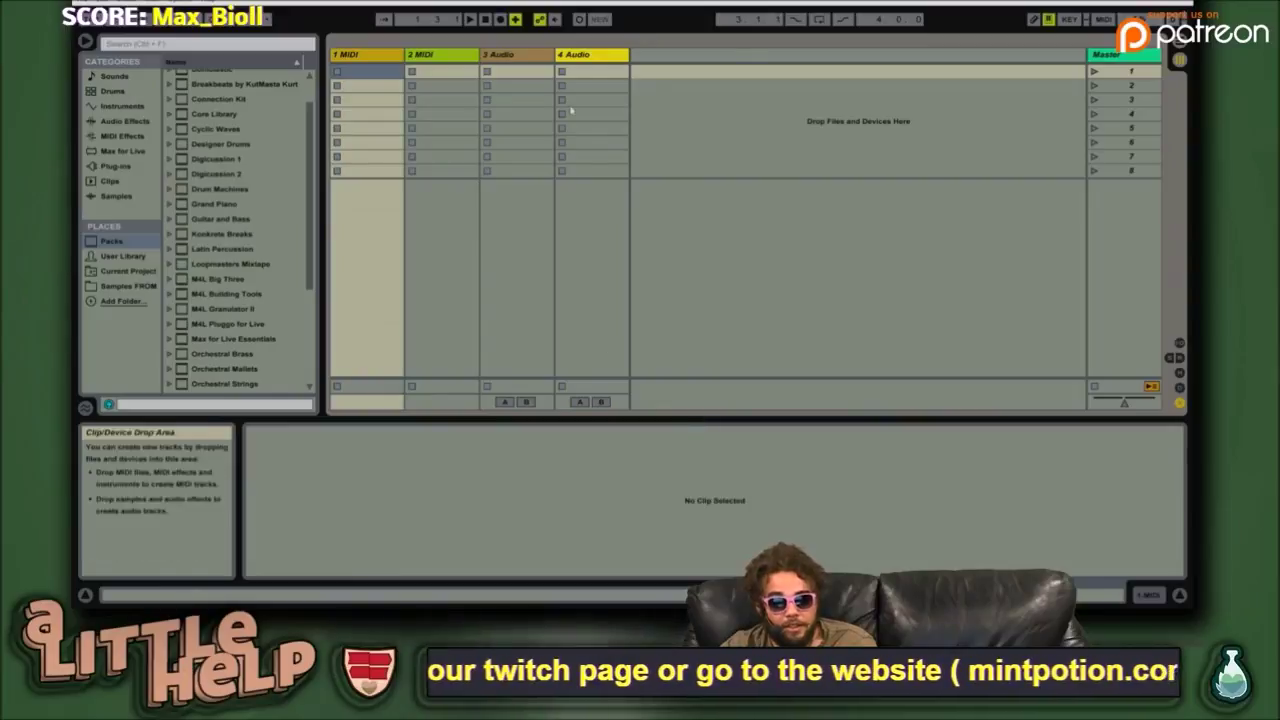
- Assign 3 Audio to crossfade side A and 4 Audio to side B, and shift the master crossfader slightly toward A
click(456, 309)
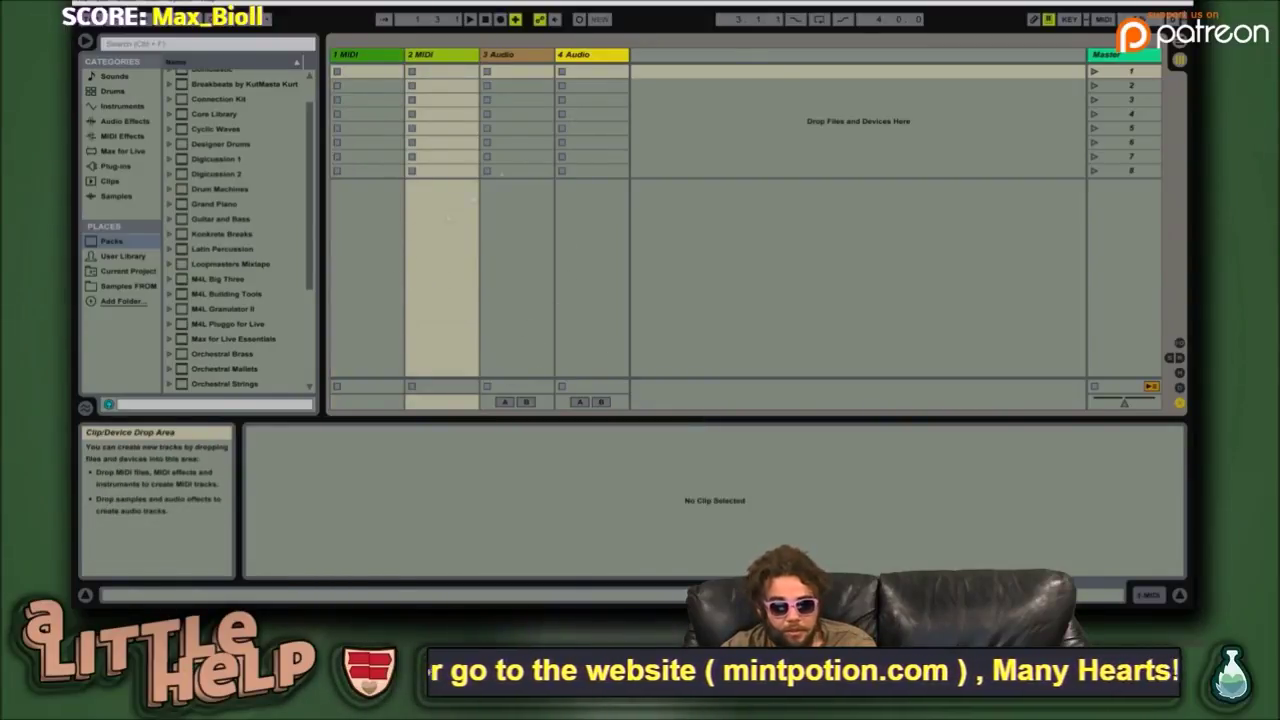
click(514, 297)
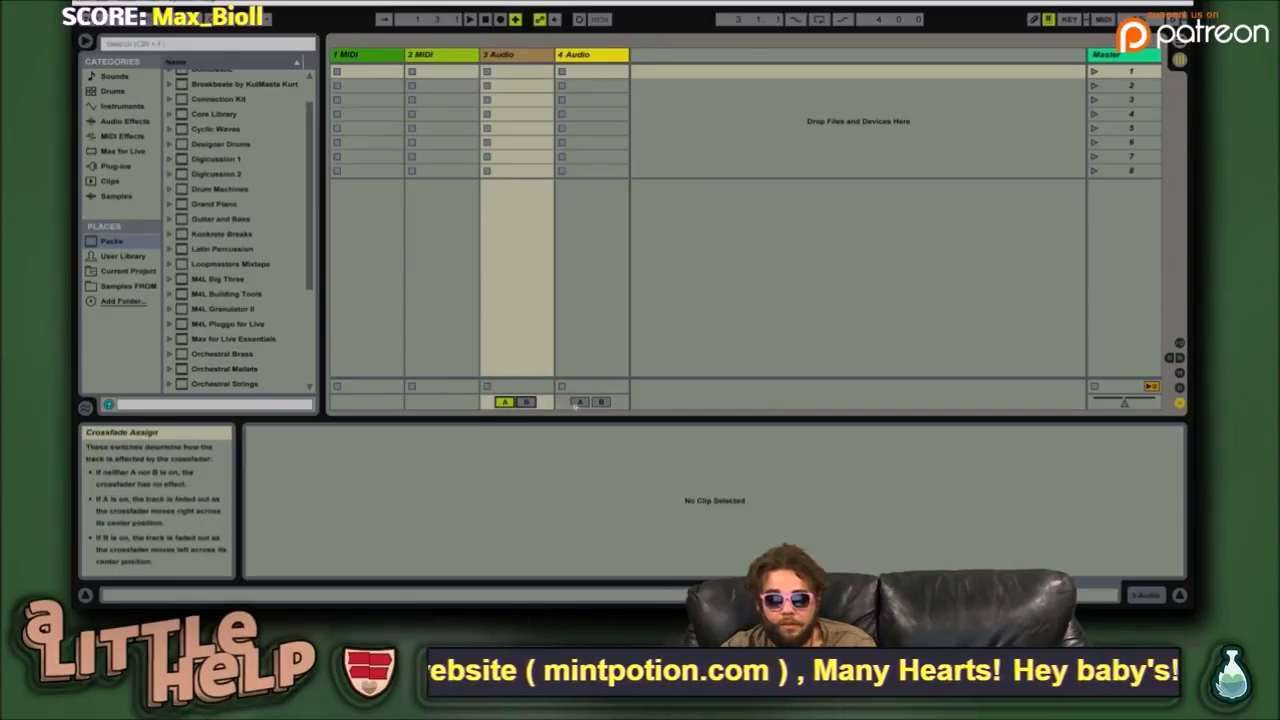
click(504, 401)
click(601, 401)
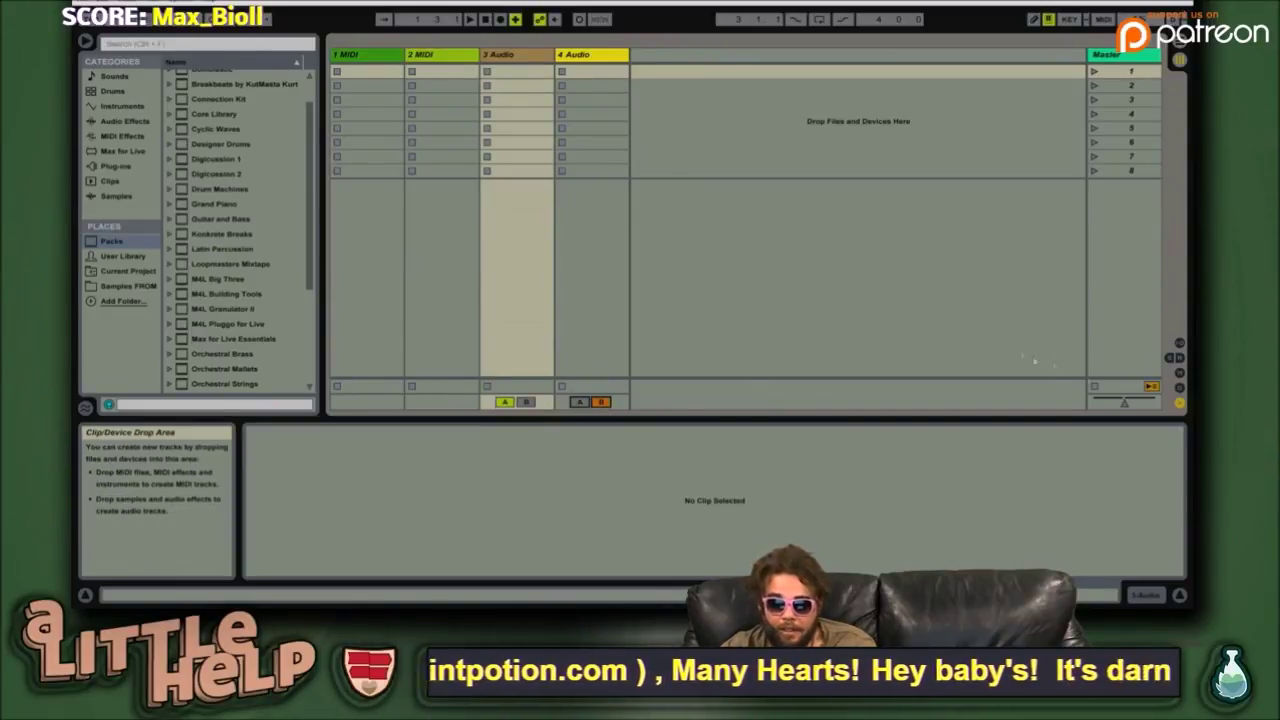
mouse_move(1124, 403)
mouse_down()
mouse_move(1093, 403)
mouse_move(1116, 403)
mouse_up()
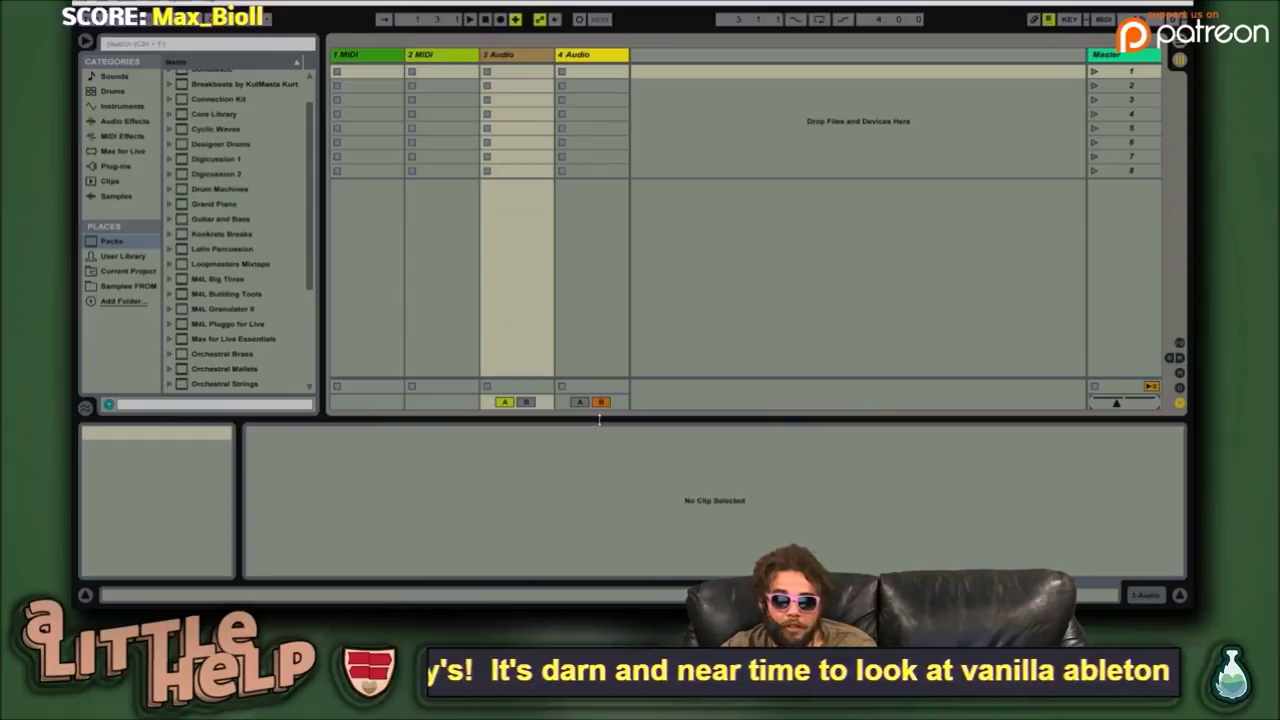
- Clear the crossfade assignments of 4 Audio and 3 Audio and hide the crossfader section
click(601, 402)
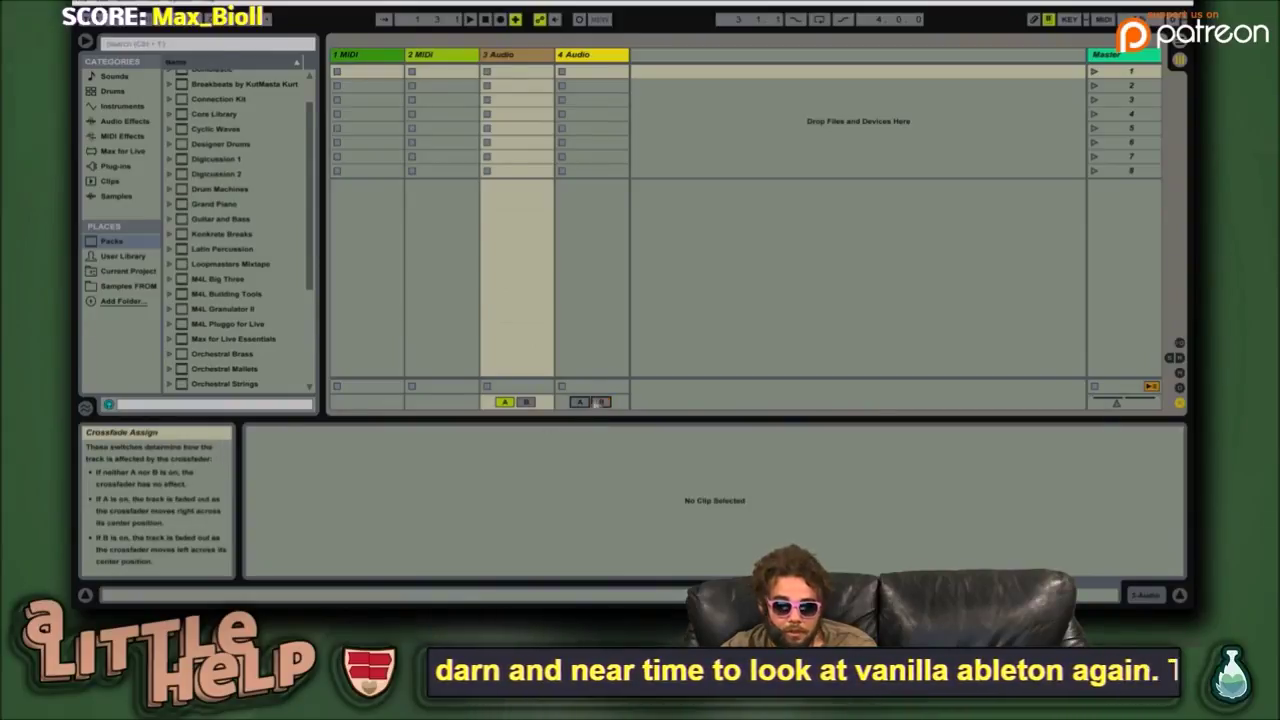
click(505, 402)
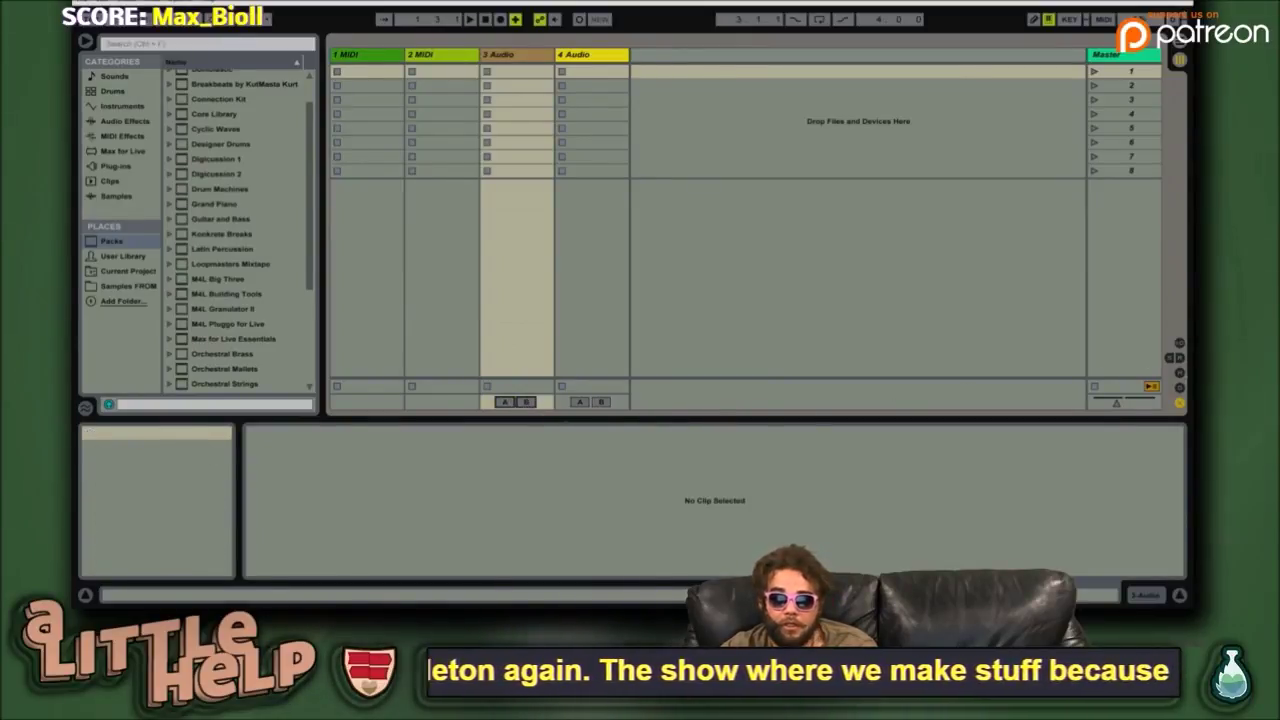
click(1181, 403)
- Show the track delays, set 4 Audio's delay to about -91 ms, and switch its unit to samples
click(1180, 388)
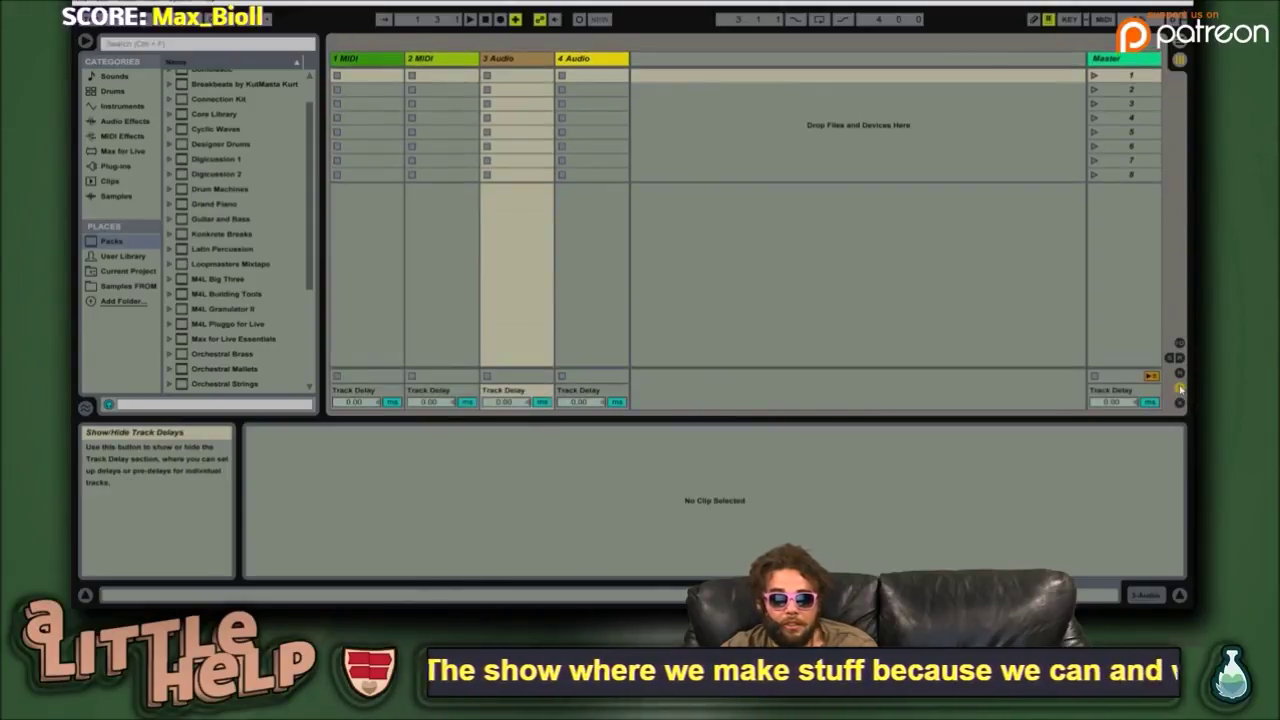
mouse_move(591, 405)
mouse_down()
mouse_move(591, 390)
mouse_move(591, 420)
mouse_up()
click(616, 402)
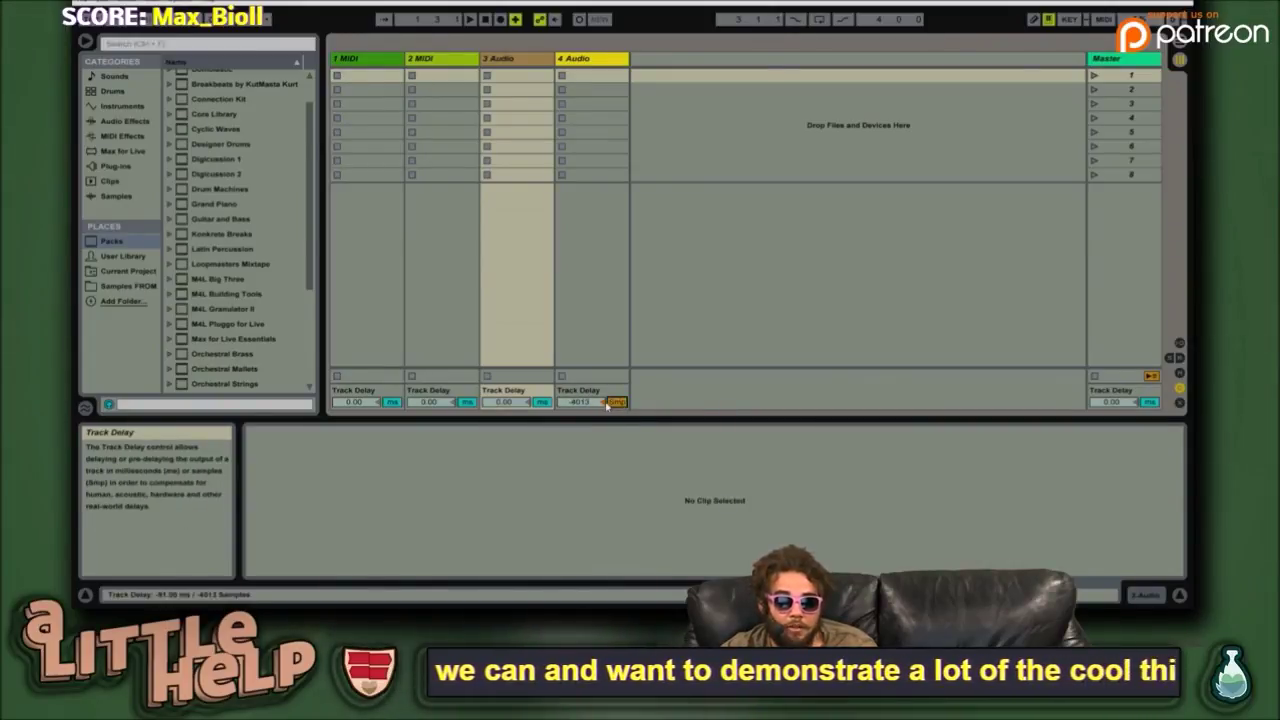
- Reset 4 Audio's track delay to zero in milliseconds and hide the track delay section
click(604, 402)
click(619, 402)
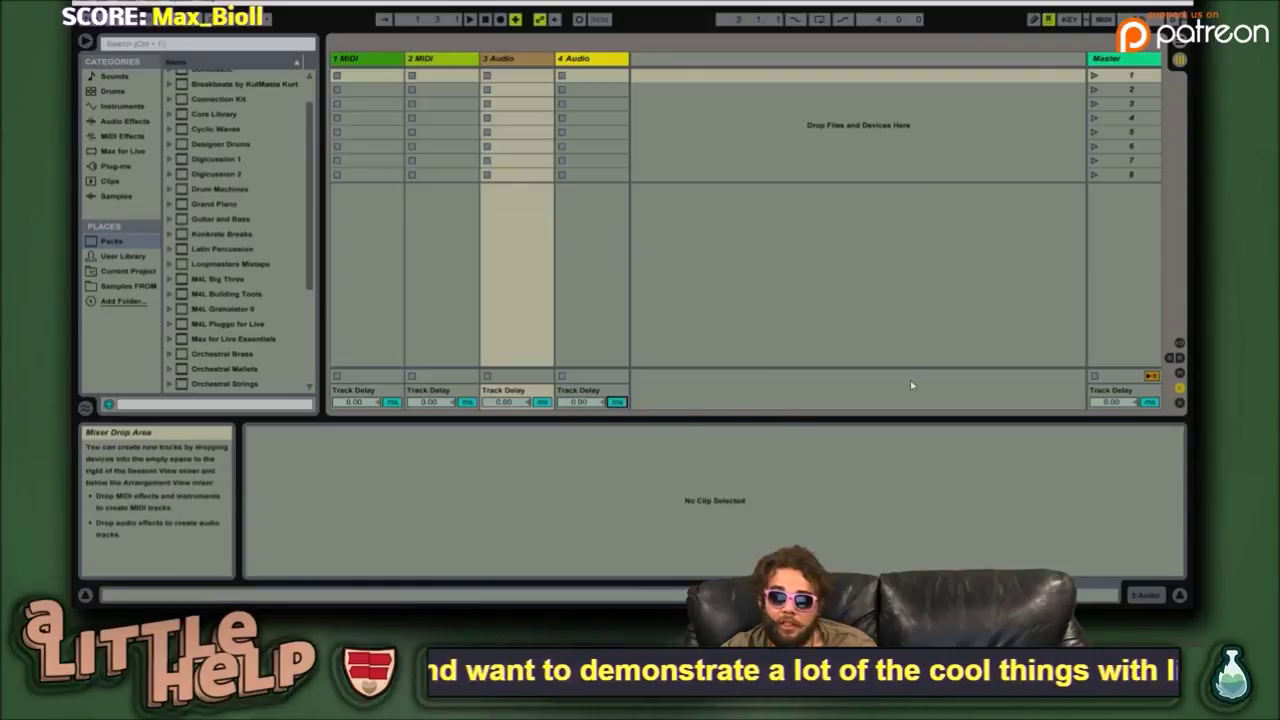
click(1180, 389)
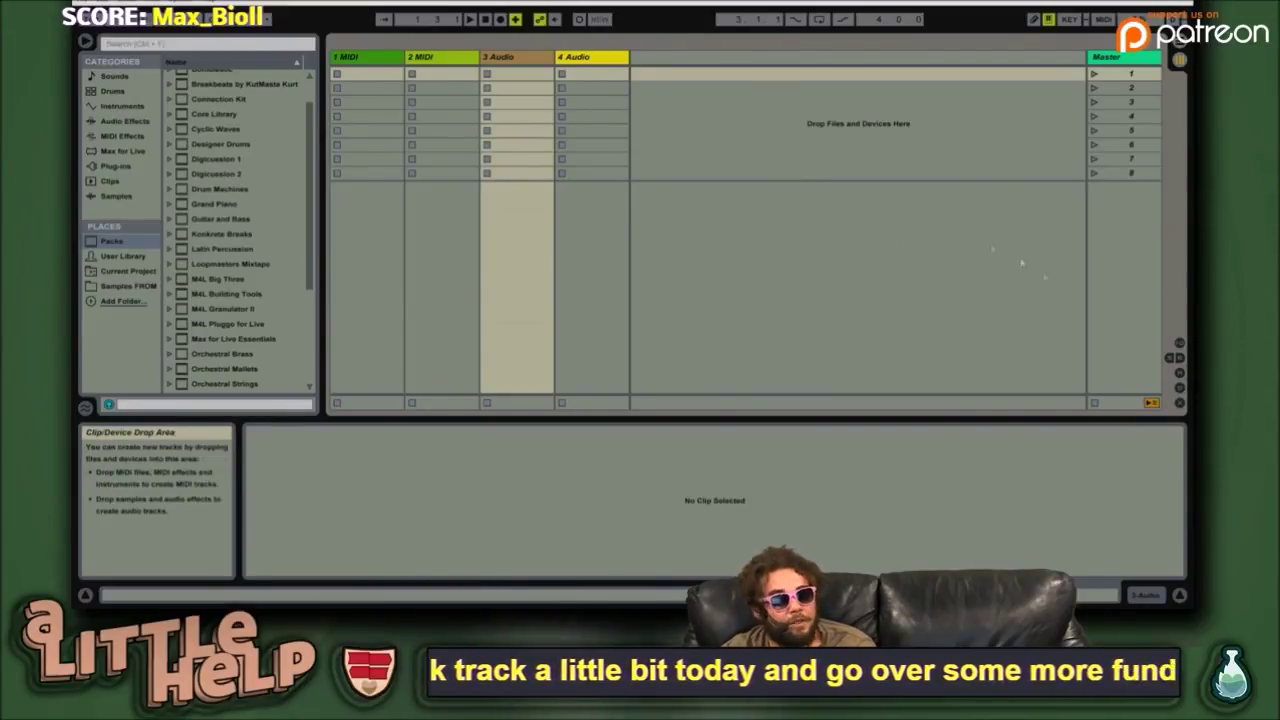
- Show the mixer section, lower 4 Audio's volume, and undo that volume change
click(1180, 372)
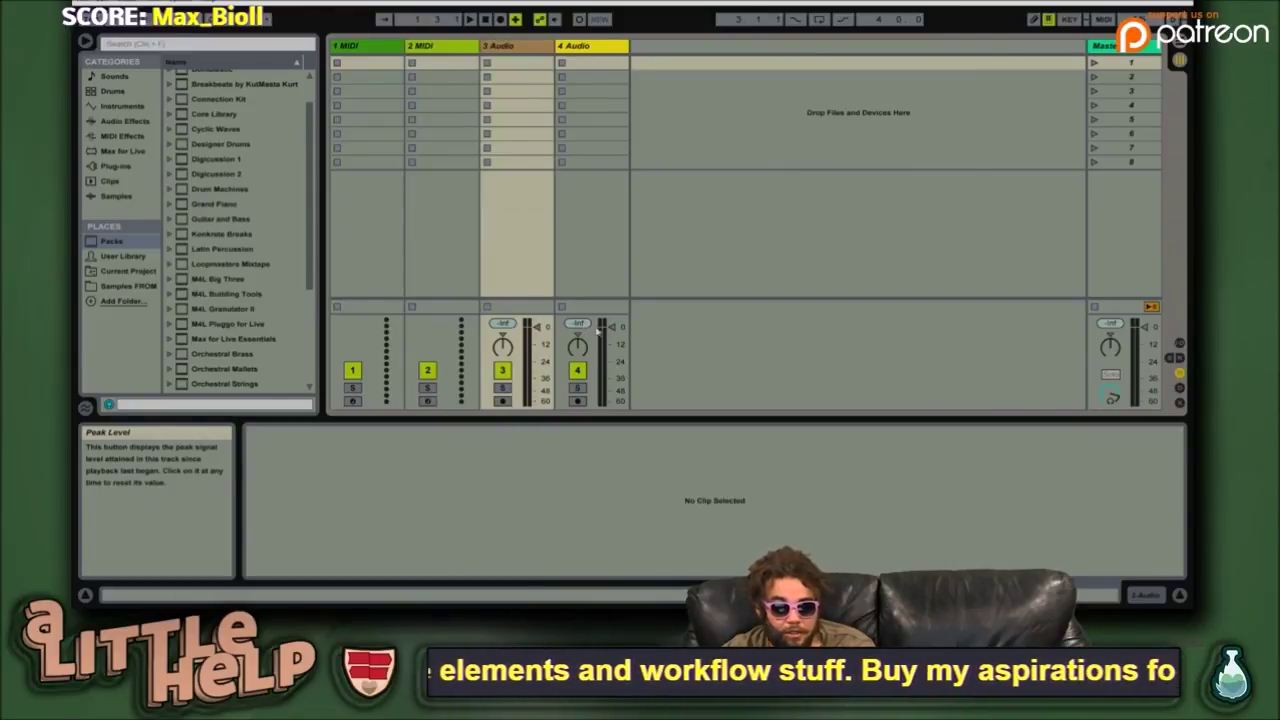
mouse_move(610, 330)
mouse_down()
mouse_move(612, 398)
mouse_move(612, 340)
mouse_move(612, 352)
mouse_up()
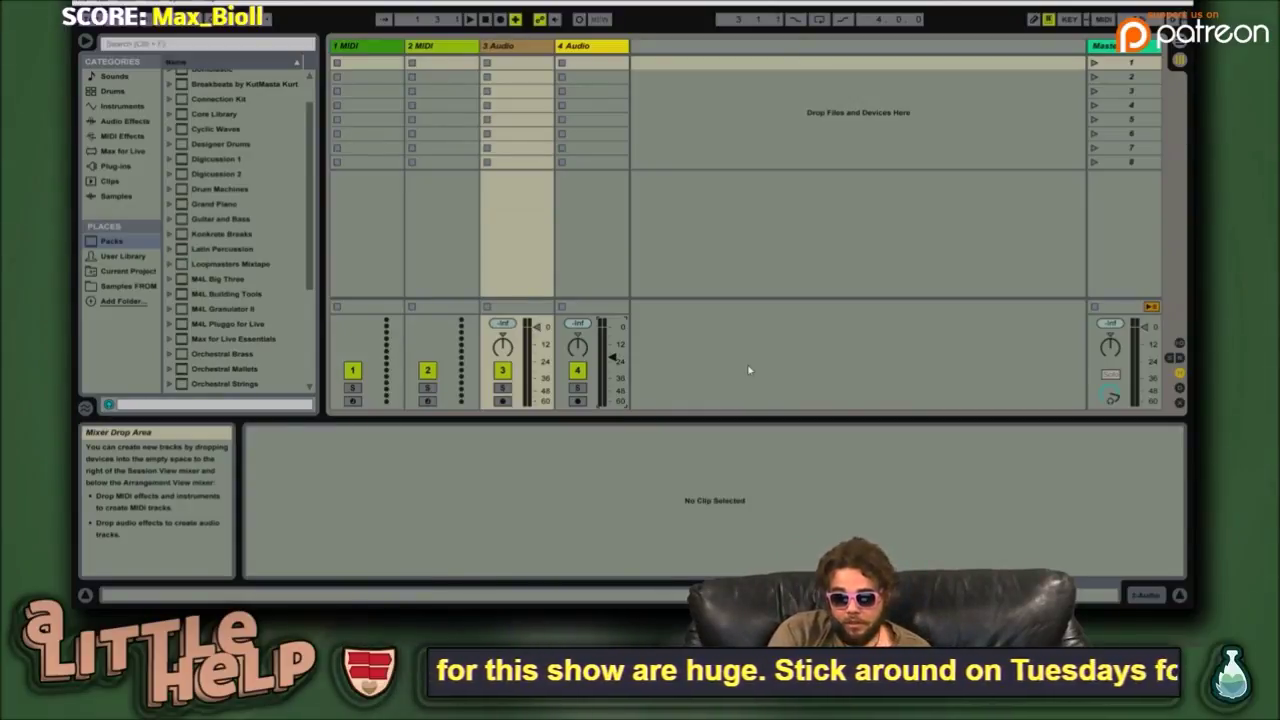
key(ctrl+z)
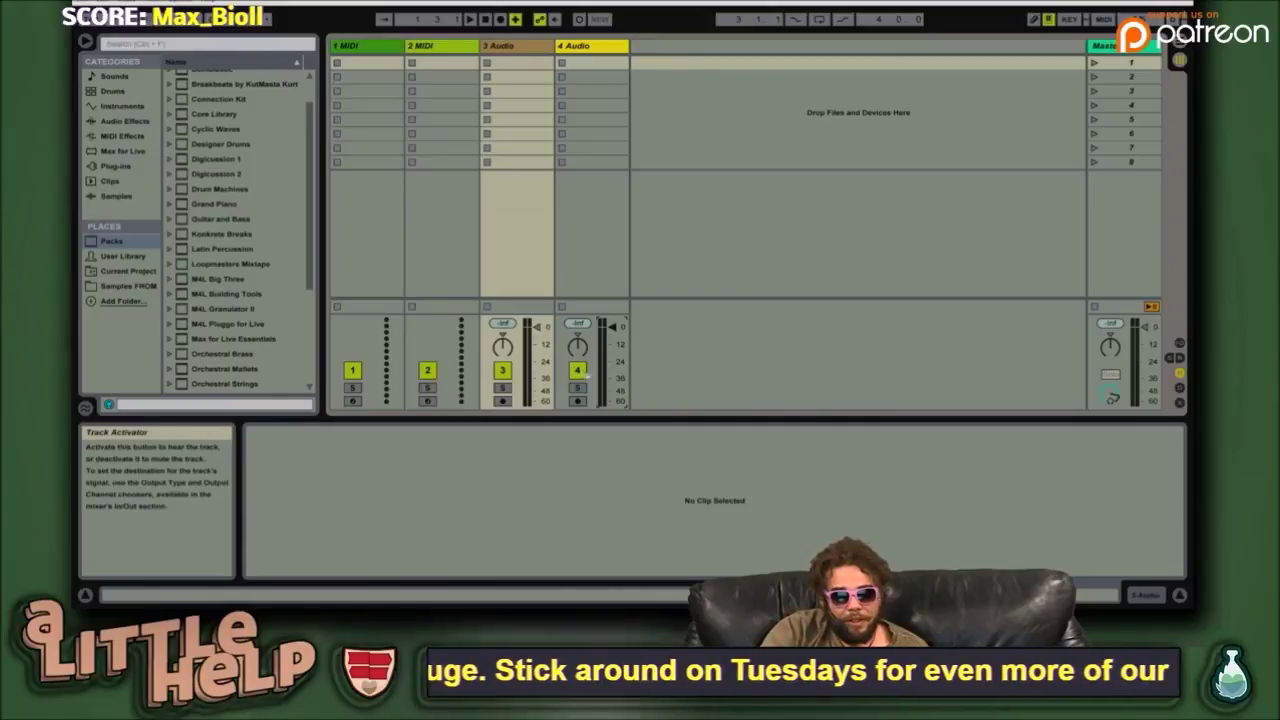
- Try lowering 4 Audio's volume and panning the track, resetting each control to its default
drag(610, 338, 607, 370)
key(Delete)
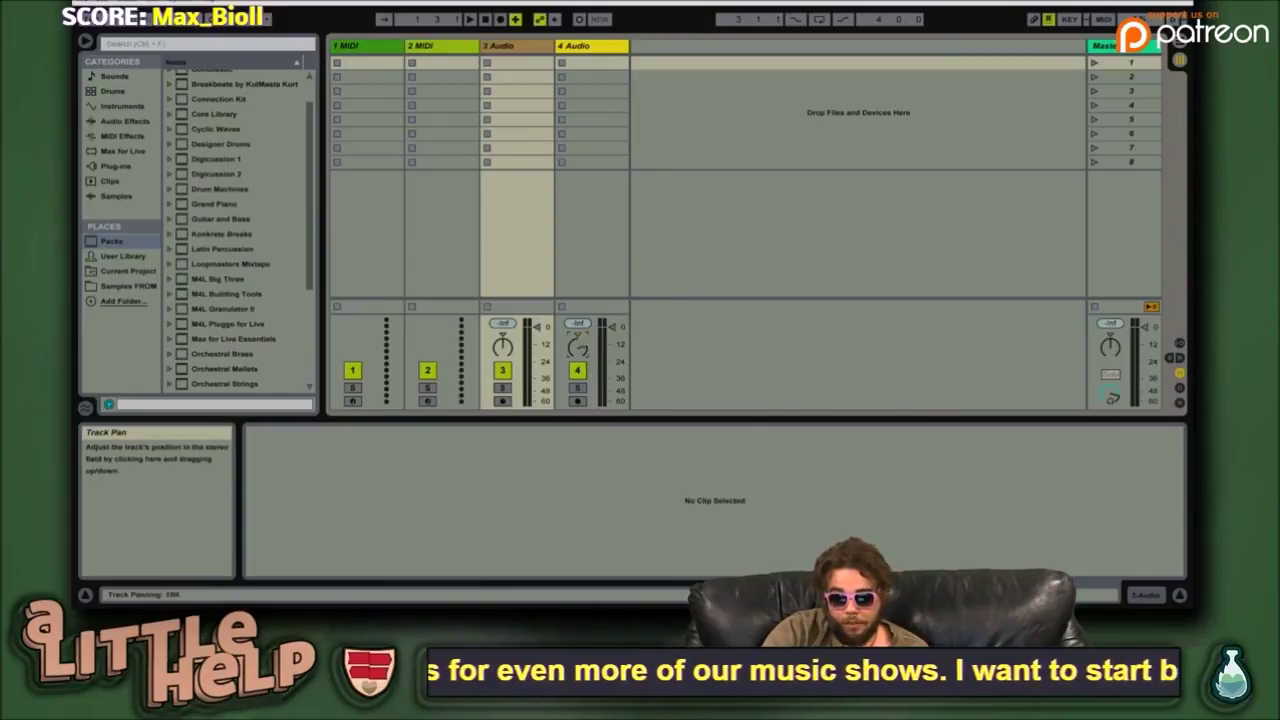
drag(578, 346, 578, 330)
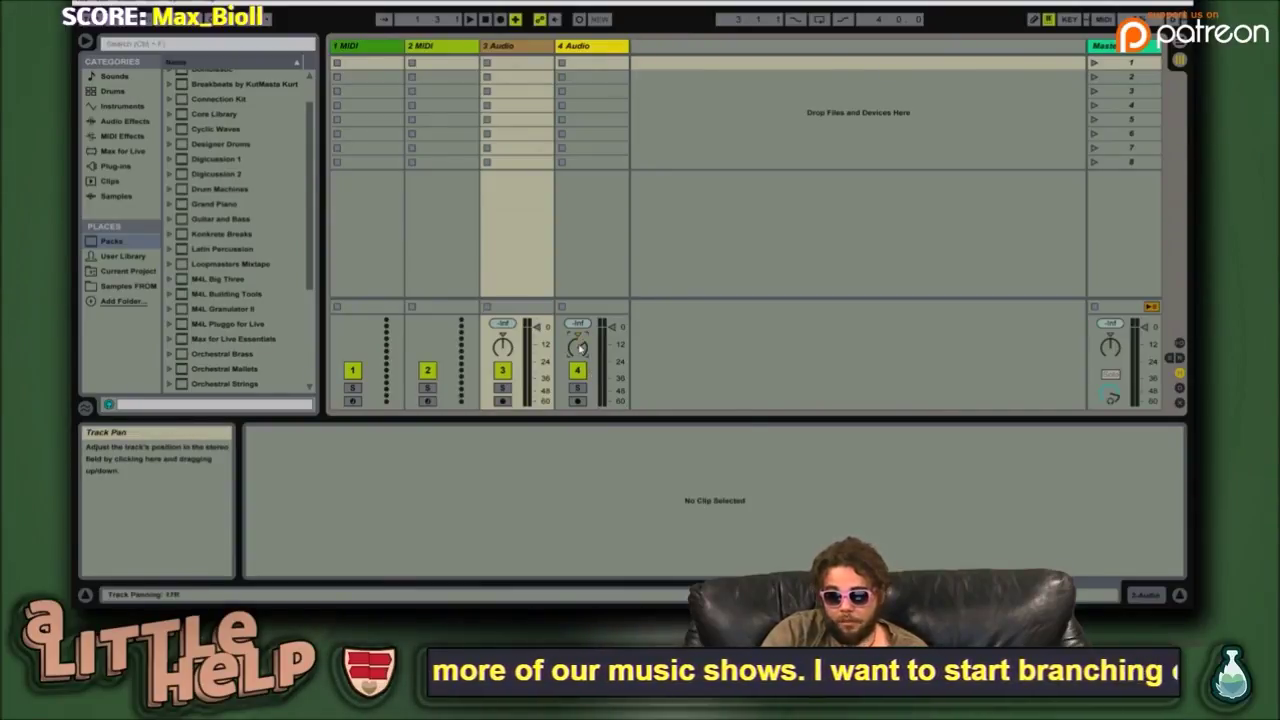
key(Delete)
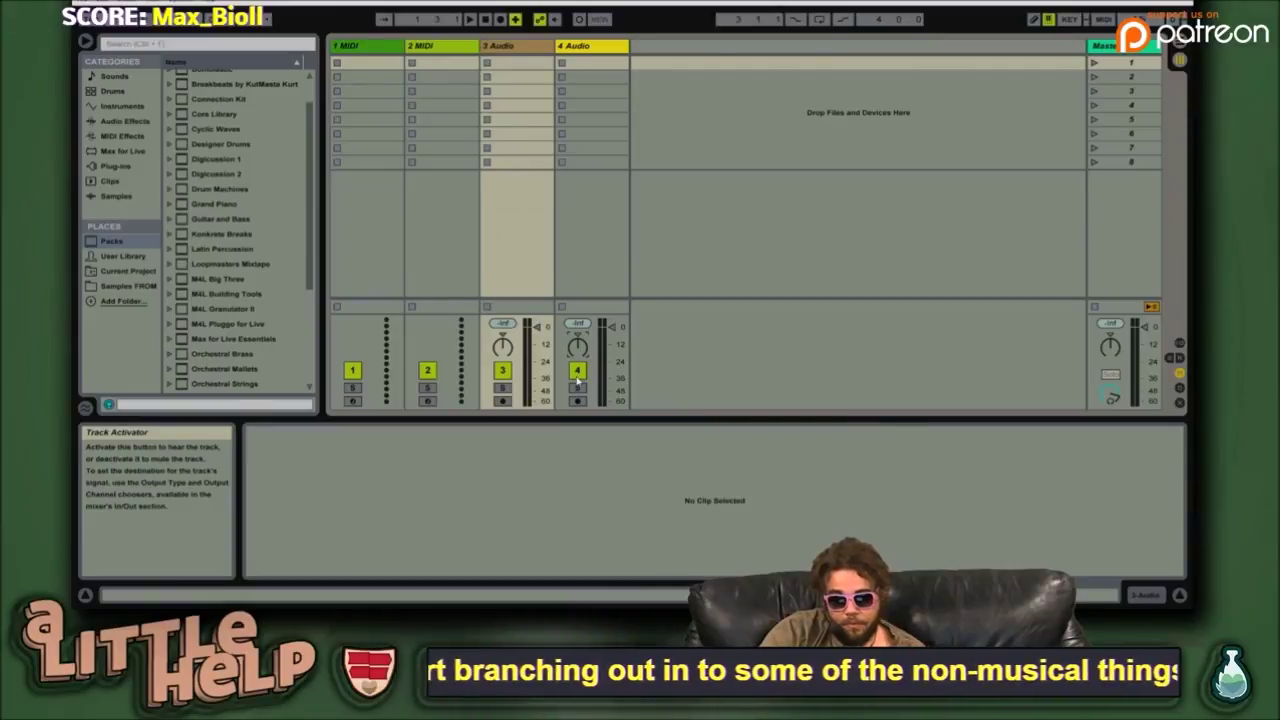
- Toggle the activators of tracks 1 to 4 off and on repeatedly in varying order, ending with all four active
key(F1)
key(F2)
key(F3)
key(F4)
key(F3)
key(F2)
key(F1)
key(F2)
key(F3)
key(F4)
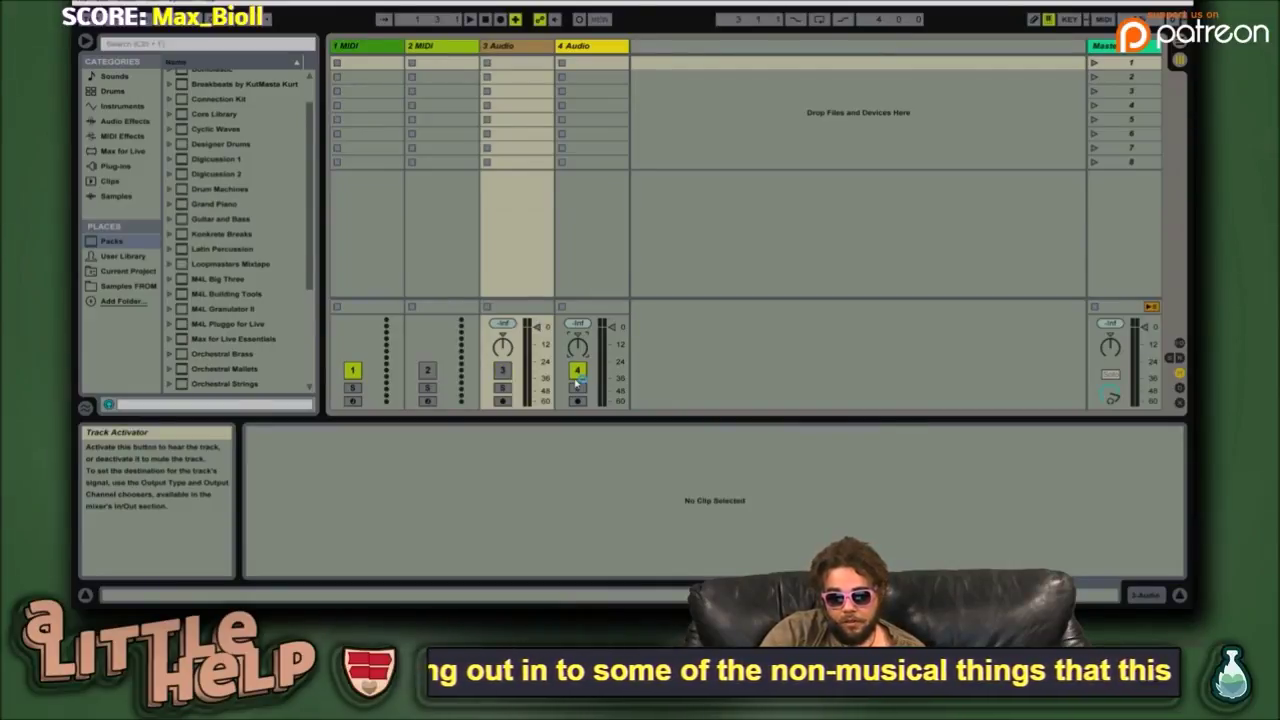
key(F3)
key(F2)
key(F1)
key(F1)
key(F2)
key(F4)
key(F3)
key(F2)
key(F1)
key(F1)
key(F2)
key(F4)
key(F3)
key(F2)
key(F1)
key(F1)
key(F2)
key(F4)
key(F3)
key(F2)
key(F1)
key(F1)
key(F2)
key(F3)
key(F4)
key(F3)
key(F2)
key(F1)
key(F2)
key(F3)
key(F2)
key(F1)
key(F4)
key(F2)
key(F1)
key(F3)
key(F2)
key(F1)
key(F3)
key(F4)
key(F2)
key(F1)
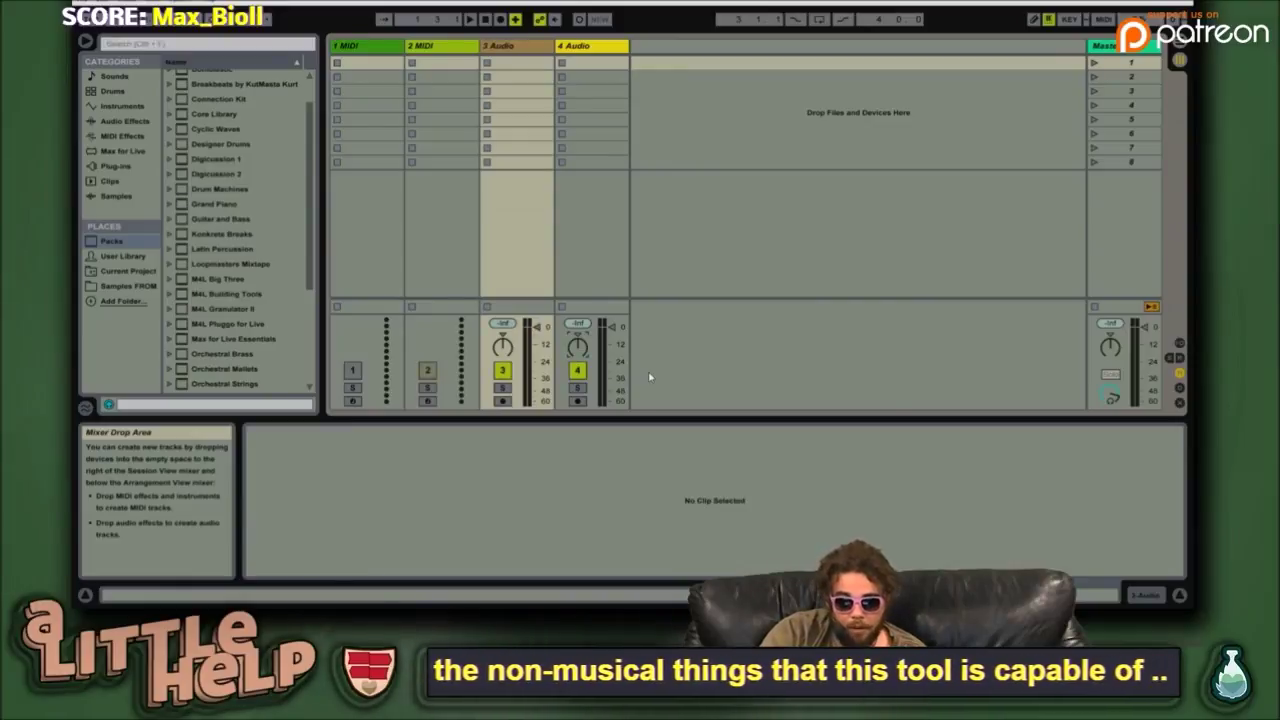
key(F3)
key(F2)
key(F4)
key(F1)
key(F2)
key(F3)
key(F4)
key(F3)
key(F2)
key(F1)
key(F3)
key(F1)
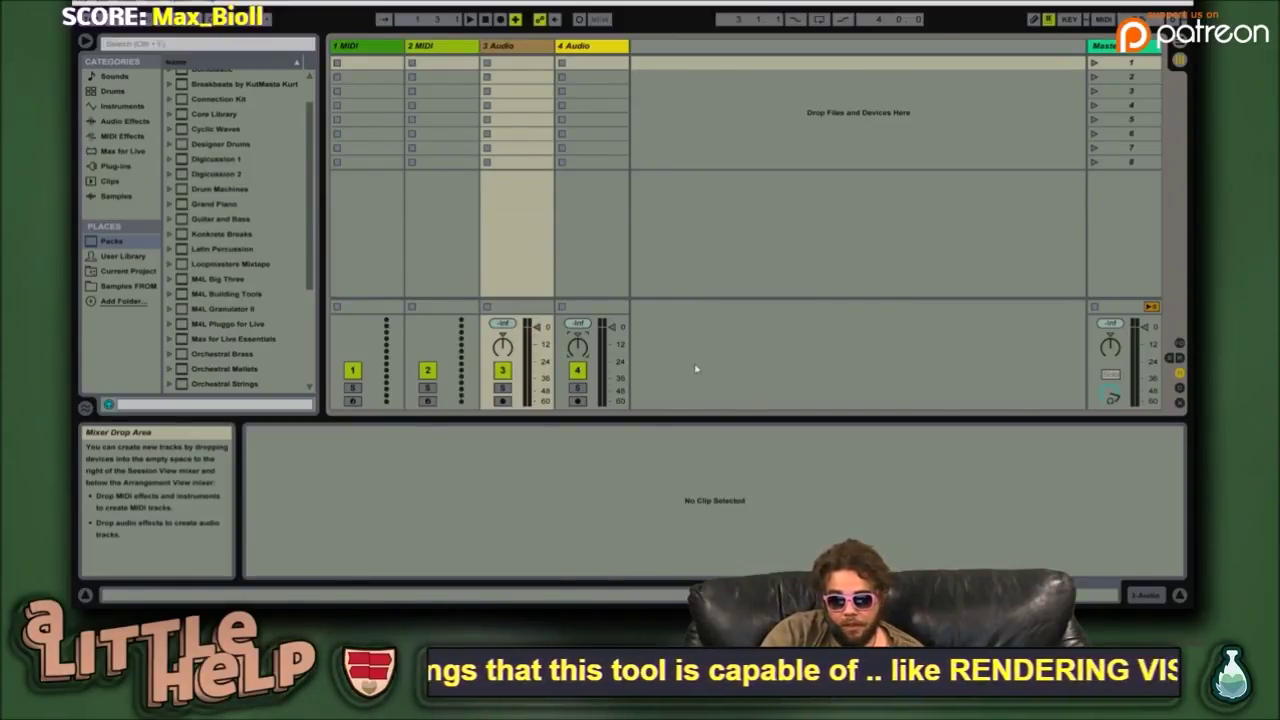
- Insert four new audio tracks after 4 Audio
click(608, 47)
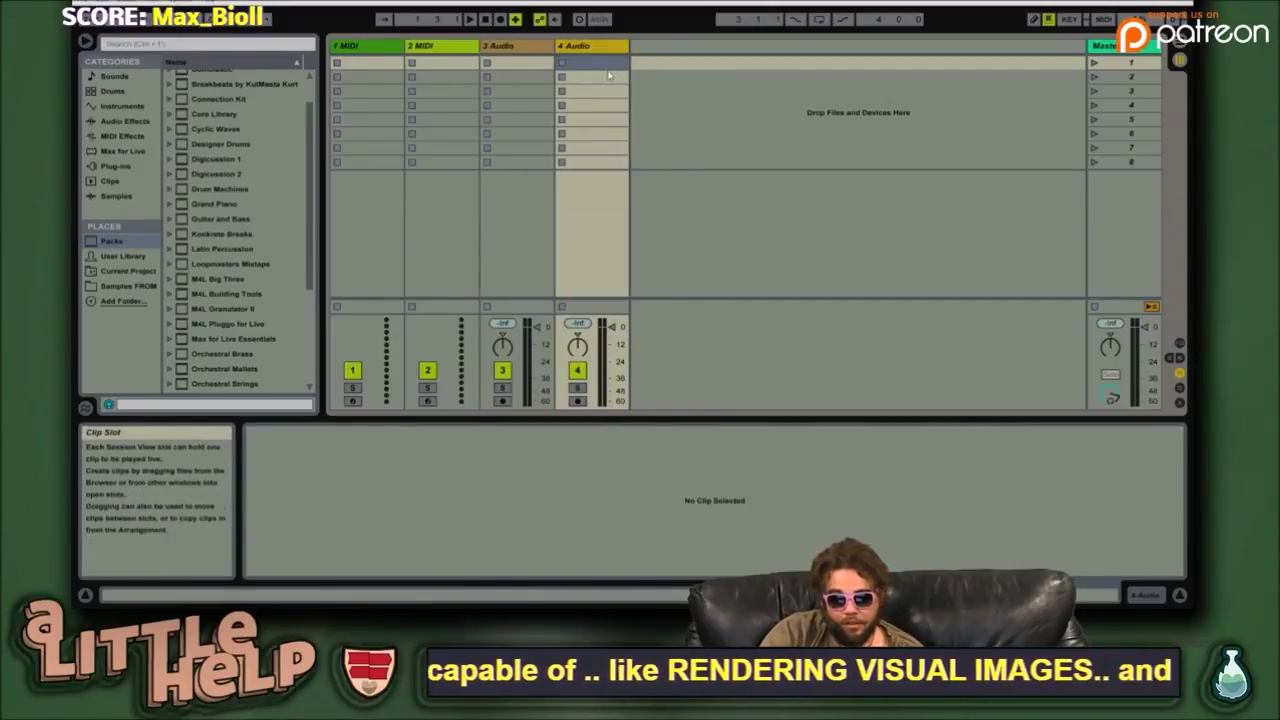
key(ctrl+t)
key(ctrl+t)
key(ctrl+t)
key(ctrl+t)
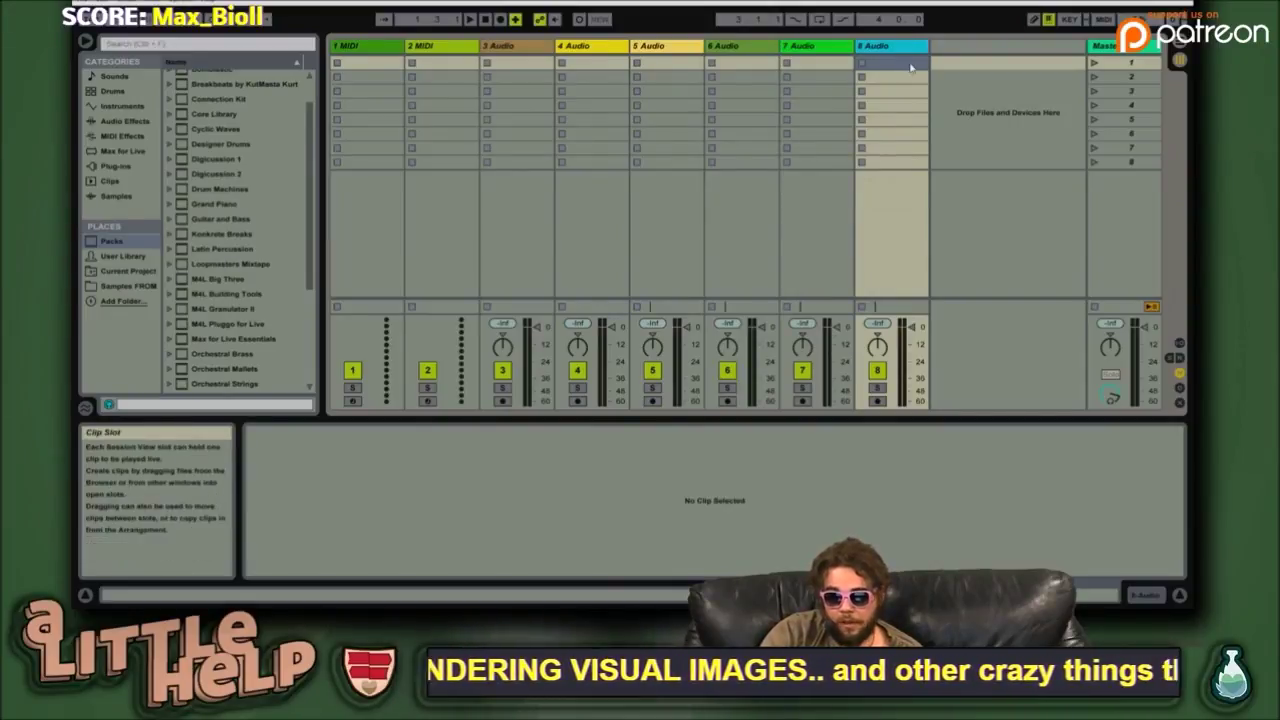
- Delete the 8 Audio track and insert a fresh audio track after 7 Audio in its place
key(Delete)
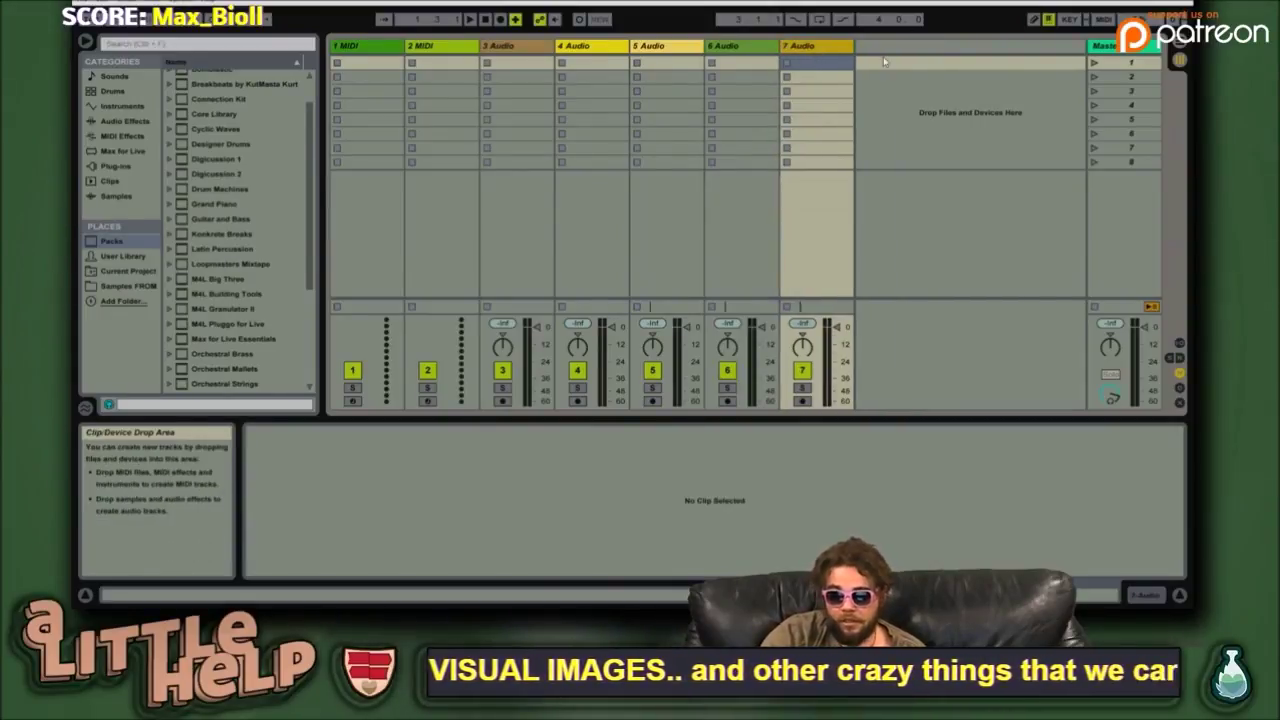
right_click(868, 64)
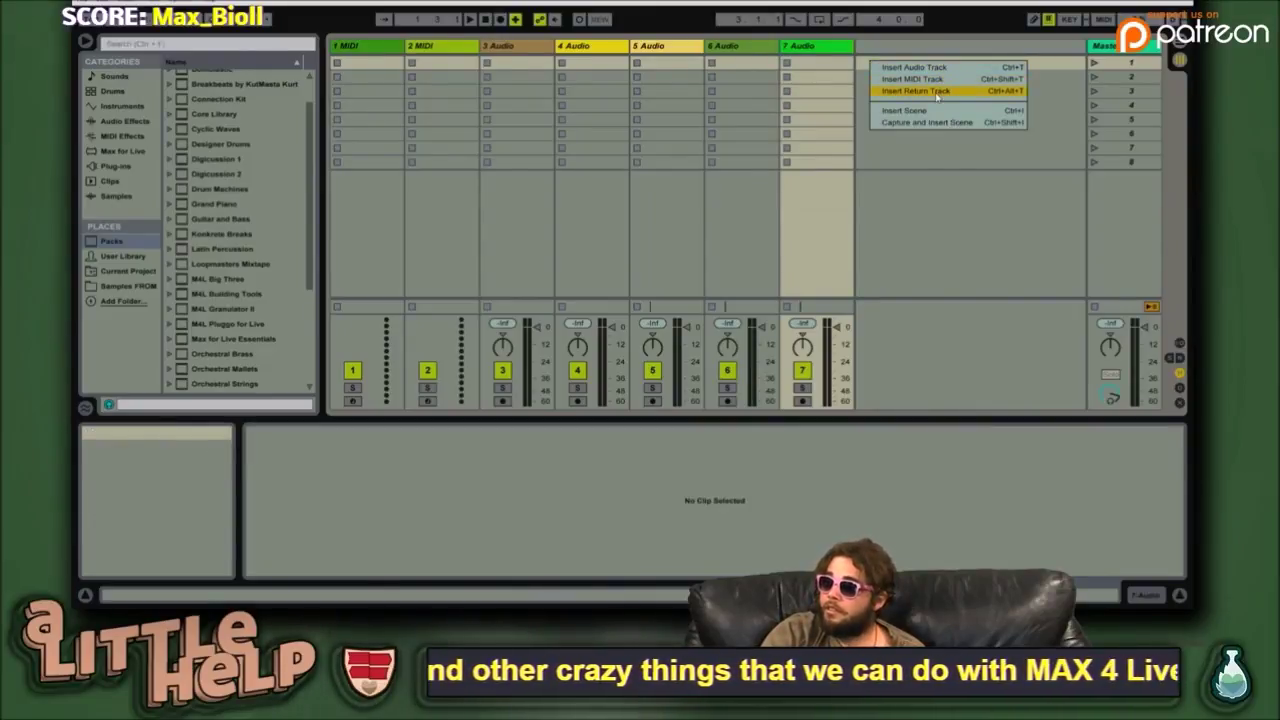
click(886, 158)
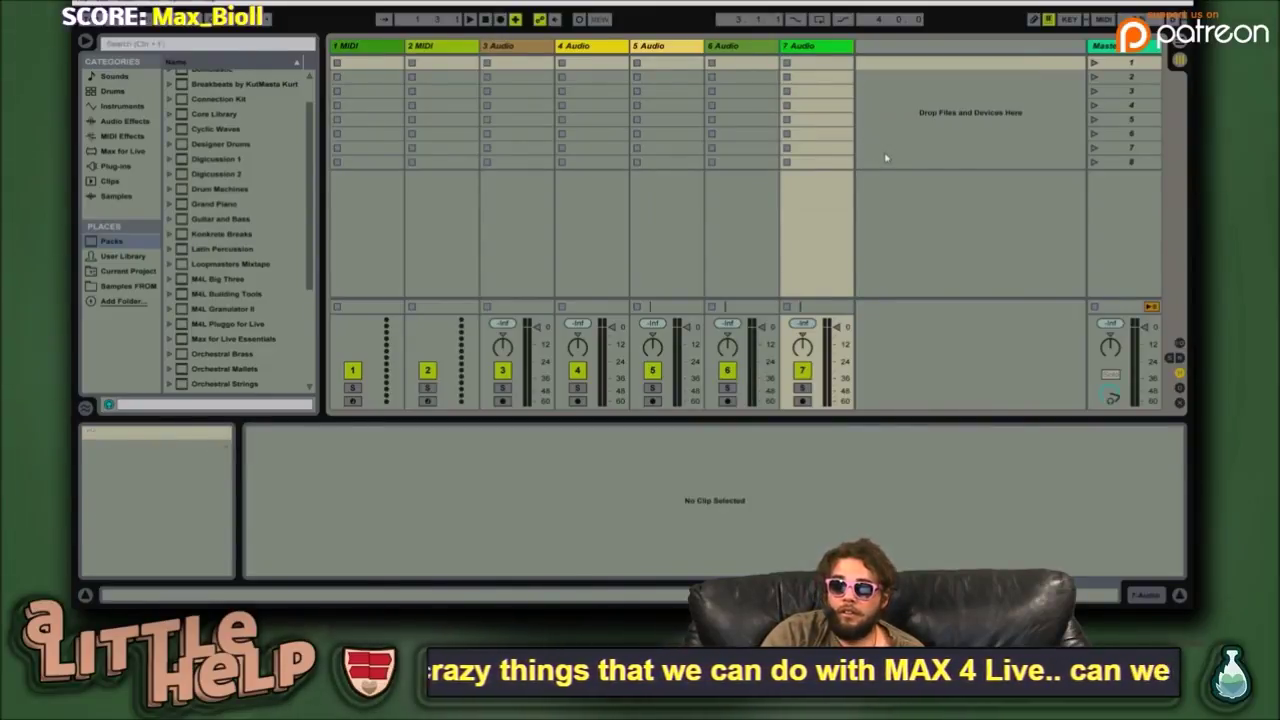
click(823, 46)
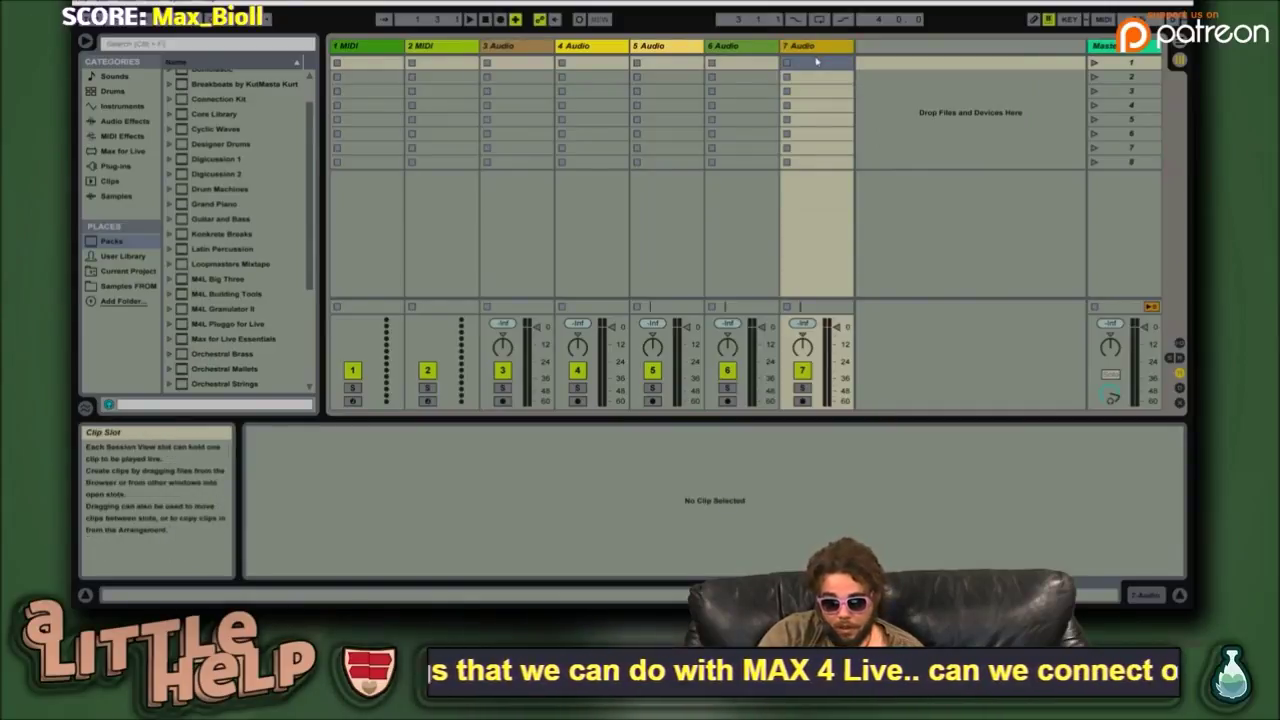
key(ctrl+t)
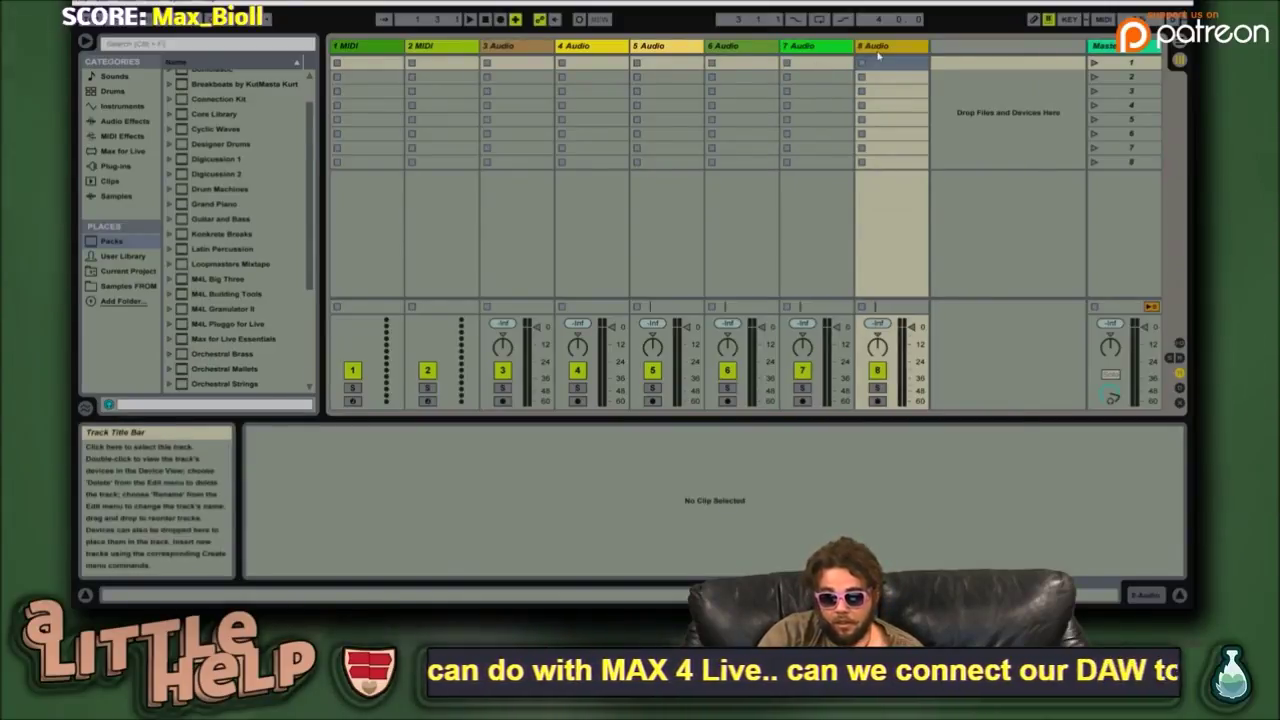
- Deactivate all eight tracks one after another, from track 1 to track 8
key(F1)
key(F2)
key(F3)
key(F4)
key(F5)
key(F6)
key(F7)
key(F8)
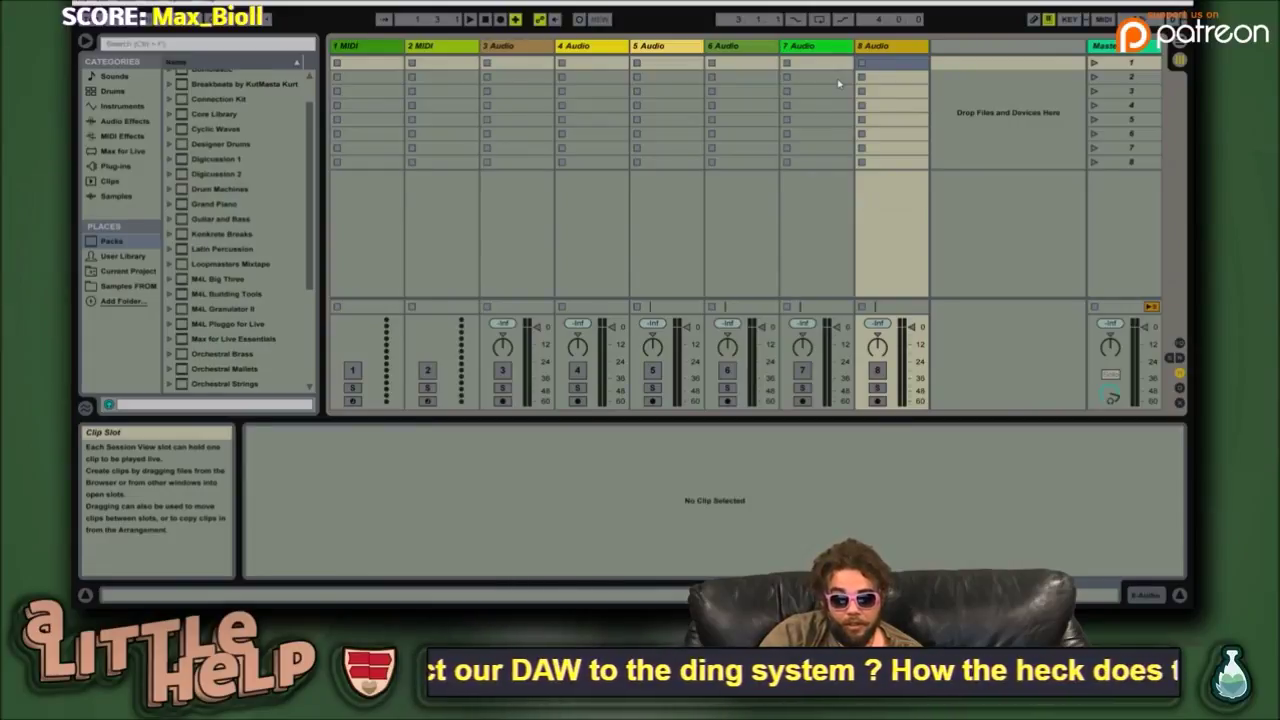
- Reactivate tracks 5 to 8, followed by tracks 1 to 4
key(F5)
key(F6)
key(F7)
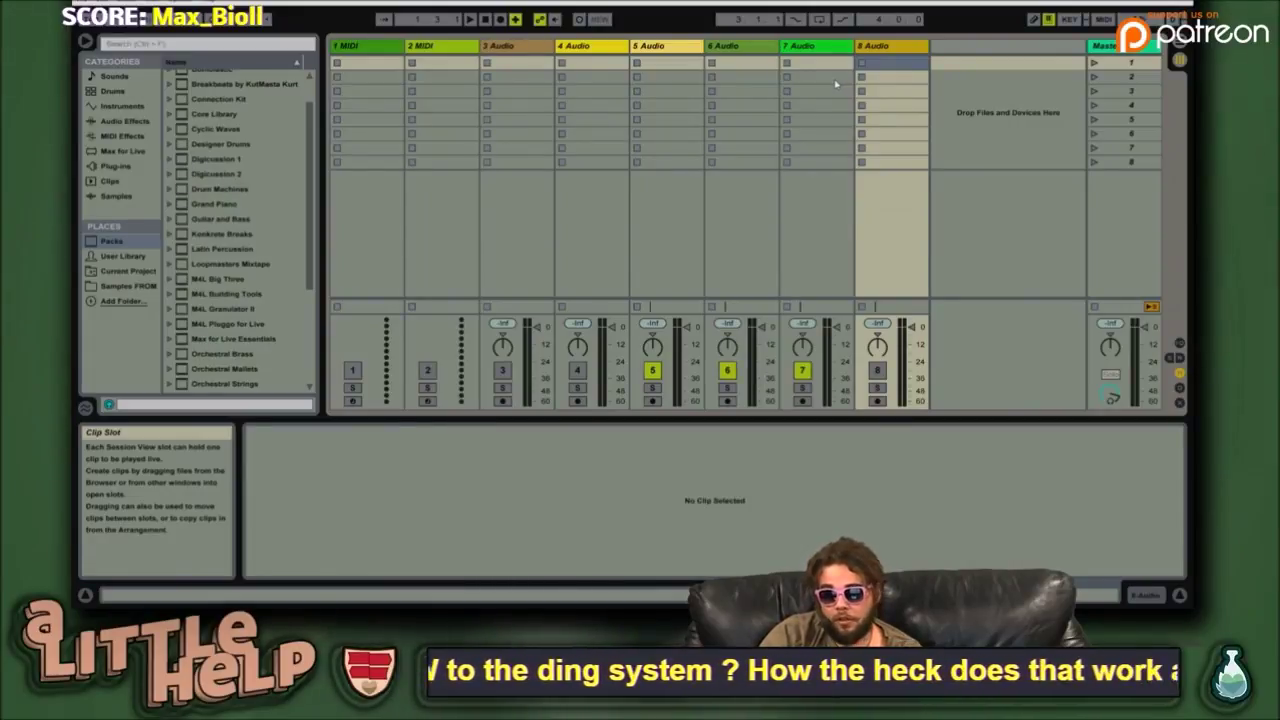
key(F8)
key(F1)
key(F2)
key(F3)
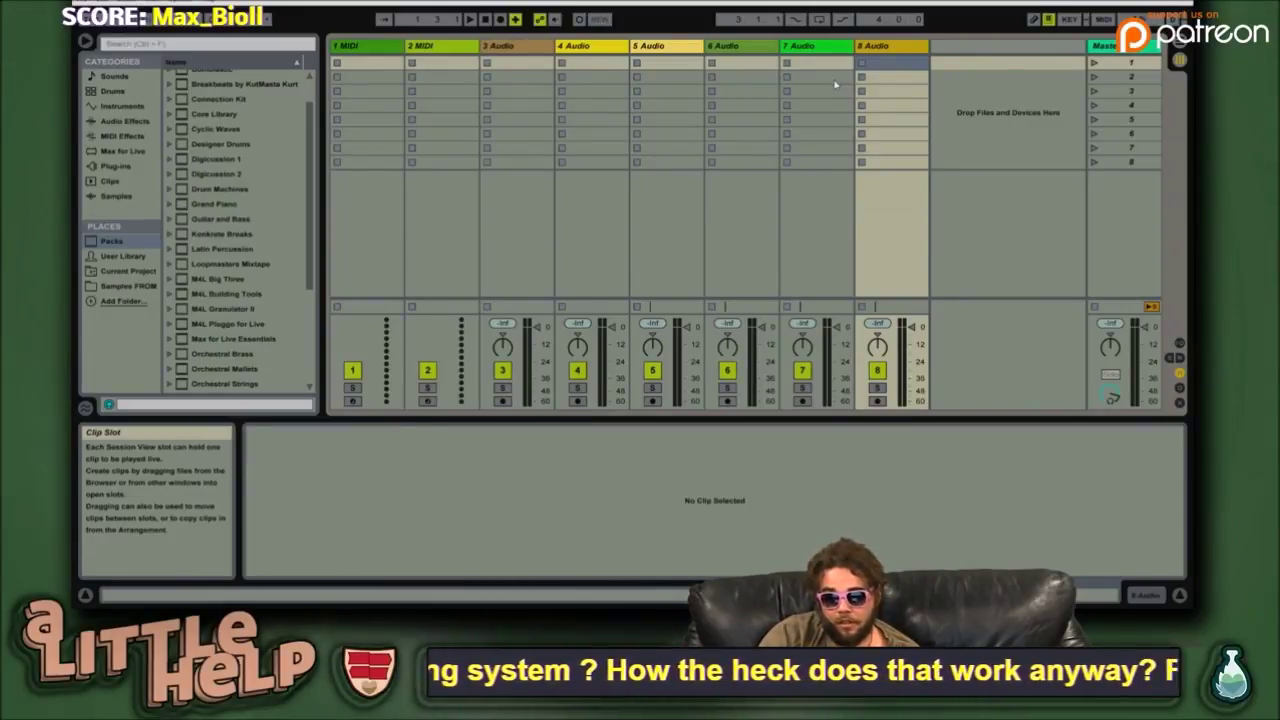
key(F4)
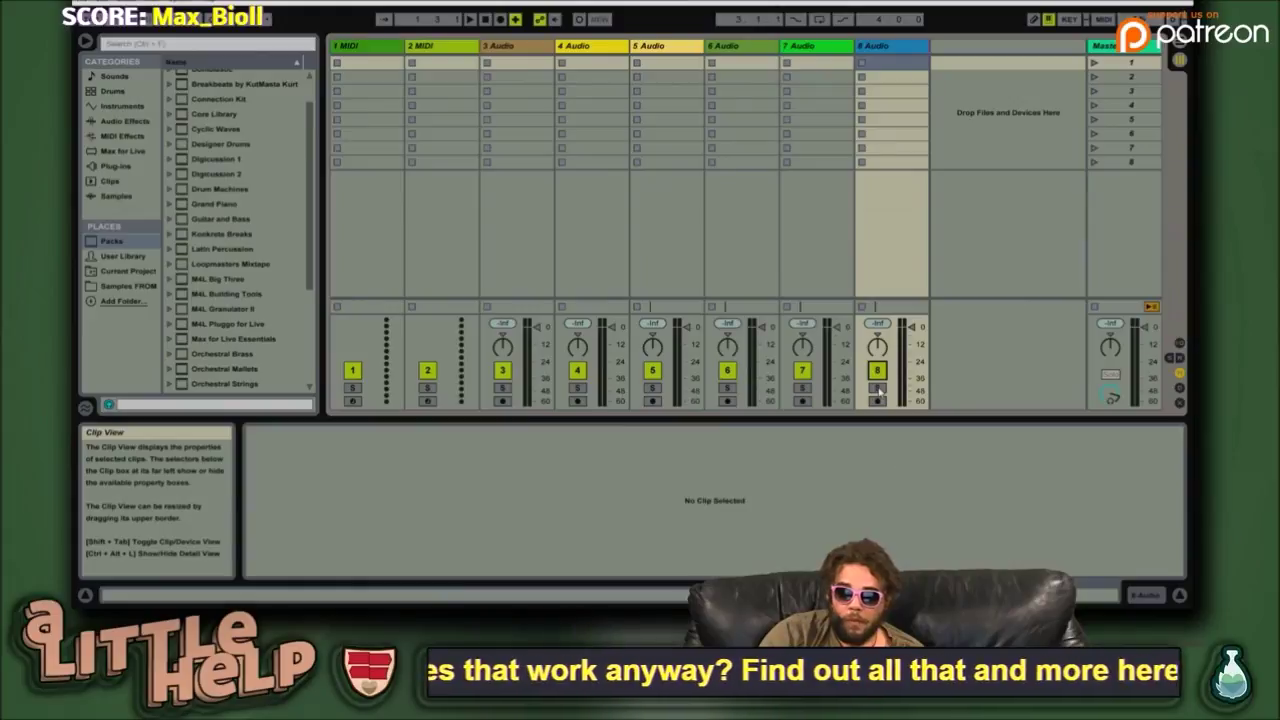
- Solo 8 Audio, turn its solo off, and solo it again
click(877, 388)
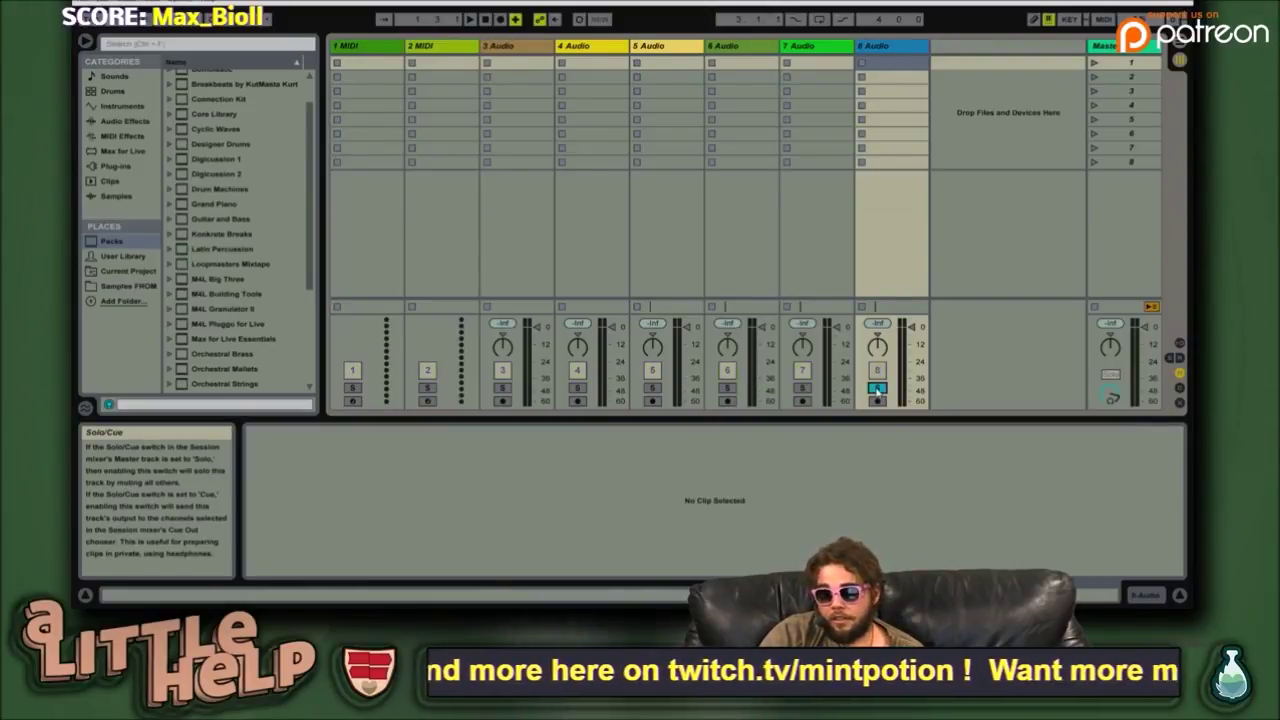
click(877, 388)
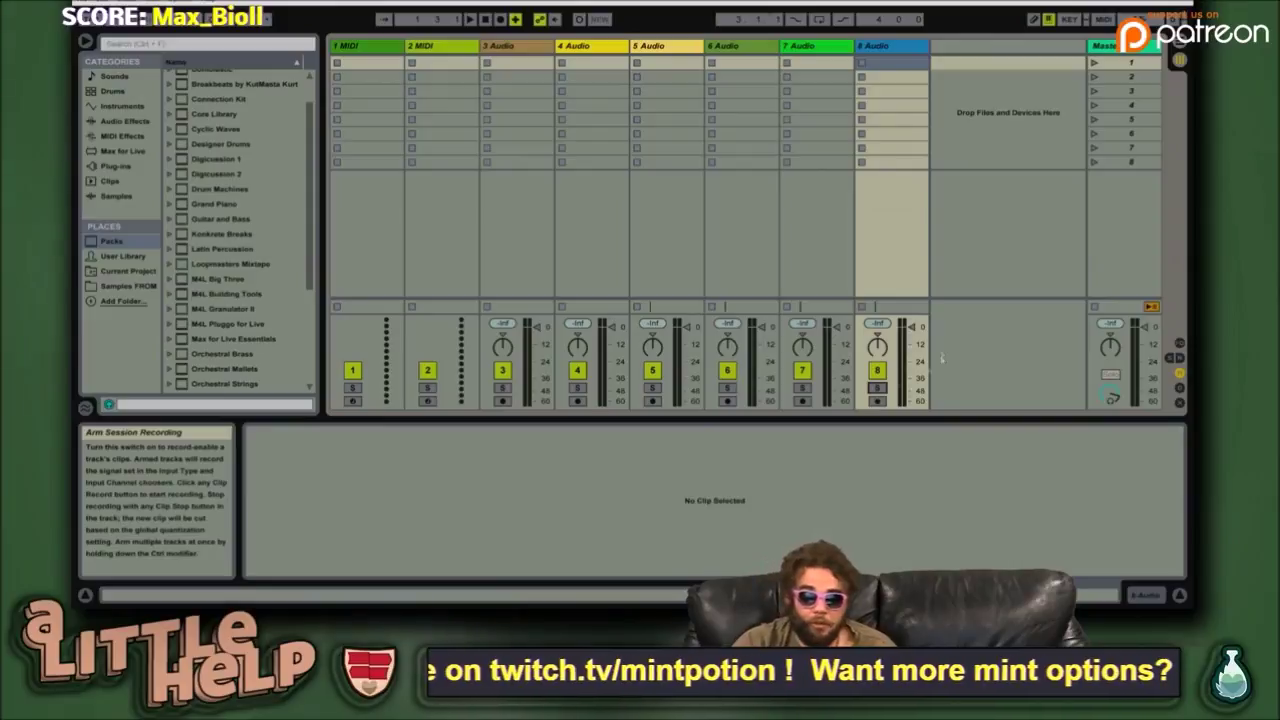
click(877, 388)
- Switch the solo to 6 Audio, add tracks 8, 4 and 3 to the soloed tracks, and clear all solos
click(728, 389)
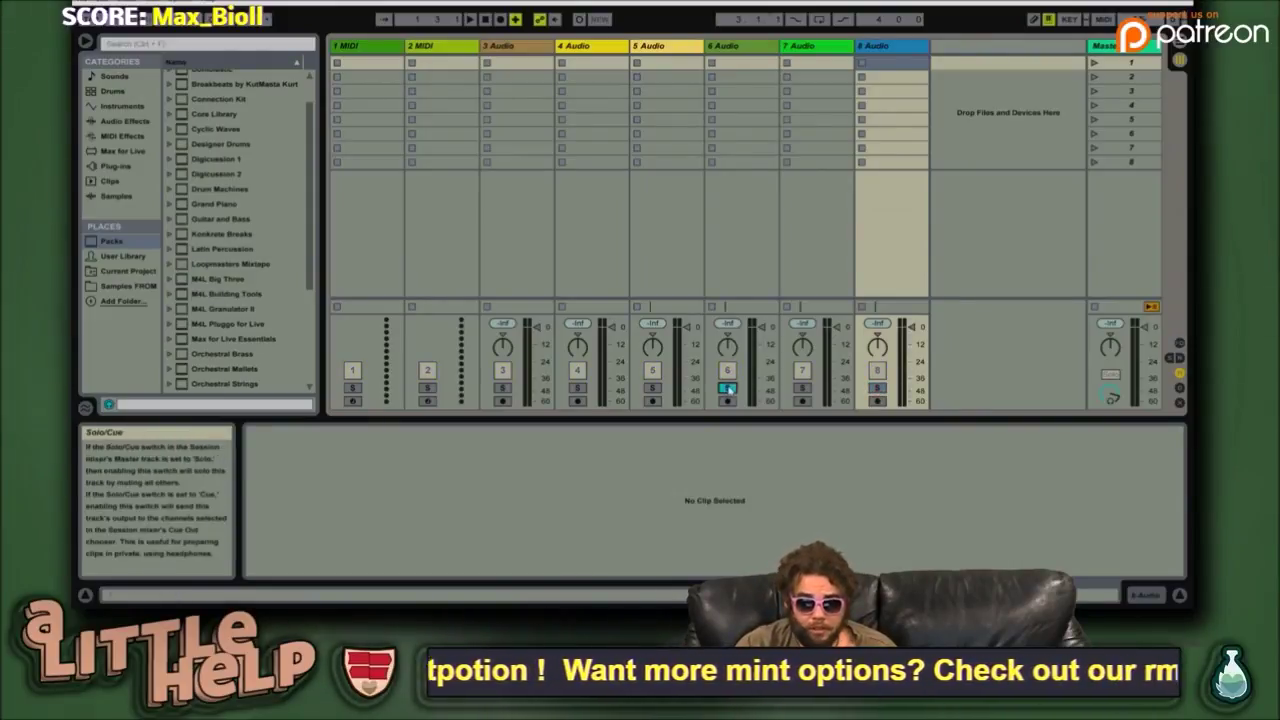
ctrl+click(879, 389)
ctrl+click(577, 388)
ctrl+click(503, 388)
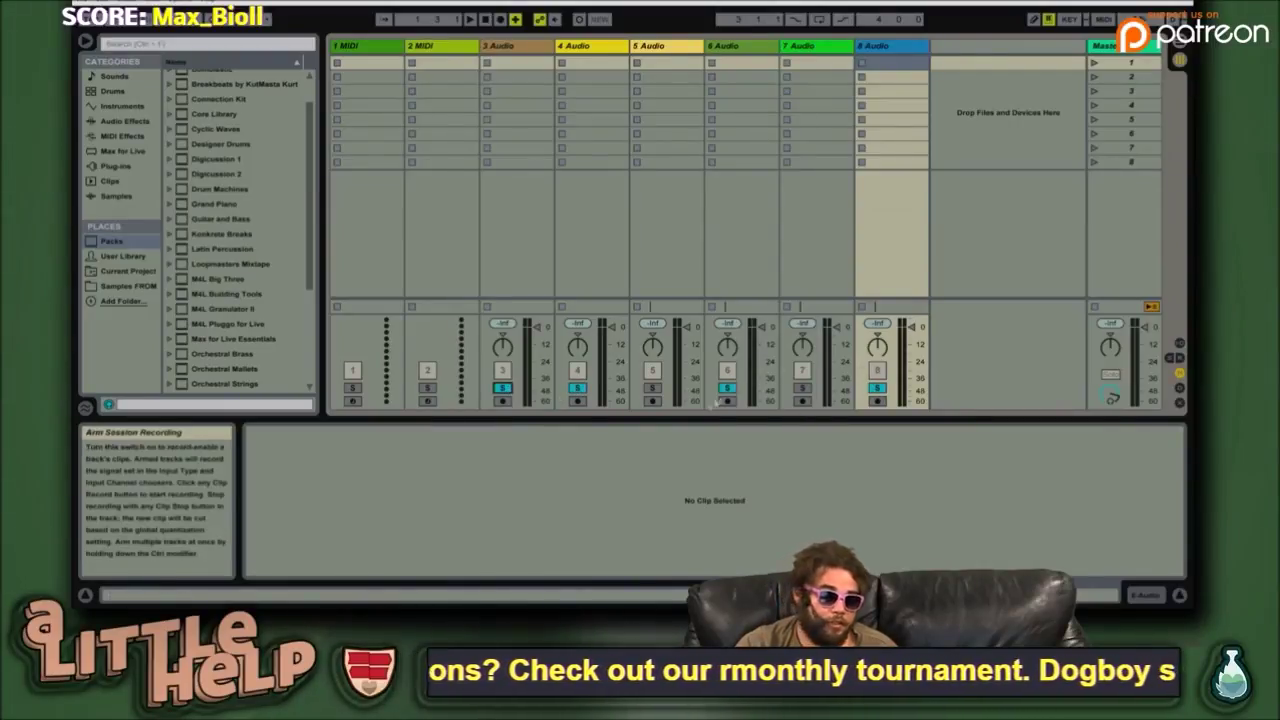
click(727, 389)
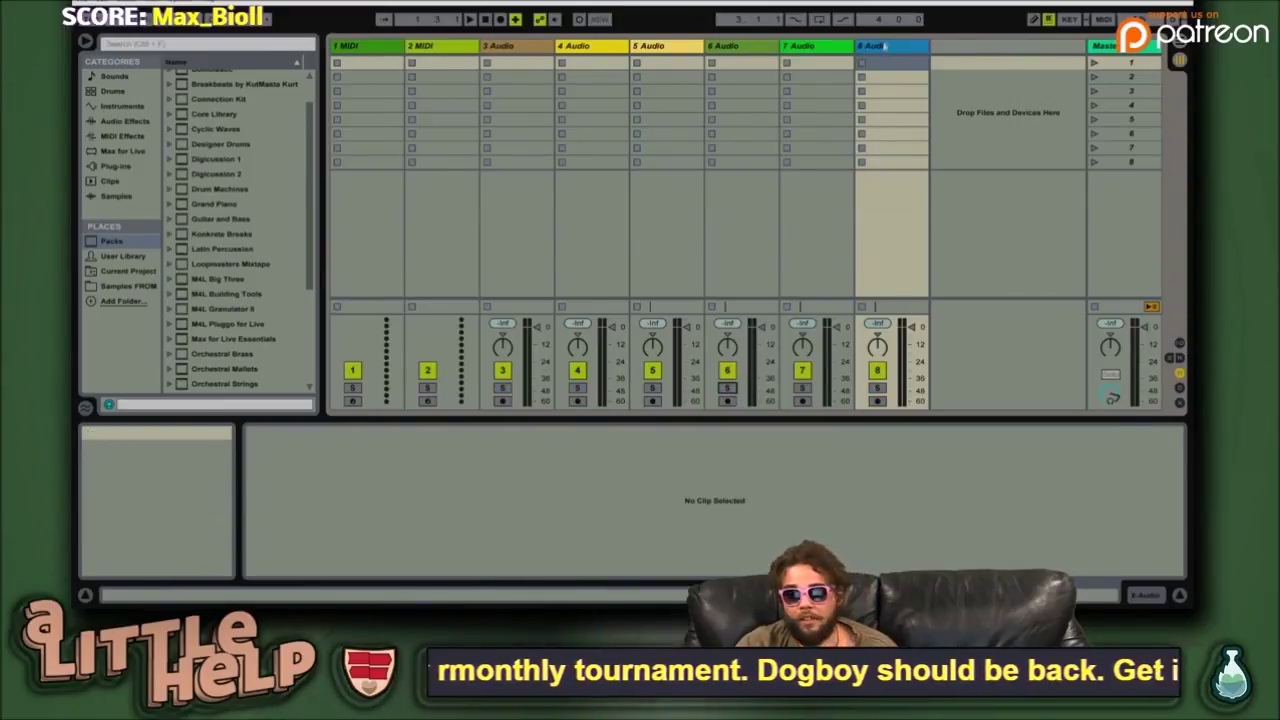
- Select tracks 4 to 8 together and lower their volume to about -25 dB
click(576, 47)
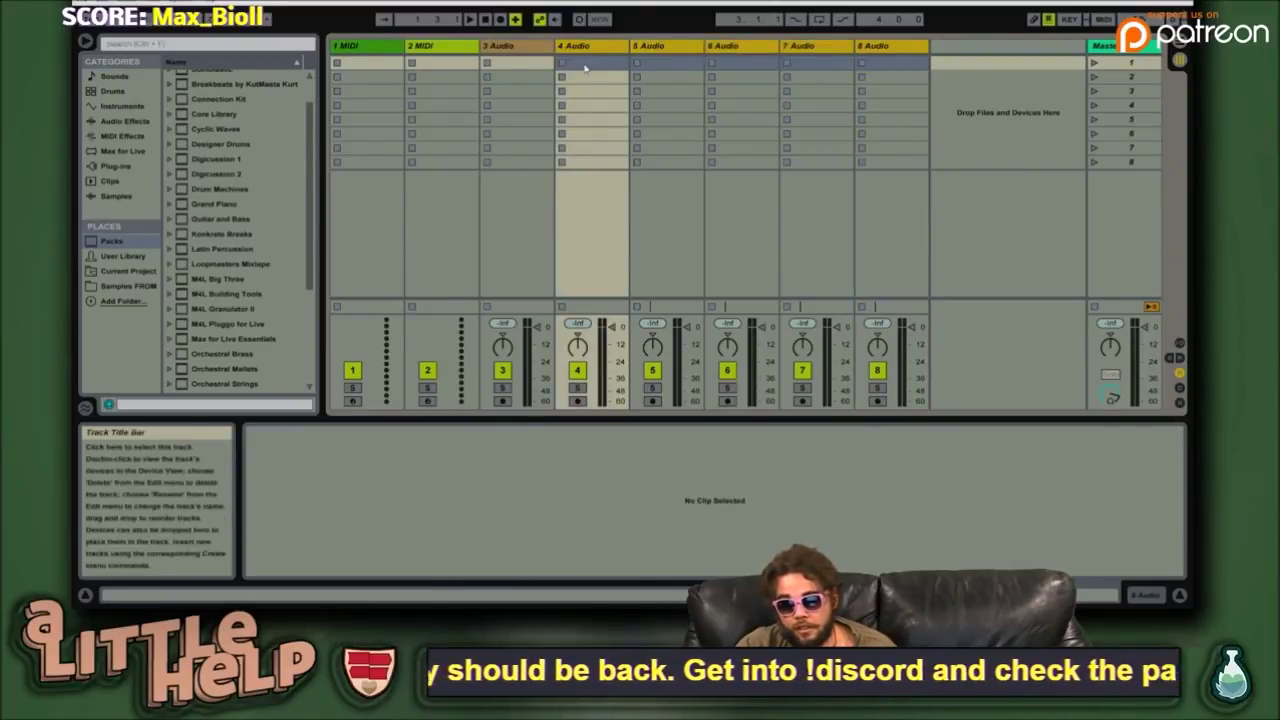
drag(611, 327, 612, 375)
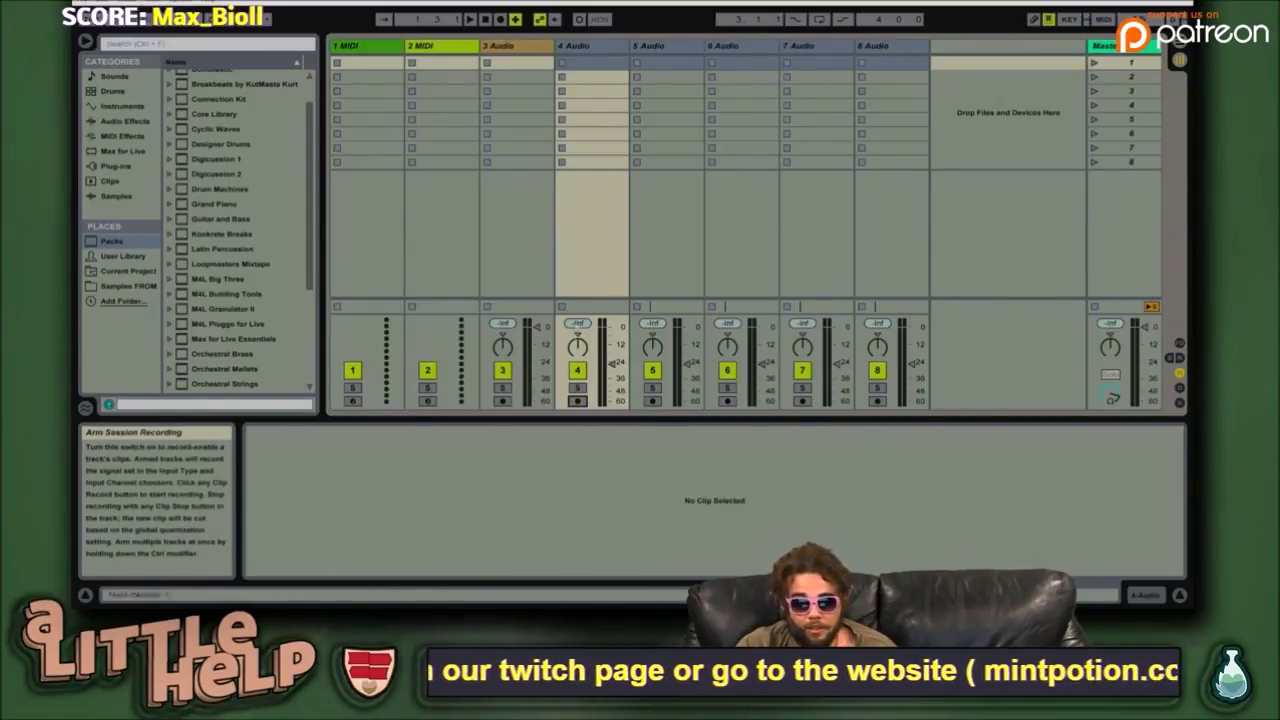
- Examine the Link MIDI and Look Feel preferences and the available Edit, View and Help commands
key(ctrl+comma)
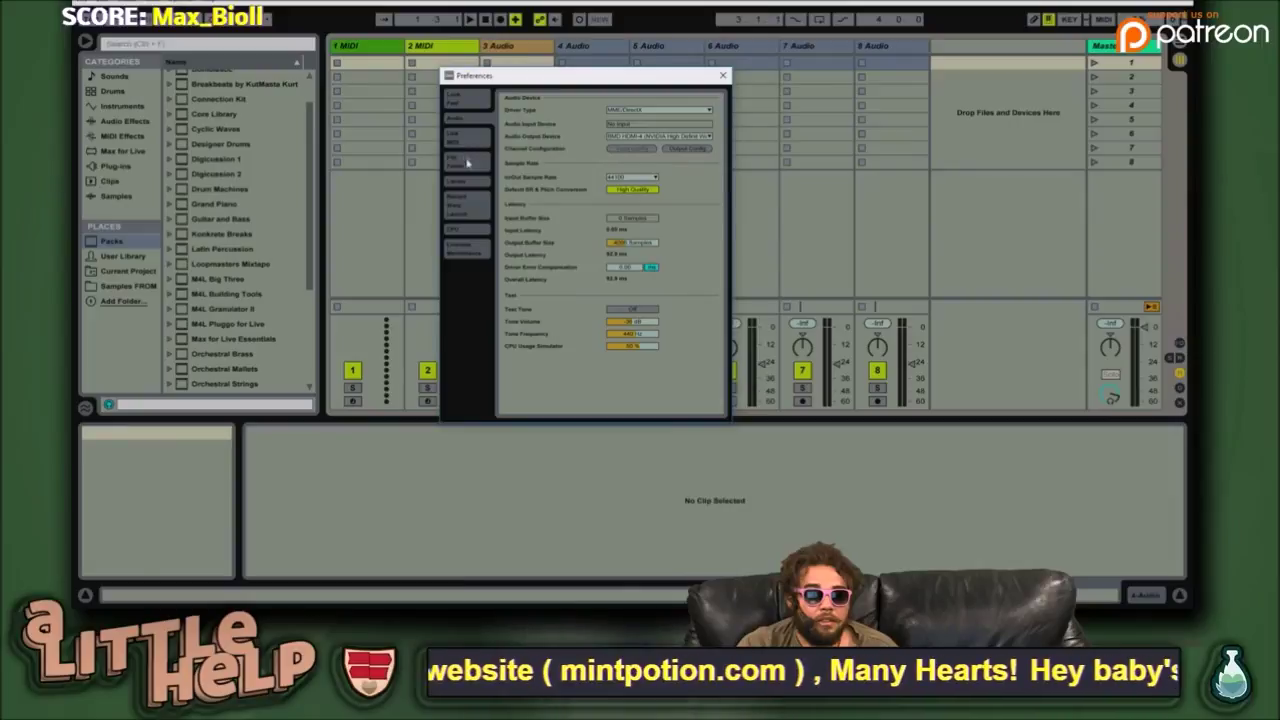
click(465, 140)
click(470, 104)
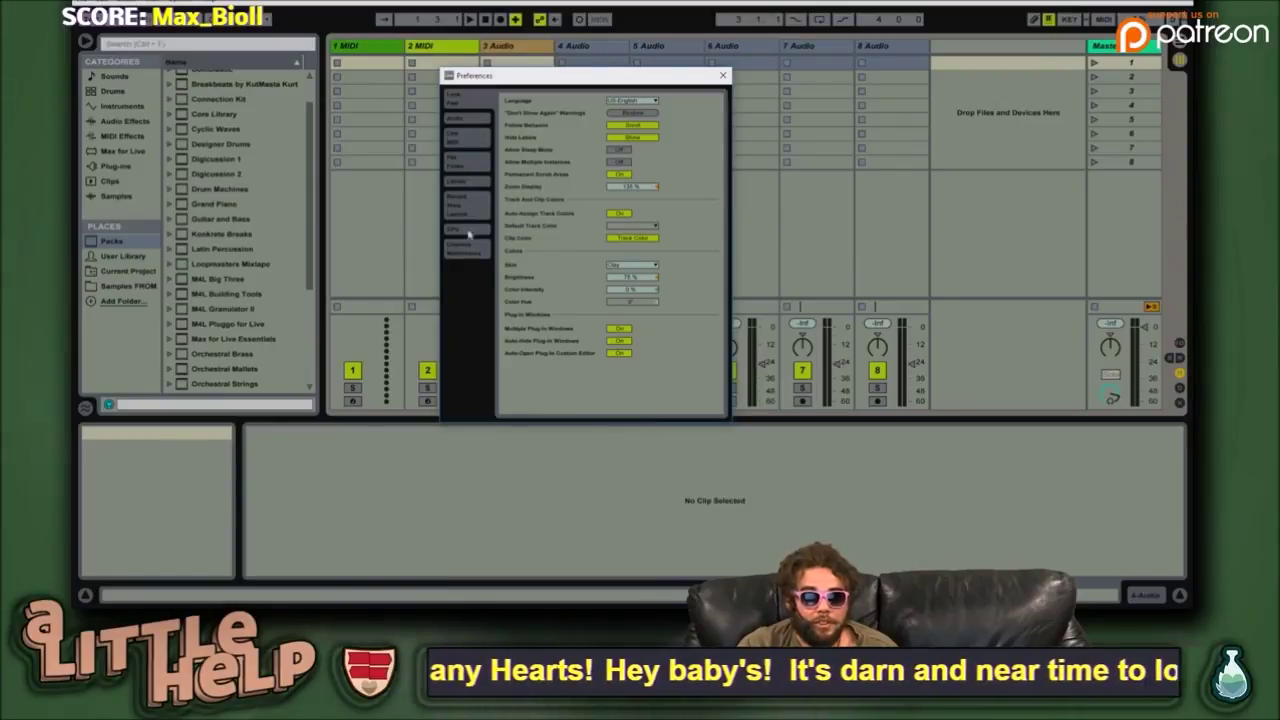
mouse_move(520, 329)
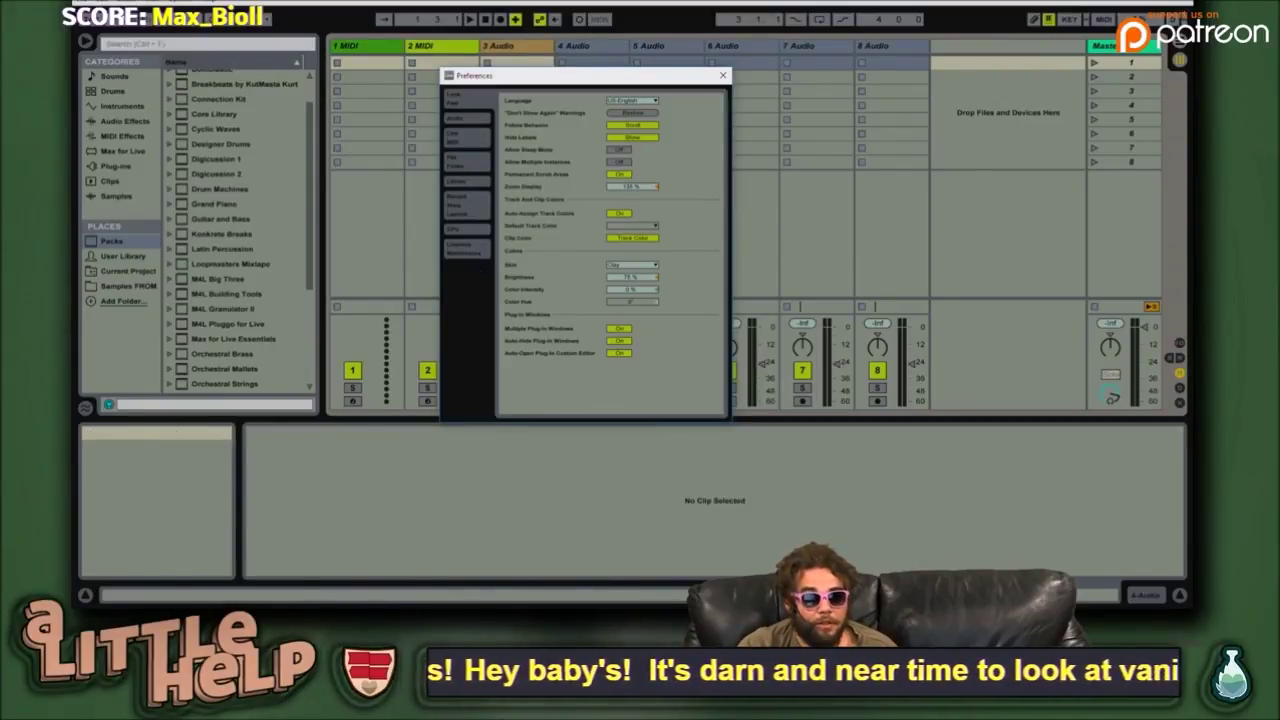
click(100, 4)
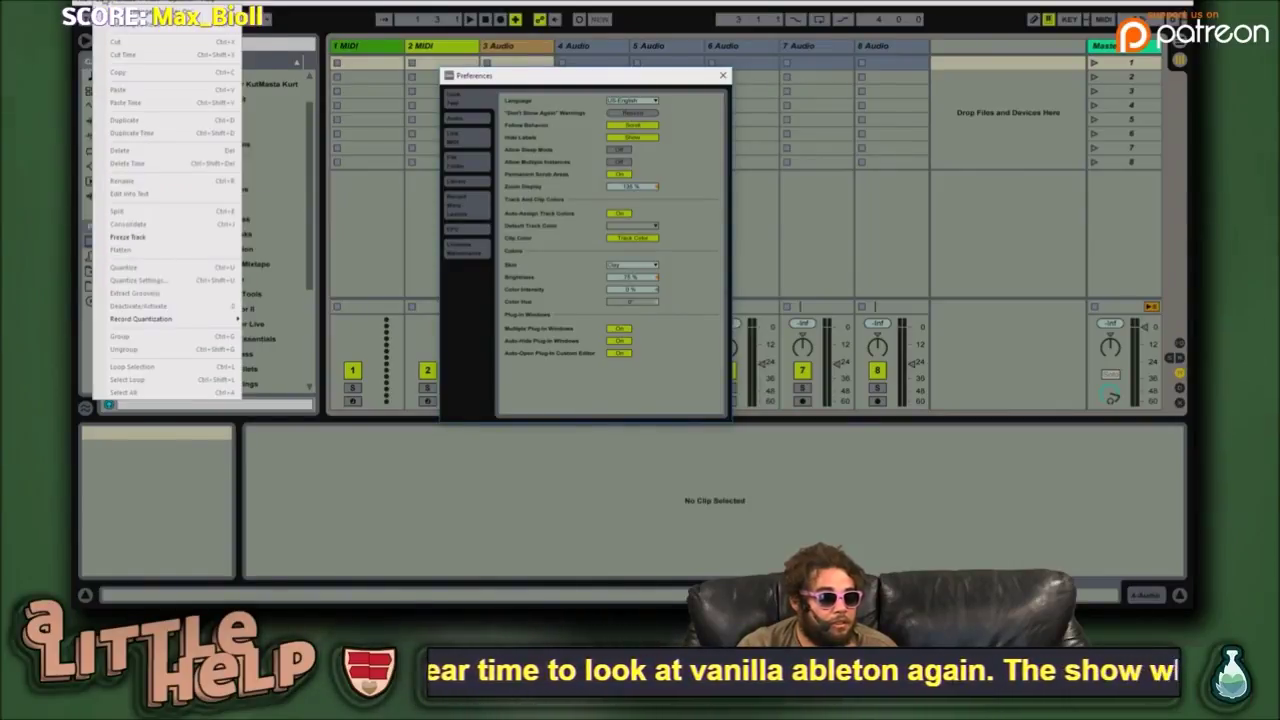
mouse_move(88, 6)
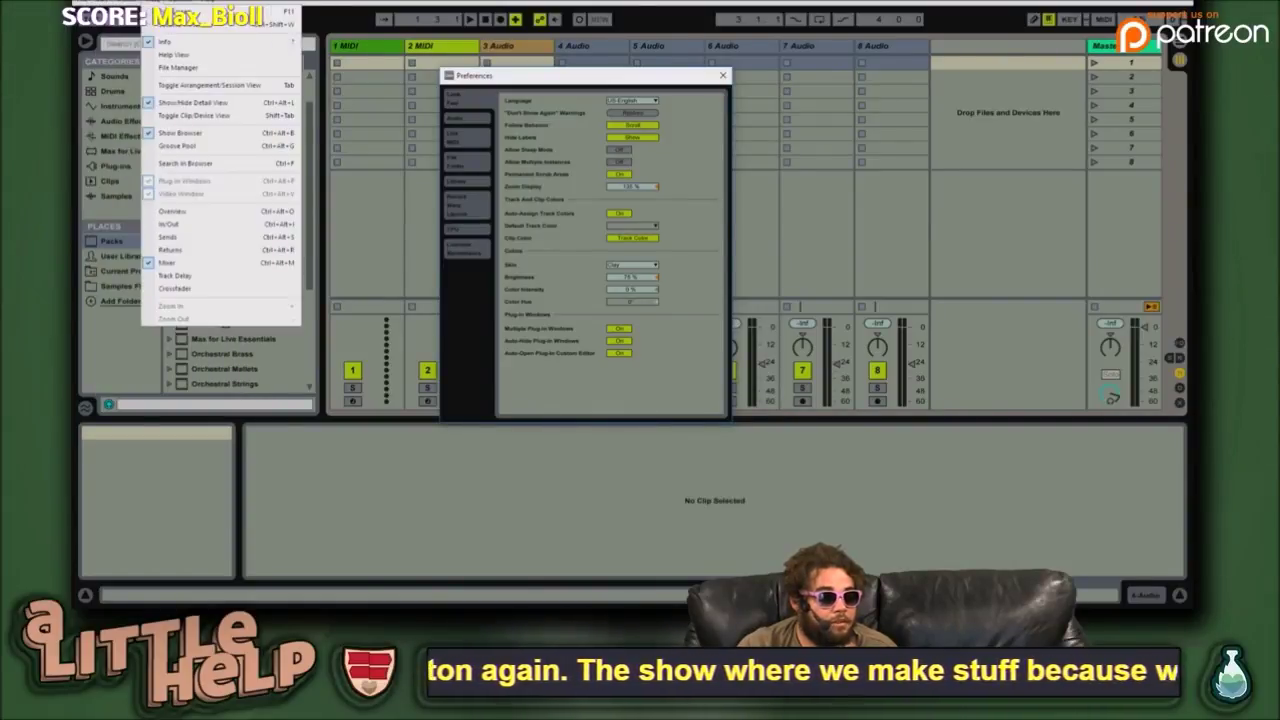
mouse_move(215, 3)
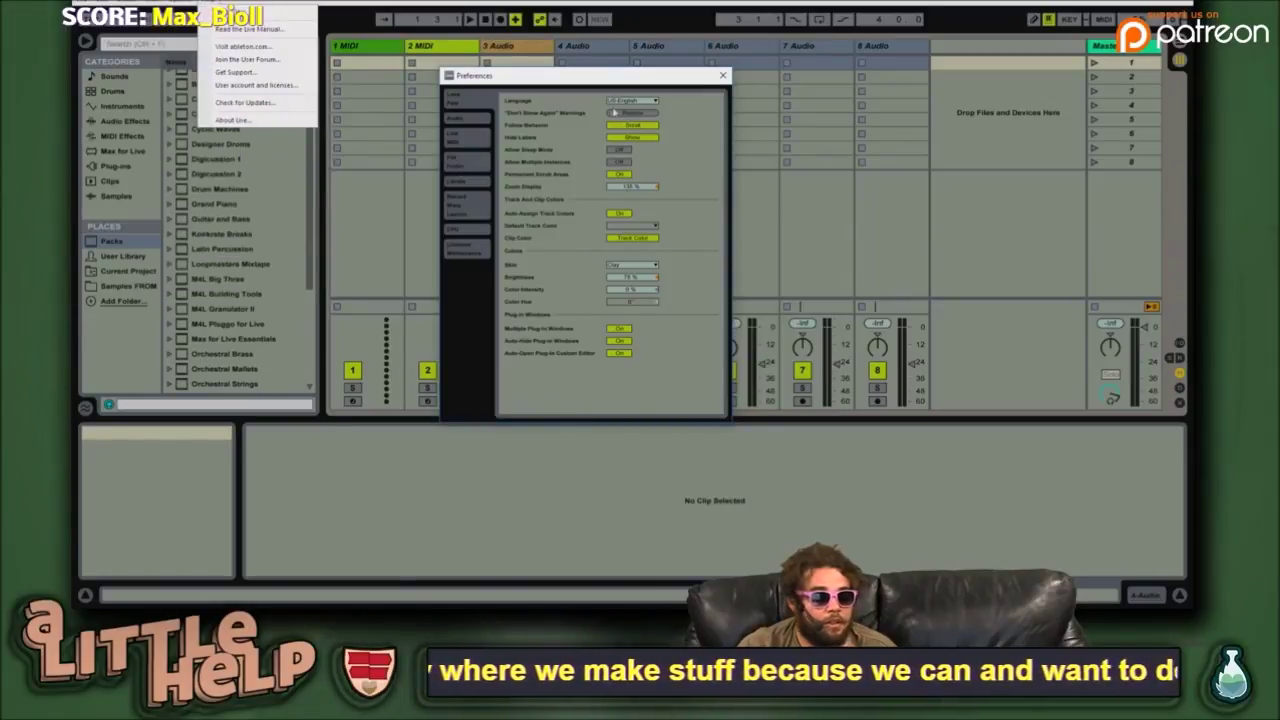
click(723, 75)
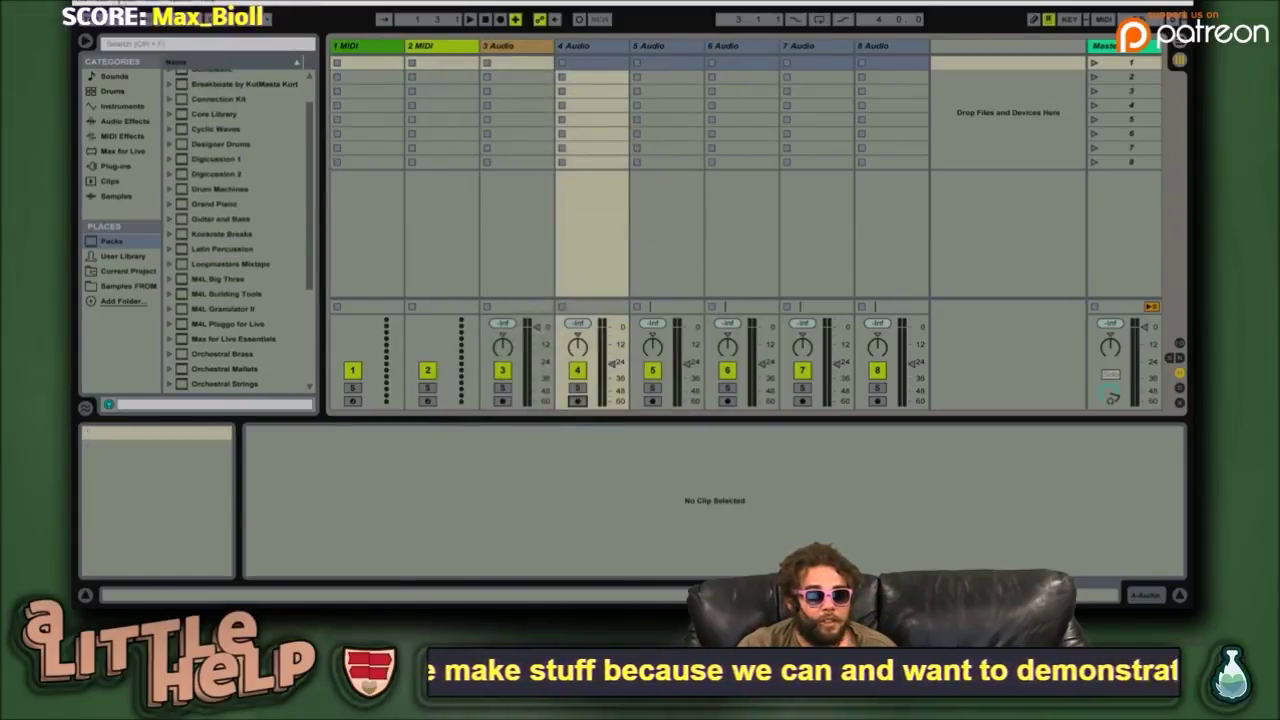
- Set the Zoom Display in the Look Feel preferences to 130 %
click(109, 3)
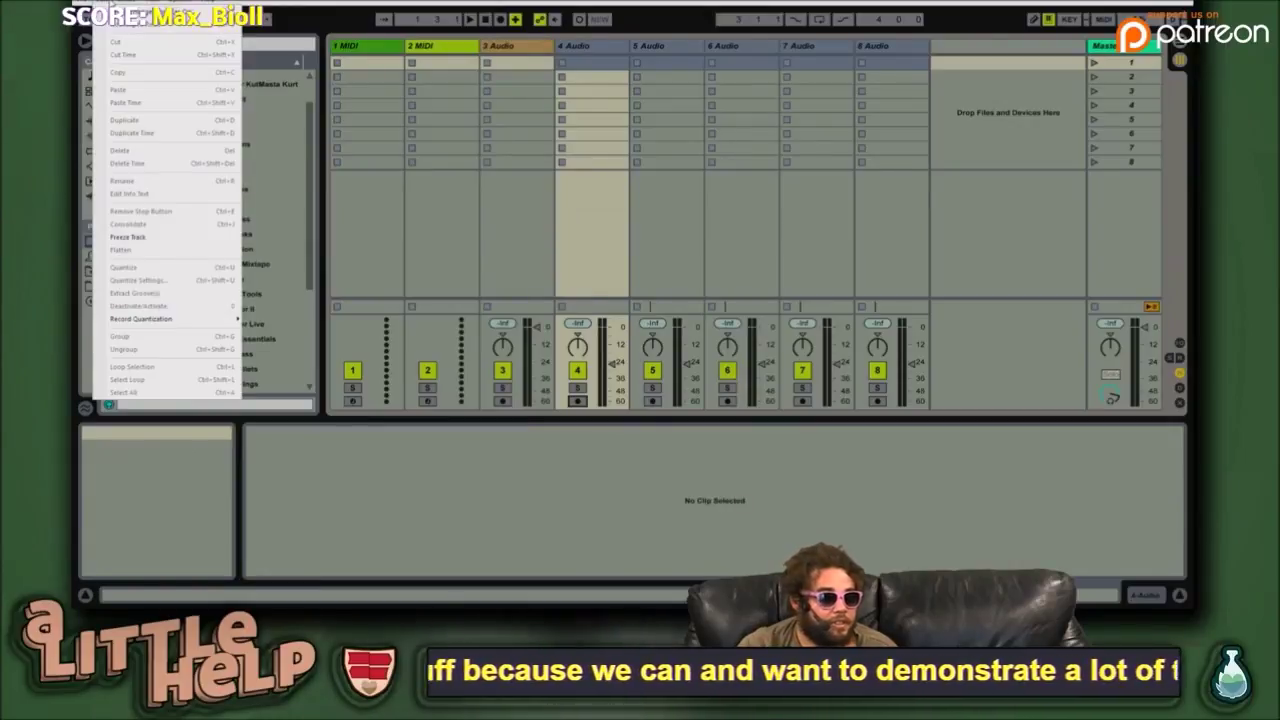
mouse_move(84, 3)
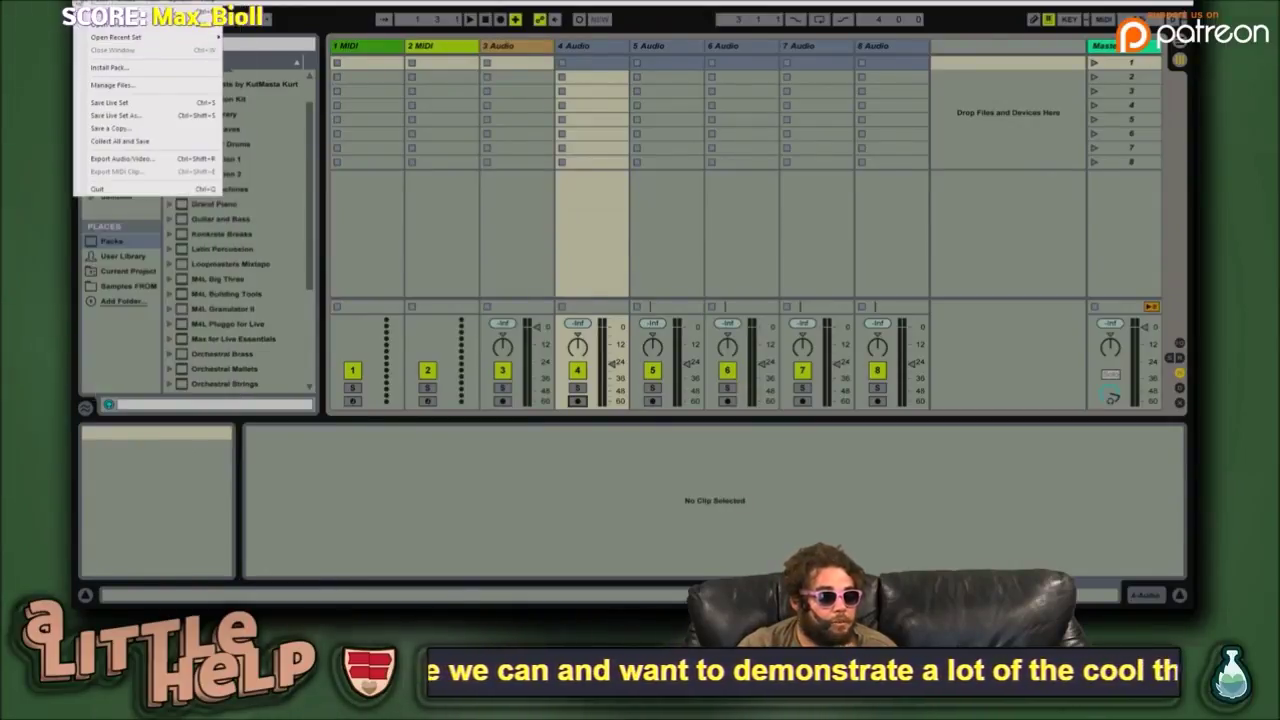
click(290, 6)
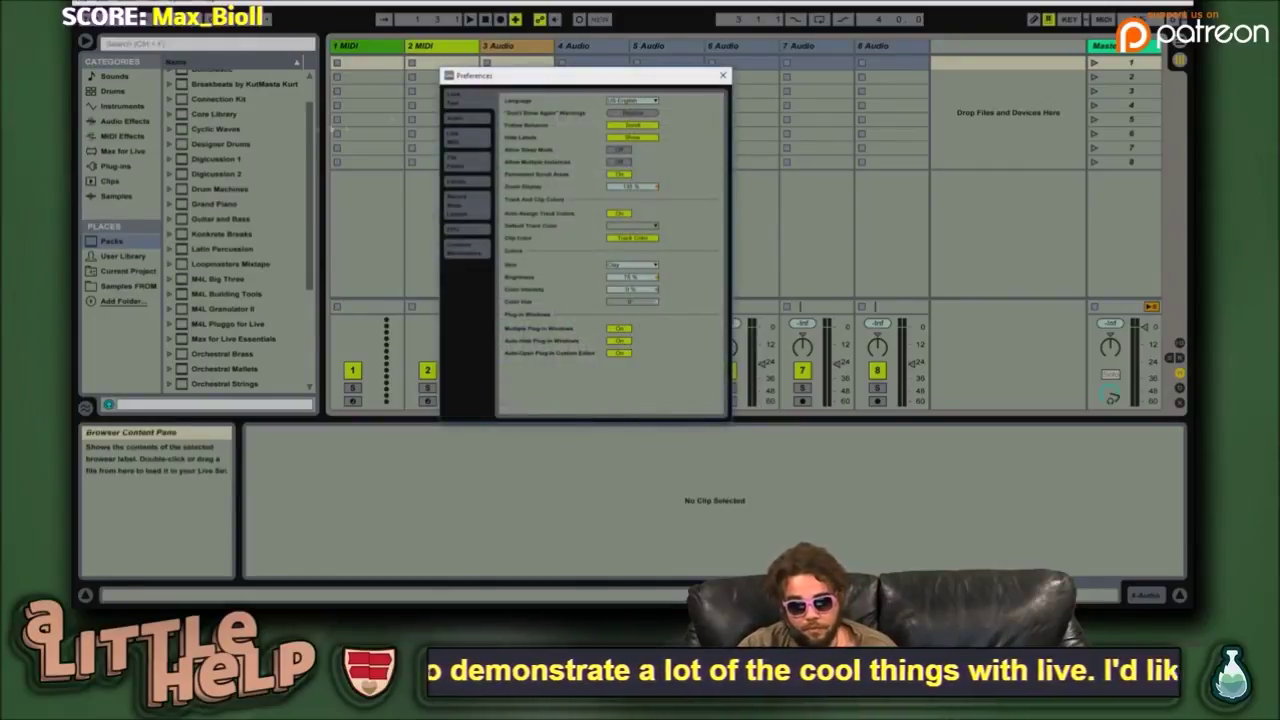
mouse_move(643, 186)
mouse_down()
mouse_move(643, 208)
mouse_move(643, 187)
mouse_up()
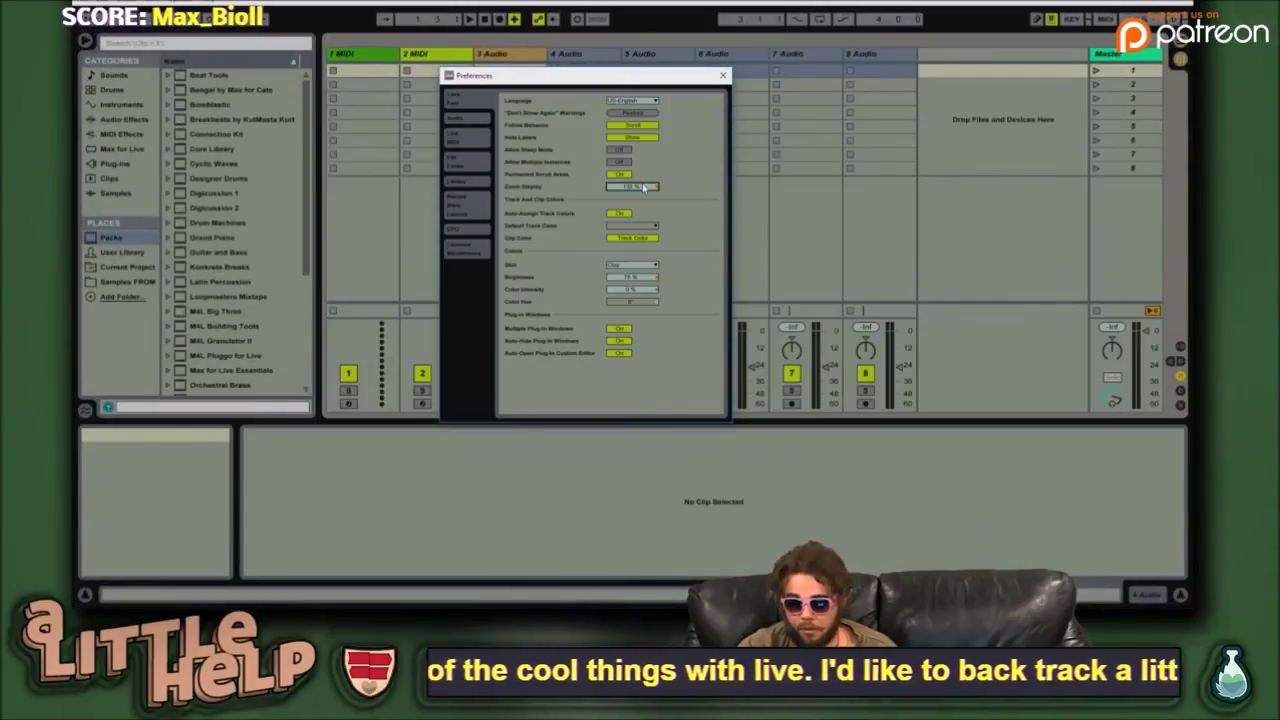
key(Return)
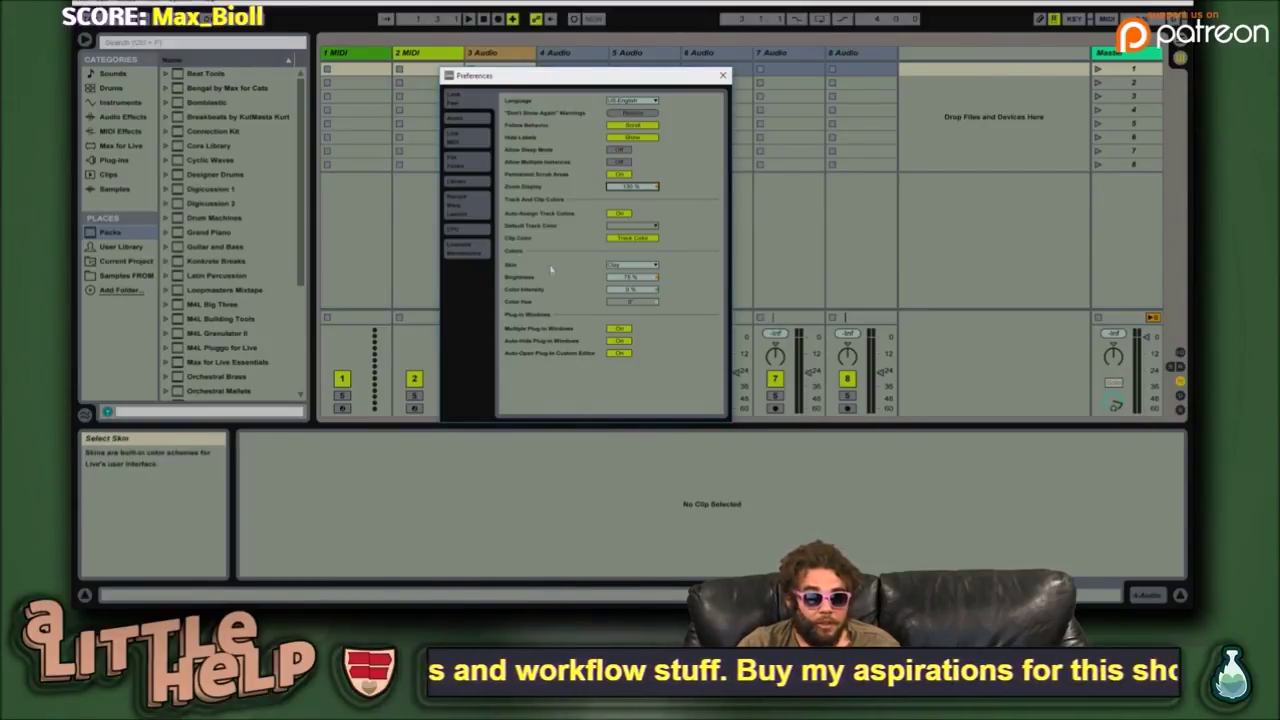
- Turn off exclusive Arm and exclusive Solo in the Record Warp Launch preferences and close Preferences
click(464, 208)
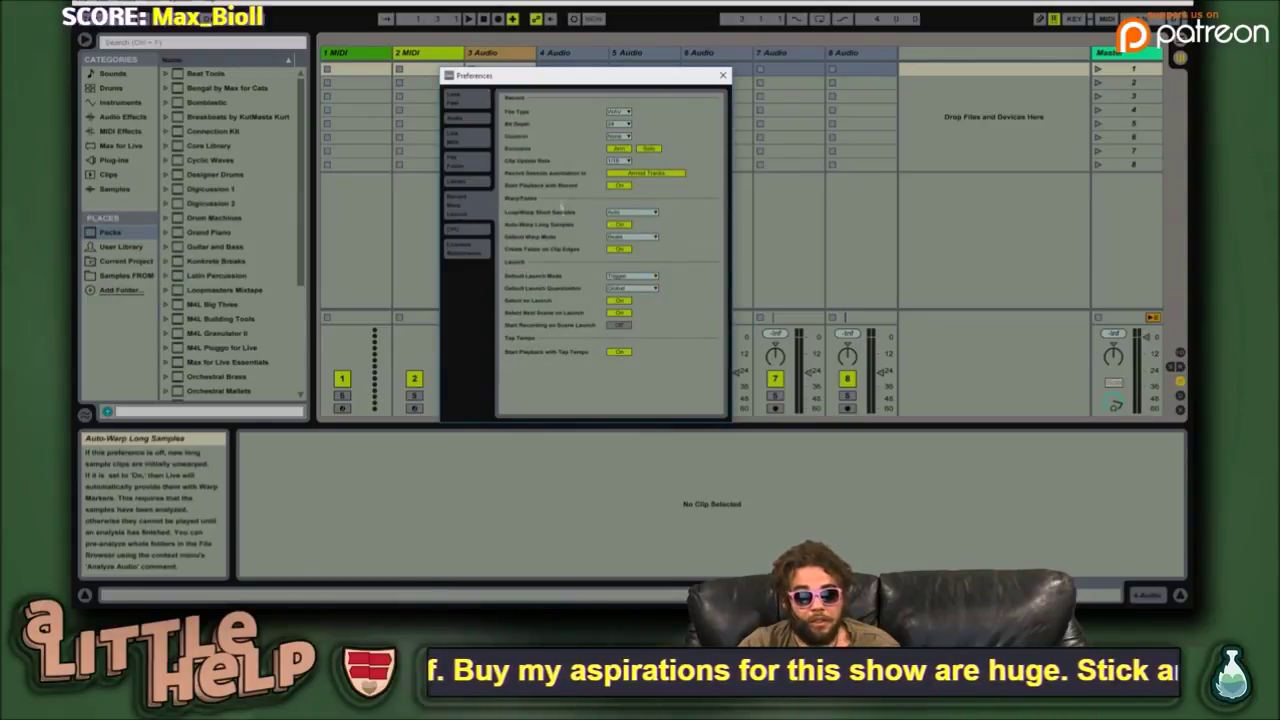
click(619, 148)
click(649, 148)
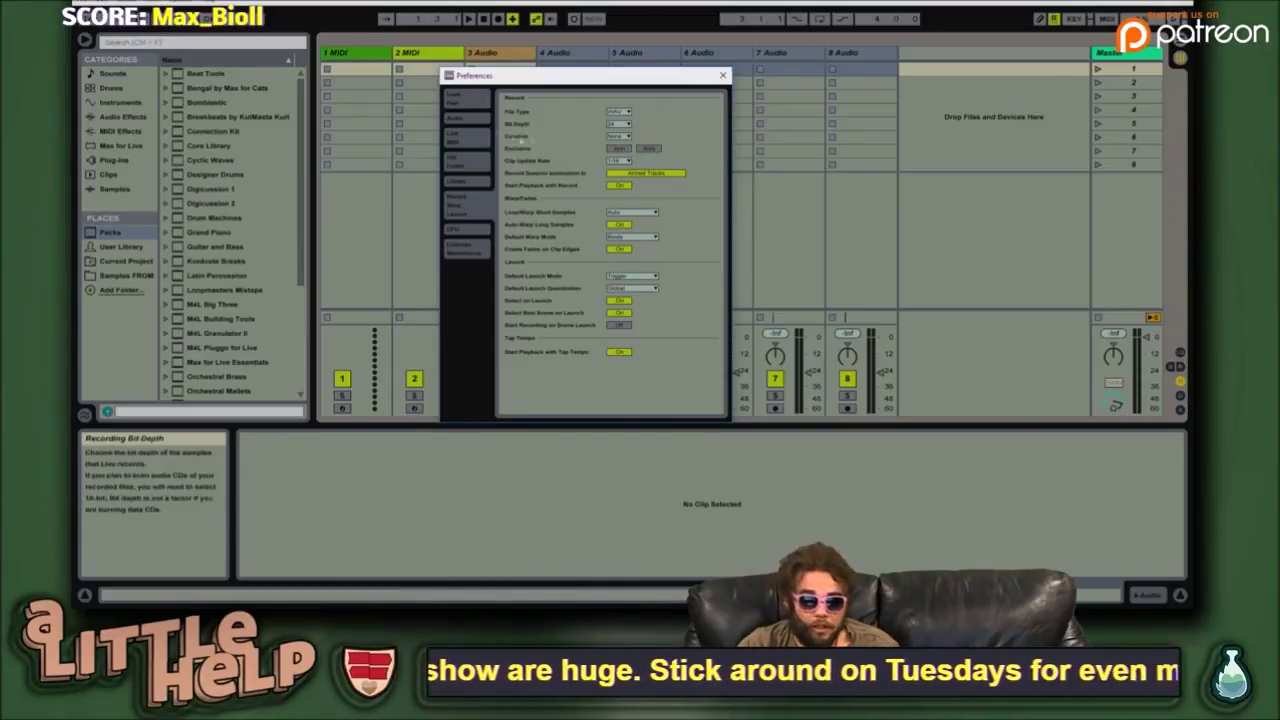
click(723, 75)
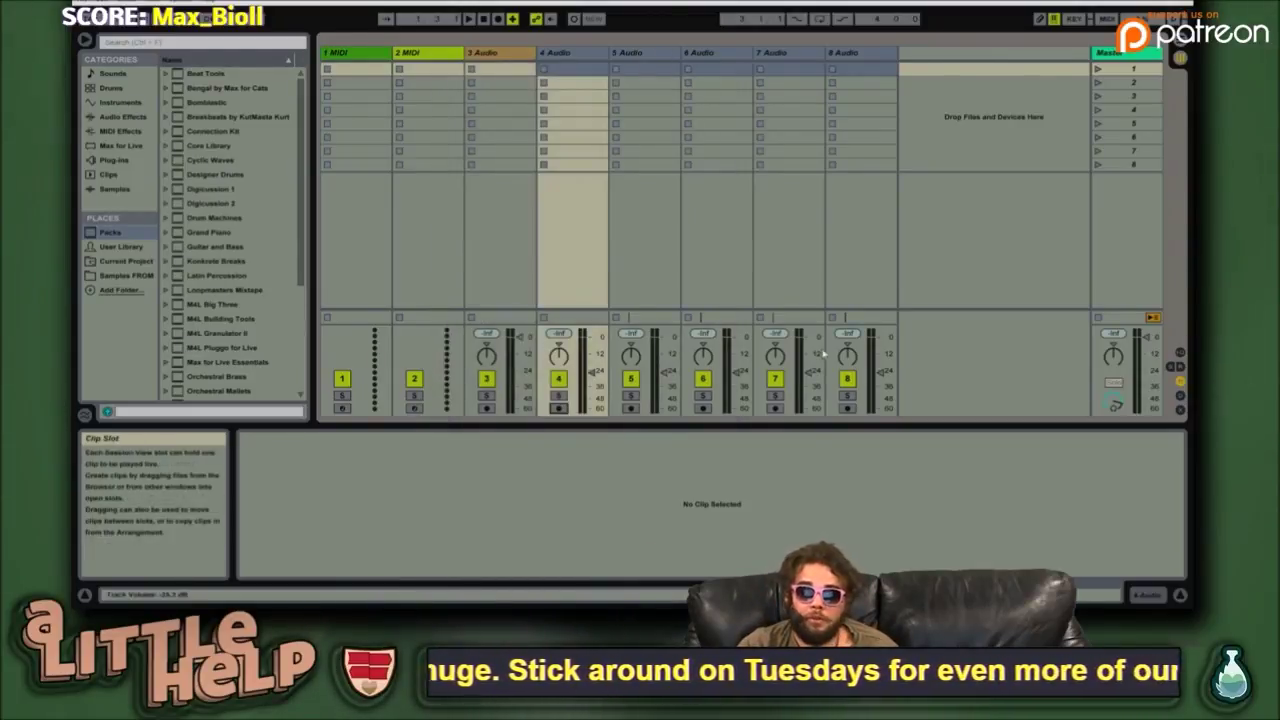
- Arm tracks 8, 7, 6, 5 and 4 for recording, one after another
click(847, 408)
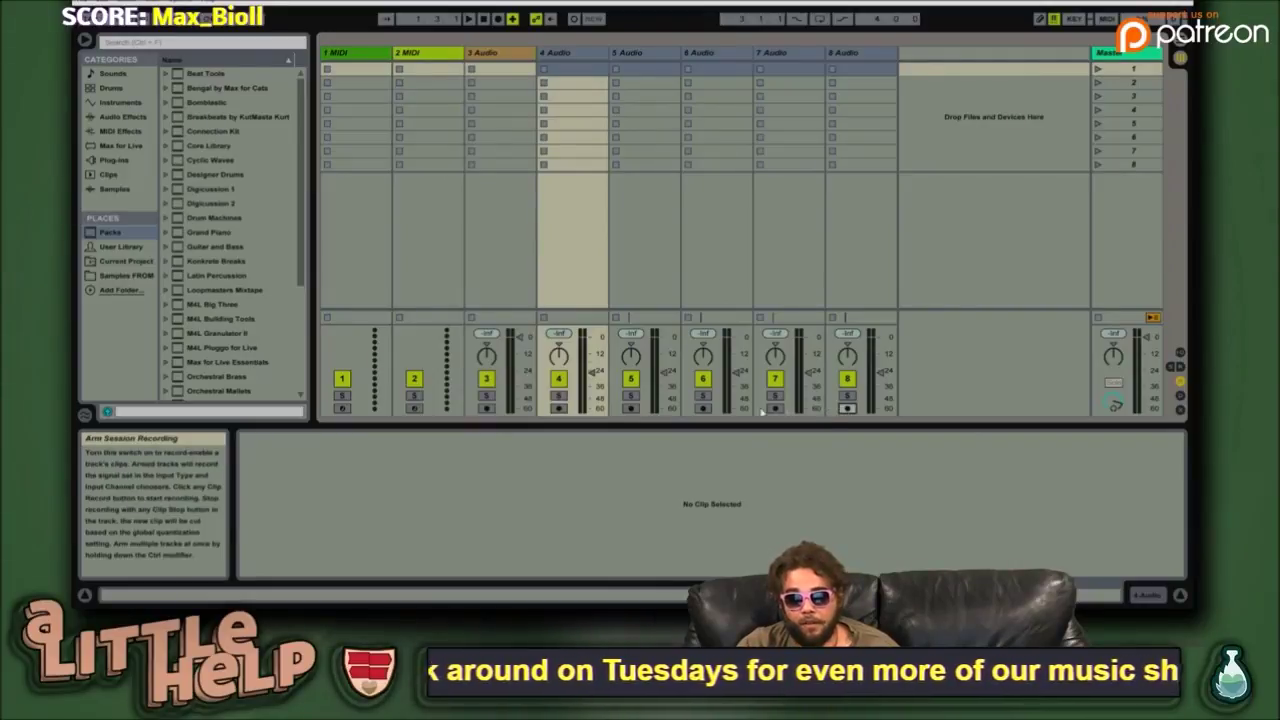
click(703, 408)
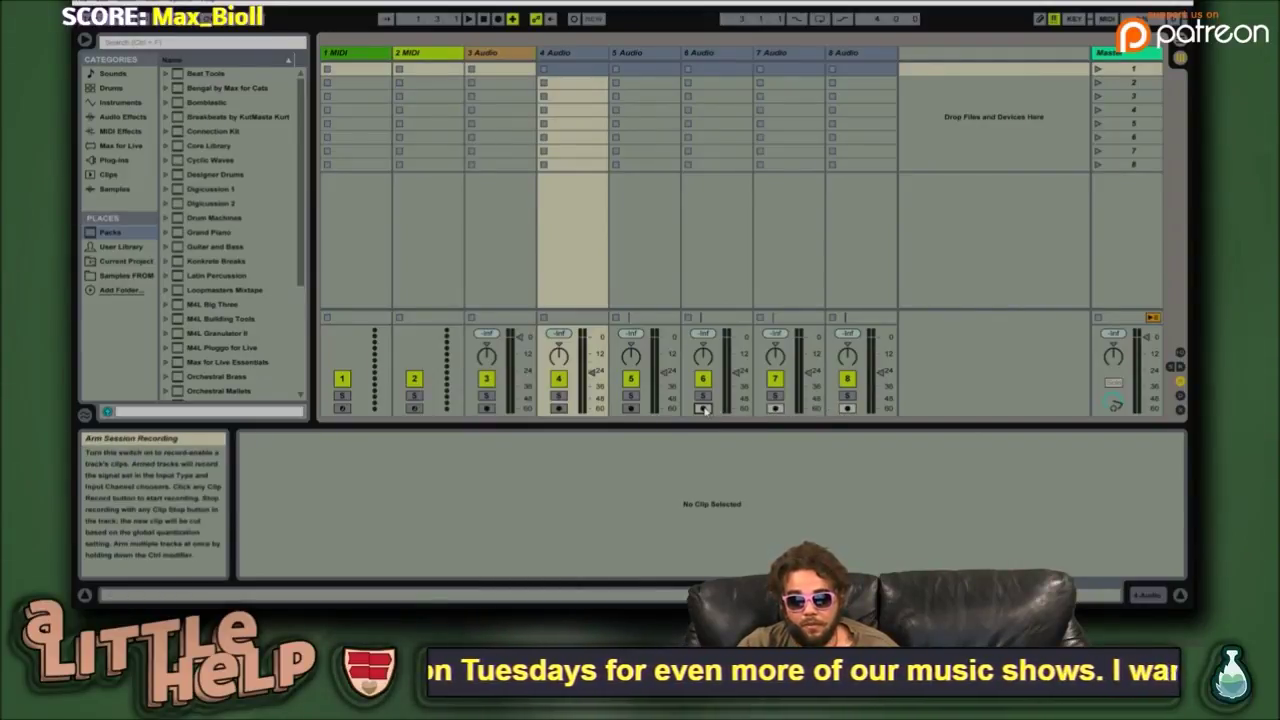
click(631, 408)
click(558, 408)
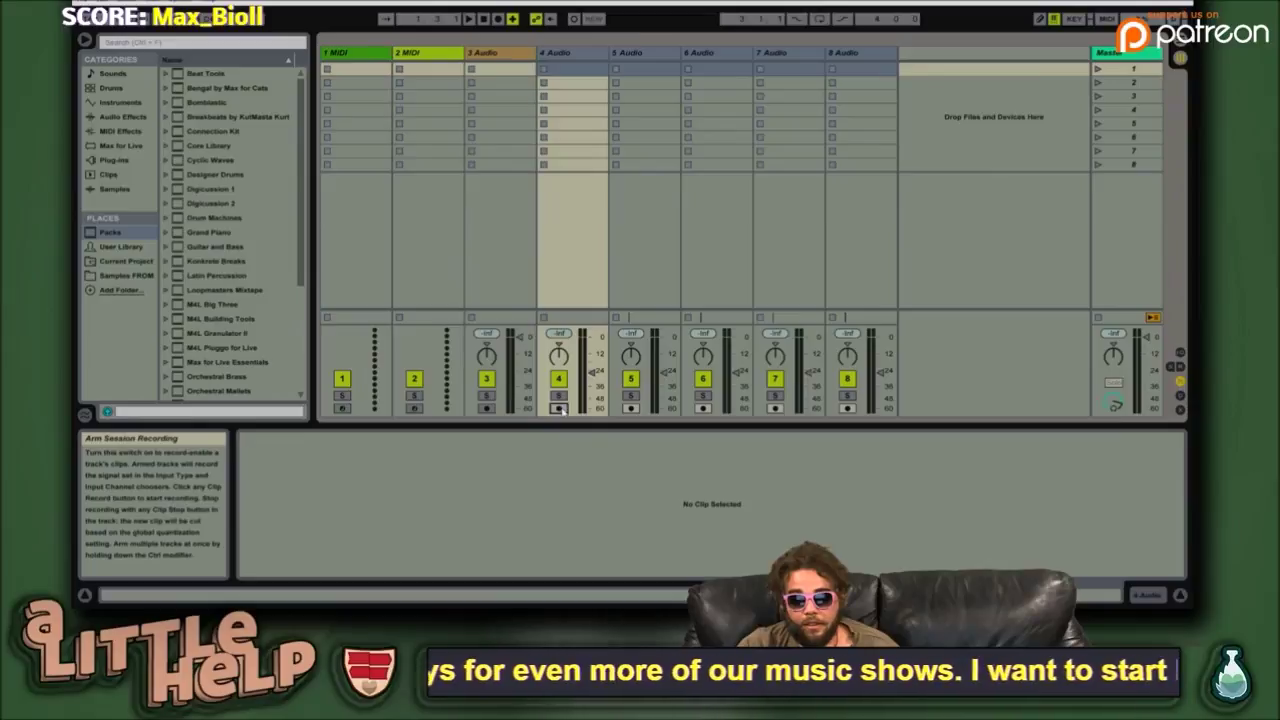
- Select track 5 and inspect the audio input device setting in the Audio preferences
click(641, 266)
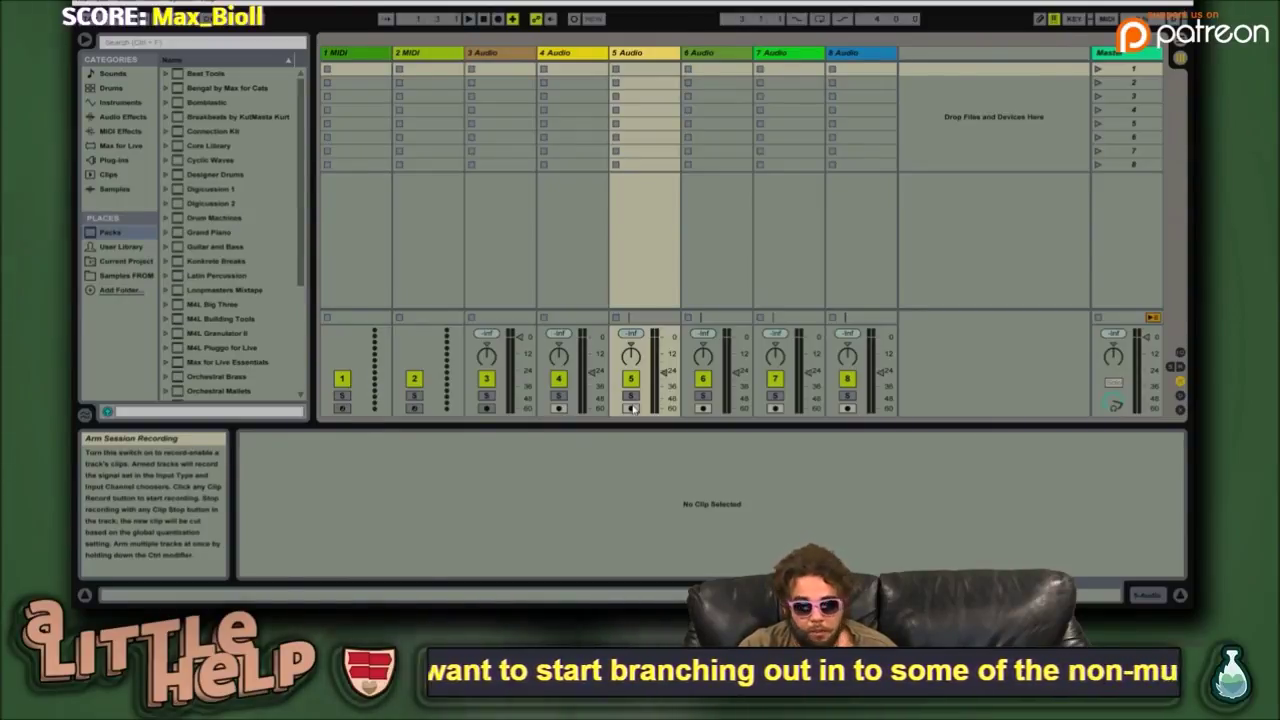
key(ctrl+comma)
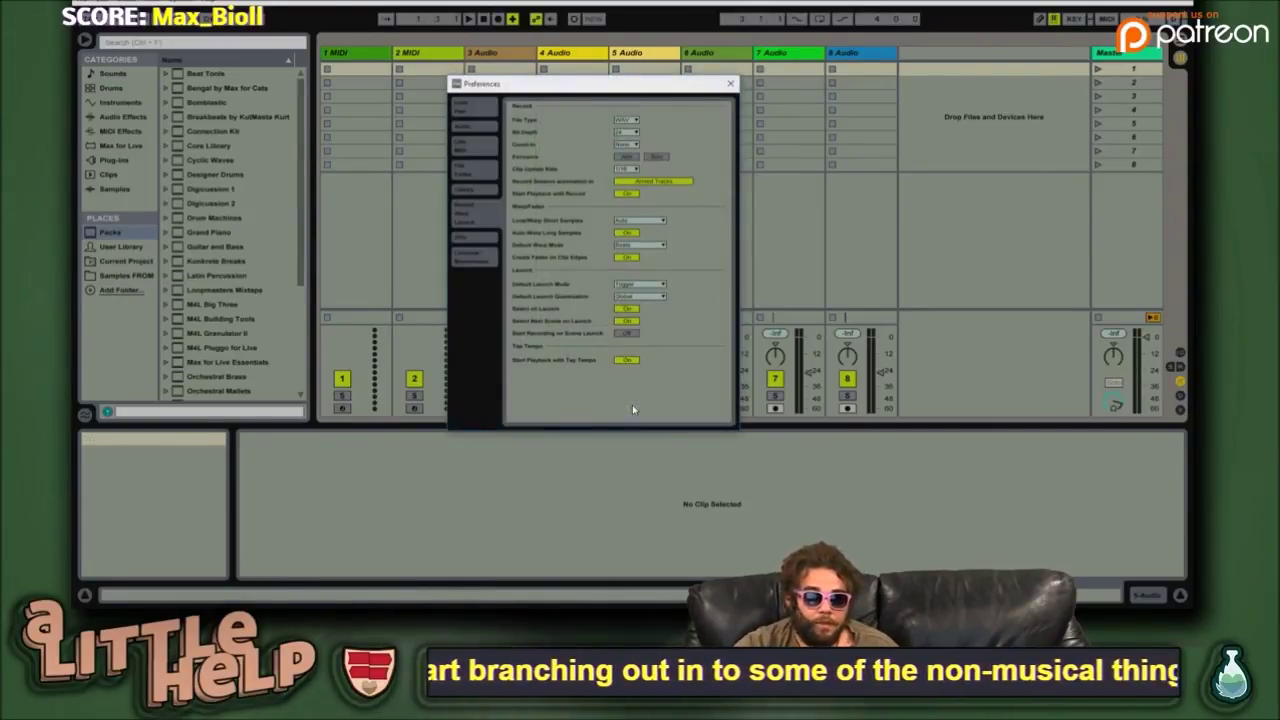
click(476, 128)
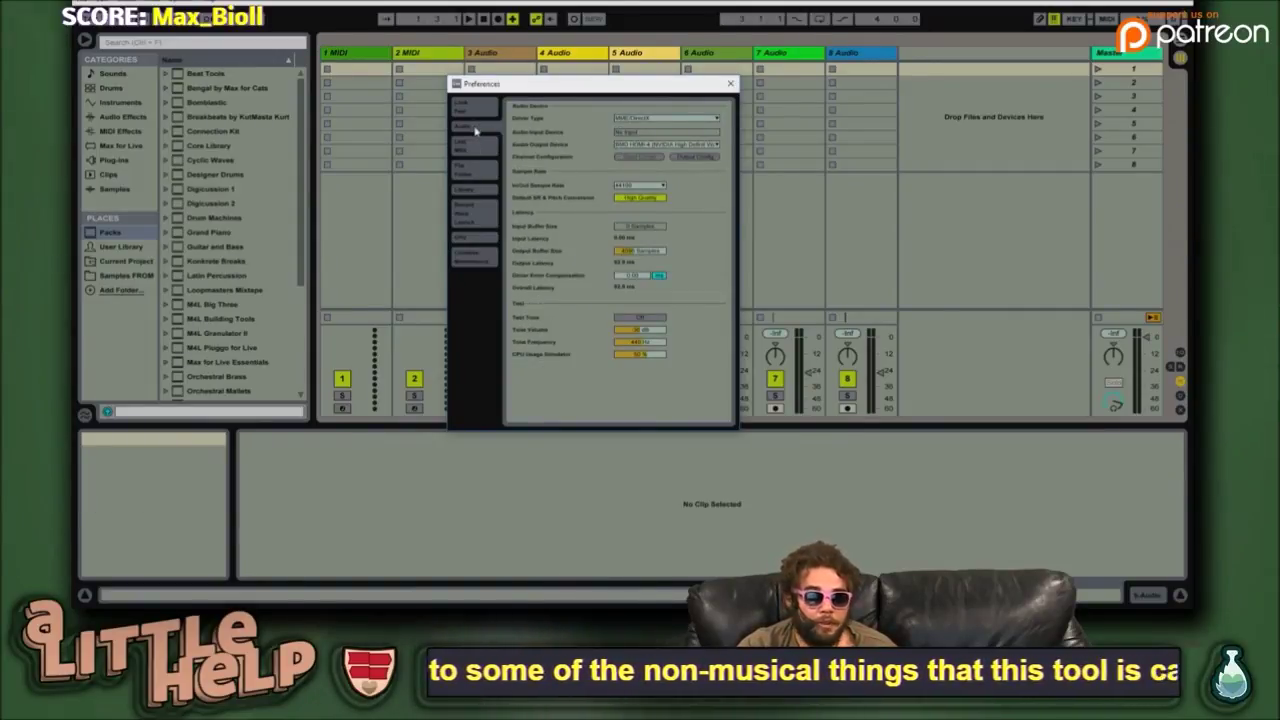
click(647, 135)
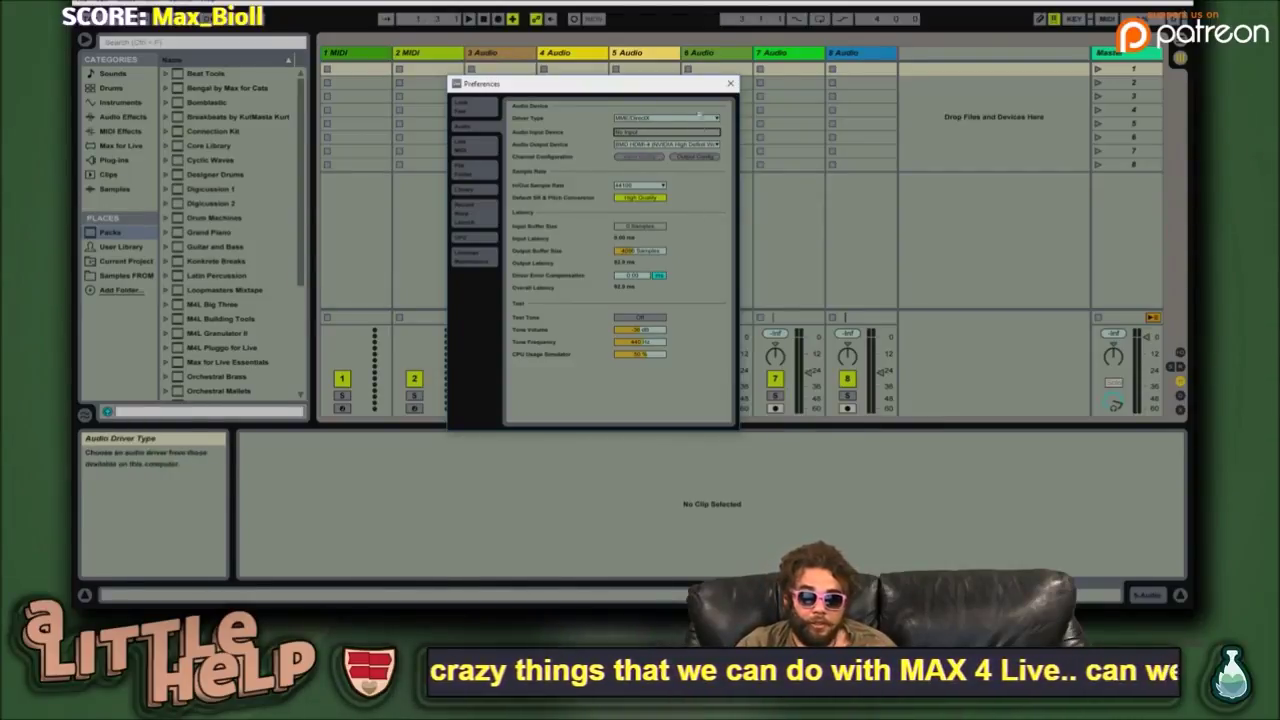
click(731, 86)
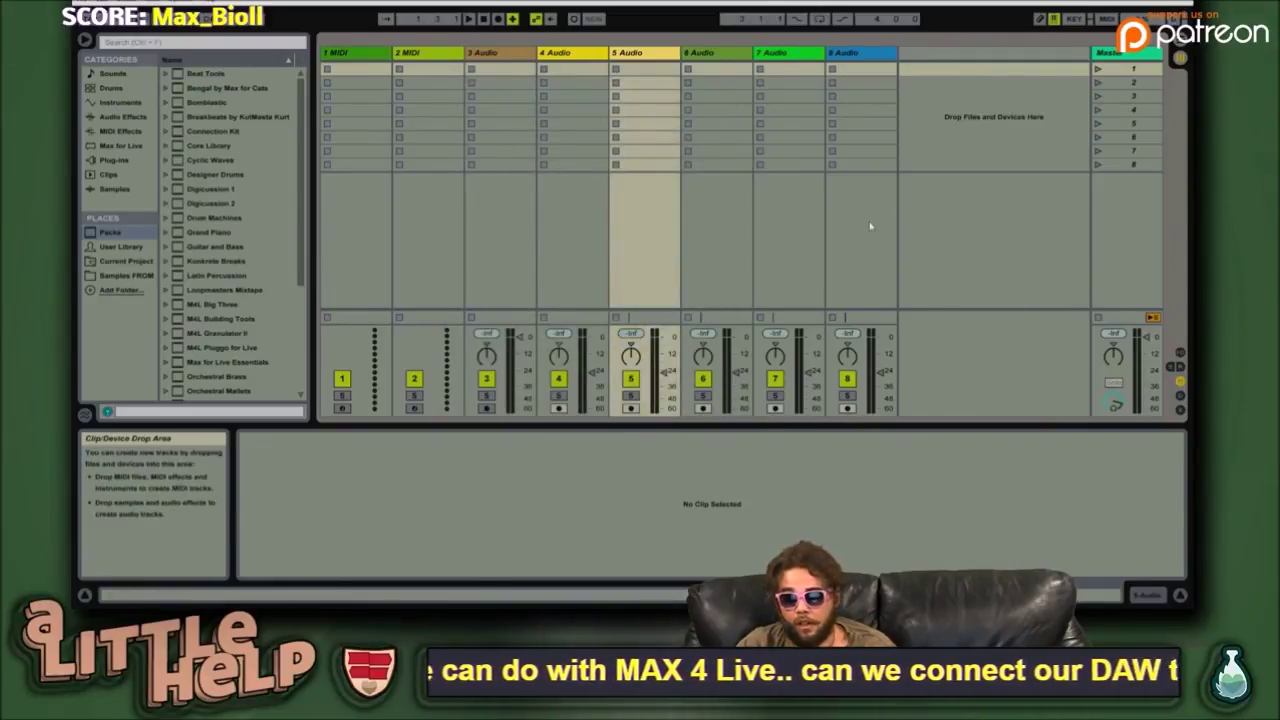
- Select track 4, start an arrangement recording and stop it after about one bar
click(548, 227)
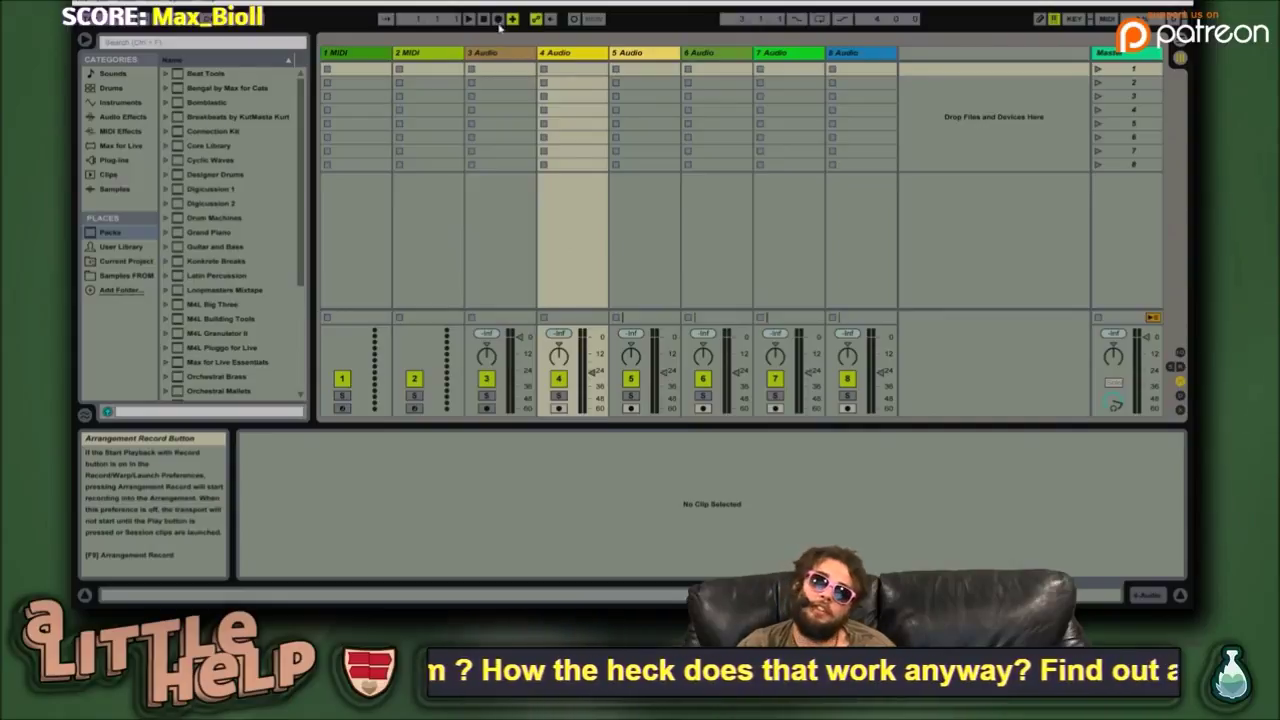
click(499, 20)
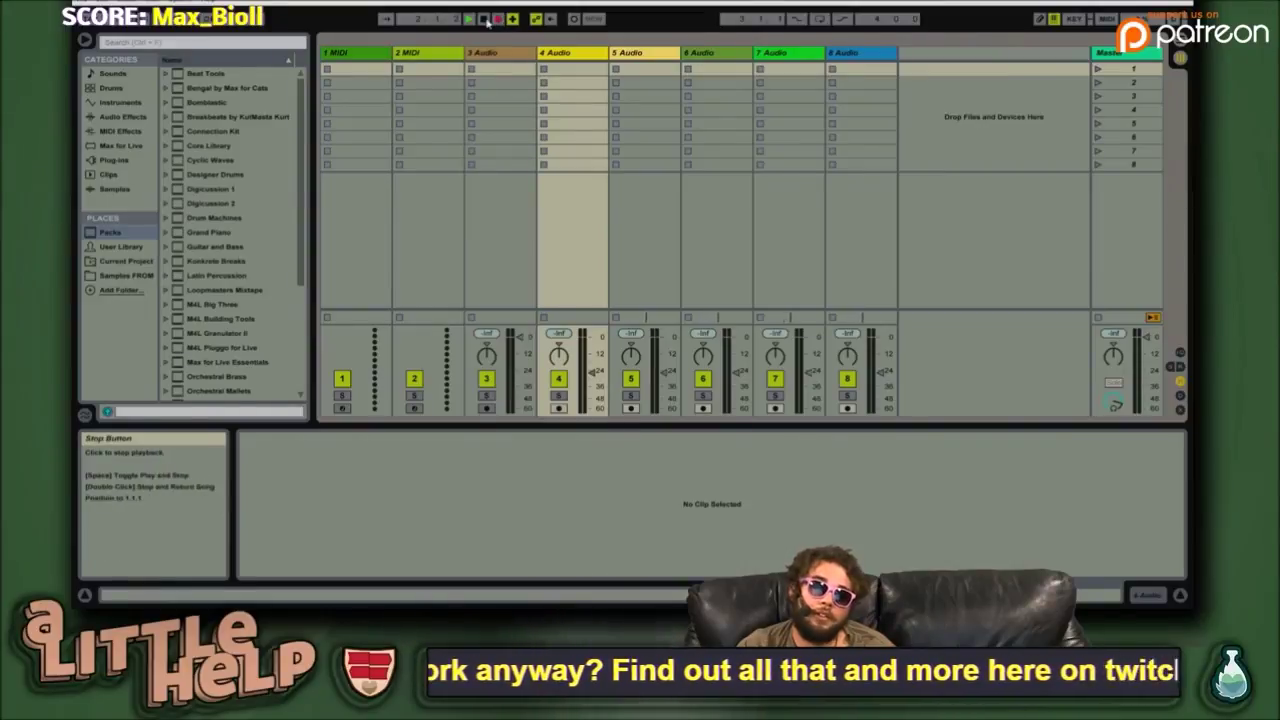
click(486, 21)
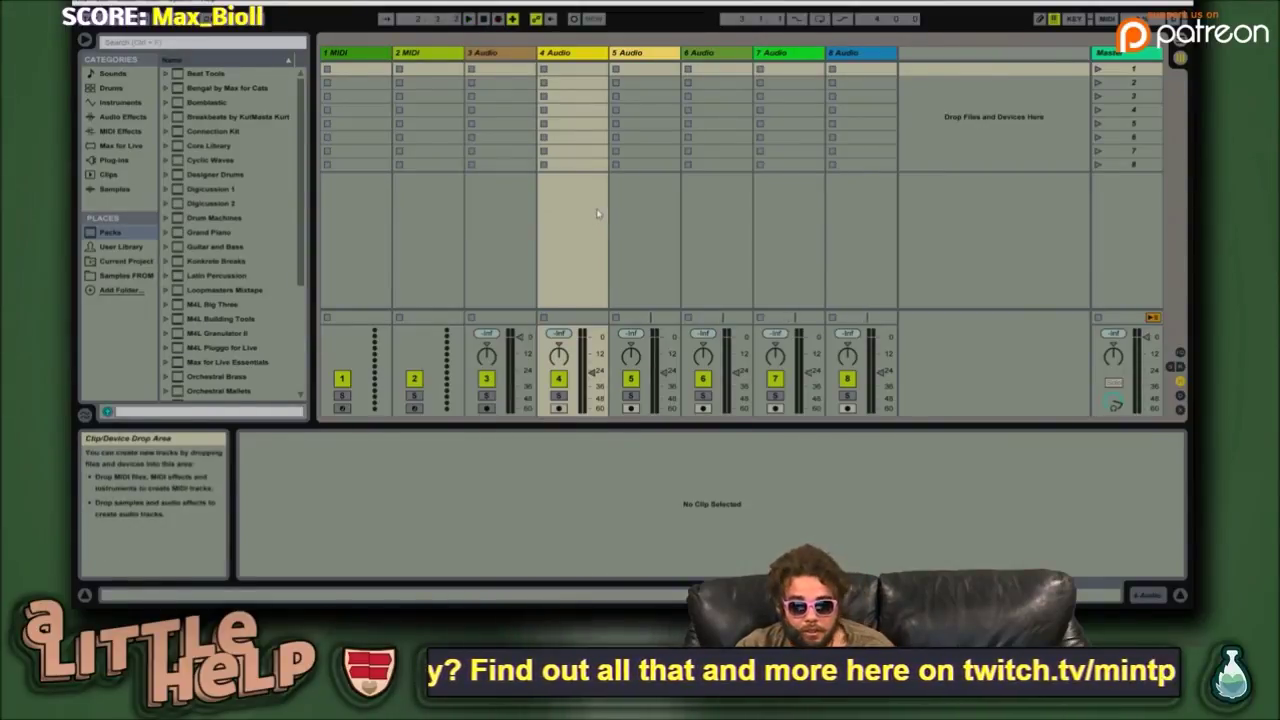
- Select track 5 and toggle the exclusive Solo option on and off in the Record Warp Launch preferences
click(623, 246)
key(ctrl+comma)
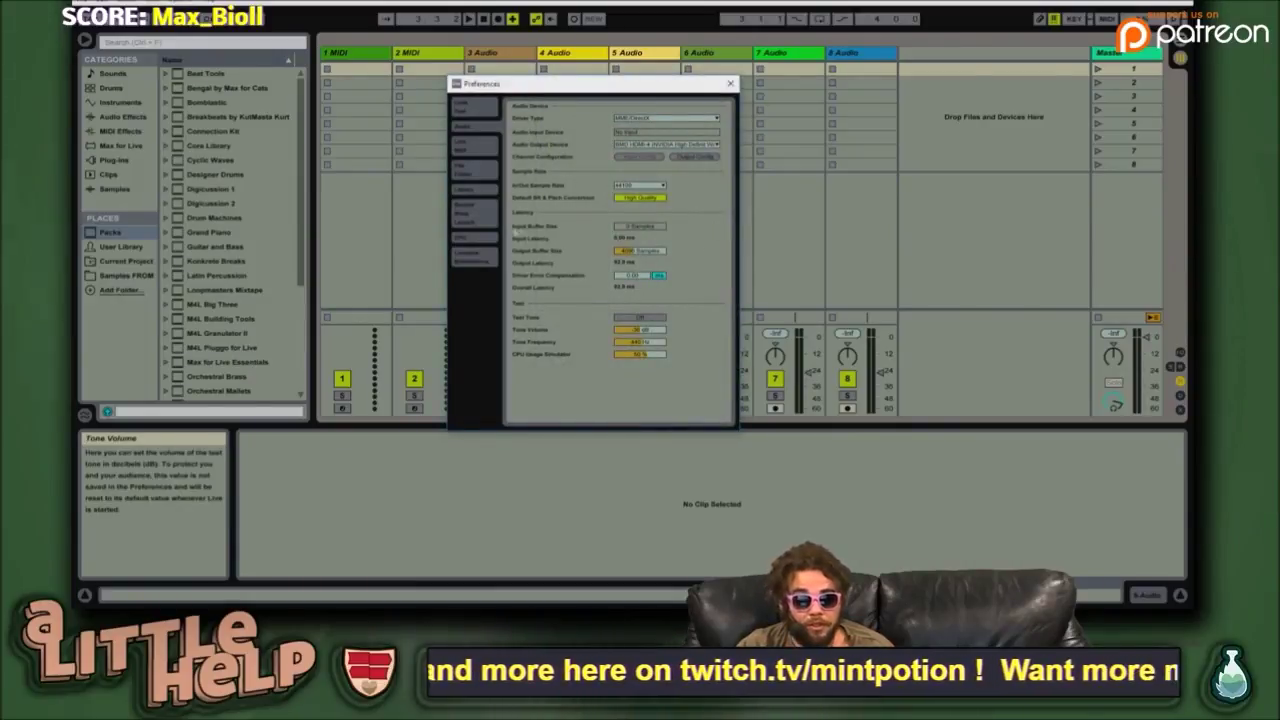
click(475, 210)
click(656, 157)
click(650, 158)
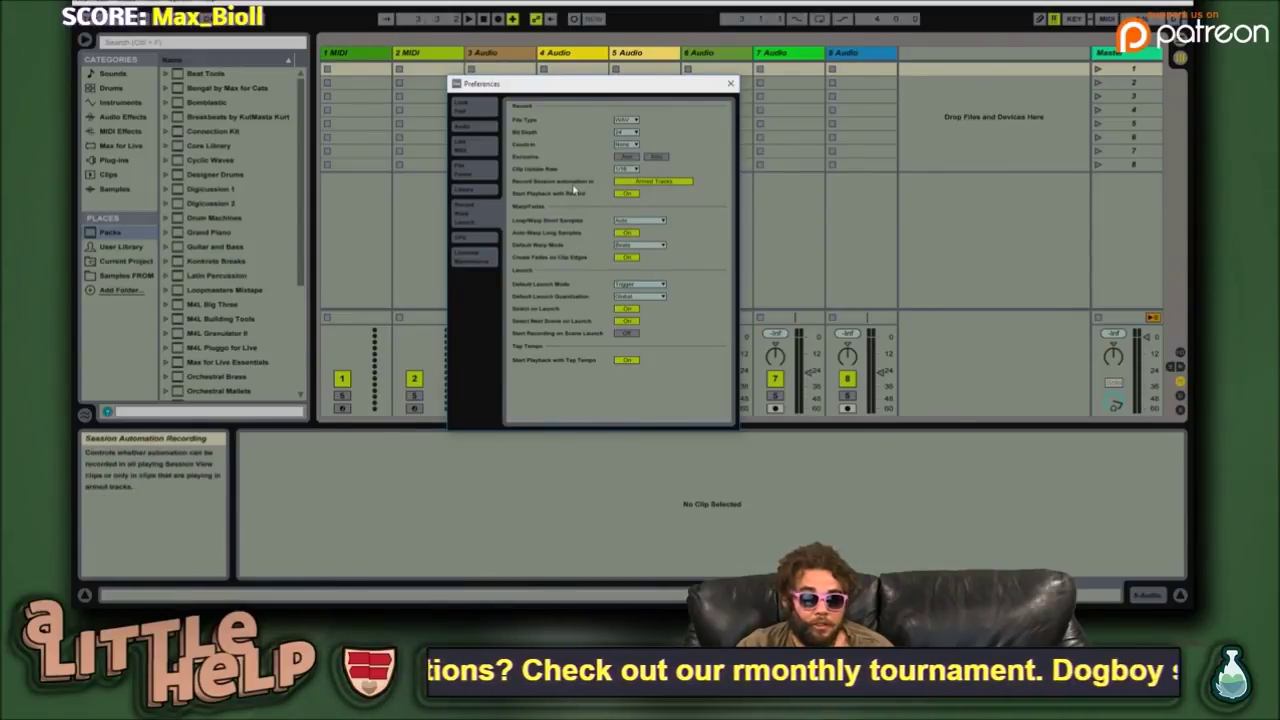
- Switch session automation recording to all tracks and back to Armed Tracks, and close Preferences
click(660, 182)
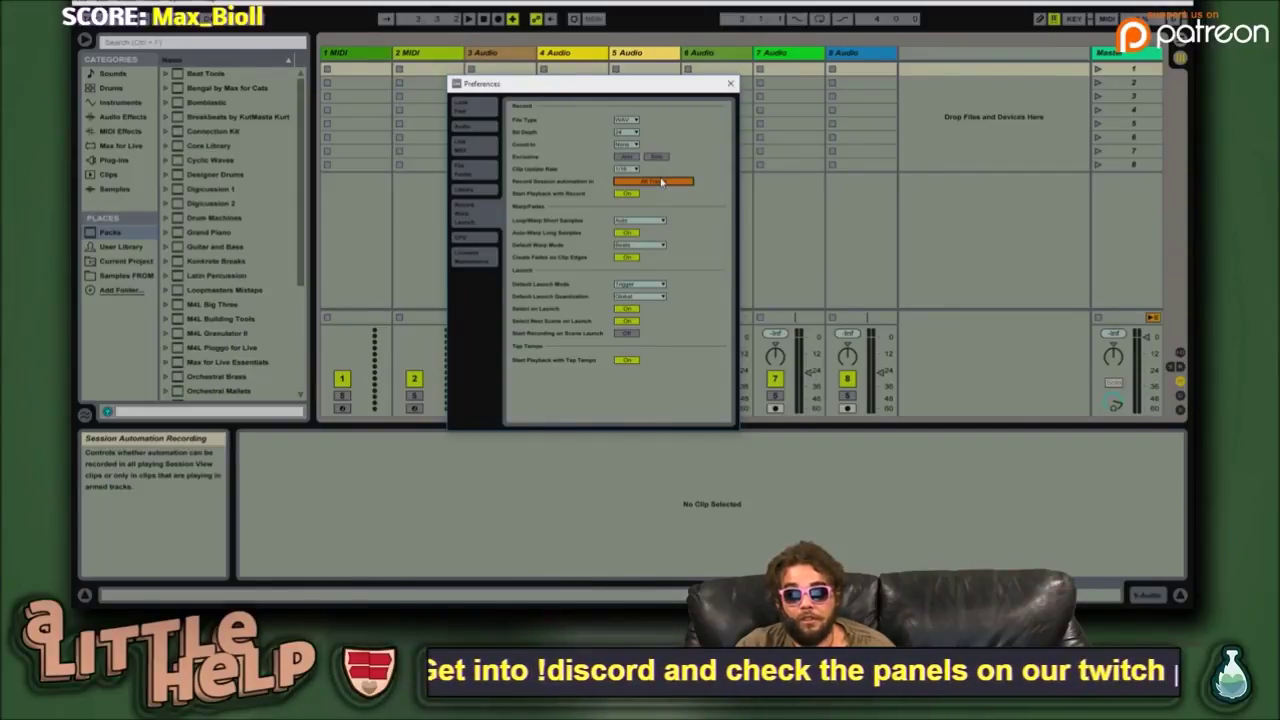
click(661, 181)
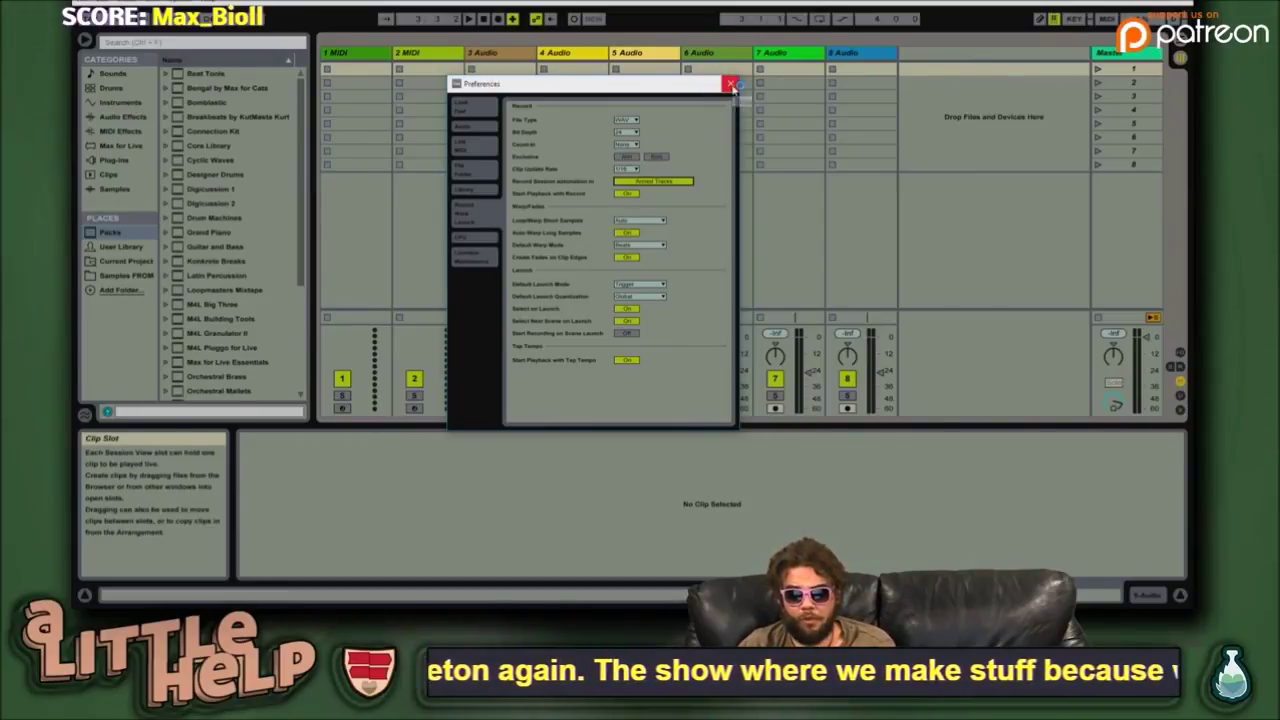
click(731, 86)
- Select the 4 Audio, 6 Audio and 8 Audio tracks one after another
click(578, 213)
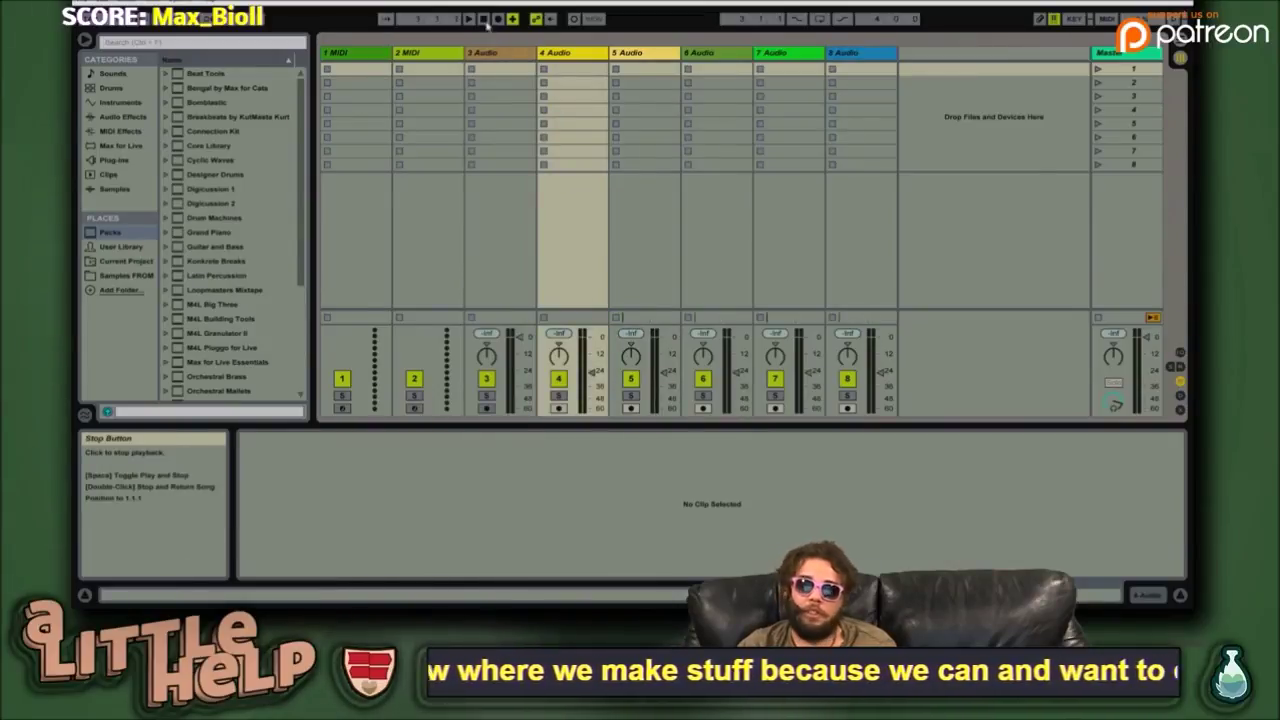
click(698, 245)
click(853, 207)
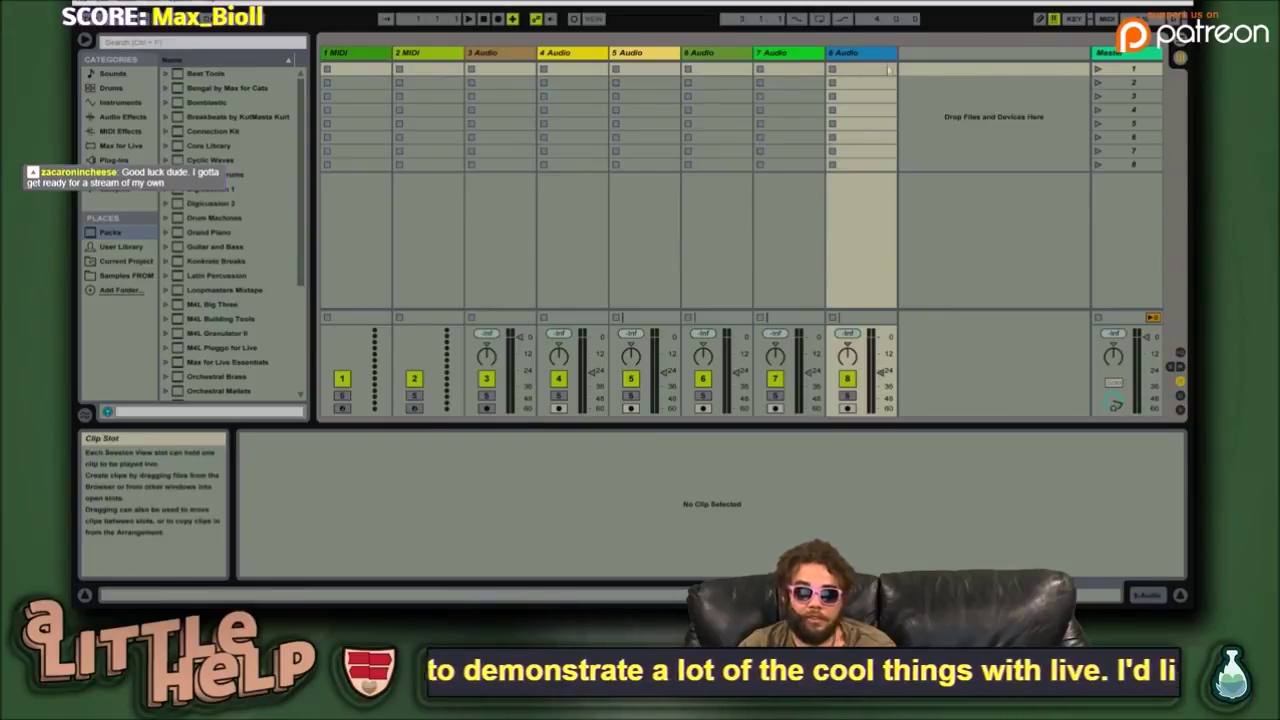
click(840, 66)
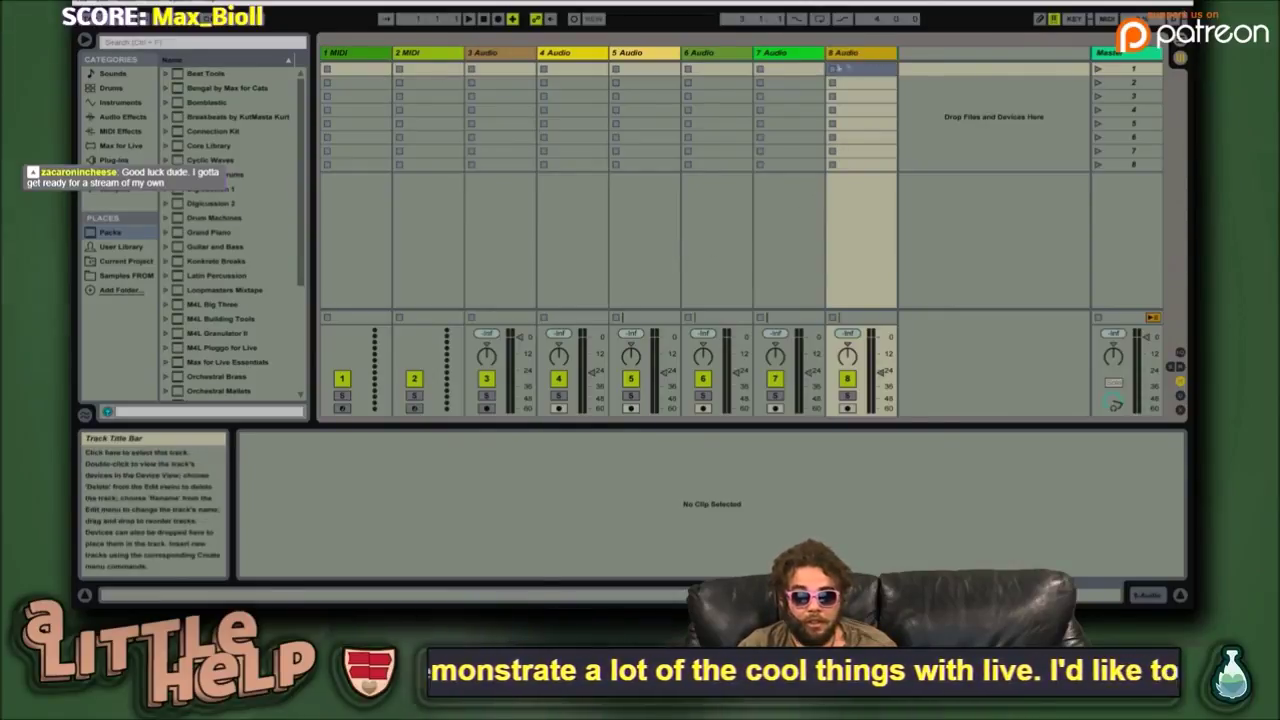
- Delete the audio tracks 5 through 8 and select the Master track
click(644, 54)
key(Delete)
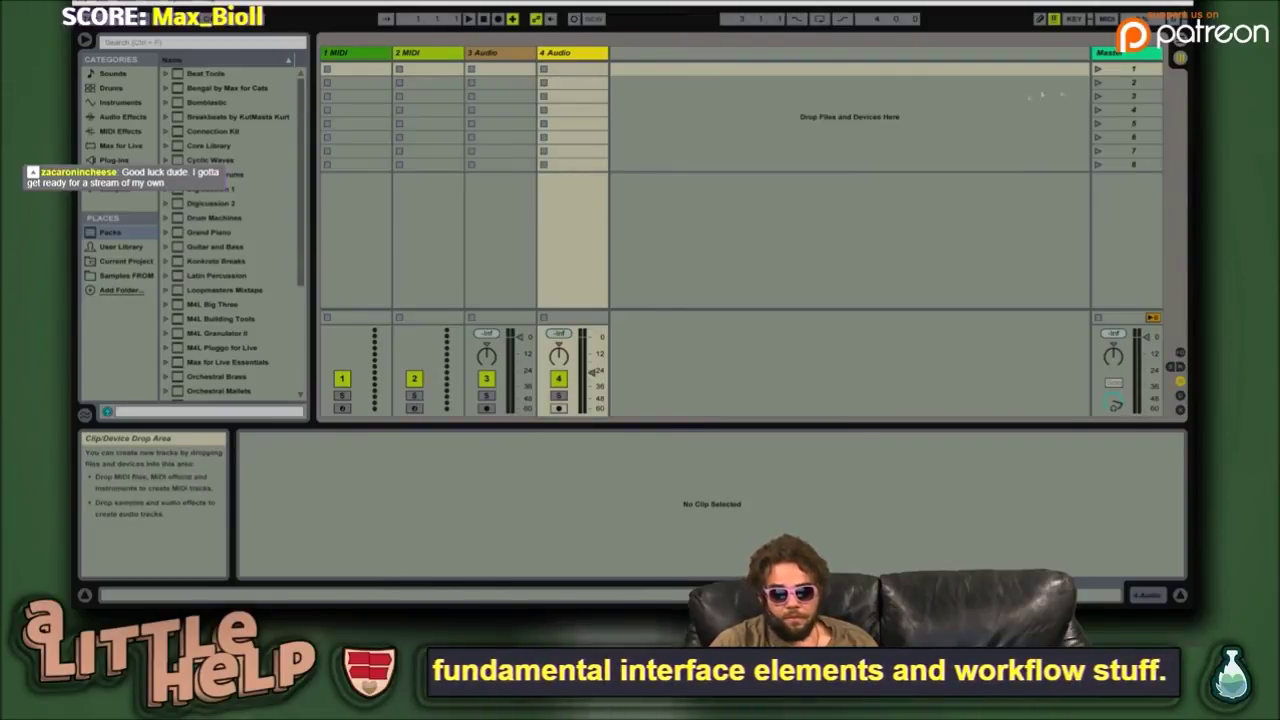
click(1124, 70)
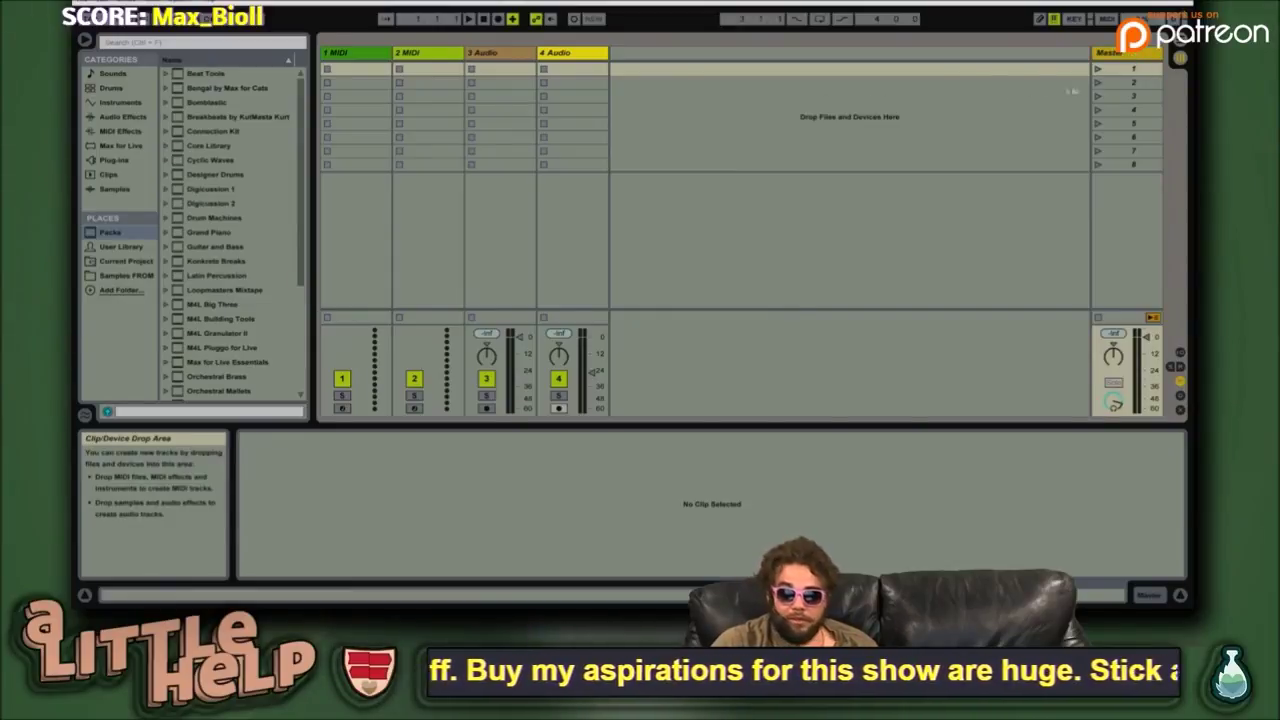
- Switch to Arrangement View with the browser hidden and make a short time selection on the 2 MIDI track near bar 50
click(1183, 42)
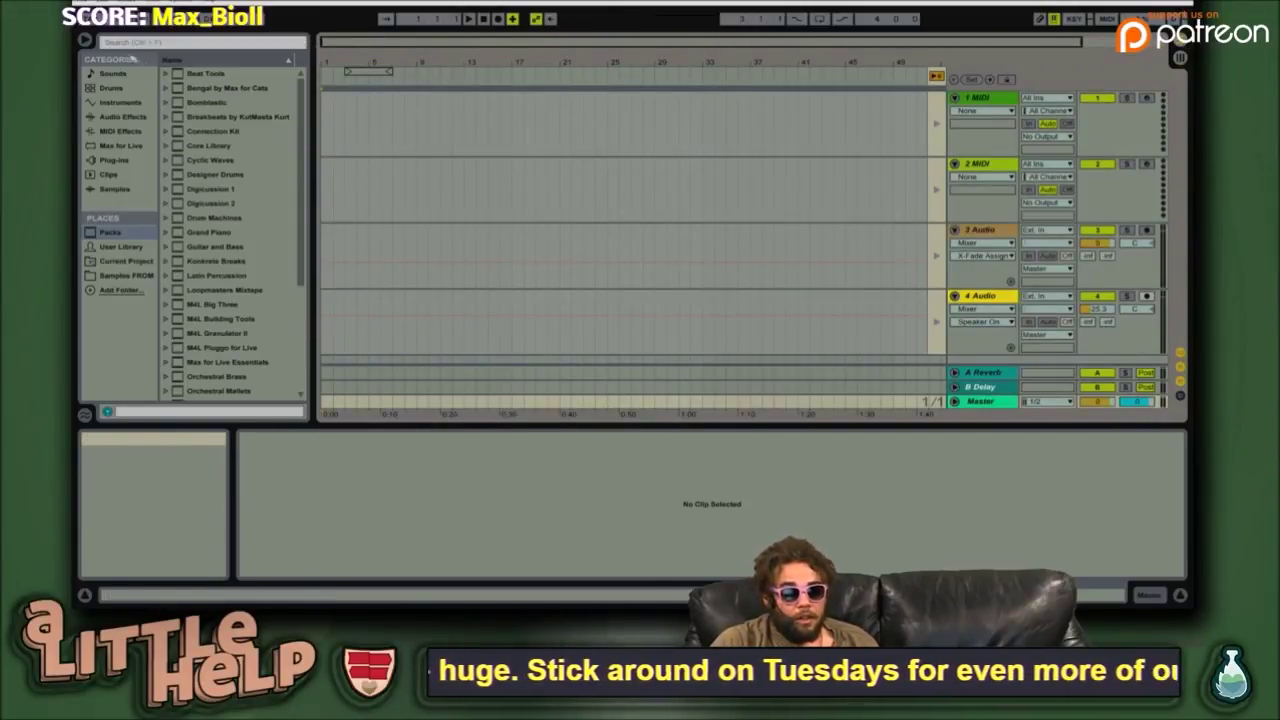
click(84, 41)
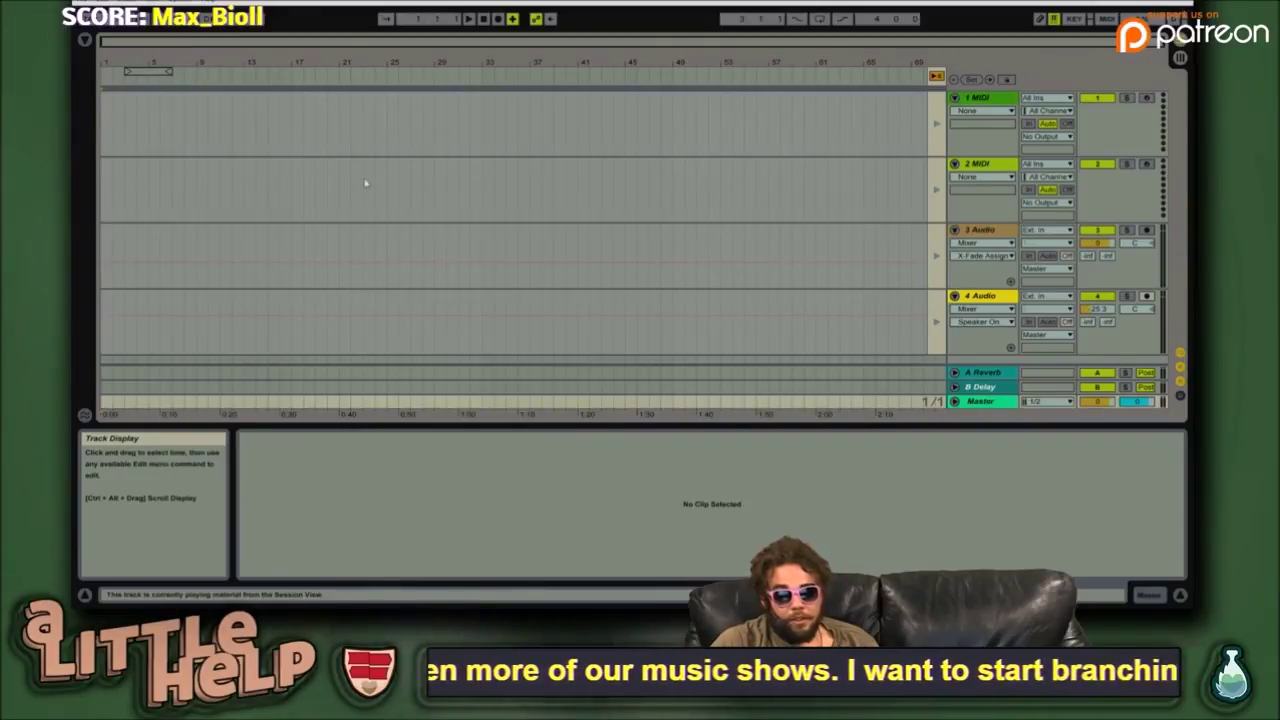
drag(366, 183, 543, 185)
click(690, 185)
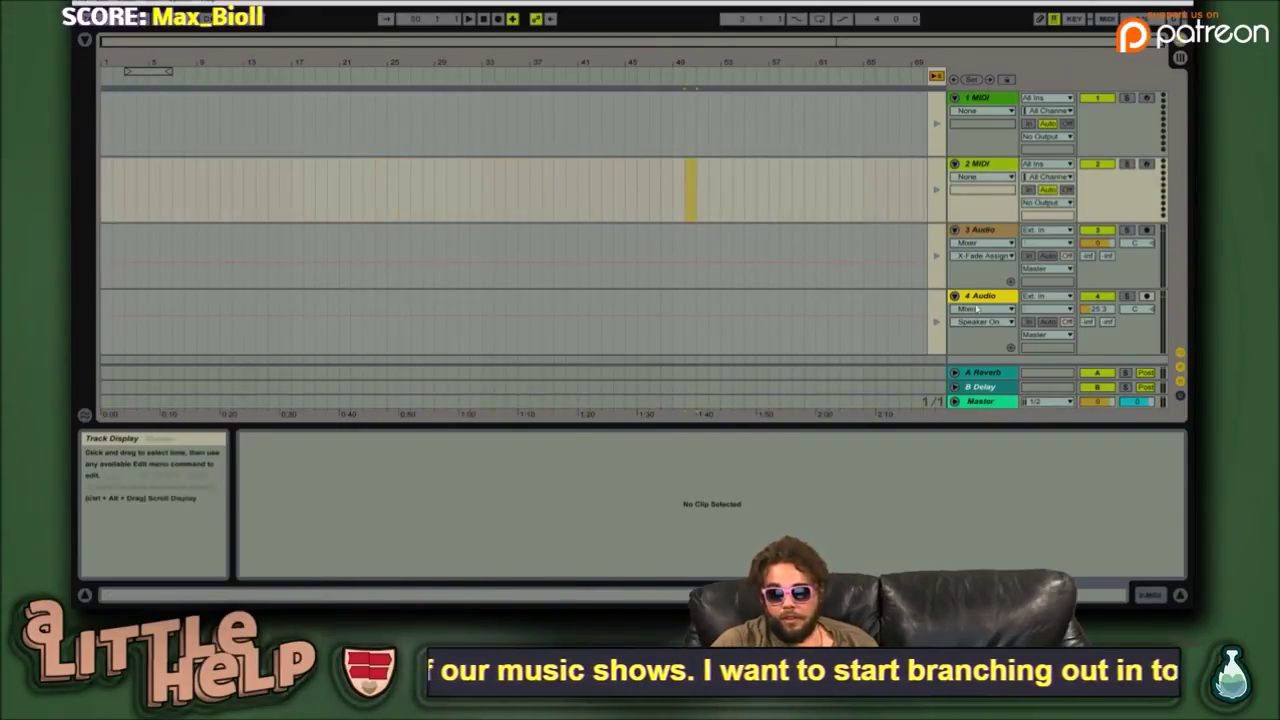
- Insert a new audio track after 4 Audio and place the insert marker on 4 Audio at bar 30
click(994, 297)
key(ctrl+t)
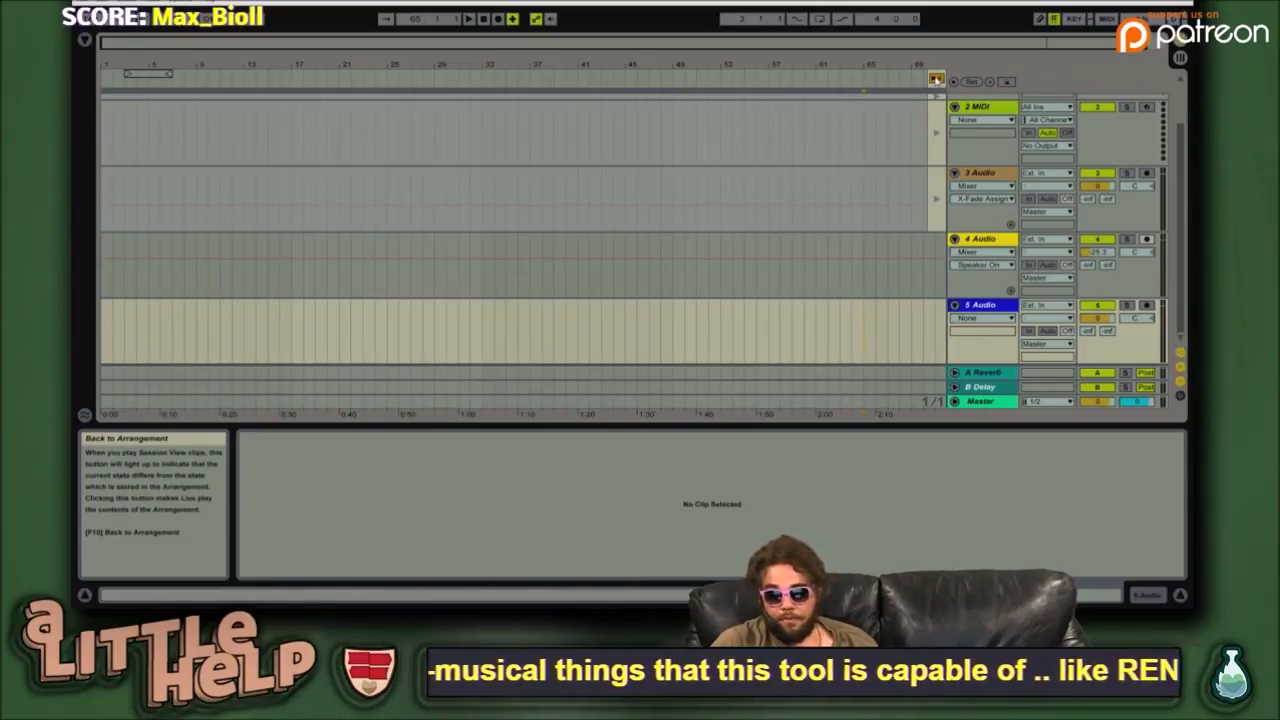
click(444, 296)
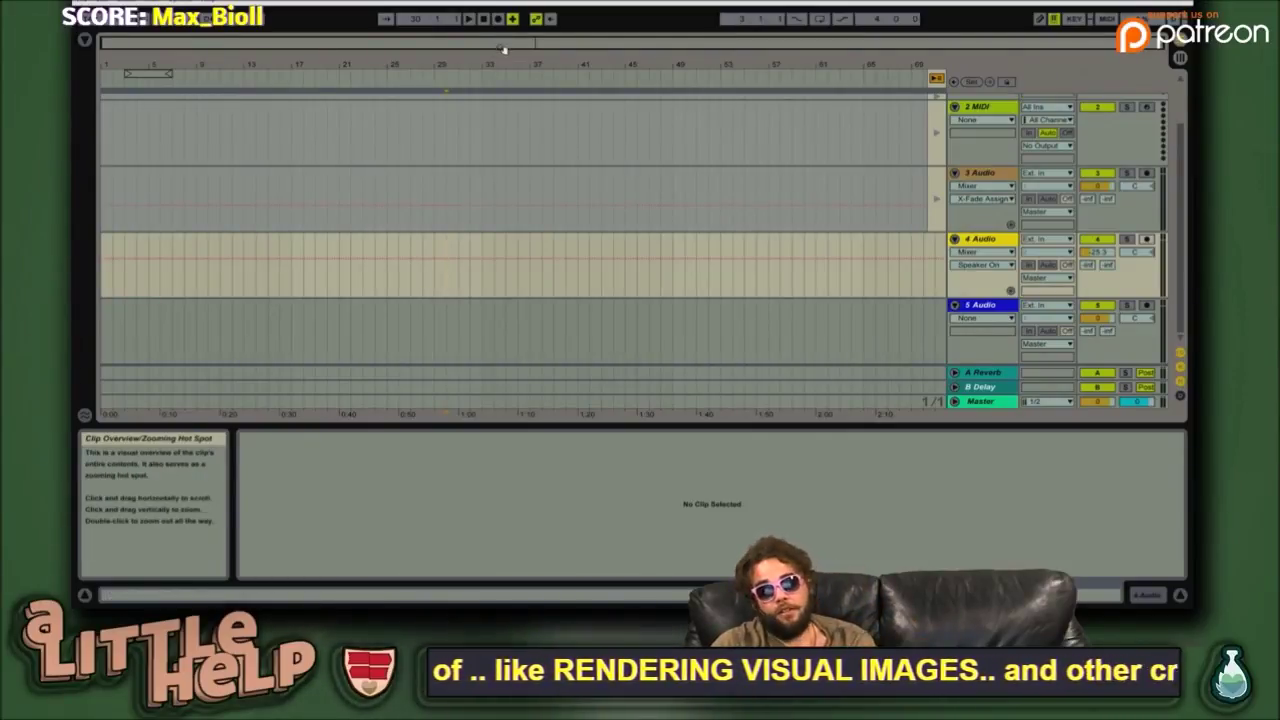
- Flip to Session View and back, and return all tracks to arrangement playback with Back to Arrangement
key(Tab)
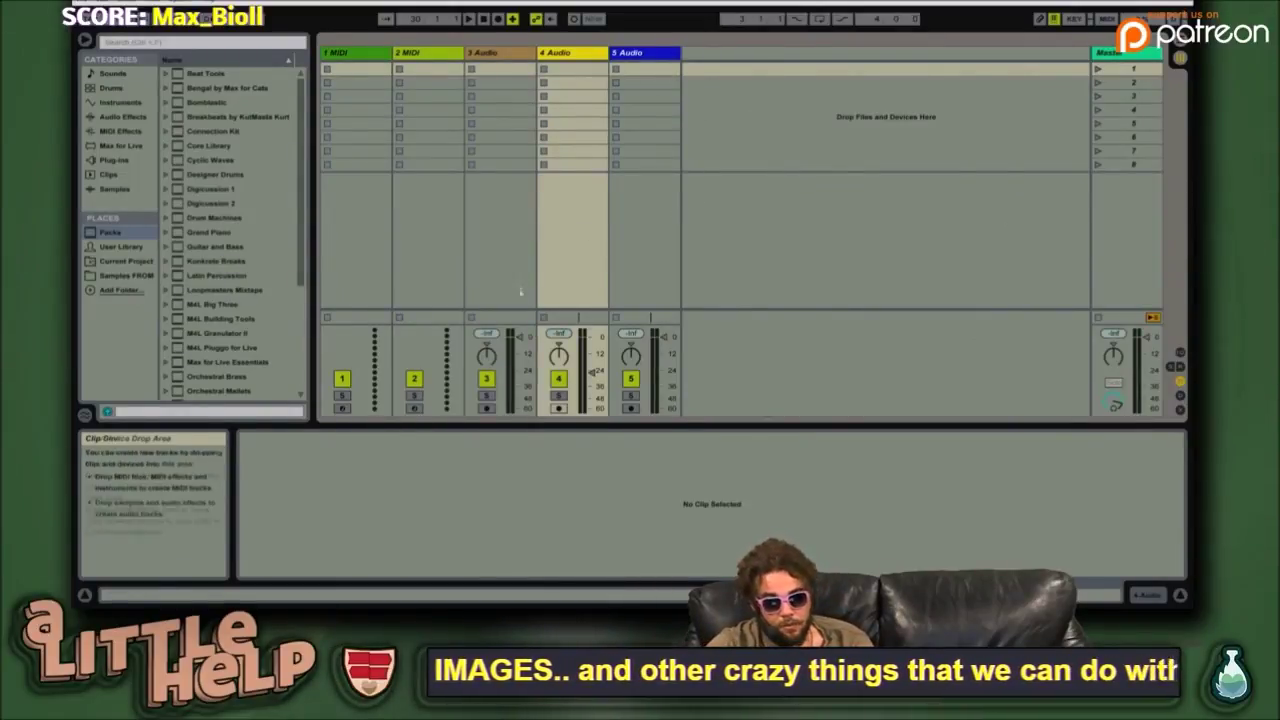
key(Tab)
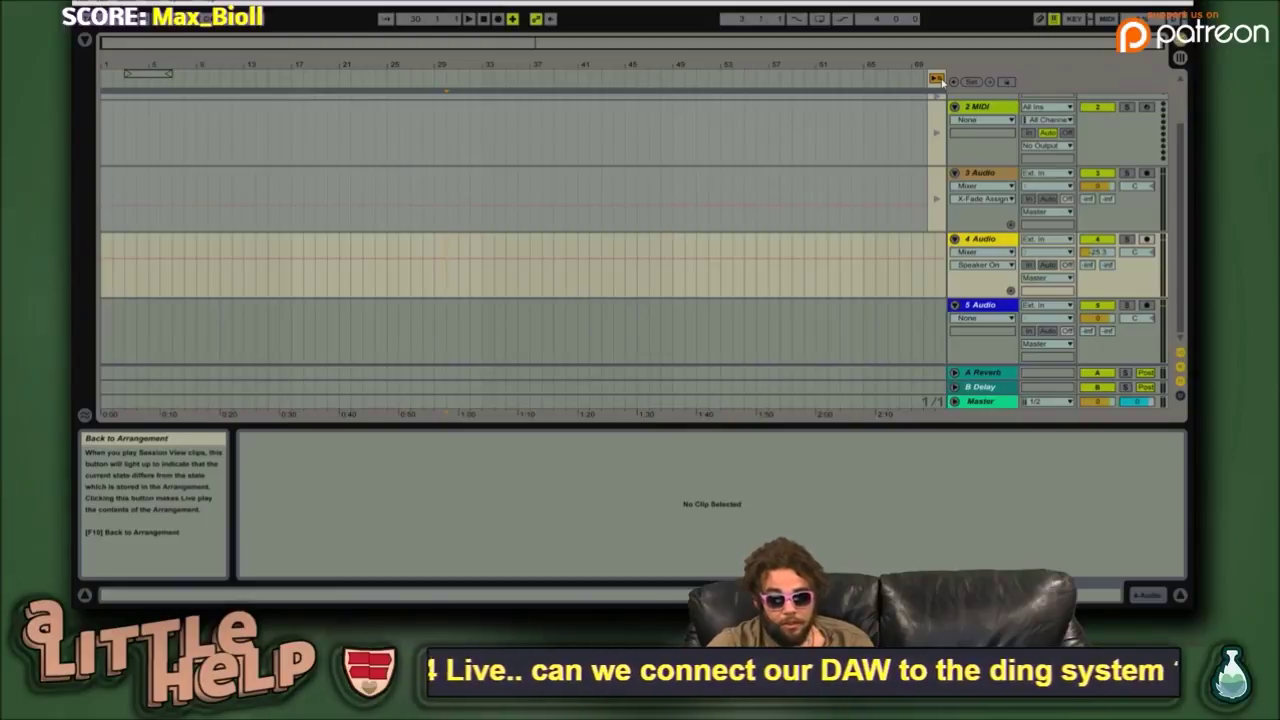
click(937, 78)
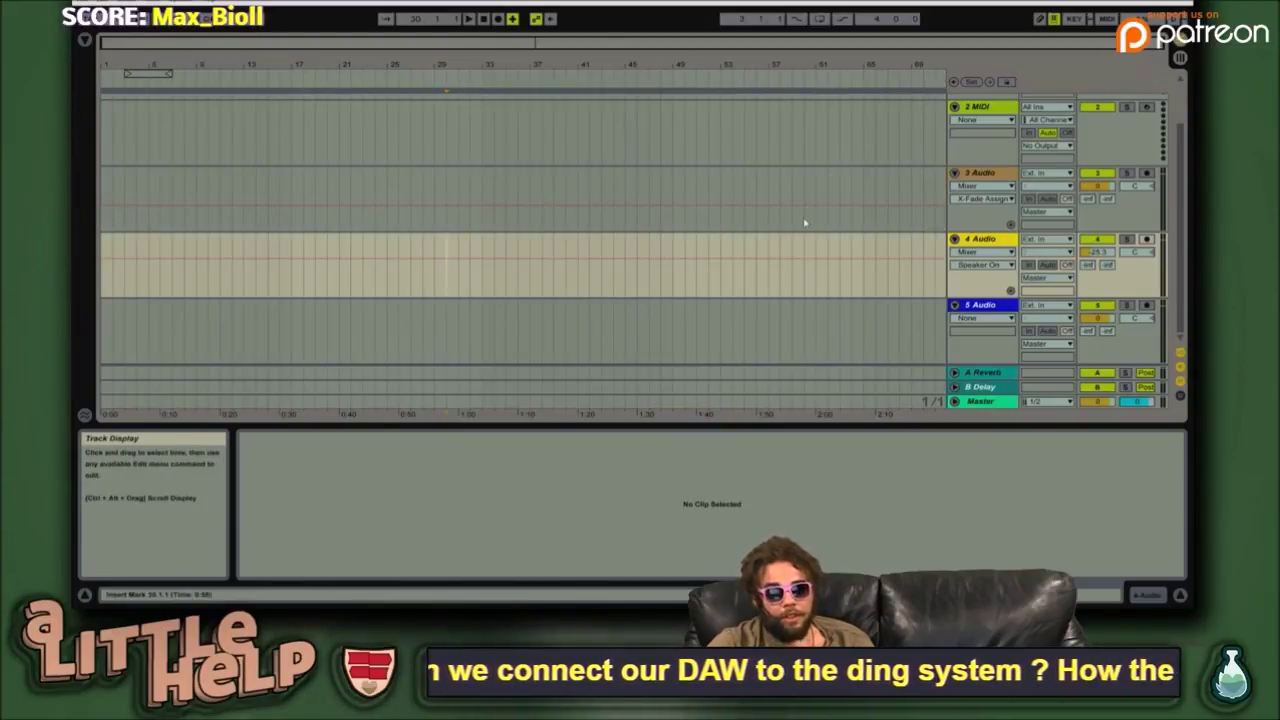
- Place the insert marker on 3 Audio at bar 64, move it to 2 MIDI at bar 65, and start playback
click(857, 191)
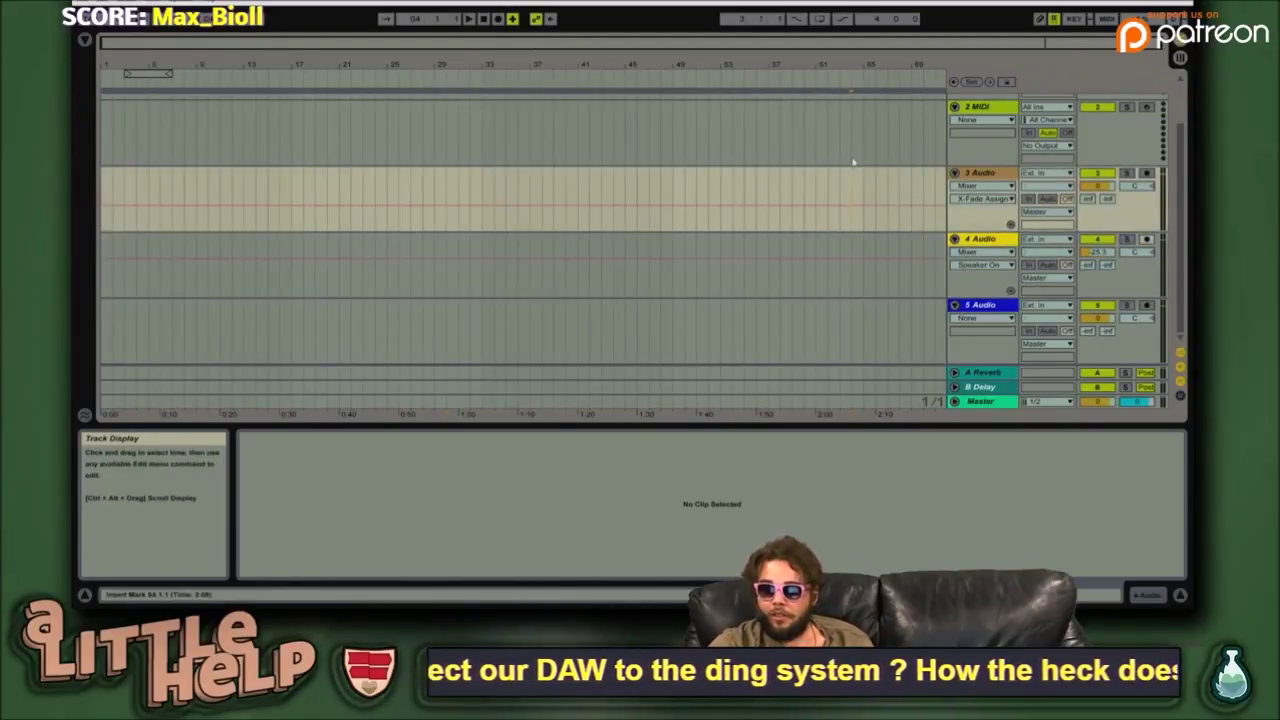
click(862, 146)
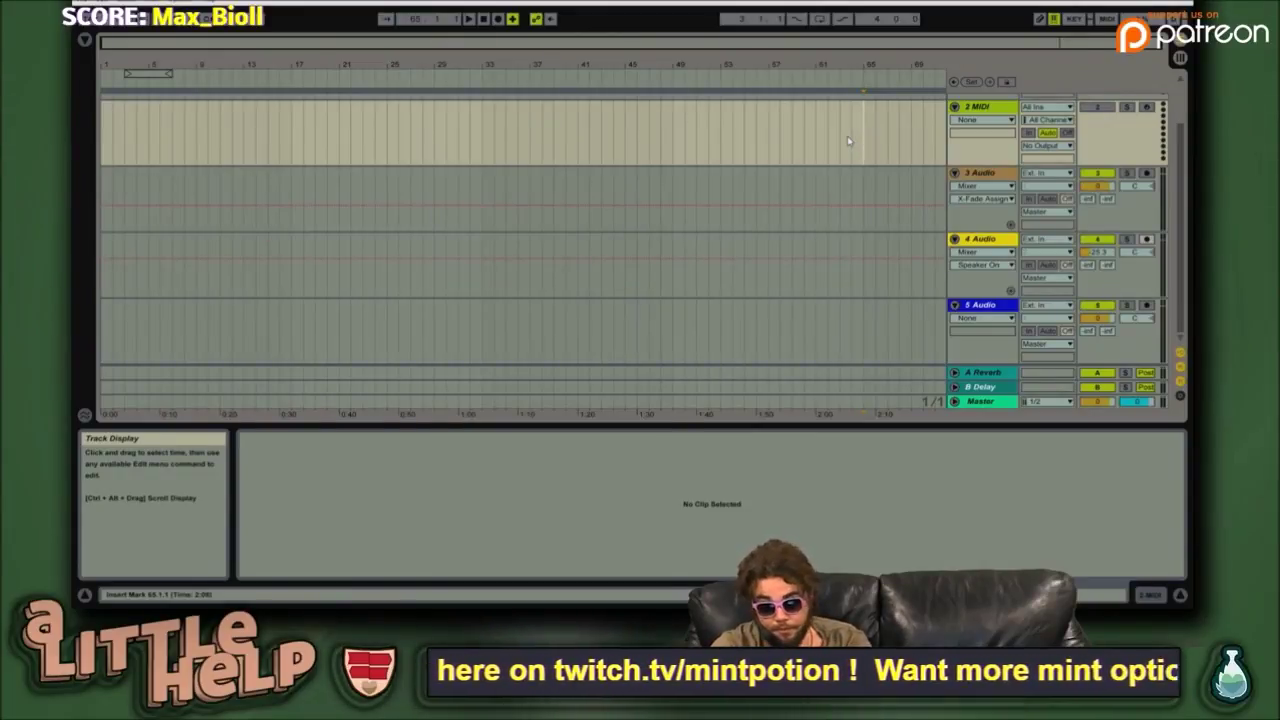
scroll(862, 165, up, 2)
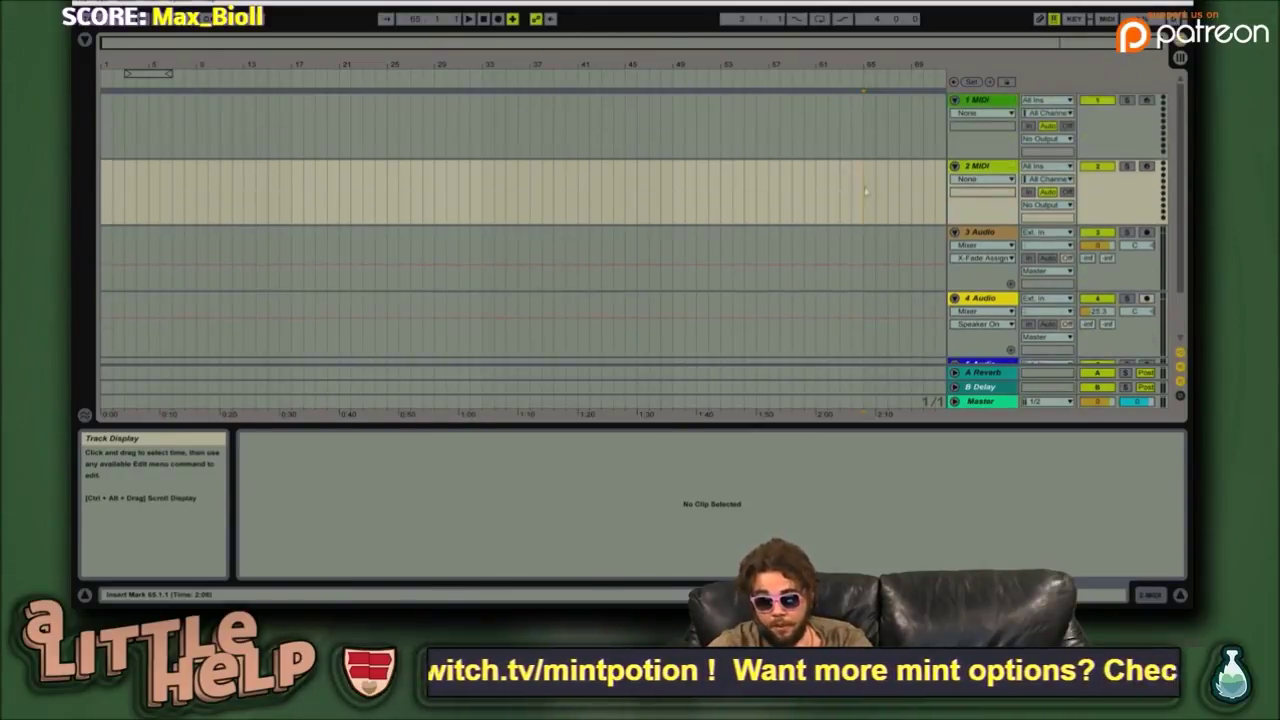
scroll(919, 255, down, 2)
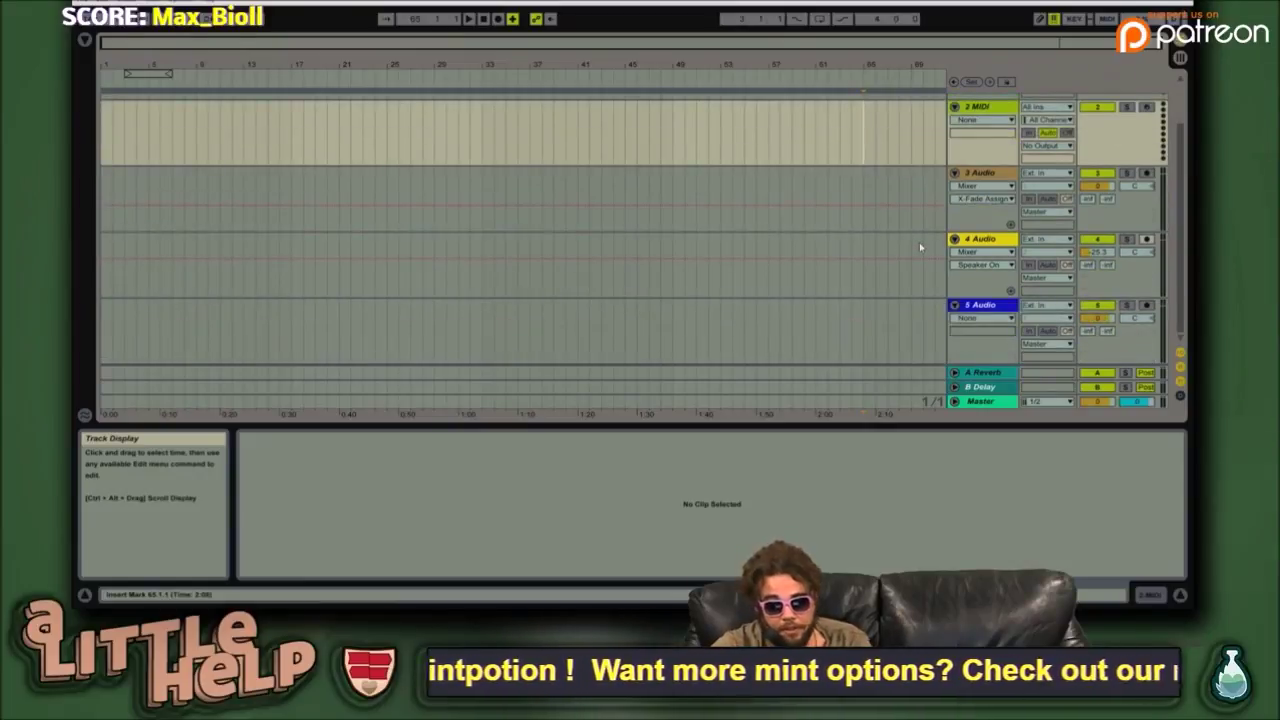
key(space)
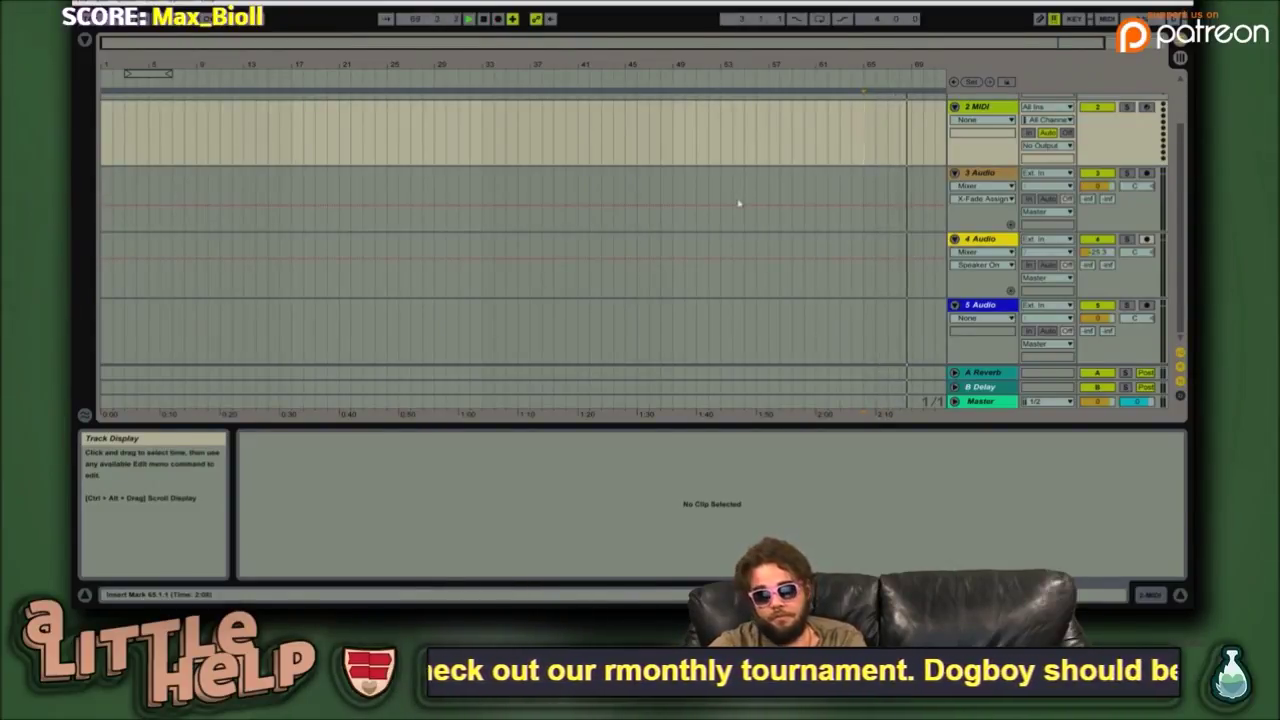
- Switch to full screen and toggle the detail area repeatedly between Clip View and Device View for the 2 MIDI track
key(F11)
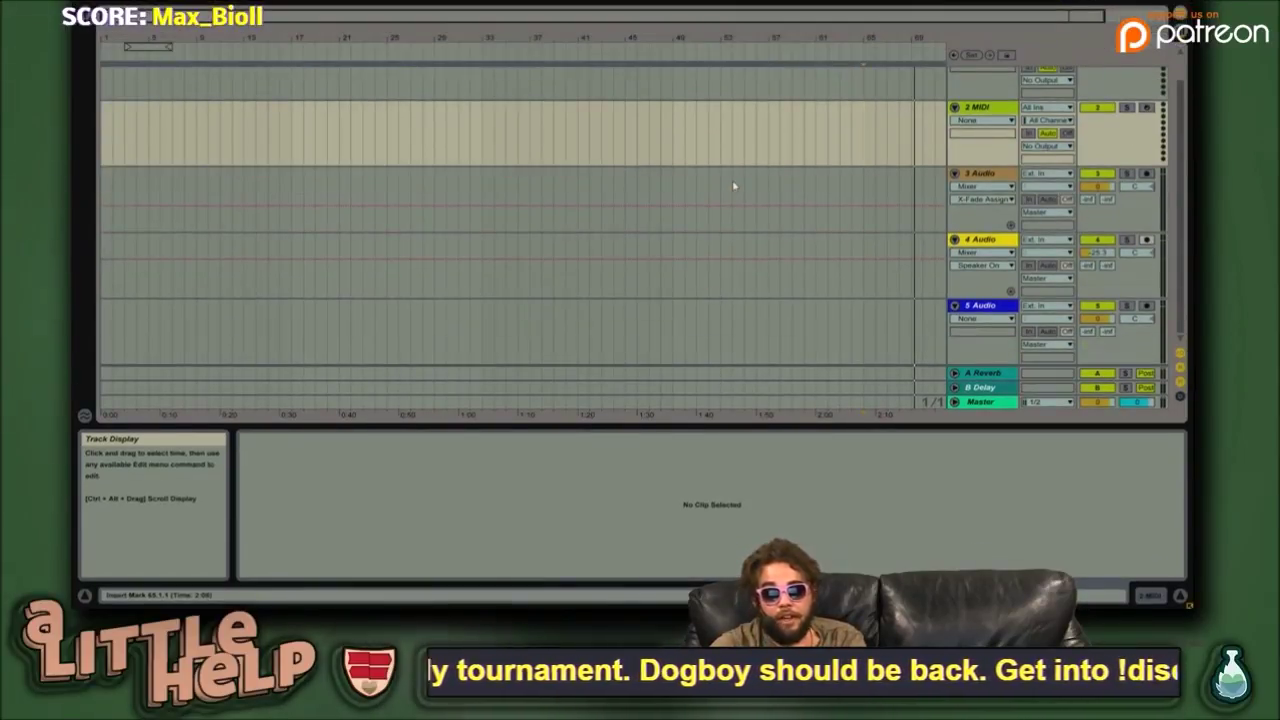
key(shift+Tab)
key(shift+Tab)
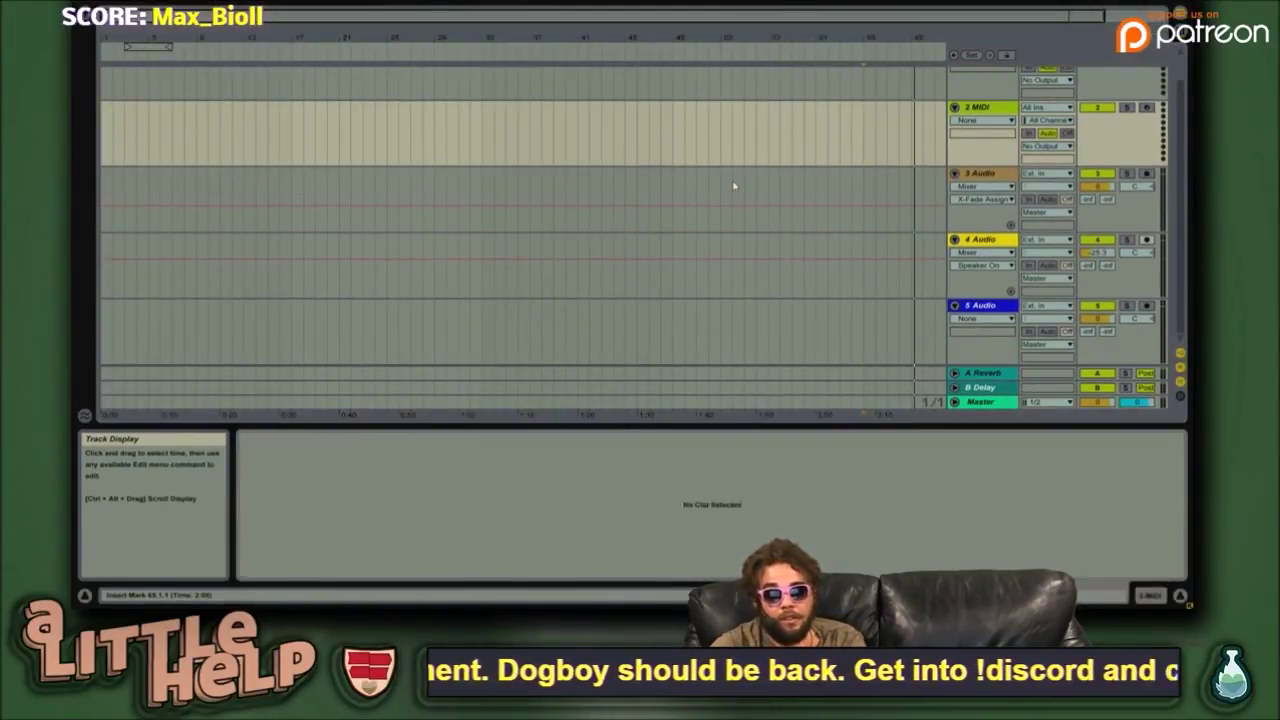
key(shift+Tab)
key(shift+Tab)
key(shift+Tab)
key(shift+Tab)
key(shift+Tab)
key(shift+Tab)
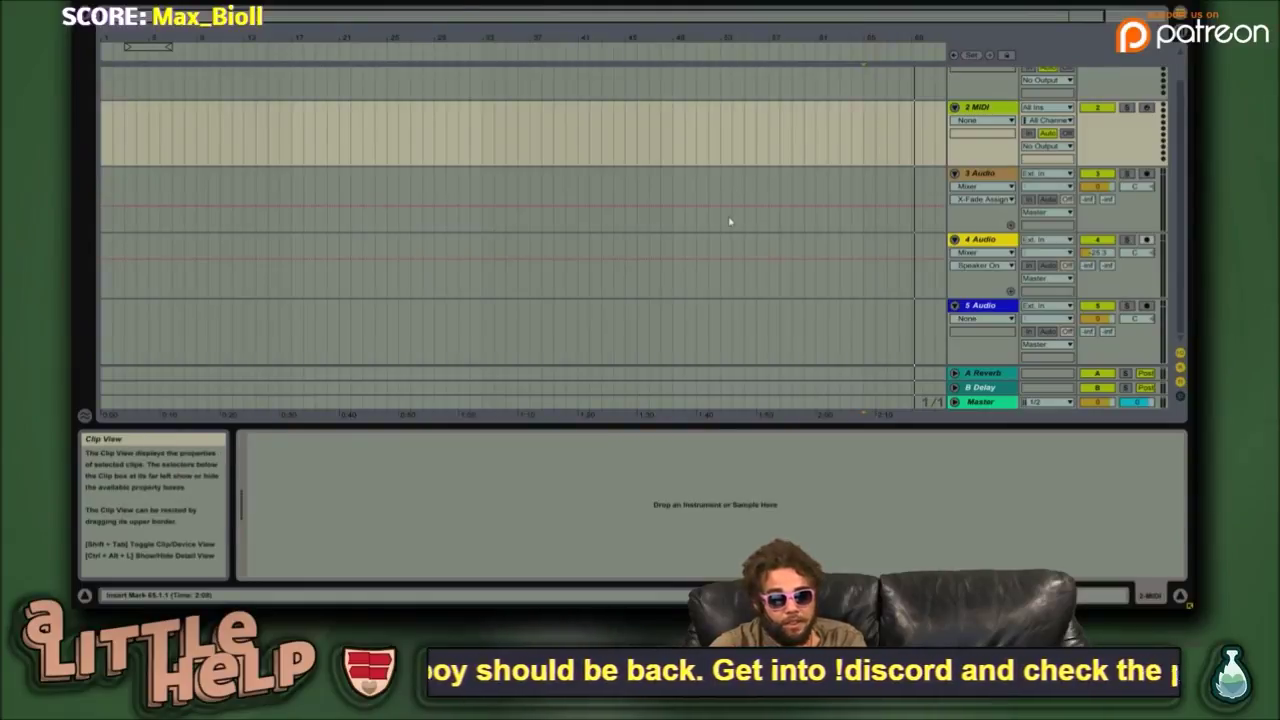
key(shift+Tab)
key(shift+Tab)
key(shift+Tab)
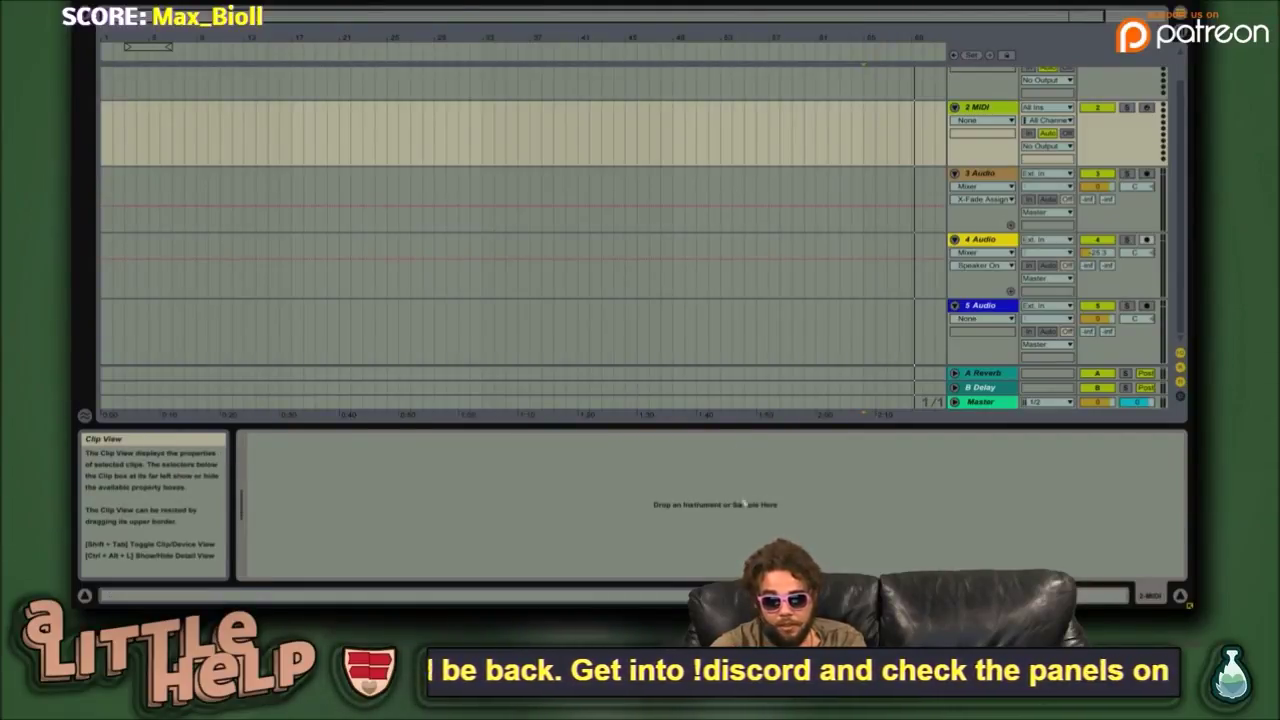
key(shift+Tab)
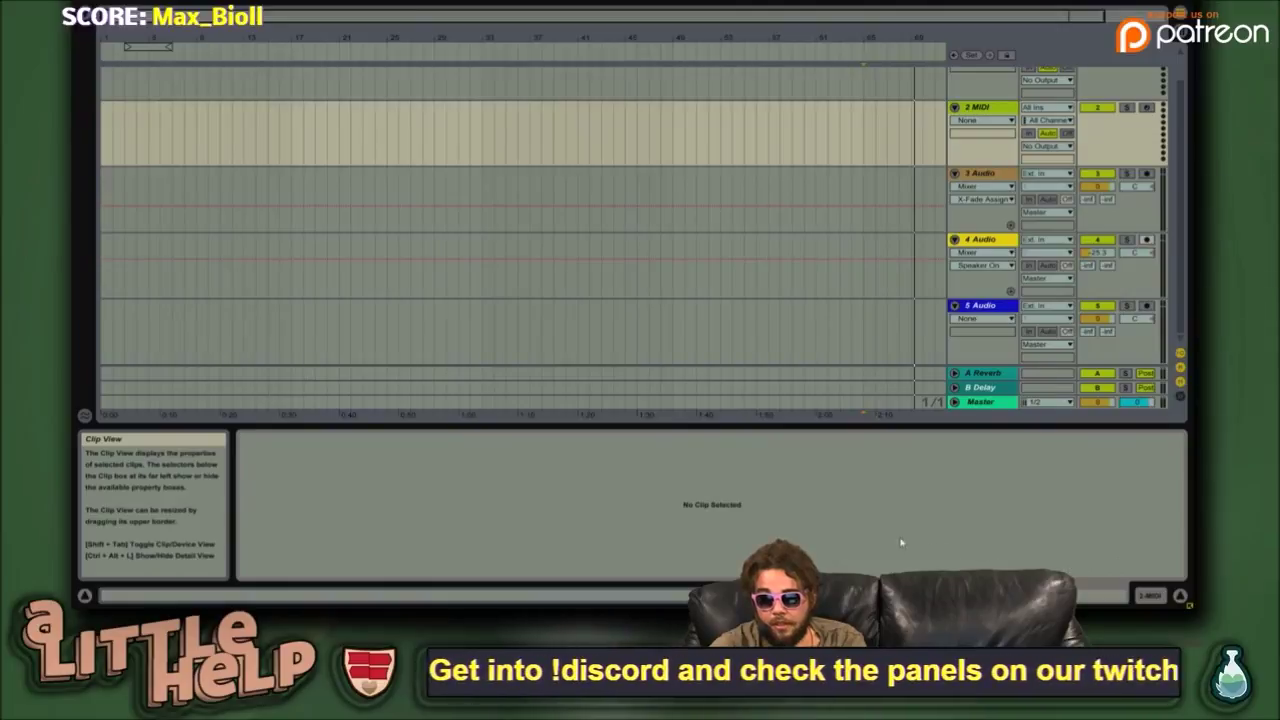
key(shift+Tab)
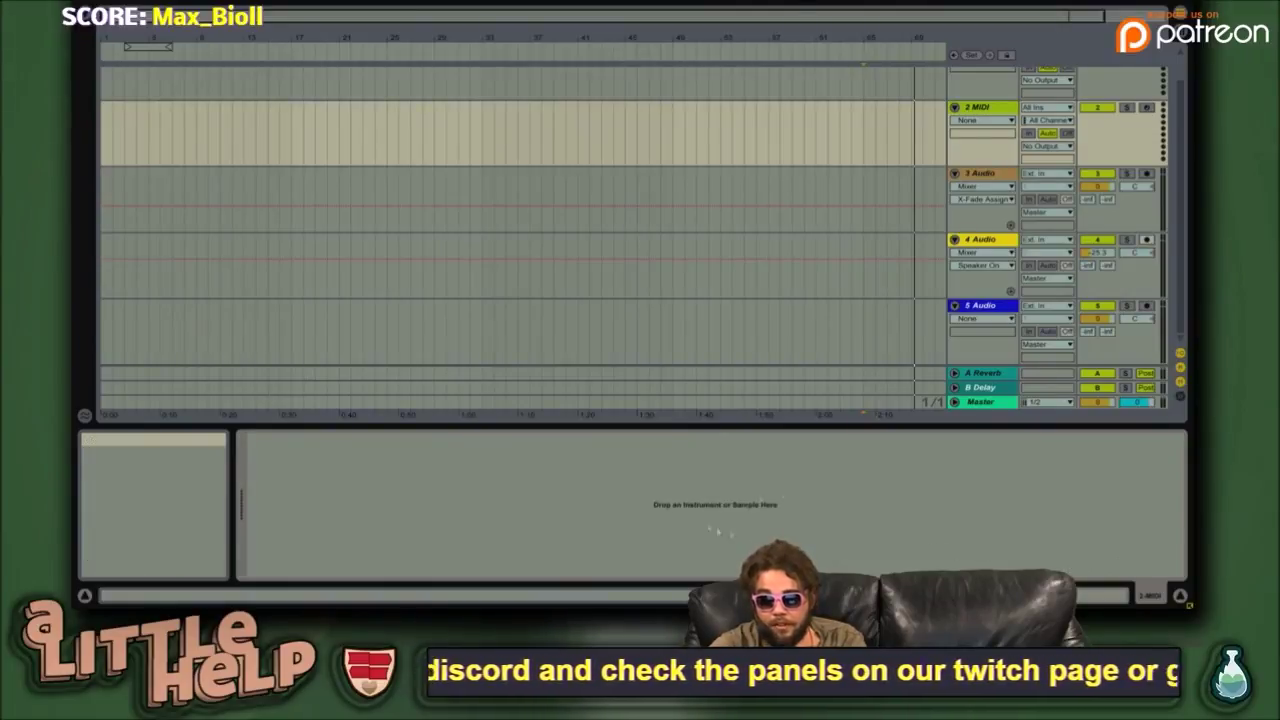
key(shift+Tab)
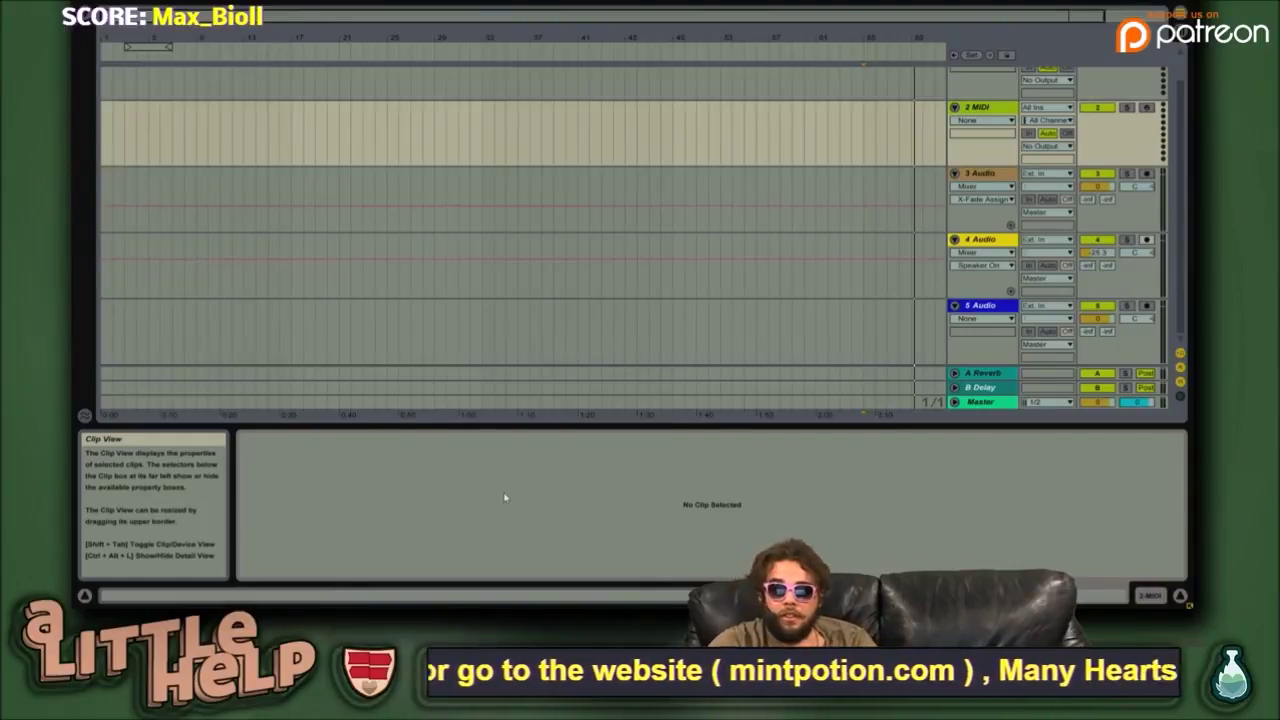
- Show the browser and add the sample 00DB_Hat_2.aif from Samples to the 4 Audio track at bar 8
click(450, 215)
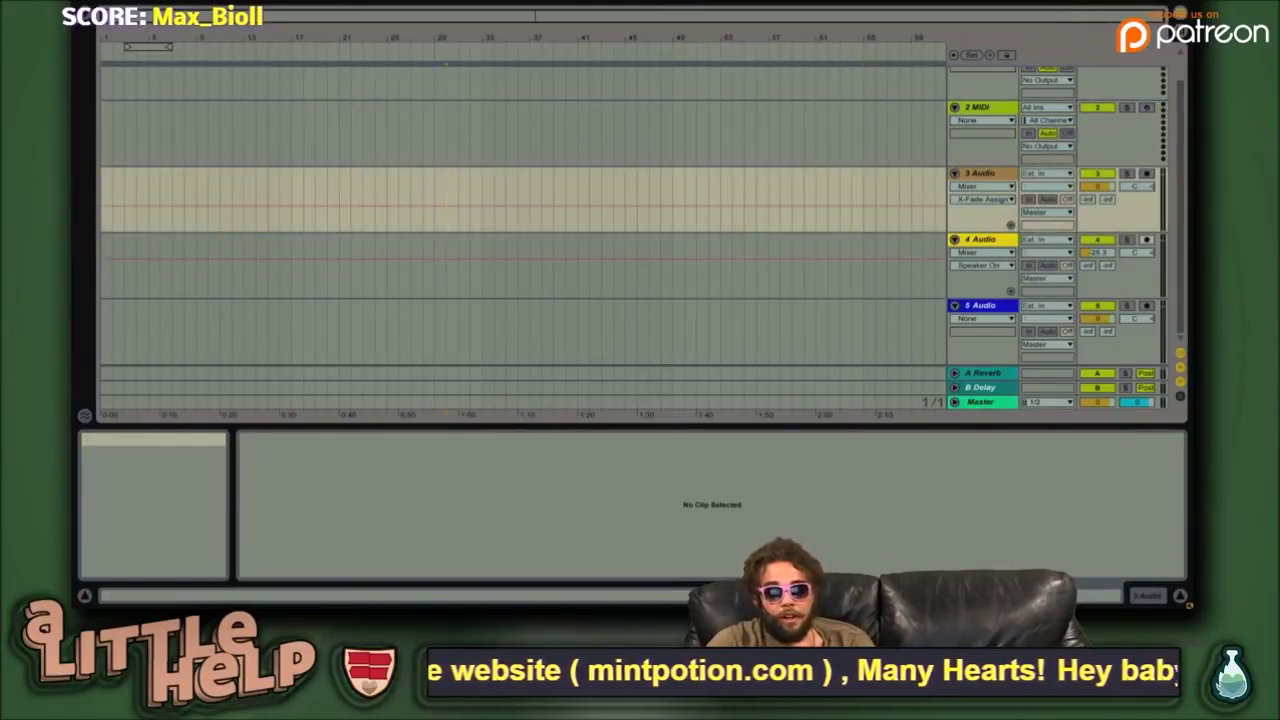
click(85, 15)
click(126, 164)
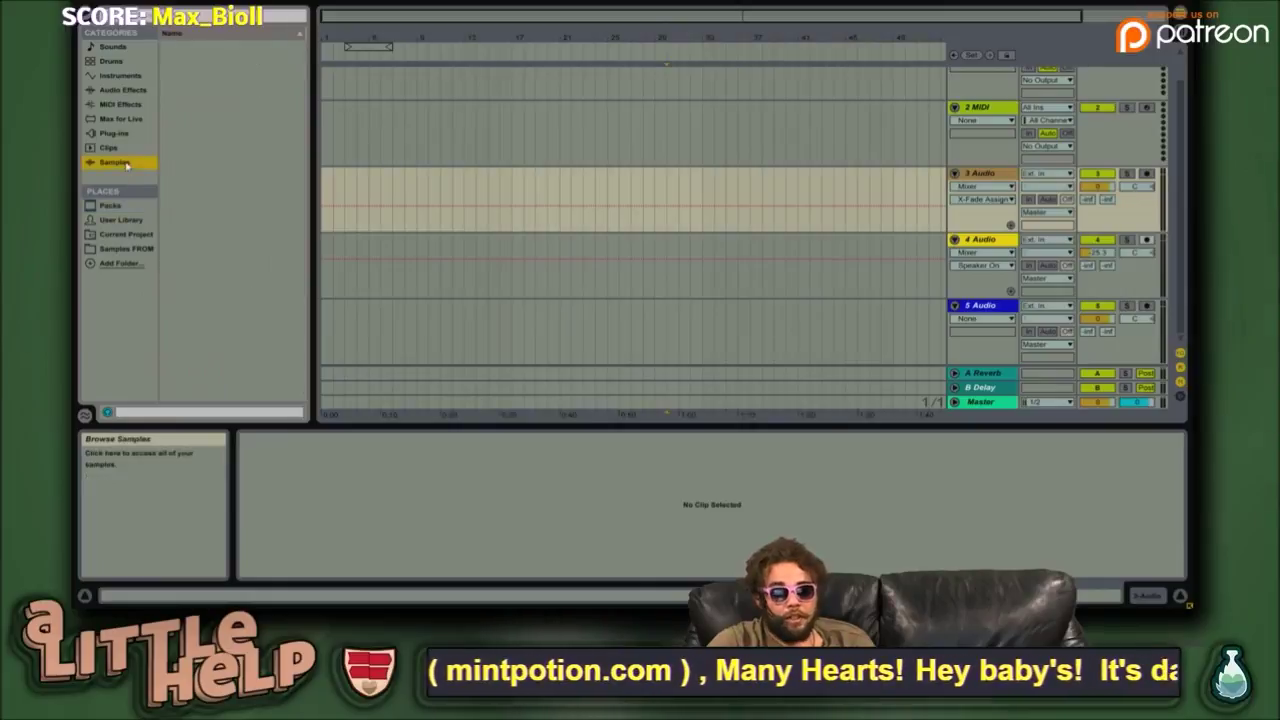
drag(230, 119, 405, 255)
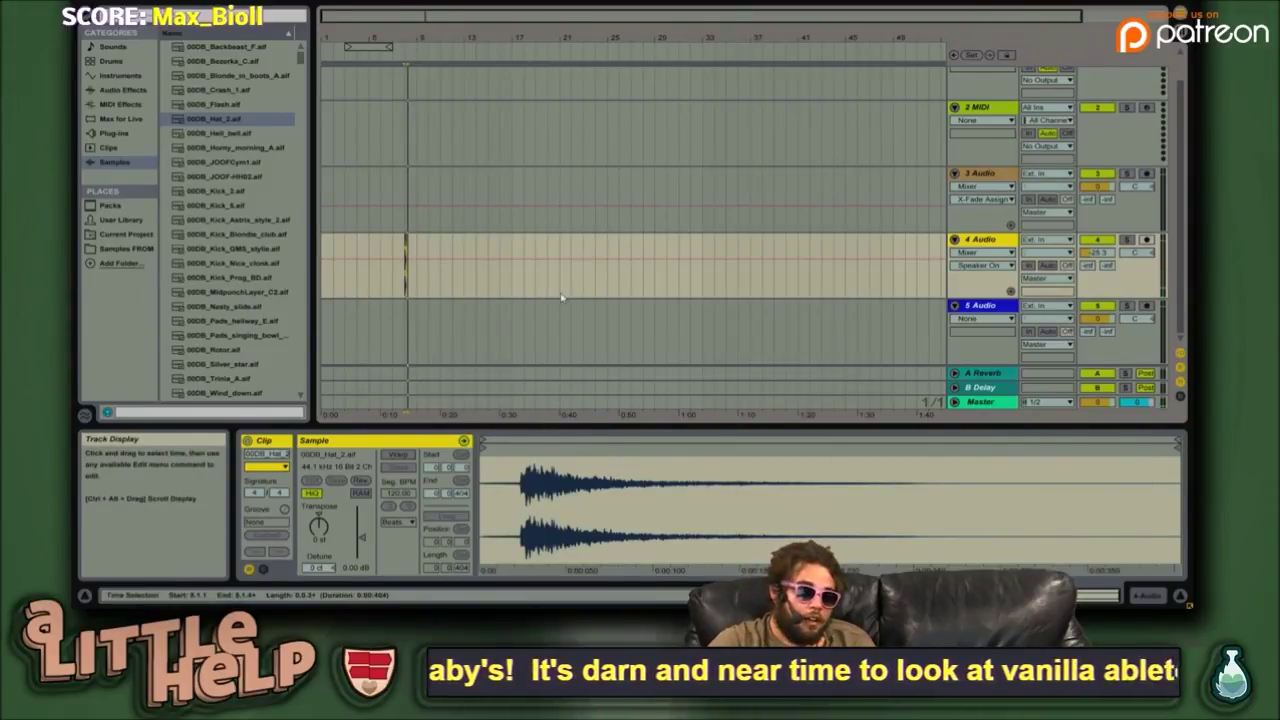
- Show the 4 Audio track's Device View and load the Simple Delay audio effect onto it
key(shift+Tab)
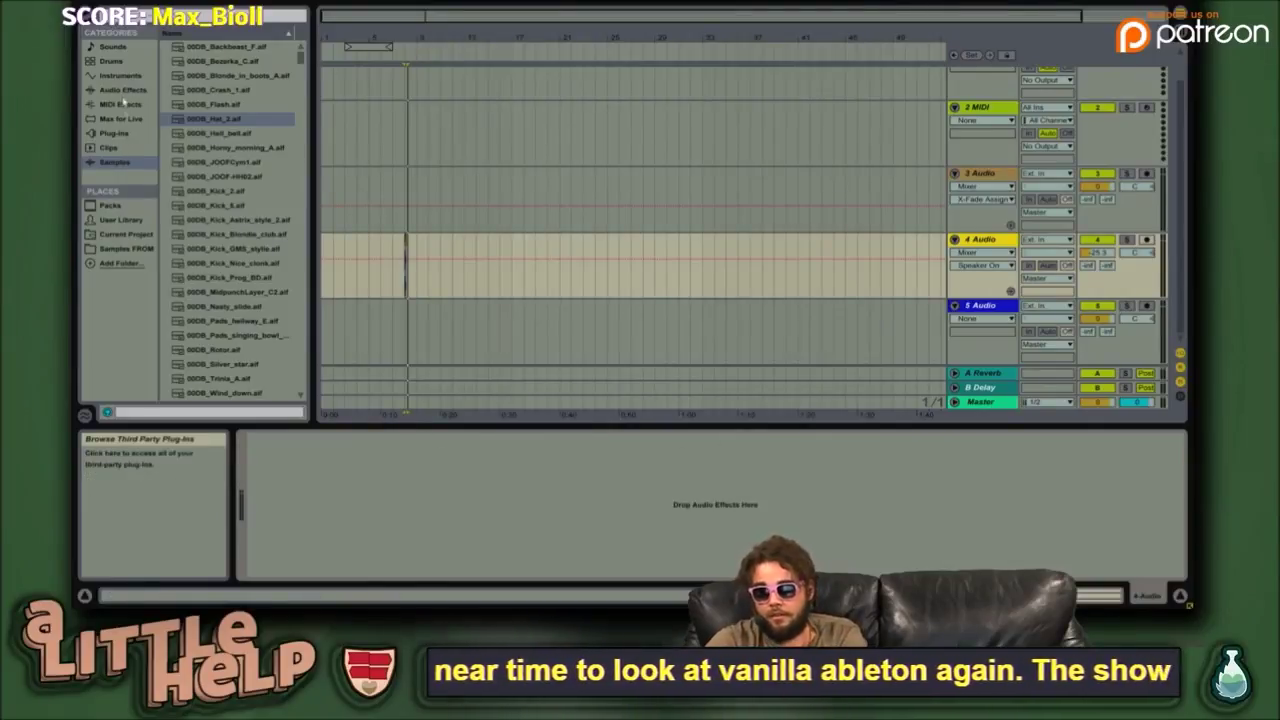
click(122, 90)
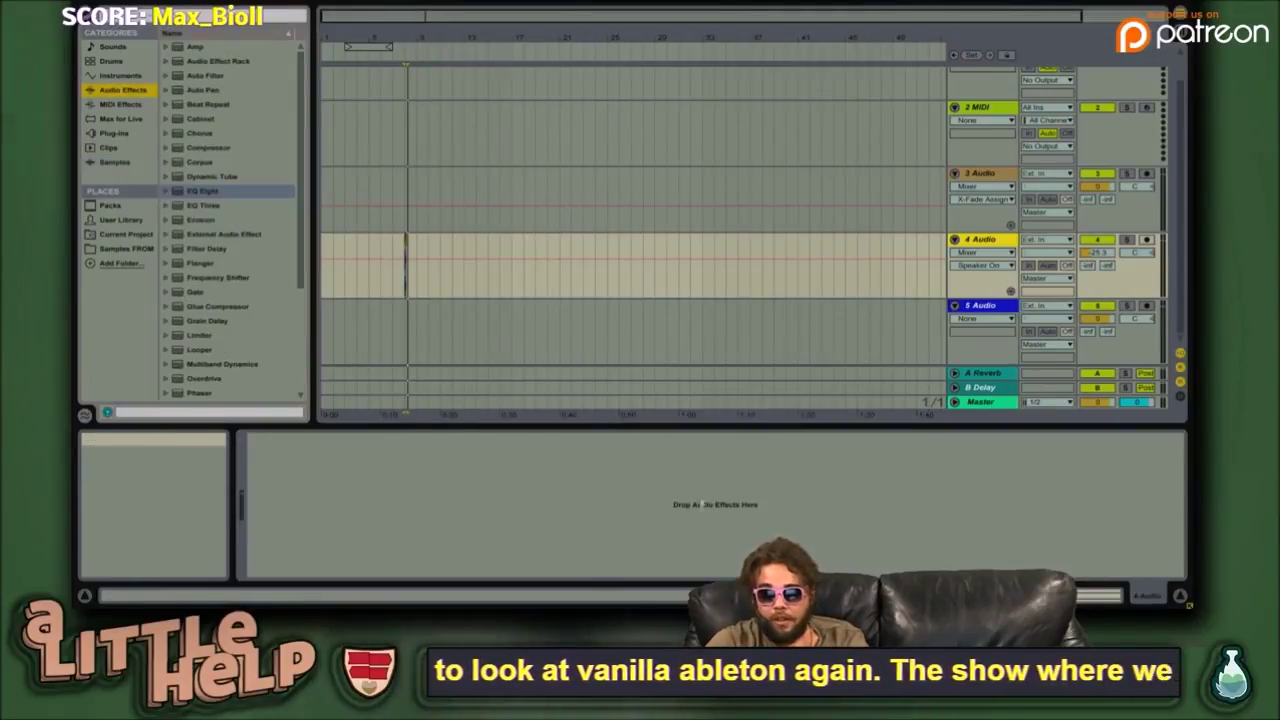
click(264, 252)
scroll(245, 285, down, 5)
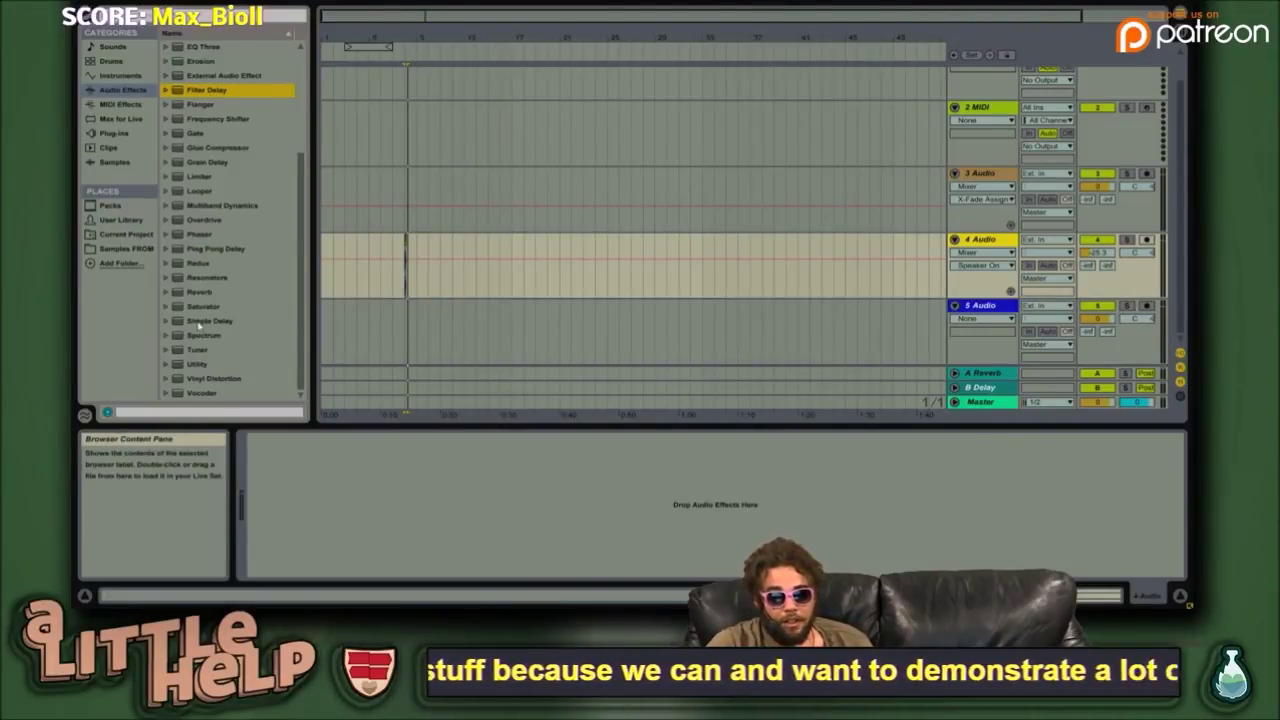
click(202, 322)
key(Return)
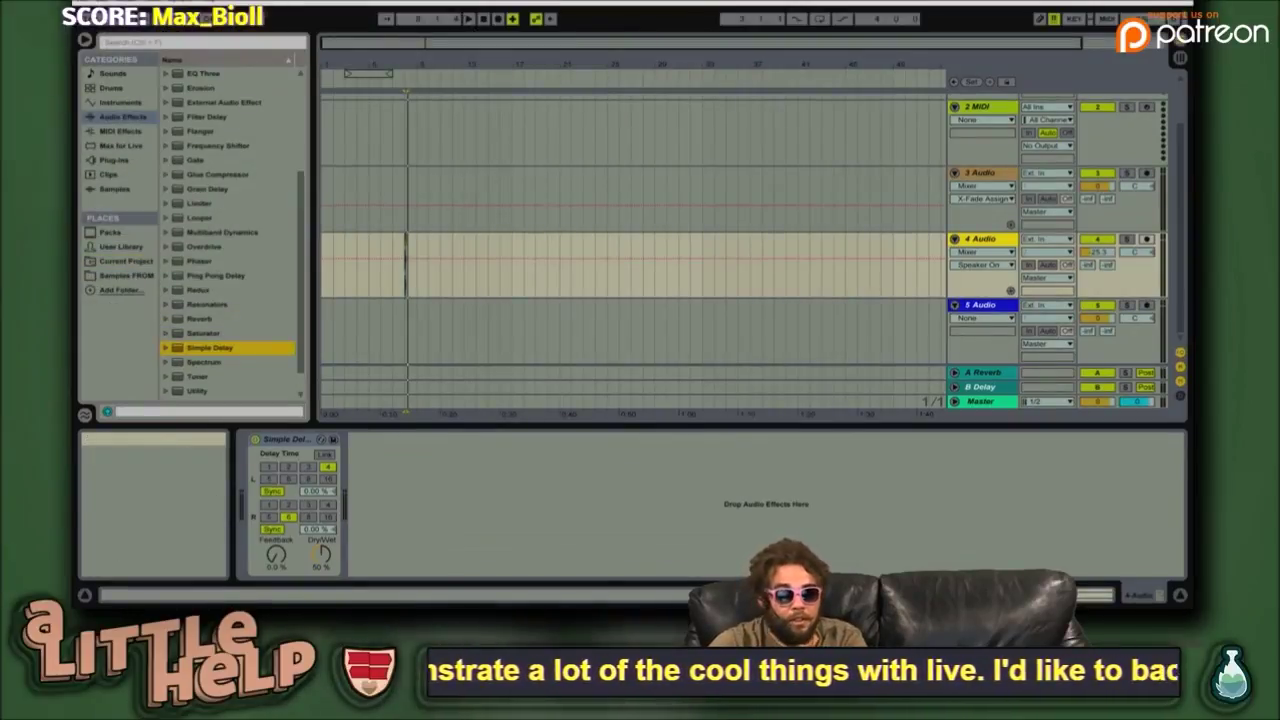
- Dismiss the Help options, select the 5 Audio track to view its devices, and reselect 4 Audio at the hat clip
click(208, 2)
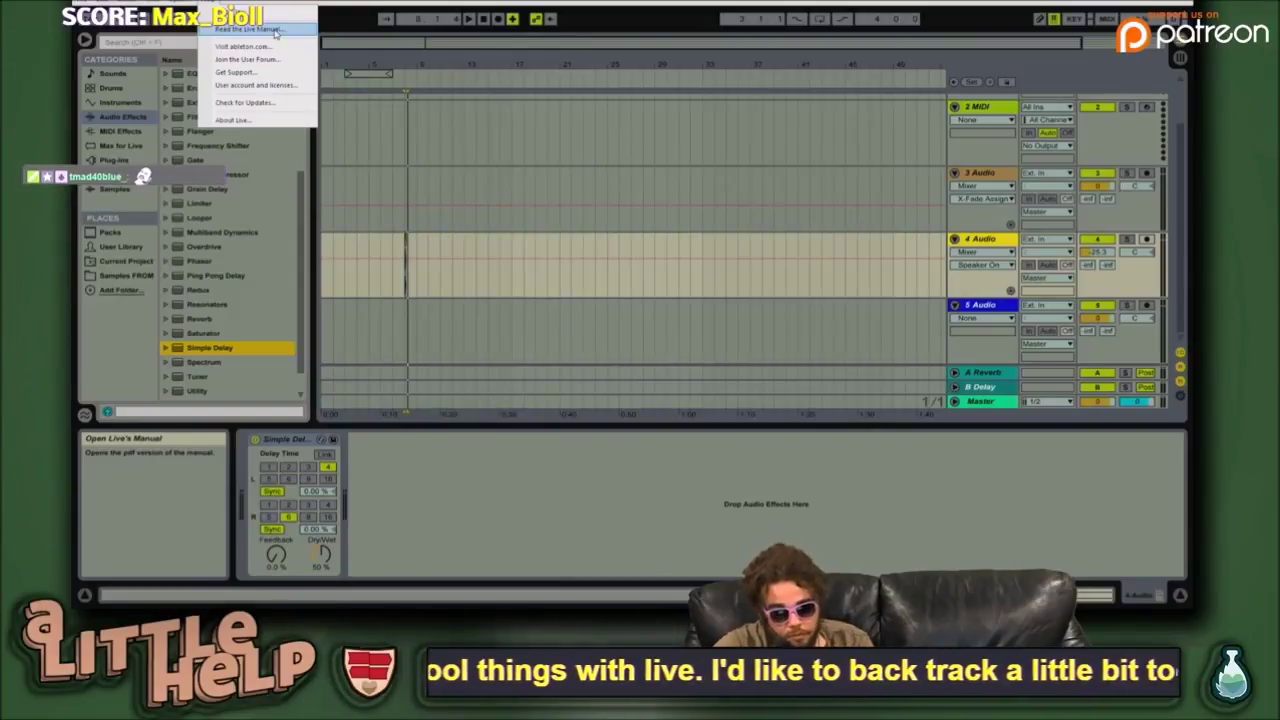
click(457, 352)
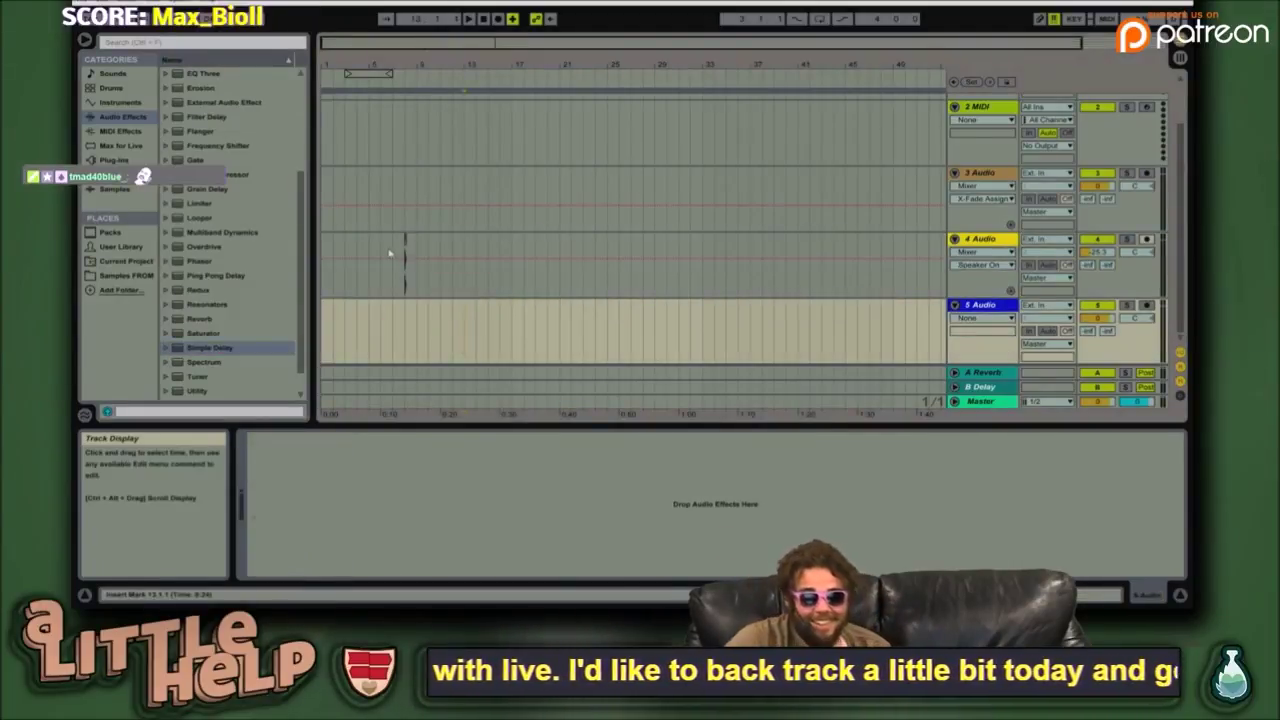
click(402, 288)
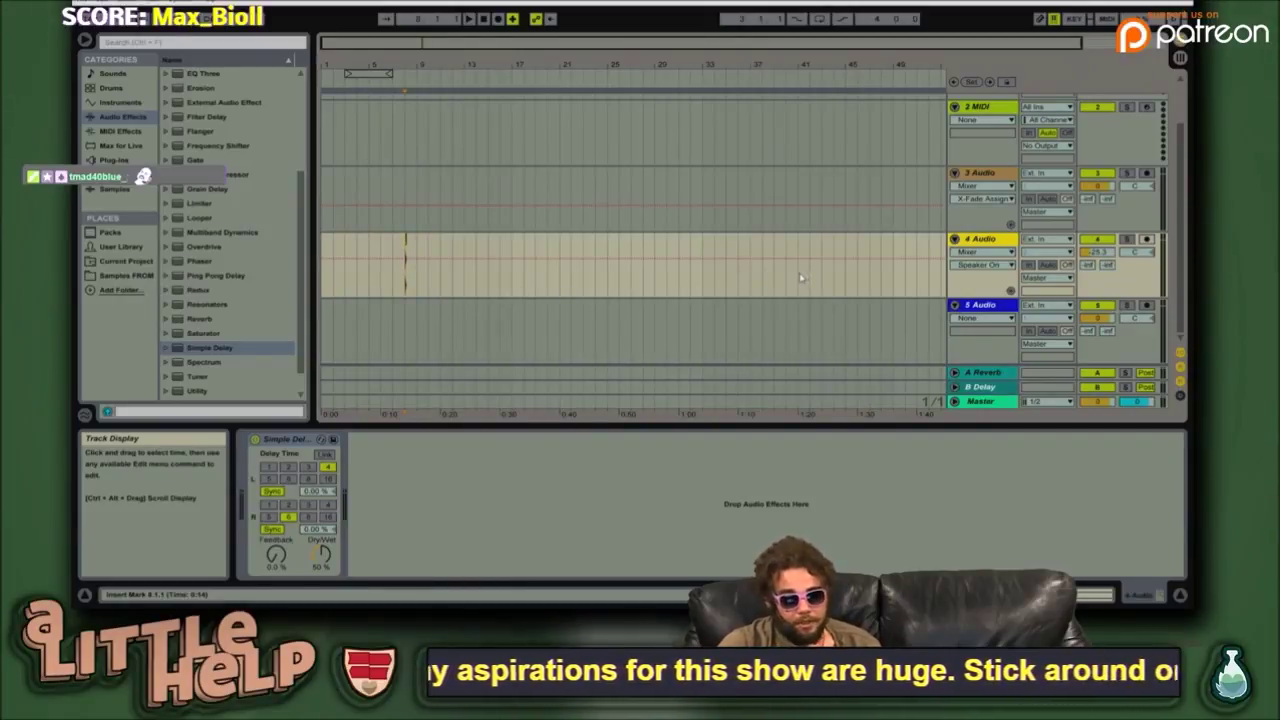
- Toggle between the hat sample's Clip View and the 4 Audio track's Device View, ending on Simple Delay
key(shift+Tab)
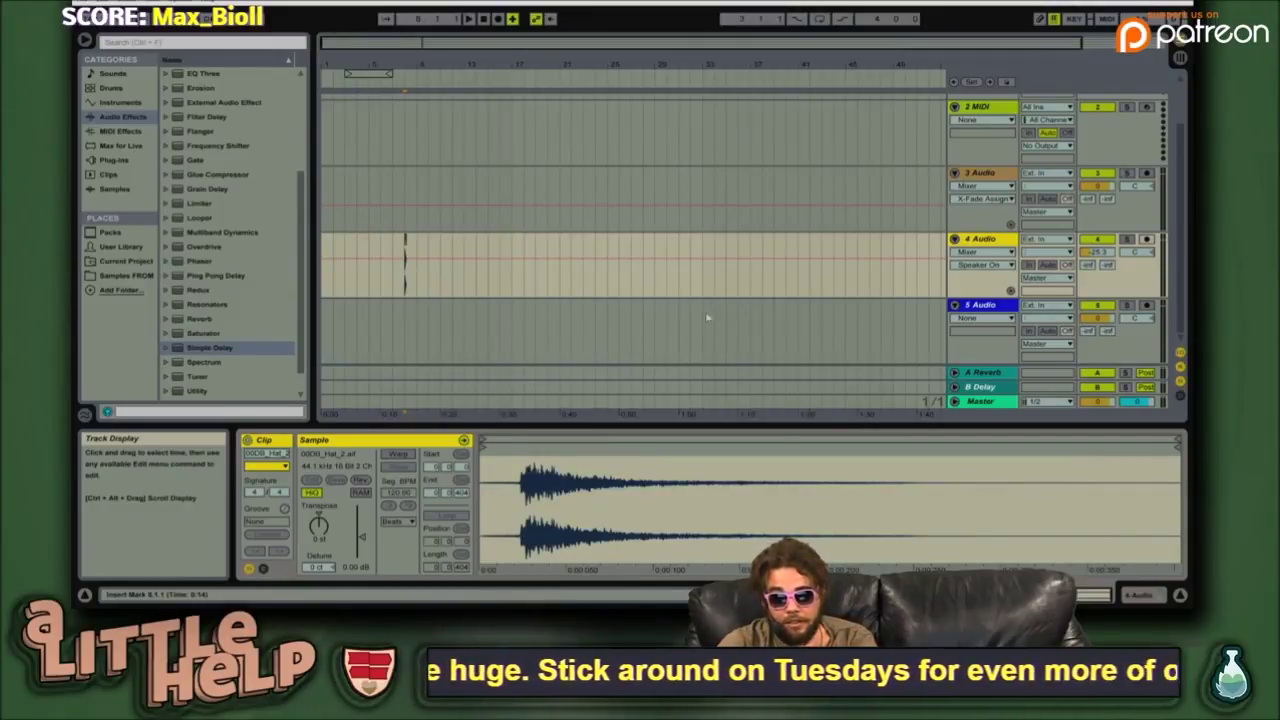
key(shift+Tab)
key(shift+Tab)
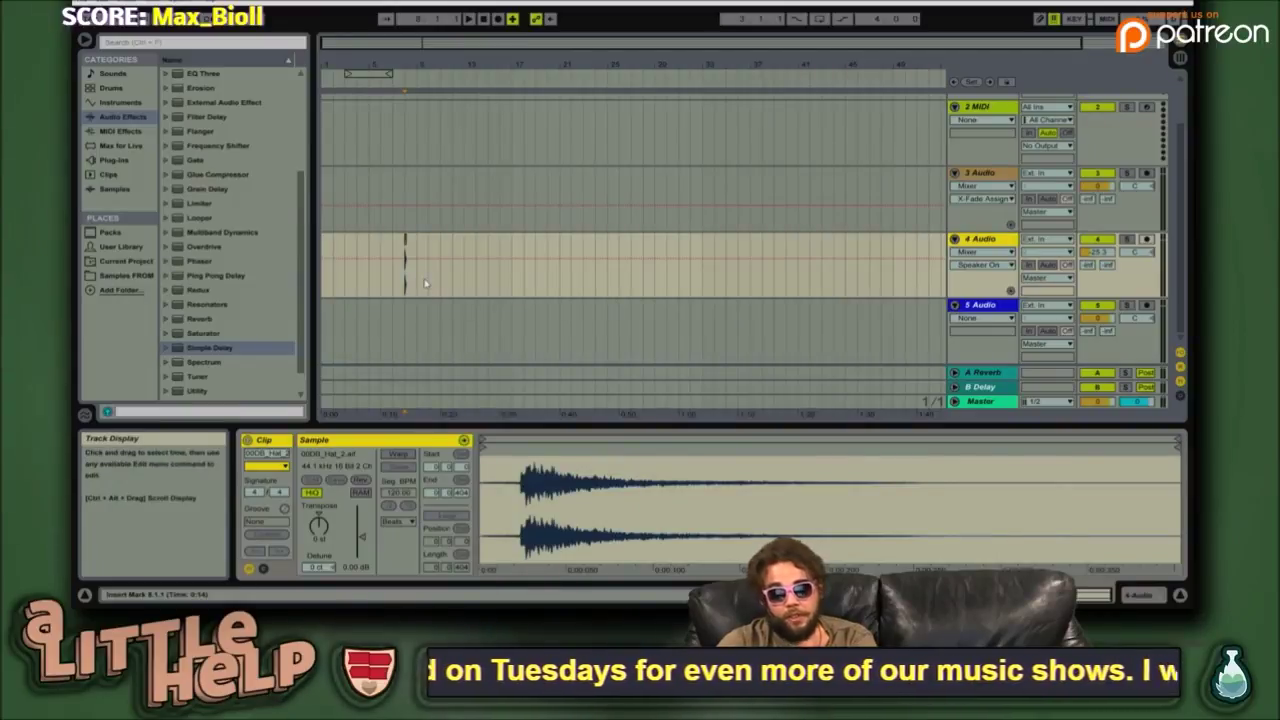
key(shift+Tab)
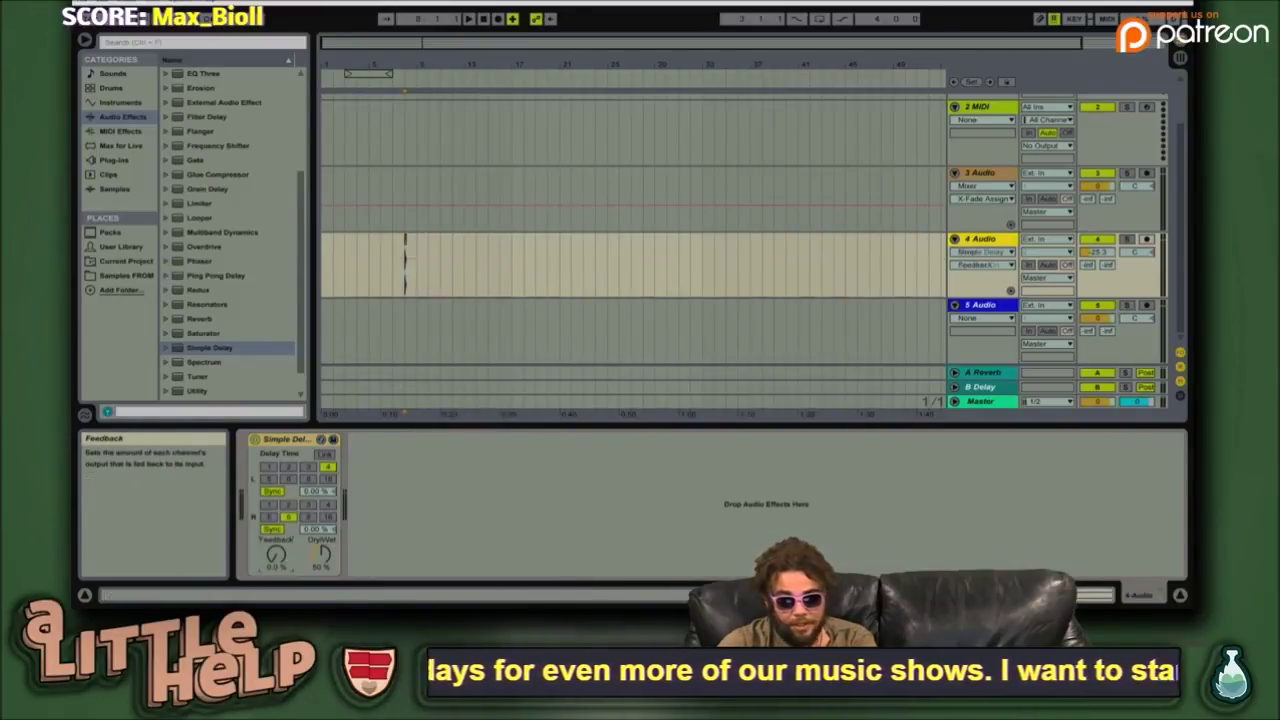
- Set Simple Delay's Feedback to 57% while the hat plays, stop playback, and select the device
drag(276, 554, 276, 540)
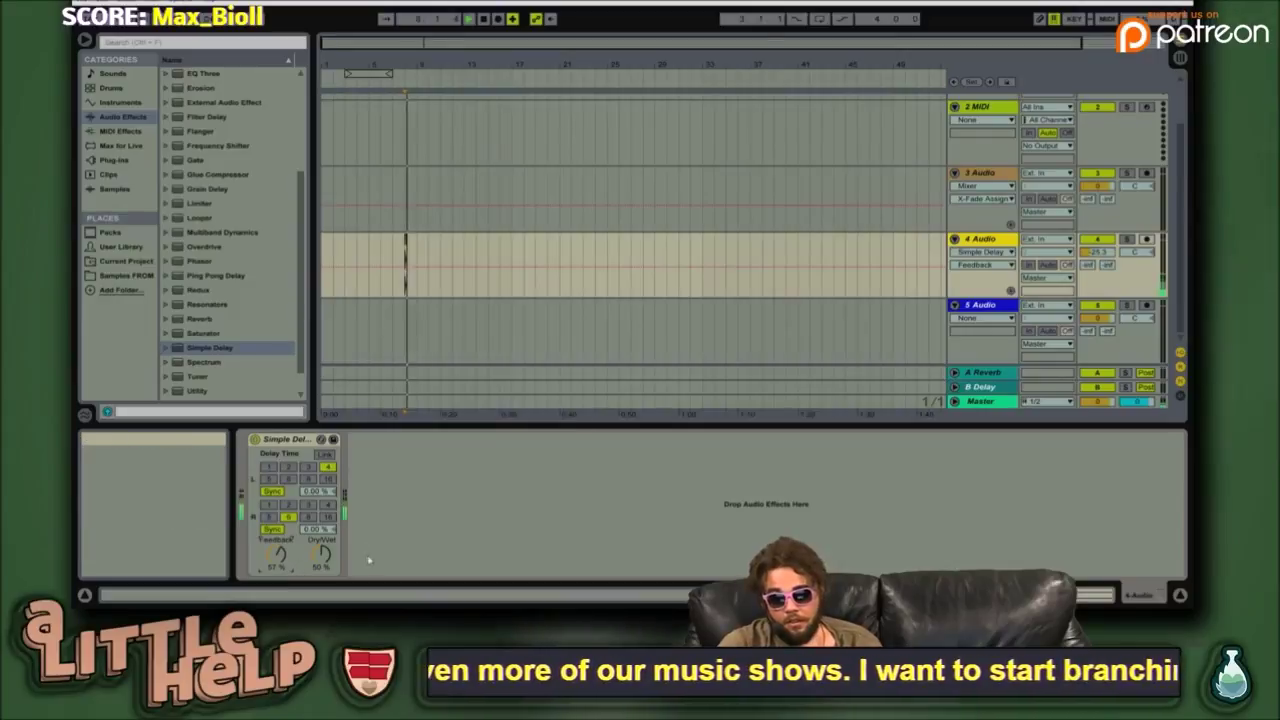
key(space)
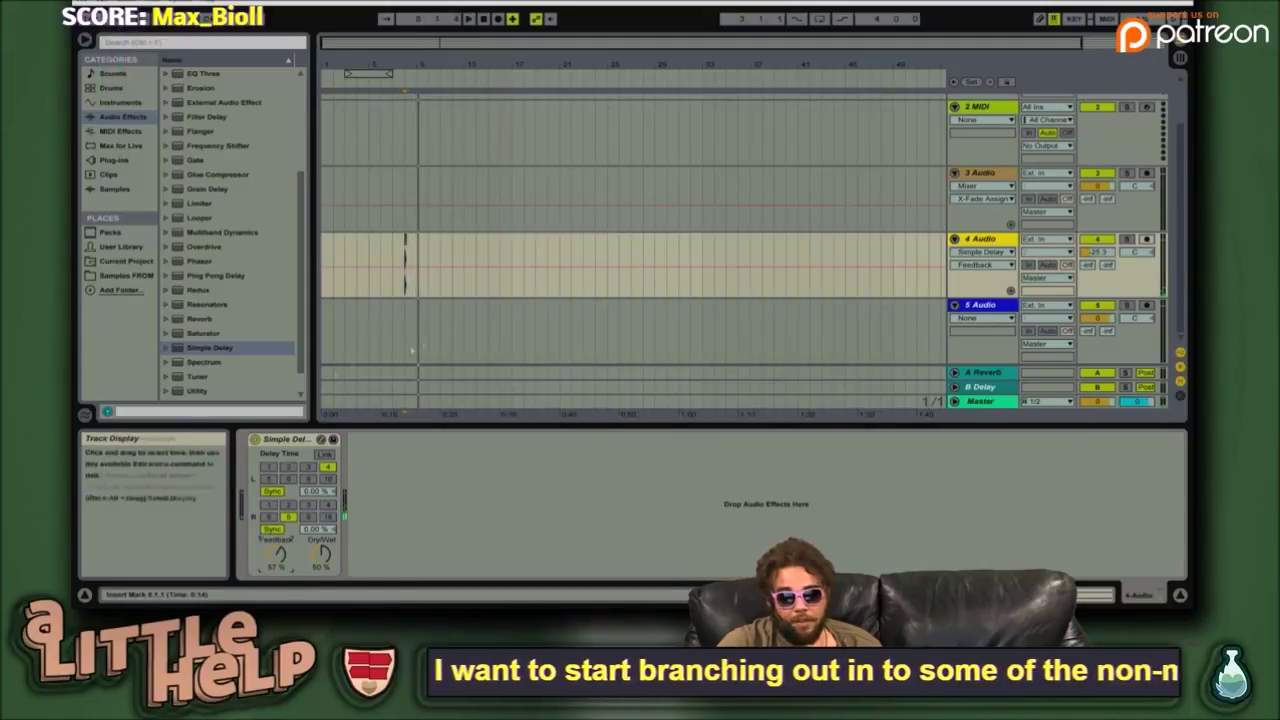
click(279, 438)
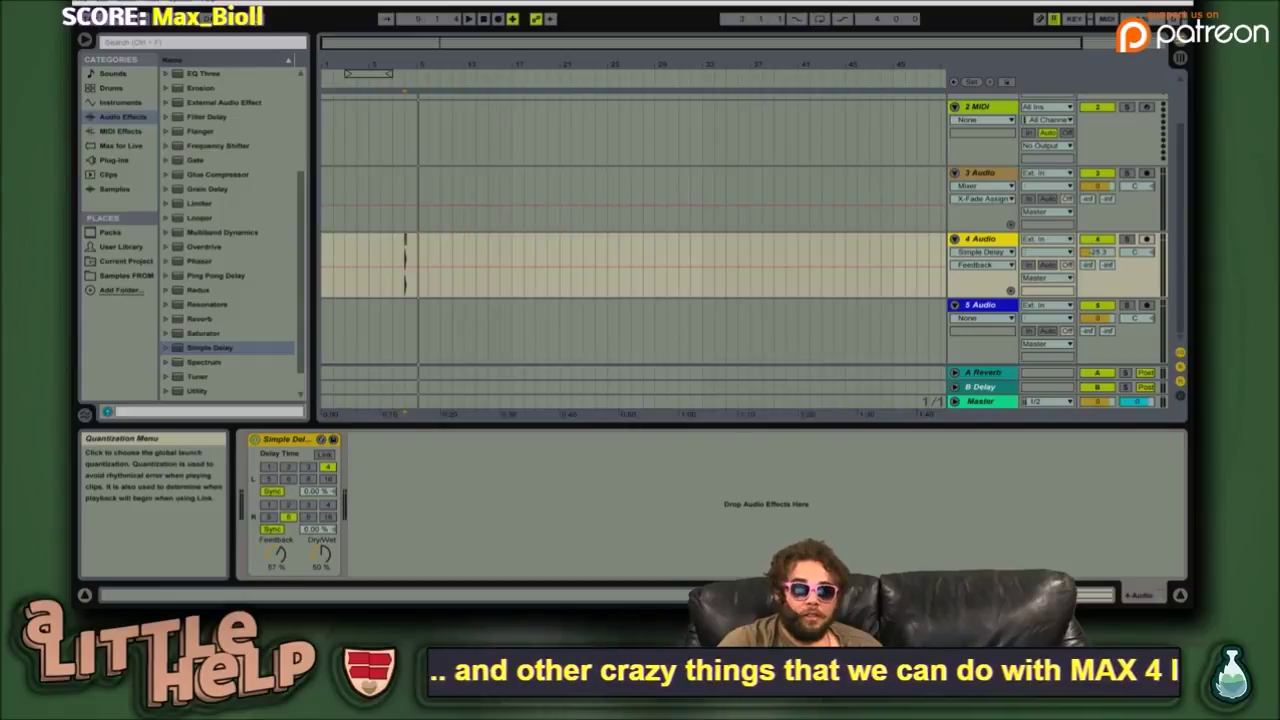
- Show the metronome's Count-In options, dismiss them, and tap four beats with Tap Tempo to start playback
right_click(218, 26)
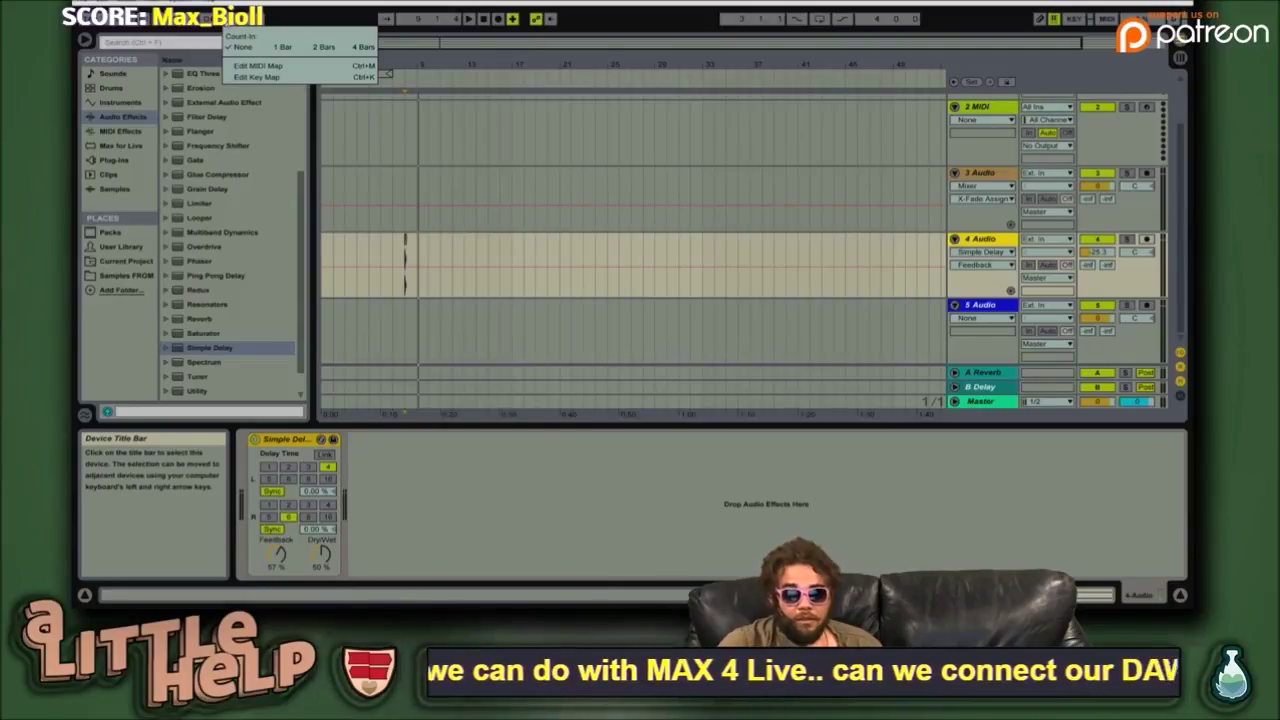
click(194, 27)
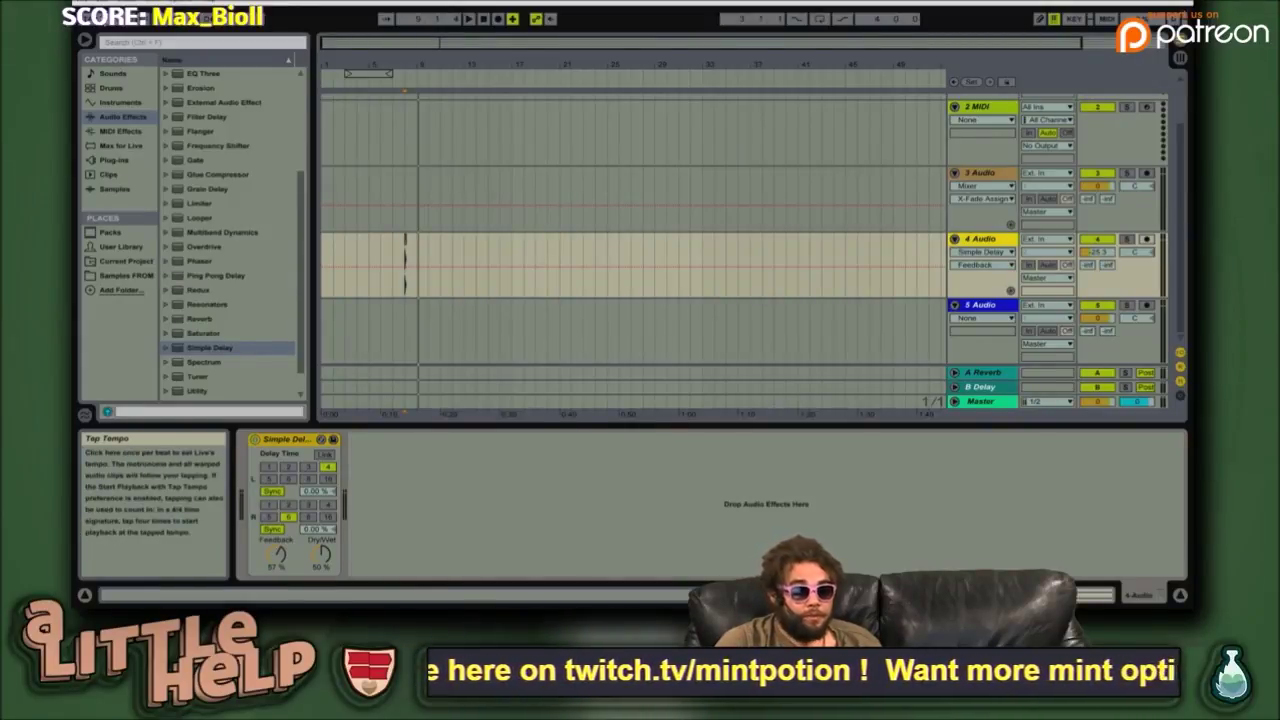
click(91, 19)
click(91, 19)
click(91, 19)
click(91, 19)
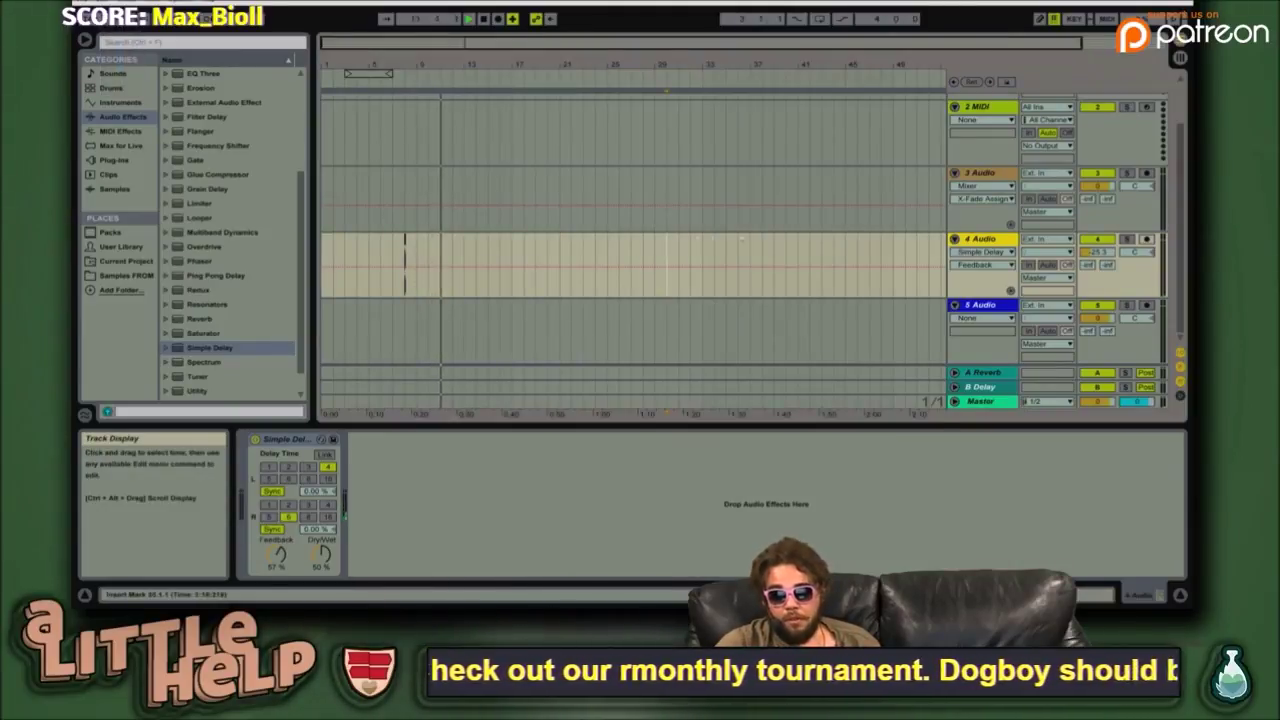
- Raise the 4 Audio track's volume, replay the delayed hat clip from its position, and select Simple Delay
drag(1097, 252, 1097, 214)
key(space)
key(space)
key(space)
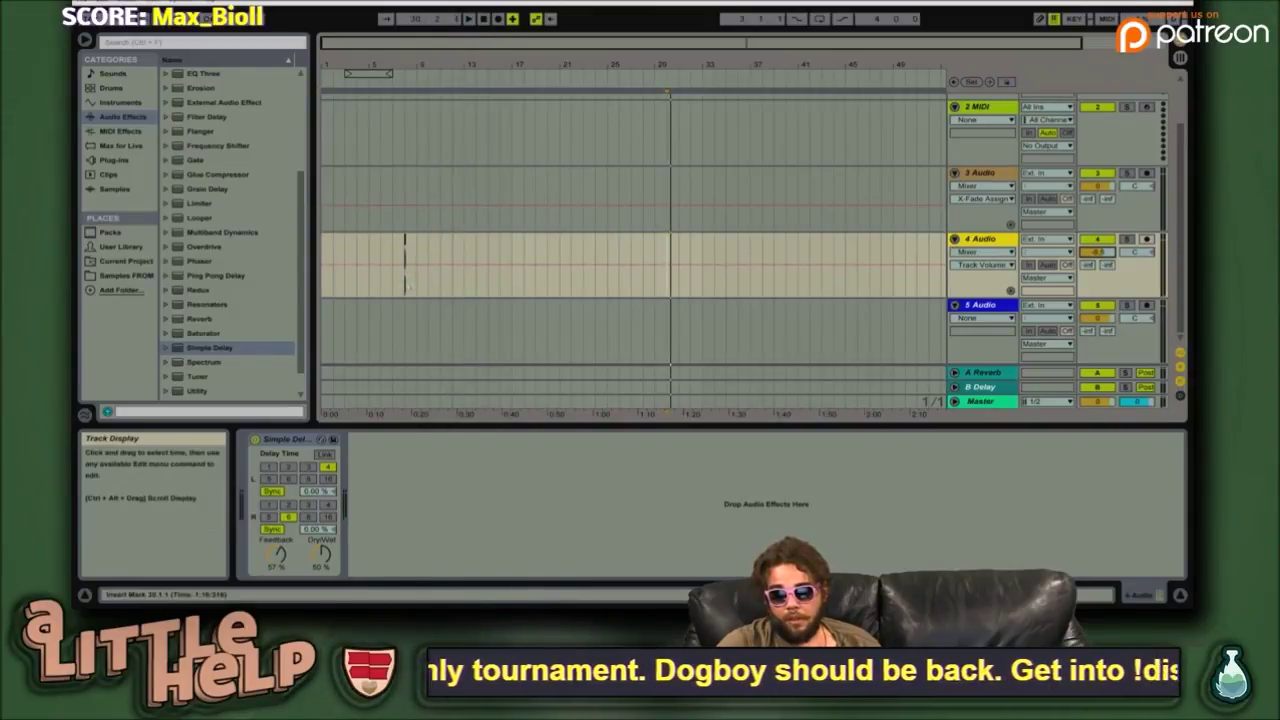
click(404, 290)
key(space)
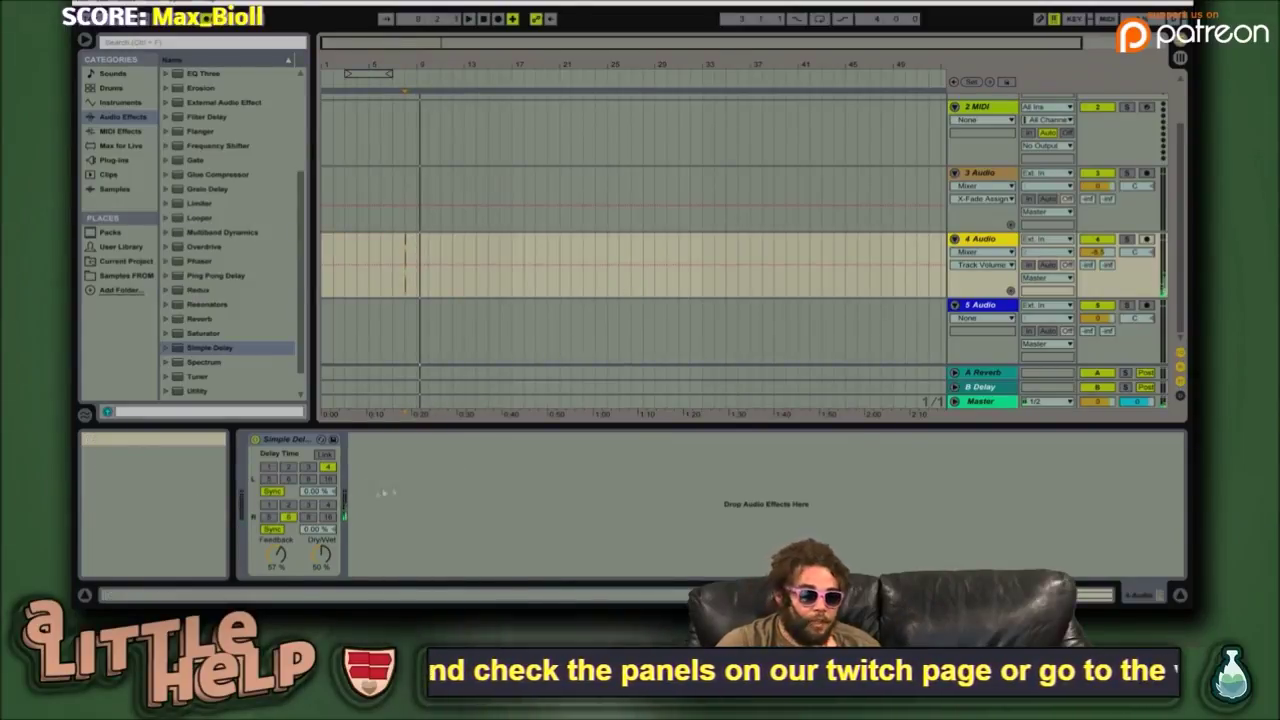
click(289, 441)
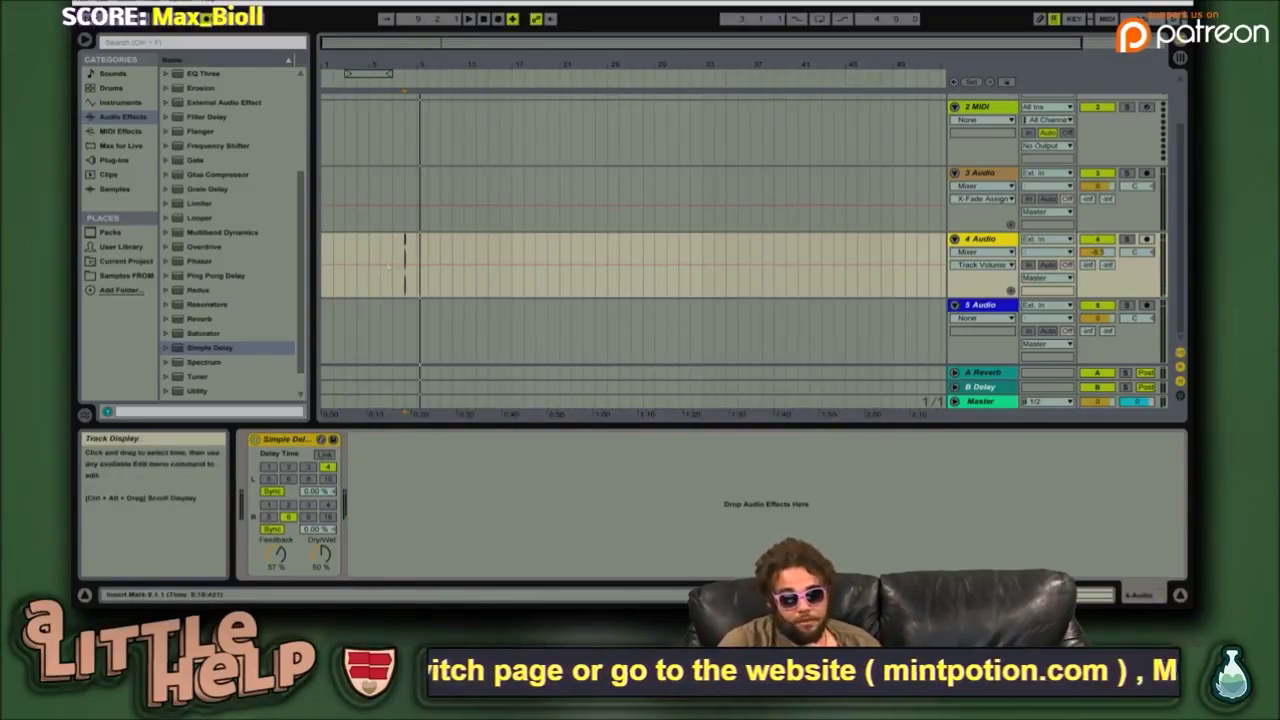
- Preview the samples 7y9A Kit-NinjaKick.aif and 80-Multipog-Synch.aif from the Samples category
click(130, 188)
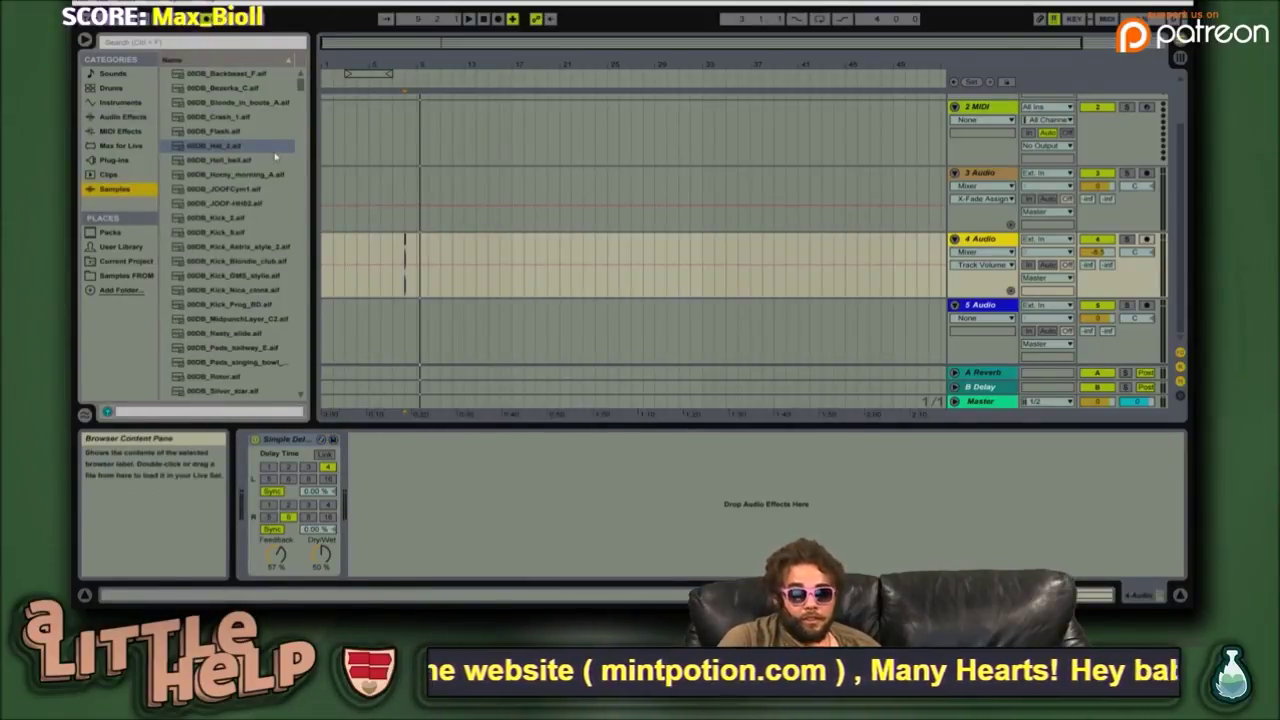
scroll(270, 160, down, 10)
scroll(240, 162, down, 7)
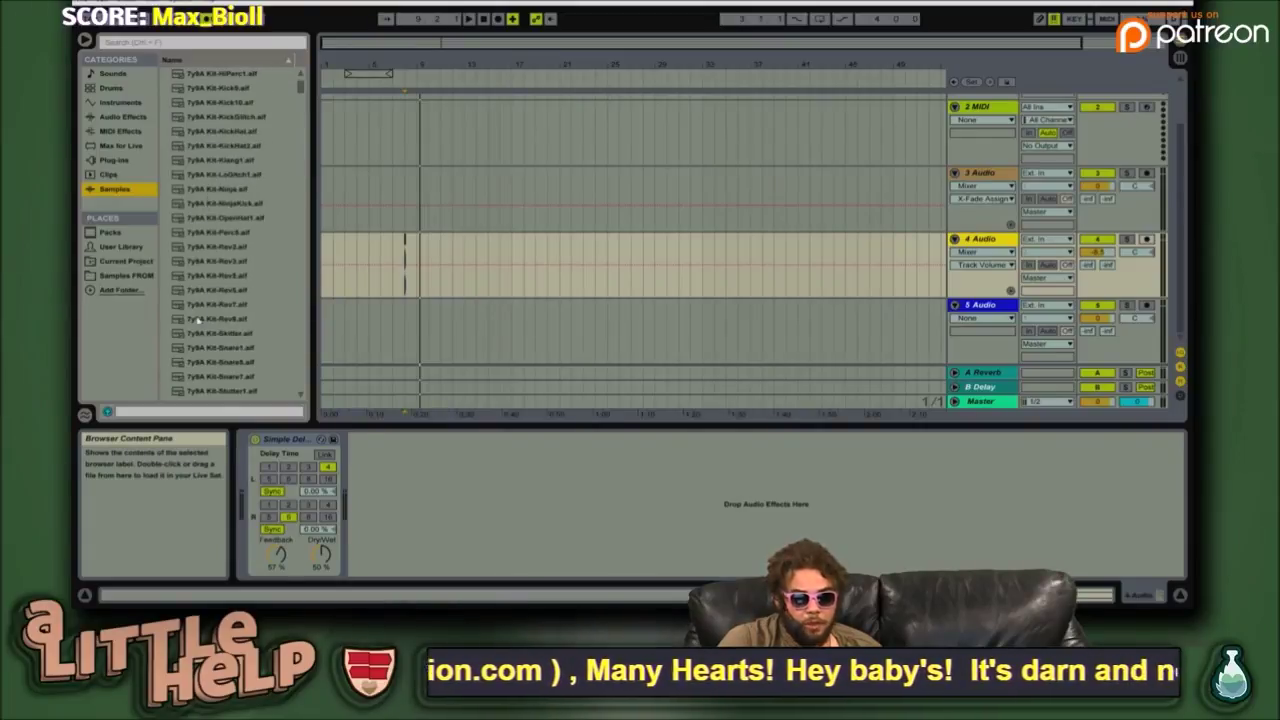
click(224, 204)
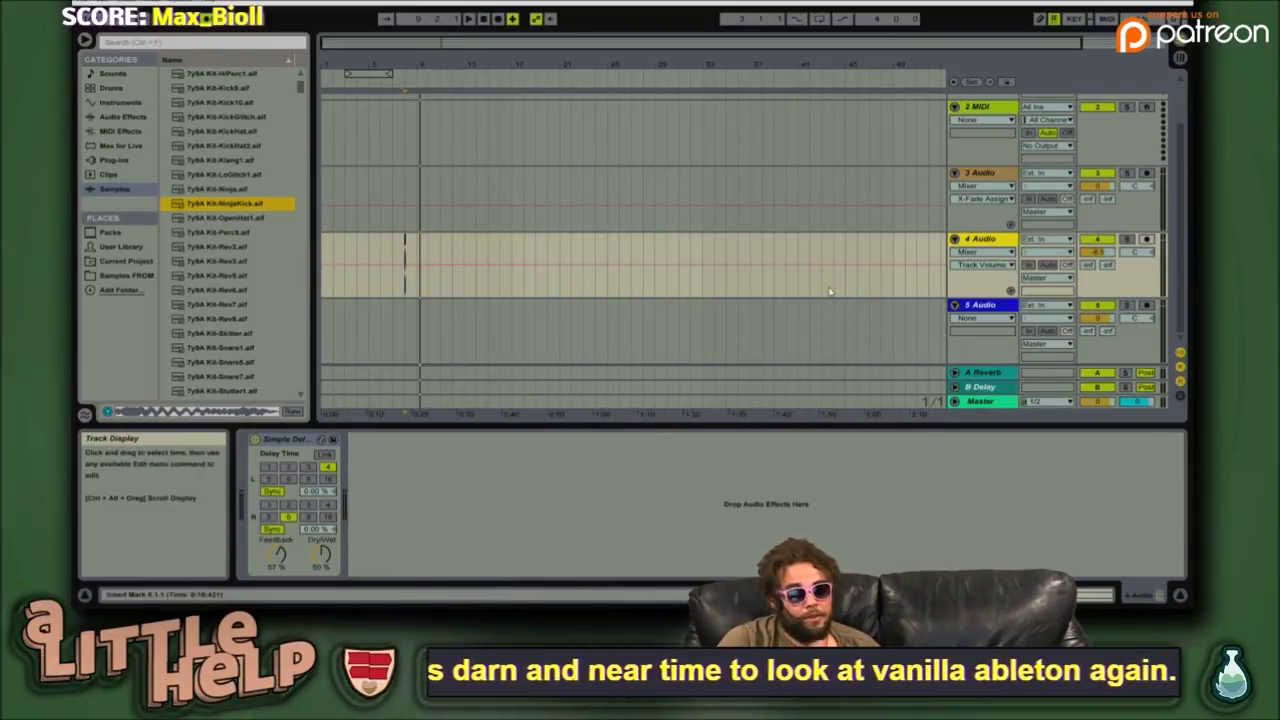
scroll(279, 300, up, 10)
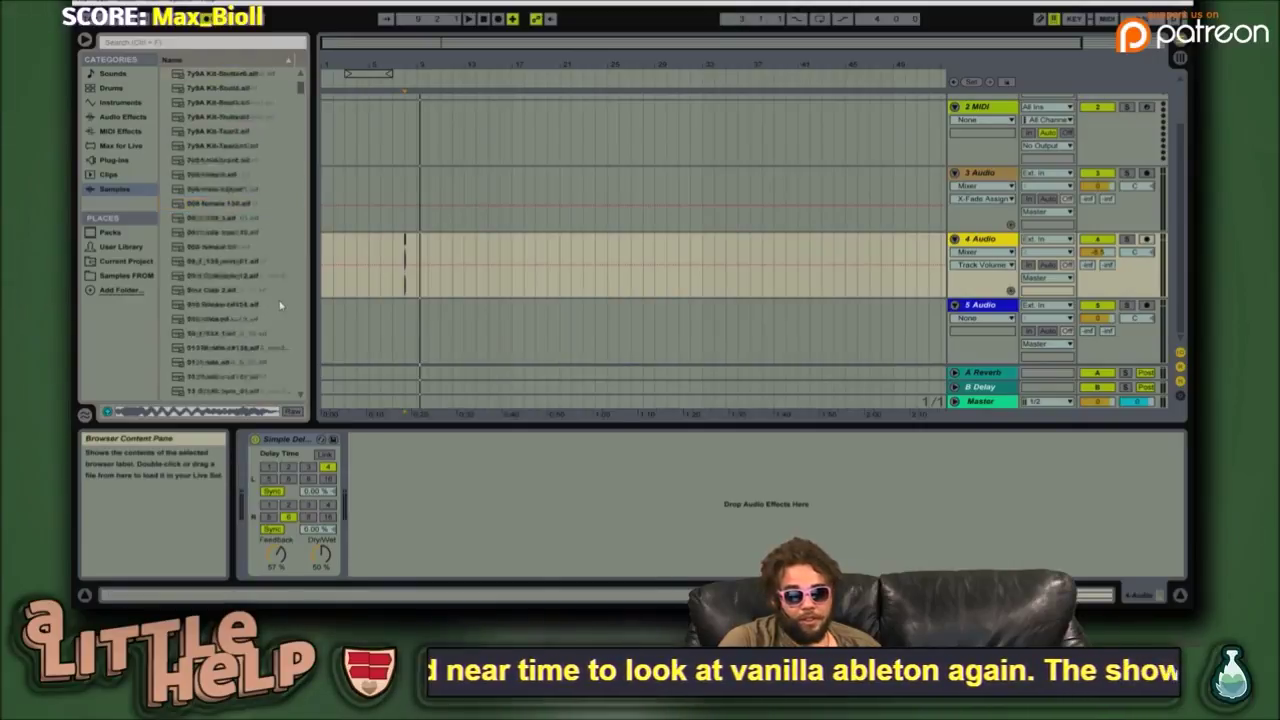
scroll(279, 300, down, 10)
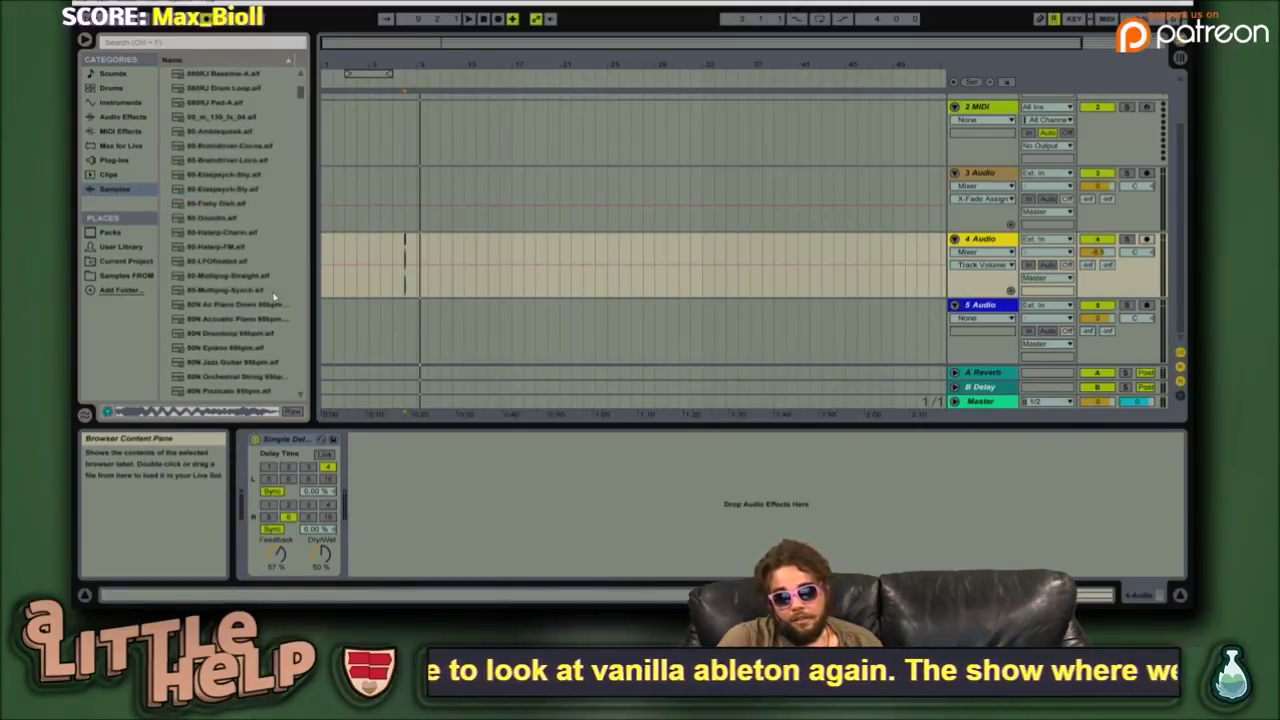
click(255, 296)
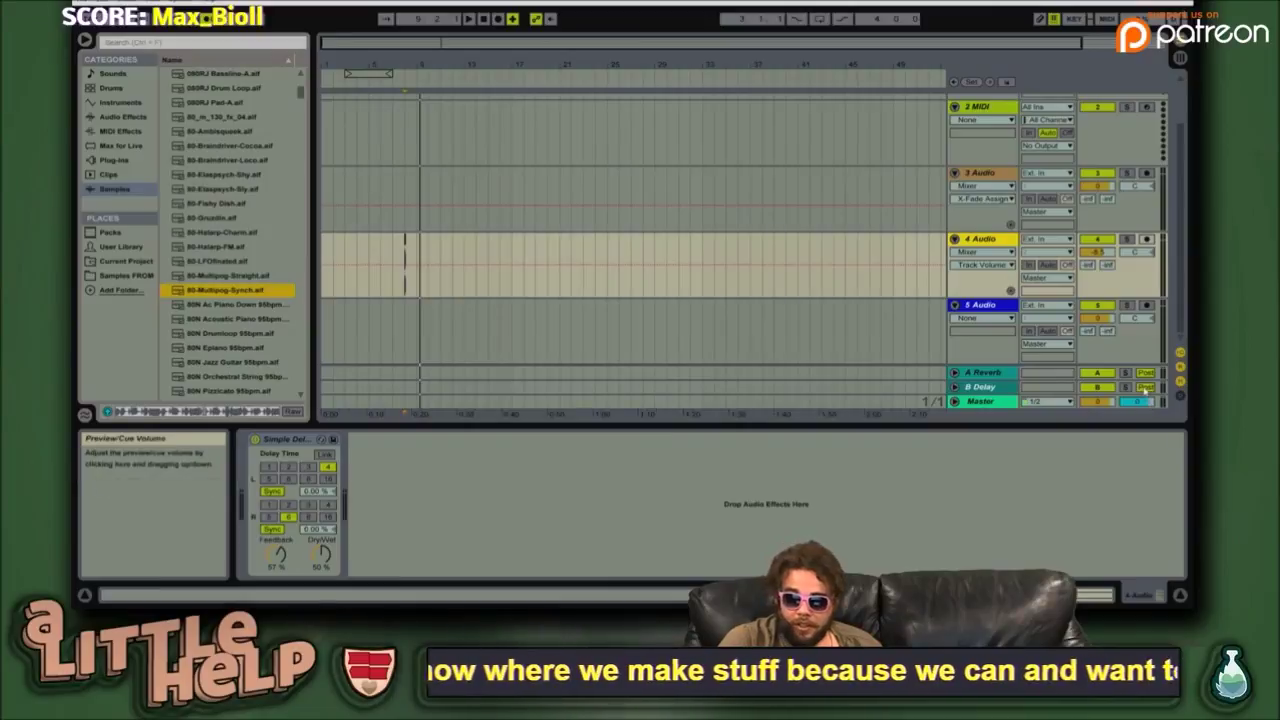
- Expand the Master track and lower the Preview/Cue Volume while previewing the 80N Ac Piano Down 95bpm and 80-Fishy Dish samples
drag(1141, 395, 1139, 253)
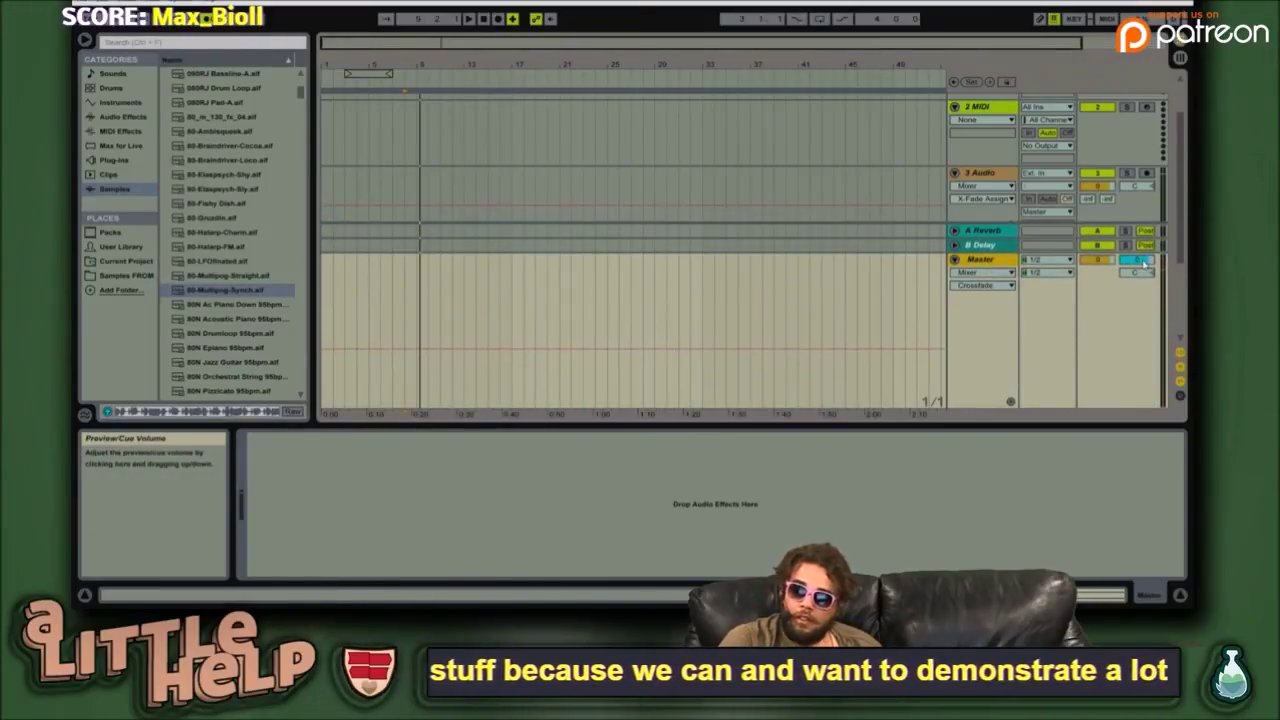
click(226, 306)
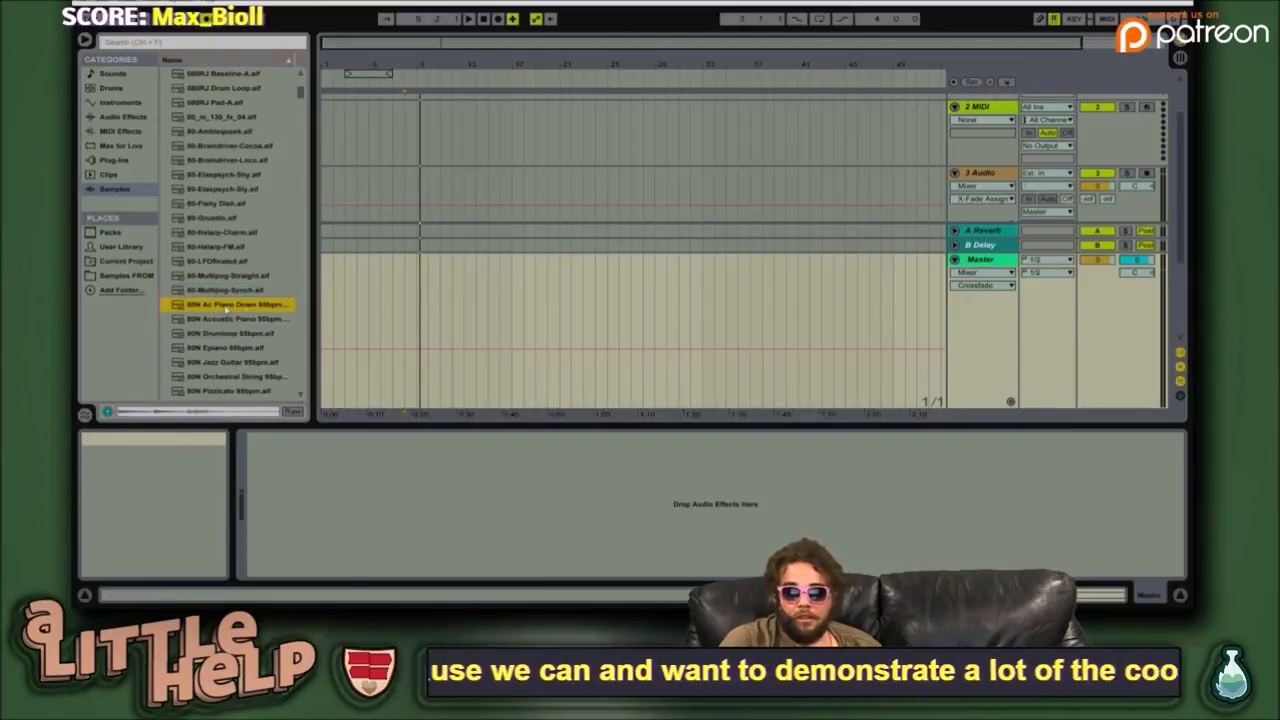
drag(1137, 260, 1137, 360)
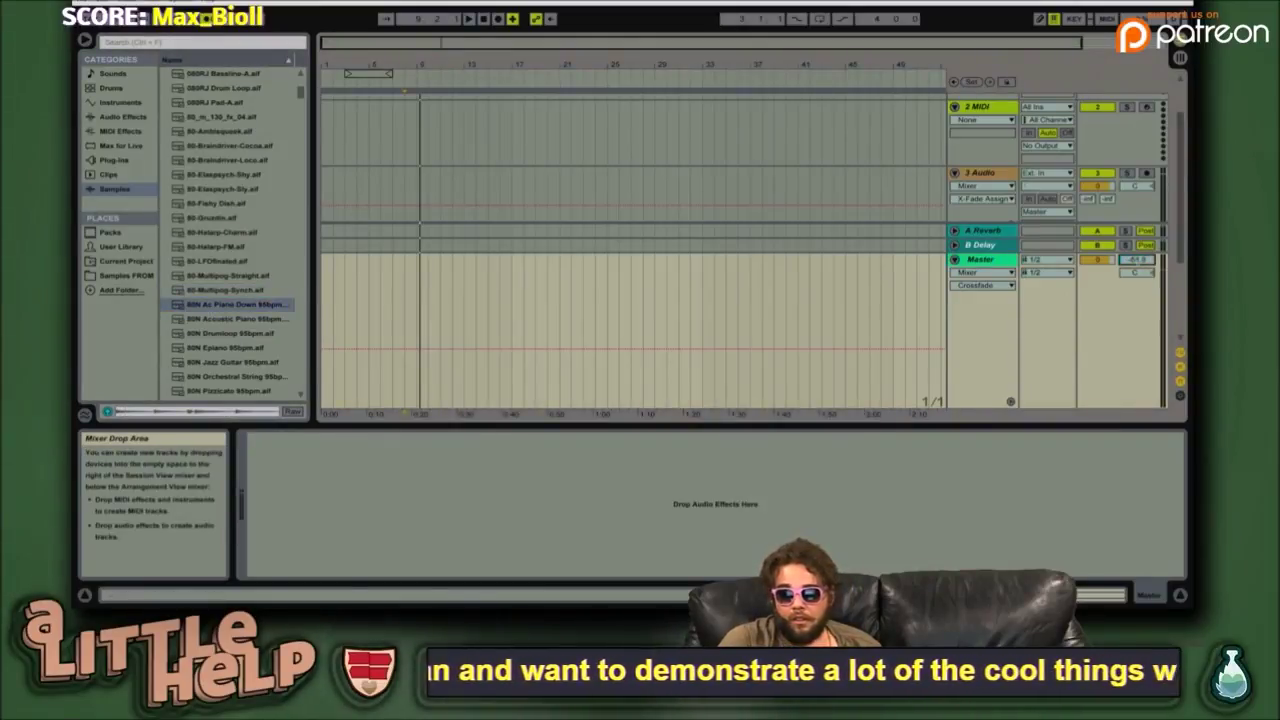
click(241, 204)
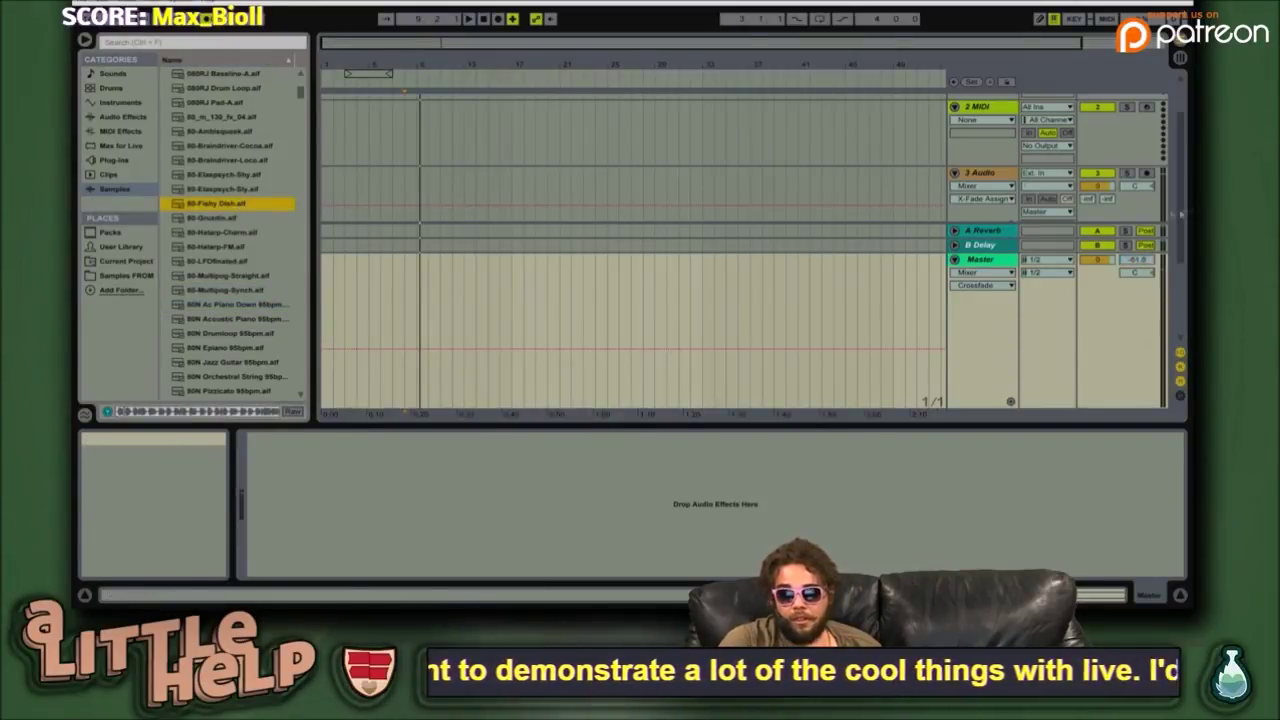
- Preview 80-Elaspsych-Sly.aif and 80-Fishy Dish.aif at different Preview/Cue Volume levels, and reset that volume to 0
mouse_move(1137, 260)
mouse_down()
mouse_move(1137, 228)
mouse_move(1137, 254)
mouse_up()
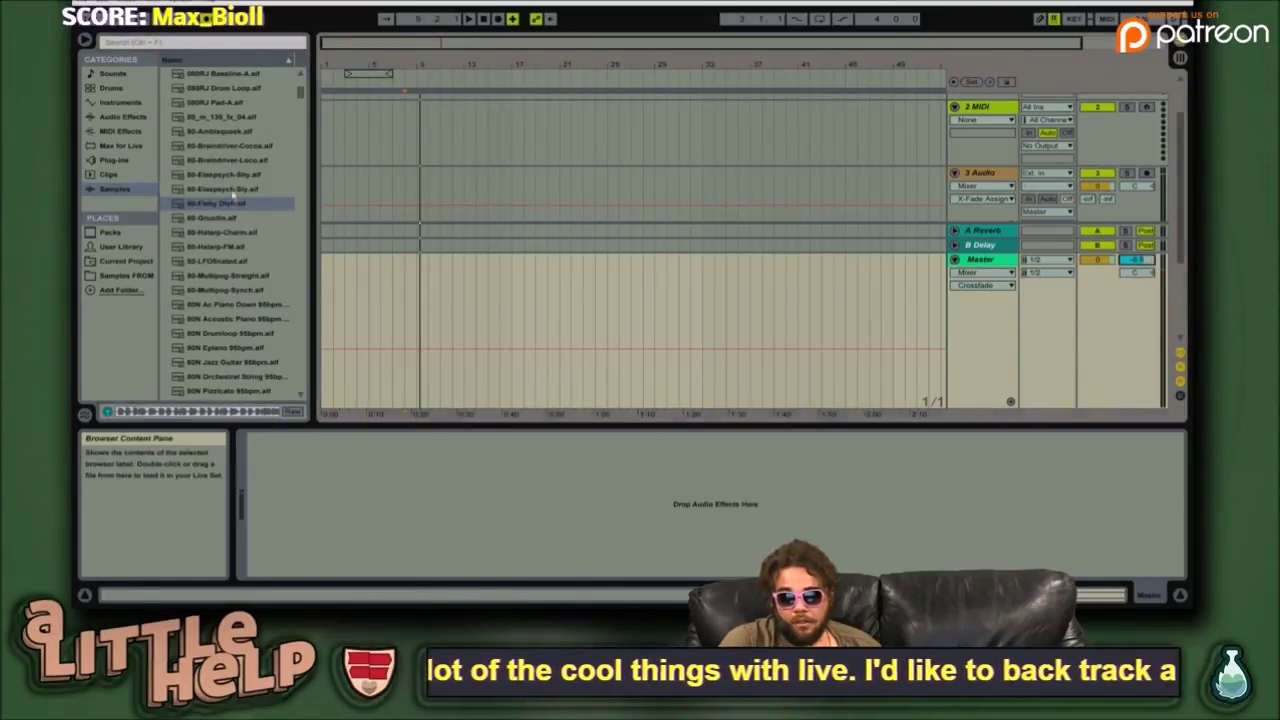
click(238, 190)
click(236, 204)
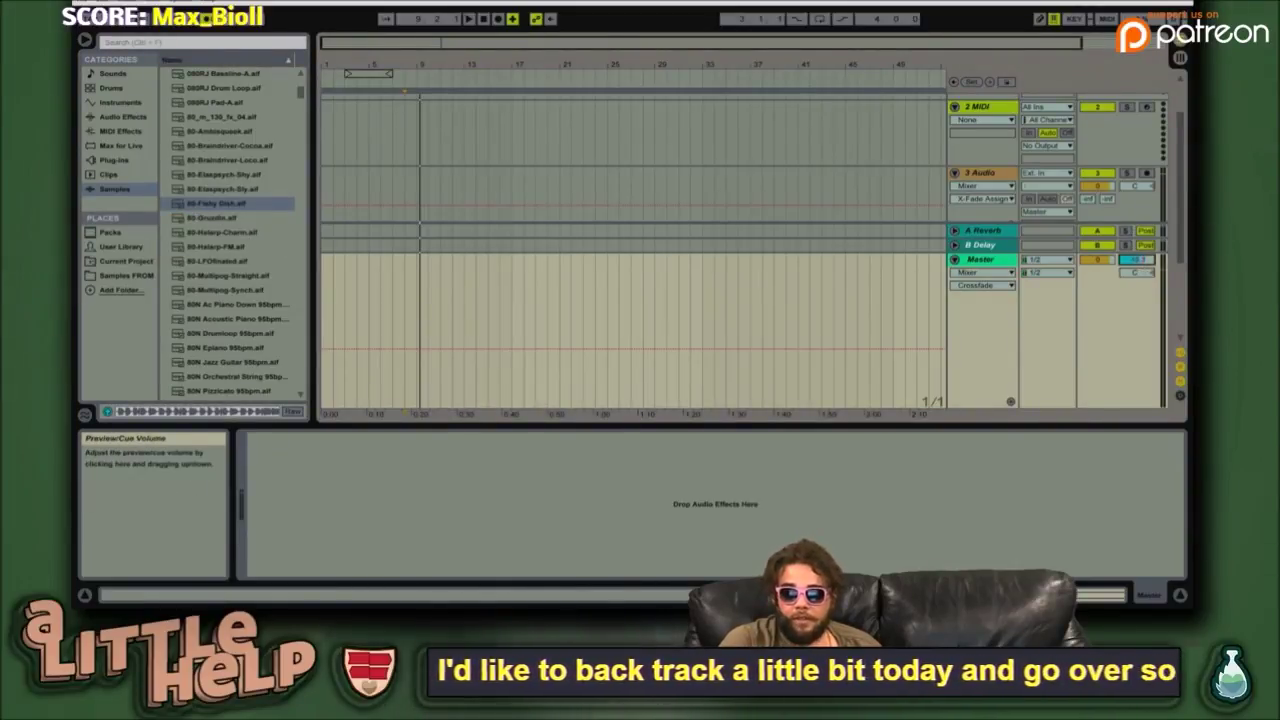
click(208, 205)
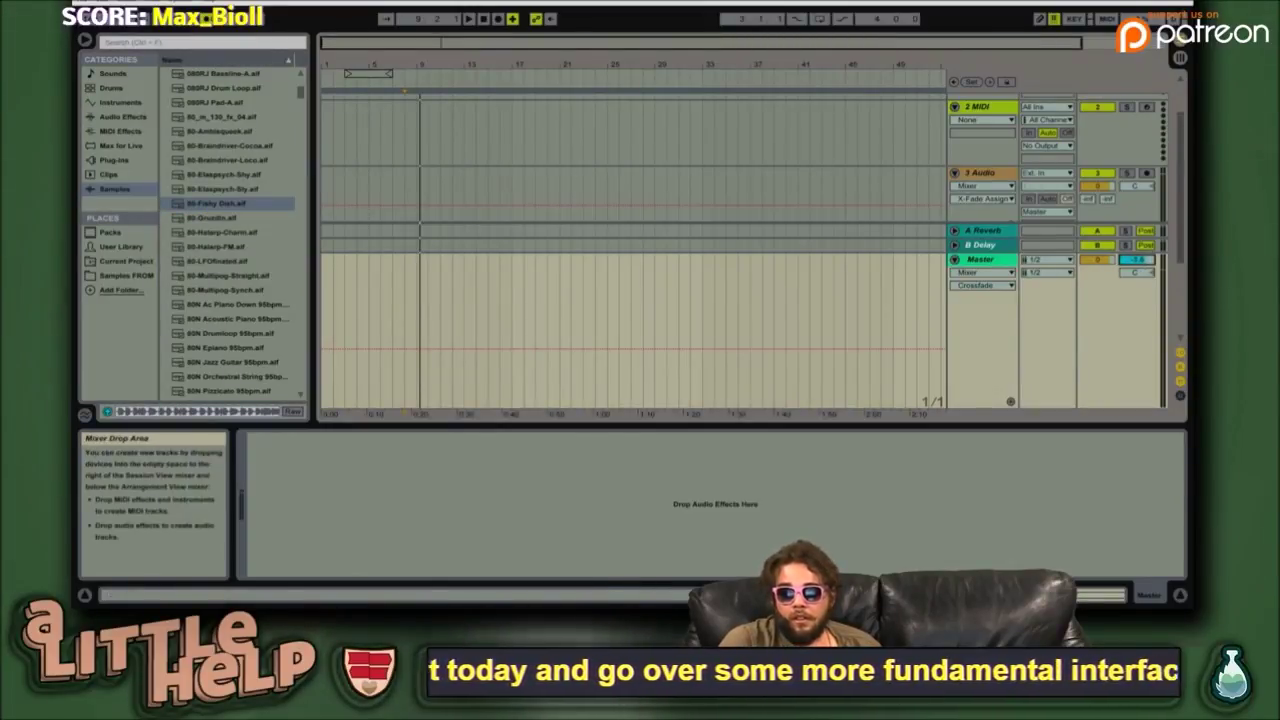
click(217, 204)
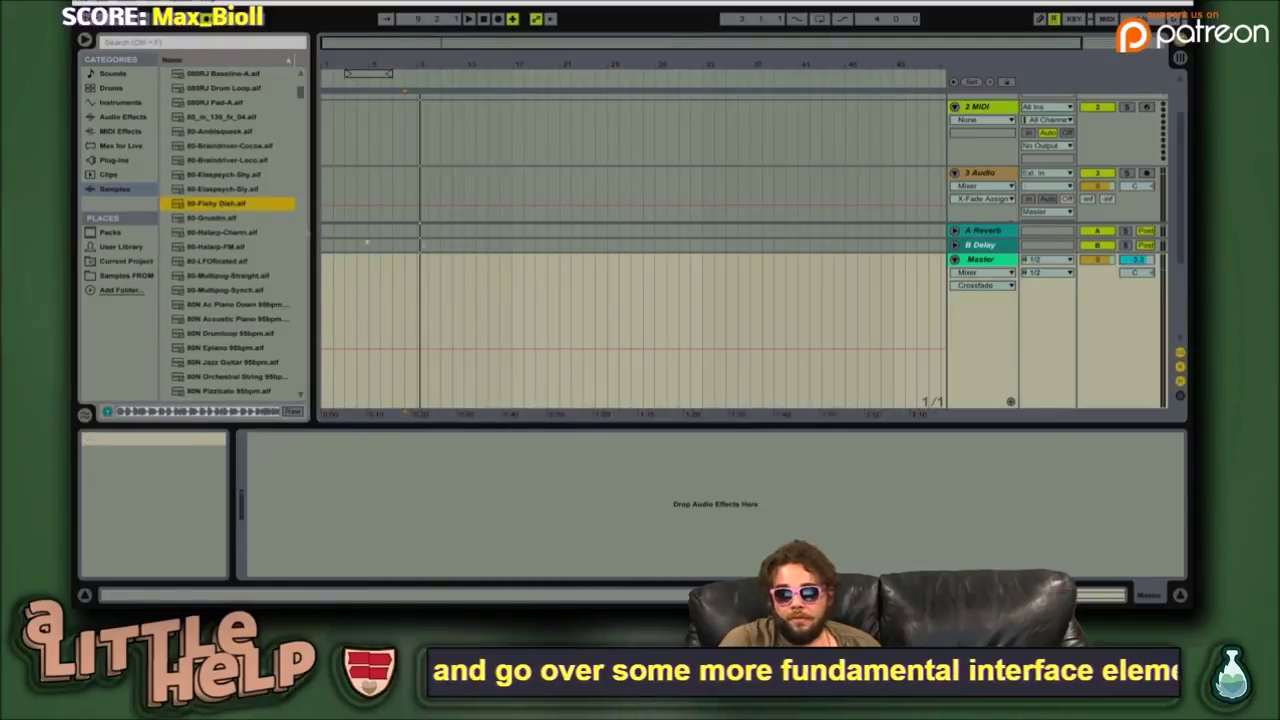
click(1145, 259)
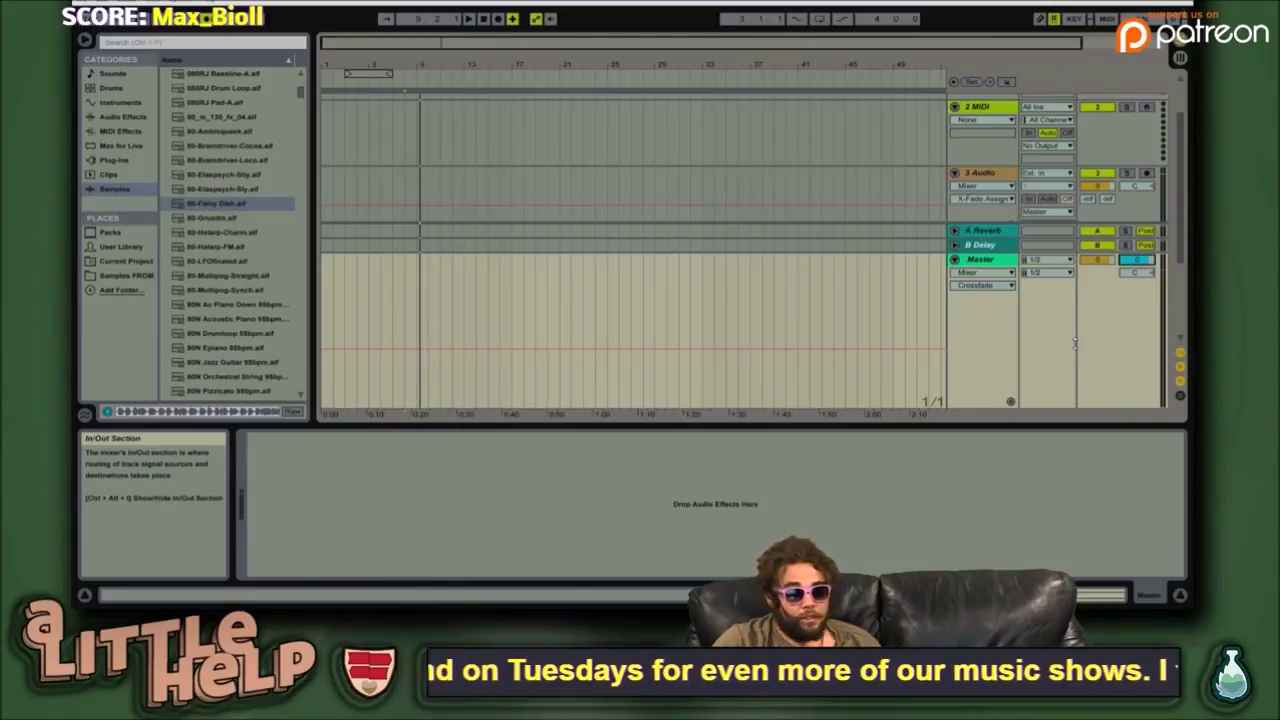
- Route the Master output to channel 1 and the cue output to channel 2
click(1046, 276)
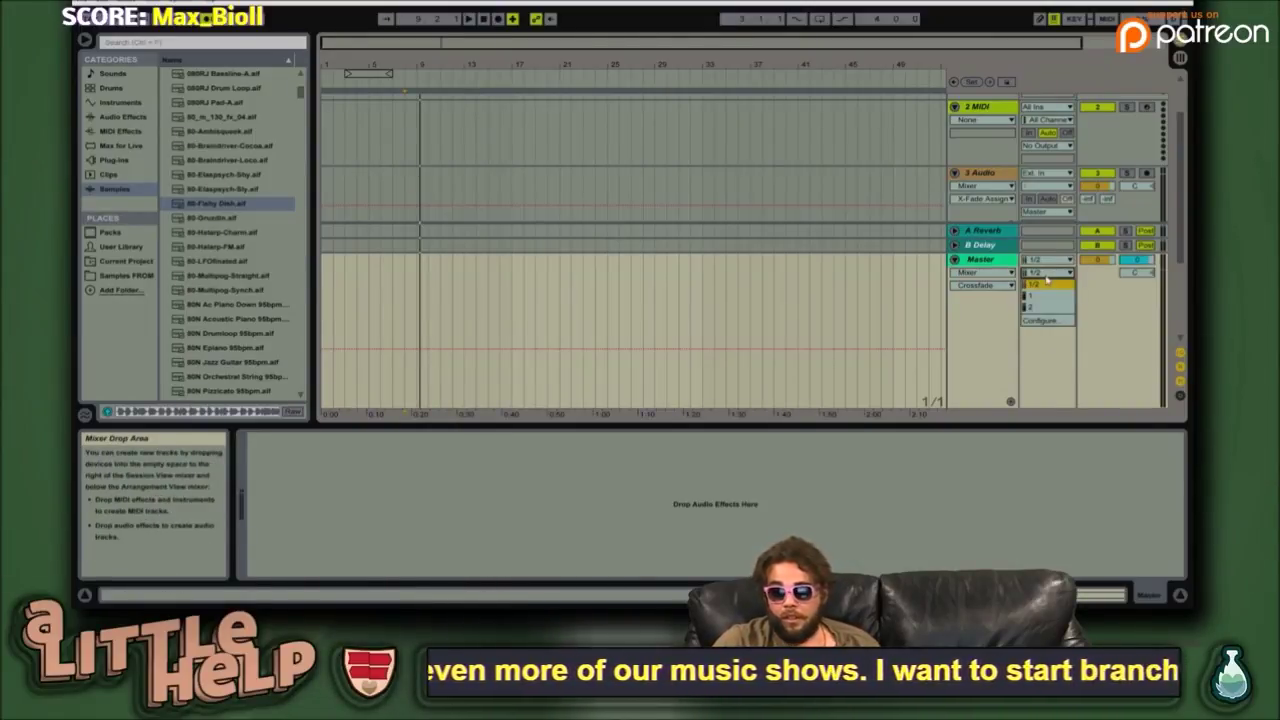
click(1040, 297)
click(1046, 259)
click(1031, 293)
- Reduce the Master track's height to reveal the audio tracks, and play the 4 Audio track from bar 7
scroll(617, 325, up, 2)
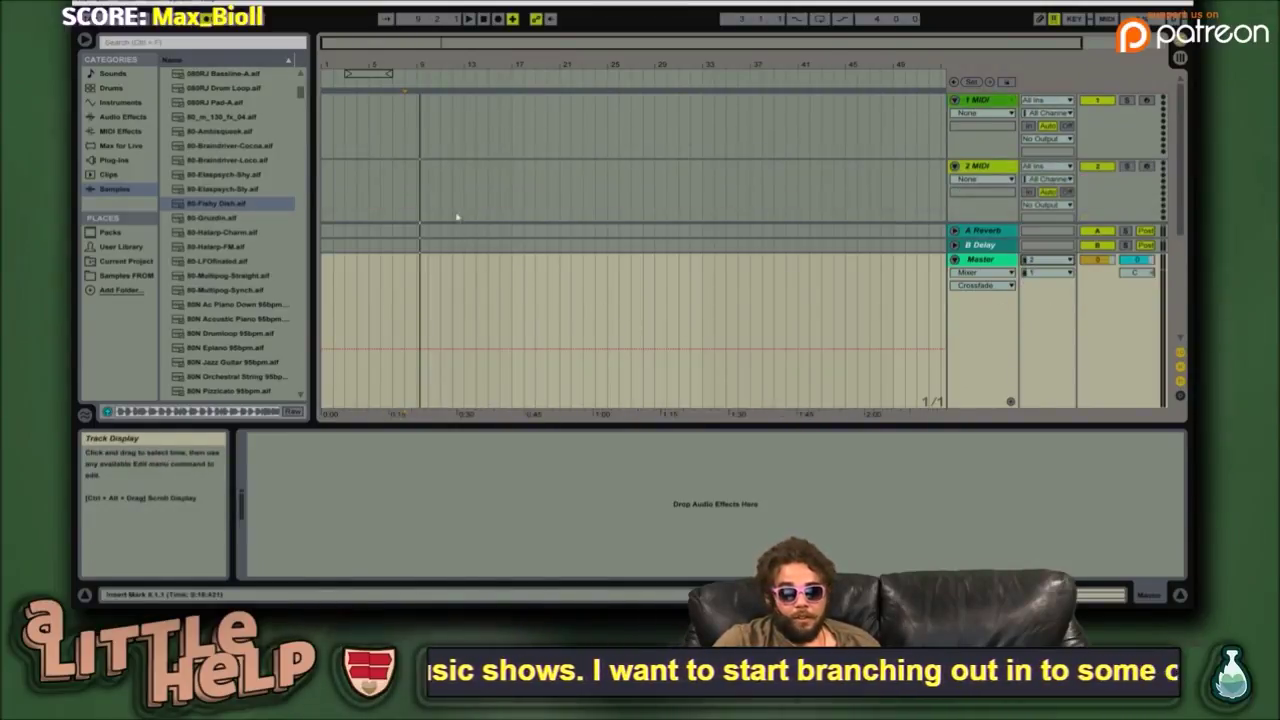
scroll(456, 217, down, 2)
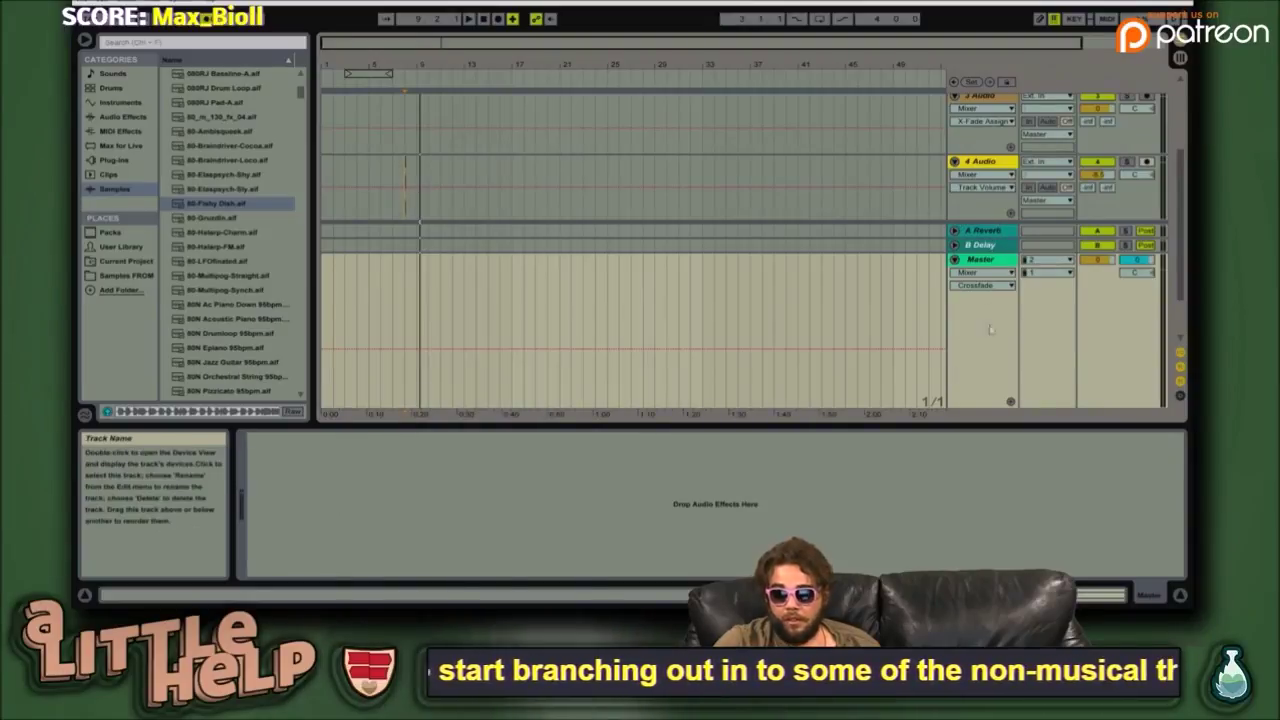
key(ctrl+t)
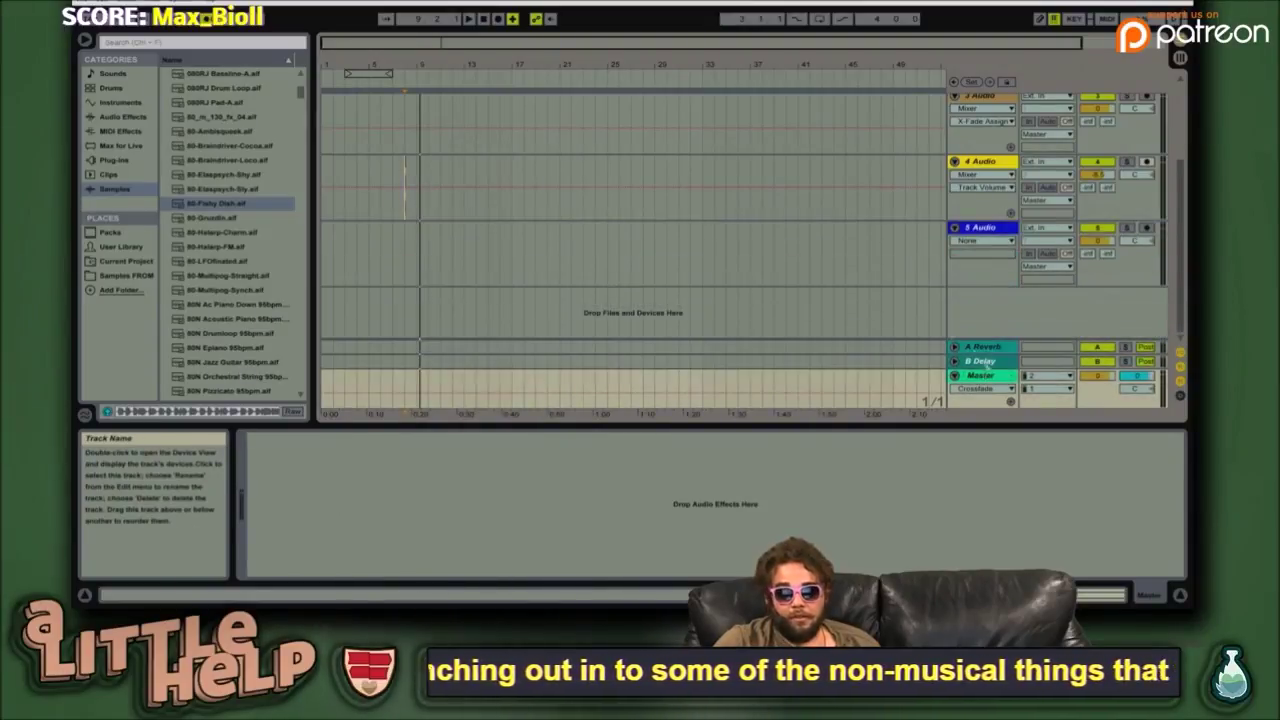
click(523, 208)
click(404, 198)
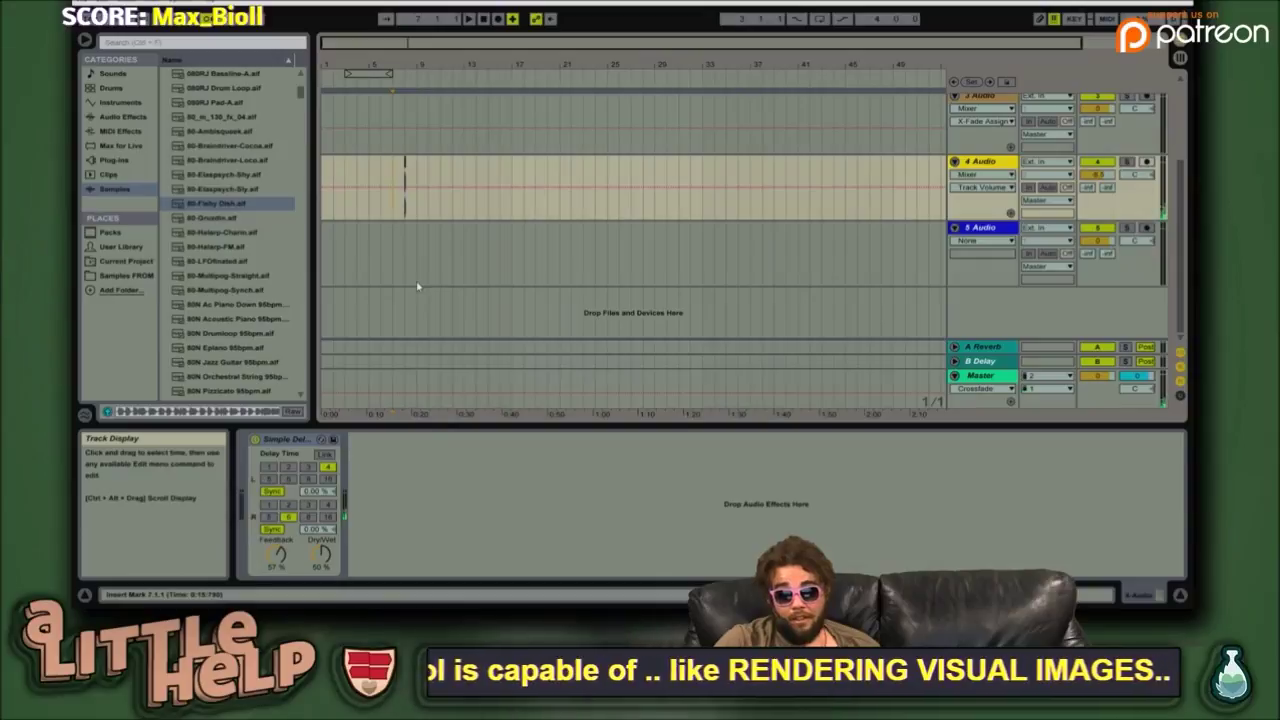
key(space)
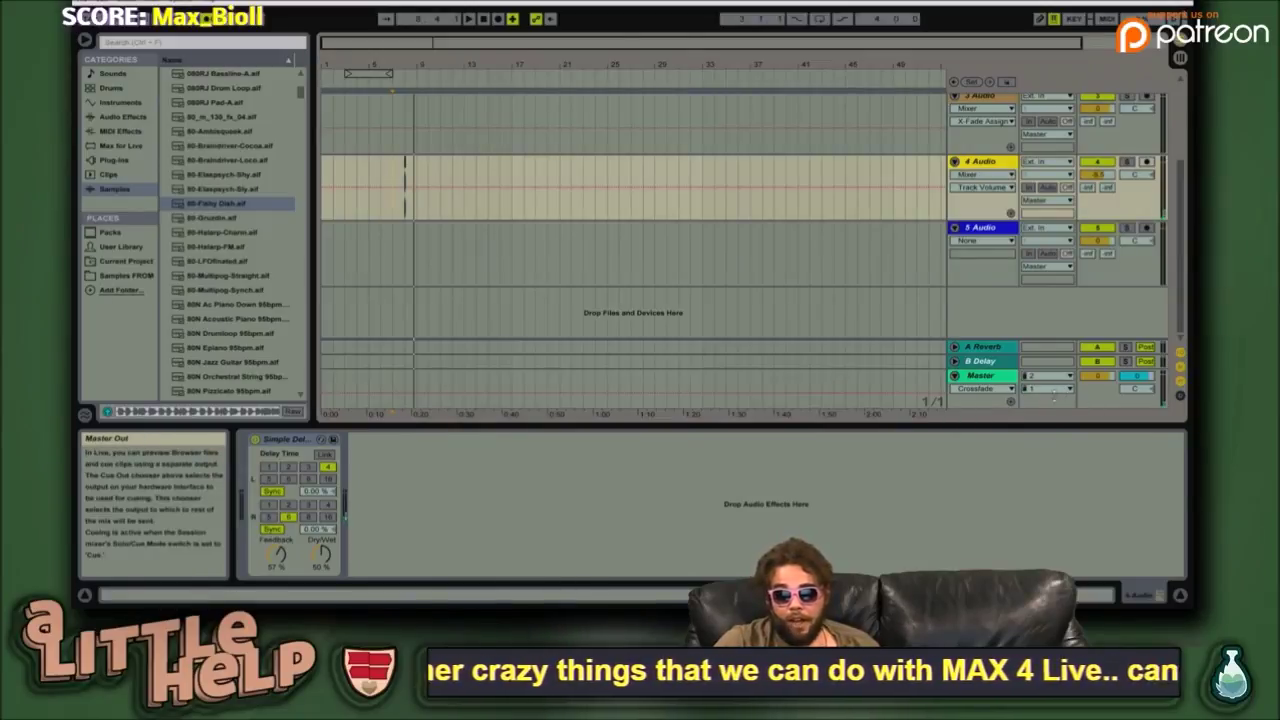
- Review the Master output choices and the Output Config settings, accept them, and close Preferences
click(1055, 389)
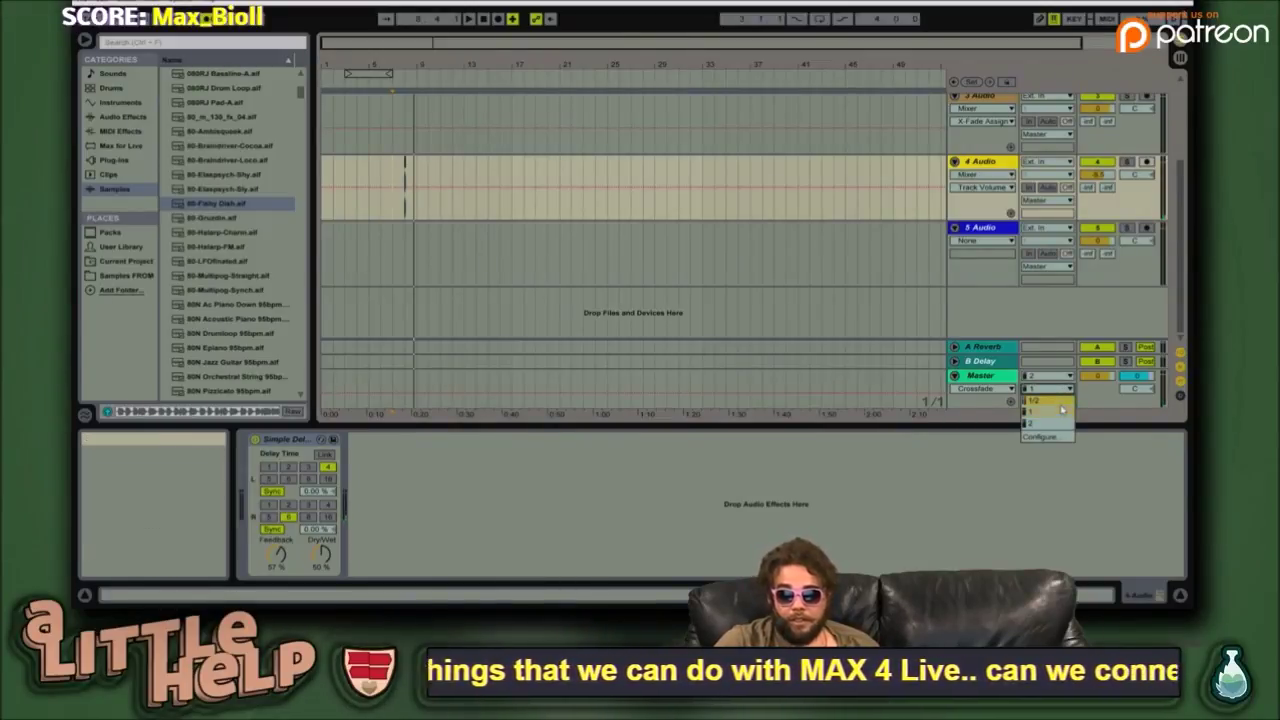
click(1055, 396)
click(1053, 396)
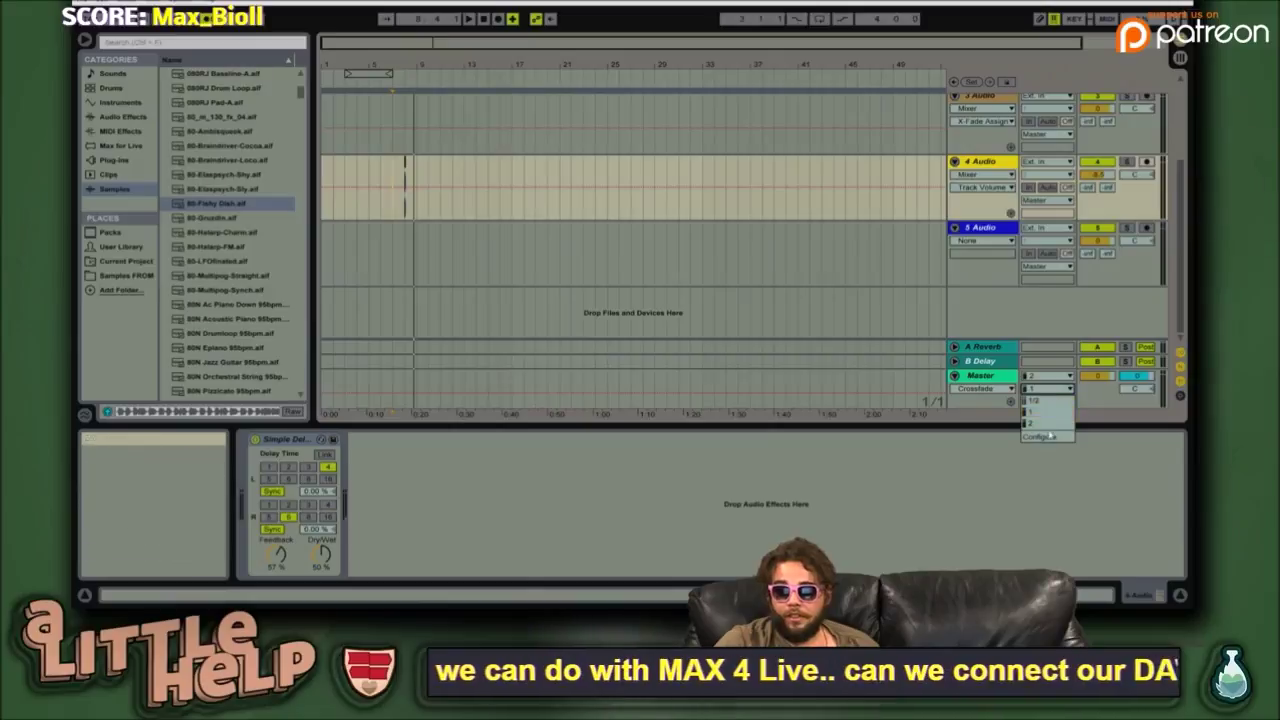
click(1055, 438)
click(697, 188)
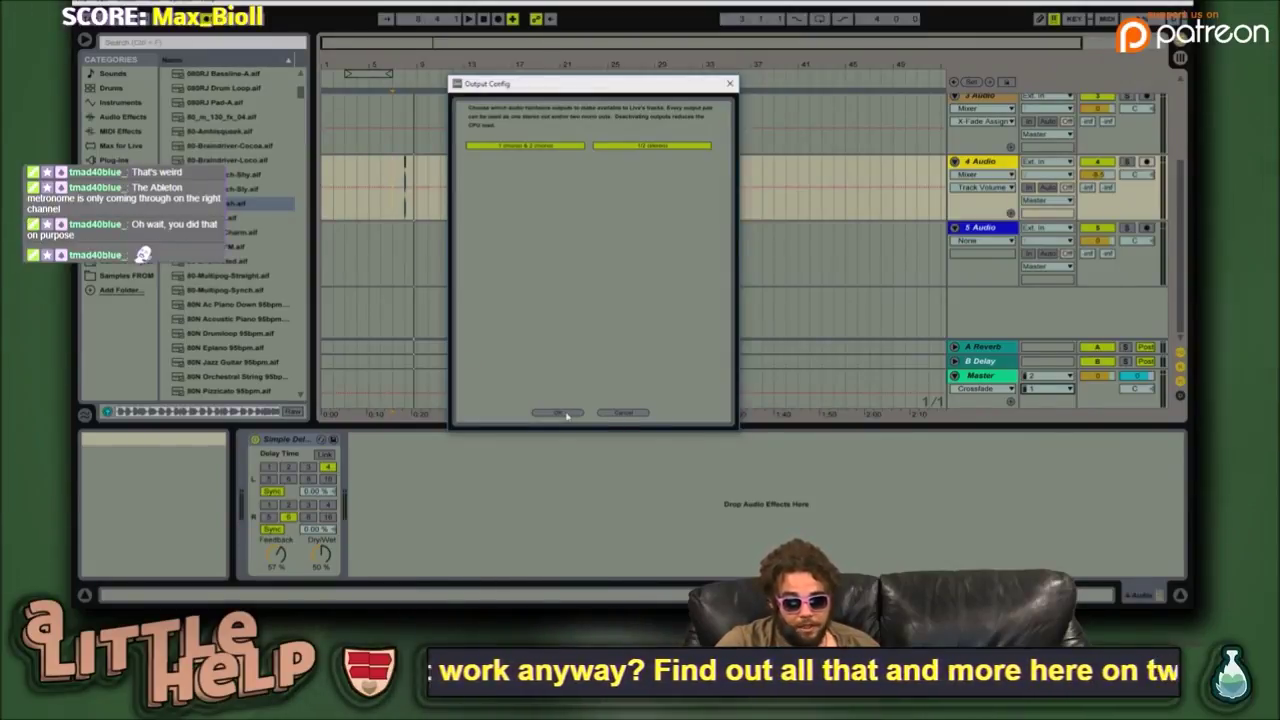
click(566, 413)
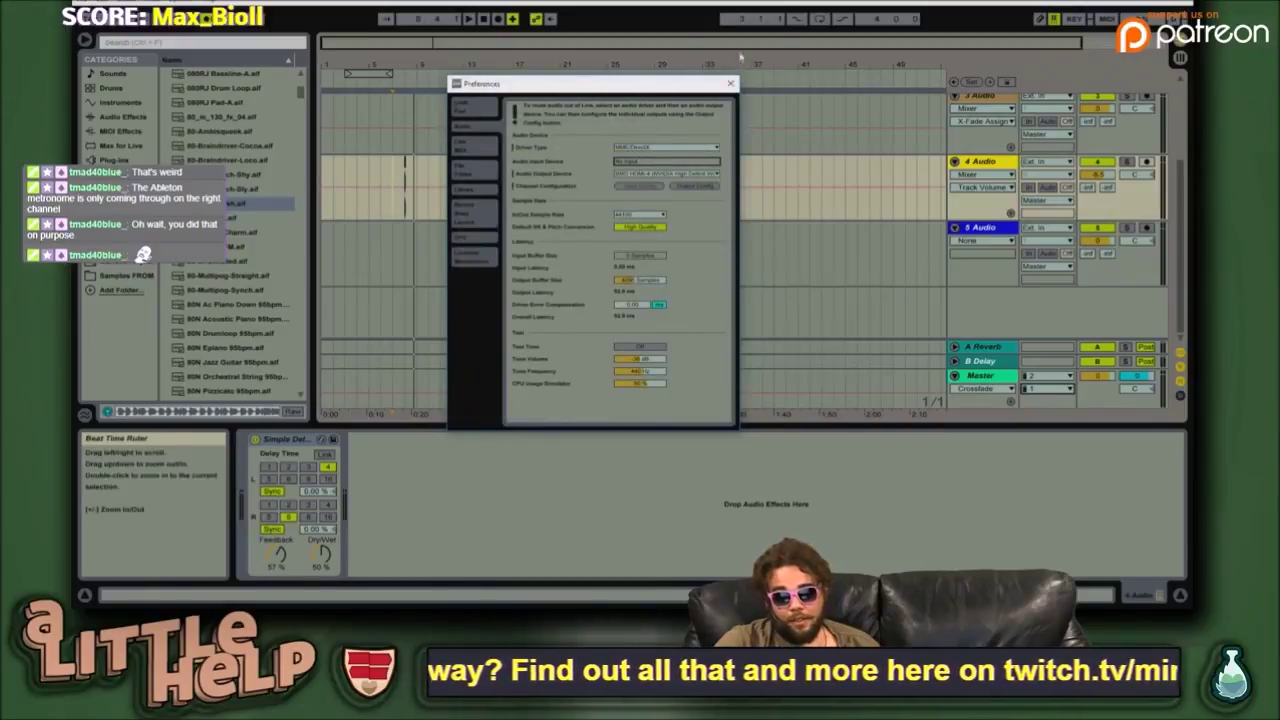
click(732, 84)
- Route both the Master output and the cue output to 1/2, and play the 4 Audio track from bar 9
click(1058, 377)
click(1050, 388)
click(1057, 390)
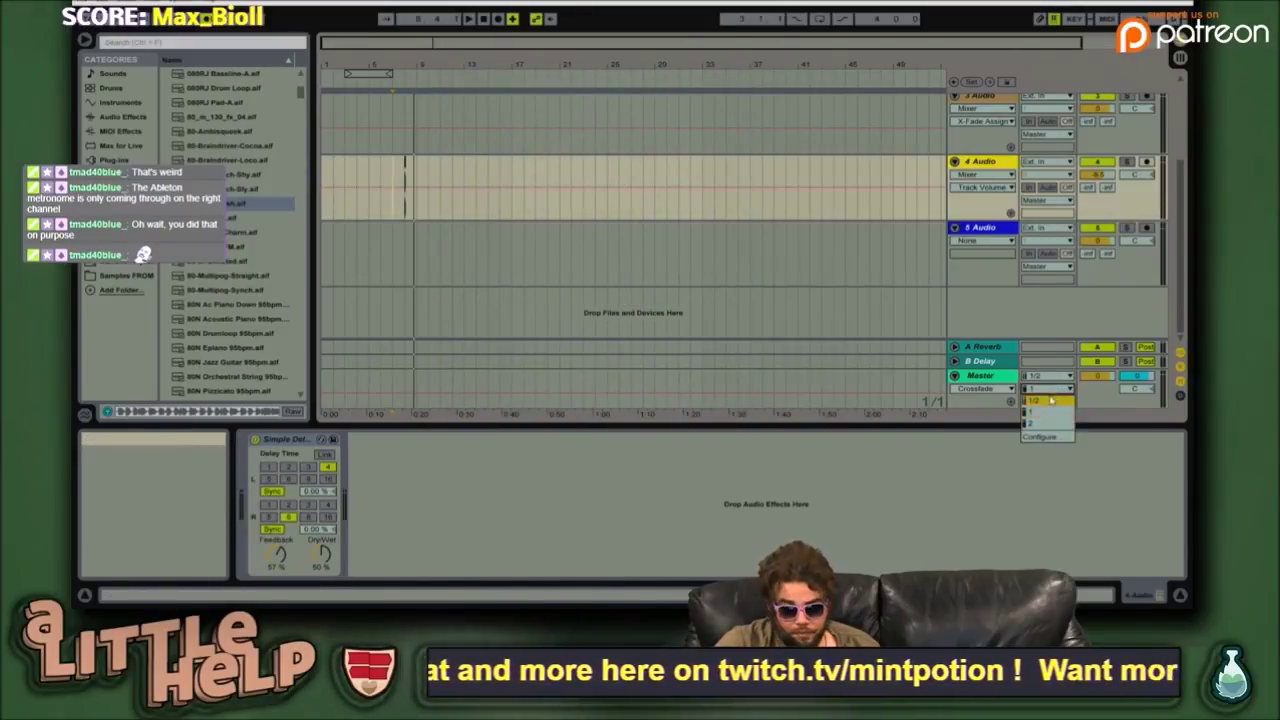
click(1047, 399)
click(1096, 394)
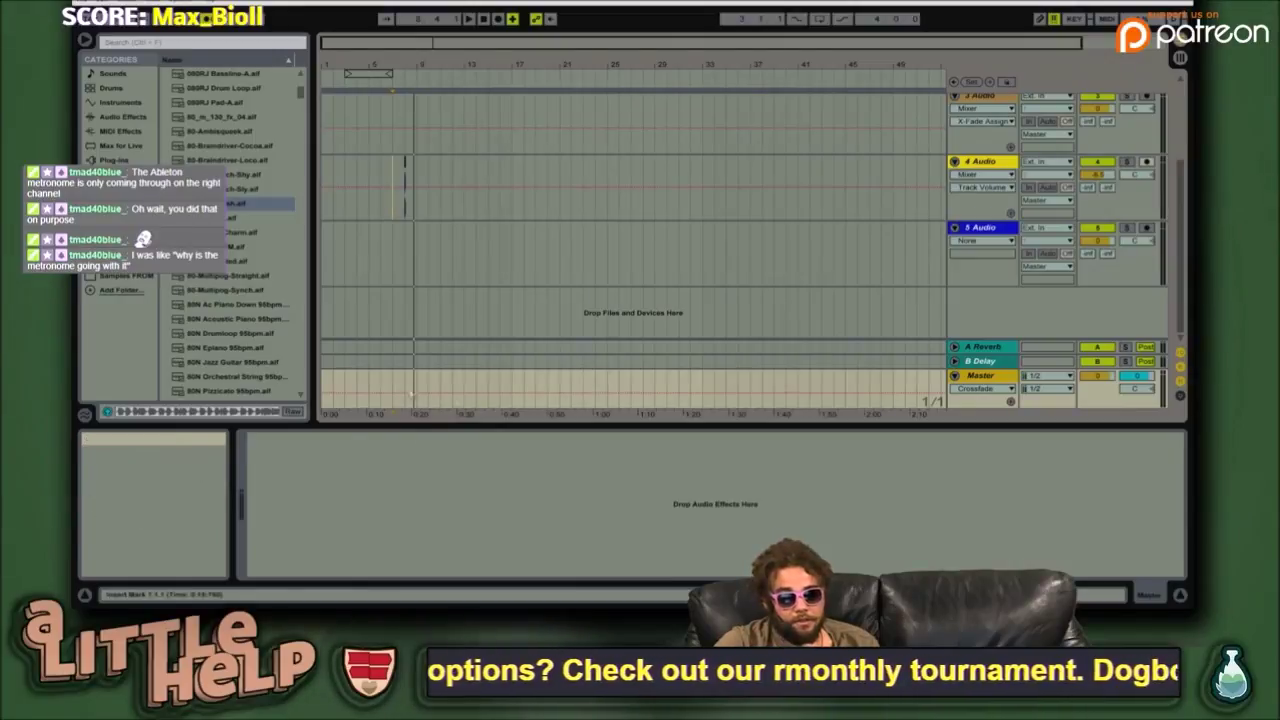
click(406, 172)
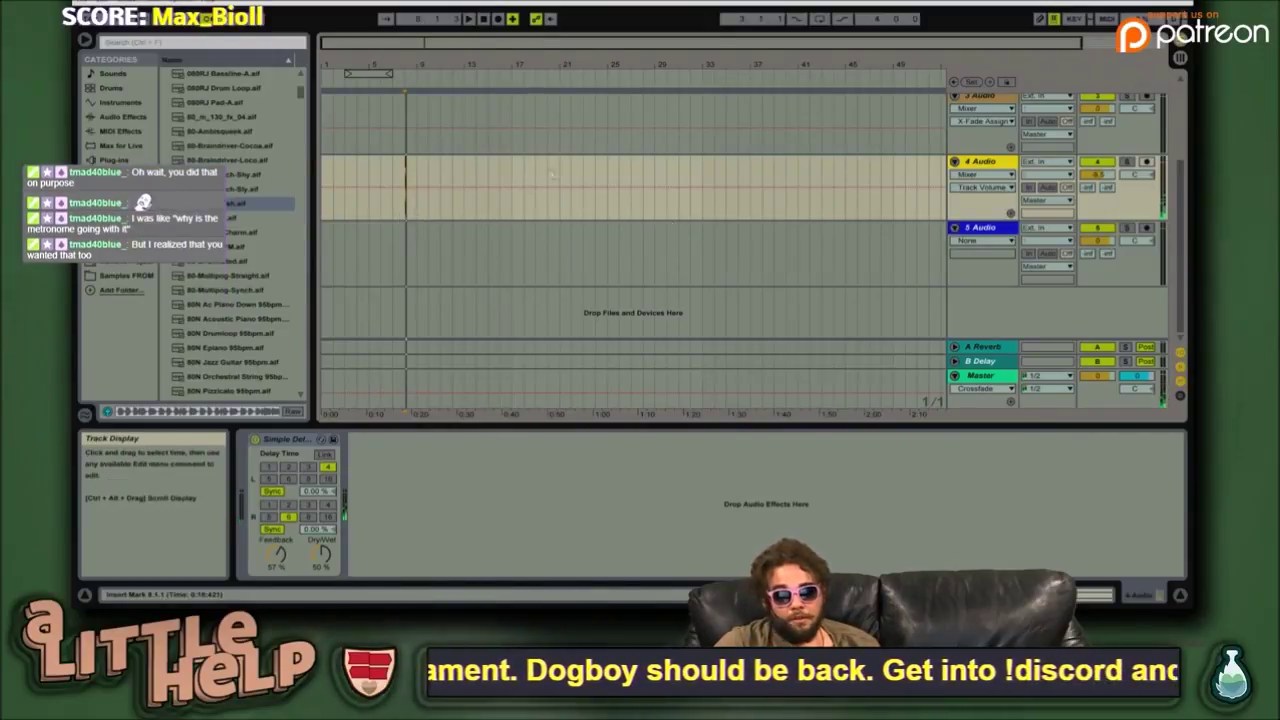
click(576, 186)
- Switch to Session View, and replace the mixer section with the sends and return tracks
key(Tab)
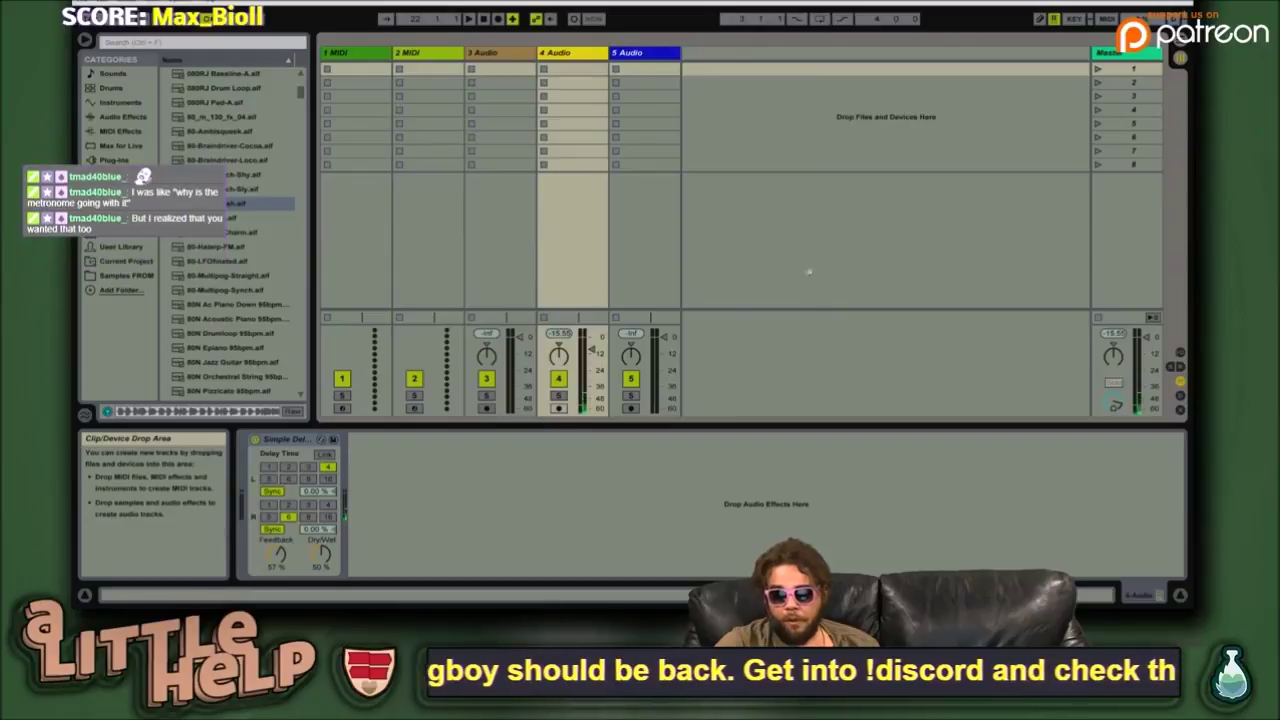
click(1179, 380)
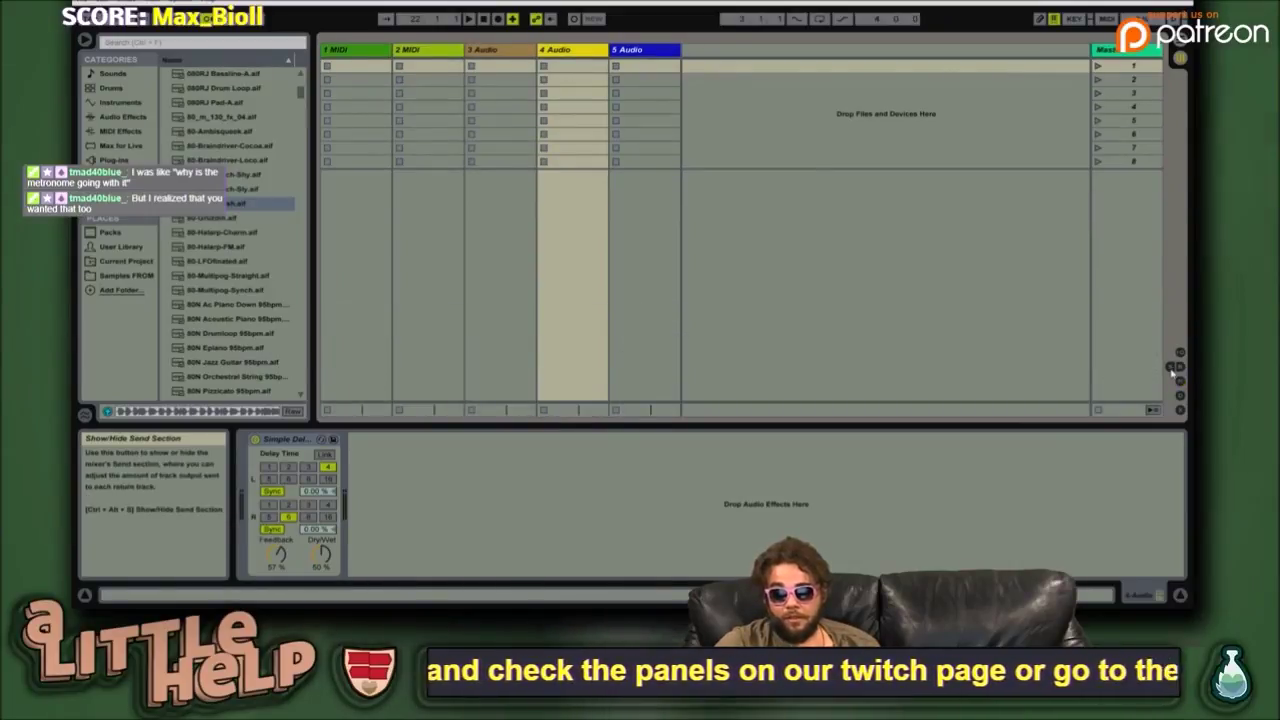
click(1172, 367)
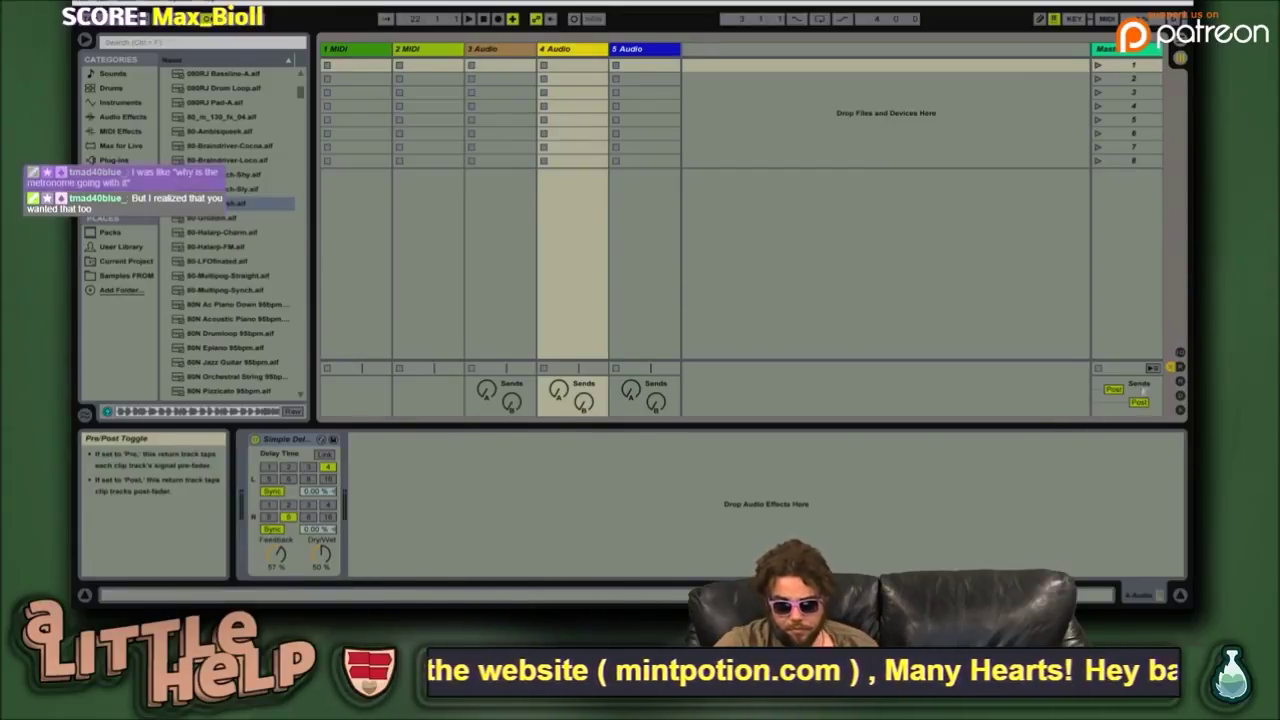
click(1179, 368)
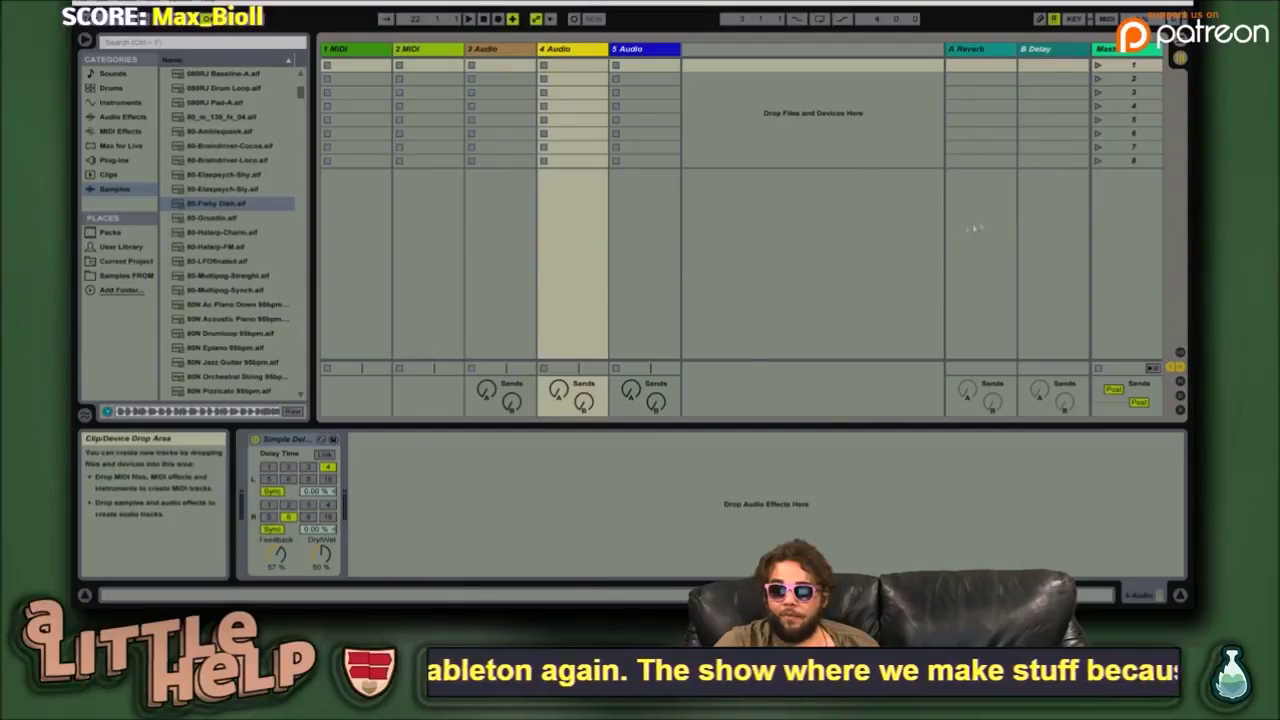
- Display the A Reverb return track's device, and browse the Audio Effects and MIDI Effects categories
click(971, 52)
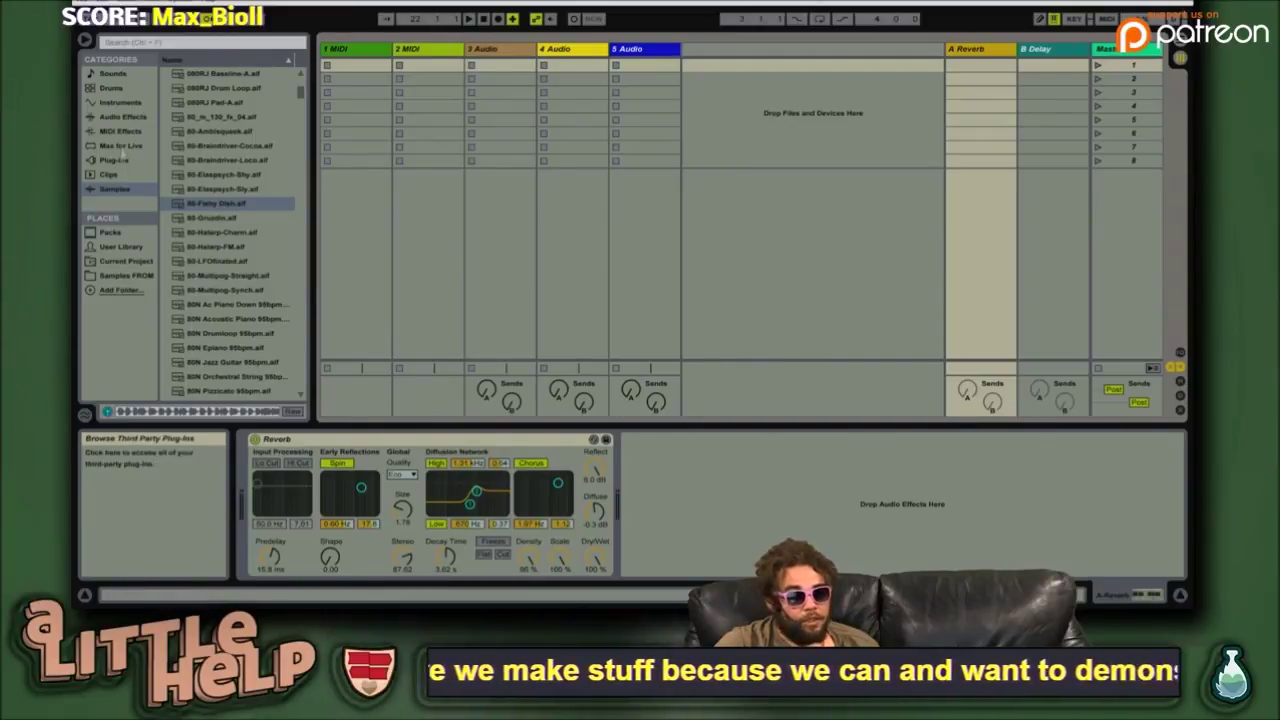
click(124, 117)
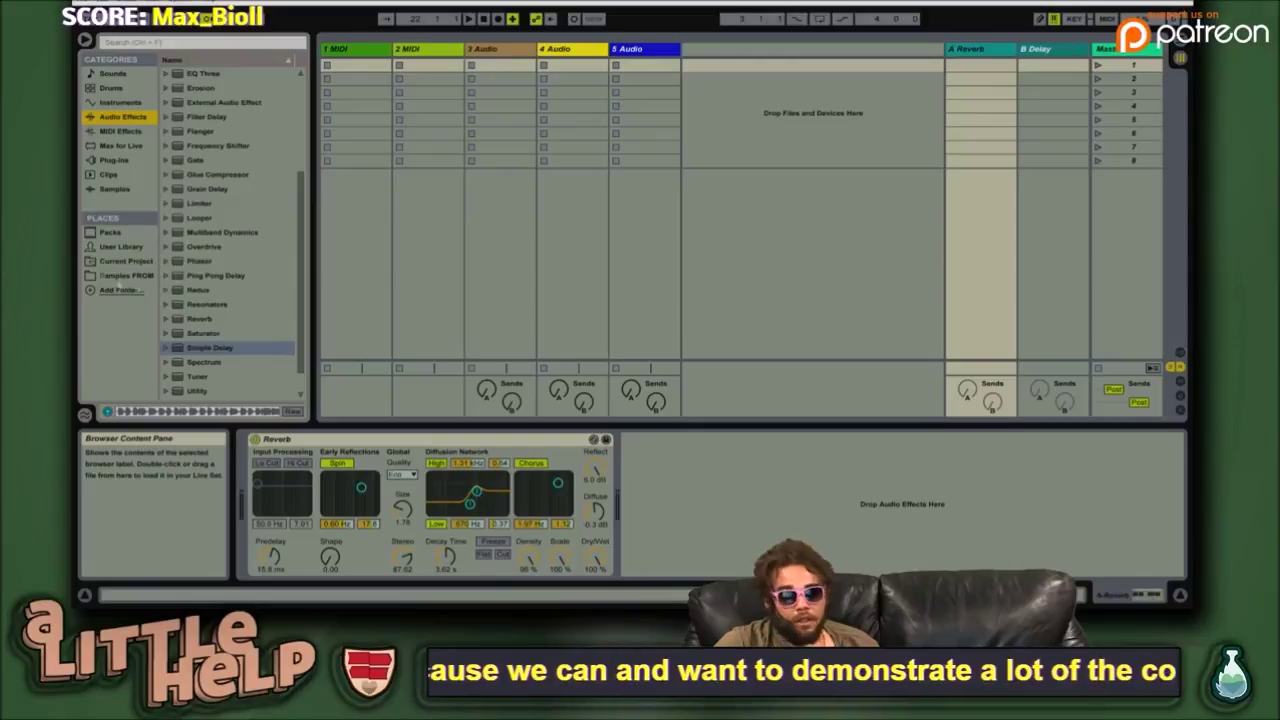
click(117, 131)
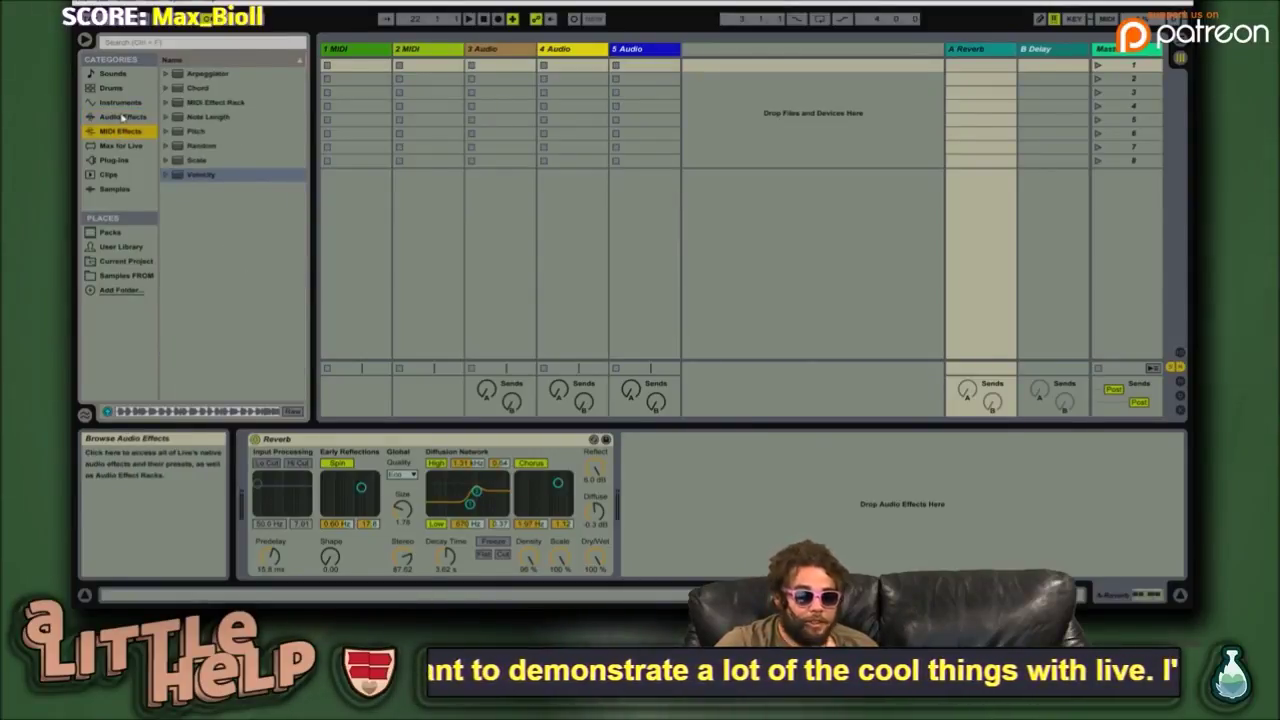
click(121, 117)
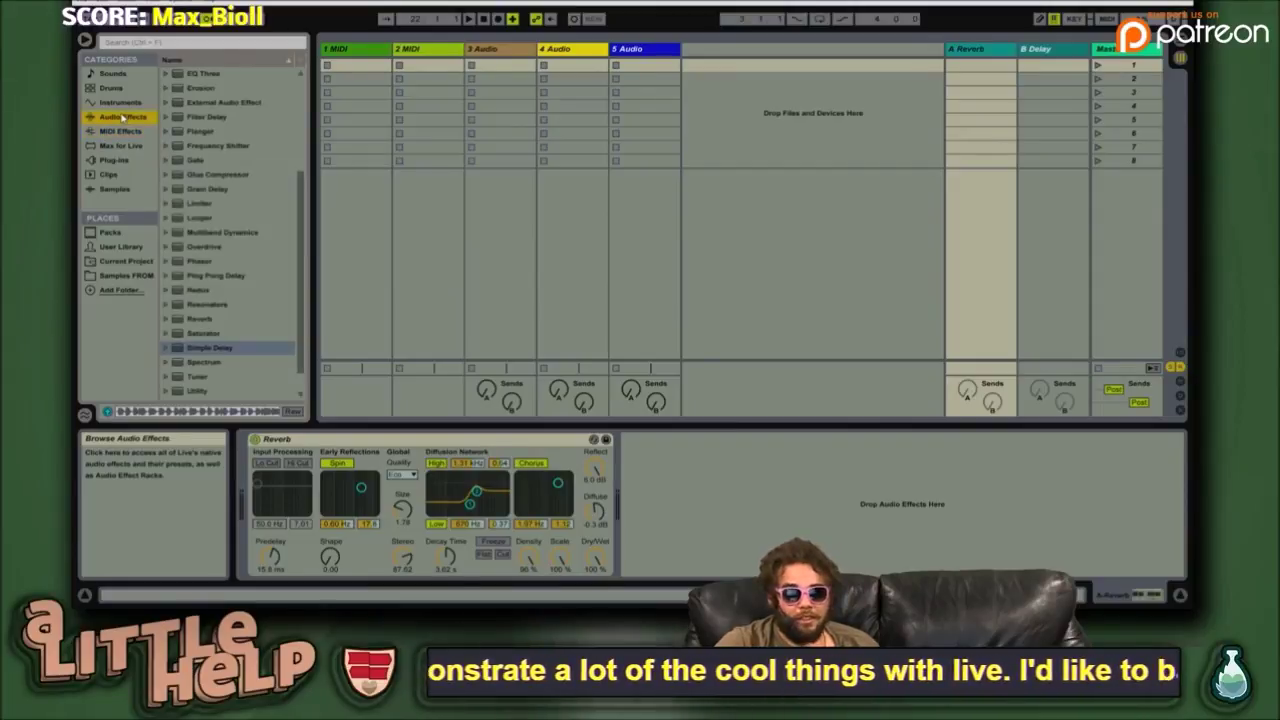
scroll(216, 302, down, 1)
scroll(218, 310, up, 5)
scroll(221, 314, down, 5)
click(222, 319)
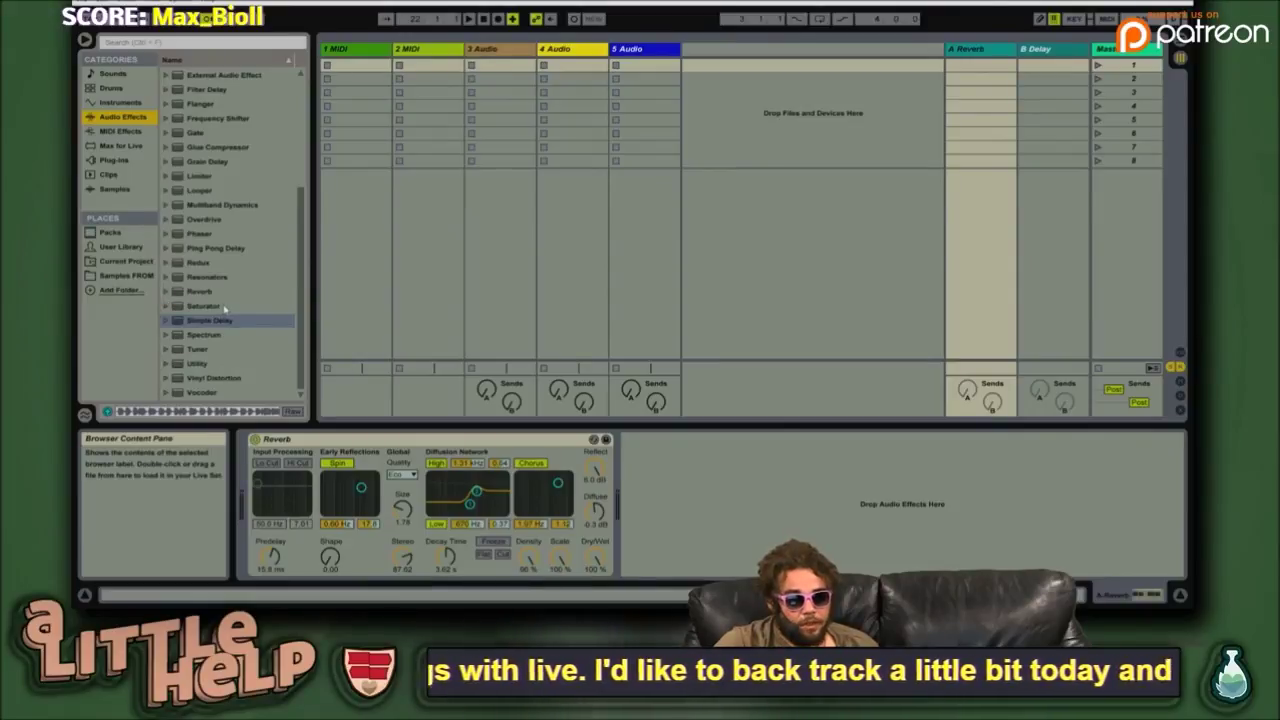
- Preview the 3 OP Boom groove clips and 06_Toothbrush.alc from the Clips category, and sort the clips by name in descending order
click(118, 175)
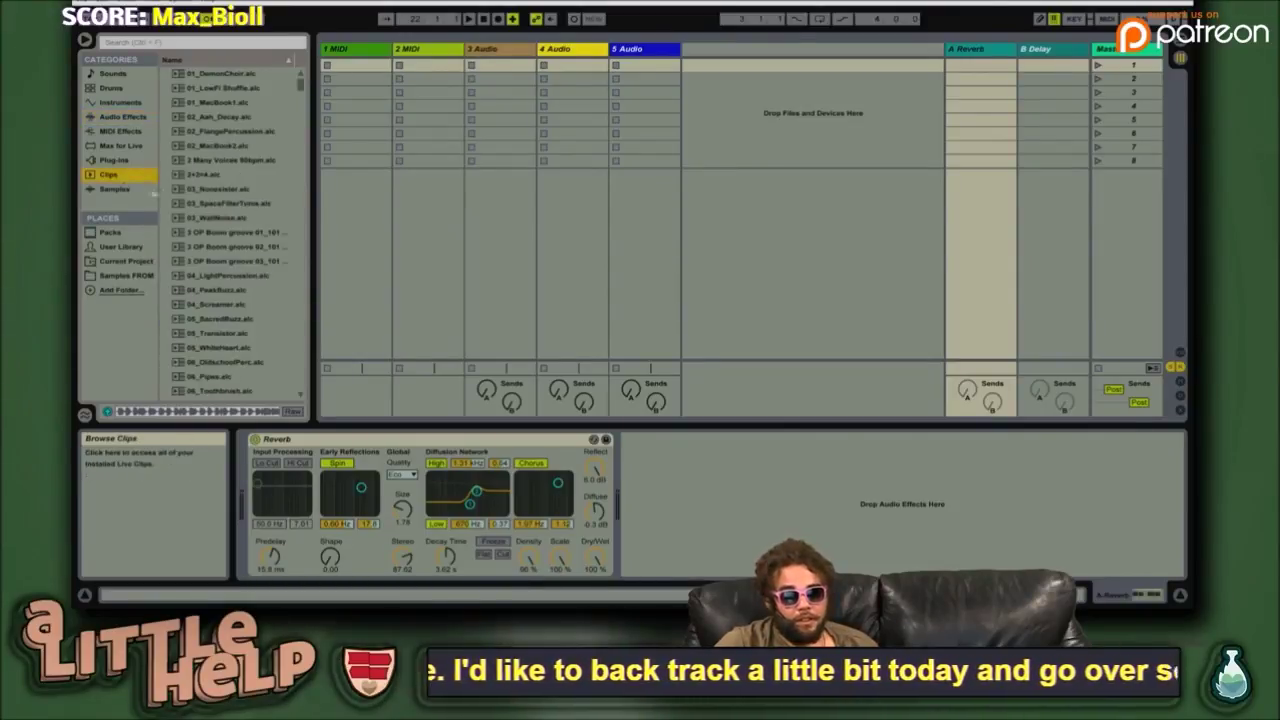
click(242, 218)
click(242, 246)
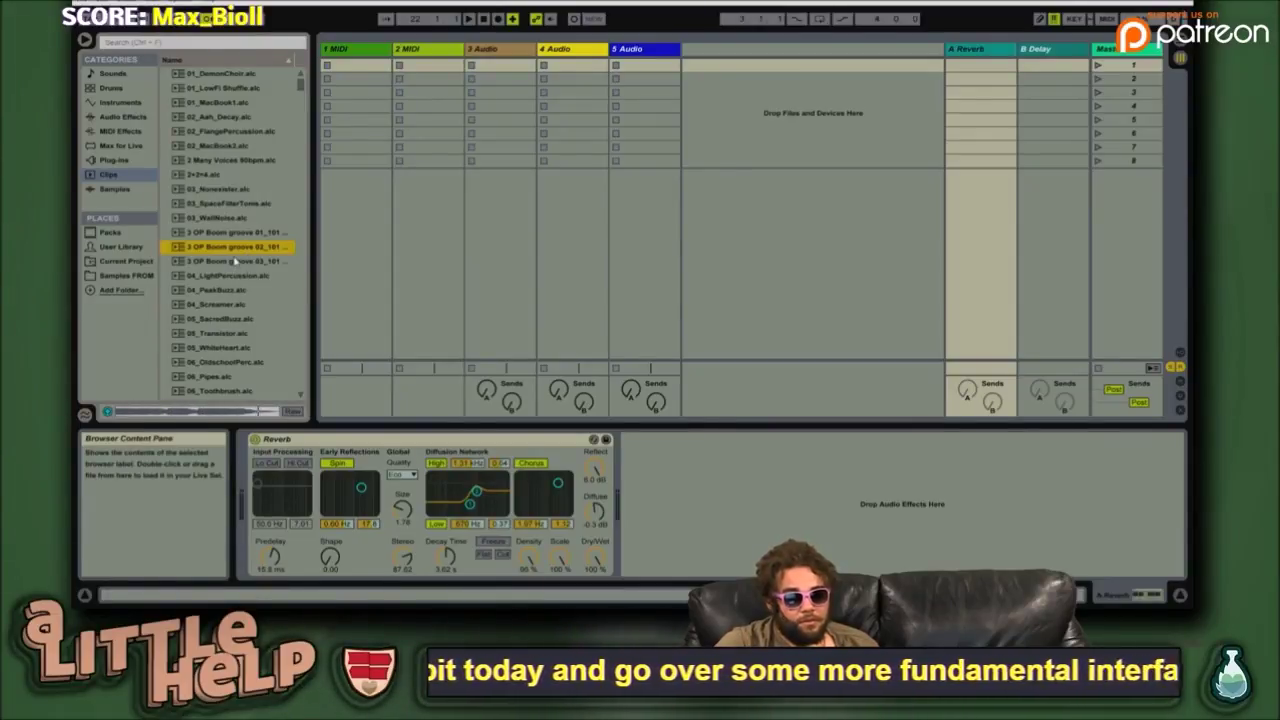
click(235, 261)
click(244, 233)
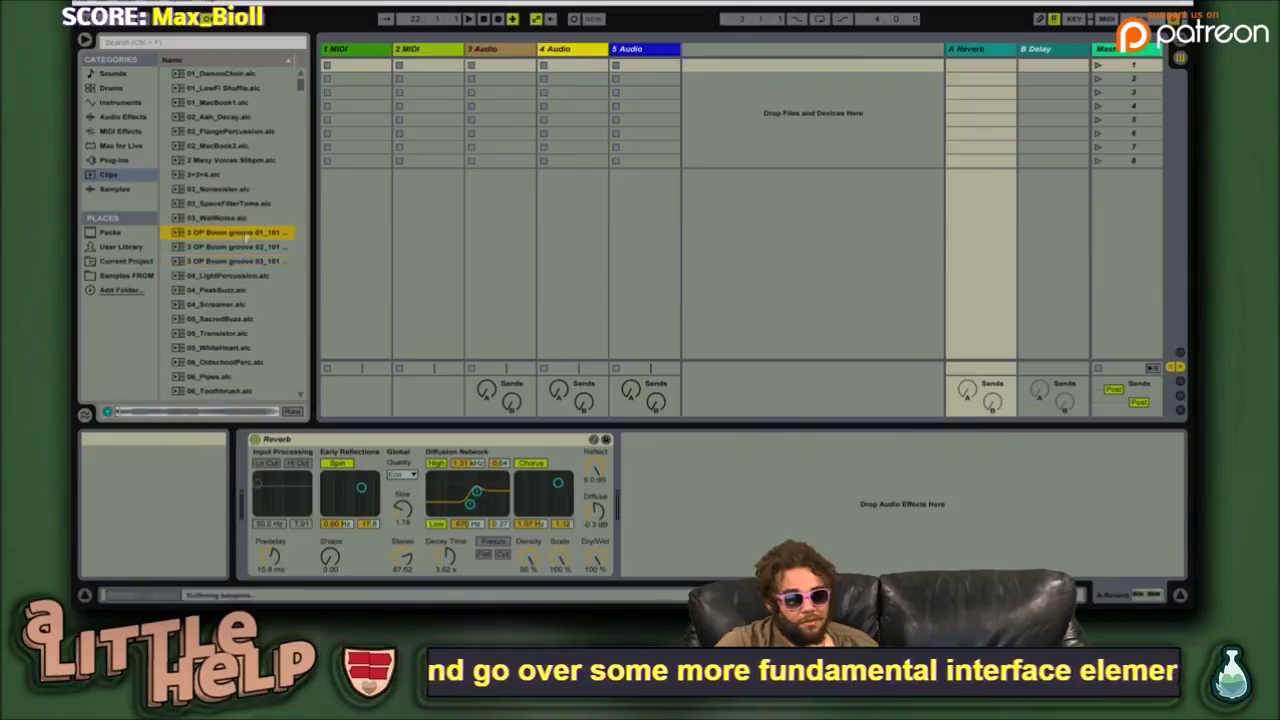
scroll(244, 280, down, 2)
click(244, 334)
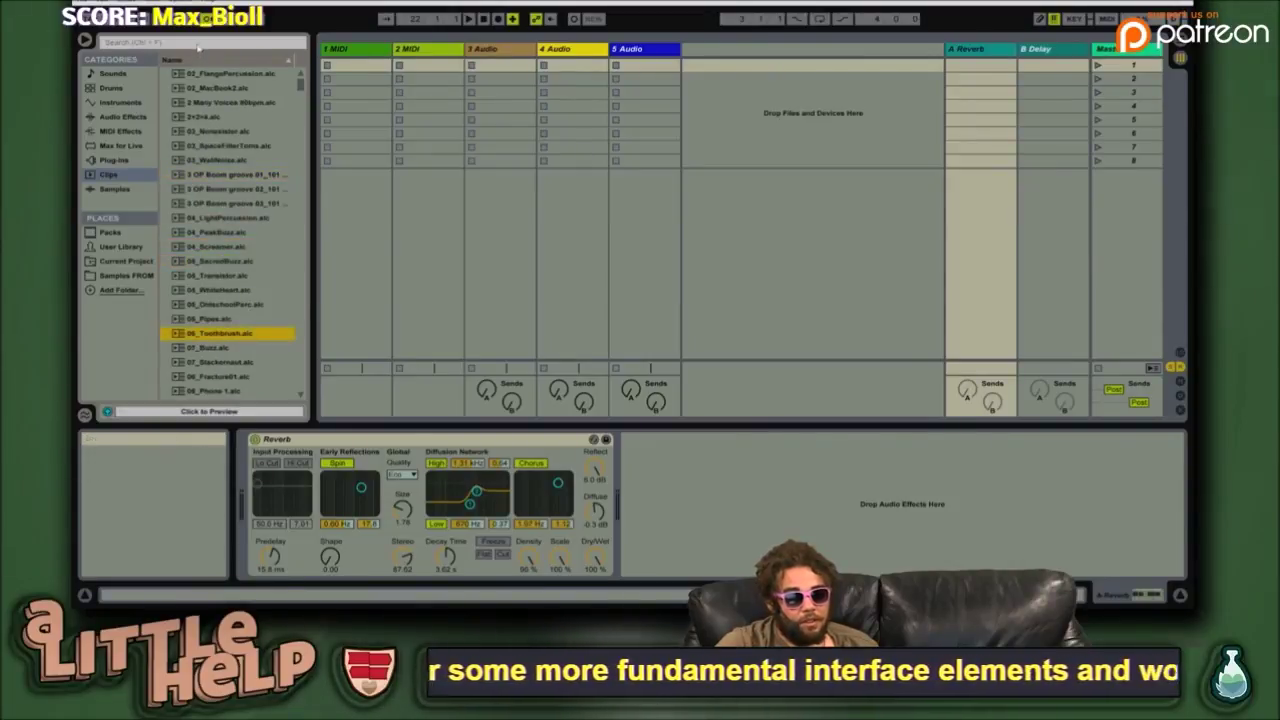
click(198, 45)
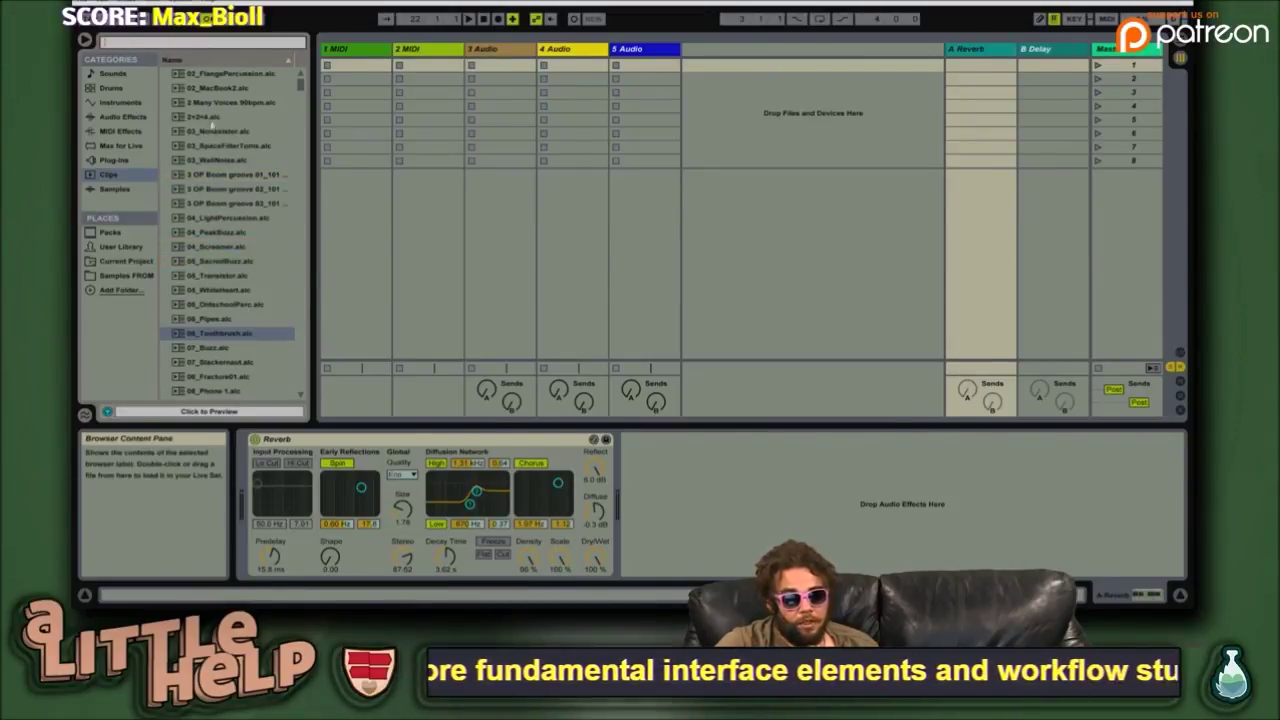
click(203, 60)
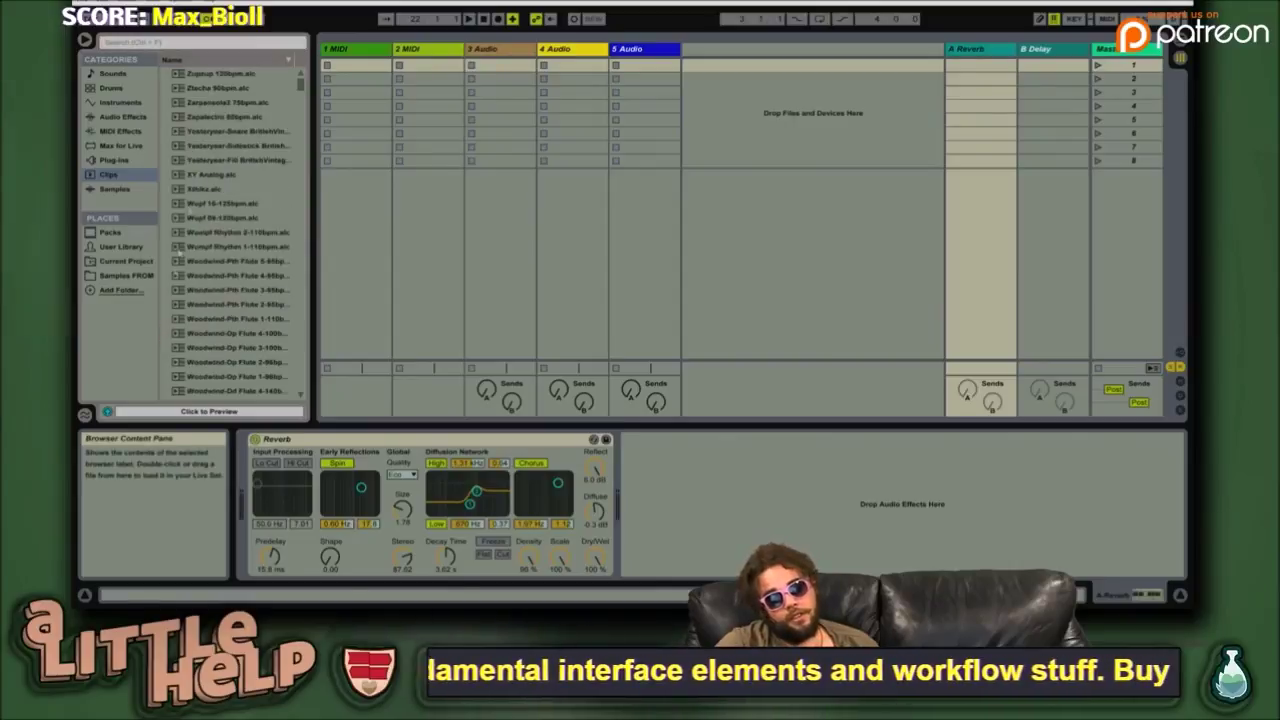
- Search the whole browser library for "loop" and look through the matching items
click(127, 352)
key(ctrl+f)
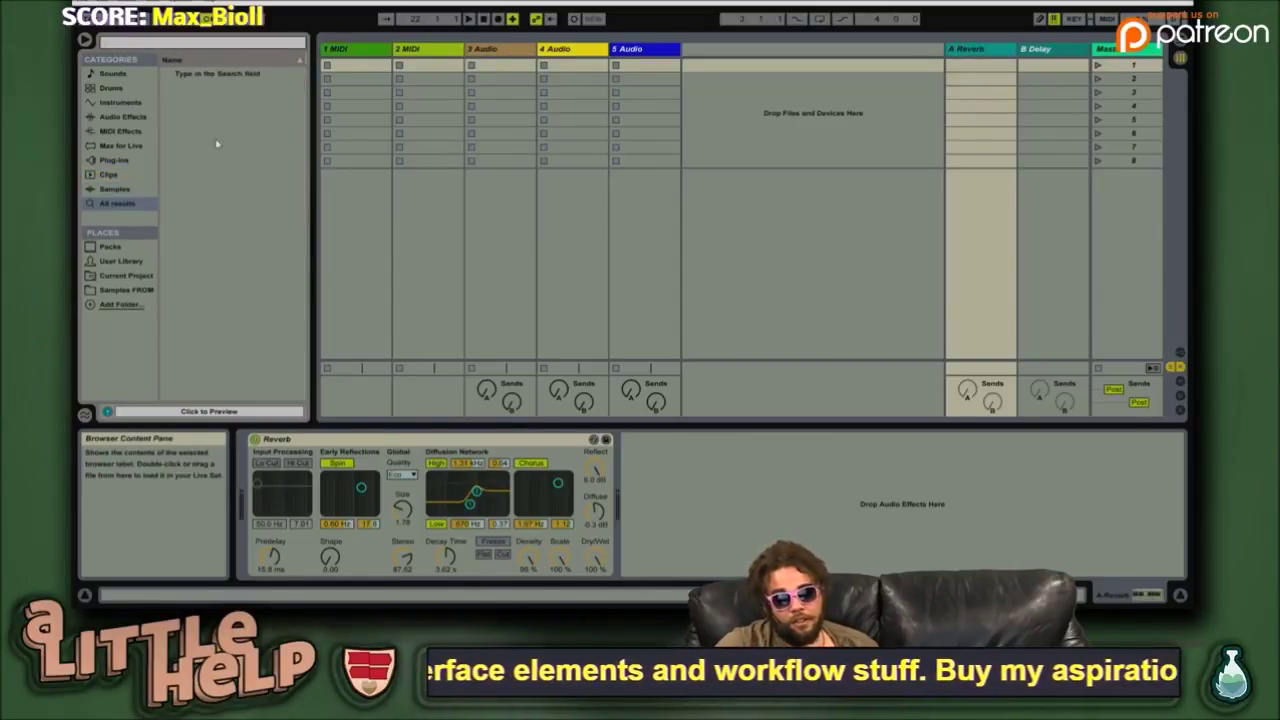
text(loop)
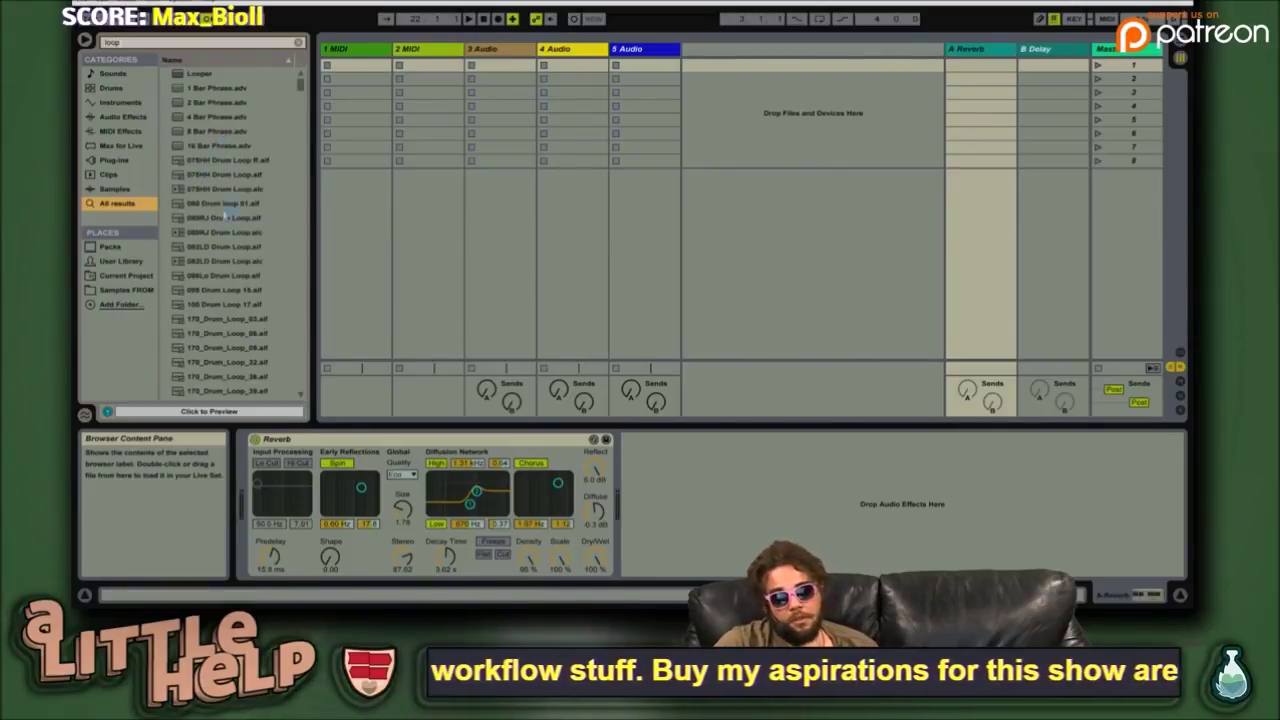
scroll(228, 262, down, 2)
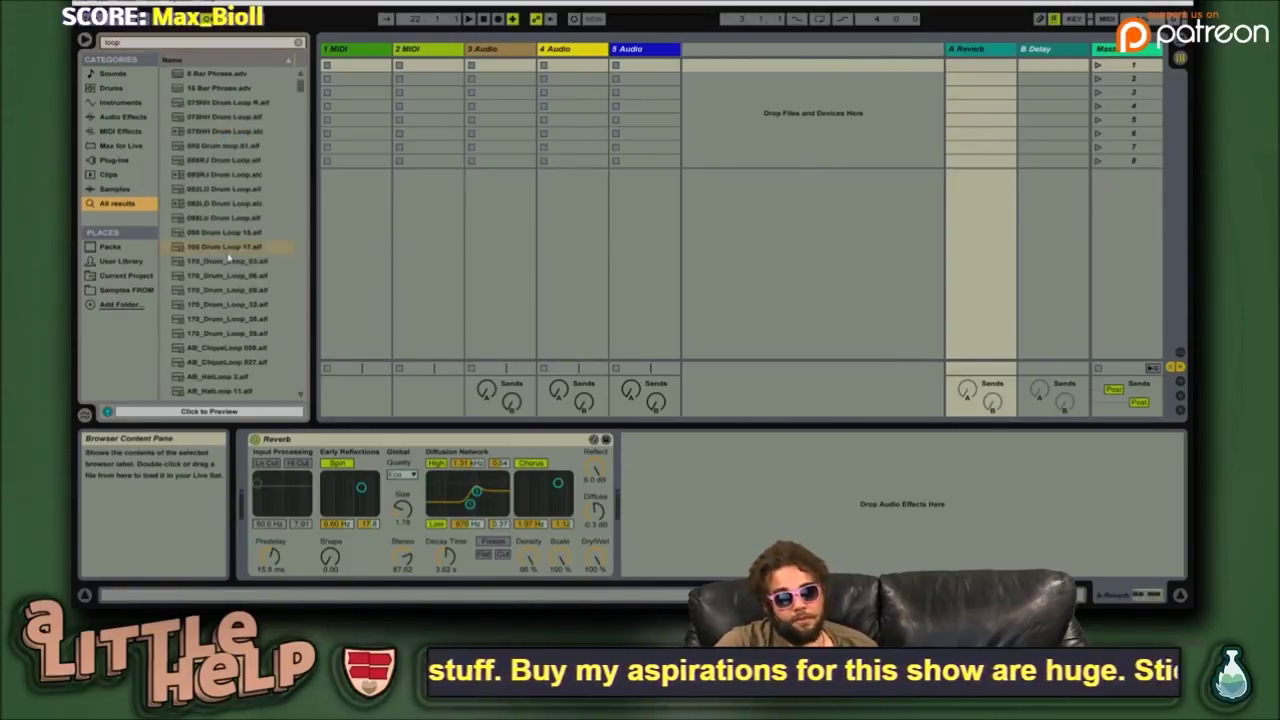
- Preview 100 Drum Loop 17.aif and place it in the first clip slot of the 2 MIDI track
click(228, 251)
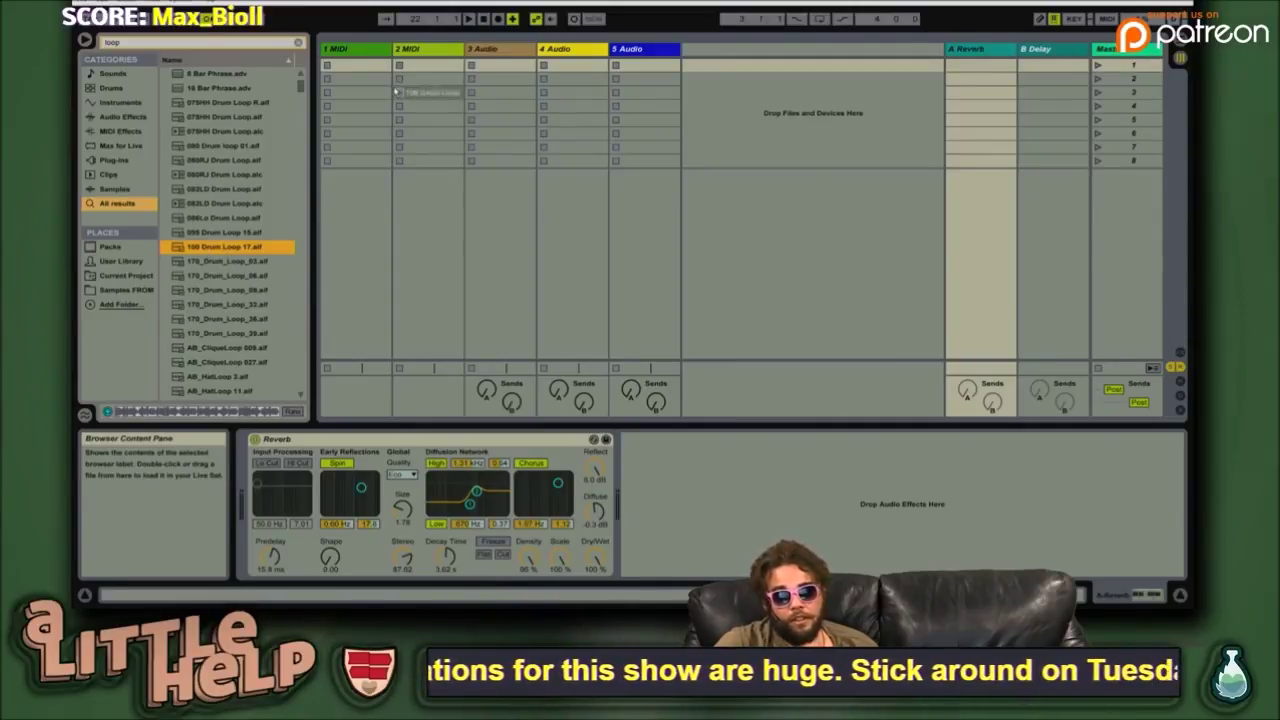
drag(396, 90, 433, 75)
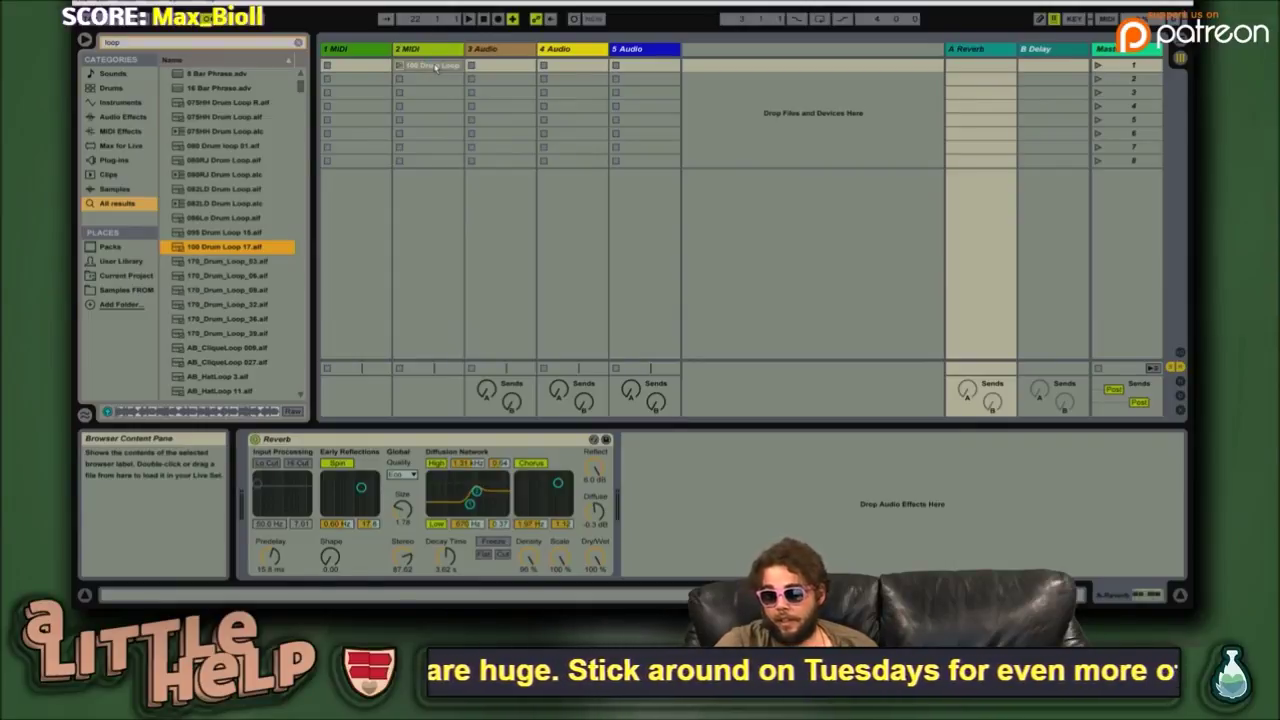
drag(435, 66, 435, 66)
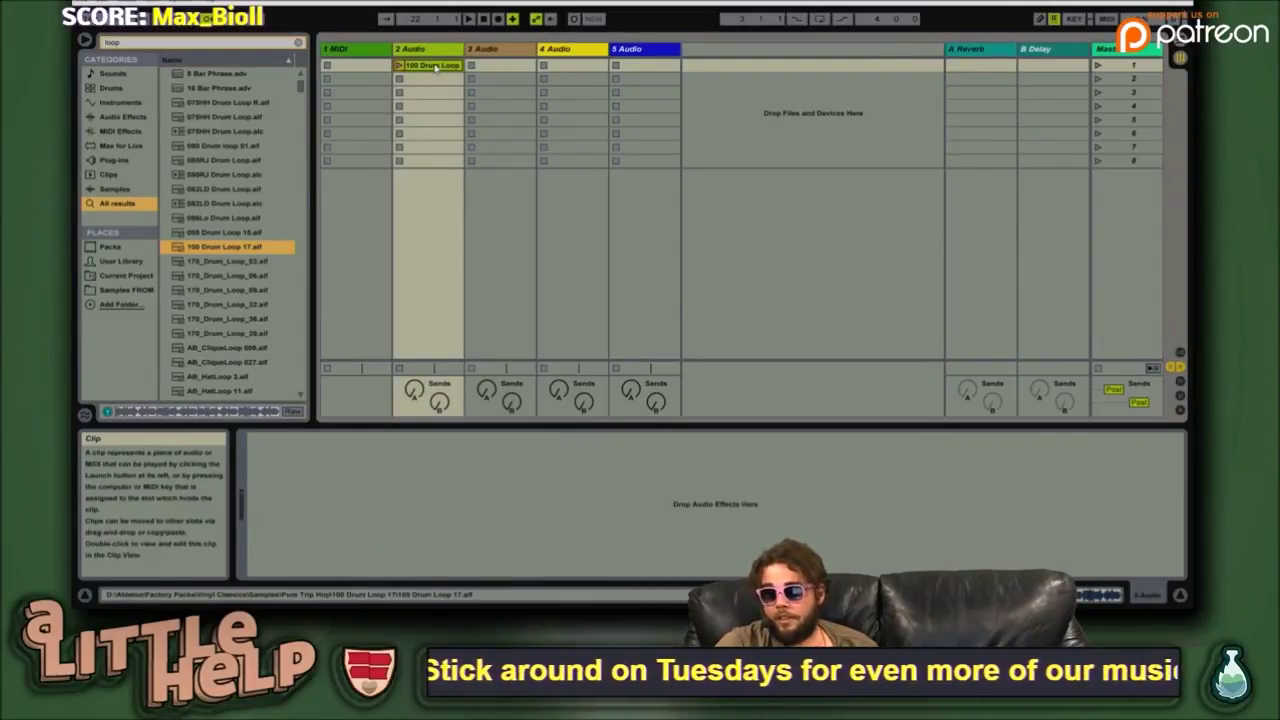
- Review the slicing, MIDI conversion and file location commands available for 100 Drum Loop 17.aif in the browser
click(230, 248)
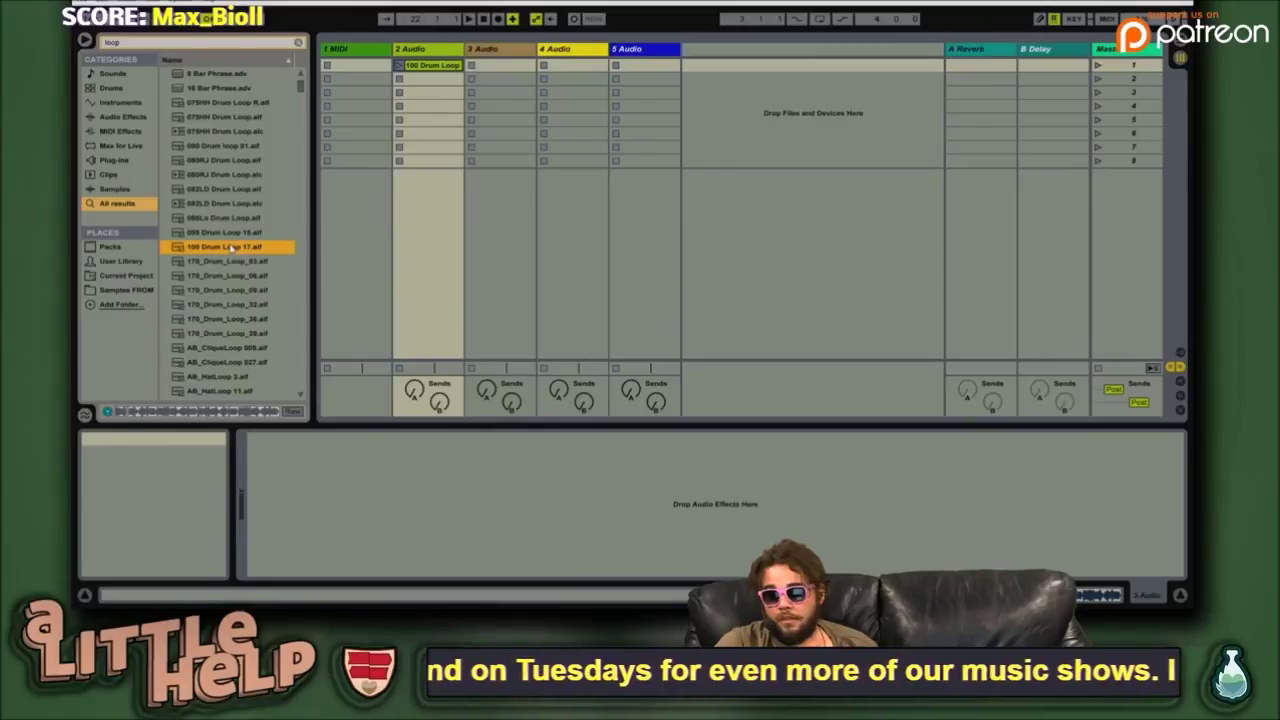
click(416, 134)
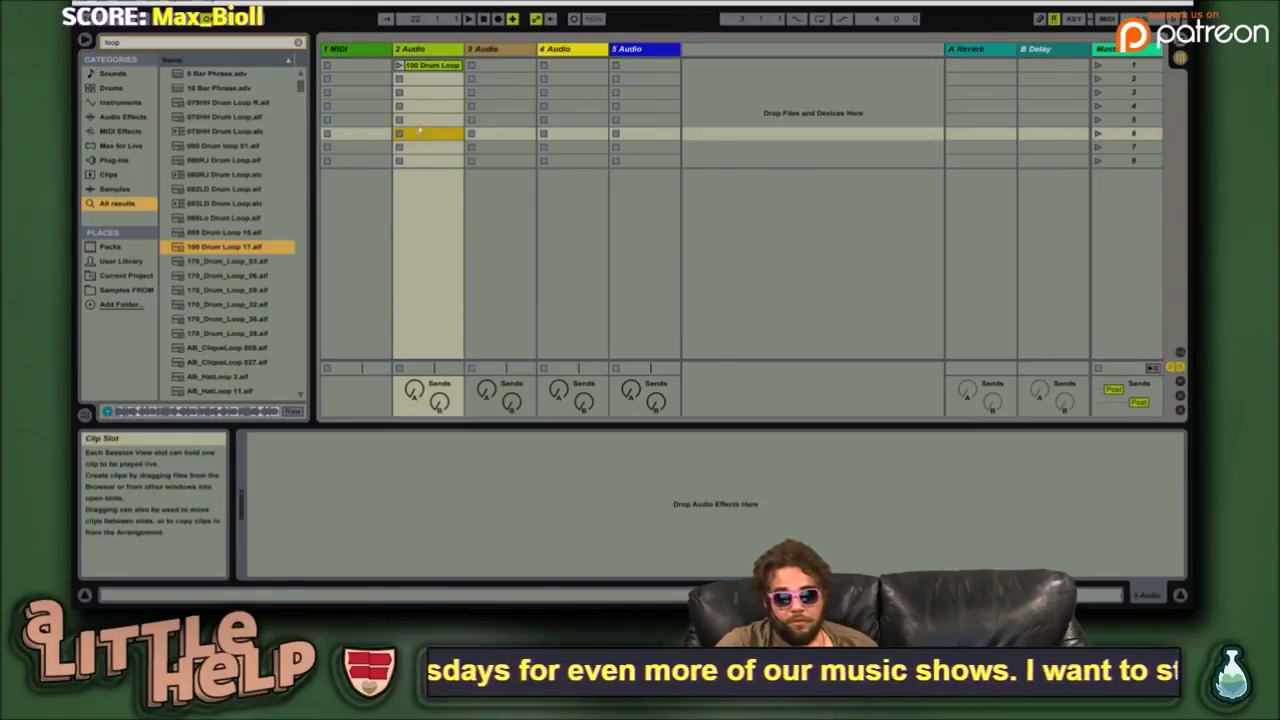
right_click(205, 250)
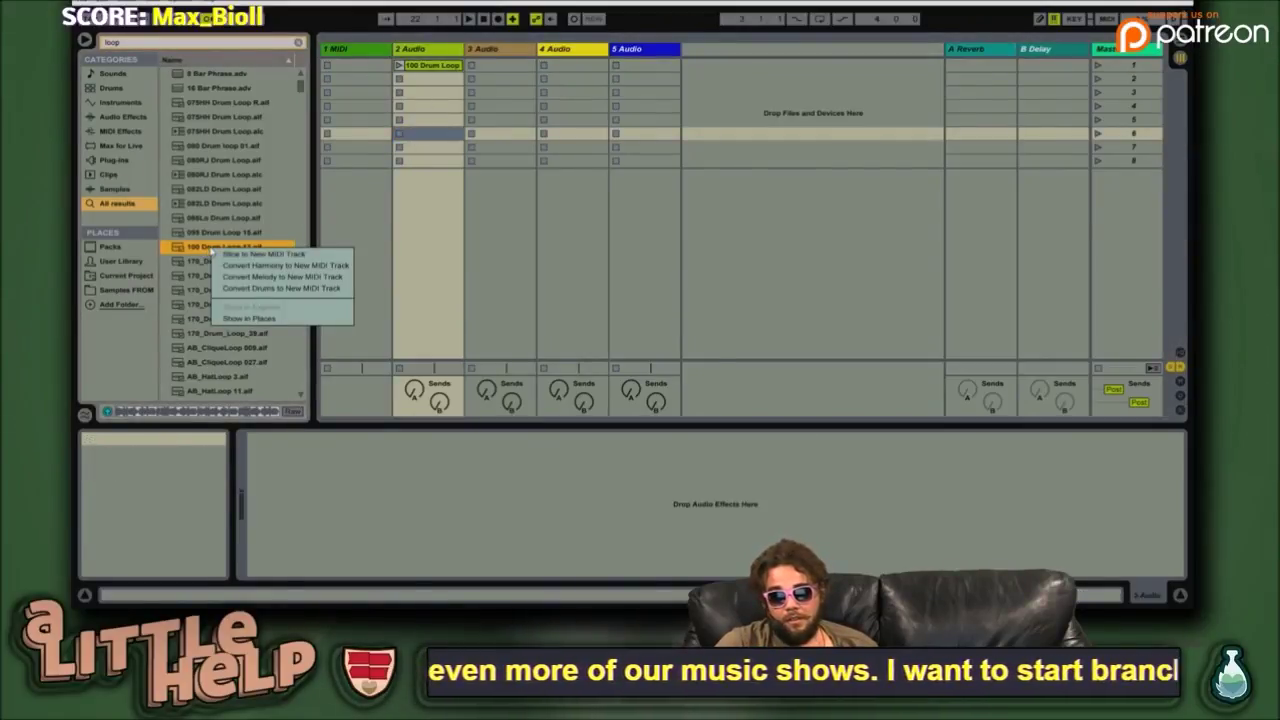
right_click(203, 243)
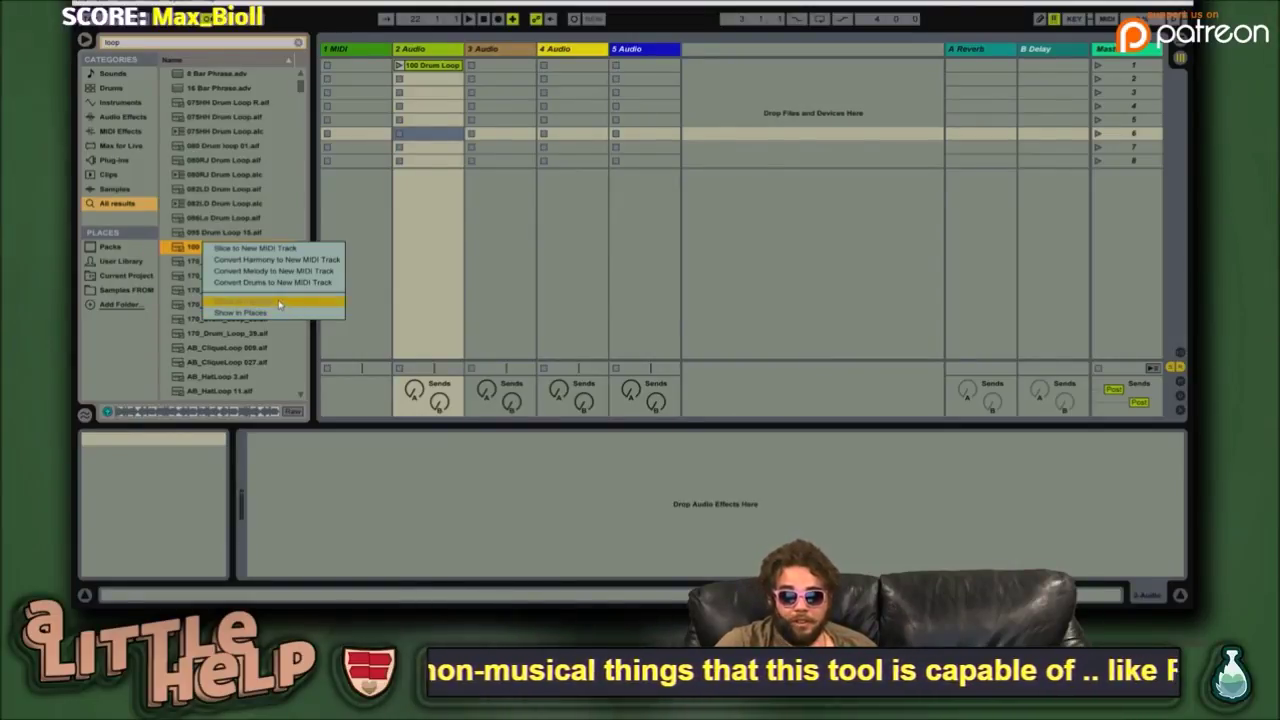
click(112, 266)
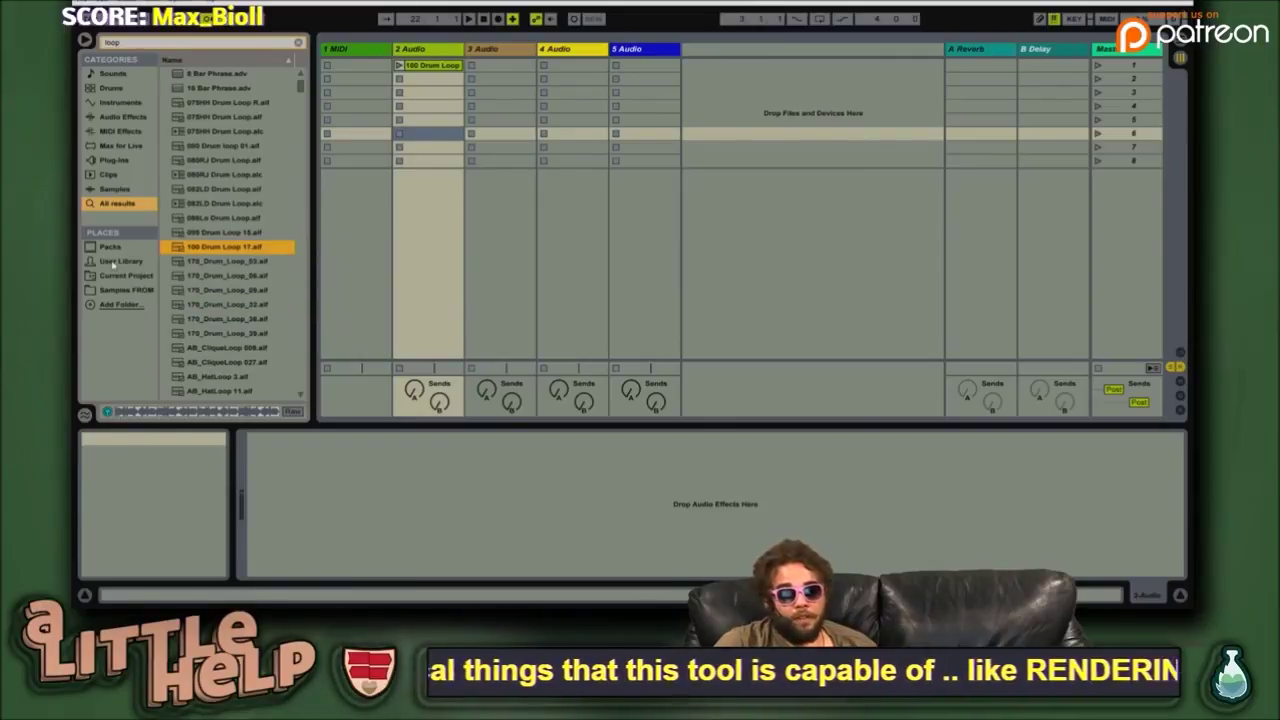
- Show the User Library's Presets folder in Explorer, and close the Explorer window after viewing it
click(133, 266)
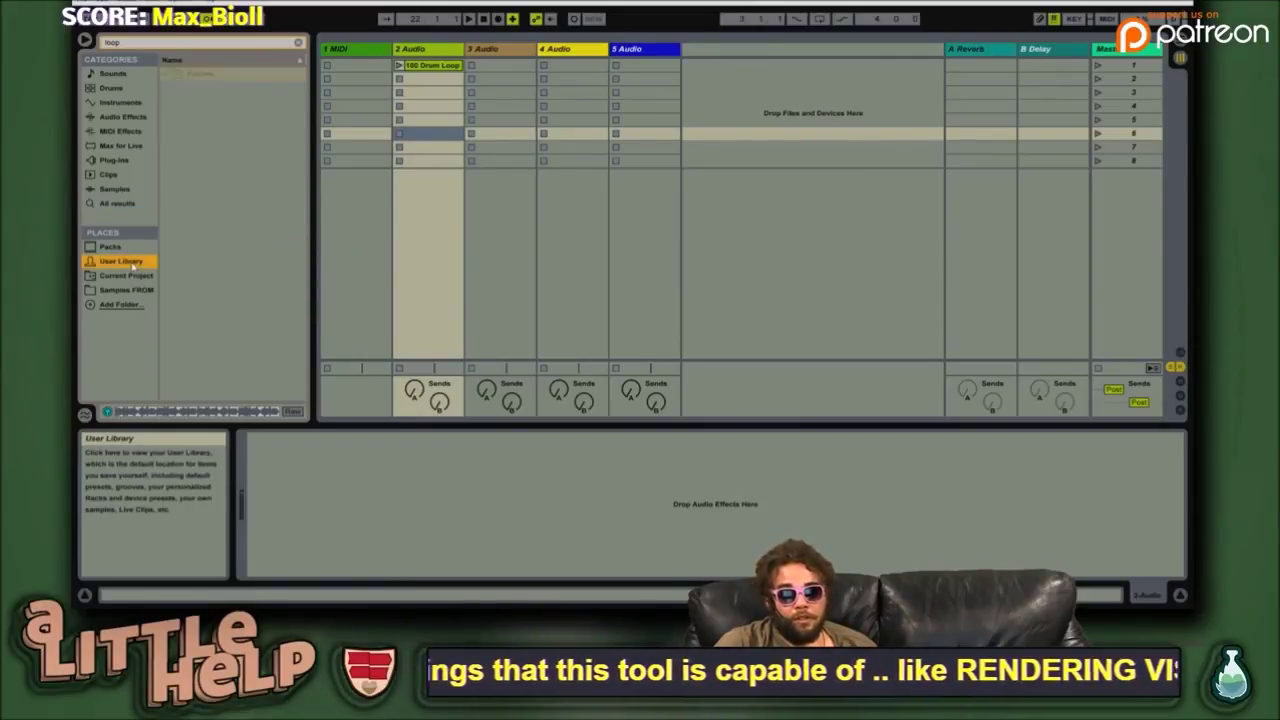
right_click(174, 74)
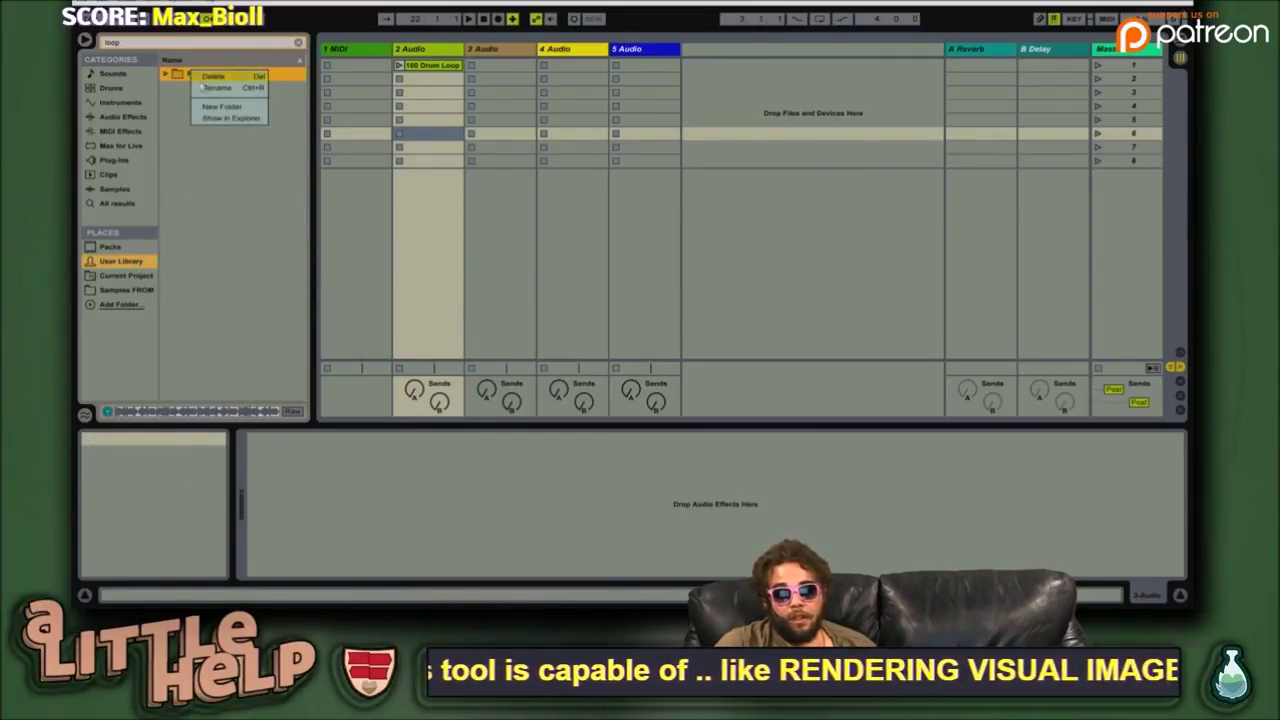
click(227, 118)
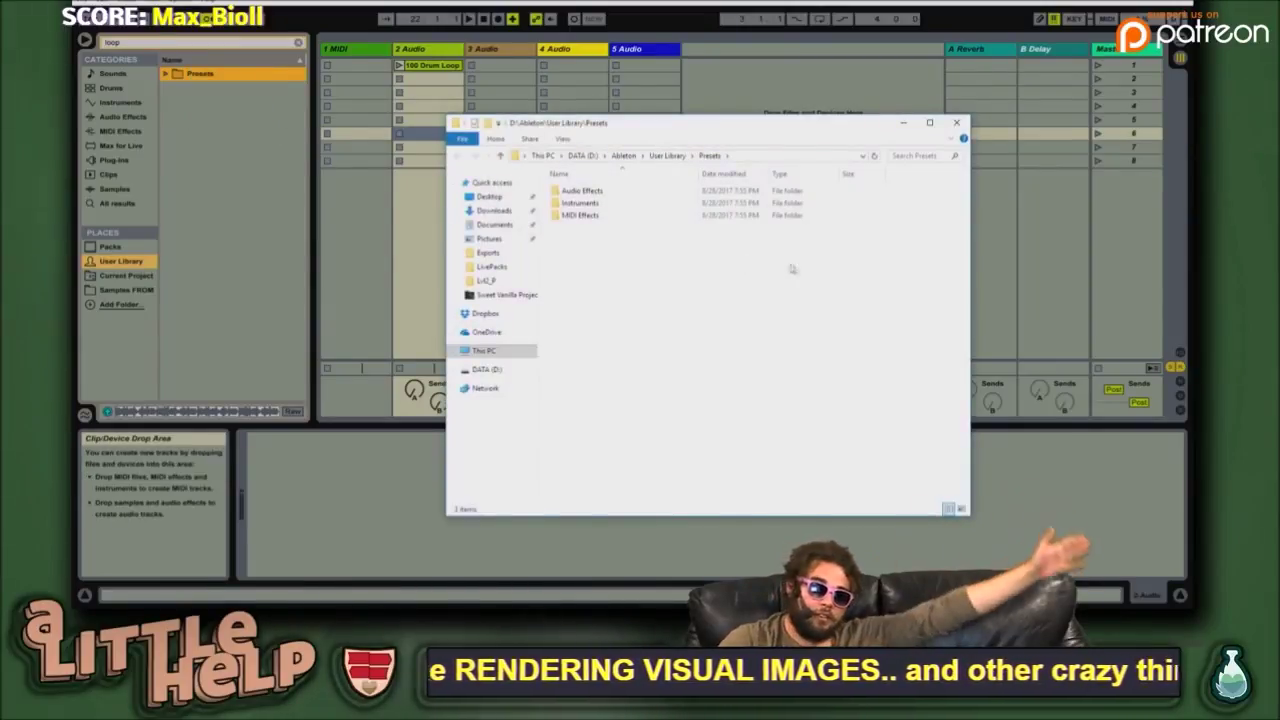
click(956, 123)
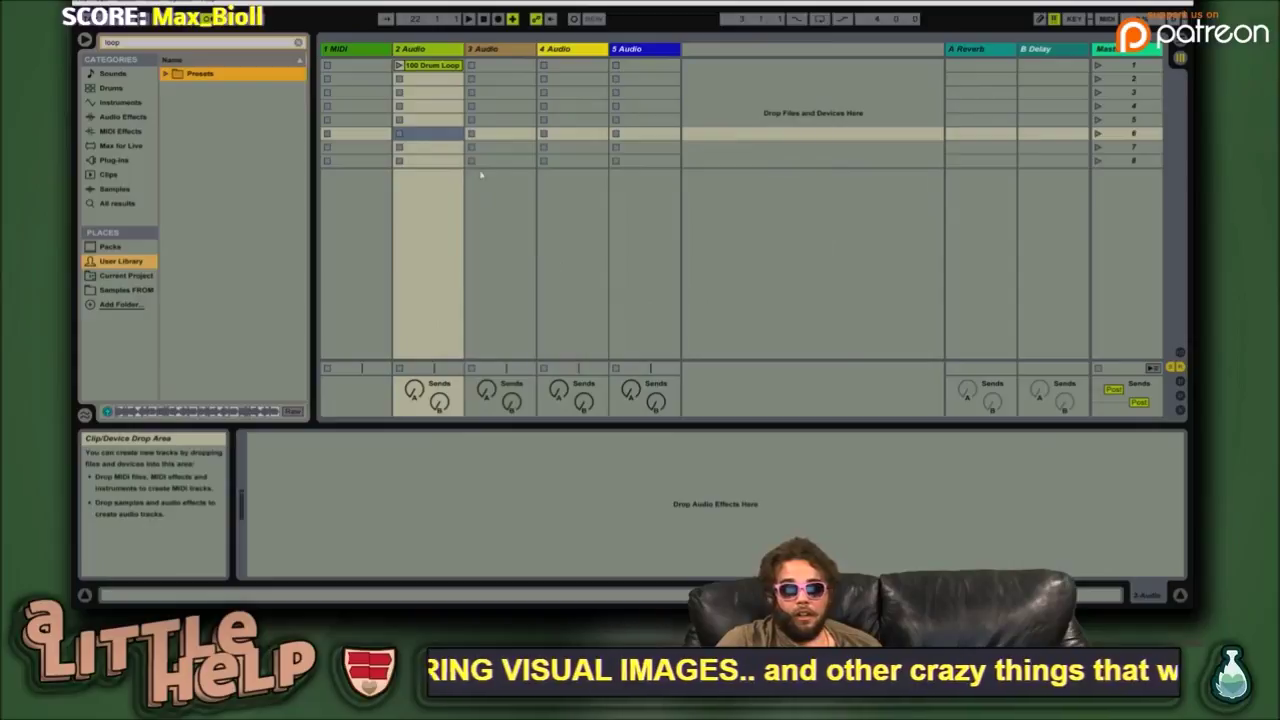
- Select the 100 Drum Loop clip and launch scene 1 to play it
click(438, 66)
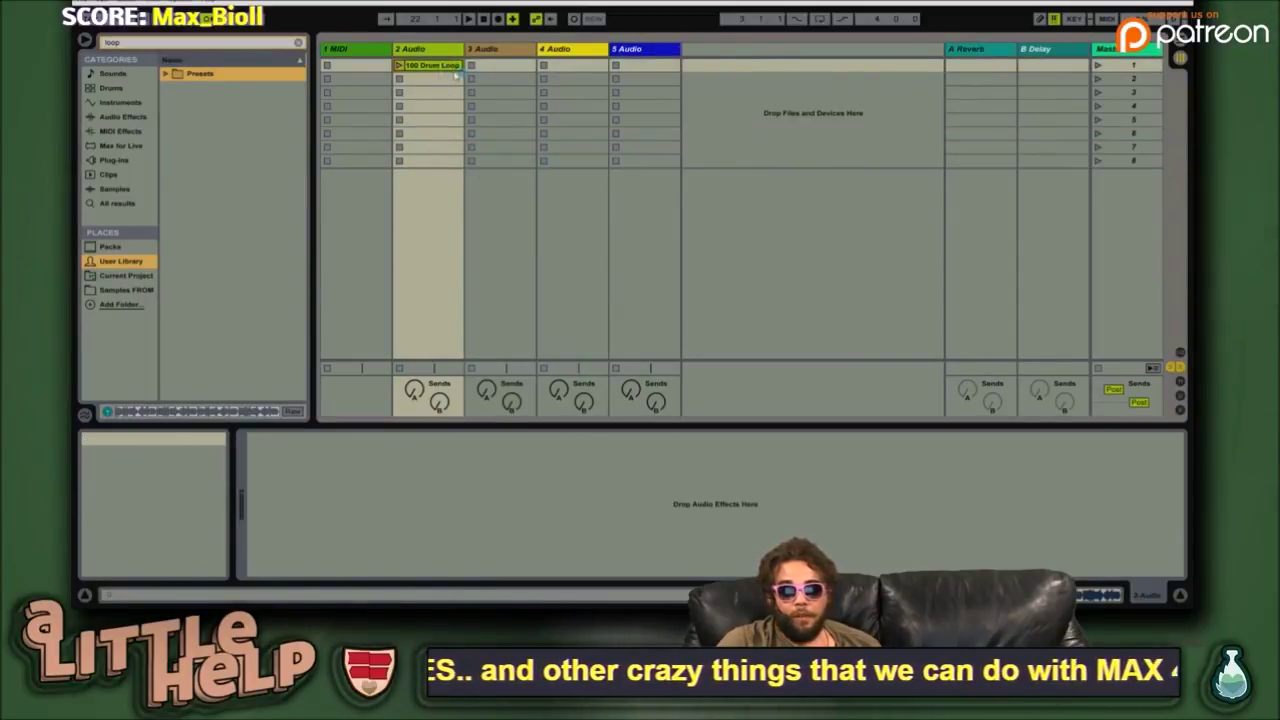
click(1097, 66)
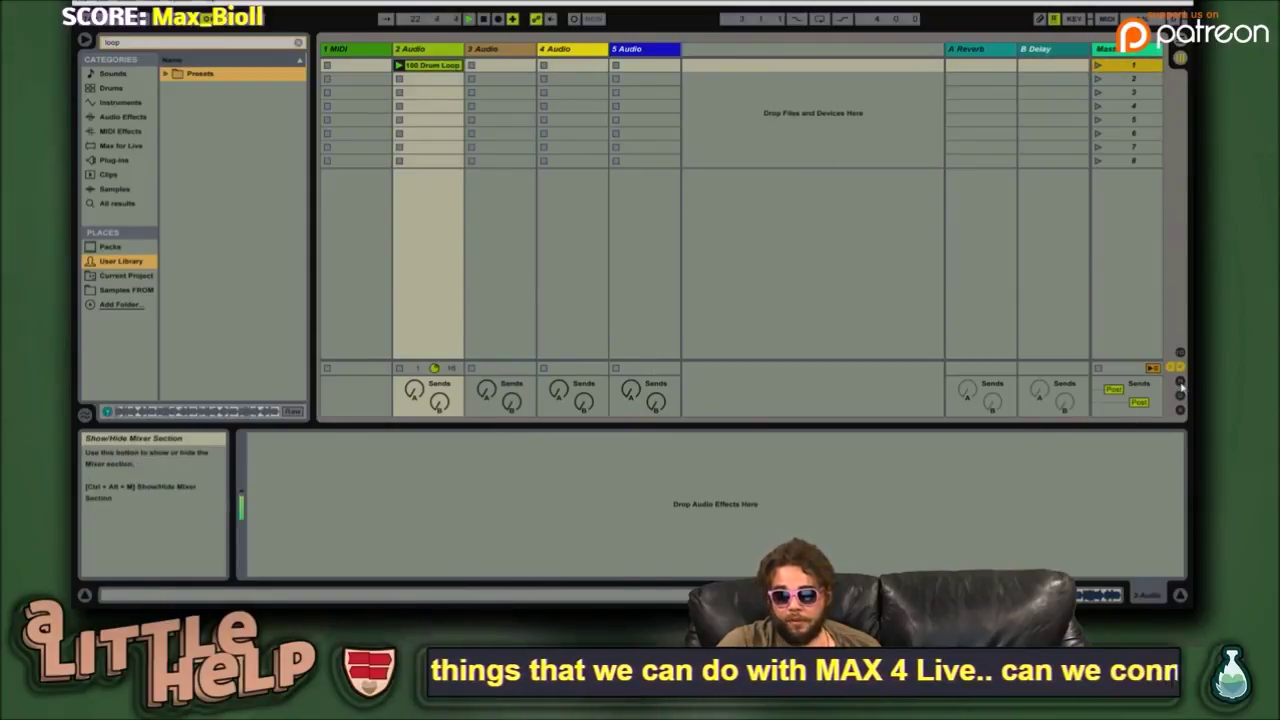
- Show the mixer section in Session View and briefly toggle the clip/device detail and the Session/Arrangement display
key(ctrl+alt+m)
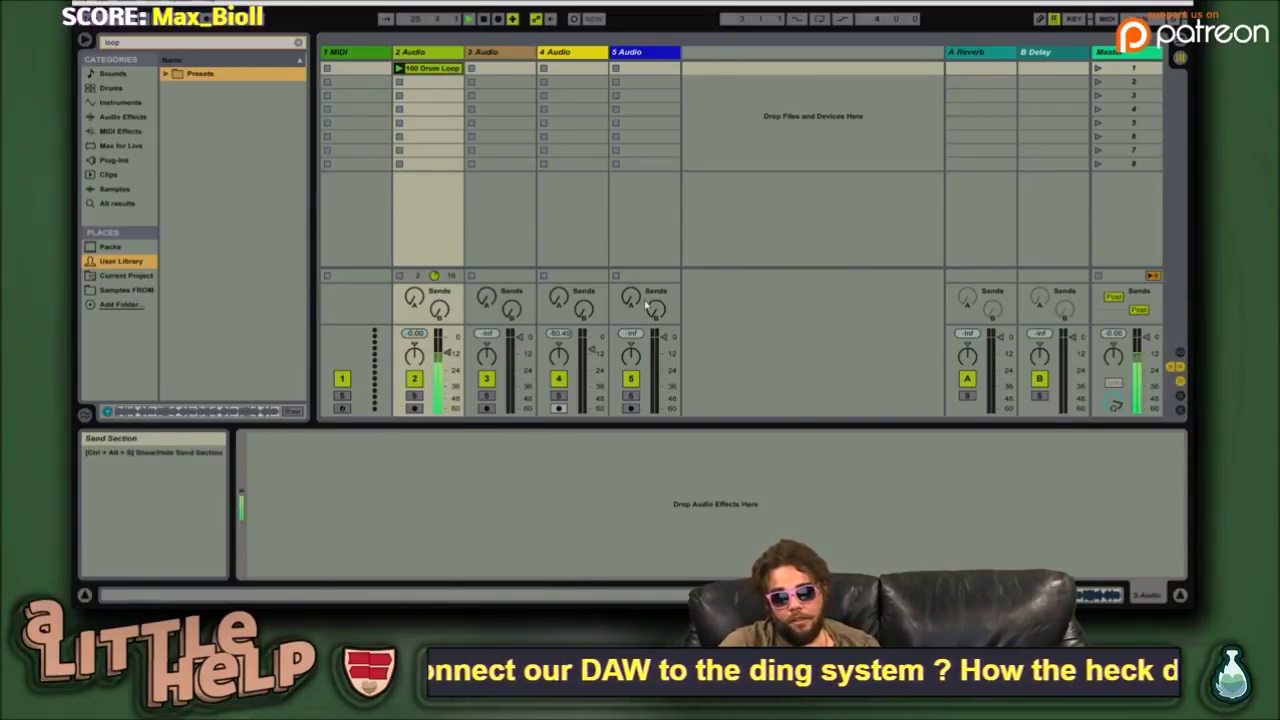
key(shift+Tab)
key(shift+Tab)
key(Tab)
key(Tab)
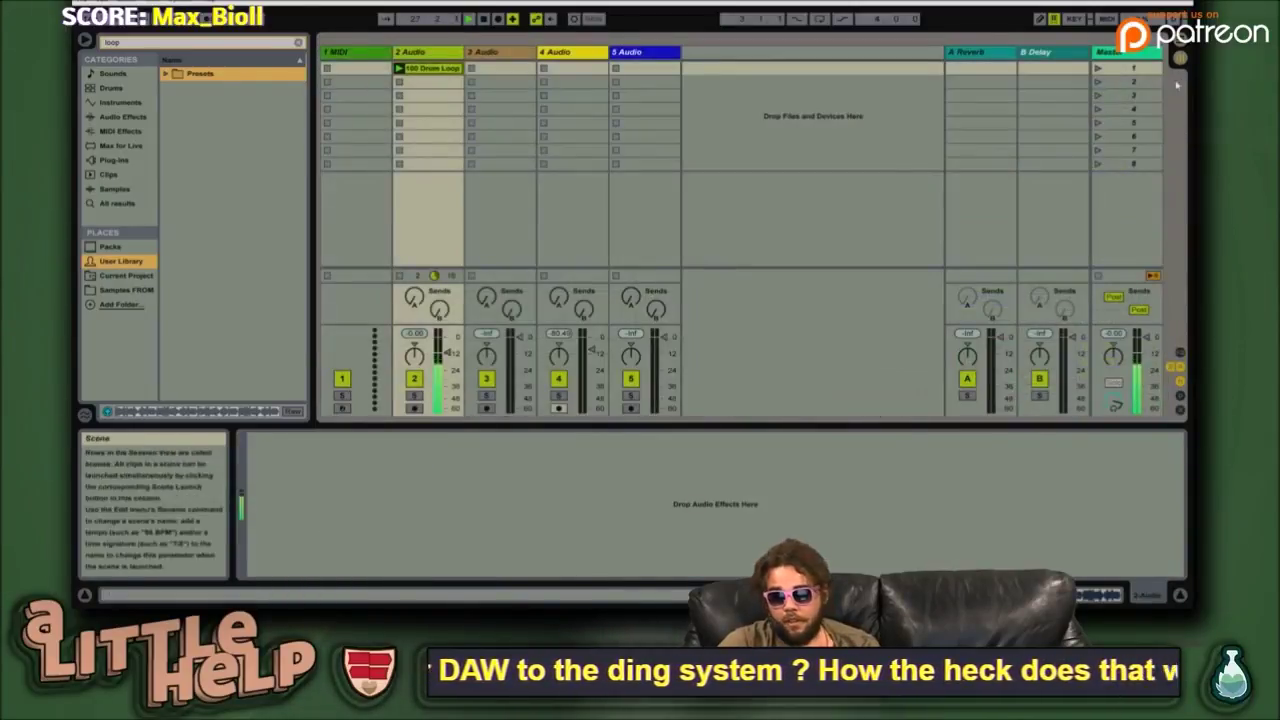
- Switch between the Session and Arrangement Views using both available methods, ending in Arrangement View
click(1178, 50)
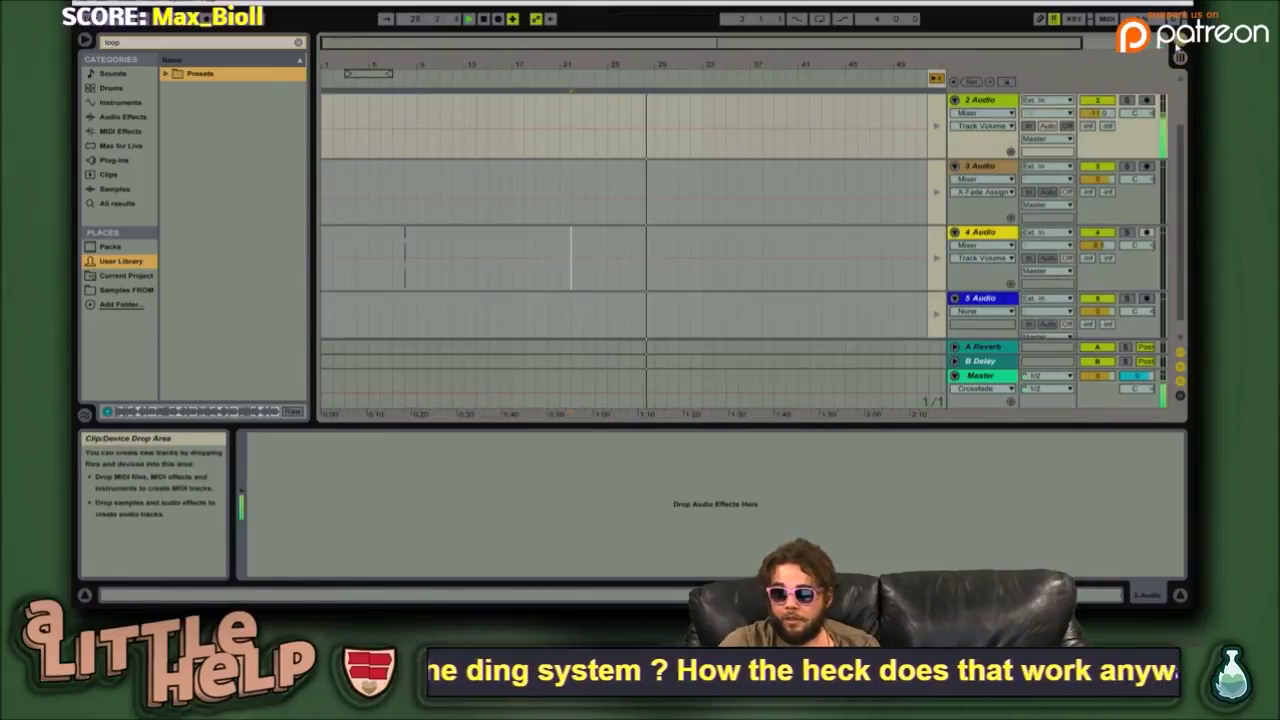
key(Tab)
key(Tab)
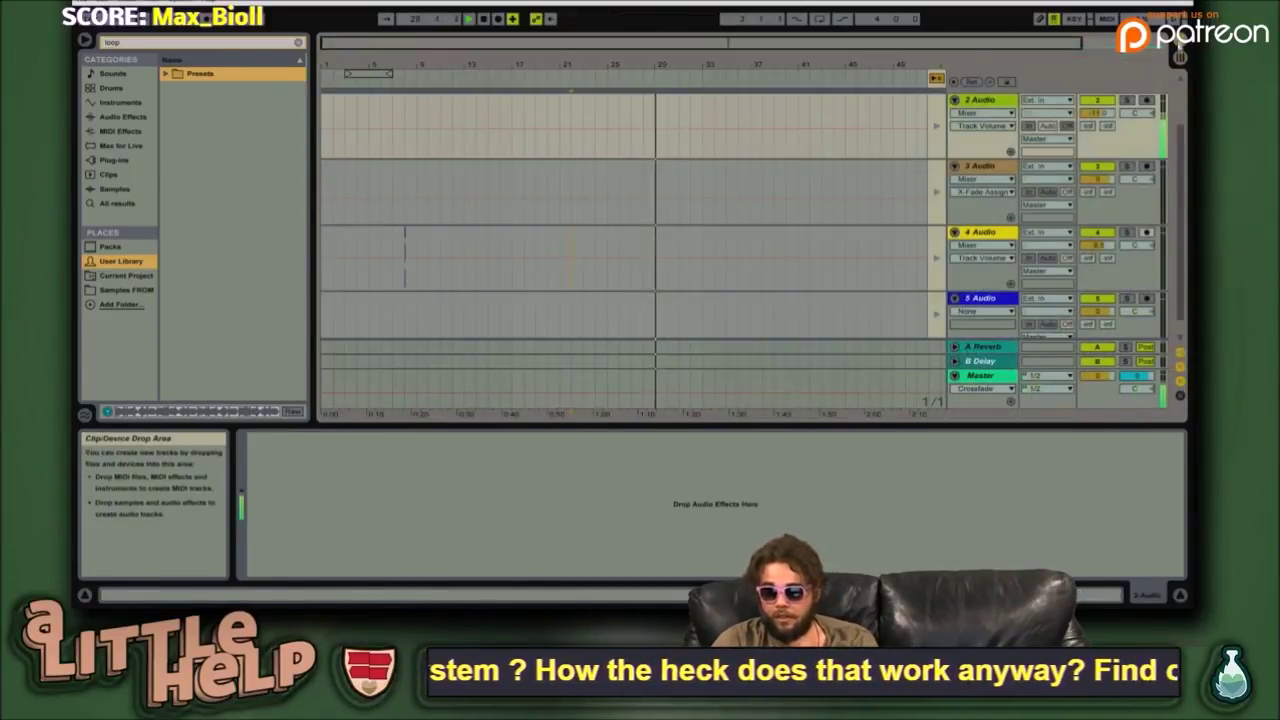
key(Tab)
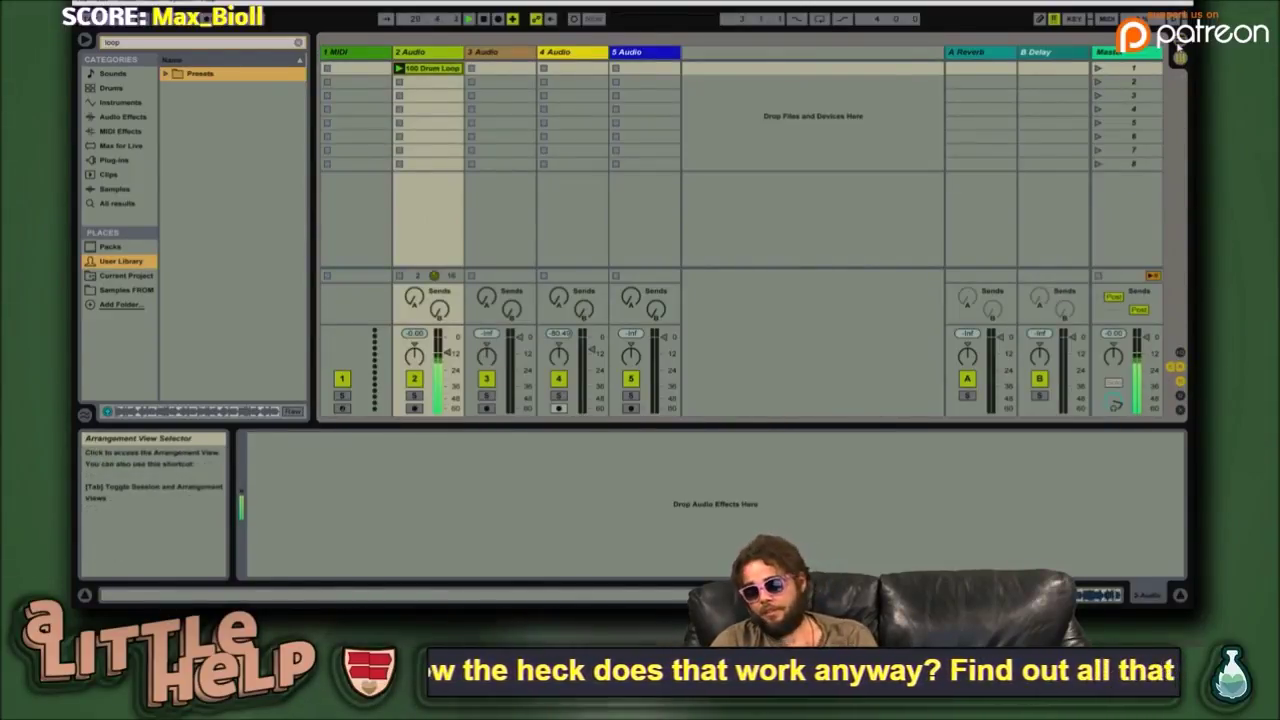
click(1178, 50)
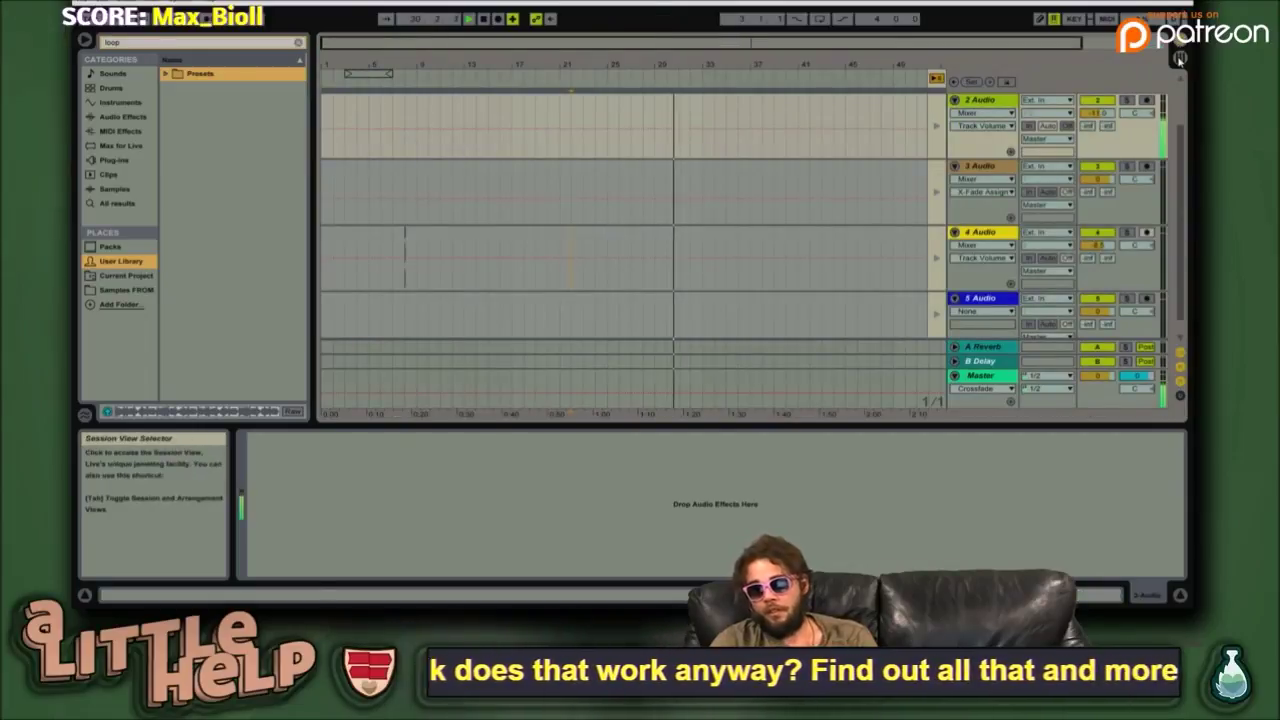
- Place the insert marker on the 4 Audio track in the arrangement and return all tracks to playing the Arrangement
click(377, 250)
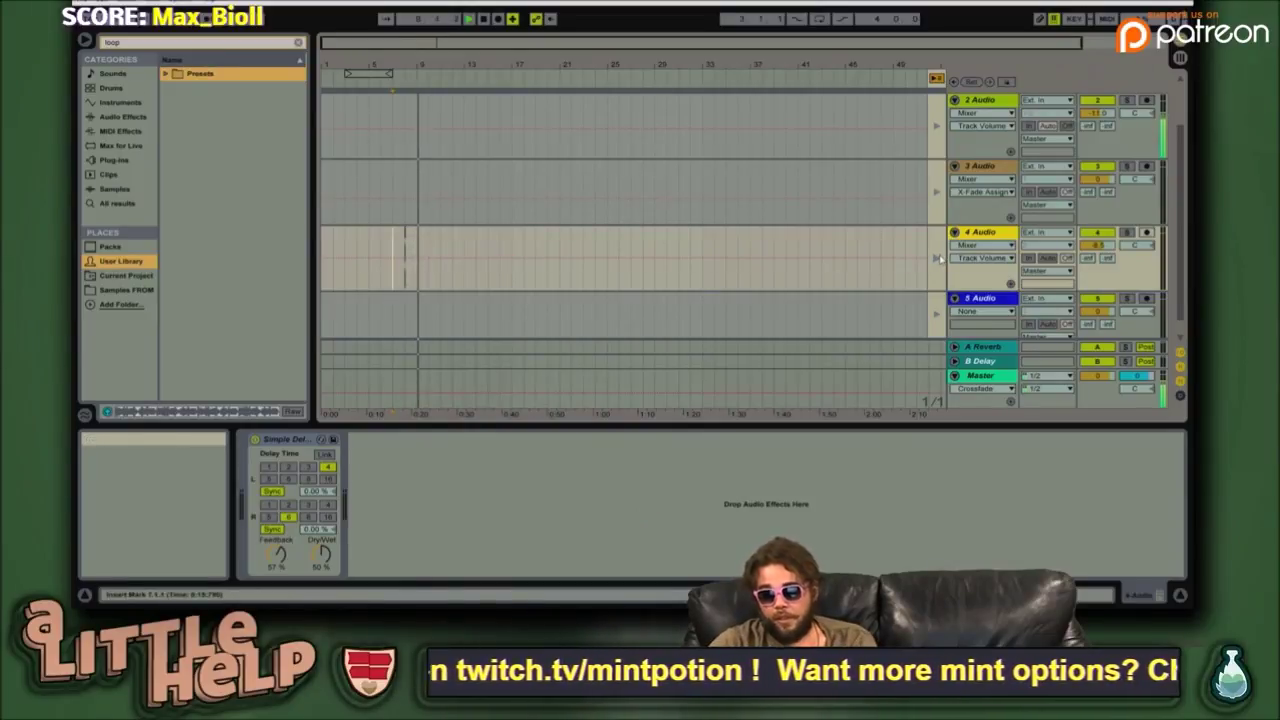
click(369, 81)
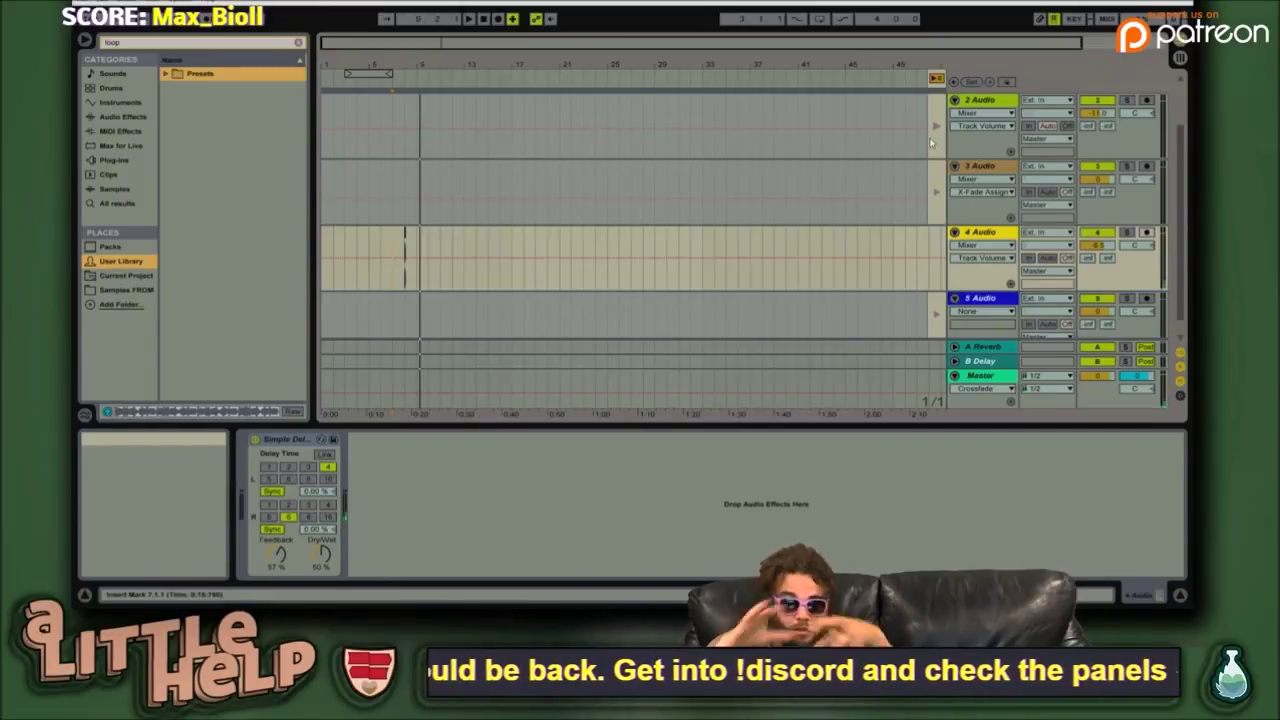
click(934, 80)
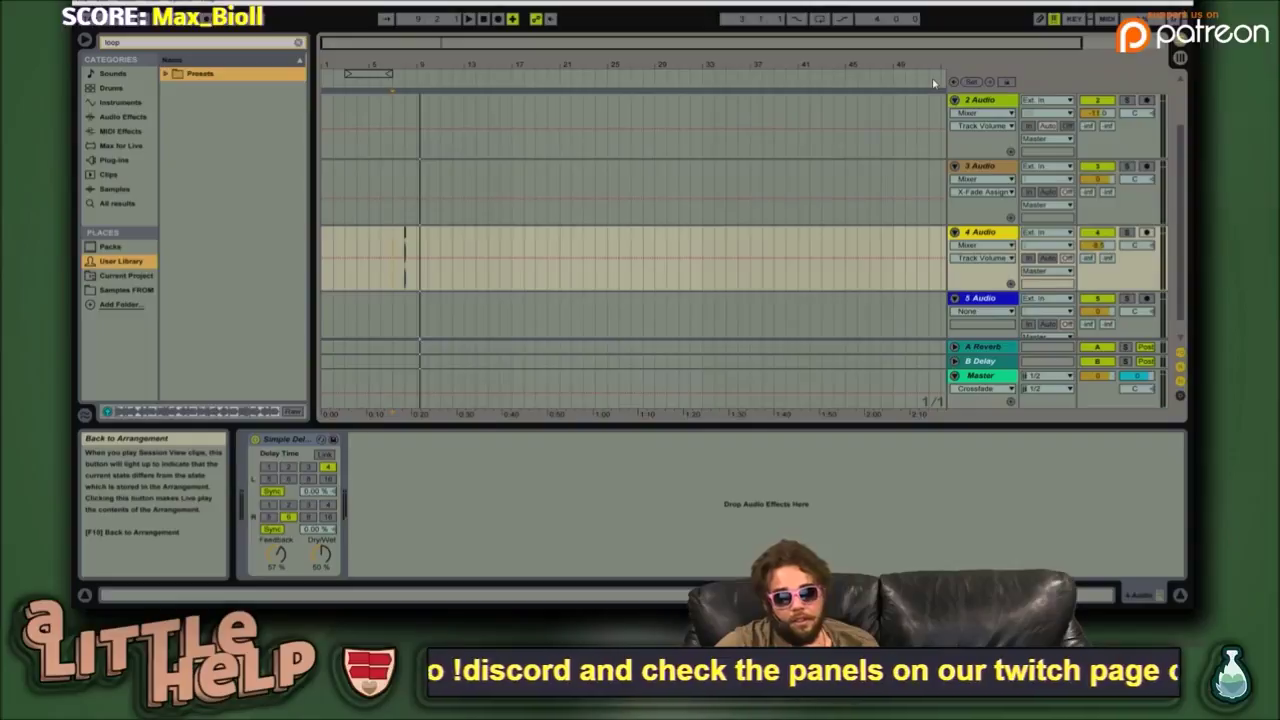
- Clear the browser search and place the insert marker at the short clip on the 4 Audio track
click(298, 43)
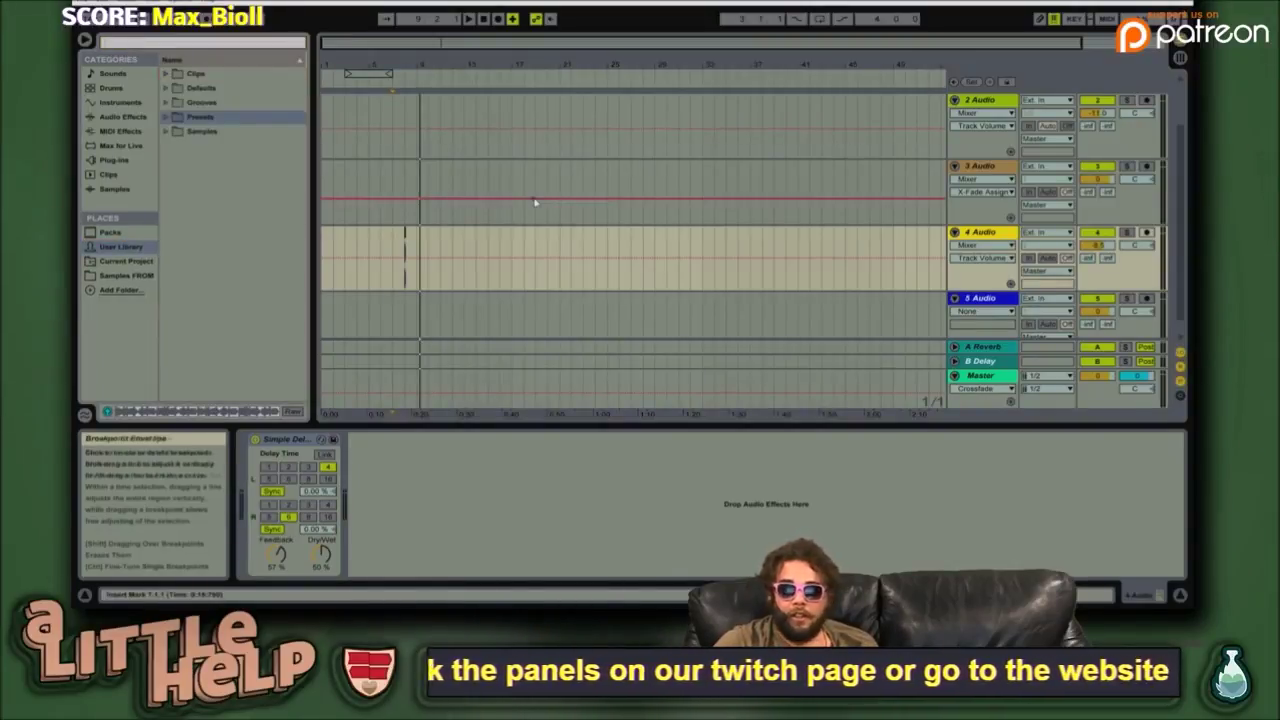
click(410, 246)
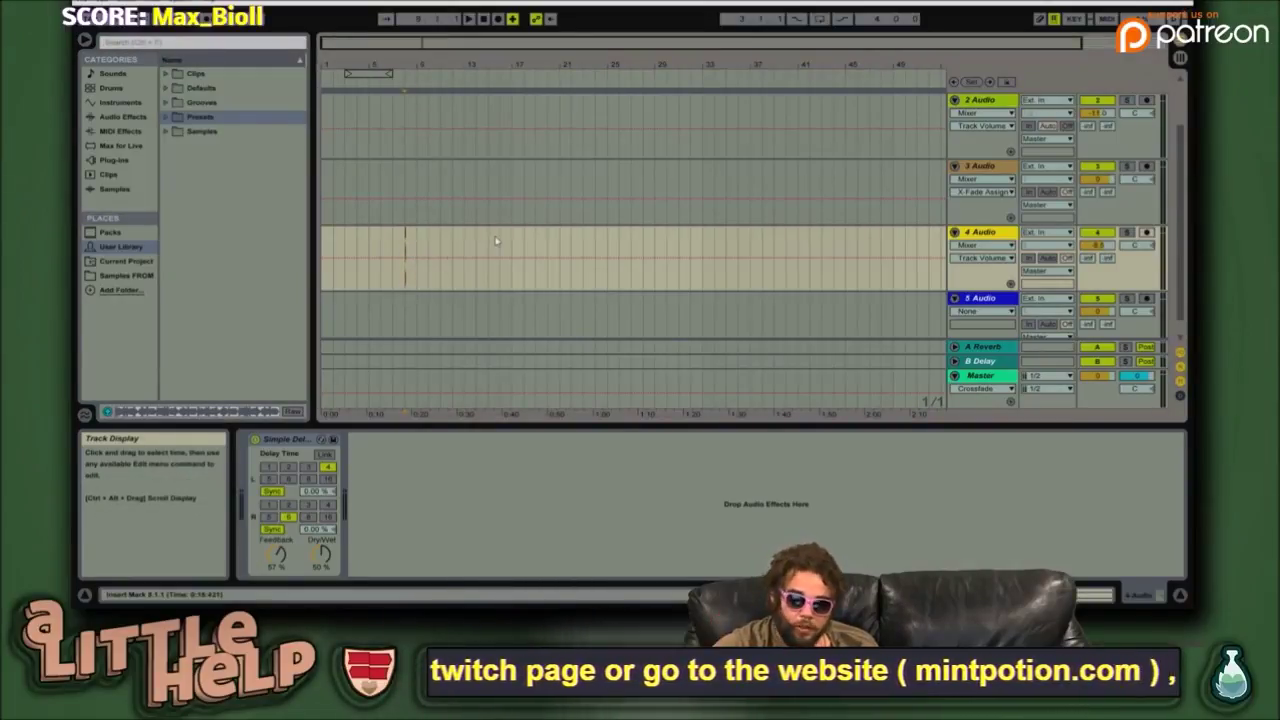
- Toggle repeatedly between Session View and Arrangement View to compare the two layouts
key(Tab)
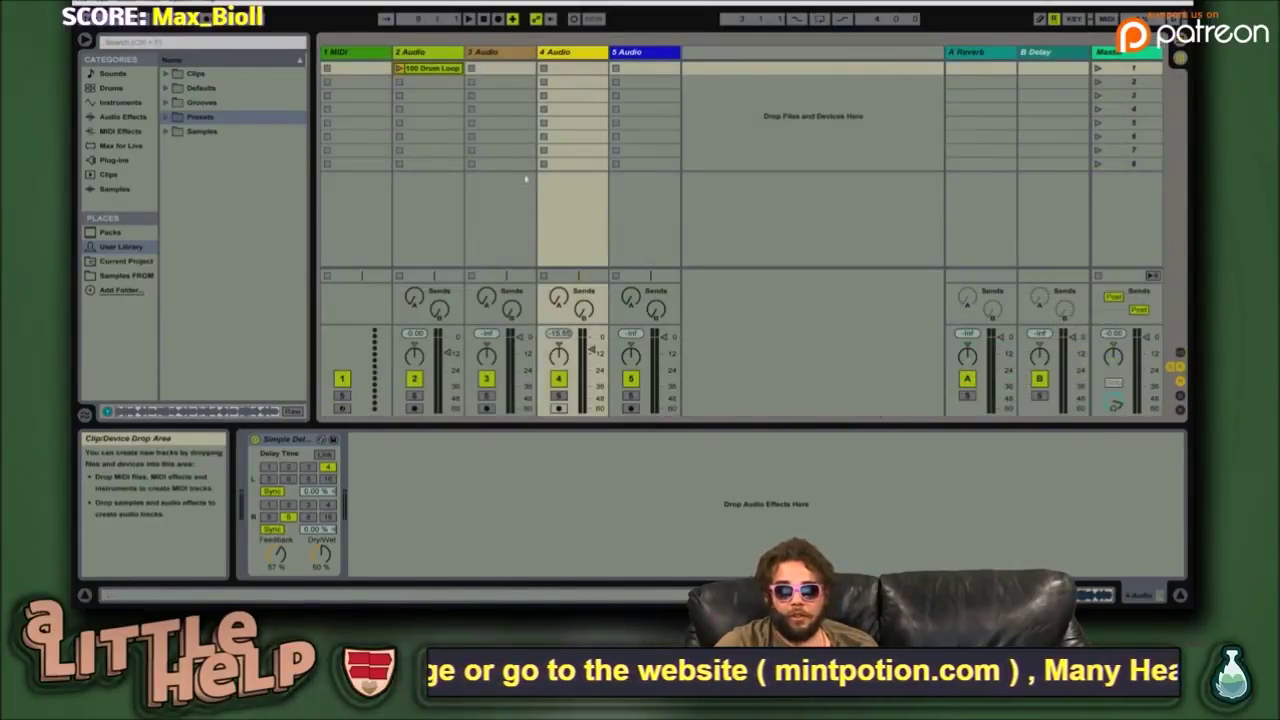
key(Tab)
key(Tab)
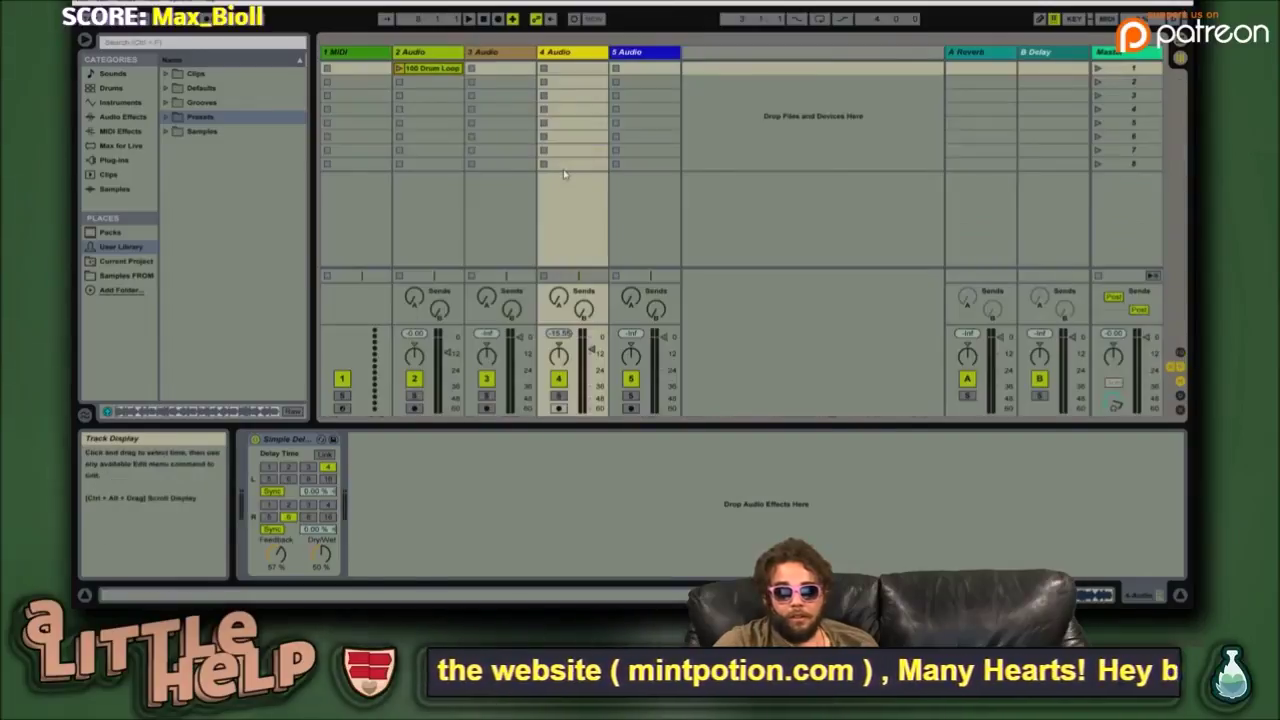
key(Tab)
key(Tab)
key(Tab)
key(Tab)
key(Tab)
key(Tab)
key(Tab)
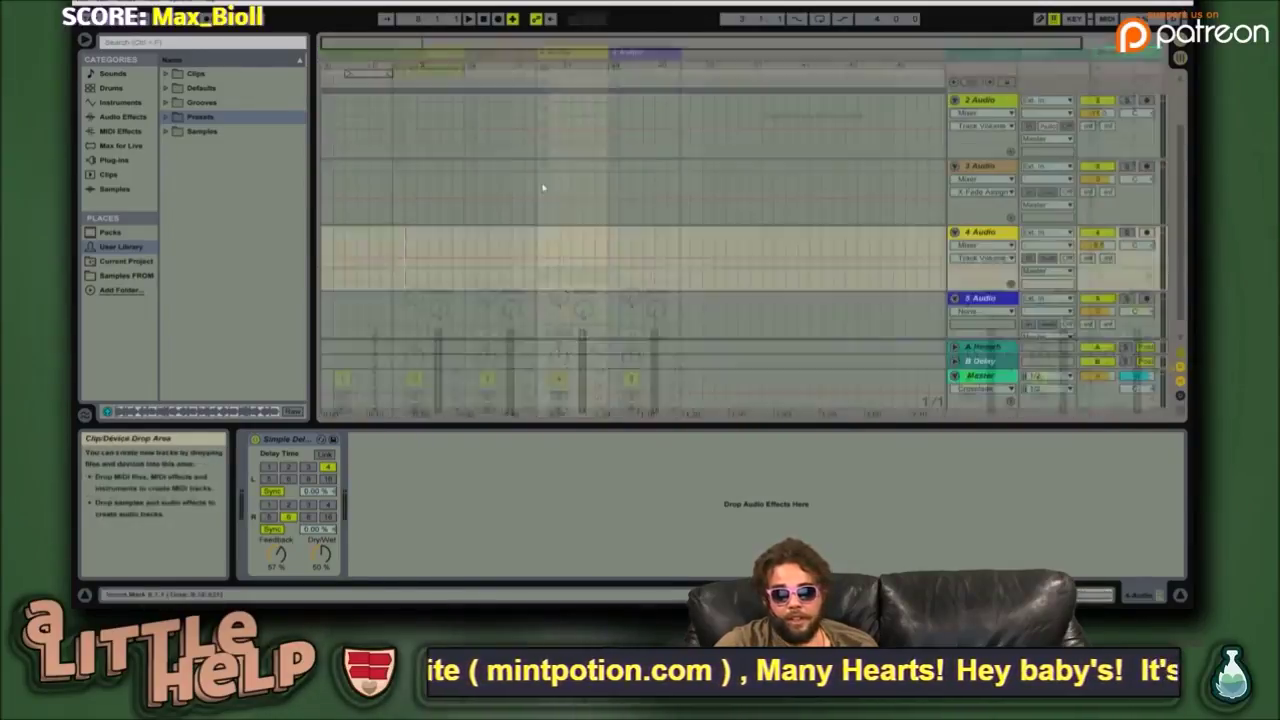
key(Tab)
key(Tab)
key(Tab)
key(Tab)
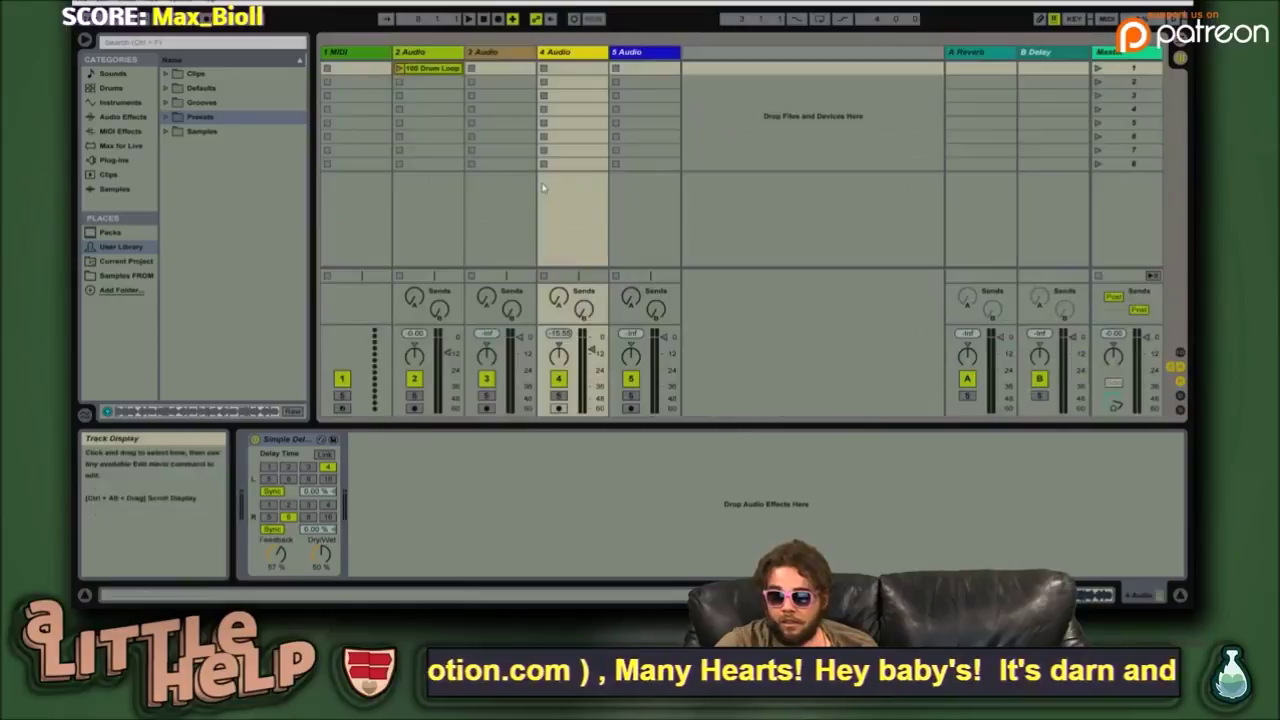
- Contrast the system's window switching with the Session/Arrangement toggle, ending in Session View
key(alt+Tab)
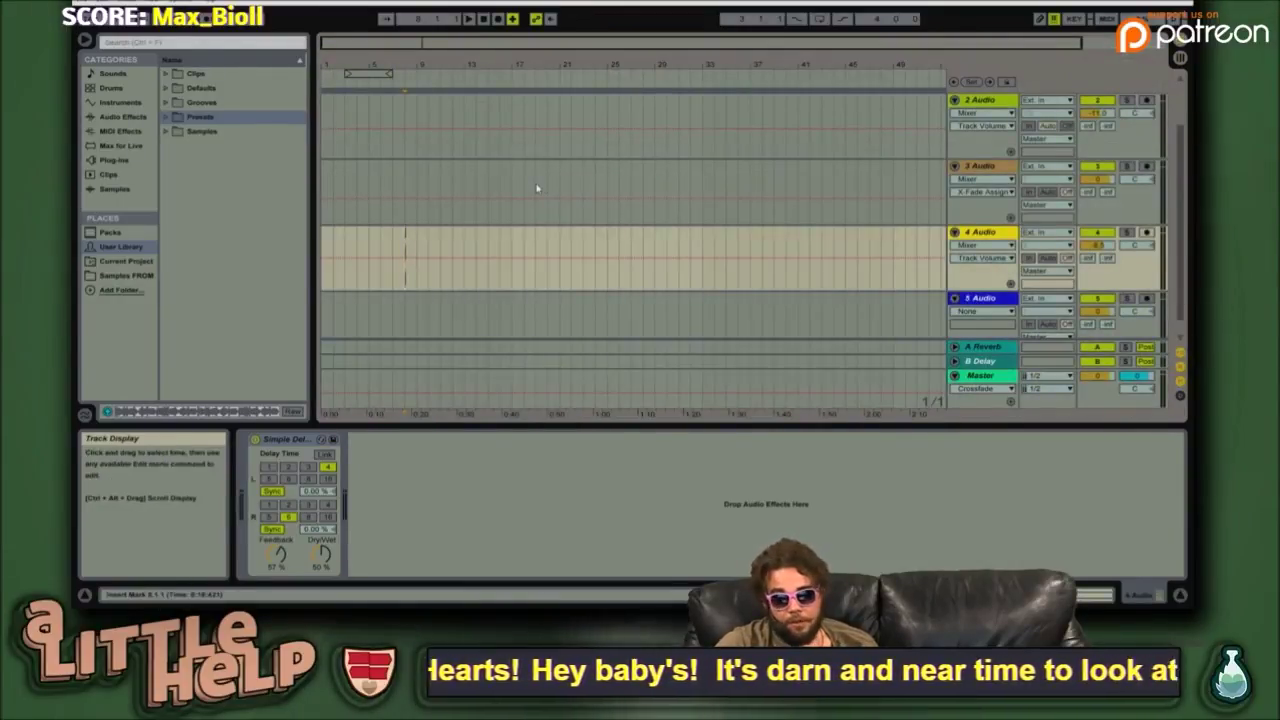
key(super+Tab)
click(535, 190)
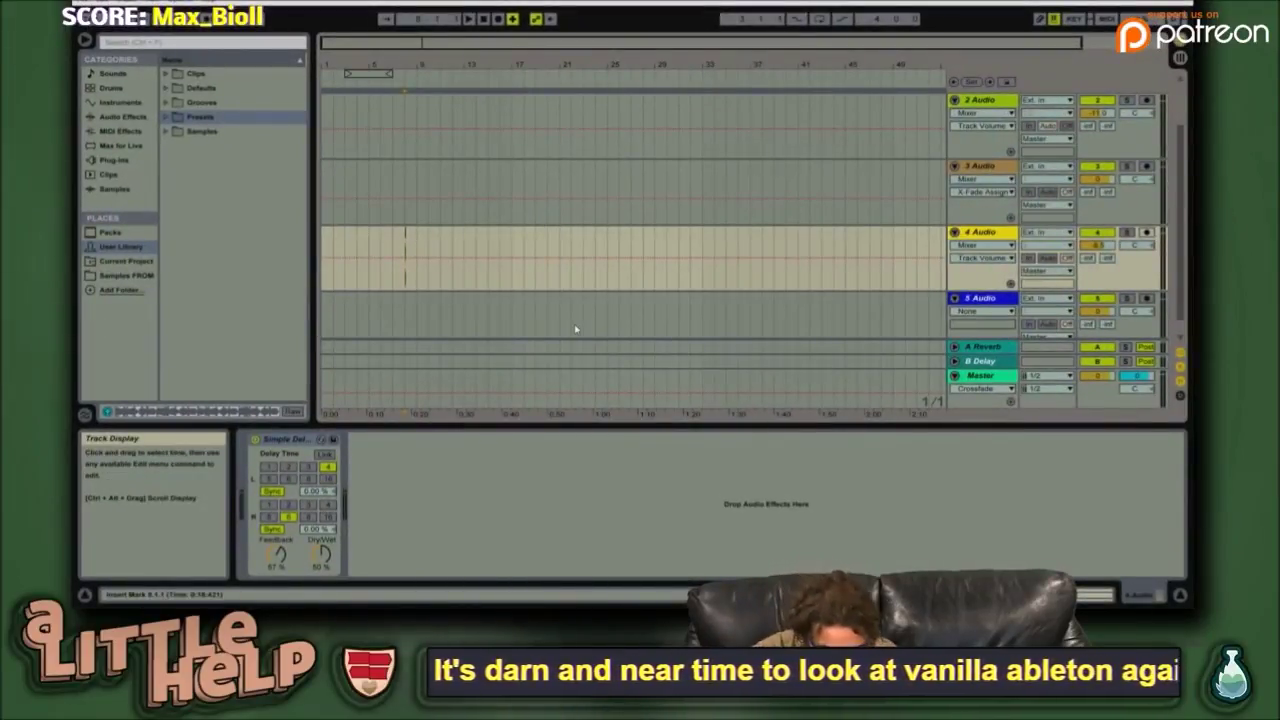
key(Tab)
key(Tab)
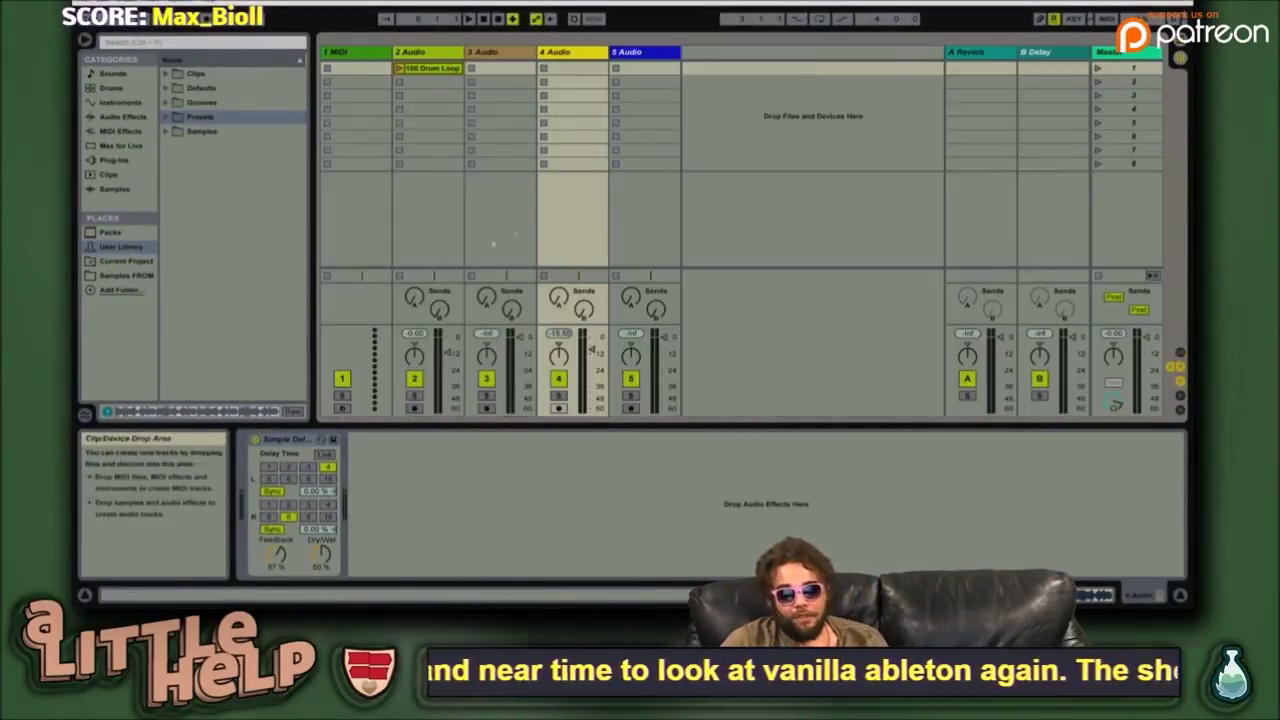
key(Tab)
key(Tab)
key(Tab)
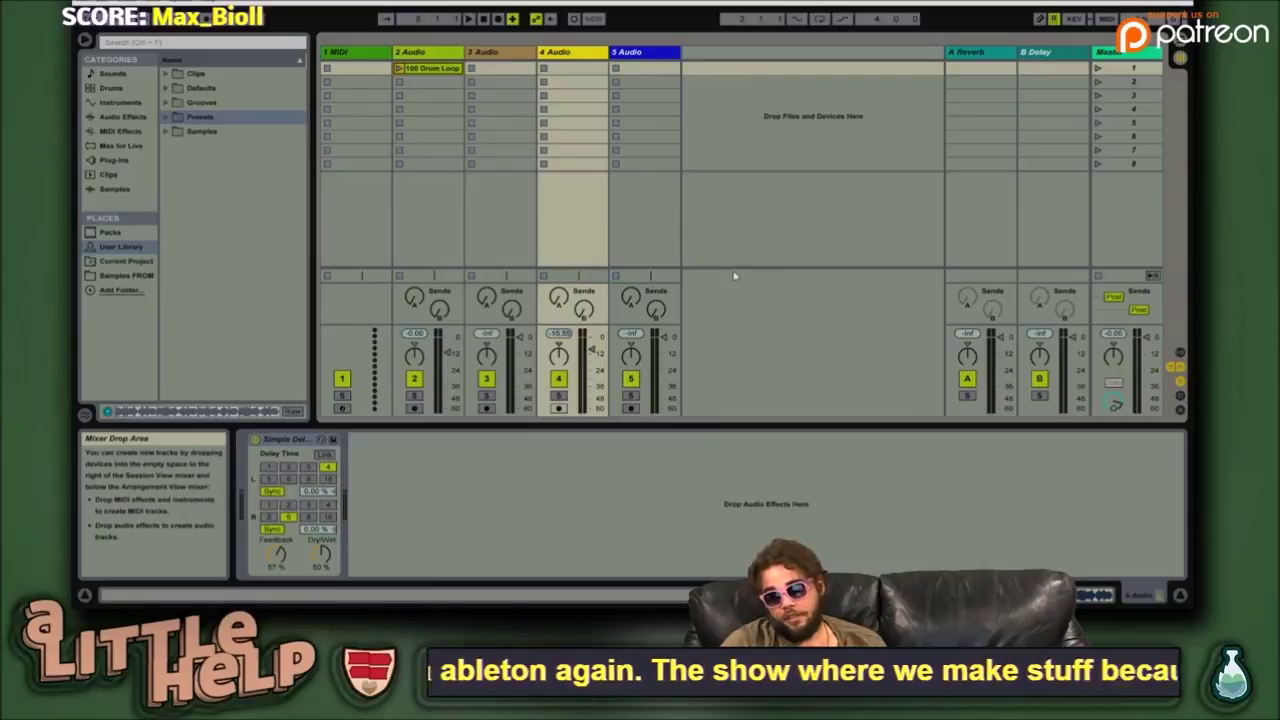
- Toggle the detail area between the Clip View of 100 Drum Loop and the 4 Audio track's Simple Delay device
key(shift+Tab)
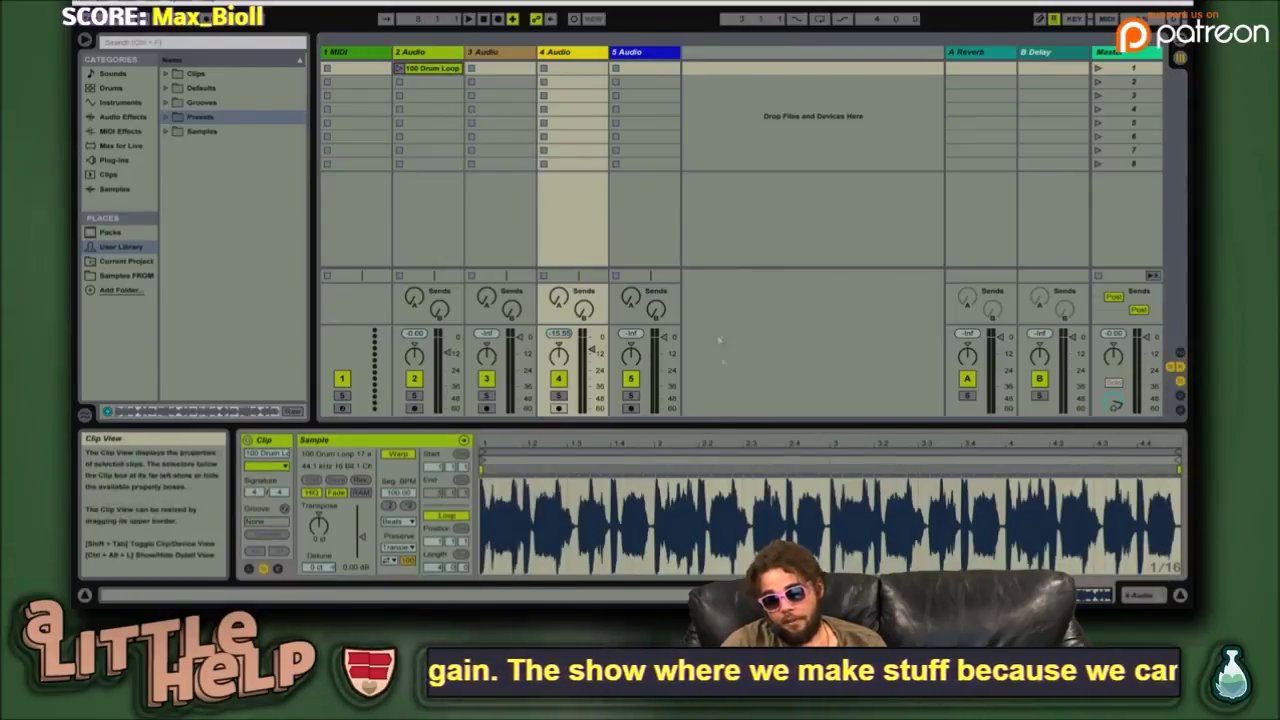
key(shift+Tab)
key(shift+Tab)
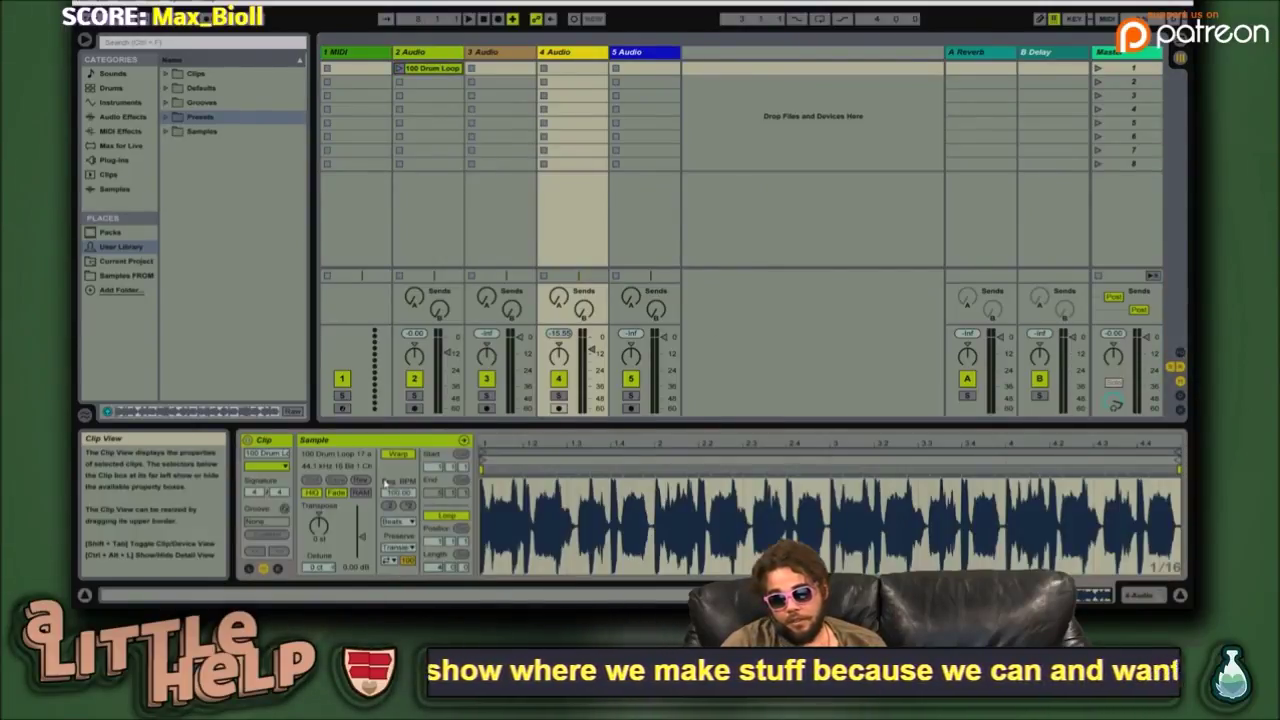
key(shift+Tab)
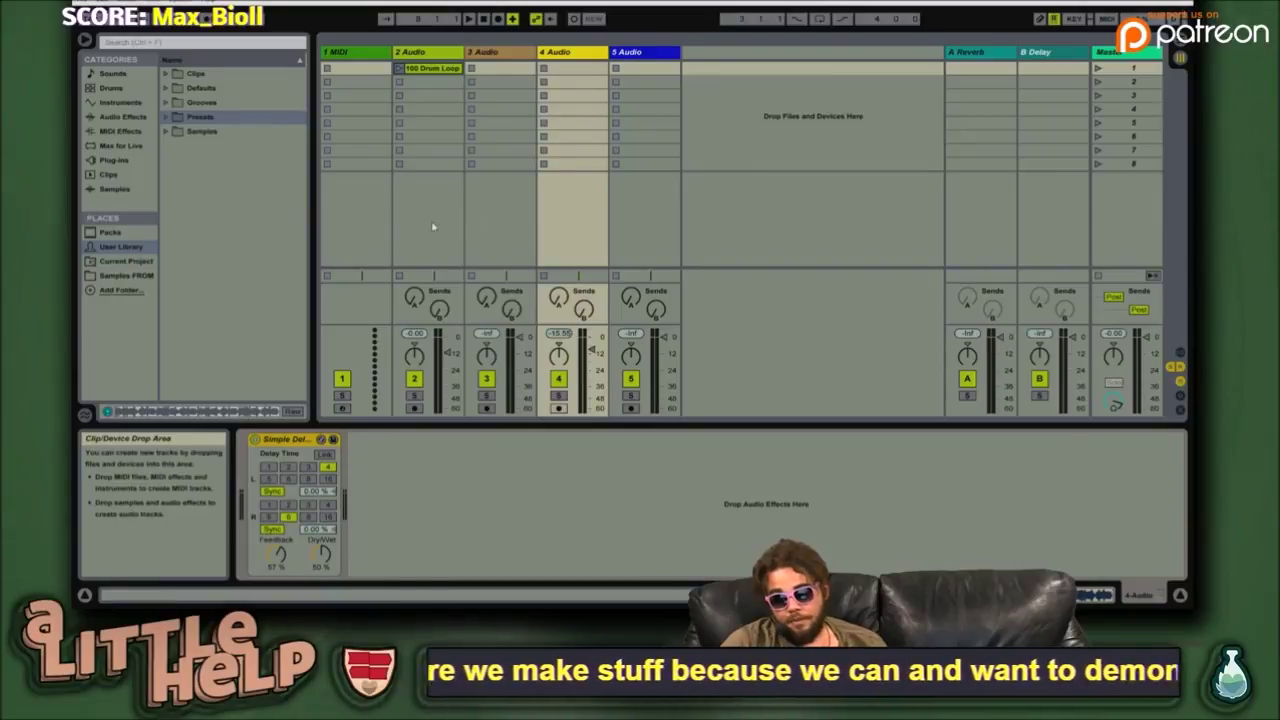
key(shift+Tab)
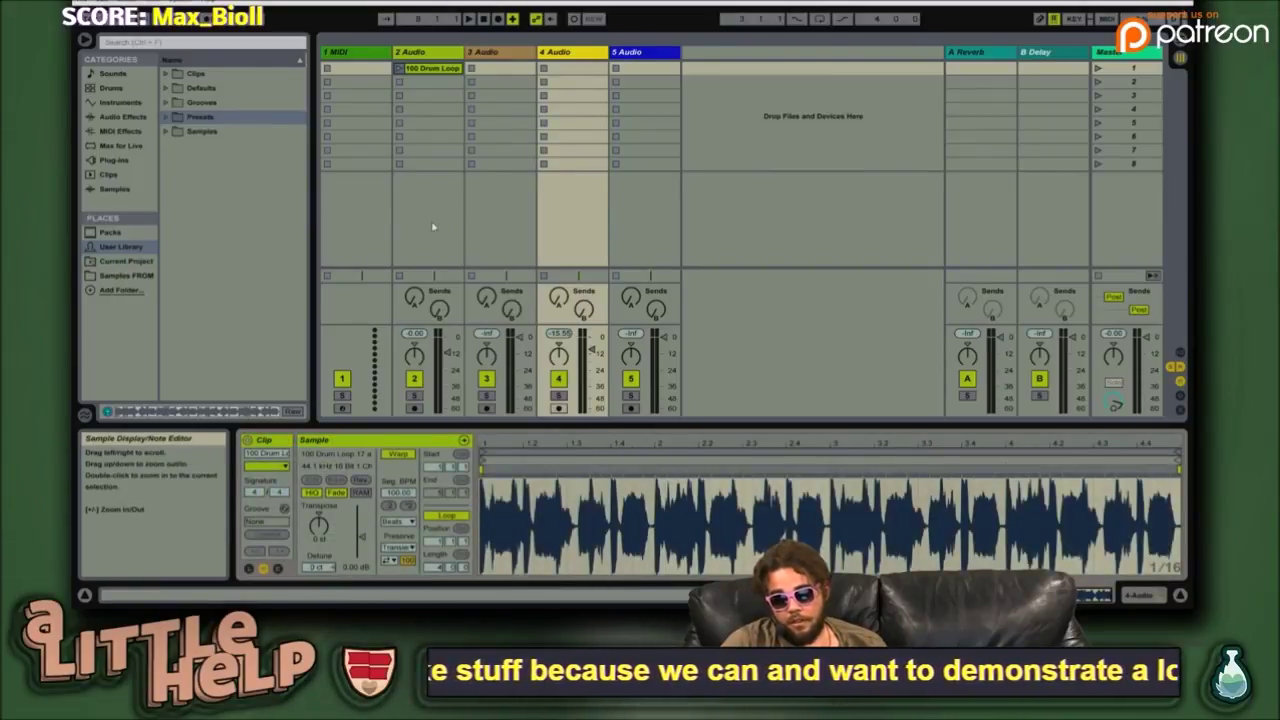
- Compare the clip and device displays for the 100 Drum Loop clip on 2 Audio and for the 4 Audio track
click(433, 227)
click(443, 69)
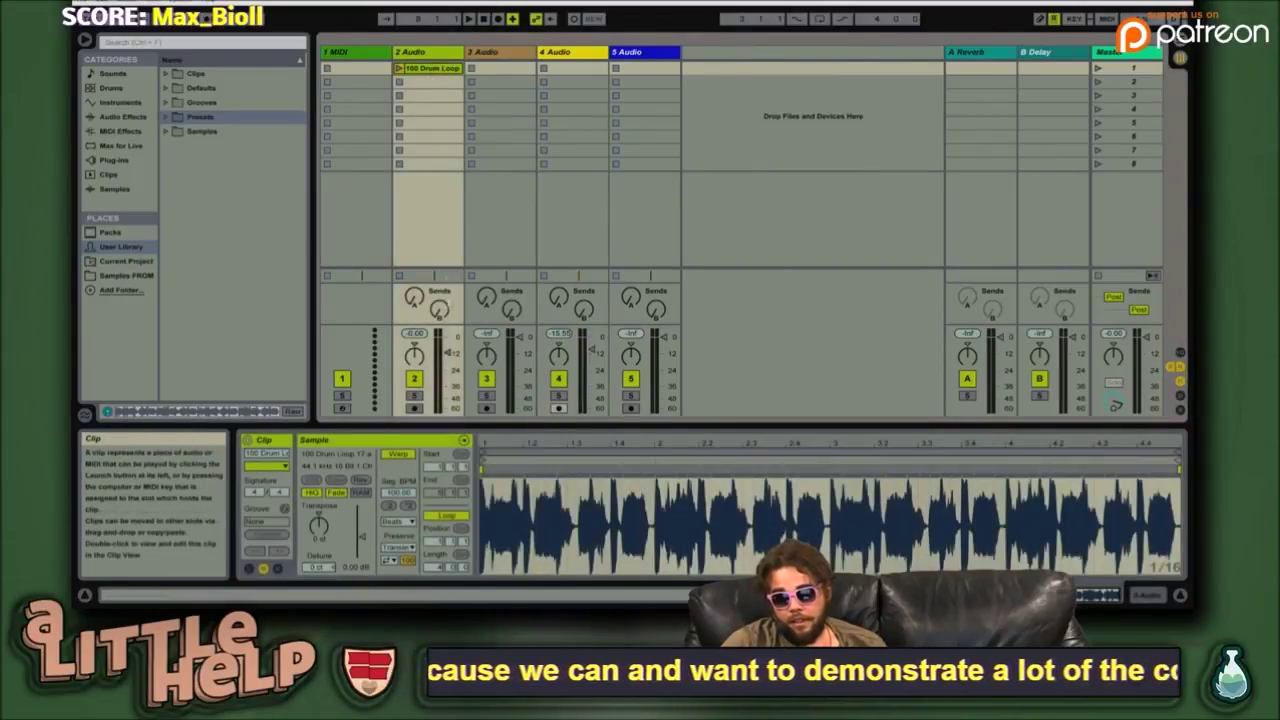
click(1147, 595)
click(1098, 595)
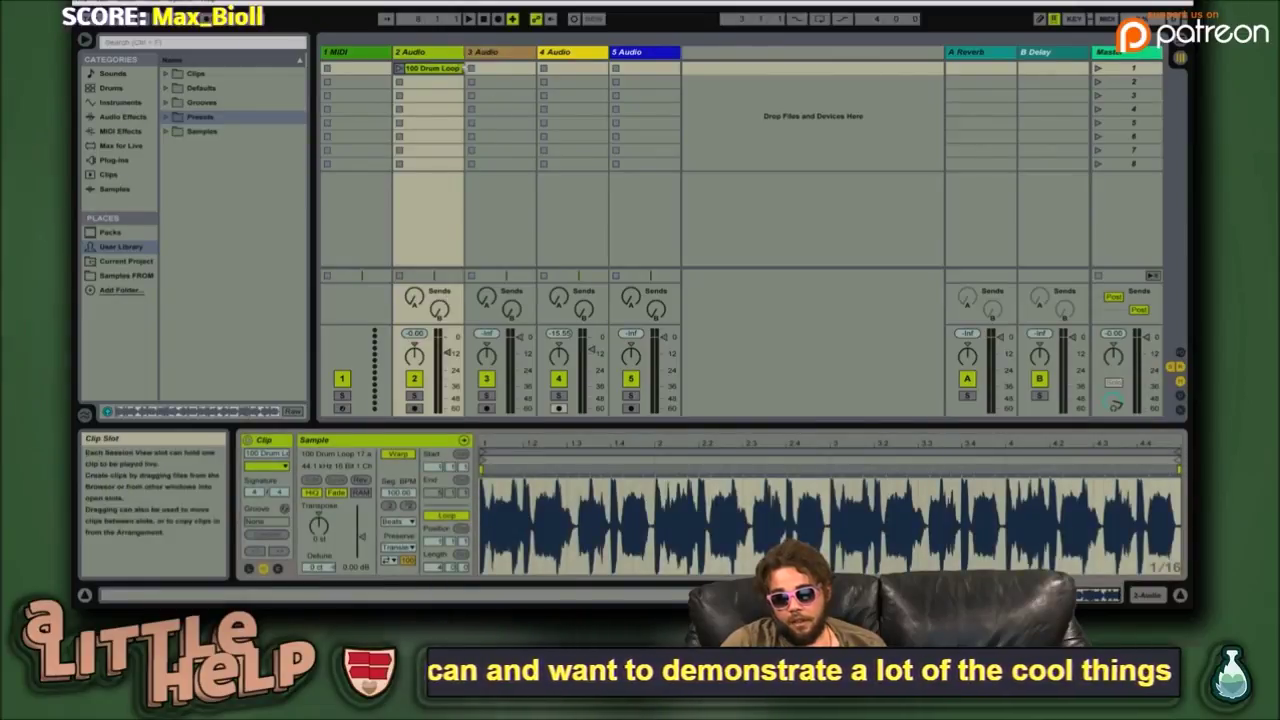
click(573, 55)
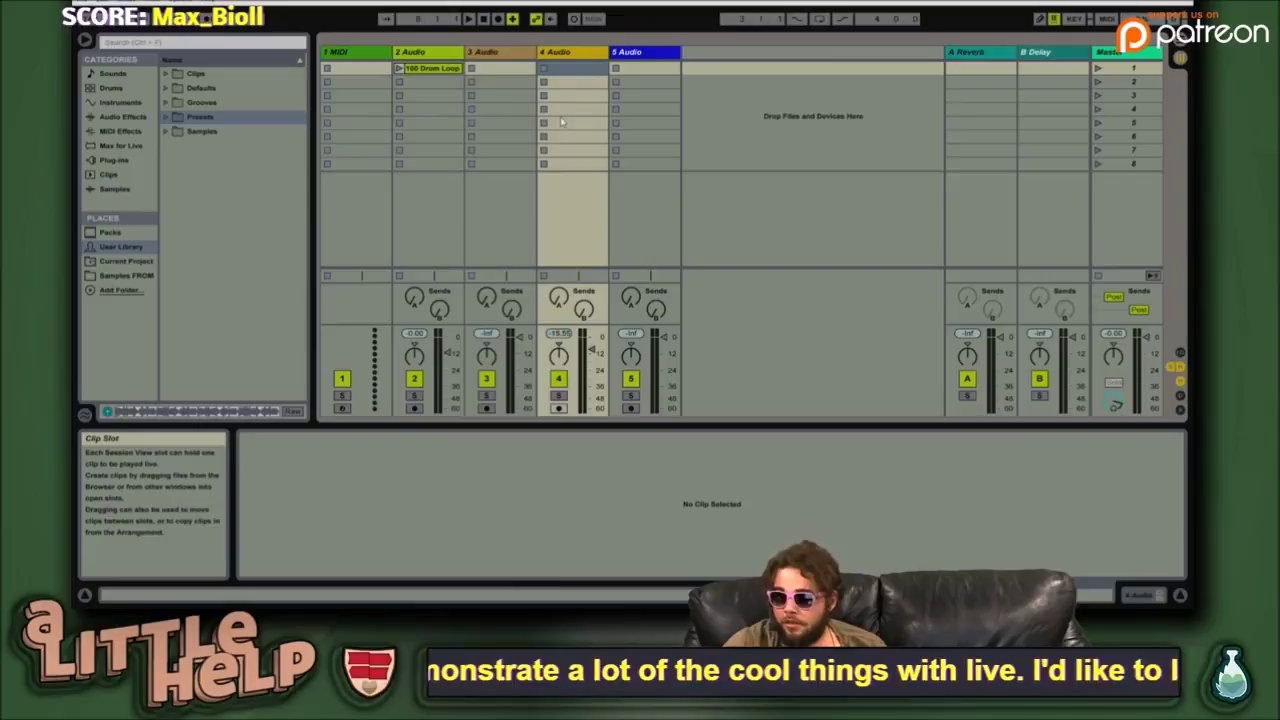
key(shift+Tab)
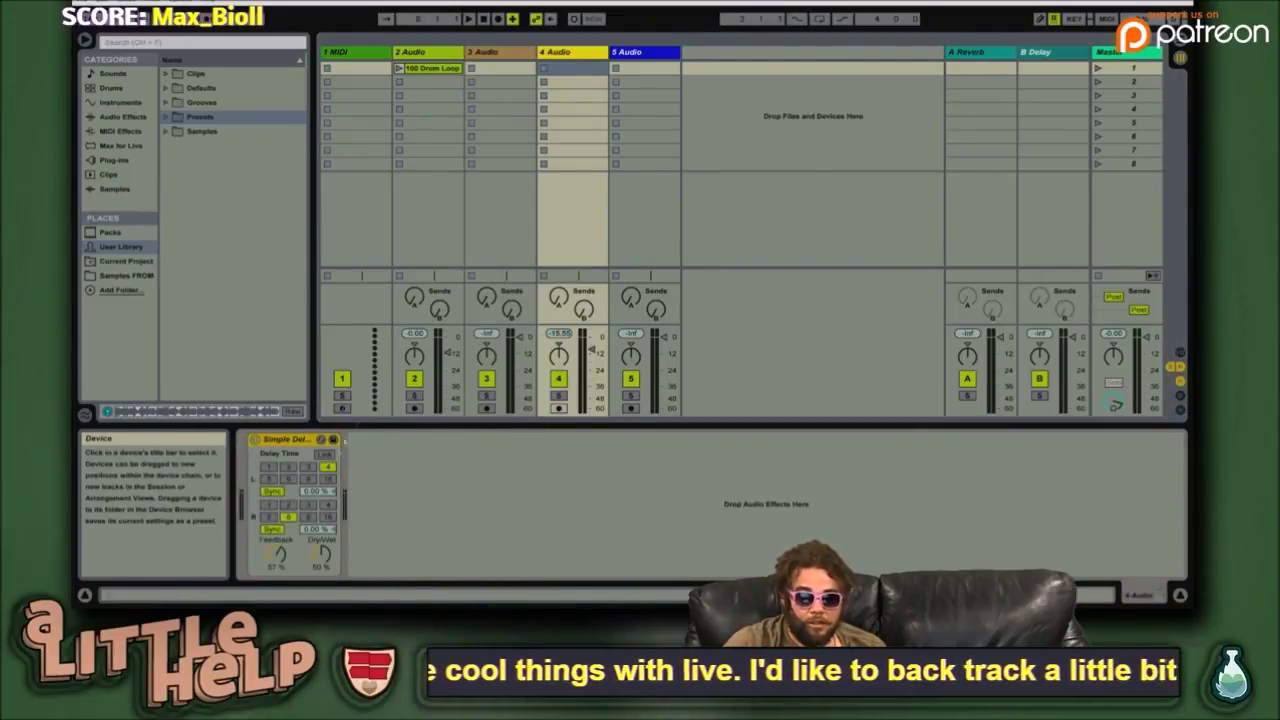
- Hide the Info View and switch the detail area to Clip View, remaining in Session View
click(85, 596)
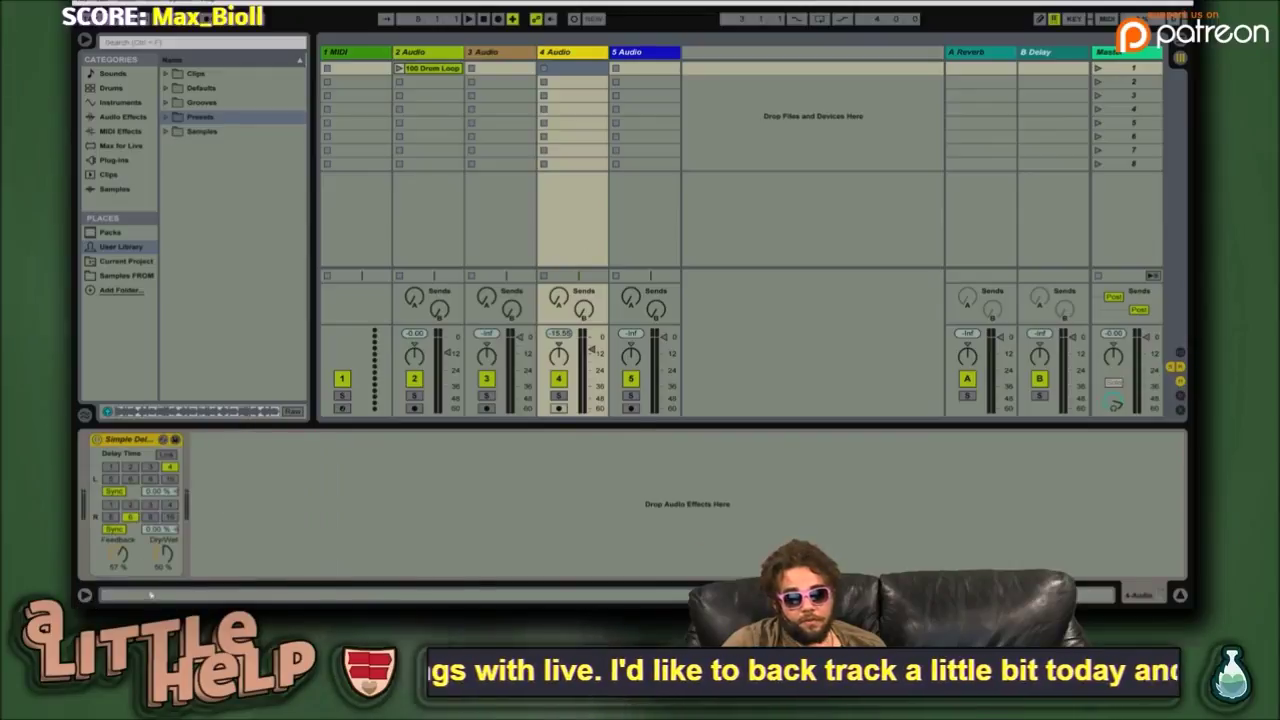
key(shift+Tab)
key(Tab)
key(Tab)
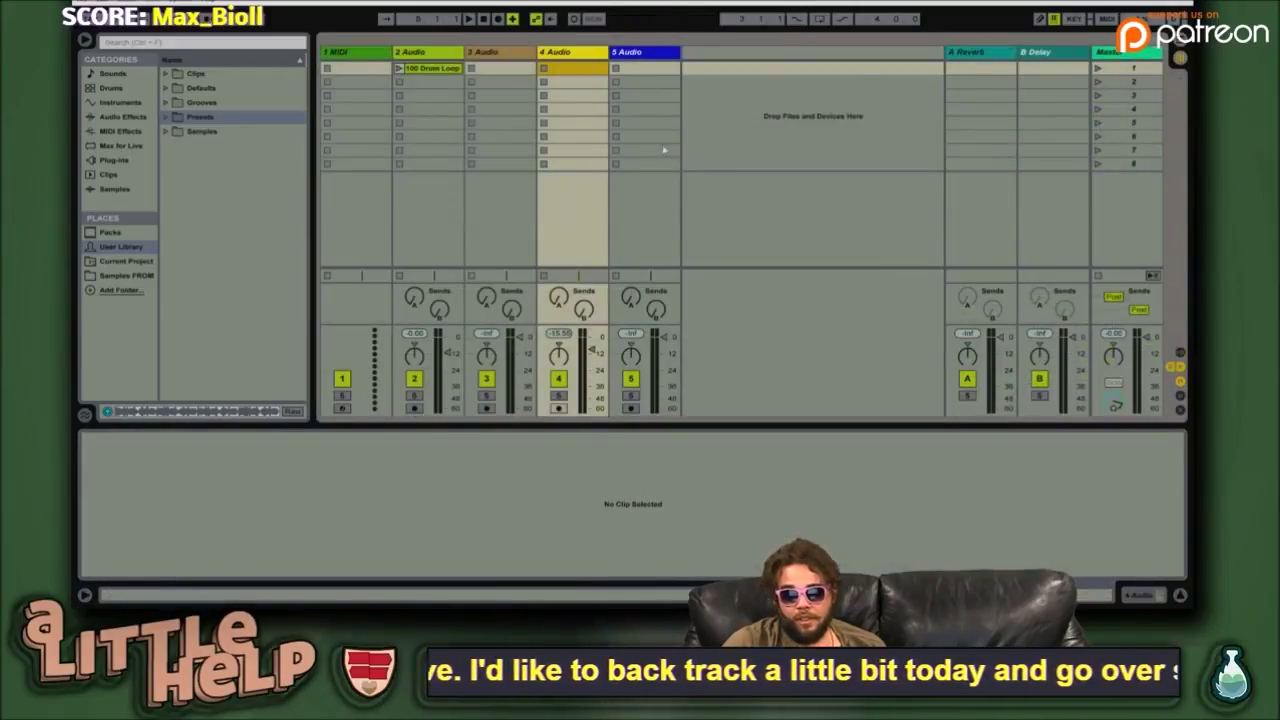
- Play the arrangement briefly, and launch scene 1 to play the 100 Drum Loop clip
key(space)
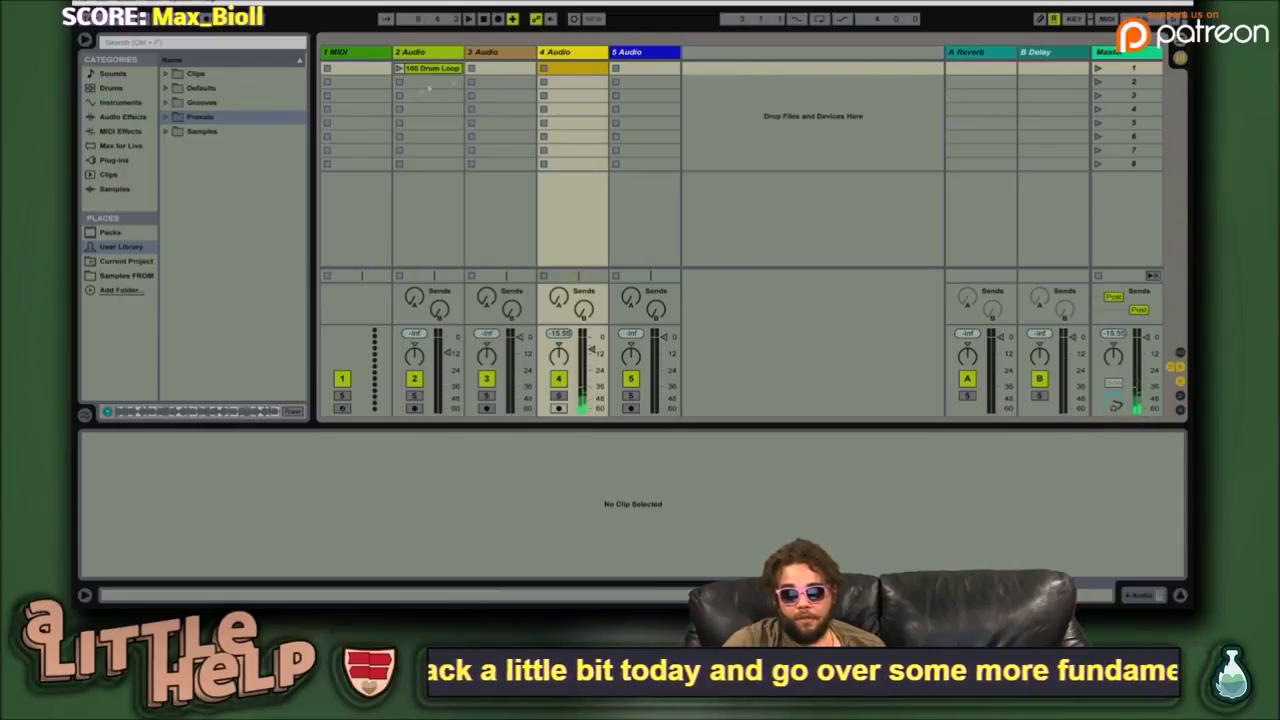
click(1097, 68)
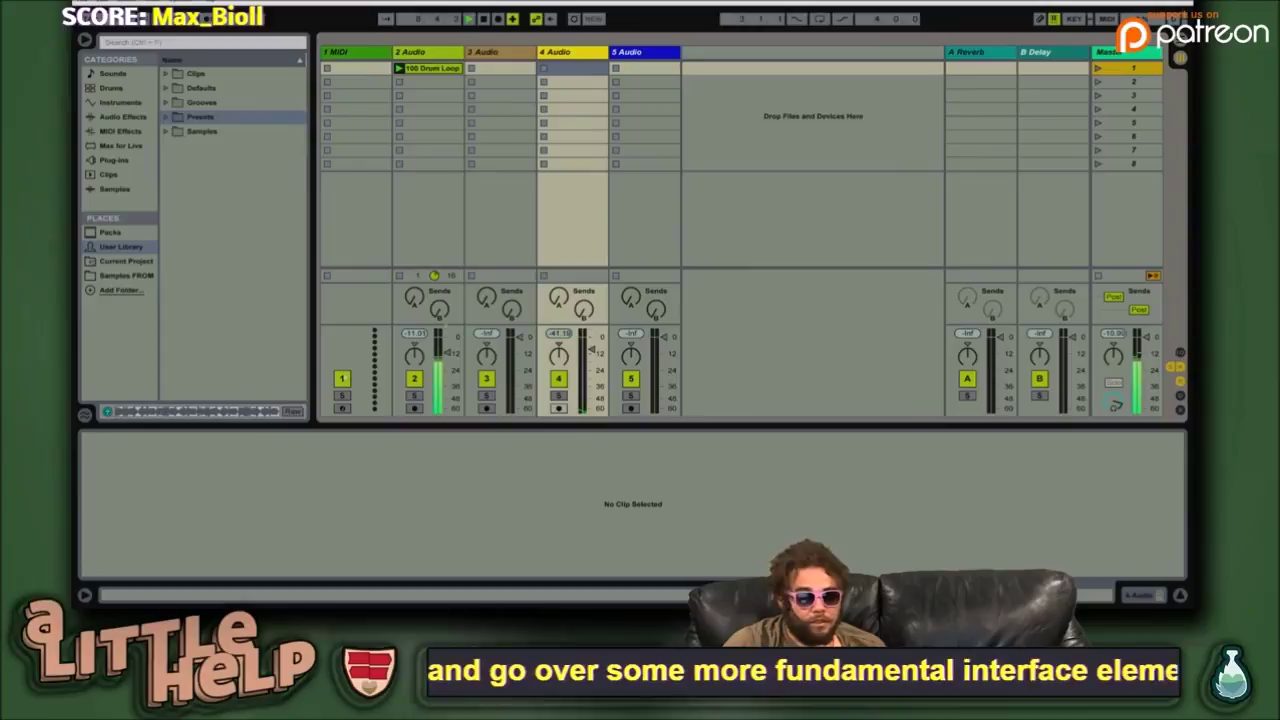
- Show the Info View again, view the tracks in Arrangement View, and return to Session View
click(85, 595)
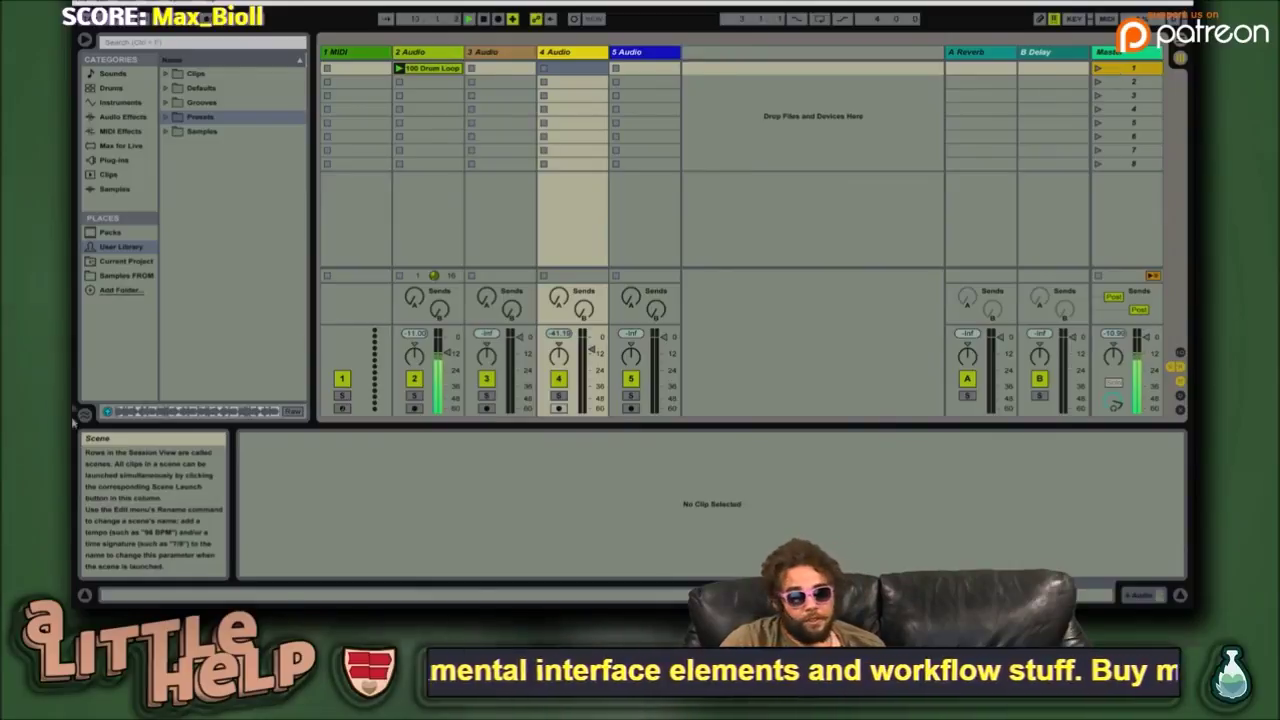
click(85, 594)
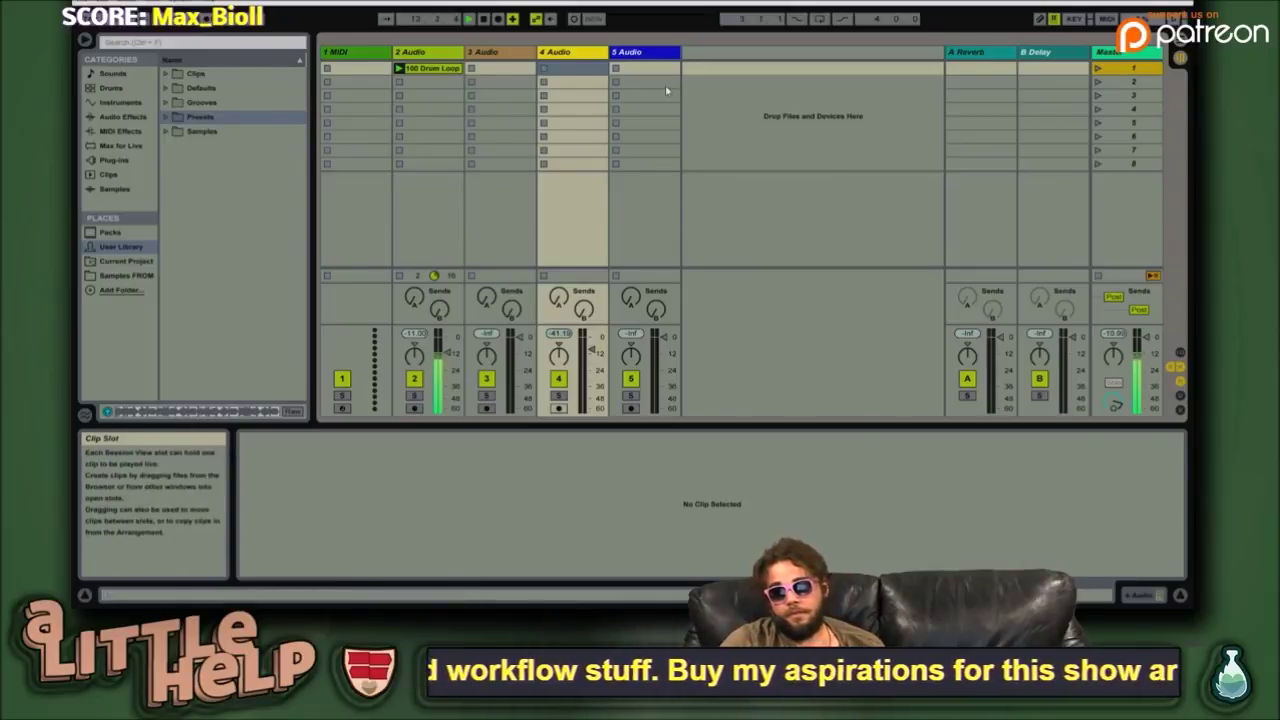
key(Tab)
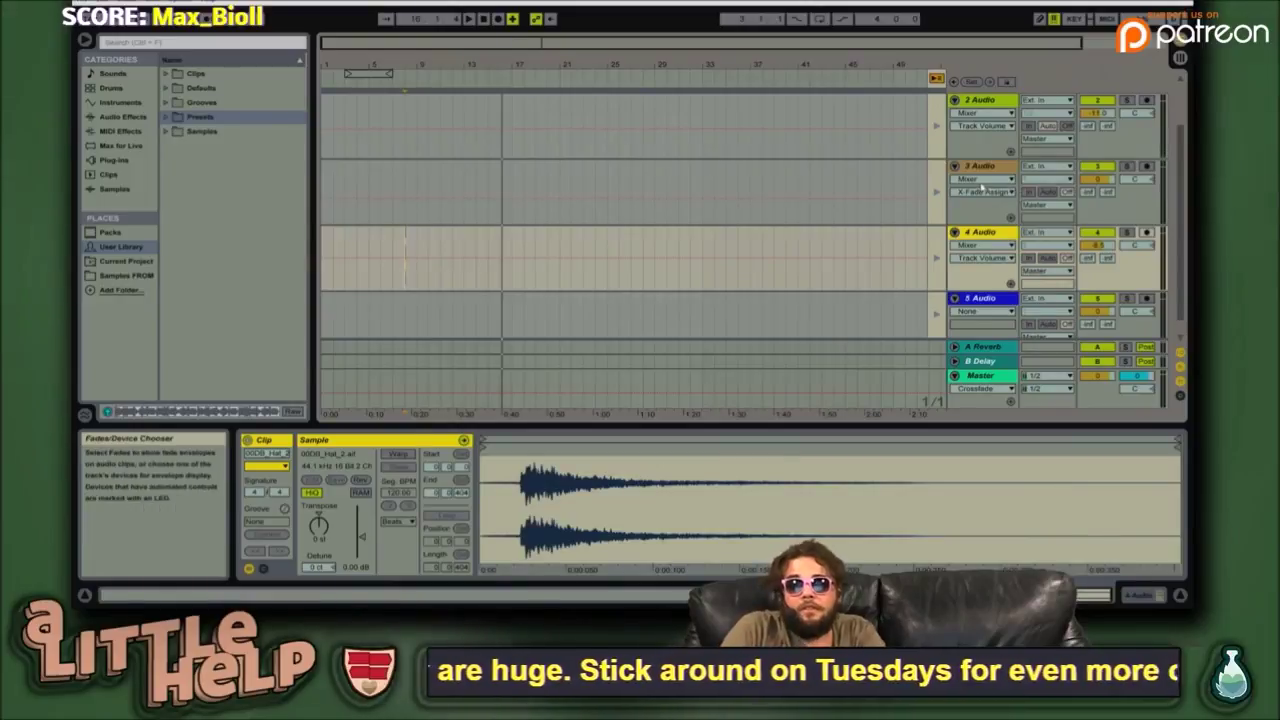
key(Tab)
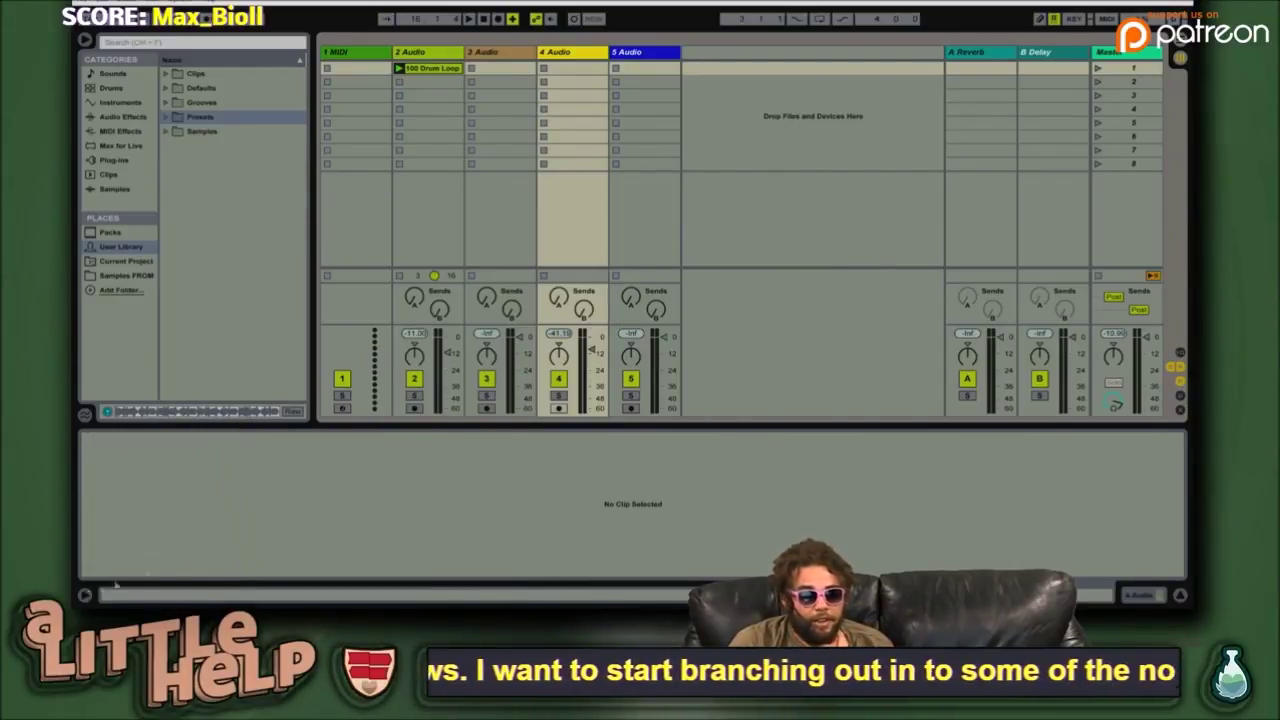
- Resize the detail area and compare the device and clip displays for the 4 Audio track
click(87, 594)
drag(474, 426, 474, 248)
click(688, 359)
key(shift+Tab)
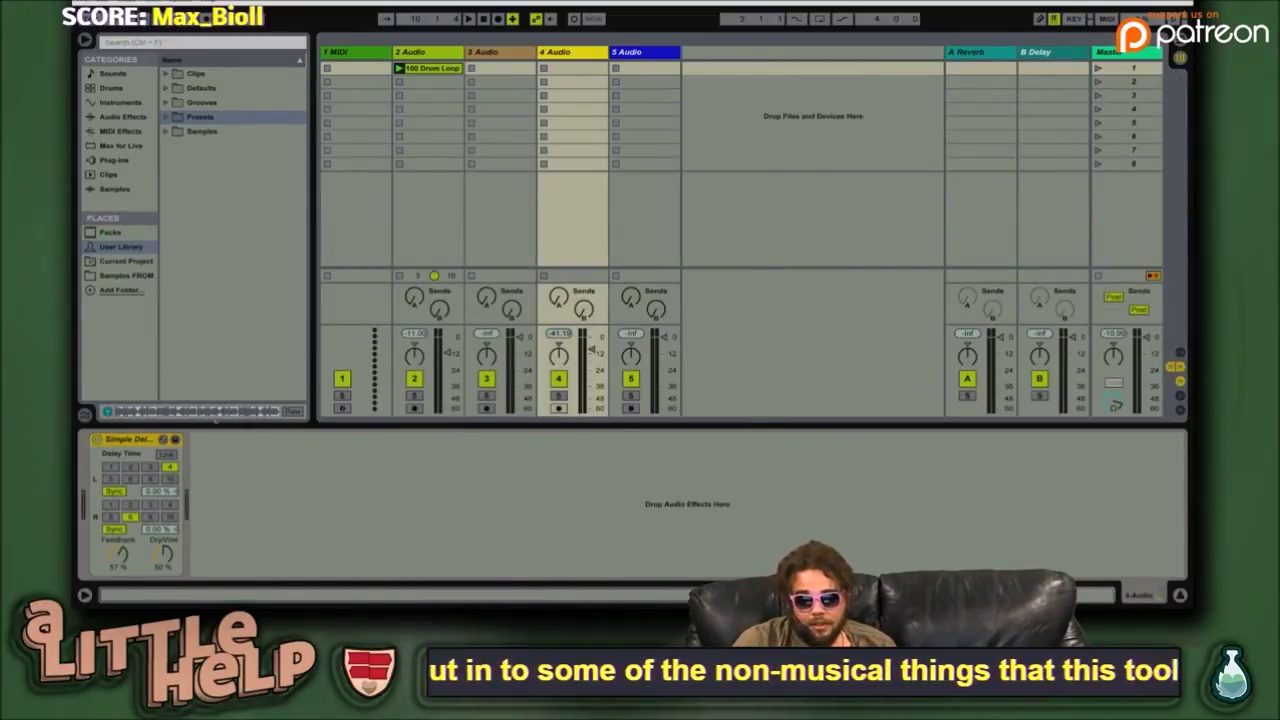
key(shift+Tab)
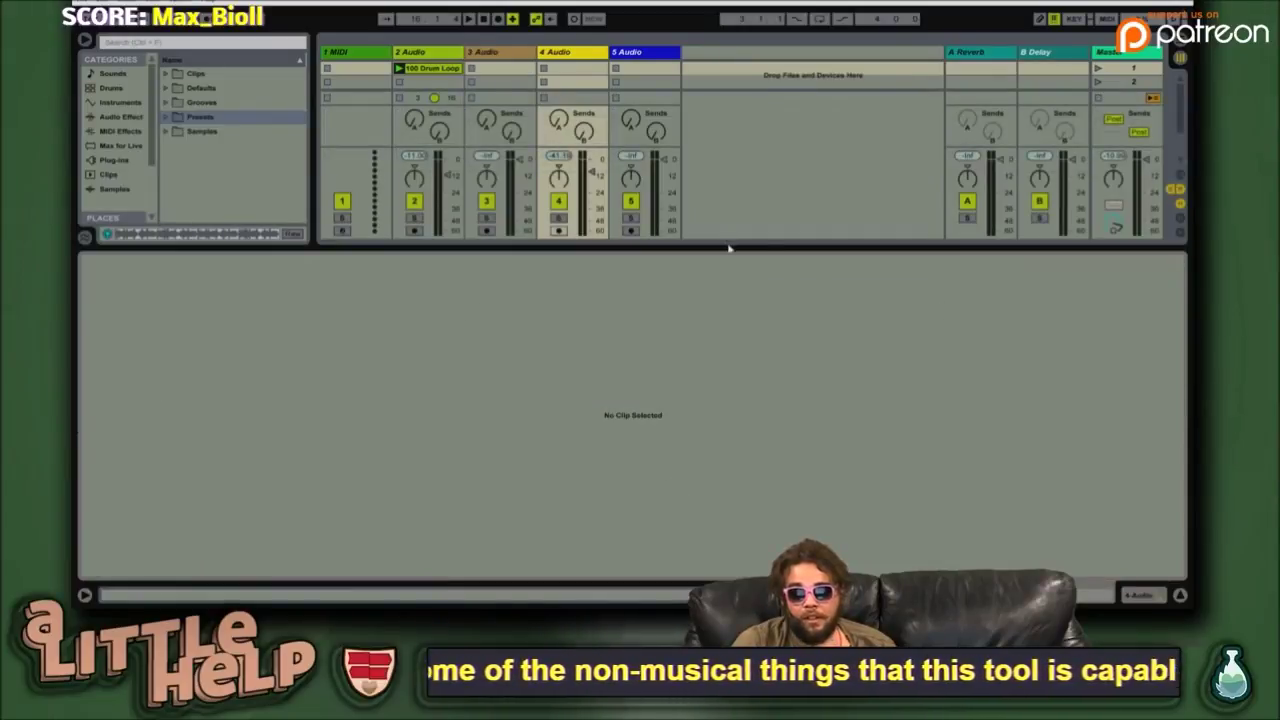
drag(728, 245, 736, 408)
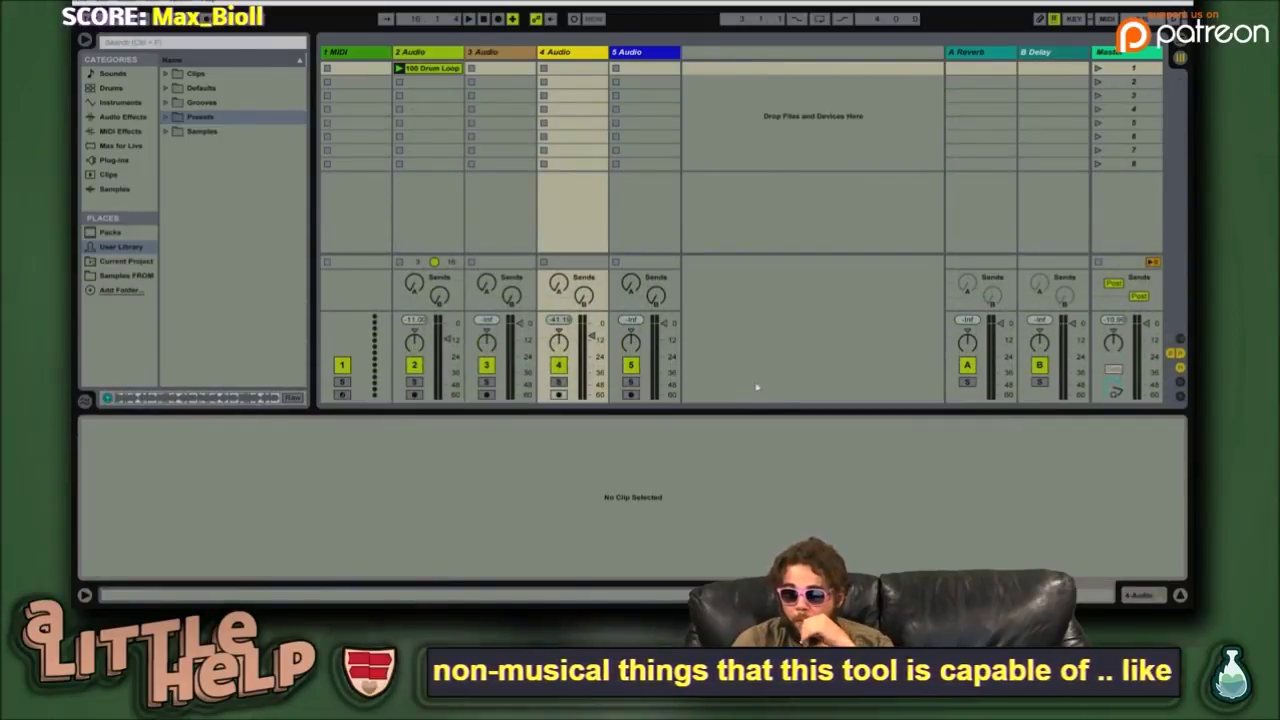
- Show the In/Out section and review the input channel options of 1 MIDI and the audio input sources of 4 Audio
click(1181, 341)
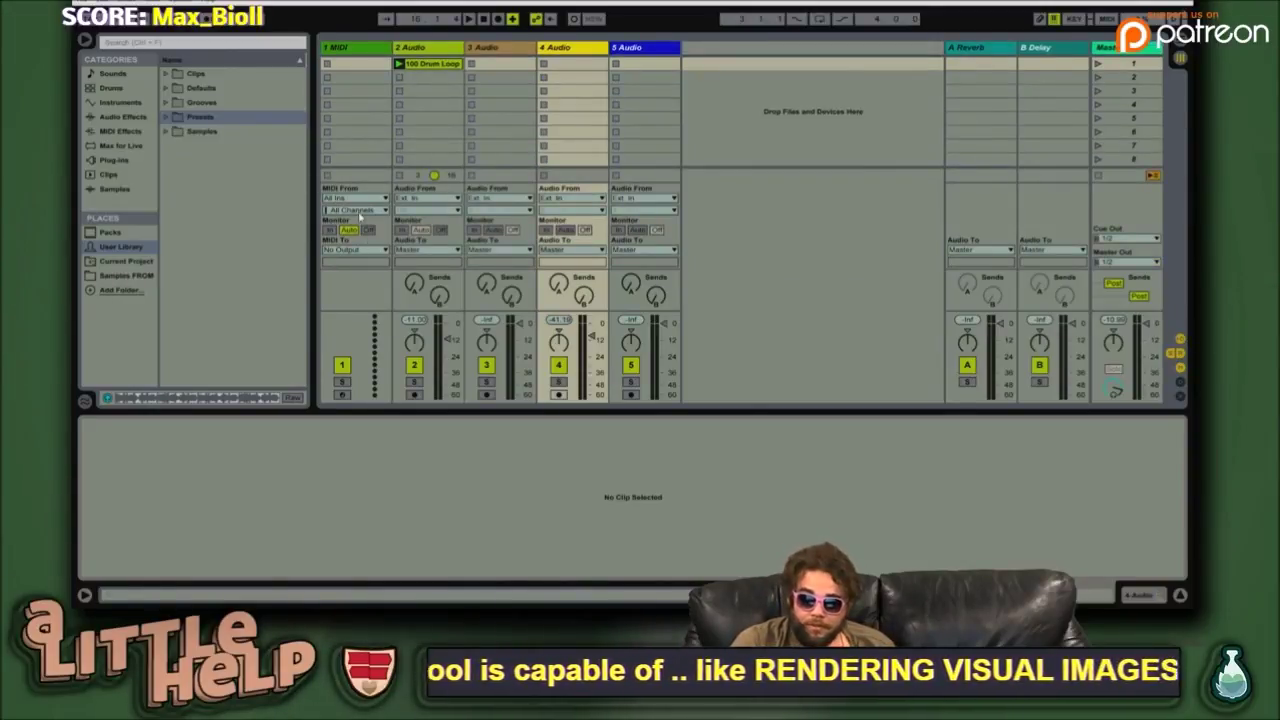
click(358, 210)
click(752, 265)
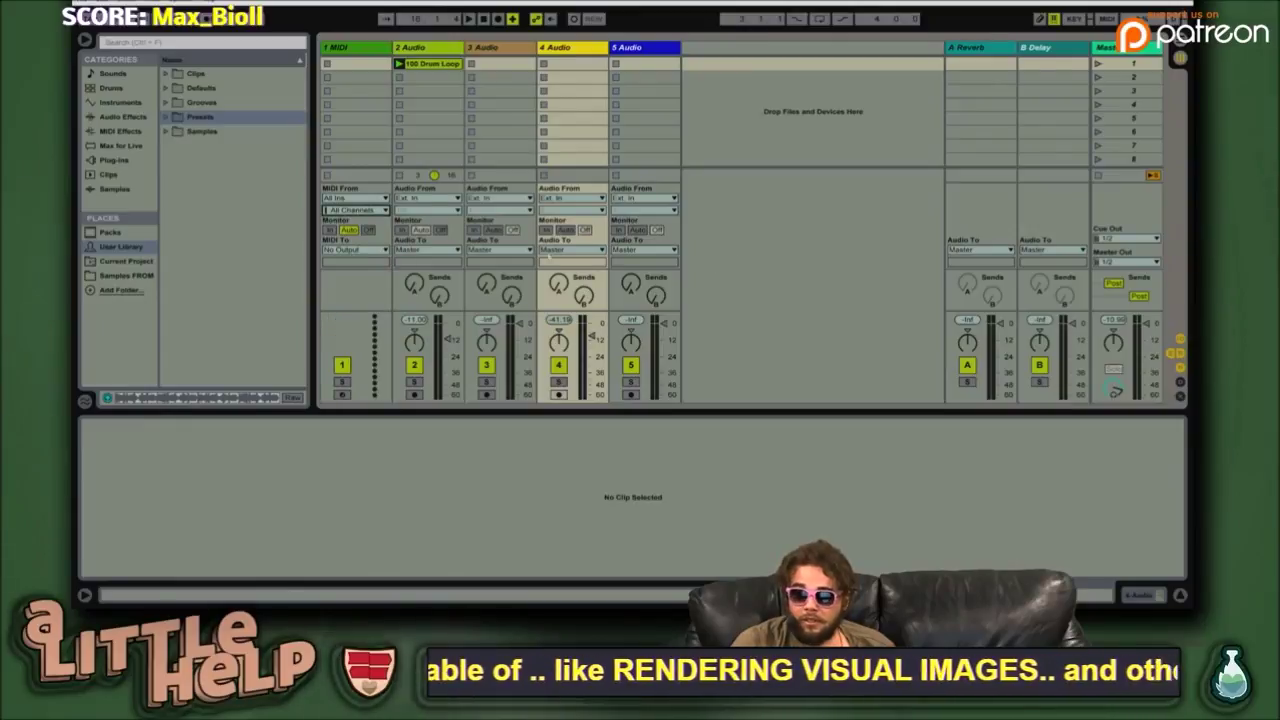
click(572, 198)
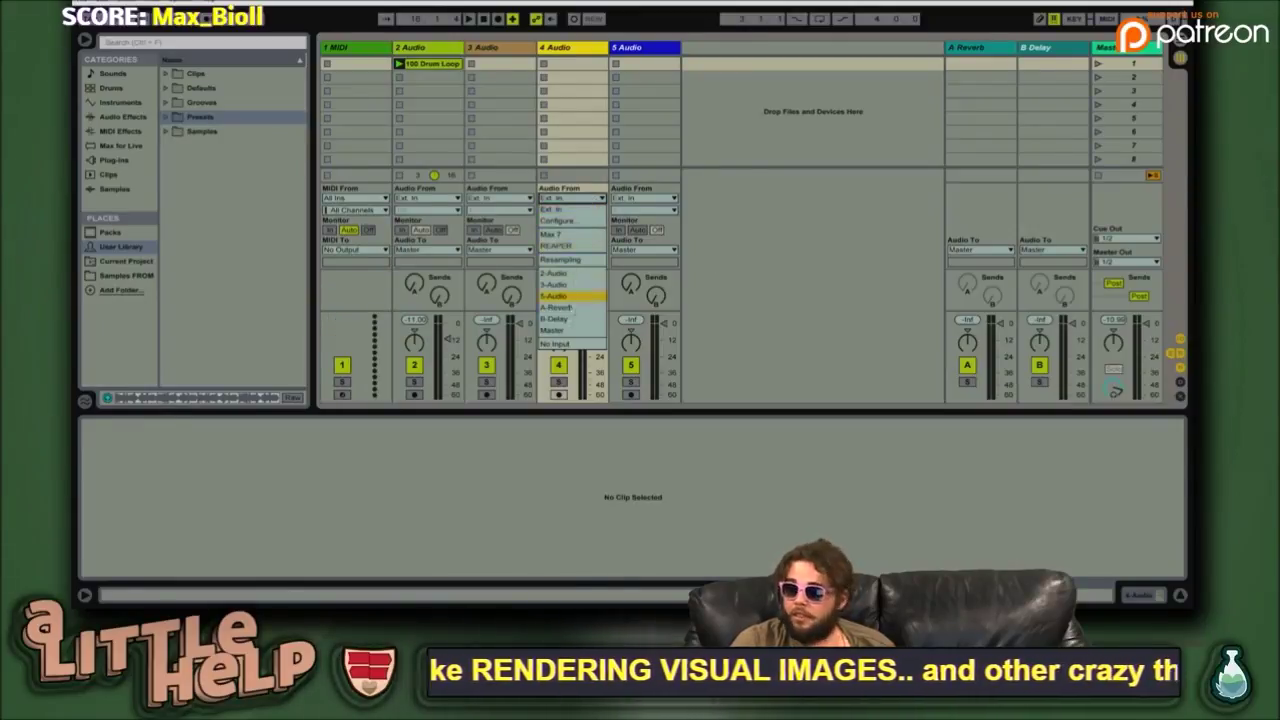
click(759, 257)
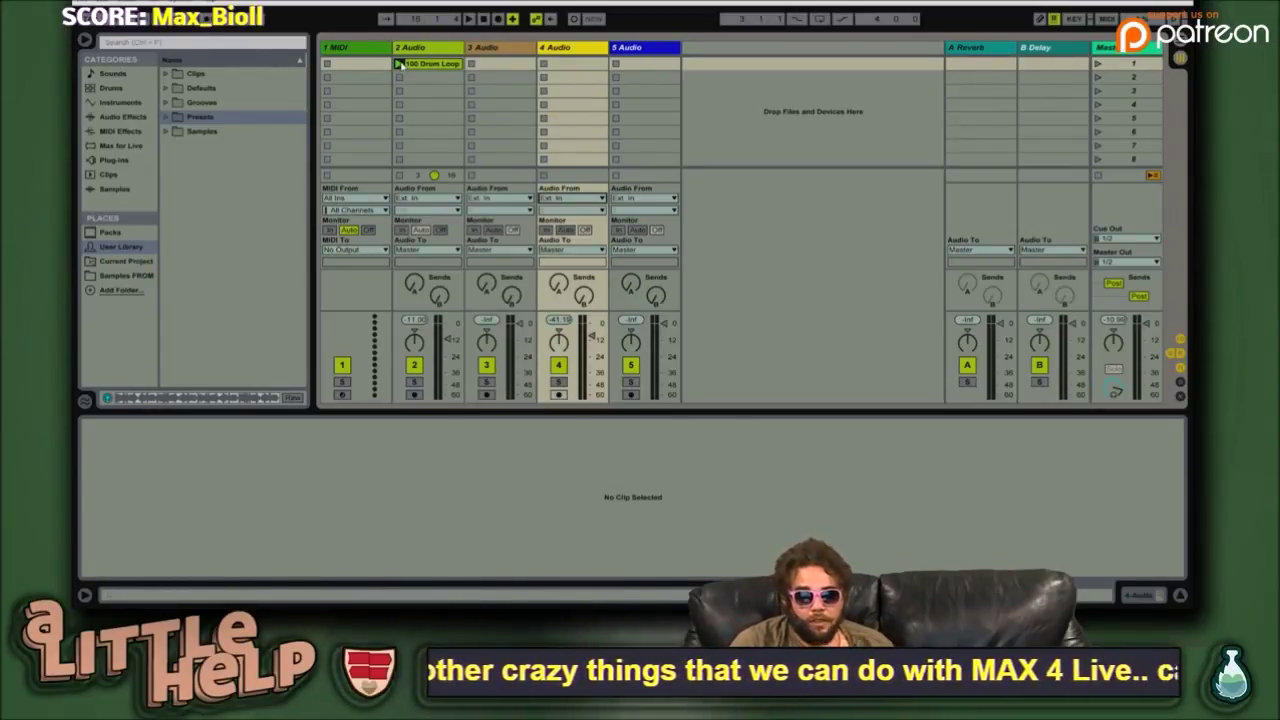
- Launch the 100 Drum Loop clip and route the output of 2 Audio to 4-Audio
click(398, 63)
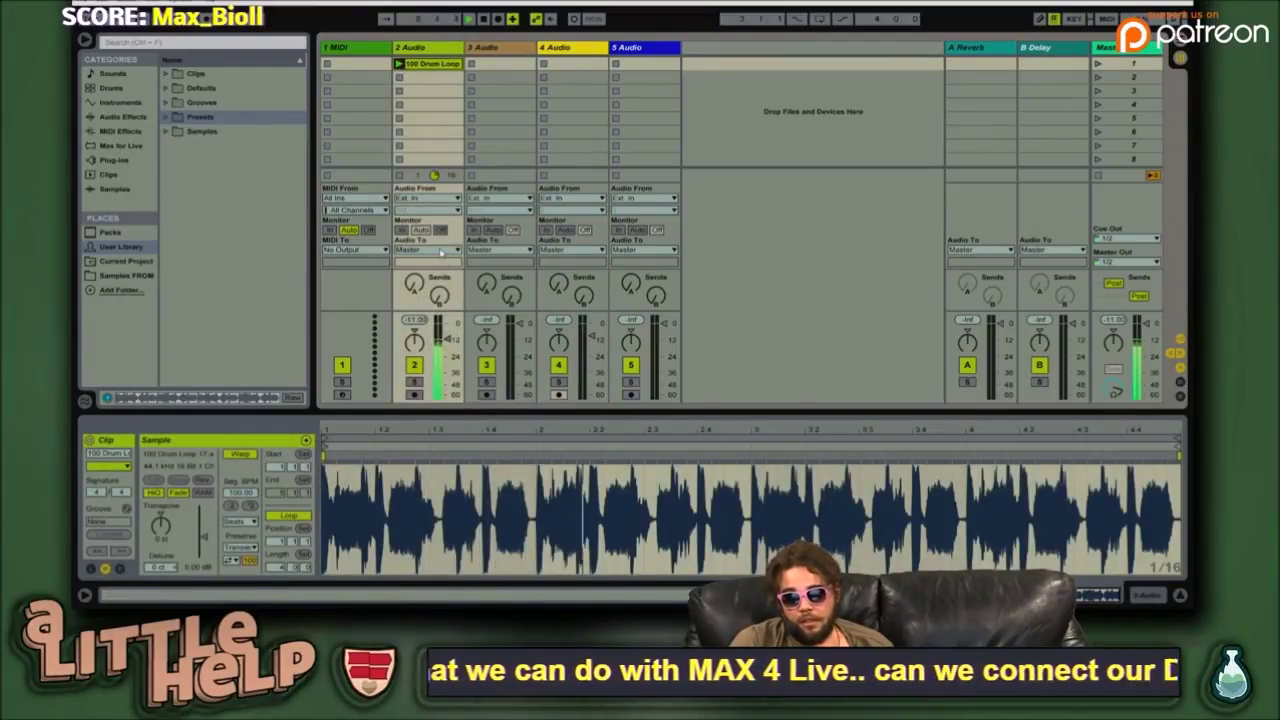
click(441, 251)
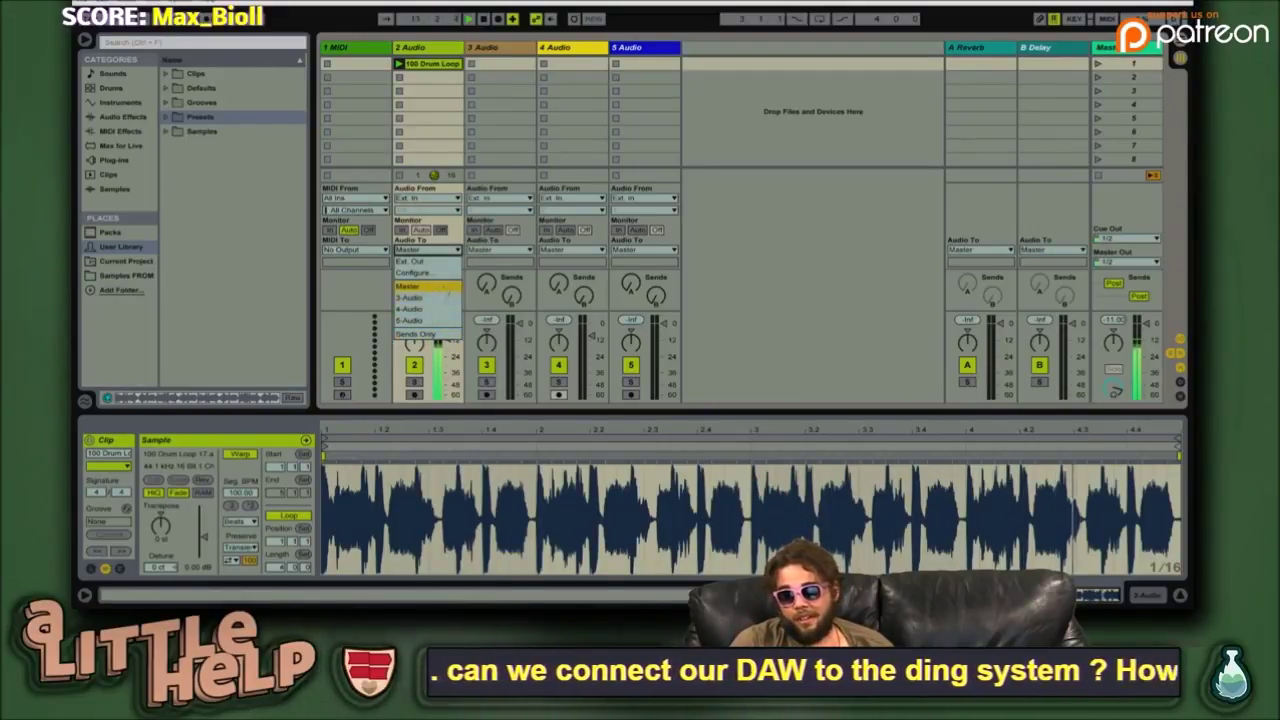
click(430, 309)
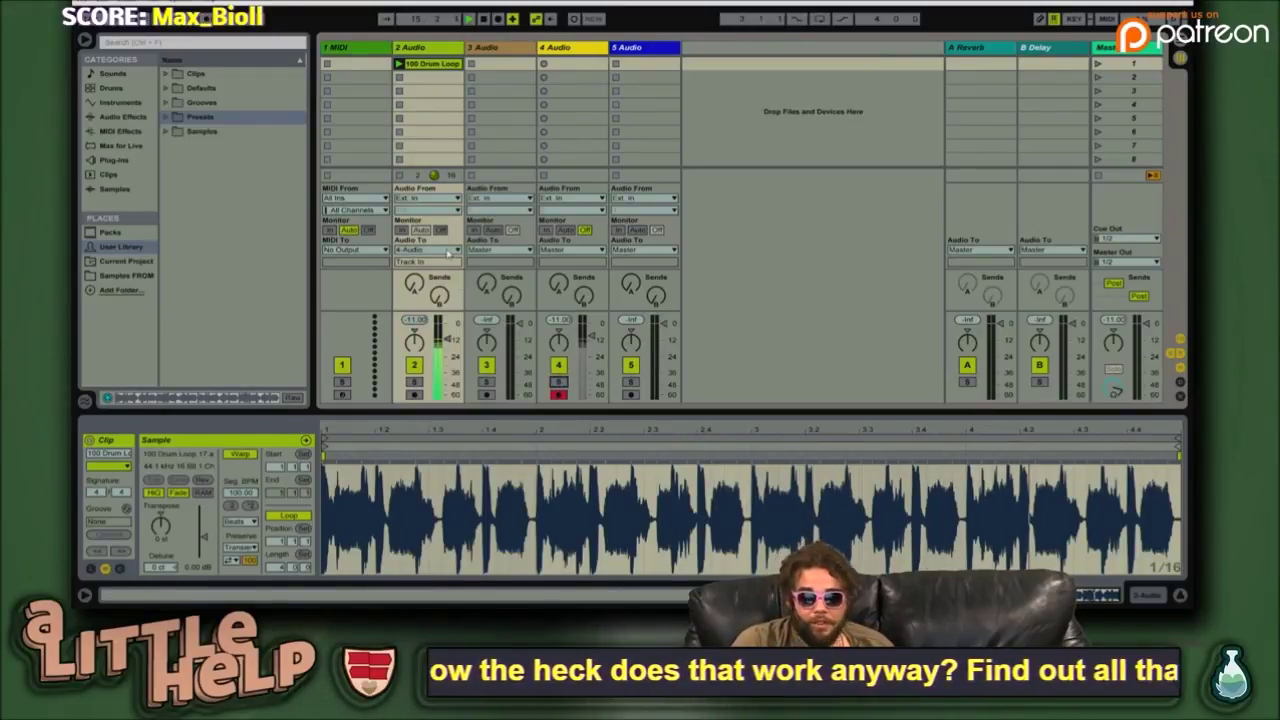
- Review the output options of 2 Audio and set its output to Sends Only
click(447, 252)
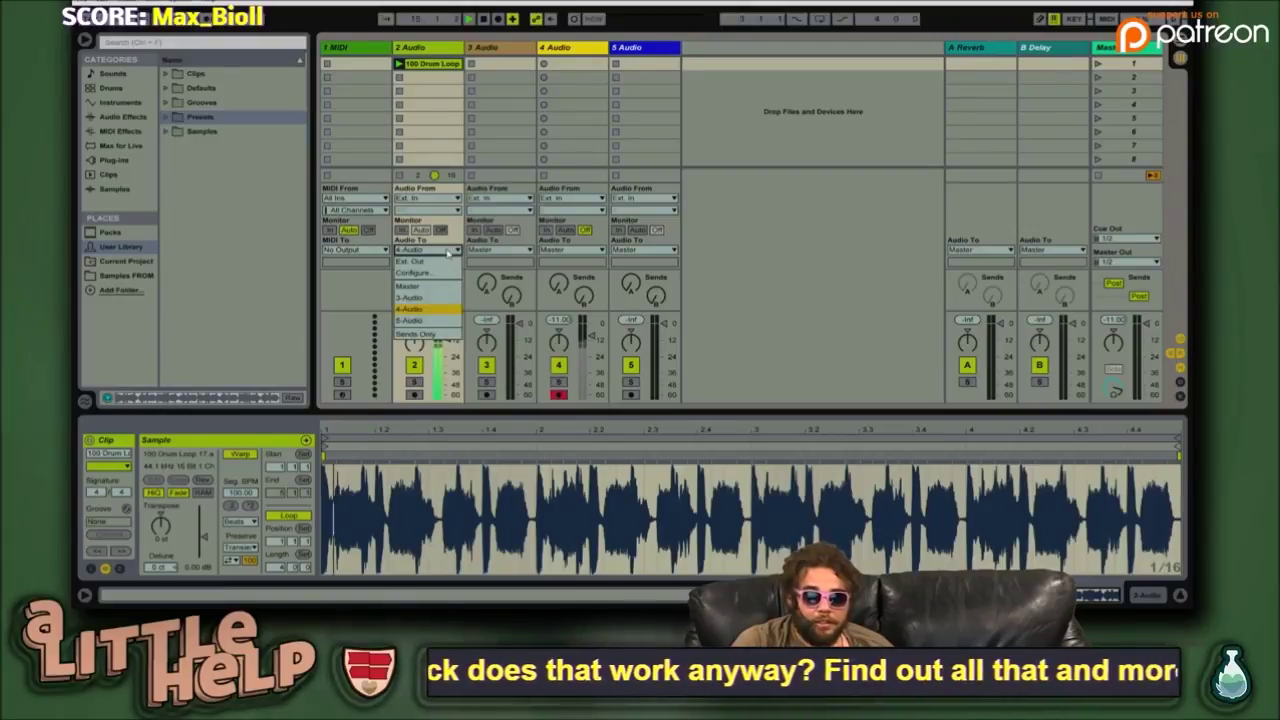
click(438, 341)
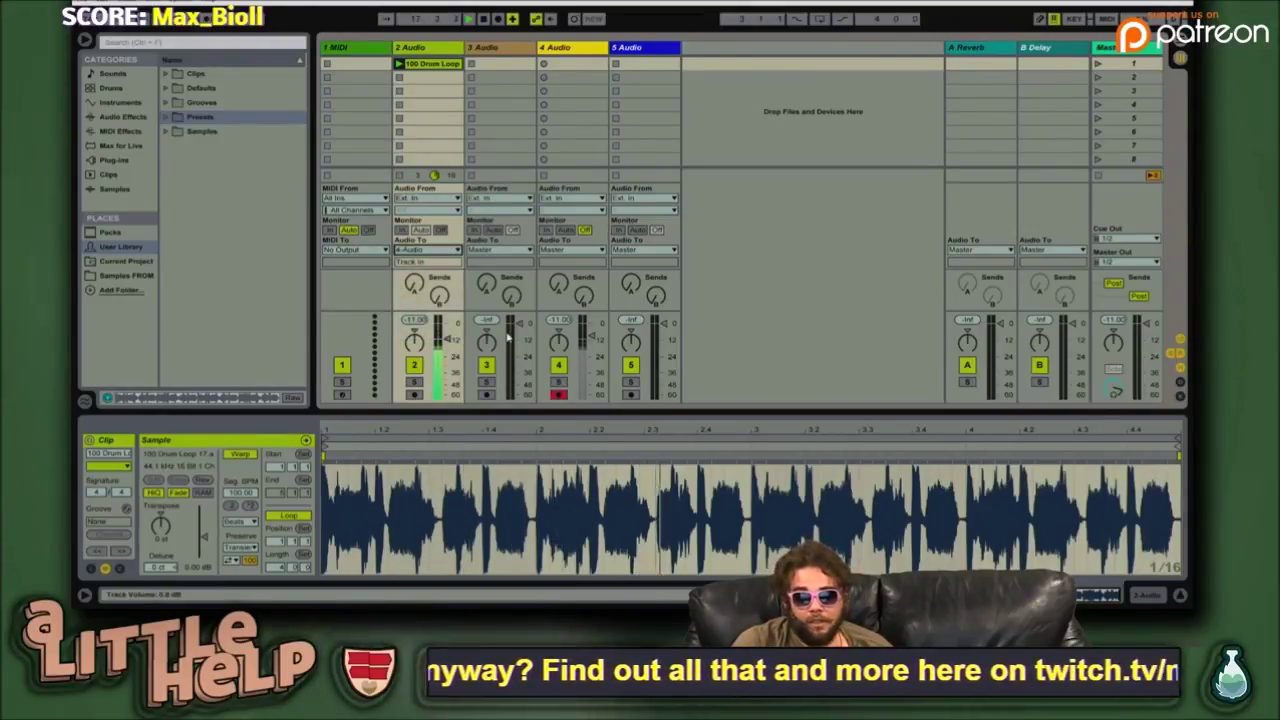
click(428, 250)
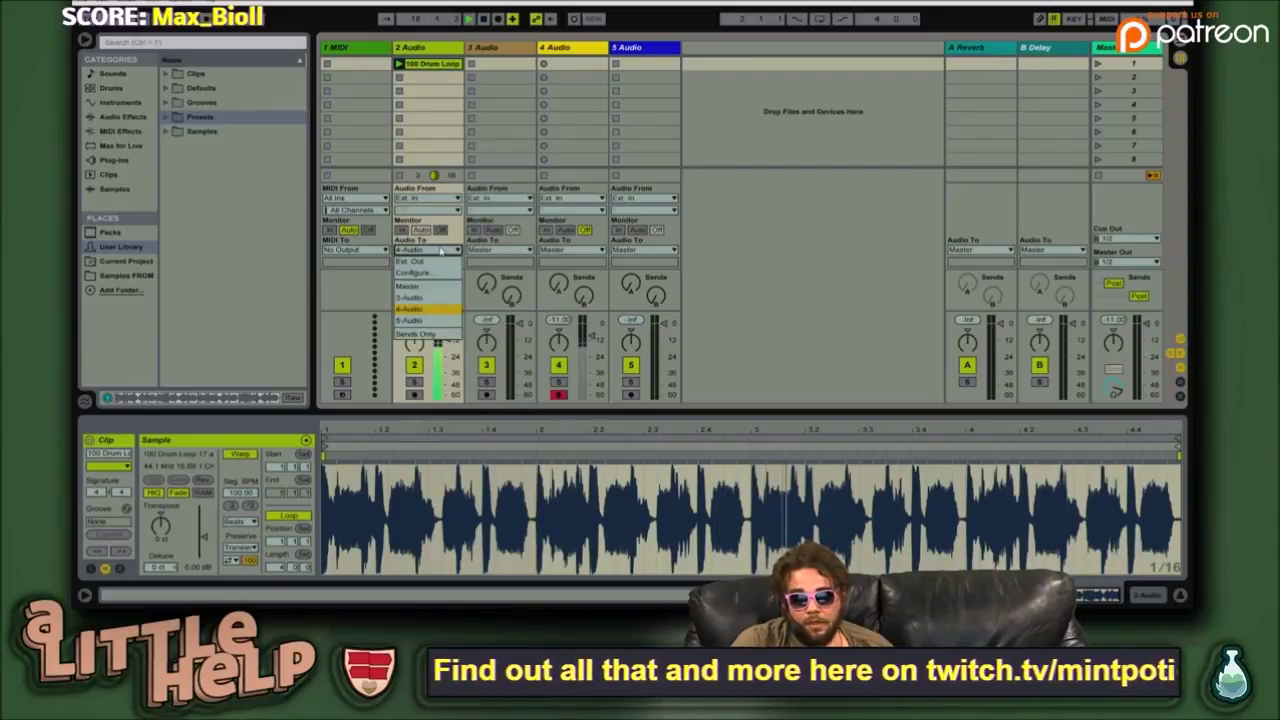
click(441, 337)
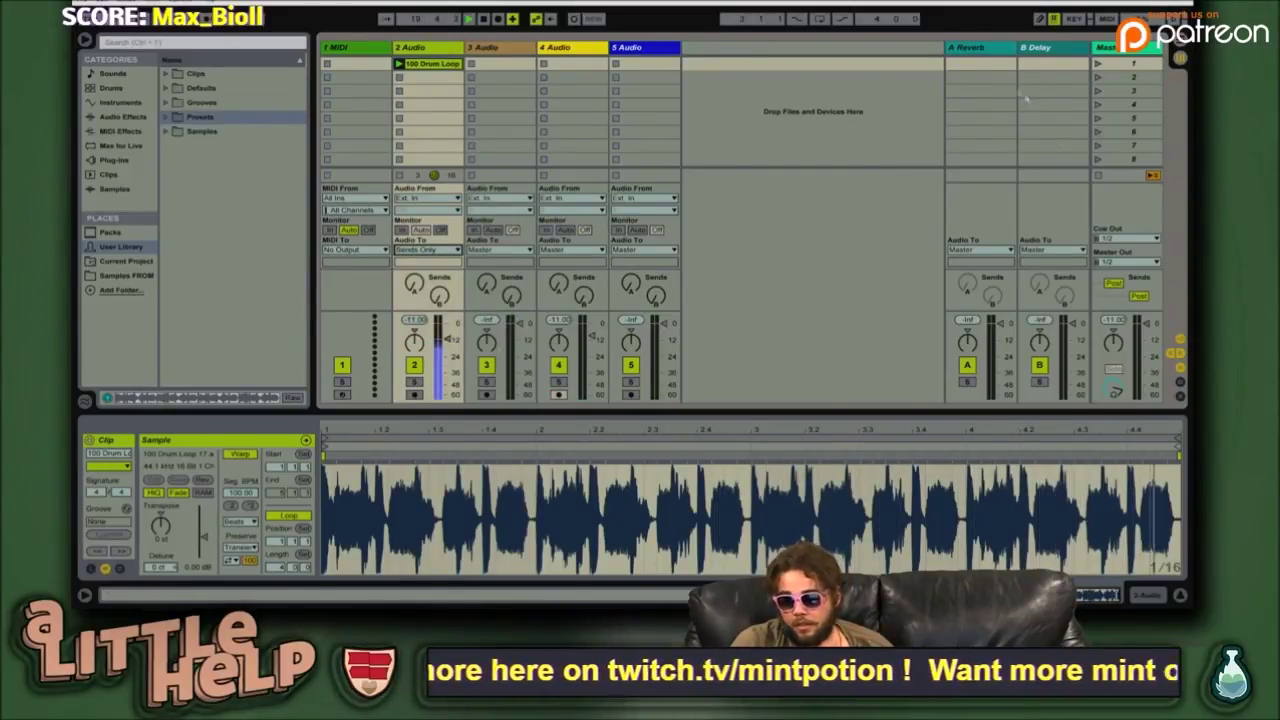
- Widen the A Reverb and B Delay return tracks and select each of them in turn
drag(947, 47, 875, 61)
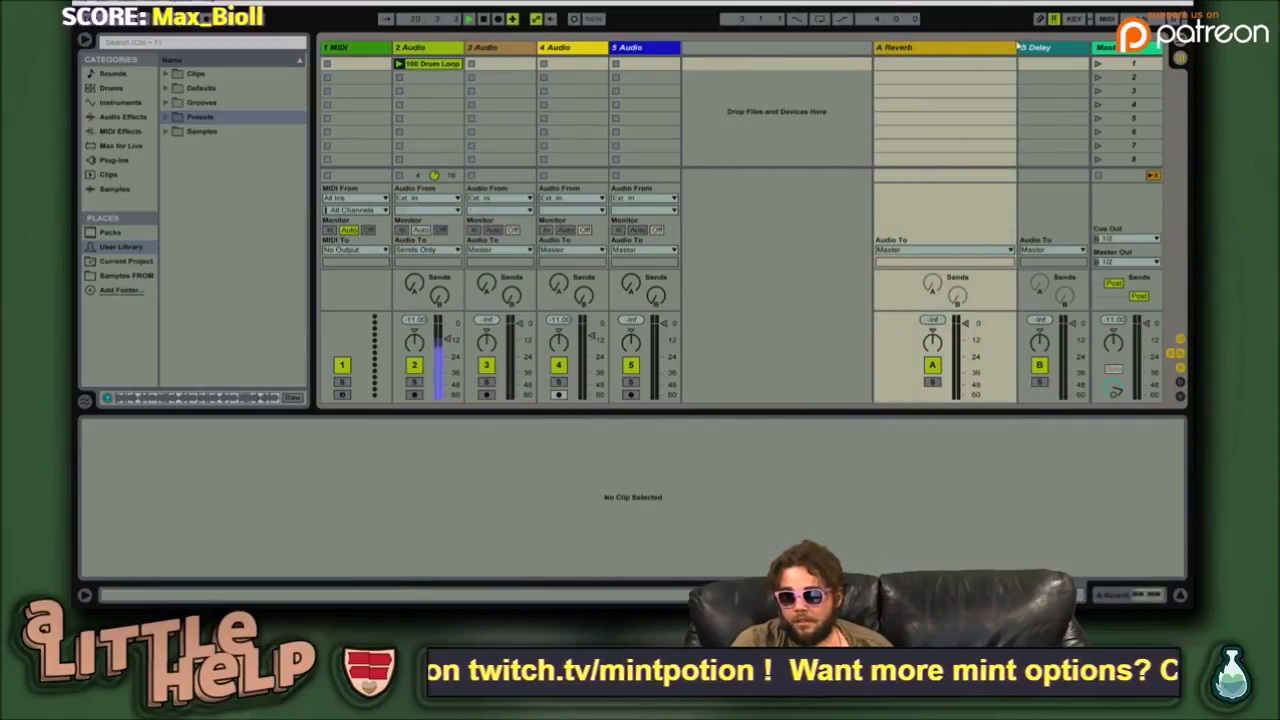
drag(1019, 47, 931, 48)
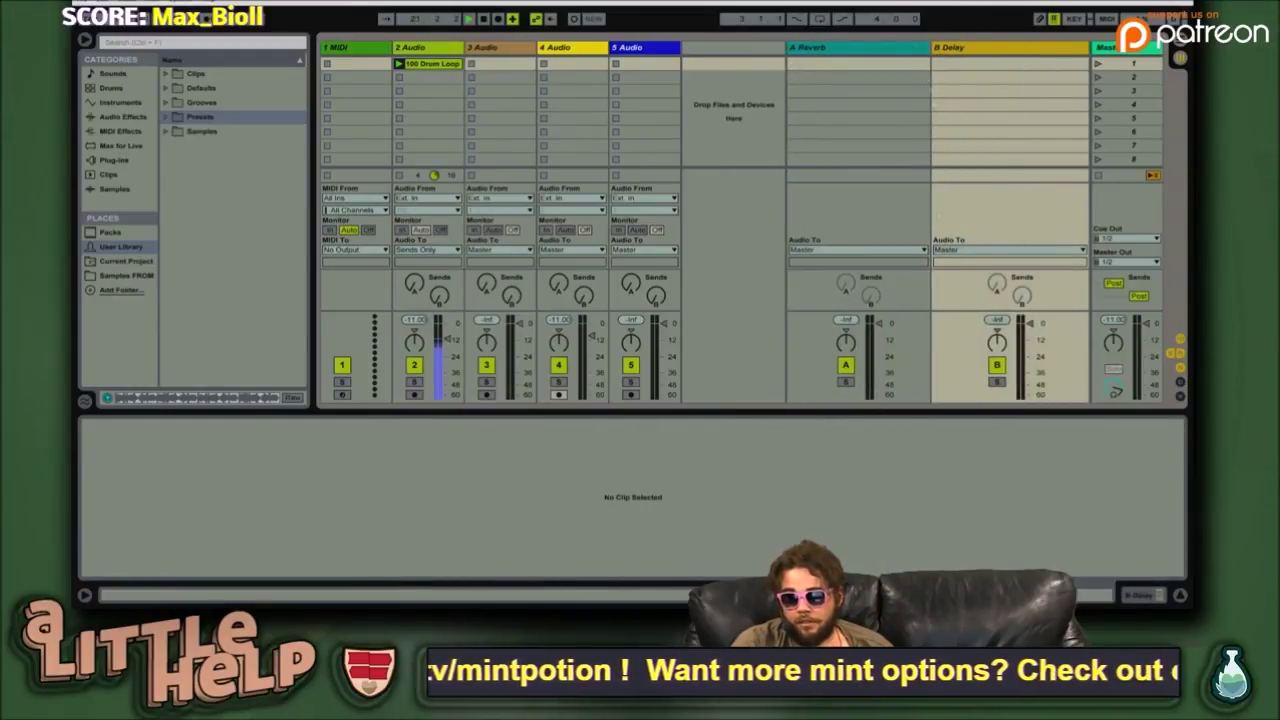
click(873, 52)
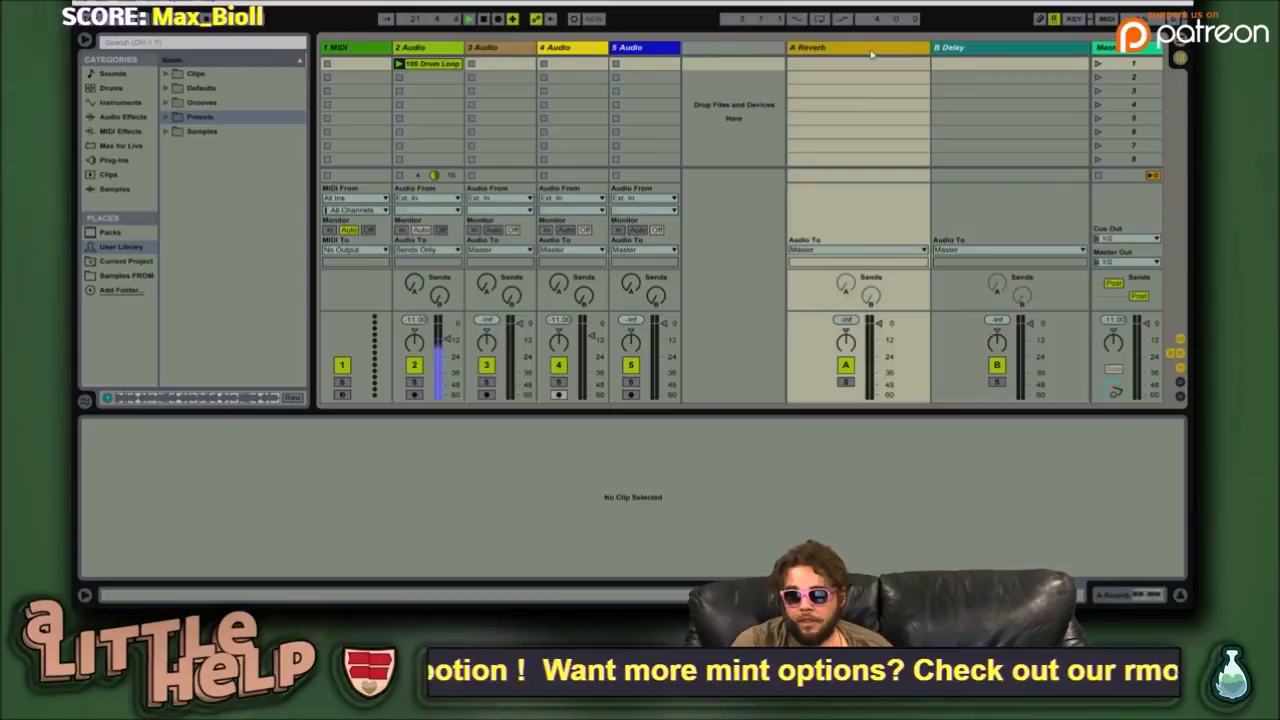
click(984, 48)
click(884, 48)
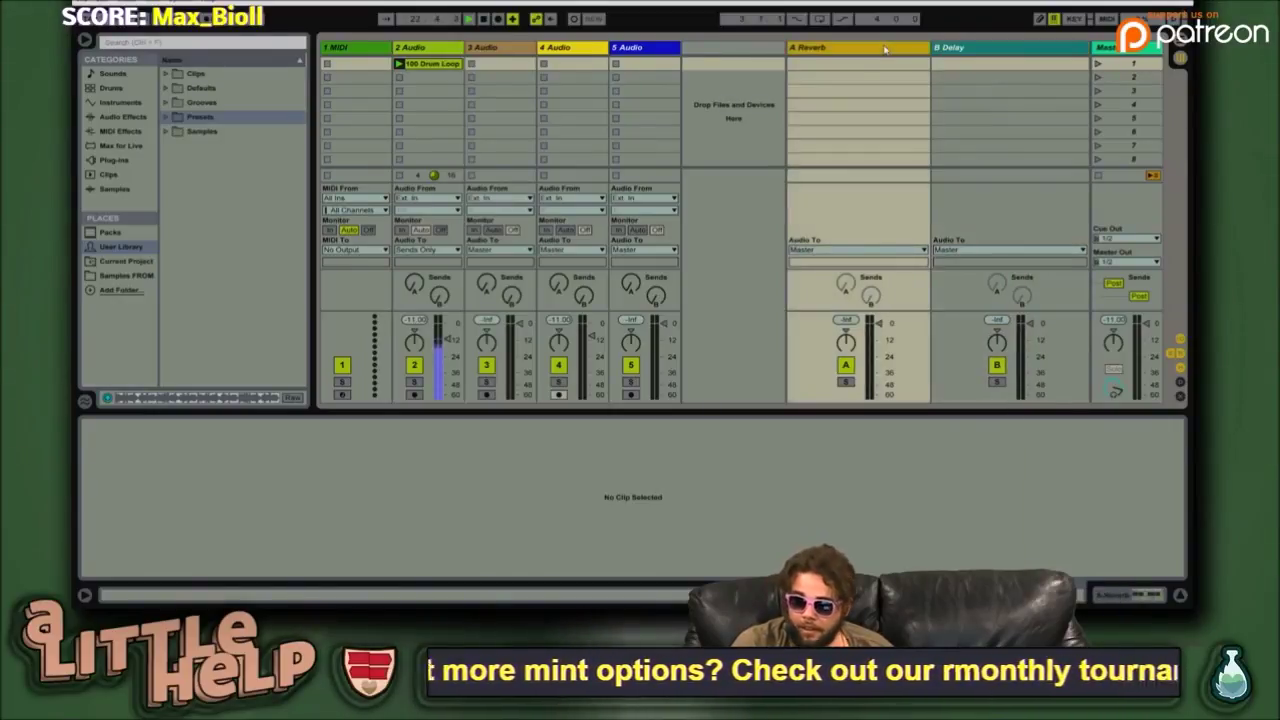
click(960, 50)
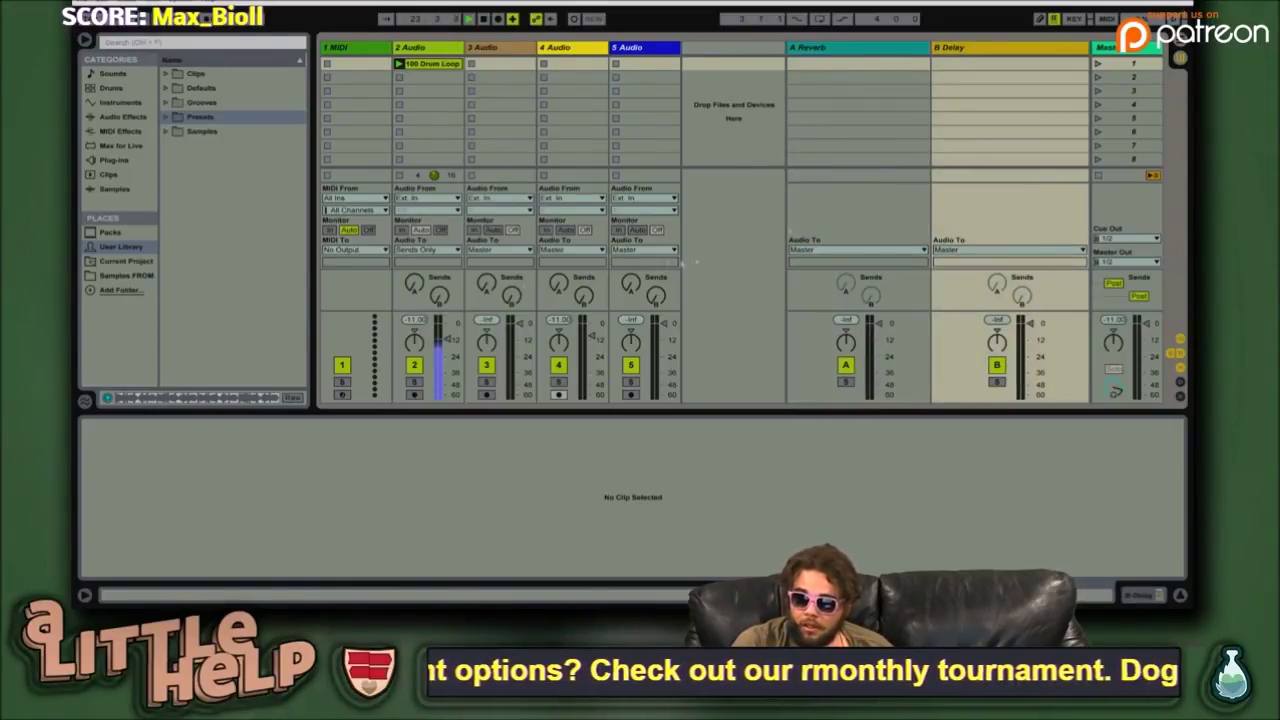
- Insert a third return track, raise the C and A sends of 2 Audio, and select A Reverb
right_click(994, 51)
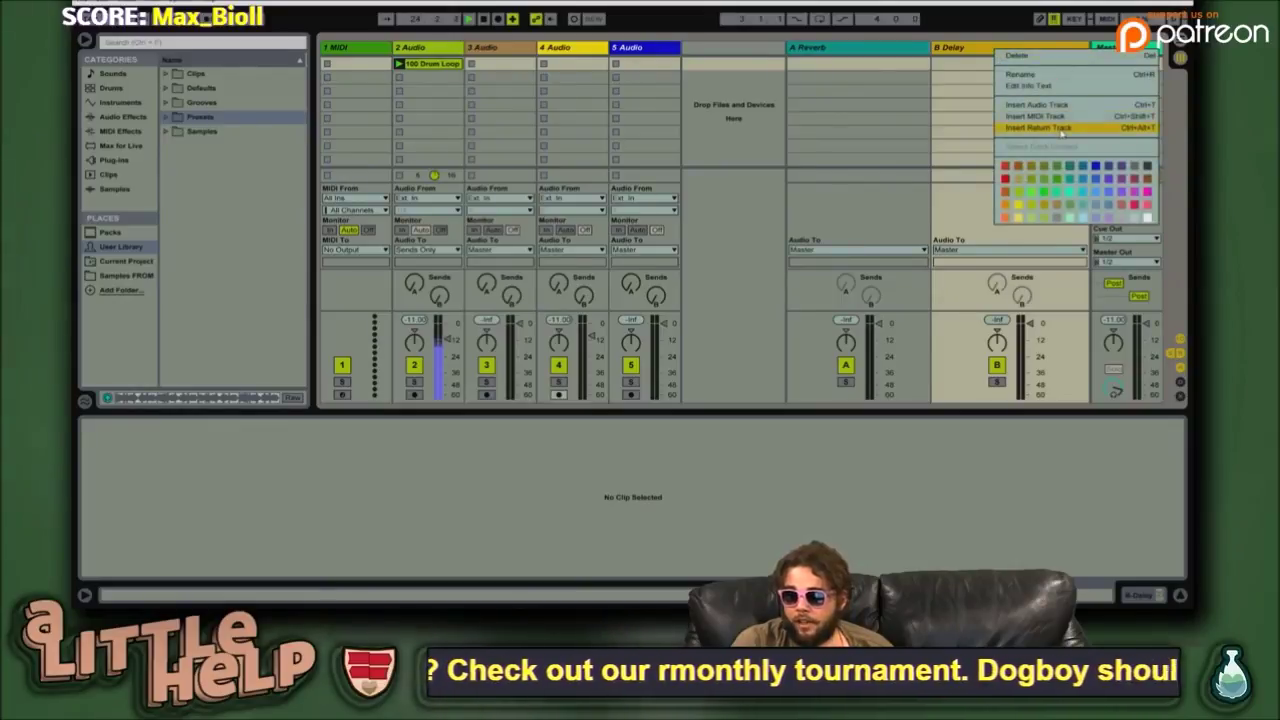
click(1040, 128)
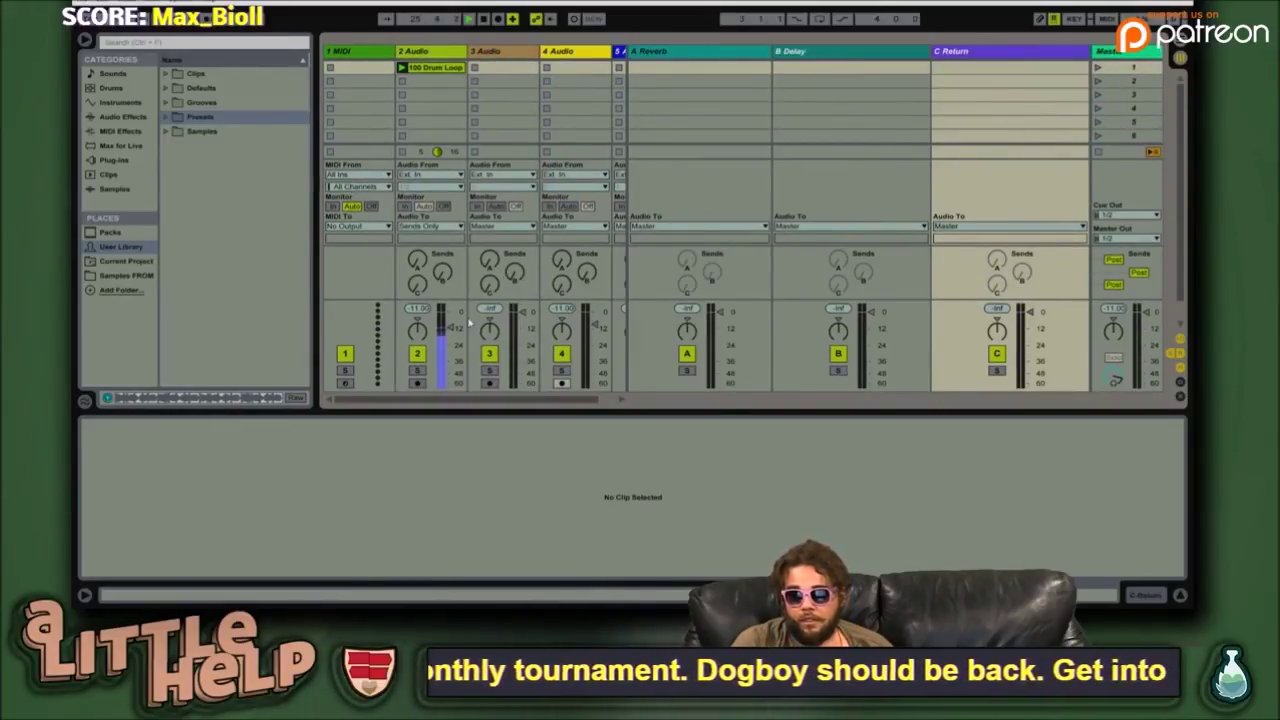
drag(420, 288, 420, 228)
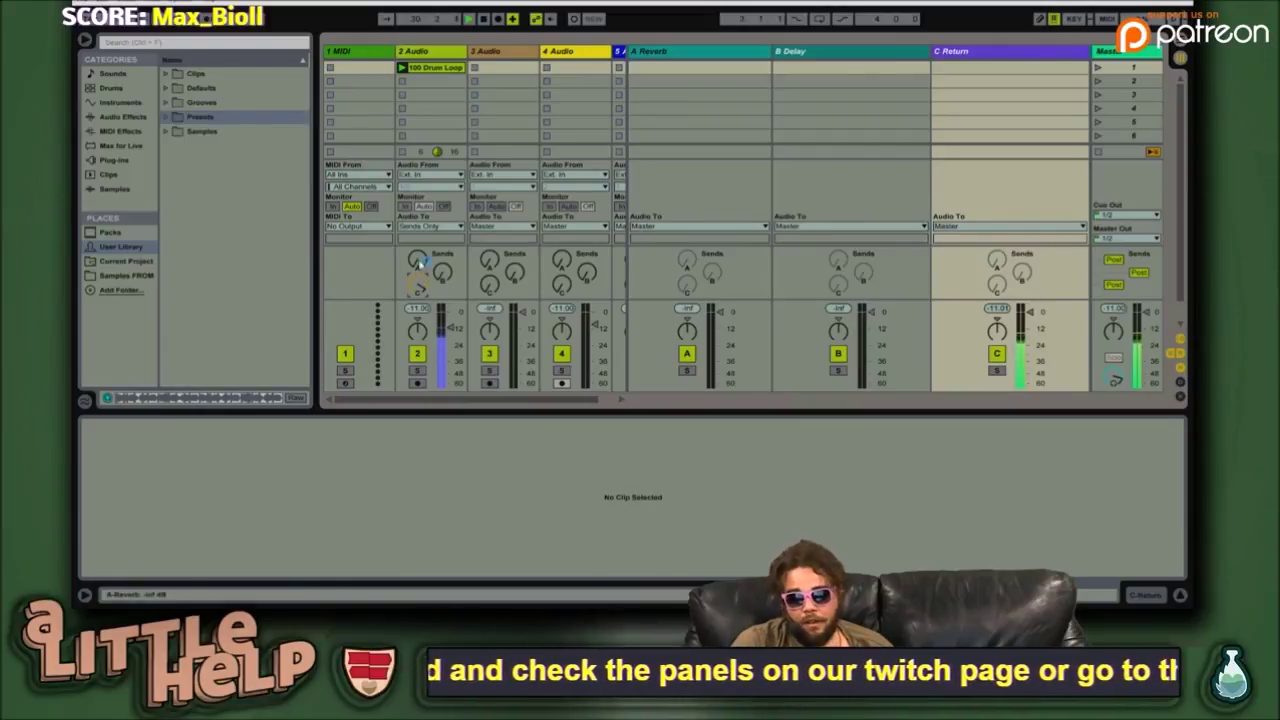
drag(418, 260, 418, 198)
click(700, 51)
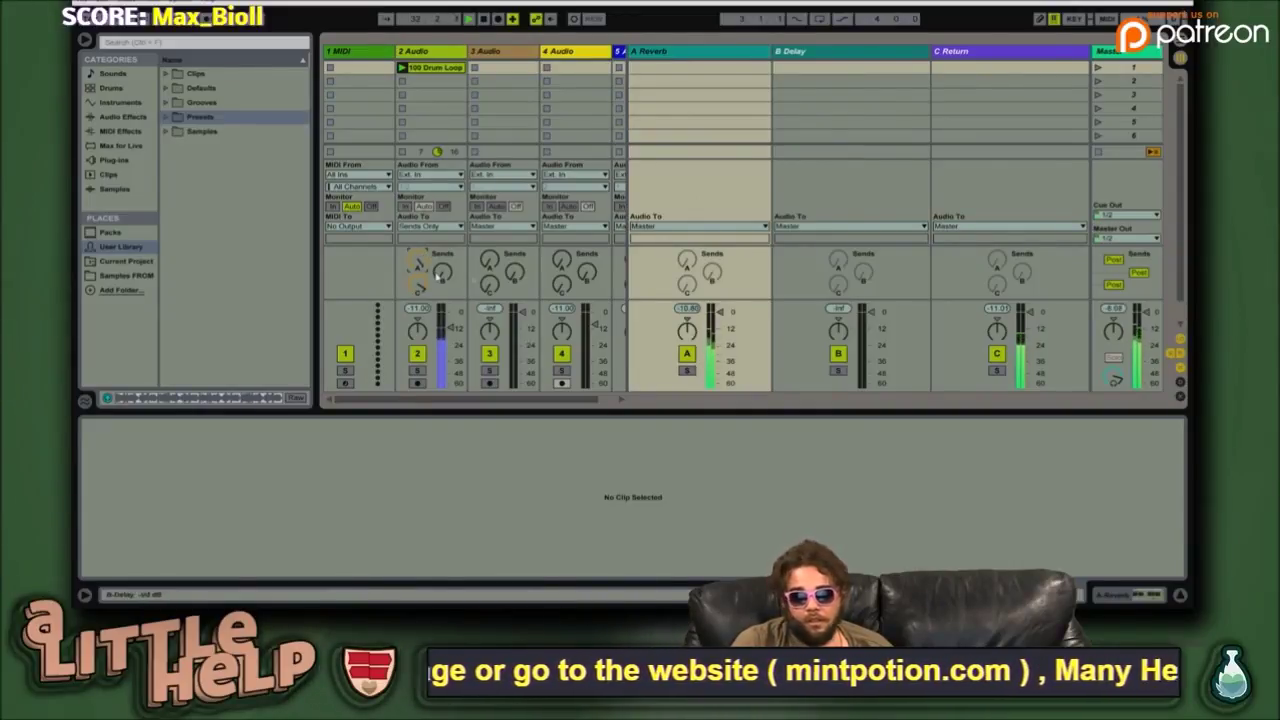
- On the B Delay track's device, link both channels, switch to Time mode, and set about 175 ms delay with 36 % feedback
click(856, 58)
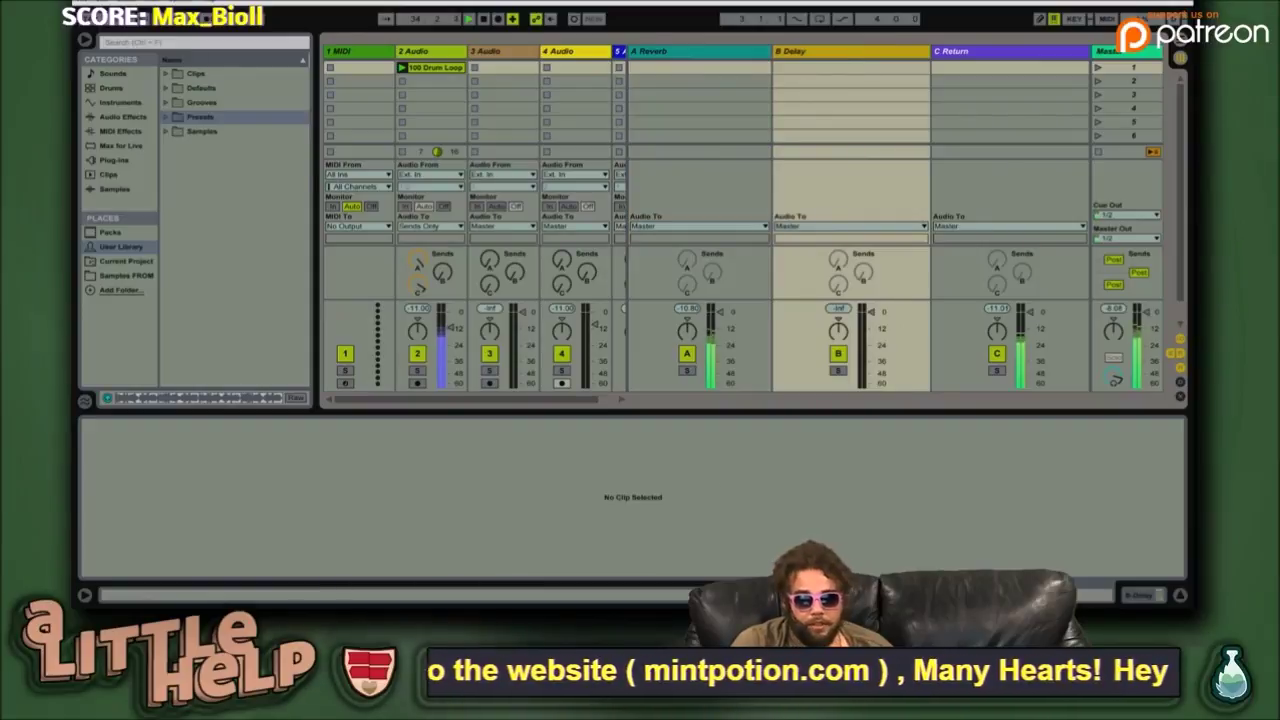
click(1143, 595)
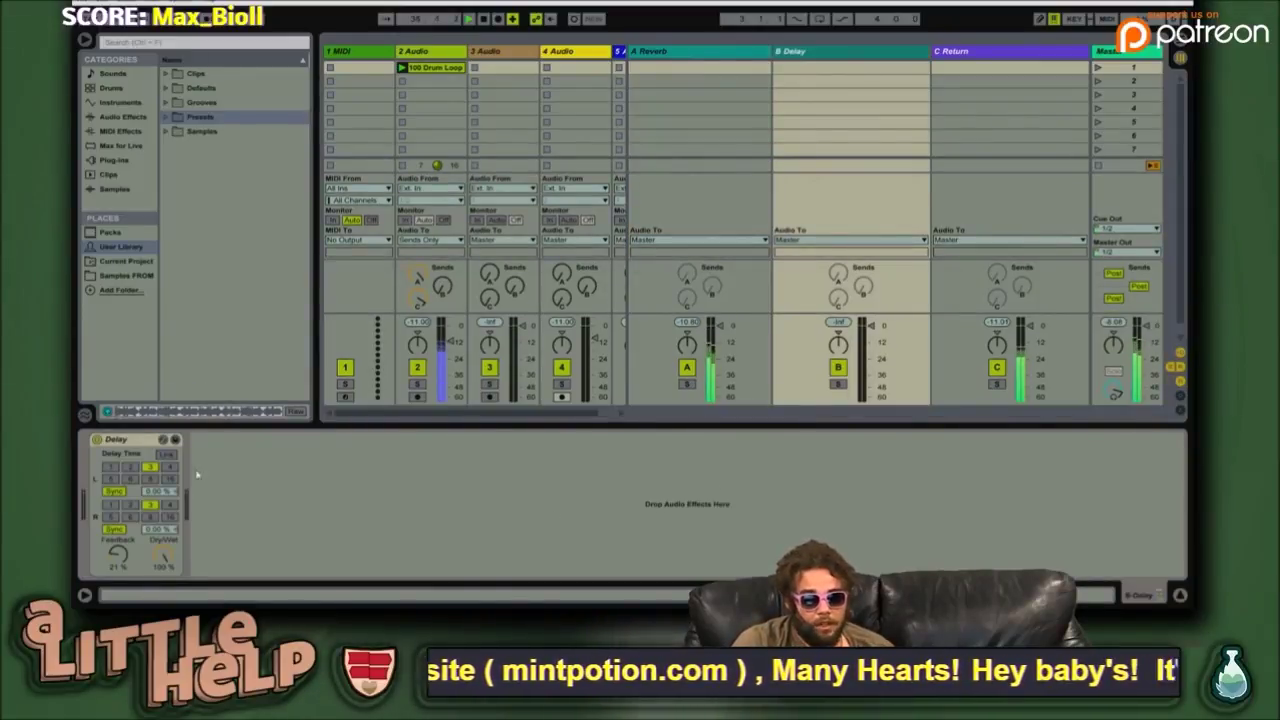
click(167, 454)
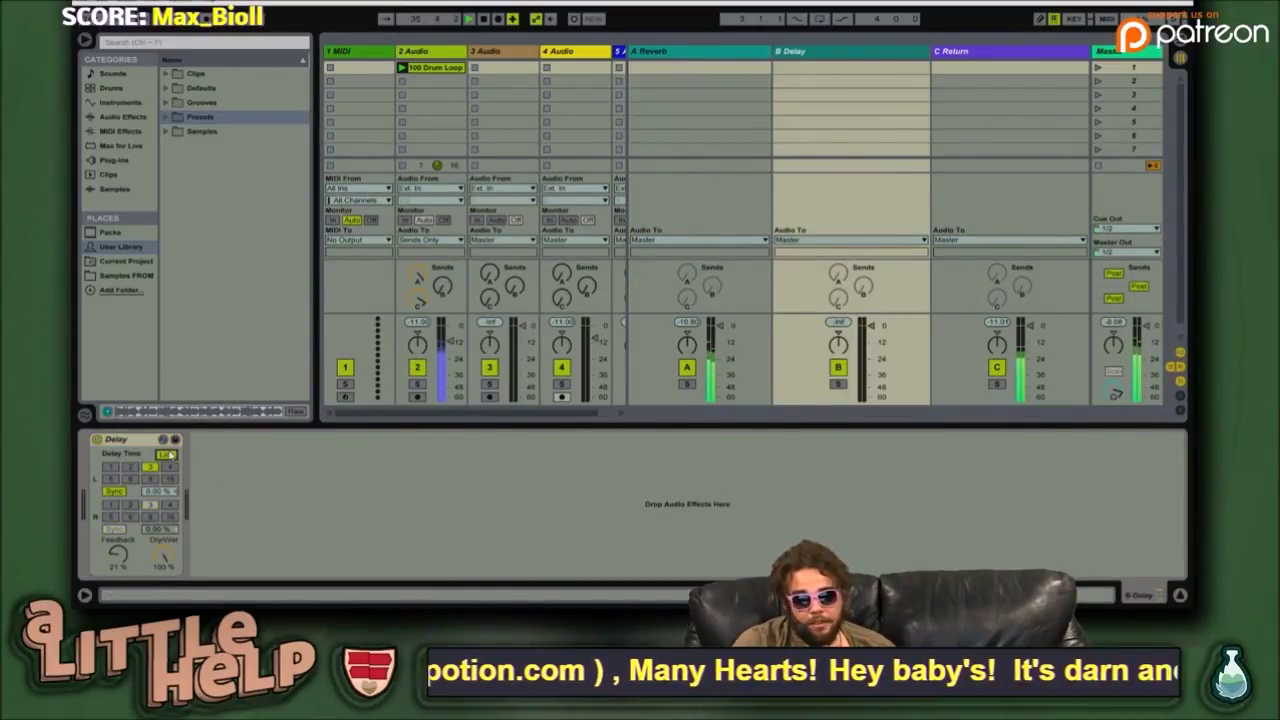
click(115, 491)
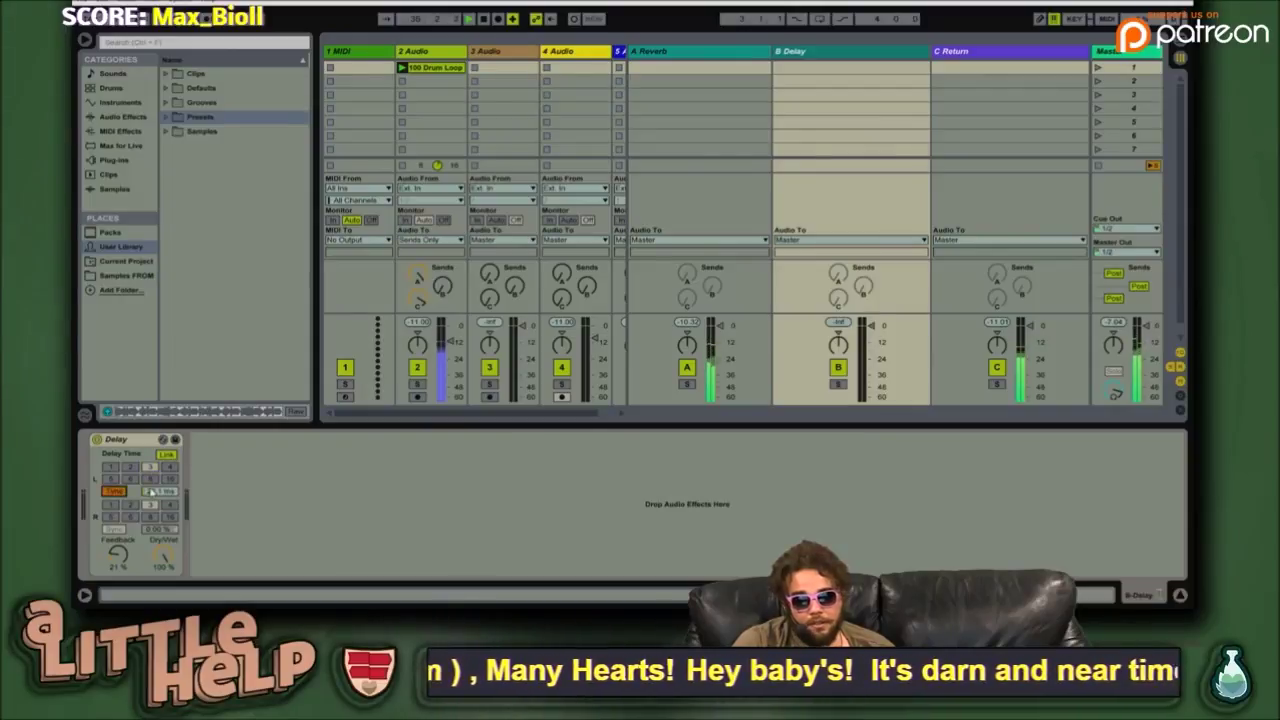
drag(159, 491, 159, 476)
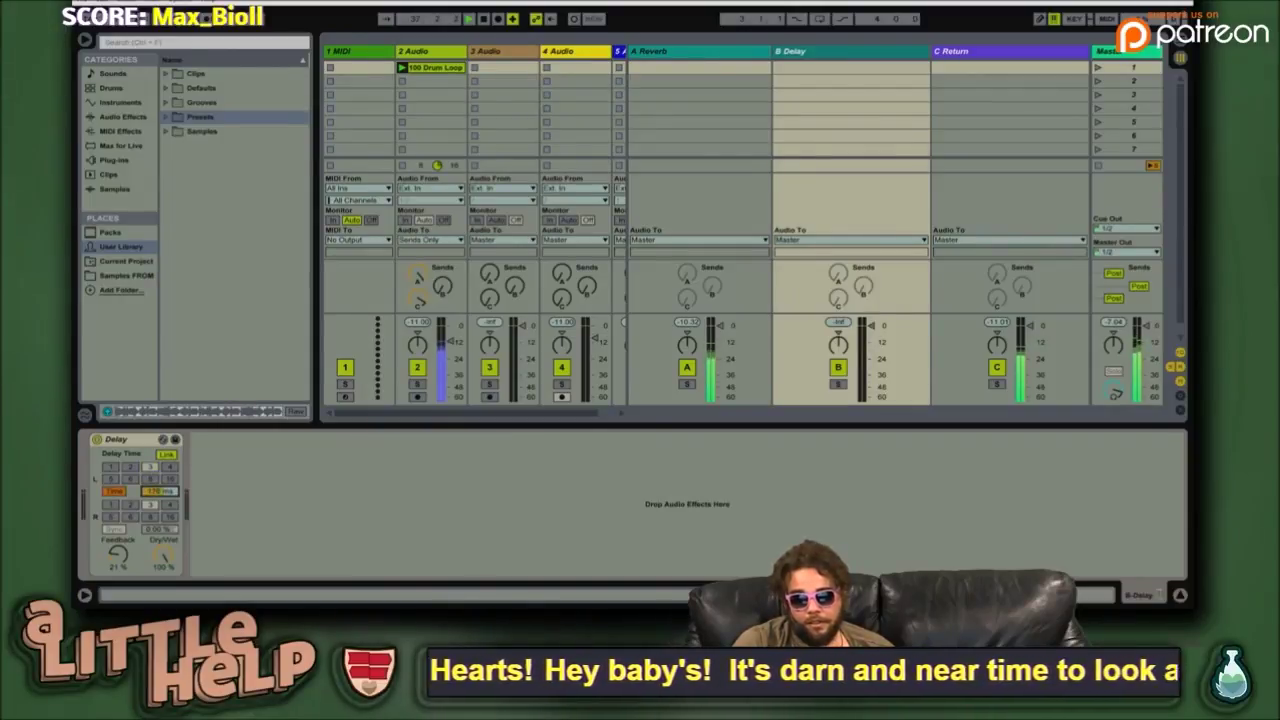
drag(117, 552, 117, 538)
- Adjust the sends of 2 Audio, setting B Delay to about -17.6 dB and turning C Return fully down
drag(442, 286, 442, 262)
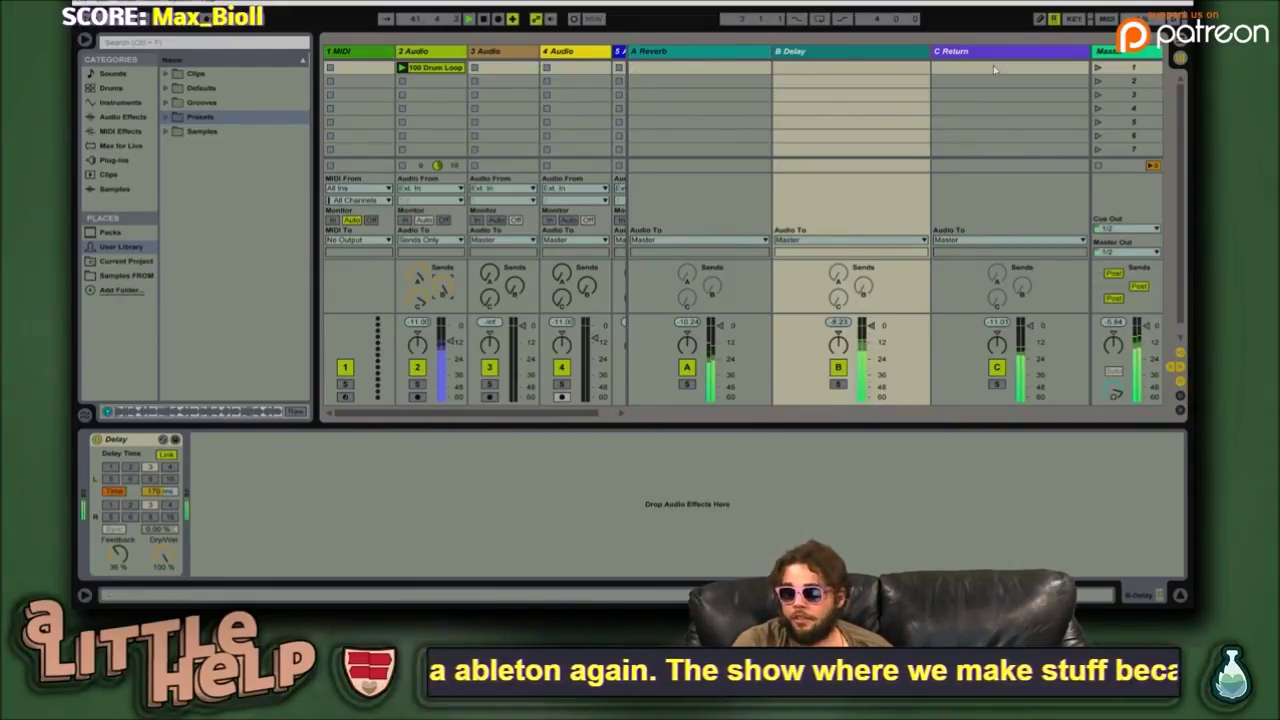
drag(421, 299, 421, 334)
drag(443, 288, 443, 293)
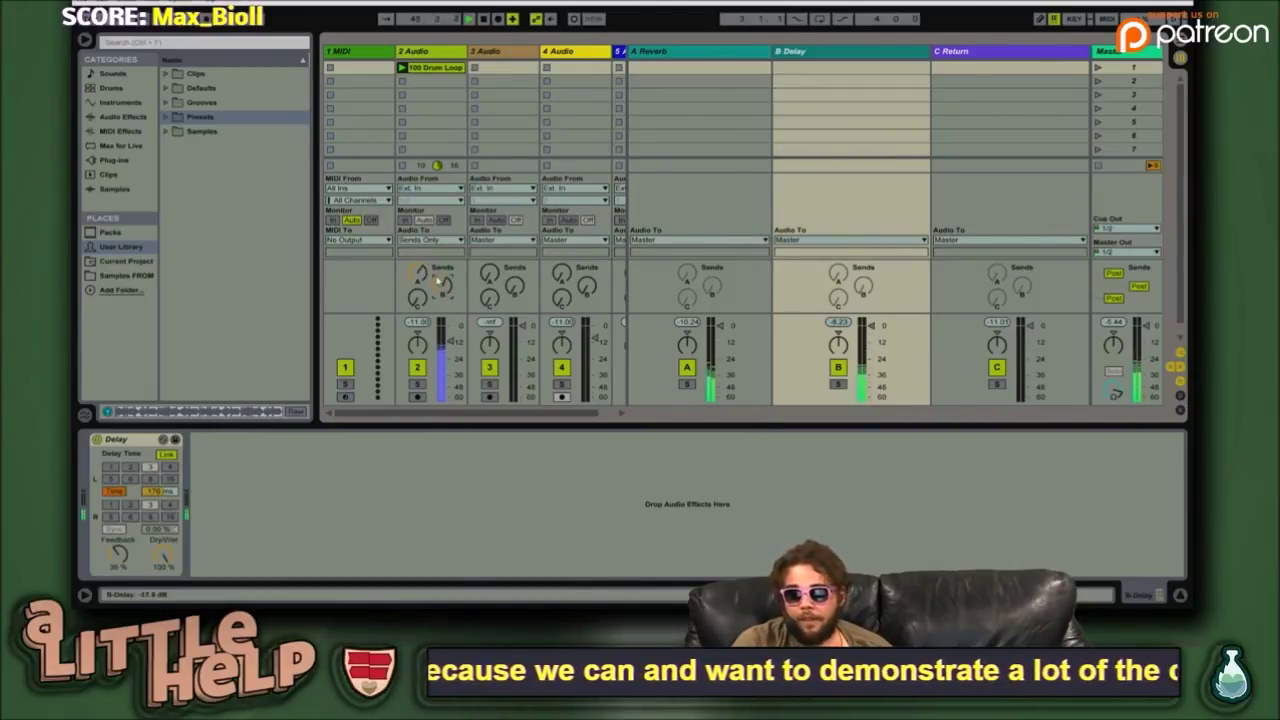
- Compare the devices on the C Return, B Delay and A Reverb tracks
click(968, 51)
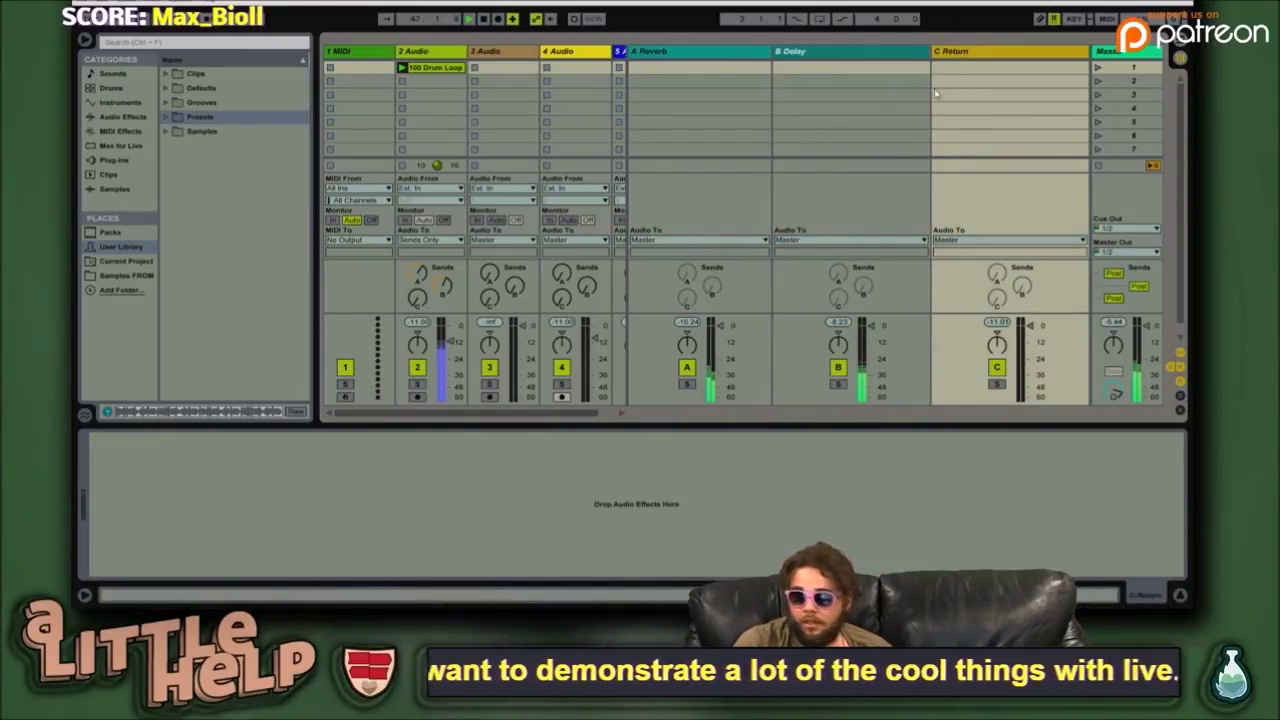
click(896, 55)
click(729, 56)
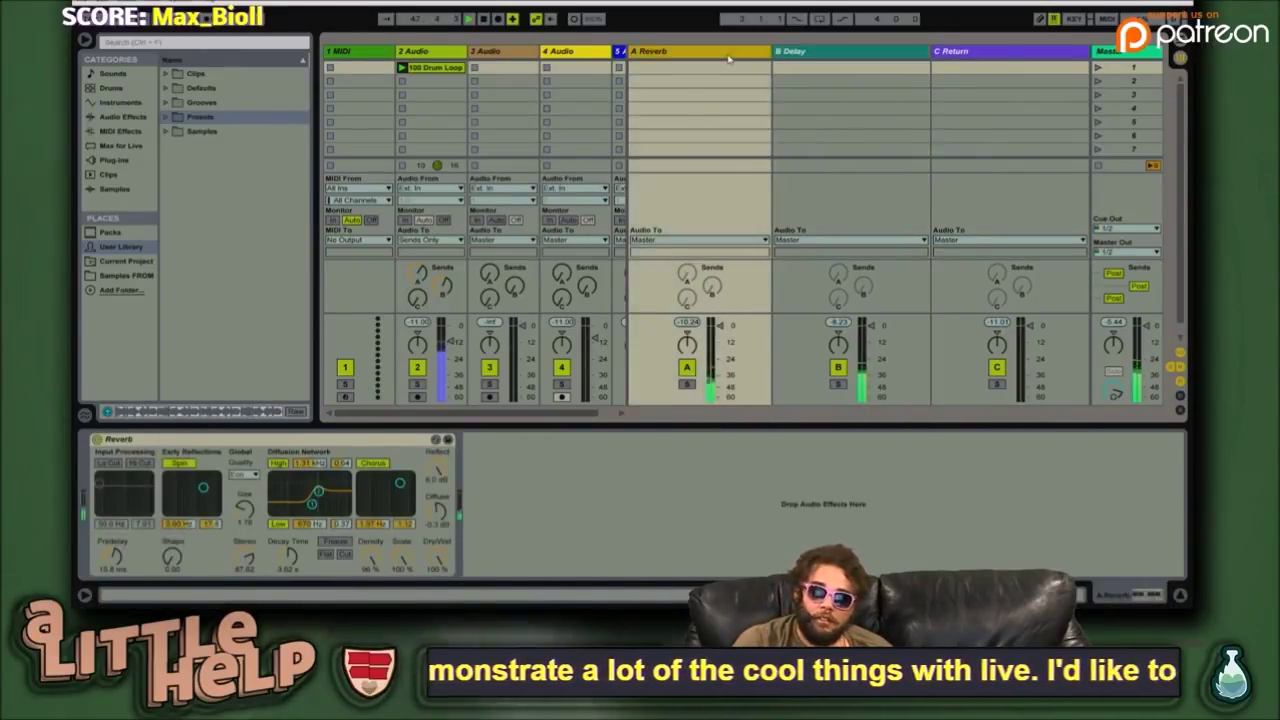
- Set the output of 2 Audio to Master and show the Info View for the Pre/Post toggle of send A
click(430, 240)
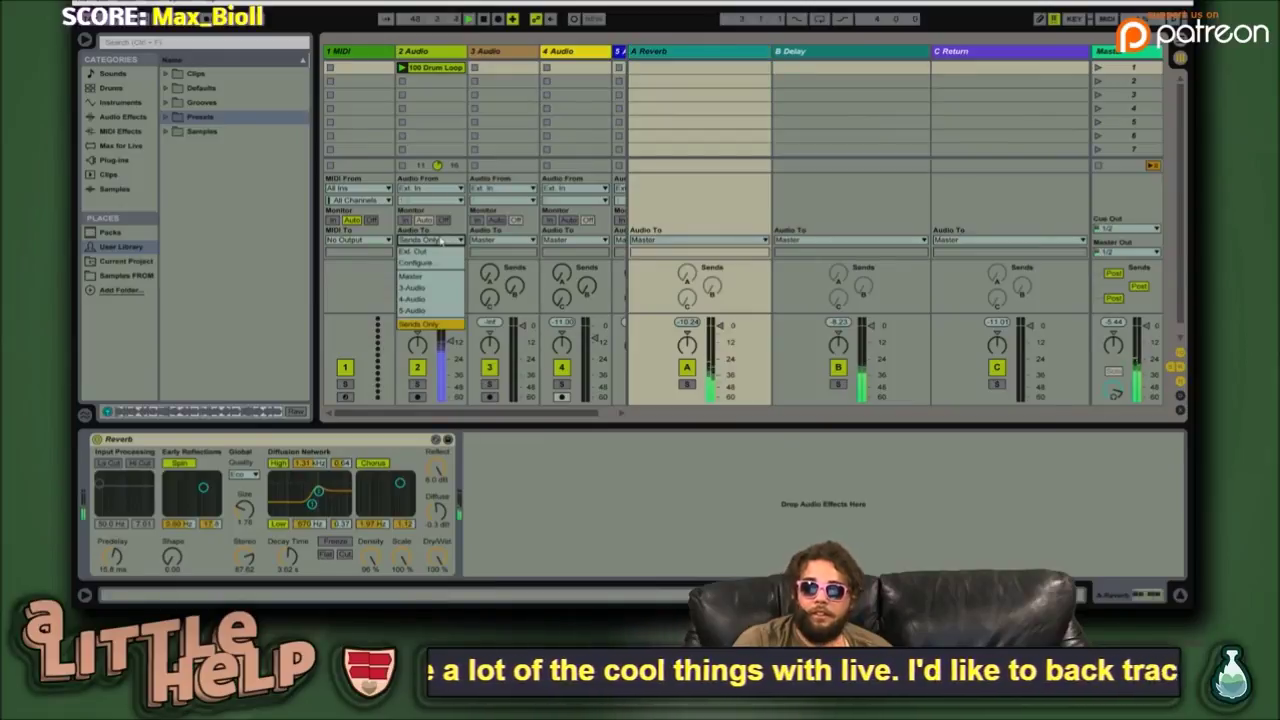
click(439, 275)
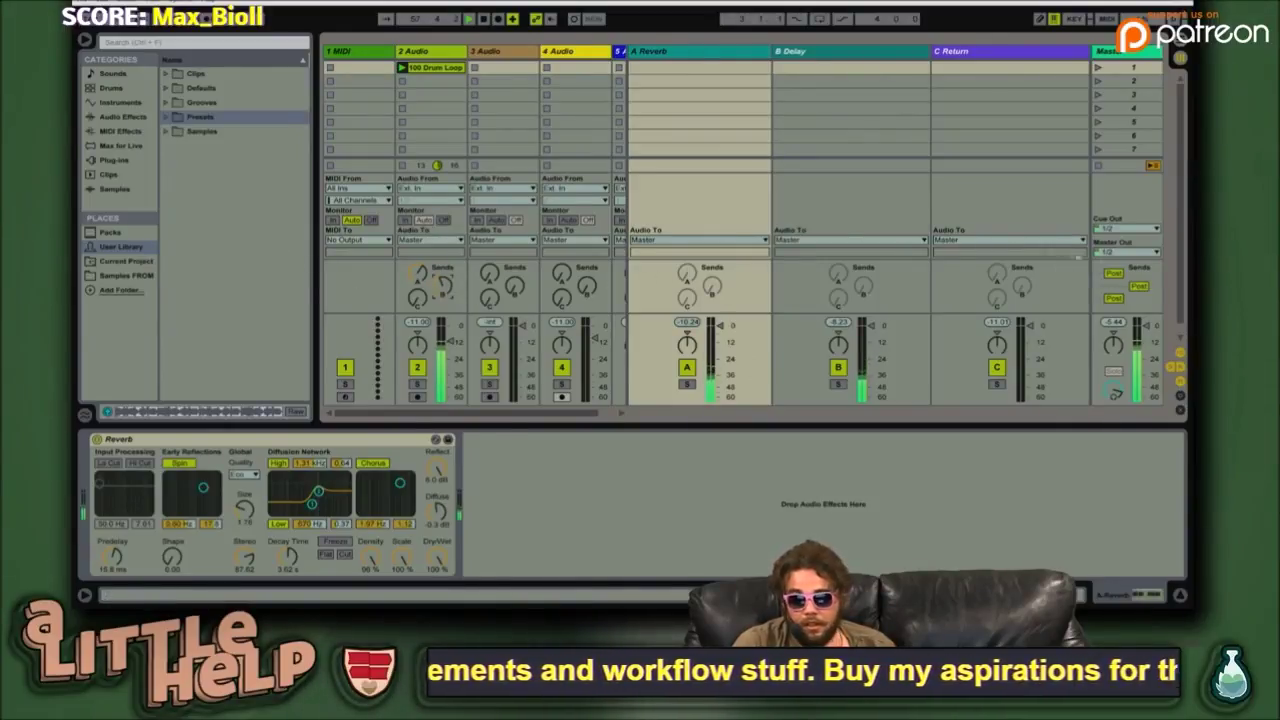
click(87, 596)
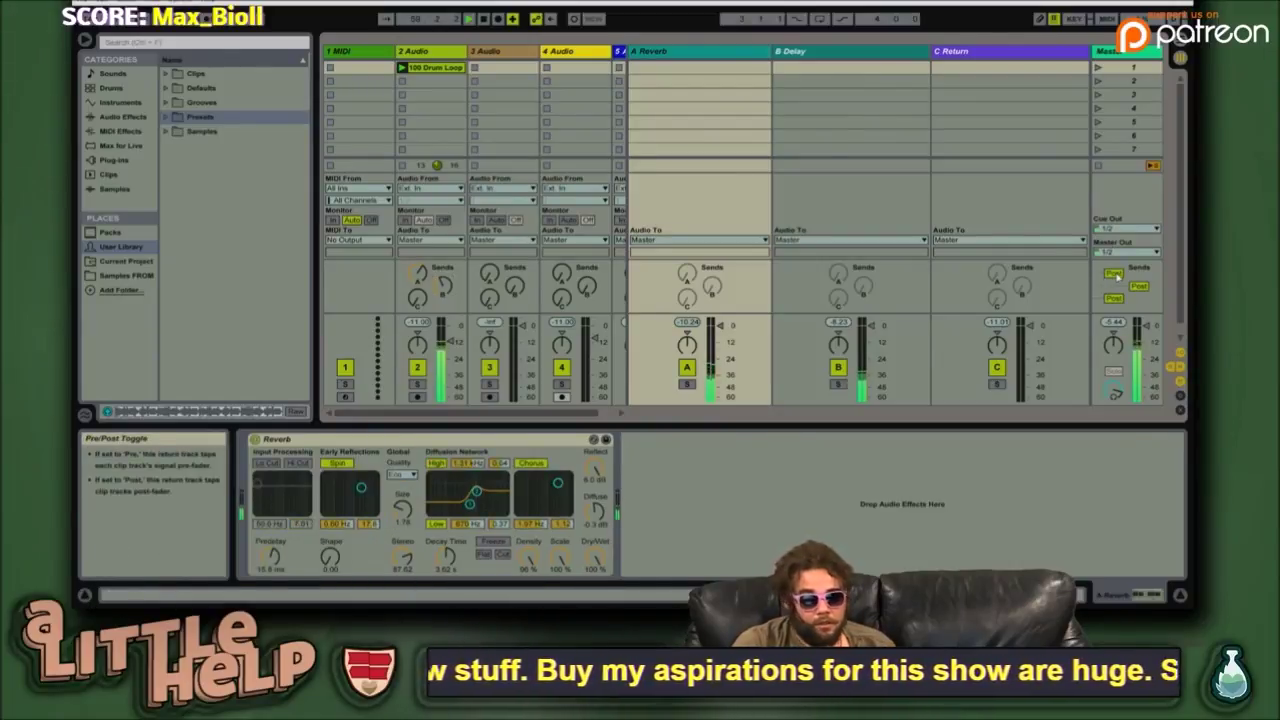
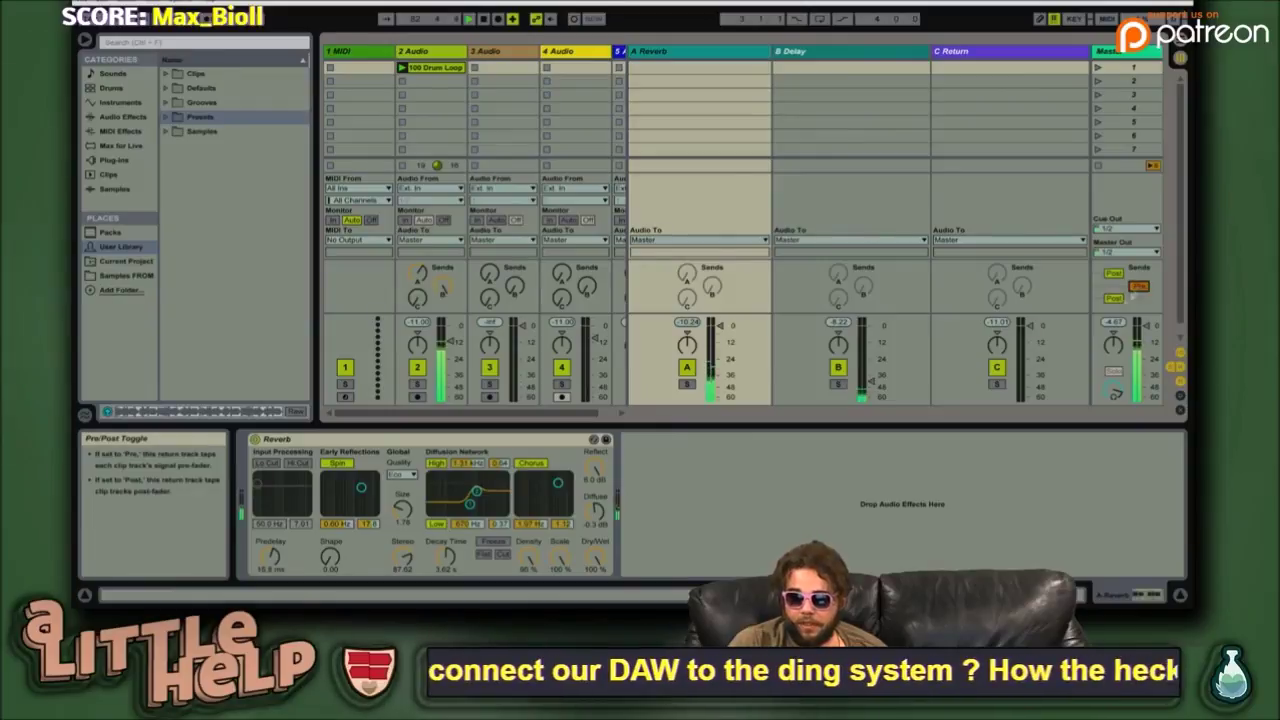
- Raise the B Delay track's volume to about -5.8 dB and set its send toggle to Post
drag(872, 376, 872, 343)
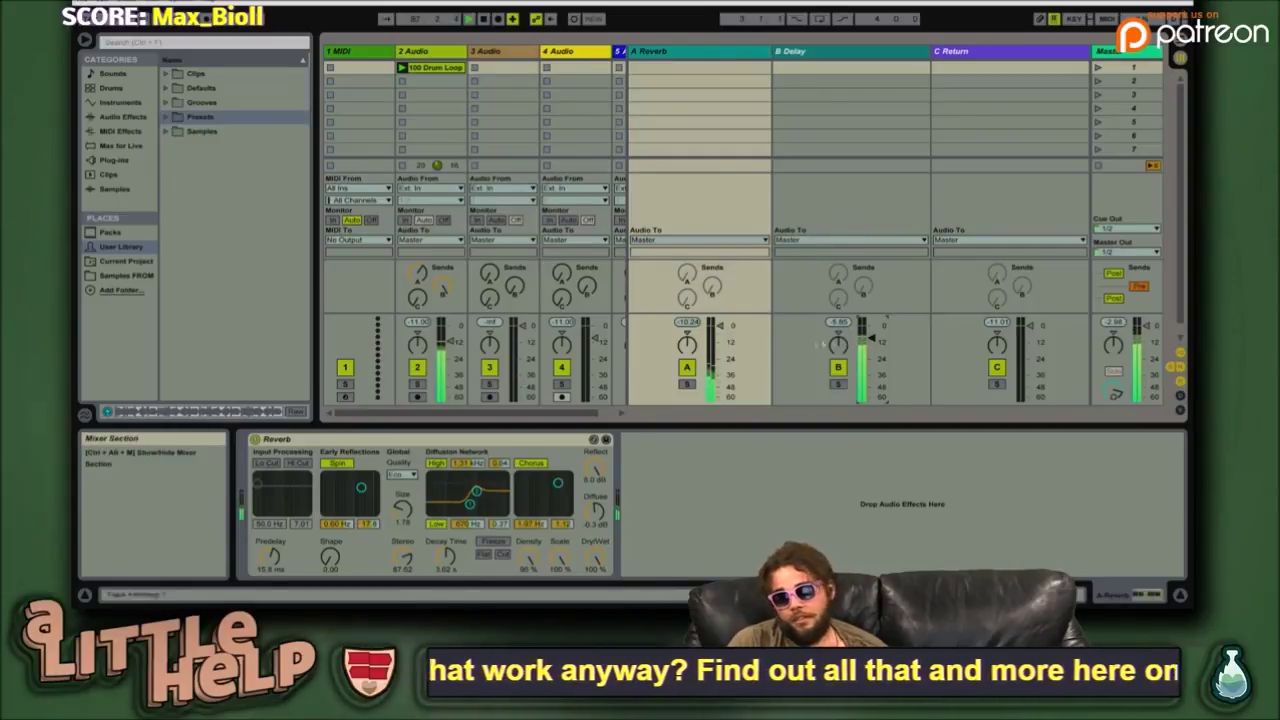
click(868, 55)
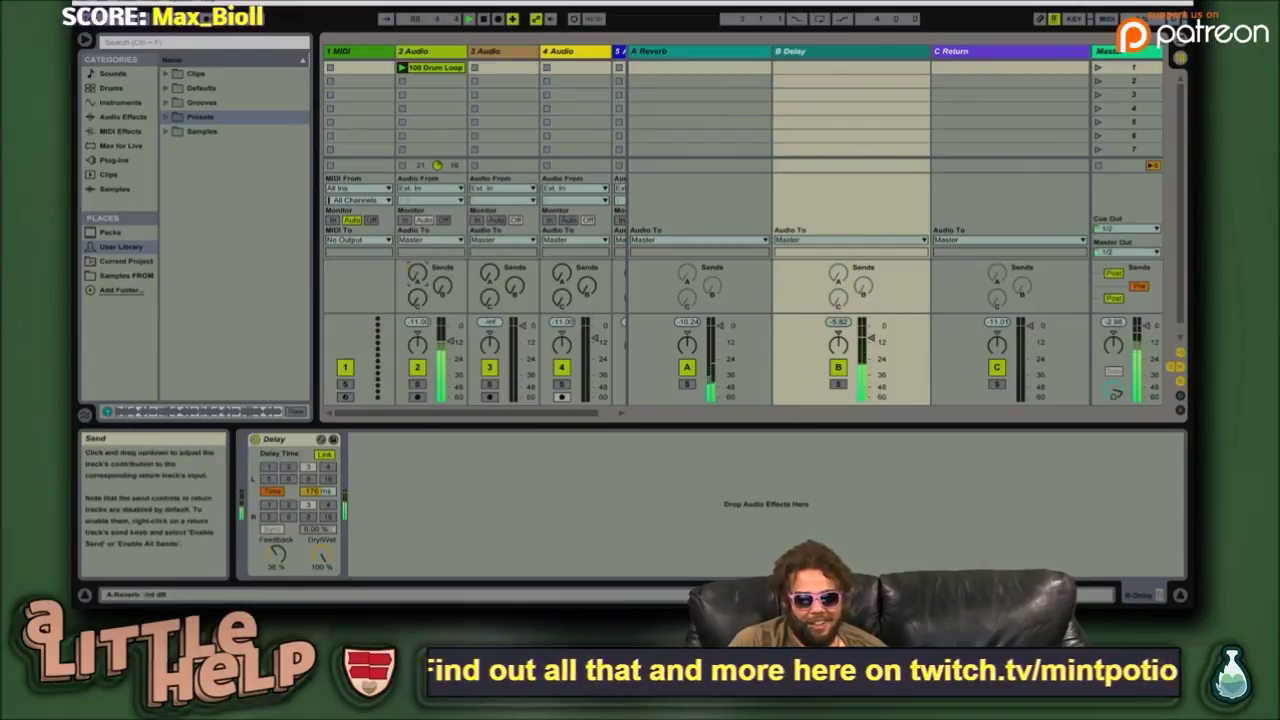
click(1138, 287)
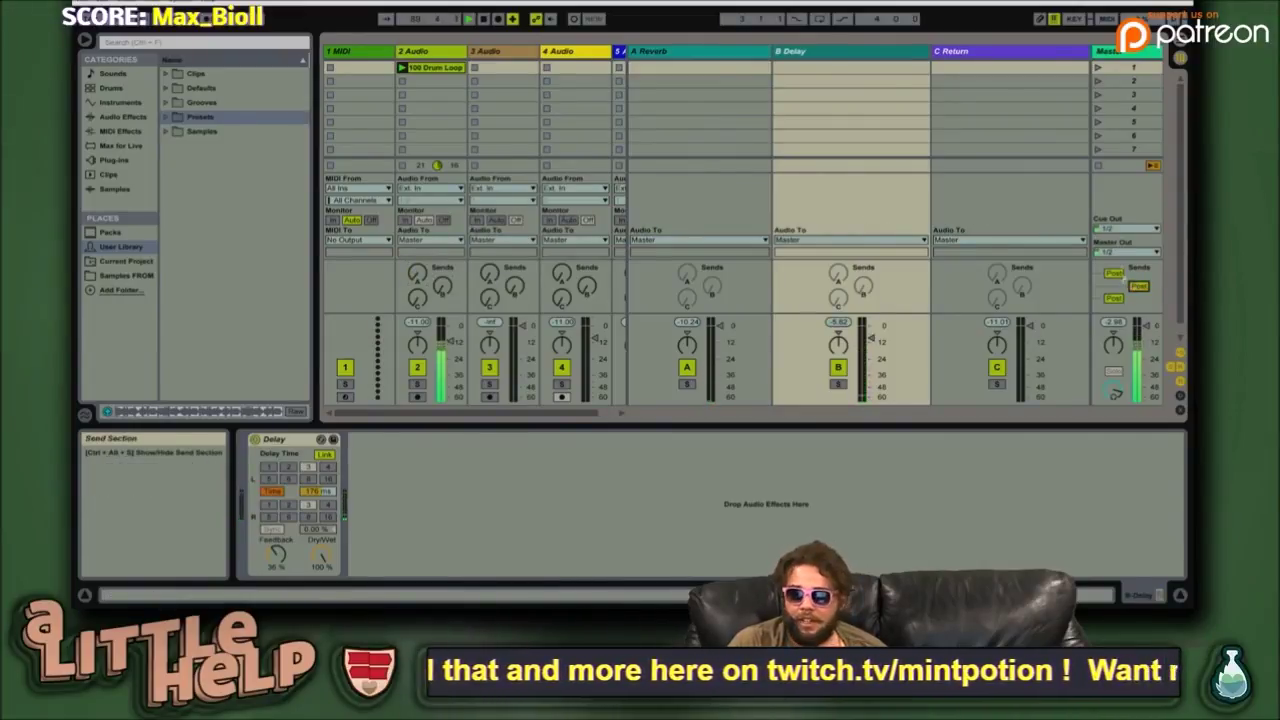
- Narrow the A Reverb, B Delay and C Return tracks to a compact width
click(680, 50)
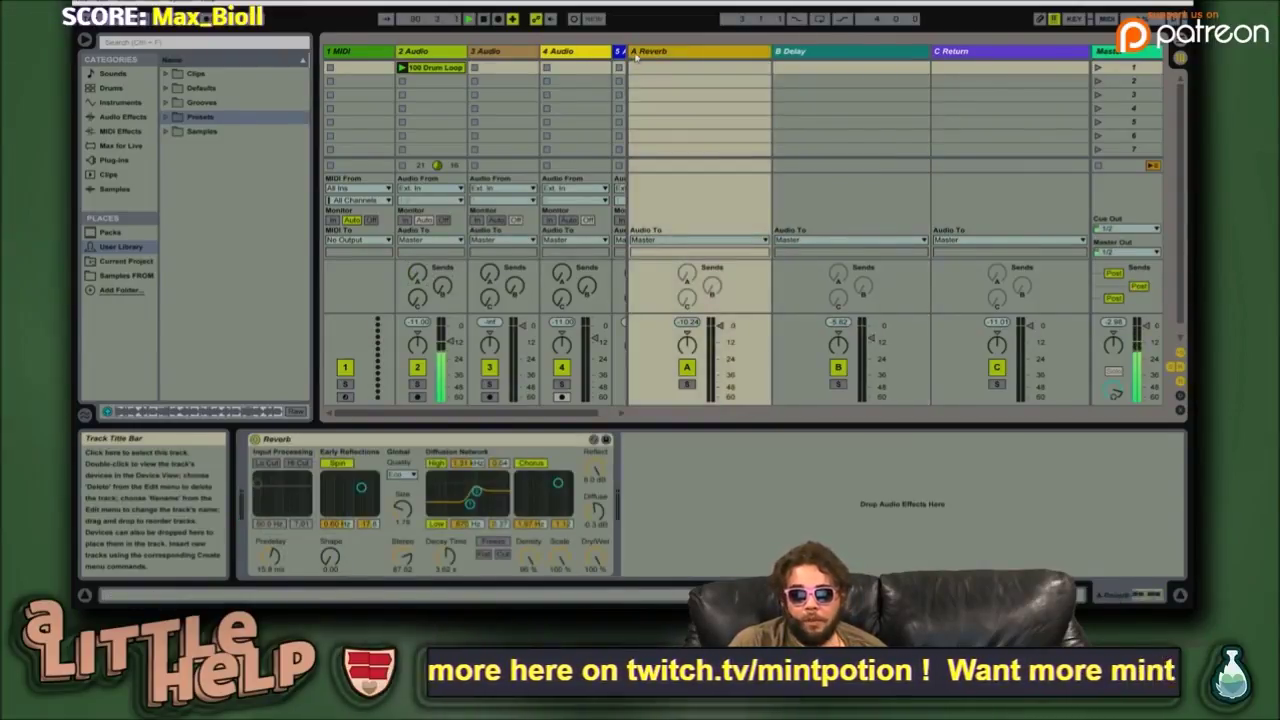
drag(633, 51, 1045, 62)
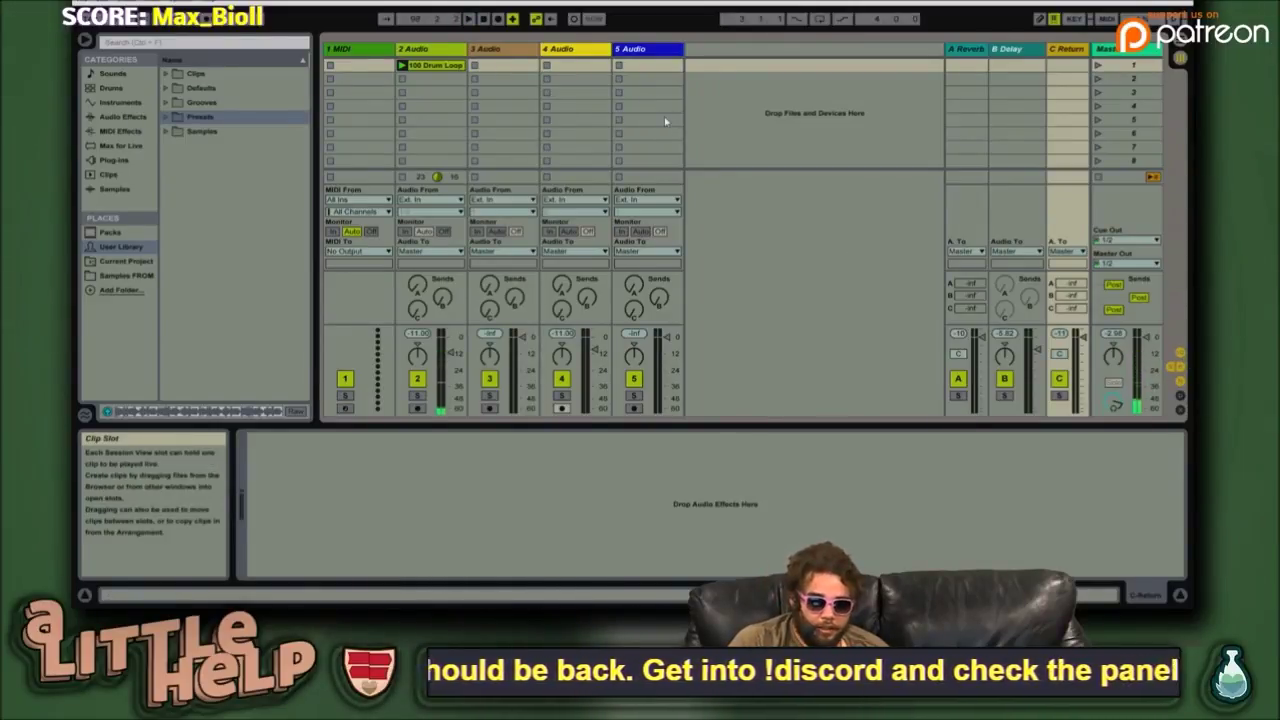
click(731, 137)
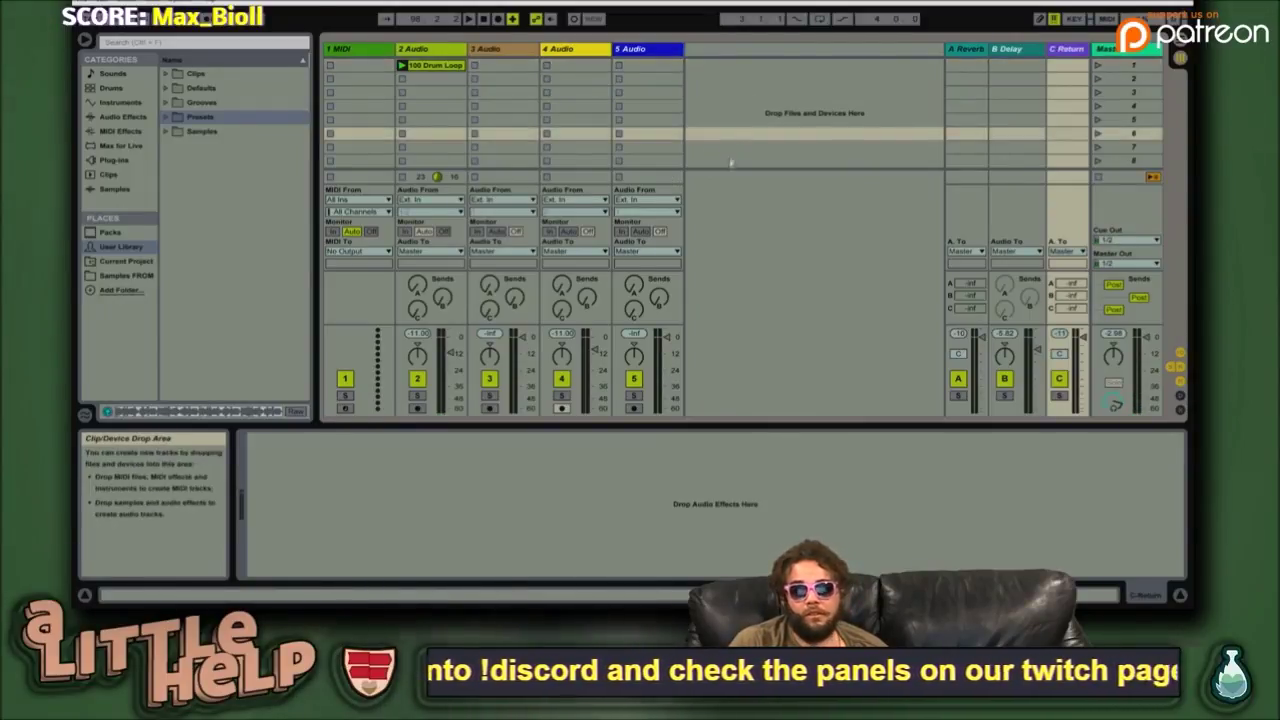
- In Arrangement View, move the 100 Drum Loop clip on 2 Audio to bar 4 and switch playback back to the arrangement
click(438, 66)
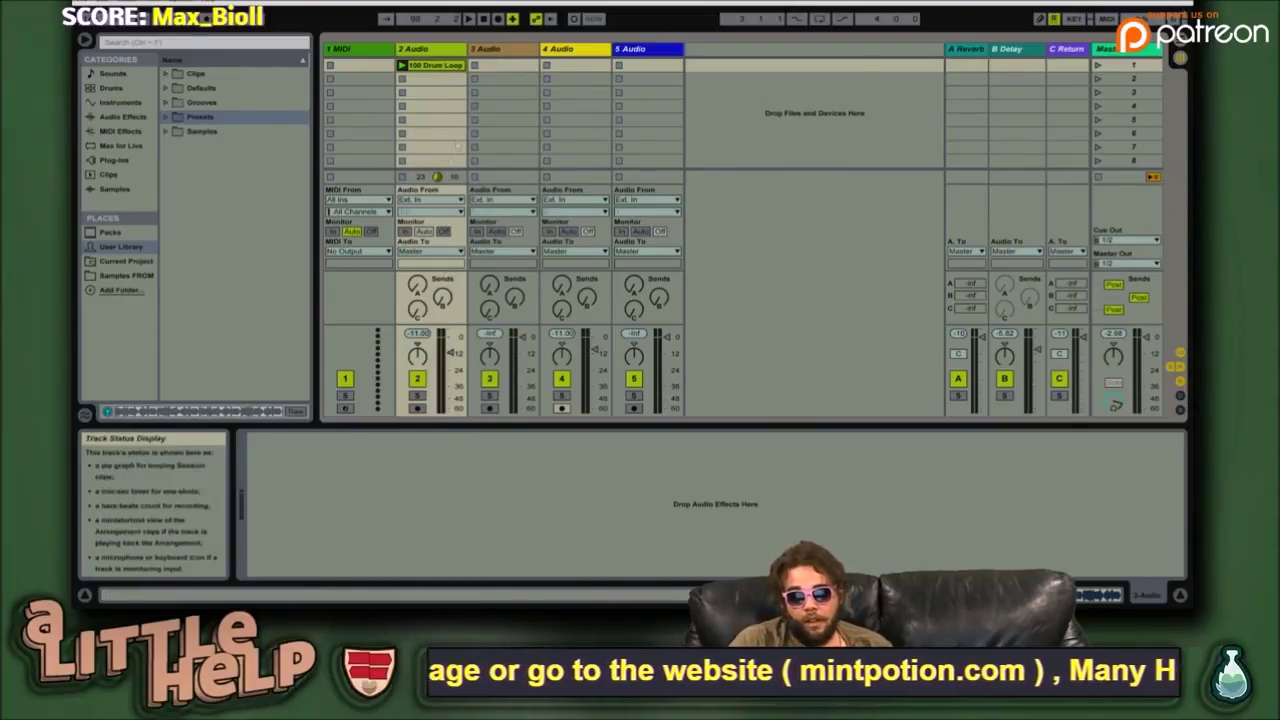
key(Tab)
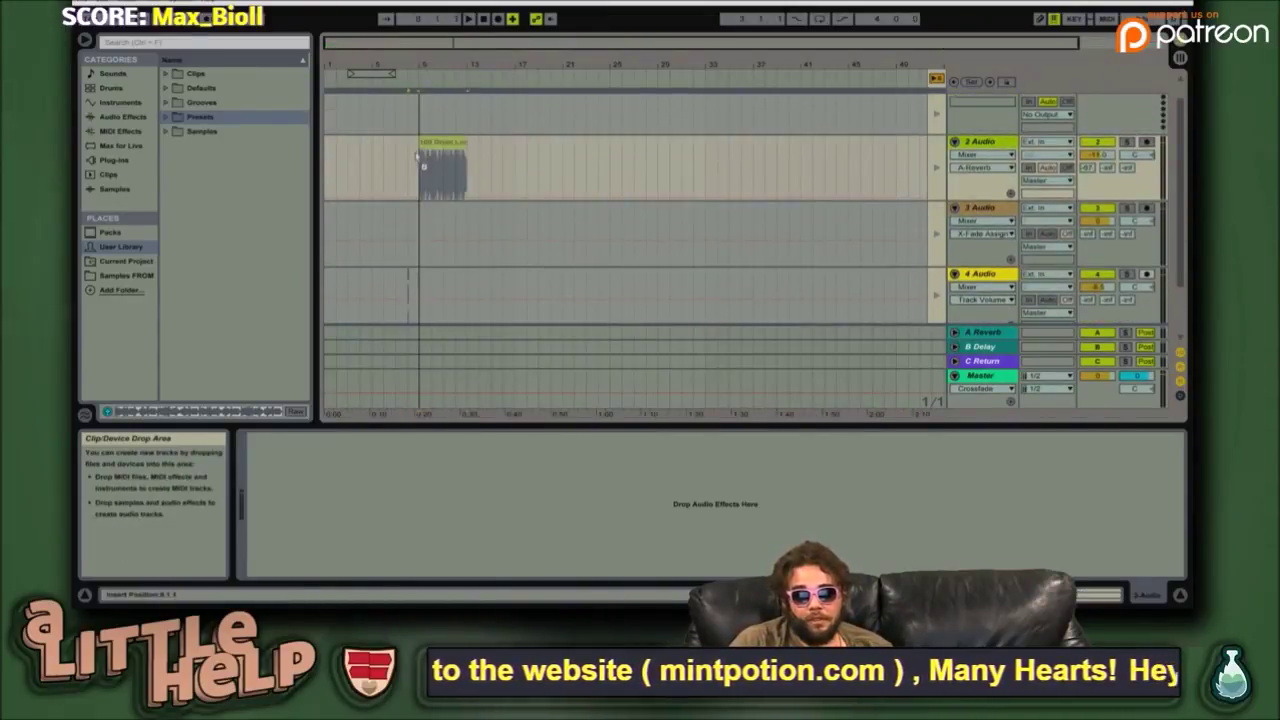
drag(427, 157, 364, 156)
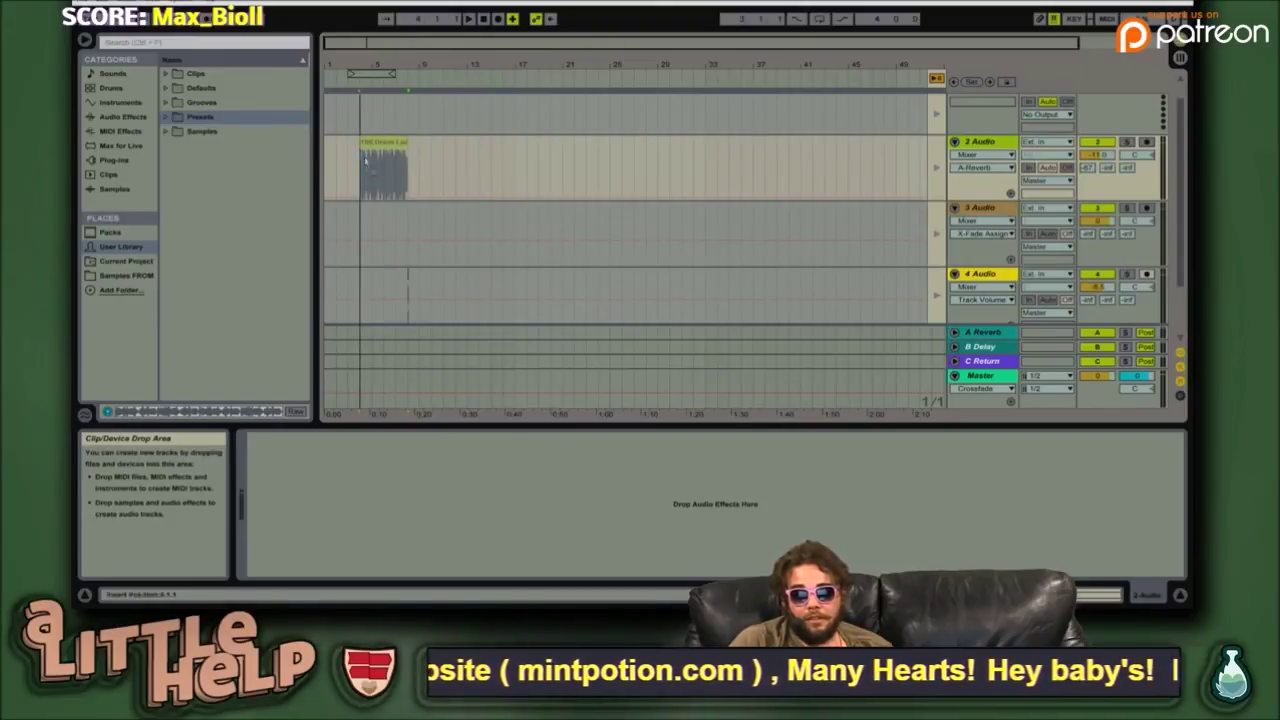
click(937, 77)
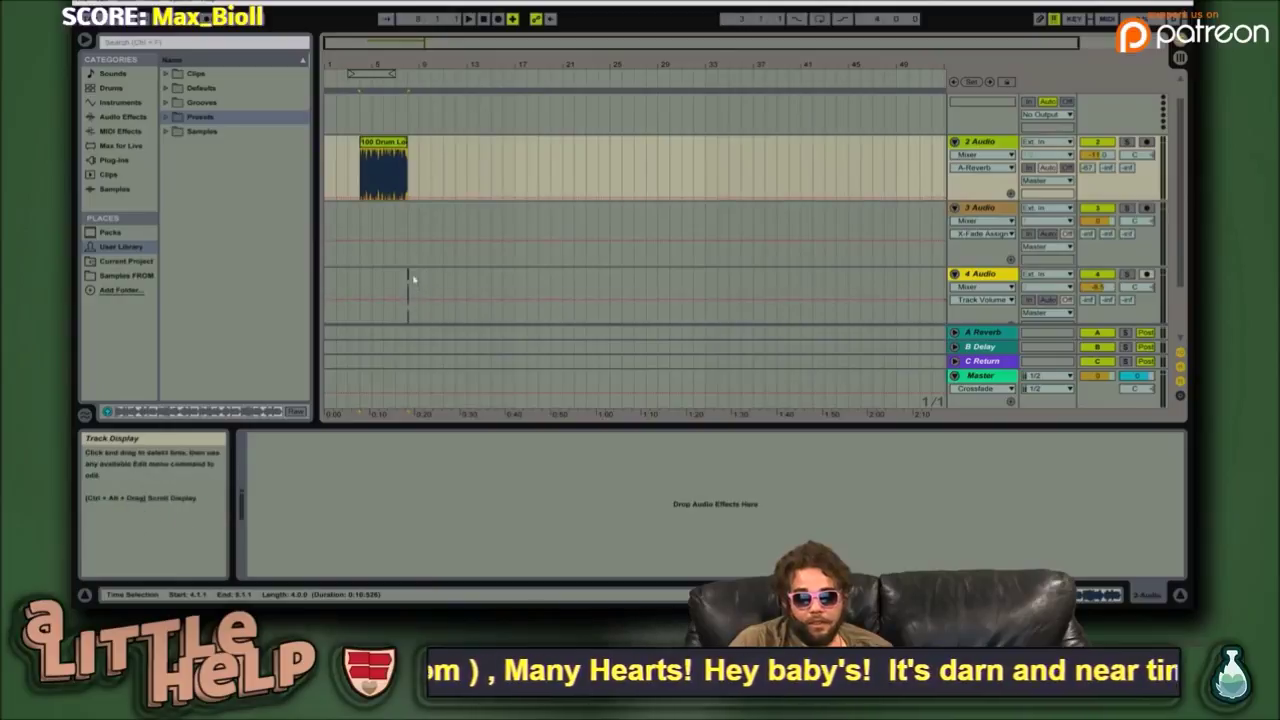
- Move the short hat clip on 4 Audio to start at bar 3
click(361, 275)
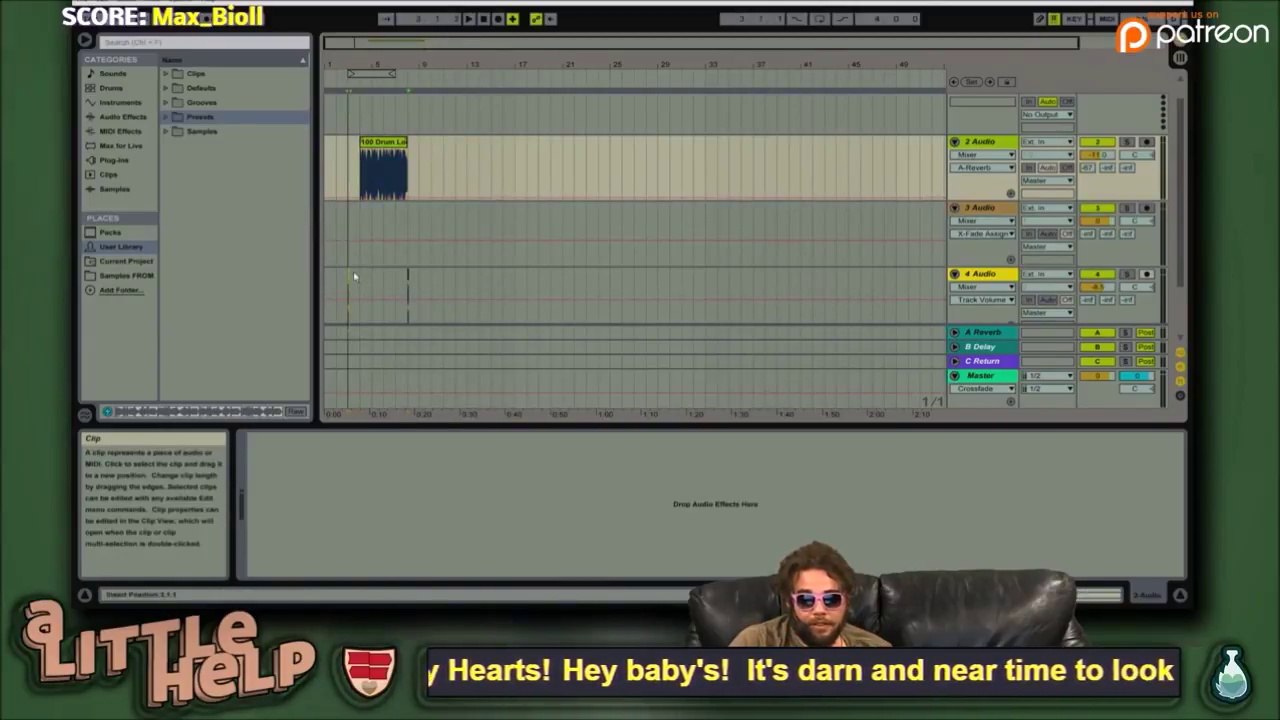
click(353, 270)
drag(410, 68, 410, 100)
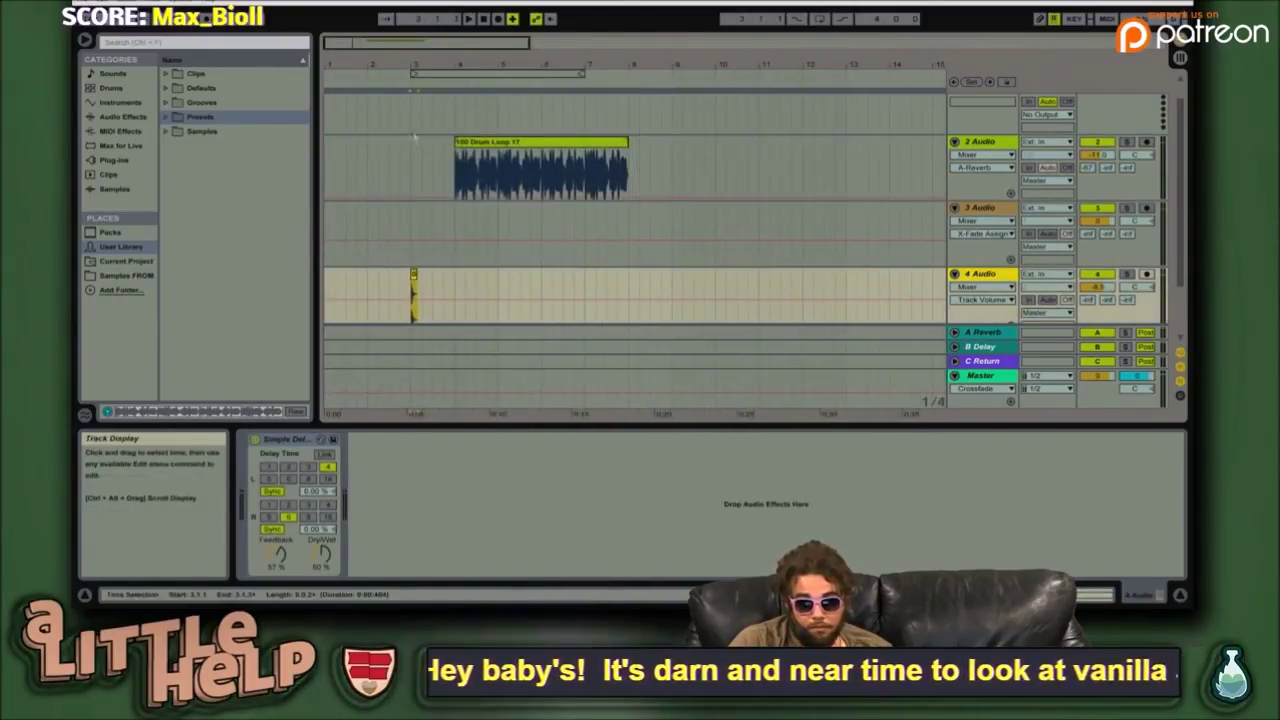
drag(432, 42, 432, 34)
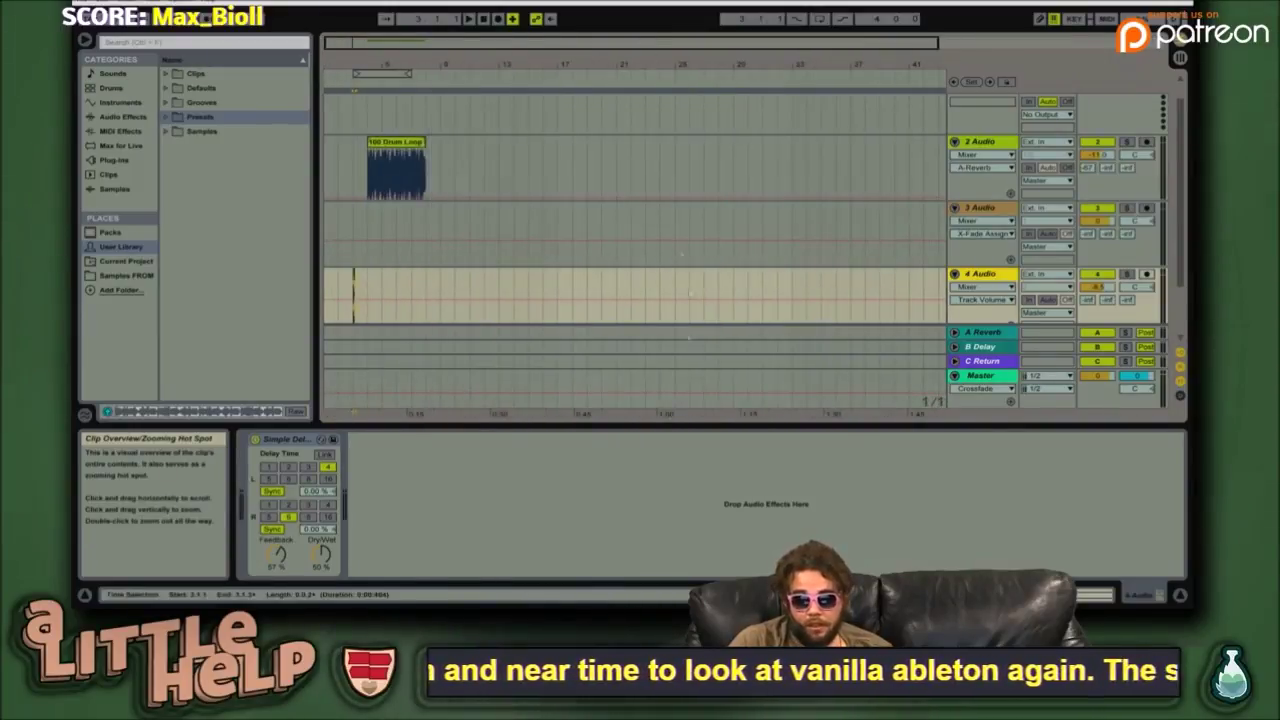
- Open the drum loop clip on 2 Audio in Clip View and examine its sample waveform along the beat ruler
click(390, 143)
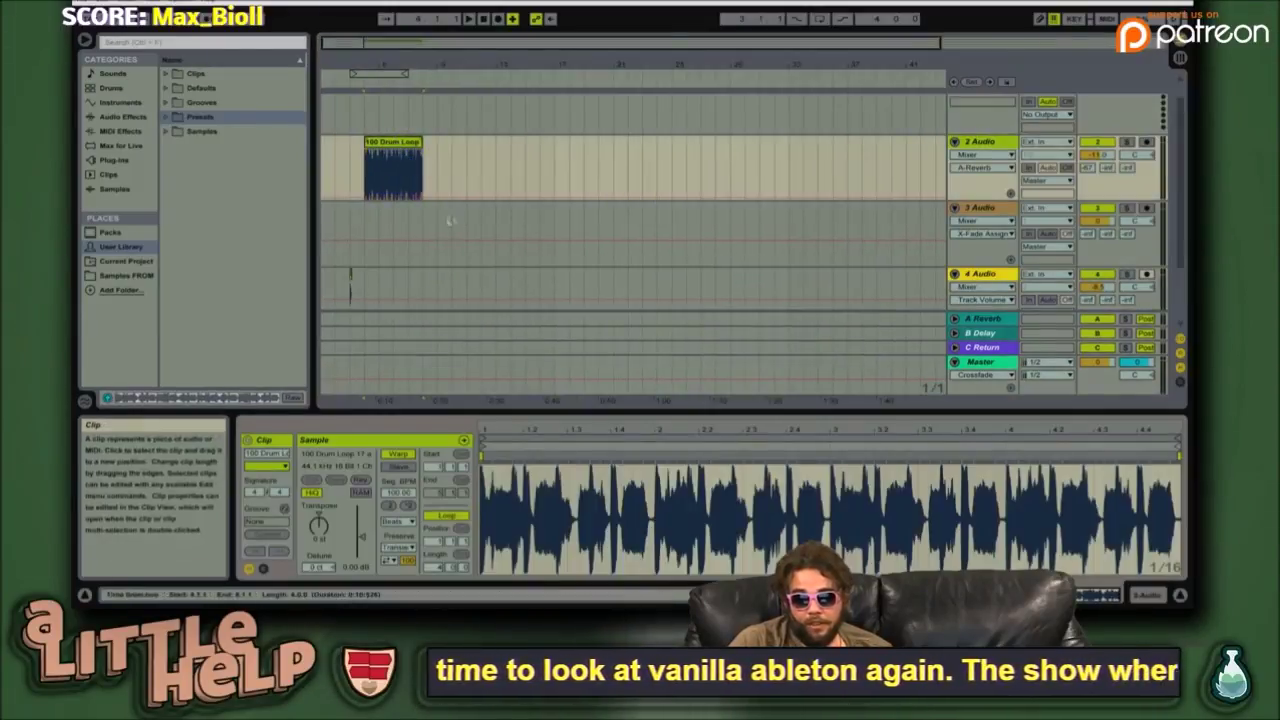
mouse_move(580, 431)
mouse_down()
mouse_move(580, 458)
mouse_move(570, 432)
mouse_up()
drag(780, 428, 780, 458)
drag(1093, 448, 1093, 430)
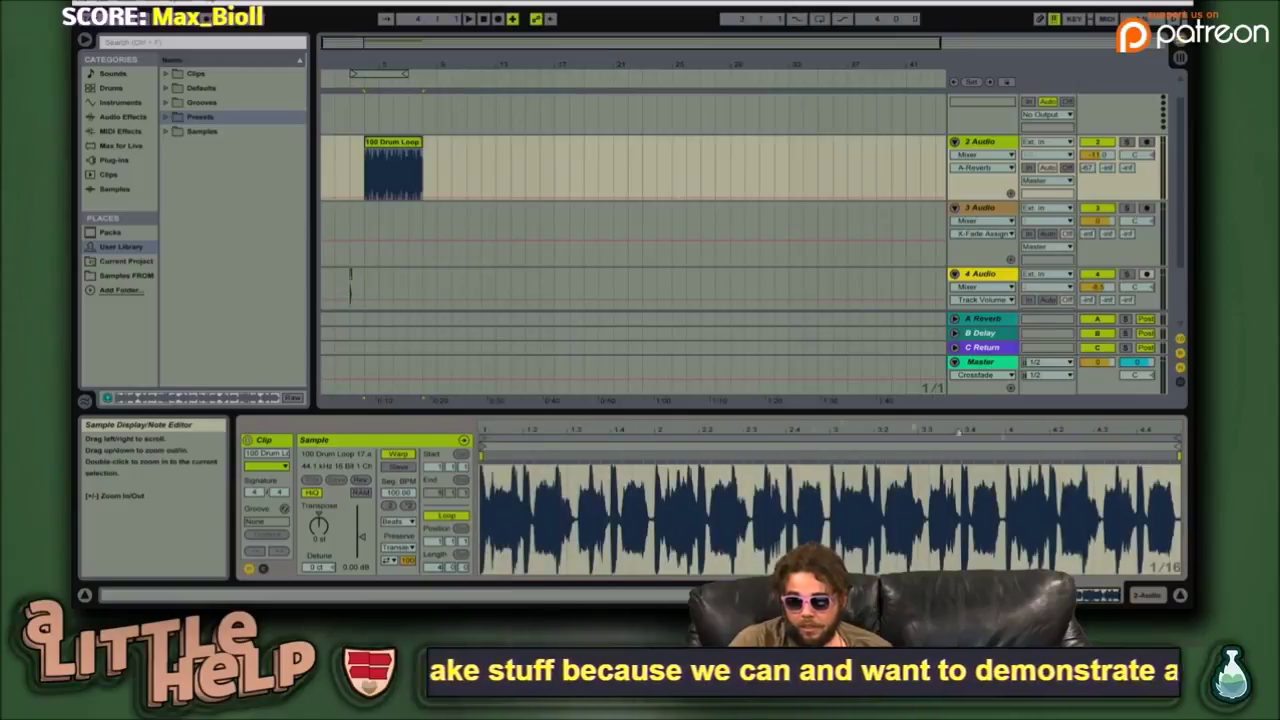
mouse_move(821, 428)
mouse_down()
mouse_move(821, 458)
mouse_move(821, 430)
mouse_up()
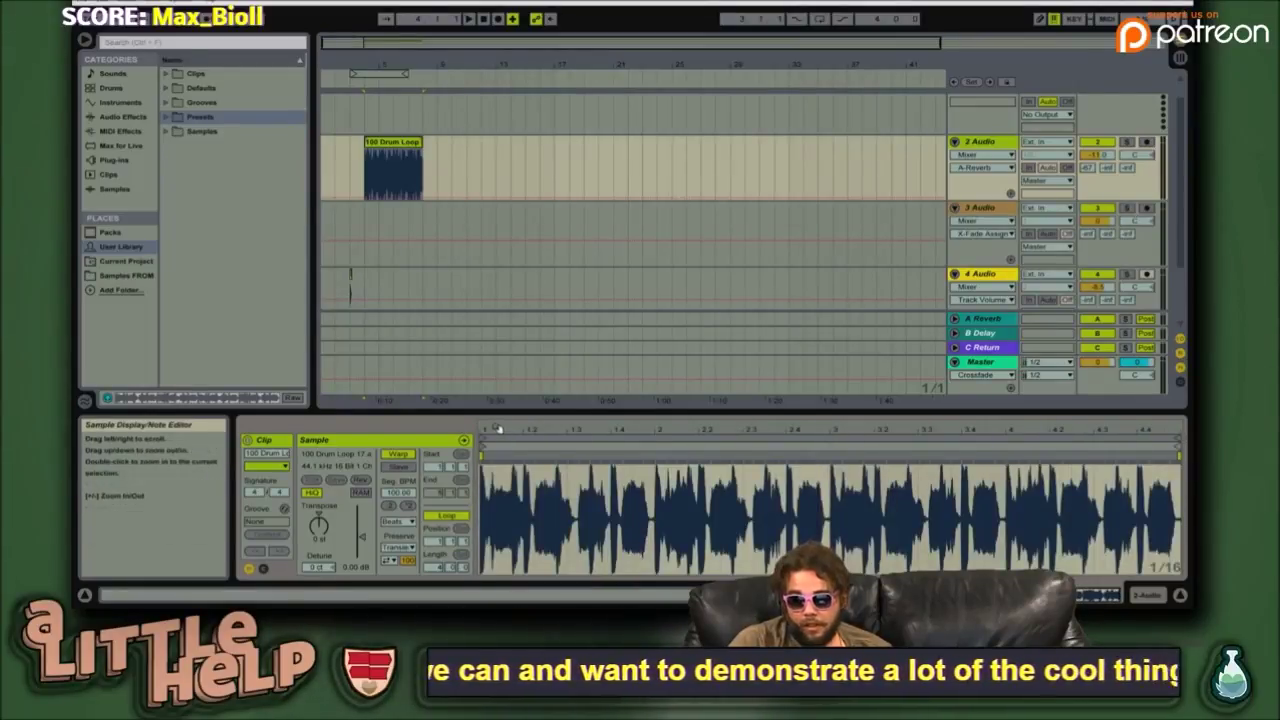
mouse_move(500, 430)
mouse_down()
mouse_move(500, 466)
mouse_move(488, 428)
mouse_move(502, 422)
mouse_up()
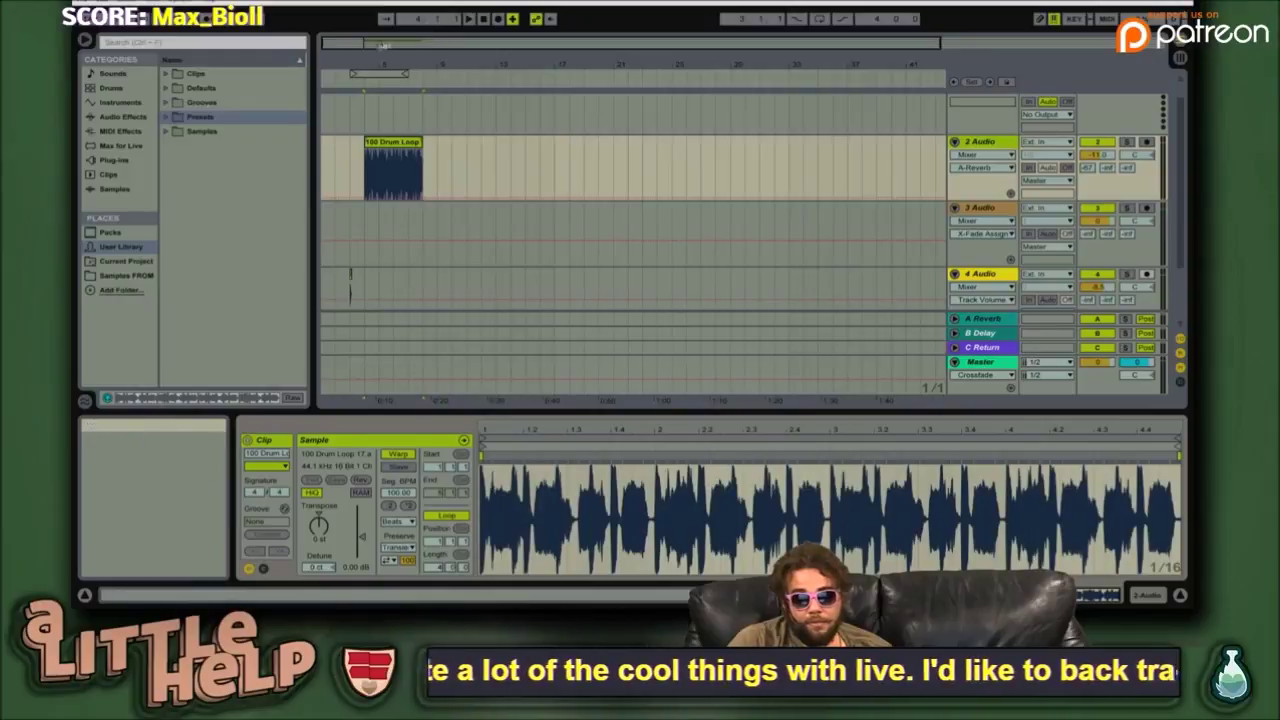
- Inspect the drum loop and hat clips up close and play the arrangement from the middle of bar 2
drag(367, 45, 372, 105)
drag(831, 45, 746, 45)
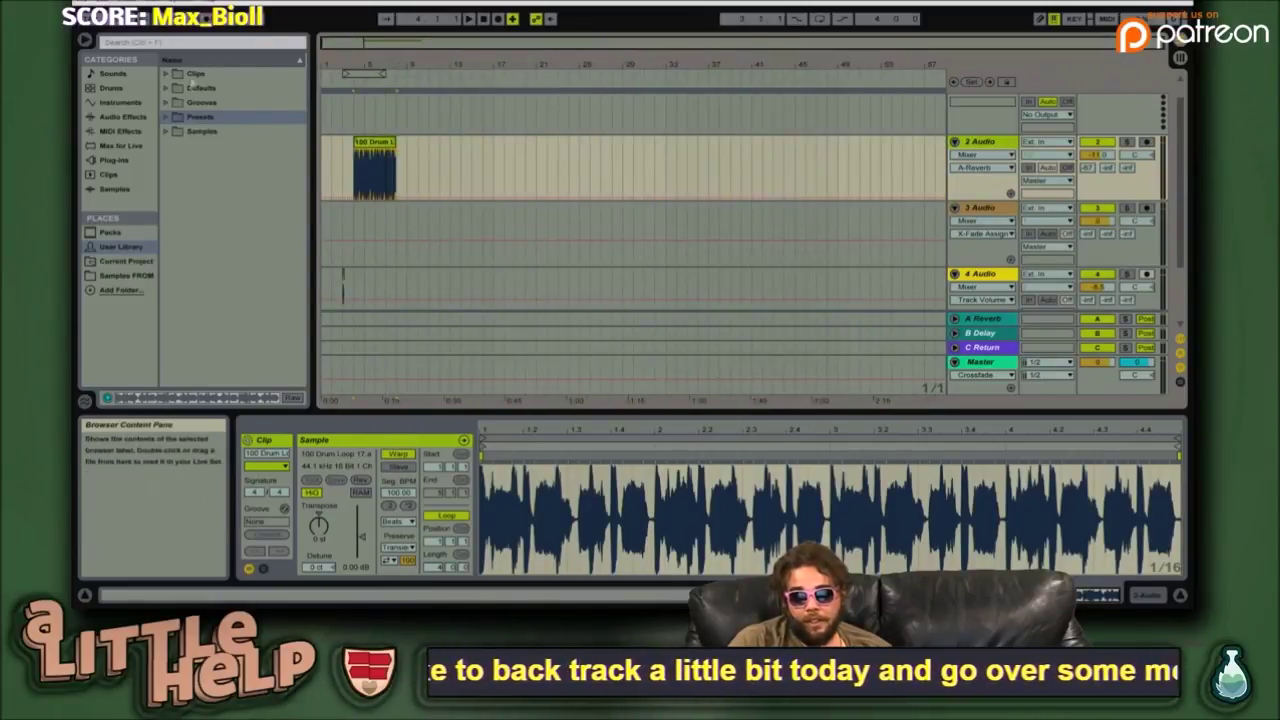
drag(376, 42, 380, 68)
click(514, 155)
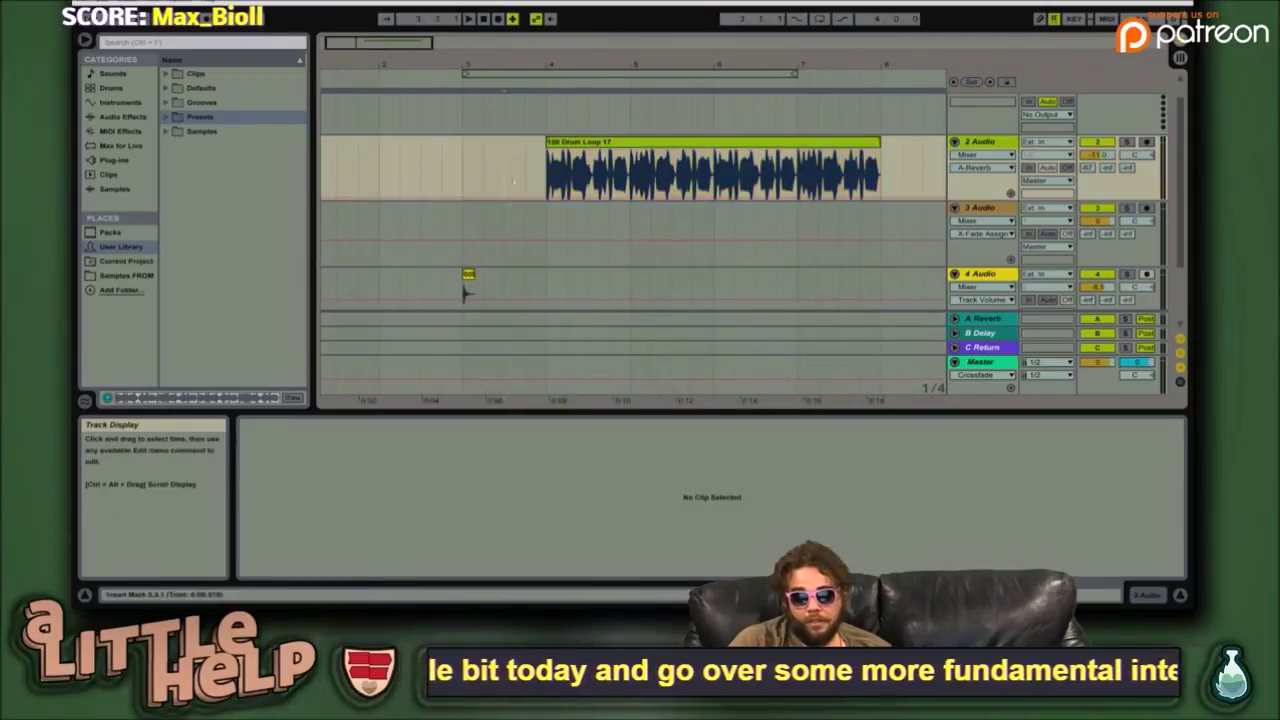
click(467, 279)
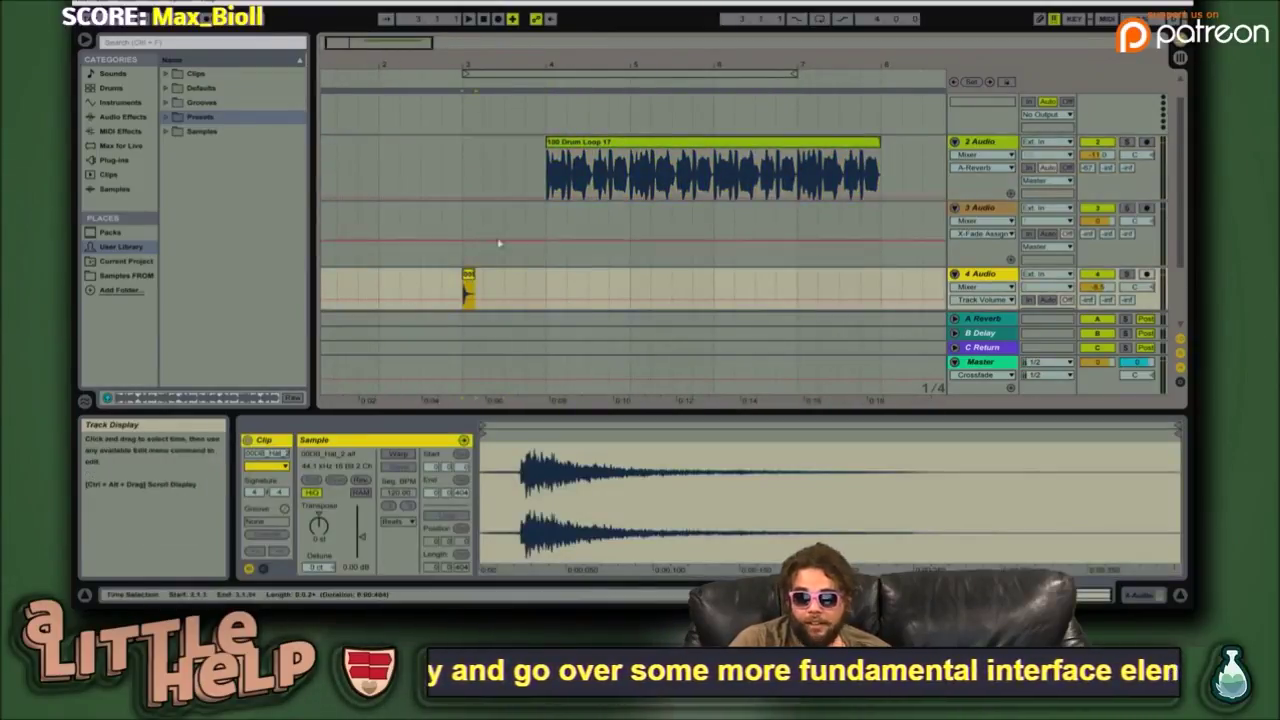
click(419, 180)
key(space)
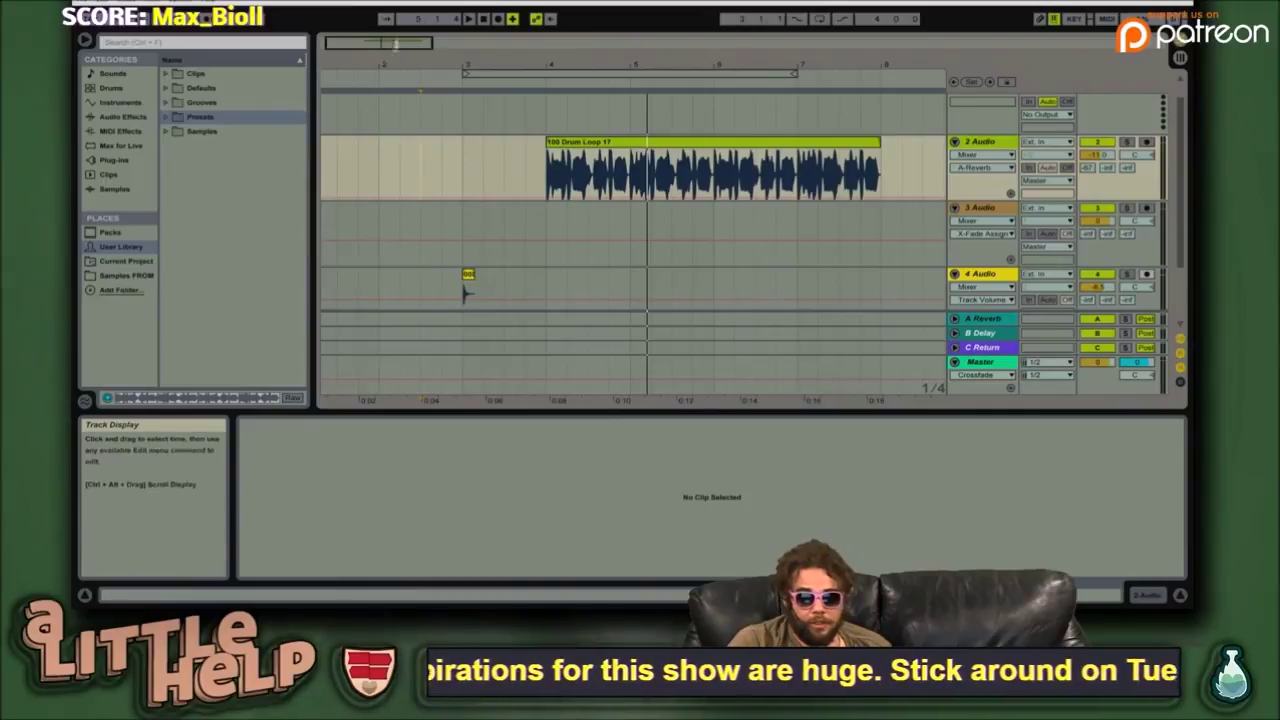
- Compare the whole arrangement with a close view of the drum loop region using the overview
drag(383, 42, 417, 57)
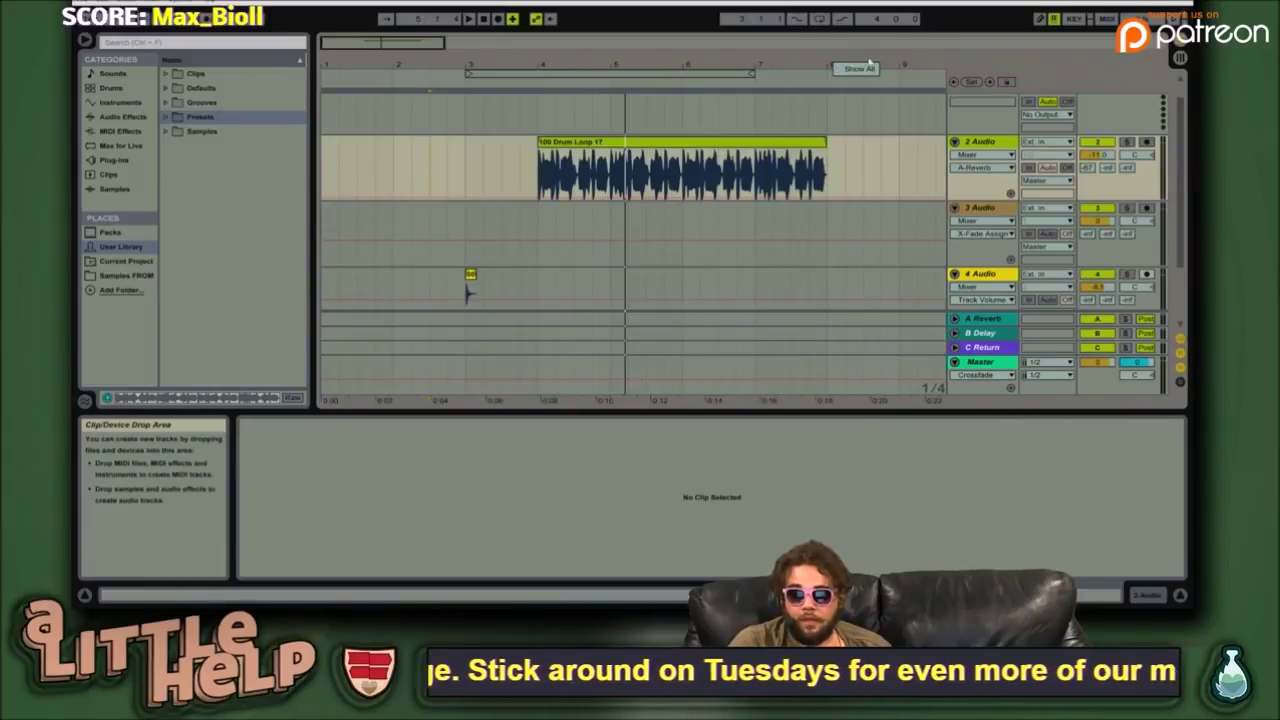
click(859, 67)
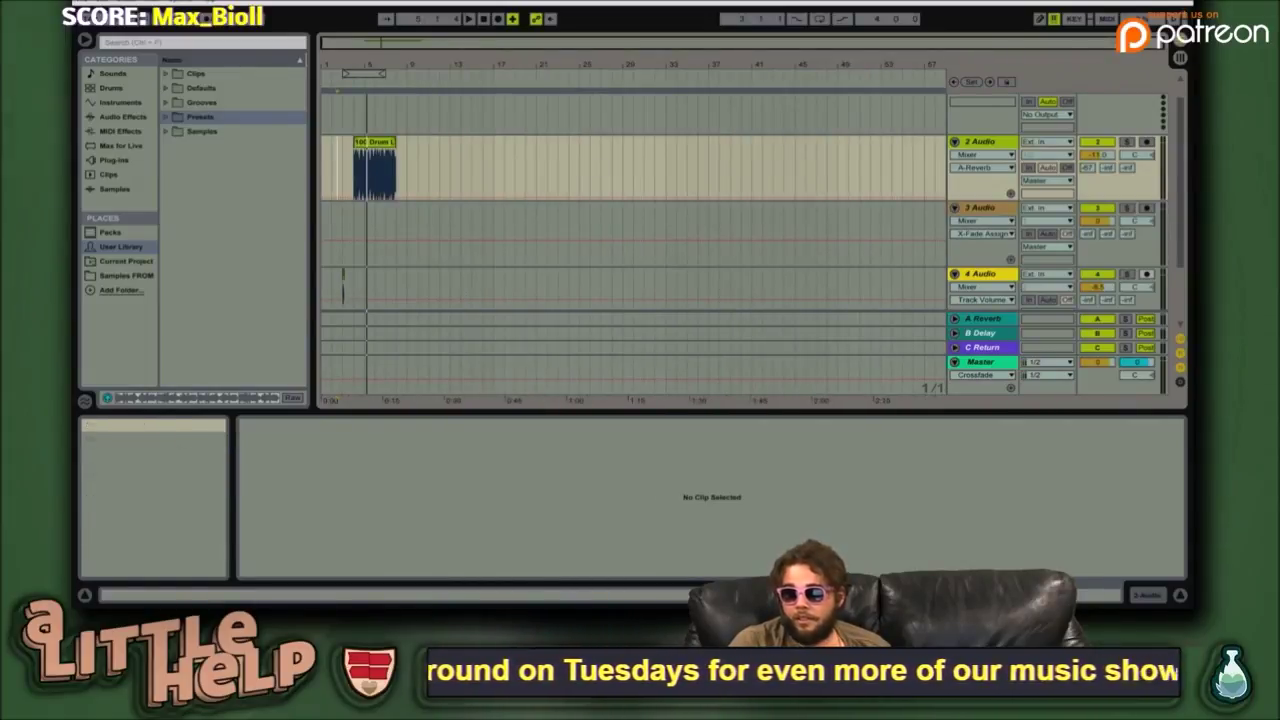
drag(1104, 45, 486, 50)
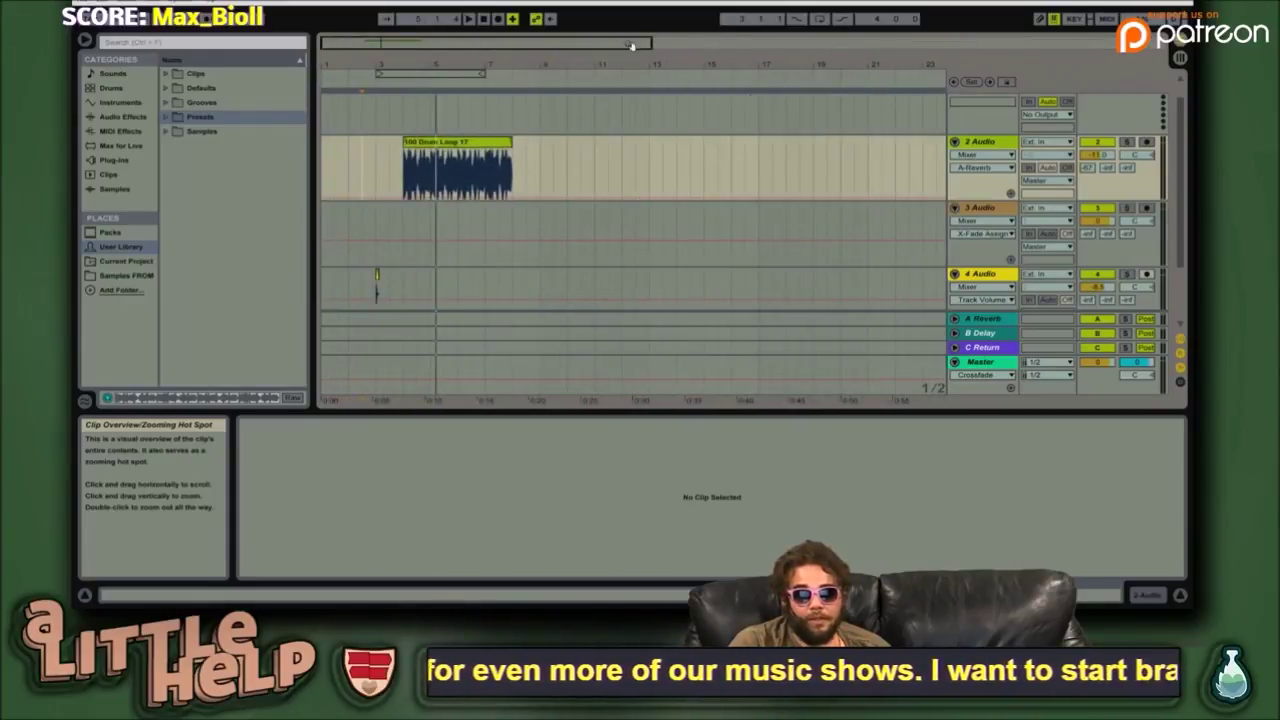
click(558, 238)
click(606, 183)
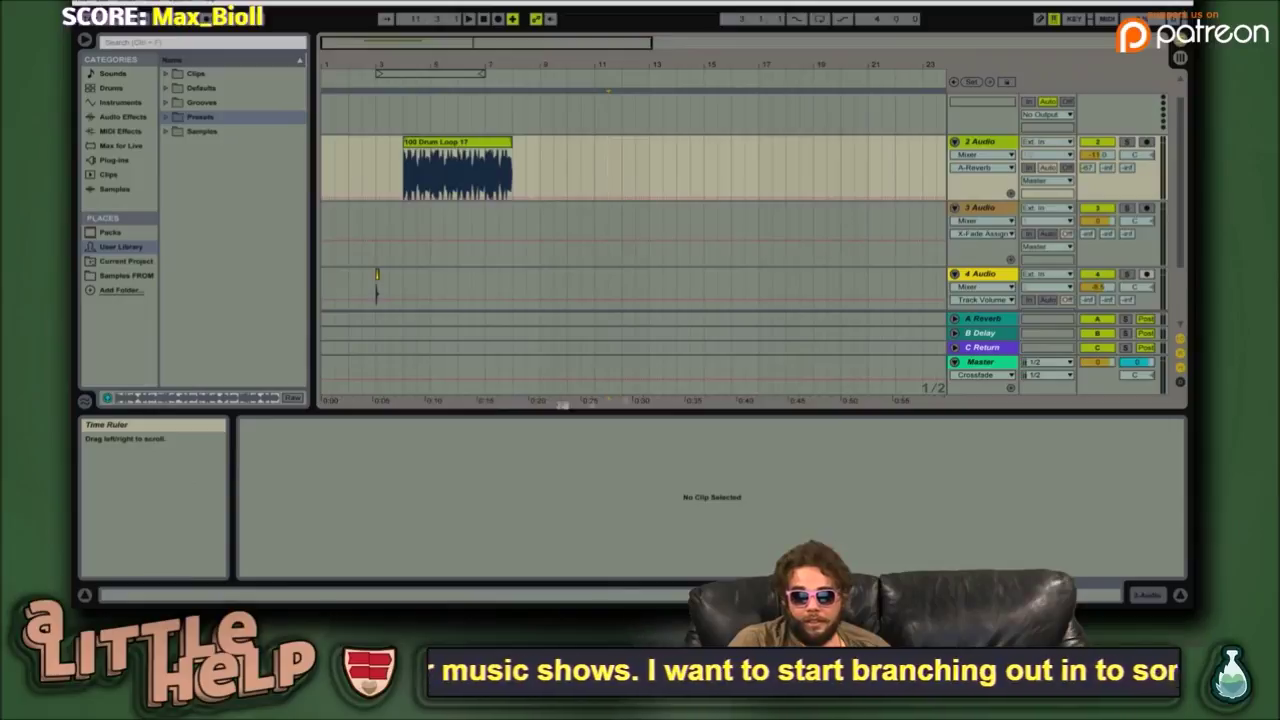
drag(432, 43, 378, 43)
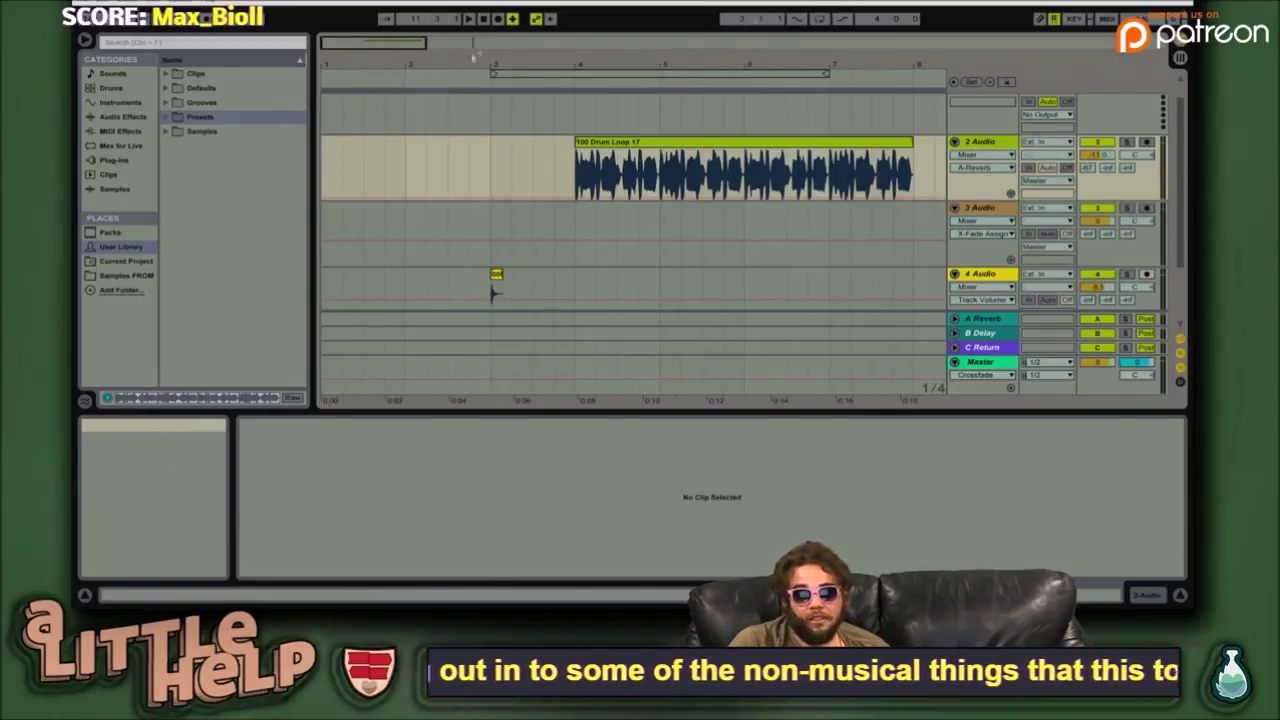
drag(394, 43, 394, 6)
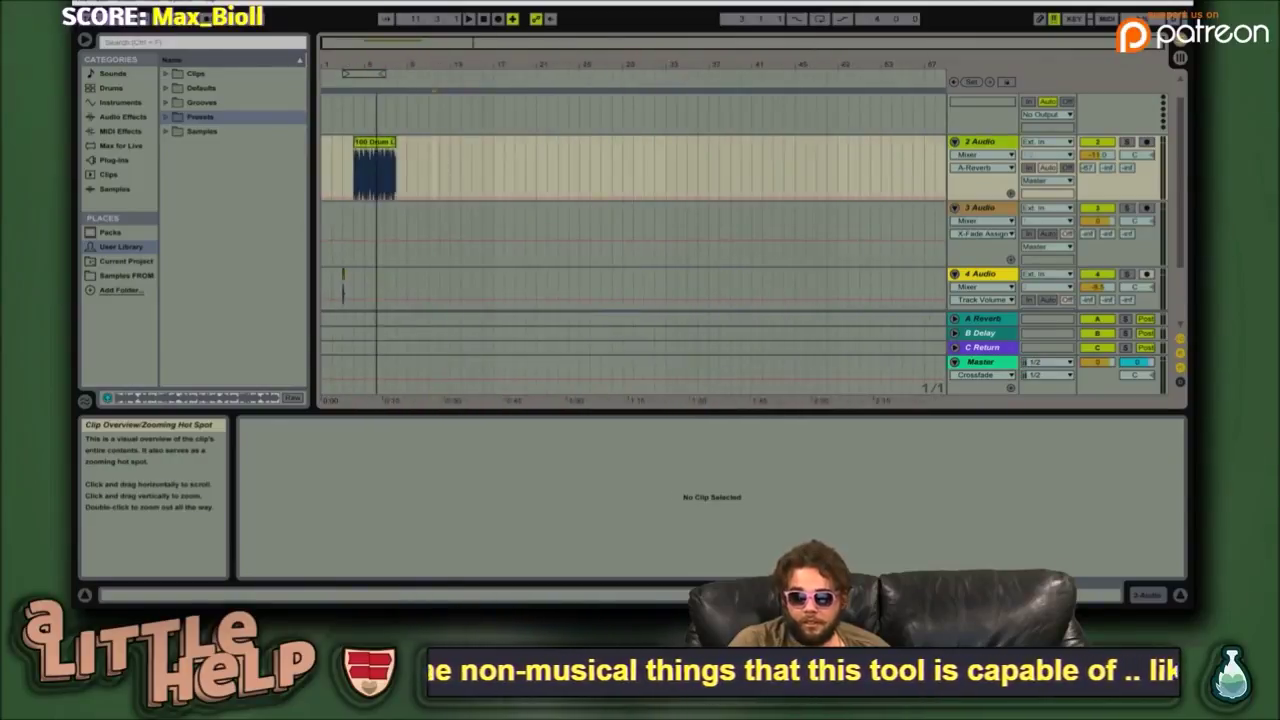
- Set the arrangement position to bar 80, show the extended timeline, and place the insert marker at bar 81 on 1 MIDI
click(435, 168)
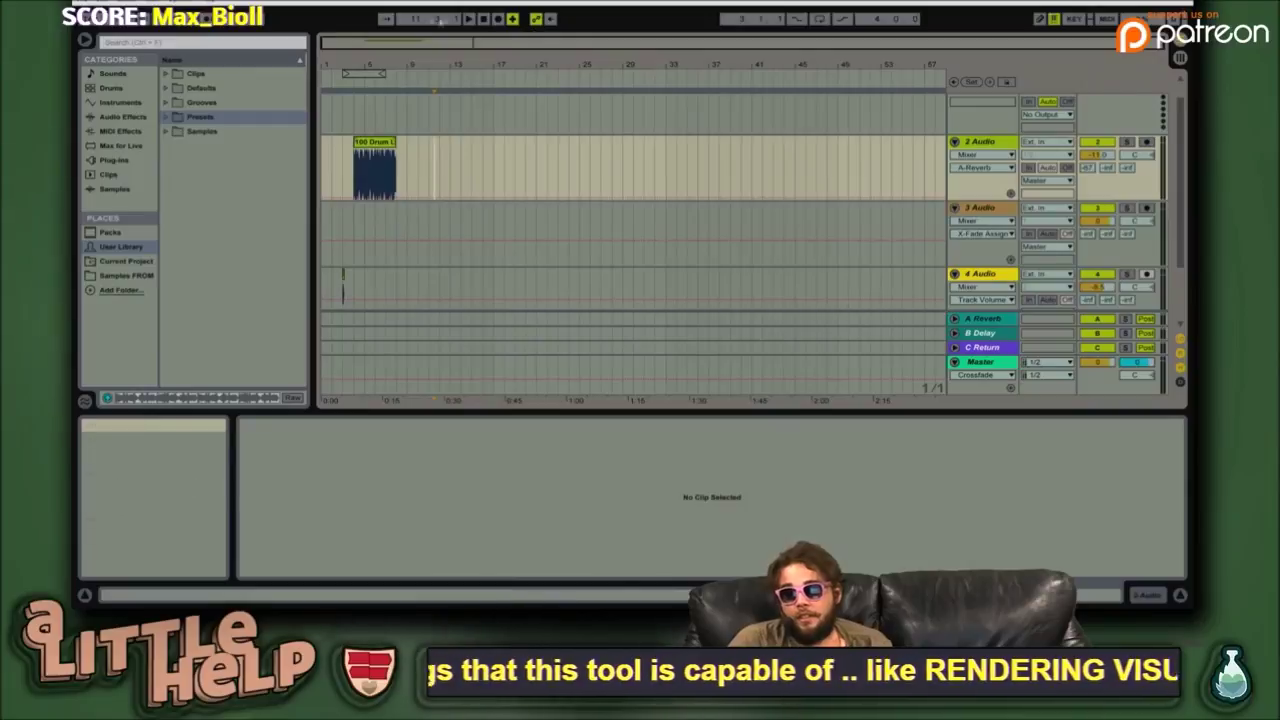
click(415, 21)
text(80)
key(Return)
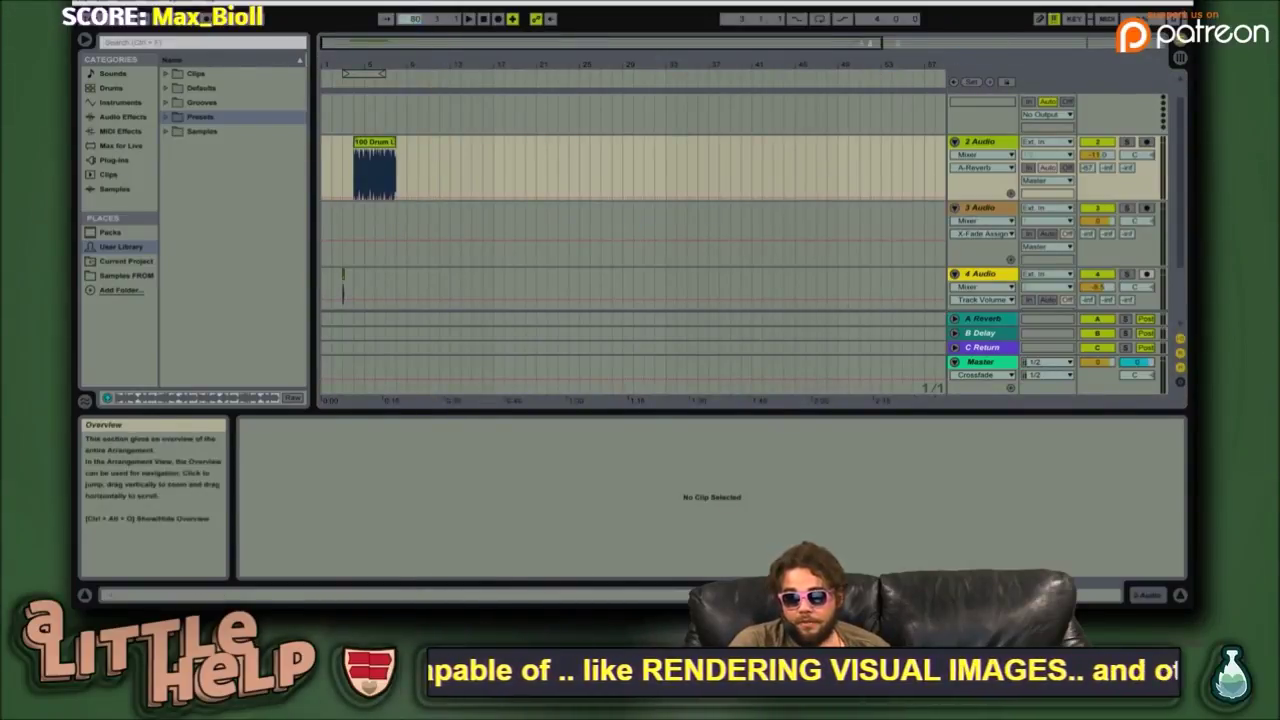
double_click(842, 43)
click(888, 168)
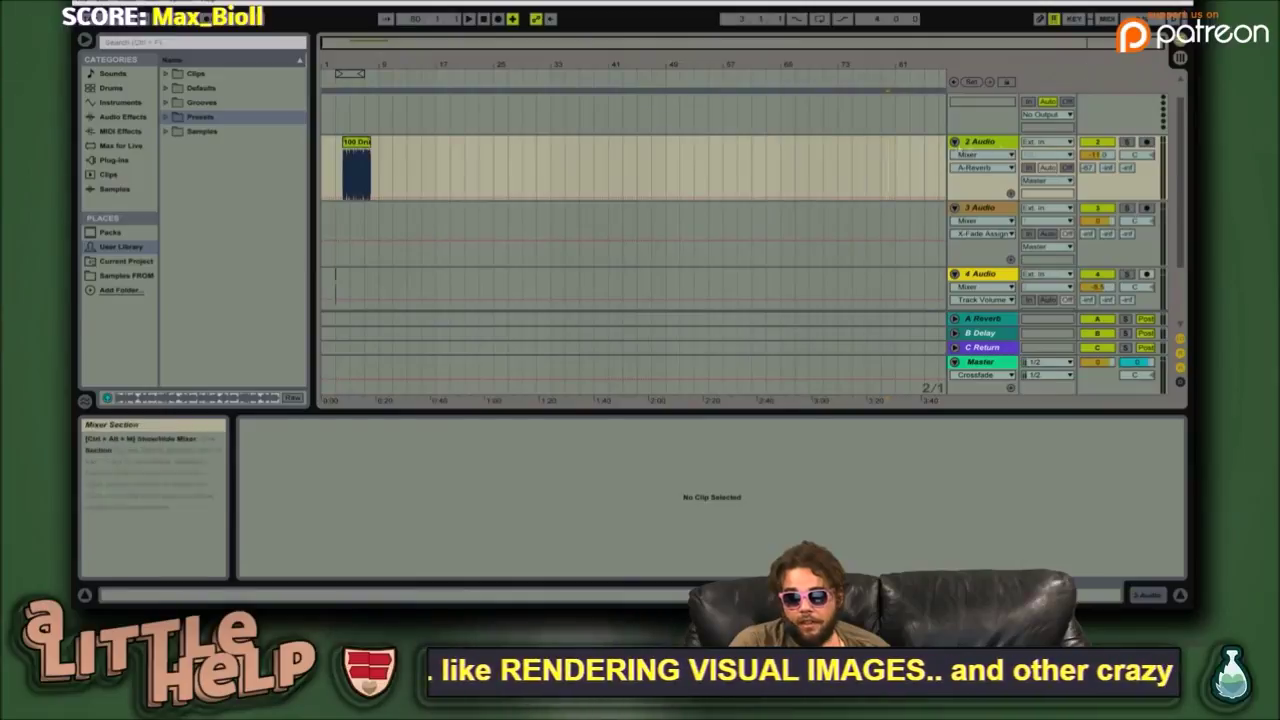
click(896, 116)
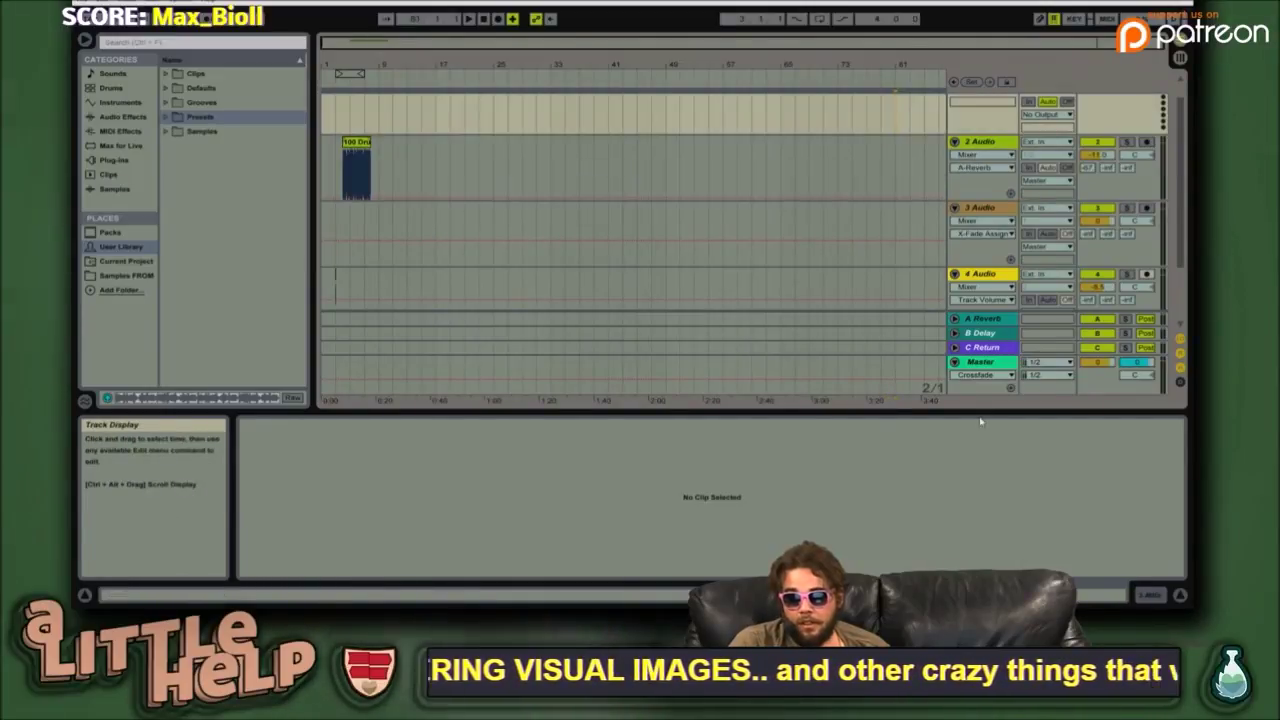
- Check the time ruler's format options without changing them and place the insert marker at bar 3 on 2 Audio
right_click(866, 399)
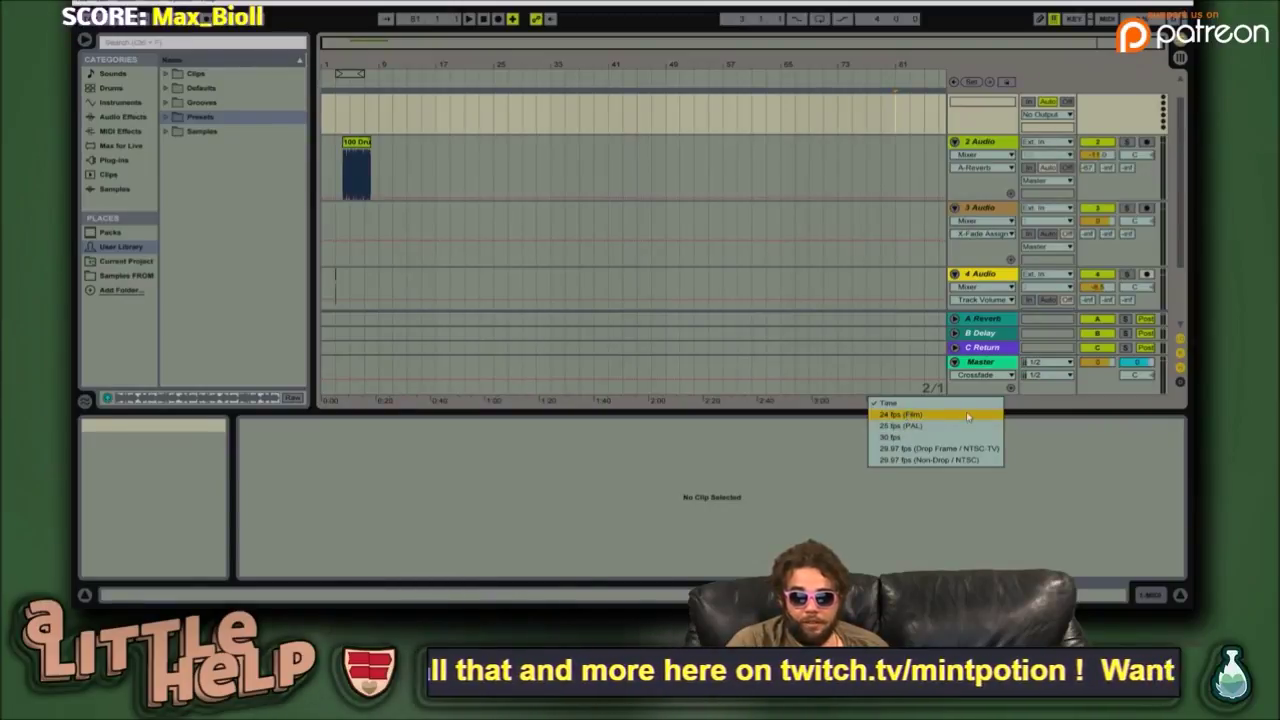
click(617, 185)
drag(531, 43, 360, 43)
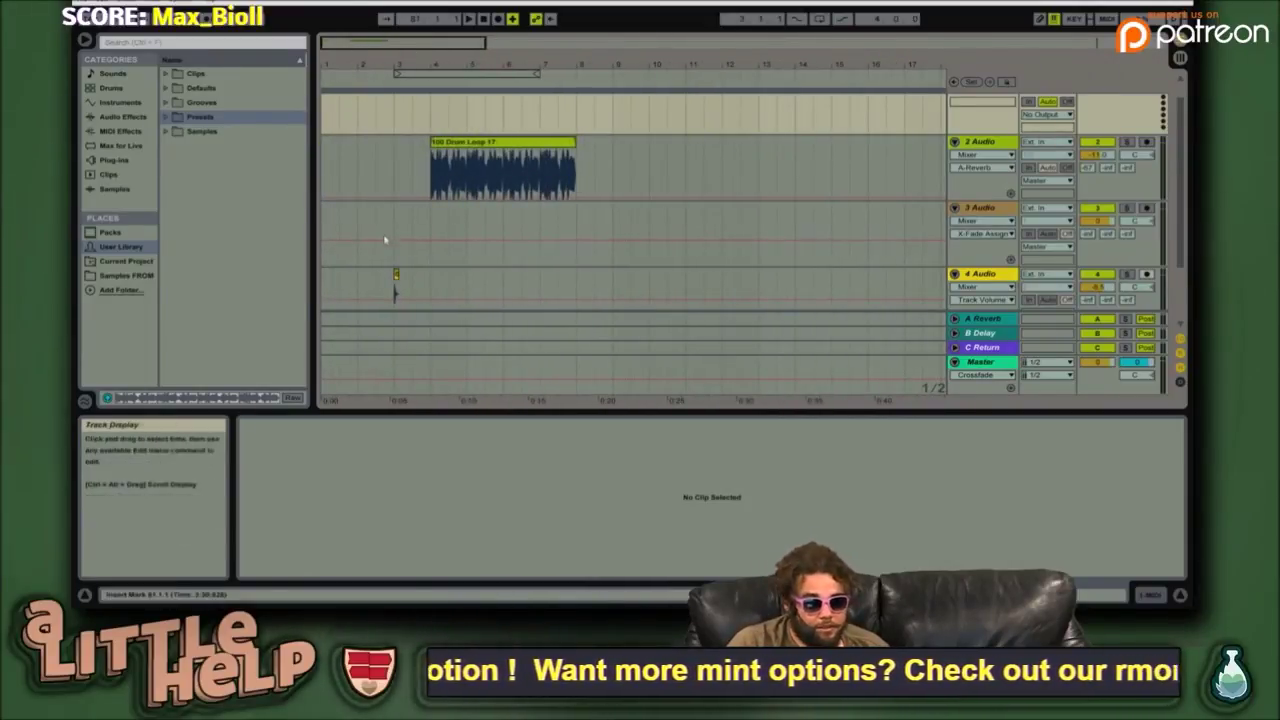
click(393, 174)
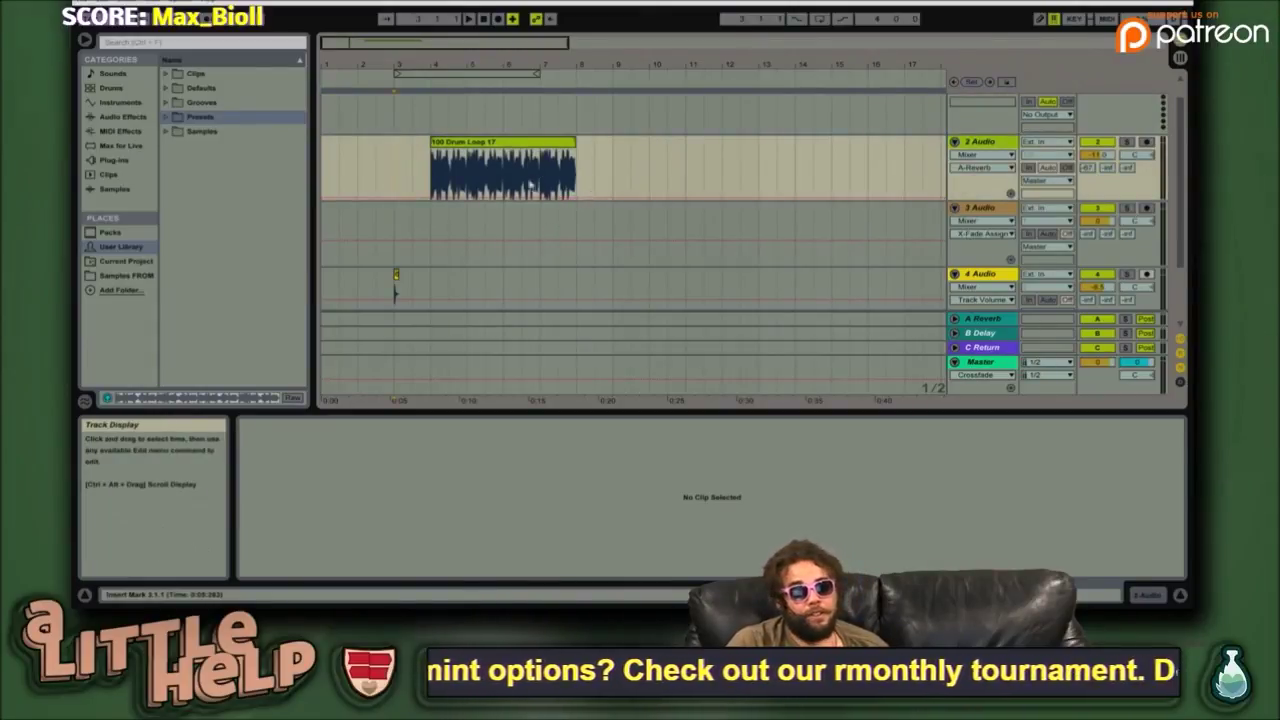
- Check the frame-rate options of the arrangement's time ruler again and dismiss them without changing the format
right_click(492, 401)
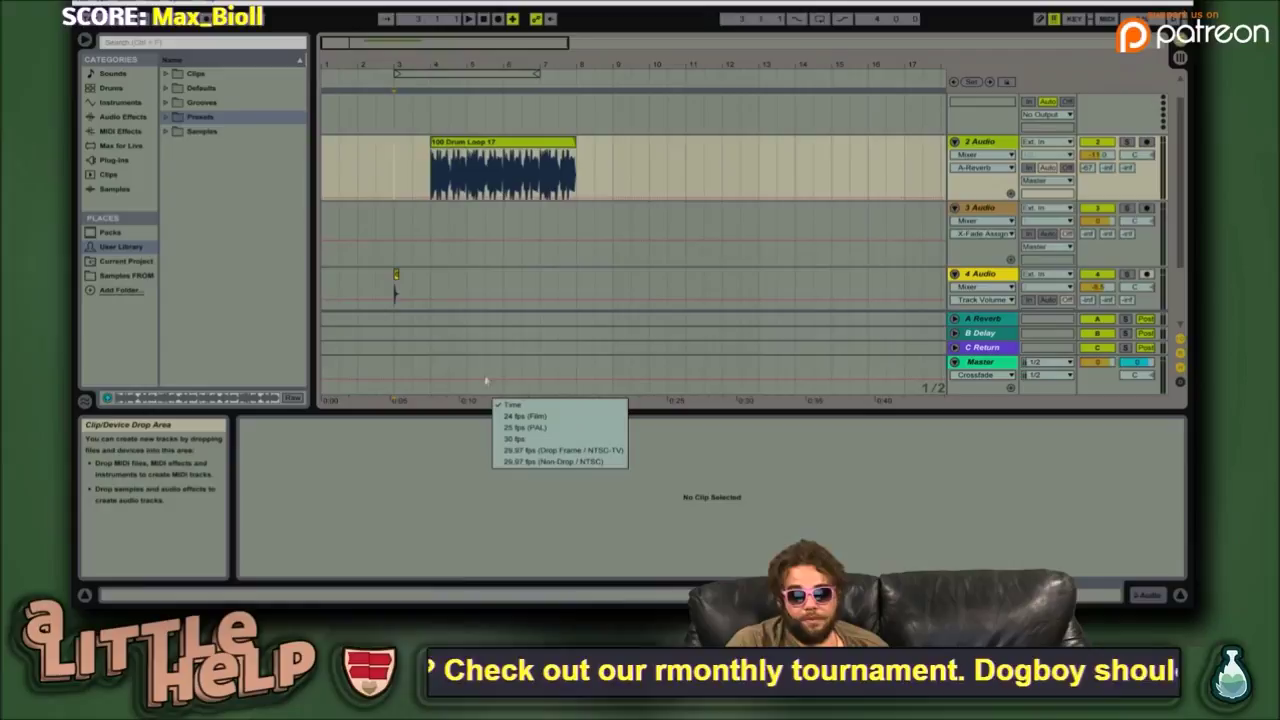
click(552, 258)
scroll(700, 230, up, 1)
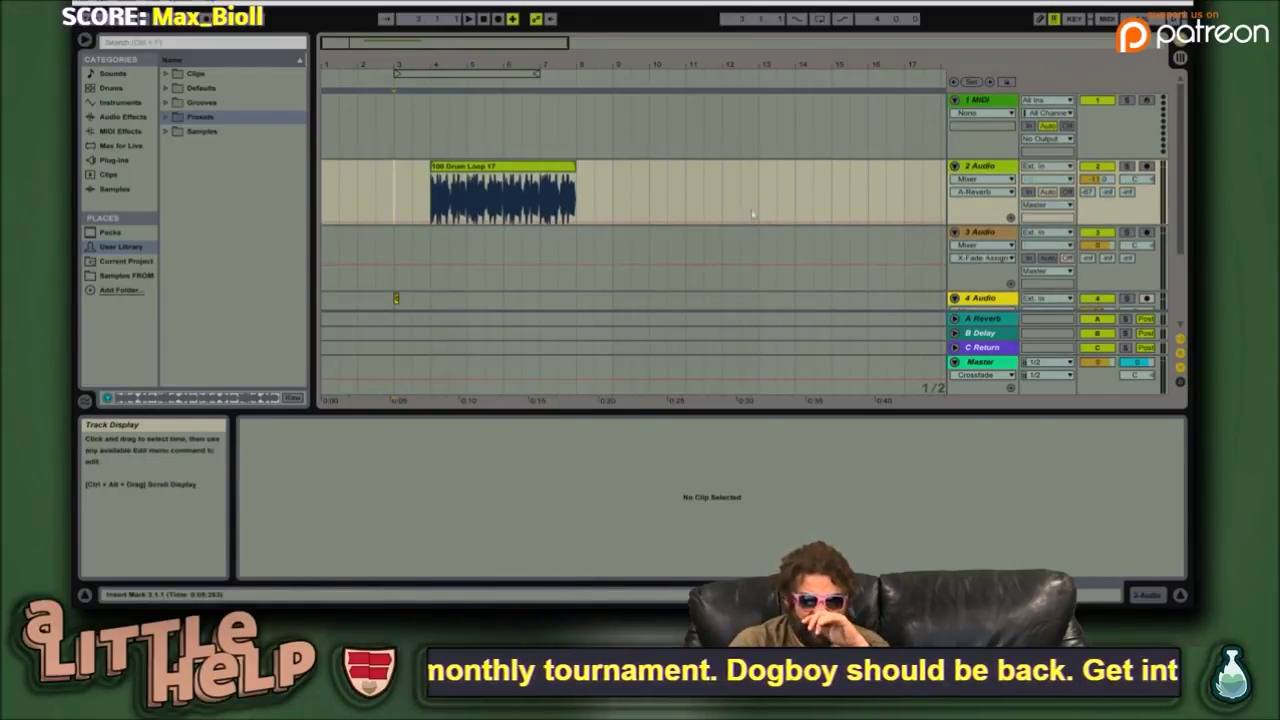
- Fold all five tracks, from 1 MIDI to 5 Audio, in the arrangement
click(940, 113)
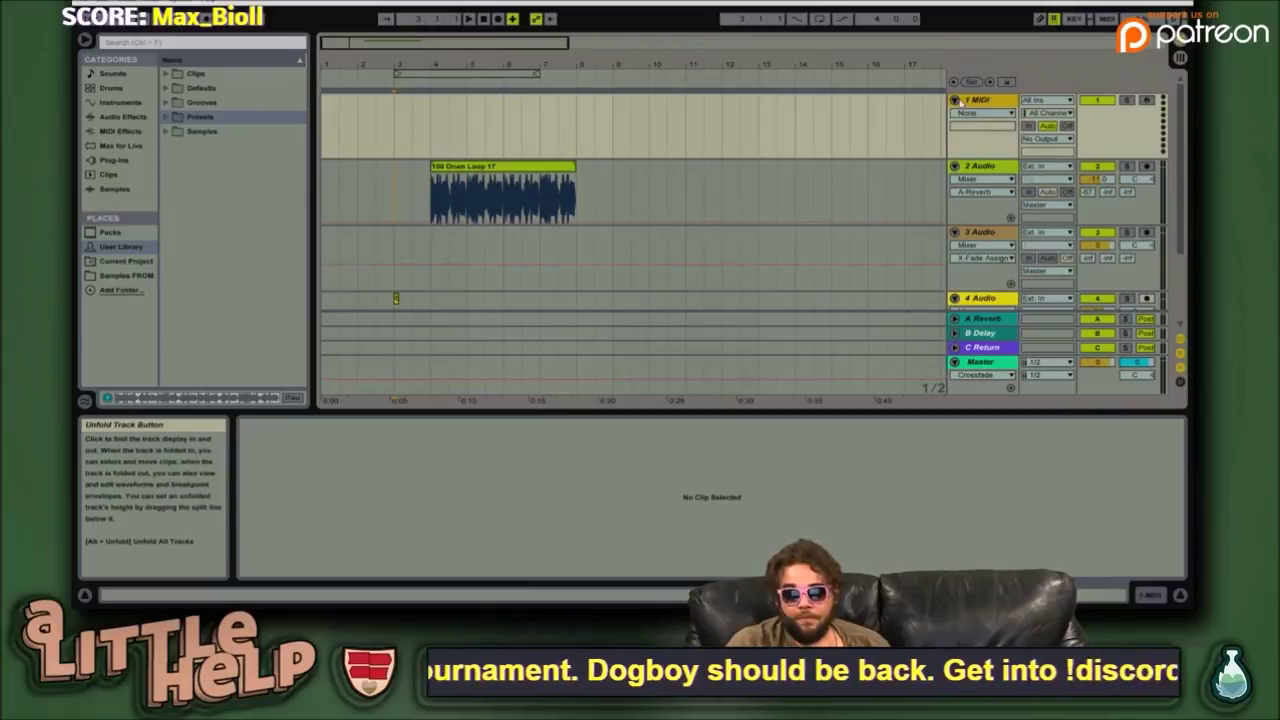
click(955, 100)
click(955, 114)
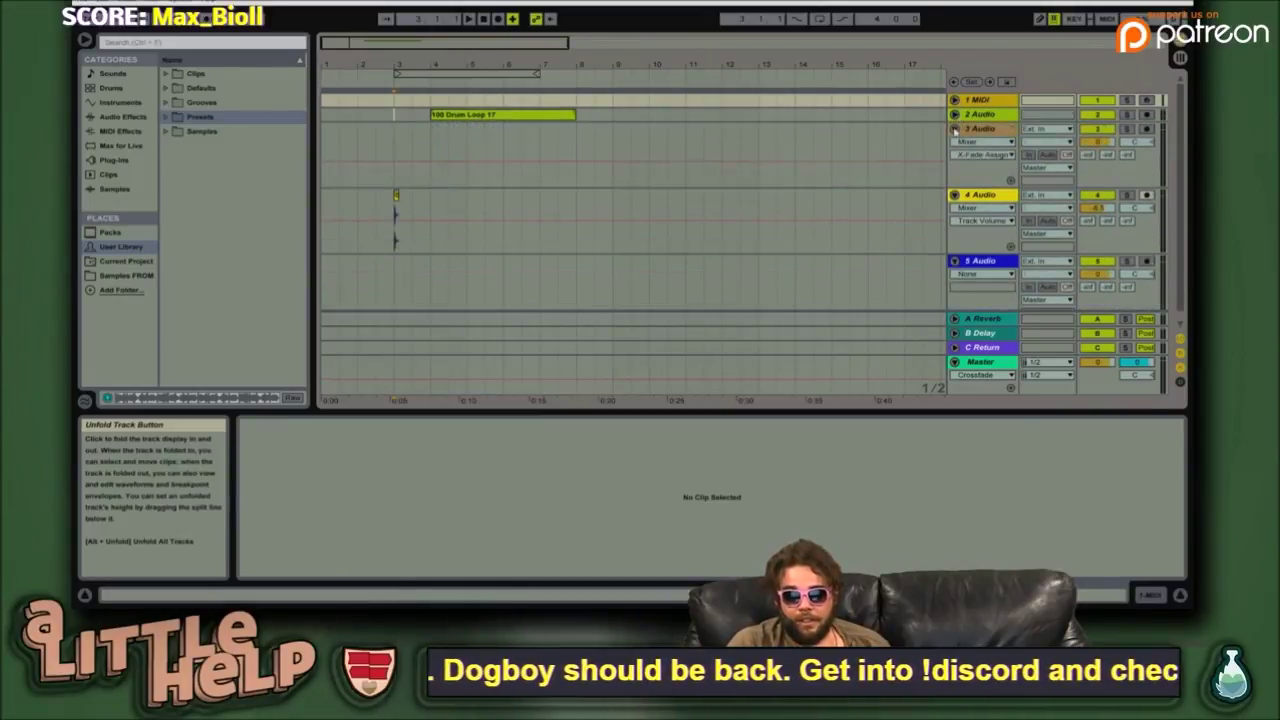
click(960, 128)
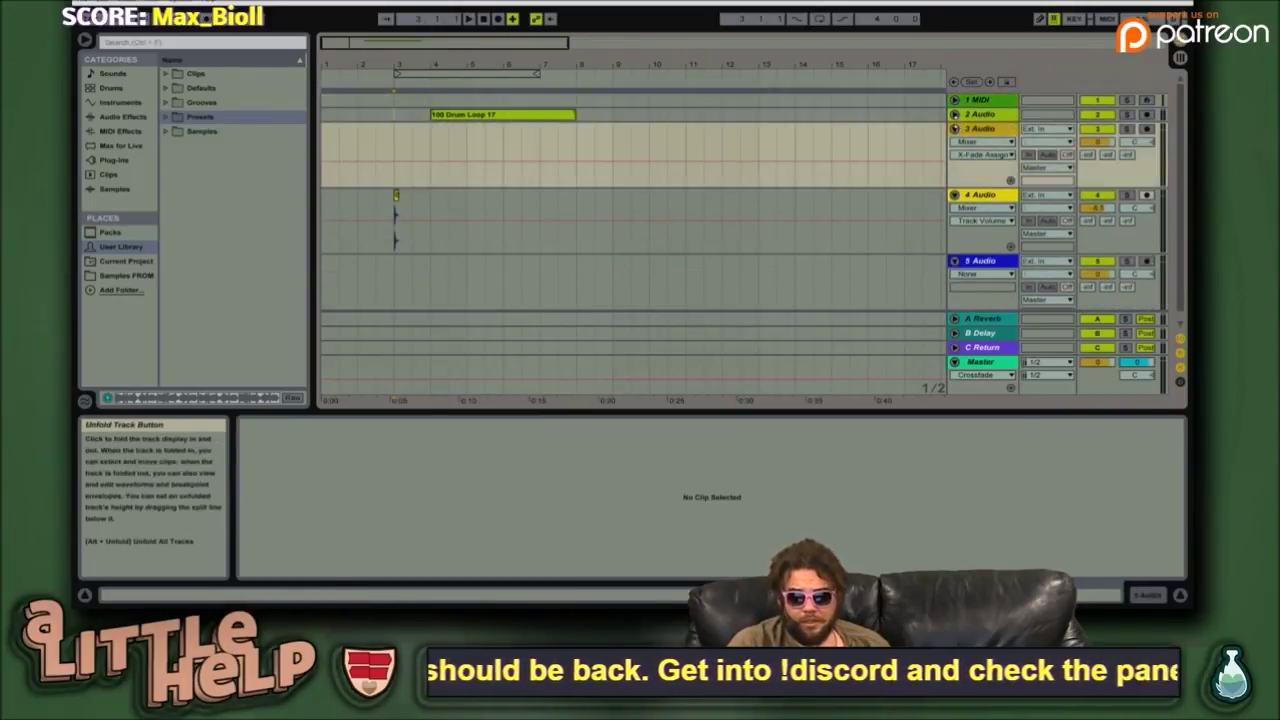
click(955, 128)
click(955, 143)
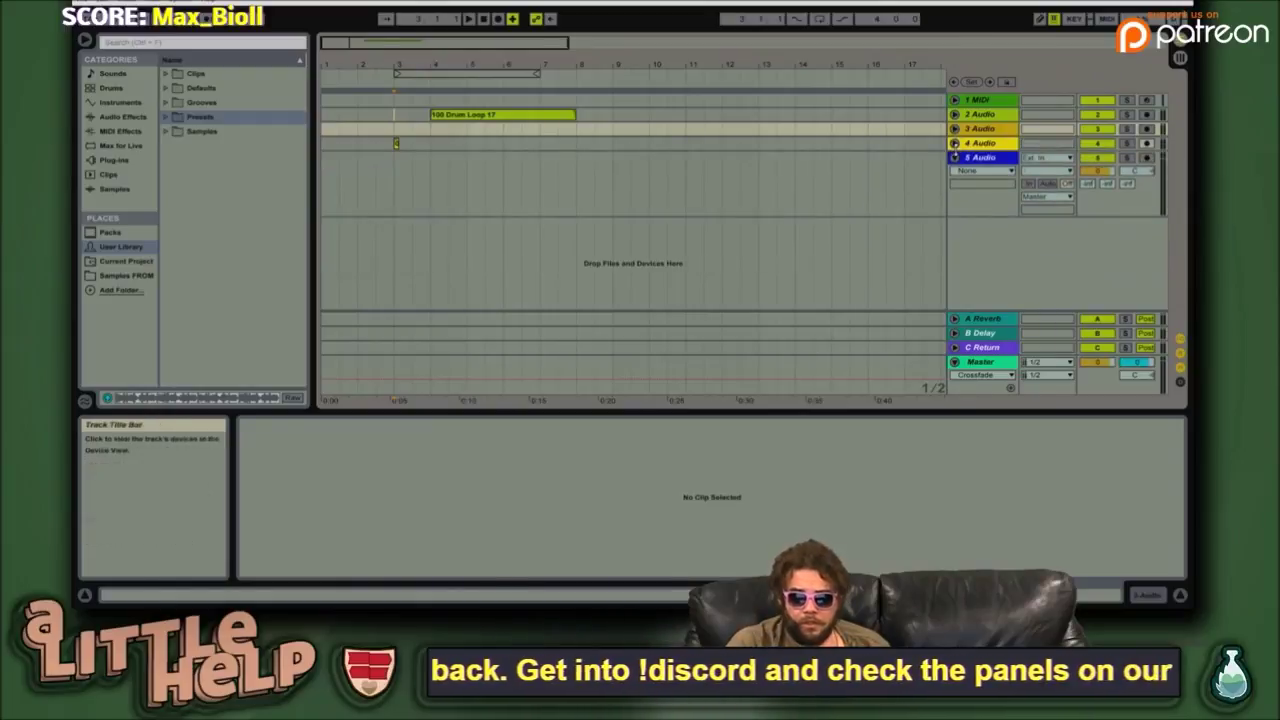
click(955, 157)
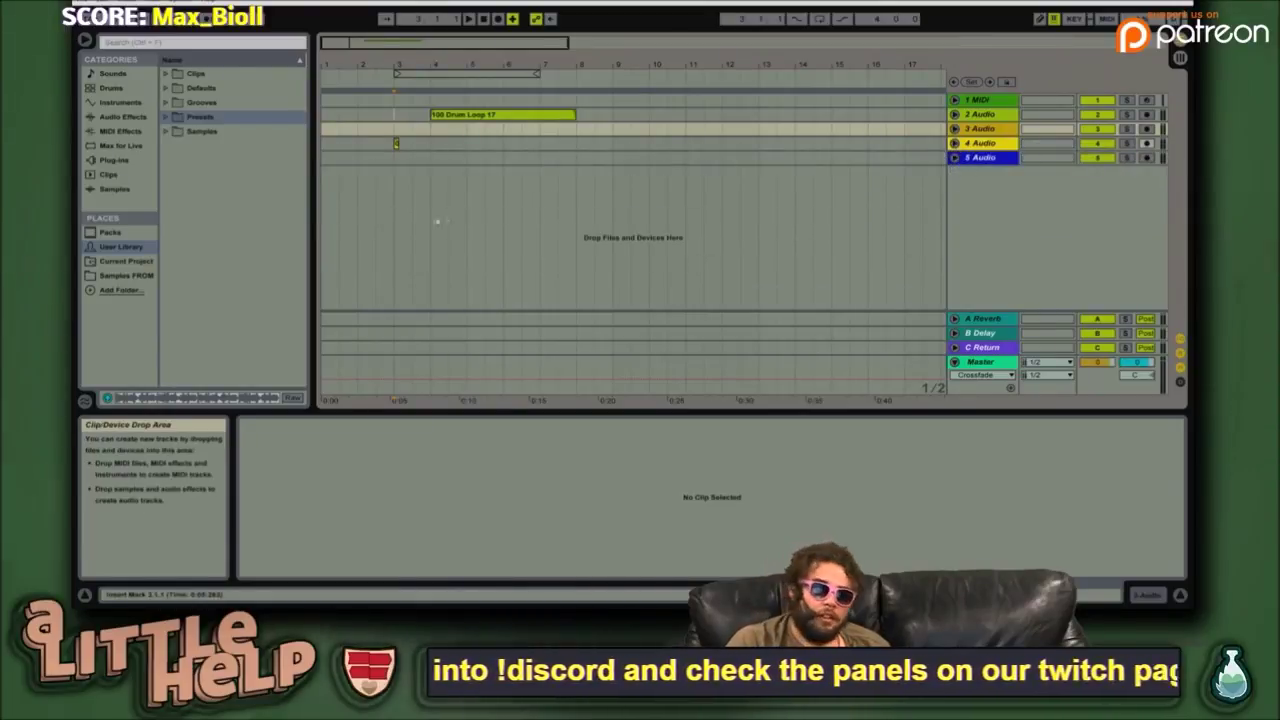
- Select the Master track and hide the Info View
click(396, 158)
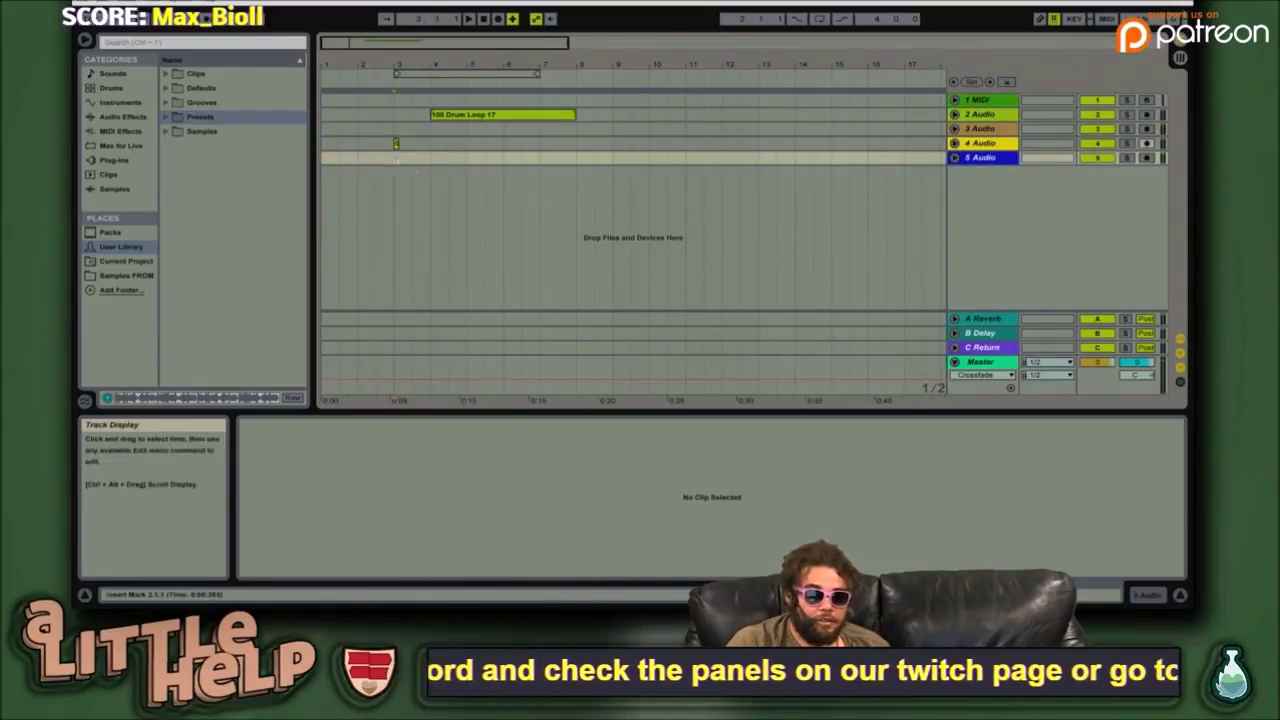
click(983, 363)
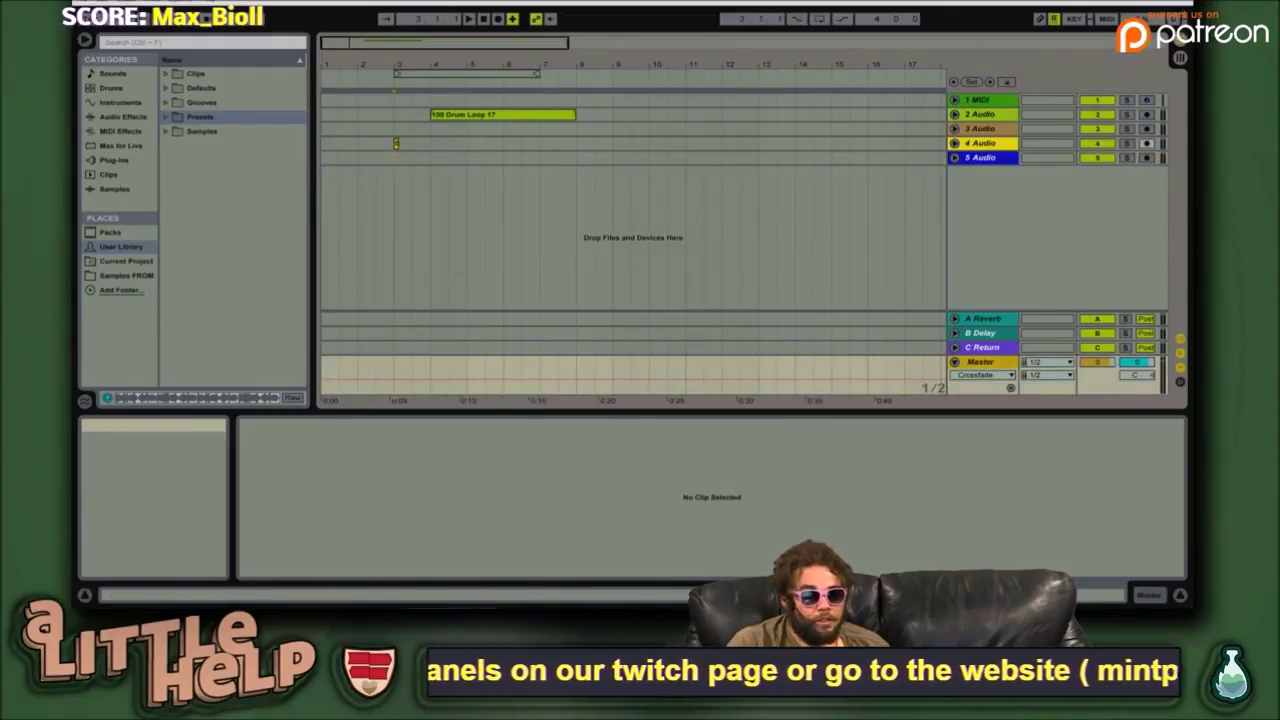
click(83, 601)
click(83, 601)
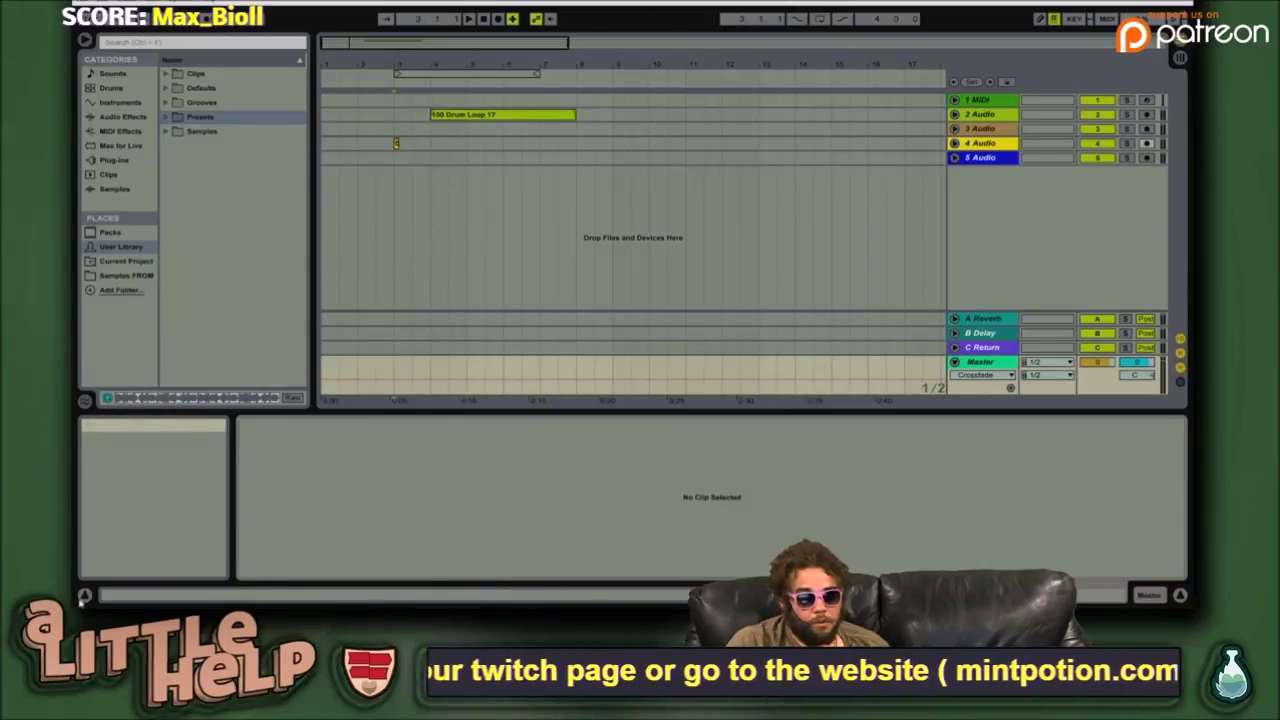
click(84, 596)
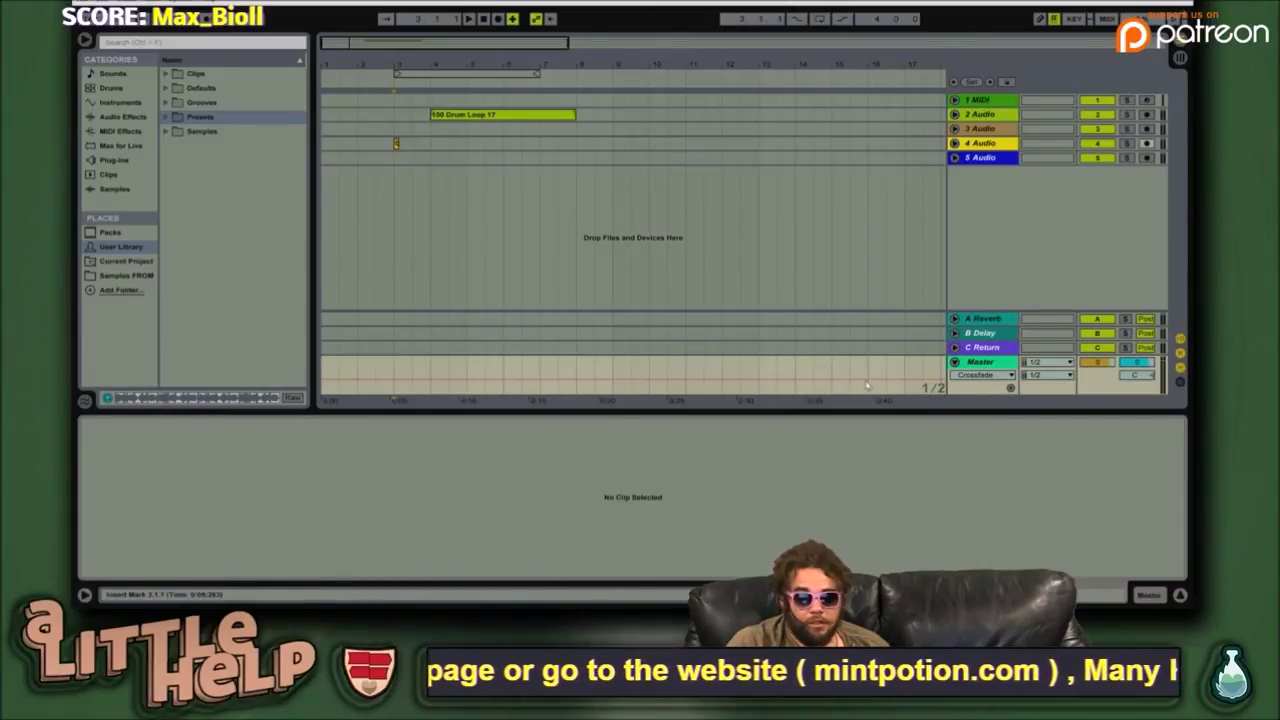
- Place the insert marker at bar 3 on 5 Audio and zoom the arrangement to show about 15 bars
click(816, 242)
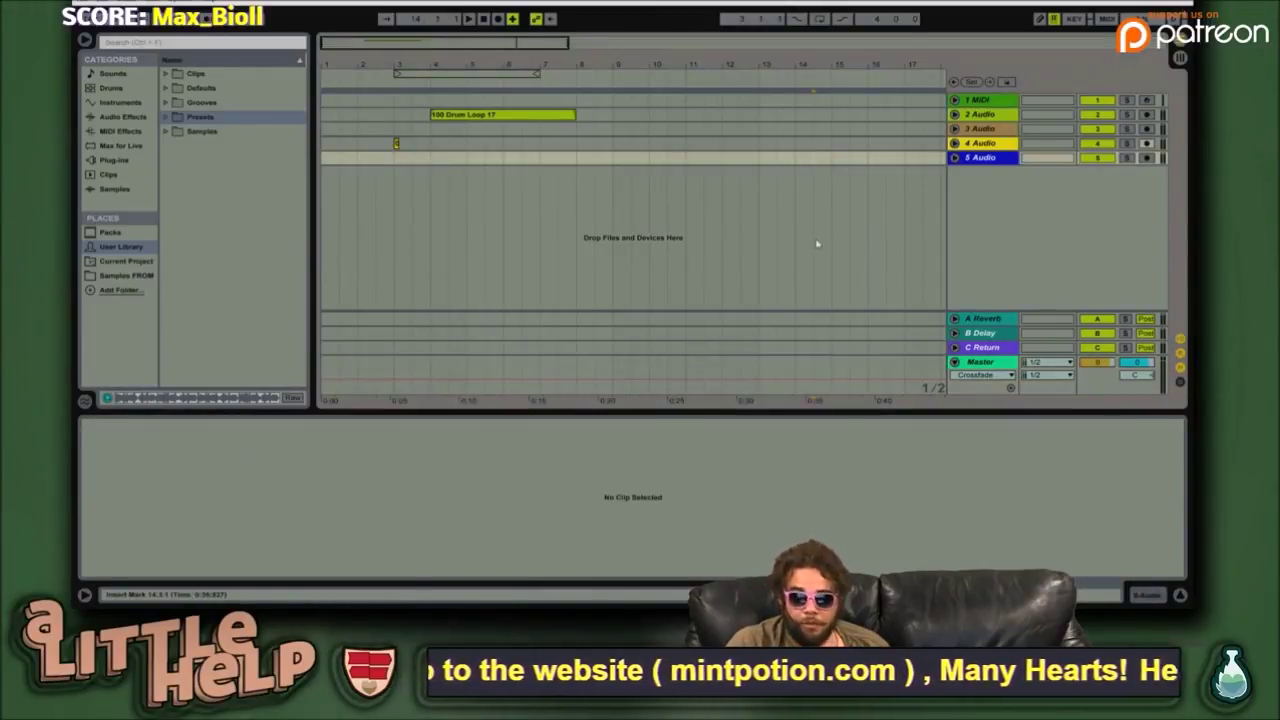
click(466, 234)
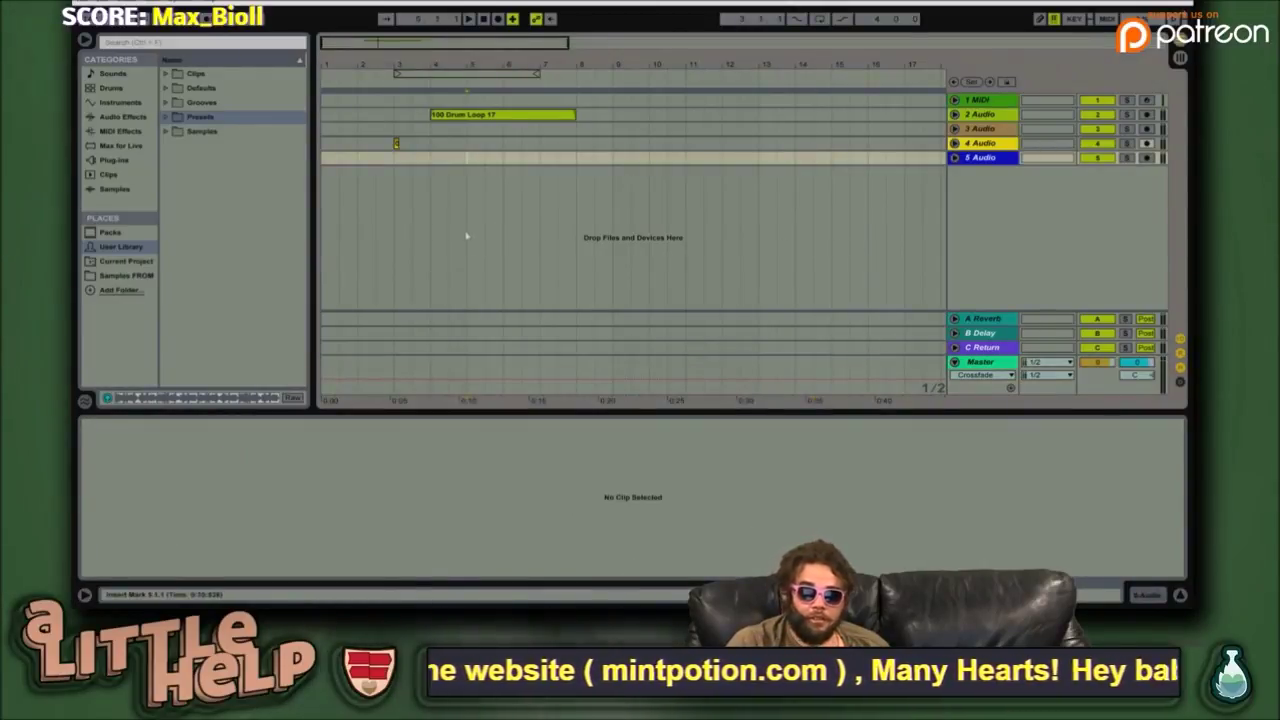
click(410, 268)
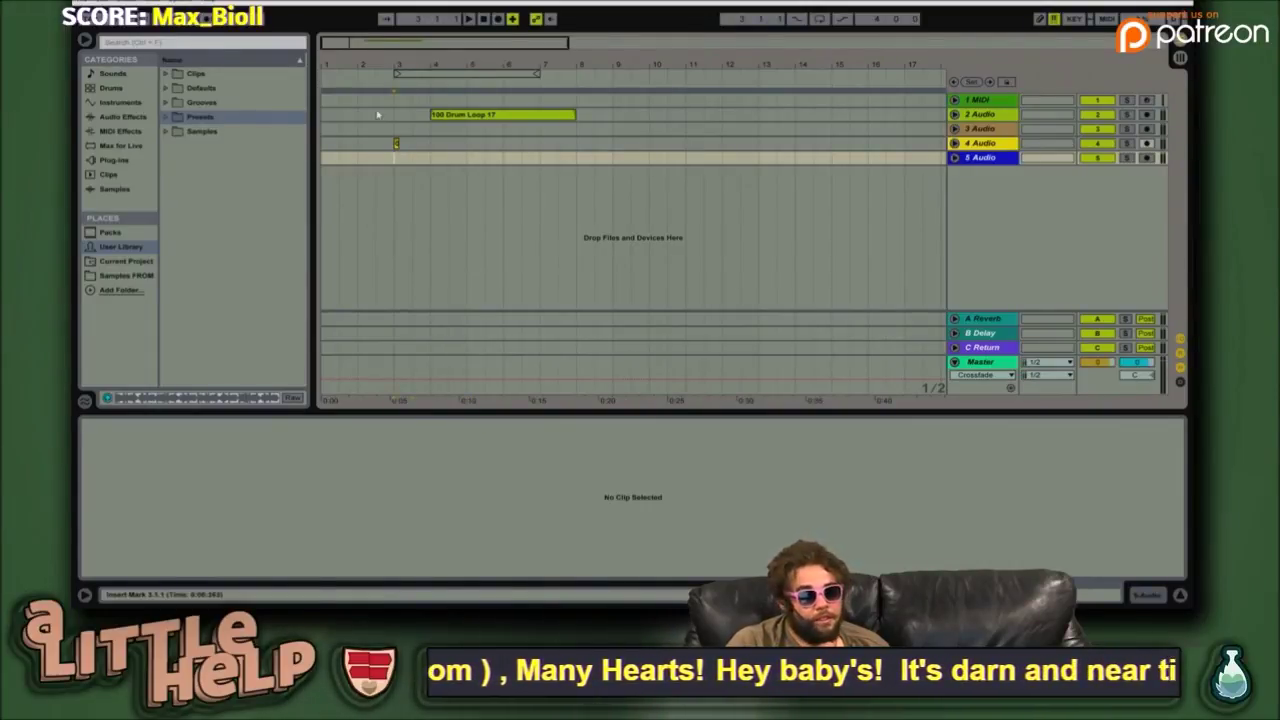
drag(537, 44, 497, 44)
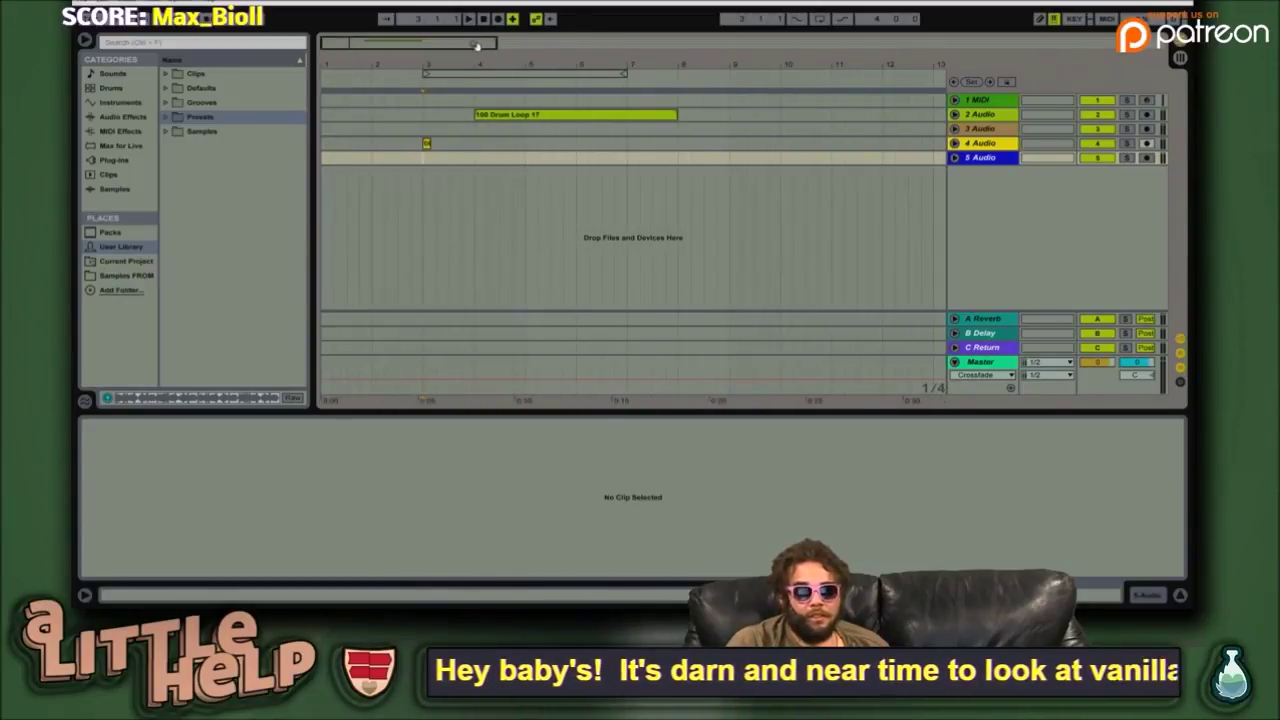
drag(382, 50, 403, 48)
click(405, 157)
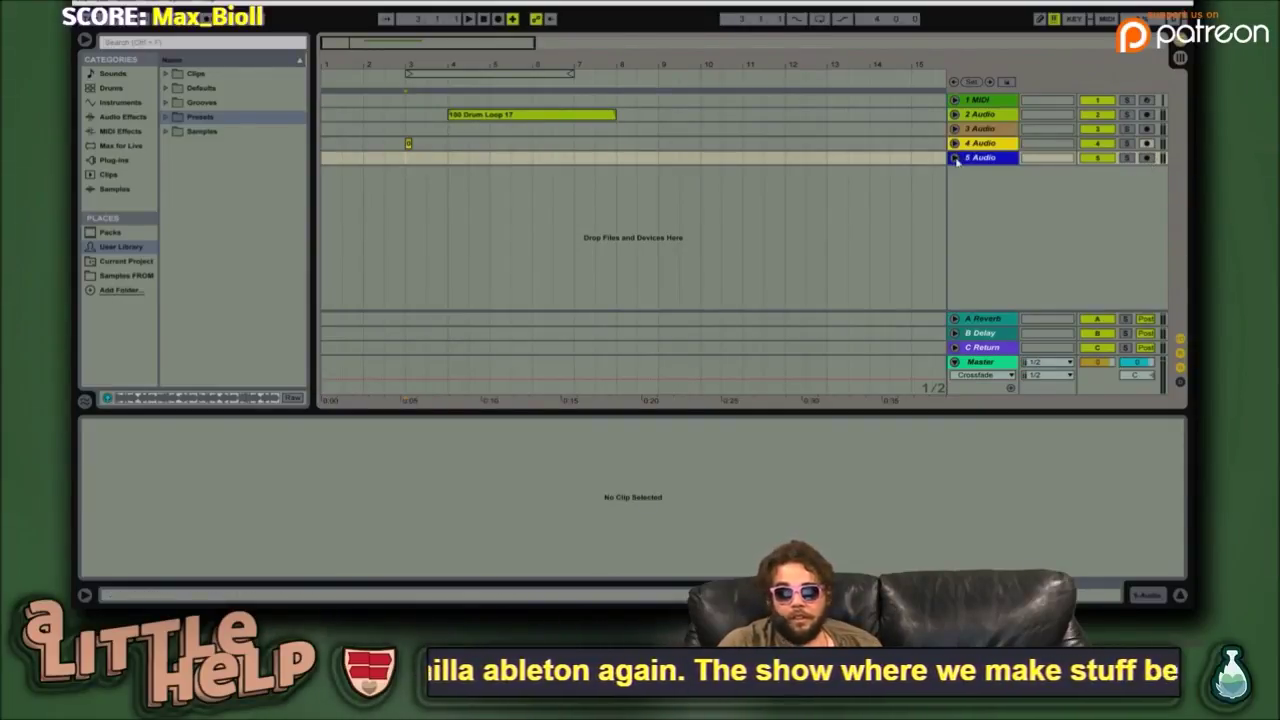
- Unfold the 5 Audio track and check its input type choices without changing them
click(955, 158)
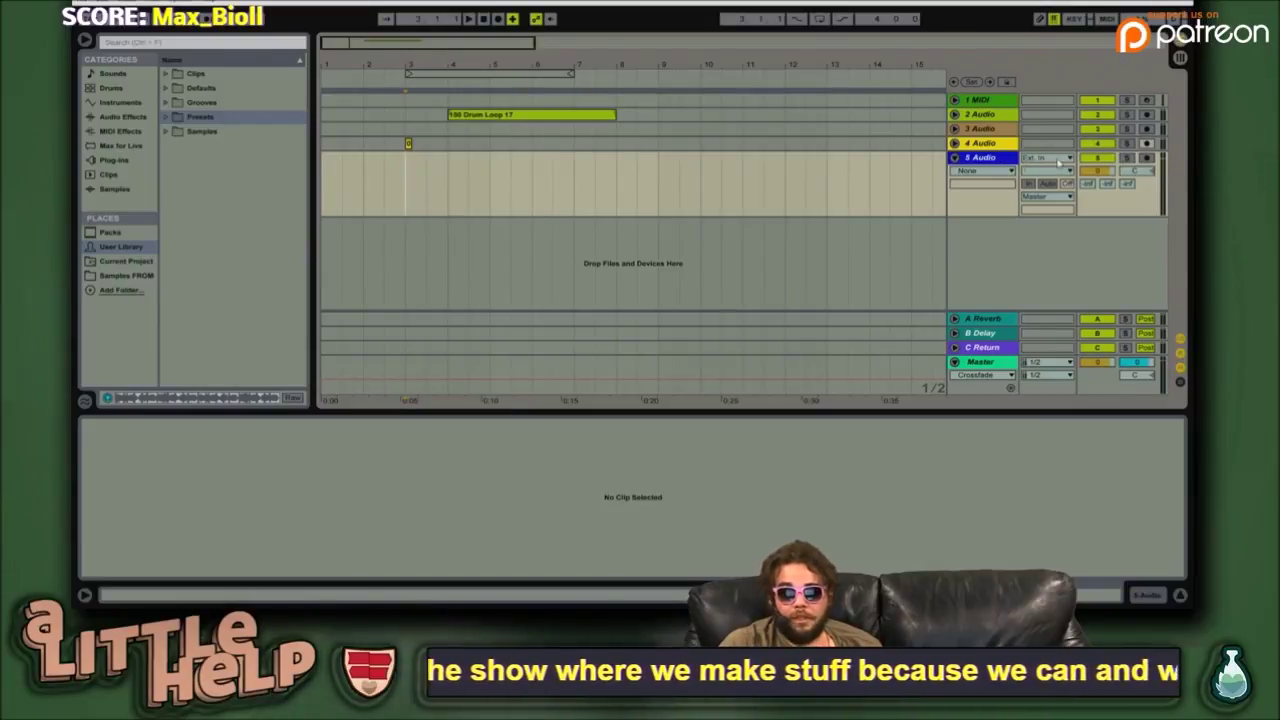
click(1060, 159)
click(1060, 160)
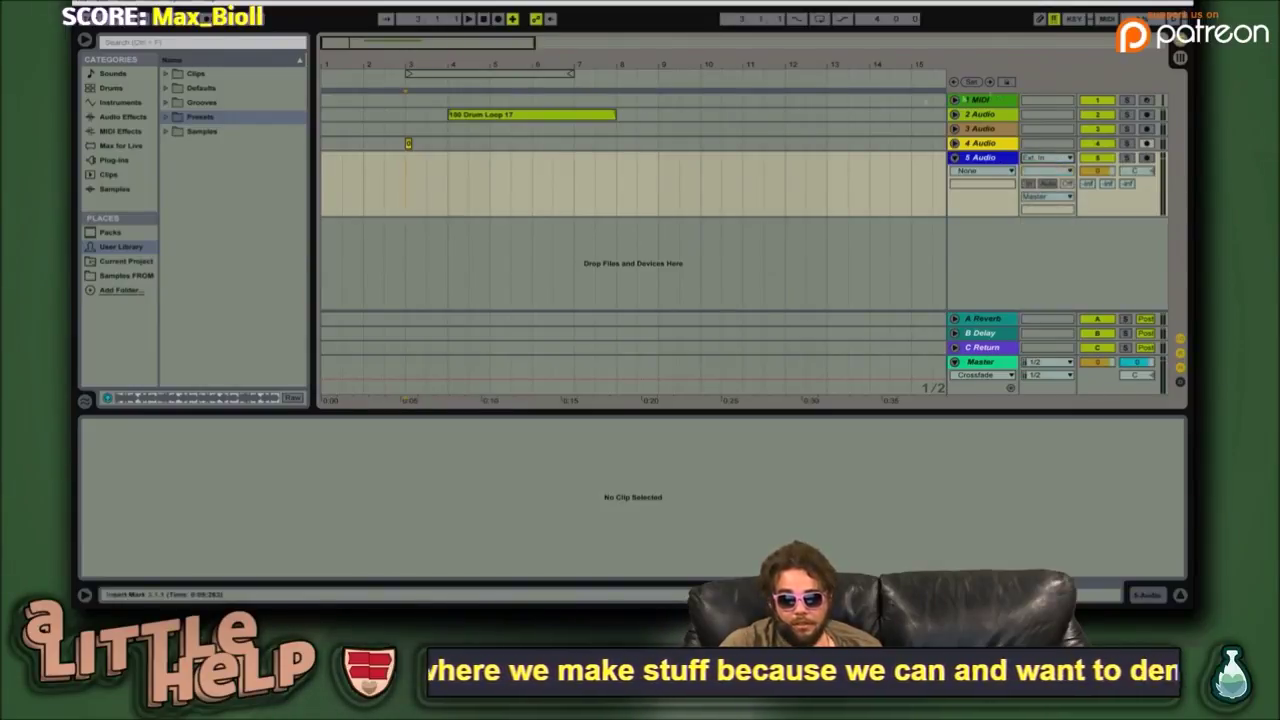
- Move the track holding the drum loop clip one position down, between the empty audio track and 4 Audio
click(996, 115)
click(998, 143)
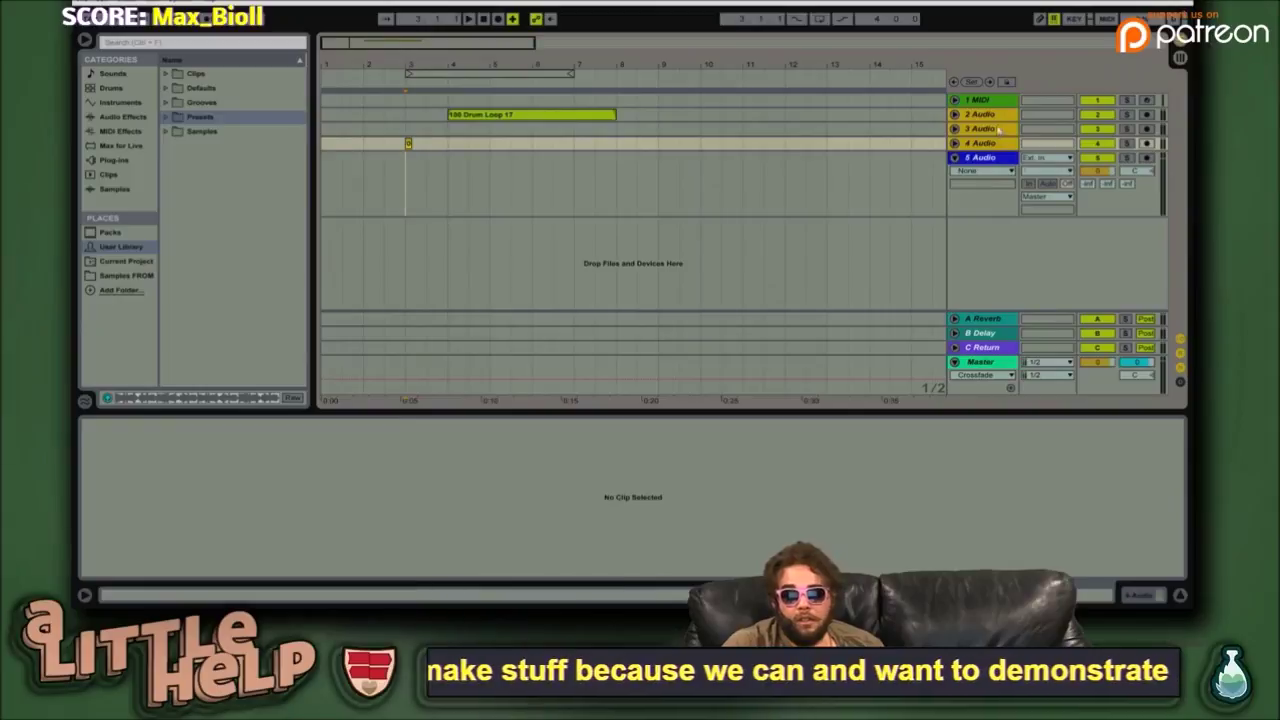
click(998, 116)
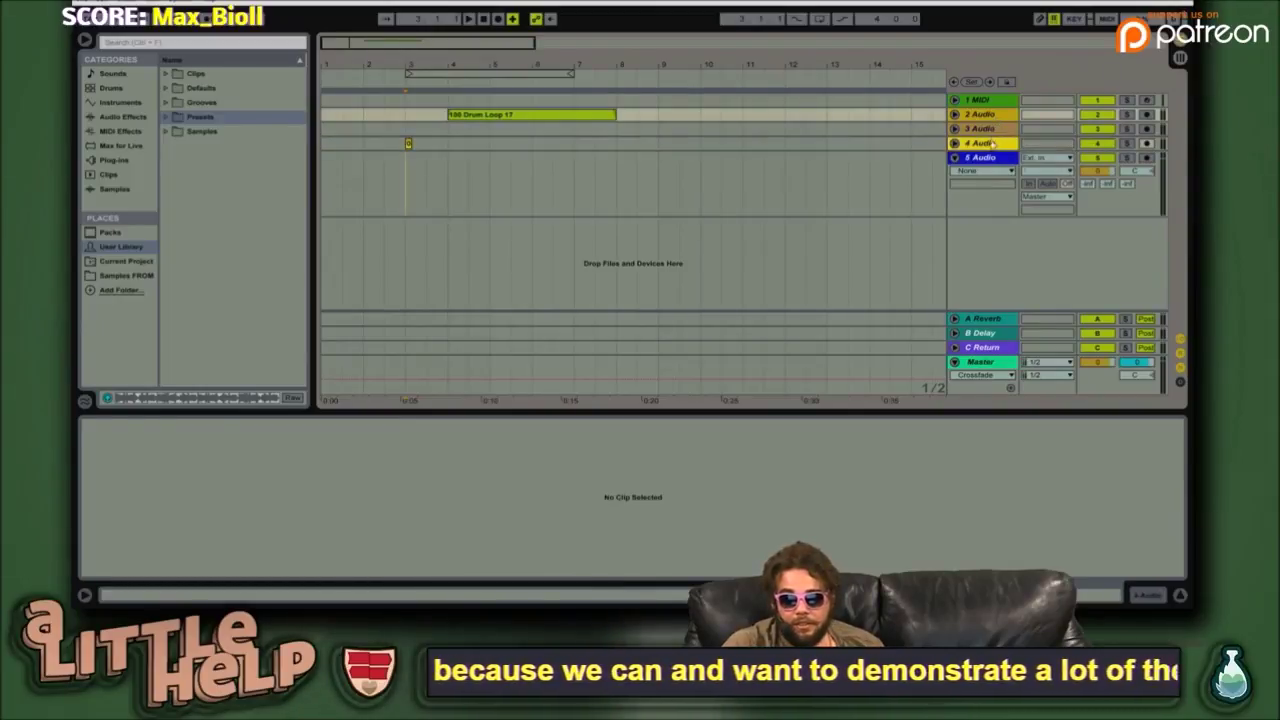
drag(1004, 118, 1000, 135)
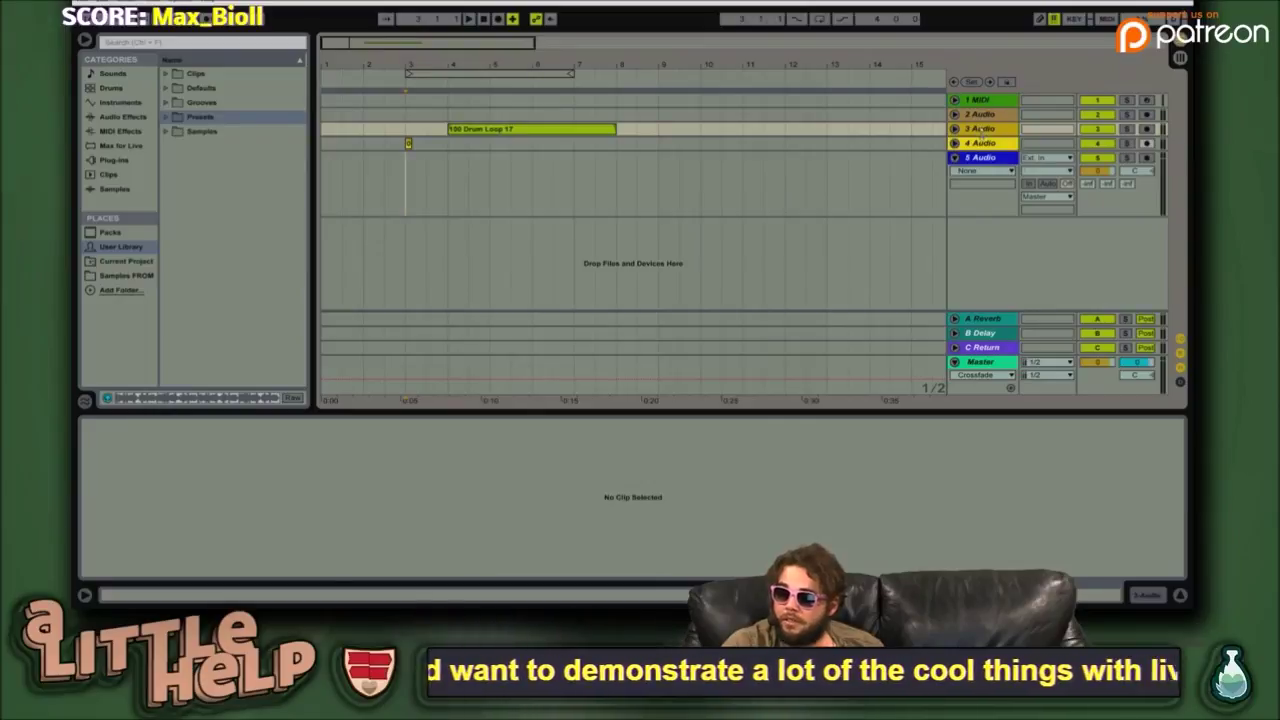
- Rename the 3 Audio track holding the drum loop as GUY
click(992, 145)
click(995, 131)
key(ctrl+r)
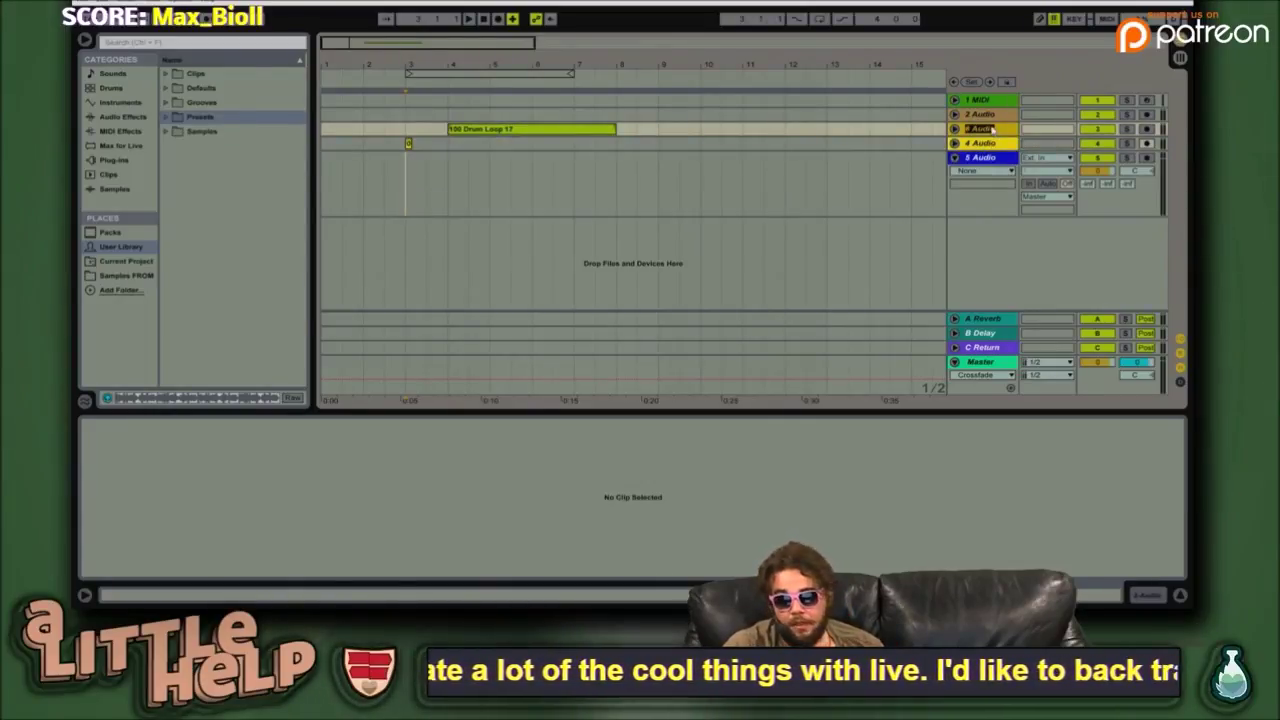
right_click(1008, 128)
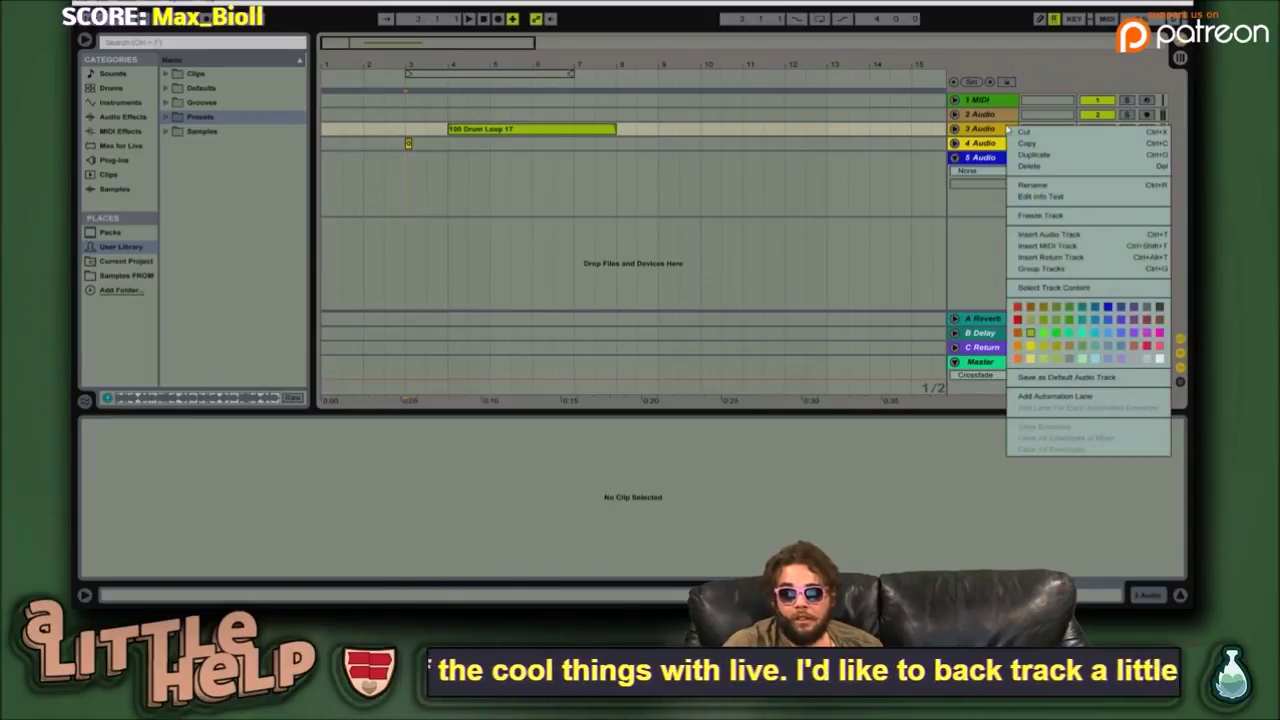
click(1056, 188)
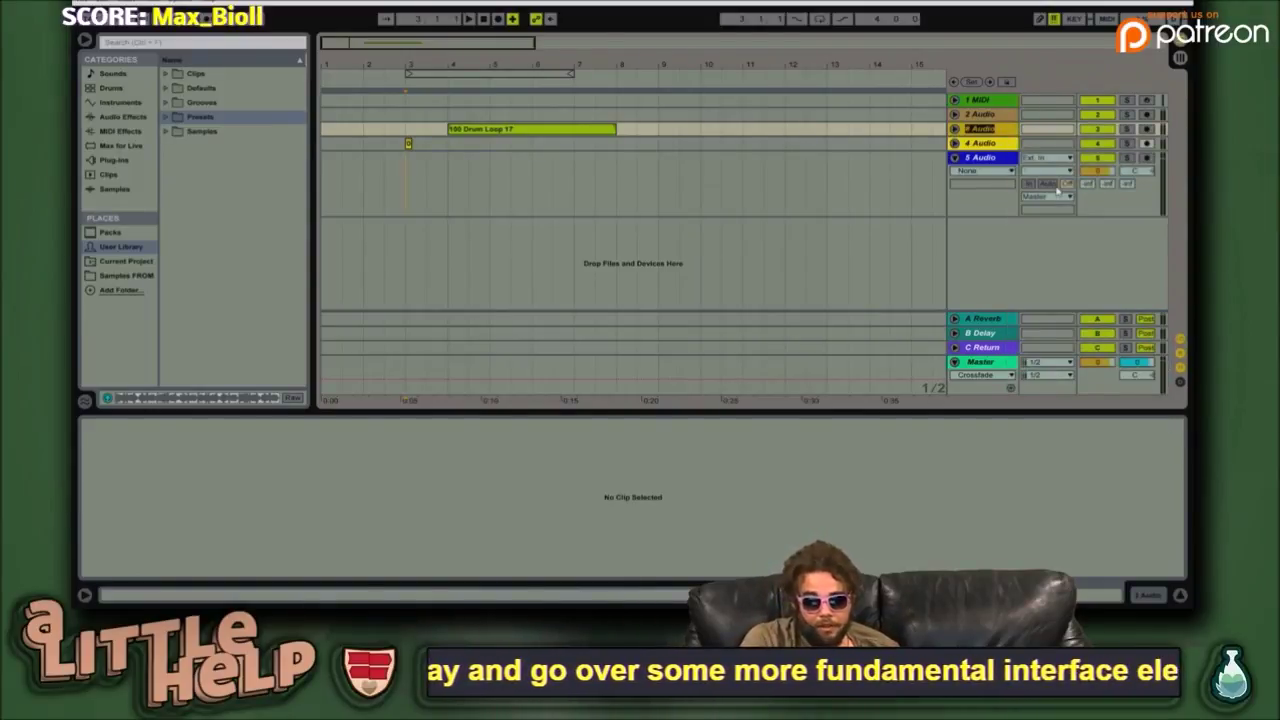
text(GUY)
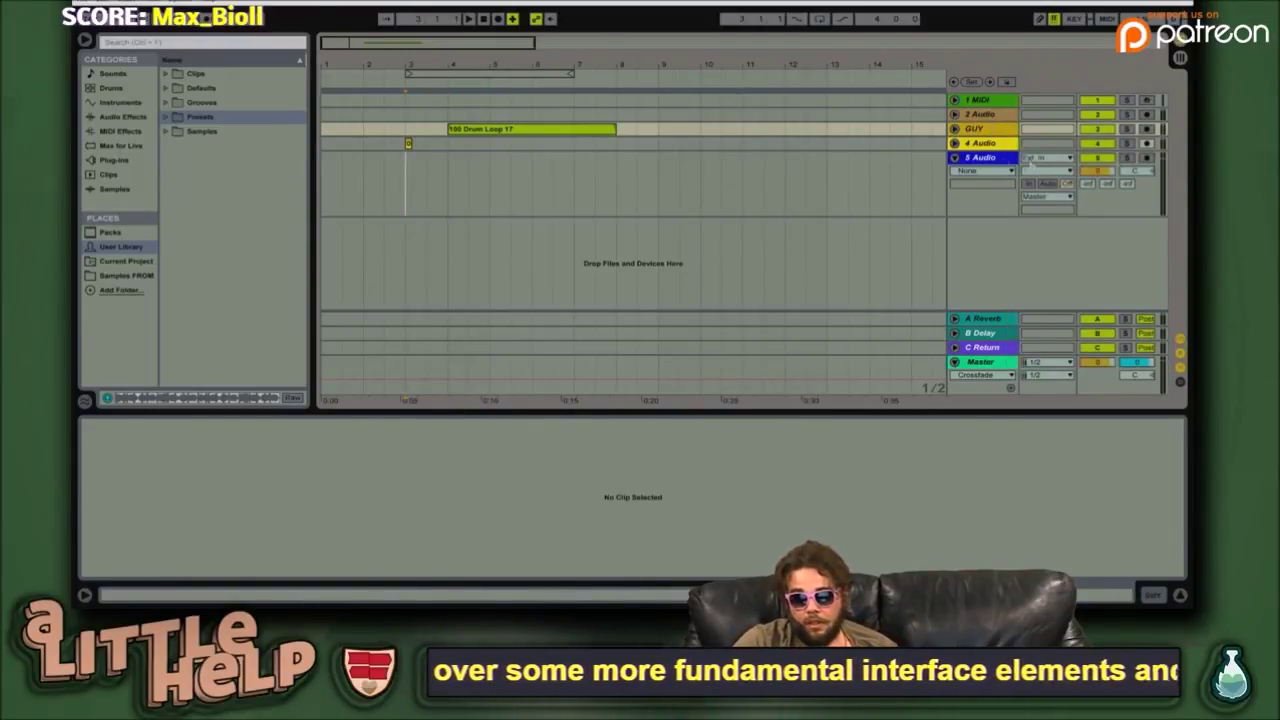
- Rename the 4 Audio track as HAY
click(984, 143)
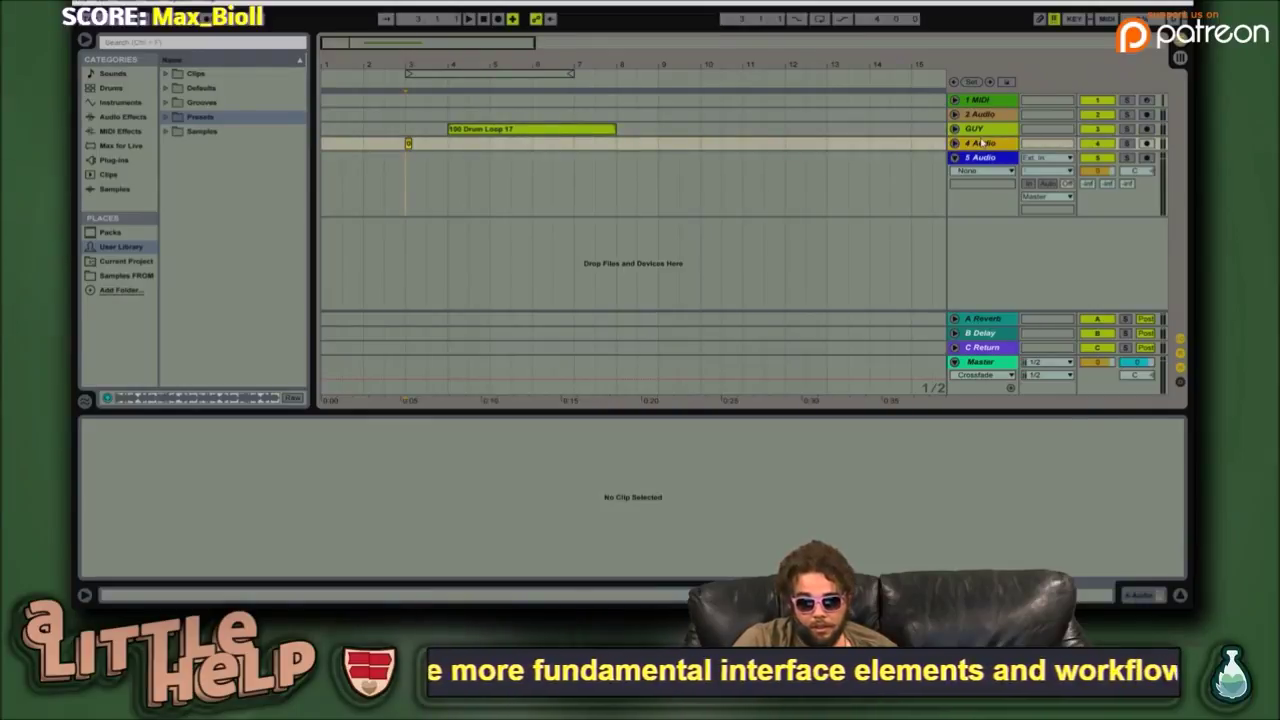
right_click(984, 143)
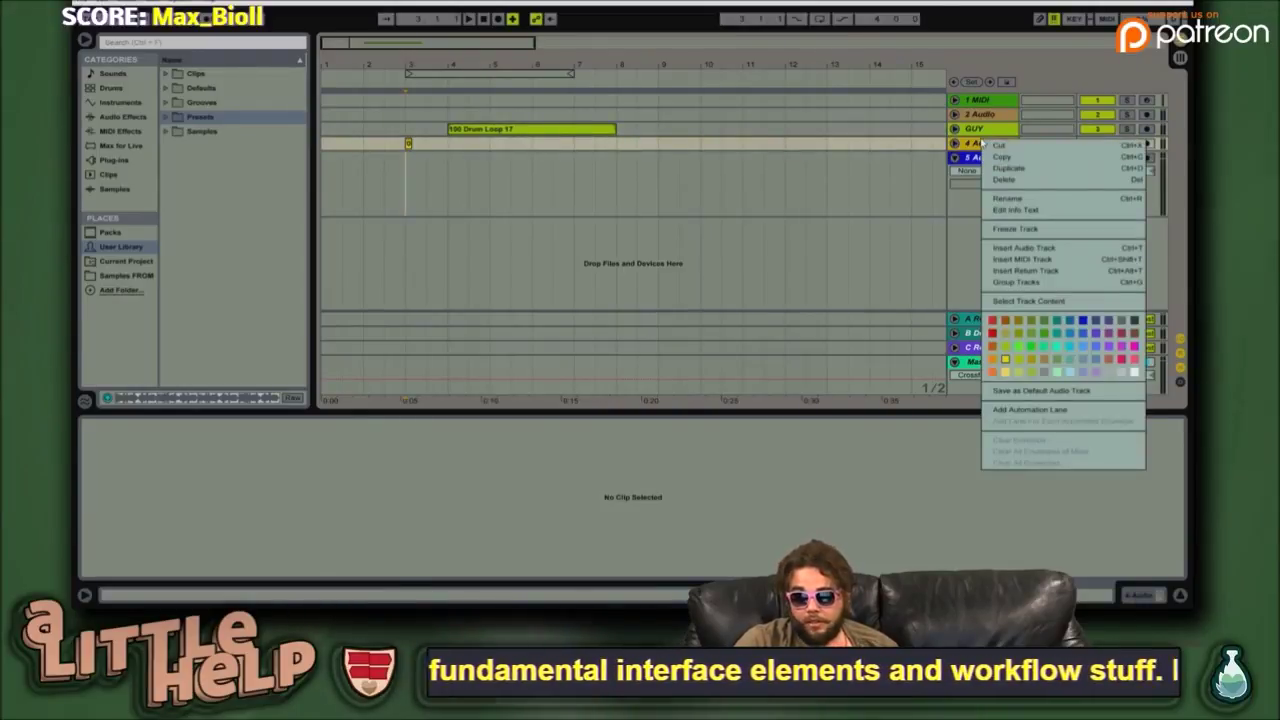
click(1024, 198)
text(HAY)
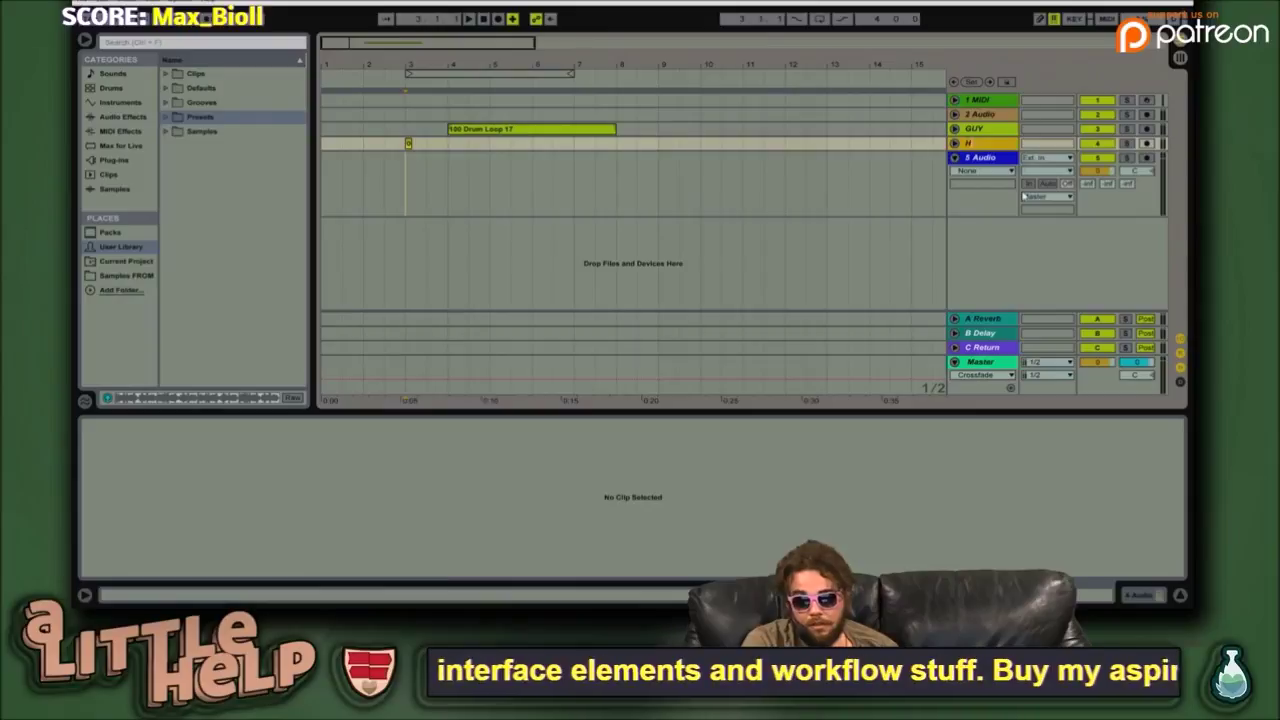
key(Return)
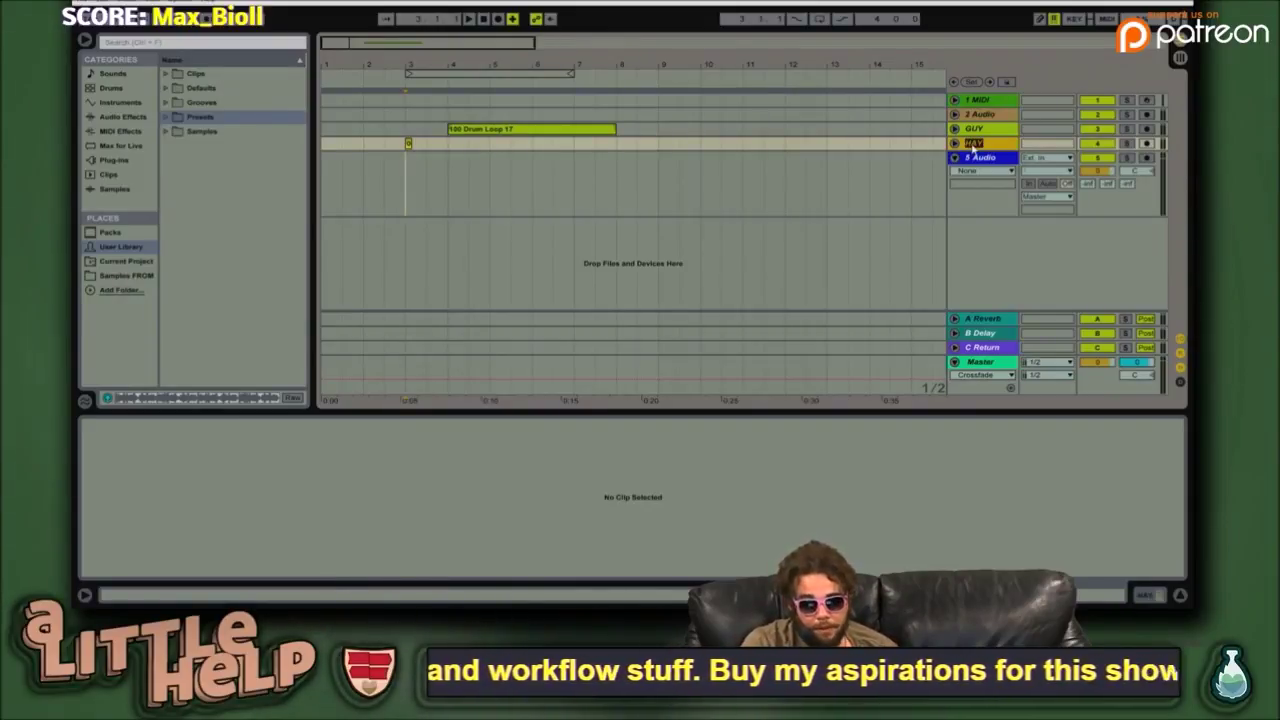
- Delete the track below GUY, undo the deletion, and rename the track as HAT
text(G)
key(Return)
key(Delete)
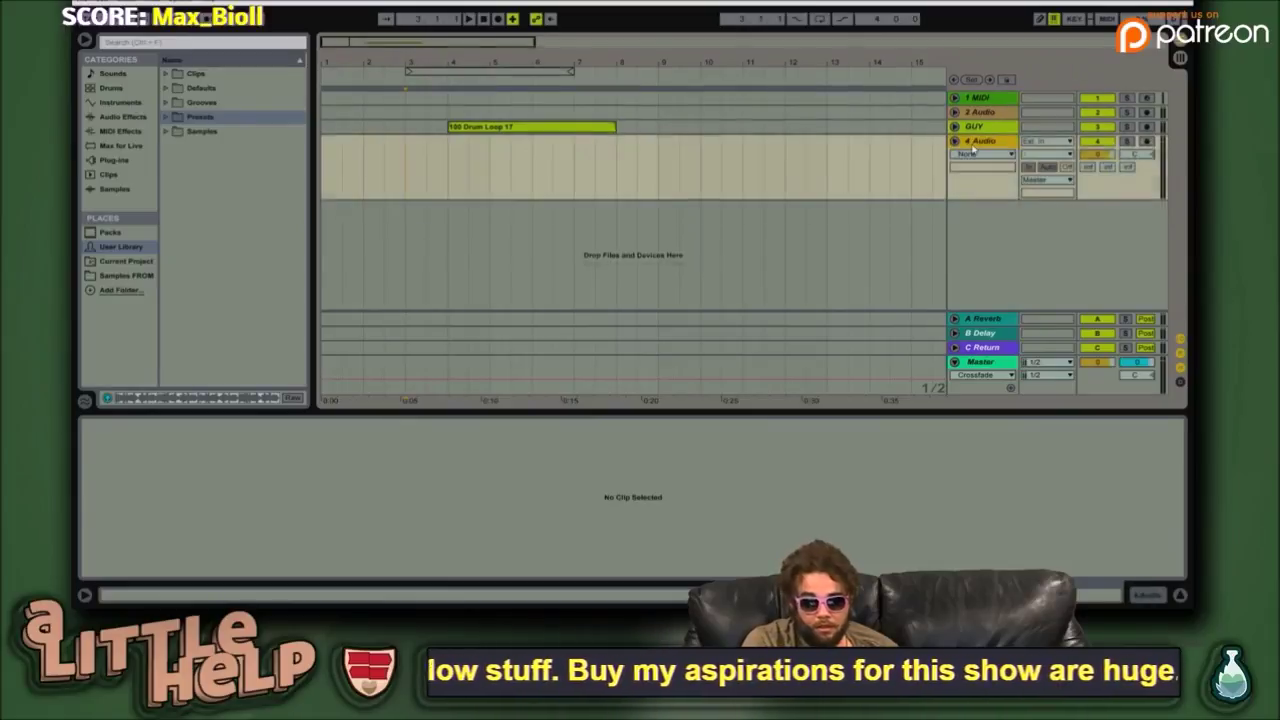
key(ctrl+z)
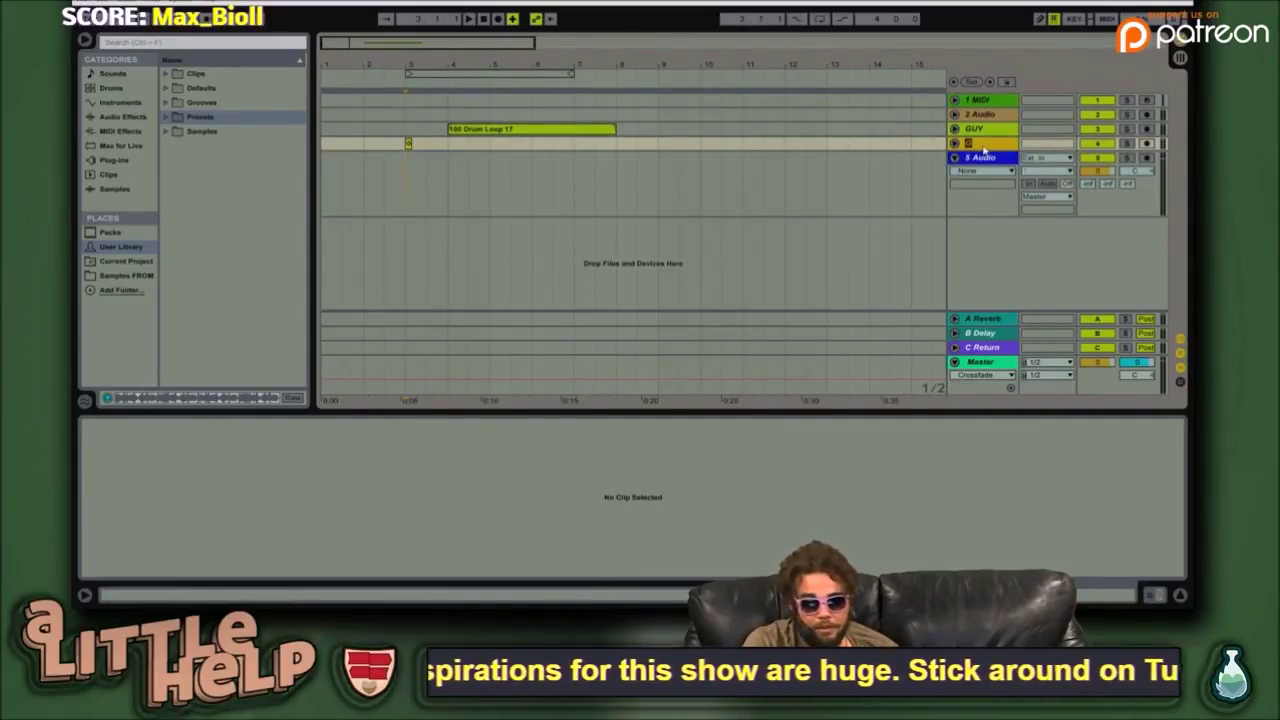
text(AT)
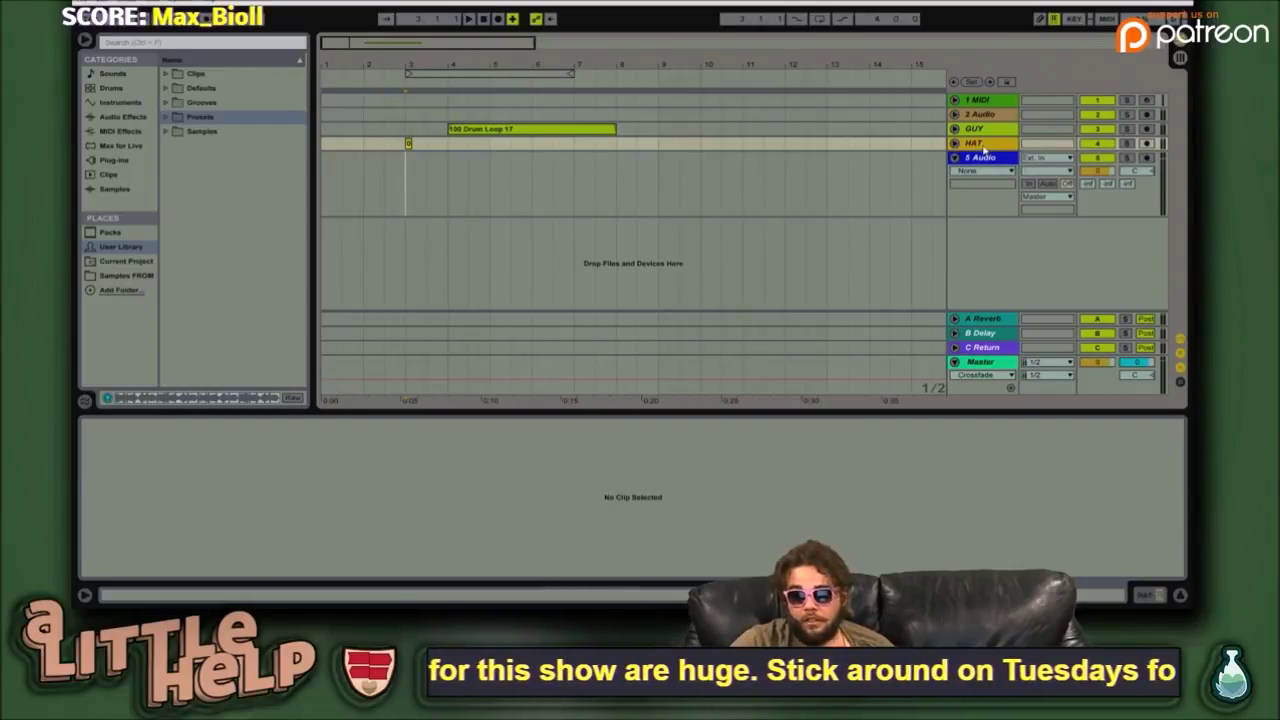
- Move the HAT track above GUY, place the insert marker at bar 13 on 5 Audio, and select GUY
drag(984, 148, 986, 128)
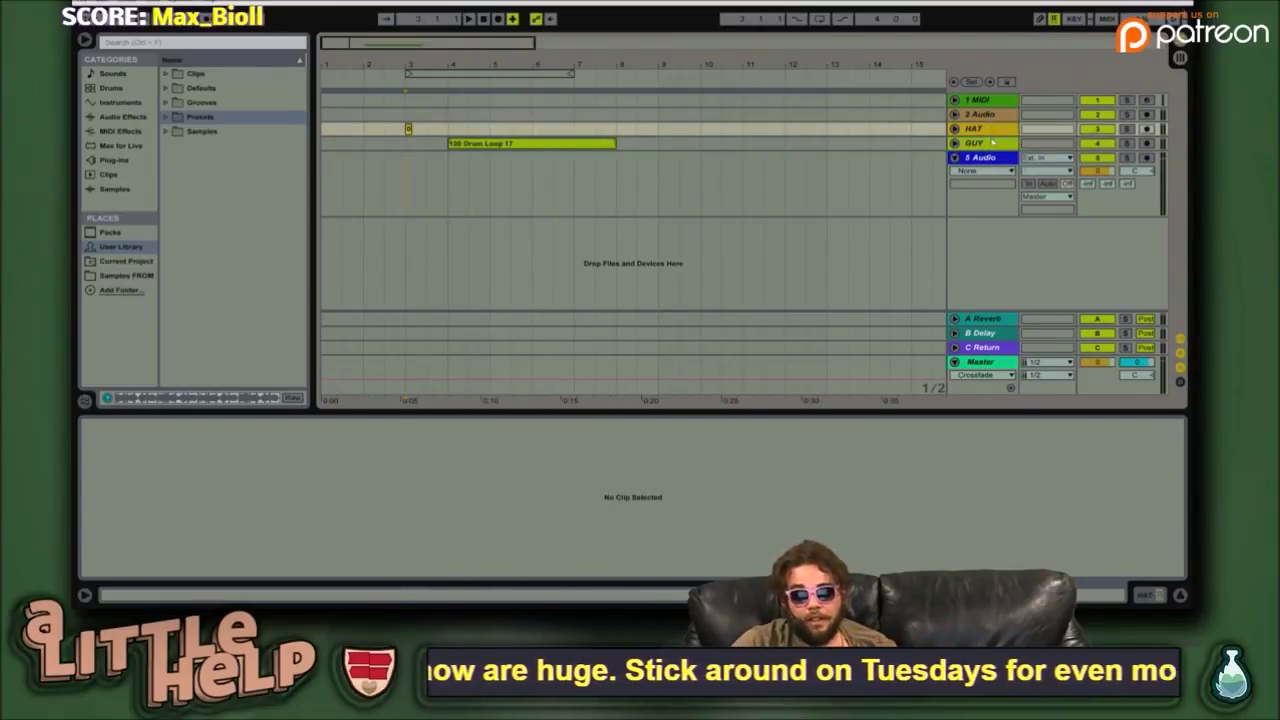
click(827, 205)
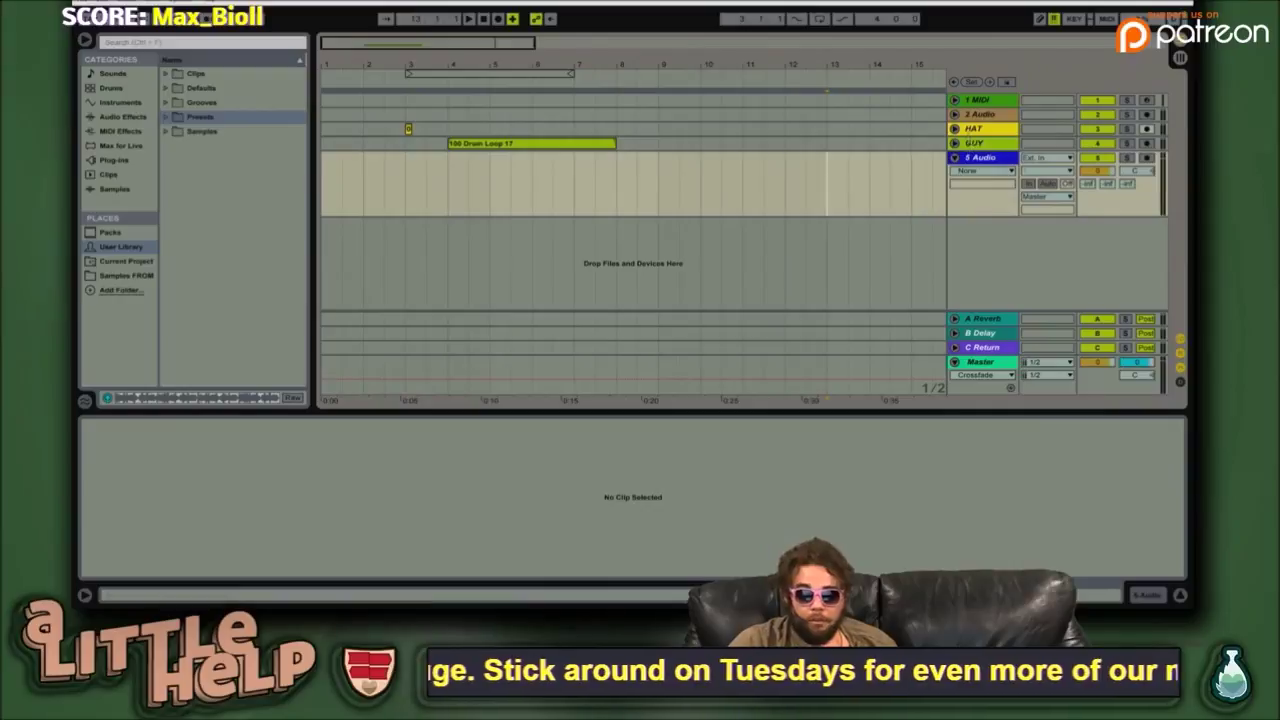
click(973, 130)
click(975, 145)
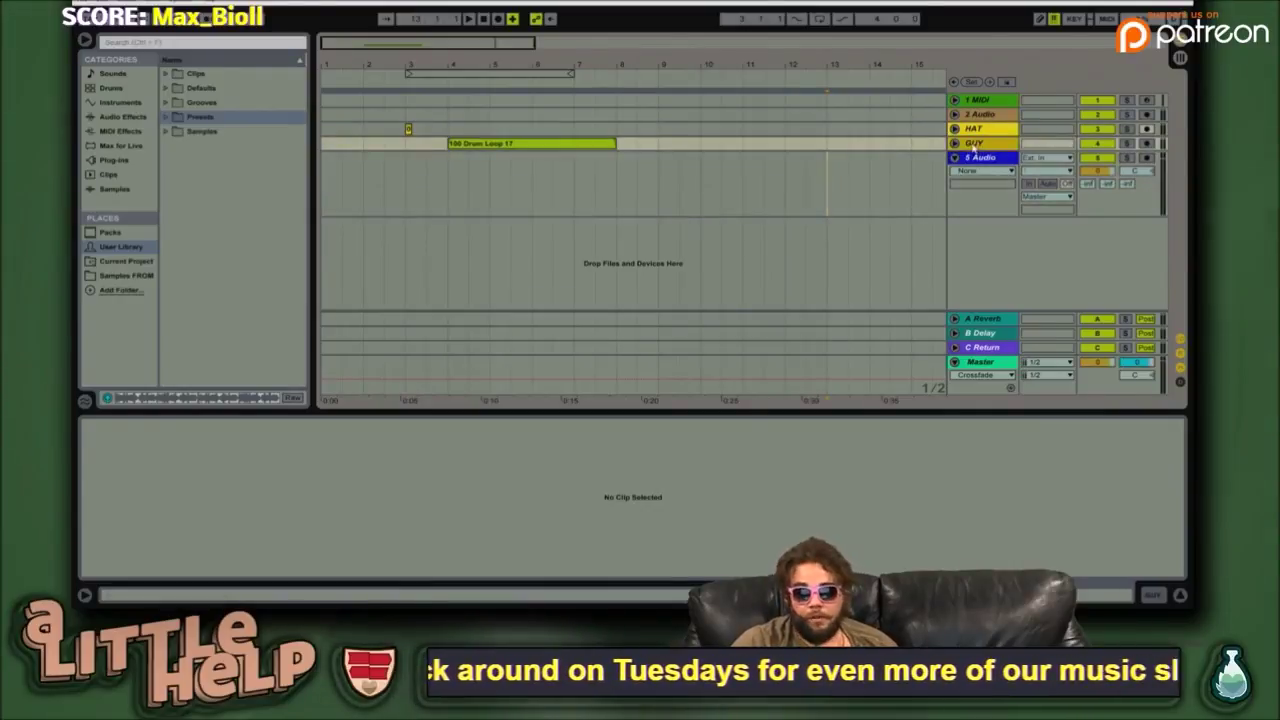
- Group the HAT and GUY tracks into one group track
click(975, 129)
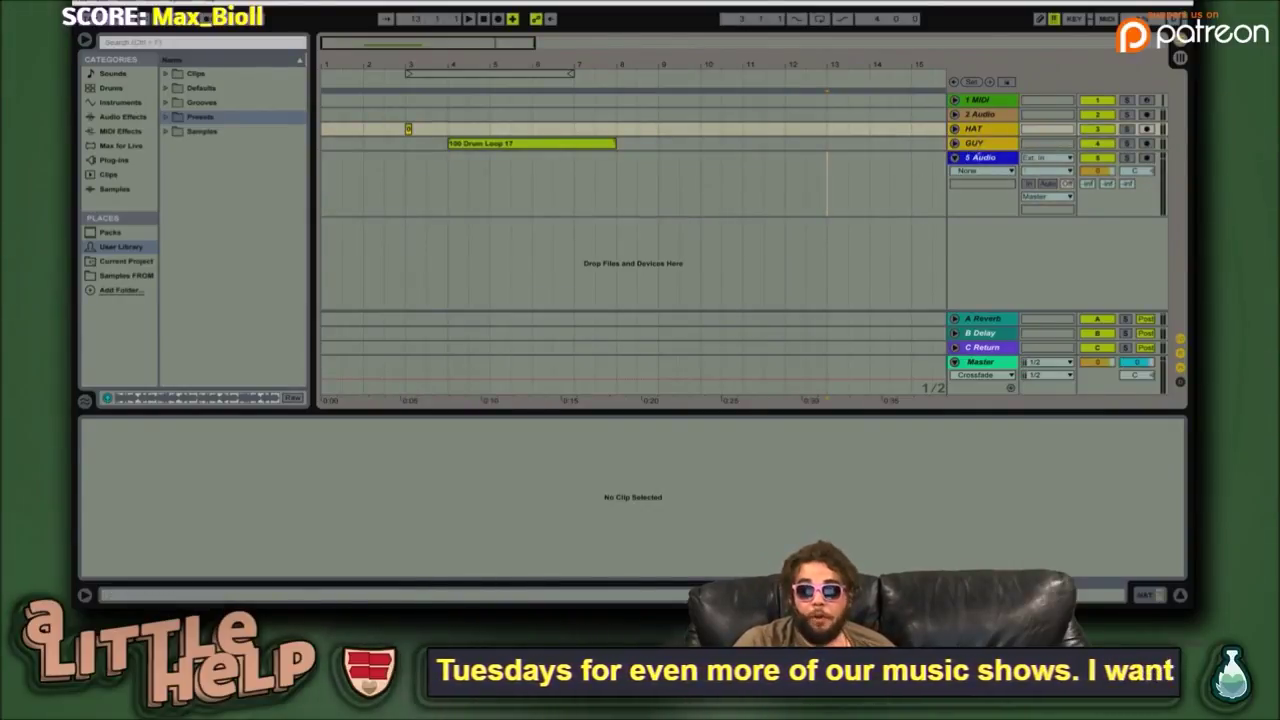
right_click(990, 145)
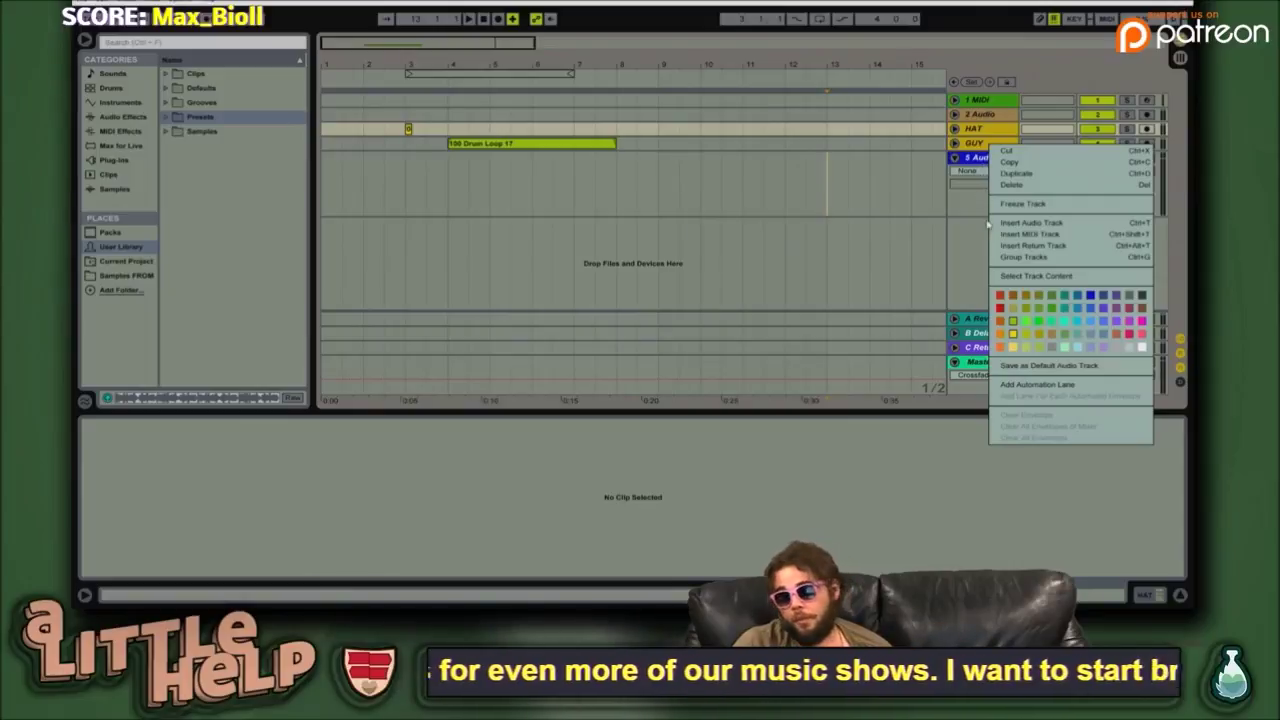
click(1030, 257)
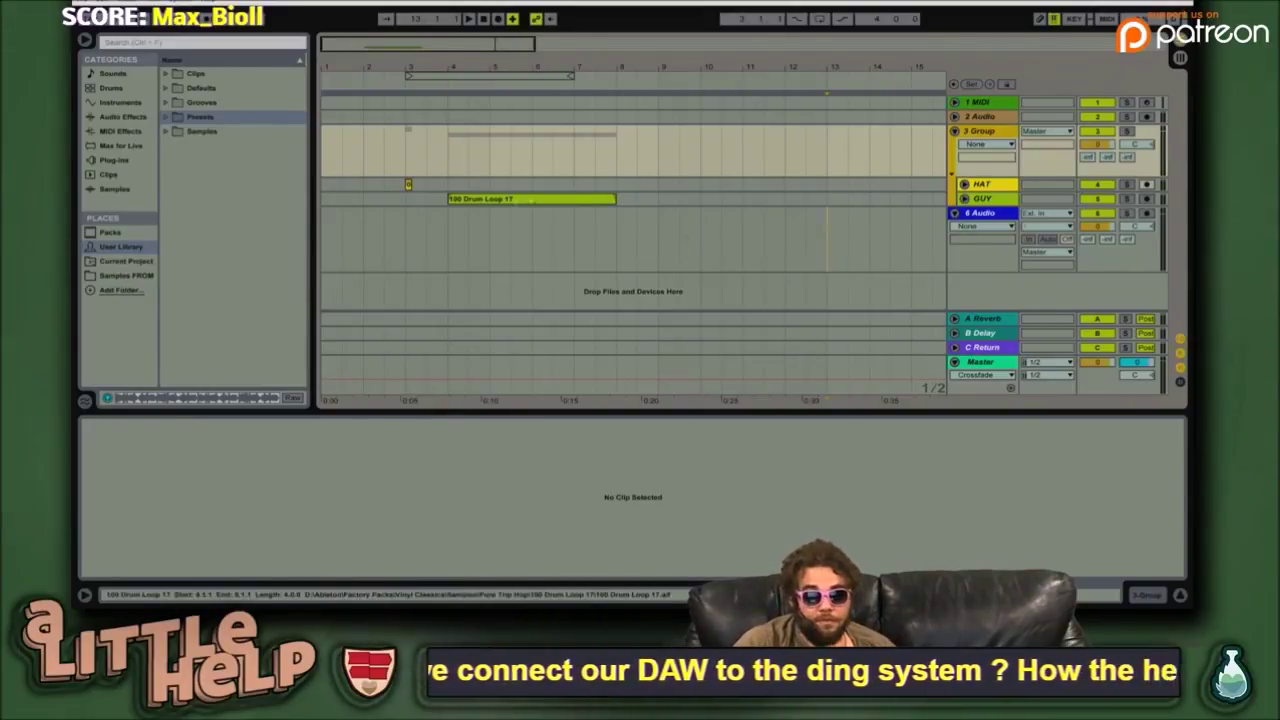
- Play the arrangement from bar 3 on the group track, trying the solo switches of the group and HAT
click(412, 145)
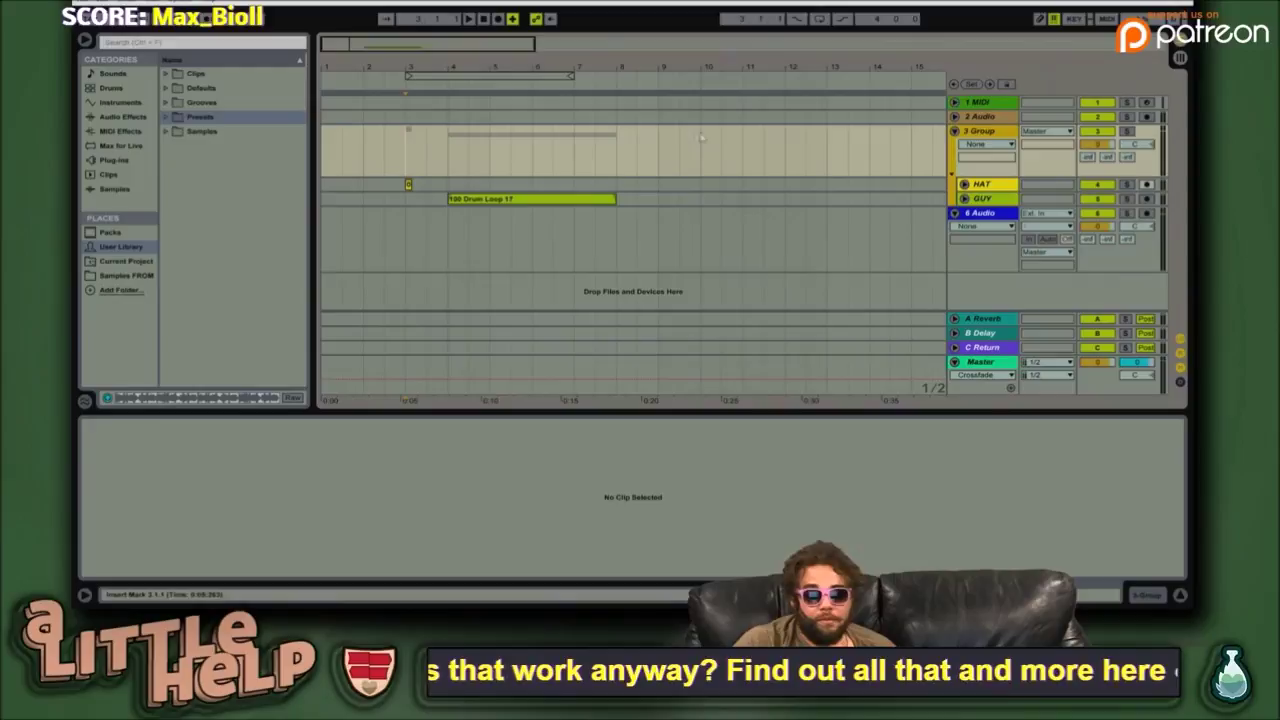
key(space)
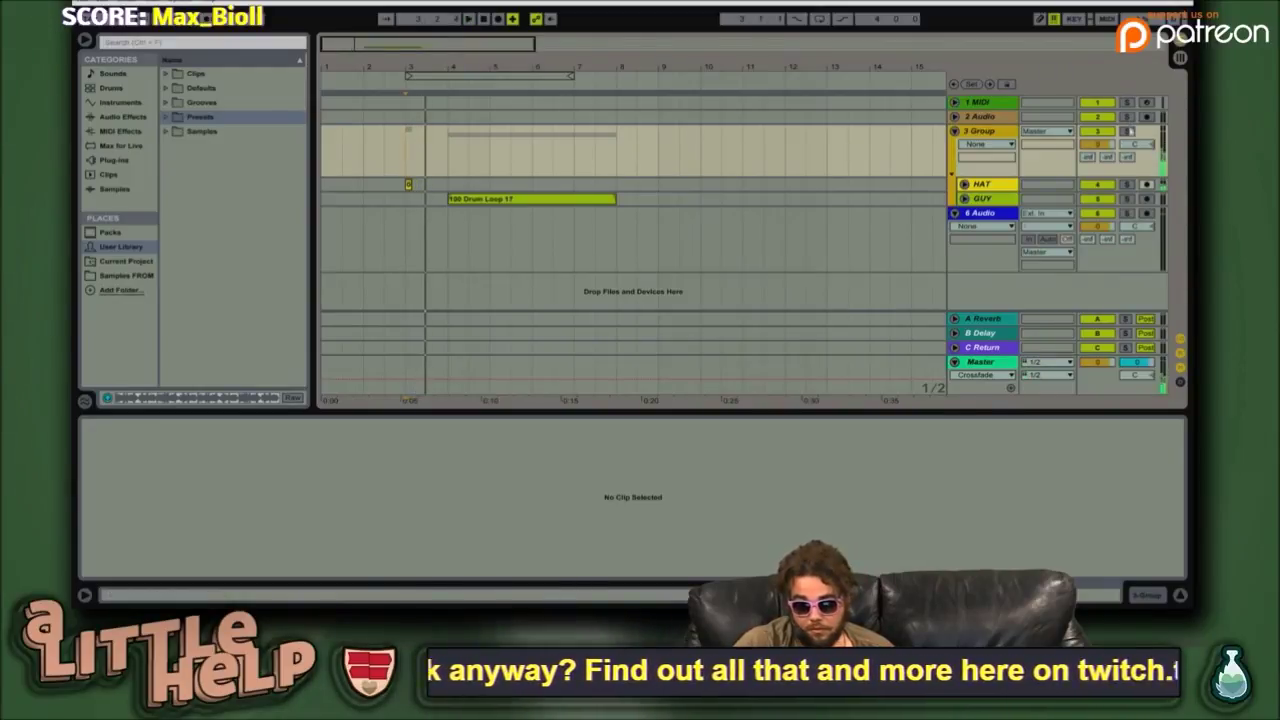
click(1127, 131)
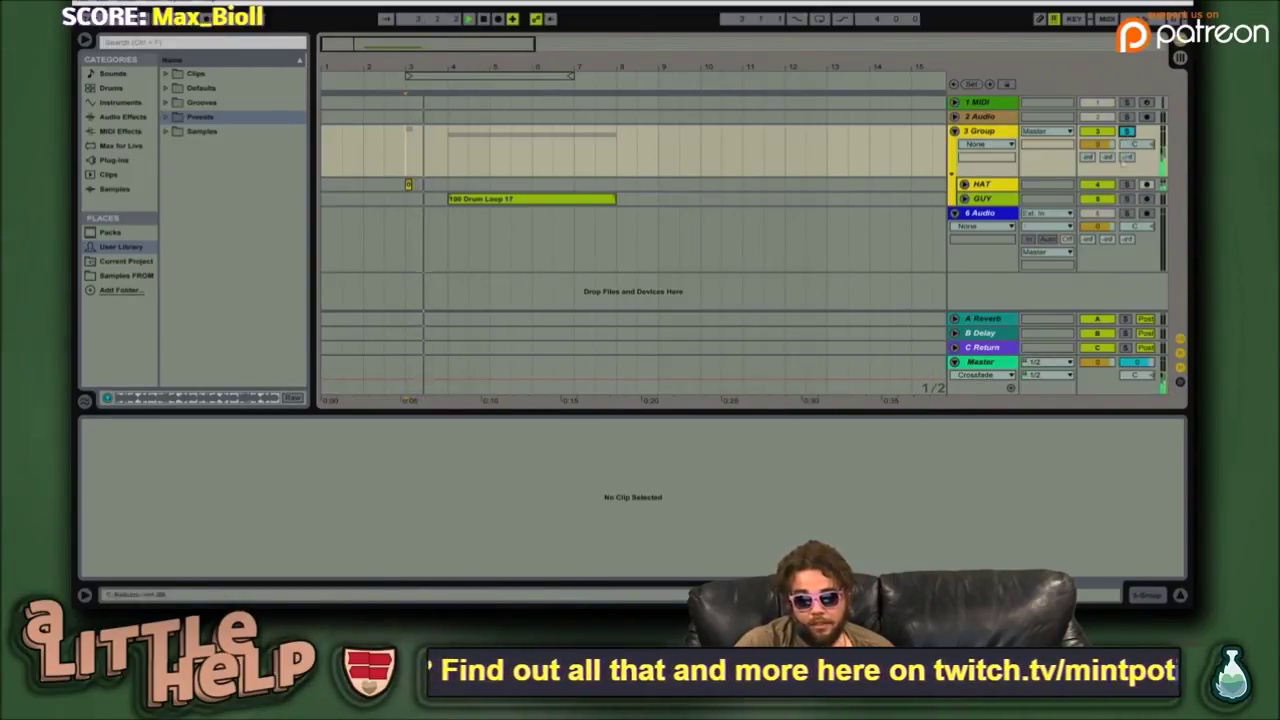
click(1127, 184)
click(1127, 184)
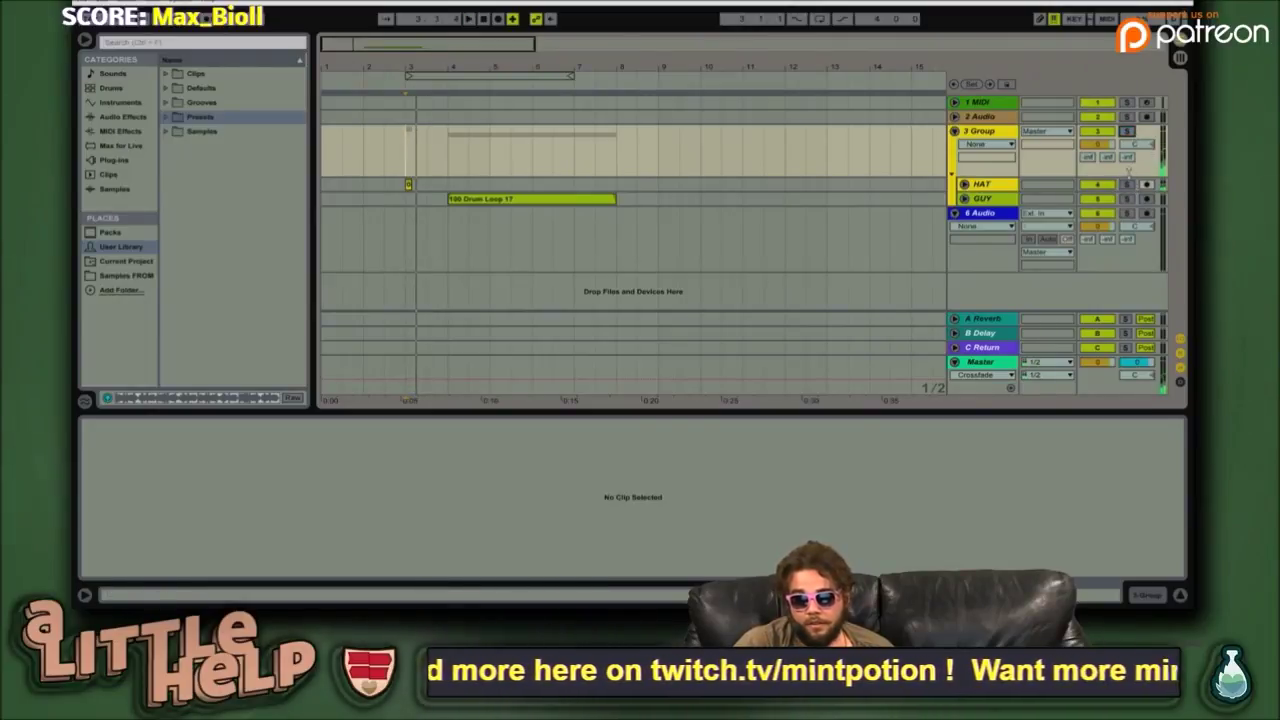
- Solo the 3 Group track during playback, toggle HAT's solo on and off, and stop playback
key(space)
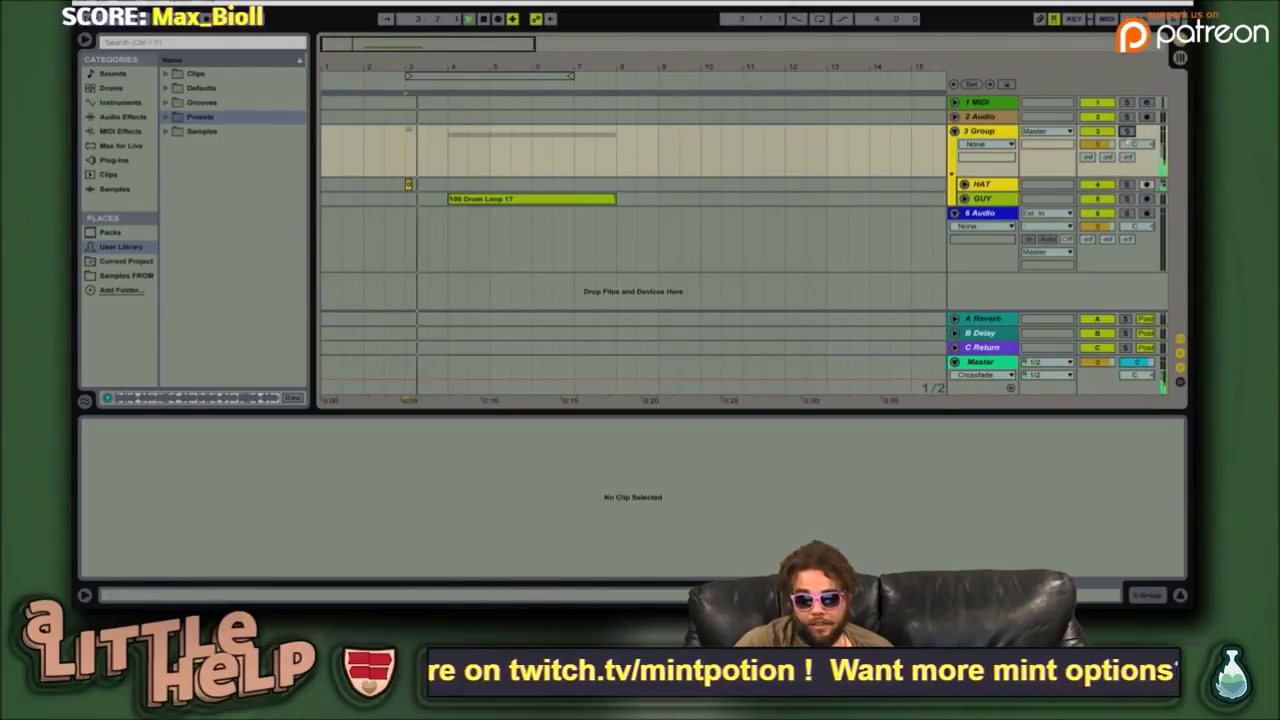
click(1127, 131)
click(1127, 184)
click(1129, 199)
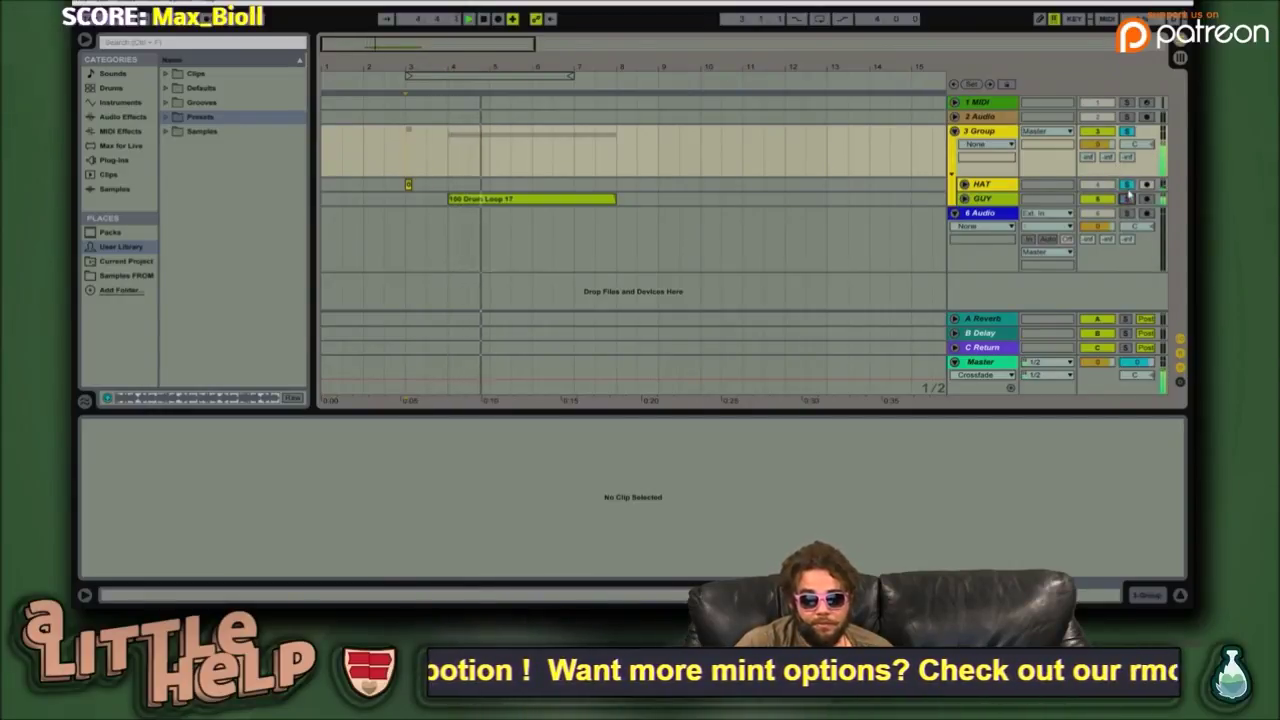
click(1127, 186)
key(space)
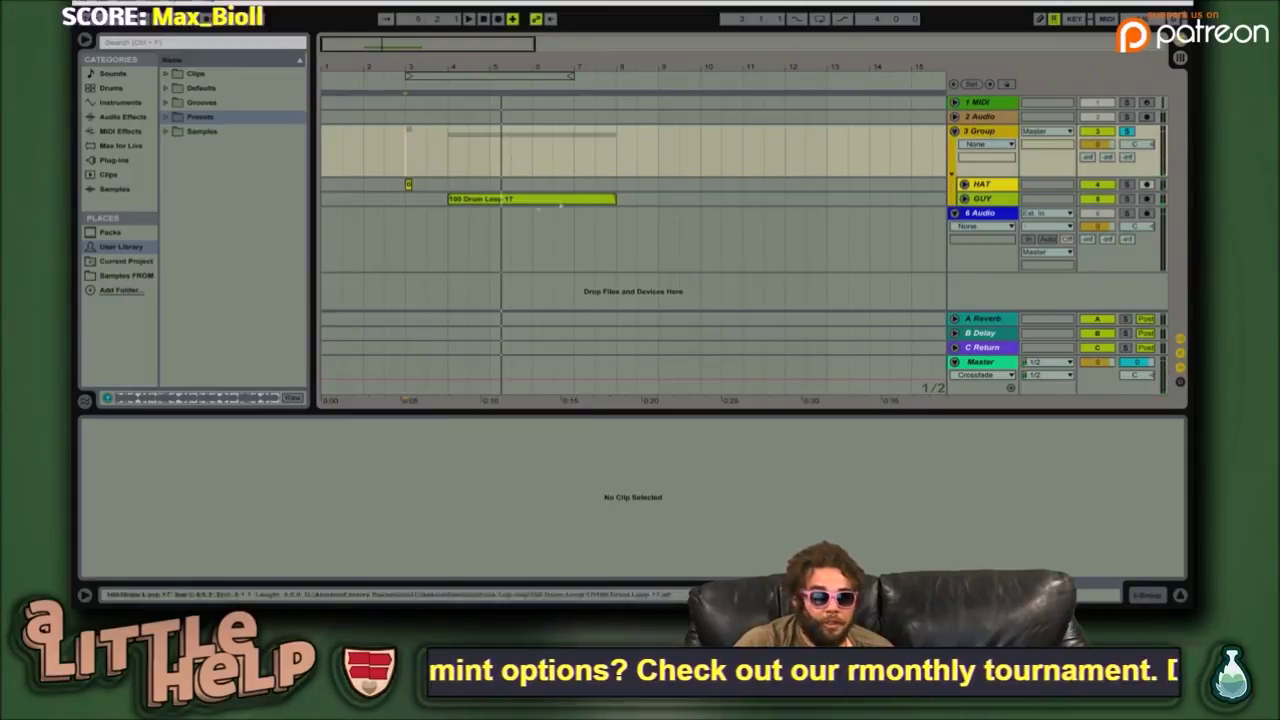
- Select the HAT track's lane and display its device chain
click(725, 185)
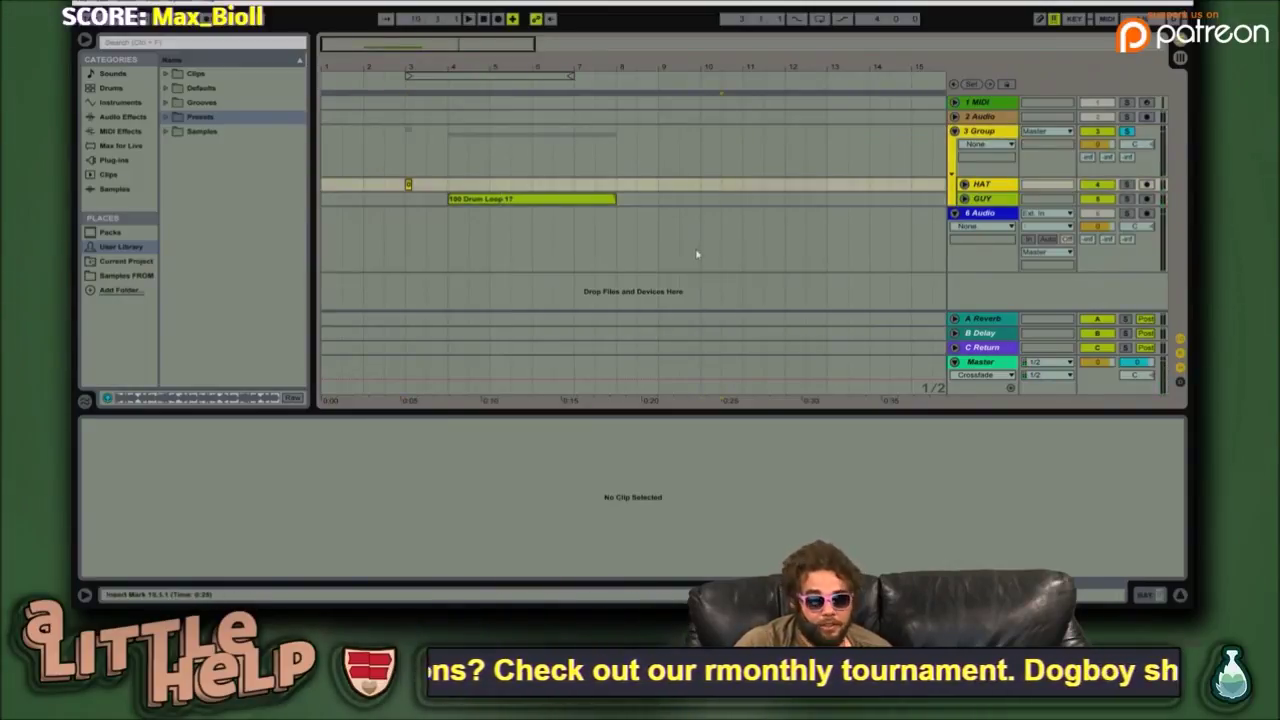
key(shift+Tab)
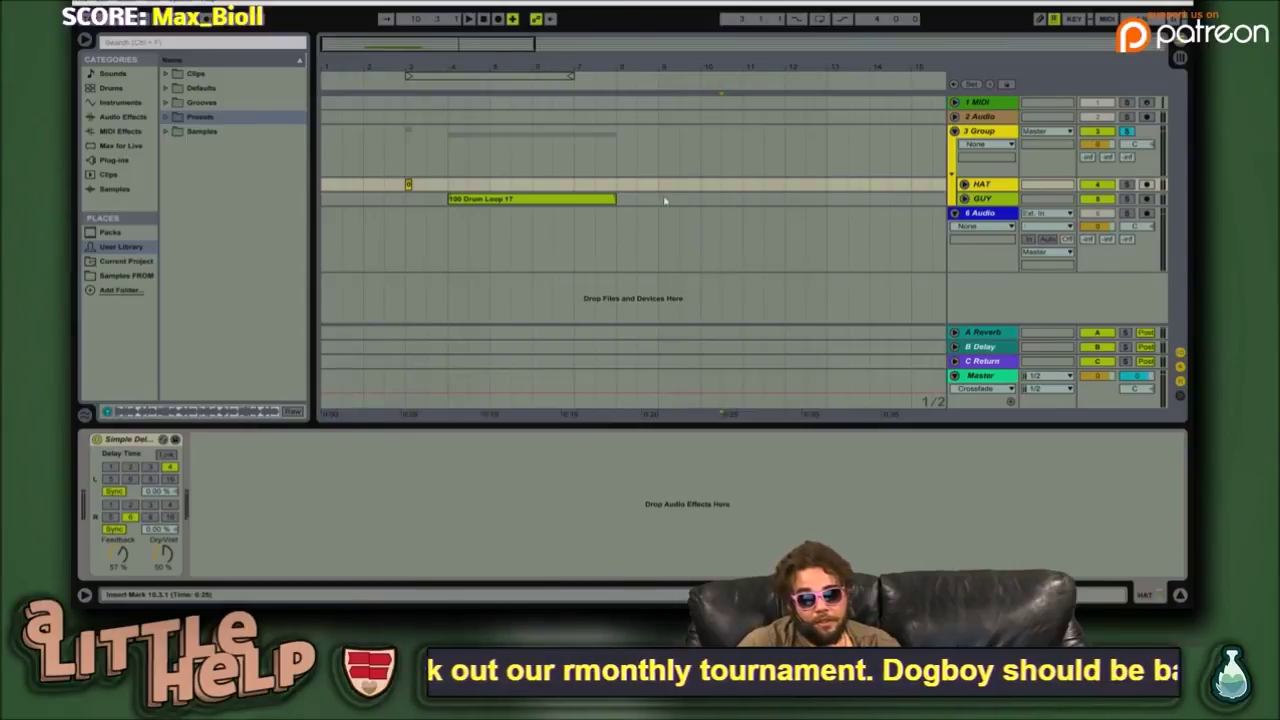
click(665, 200)
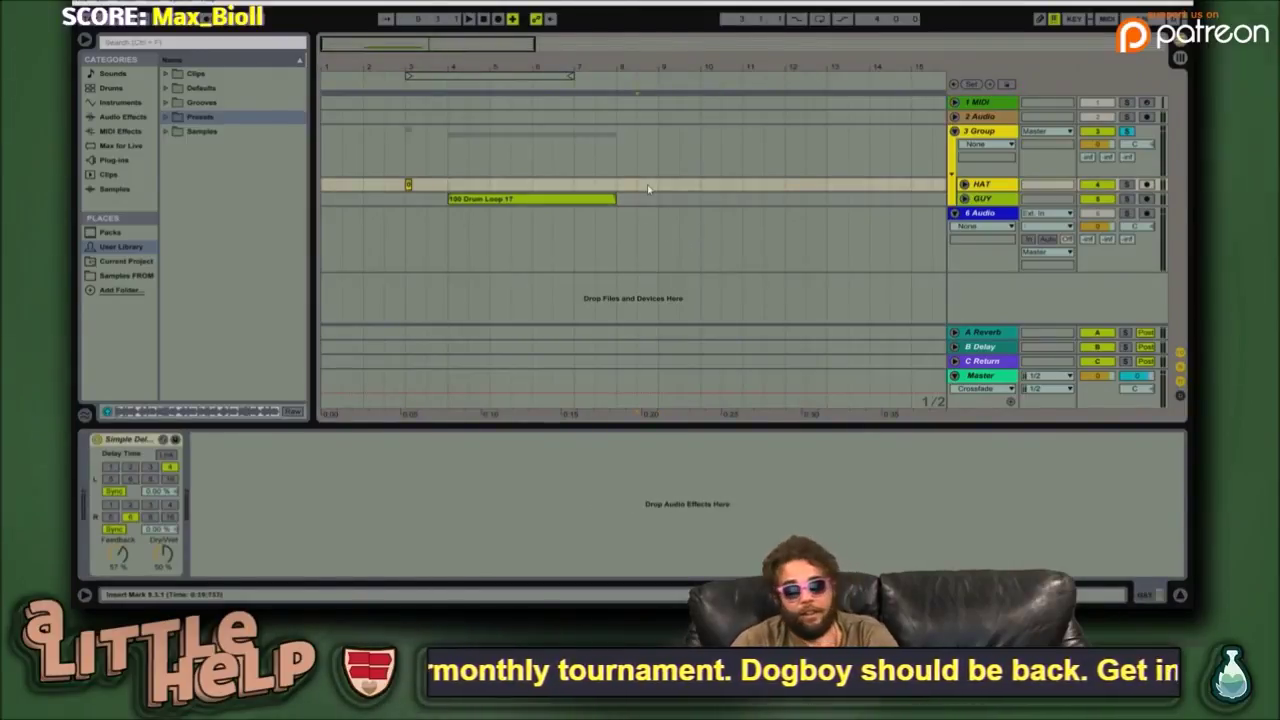
- Add the Flanger audio effect to the 3 Group track
click(810, 152)
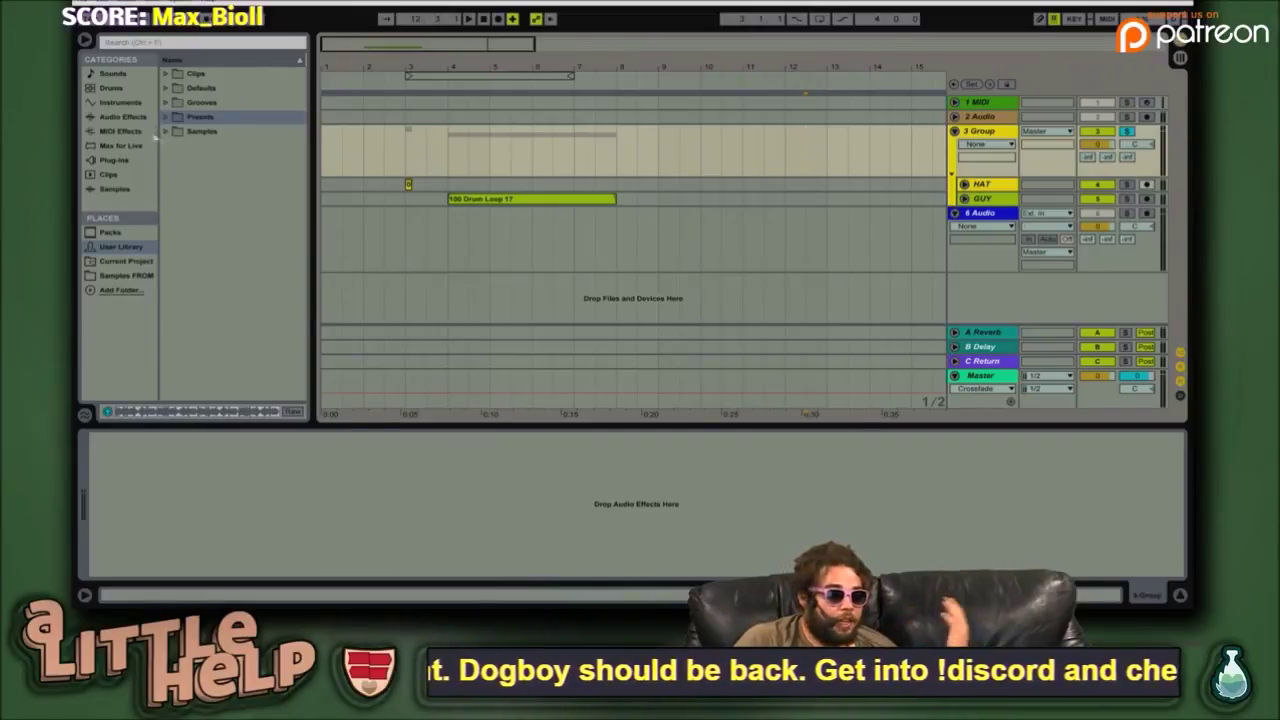
click(143, 118)
click(222, 280)
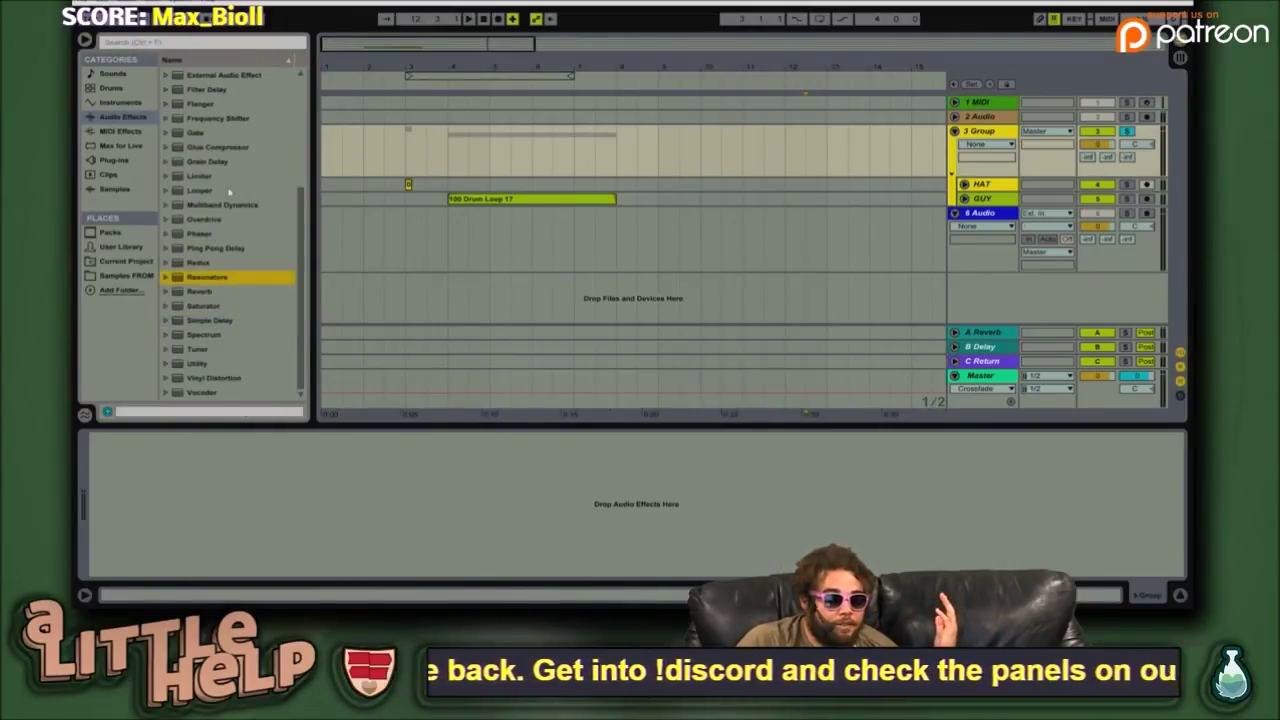
scroll(213, 189, up, 2)
click(201, 162)
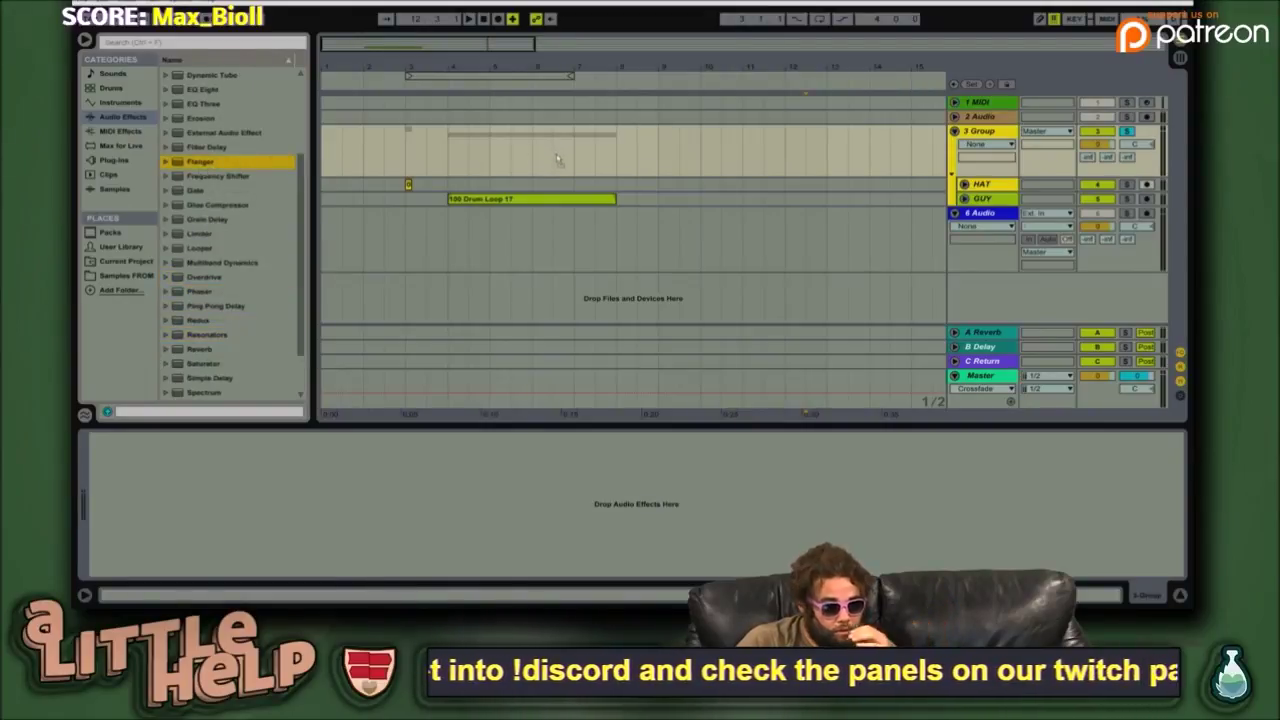
drag(557, 158, 556, 159)
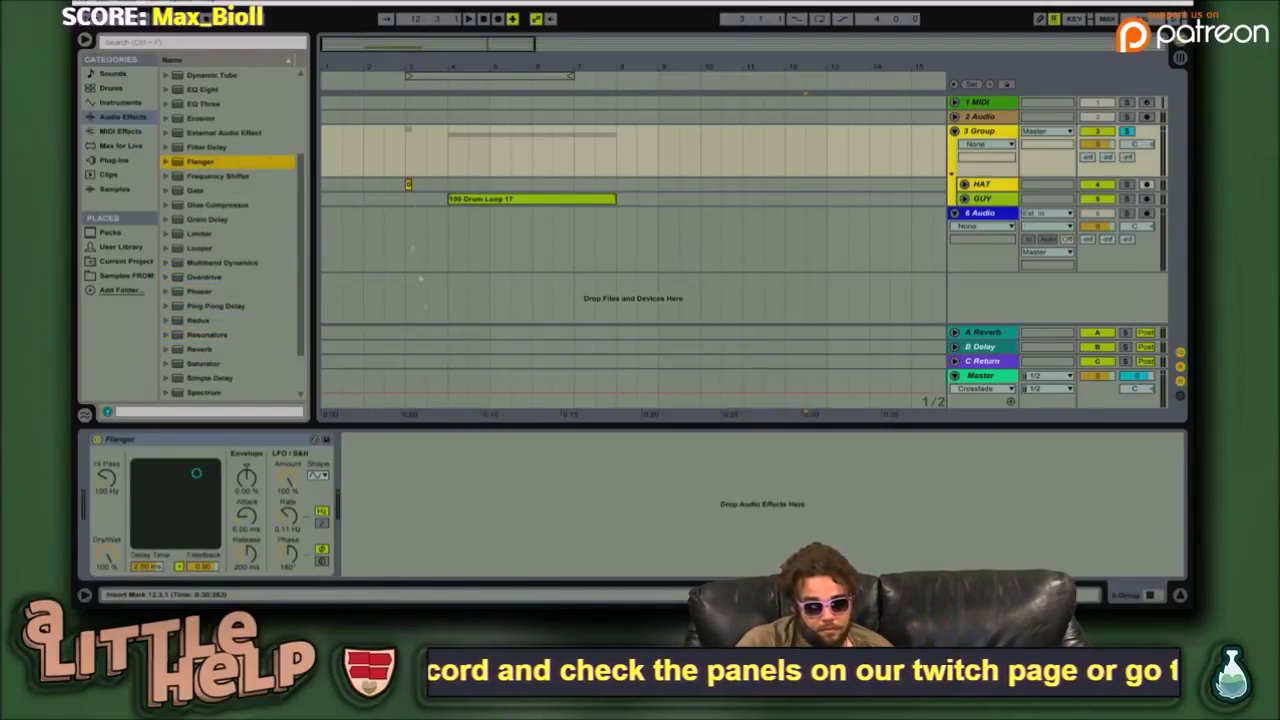
- Audition the grouped tracks from bar 3, comparing the HAT device chain with the Flanger on 3 Group
click(420, 190)
key(space)
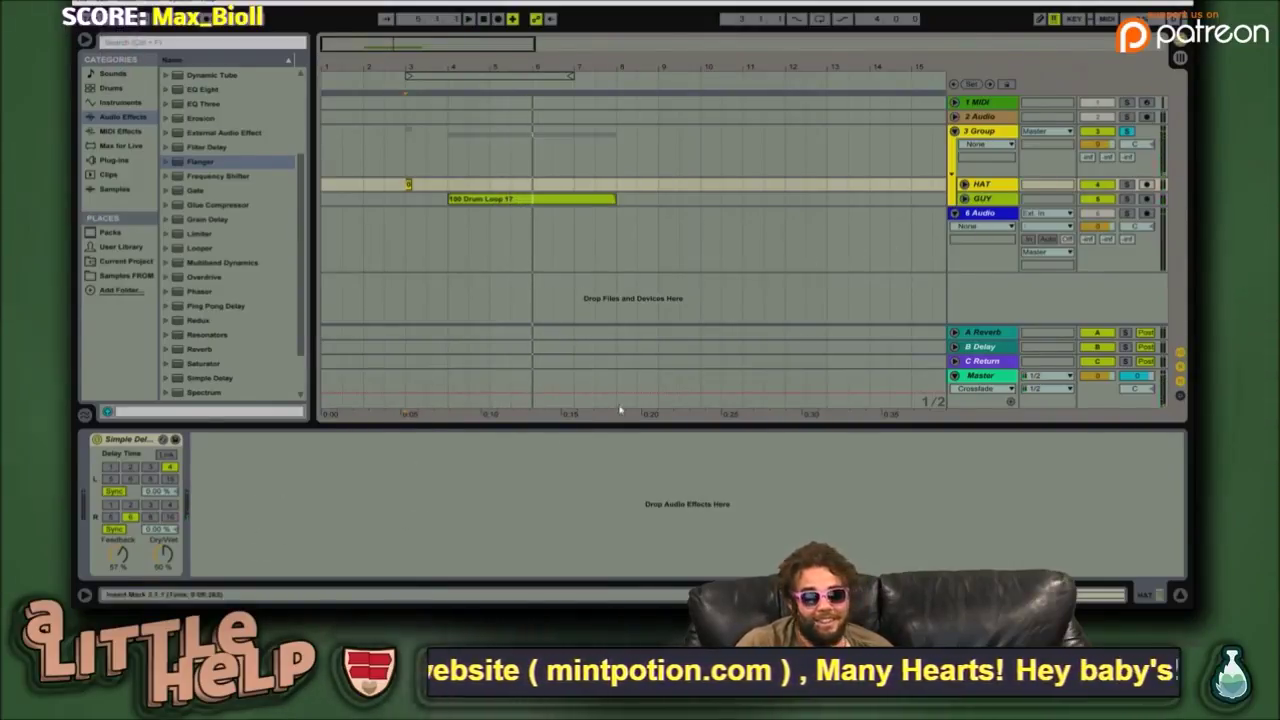
click(659, 167)
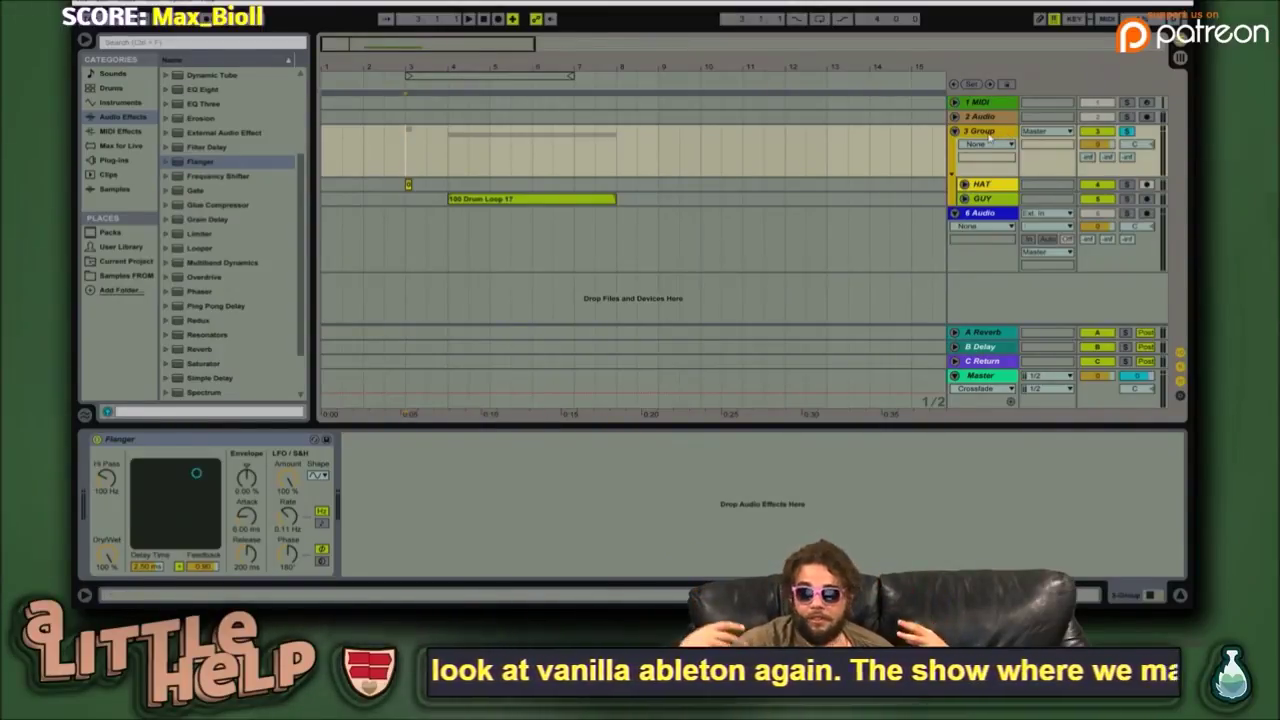
key(space)
- Enlarge the Master track's area, select Master, and switch between its clip and device views, ending on the device chain
drag(993, 368, 993, 227)
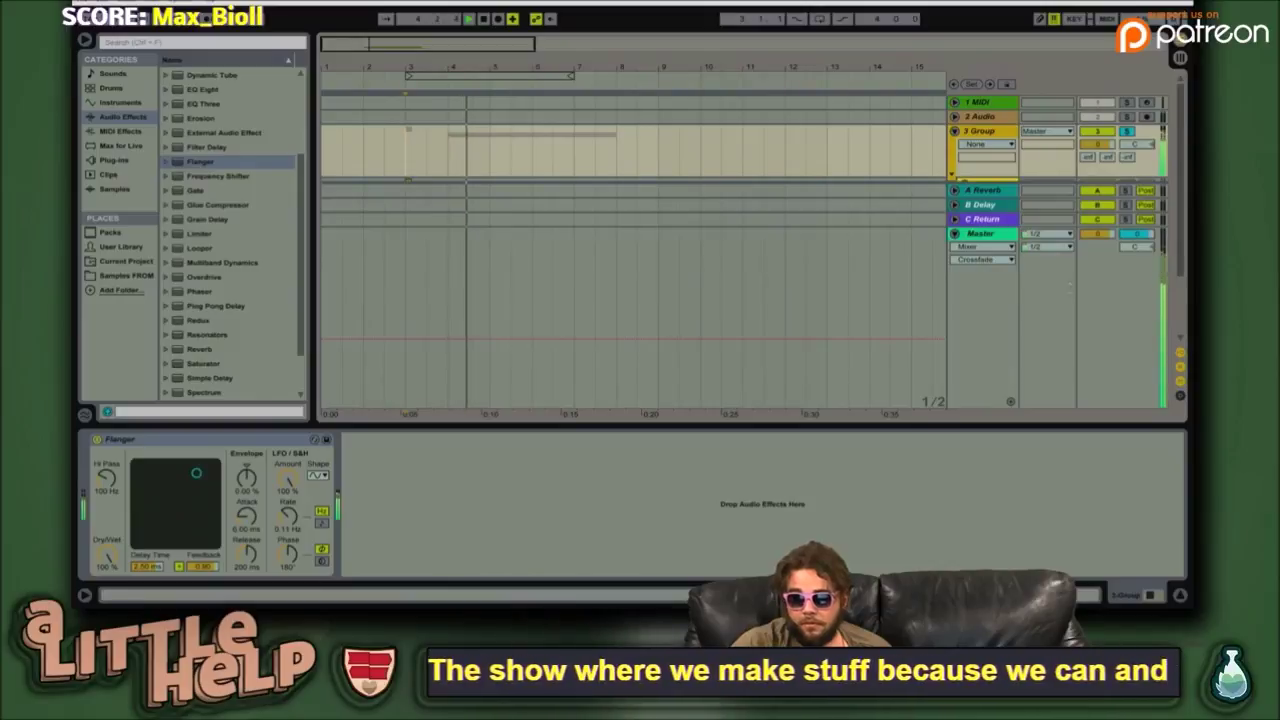
click(955, 259)
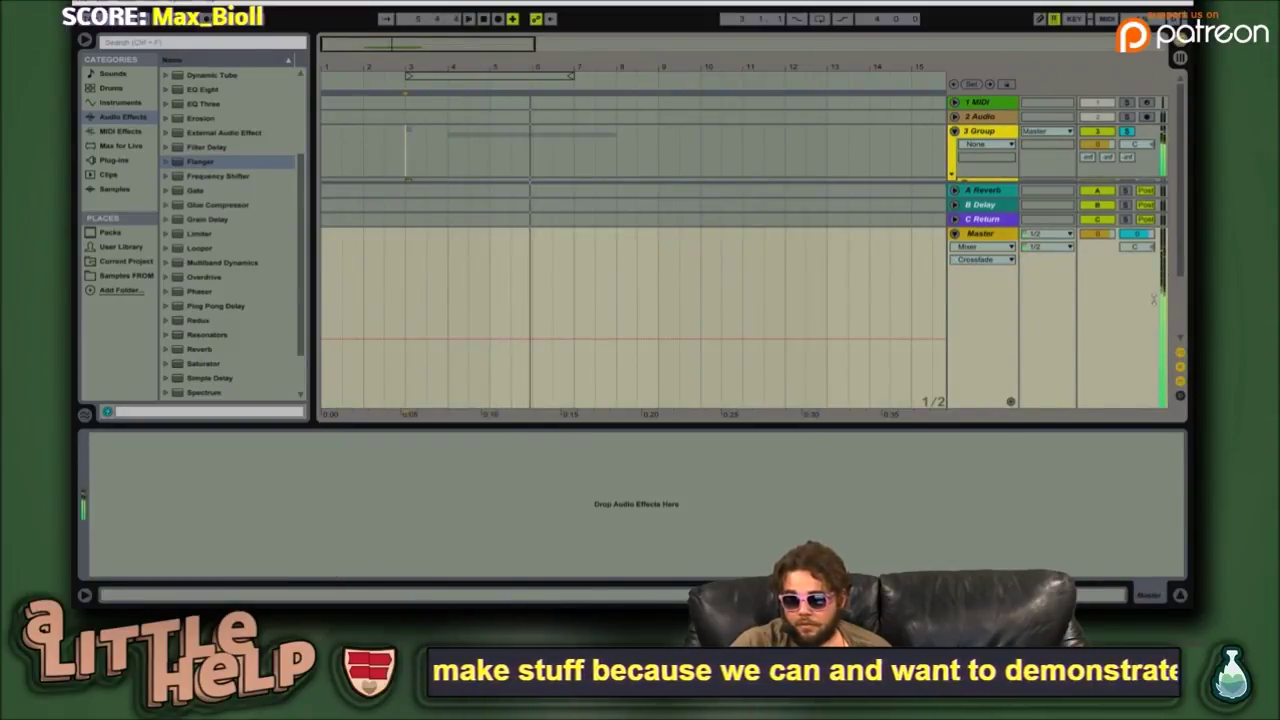
key(shift+Tab)
key(shift+Tab)
key(shift+Tab)
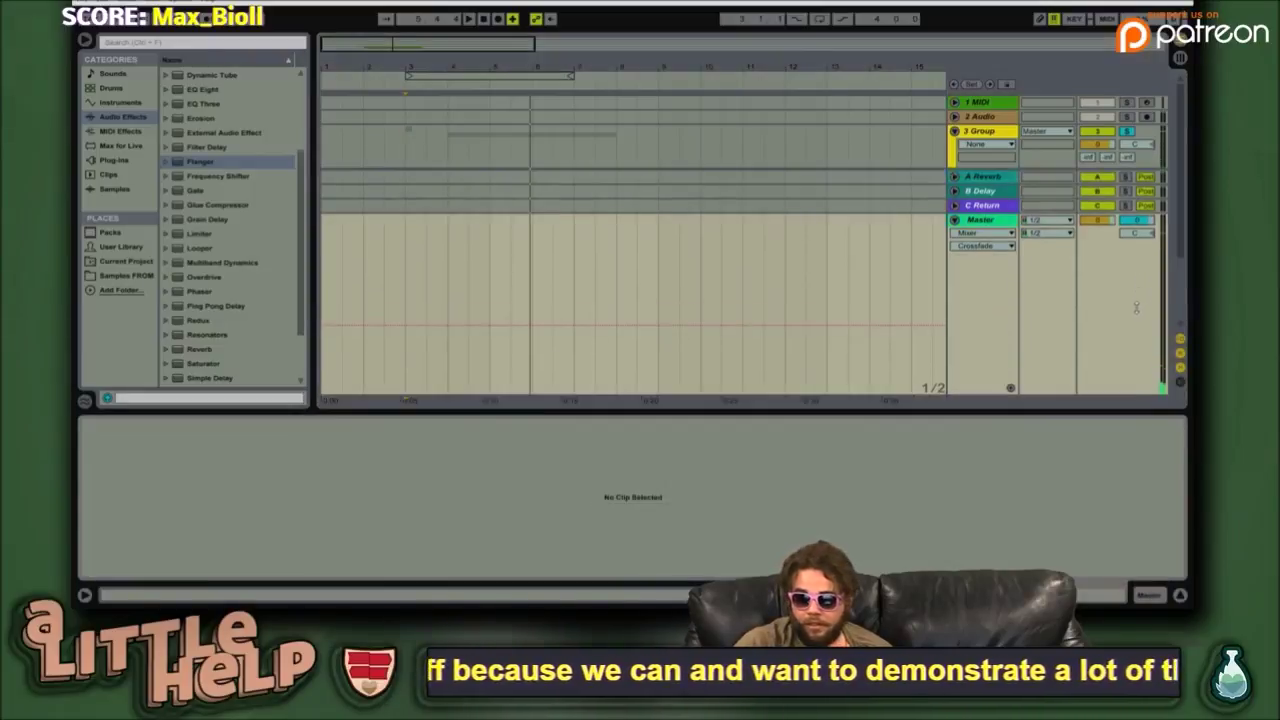
key(shift+Tab)
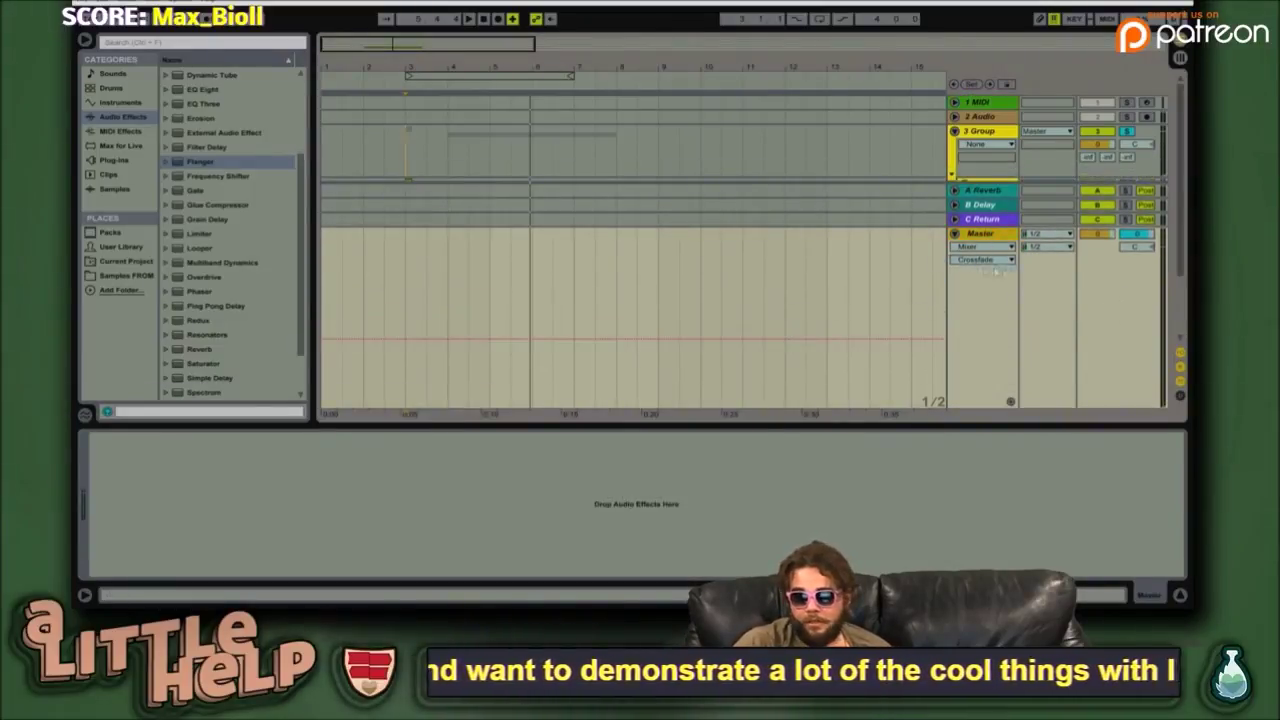
- Examine the device and parameter choices available for automation on the Master track, leaving Mixer and Crossfade selected
click(1003, 248)
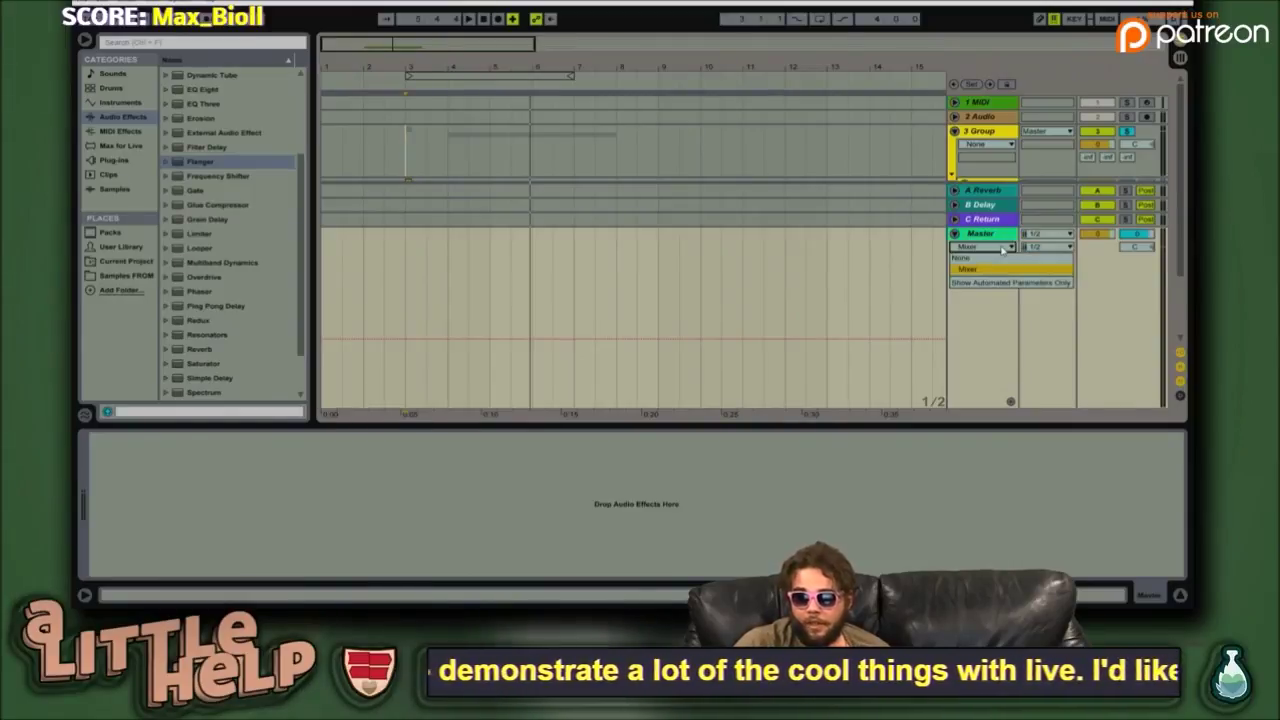
click(1002, 261)
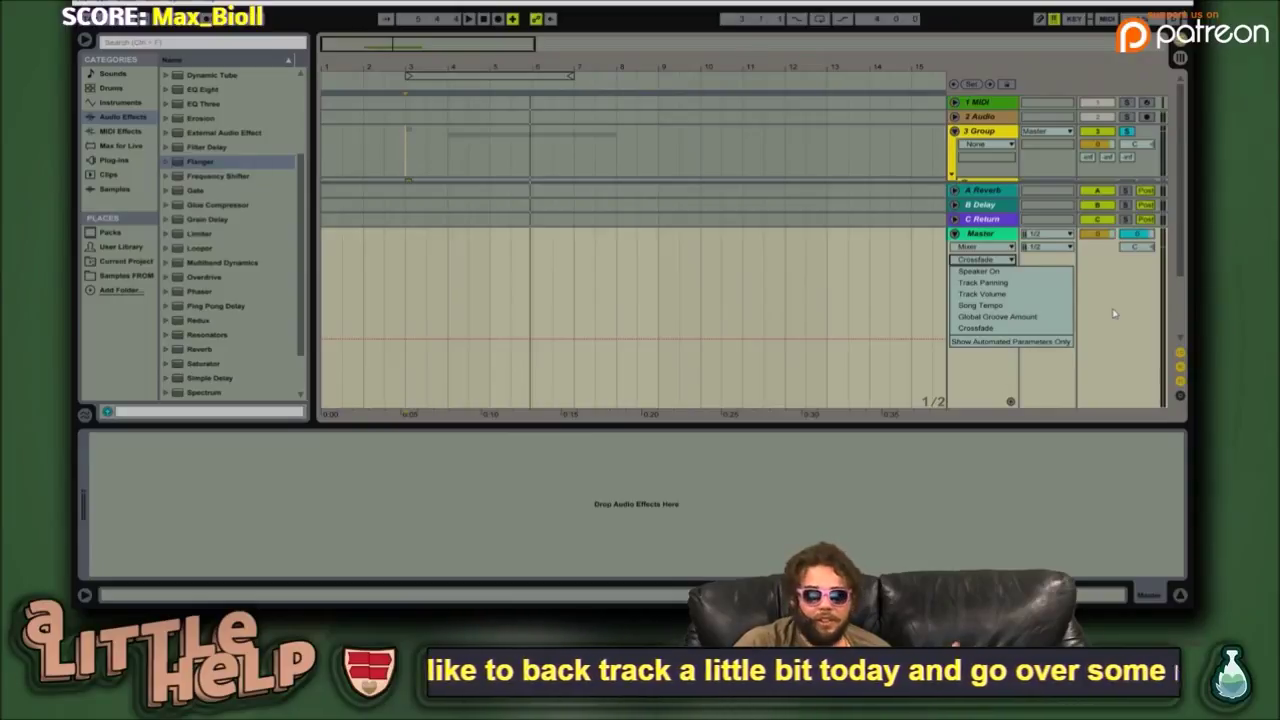
click(1114, 314)
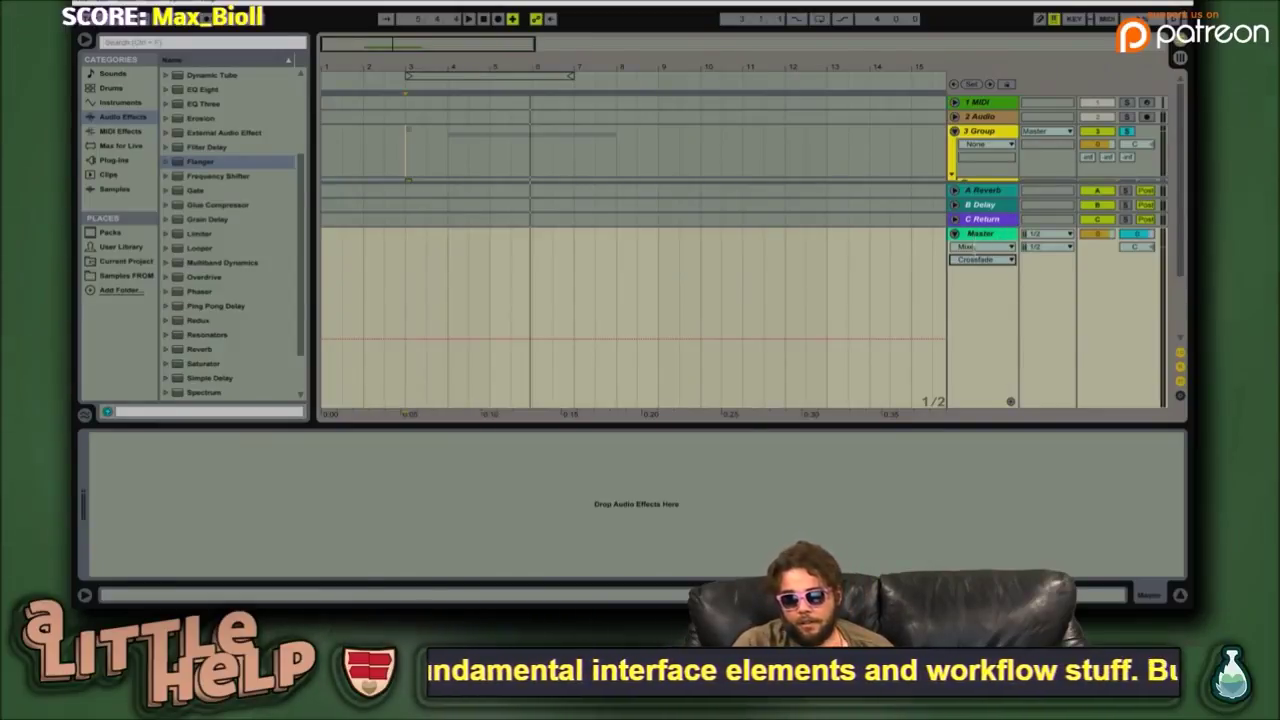
- Add a Limiter audio effect to the Master track and delete the duplicate Limiter
click(985, 234)
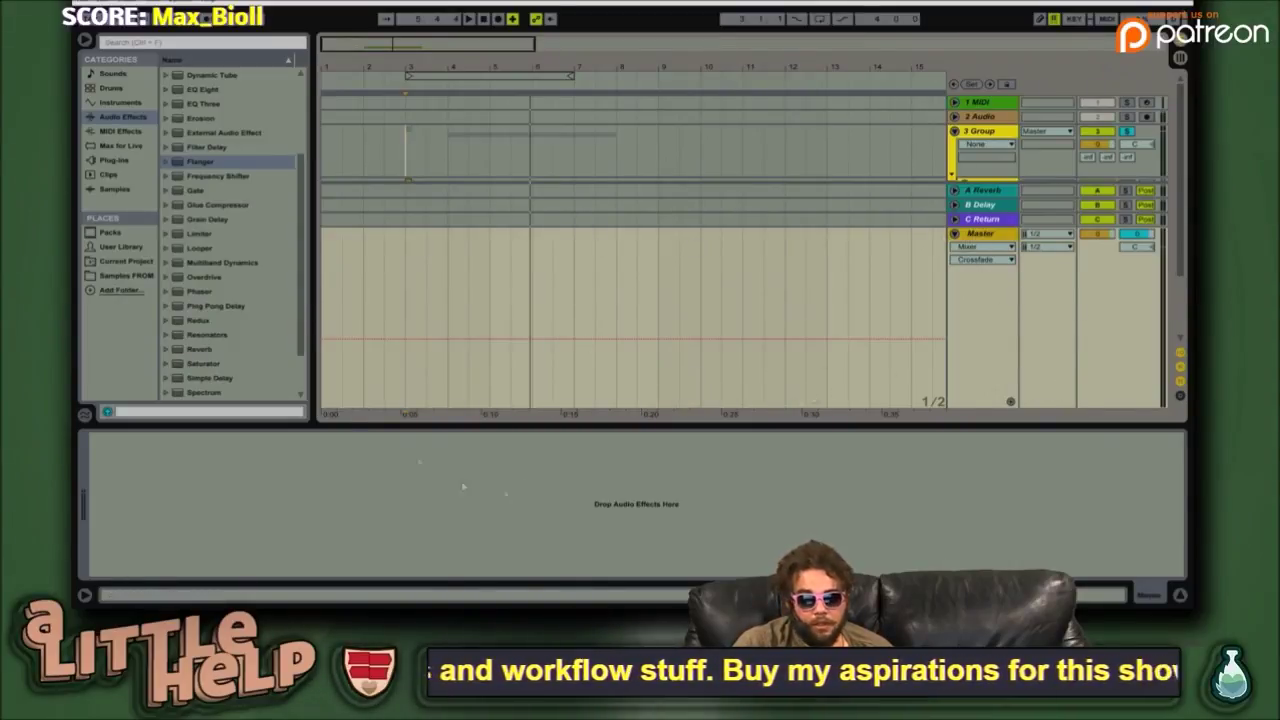
click(293, 236)
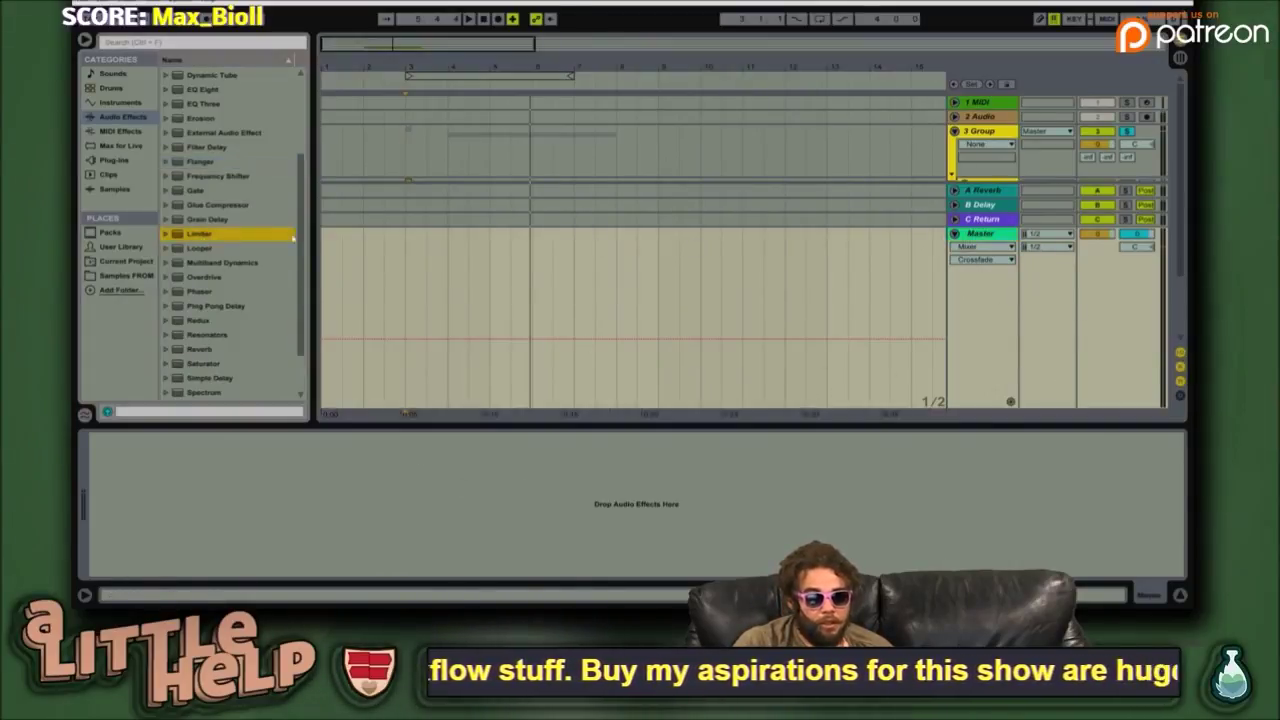
click(124, 118)
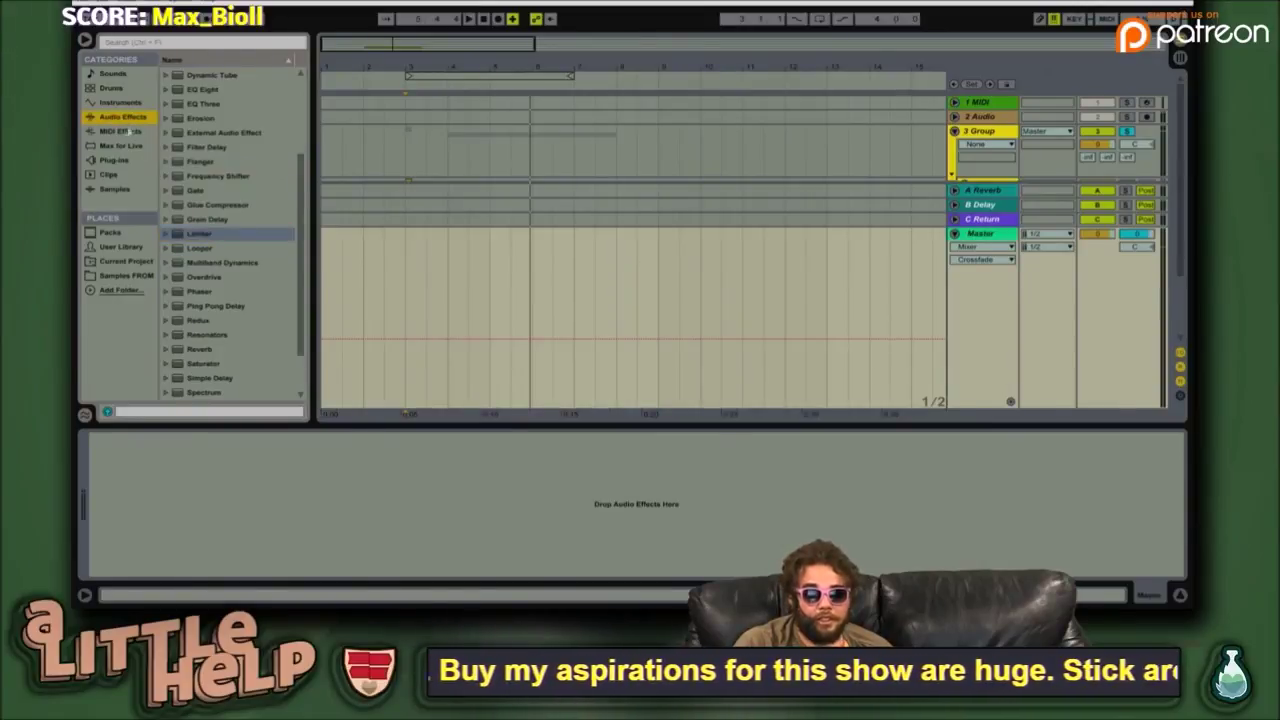
click(196, 234)
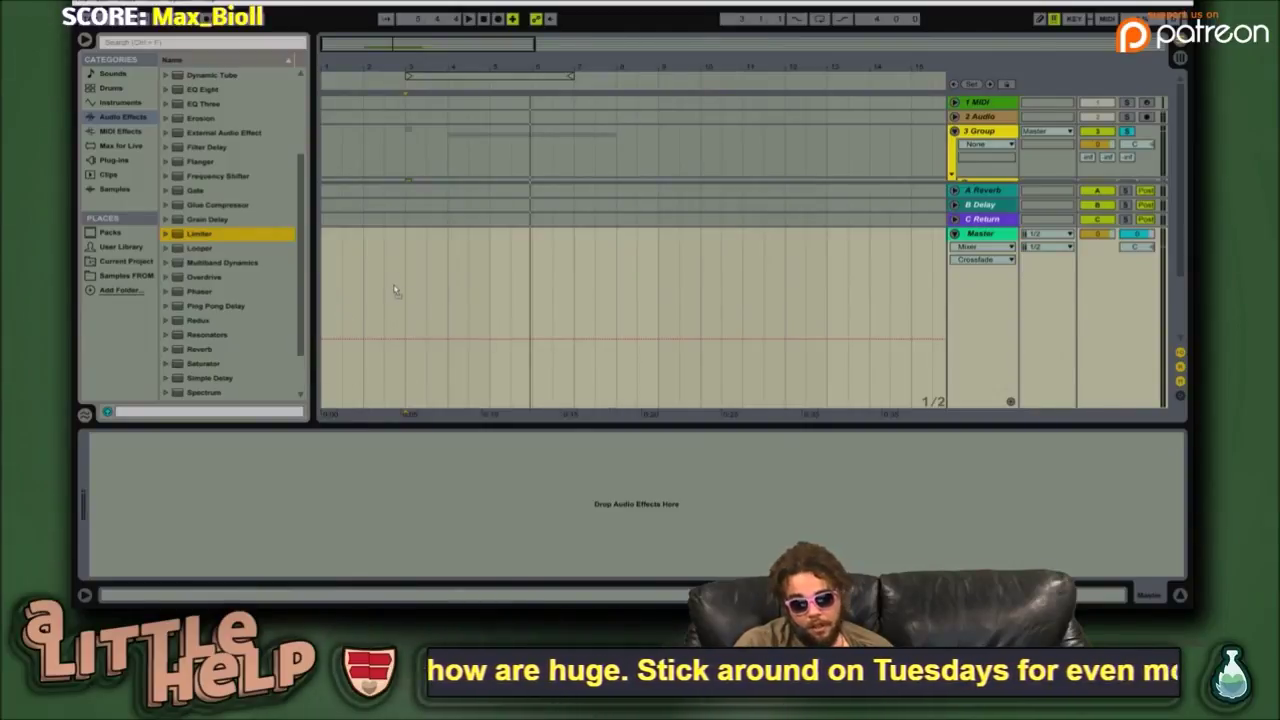
double_click(200, 235)
drag(370, 426, 418, 478)
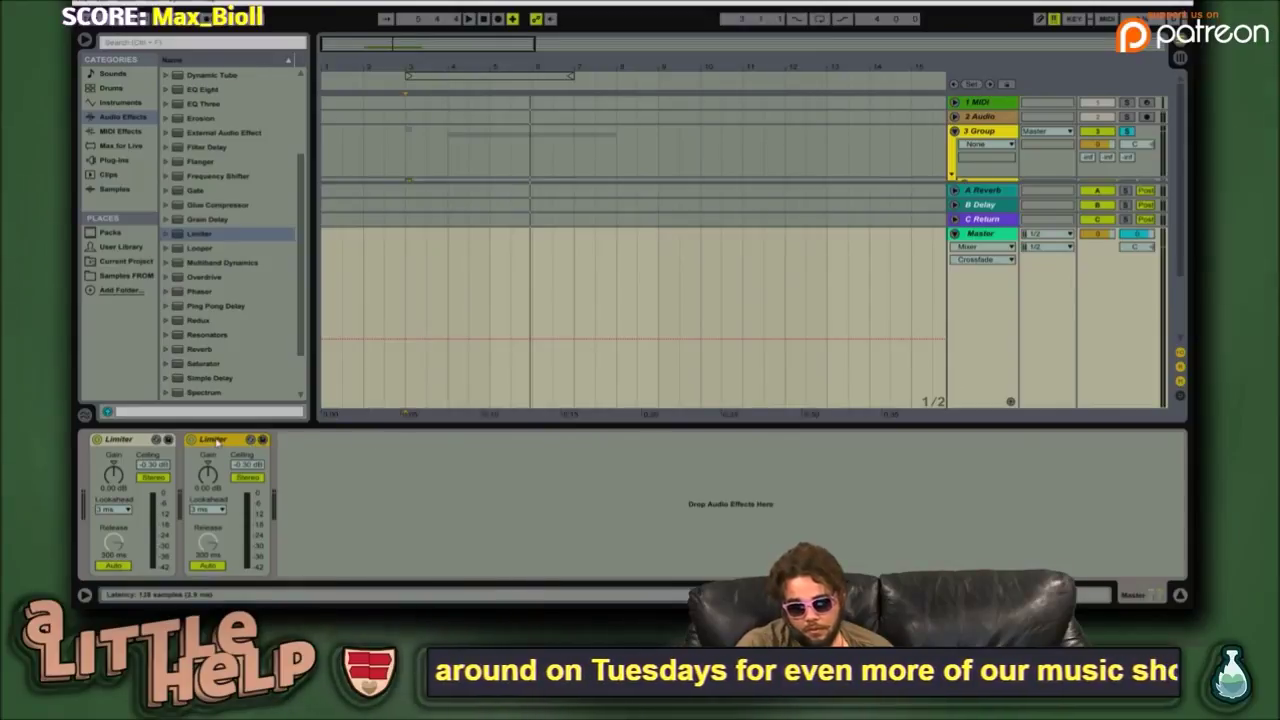
key(Delete)
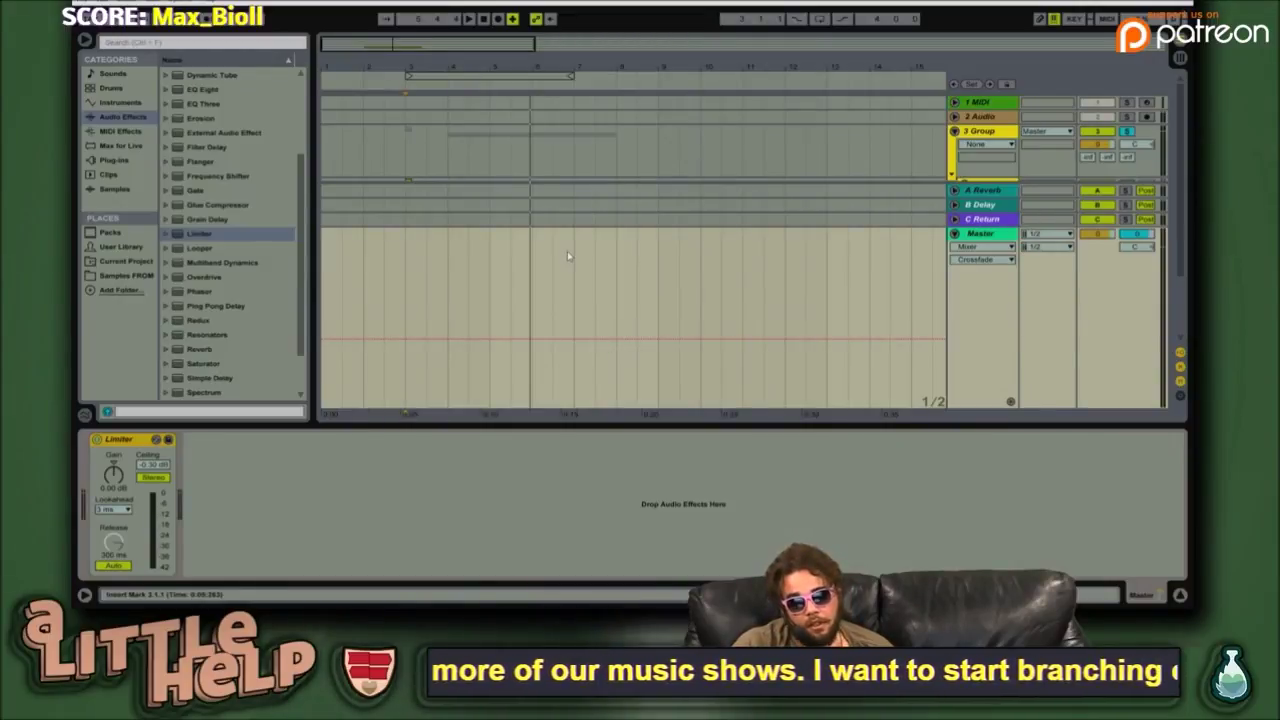
- Start playback and raise the Master Limiter's gain to 5.00 dB
key(space)
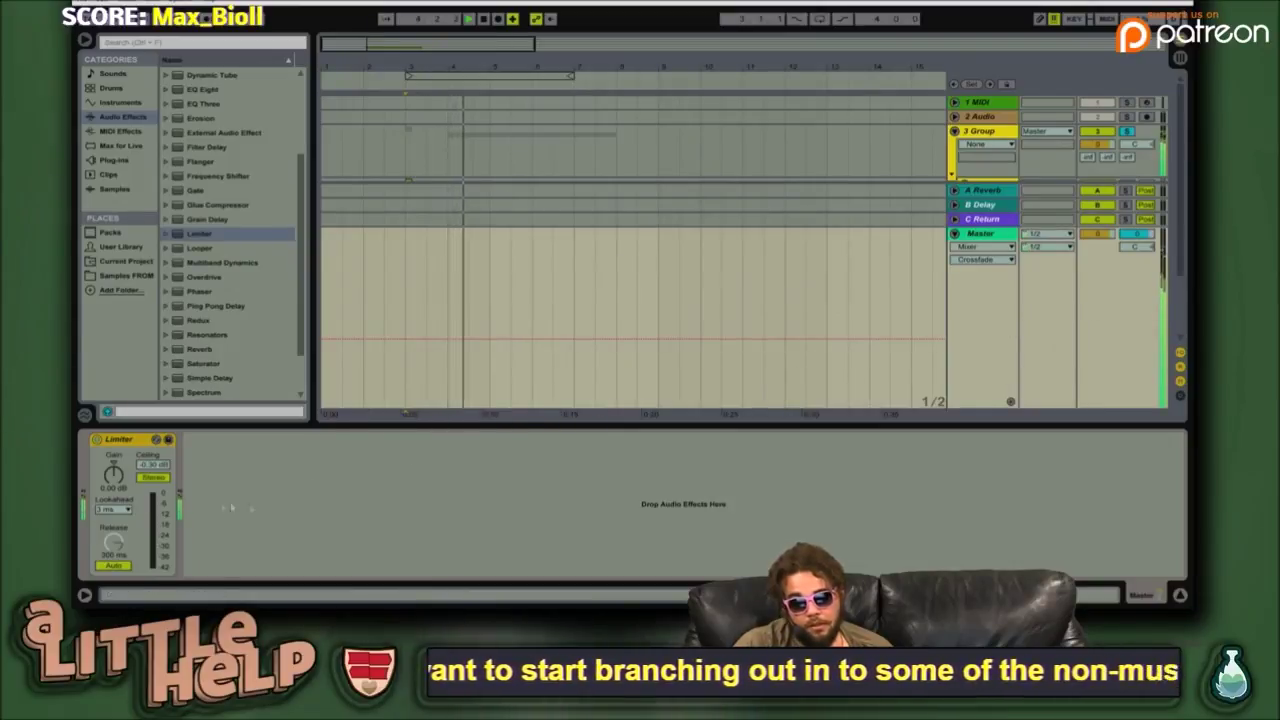
click(115, 477)
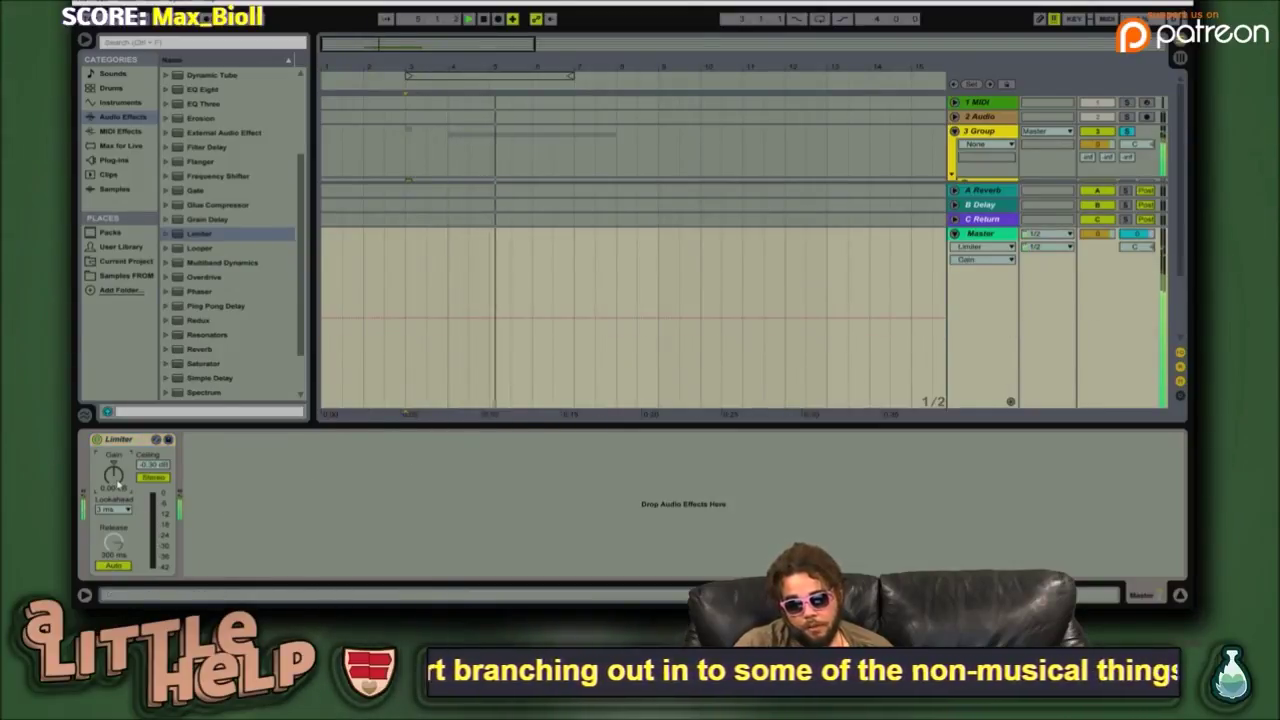
drag(115, 477, 120, 484)
key(Up)
key(Up)
key(Up)
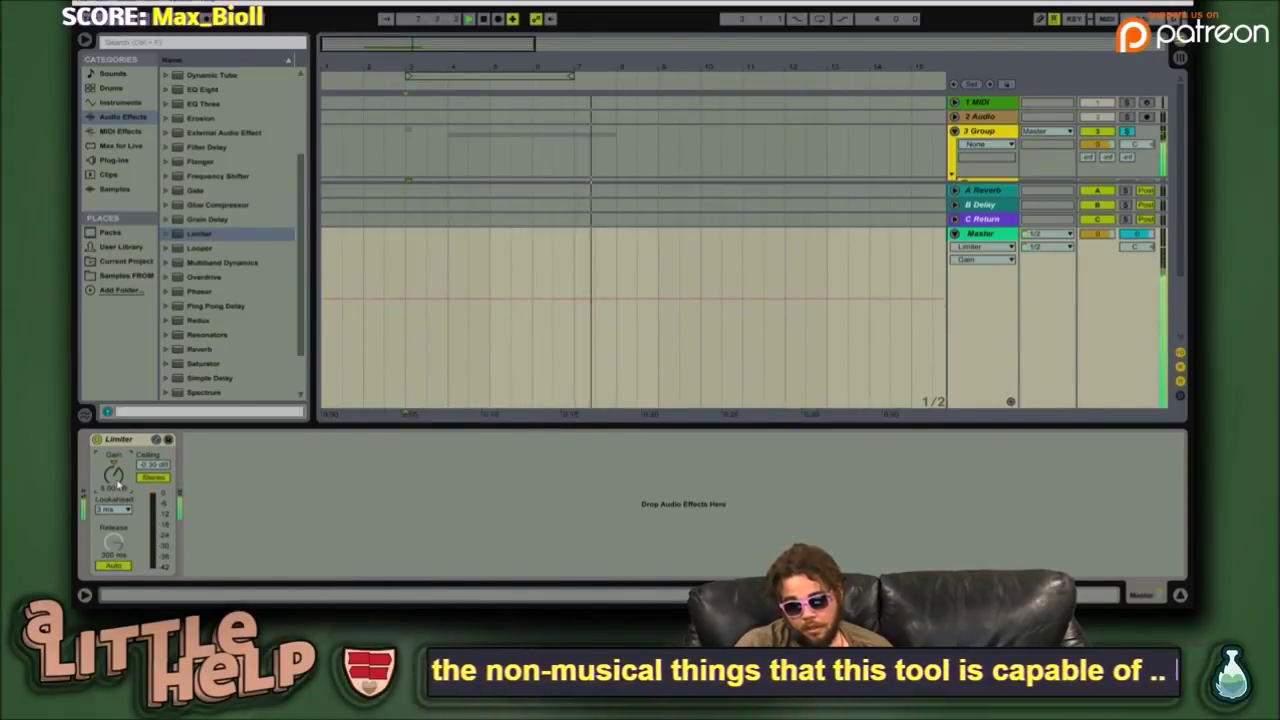
- Try the Master Limiter's gain at 6.00 dB and reset it to 0.00 dB, ending with playback stopped
key(Up)
key(Up)
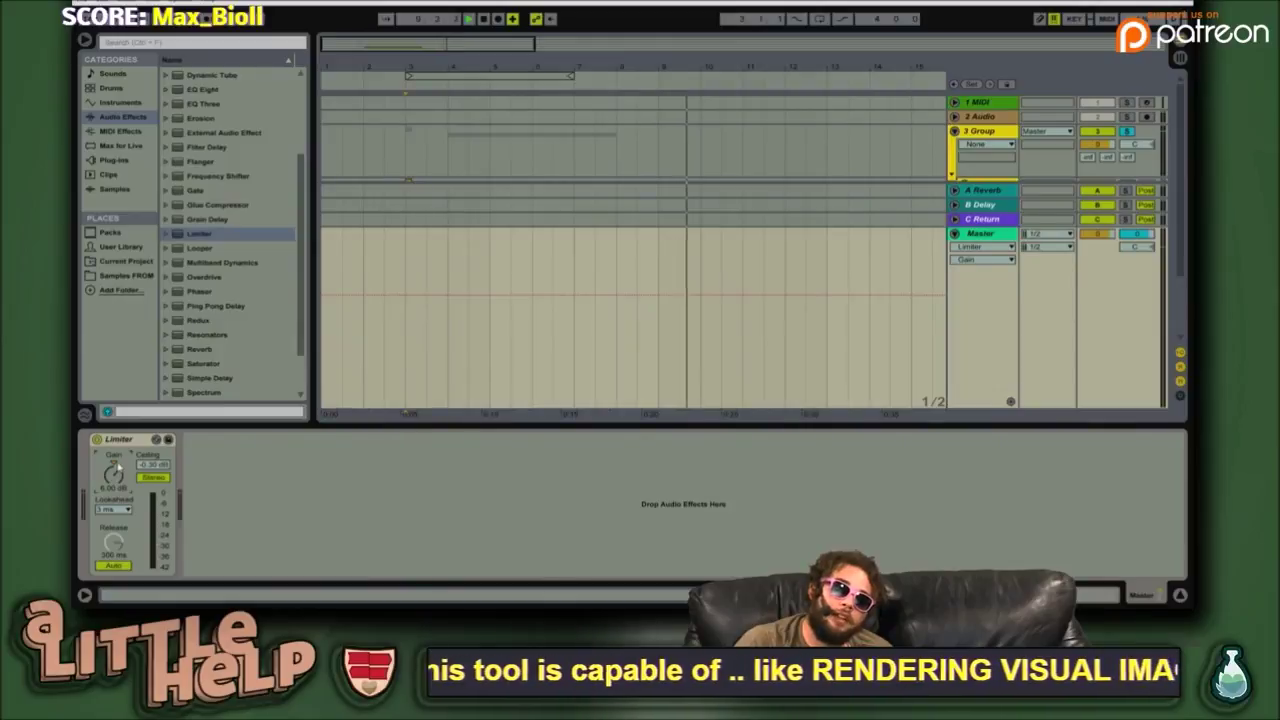
click(115, 464)
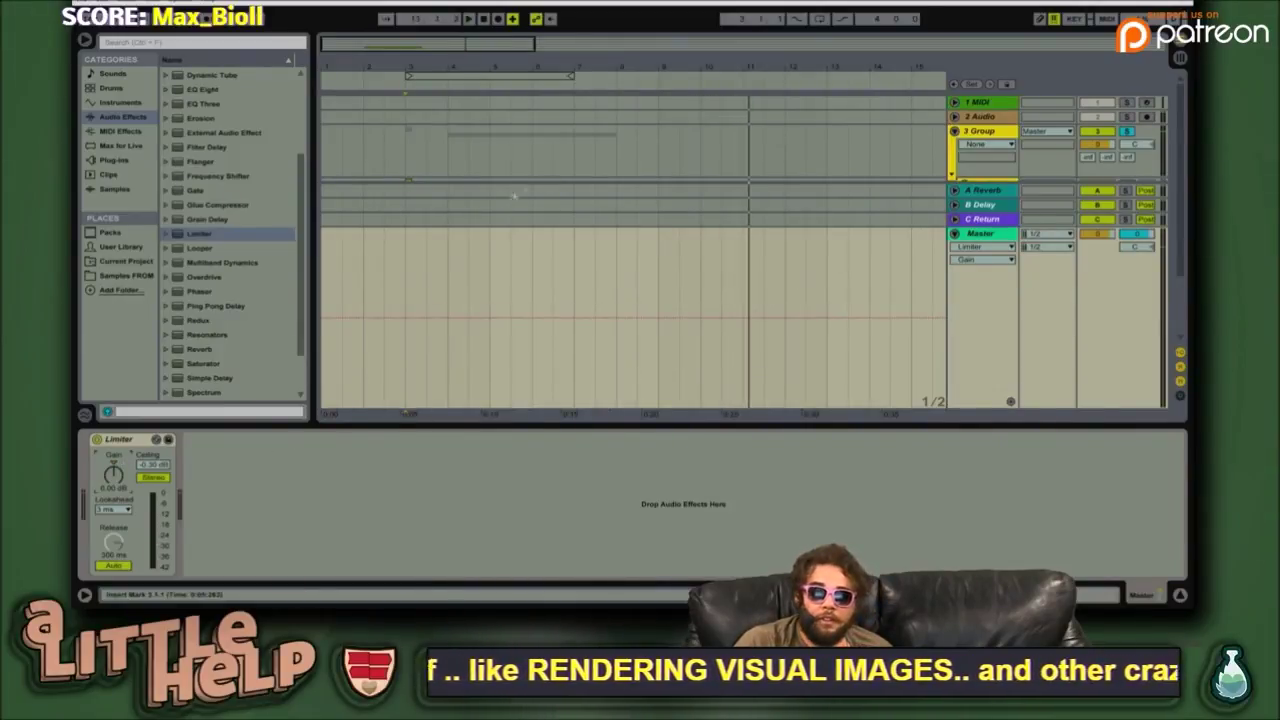
key(space)
- Play the arrangement from bar 2 with the Master track's volume raised, and reset that volume to its default
click(366, 272)
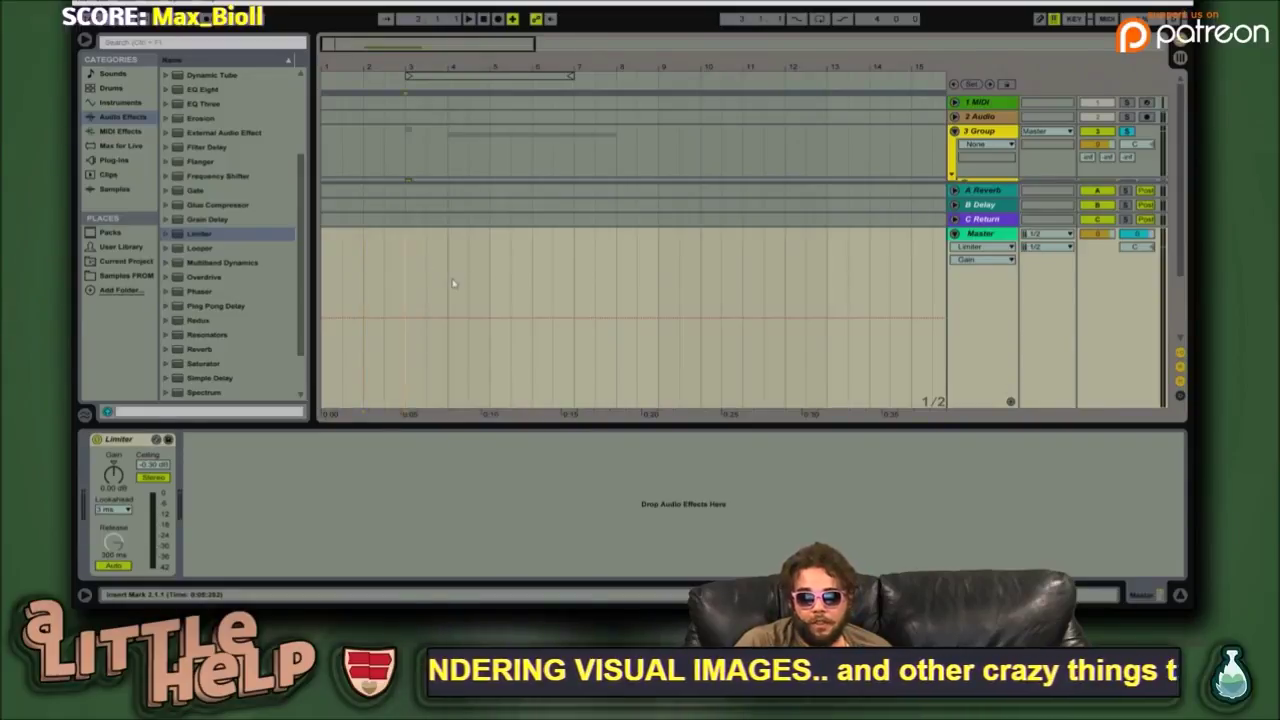
key(space)
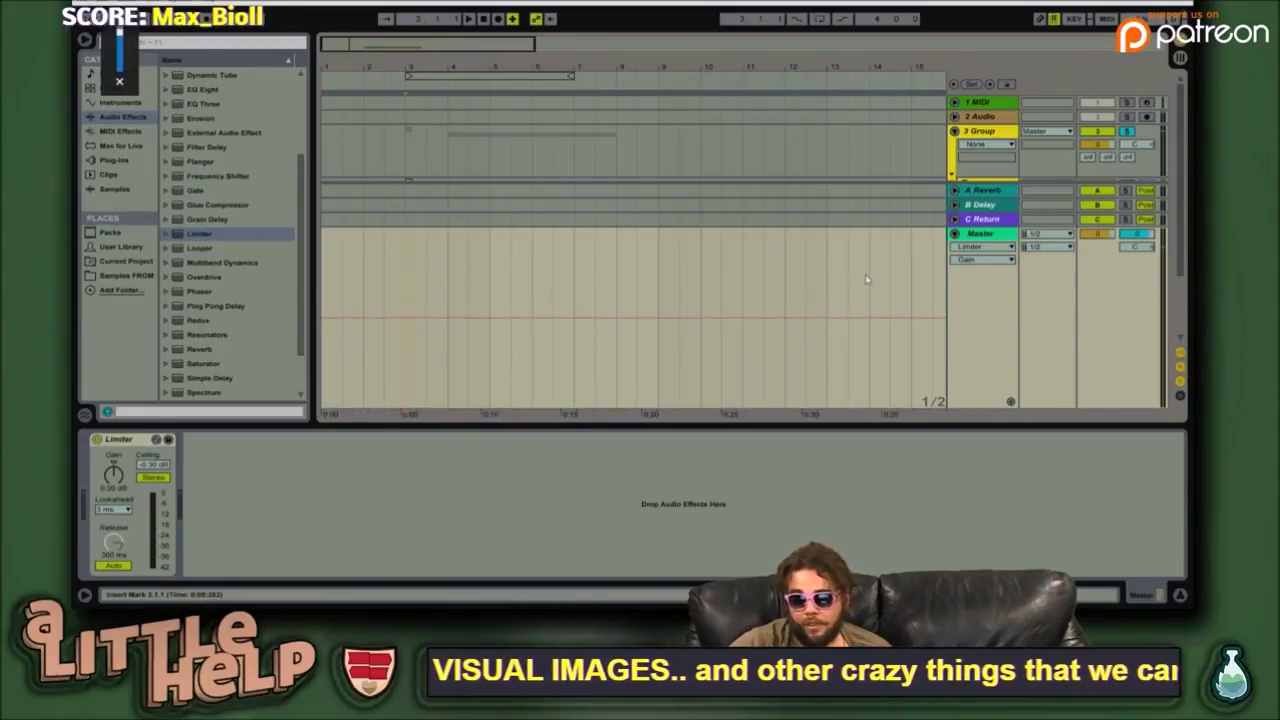
drag(1104, 234, 1104, 150)
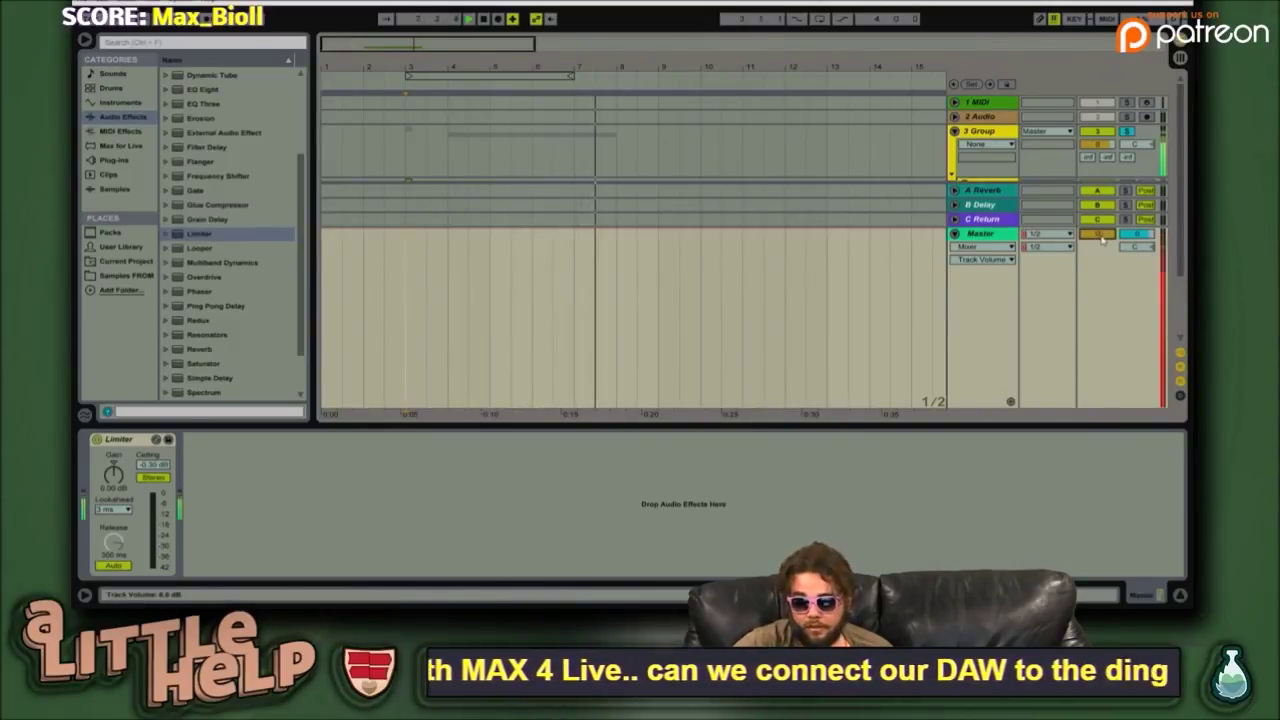
key(Delete)
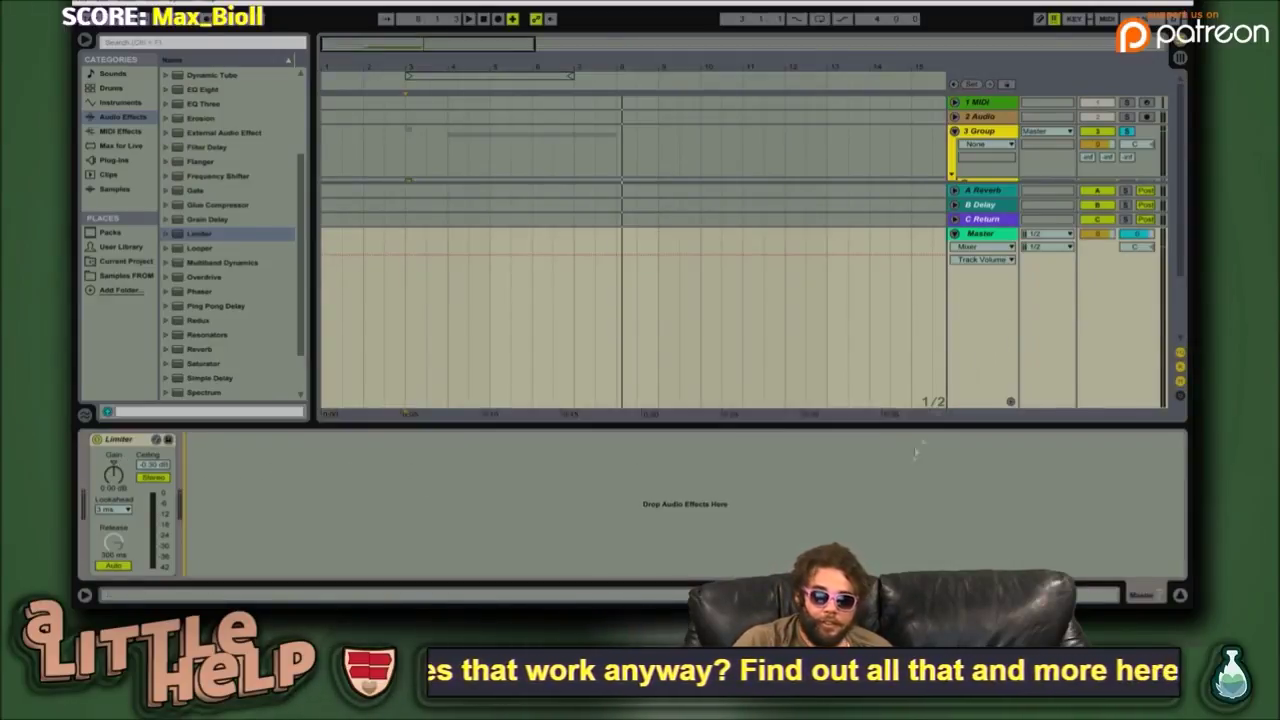
- Examine the automation device choices for the 3 Group track and bring up the HAT track's device chain
click(988, 144)
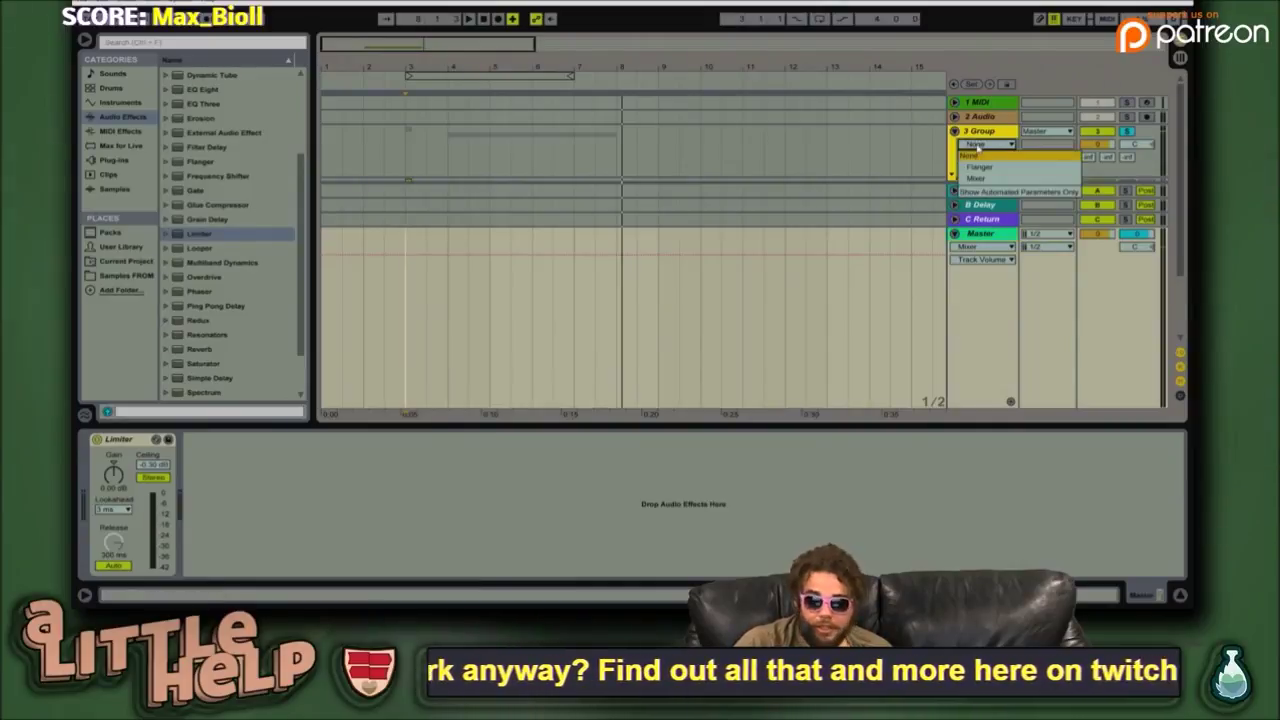
click(993, 135)
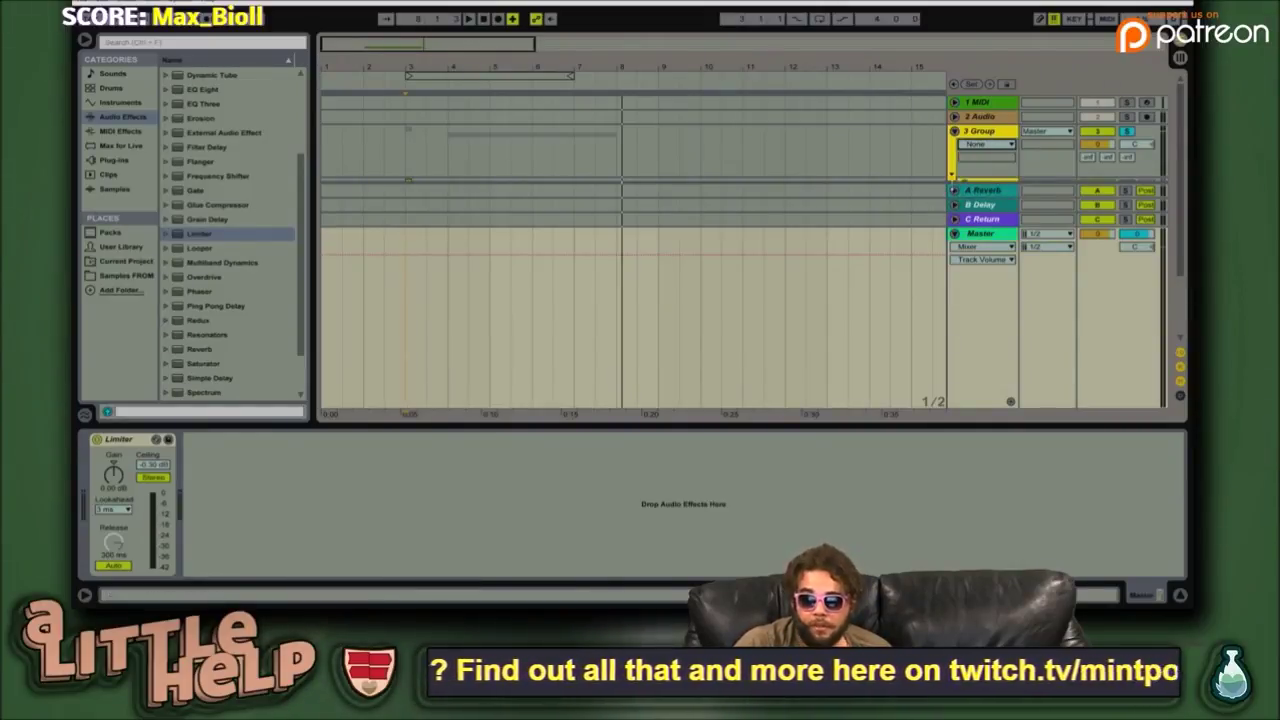
click(938, 190)
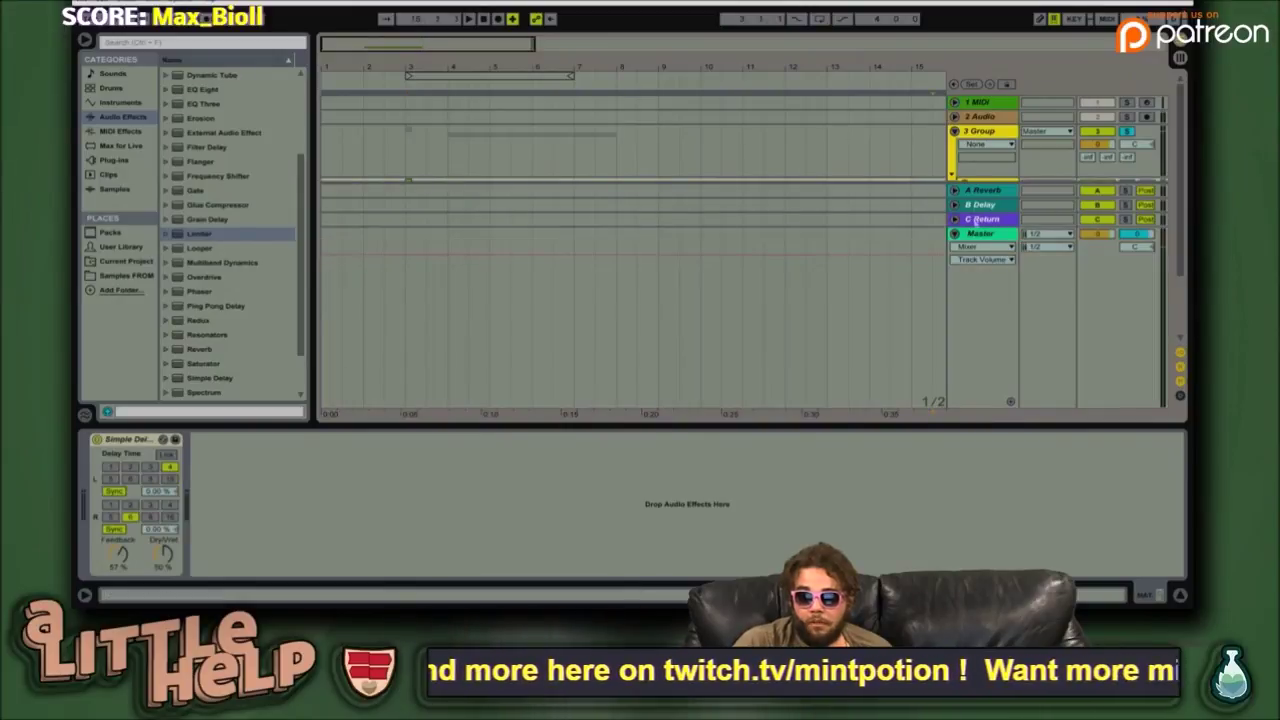
- Collapse the Master track to reveal the tracks above it, select Master, and expand it again
click(955, 234)
click(998, 402)
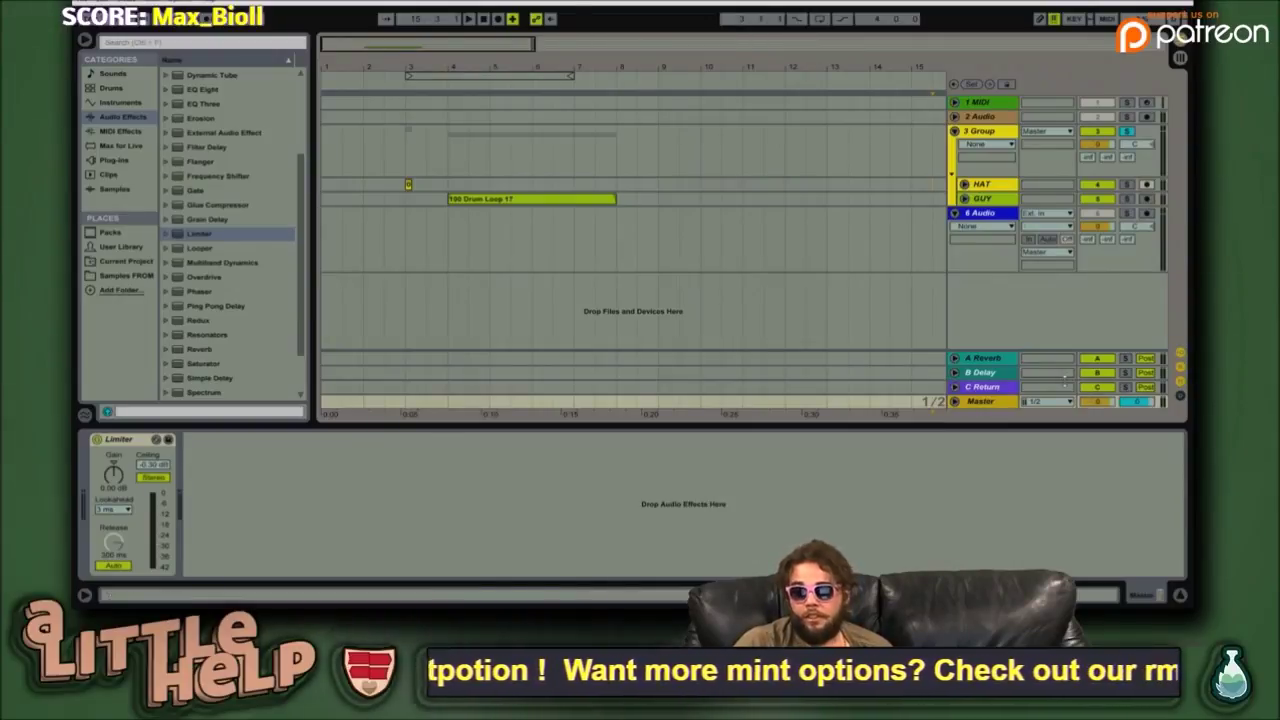
click(955, 401)
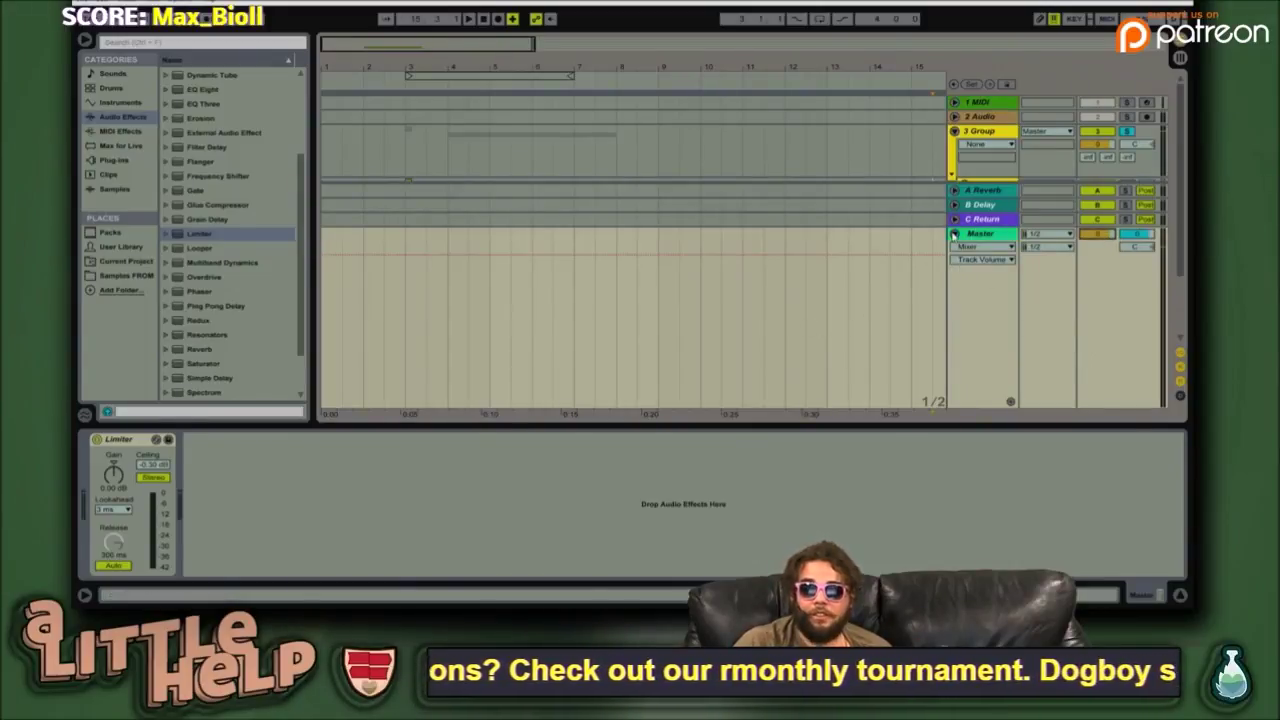
- Collapse the Master track and select its Limiter device
click(954, 234)
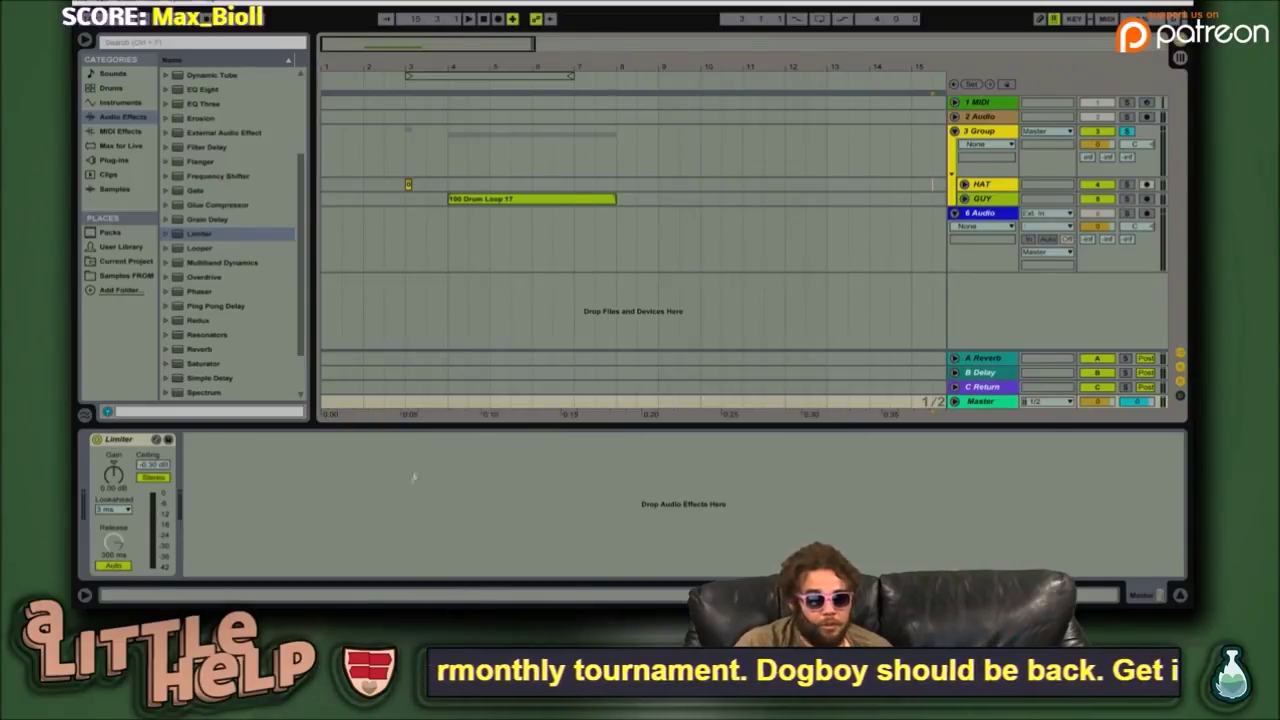
click(326, 466)
click(133, 444)
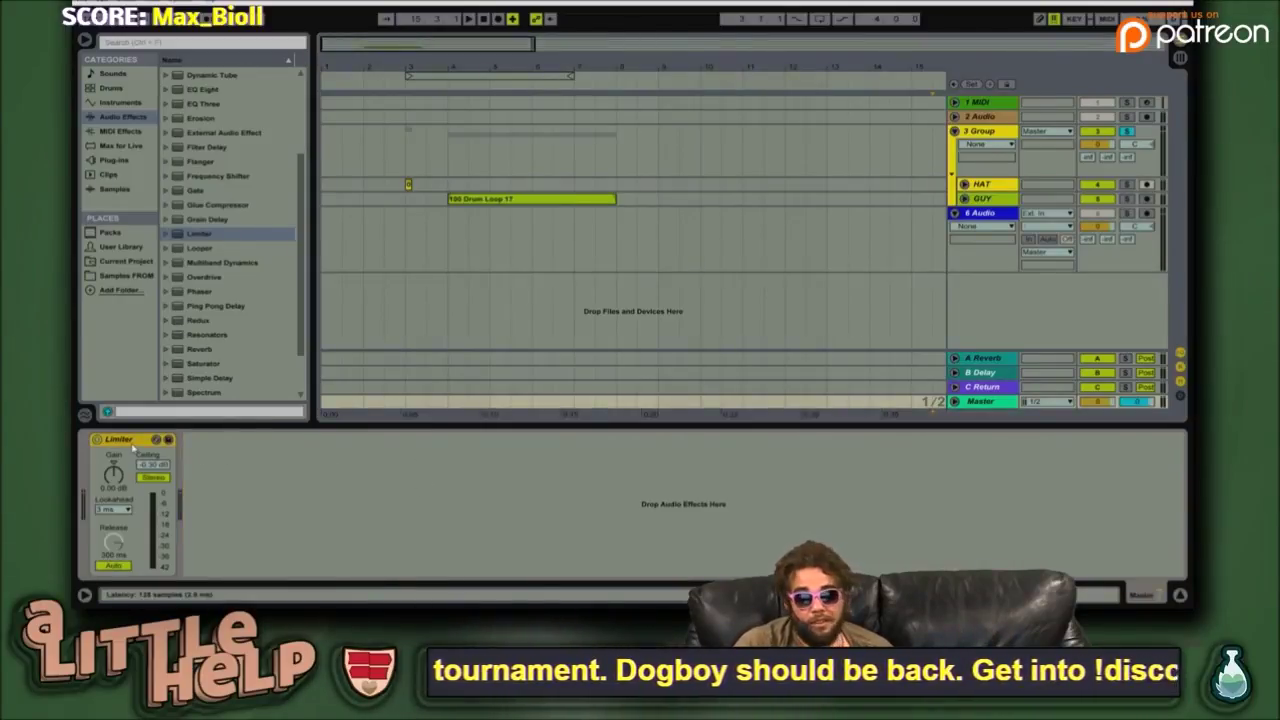
click(300, 470)
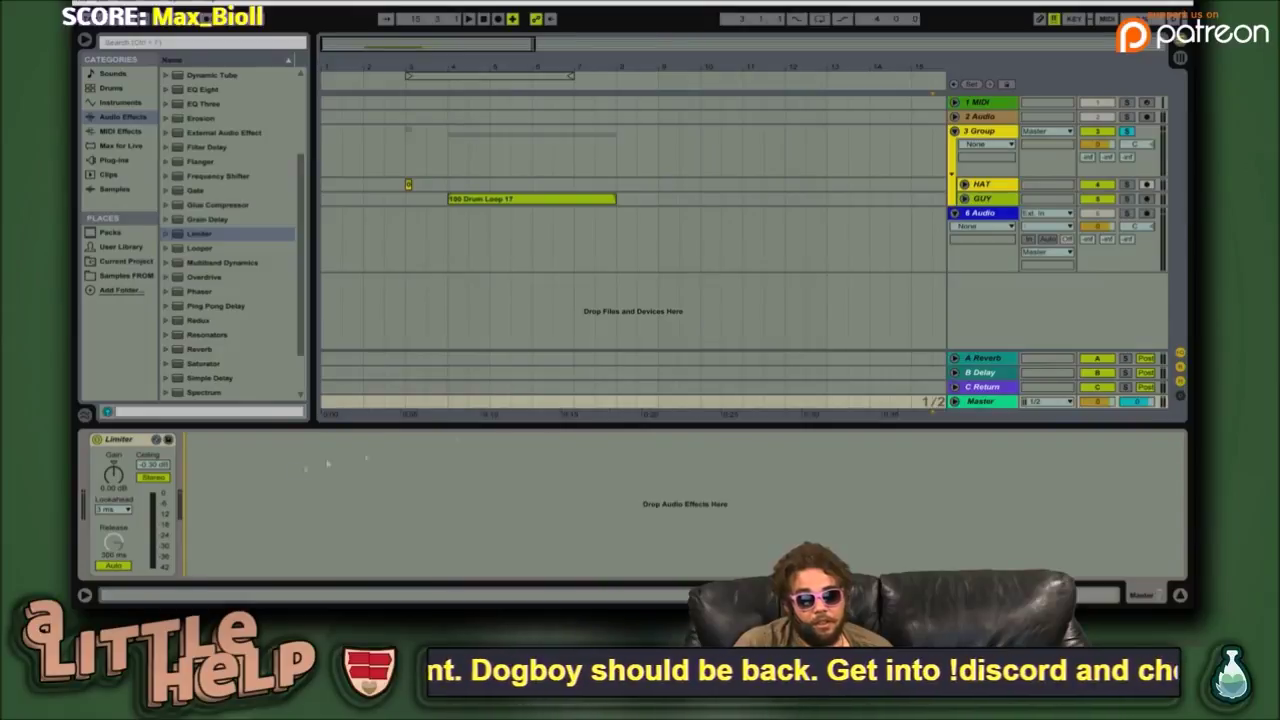
- Play the arrangement from bar 3 and lower the Flanger's Dry/Wet on the 3 Group track to about 50%
click(399, 245)
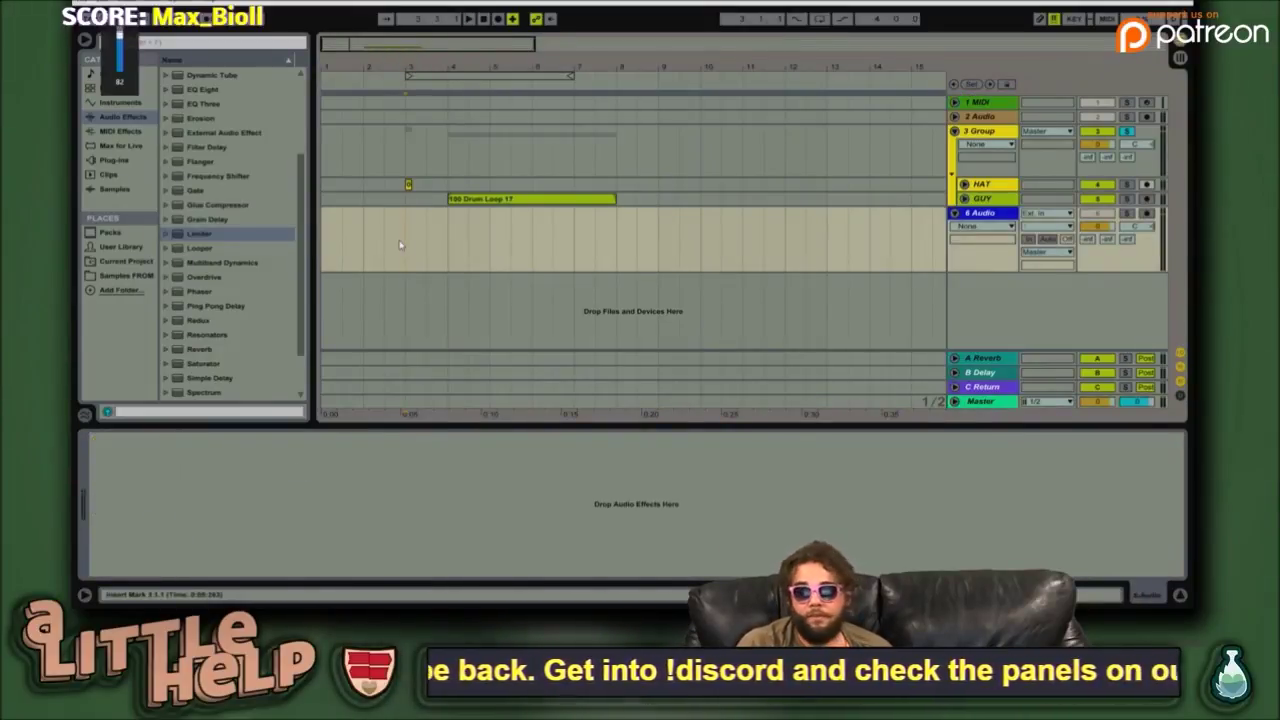
key(space)
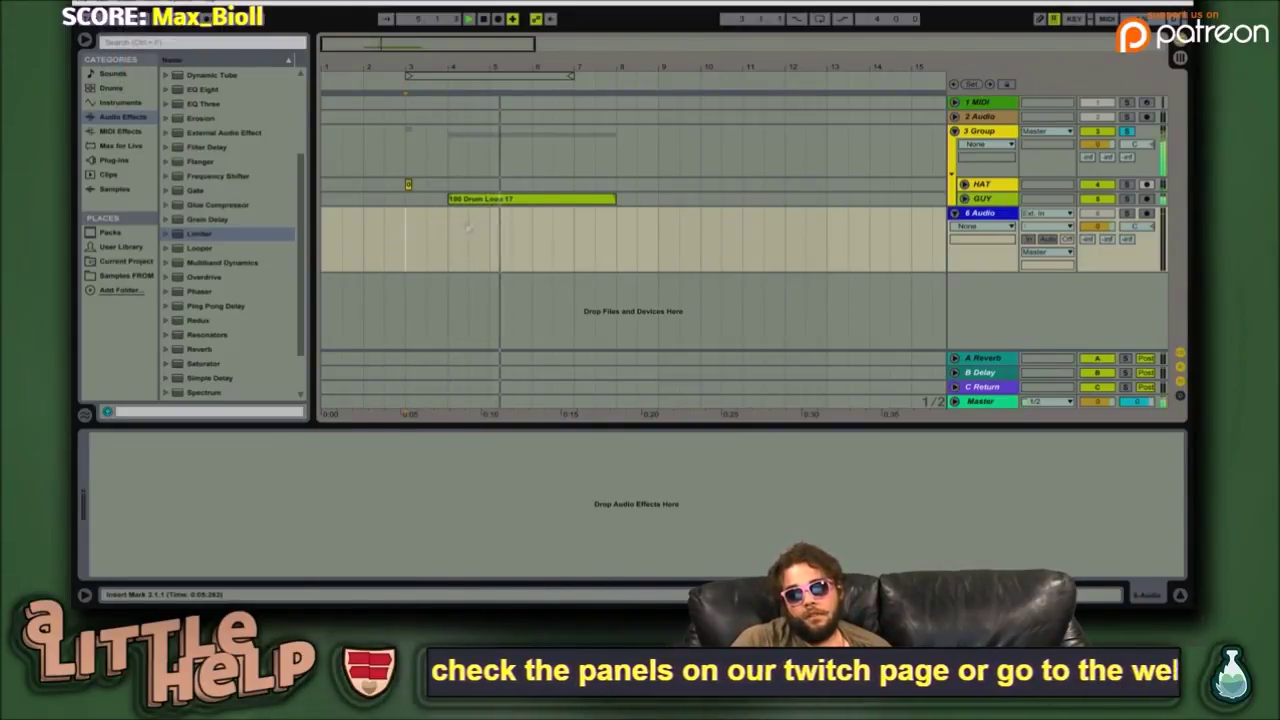
click(1005, 198)
click(1008, 130)
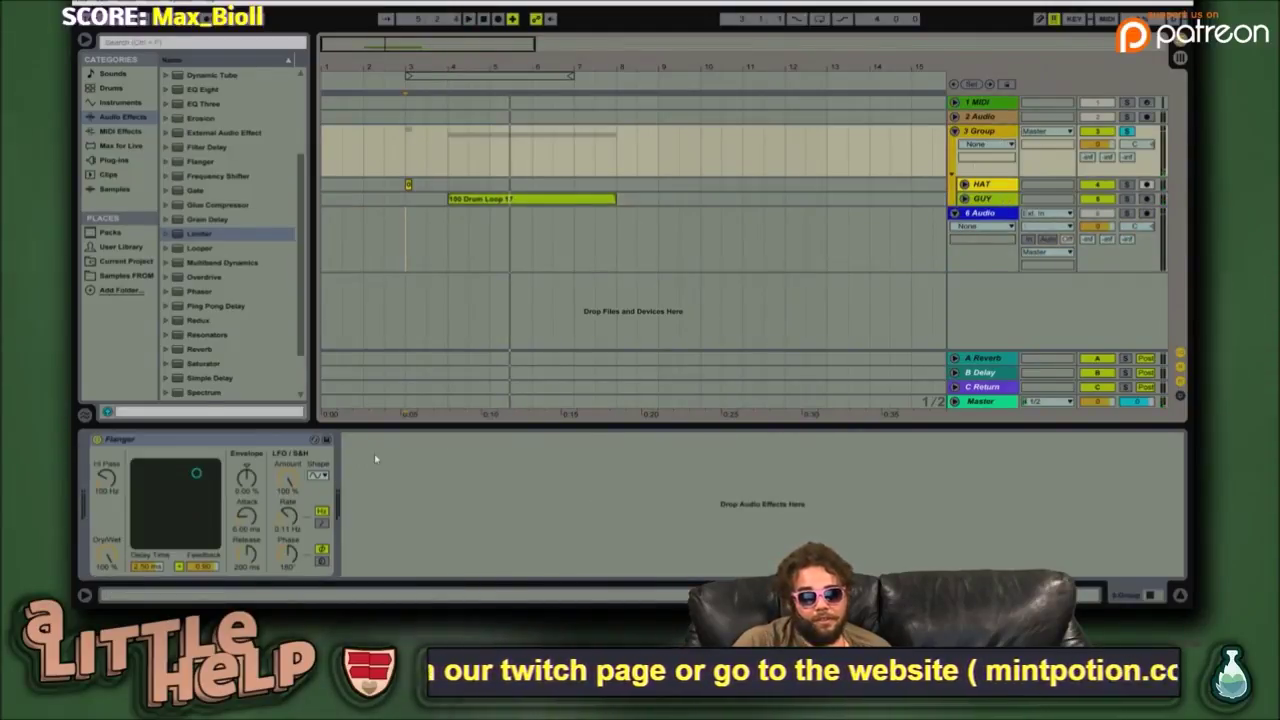
drag(110, 556, 110, 600)
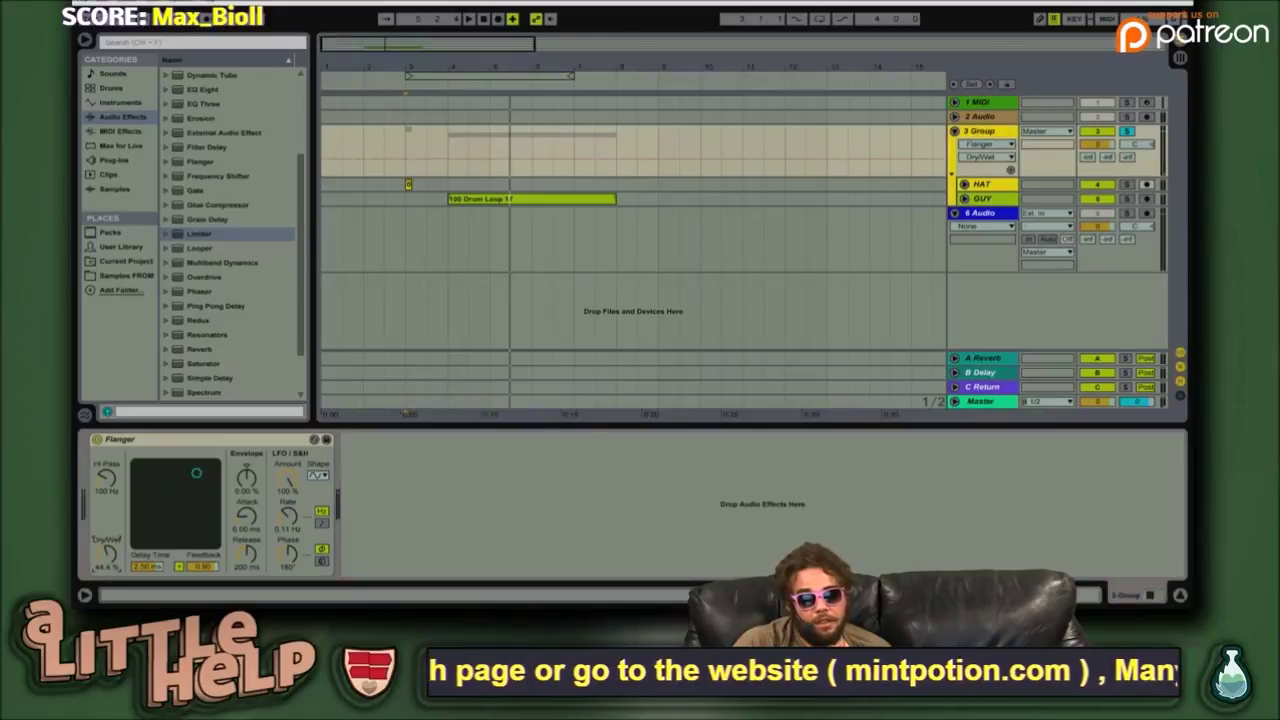
key(space)
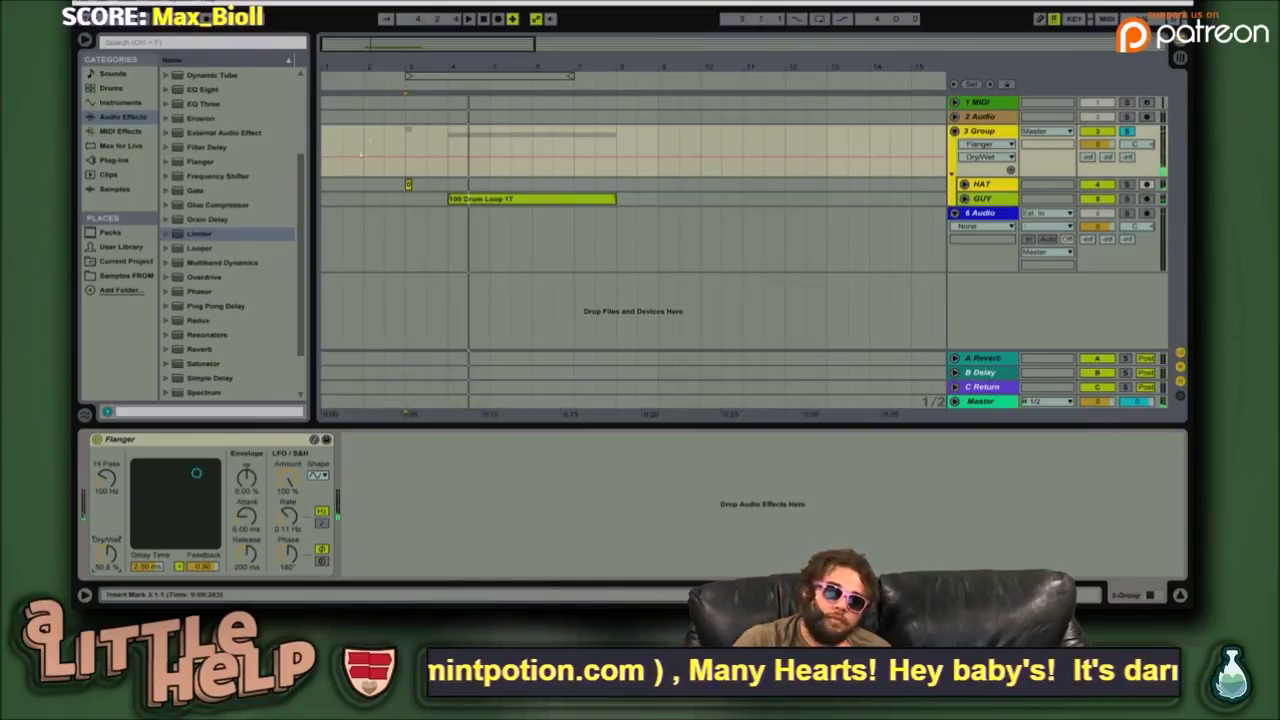
- Play the 100 Drum Loop 17 clip on the GUY track and display its sample waveform
click(413, 203)
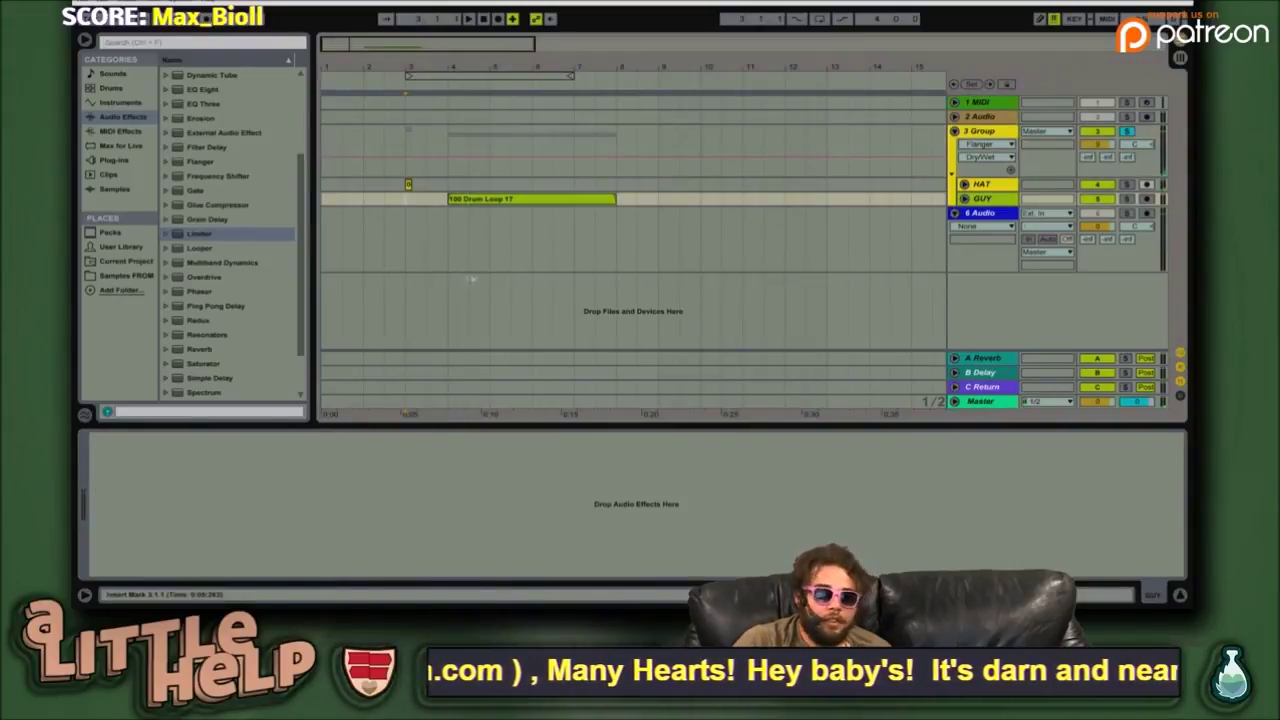
click(545, 199)
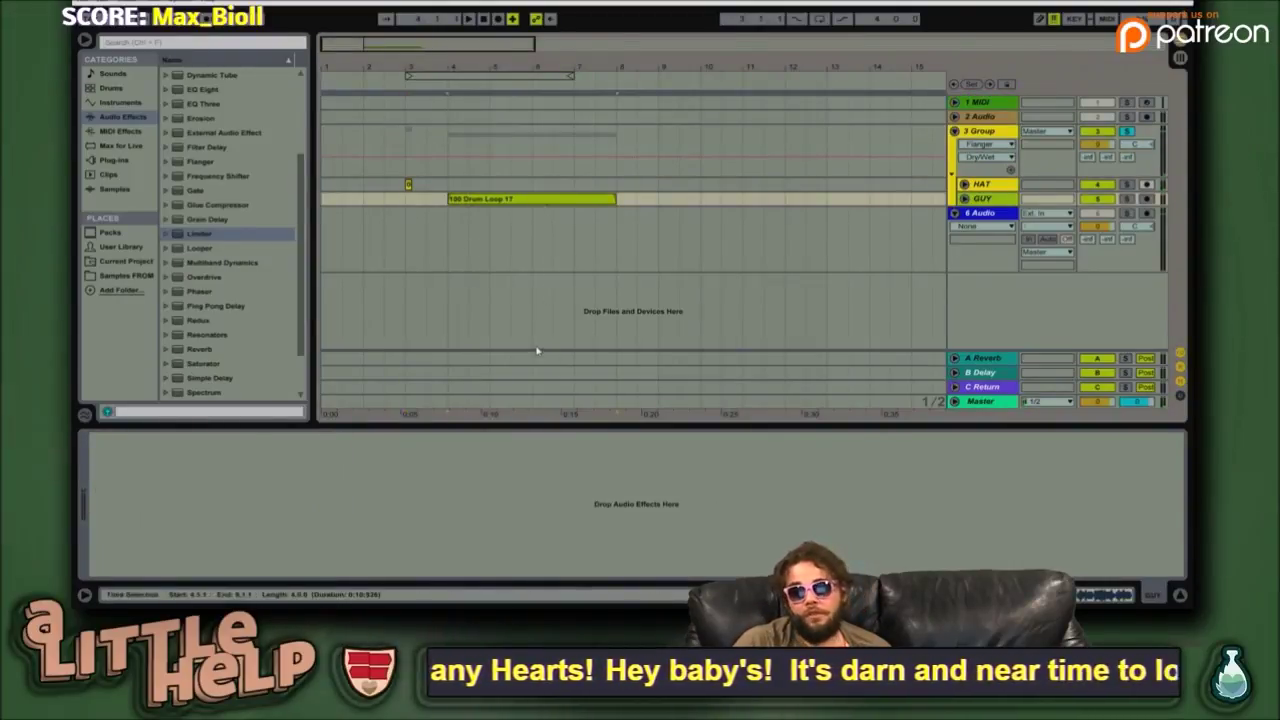
key(space)
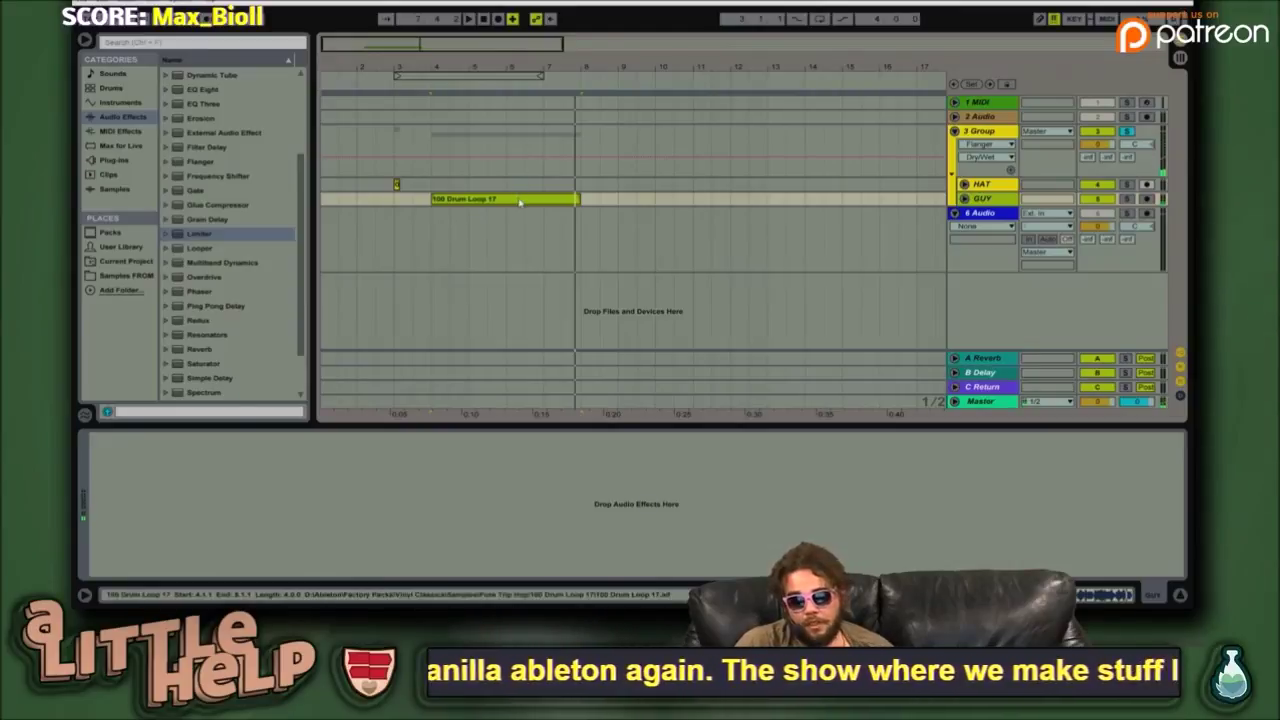
double_click(519, 202)
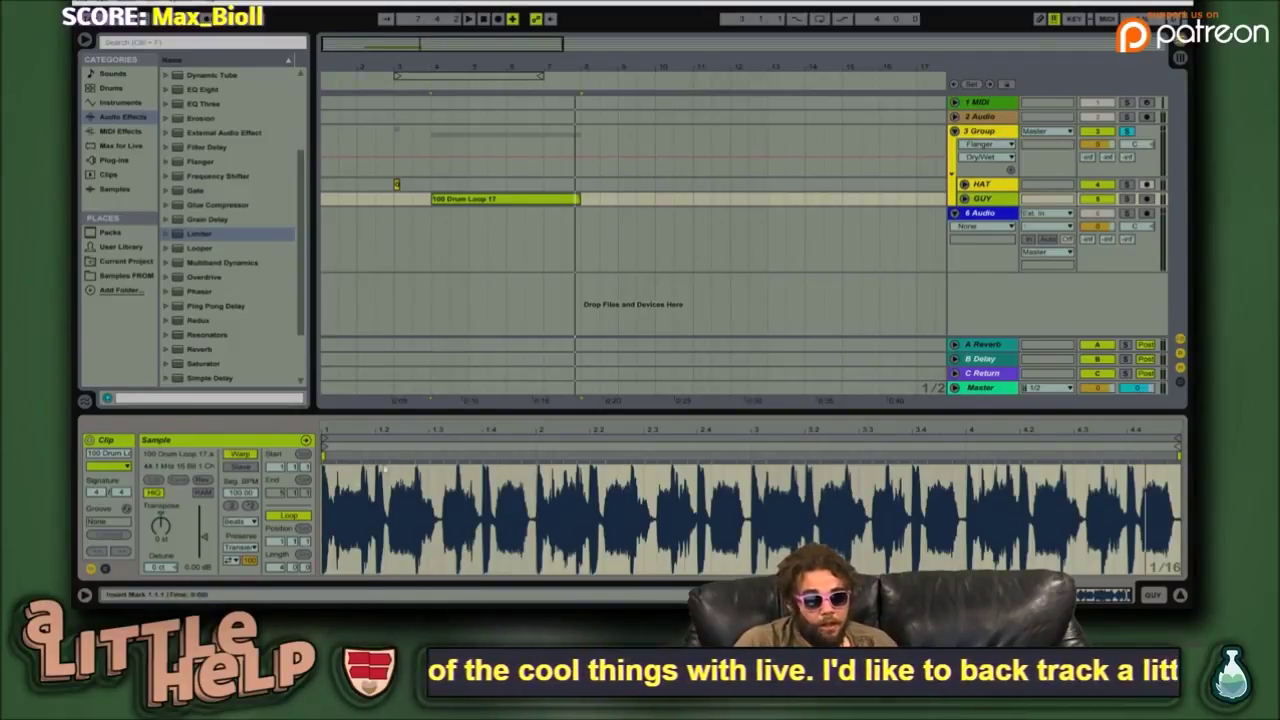
click(394, 205)
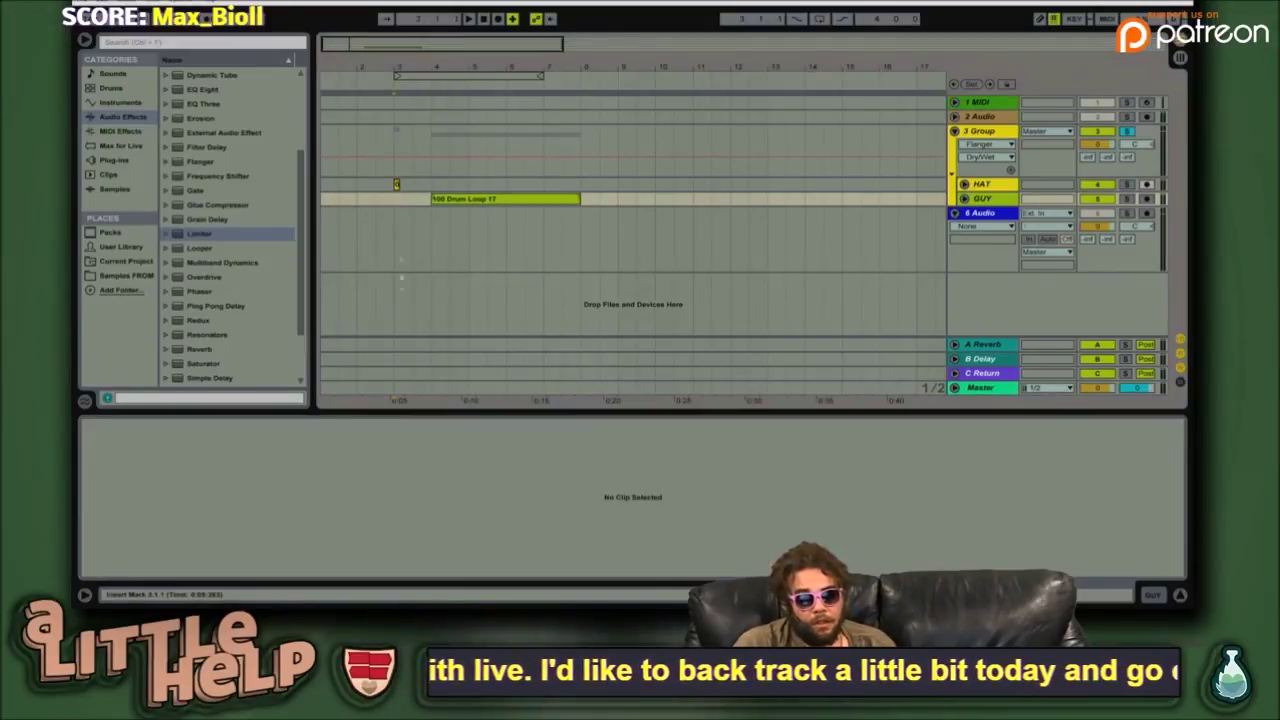
click(551, 201)
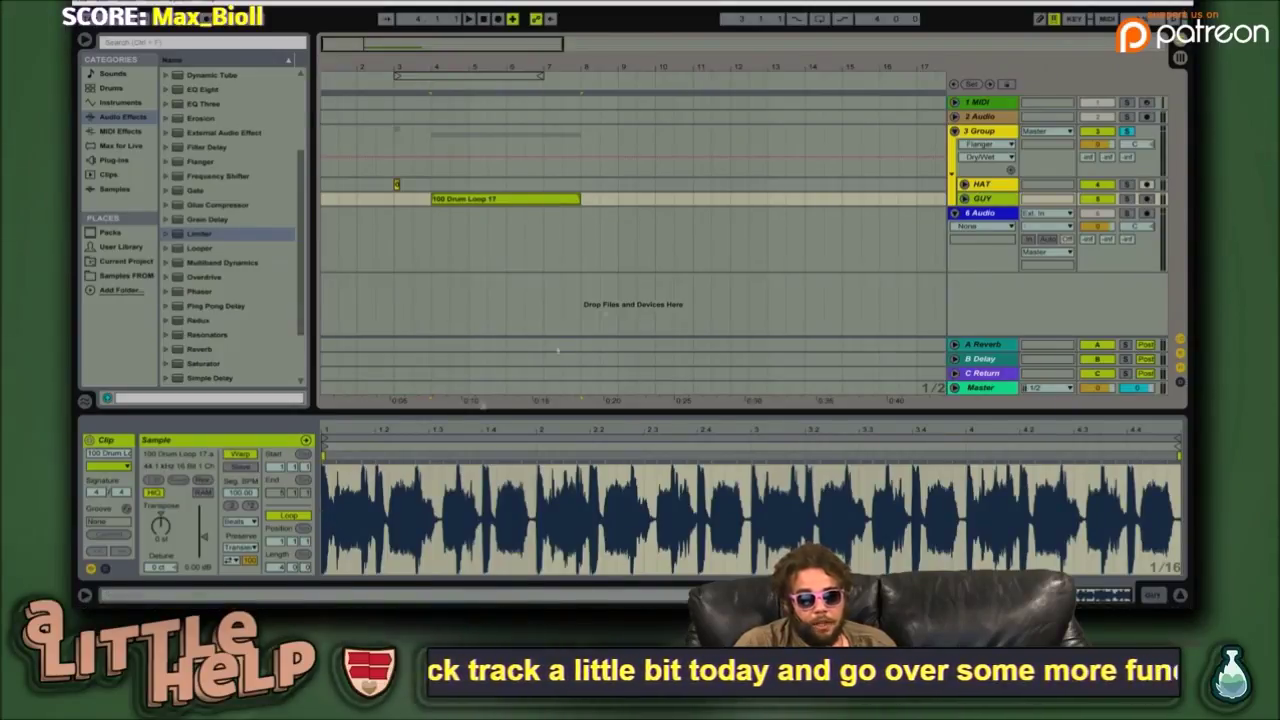
- Extend the 100 Drum Loop 17 clip so it ends at bar 12, making it eight bars long
drag(511, 58, 512, 72)
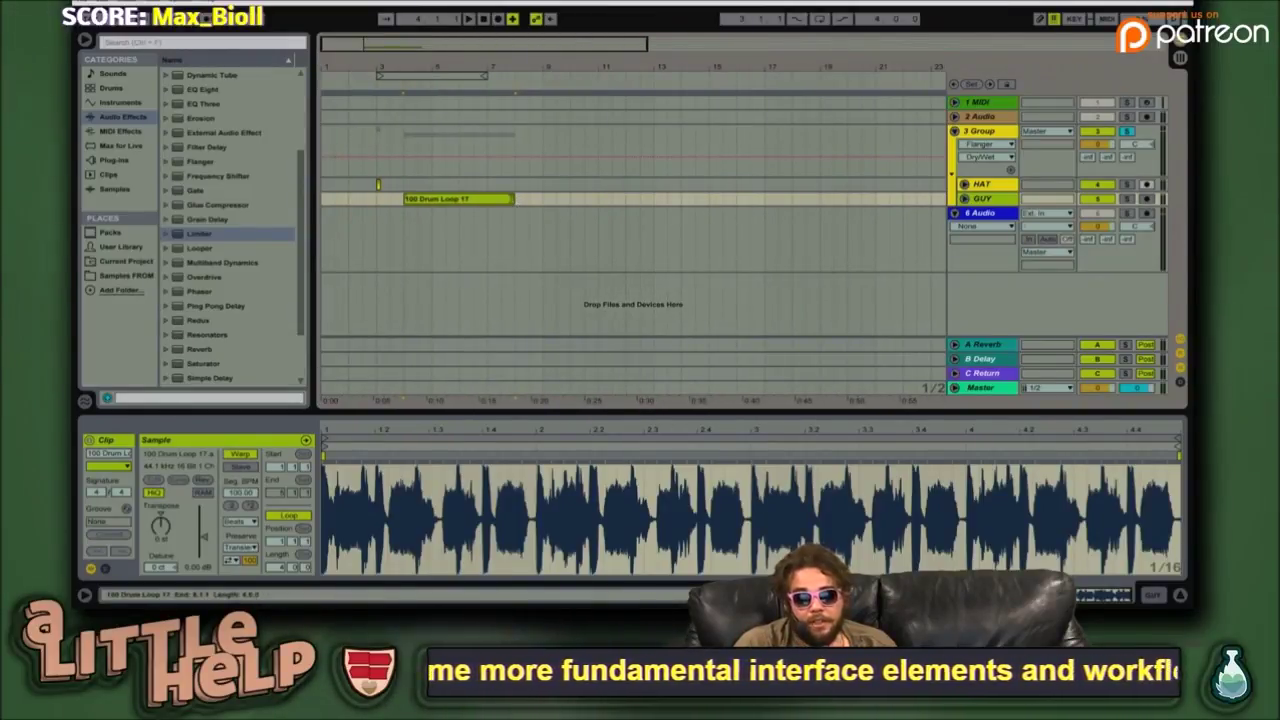
drag(514, 199, 640, 199)
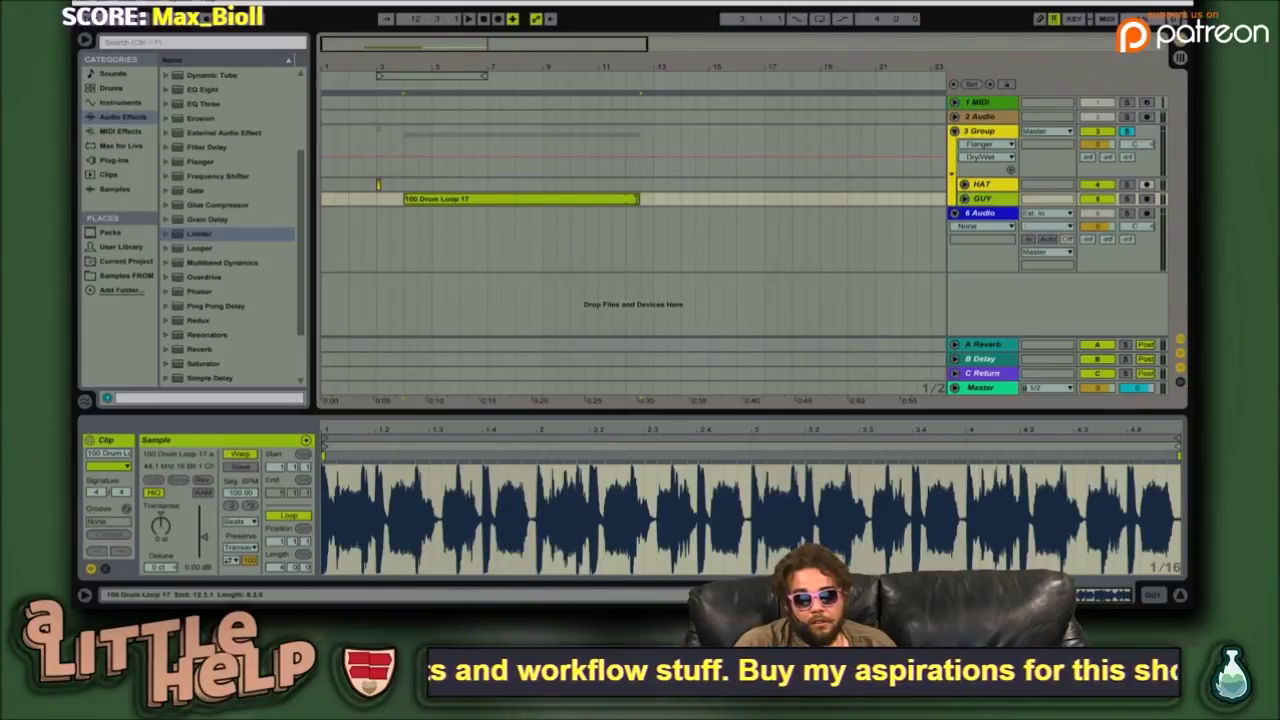
mouse_move(637, 199)
mouse_down()
mouse_move(654, 199)
mouse_move(625, 199)
mouse_up()
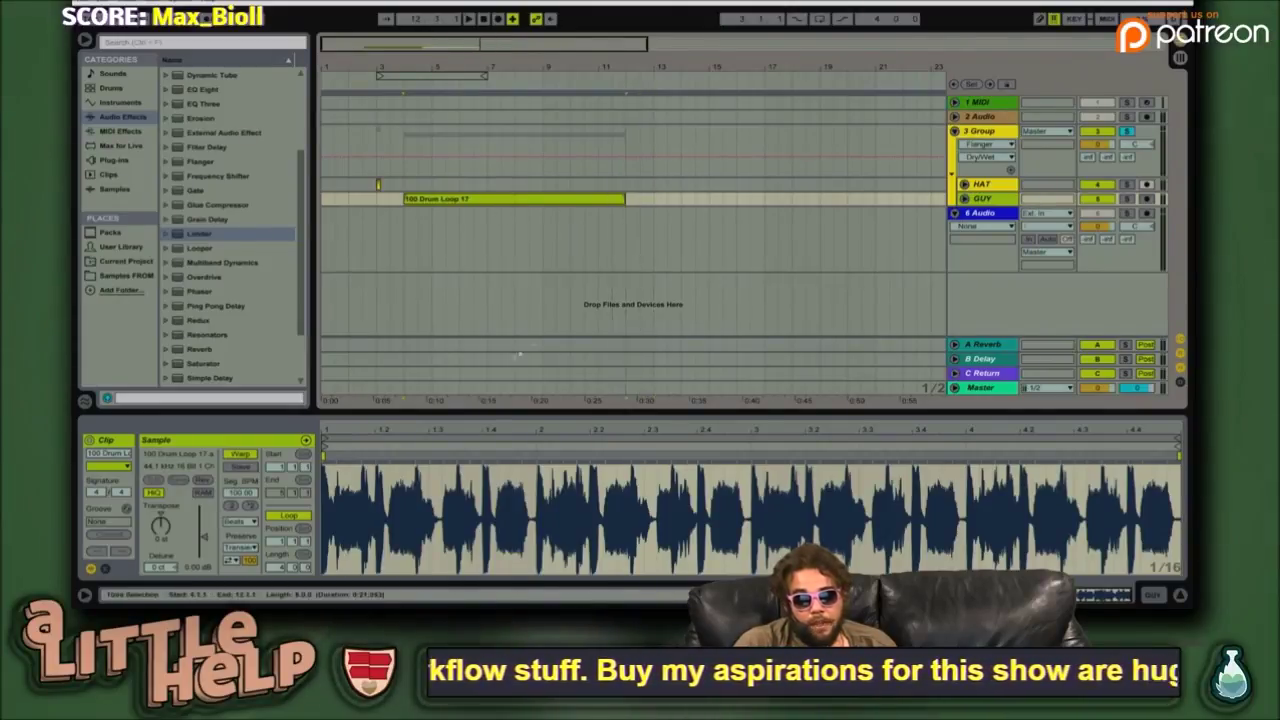
- Try a one-bar loop length on the 100 Drum Loop 17 clip and restore it to four bars
click(463, 259)
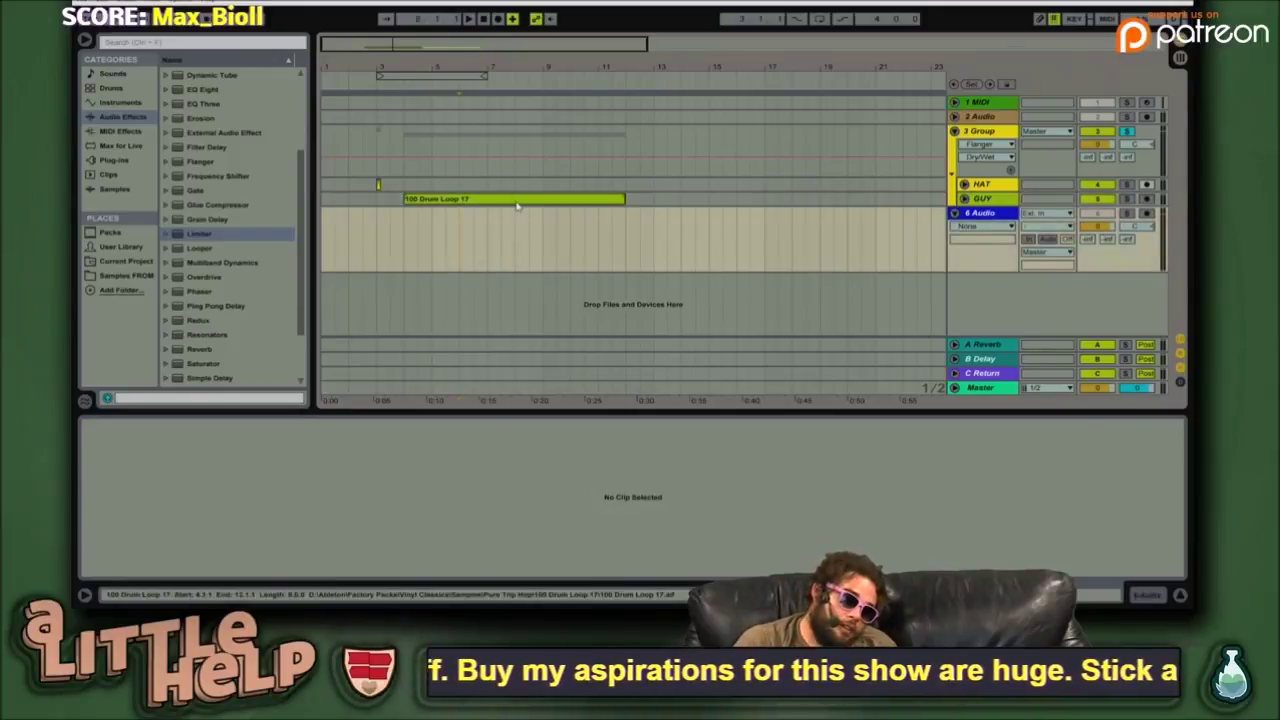
click(517, 199)
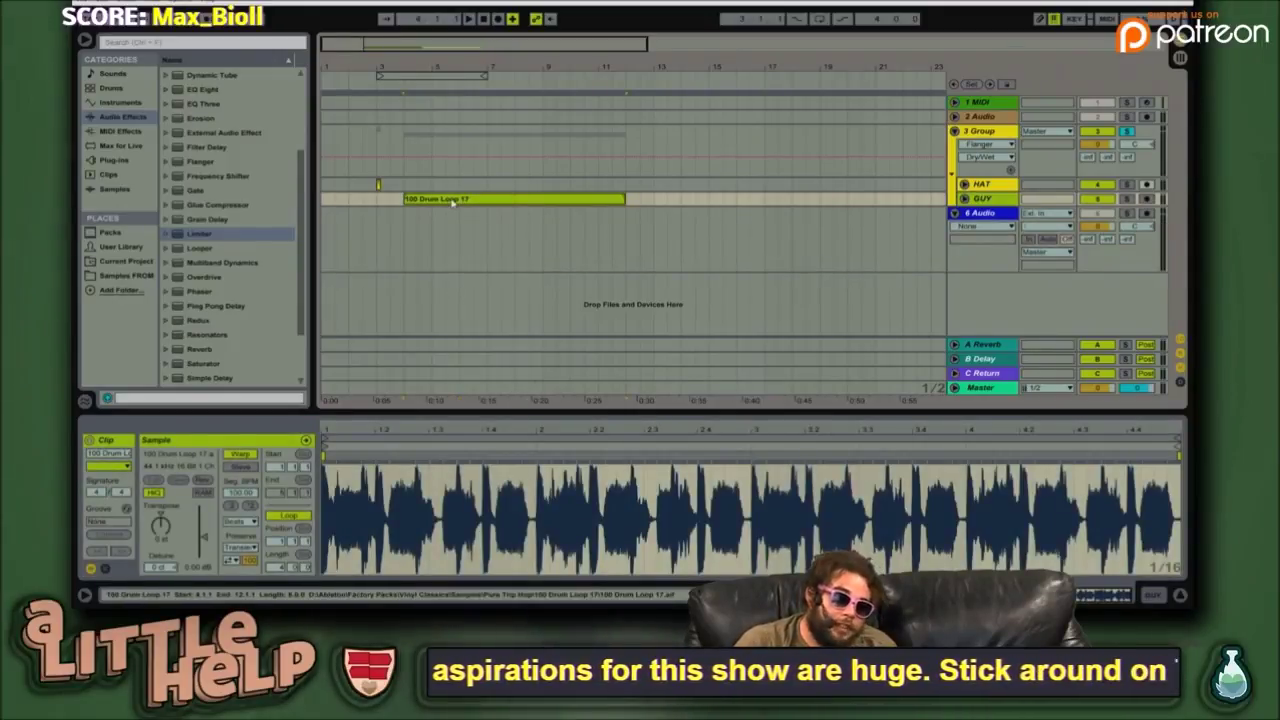
click(586, 246)
click(560, 200)
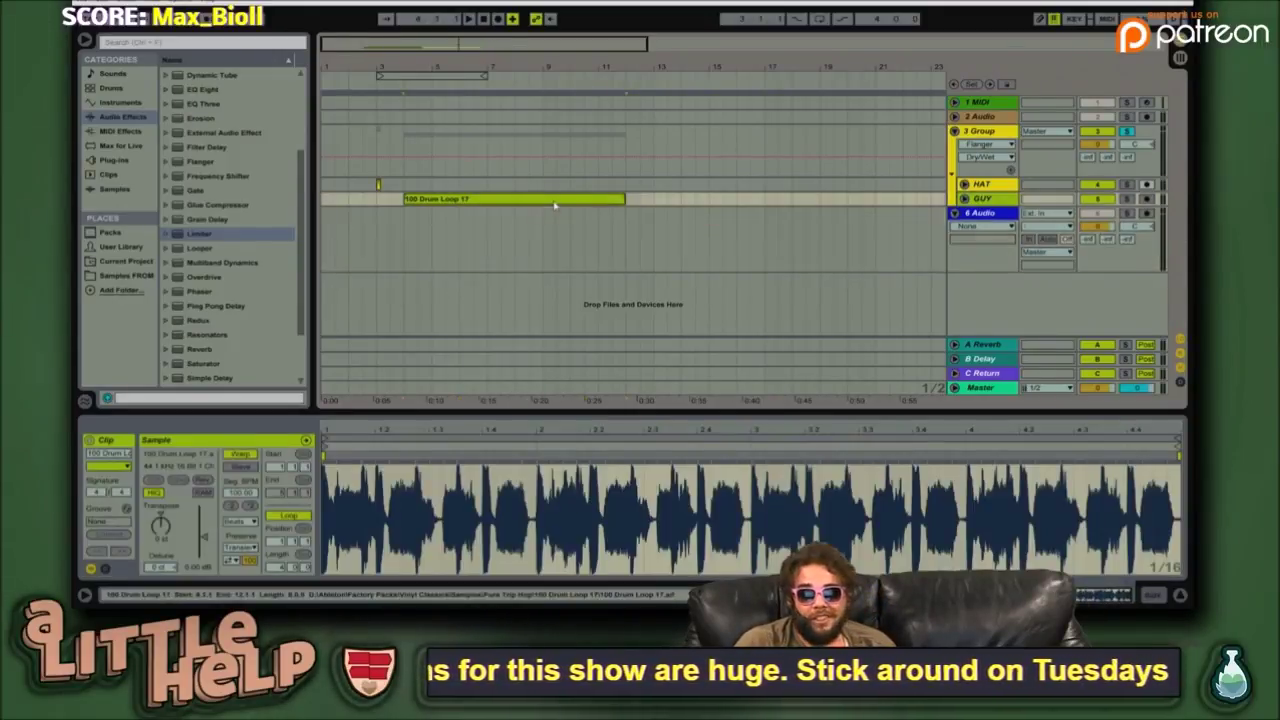
drag(279, 568, 279, 598)
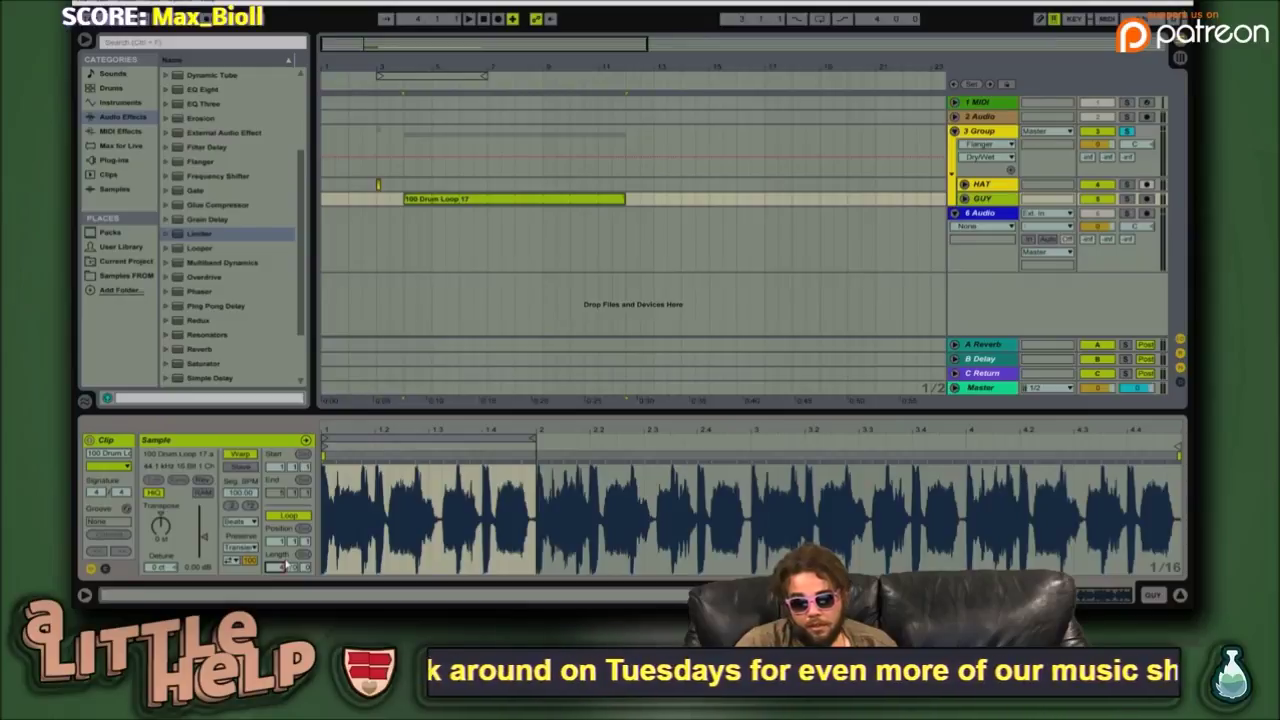
drag(285, 565, 285, 545)
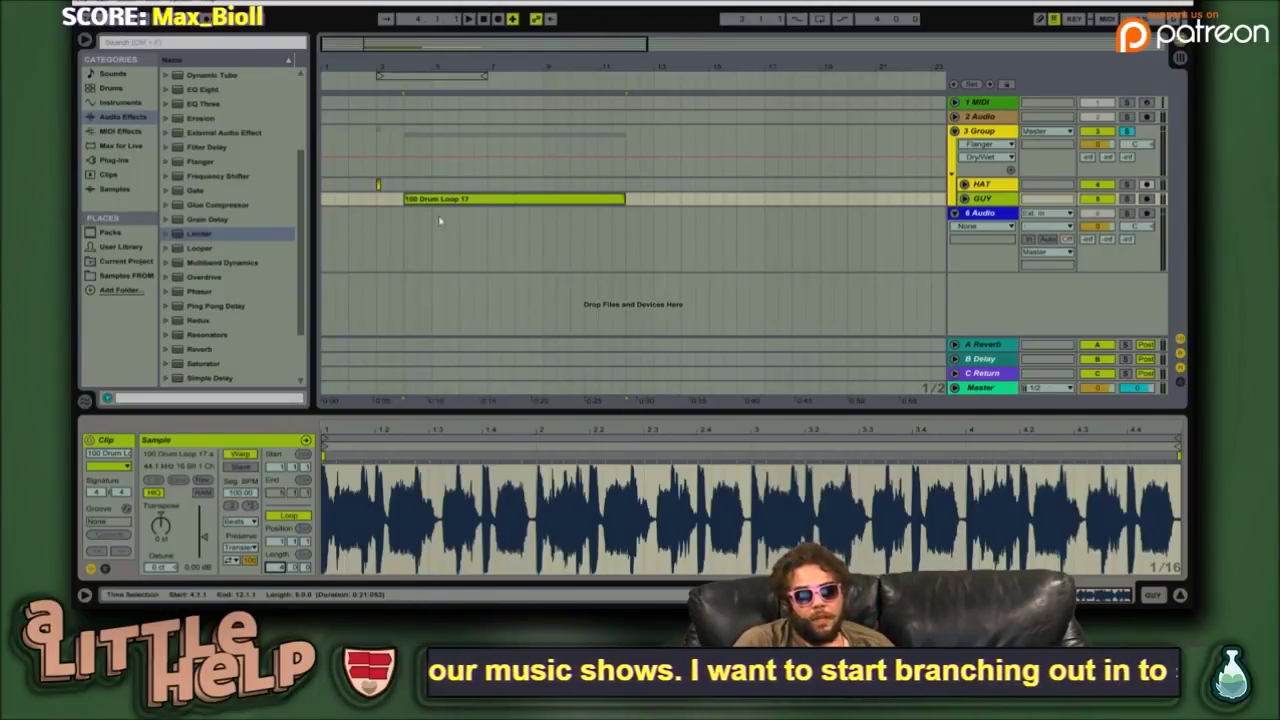
- Loop the arrangement over the 100 Drum Loop 17 clip with Loop Selection and start playback
right_click(464, 201)
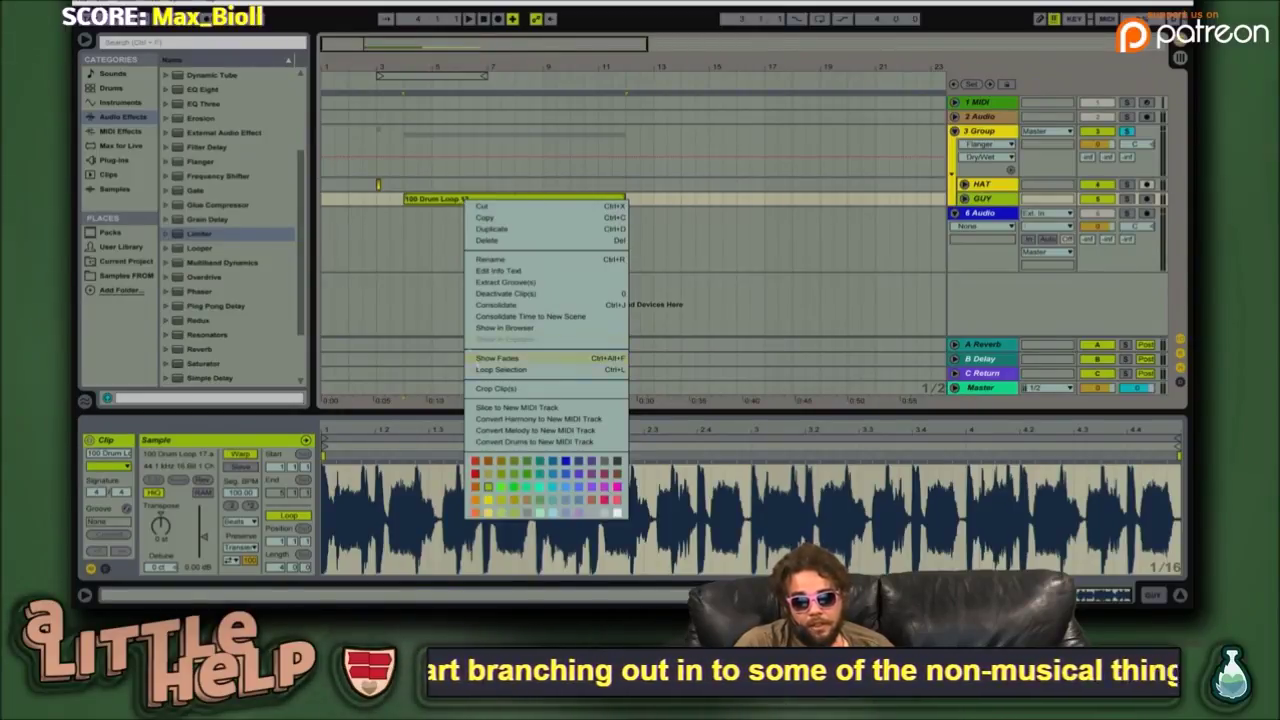
click(534, 370)
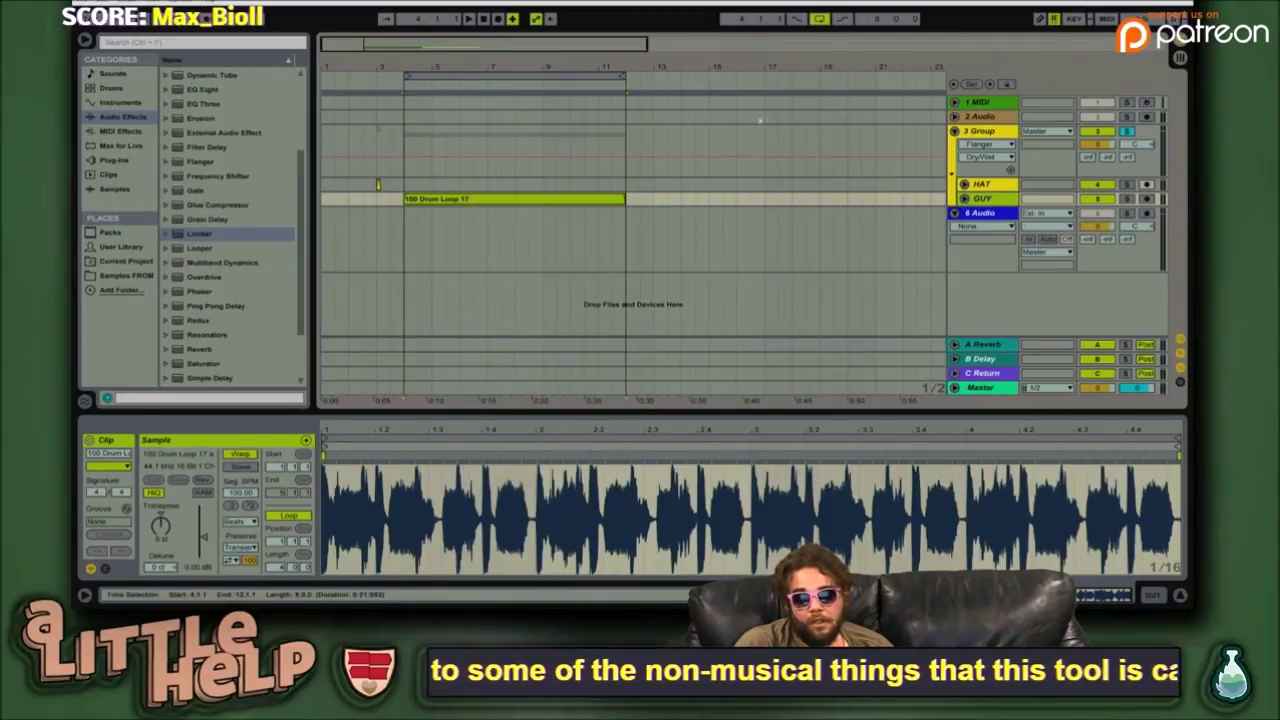
key(space)
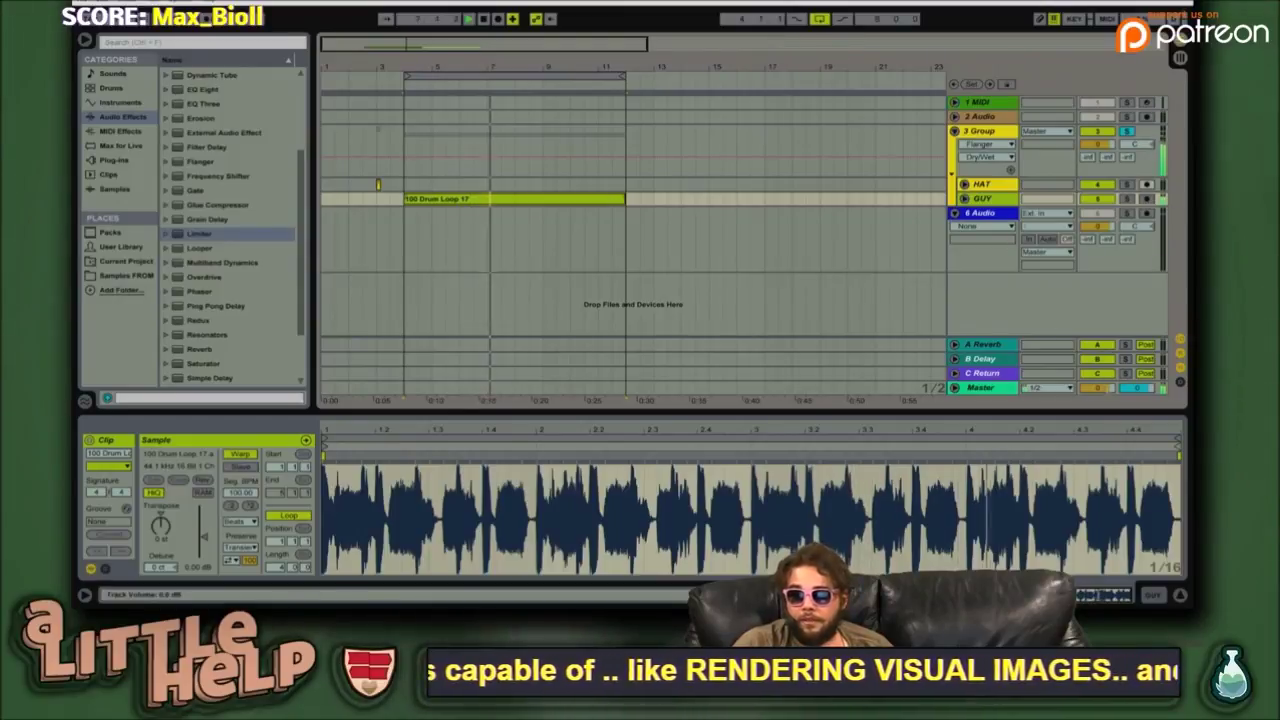
- Show the Info View and toggle the punch-in and punch-out switches on and off to read their descriptions
click(819, 19)
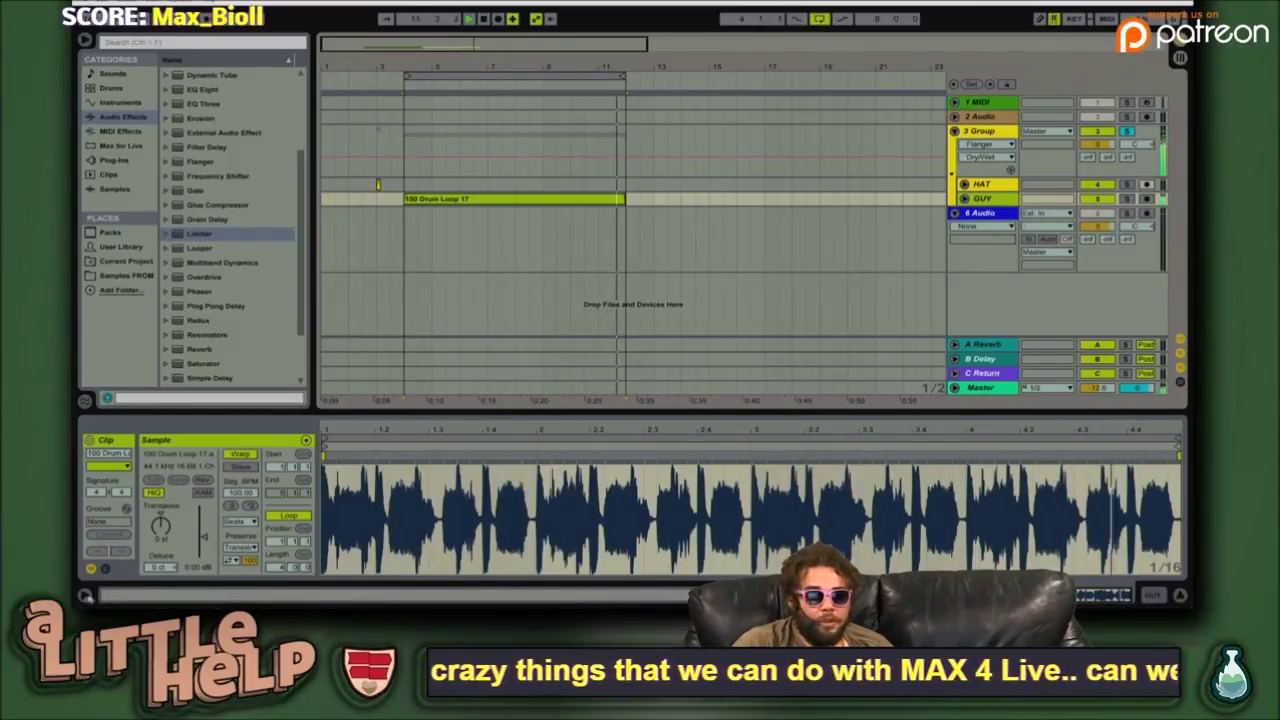
click(85, 595)
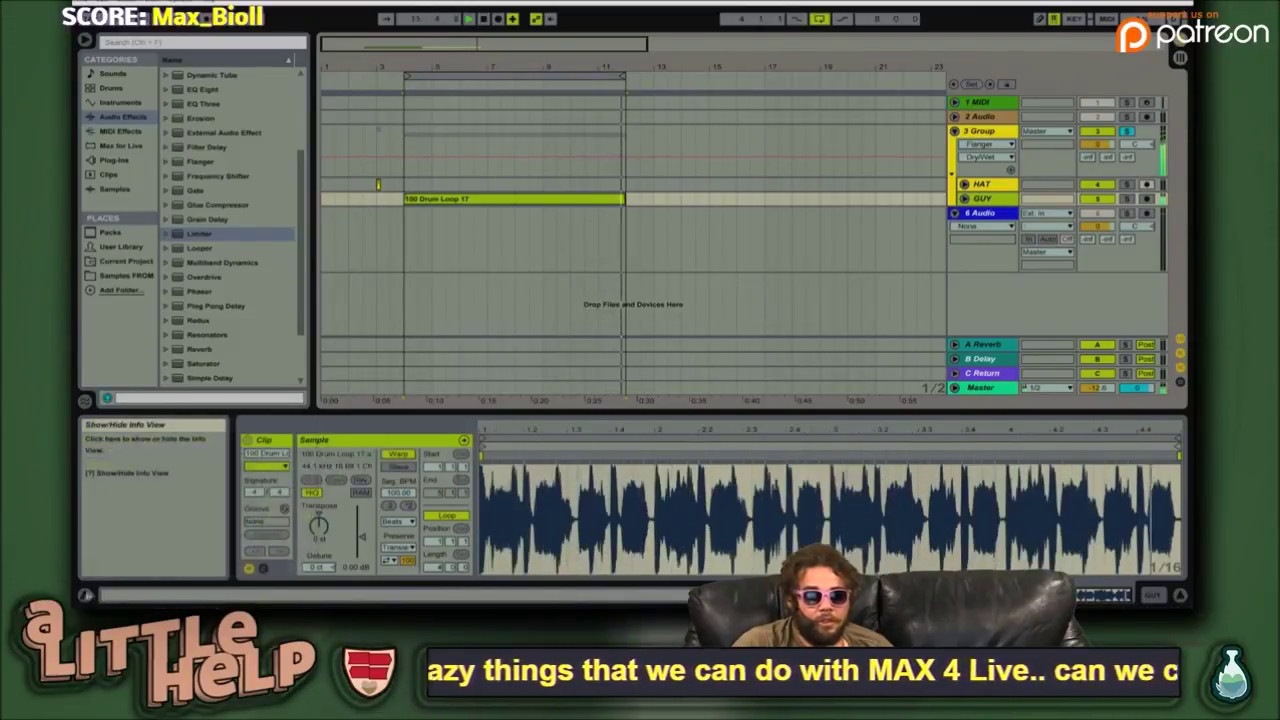
click(843, 19)
click(843, 20)
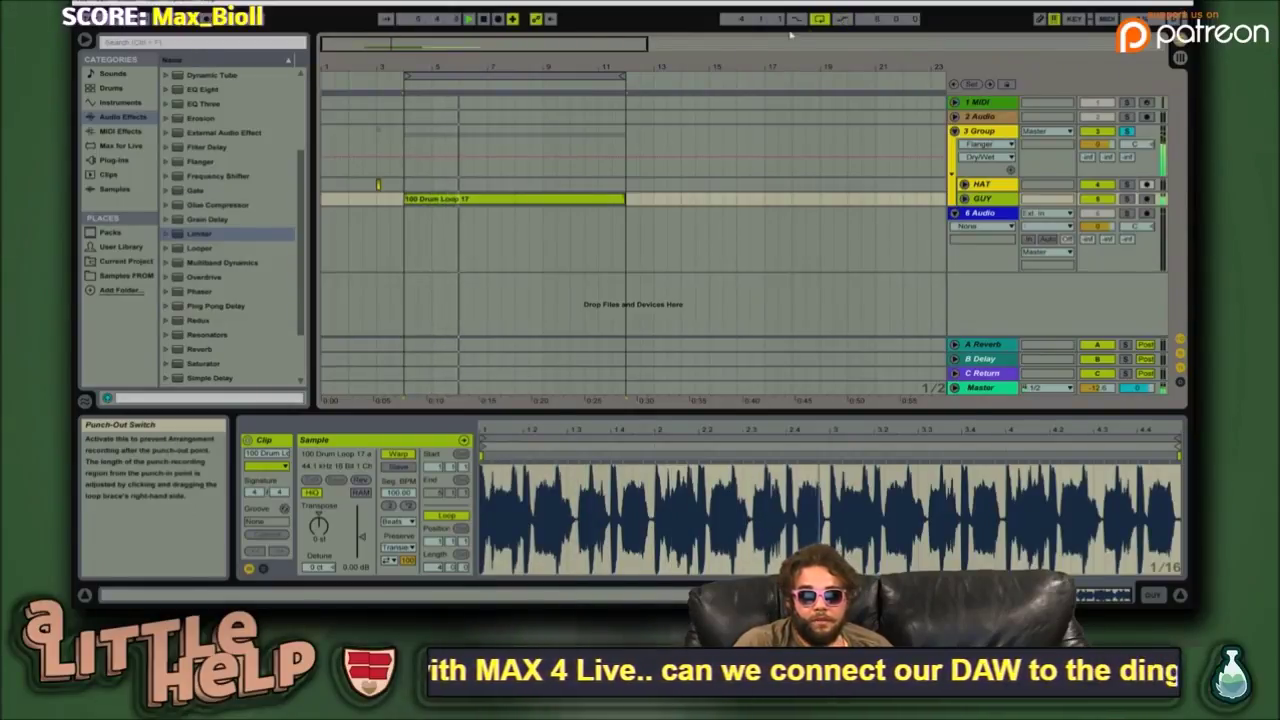
click(798, 20)
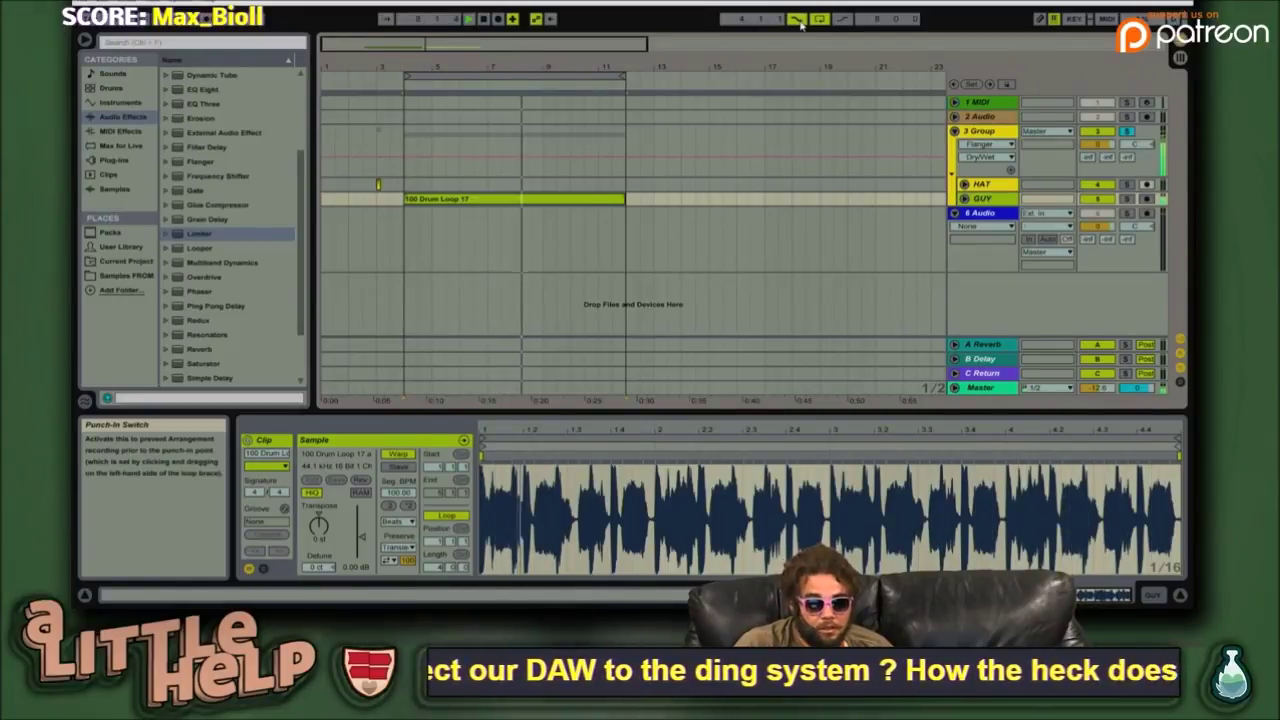
click(799, 21)
click(837, 22)
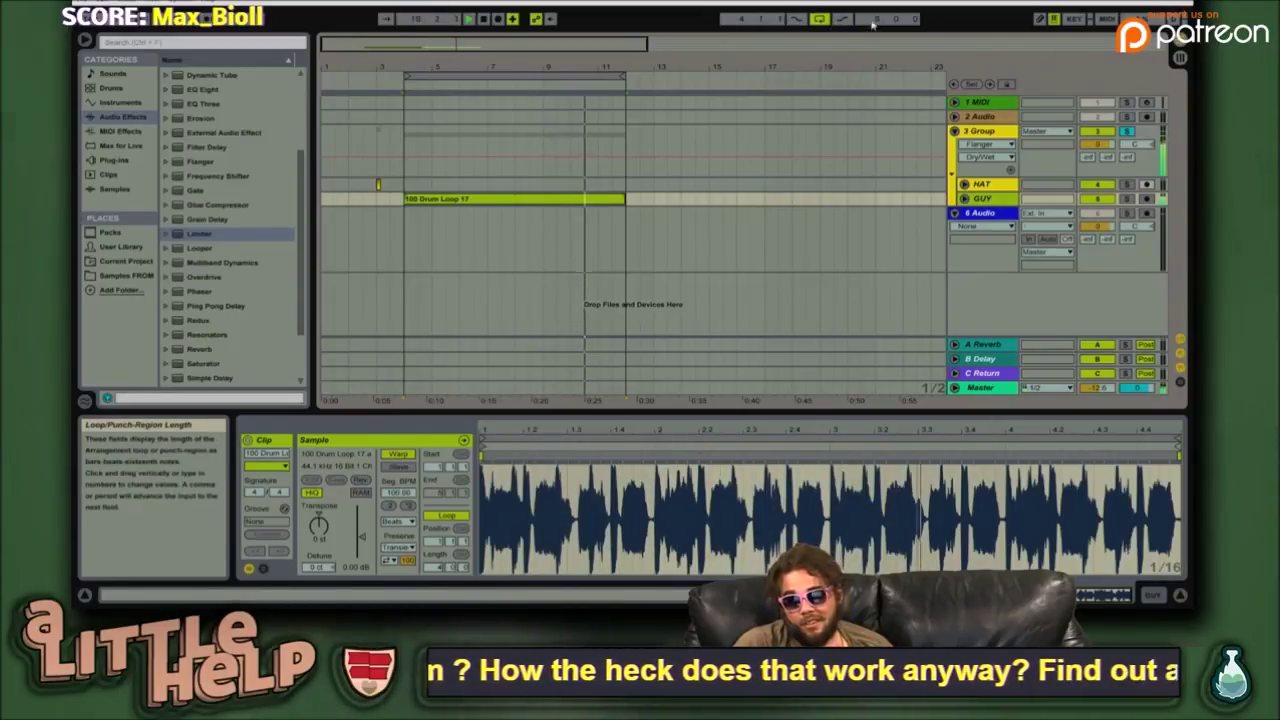
click(877, 20)
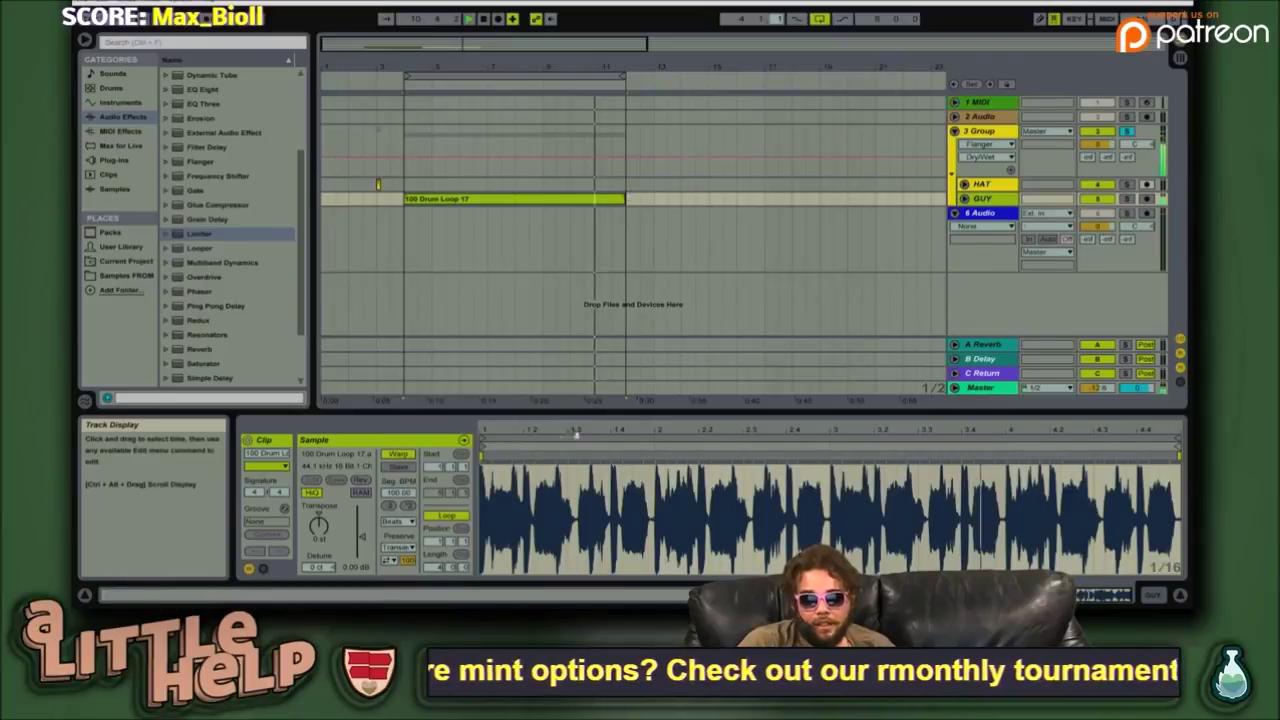
- Zoom into the beginning of the drum loop's waveform to a 1/256 grid and examine its first beat
drag(602, 471, 656, 484)
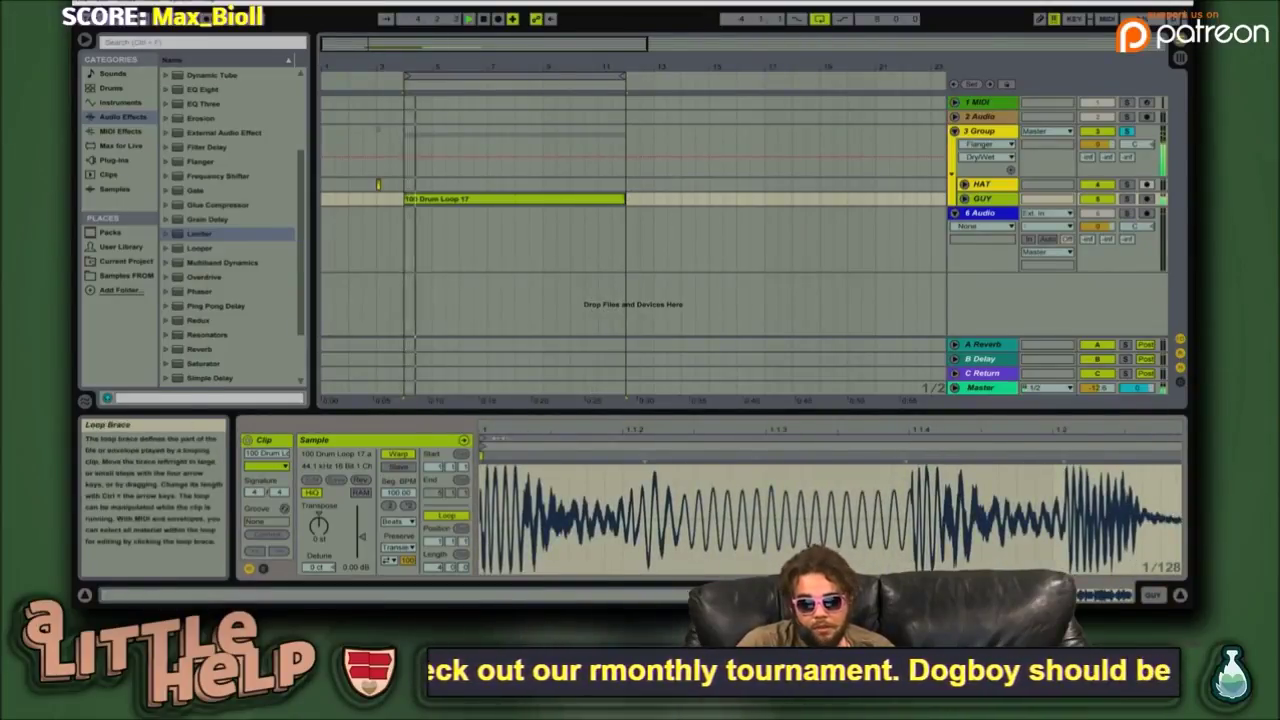
drag(877, 433, 807, 426)
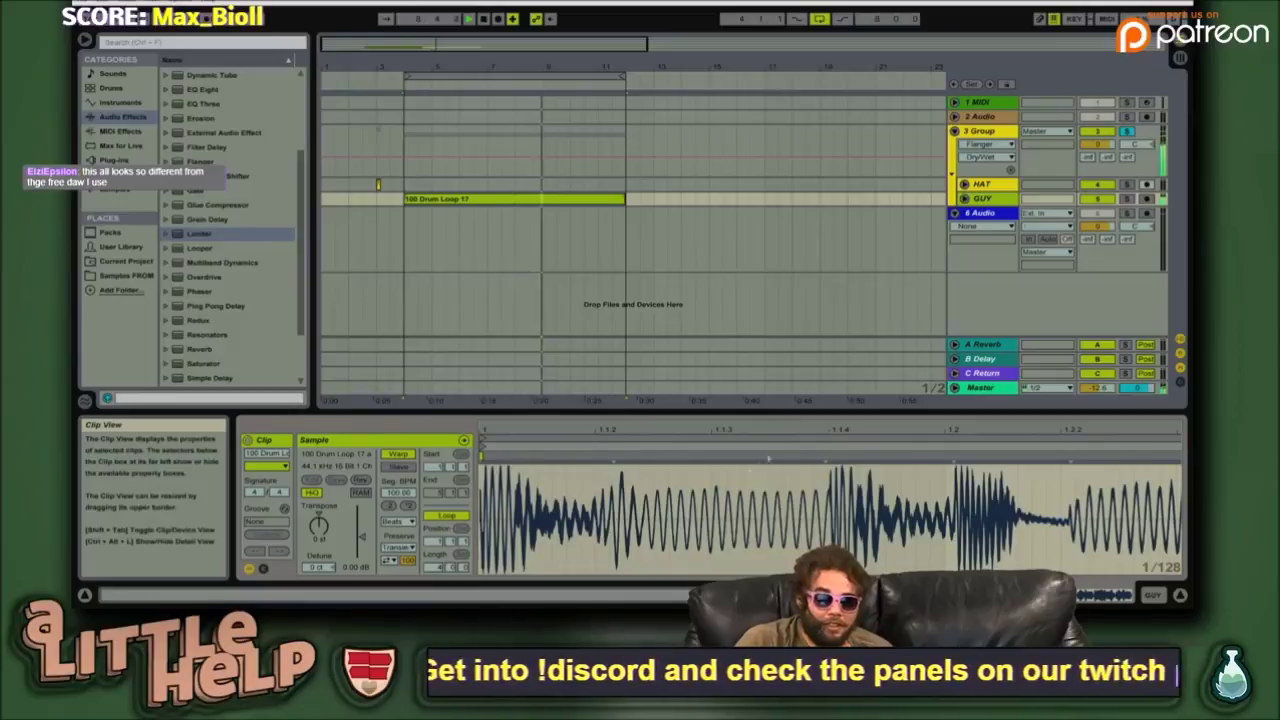
drag(797, 424, 835, 428)
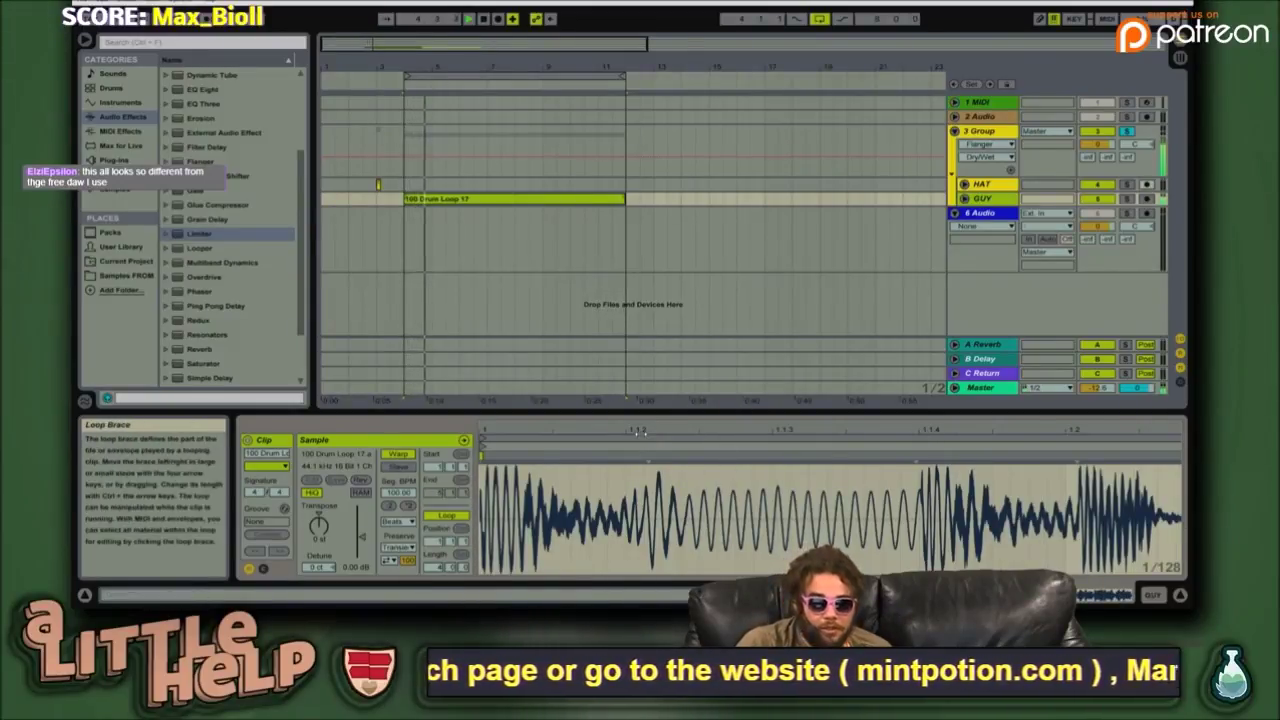
drag(671, 433, 671, 485)
drag(899, 440, 899, 430)
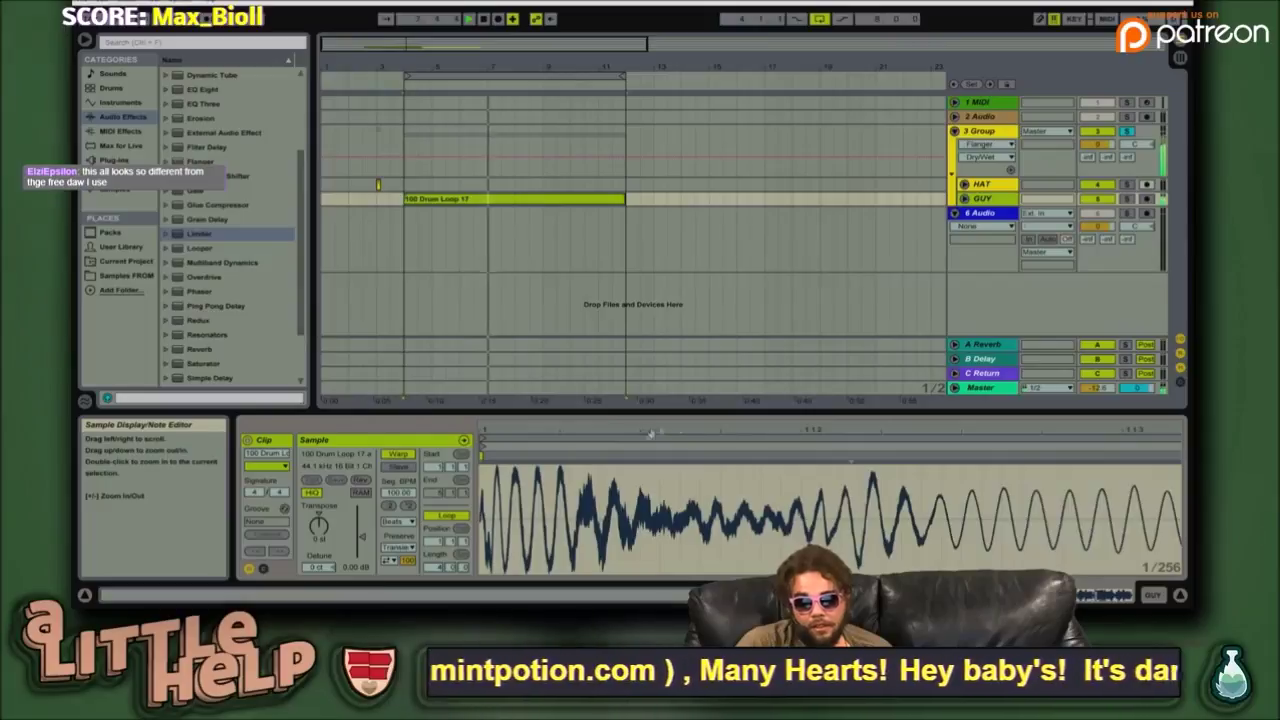
- Scroll along the drum loop's waveform, zooming in to a 1/1024 grid and back out to the full four bars
mouse_move(1165, 585)
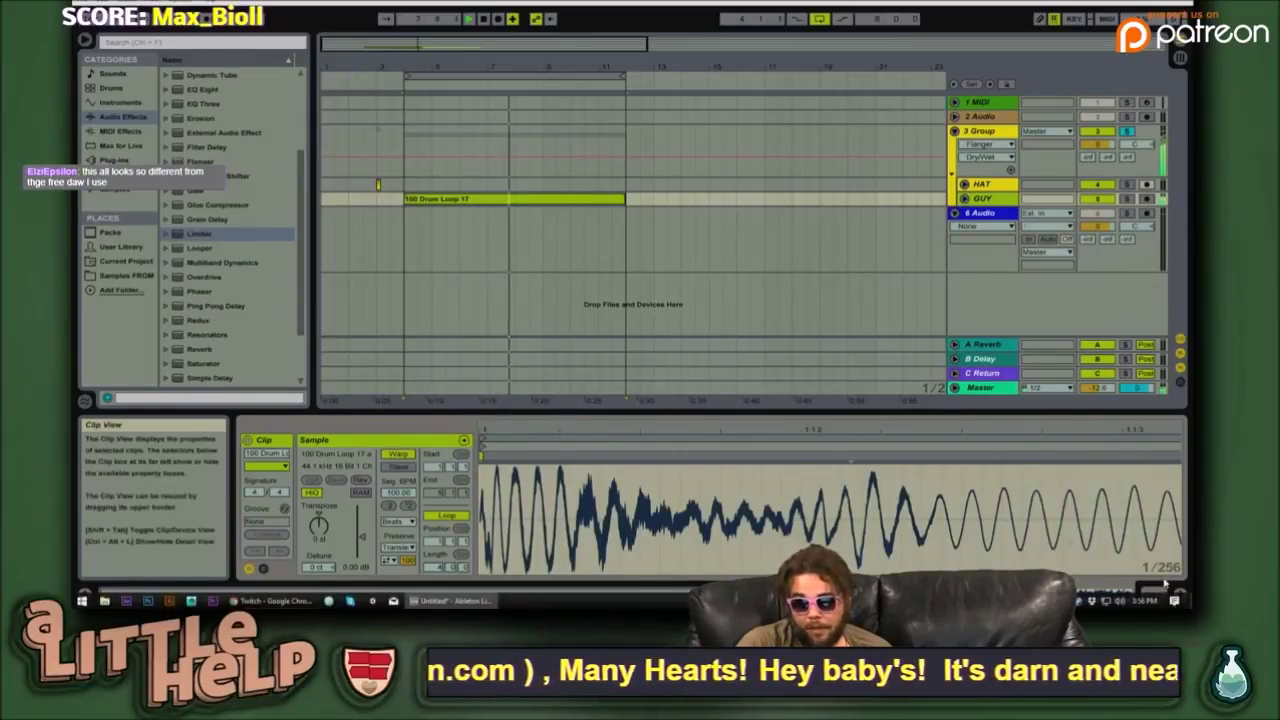
drag(885, 432, 529, 426)
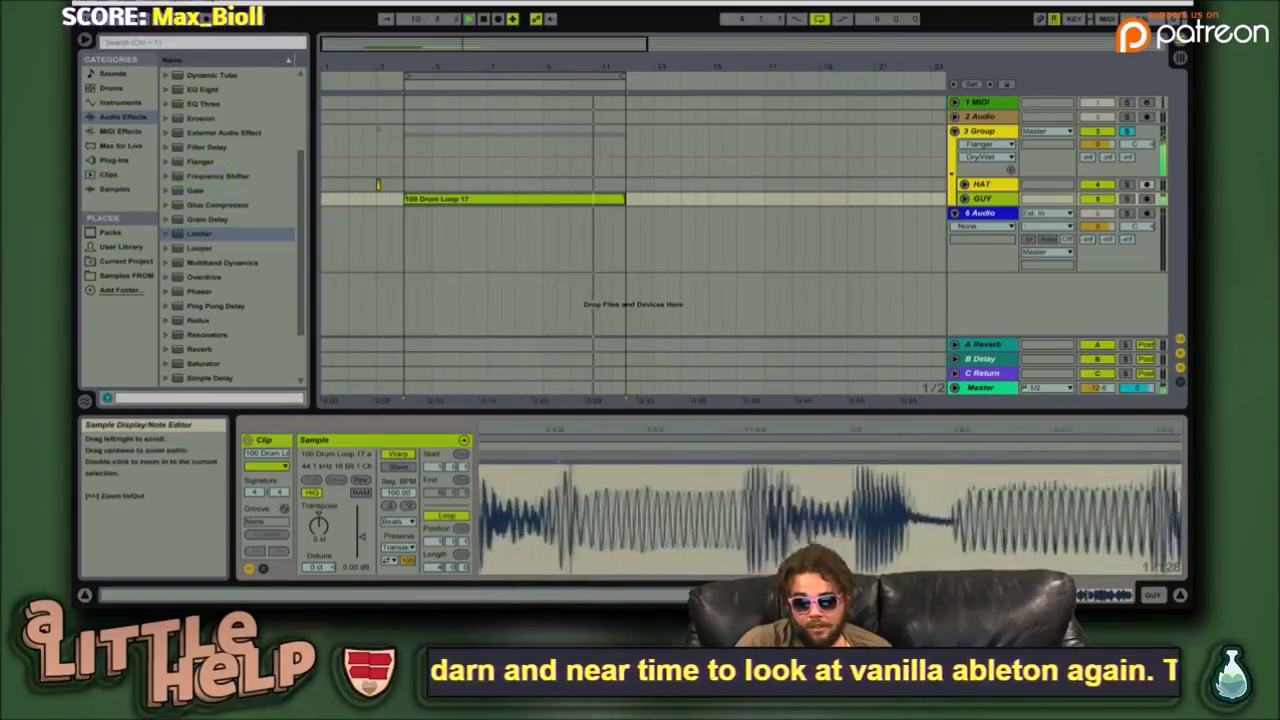
drag(529, 430, 529, 438)
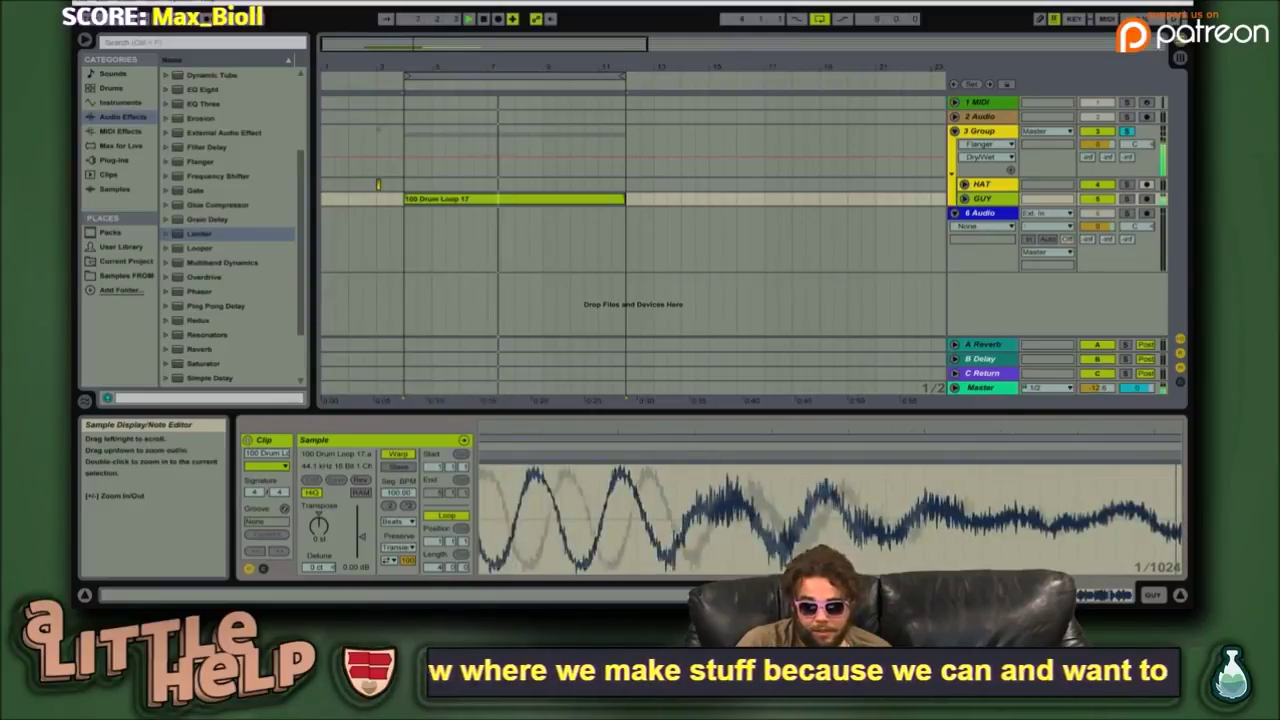
drag(502, 418, 488, 392)
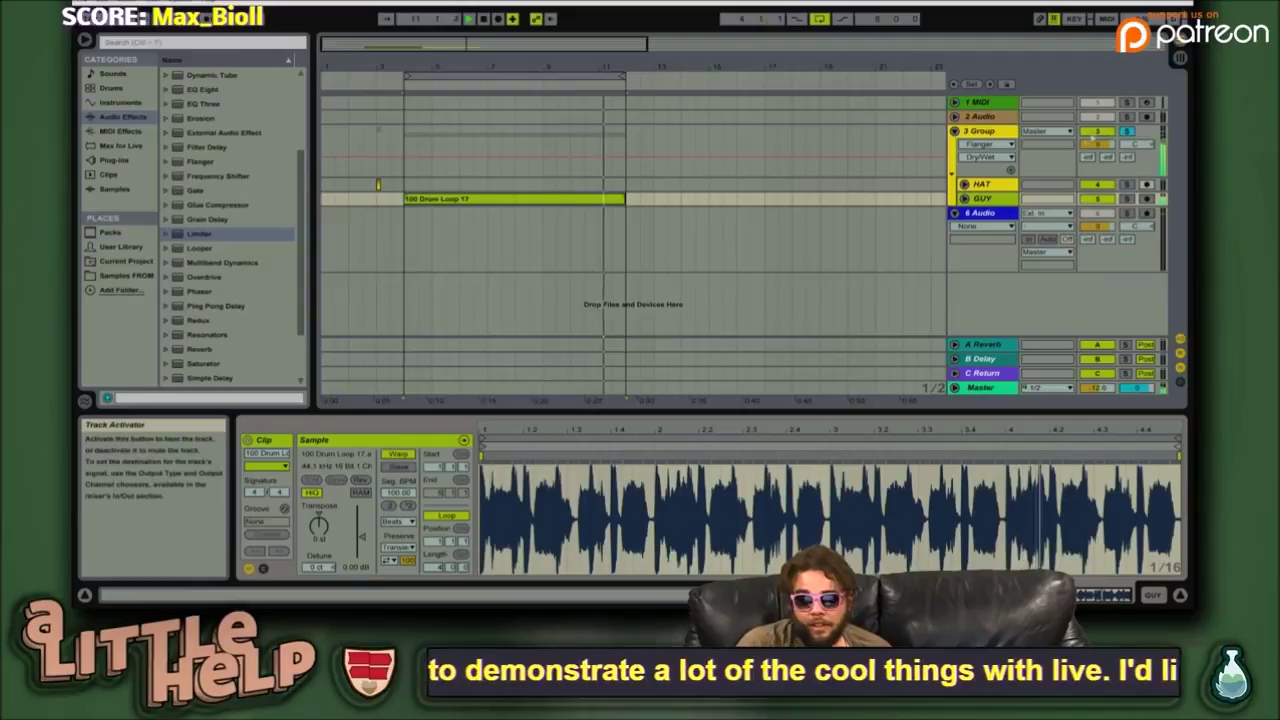
- Reselect the 100 Drum Loop 17 clip and zoom its waveform in around beat 1.2 and back out to the whole clip
click(474, 229)
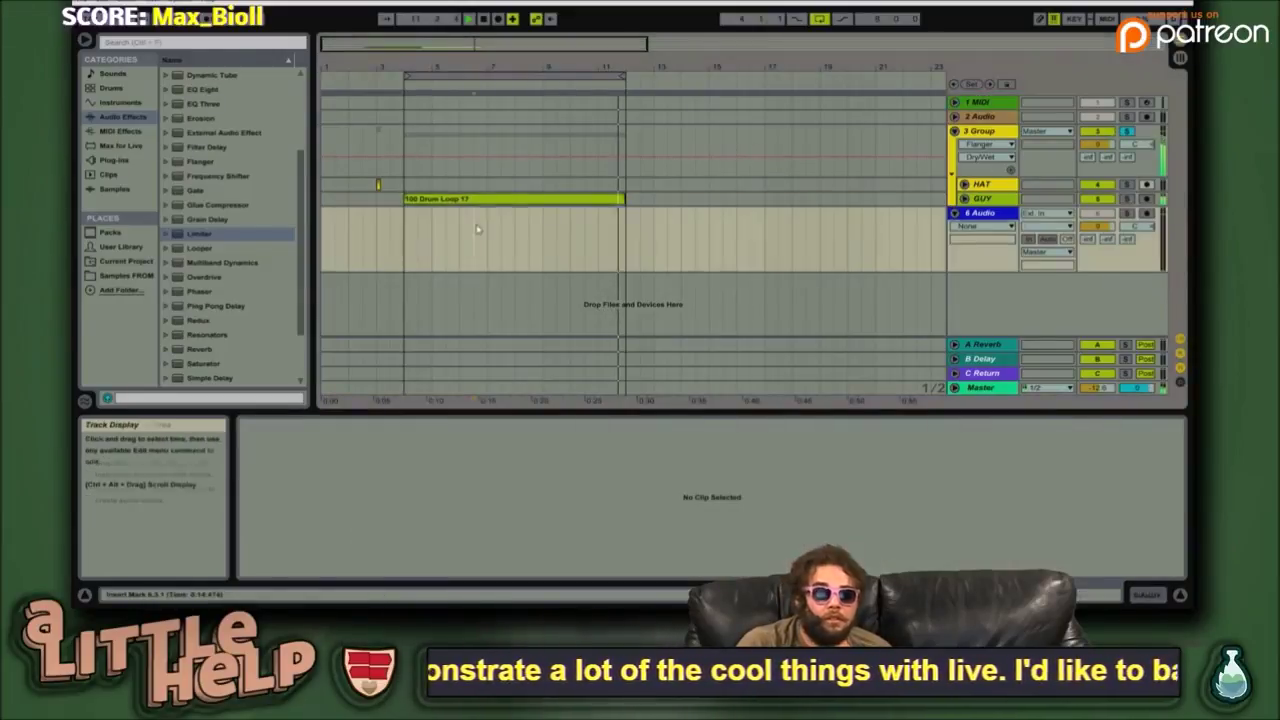
click(416, 200)
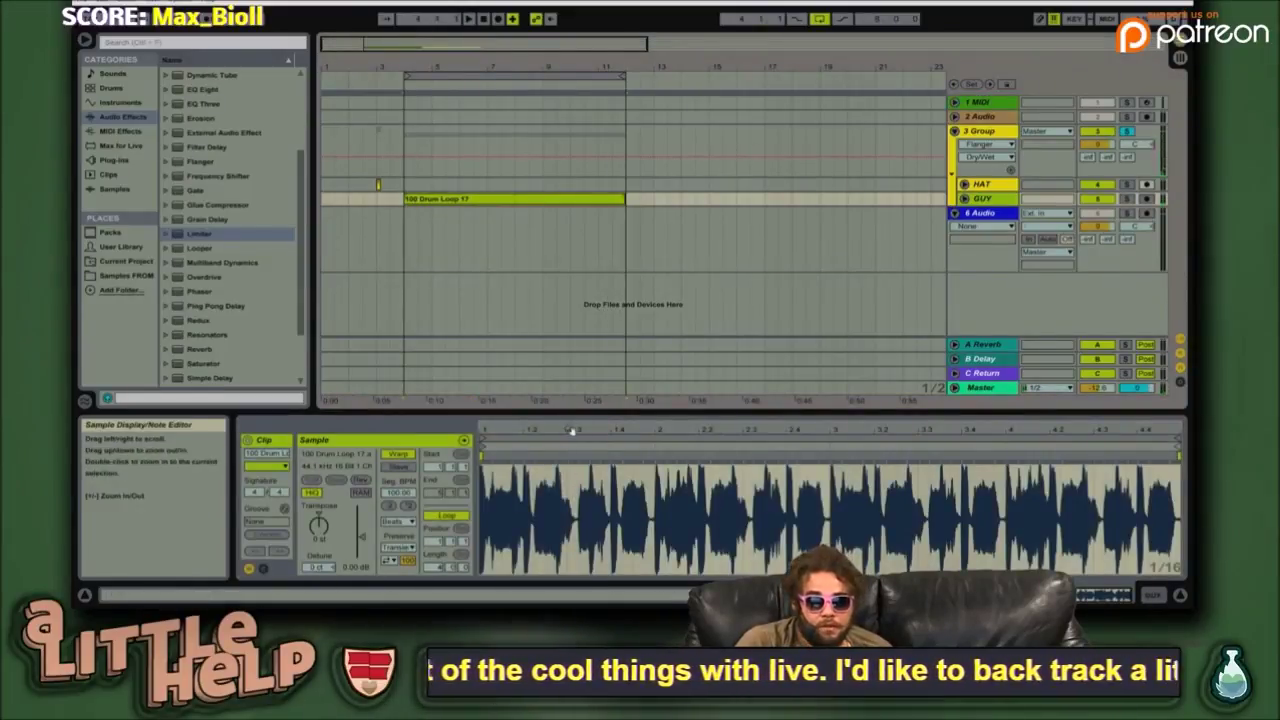
mouse_move(634, 430)
mouse_down()
mouse_move(634, 450)
mouse_move(634, 405)
mouse_move(634, 431)
mouse_up()
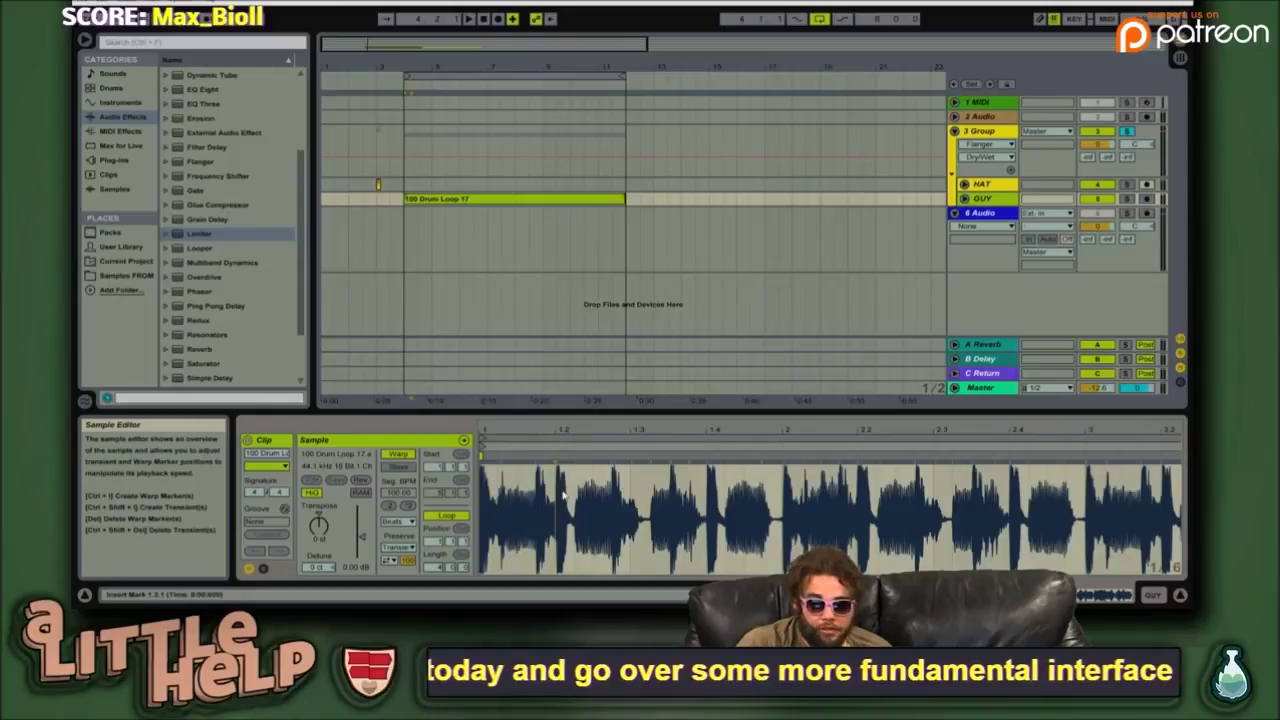
drag(568, 431, 568, 470)
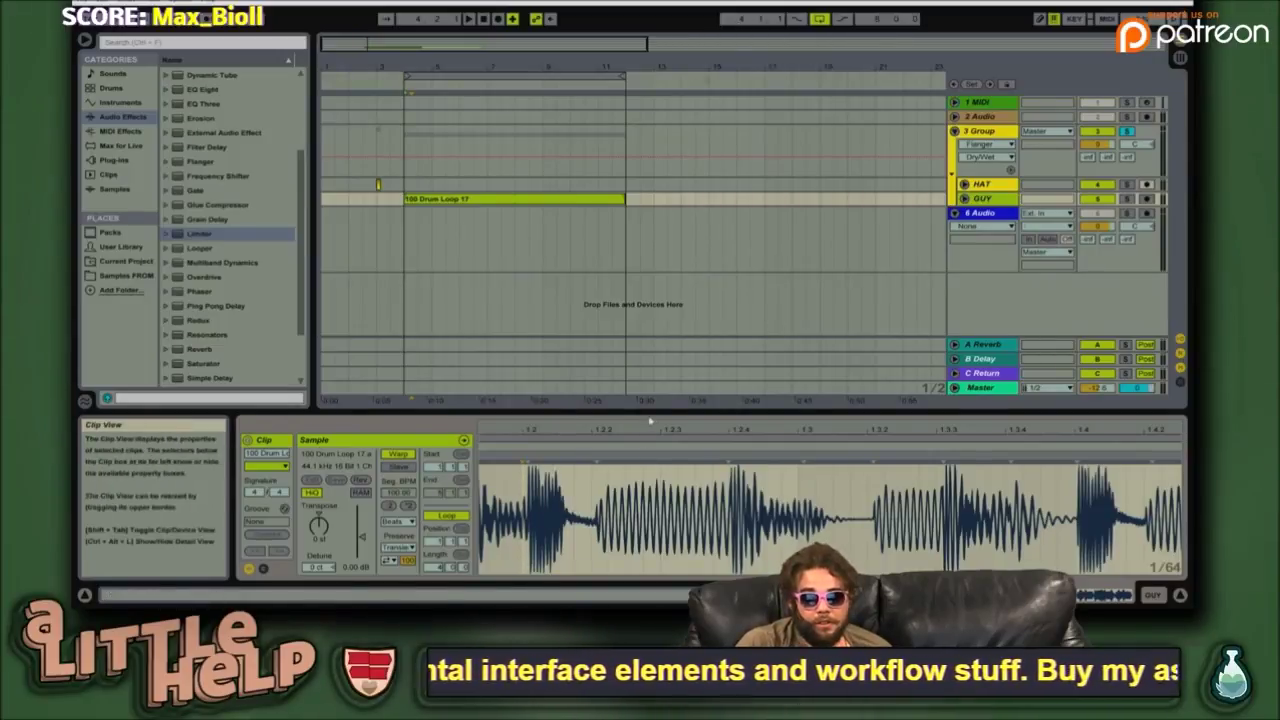
drag(646, 431, 646, 395)
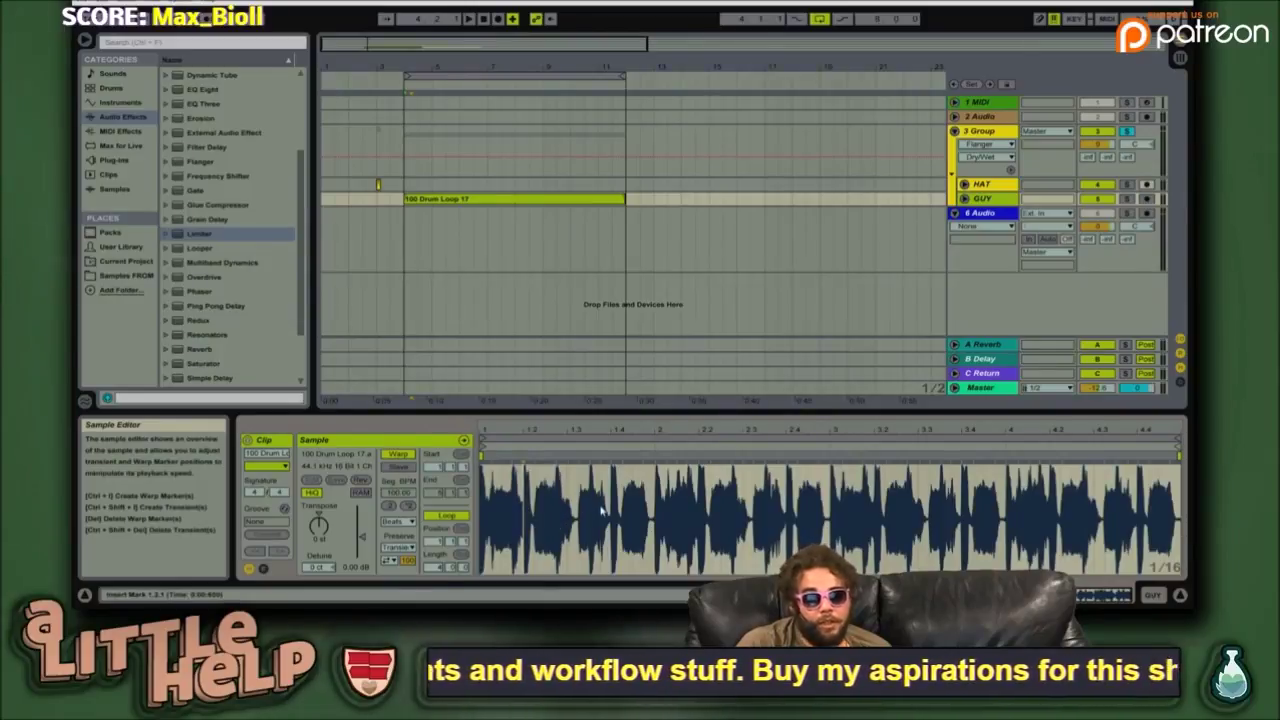
drag(591, 431, 591, 485)
drag(494, 431, 494, 398)
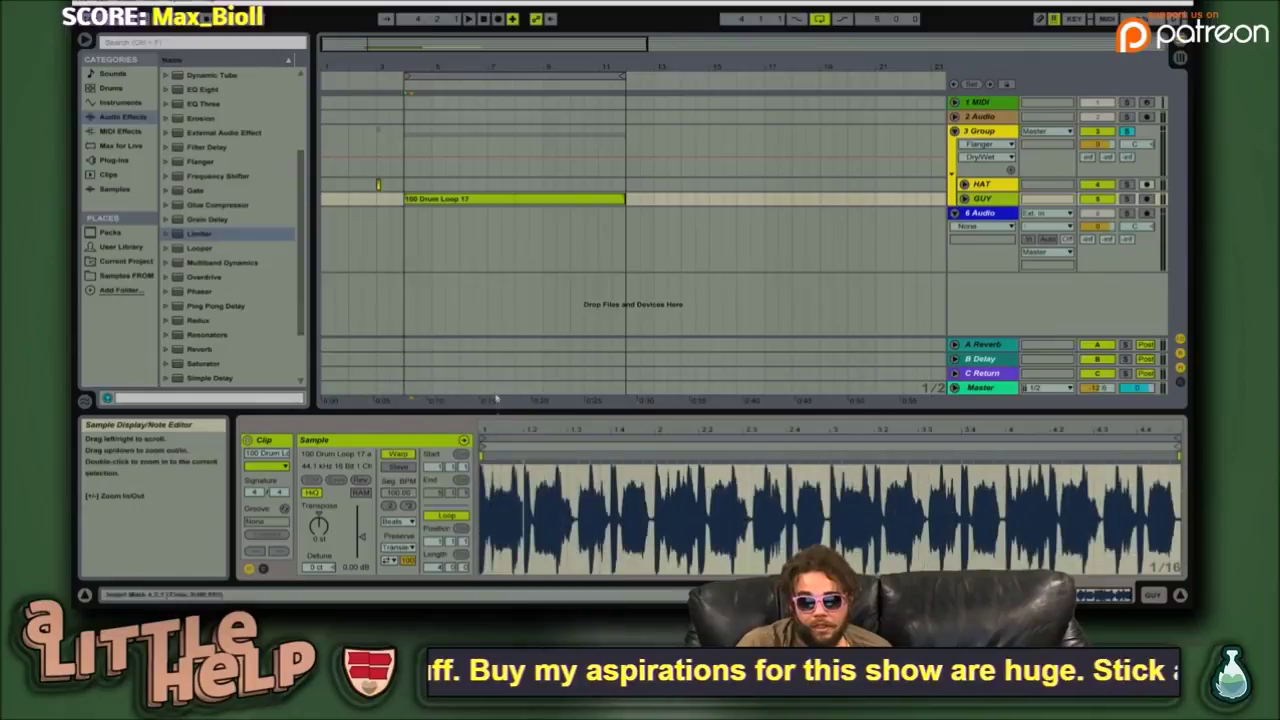
- Play the arrangement from bar 4 on the 3 Group track and set the arrangement loop length to 4 bars
drag(417, 46, 370, 285)
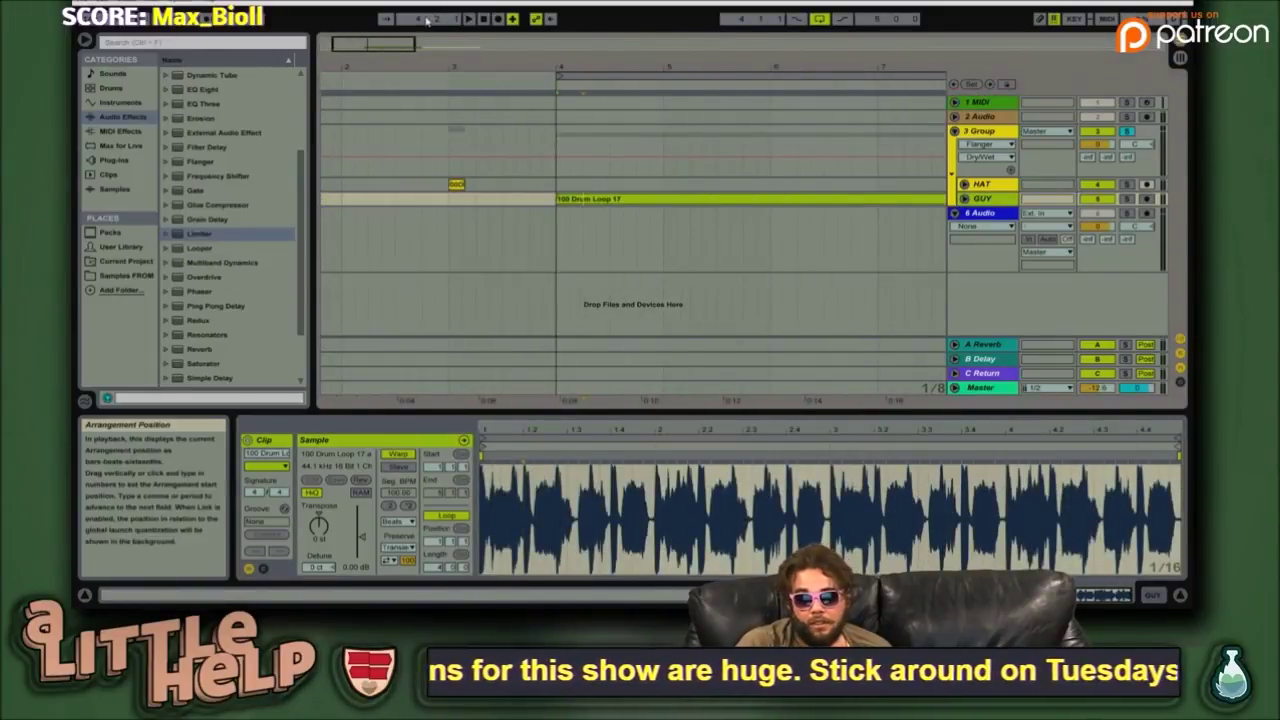
click(562, 168)
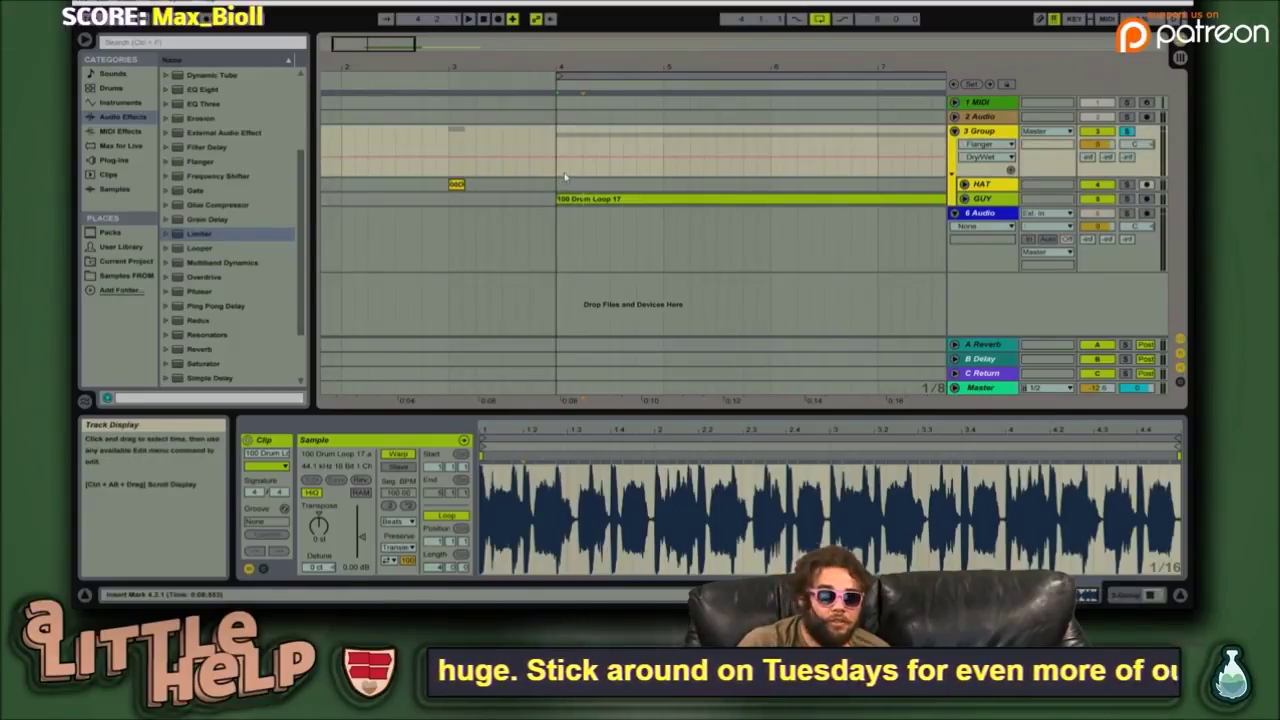
click(558, 156)
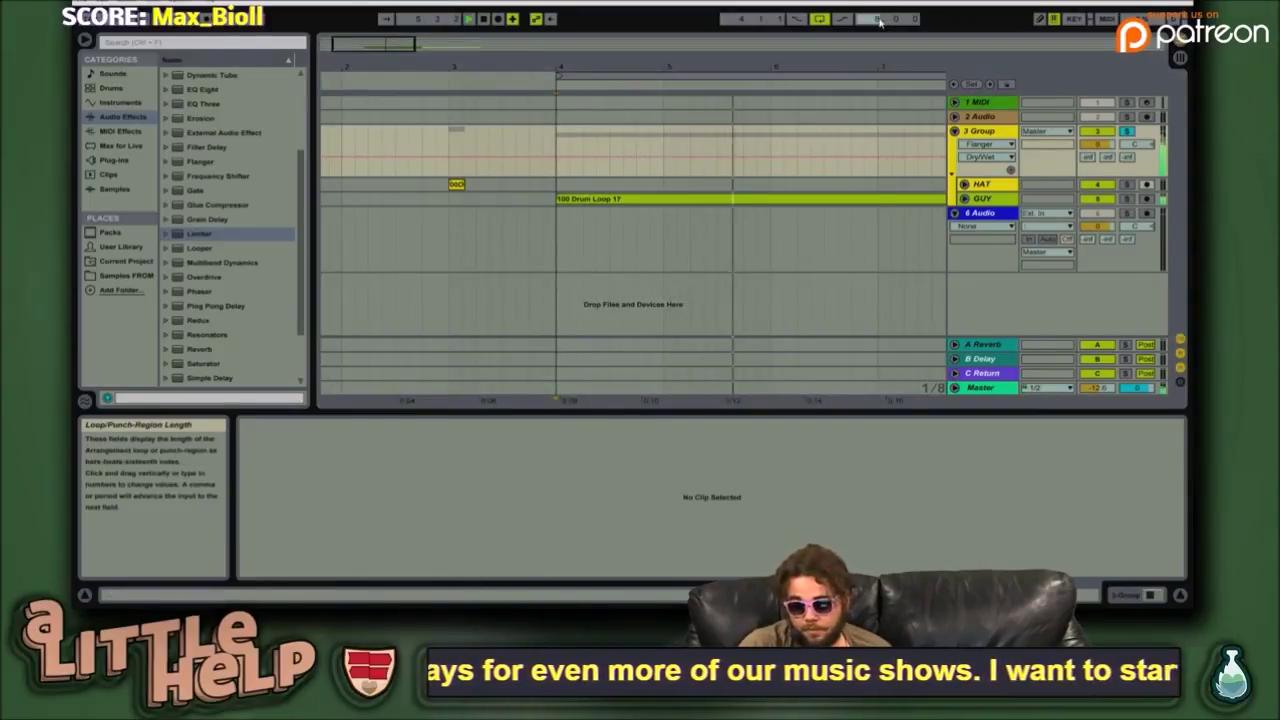
drag(637, 68, 516, 300)
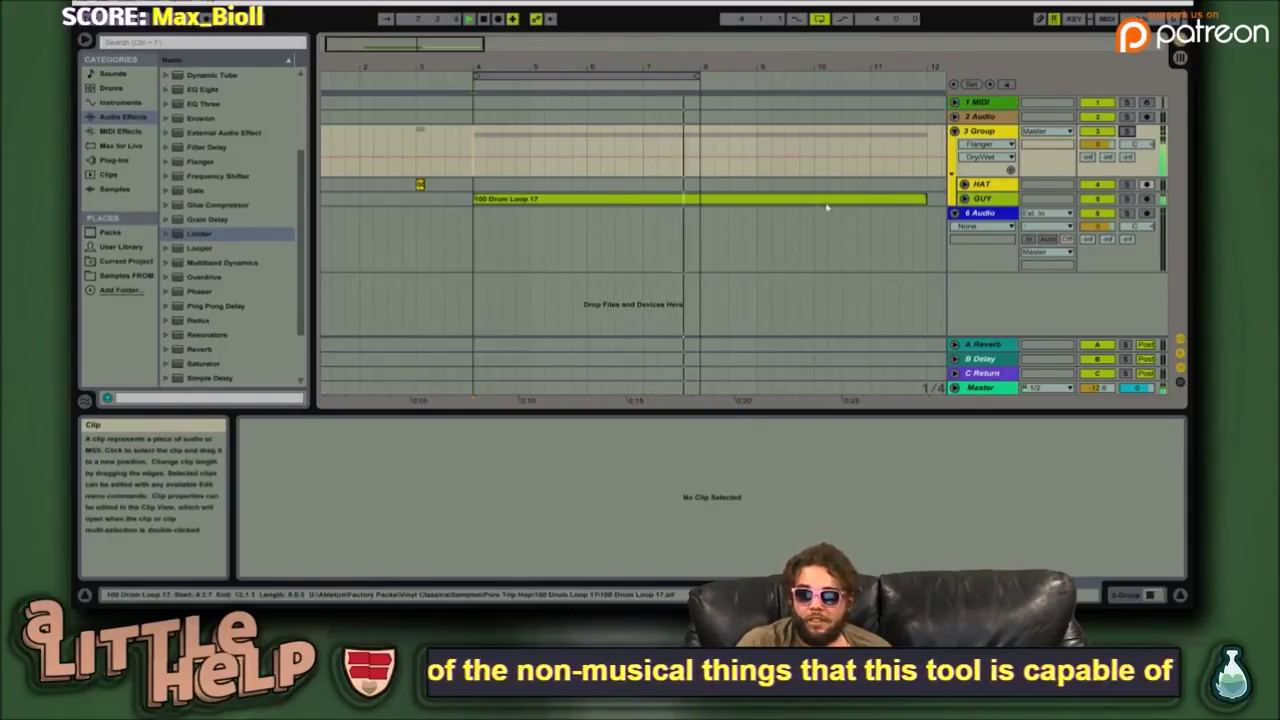
- Select the 1 MIDI track and unfold it to show its input and output routing
click(987, 117)
click(988, 103)
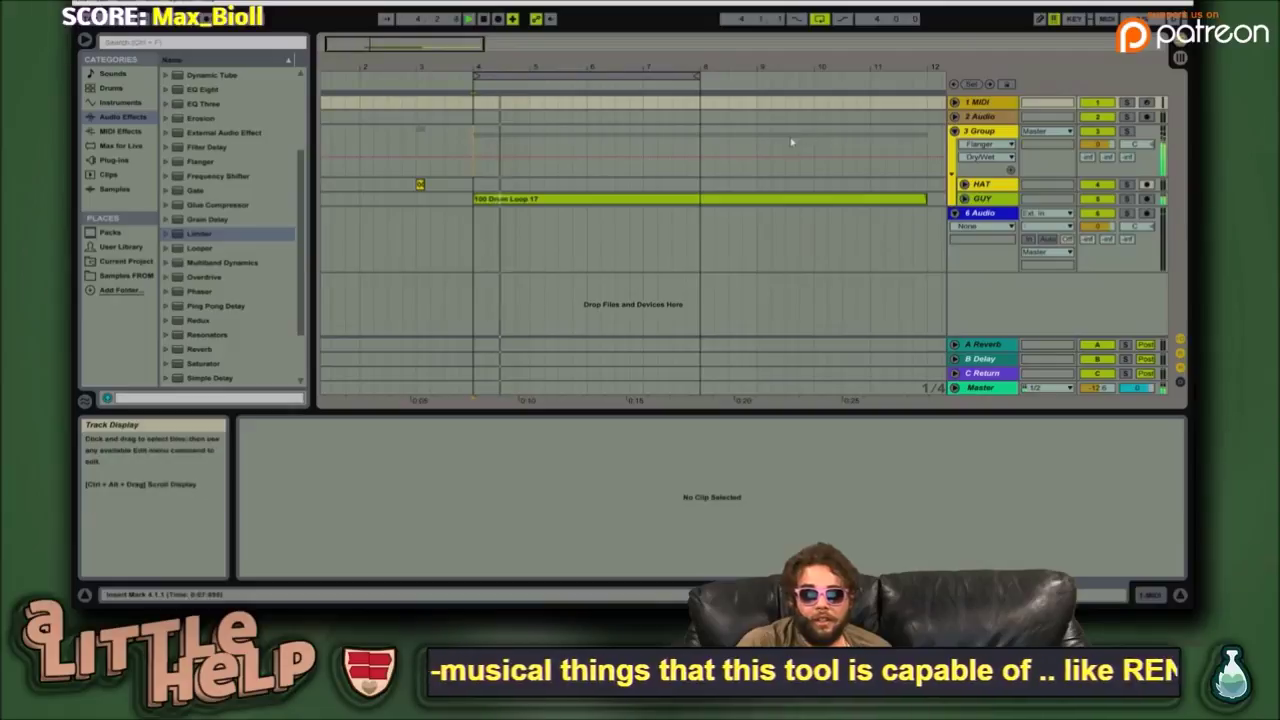
click(955, 103)
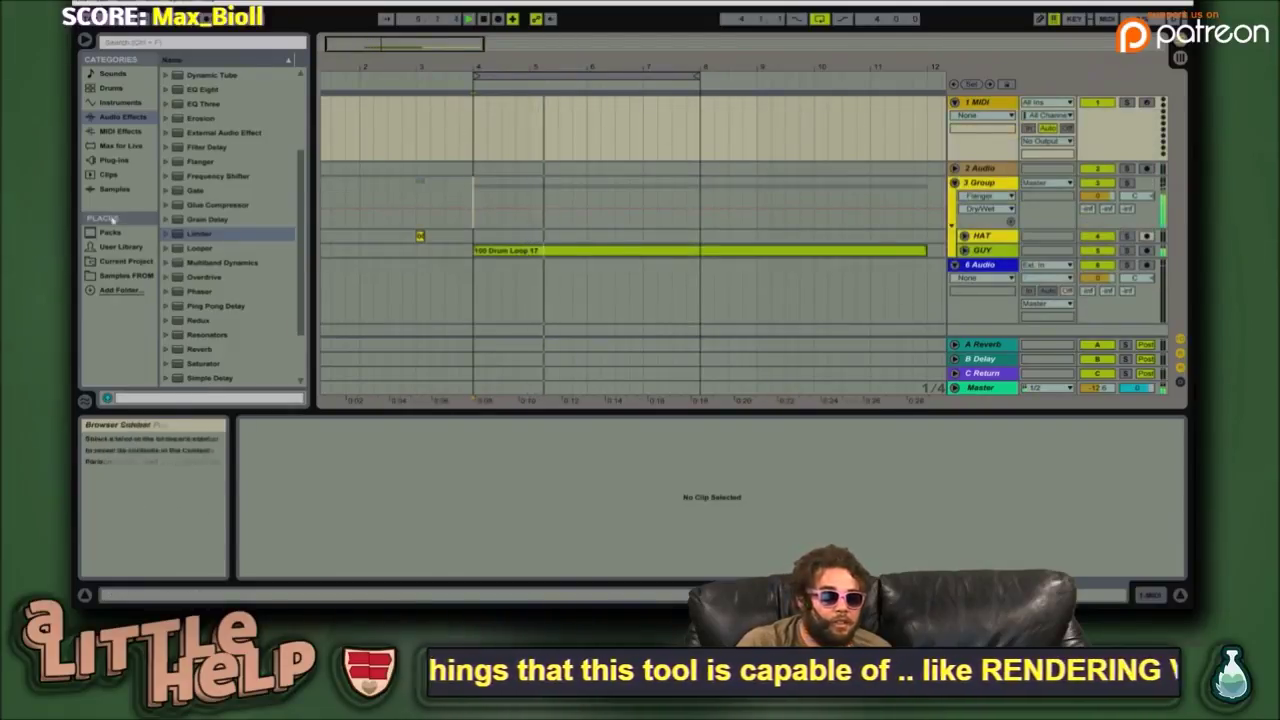
- Browse the Samples category and the list of installed Packs
click(131, 190)
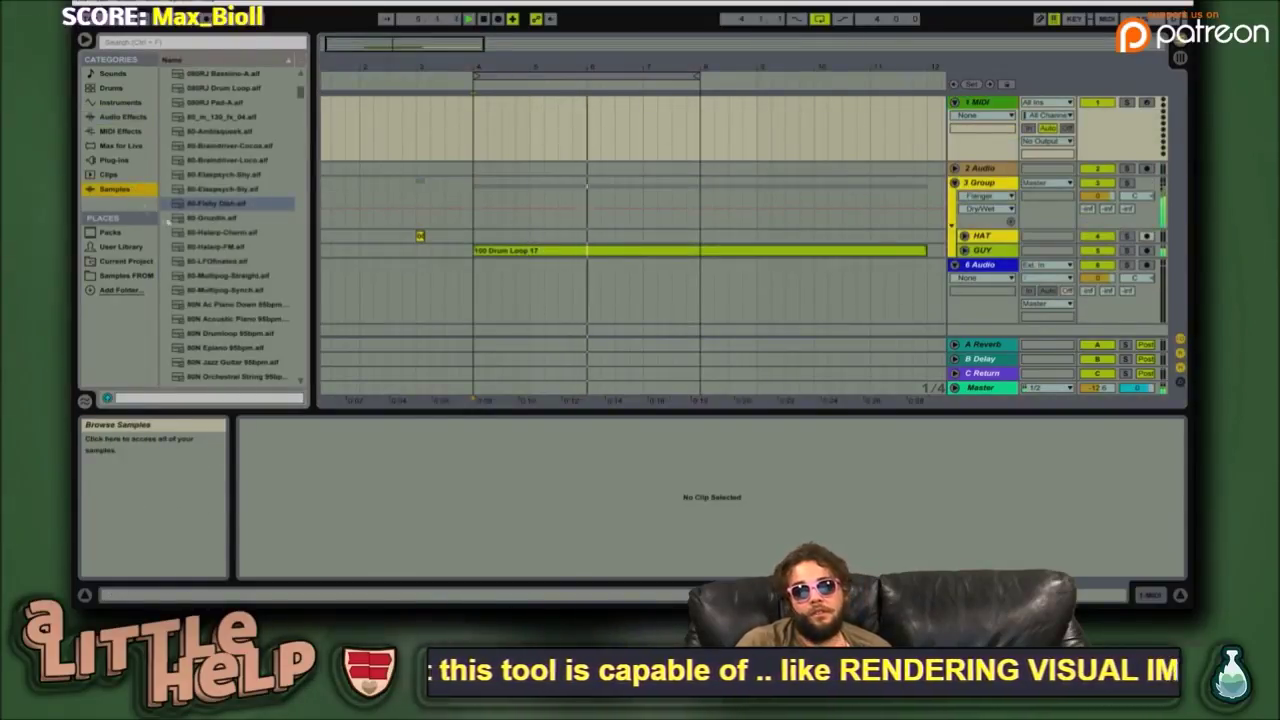
scroll(246, 155, up, 5)
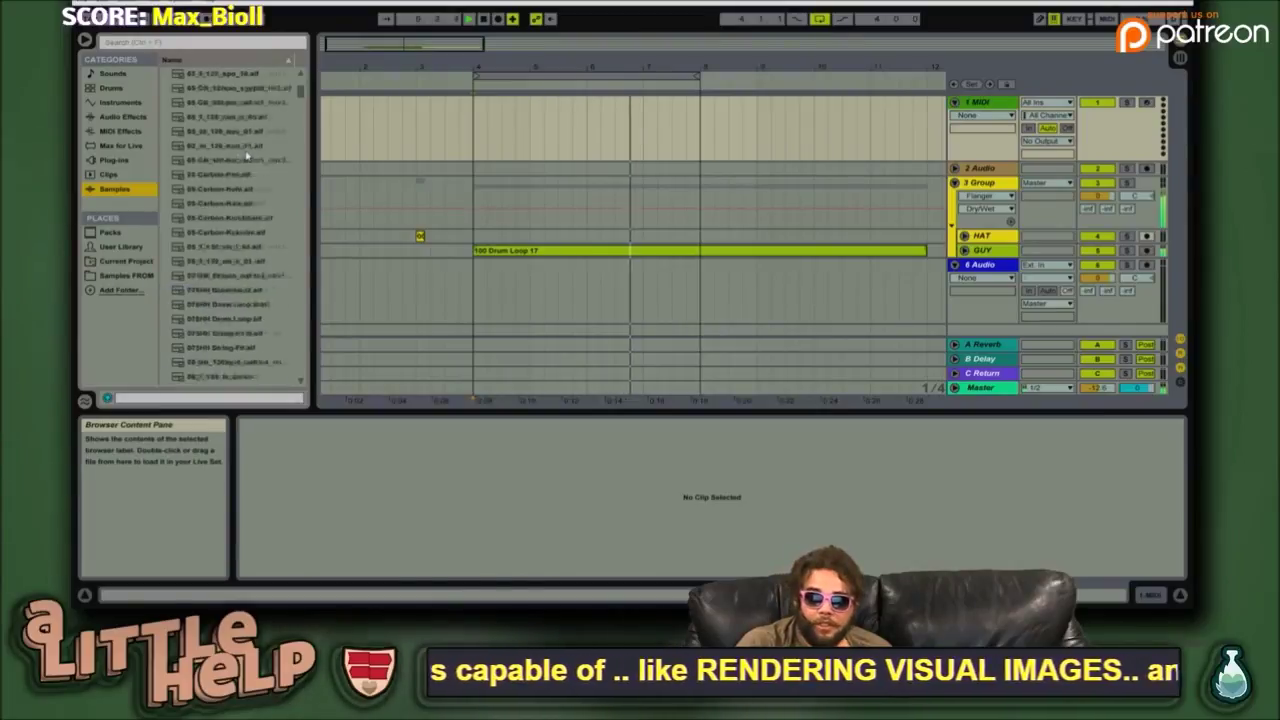
click(110, 232)
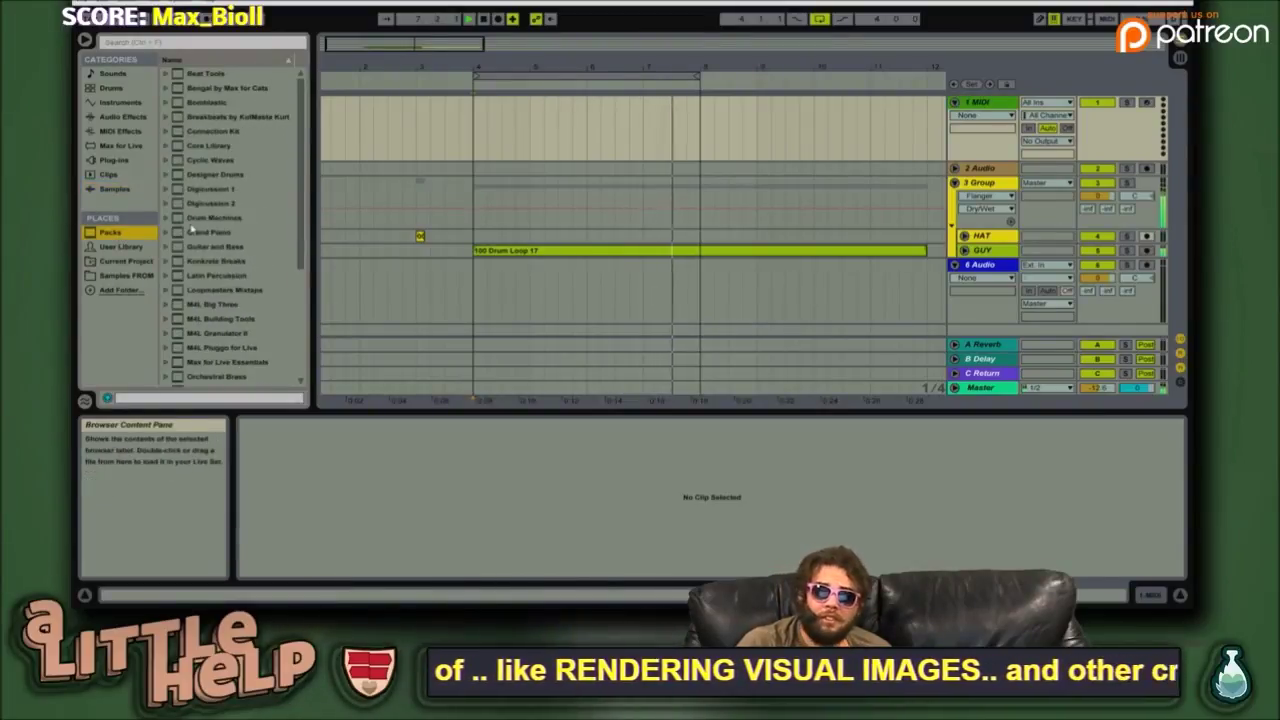
scroll(202, 220, down, 6)
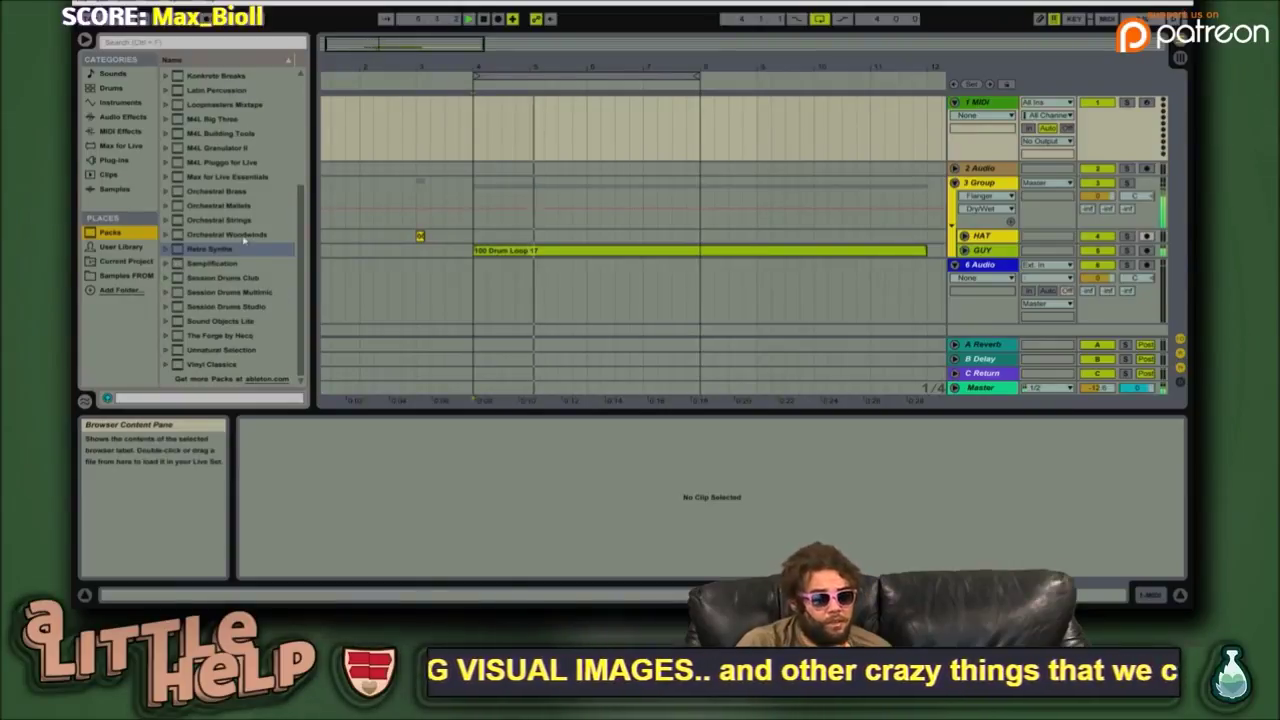
- Expand the Orchestral Woodwinds pack through Samples to its Combined folder
click(243, 236)
key(Right)
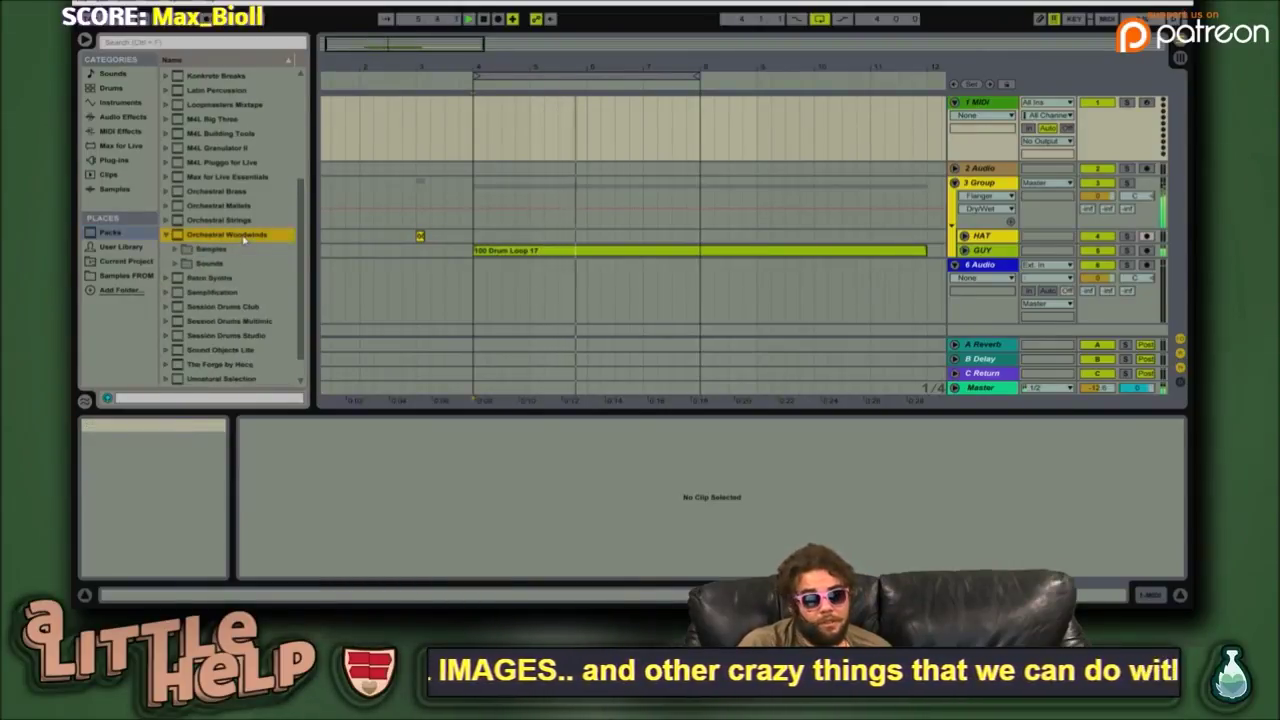
key(Down)
key(Down)
key(Up)
key(Right)
key(Down)
key(Right)
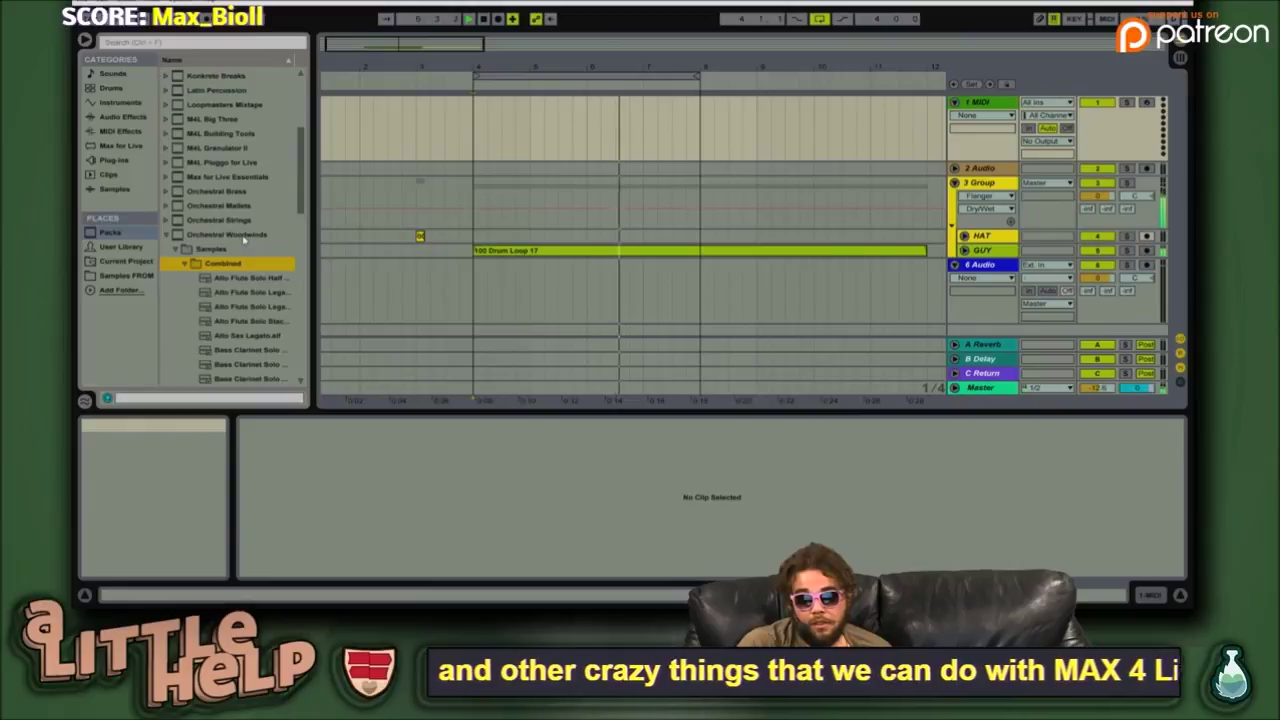
- Preview the Combined woodwind samples, going through the flutes, clarinets and bassoons to the first Eb Clarinet Solo sample
key(Down)
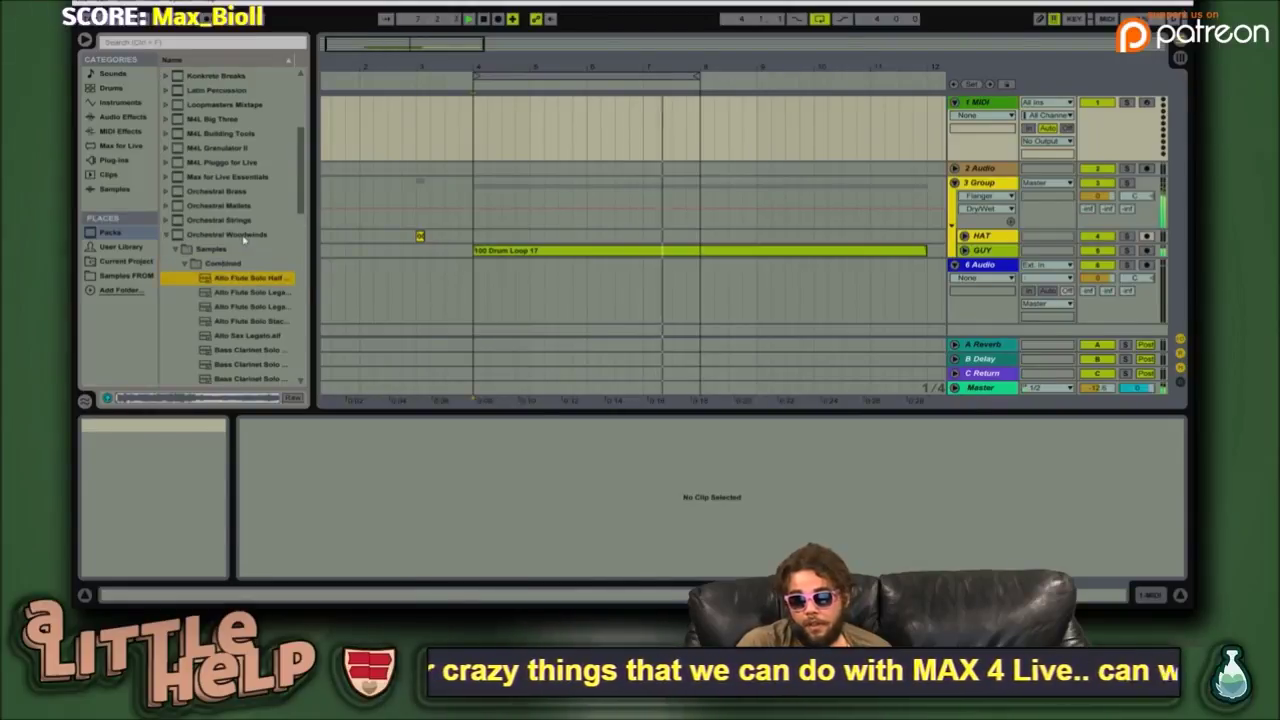
key(Down)
key(Down)
key(Down)
key(Down)
key(Down)
key(Down)
key(Down)
key(Down)
key(Down)
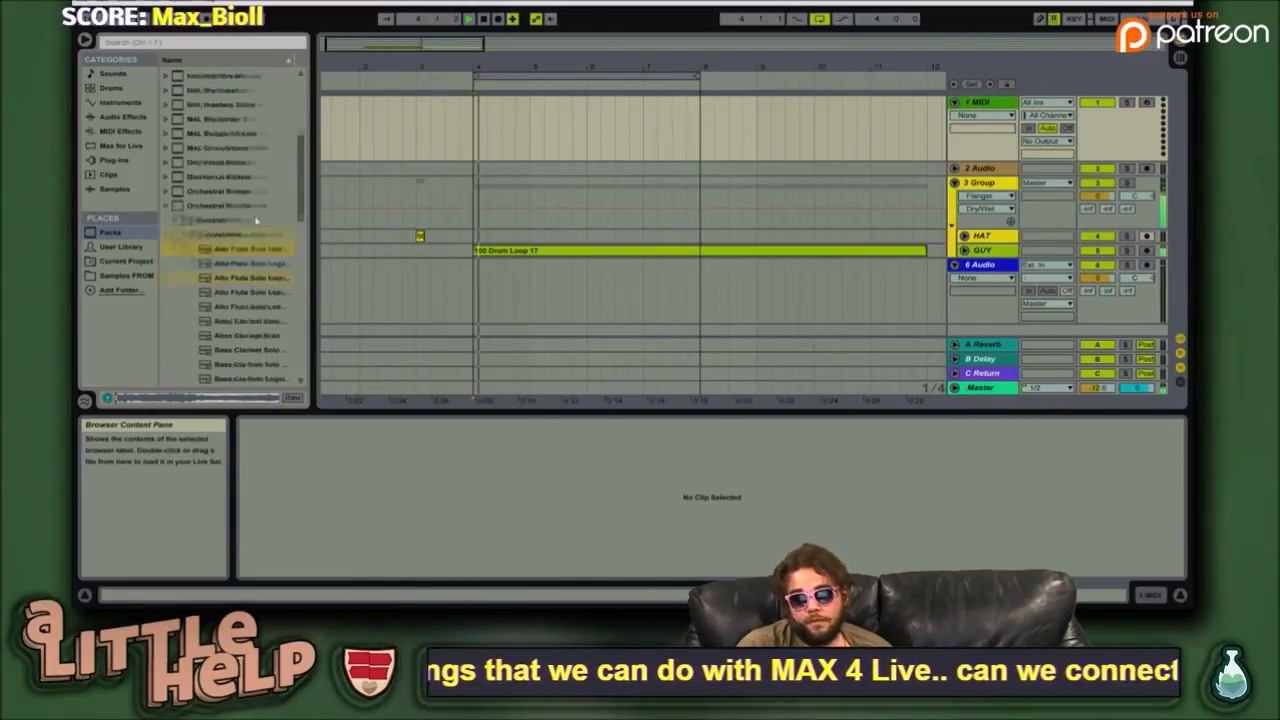
scroll(218, 318, down, 2)
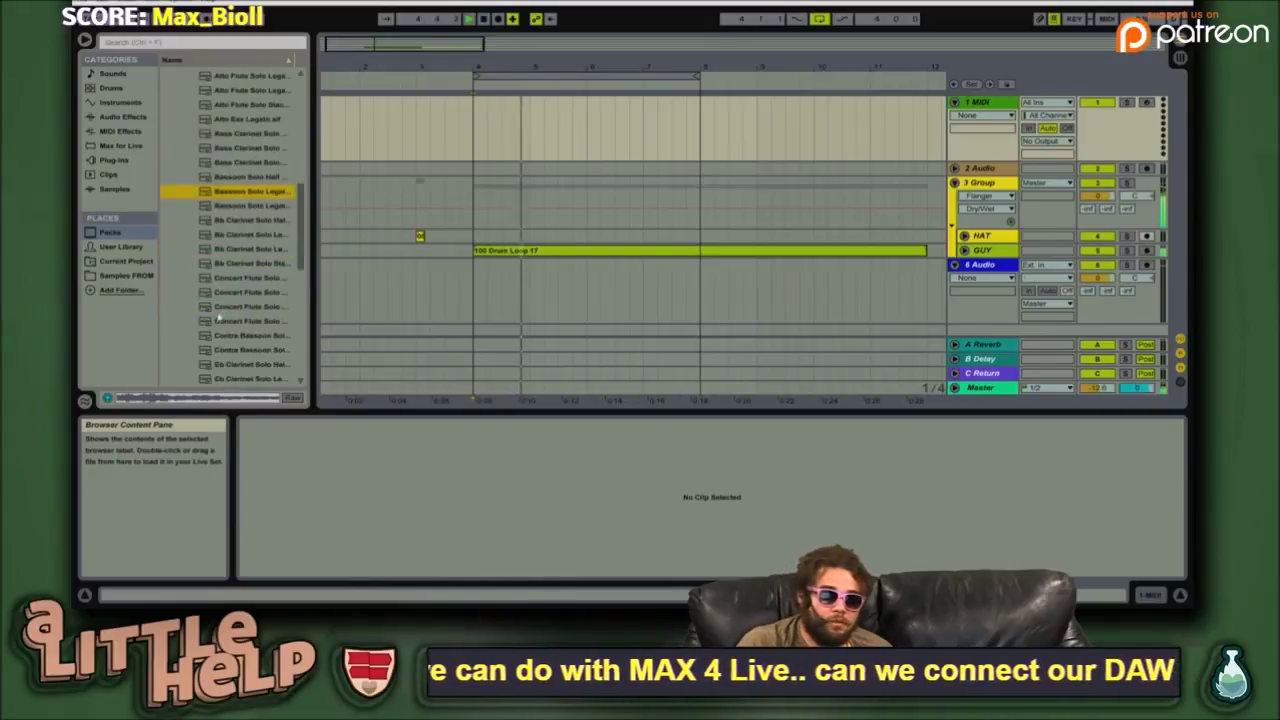
scroll(216, 320, down, 2)
click(258, 307)
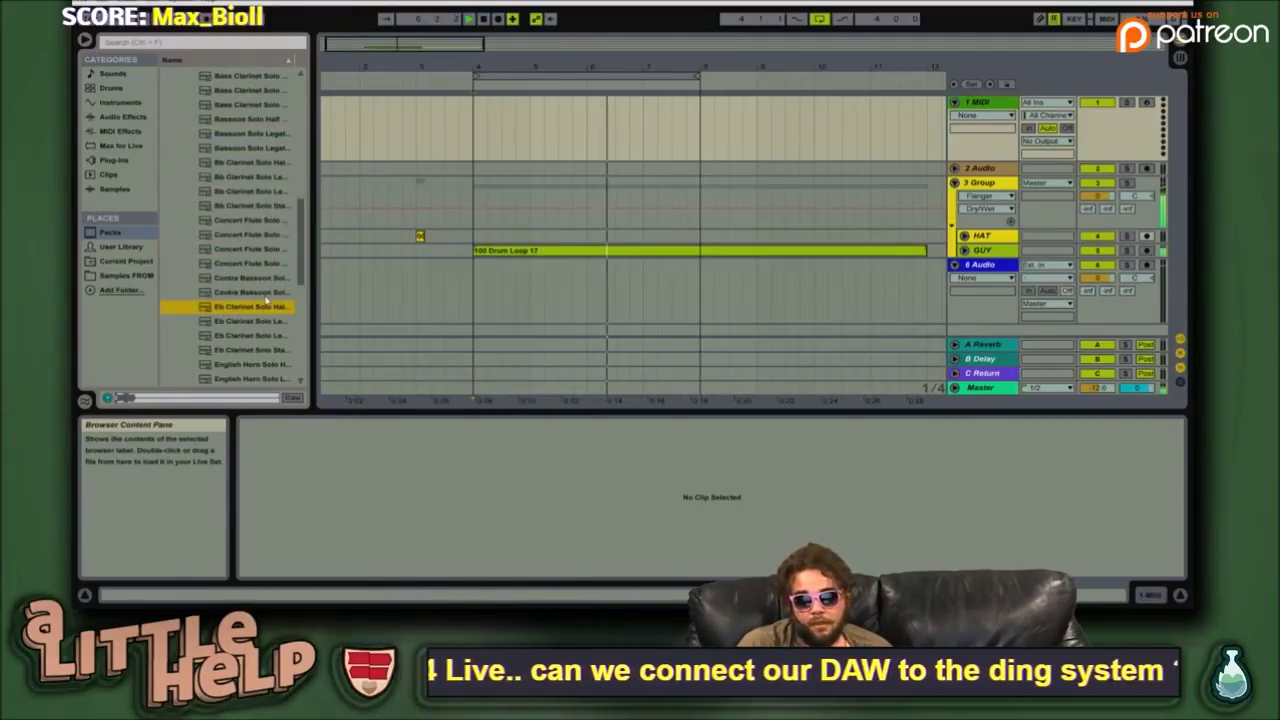
- Raise the Master track volume to -5.5 dB
mouse_move(1097, 388)
mouse_down()
mouse_move(1097, 401)
mouse_move(1097, 380)
mouse_up()
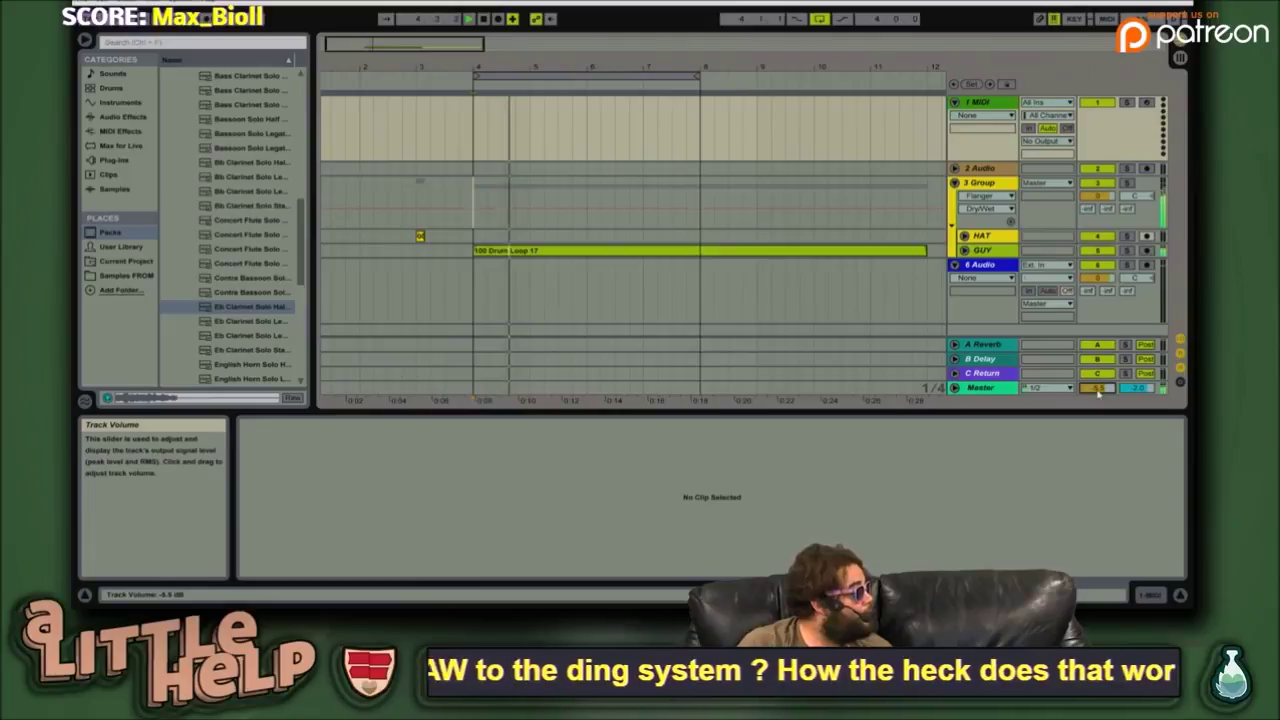
- Stop playback, select the 100 Drum Loop 17 clip on the GUY track and change its clip color to crimson
click(735, 251)
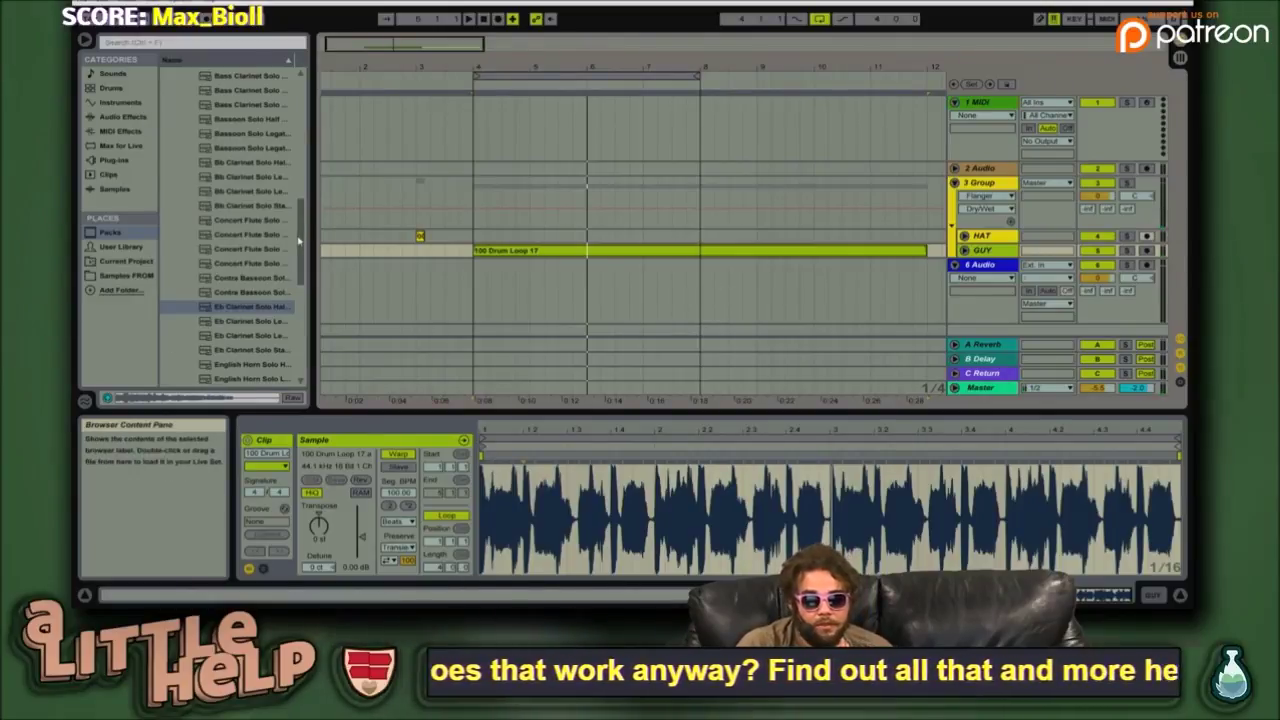
drag(303, 243, 300, 287)
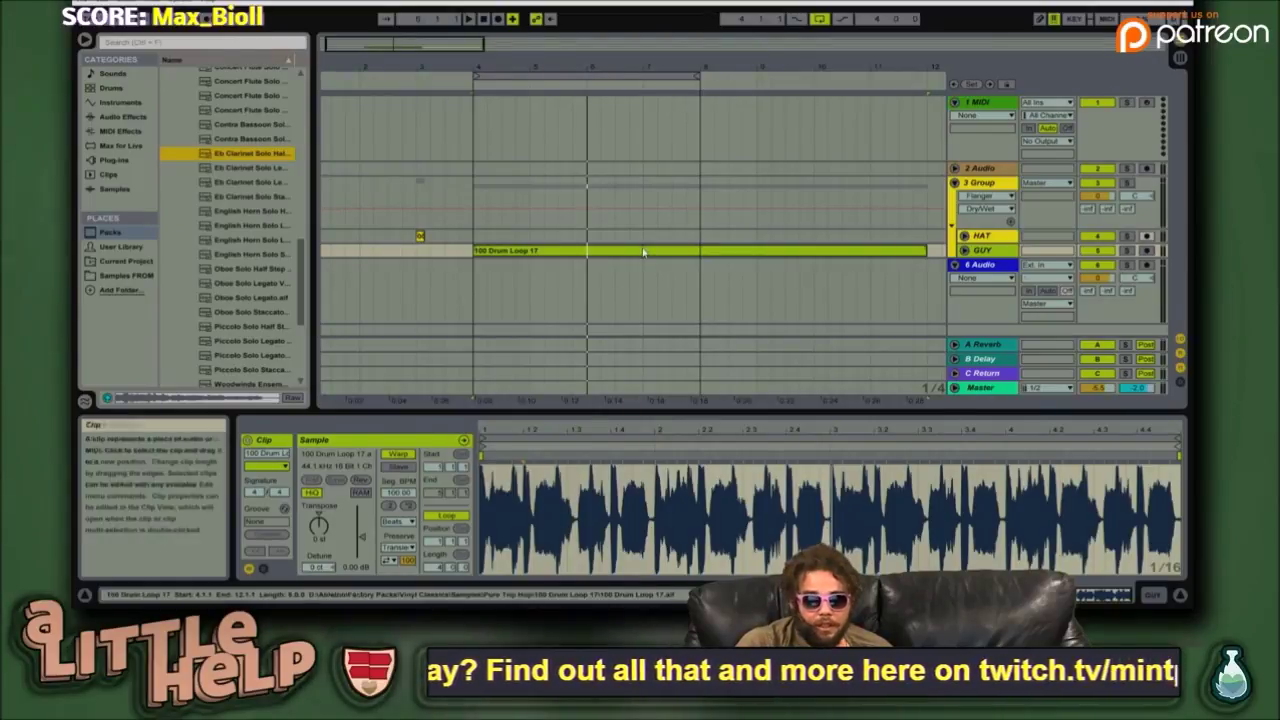
click(588, 254)
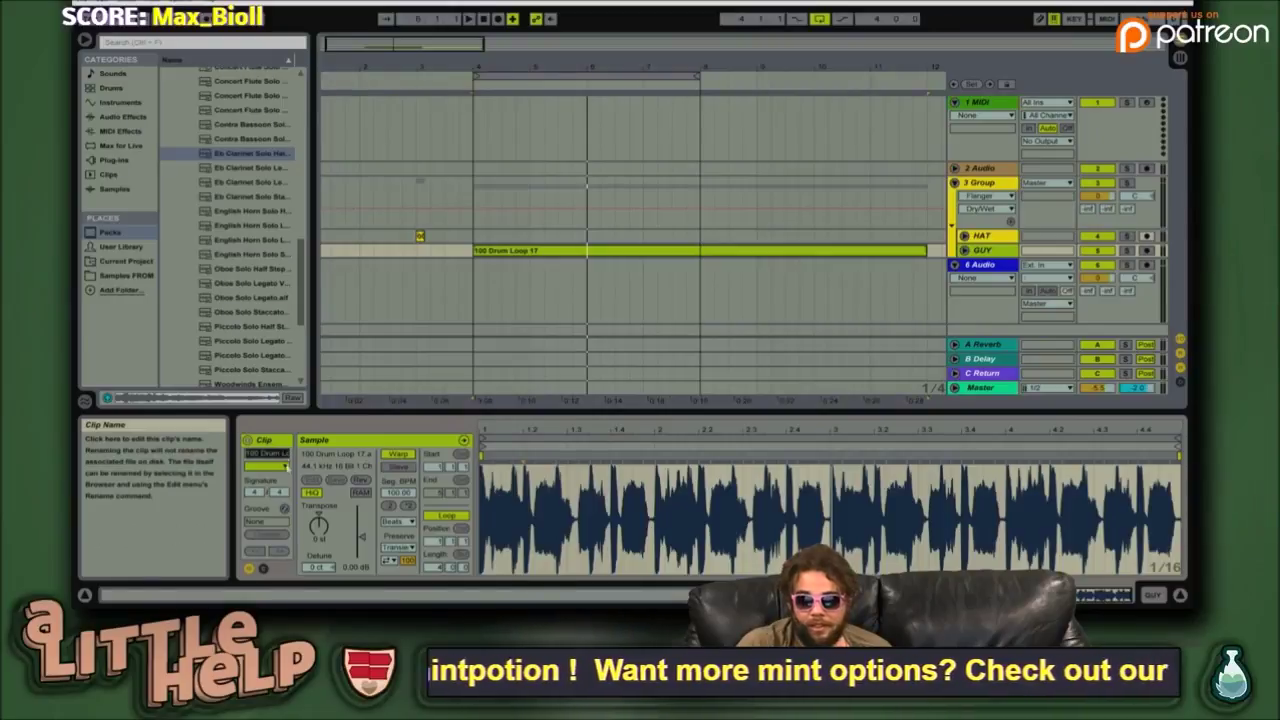
click(284, 467)
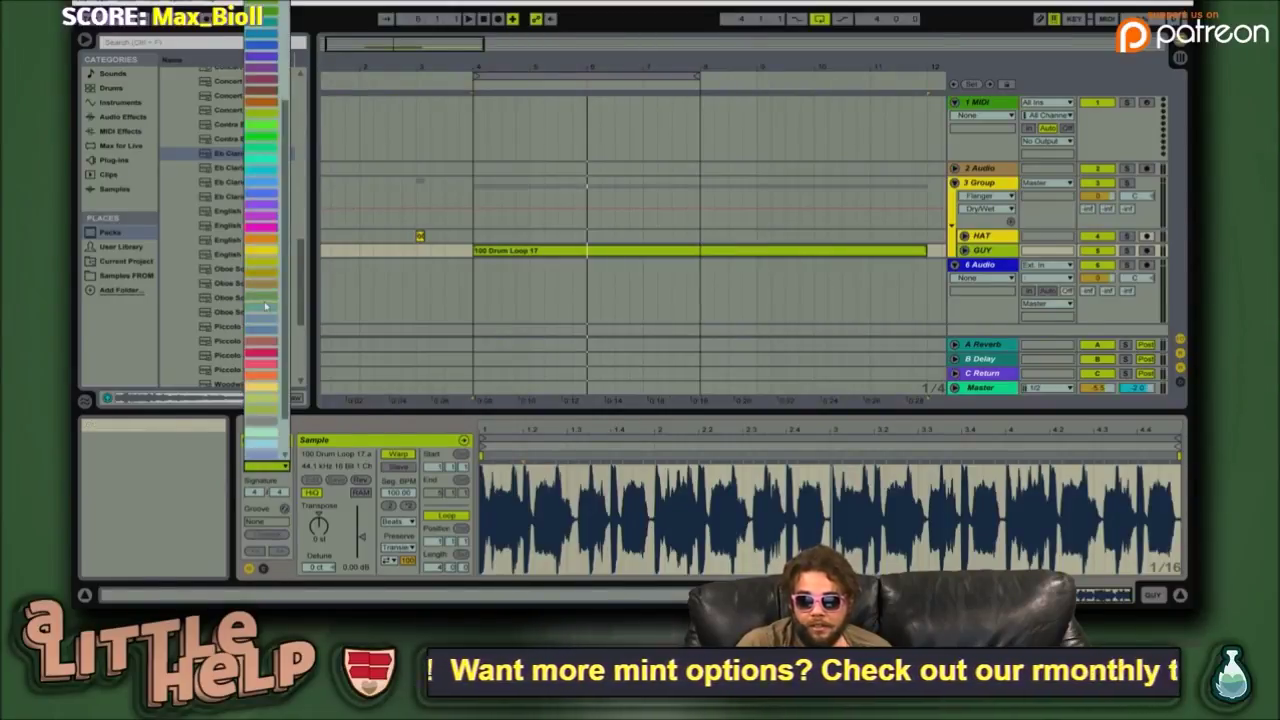
click(267, 306)
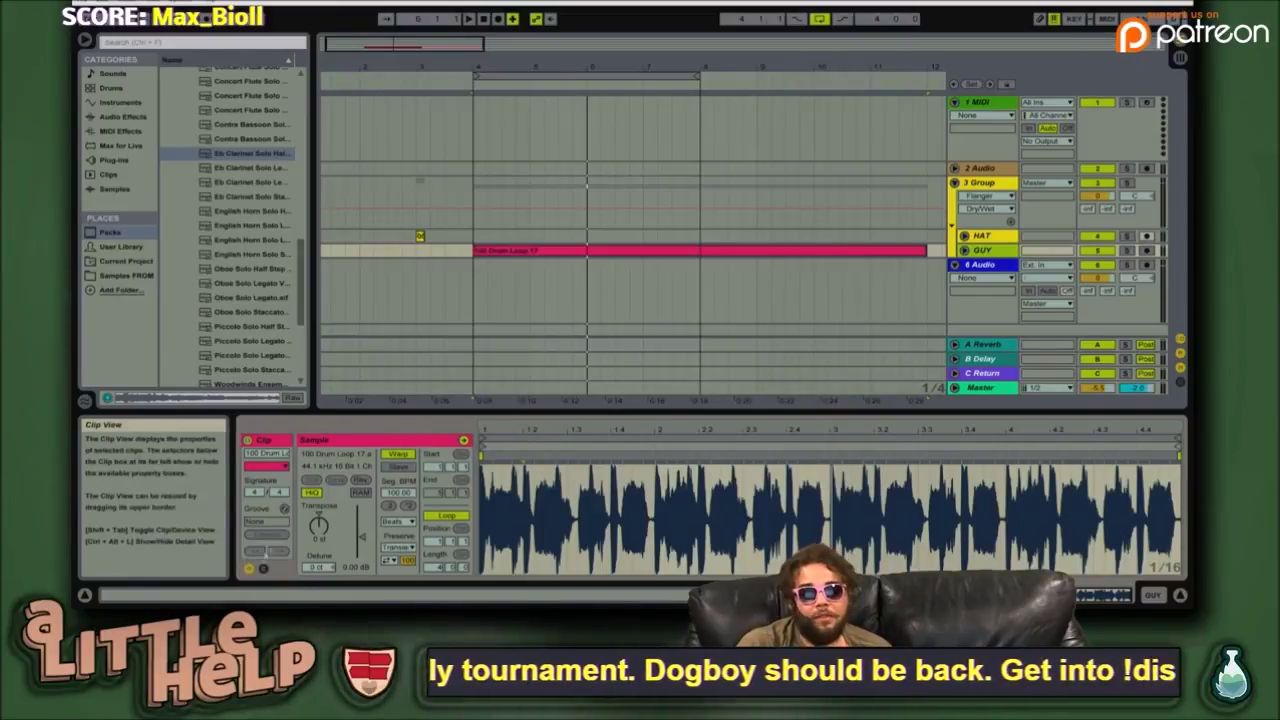
- Deactivate and reactivate the 100 Drum Loop 17 clip twice to demonstrate the Clip Activator
click(247, 441)
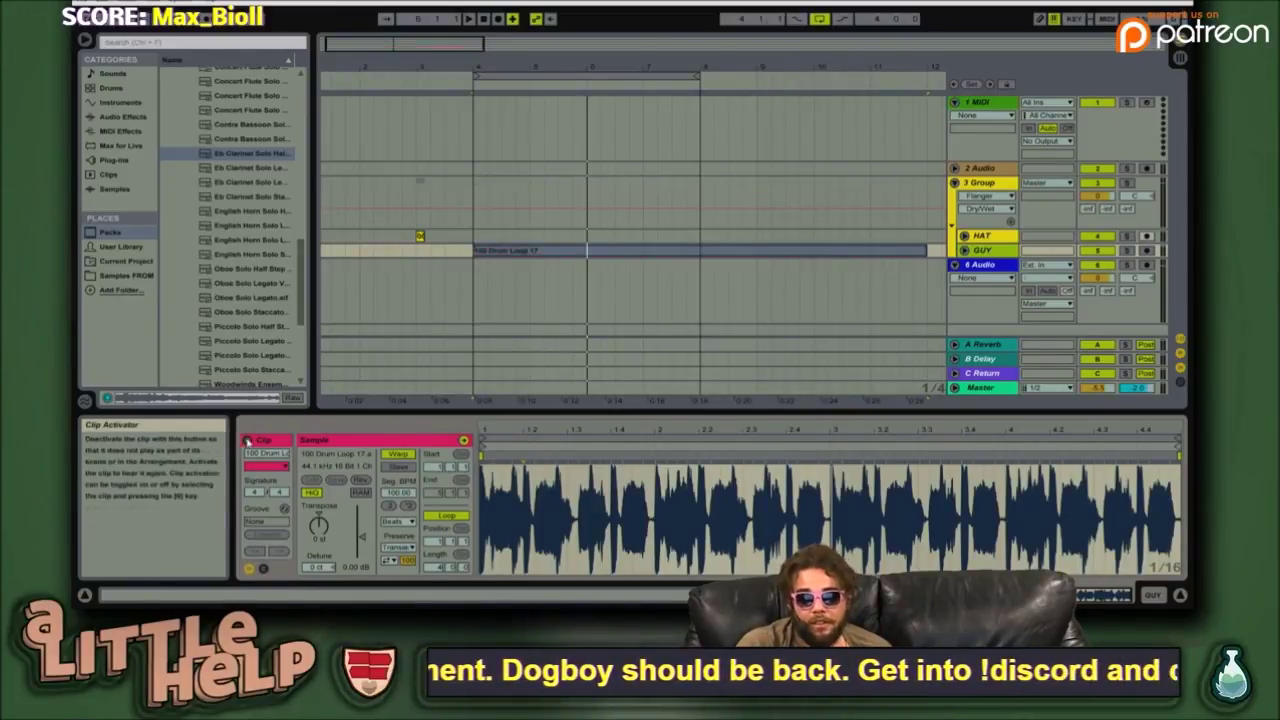
click(247, 441)
click(247, 441)
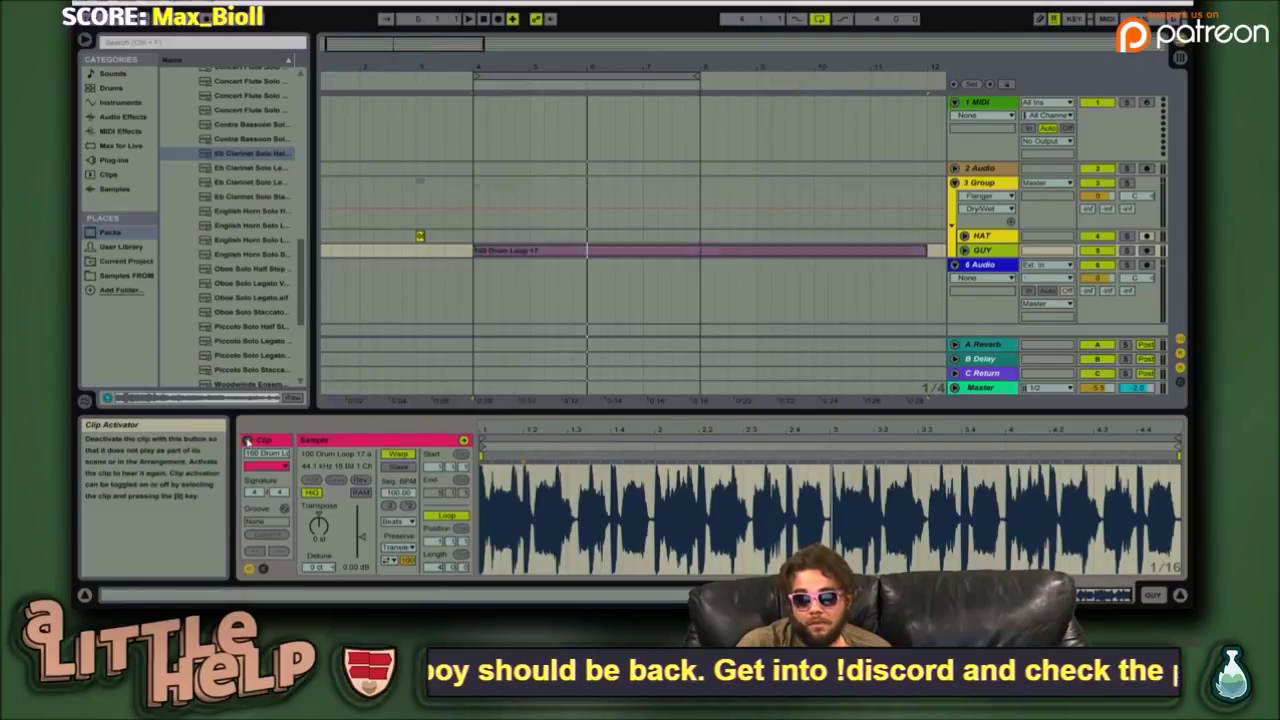
click(247, 441)
- Deactivate the 100 Drum Loop 17 clip once more and switch it back on
right_click(552, 257)
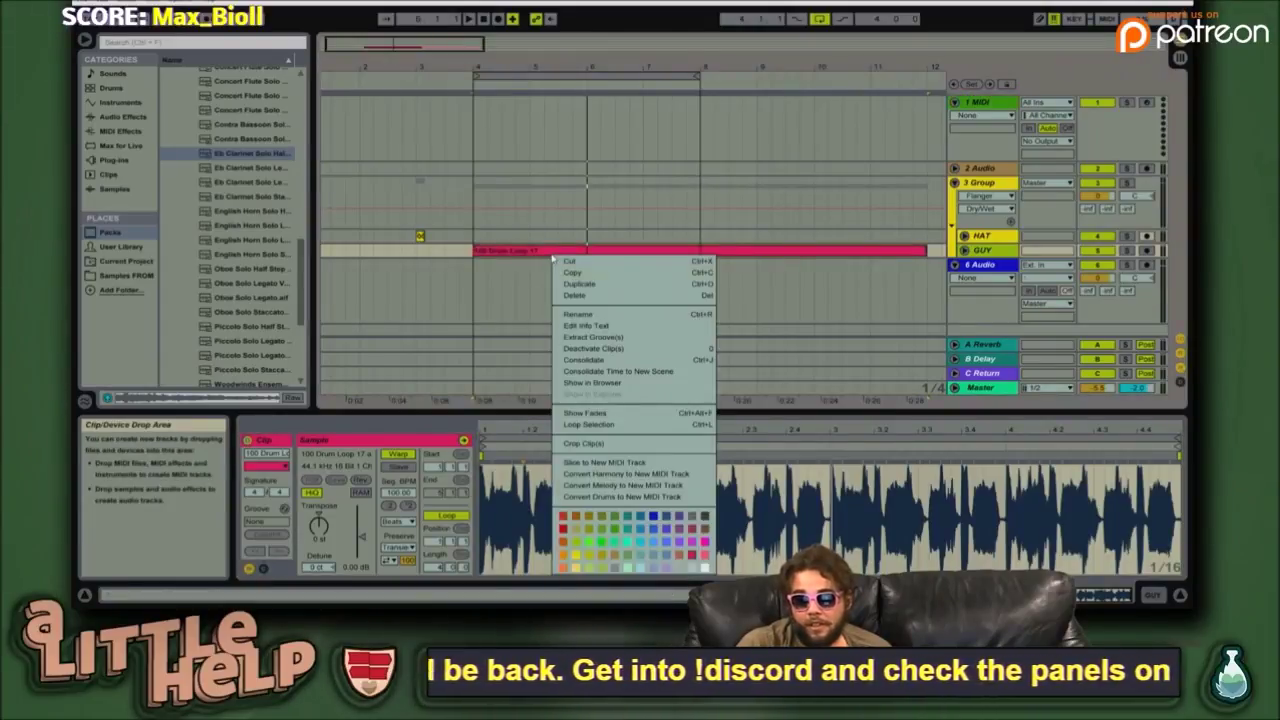
click(653, 352)
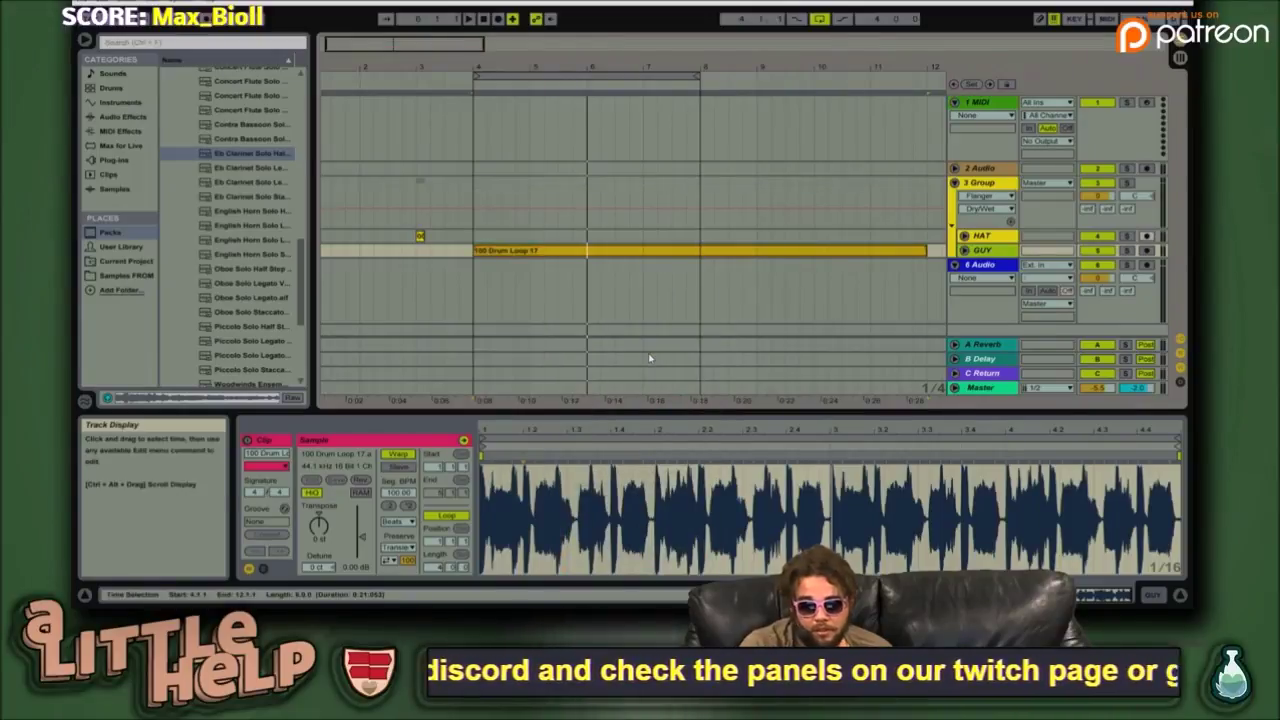
key(0)
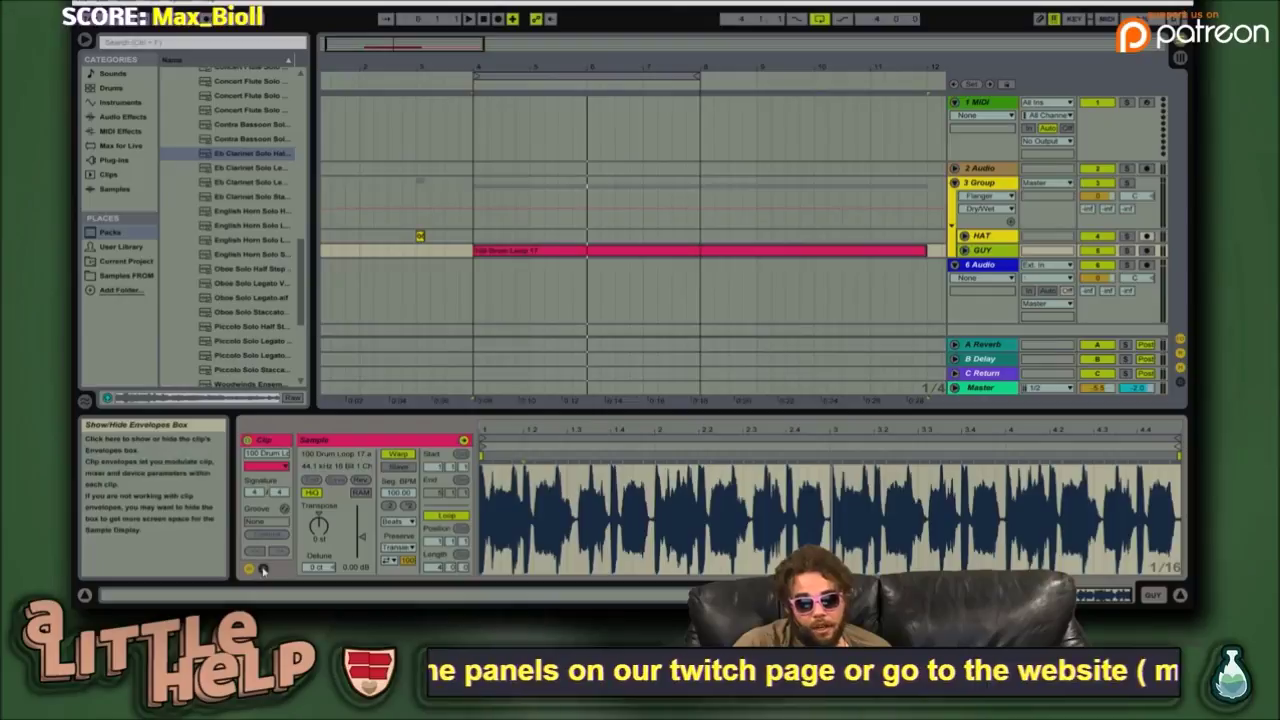
- Show the Envelopes box of the 100 Drum Loop 17 clip and unfold the GUY track to display its waveform
click(264, 568)
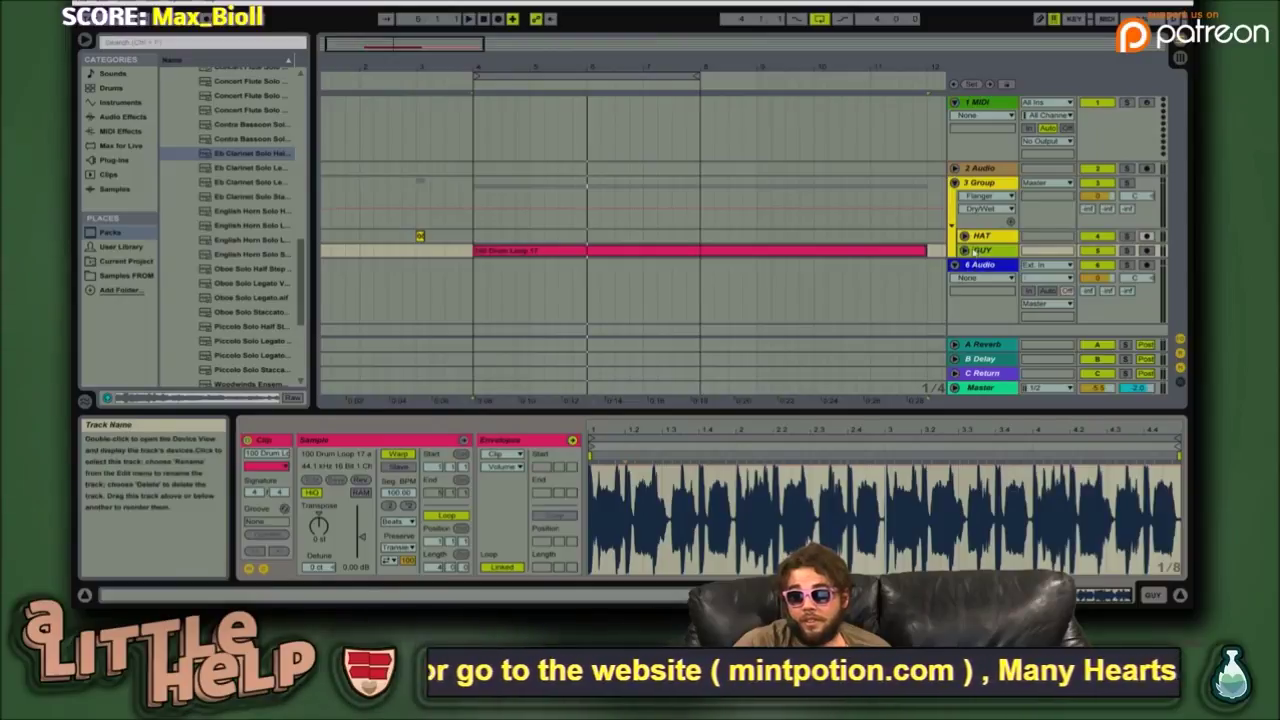
click(964, 250)
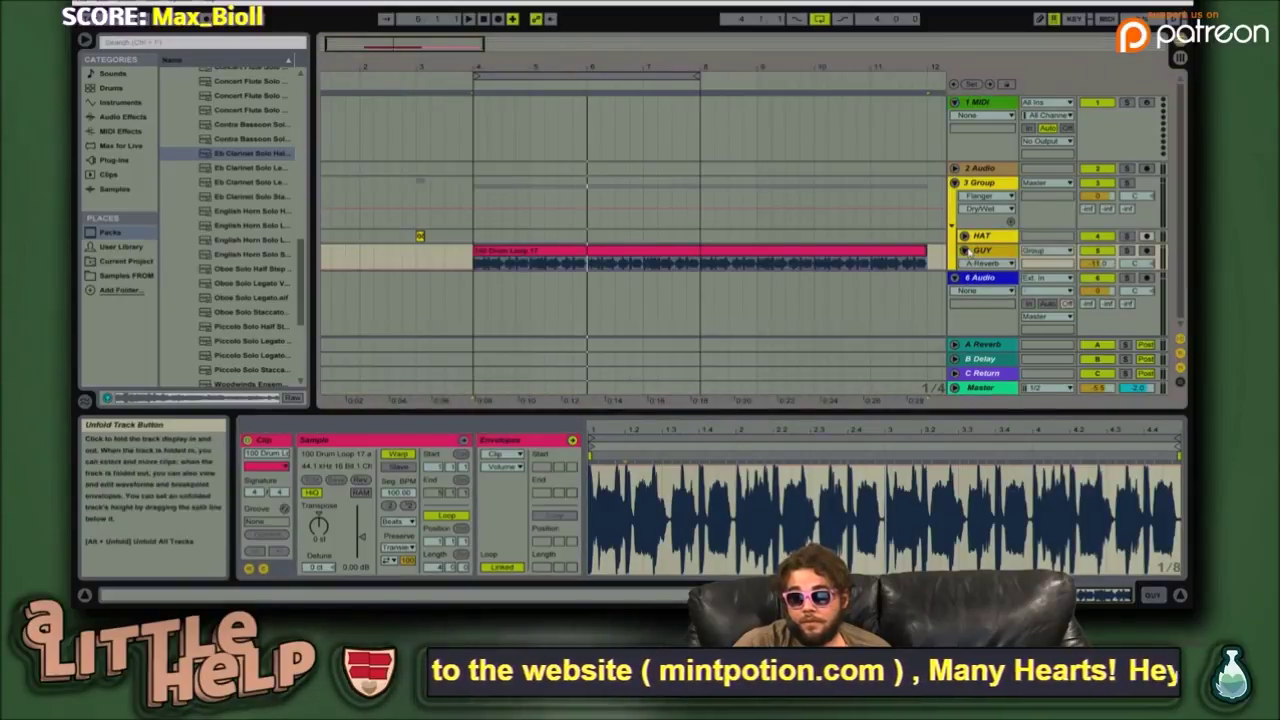
click(568, 262)
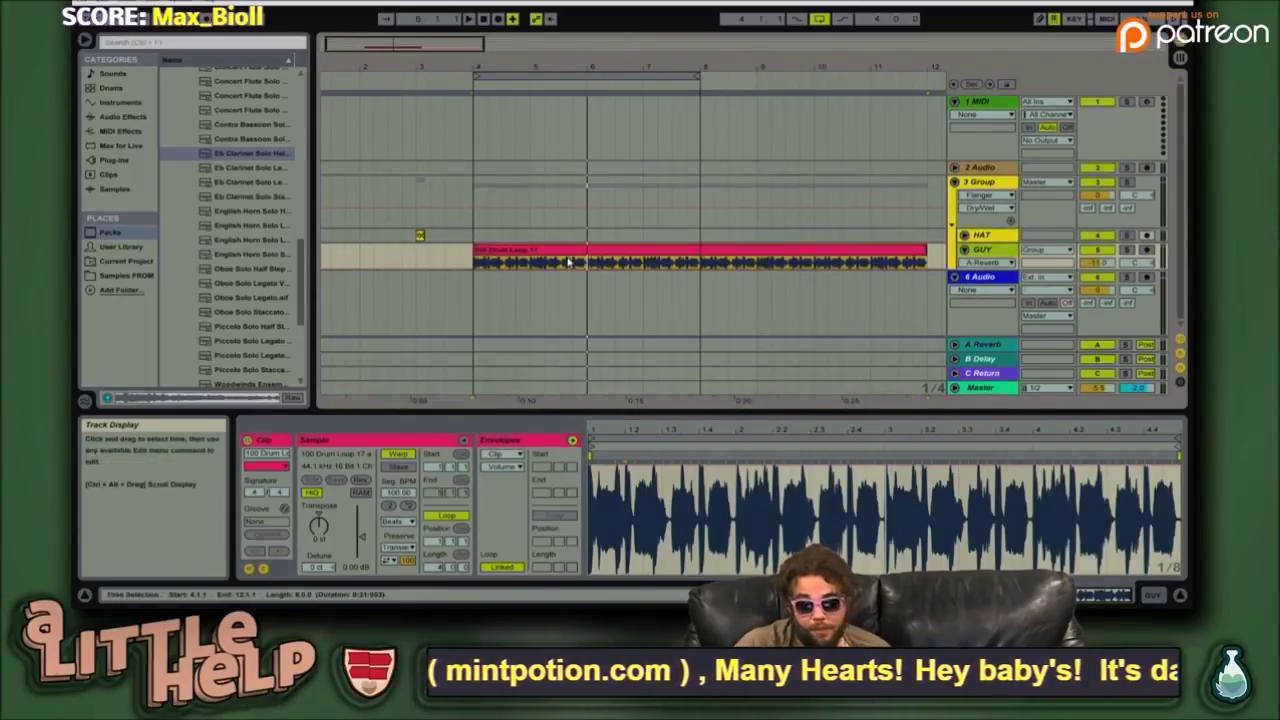
click(720, 307)
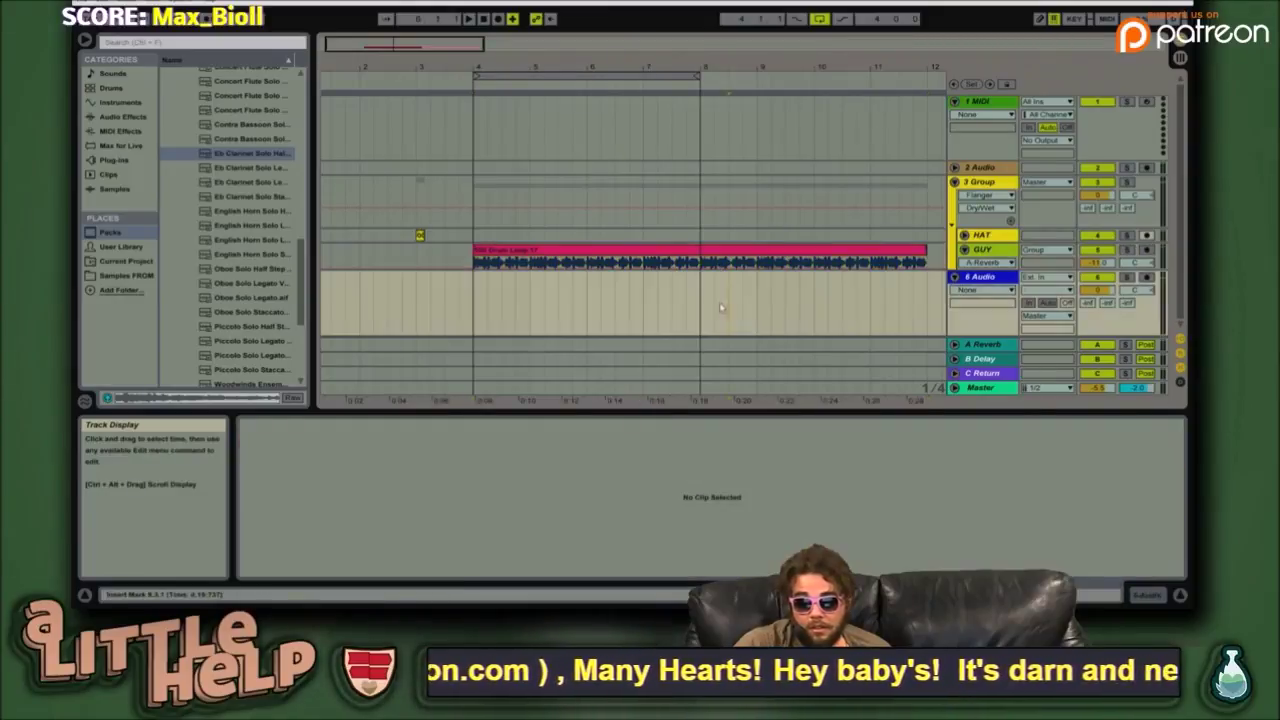
click(683, 265)
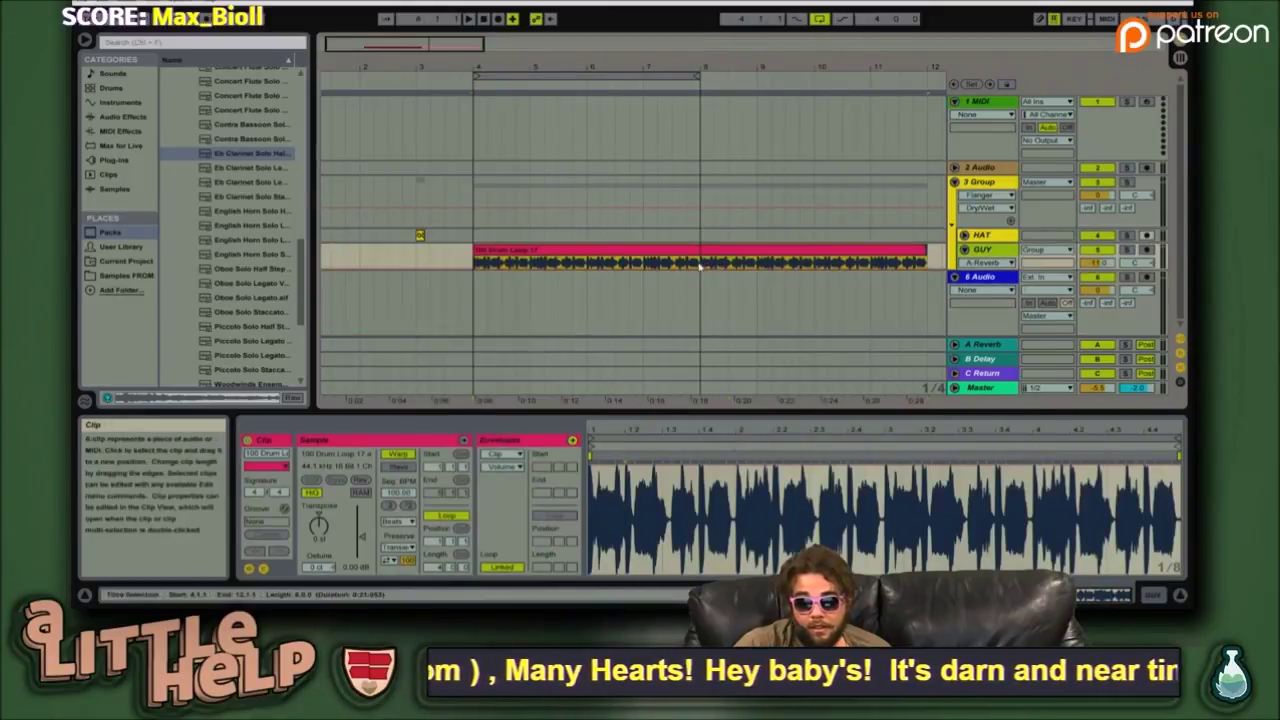
- Show the fades on the 100 Drum Loop 17 clip and enlarge the GUY track to examine the fade-in at the clip's start
right_click(570, 252)
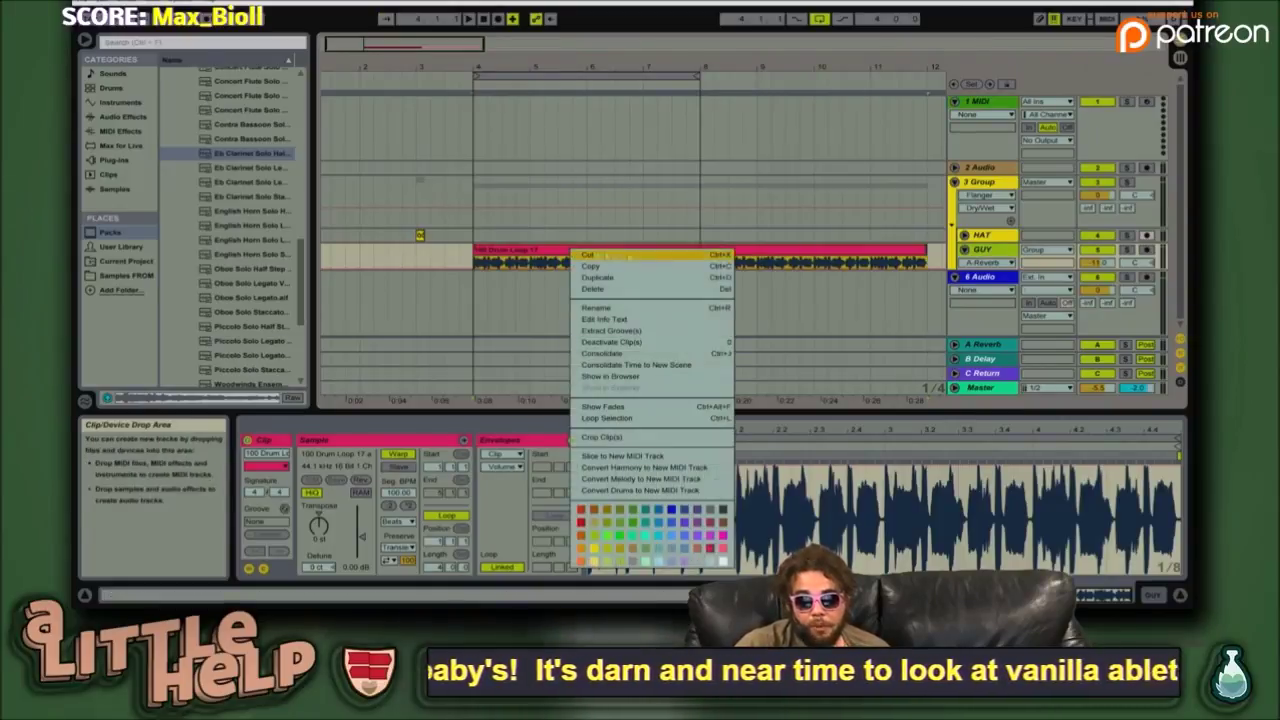
click(635, 410)
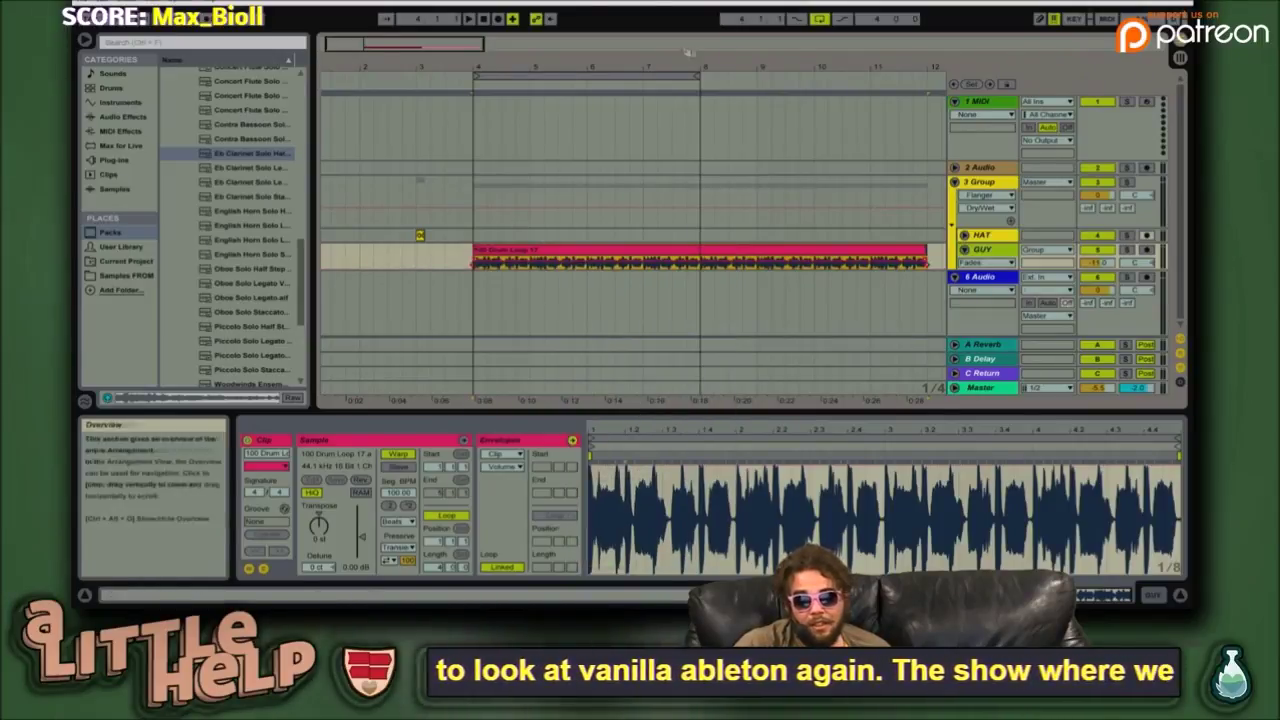
drag(424, 44, 386, 95)
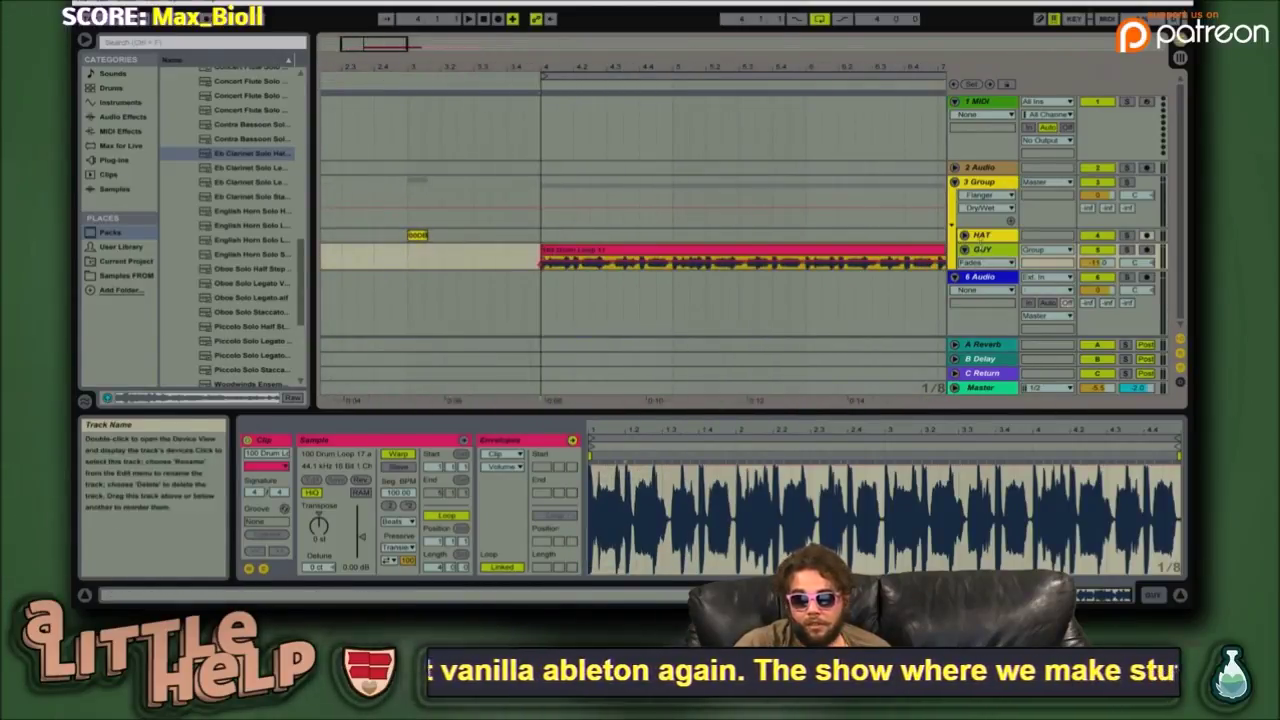
drag(979, 270, 983, 321)
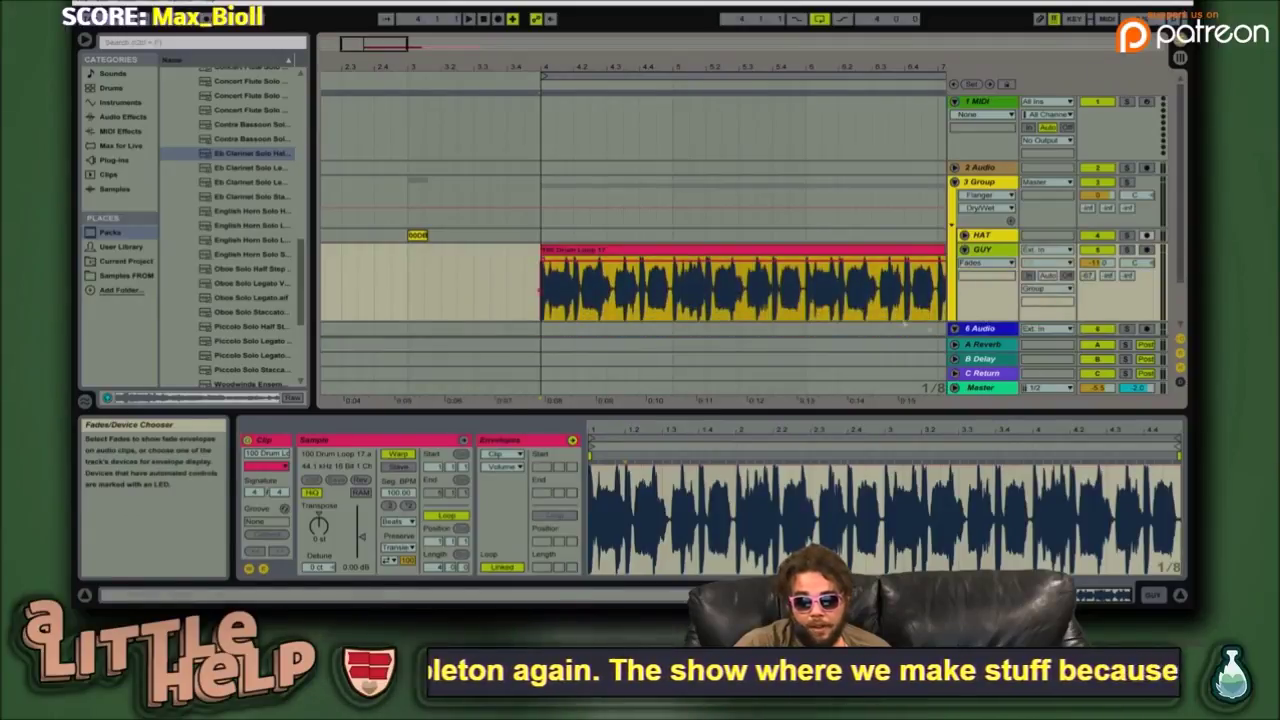
scroll(689, 296, down, 2)
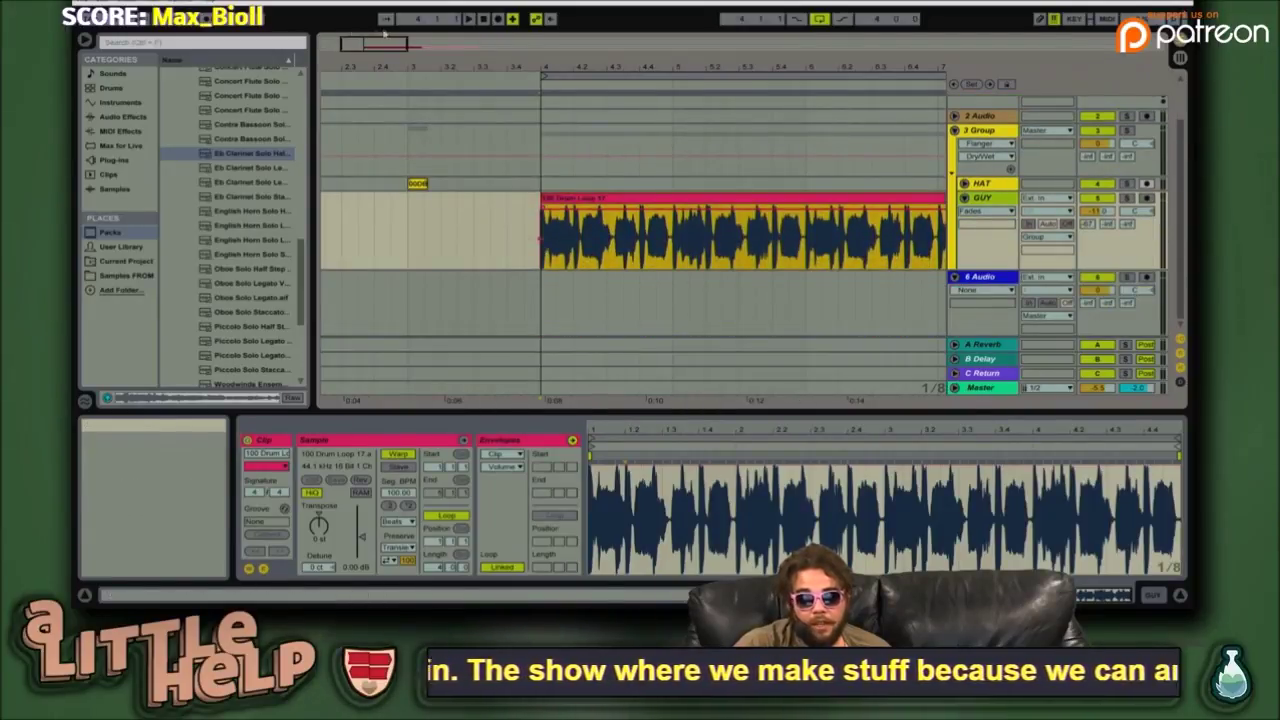
drag(386, 44, 374, 176)
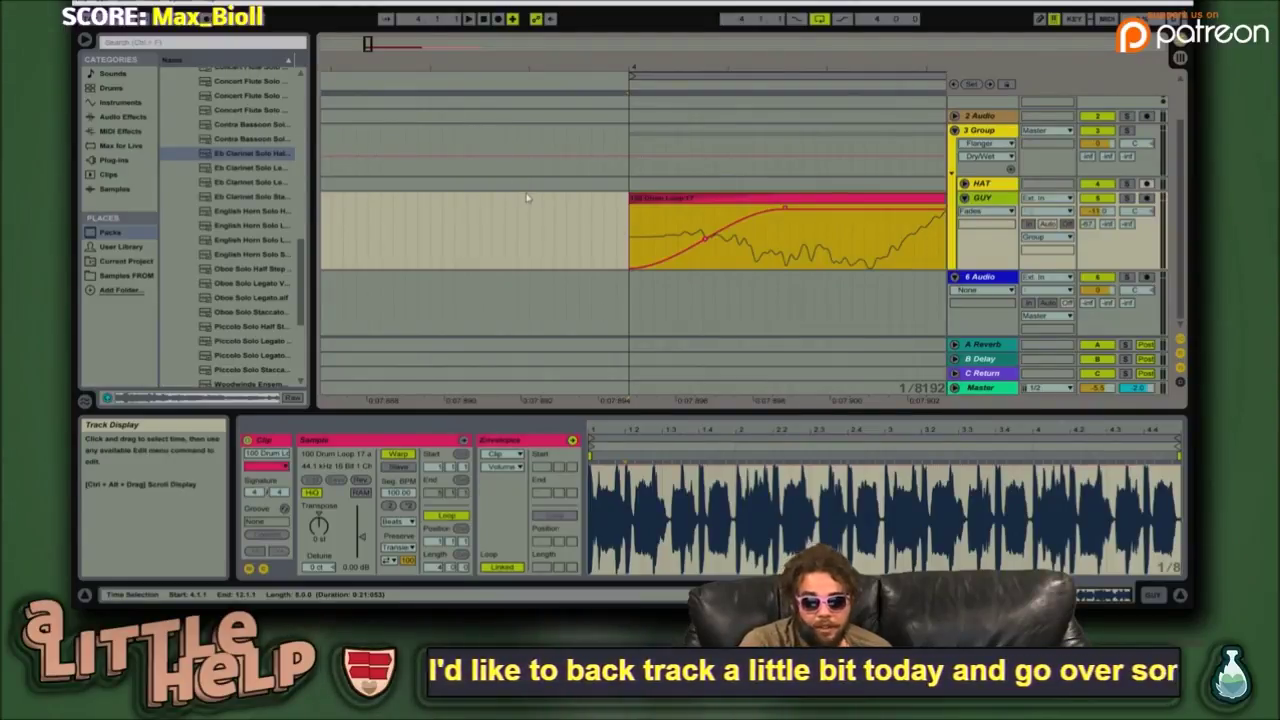
- Turn off Create Fades on Clip Edges in the Record/Warp/Launch preferences and close the preferences
key(ctrl+comma)
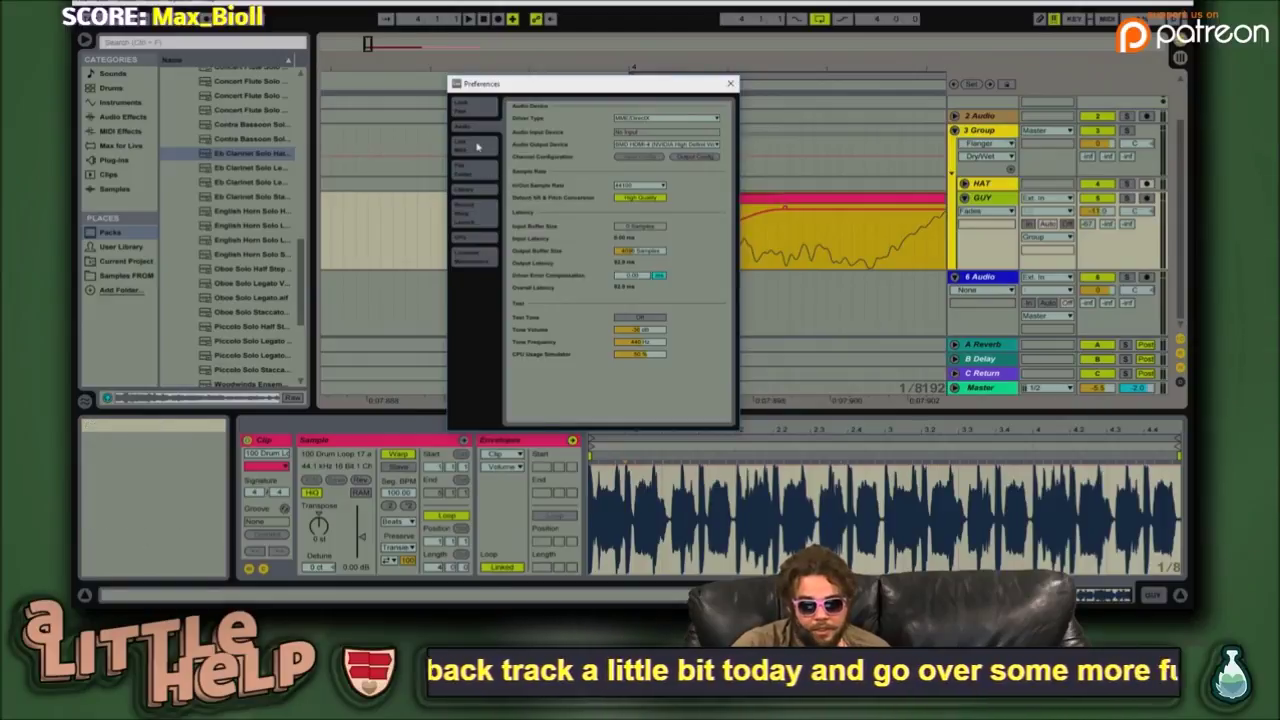
click(484, 148)
click(476, 174)
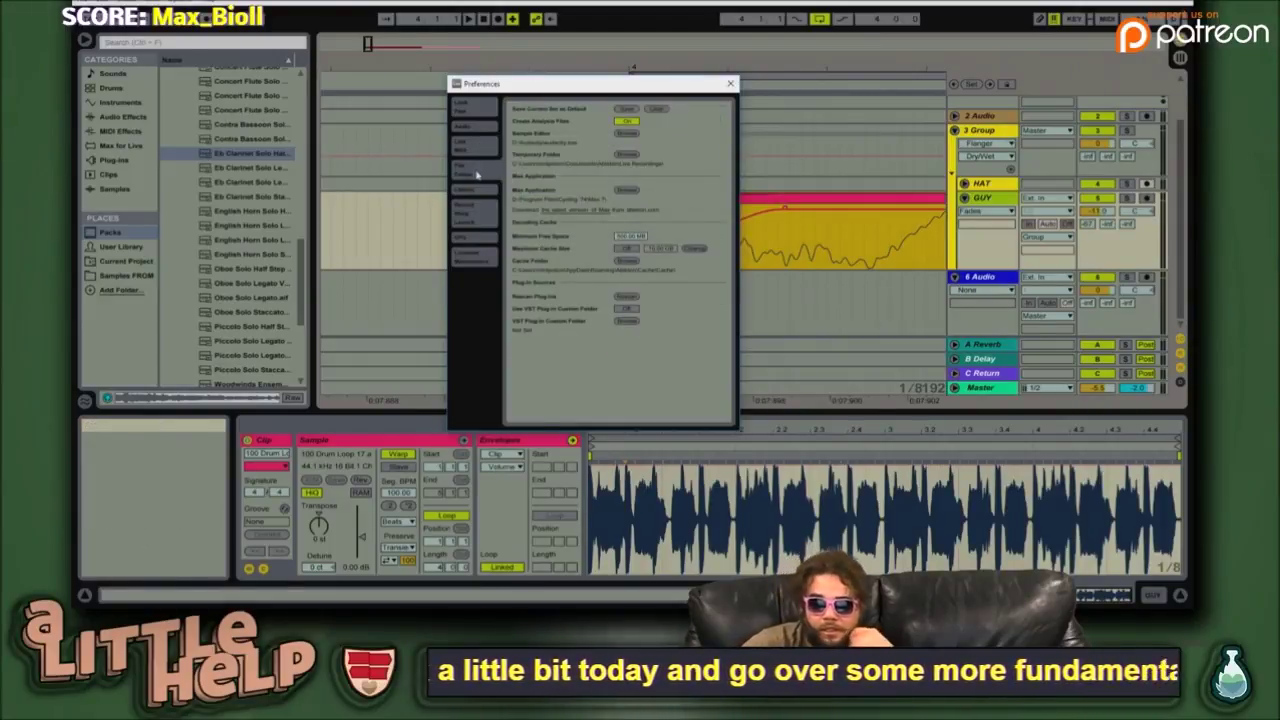
click(490, 219)
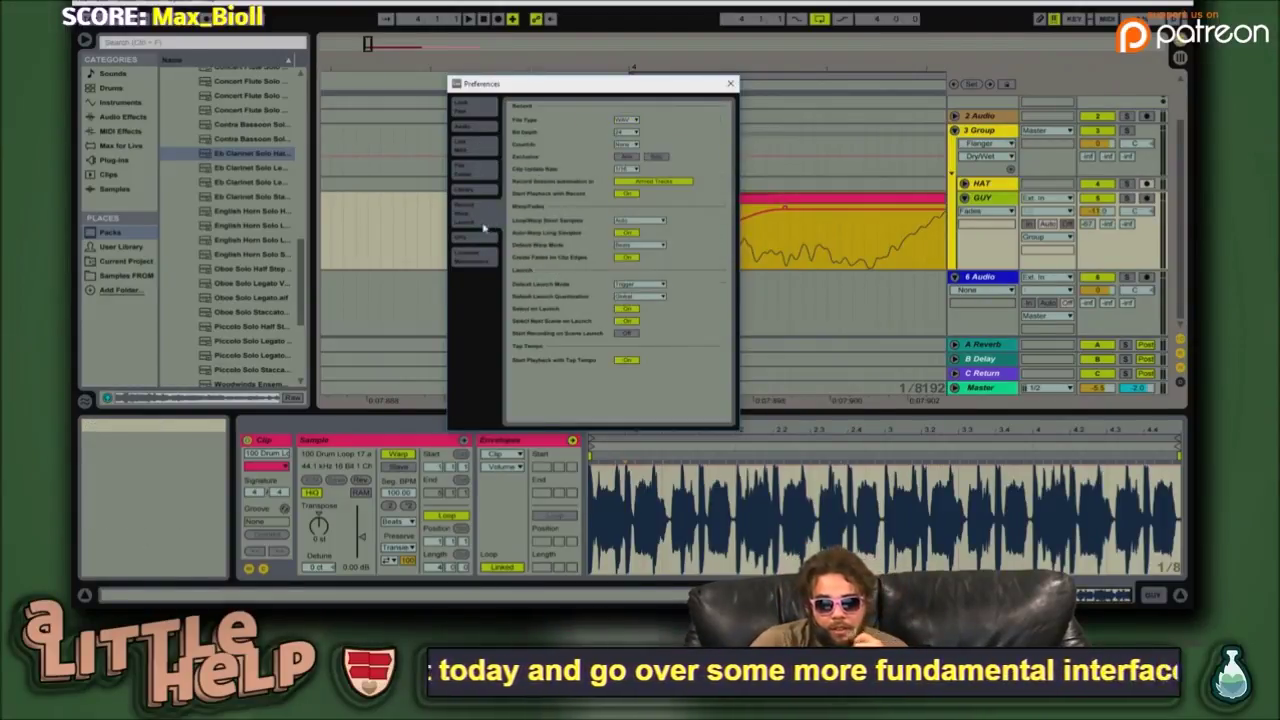
click(627, 258)
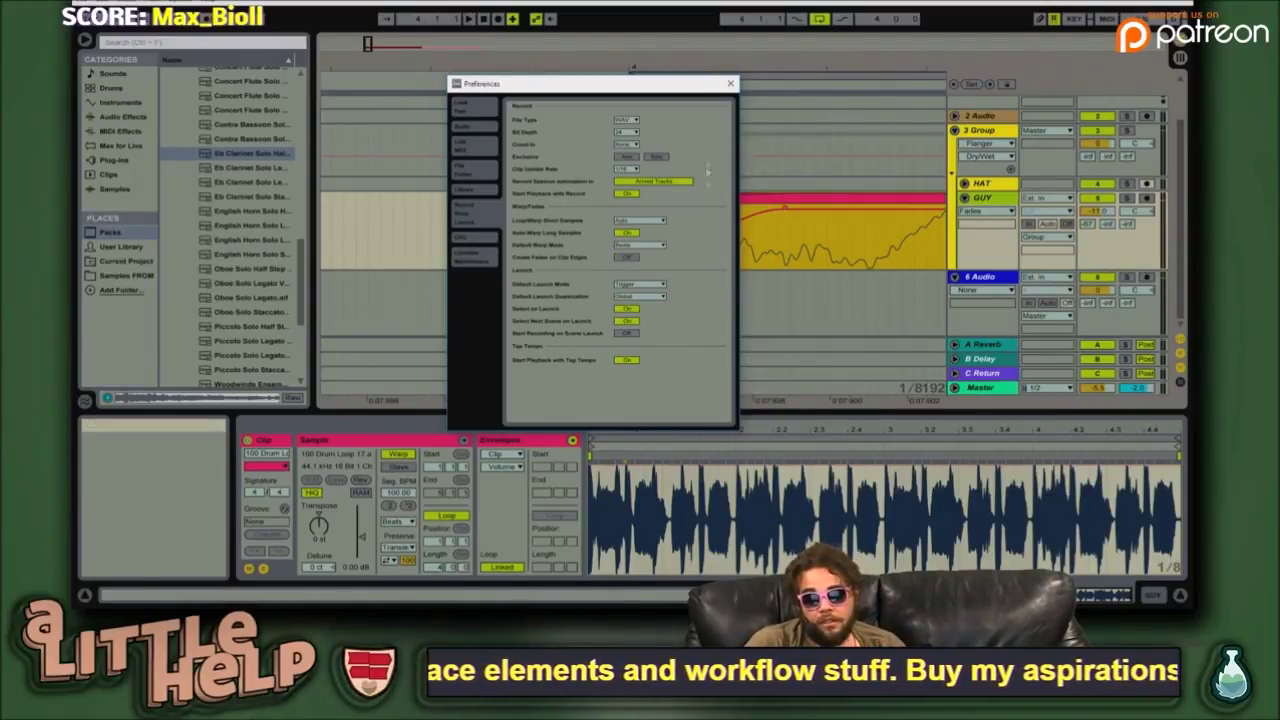
click(731, 84)
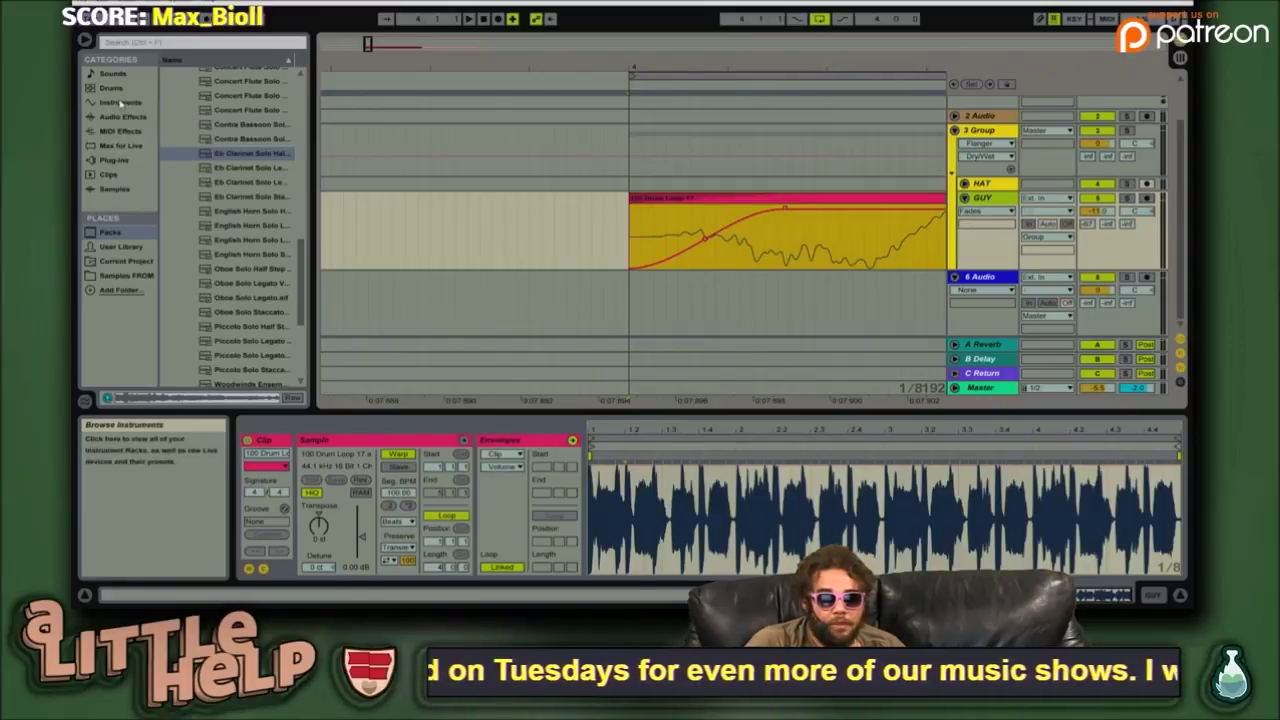
- Browse the Max for Live, Samples and Drums categories, going through the list of drum kits
click(120, 145)
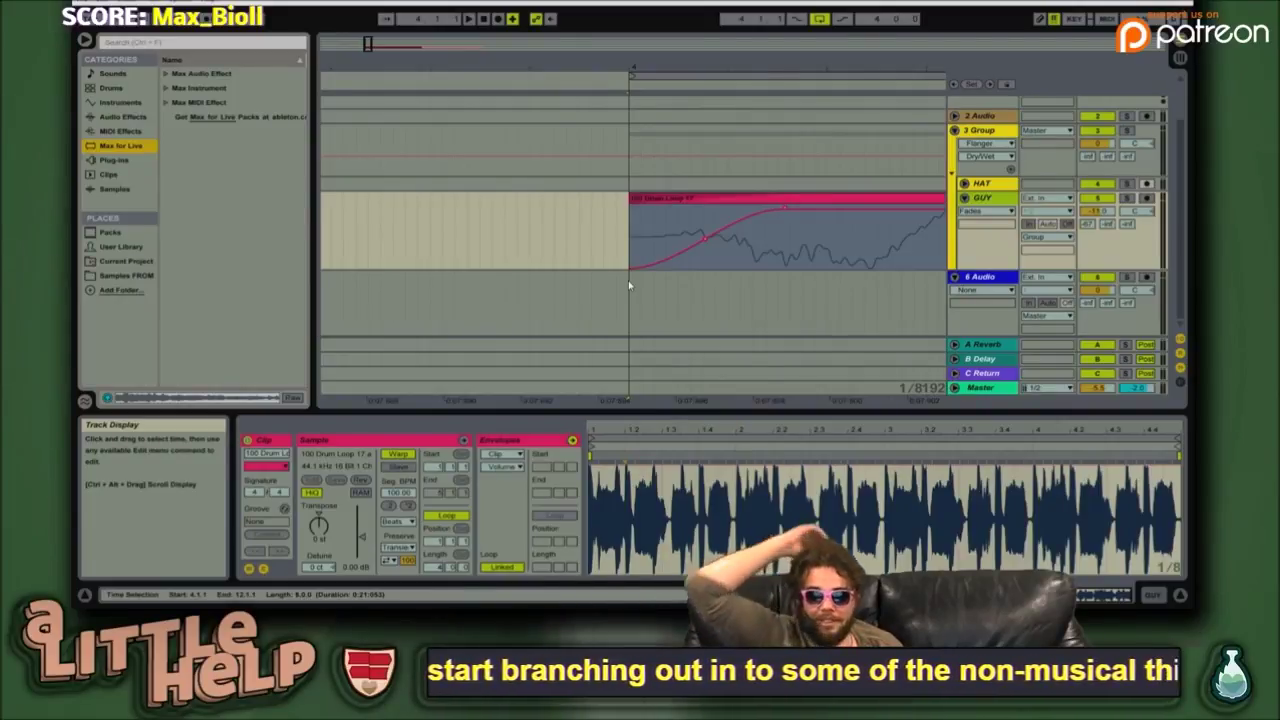
click(114, 189)
click(245, 133)
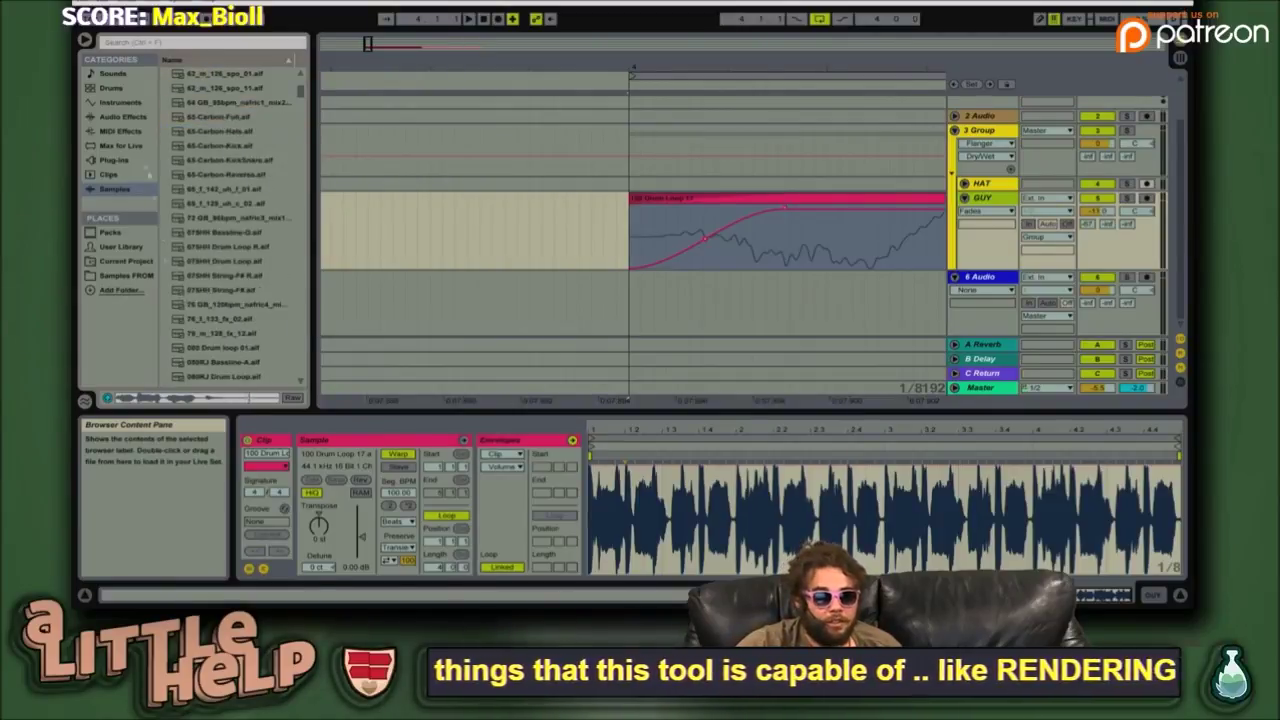
click(111, 88)
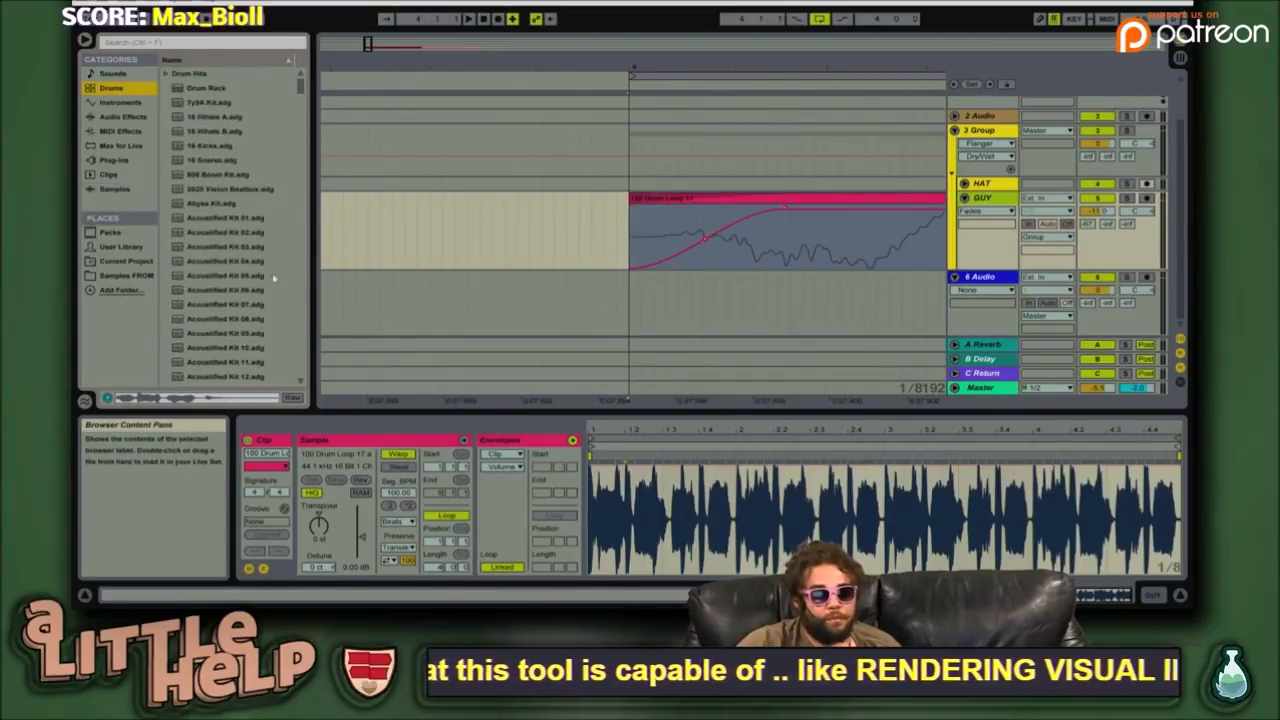
scroll(268, 250, down, 10)
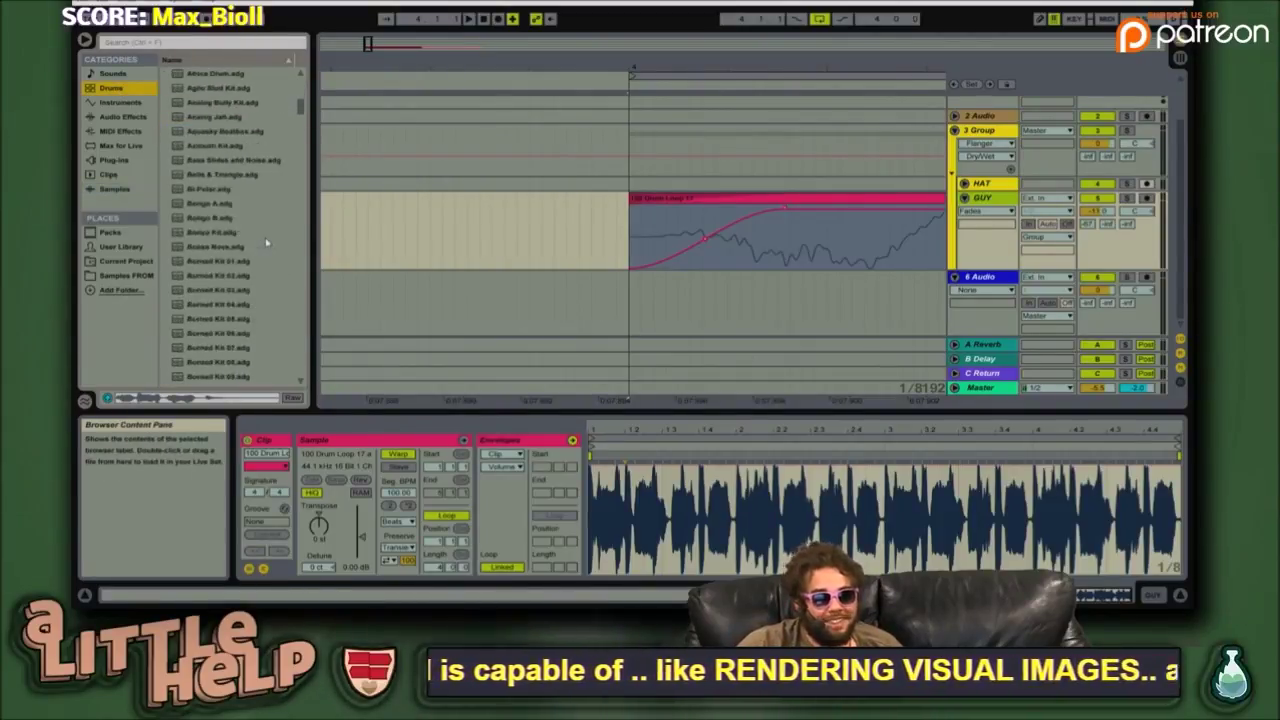
scroll(268, 242, down, 10)
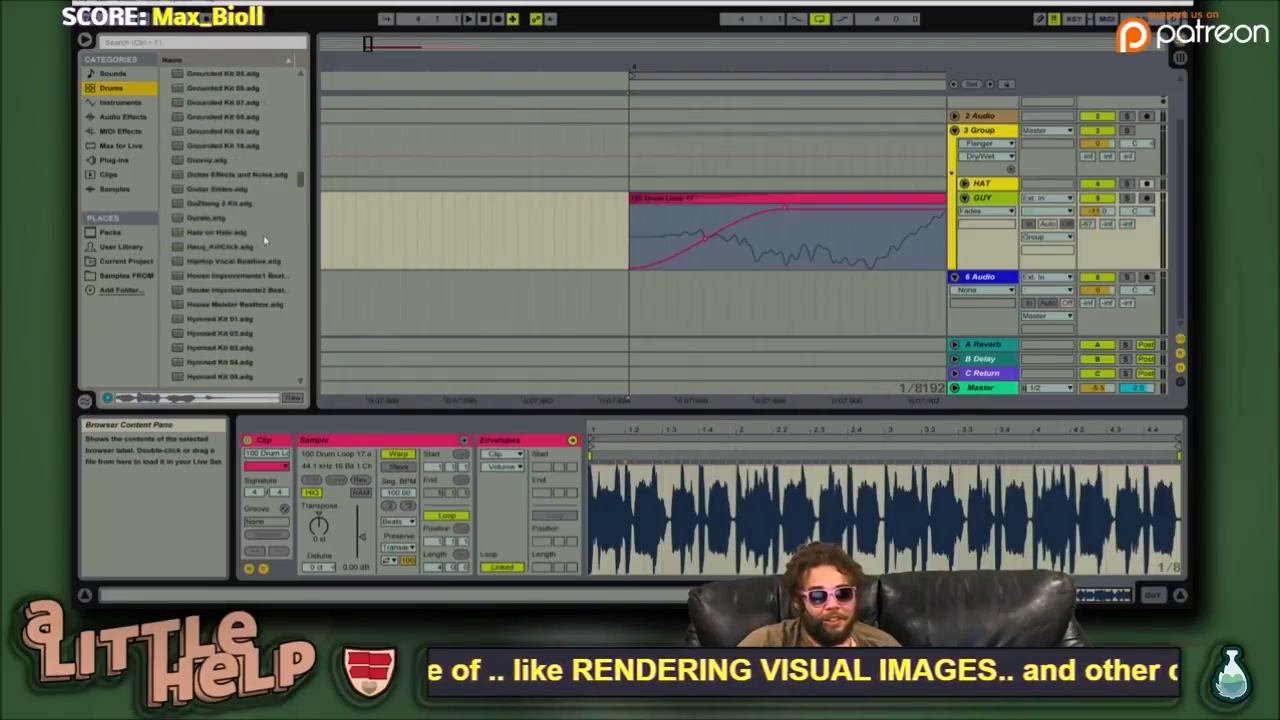
scroll(265, 240, down, 10)
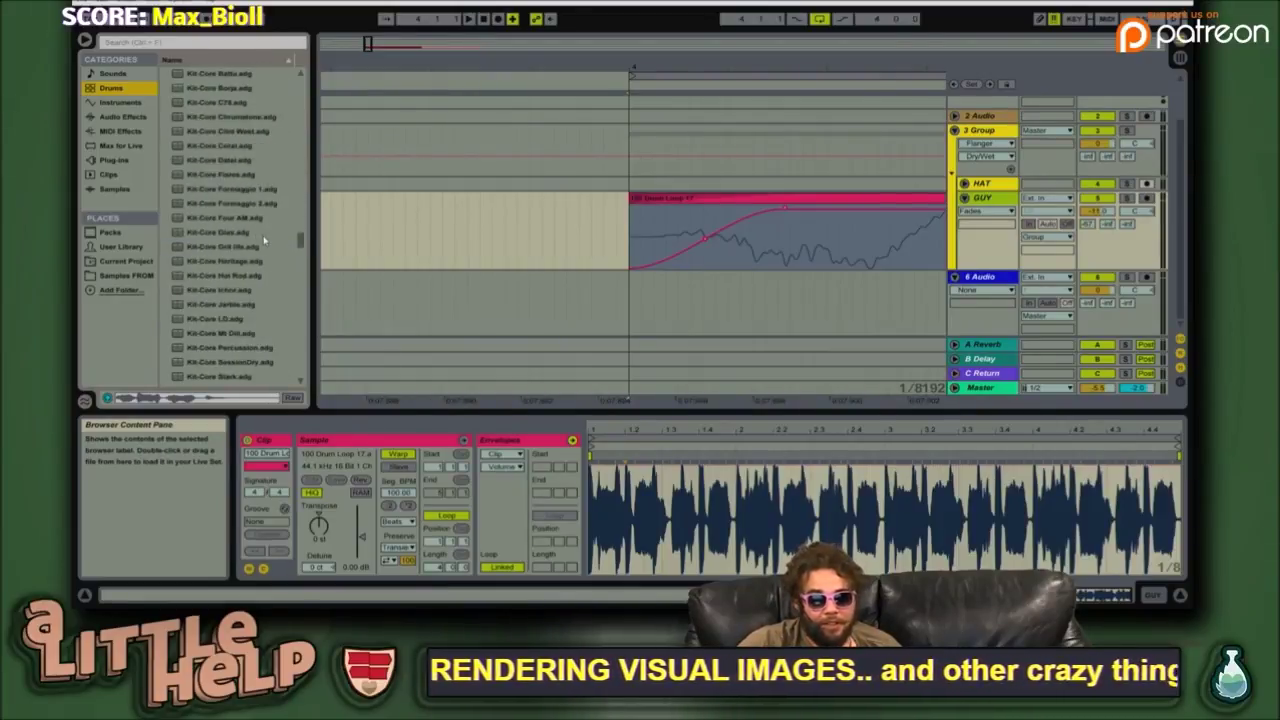
scroll(264, 238, down, 10)
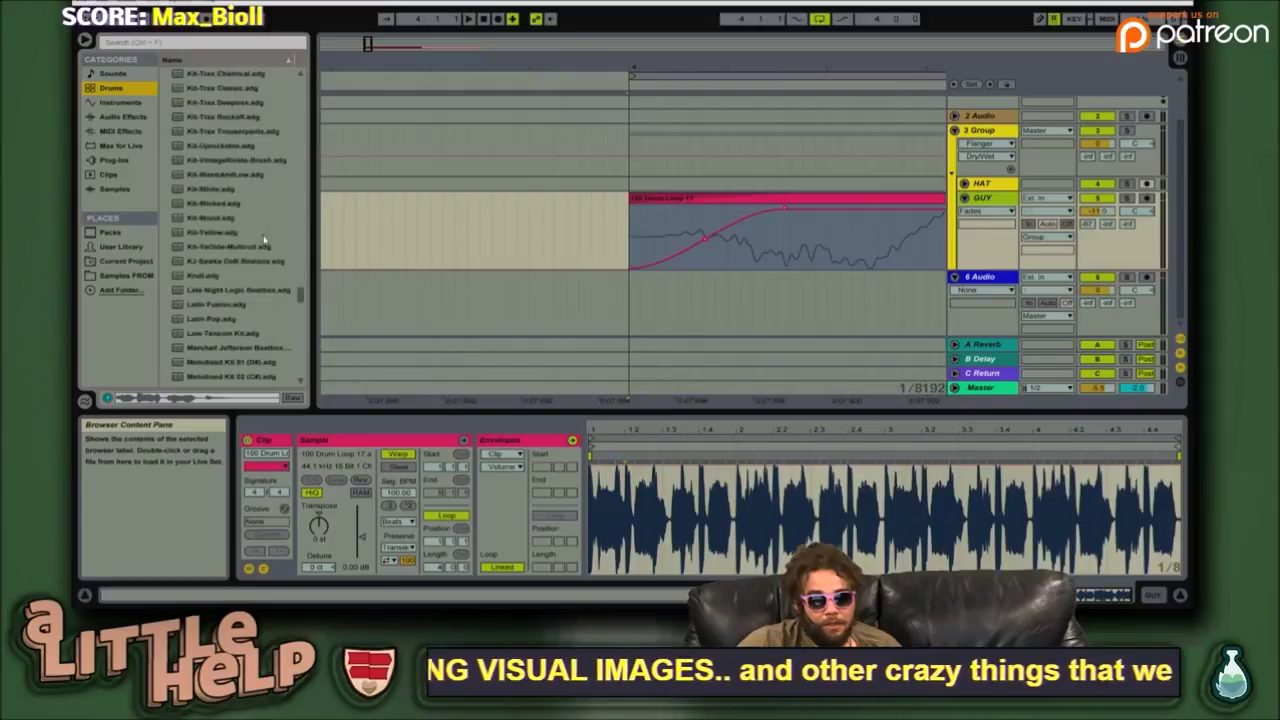
- Preview several entries in the Samples category, including the Carbon kick and hats, an fx sample and the Jazz Guitar 95bpm loop
click(114, 189)
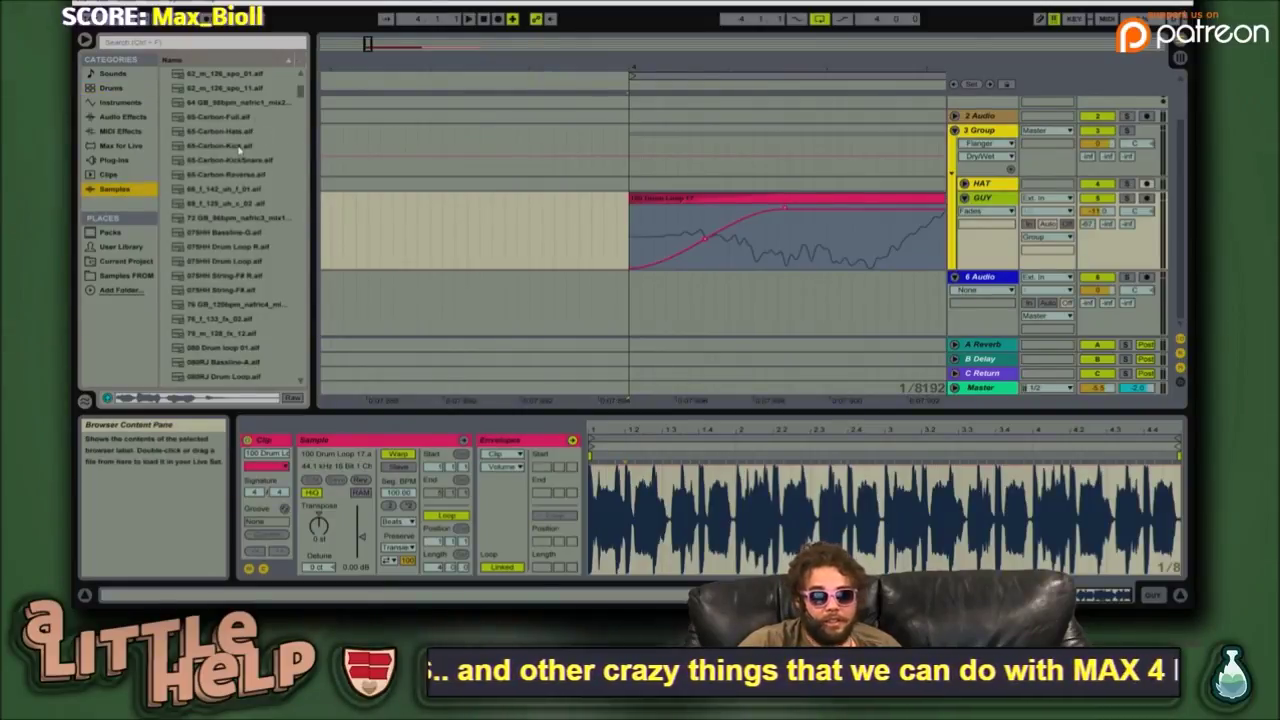
click(238, 146)
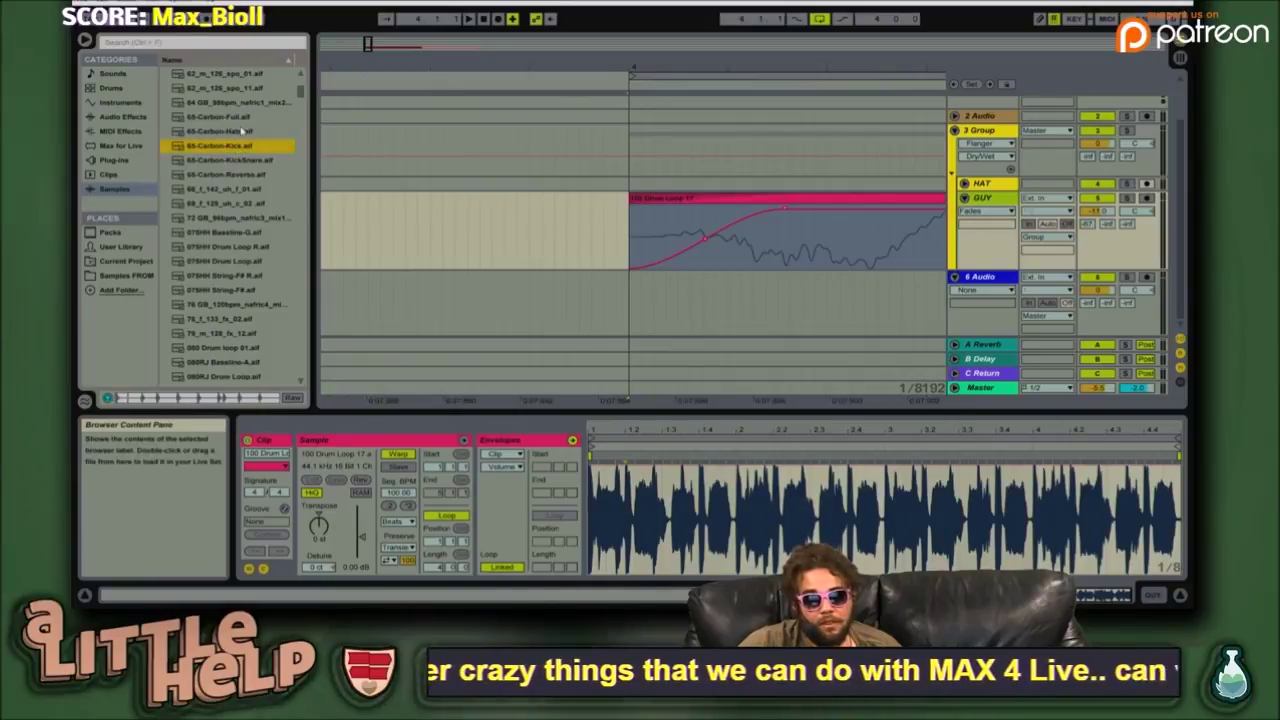
click(242, 131)
scroll(246, 268, down, 3)
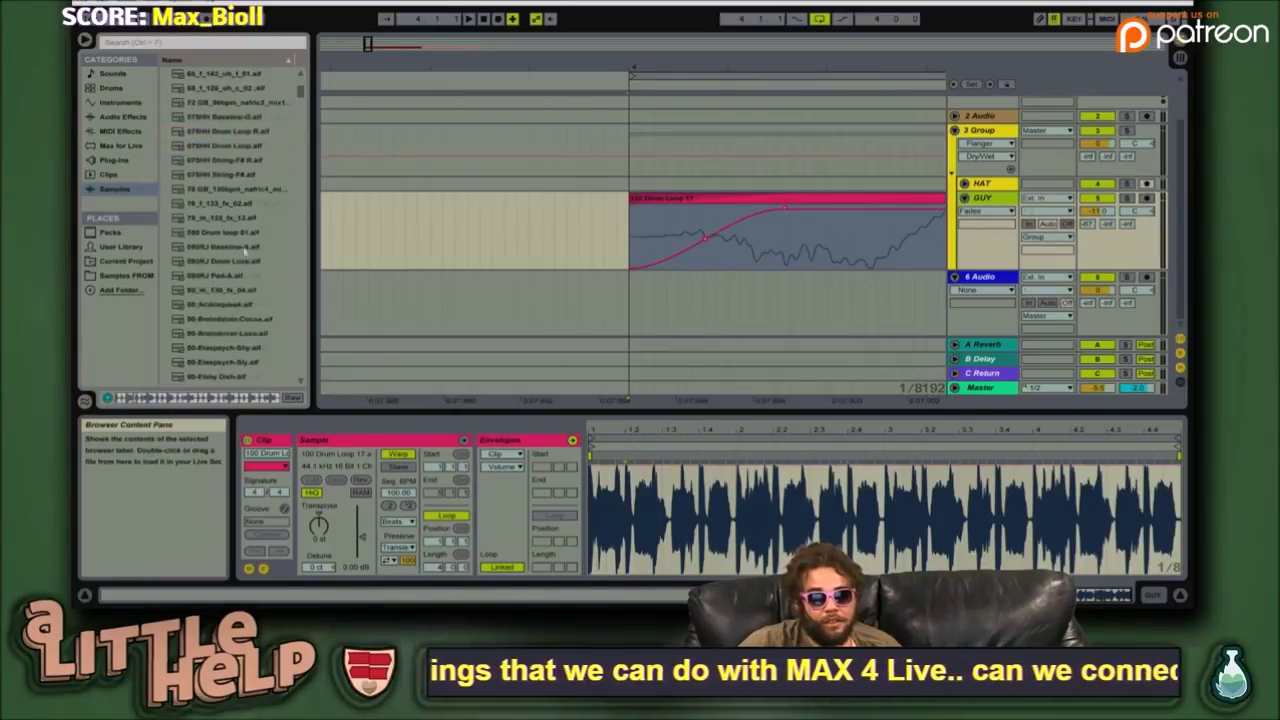
scroll(245, 256, up, 2)
click(242, 262)
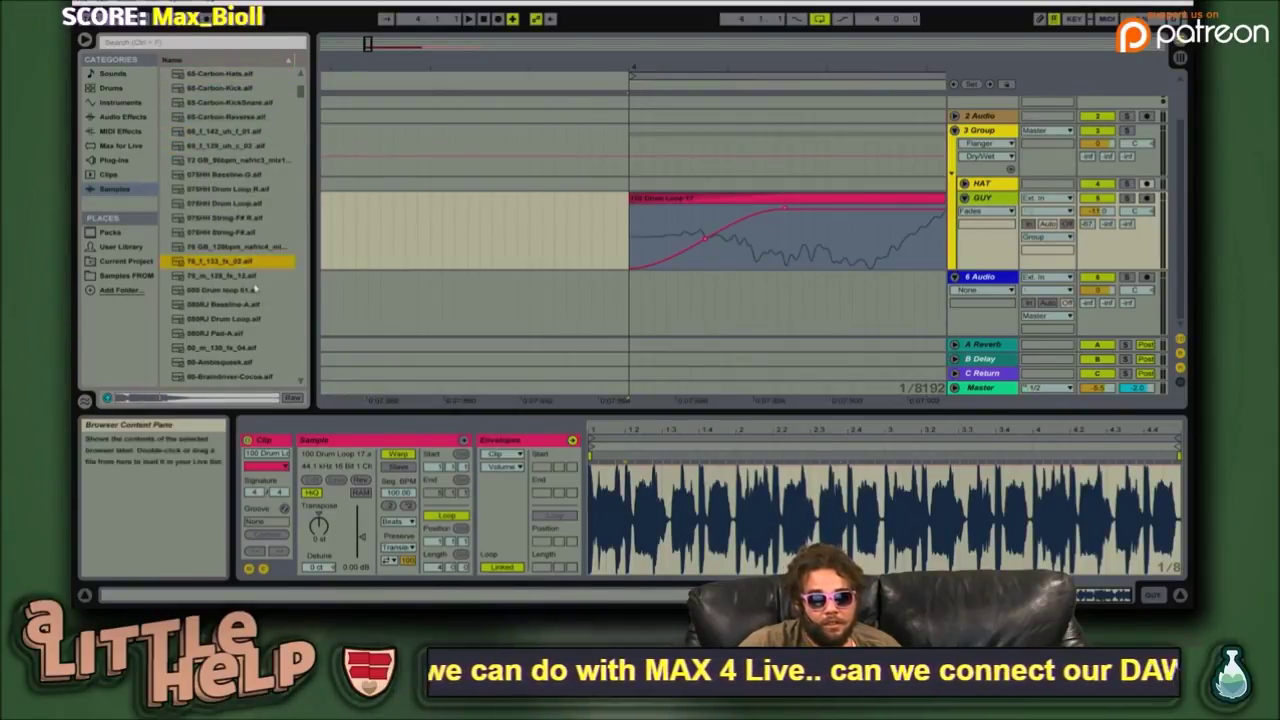
scroll(240, 262, down, 5)
click(230, 234)
scroll(231, 250, down, 2)
click(232, 276)
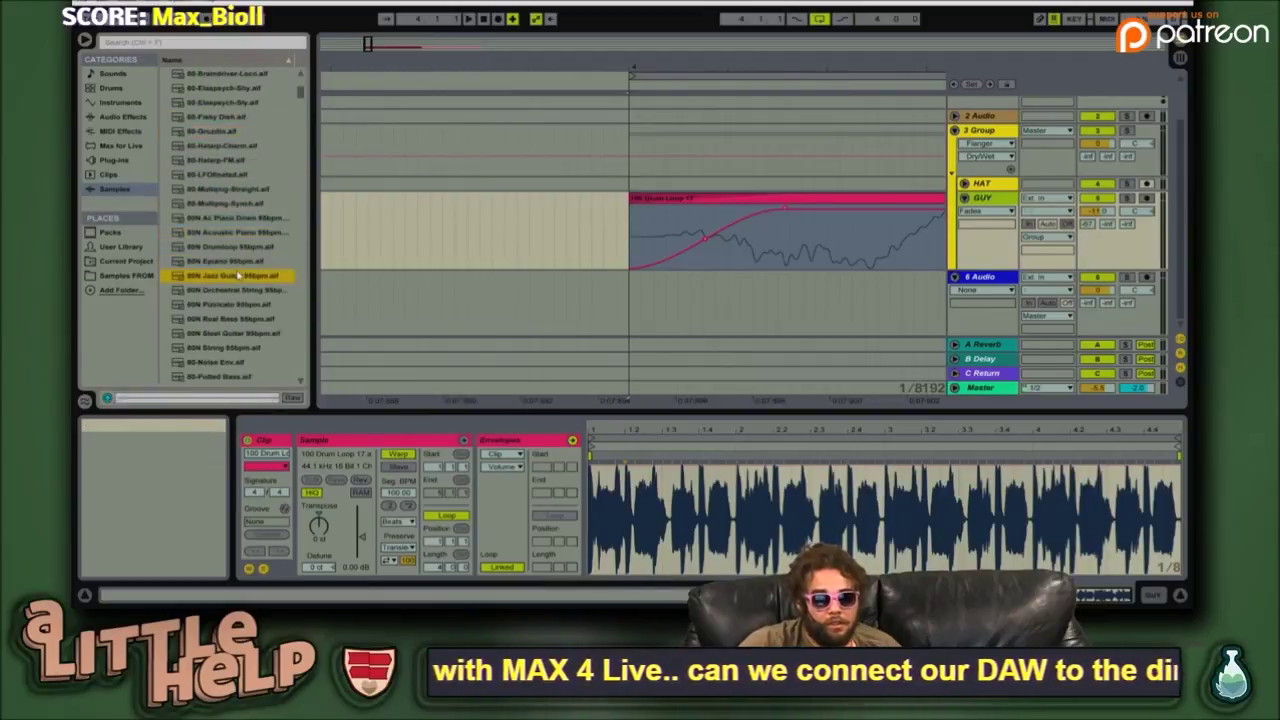
scroll(232, 276, down, 3)
- Search the samples for "kick" and preview BipolarKick13.aif
click(194, 41)
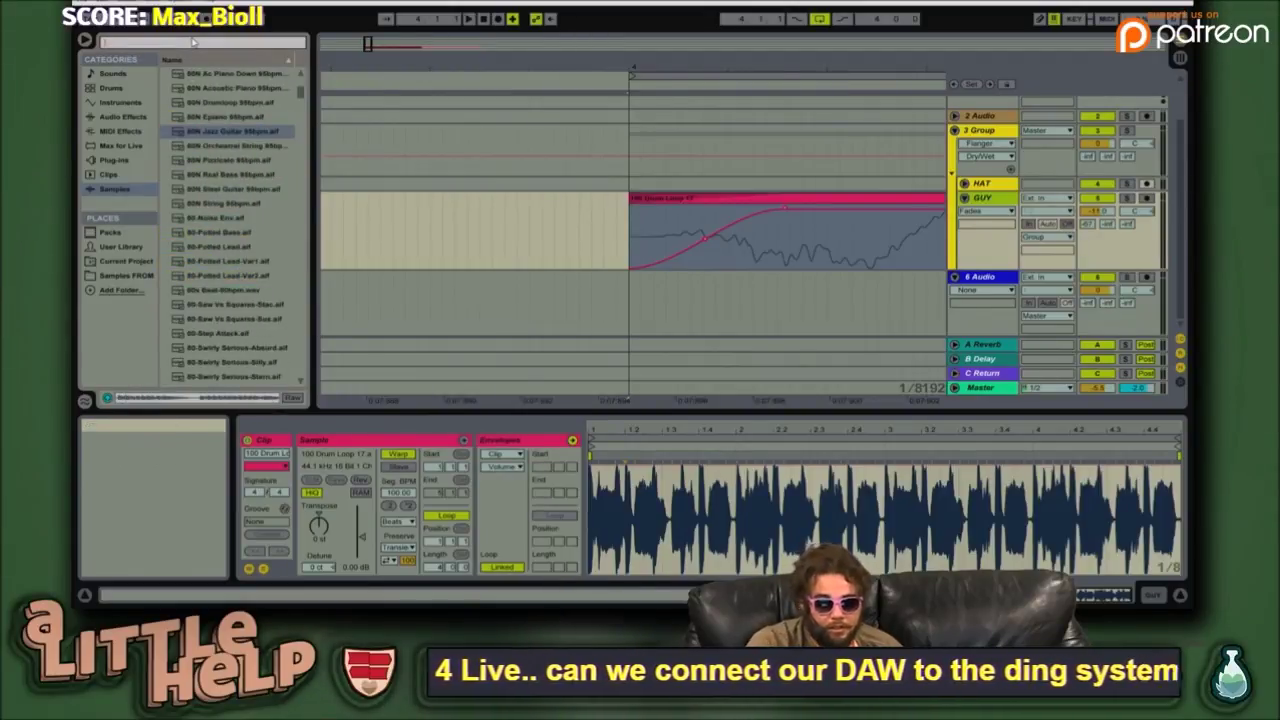
text(kick)
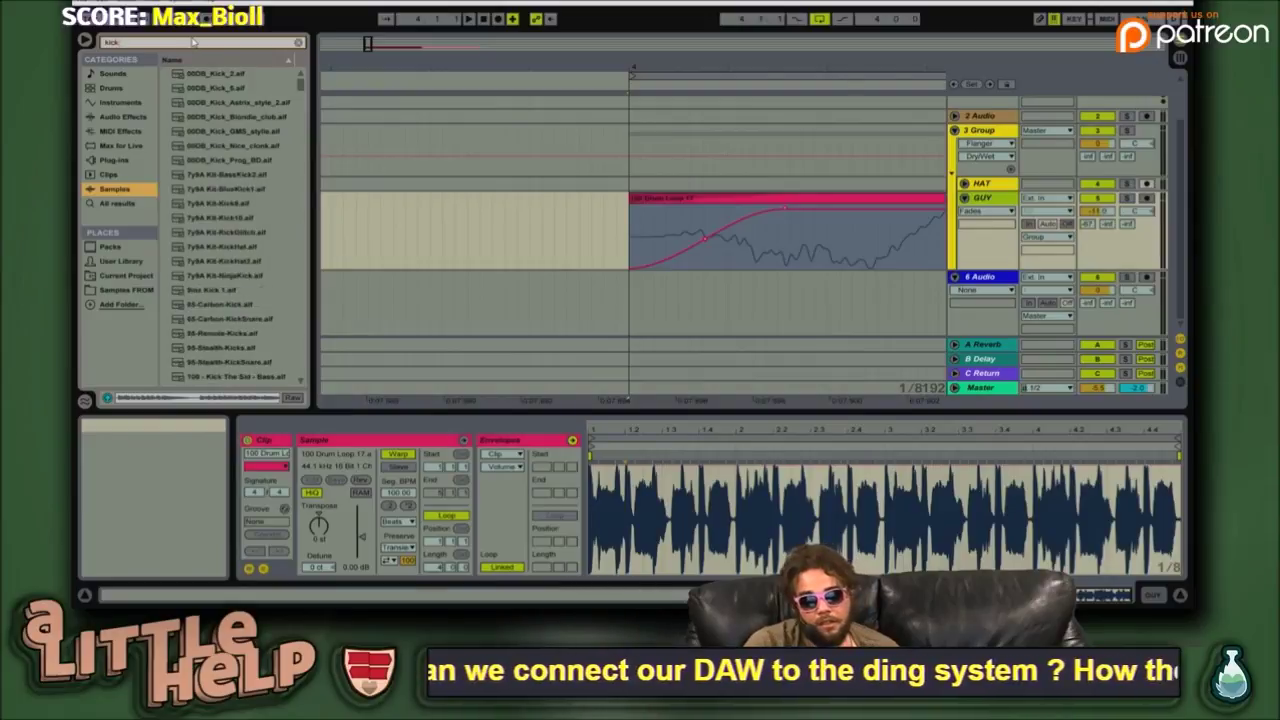
scroll(214, 134, down, 10)
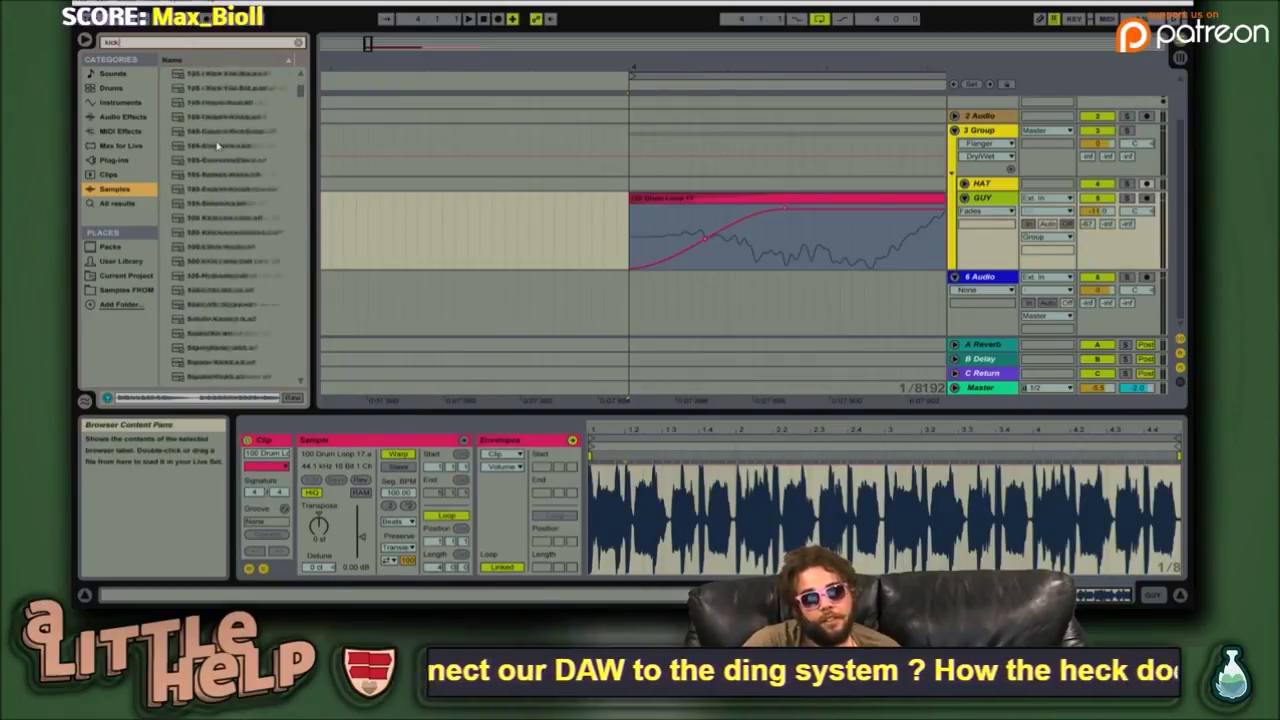
click(214, 131)
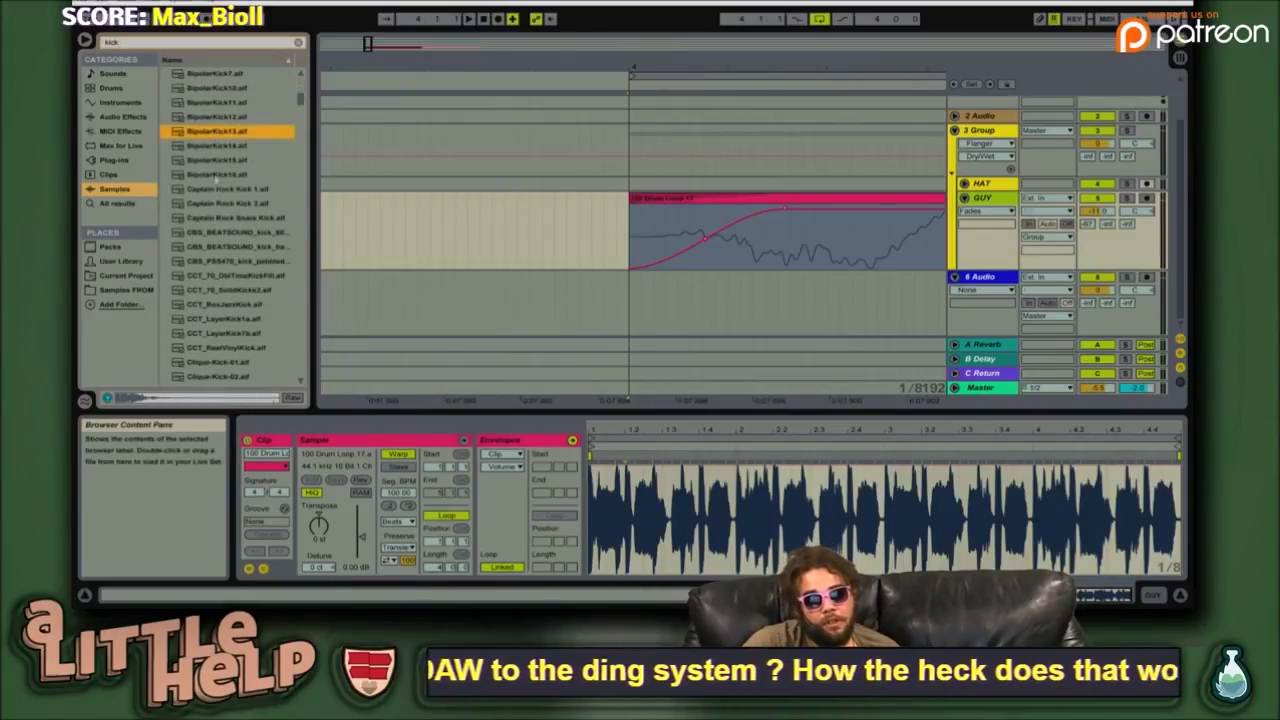
- Place BipolarKick13.aif on the 6 Audio track at bar 4 and hide the return tracks
drag(198, 131, 629, 303)
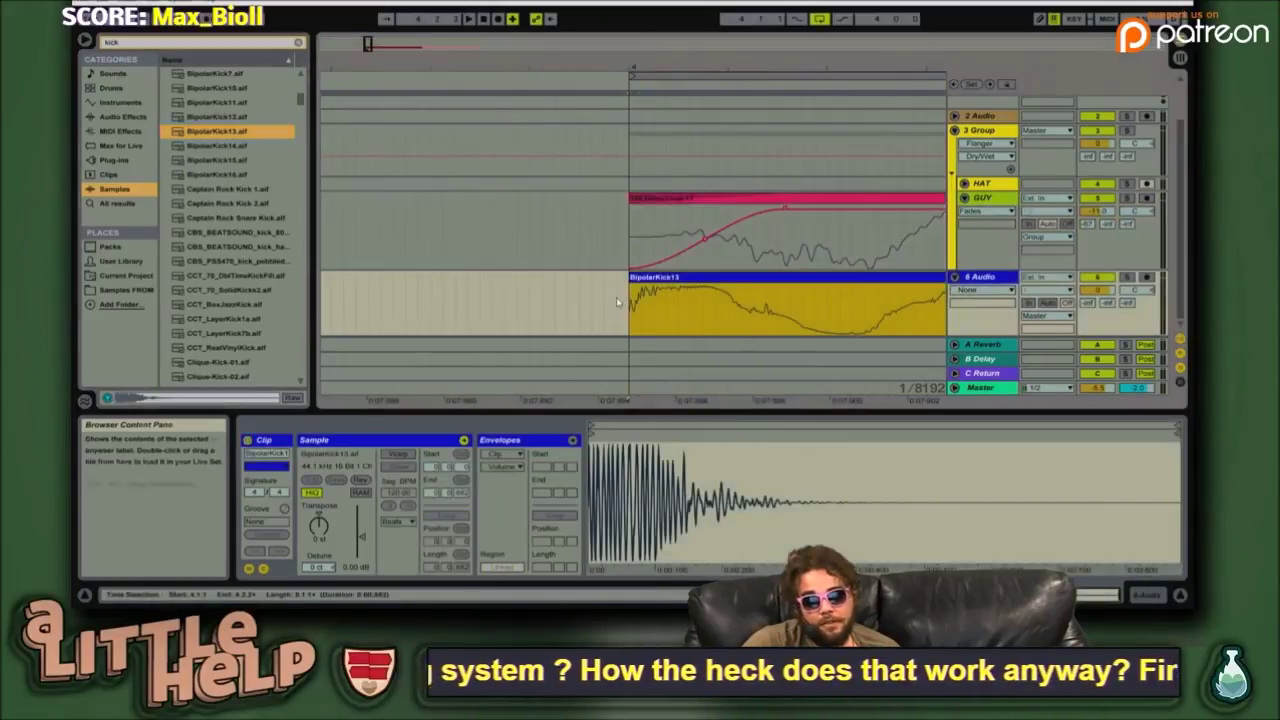
click(1181, 355)
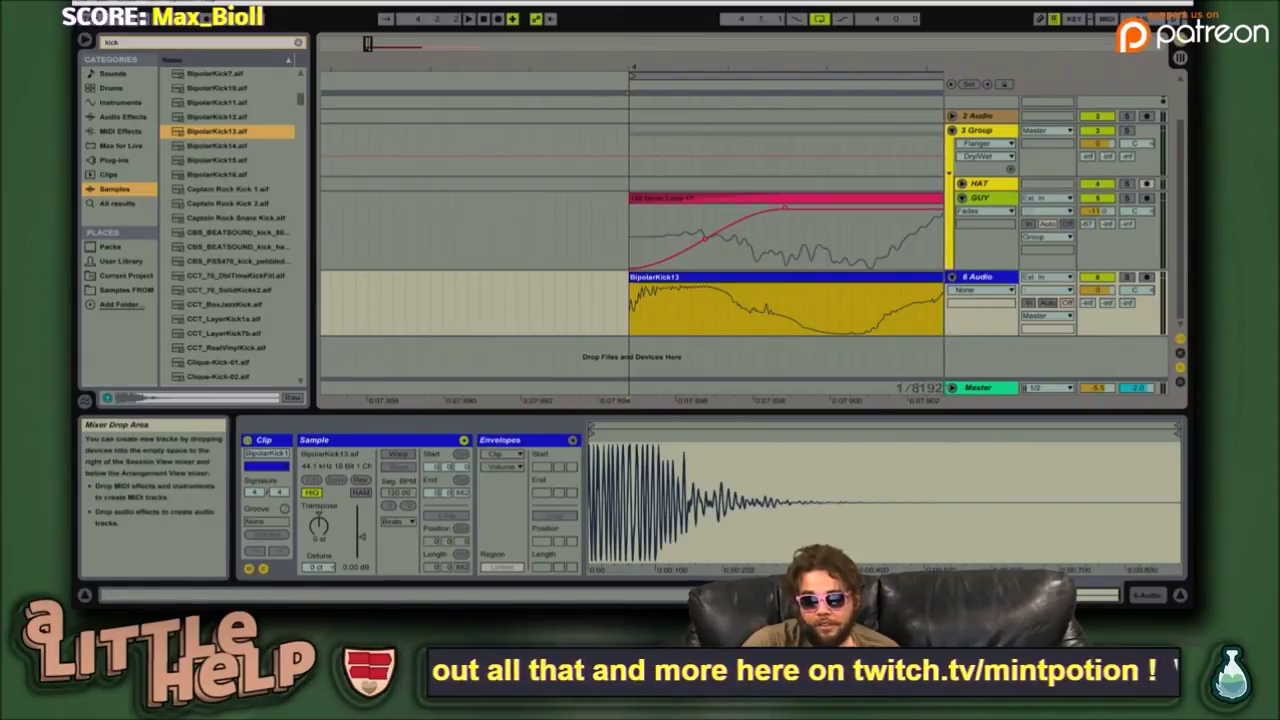
- Show the fades of the BipolarKick13 clip to compare them with those of the 100 Drum Loop 17 clip
right_click(868, 281)
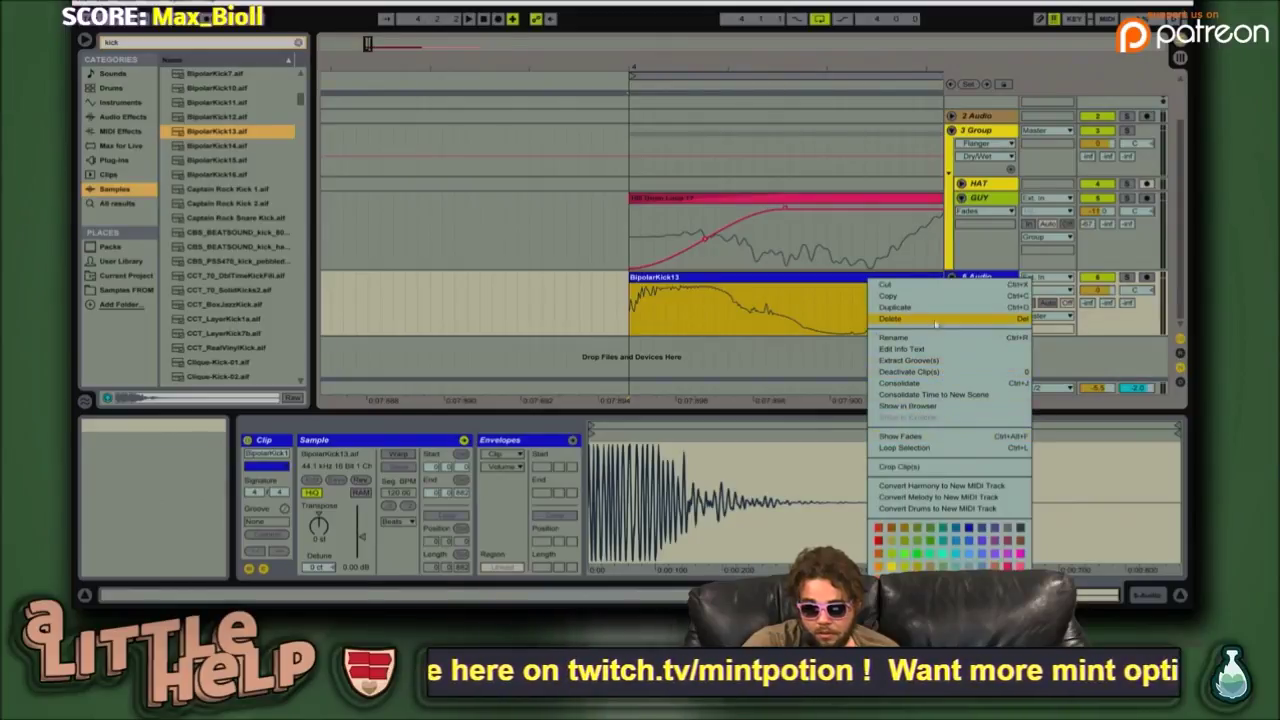
click(940, 436)
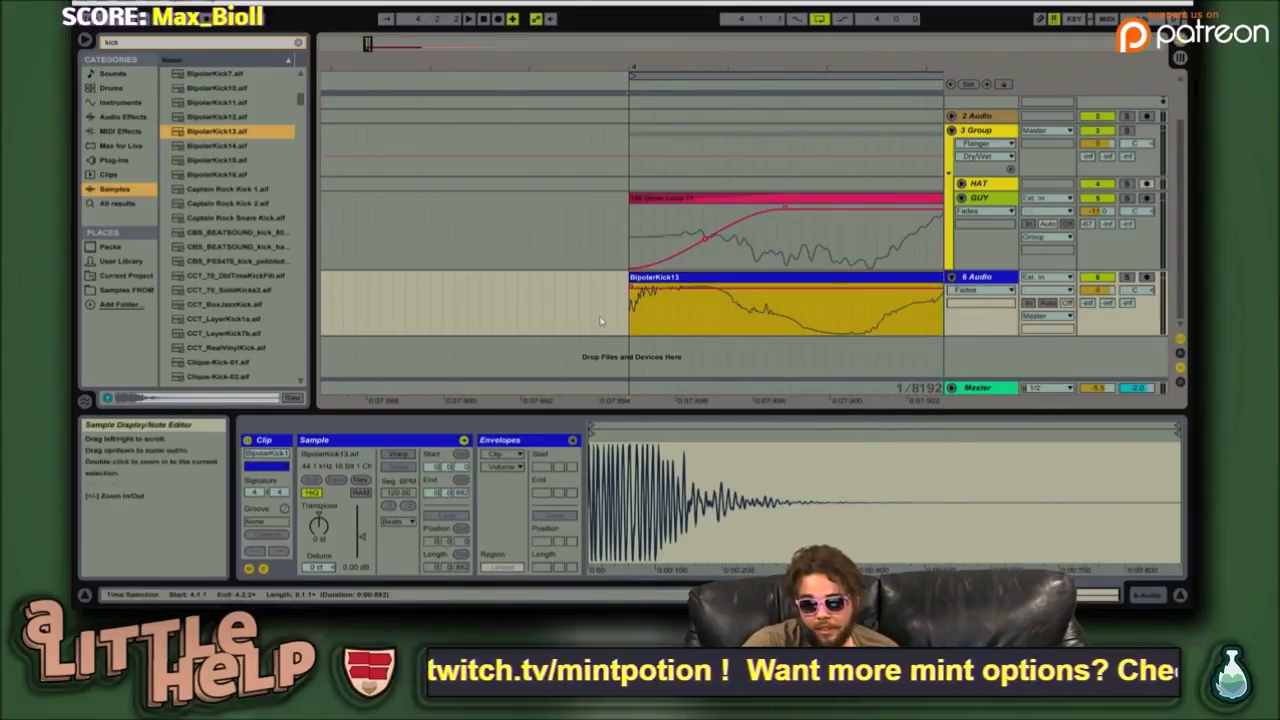
click(752, 215)
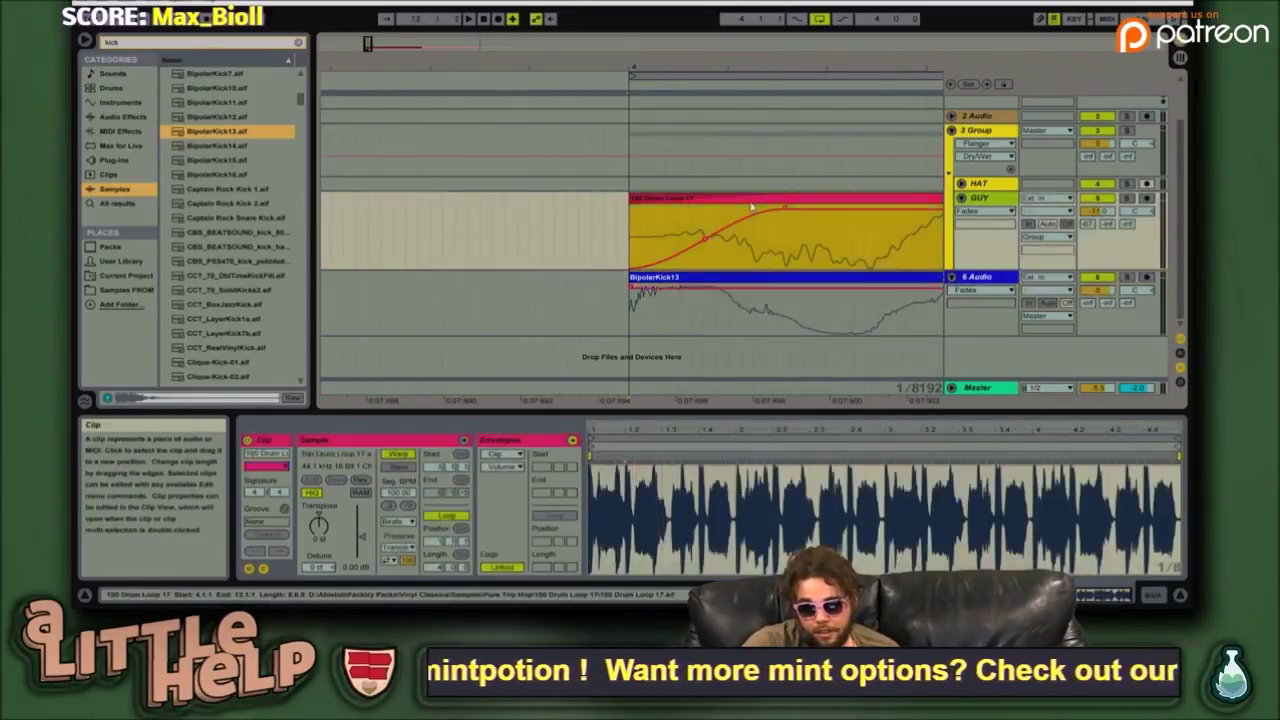
click(606, 321)
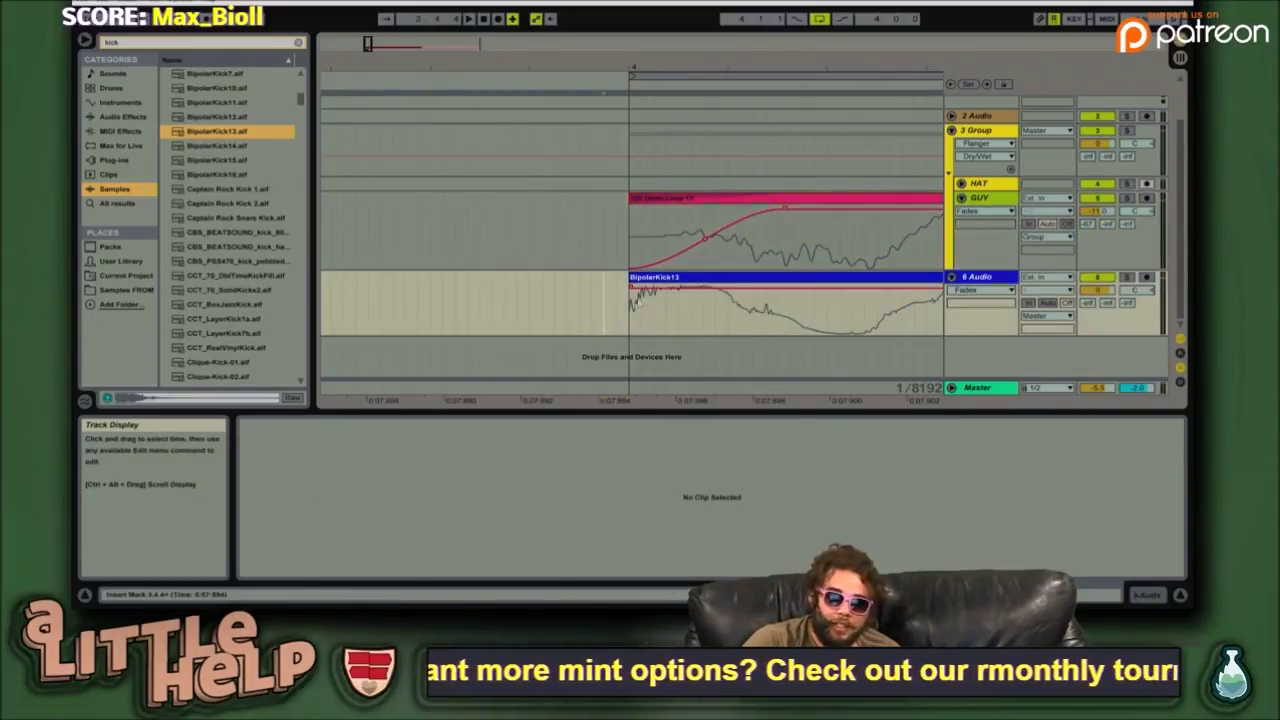
- Play the BipolarKick13 clip and inspect the very start of its sample waveform up close
click(654, 277)
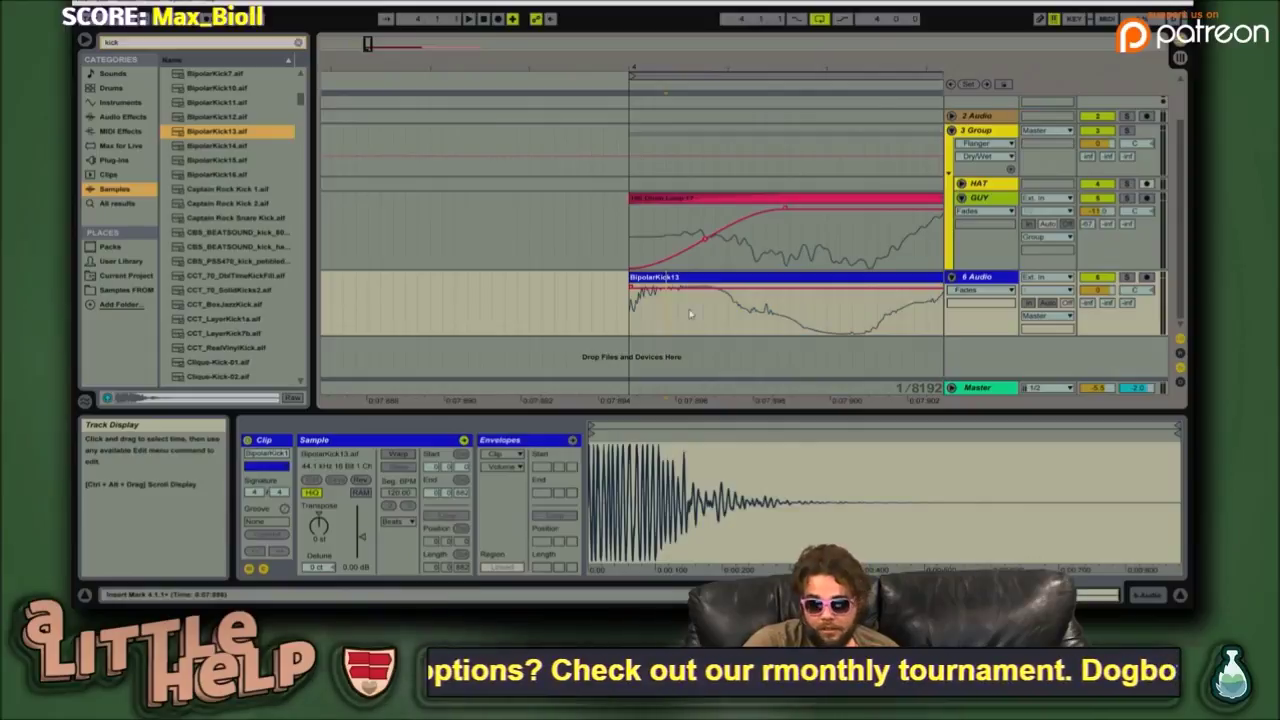
key(space)
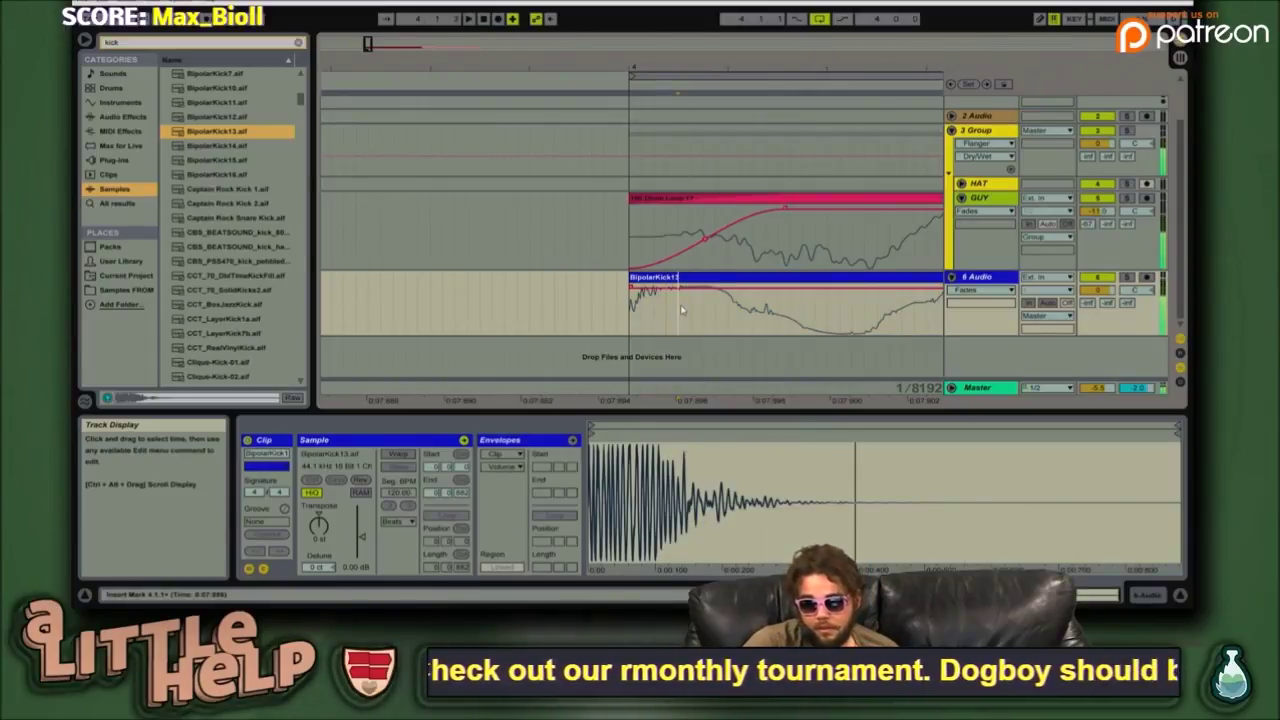
drag(613, 443, 1174, 428)
drag(617, 444, 708, 530)
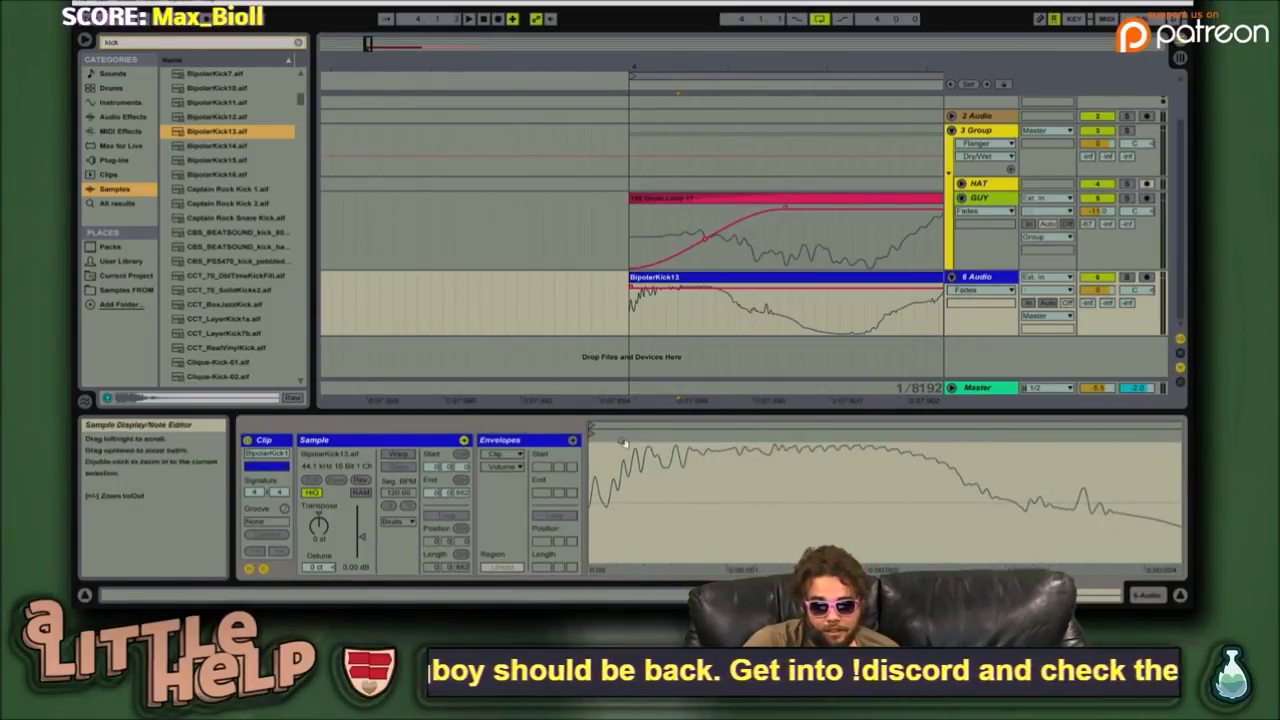
drag(612, 444, 619, 470)
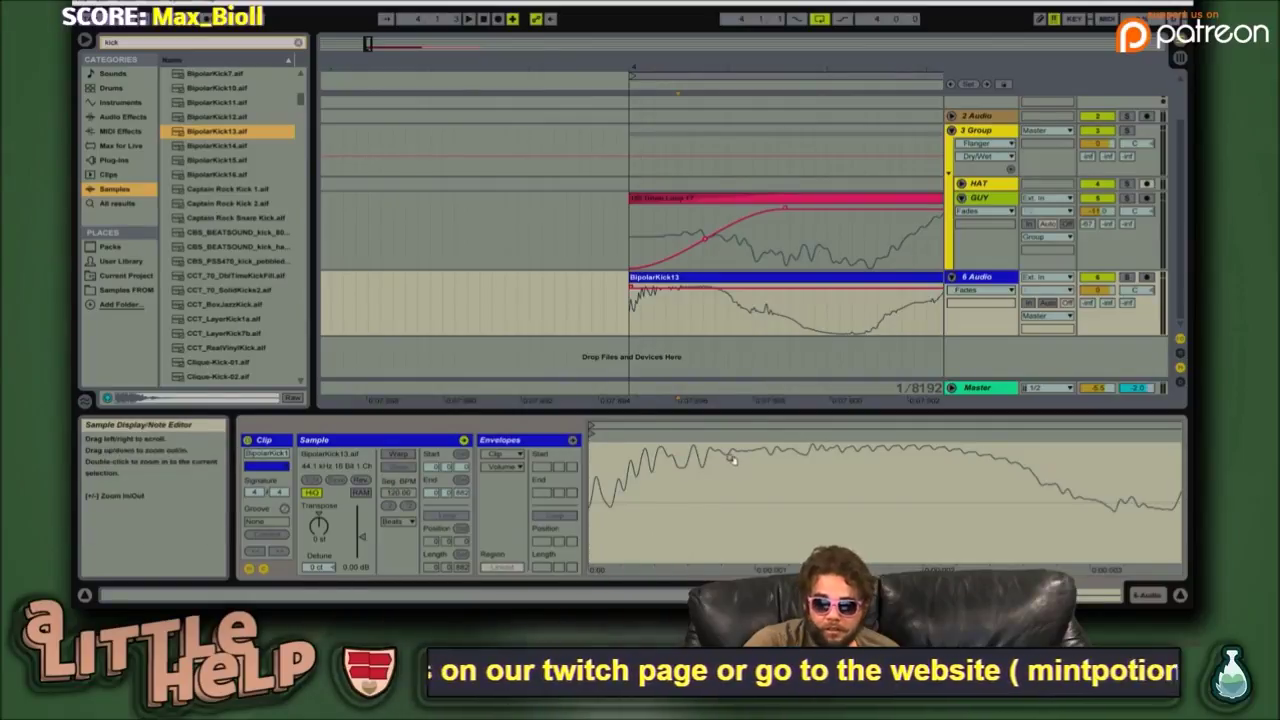
- Review the audio device, sample rate and latency settings in the preferences and close them
key(ctrl+comma)
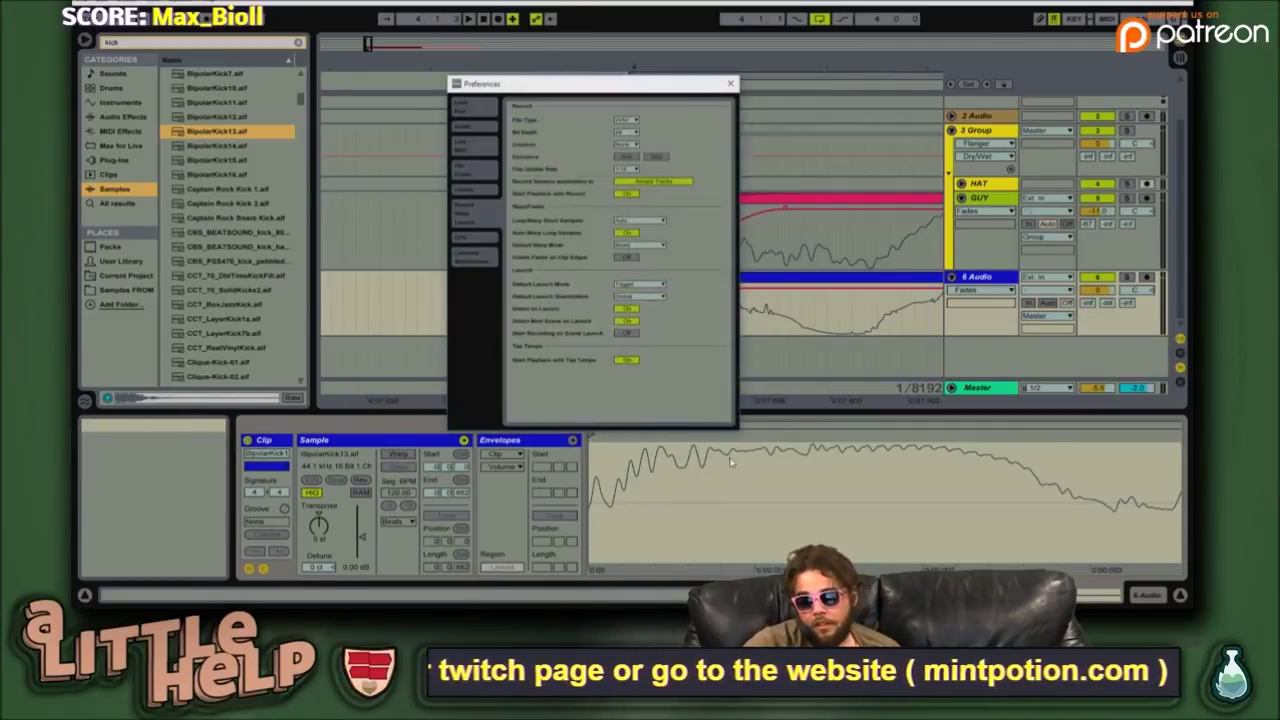
click(467, 131)
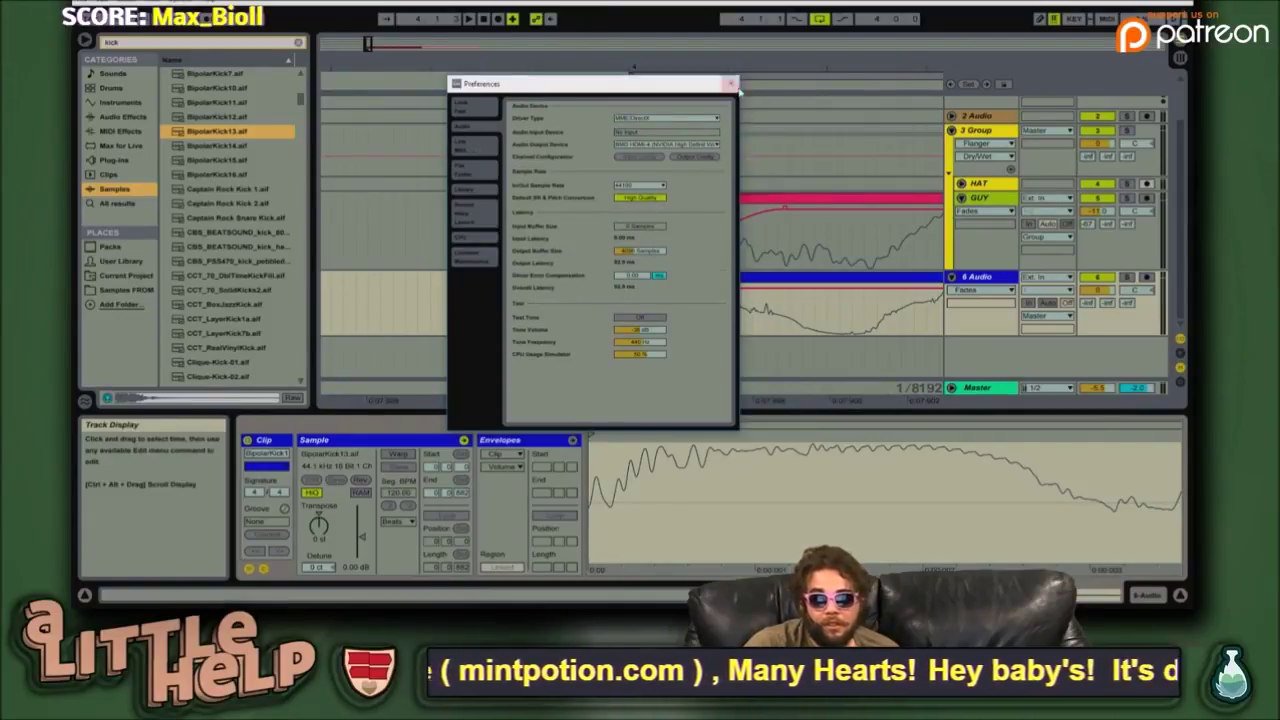
click(731, 84)
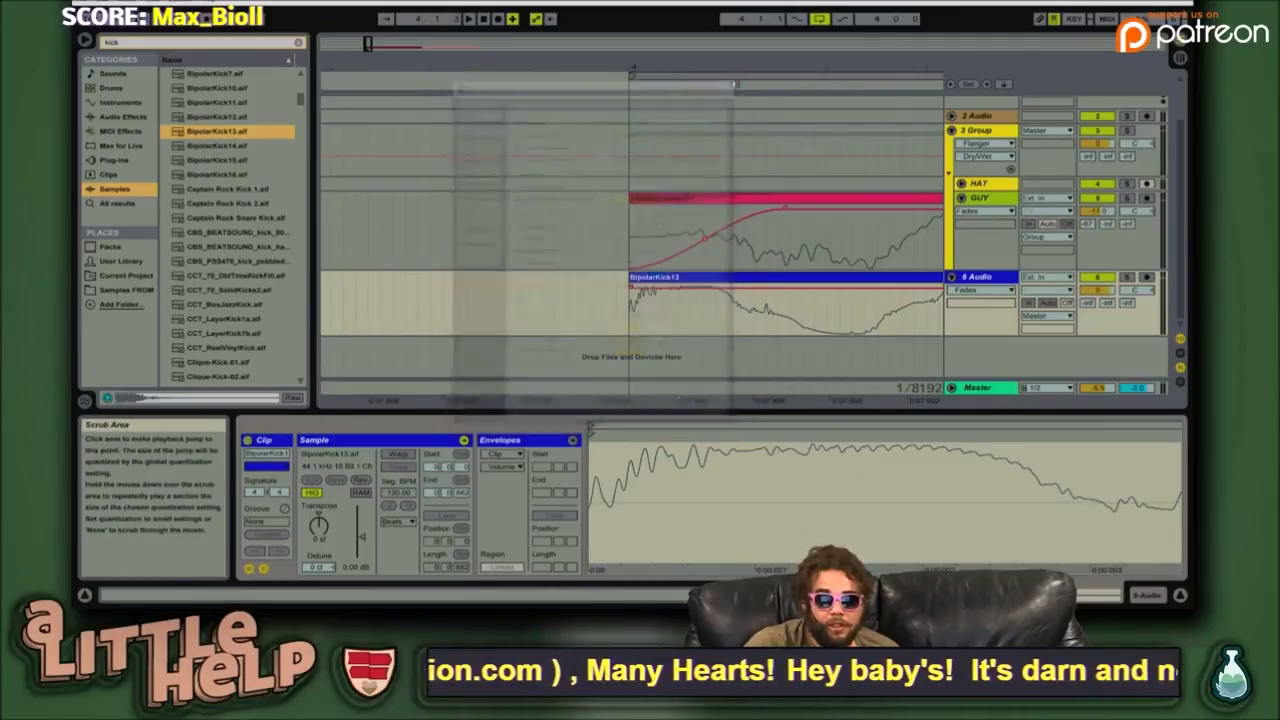
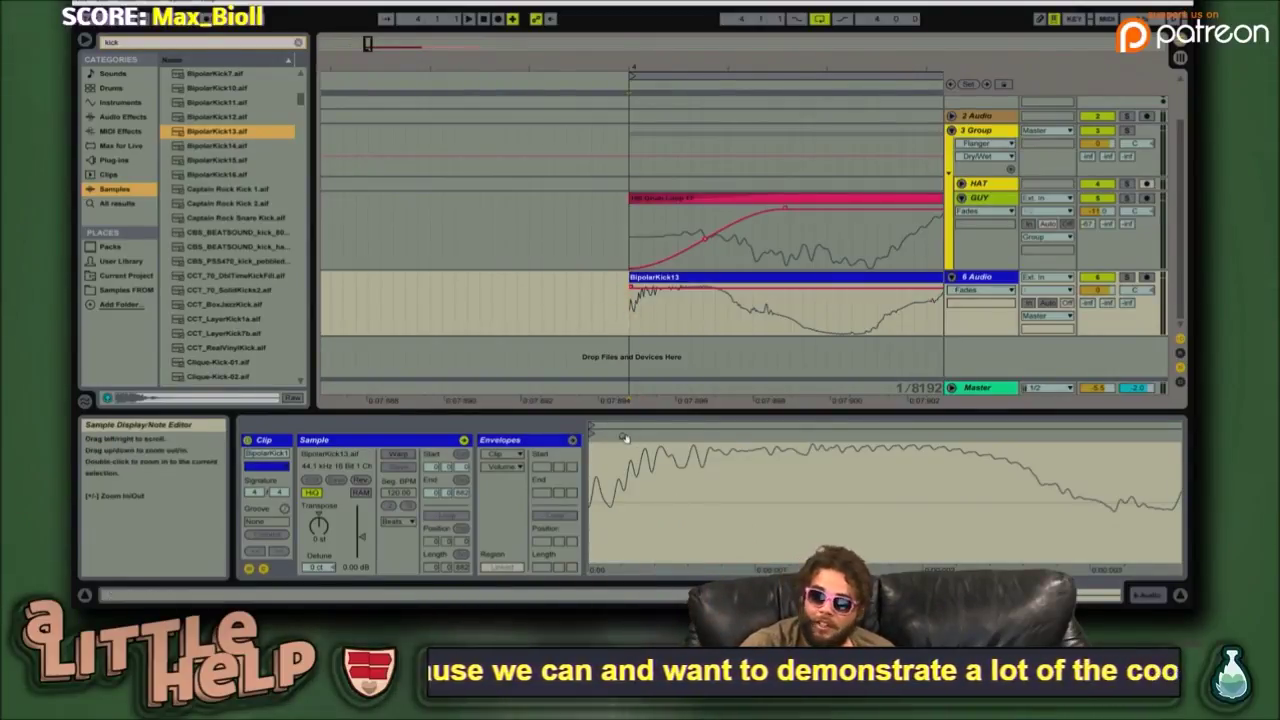
- Solo the 6 Audio track and play the BipolarKick13 clip on its own
drag(624, 438, 625, 433)
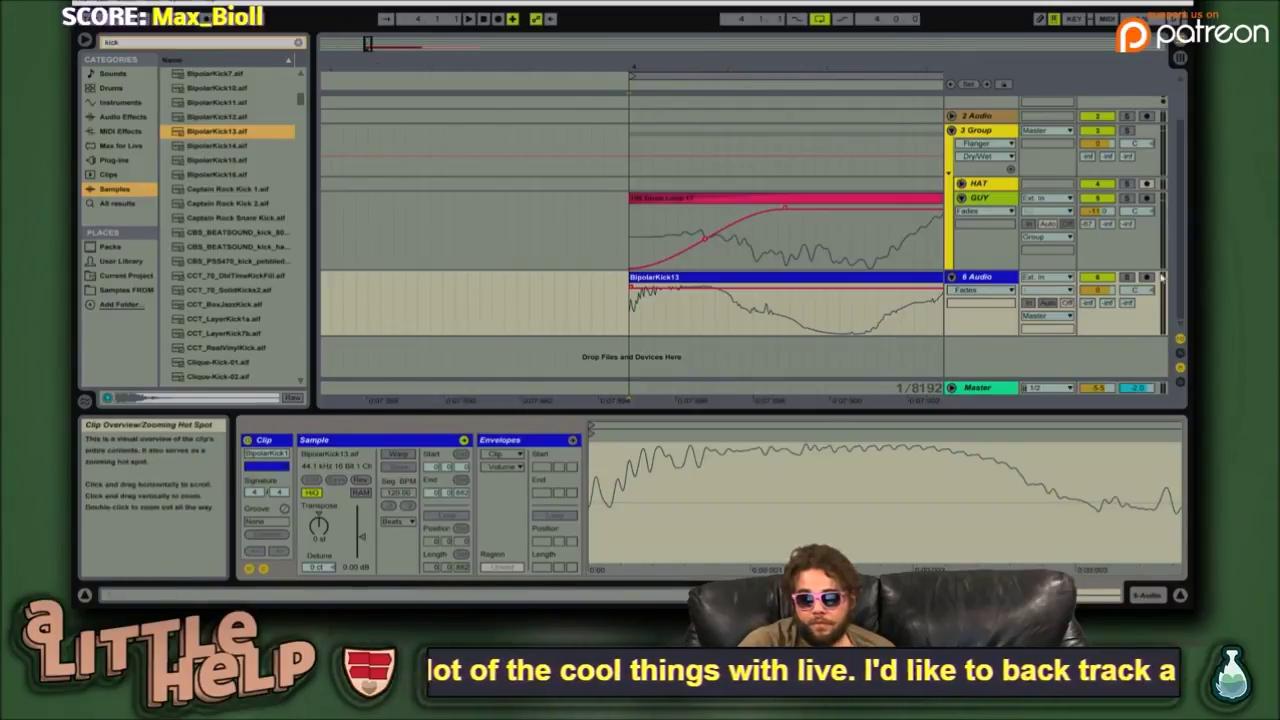
click(1126, 277)
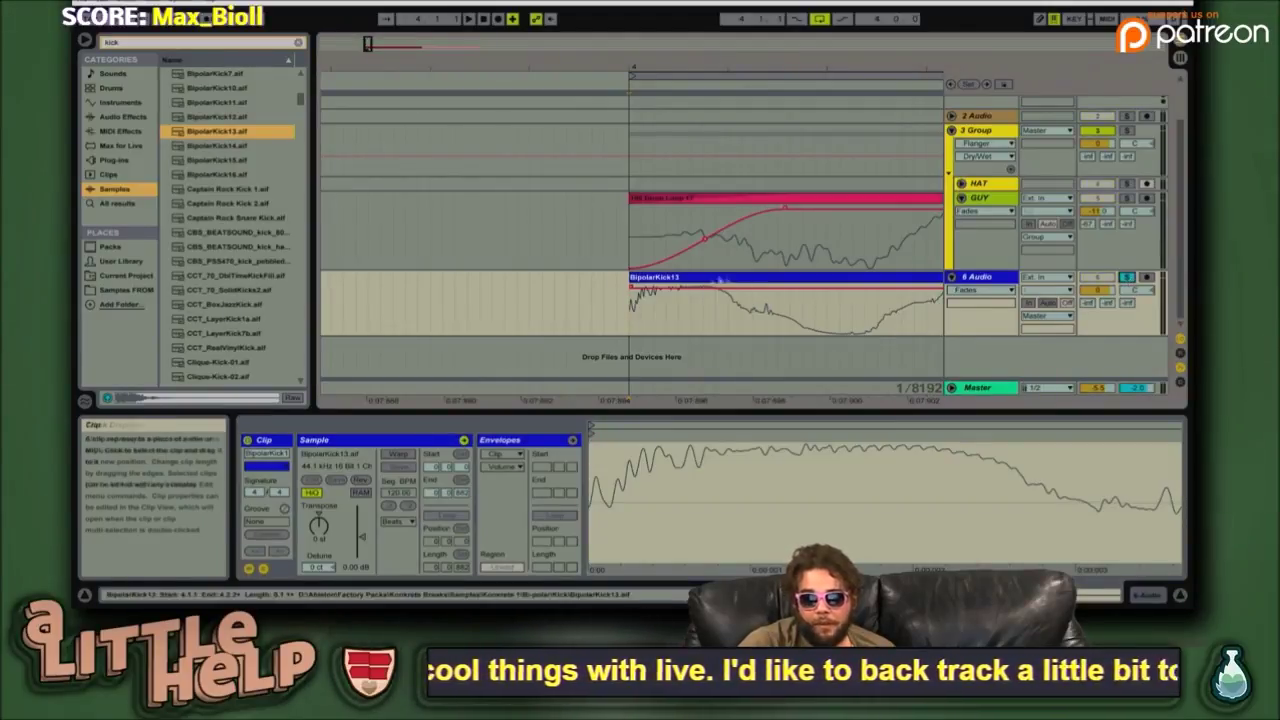
click(709, 282)
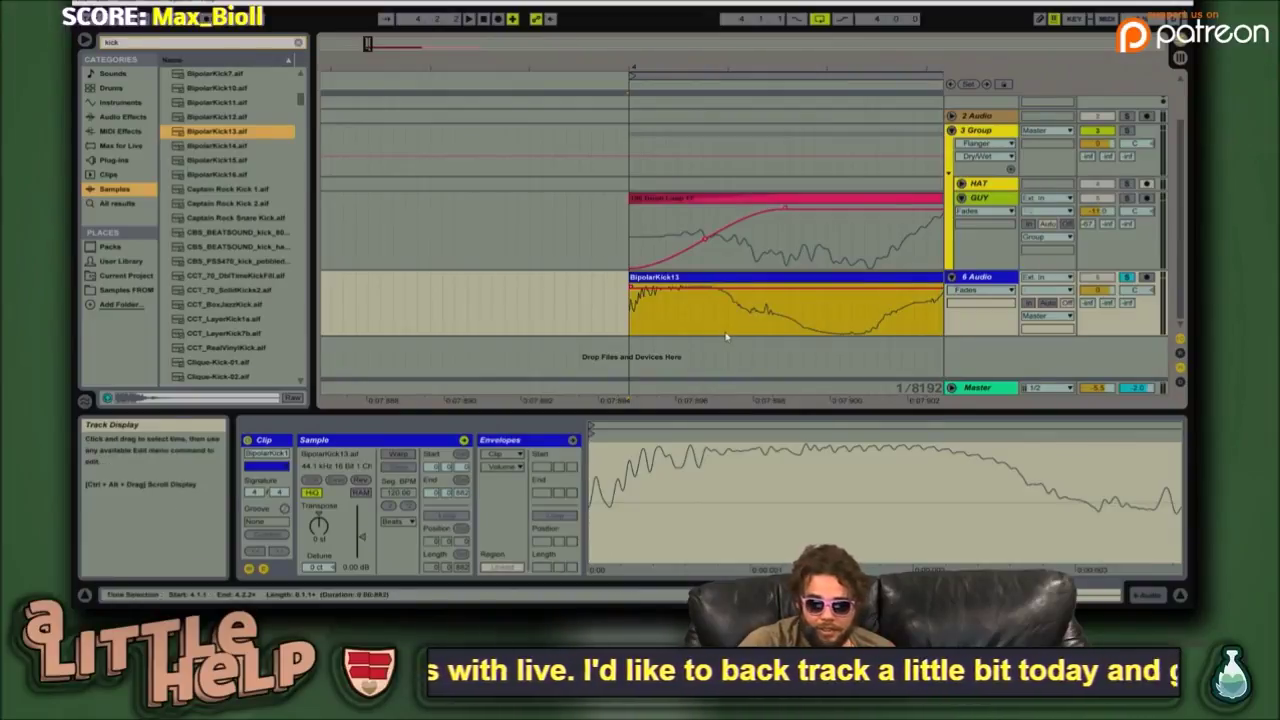
key(space)
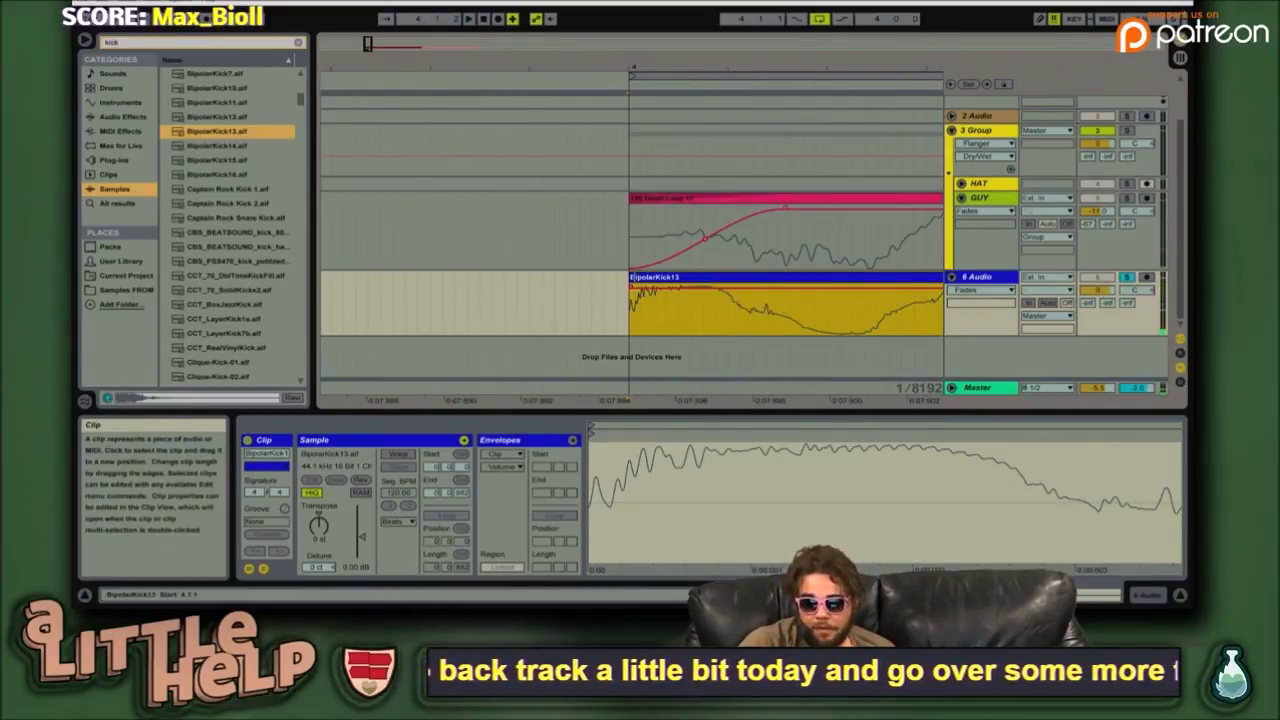
- Try to adjust the fade-in at the start of the BipolarKick13 clip and play it
drag(631, 288, 358, 270)
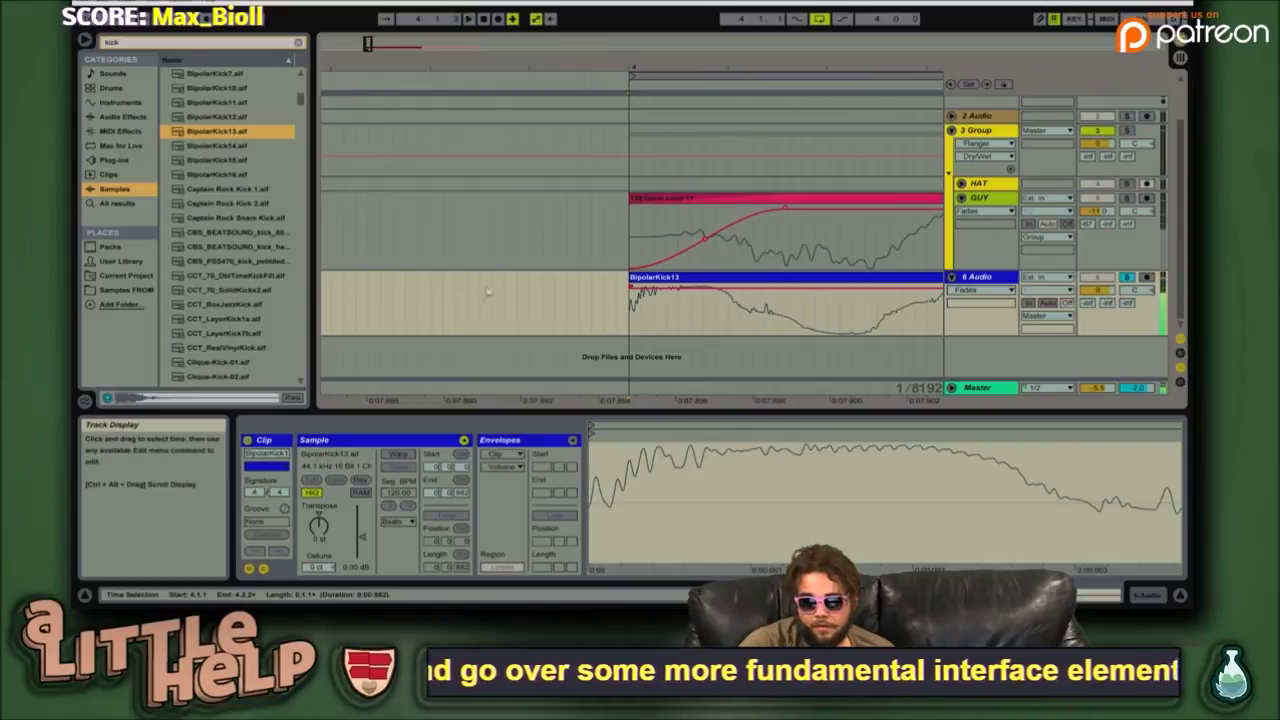
mouse_move(631, 288)
mouse_down()
mouse_move(1167, 230)
mouse_move(631, 286)
mouse_up()
key(space)
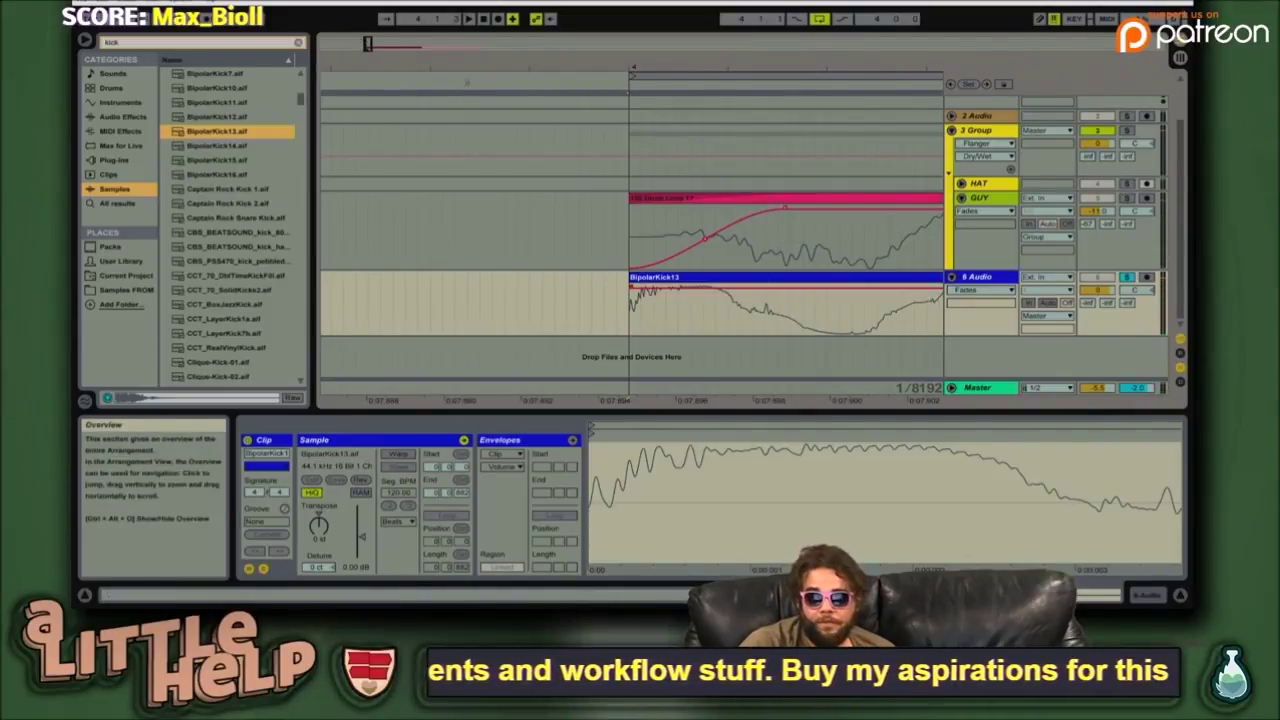
- Set the fade-in of the 100 Drum Loop 17 clip on the GUY track to run from bar 4 to bar 5
drag(368, 45, 330, 48)
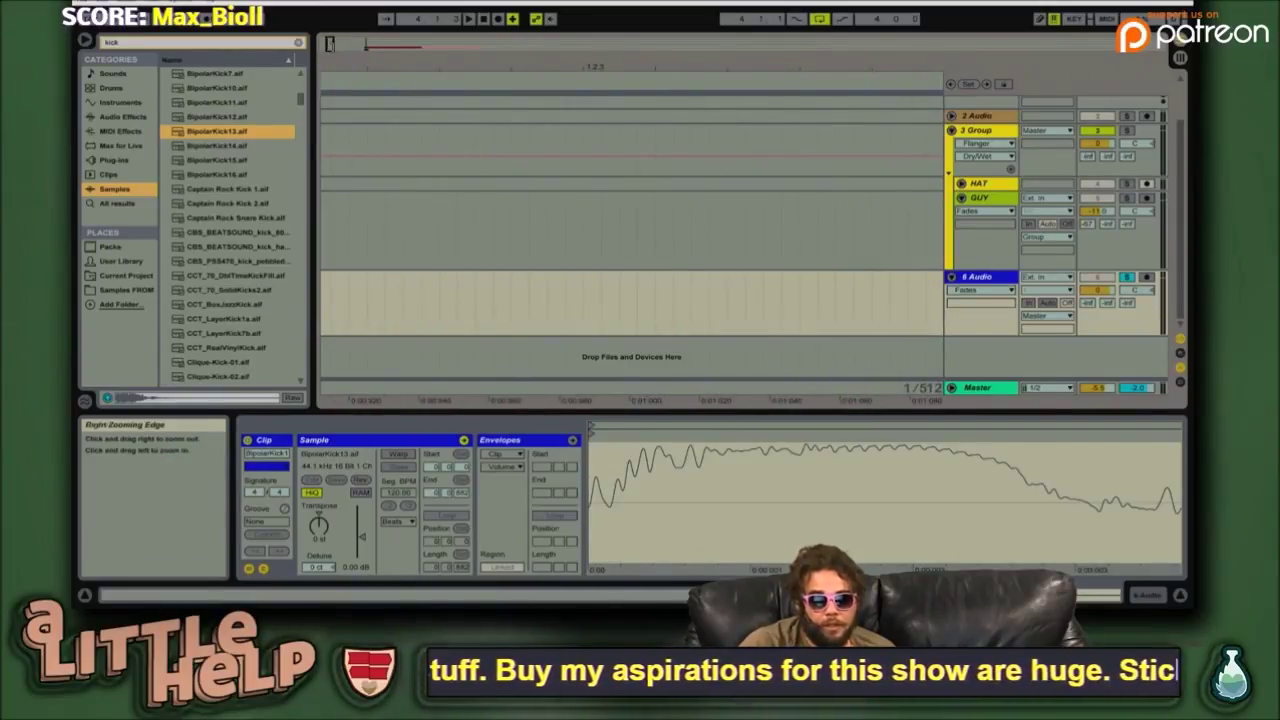
mouse_move(330, 45)
mouse_down()
mouse_move(322, 38)
mouse_move(376, 44)
mouse_move(348, 45)
mouse_up()
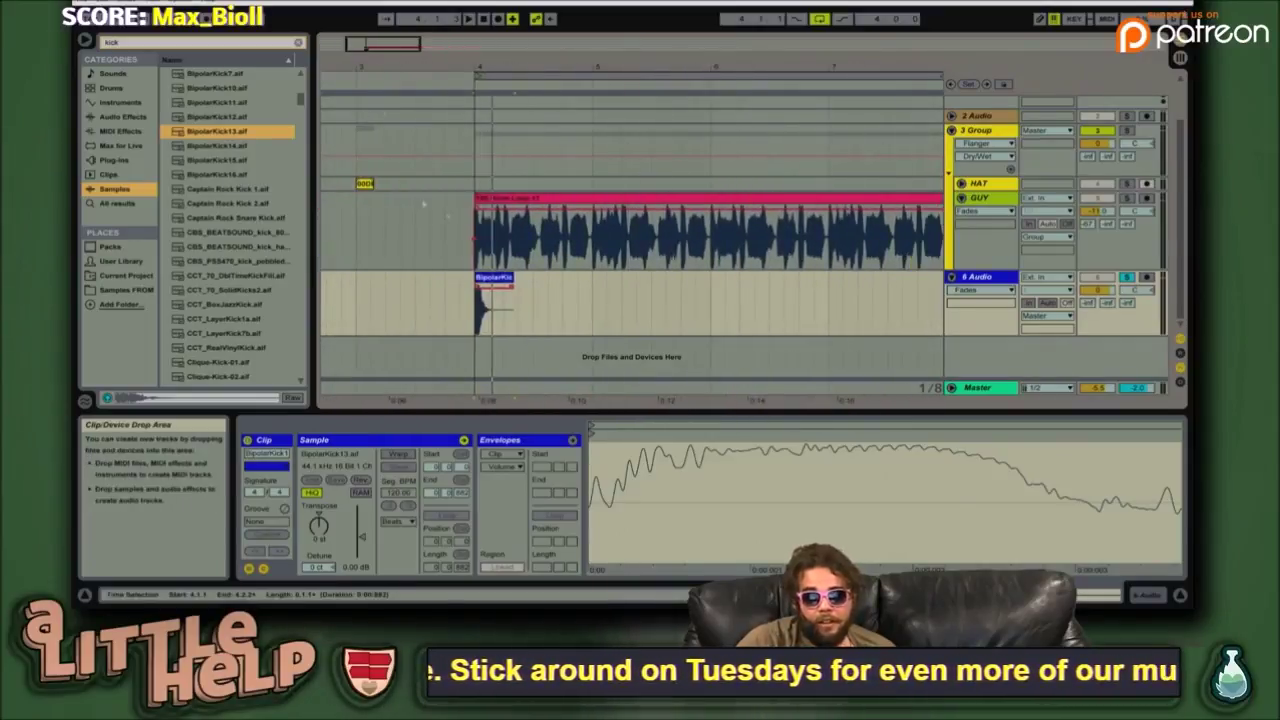
click(477, 213)
drag(478, 200, 593, 191)
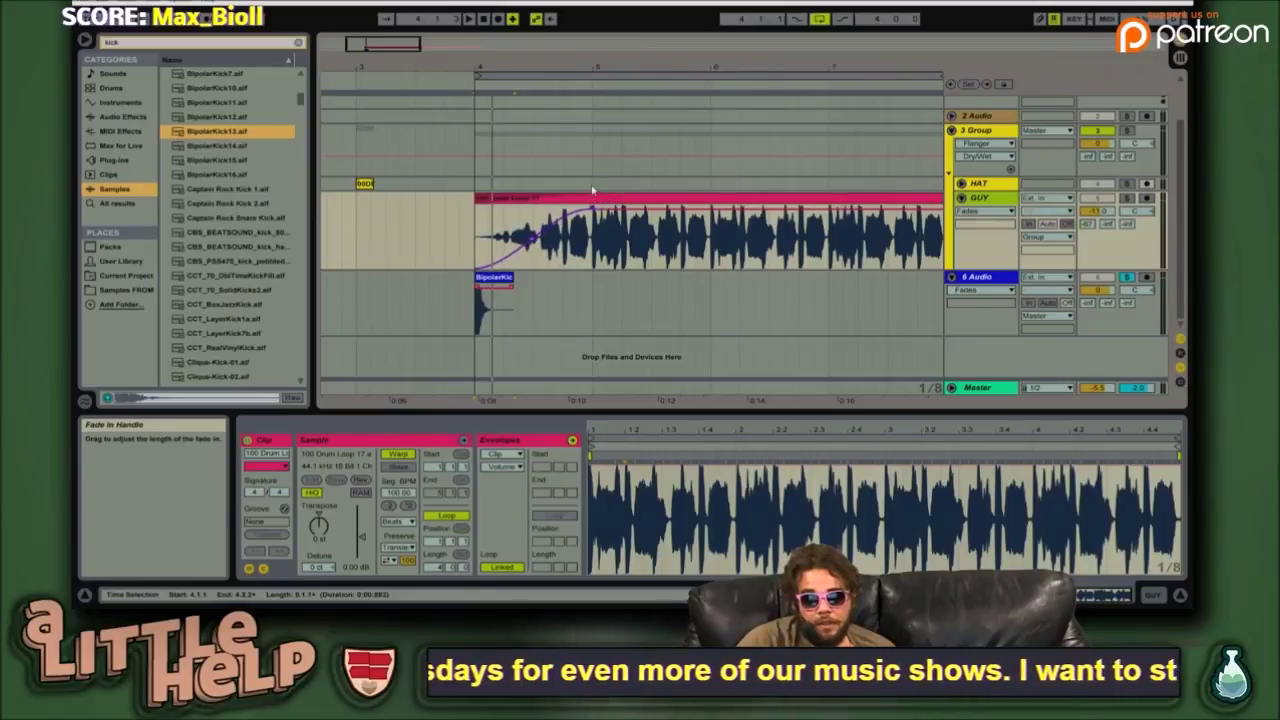
- Try a steeper fade-in curve on the 100 Drum Loop 17 clip and bring it back to a gradual slope
drag(592, 156, 476, 175)
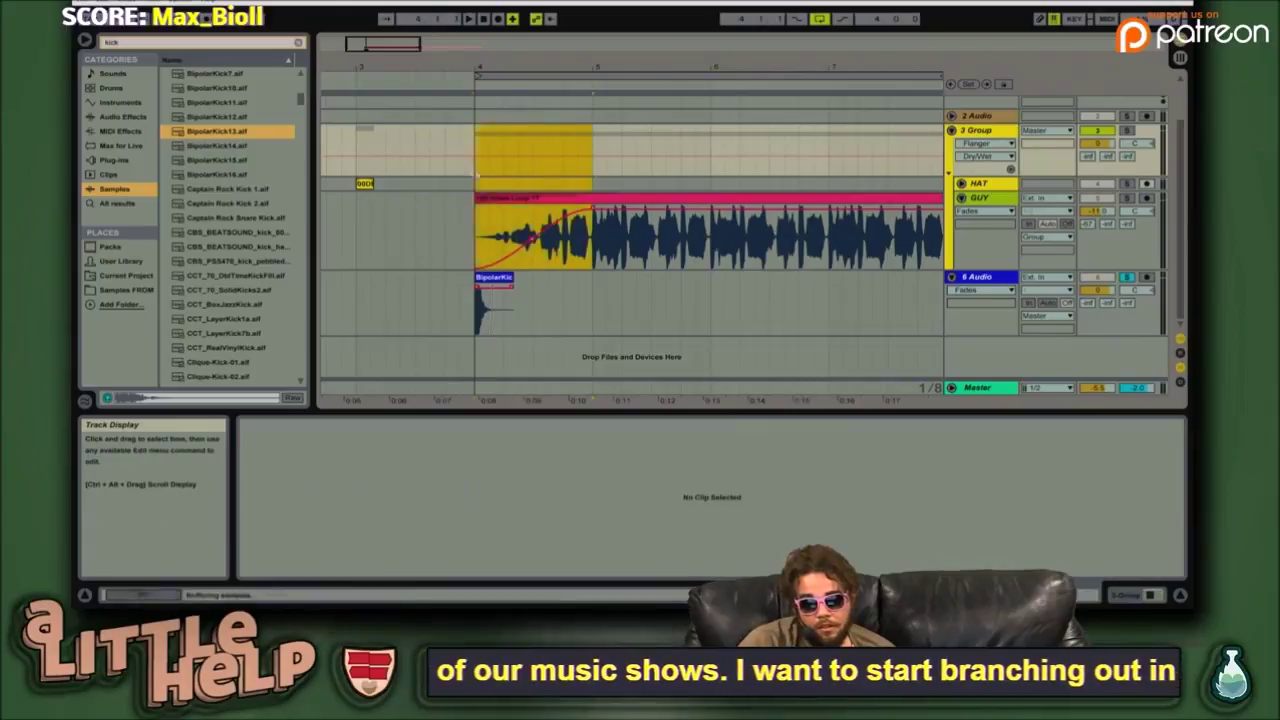
click(430, 230)
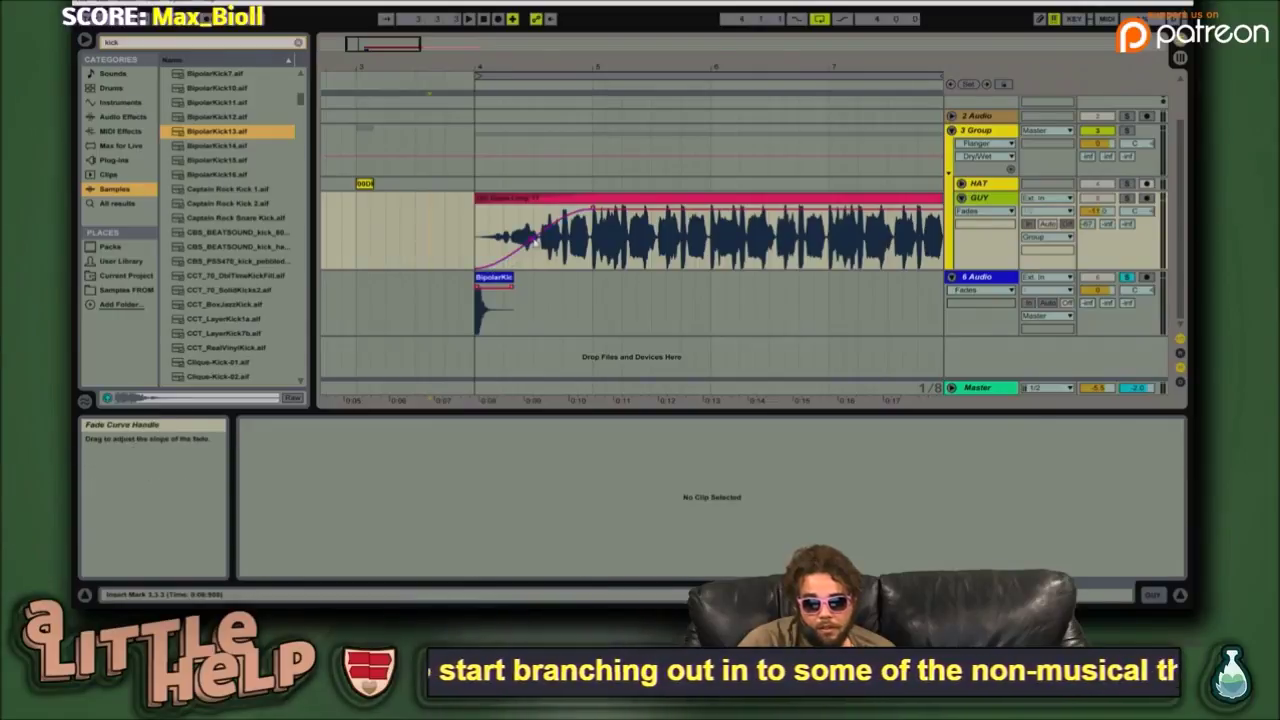
drag(528, 241, 490, 226)
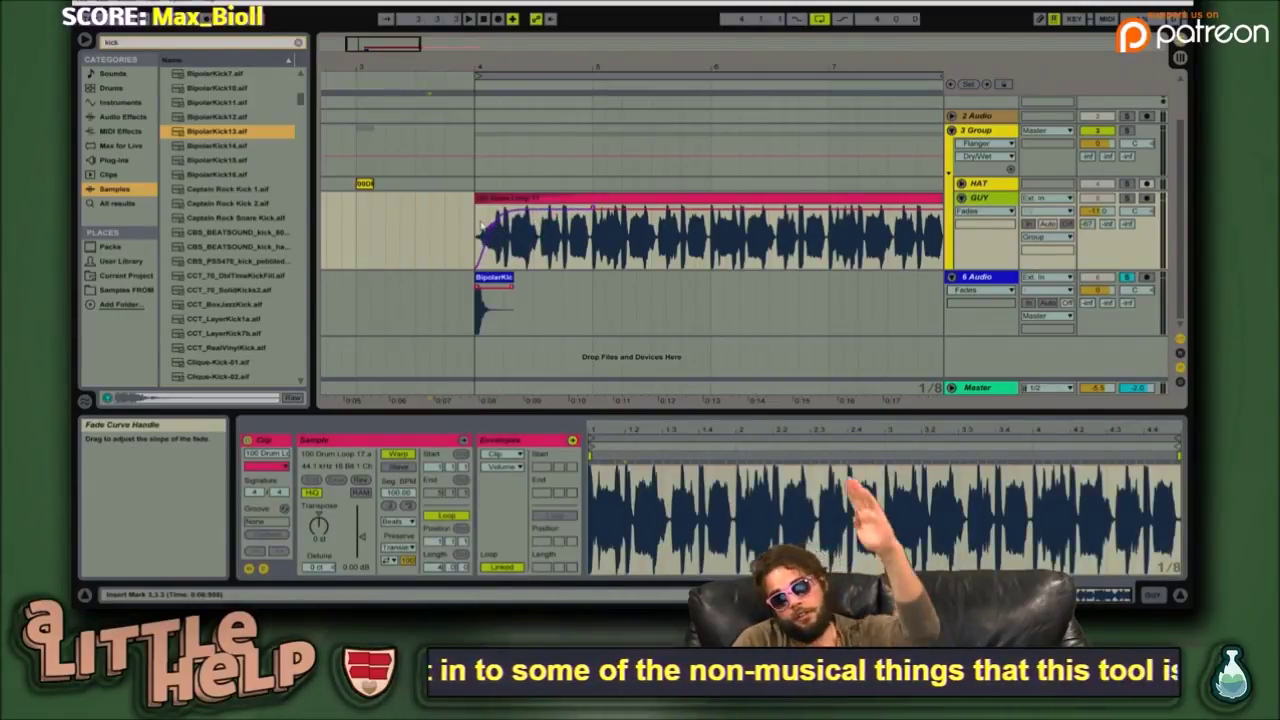
drag(490, 226, 527, 246)
right_click(527, 246)
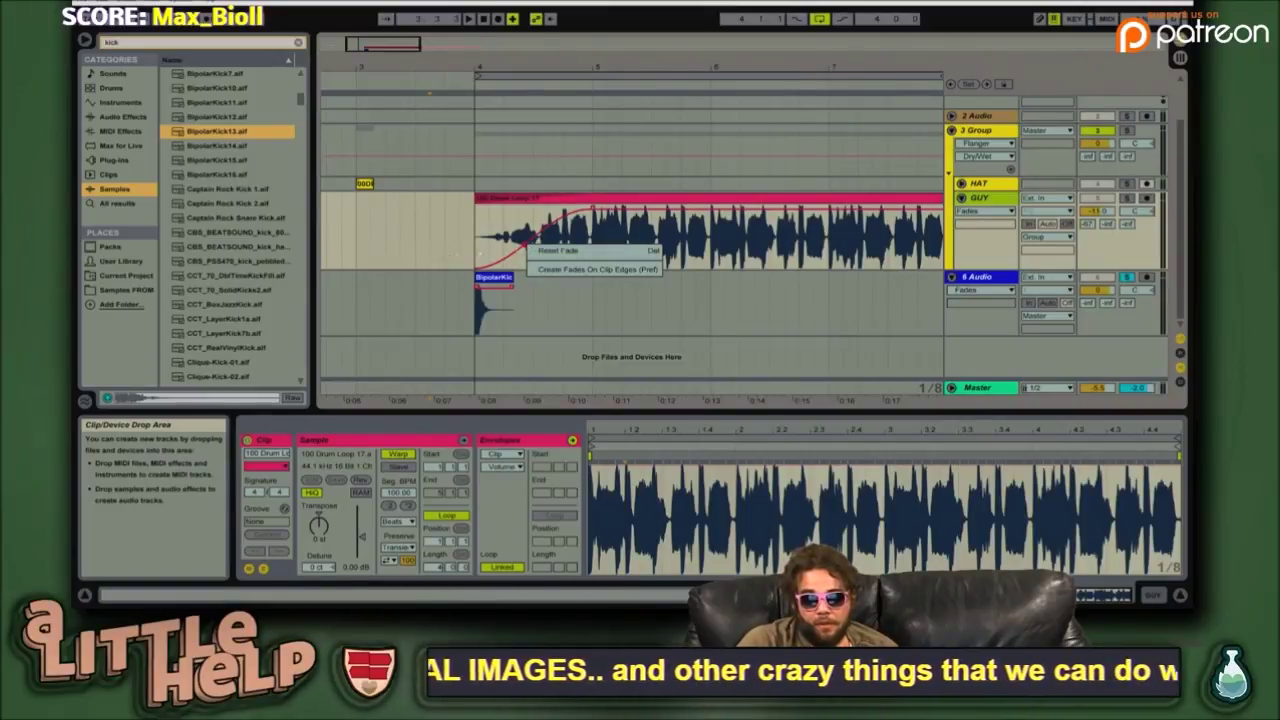
click(587, 258)
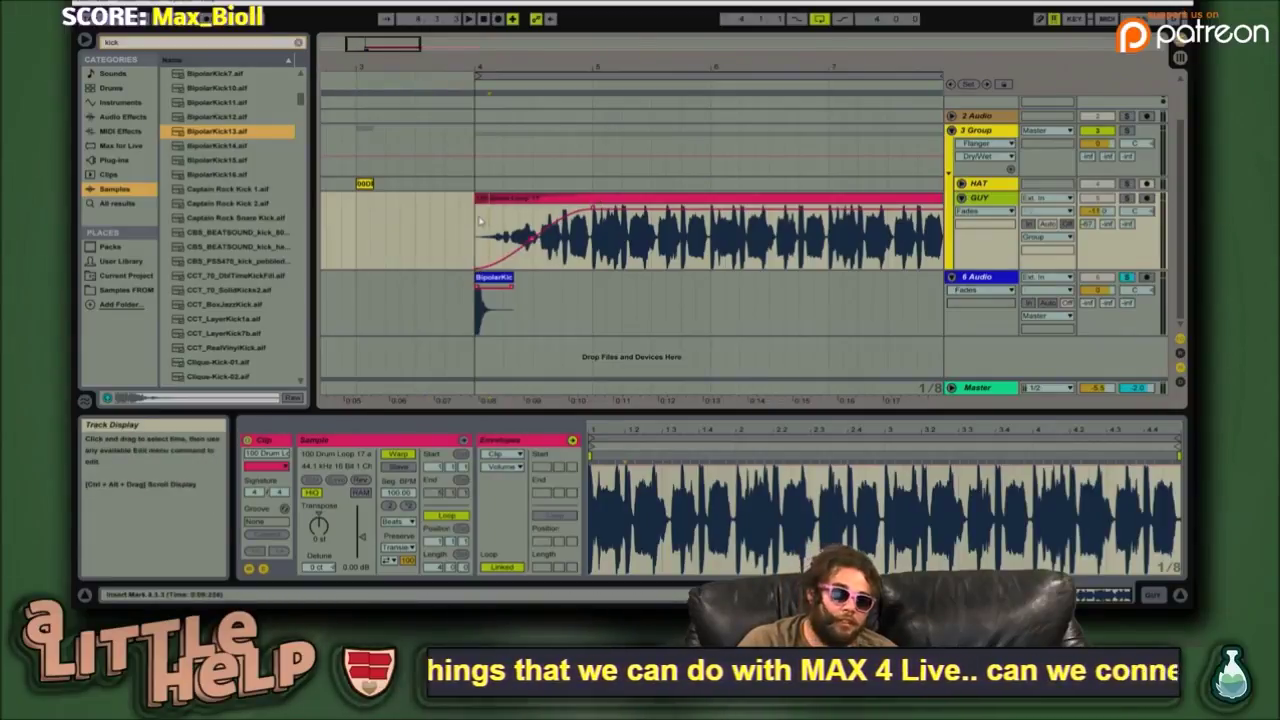
- Turn off solo on the 6 Audio track and play from bar 4 to hear the drum loop's fade-in
key(space)
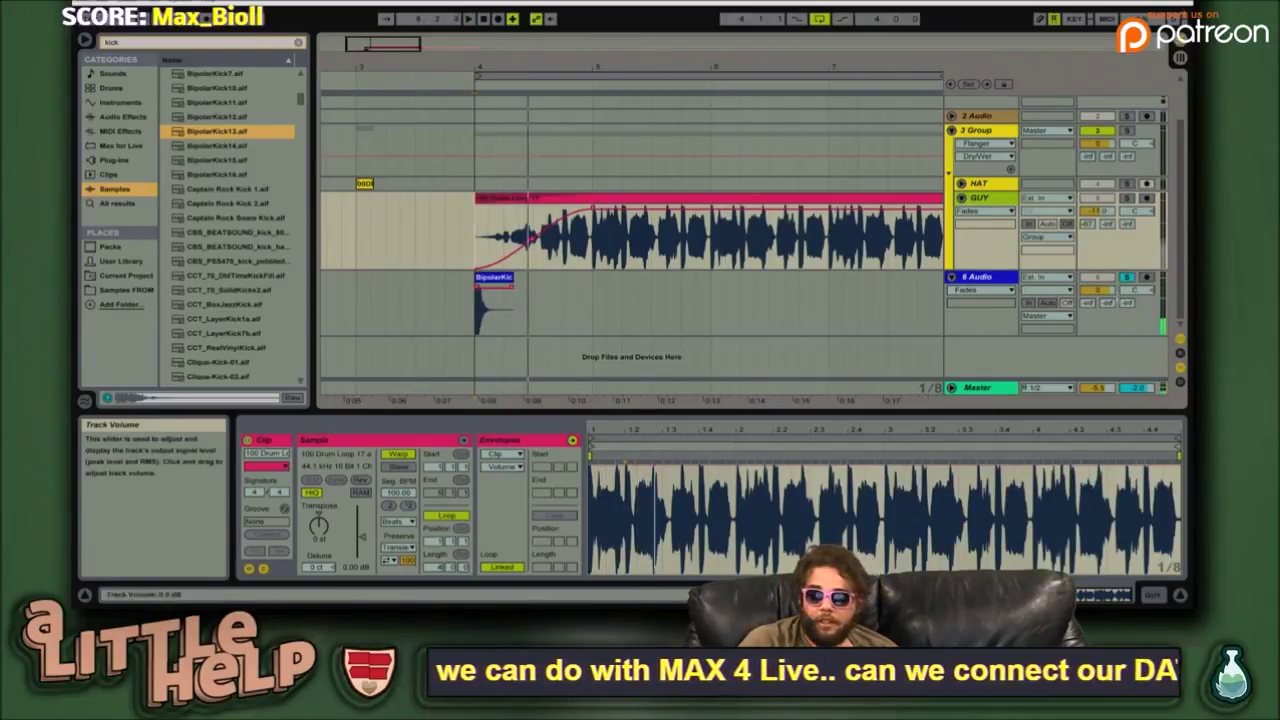
key(space)
key(space)
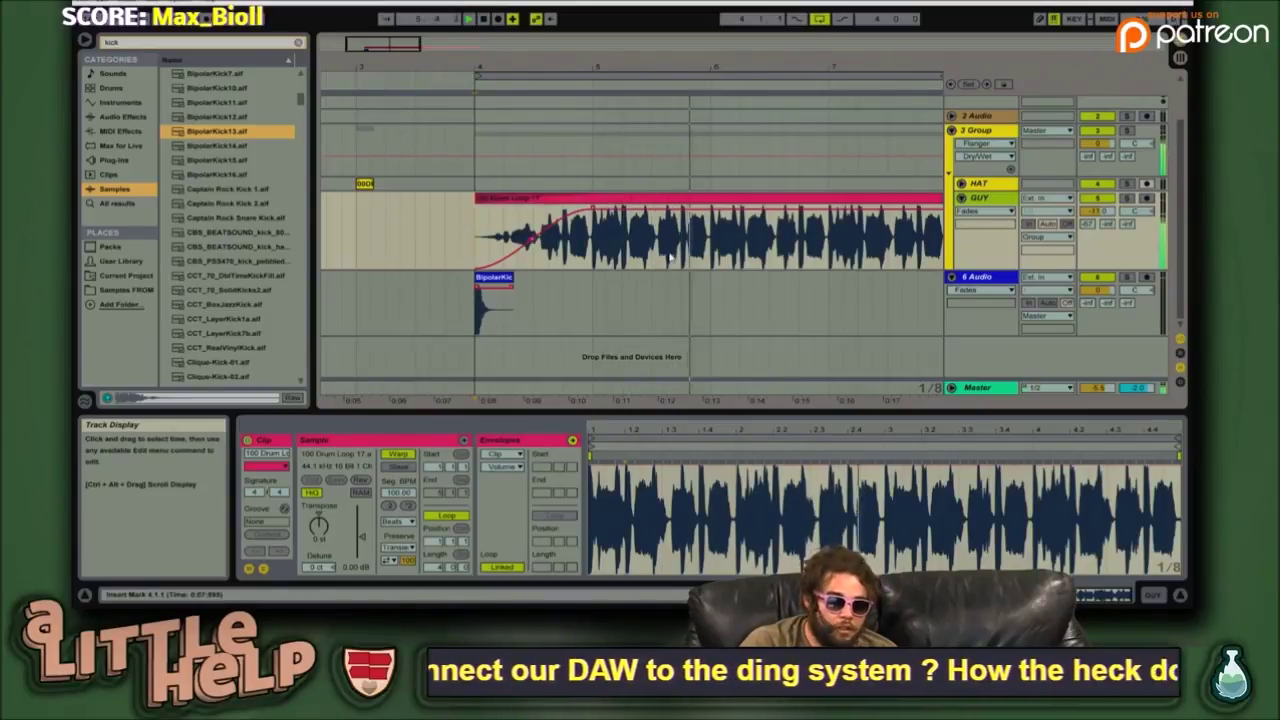
- Clear the sample search and set the insert marker at bar 4 on the 3 Group track
drag(371, 47, 363, 110)
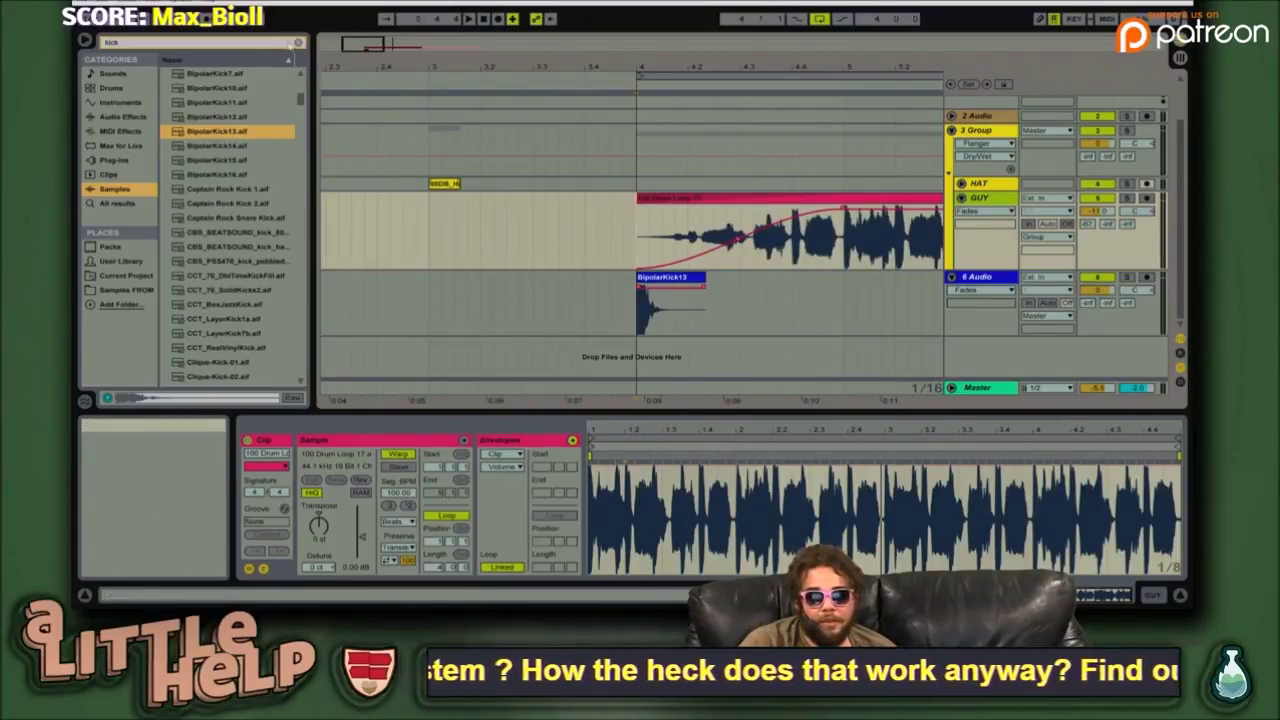
click(296, 44)
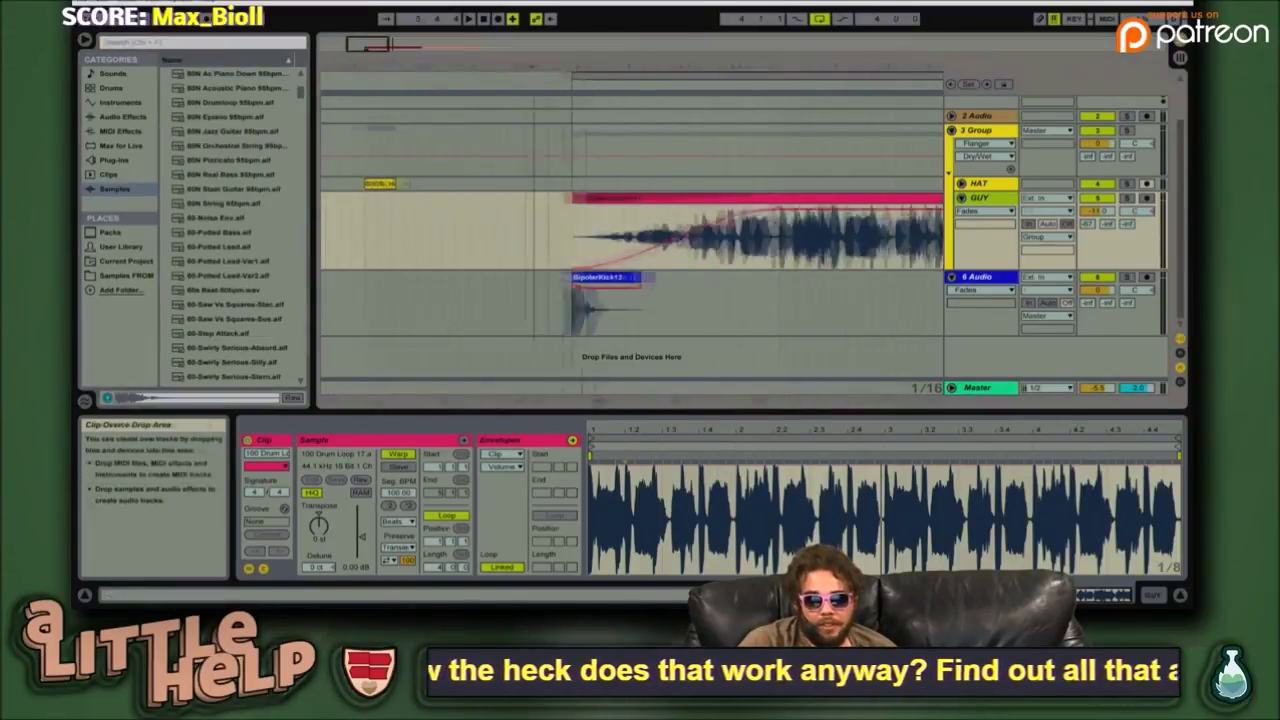
click(629, 314)
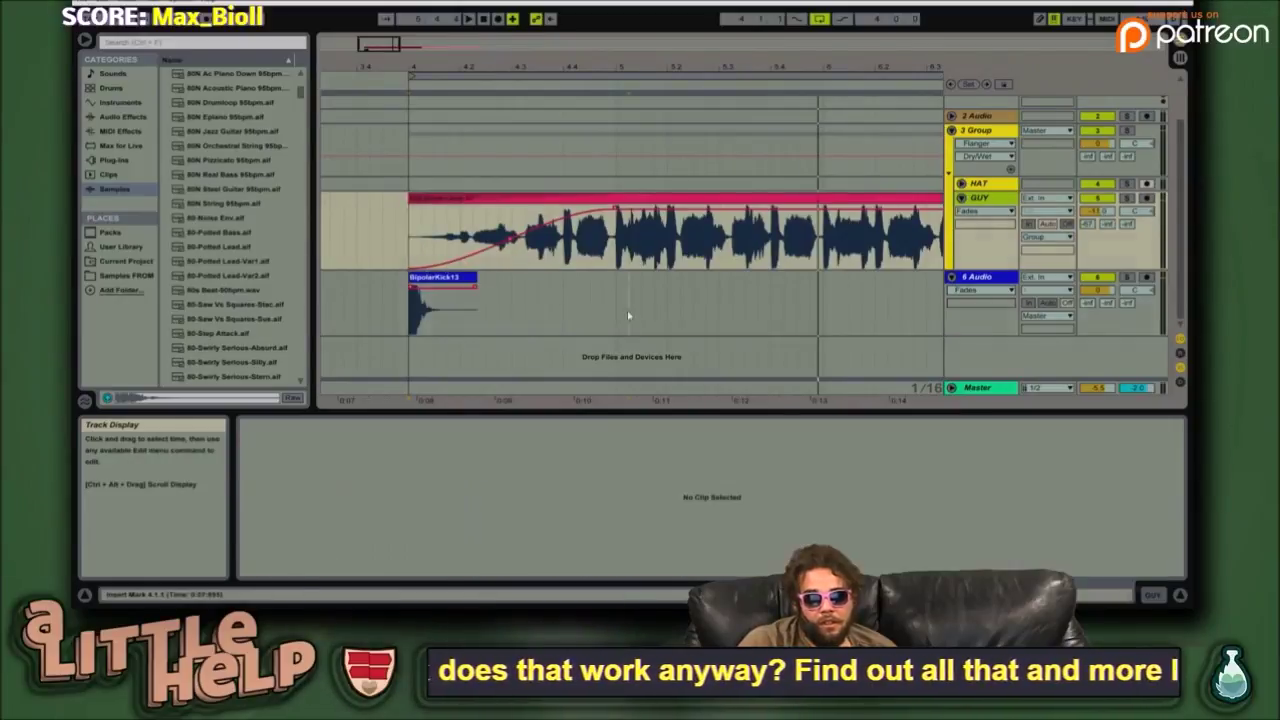
click(436, 279)
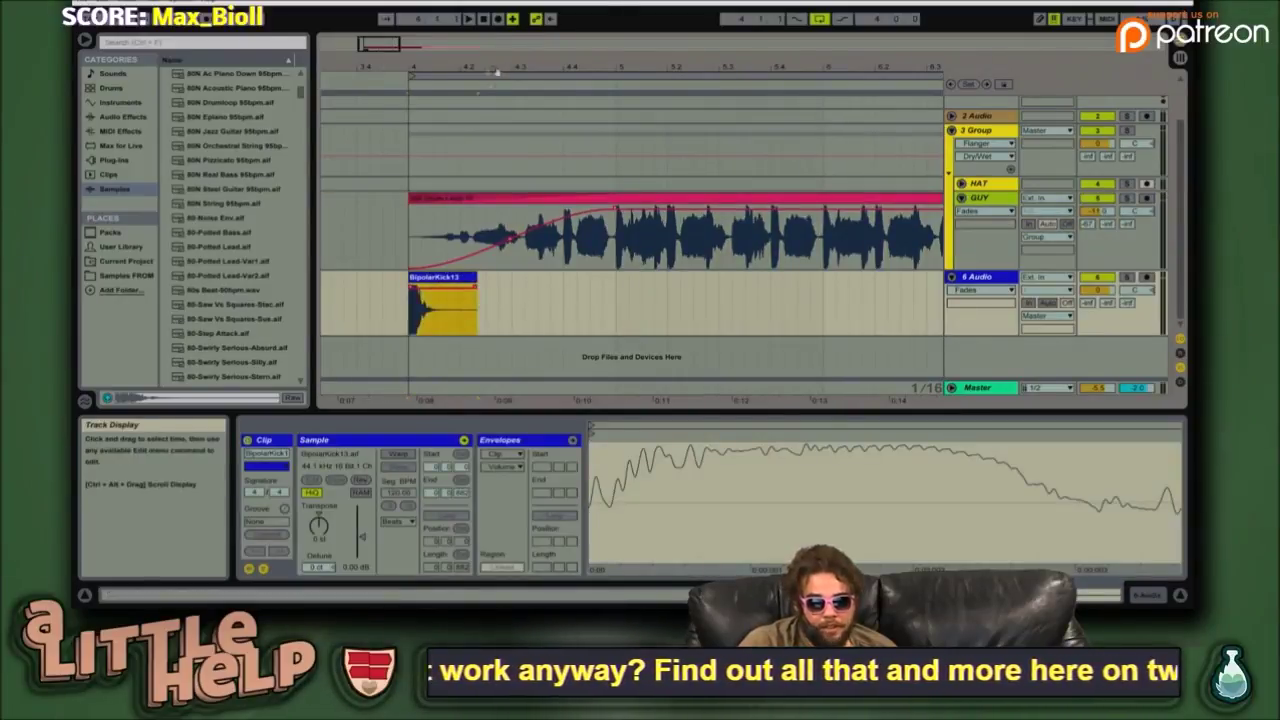
click(406, 140)
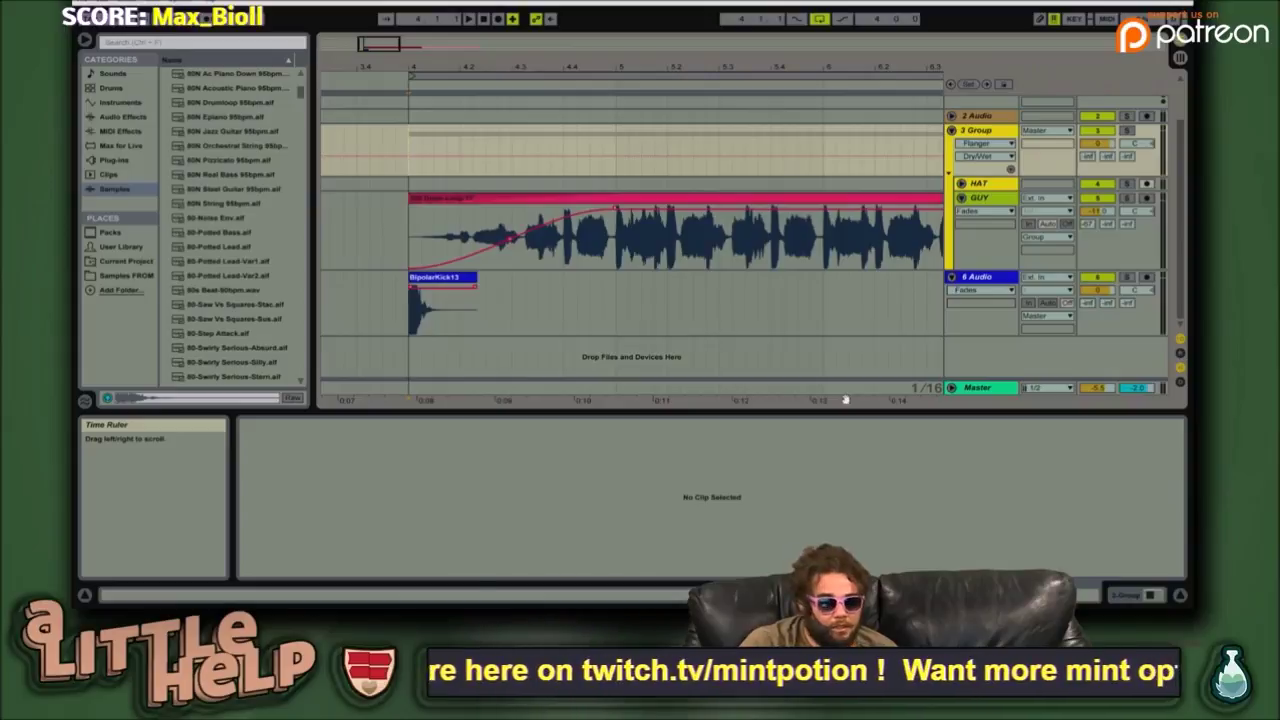
- Try a fixed 1/8 grid for the arrangement and return to an adaptive grid
right_click(928, 388)
right_click(632, 306)
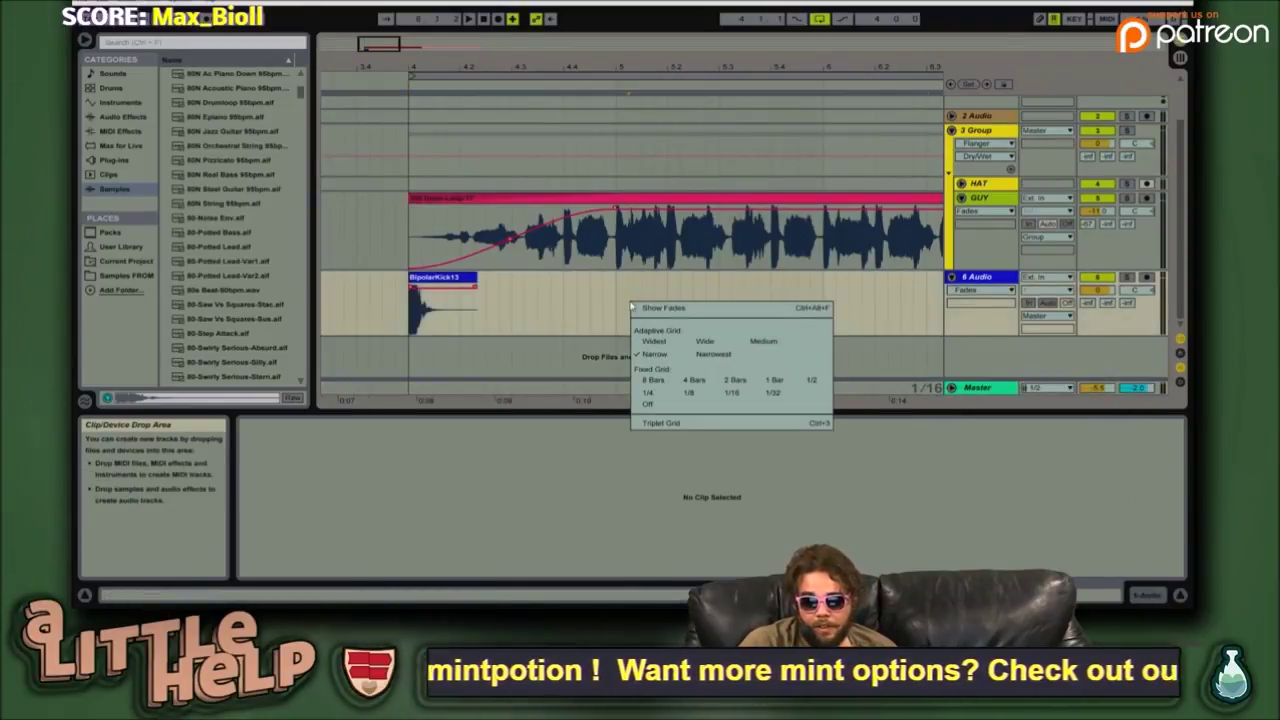
right_click(516, 329)
right_click(366, 219)
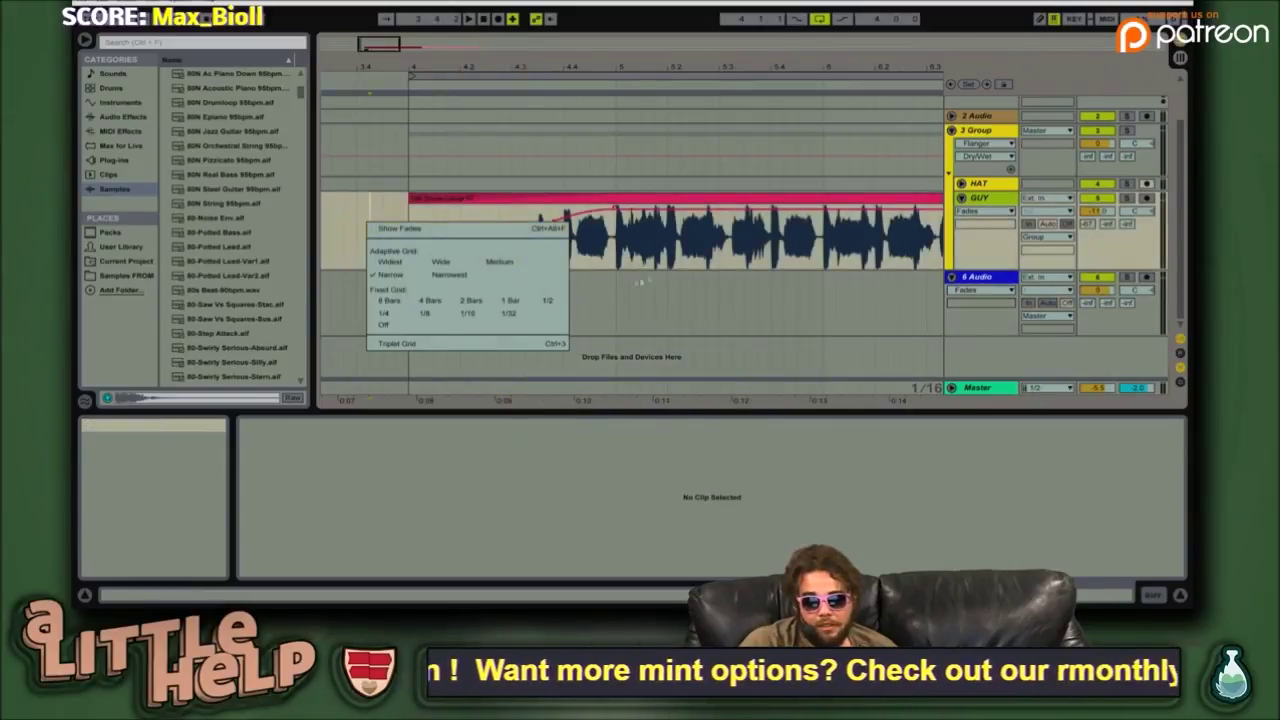
right_click(843, 294)
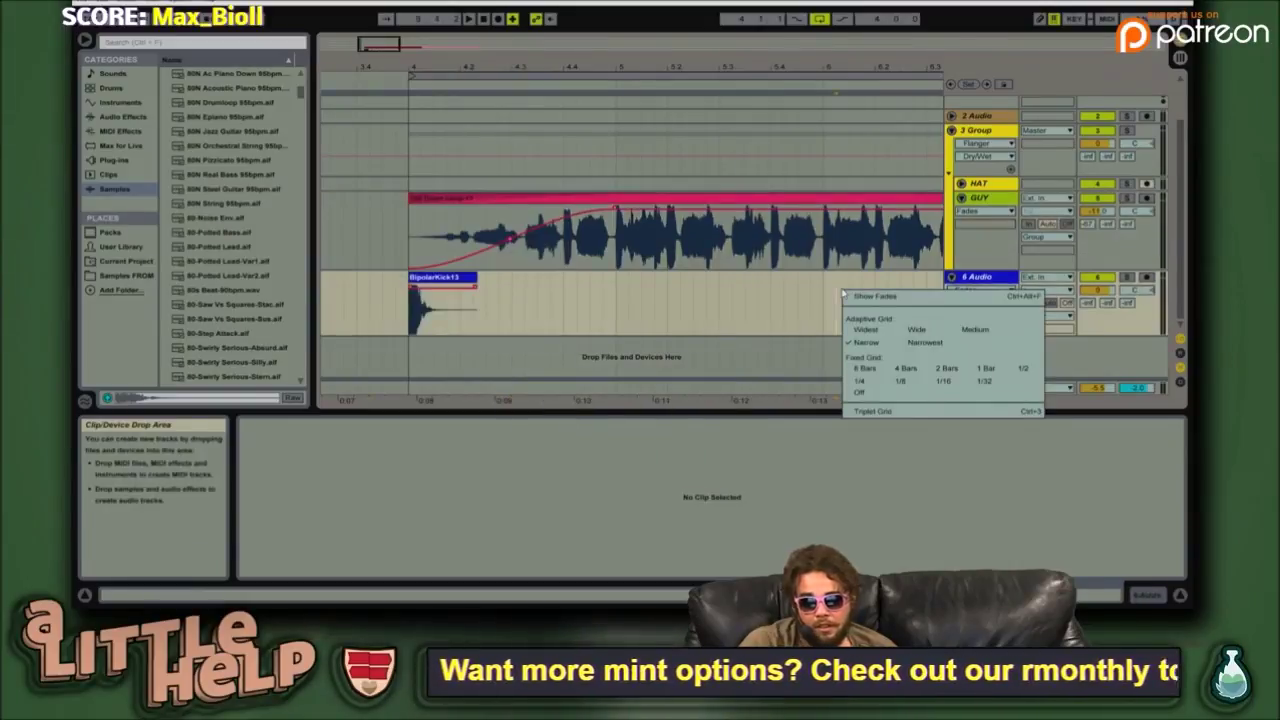
click(909, 383)
drag(380, 48, 380, 79)
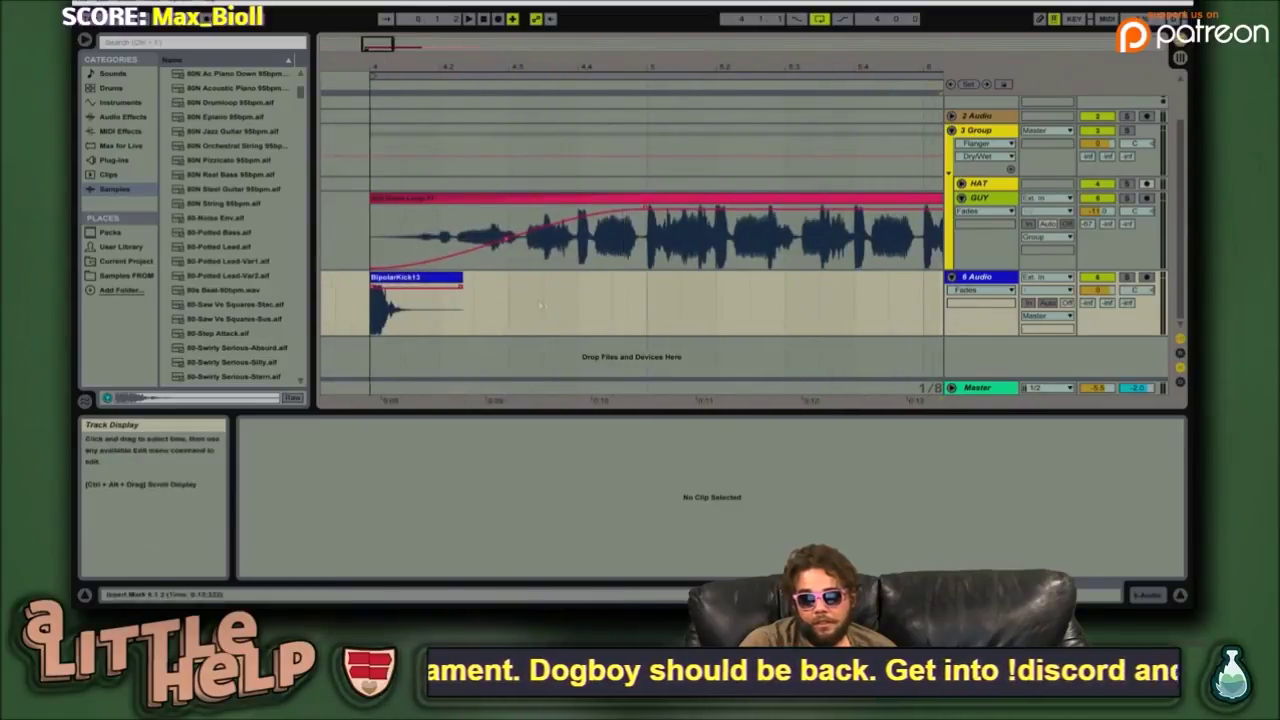
right_click(562, 300)
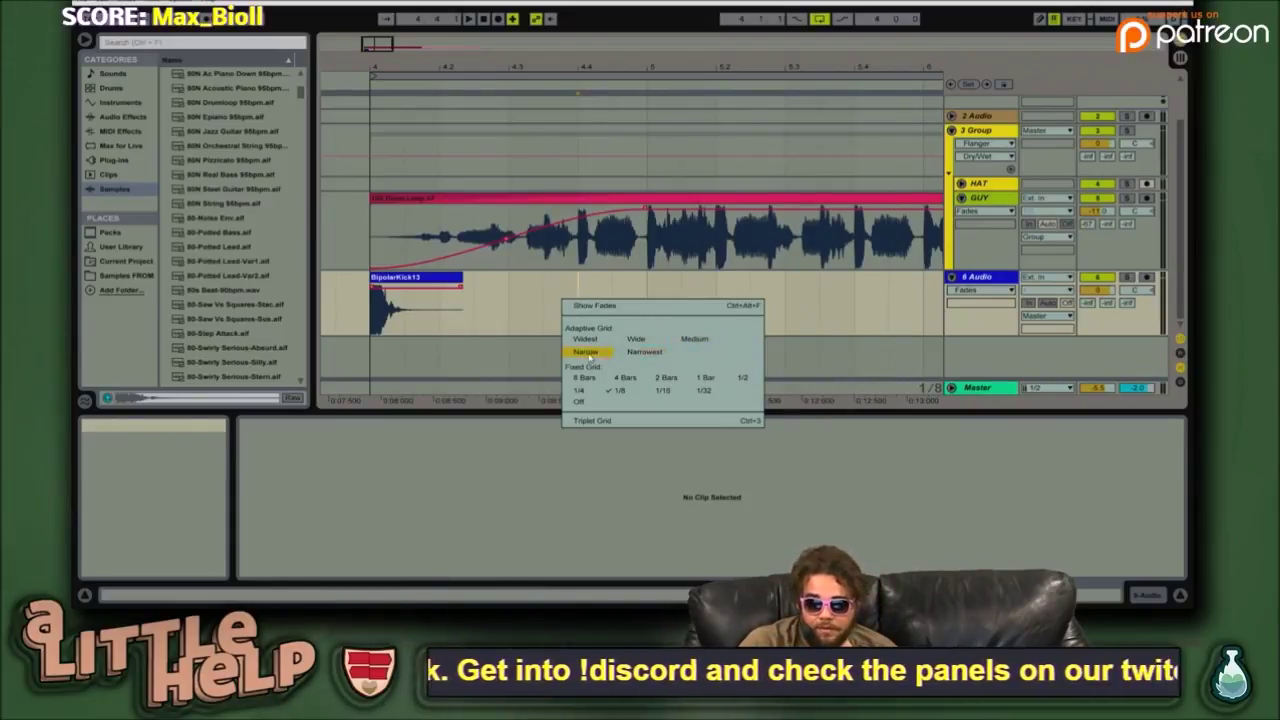
click(690, 339)
mouse_move(371, 44)
mouse_down()
mouse_move(373, 112)
mouse_move(374, 50)
mouse_up()
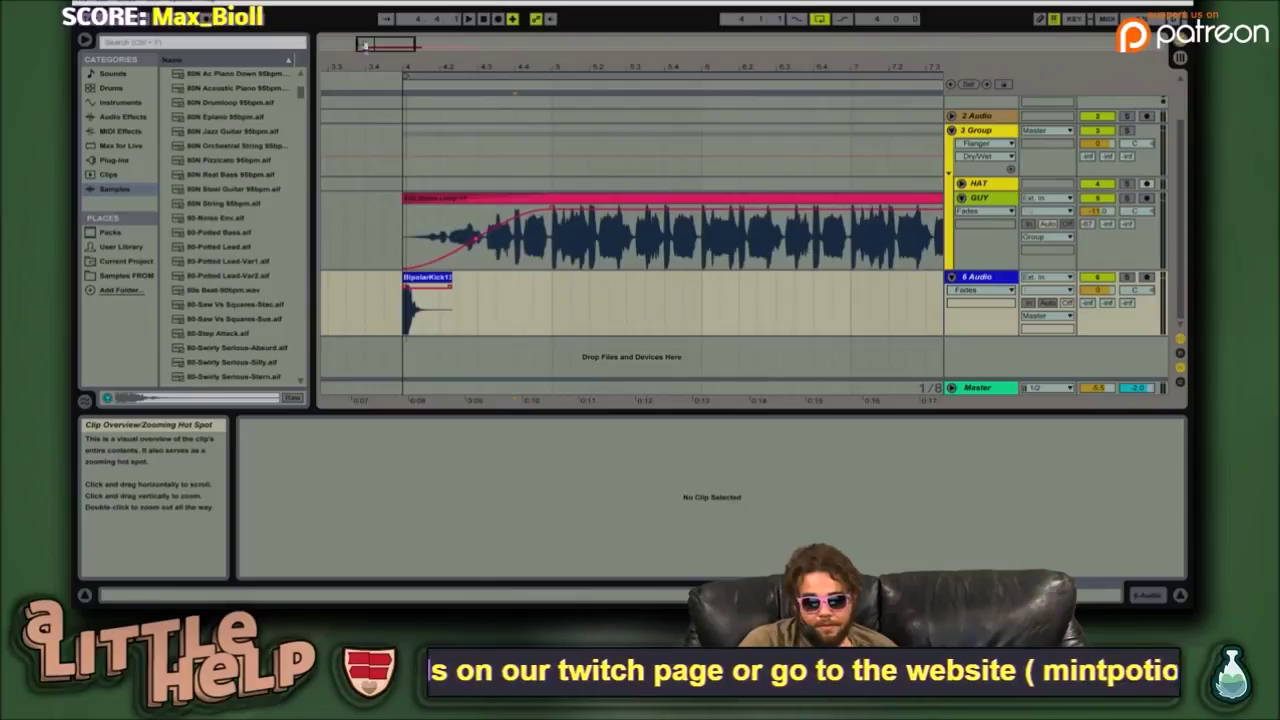
- Copy the BipolarKick13 clip to 4.3 on the 6 Audio track and play from bar 4
click(426, 276)
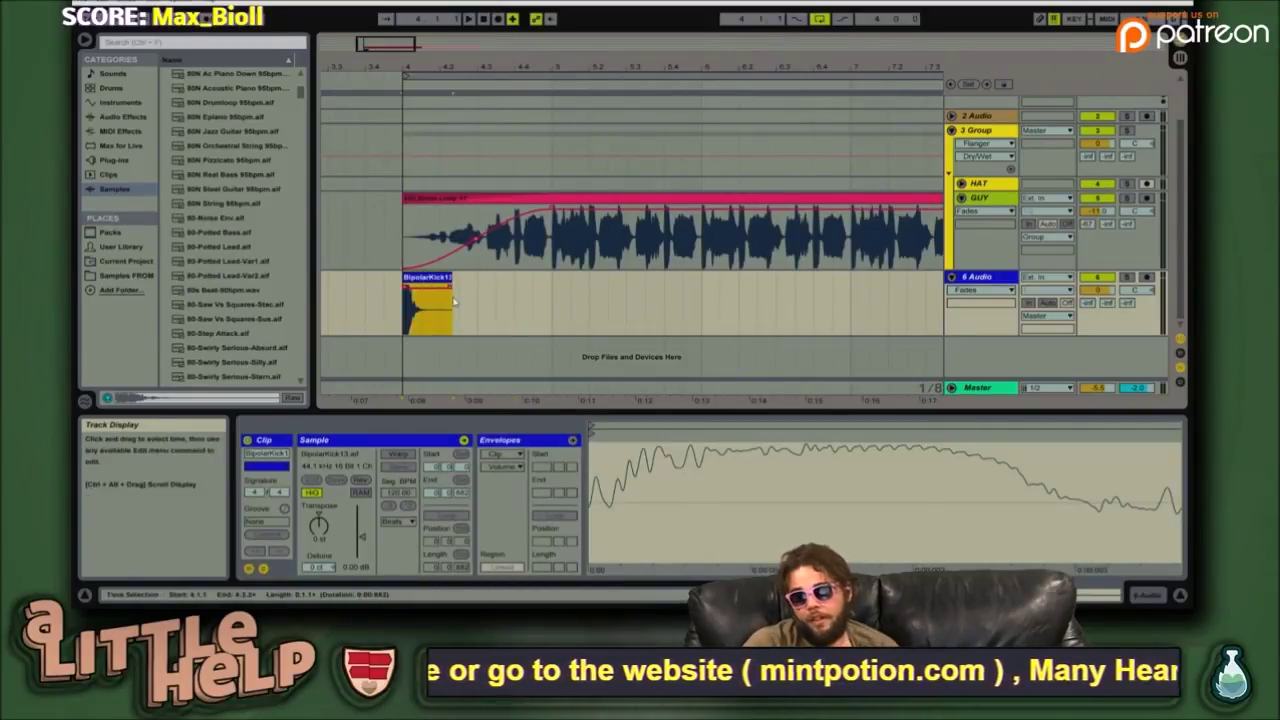
click(491, 294)
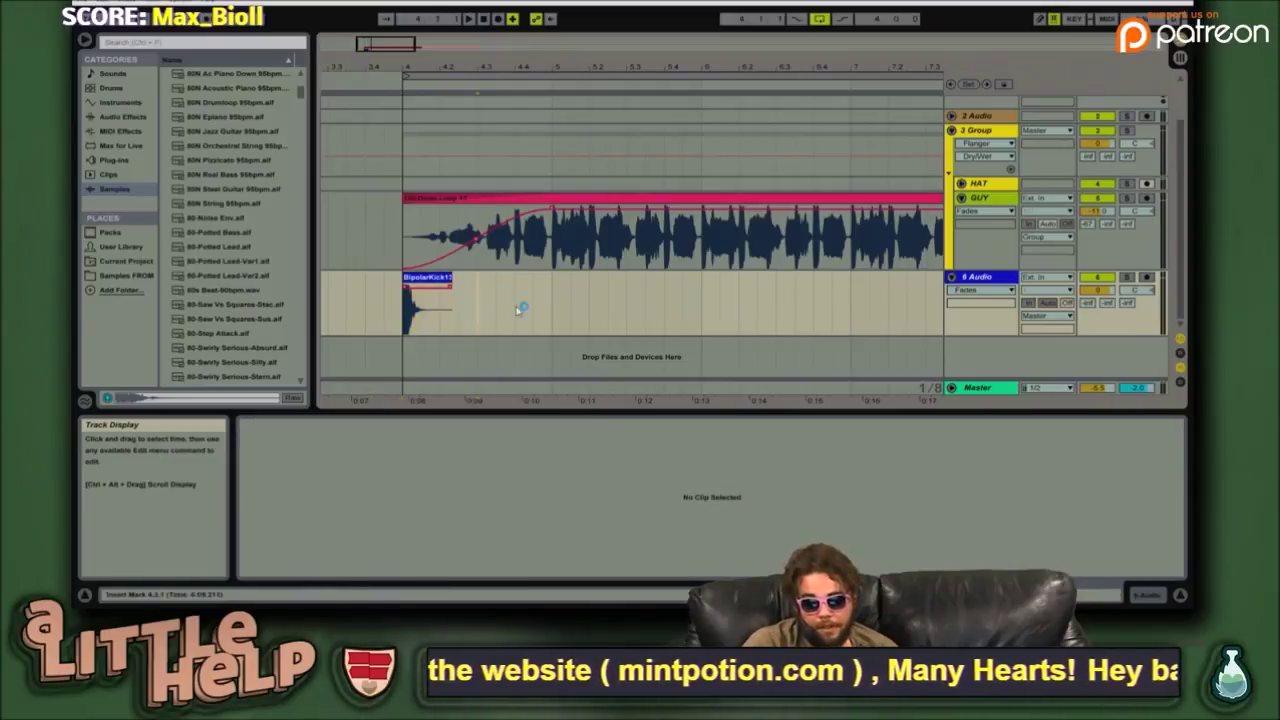
key(ctrl+v)
key(space)
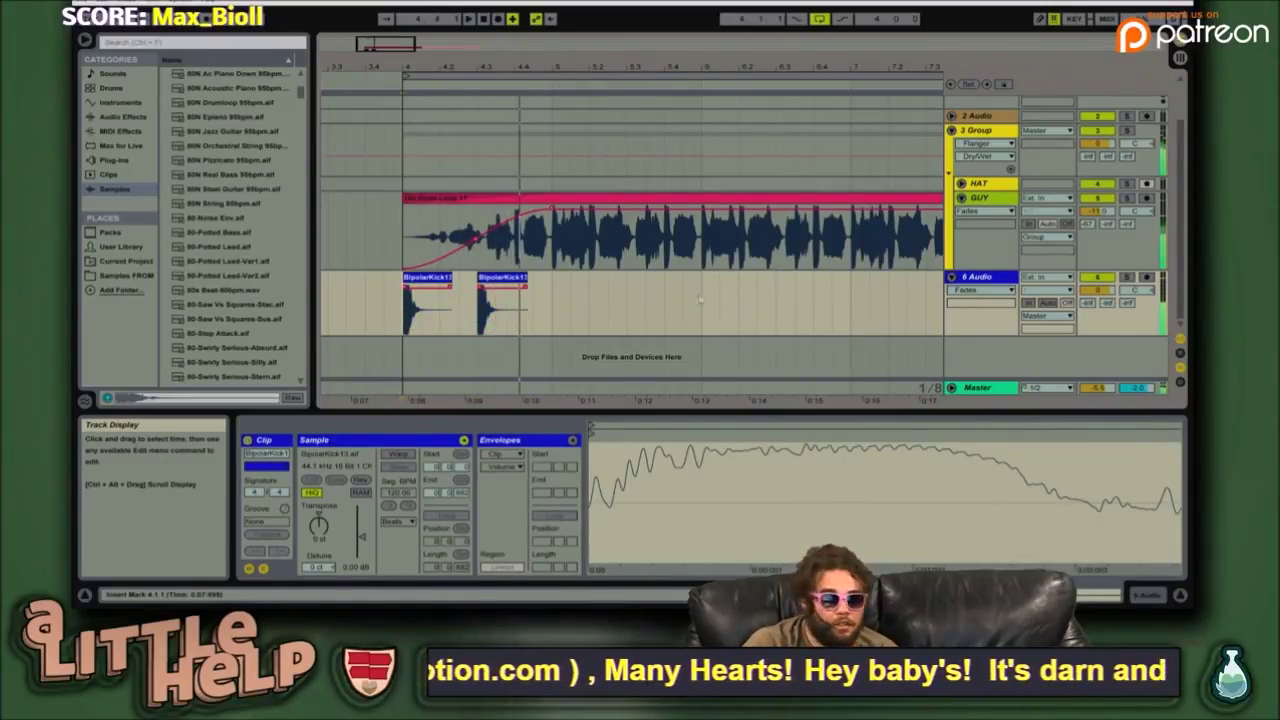
- Place another copy of the kick at 4.2.4, overlapping the clip at 4.3, and play from bar 4
drag(388, 49, 377, 75)
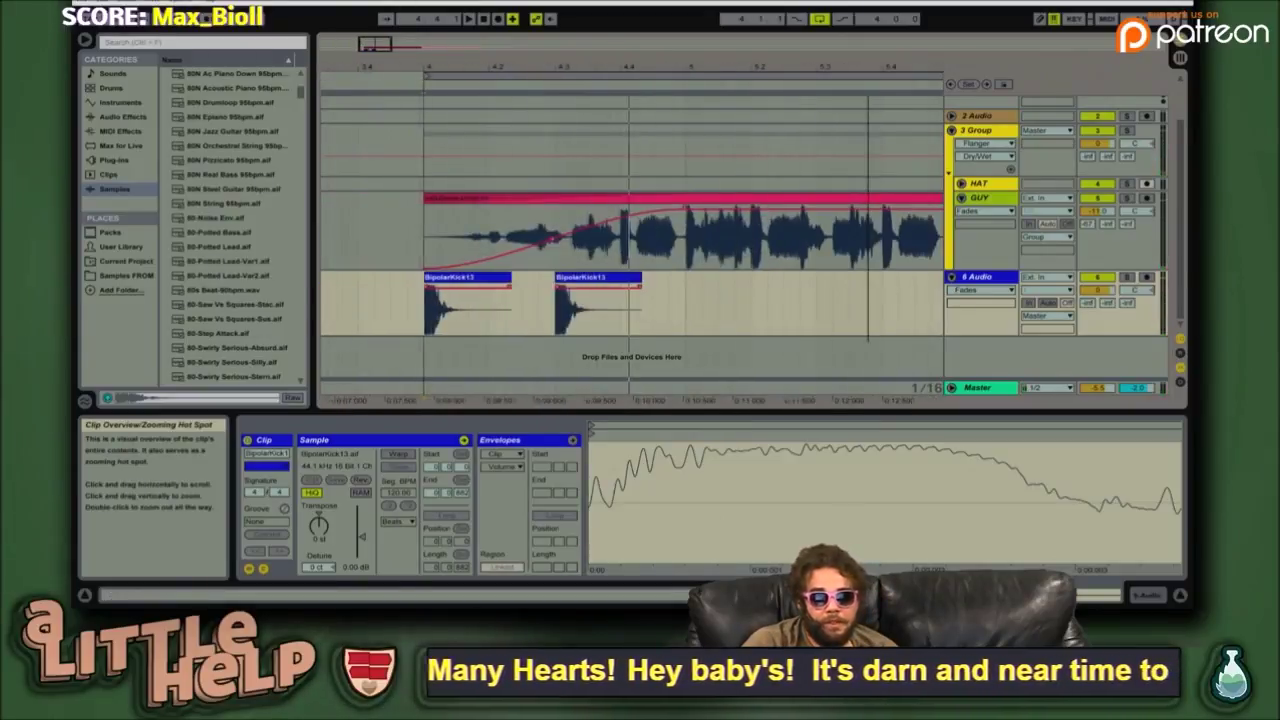
click(553, 310)
click(540, 311)
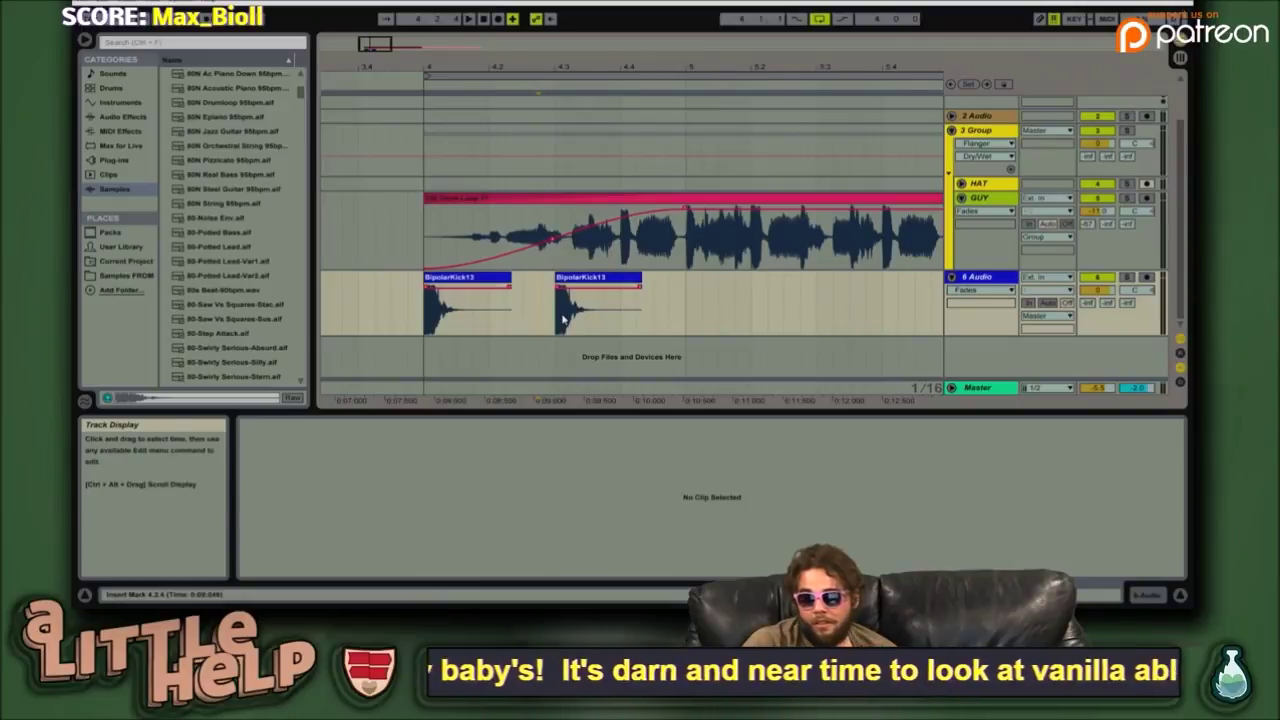
drag(563, 318, 546, 318)
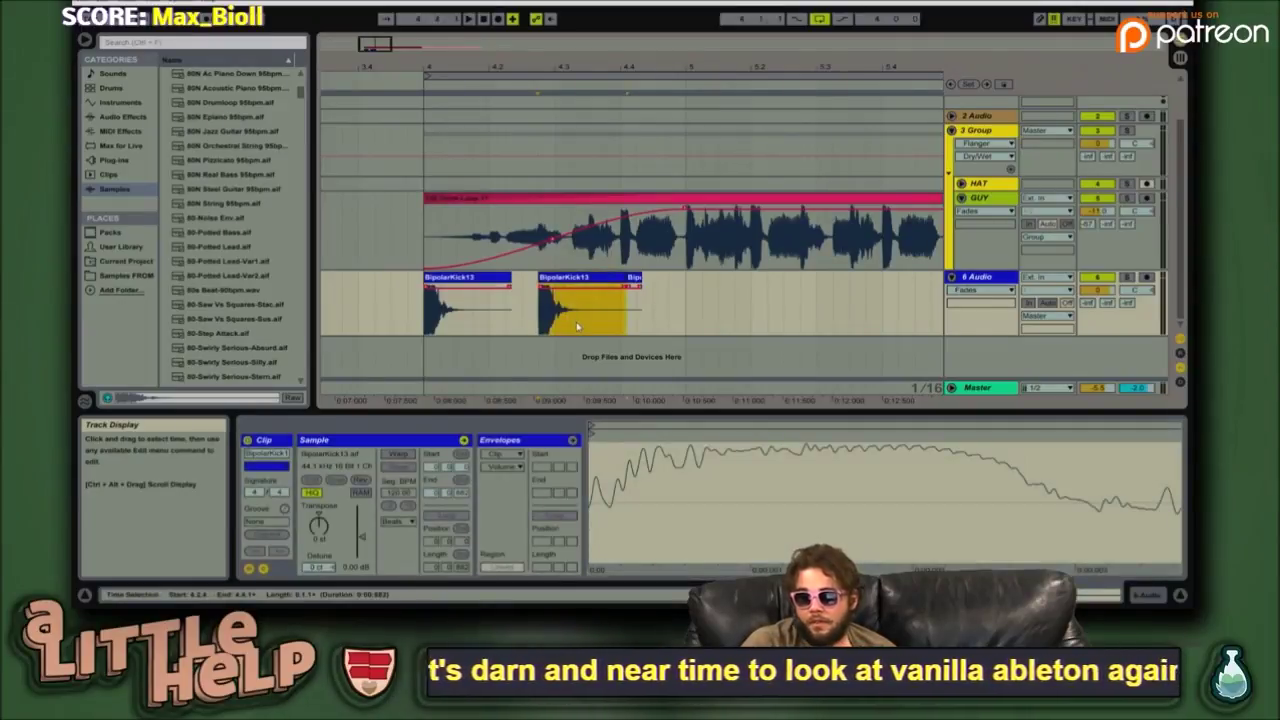
click(731, 302)
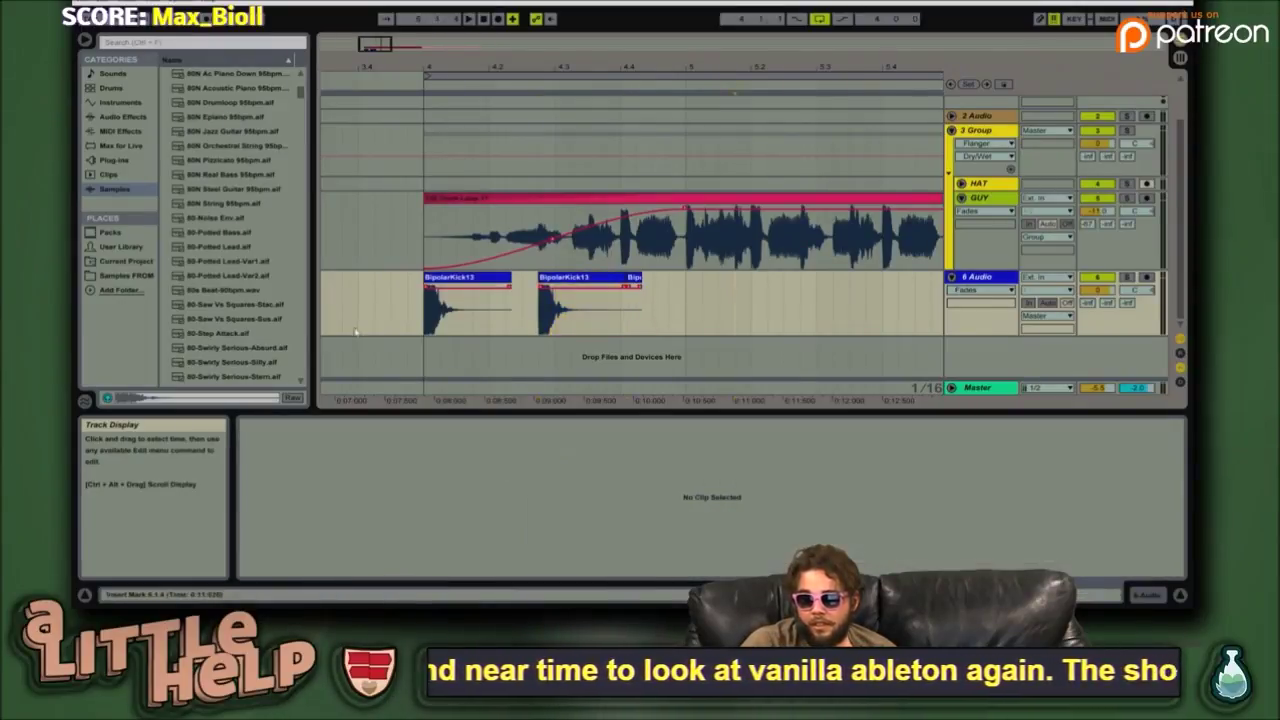
key(space)
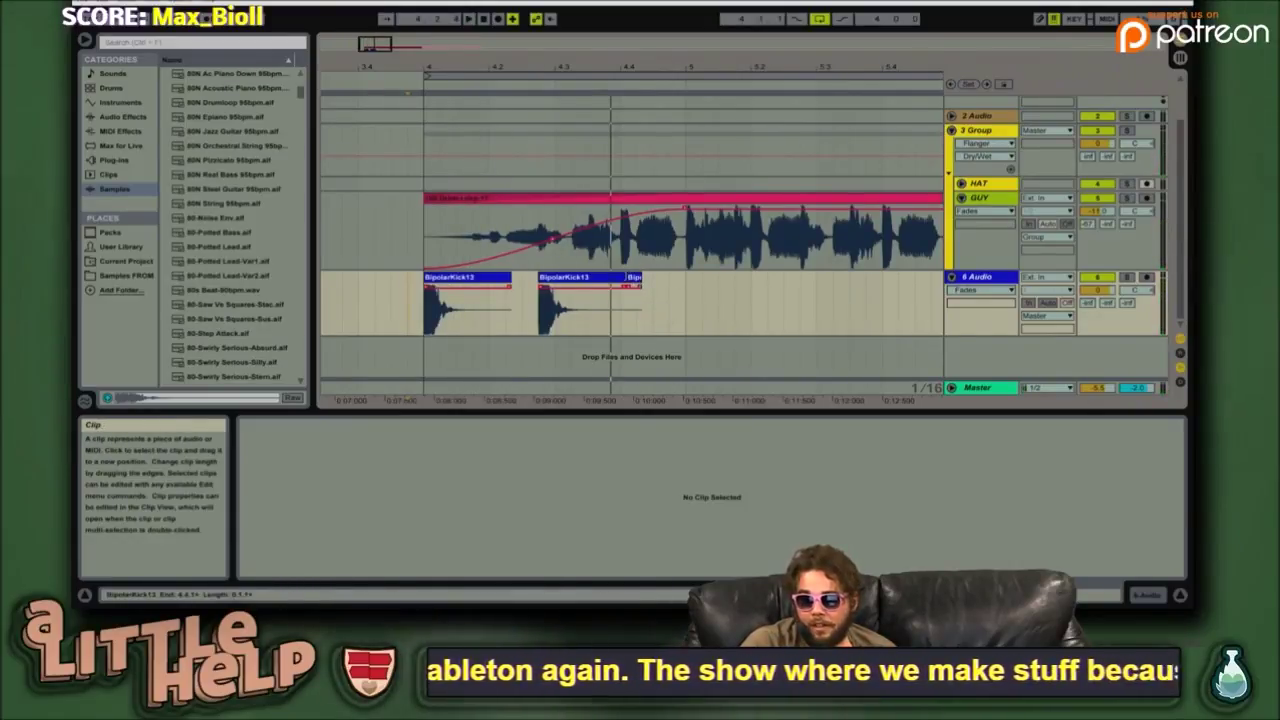
- Recolor the BipolarKick13 clip at 4.2.4 light blue
drag(628, 279, 630, 279)
right_click(597, 280)
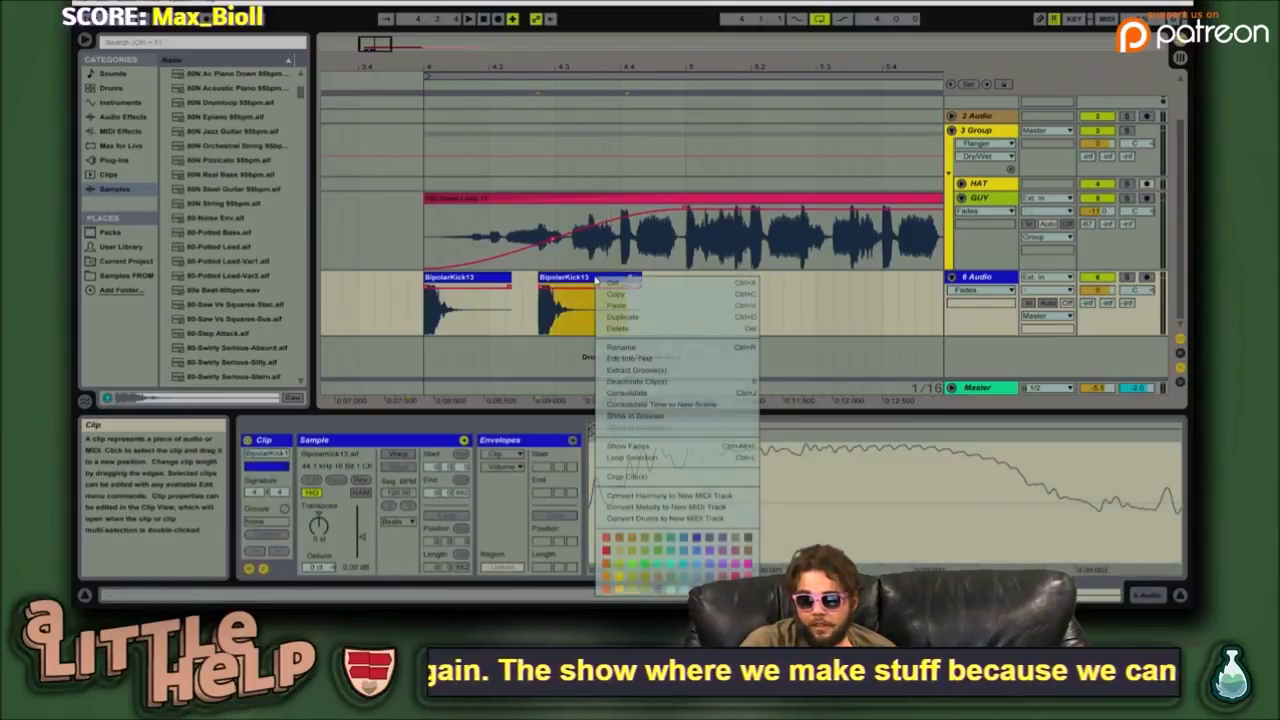
click(694, 563)
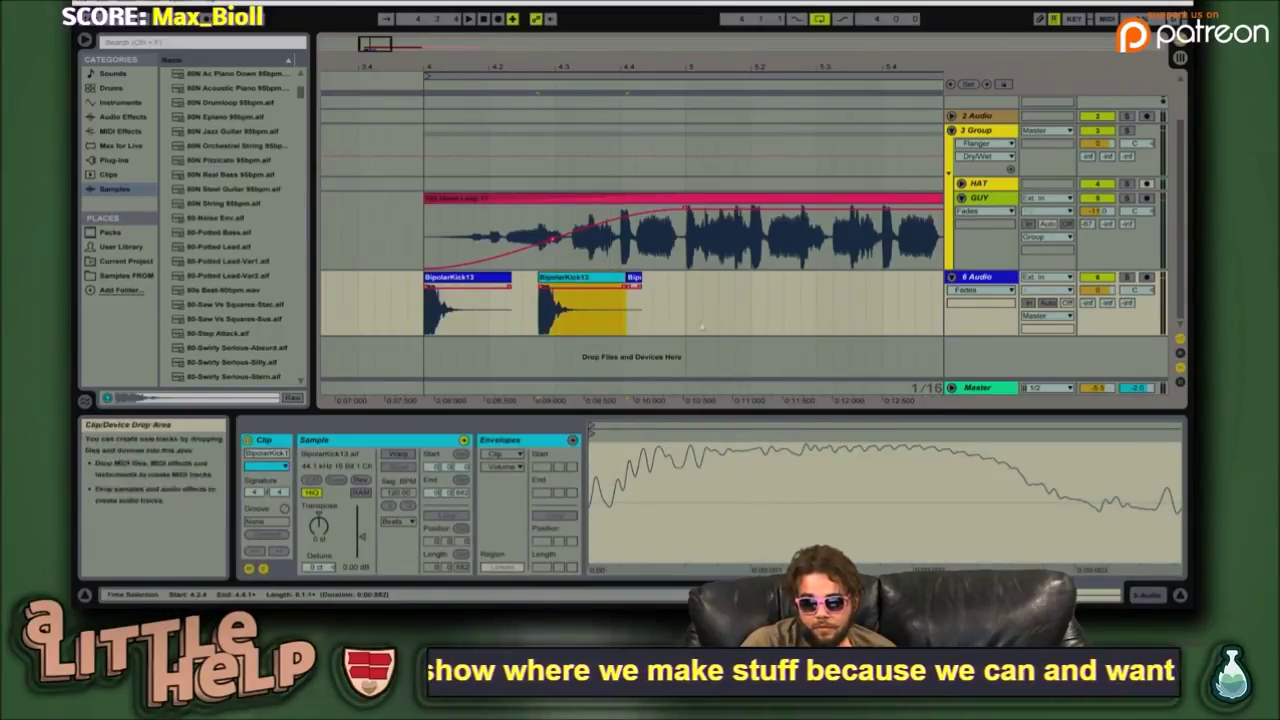
click(702, 93)
- Extend the start of the leftover dark blue kick piece back to about 4.3, over the light blue clip
drag(640, 305, 538, 305)
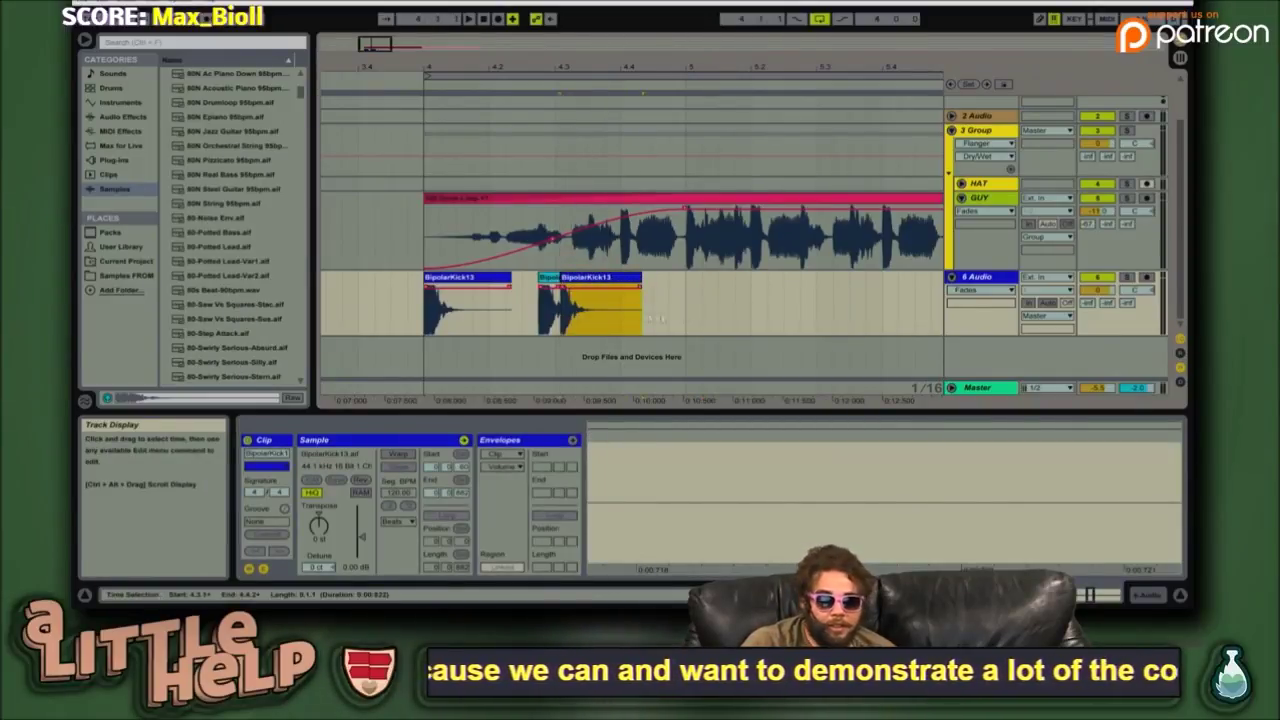
click(702, 310)
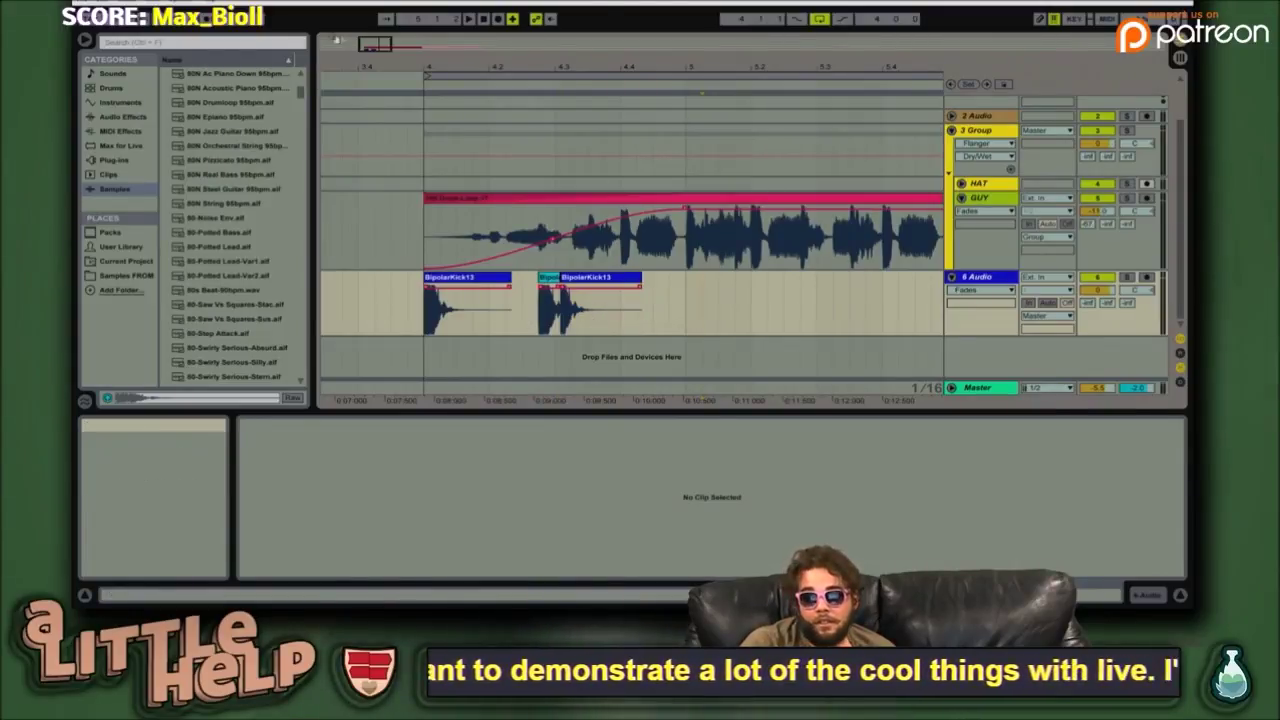
drag(378, 45, 386, 74)
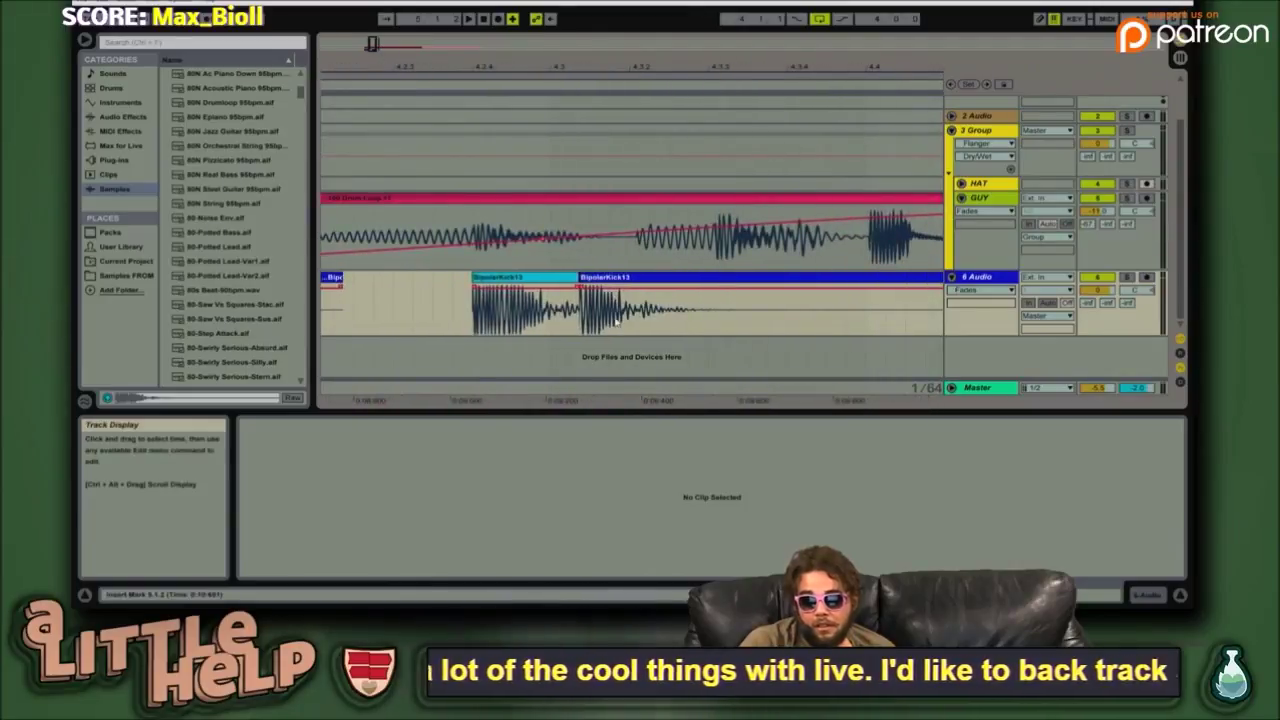
- Trim the dark blue kick's start slightly later and create a short crossfade between it and the light blue kick
click(610, 279)
drag(637, 284, 649, 284)
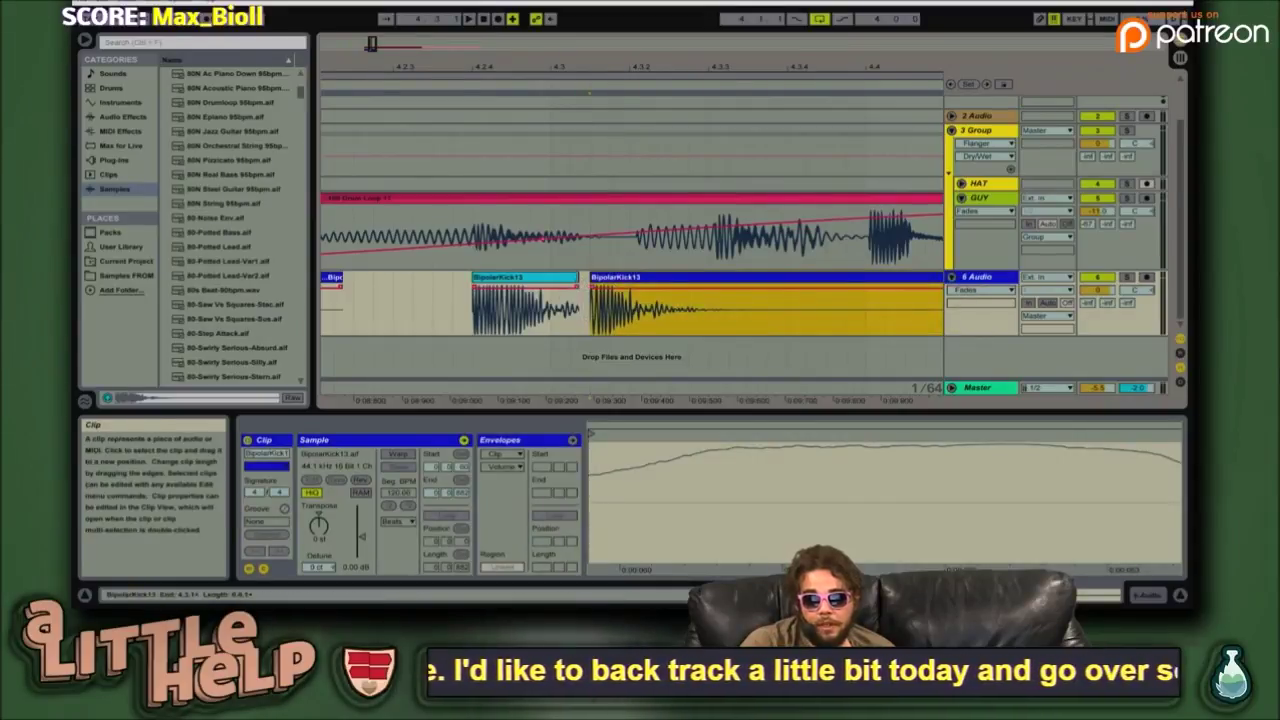
click(569, 325)
mouse_move(592, 289)
mouse_down()
mouse_move(537, 296)
mouse_move(692, 288)
mouse_move(527, 291)
mouse_move(590, 289)
mouse_move(578, 289)
mouse_up()
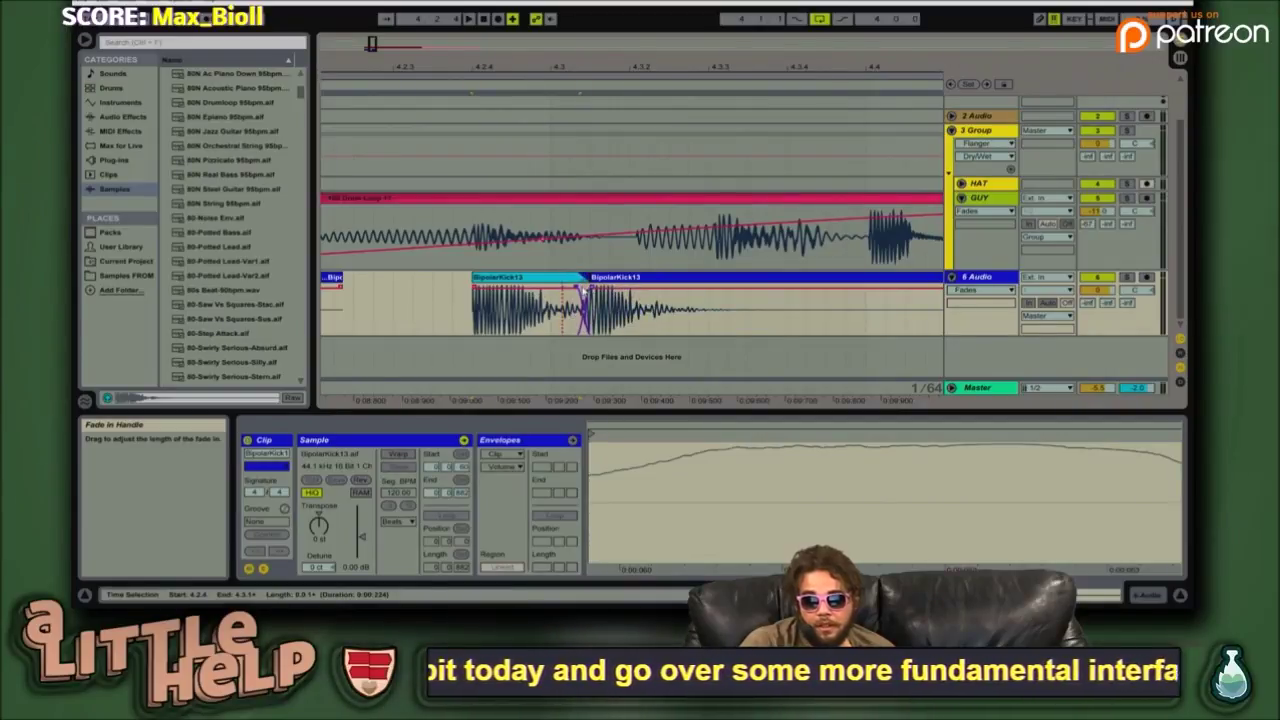
- Play from 4.2.4 to hear the crossfaded kicks and stop playback
click(470, 325)
key(space)
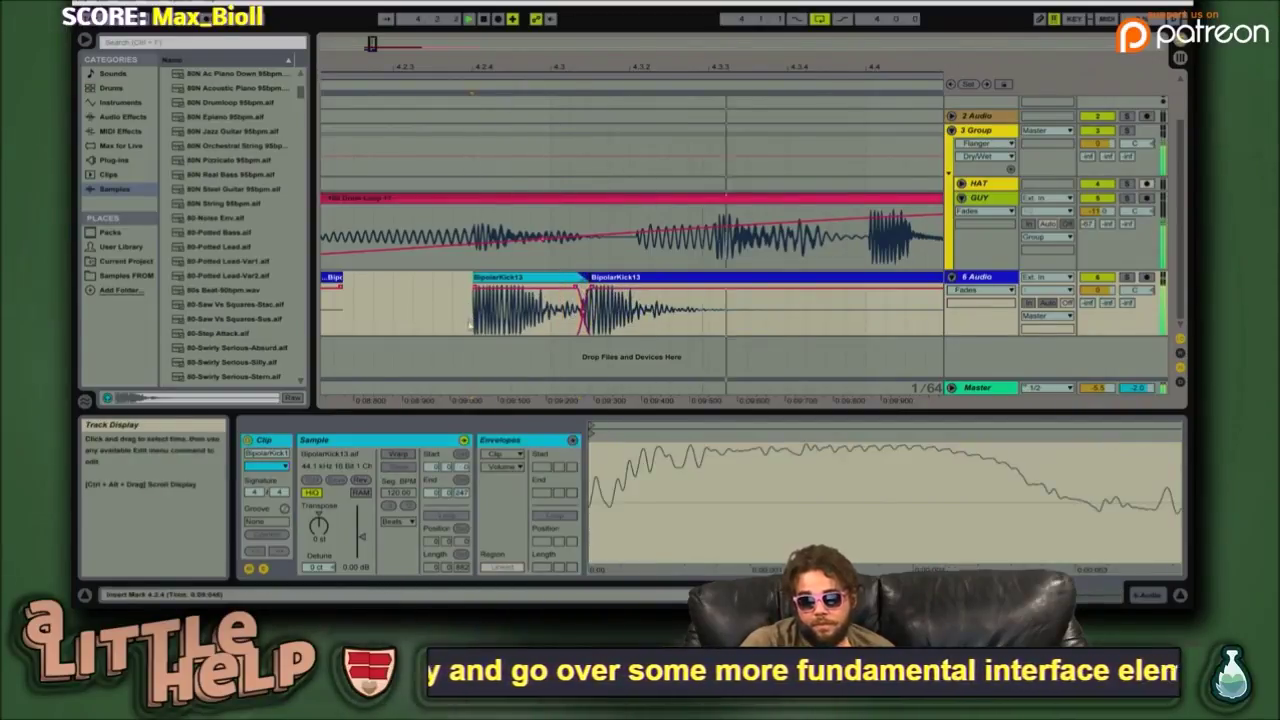
key(space)
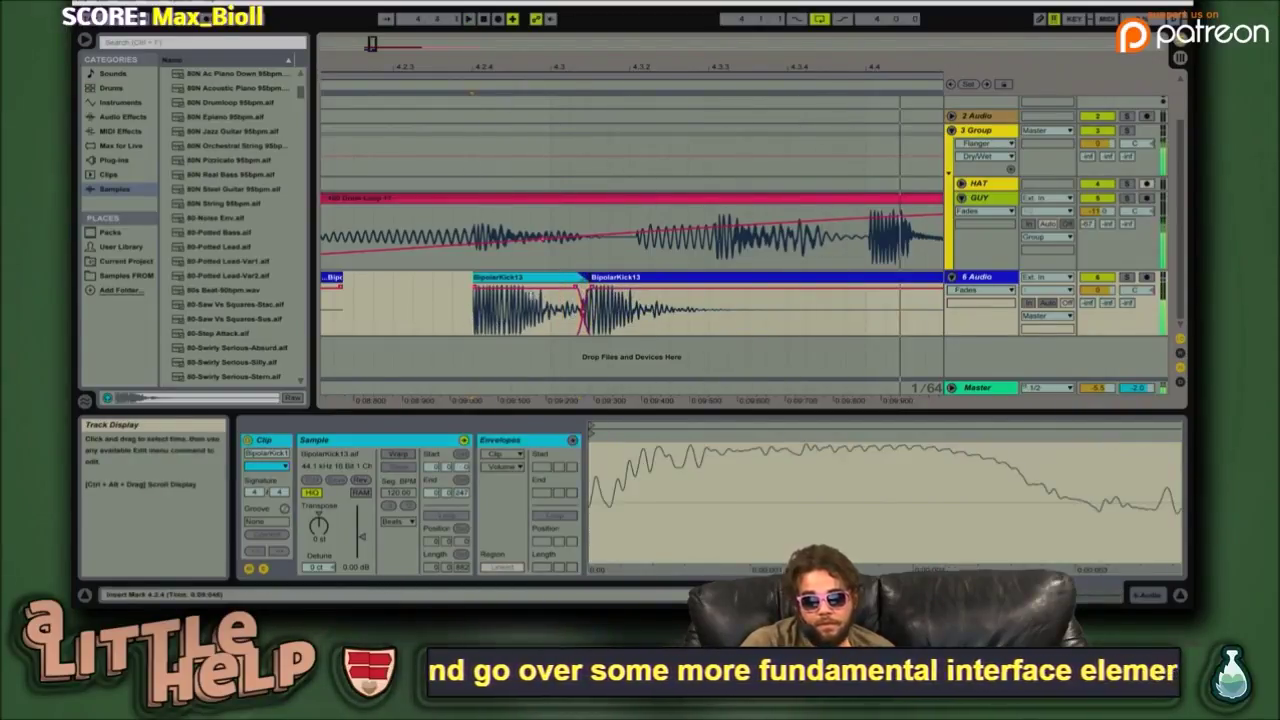
- Apply Show Fades to the light blue BipolarKick13 clip
drag(371, 45, 372, 100)
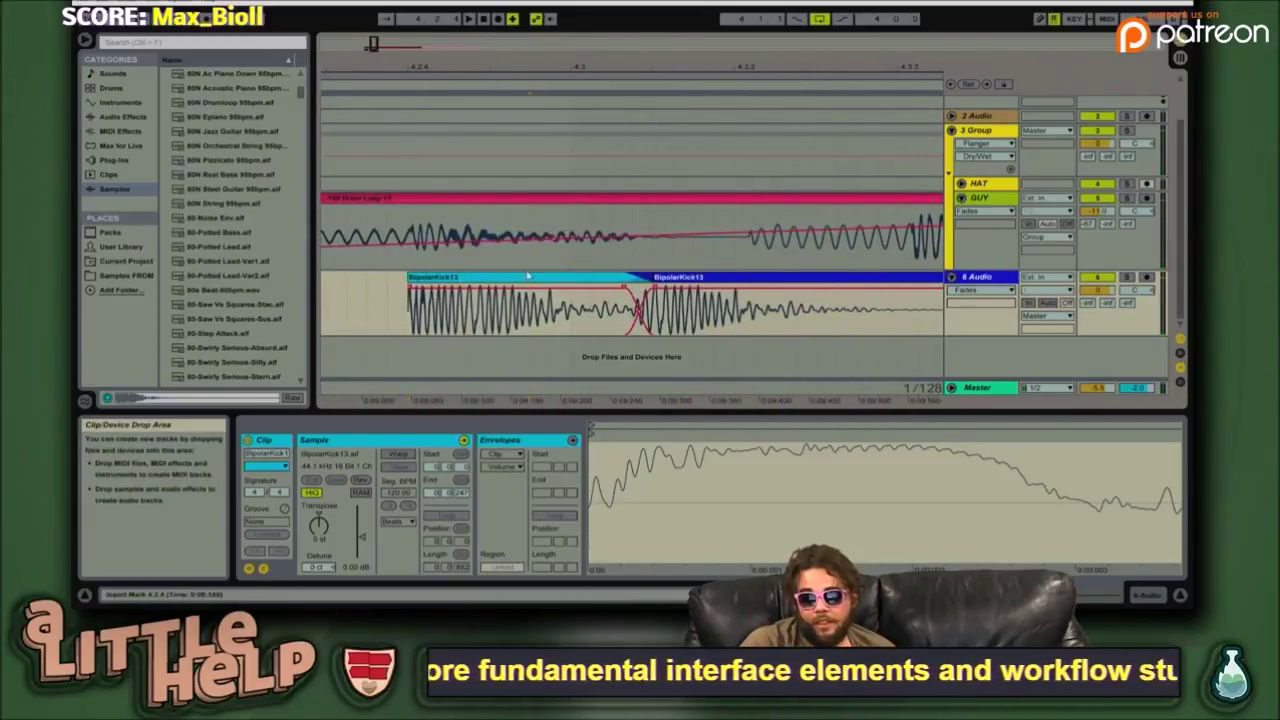
right_click(528, 280)
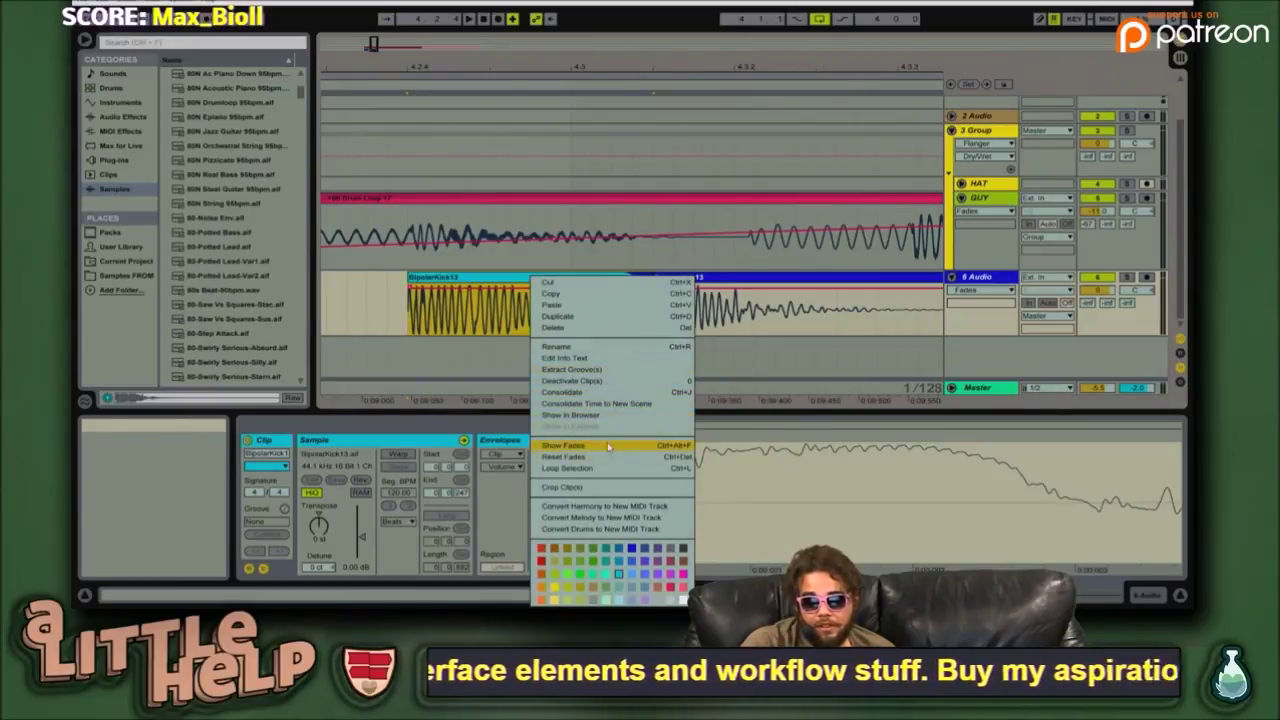
click(616, 446)
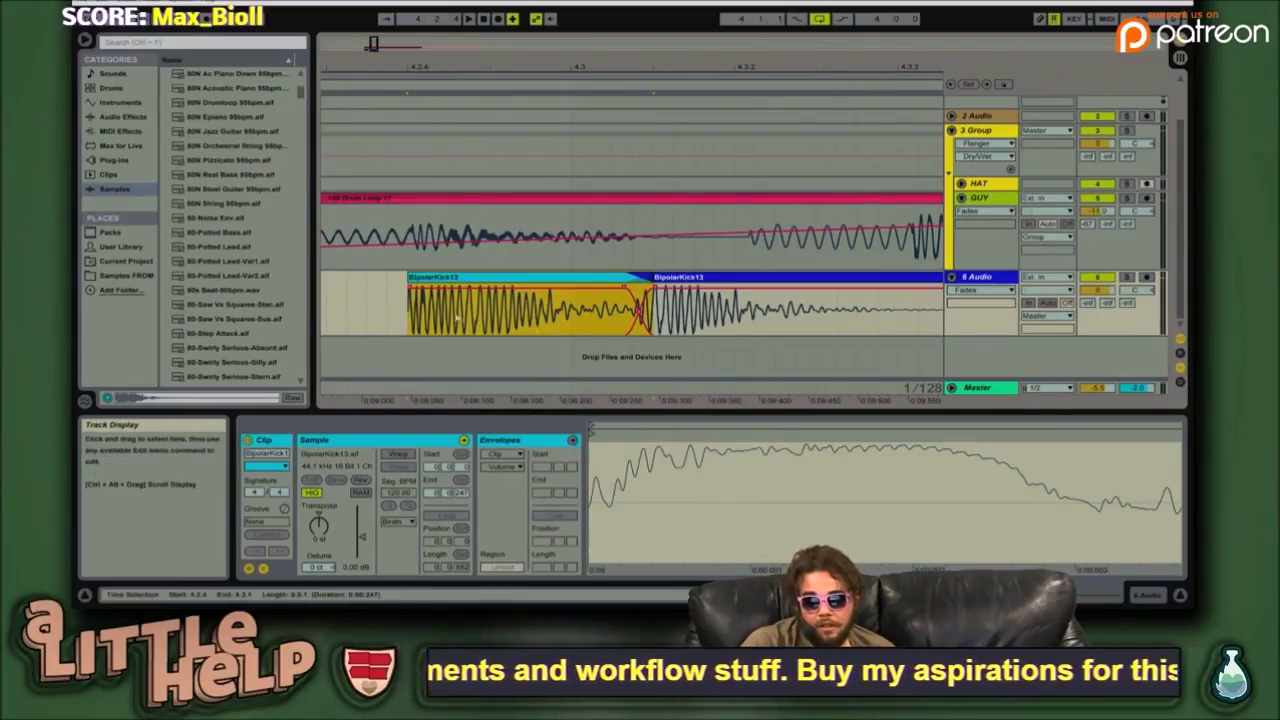
- Set the insert marker just inside the light blue kick and play across the crossfade again
click(456, 316)
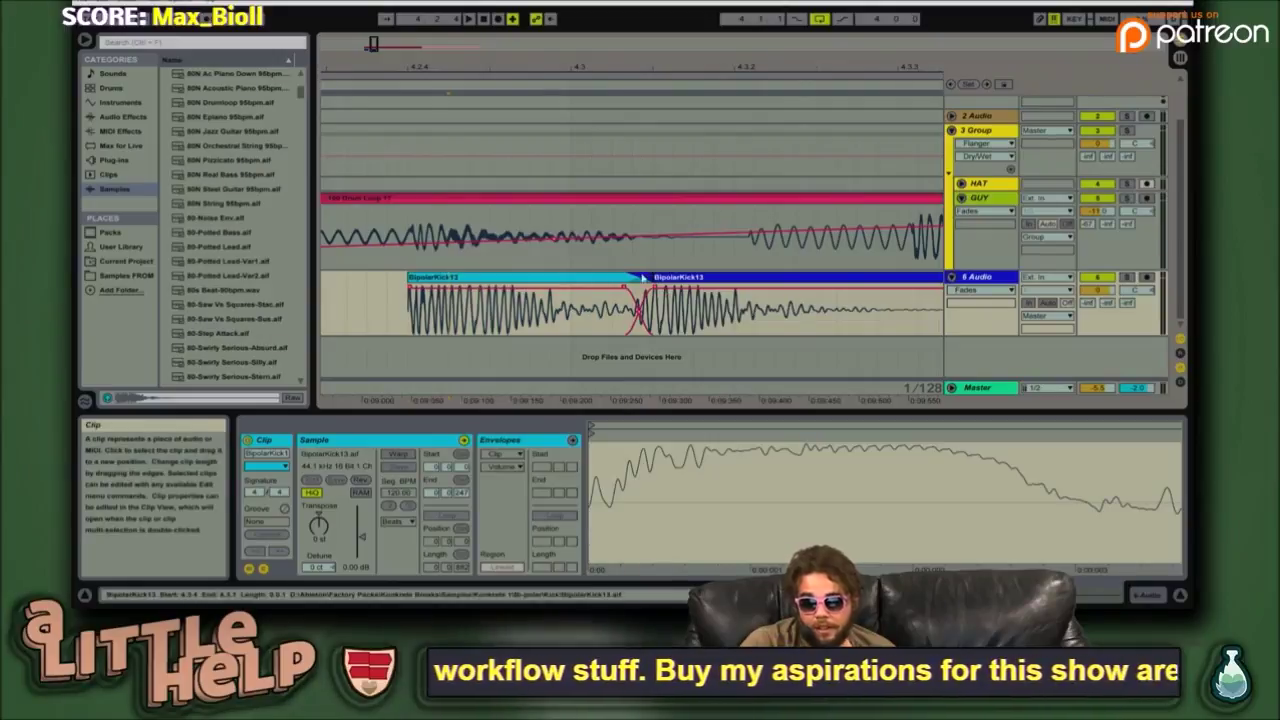
mouse_move(376, 47)
mouse_down()
mouse_move(372, 30)
mouse_move(374, 44)
mouse_up()
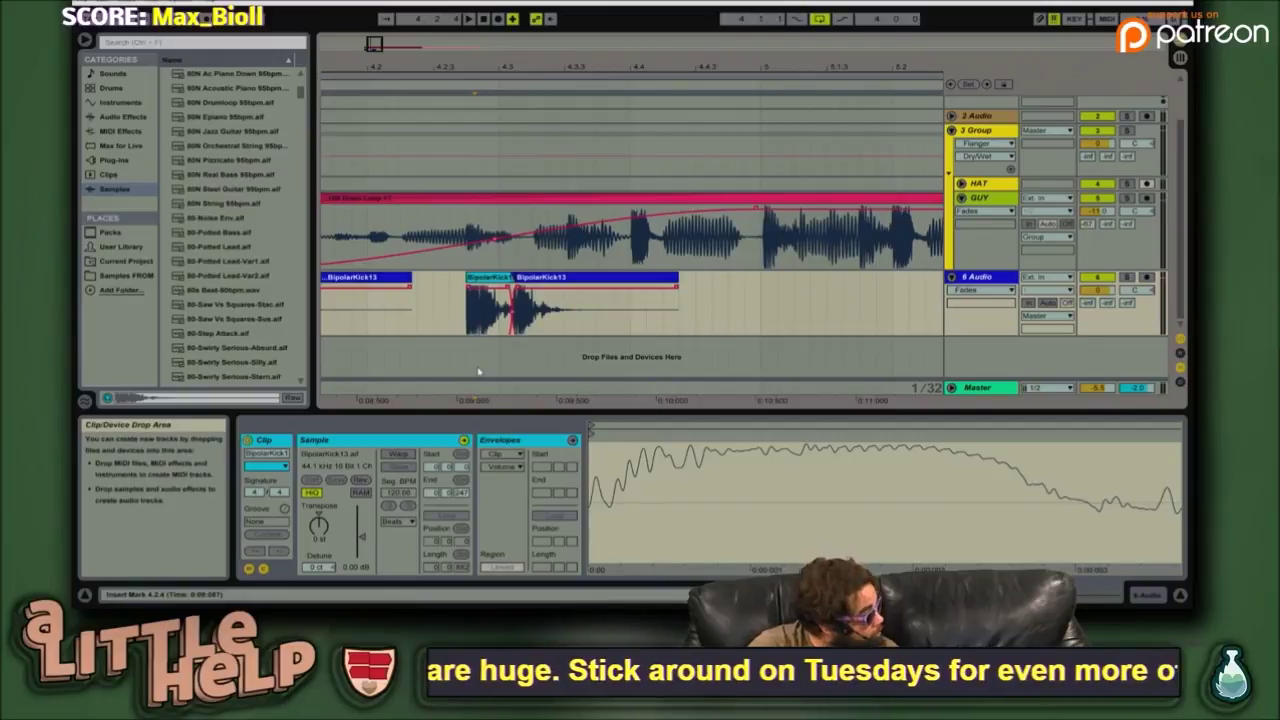
key(space)
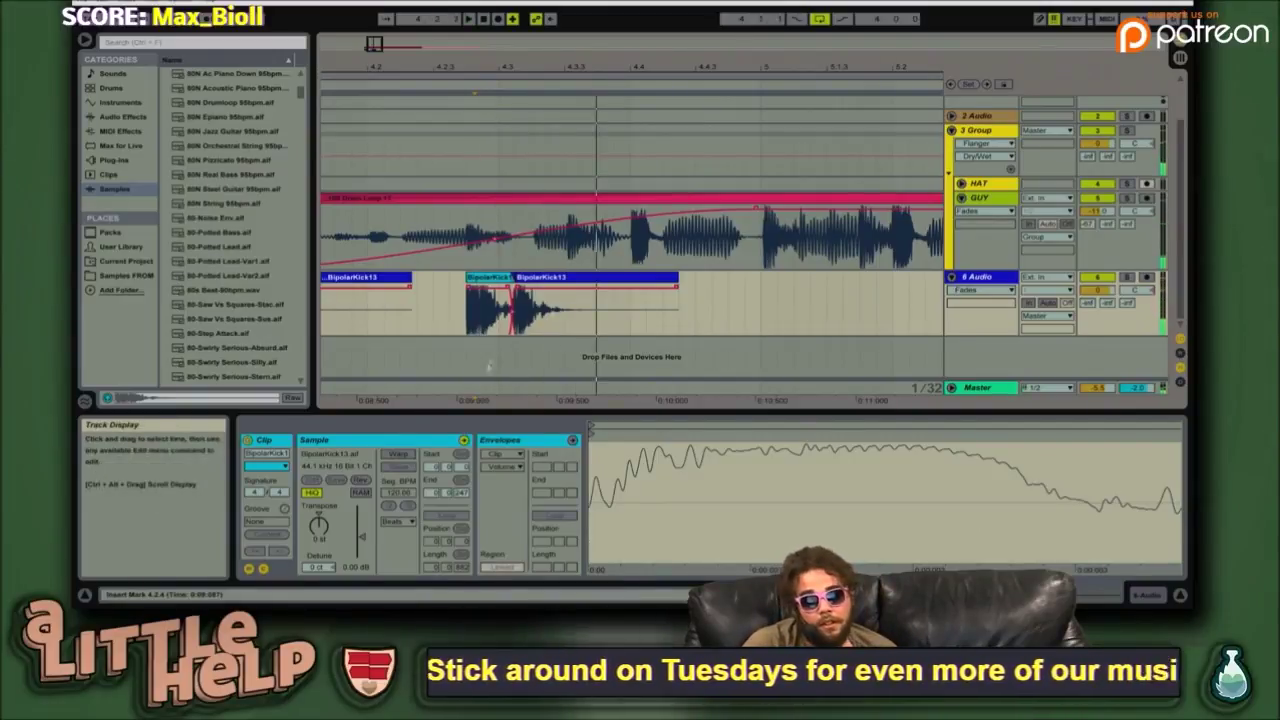
- Copy a short slice of the light blue kick to 4.4.3 on the 6 Audio track and duplicate it directly after
mouse_move(374, 44)
mouse_down()
mouse_move(374, 64)
mouse_move(373, 46)
mouse_up()
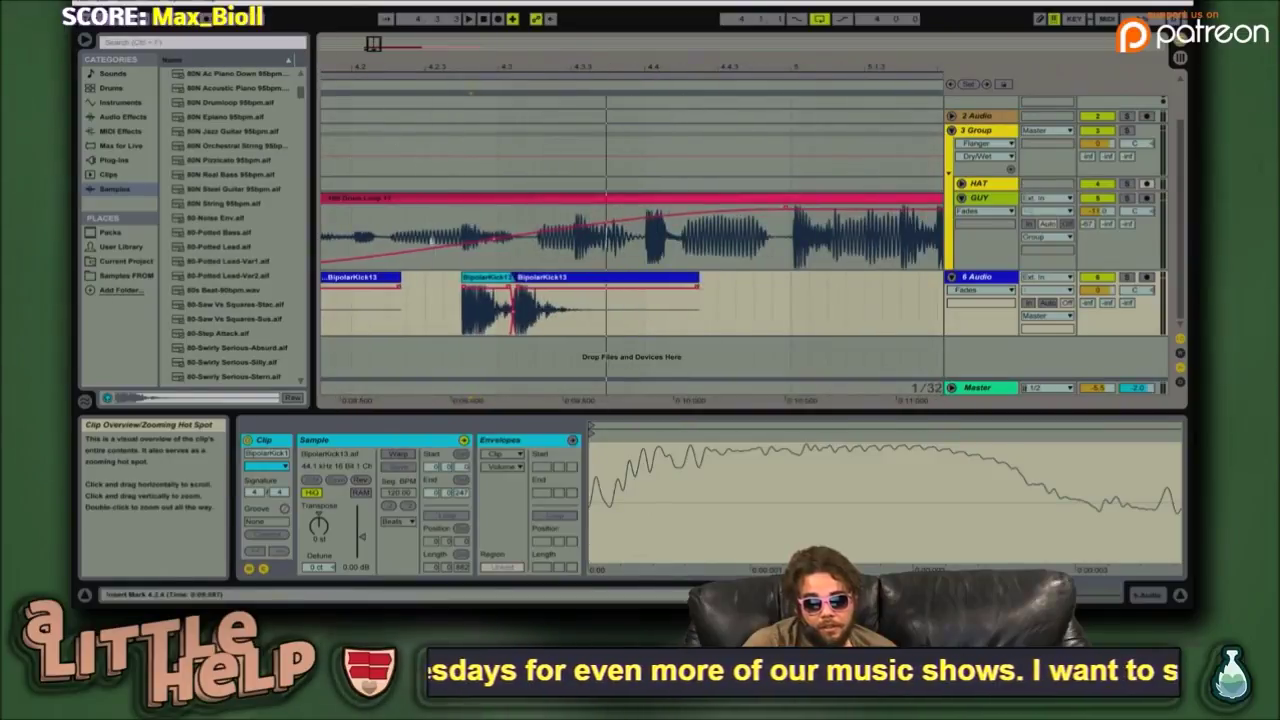
drag(498, 318, 487, 320)
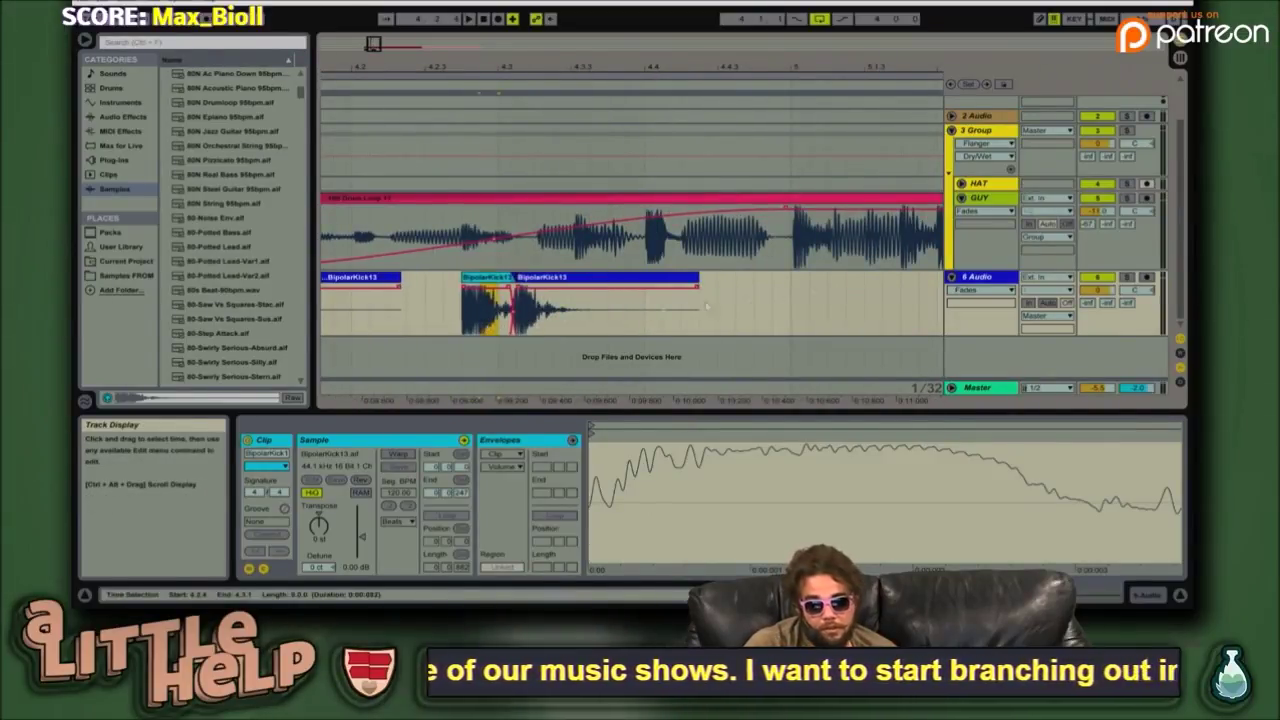
drag(706, 312, 687, 311)
click(731, 309)
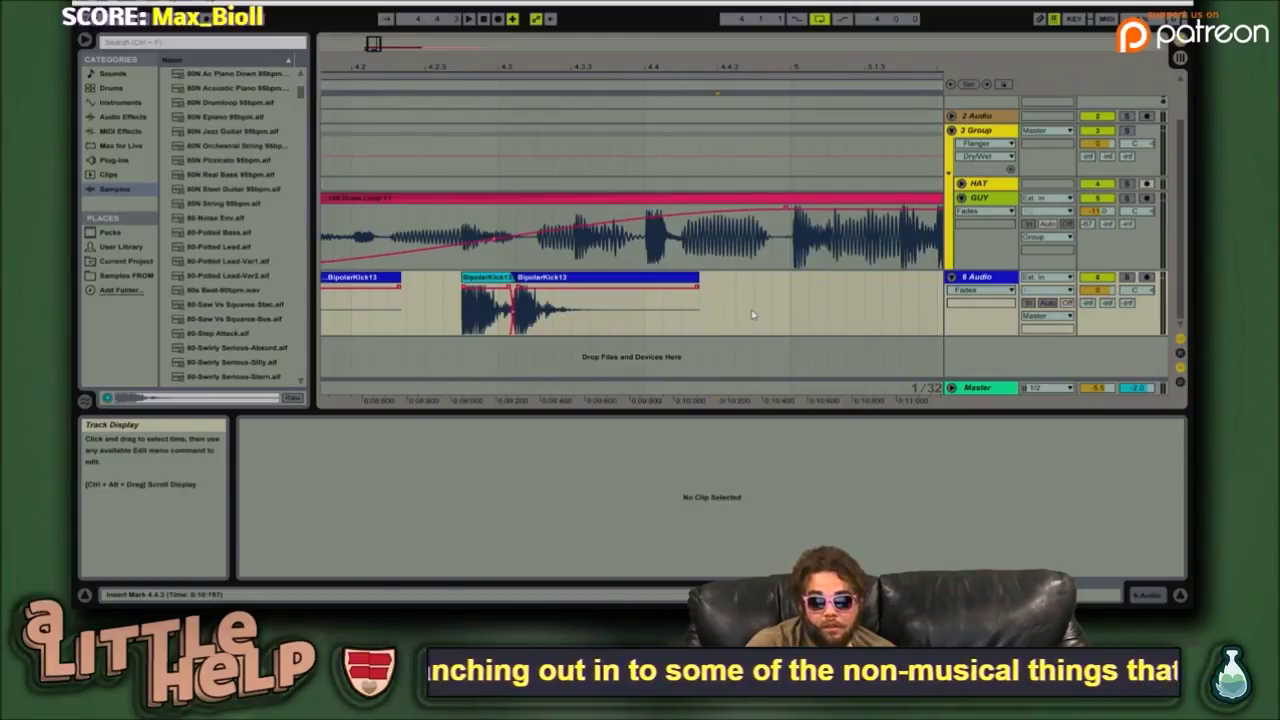
key(ctrl+v)
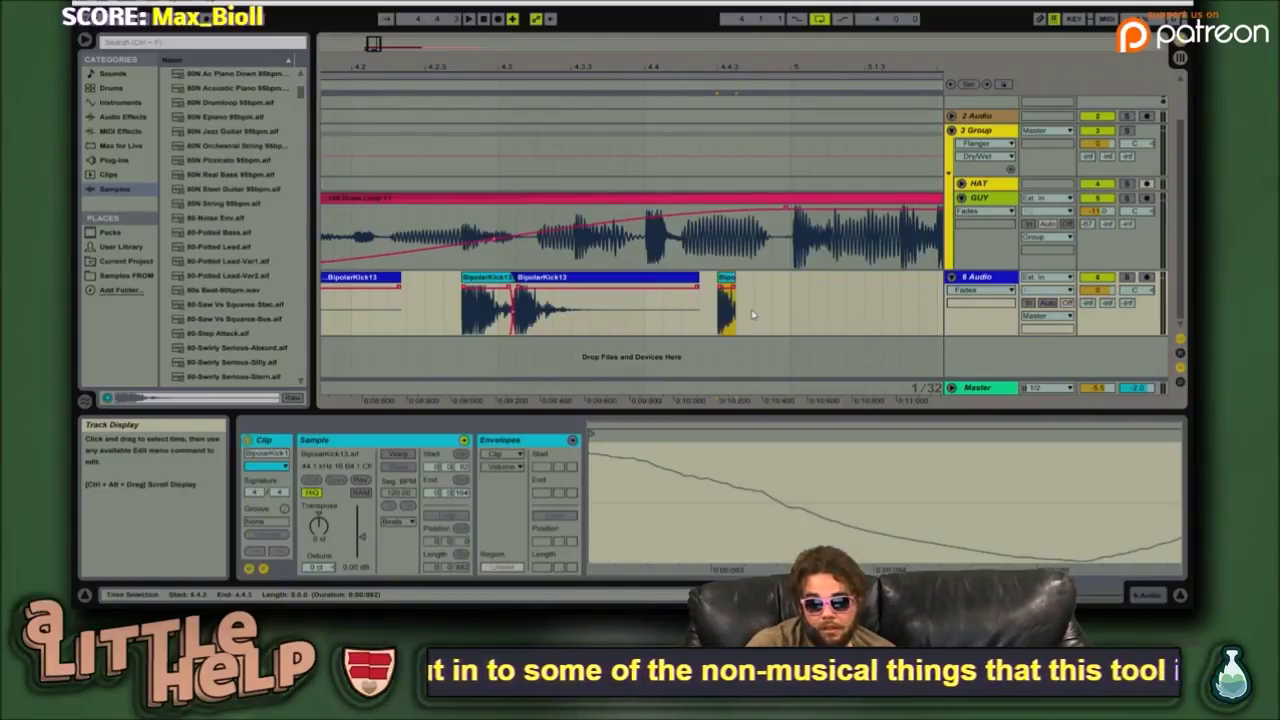
right_click(739, 288)
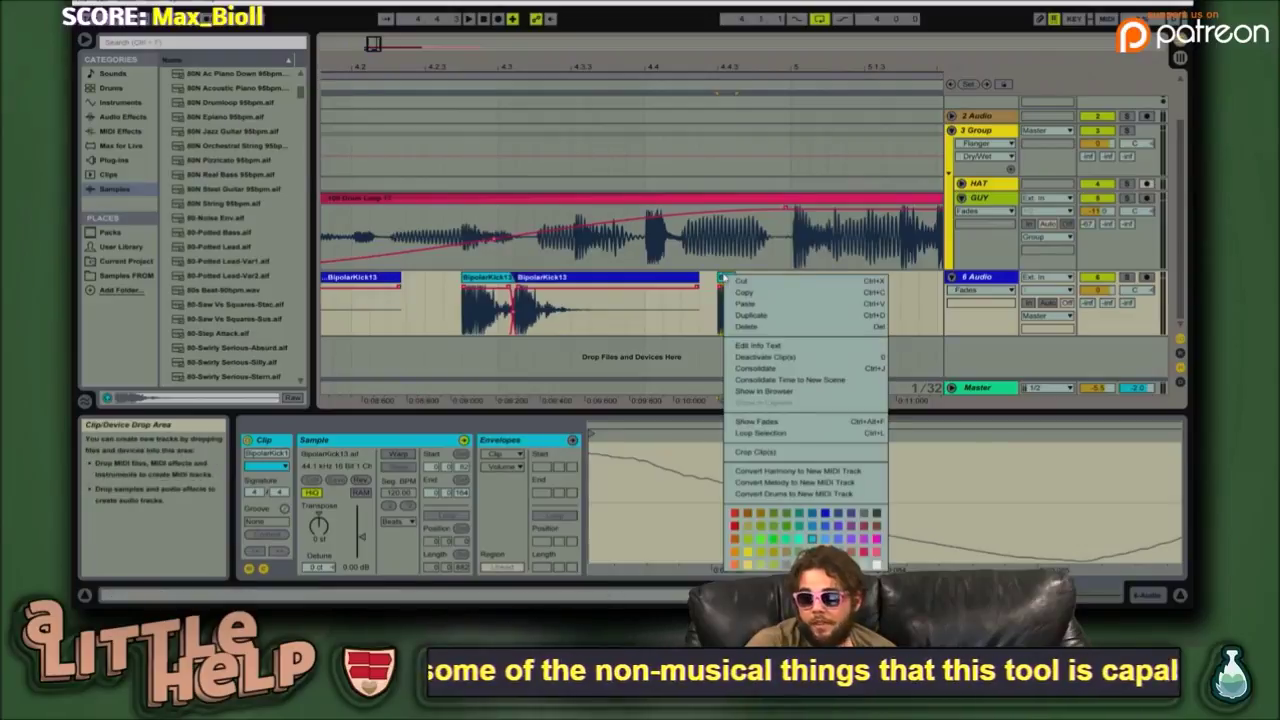
click(781, 321)
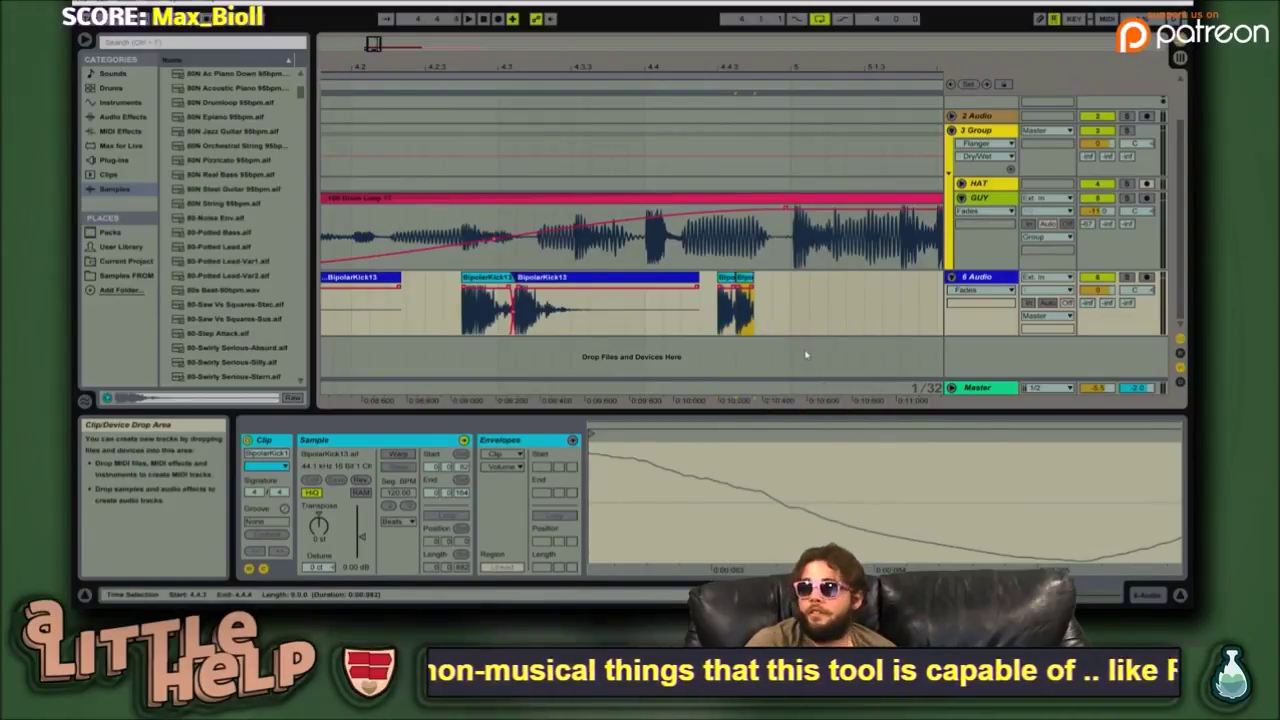
- Add a third copy of the light blue kick slice at 4.4.4 and extend its end to 5.1.2
key(ctrl+s)
click(610, 290)
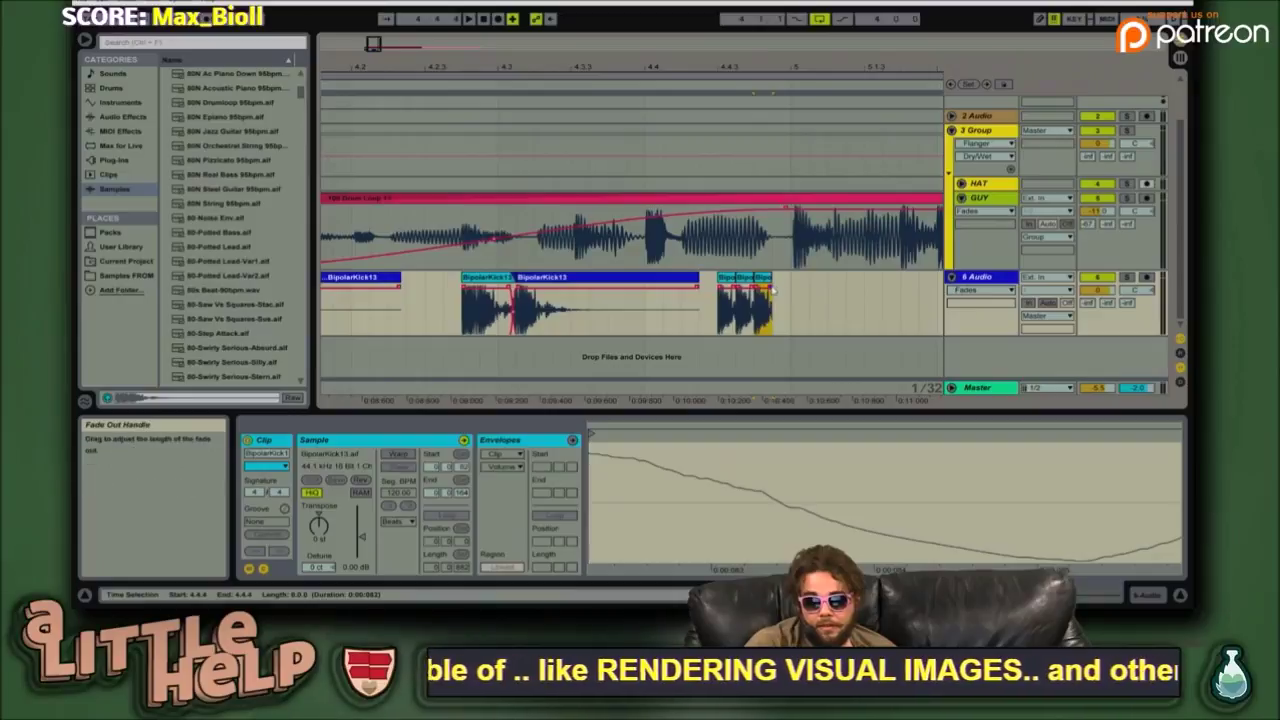
drag(772, 285, 846, 285)
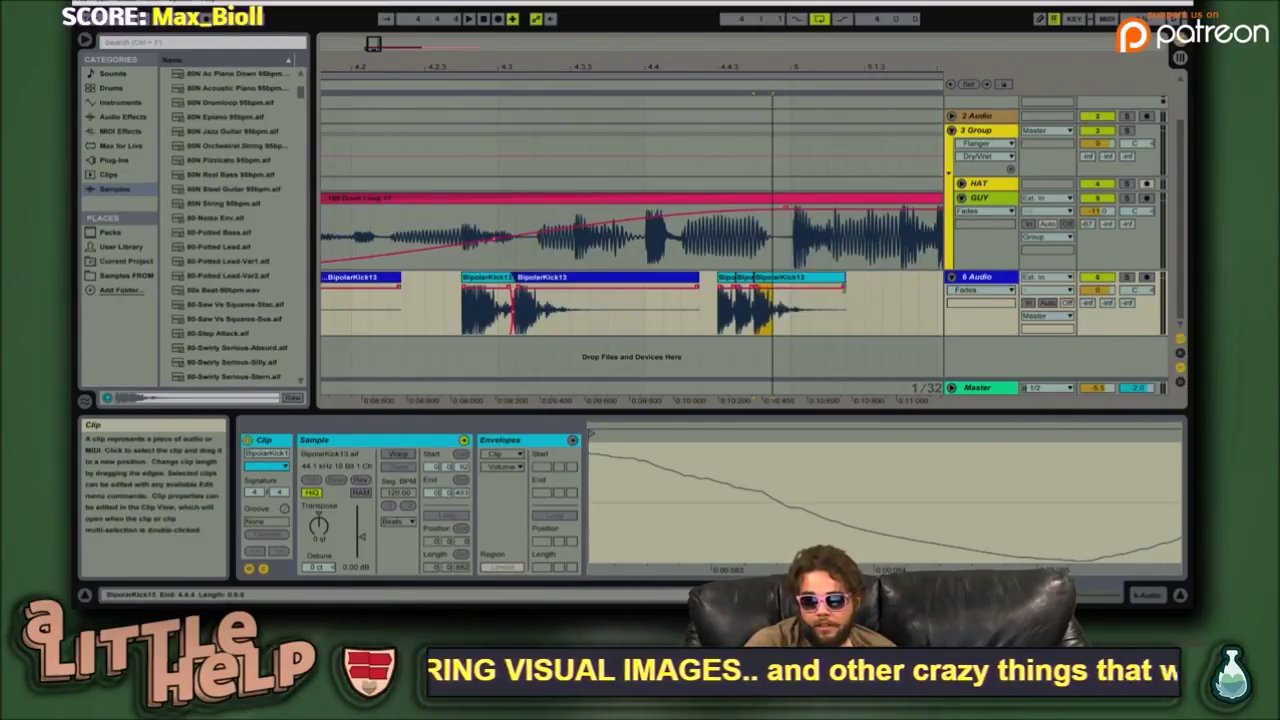
click(812, 280)
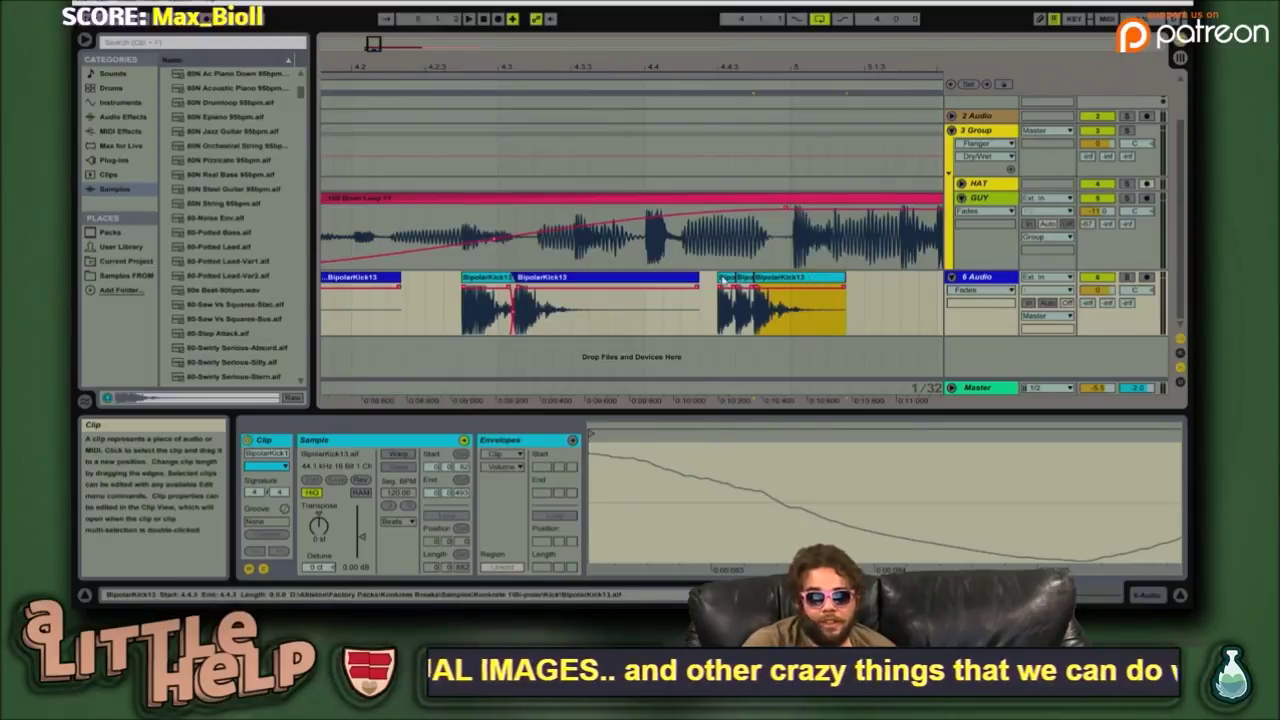
- Set the insert marker at 4.4.3 and play the three light blue kick slices
click(745, 280)
click(747, 278)
click(716, 299)
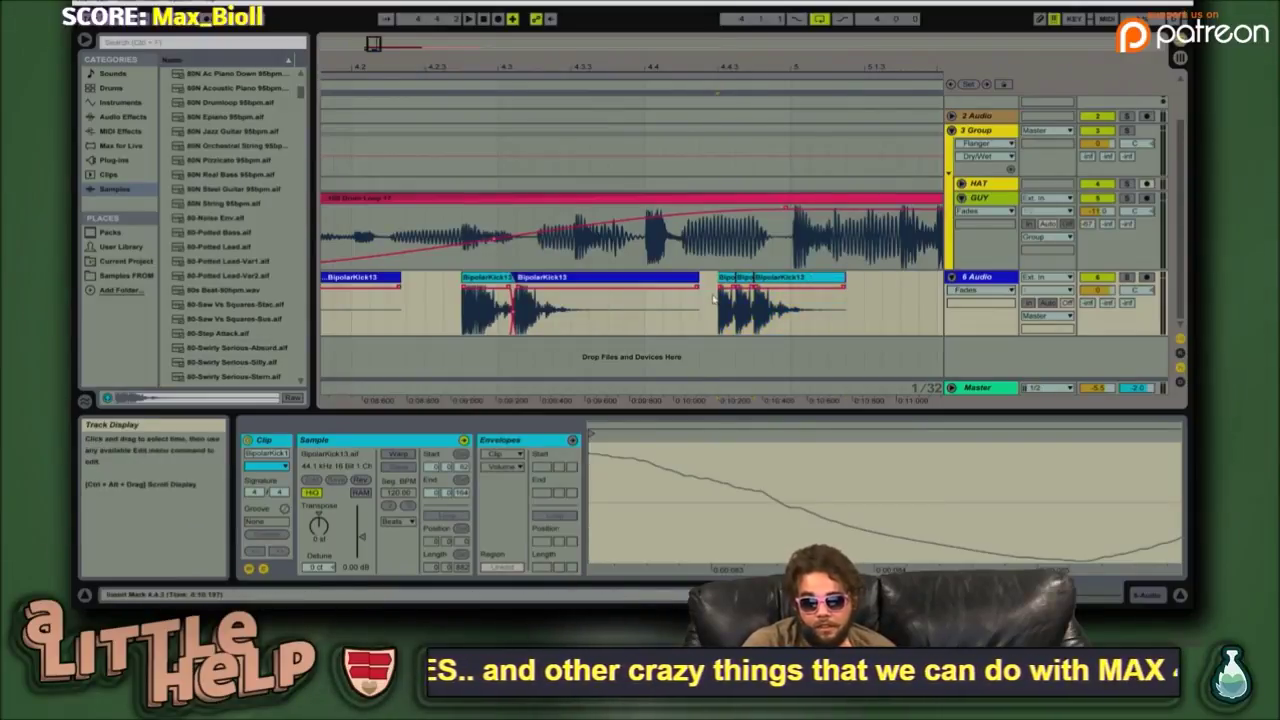
key(space)
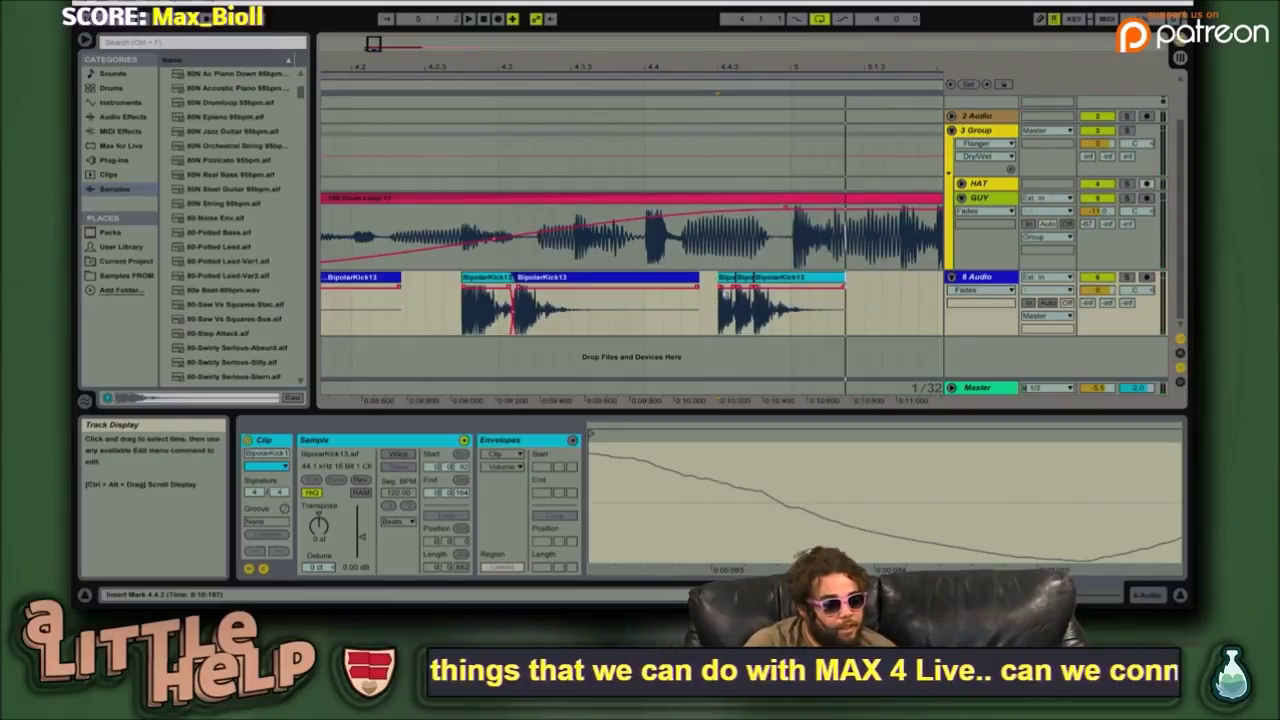
- Consolidate the three light blue kick slices on the 6 Audio track into one clip
click(726, 280)
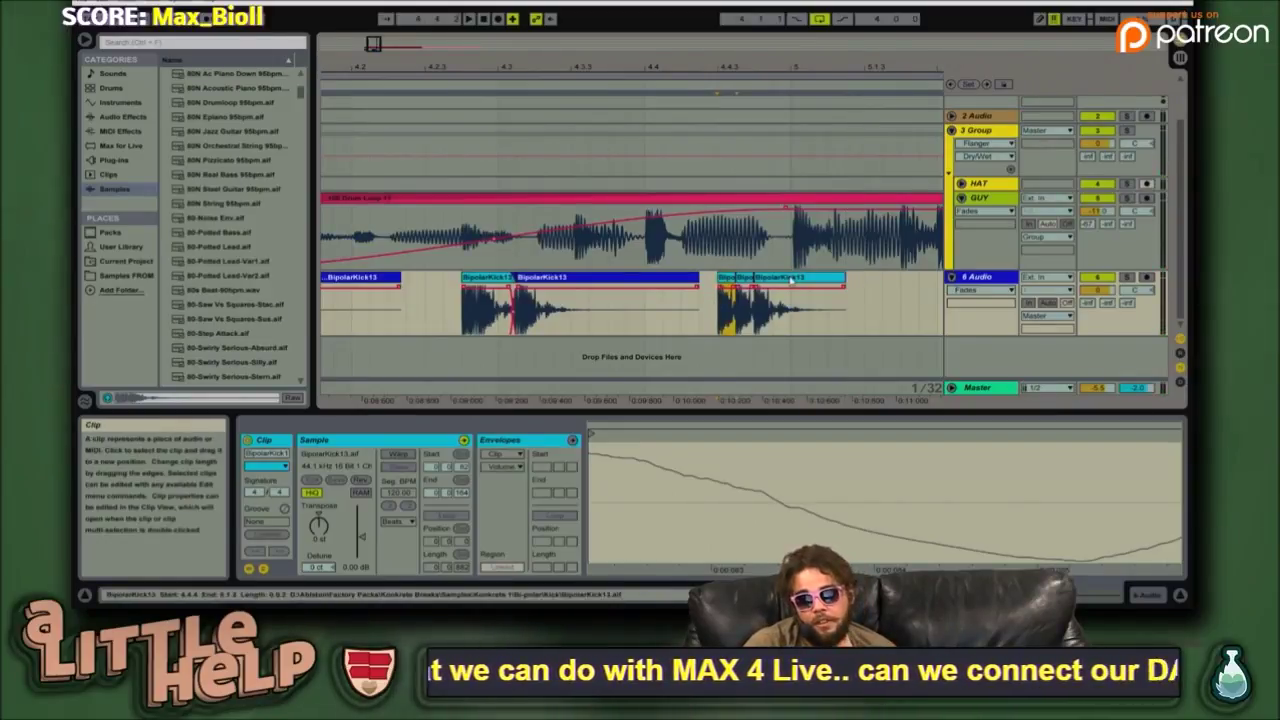
shift+click(789, 279)
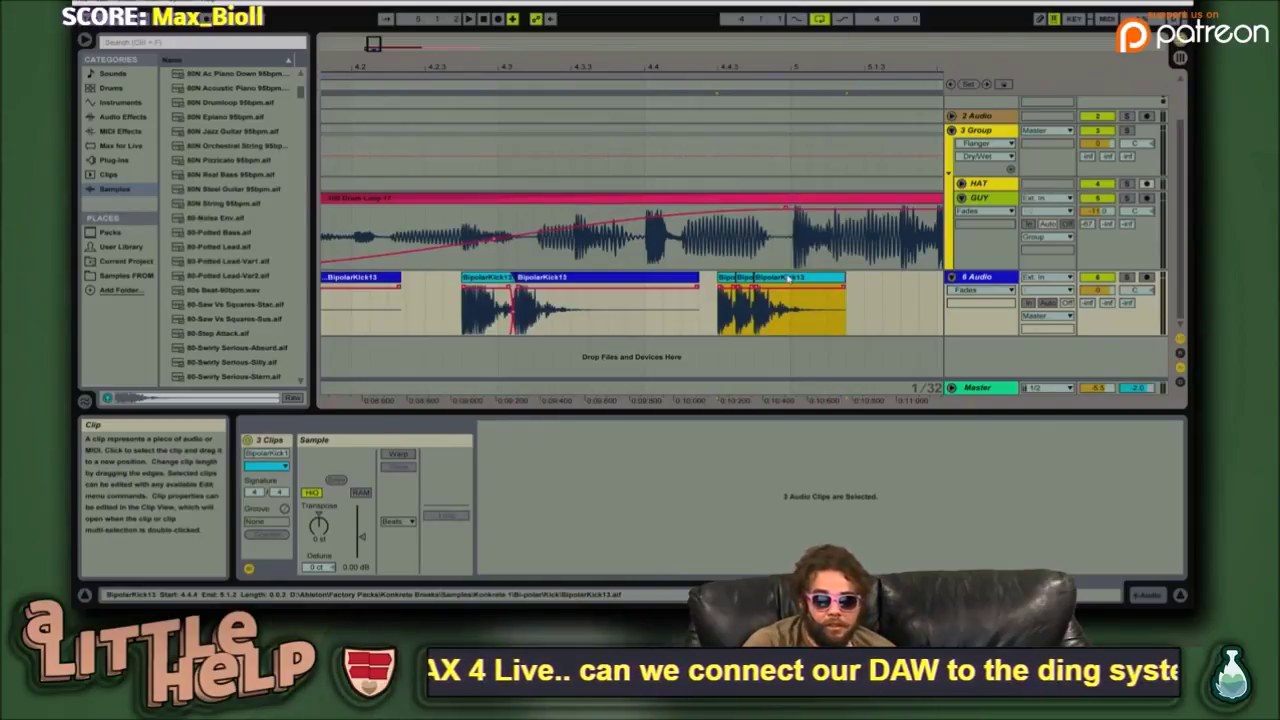
right_click(789, 278)
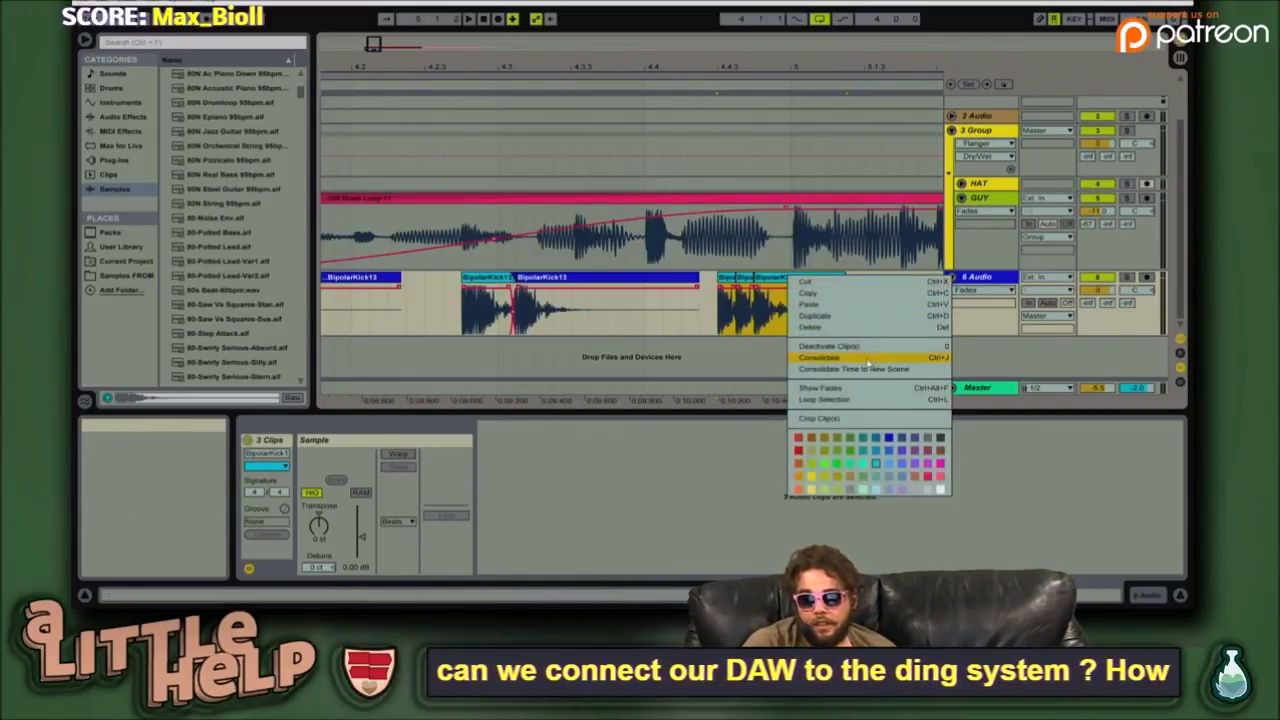
click(868, 358)
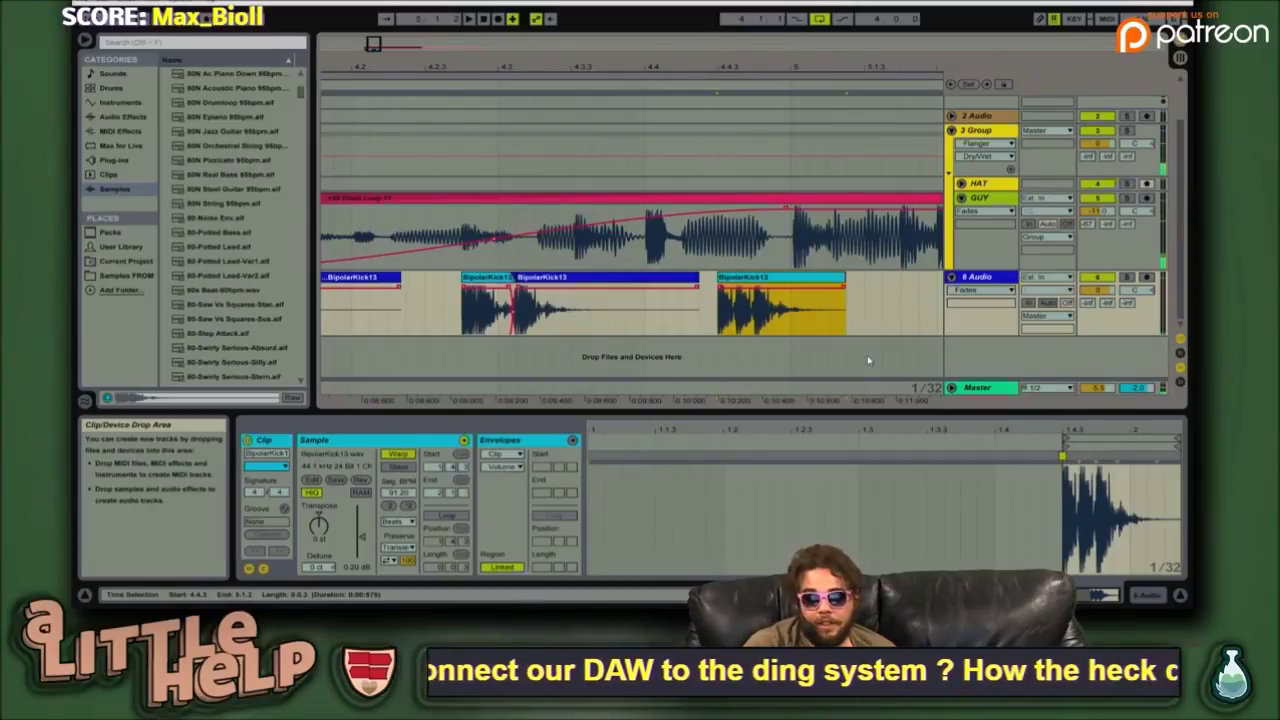
- Examine the consolidated clip's waveform up close and play the 6 Audio track from 4.2.4
drag(1122, 433, 920, 430)
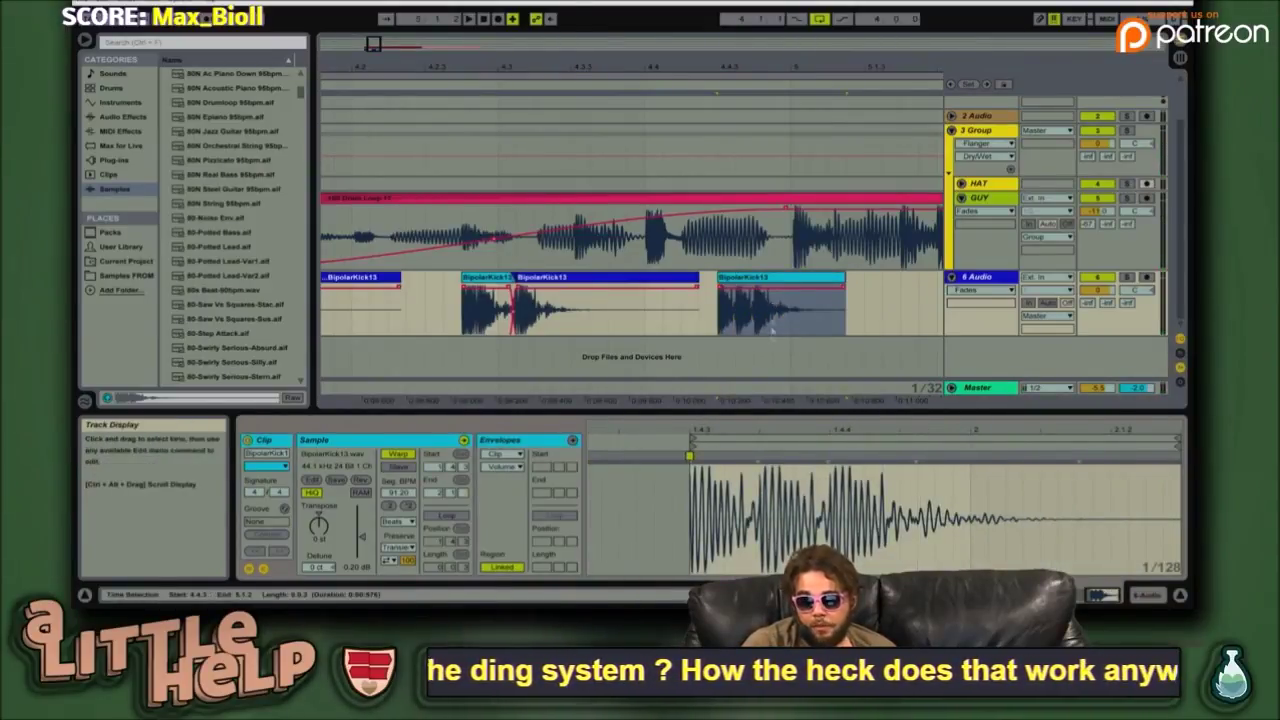
click(461, 323)
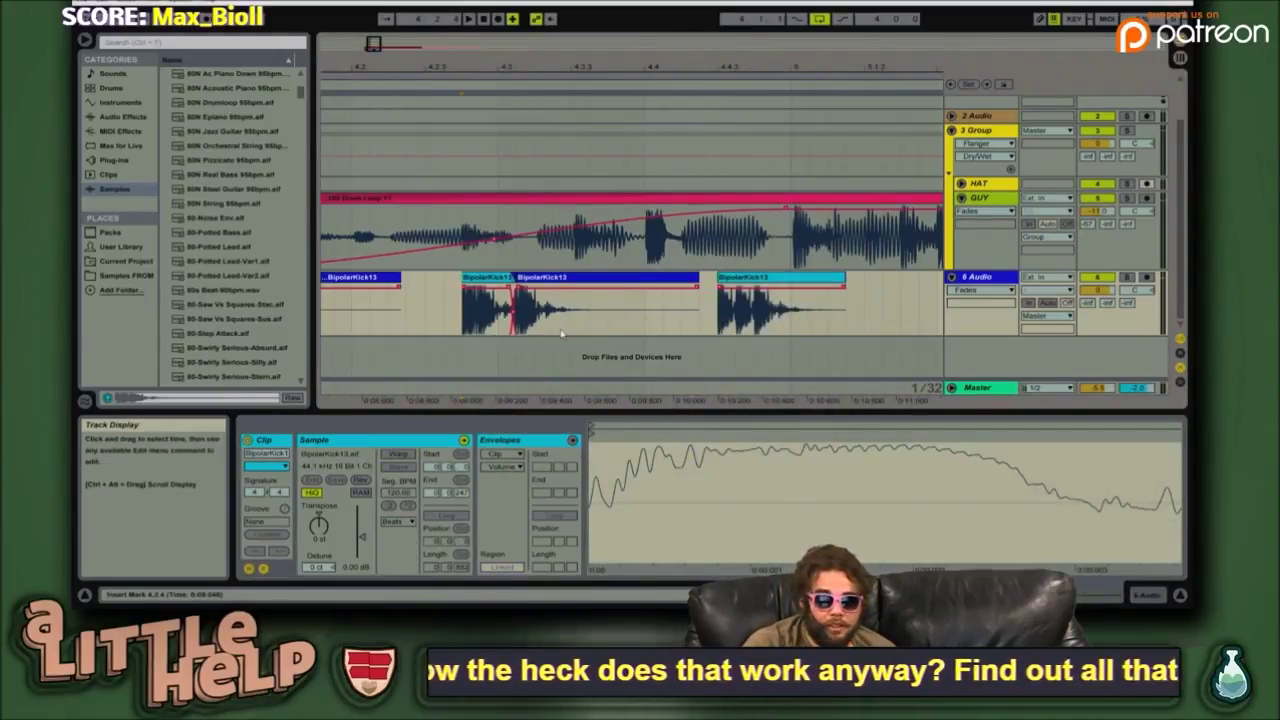
key(space)
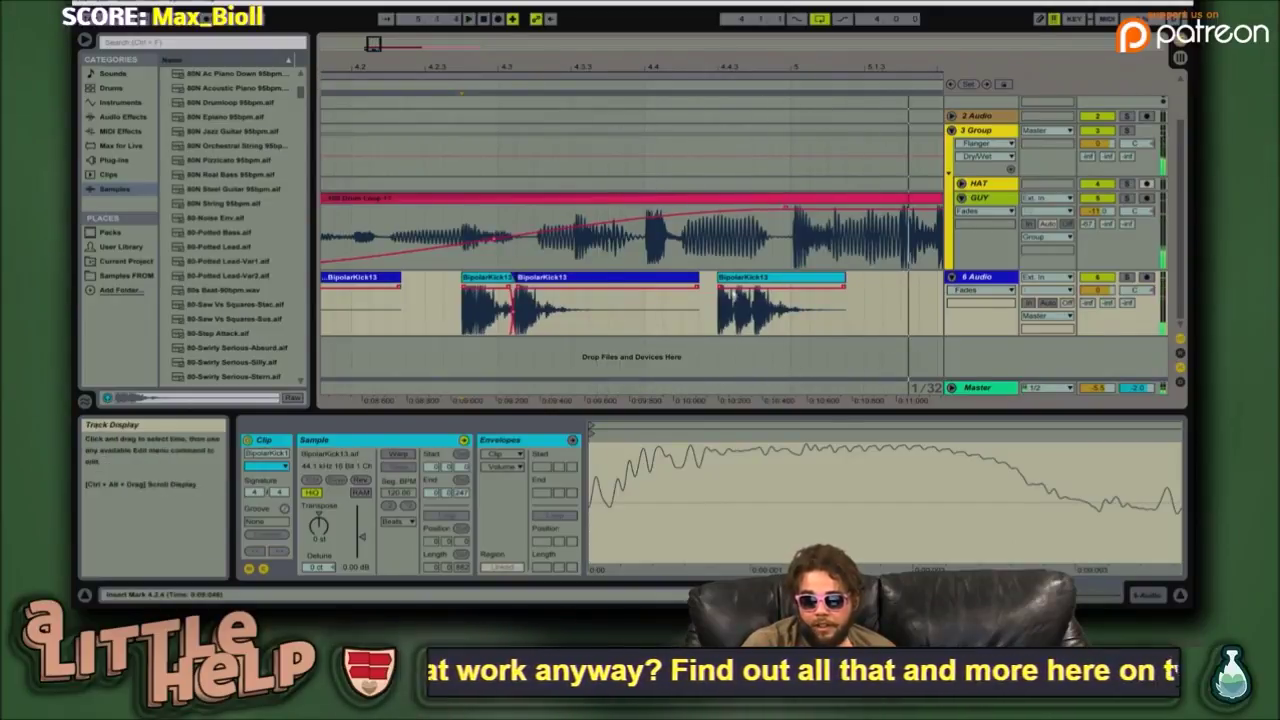
- Add a short fade-in over the first hit of the consolidated clip and play it from 4.4.2
drag(719, 290, 760, 287)
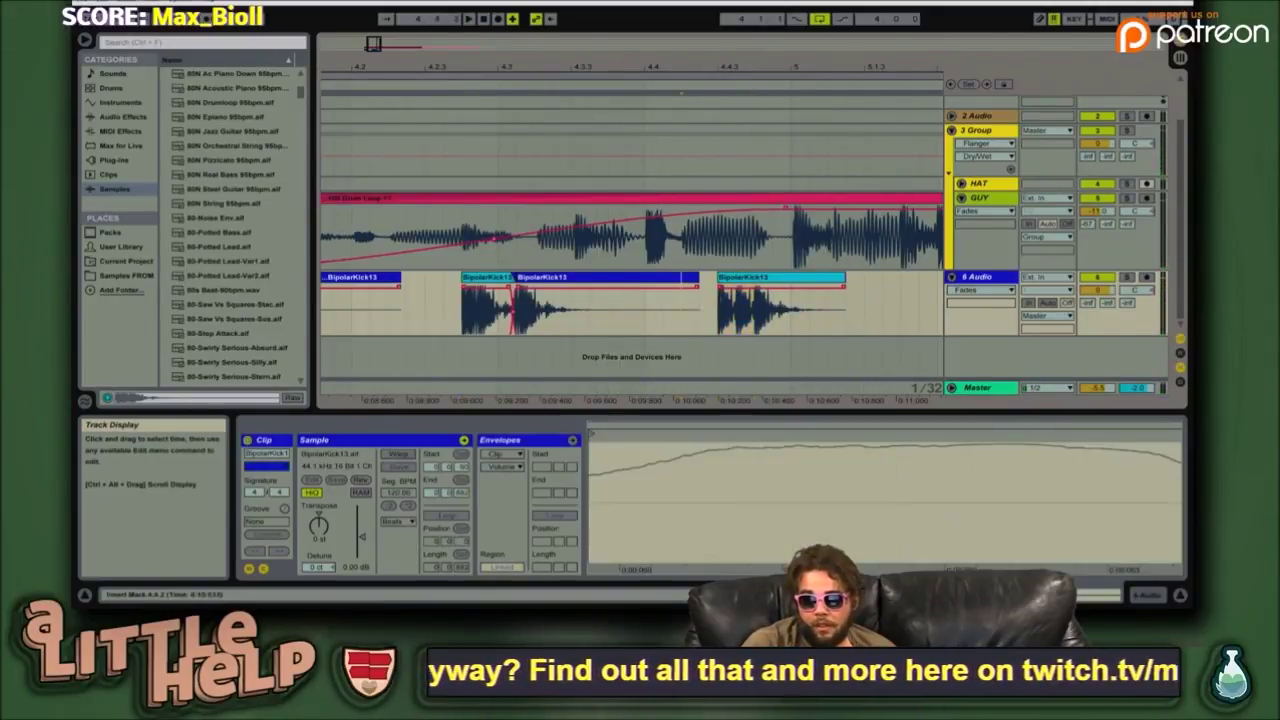
click(733, 288)
click(690, 321)
key(space)
key(space)
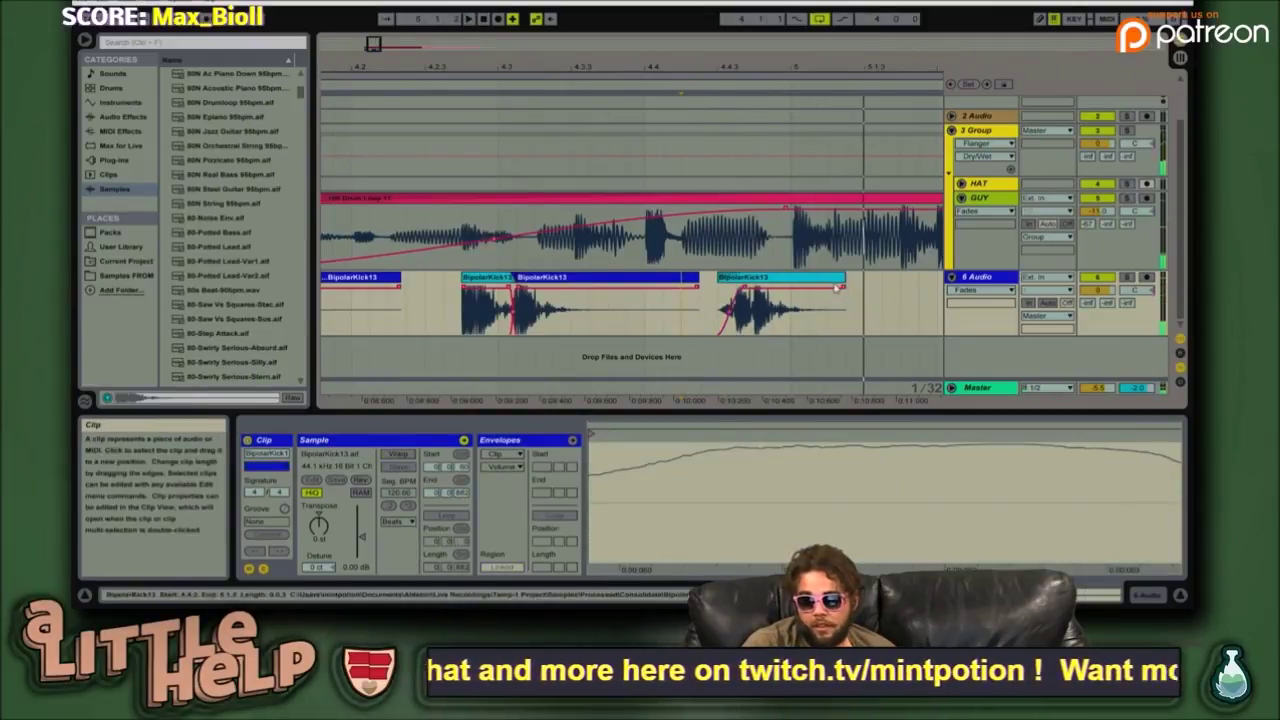
- Open the consolidated clip's sample in Audacity for external editing, then close it without saving changes
click(818, 283)
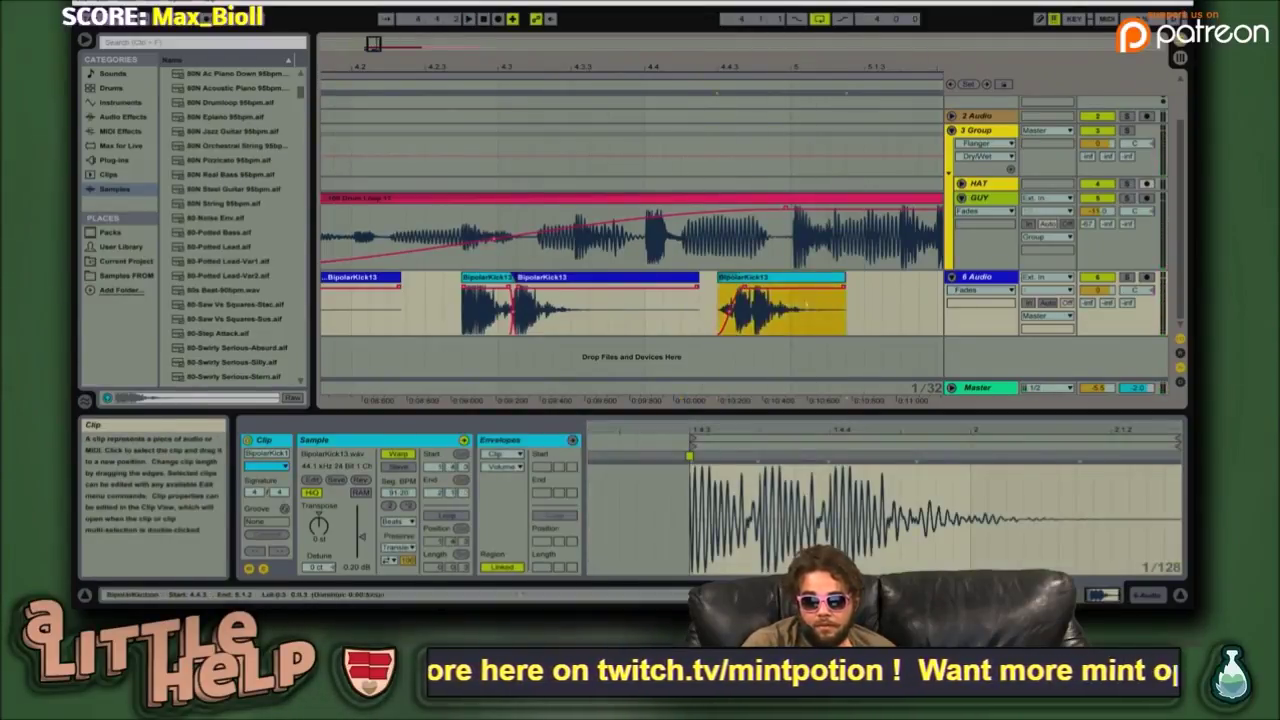
mouse_move(808, 428)
mouse_down()
mouse_move(808, 470)
mouse_move(960, 412)
mouse_move(808, 426)
mouse_up()
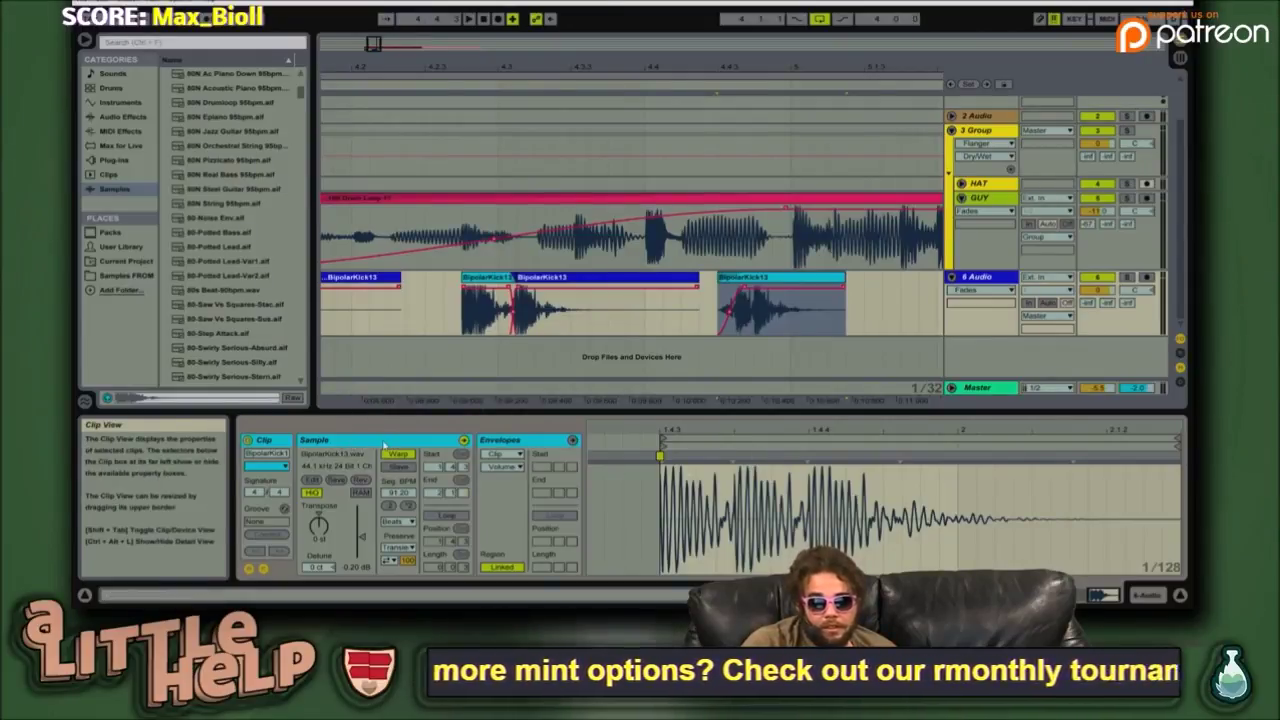
click(312, 481)
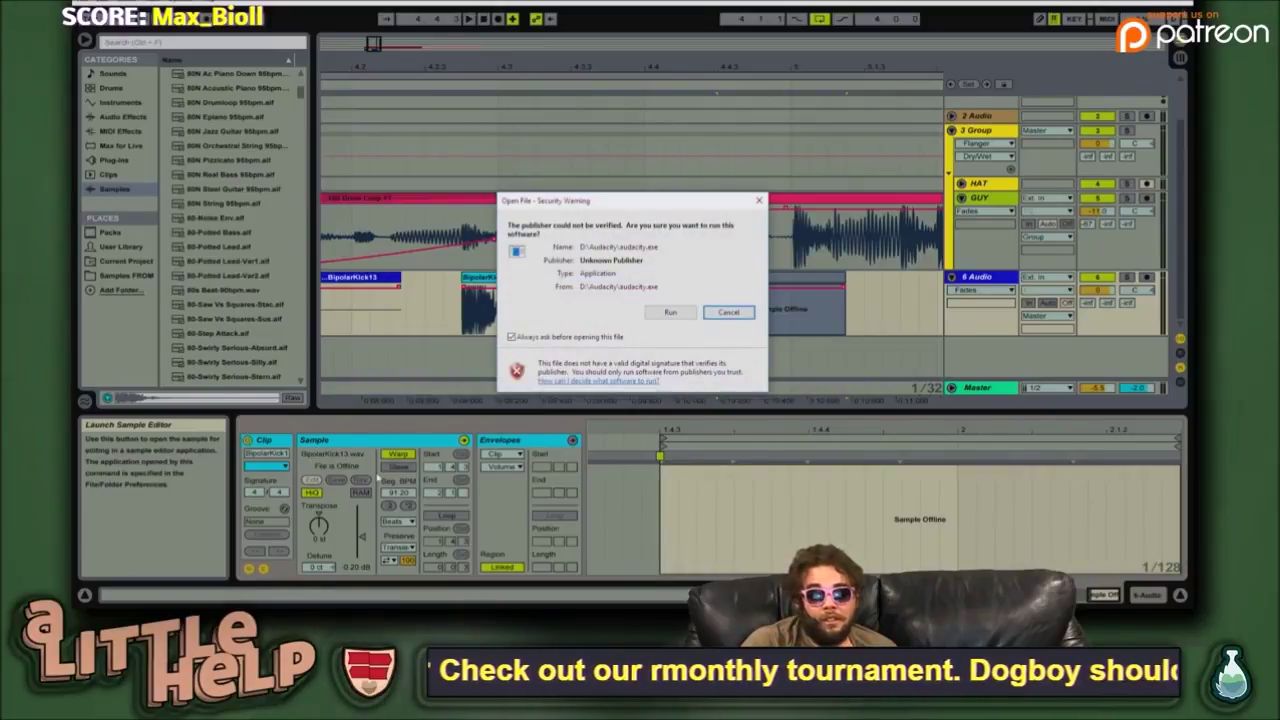
click(672, 313)
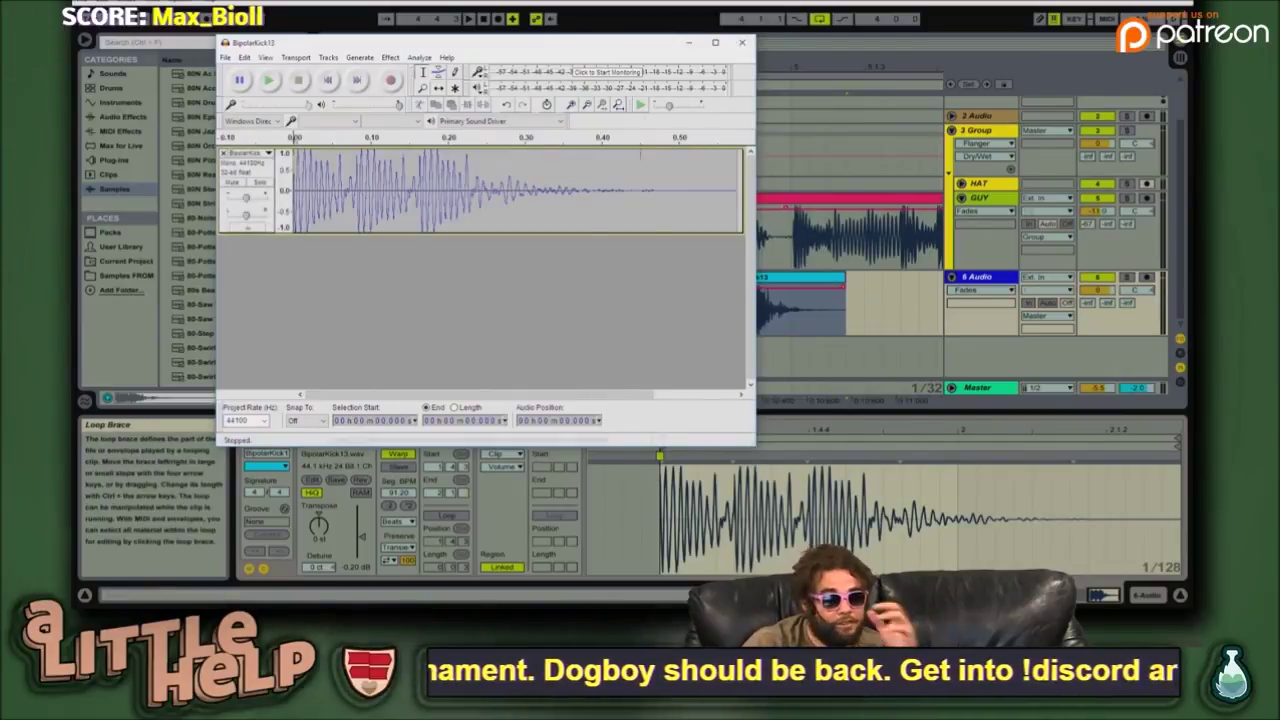
click(742, 43)
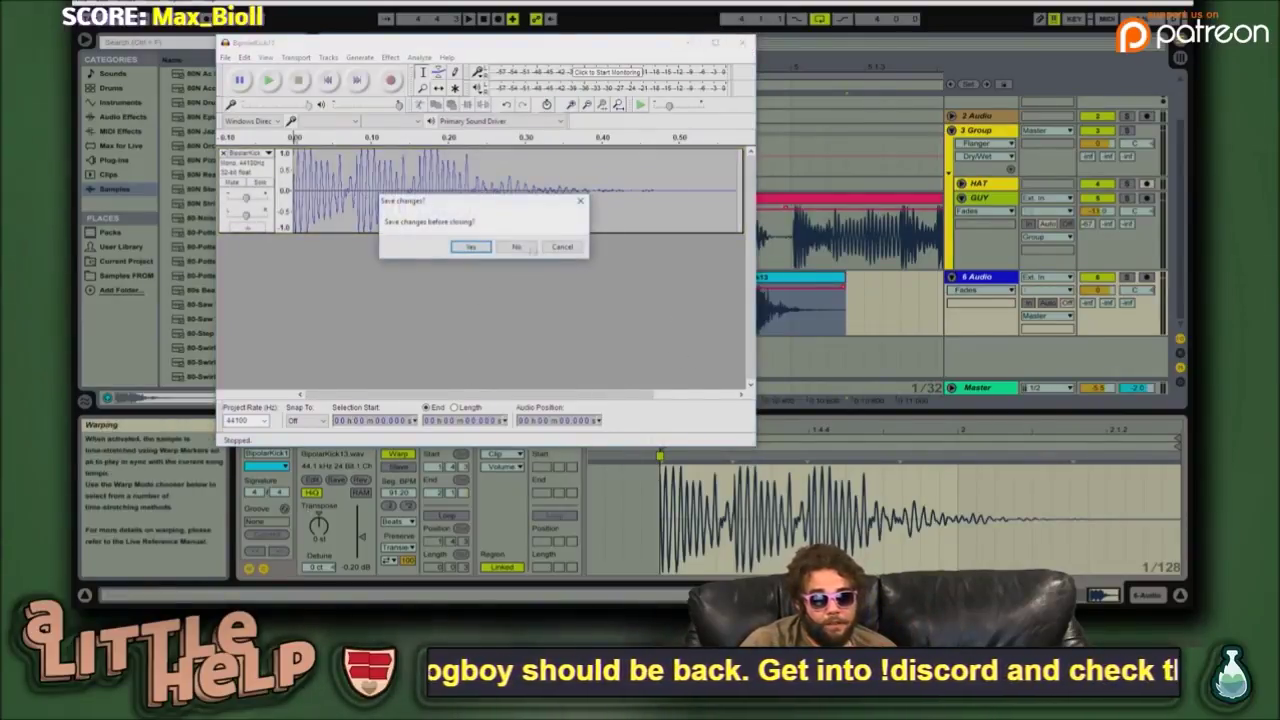
click(524, 250)
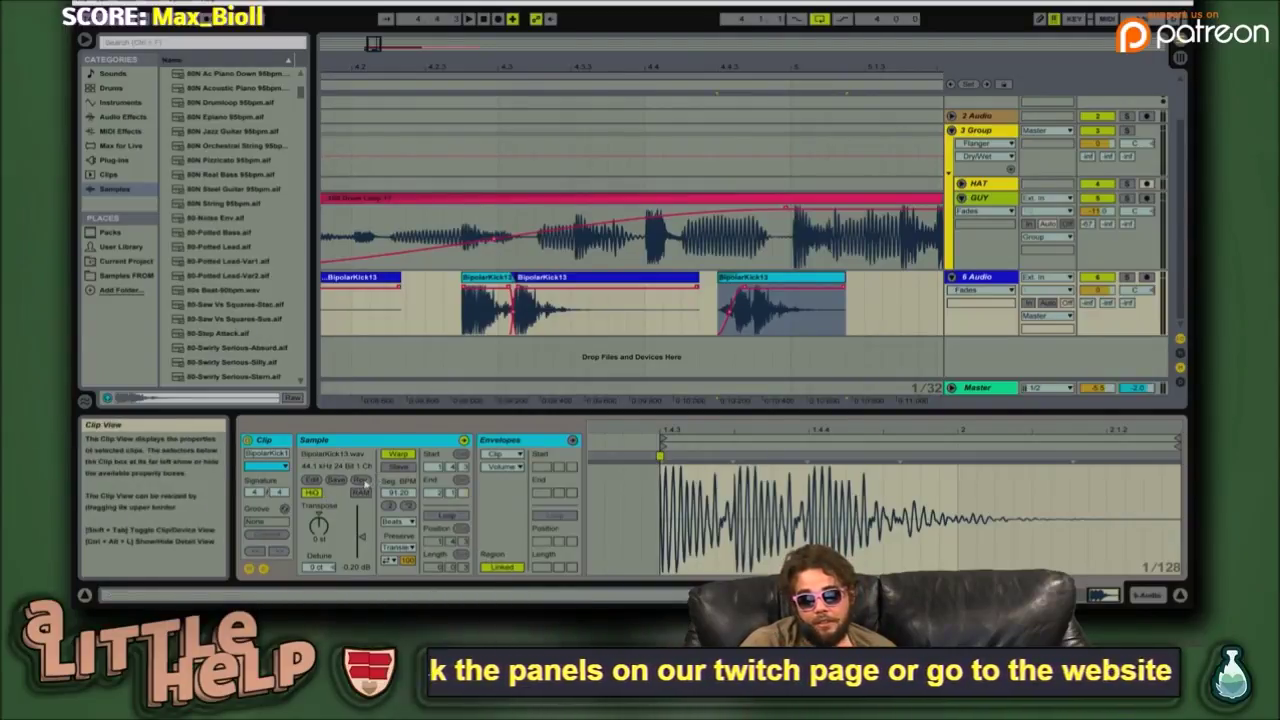
- Reveal the consolidated sample's file in the browser and reverse the clip
click(356, 455)
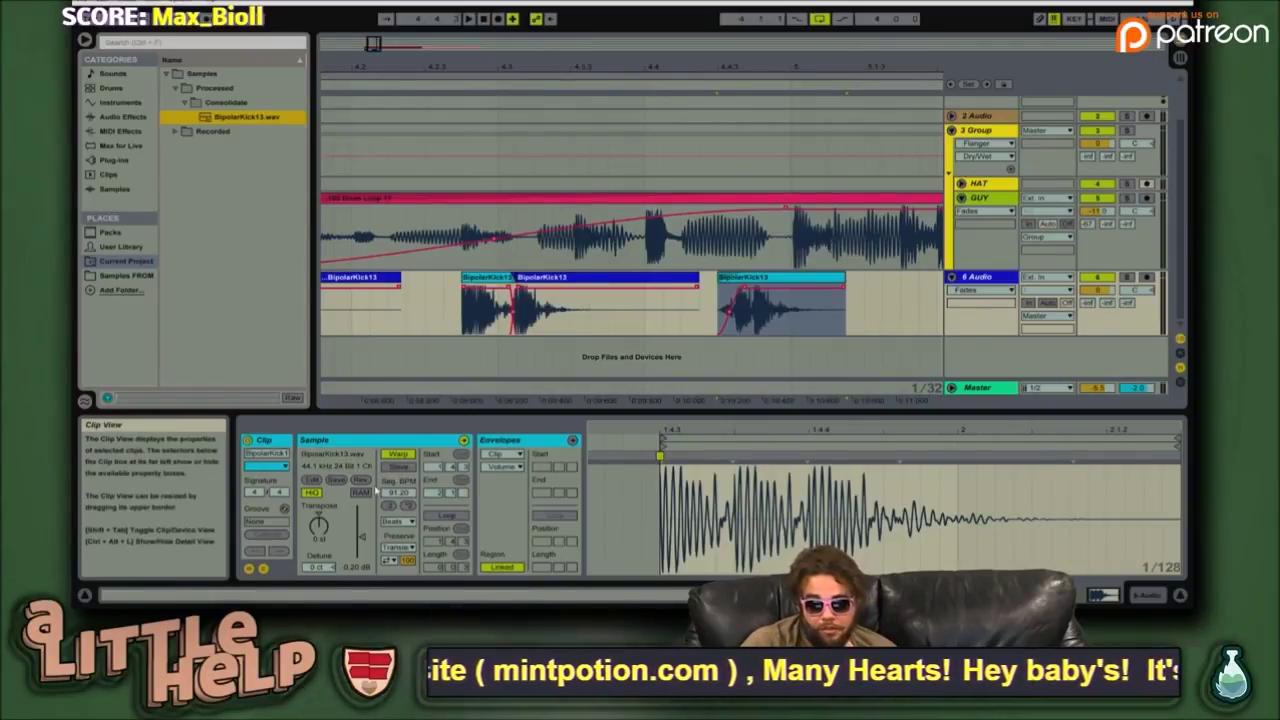
click(366, 440)
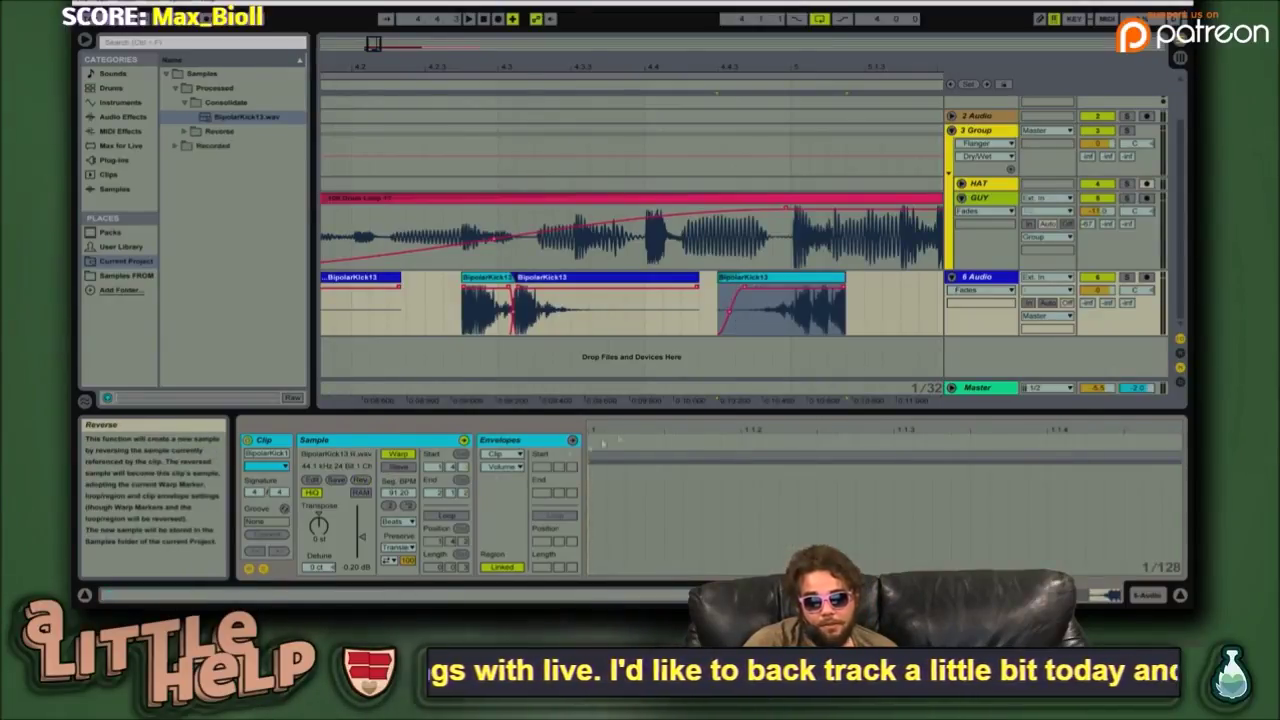
- Move the reversed clip earlier to start at 4.4.1, overlapping the end of the dark blue kick
click(777, 285)
drag(777, 285, 716, 300)
click(590, 284)
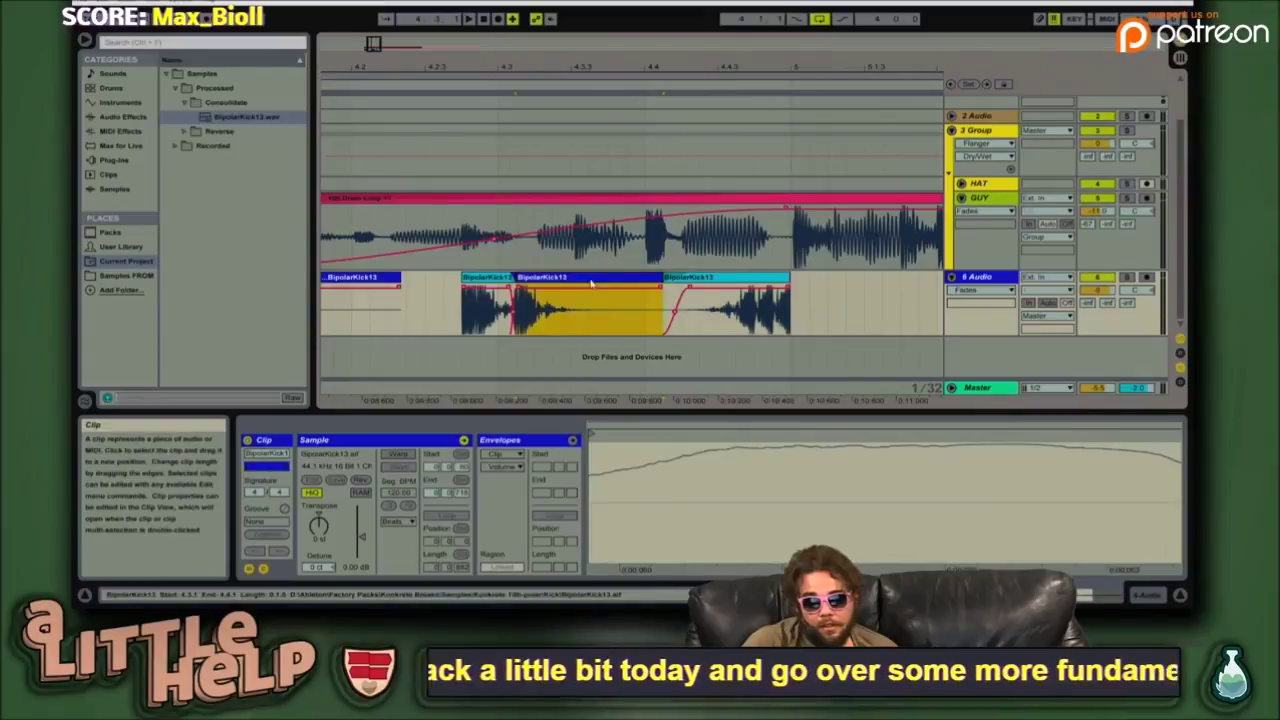
- Copy the dark blue kick from 4.1.1 to 5.1.1 after the reversed clip, and try another overlapping copy and undo it
scroll(495, 316, up, 3)
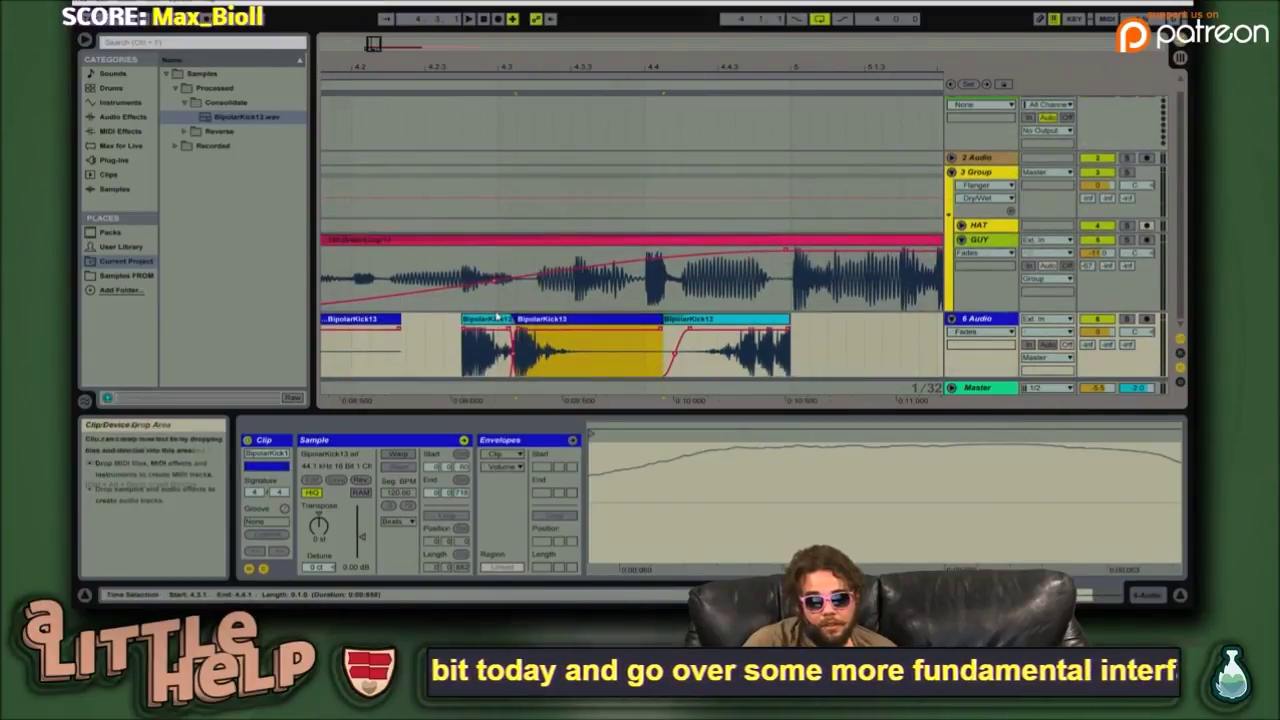
scroll(495, 316, down, 1)
click(365, 320)
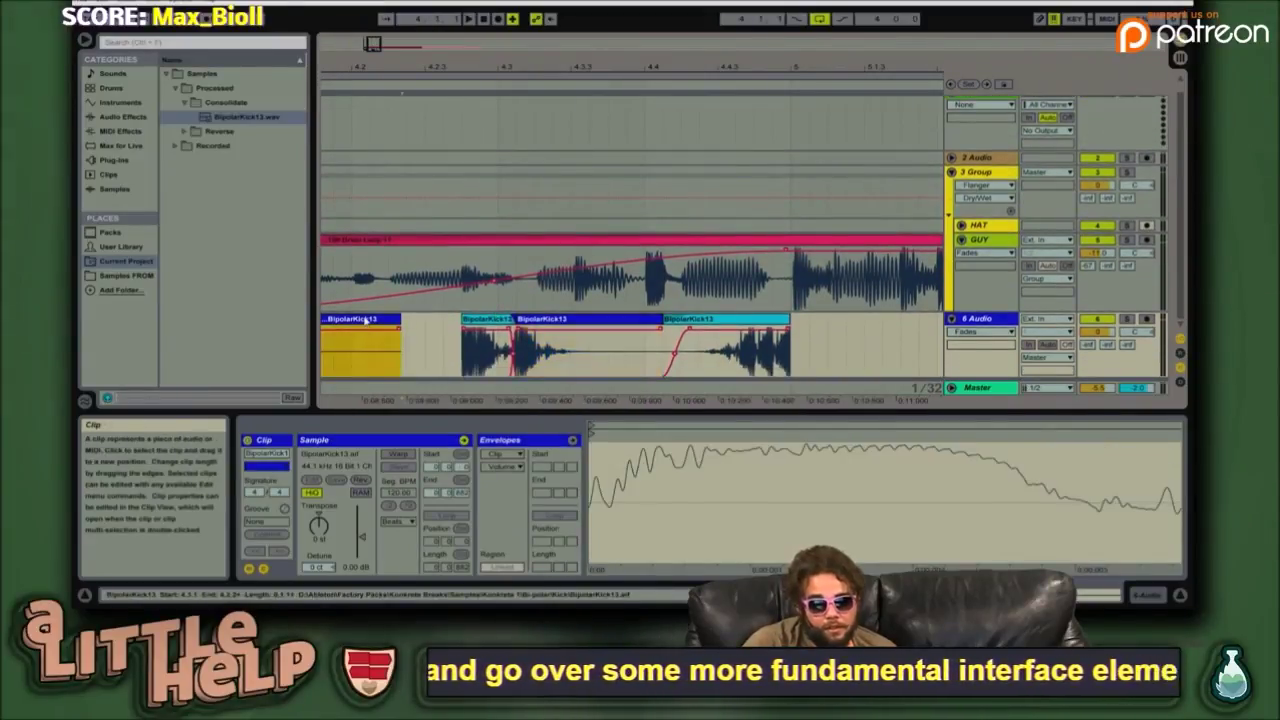
mouse_move(371, 320)
mouse_down()
mouse_move(755, 243)
mouse_move(890, 315)
mouse_move(908, 332)
mouse_move(877, 336)
mouse_move(891, 356)
mouse_move(914, 365)
mouse_move(940, 352)
mouse_move(856, 335)
mouse_move(881, 335)
mouse_move(870, 334)
mouse_up()
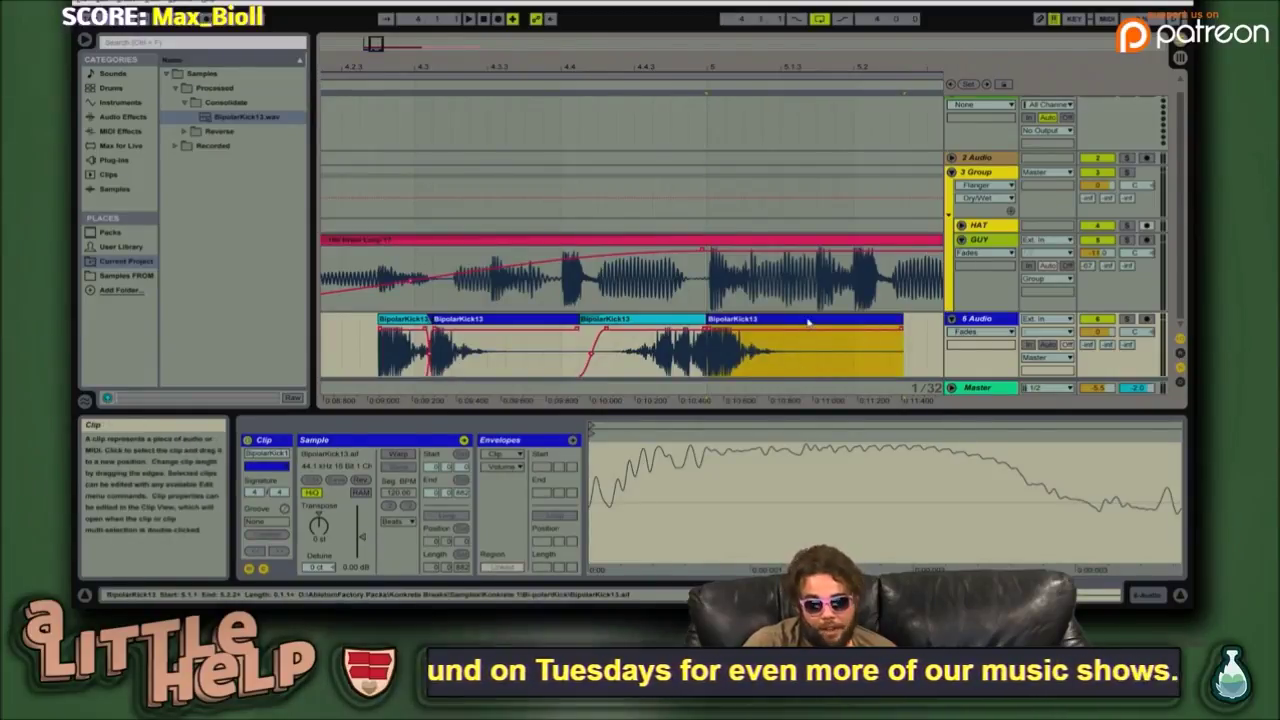
drag(804, 320, 897, 332)
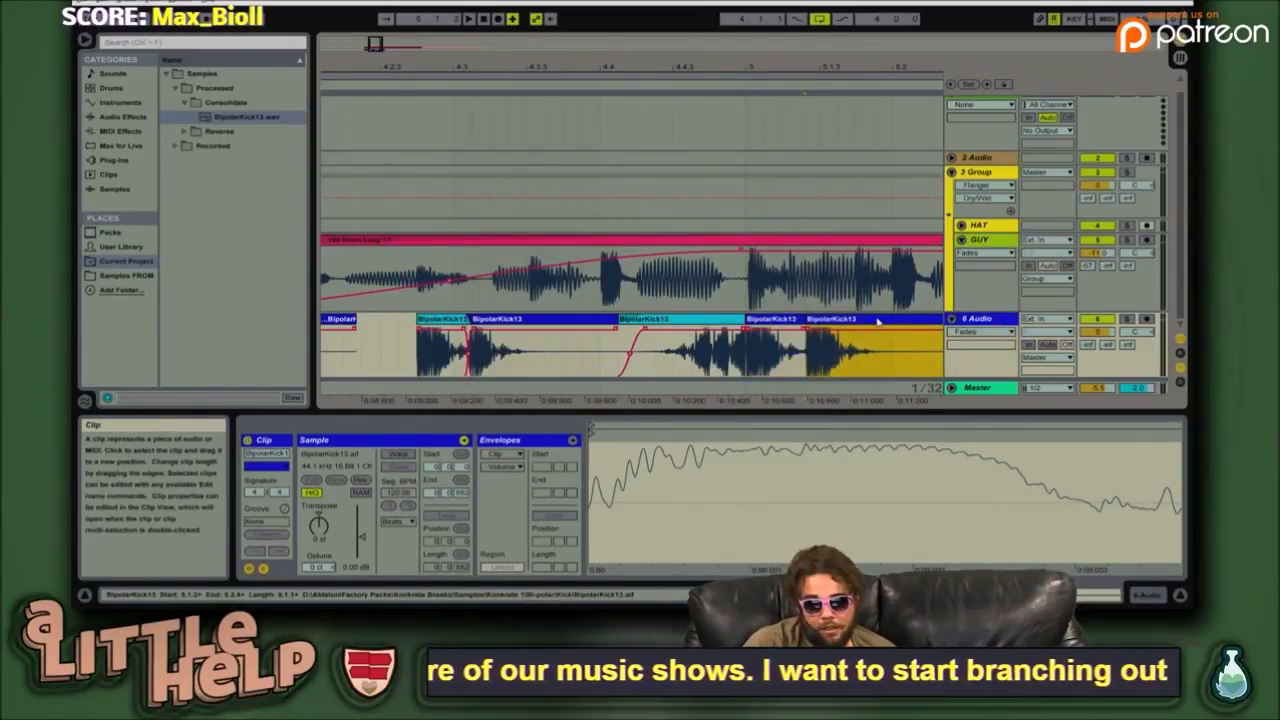
key(ctrl+z)
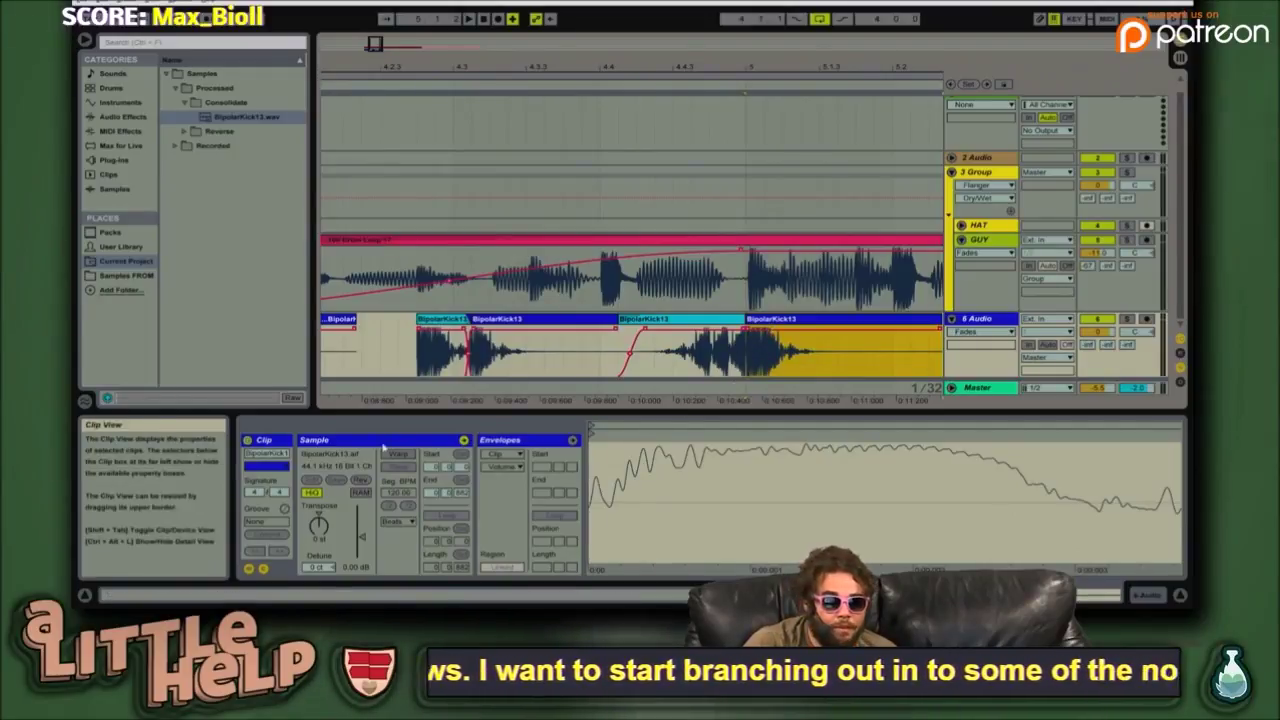
- Set the gain of the dark blue kick clip at 5.1.1 to -1.34 dB
click(381, 447)
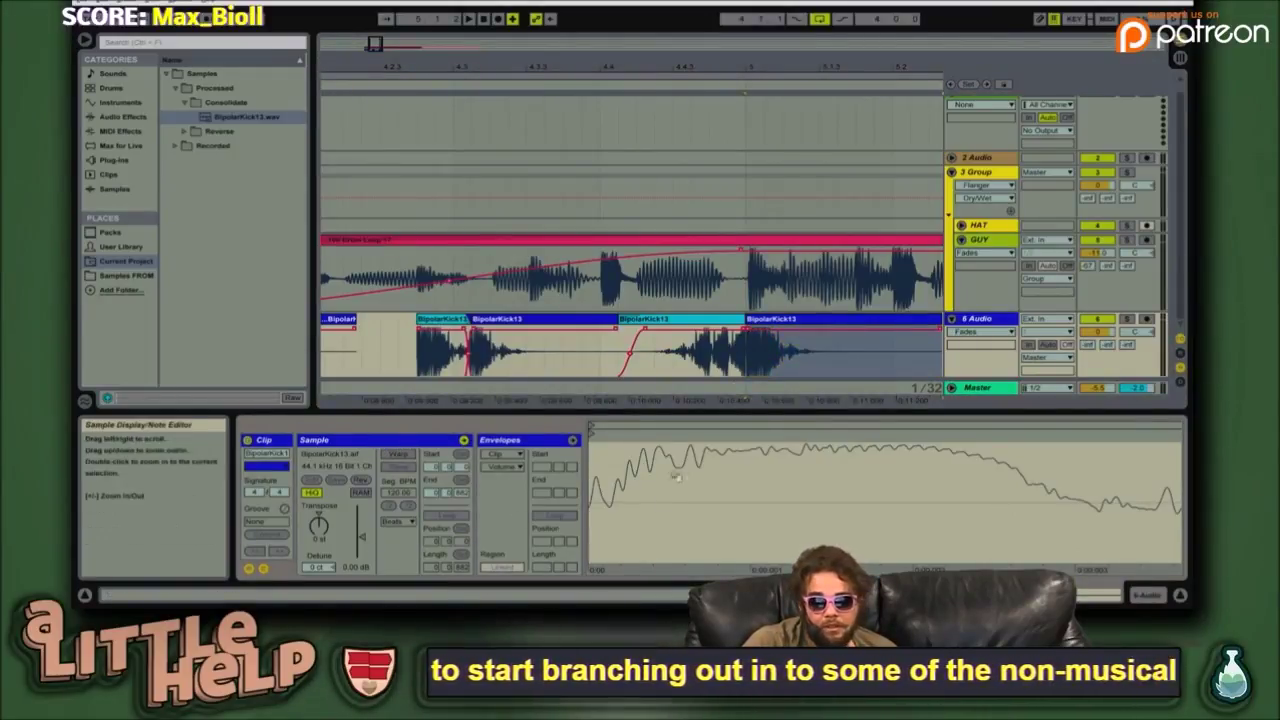
drag(715, 441, 700, 395)
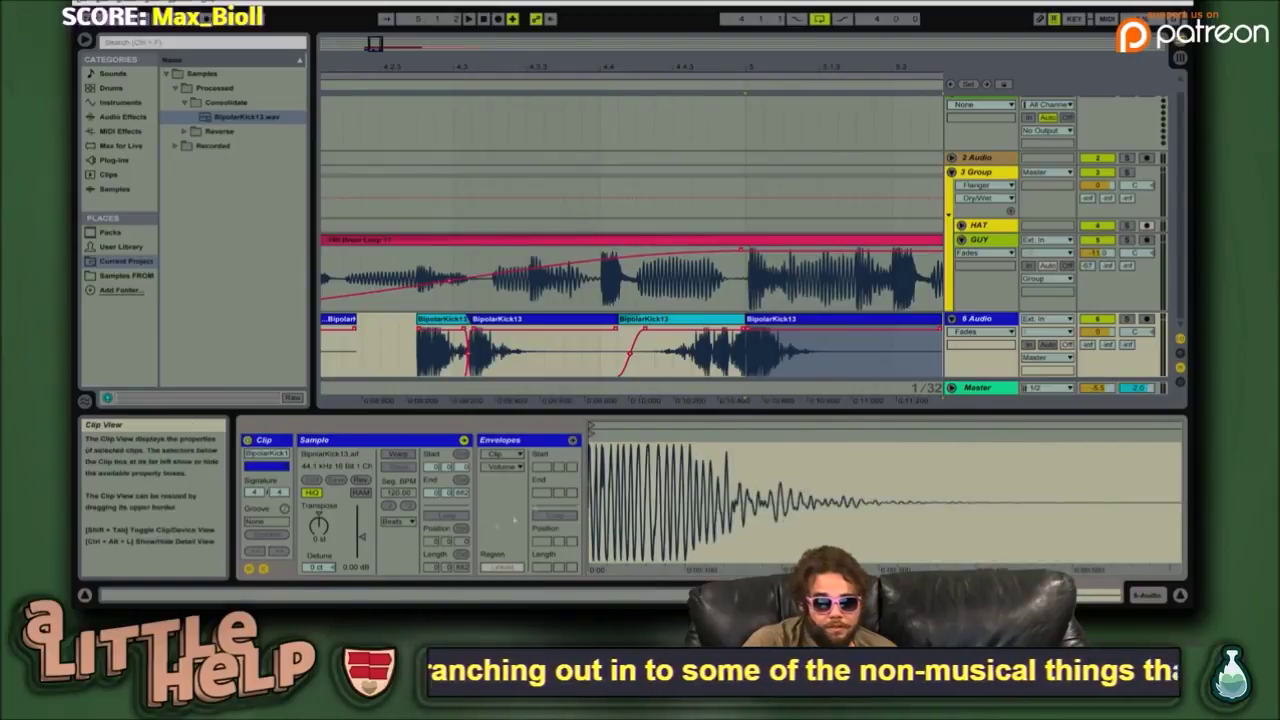
drag(672, 441, 668, 405)
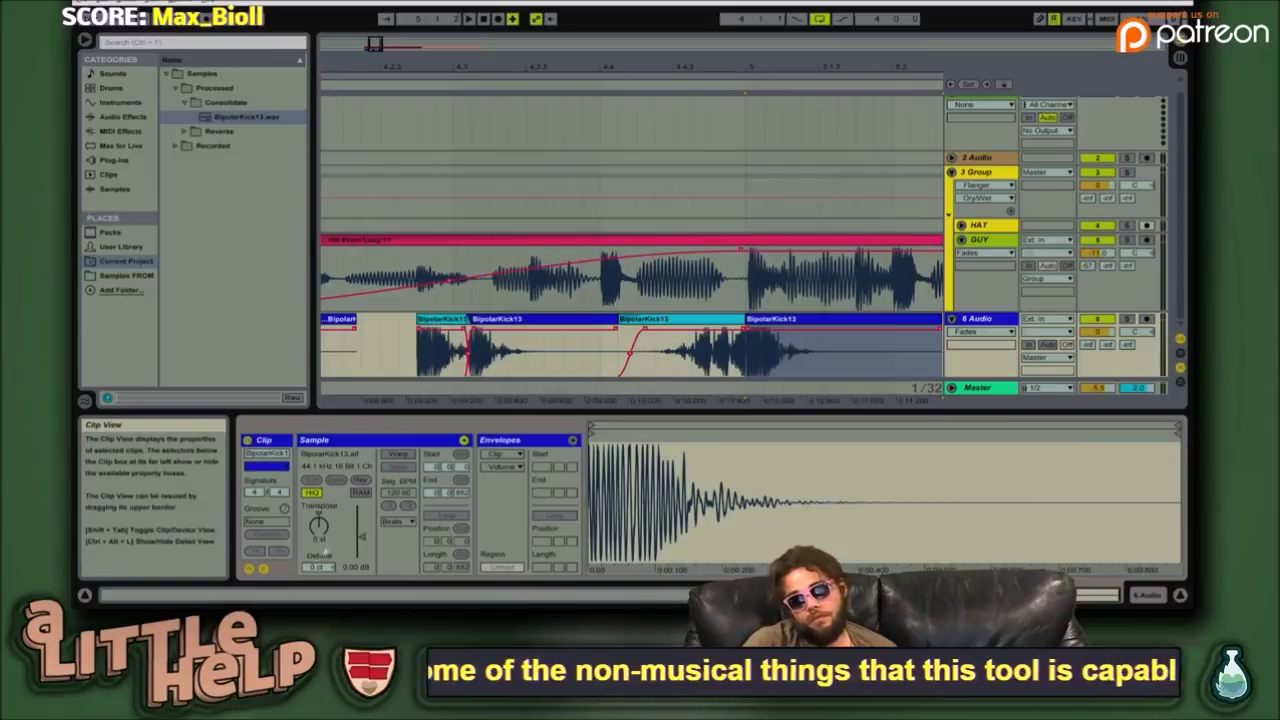
mouse_move(361, 537)
mouse_down()
mouse_move(361, 548)
mouse_move(361, 531)
mouse_up()
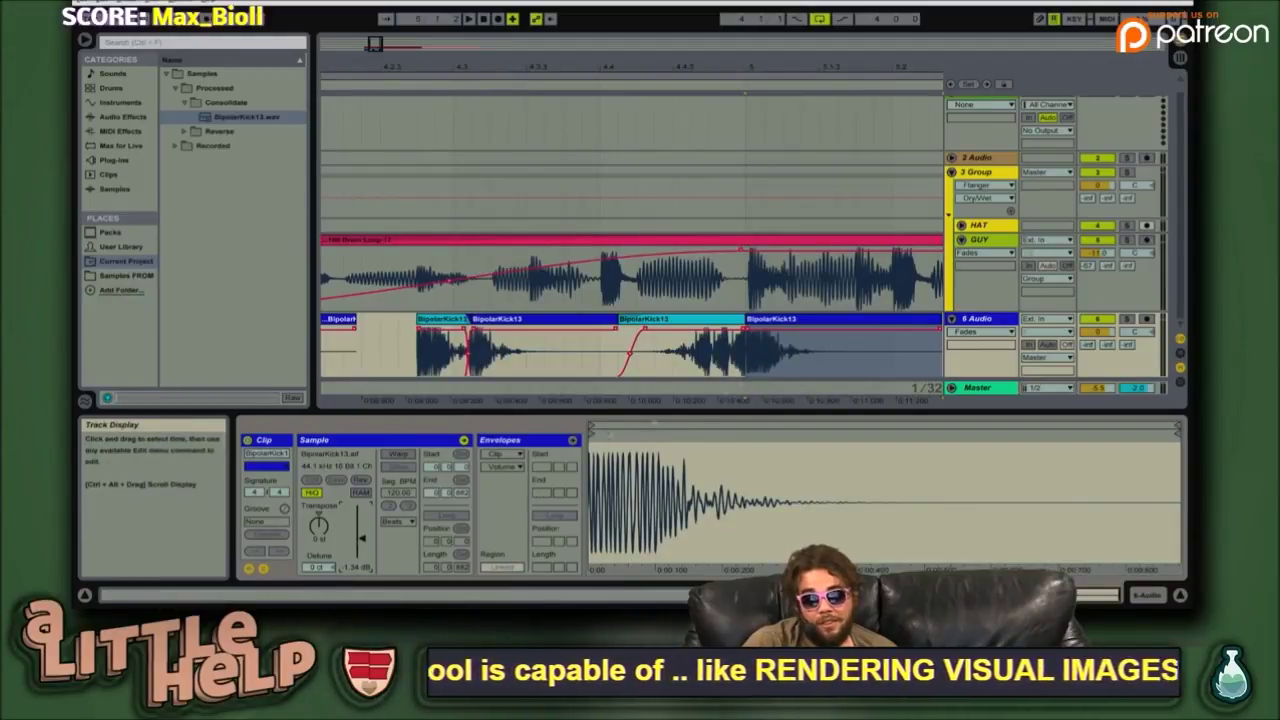
- Set the Transpose of the dark blue kick clip at 5.1.1 to 13 st and adjust its Detune
drag(629, 401, 328, 430)
drag(375, 48, 375, 50)
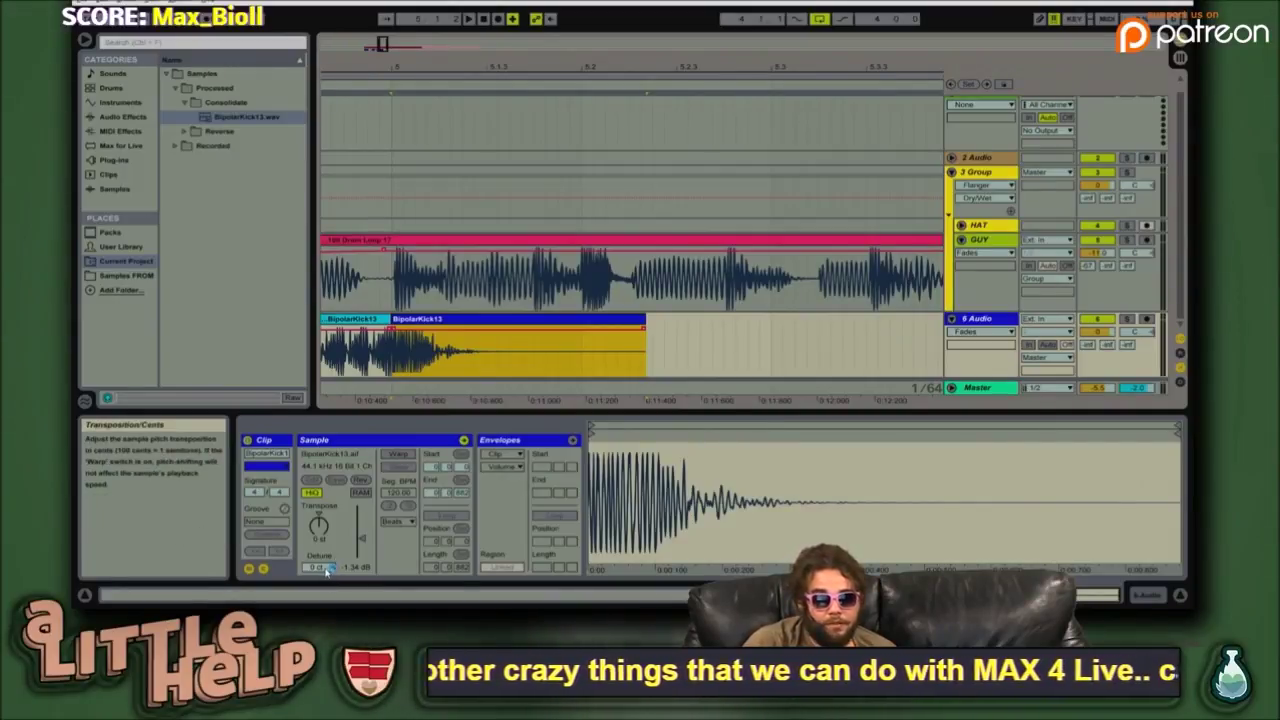
click(318, 567)
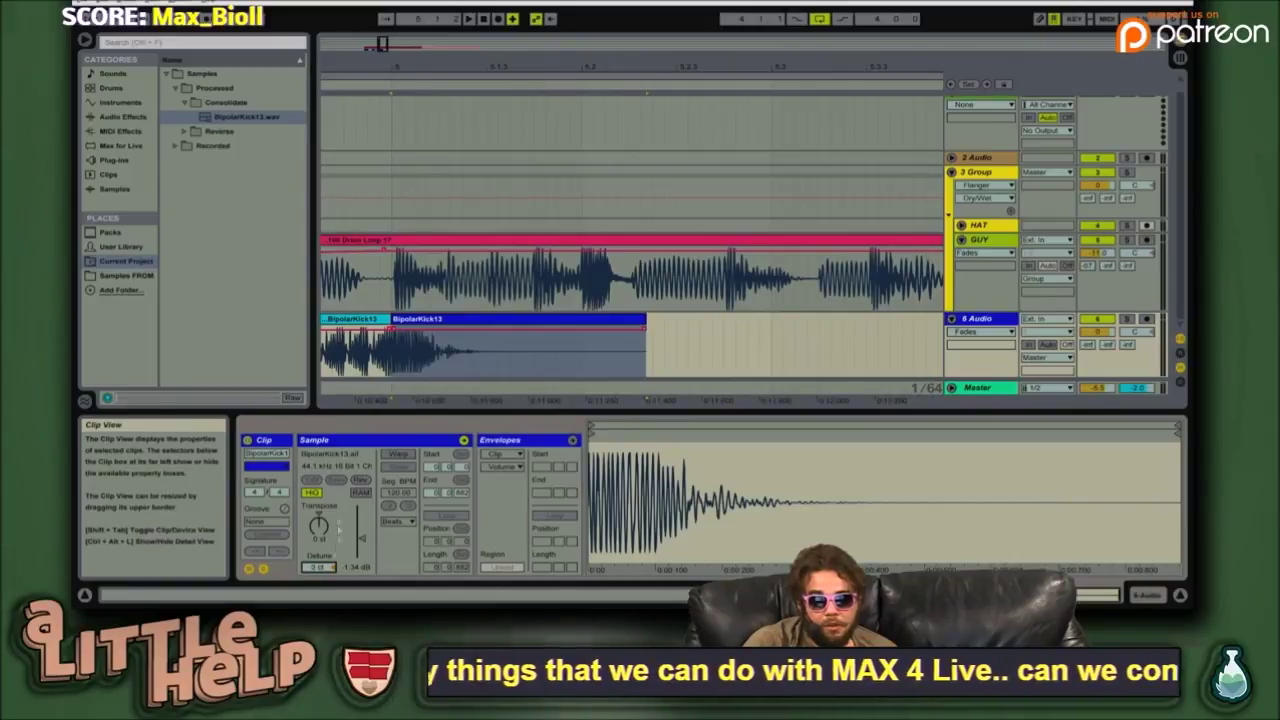
mouse_move(320, 526)
mouse_down()
mouse_move(320, 508)
mouse_move(320, 565)
mouse_move(320, 520)
mouse_up()
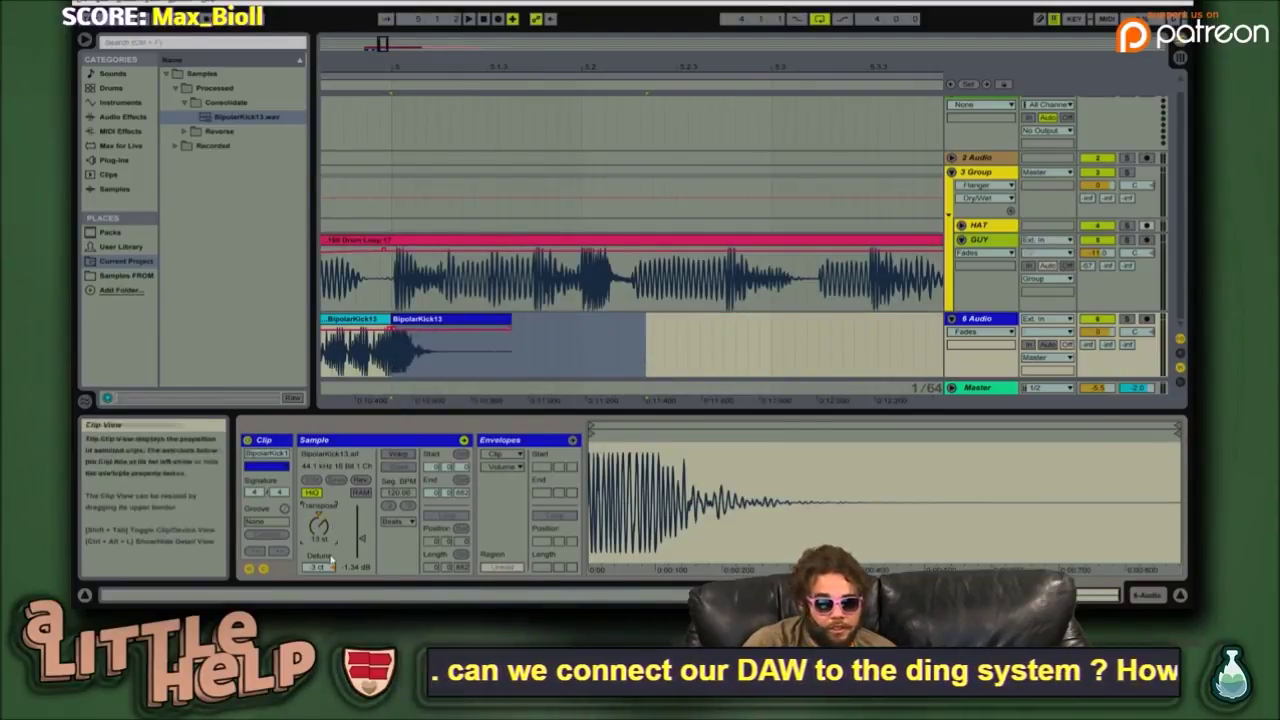
- Audition the dark blue kick at 5.1.1 with lower and higher transpositions, and set its Transpose to 24 st
click(398, 370)
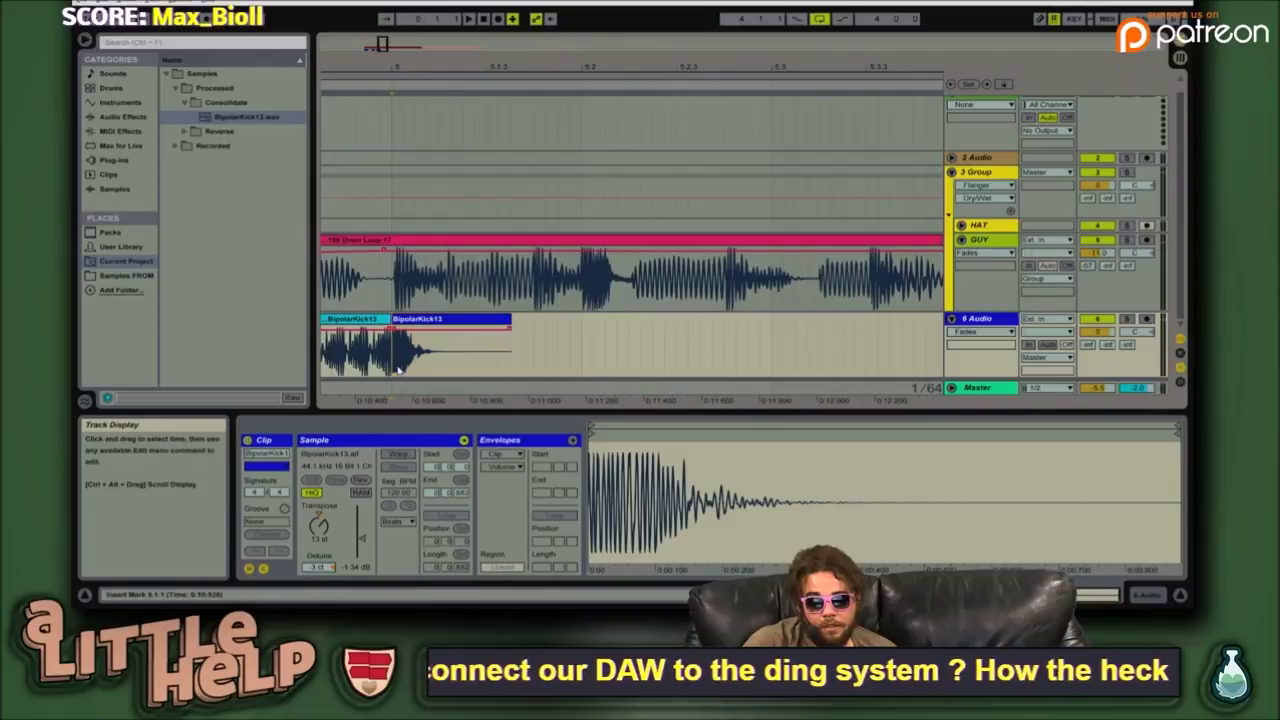
key(space)
key(space)
drag(320, 526, 318, 560)
key(space)
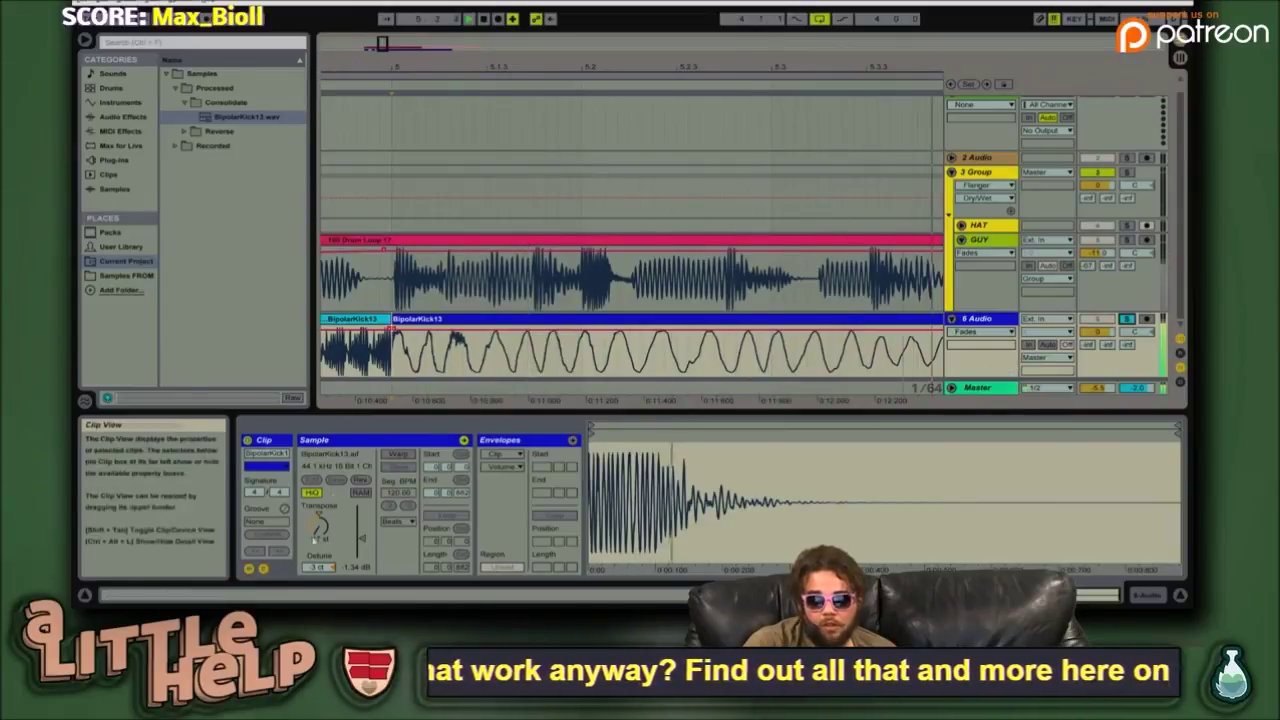
drag(325, 535, 325, 468)
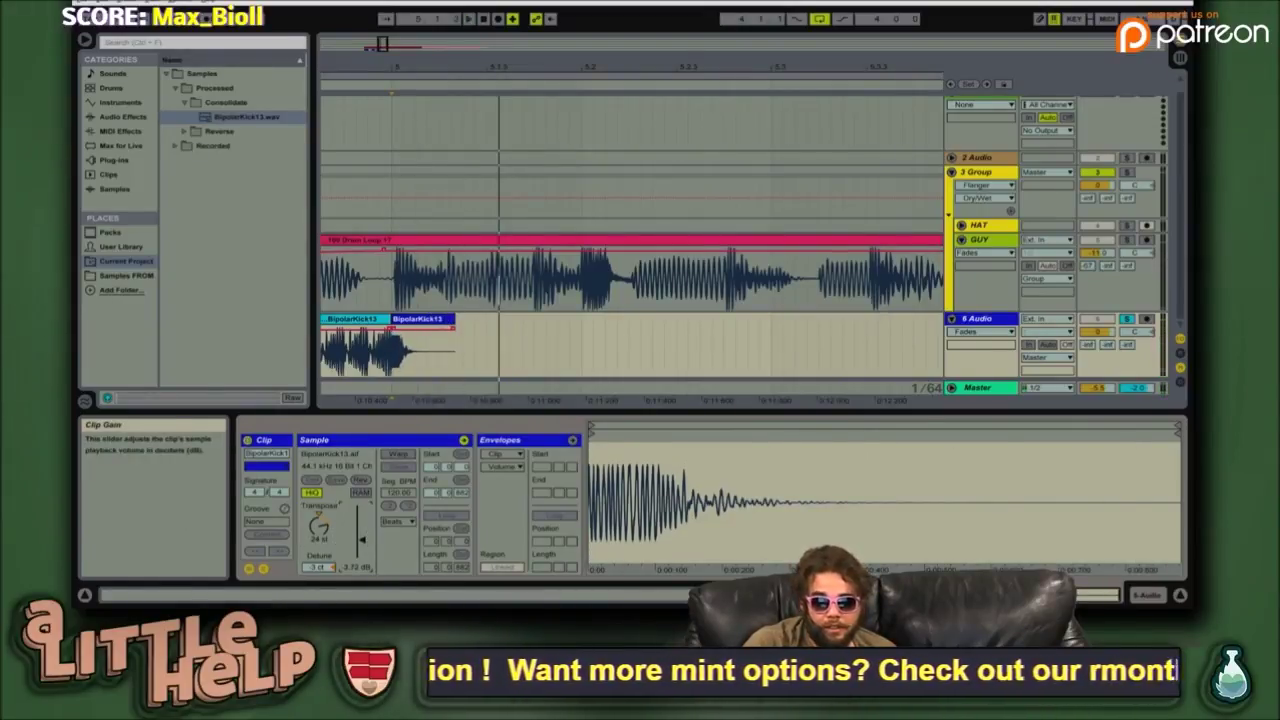
- Set the gain of the dark blue kick clip at 5.1.1 to -4.27 dB and check the reversed clip's settings
drag(362, 537, 362, 528)
click(334, 350)
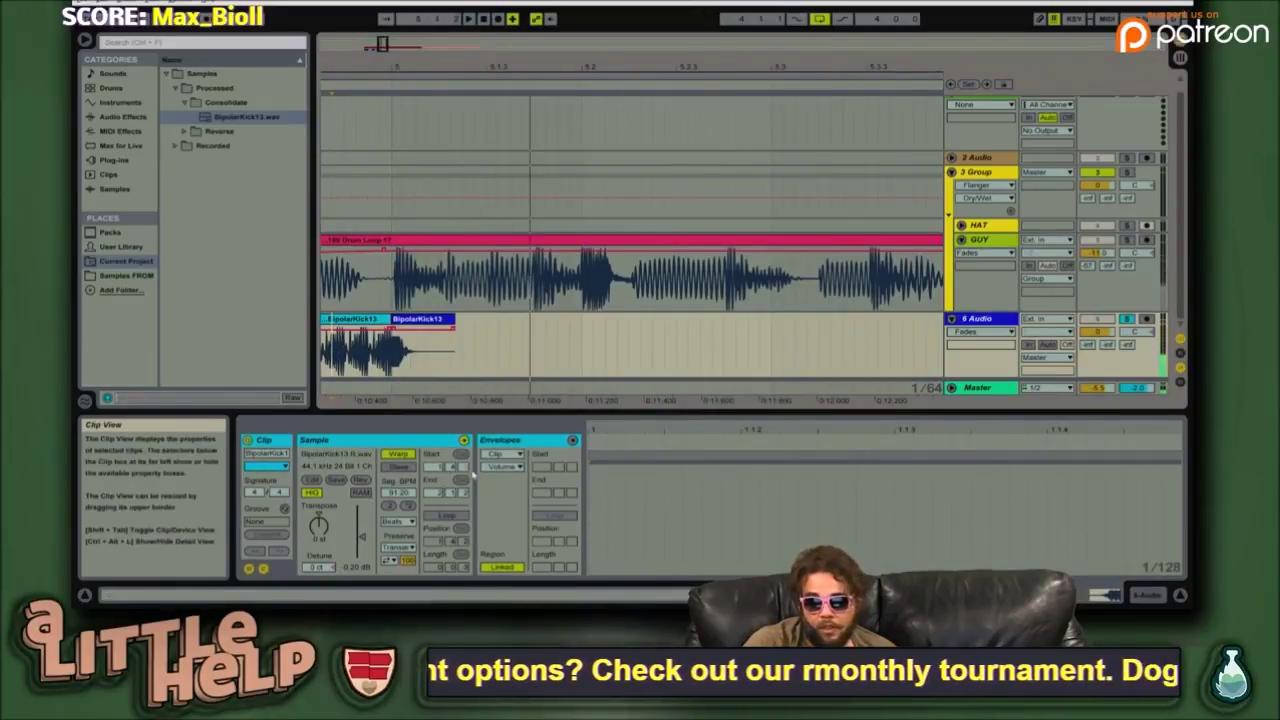
click(400, 338)
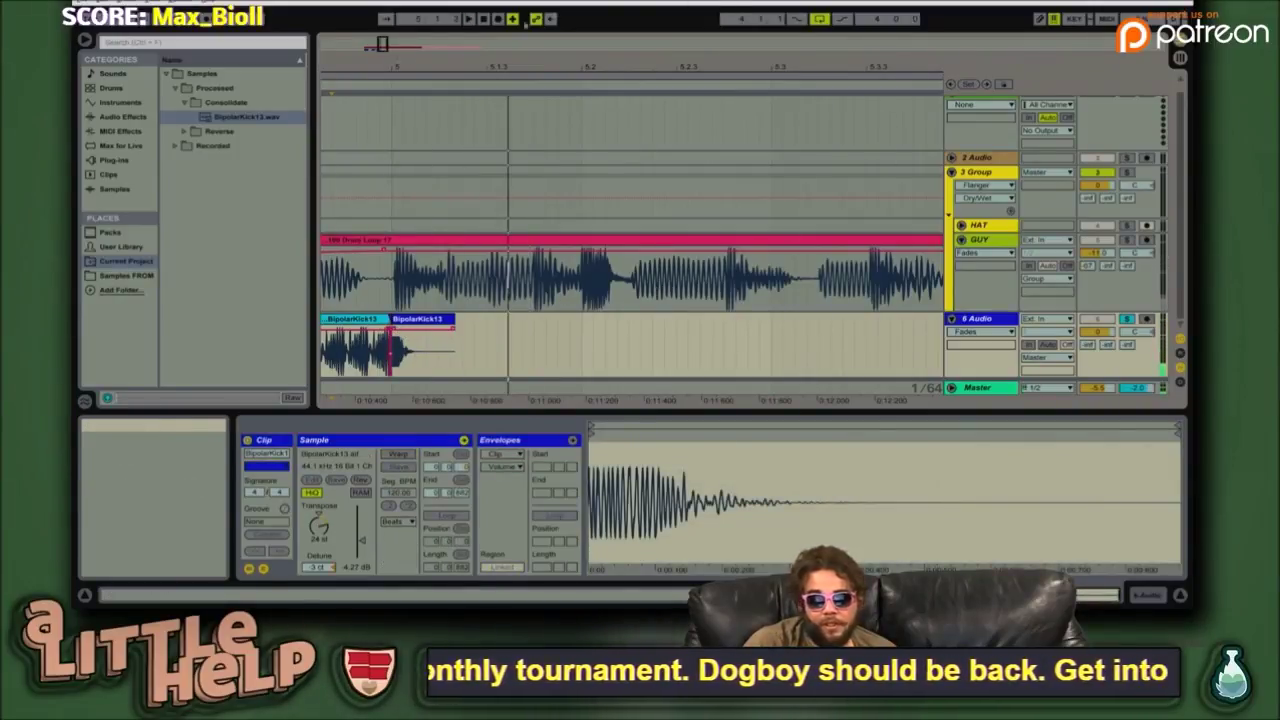
- Play the arrangement from 3.4.4 through the kick clips and crossfades to hear the edited sequence
mouse_move(386, 44)
mouse_down()
mouse_move(387, 58)
mouse_move(373, 44)
mouse_up()
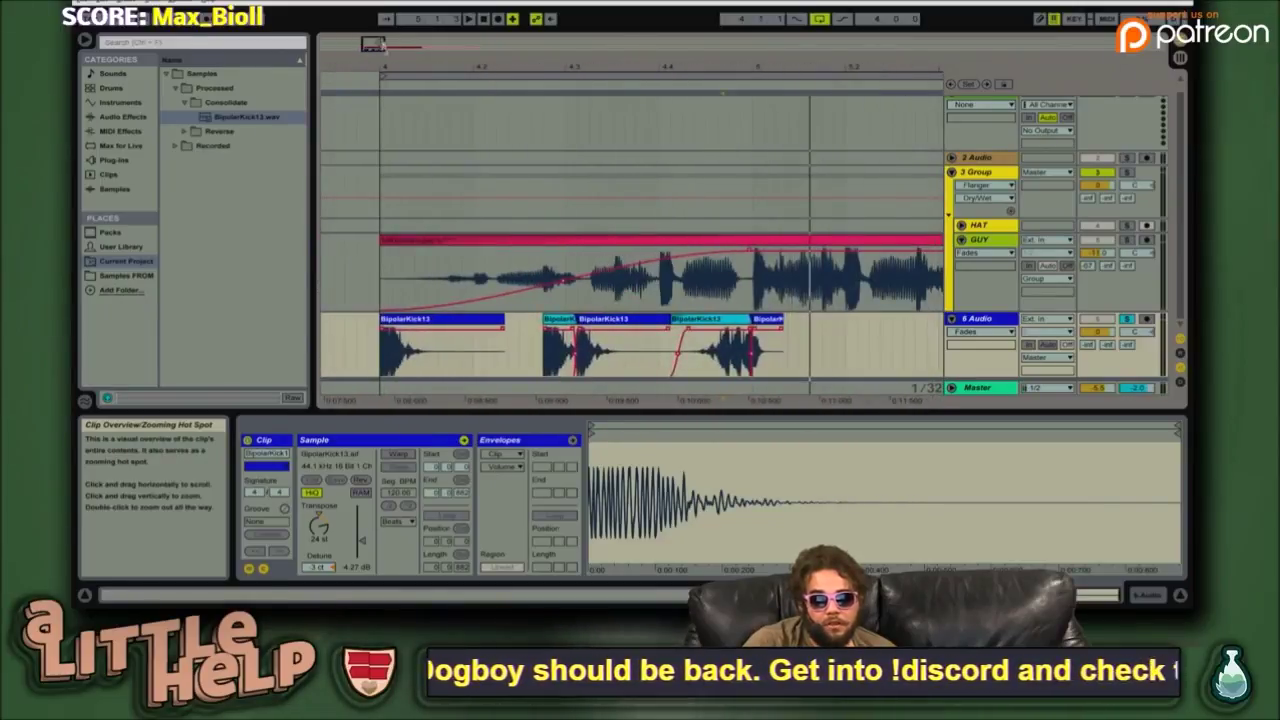
click(870, 344)
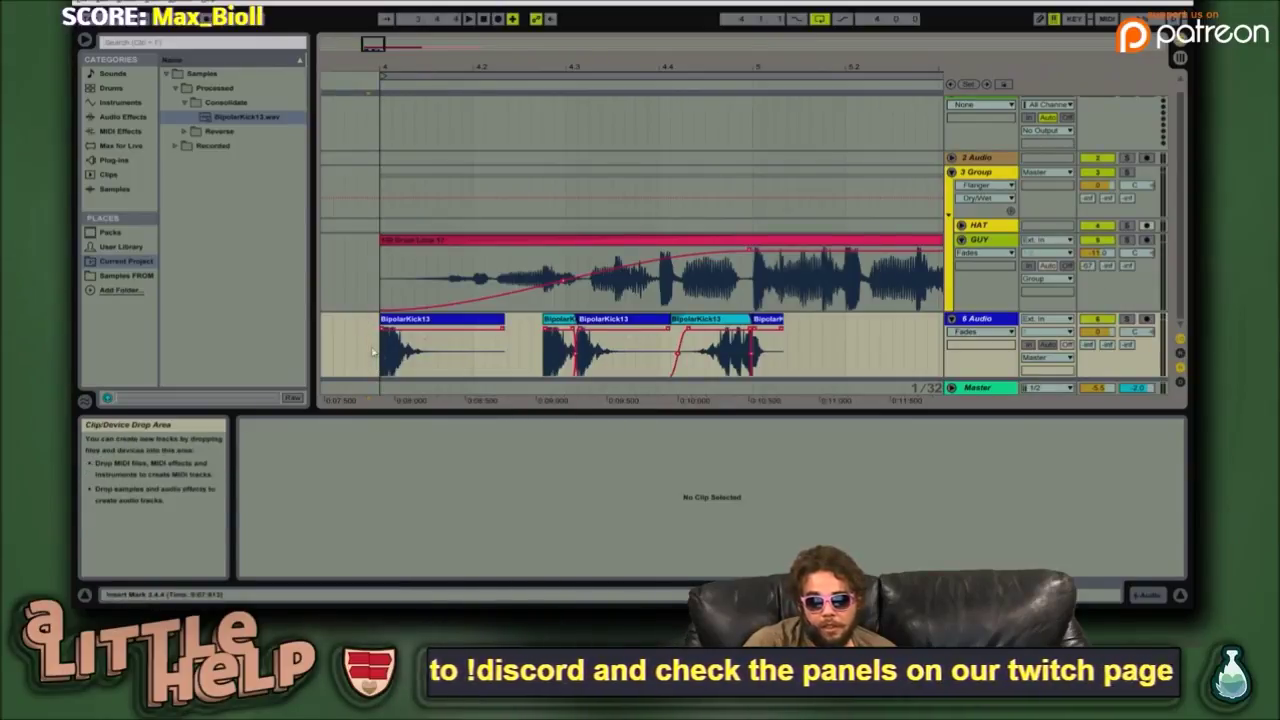
key(space)
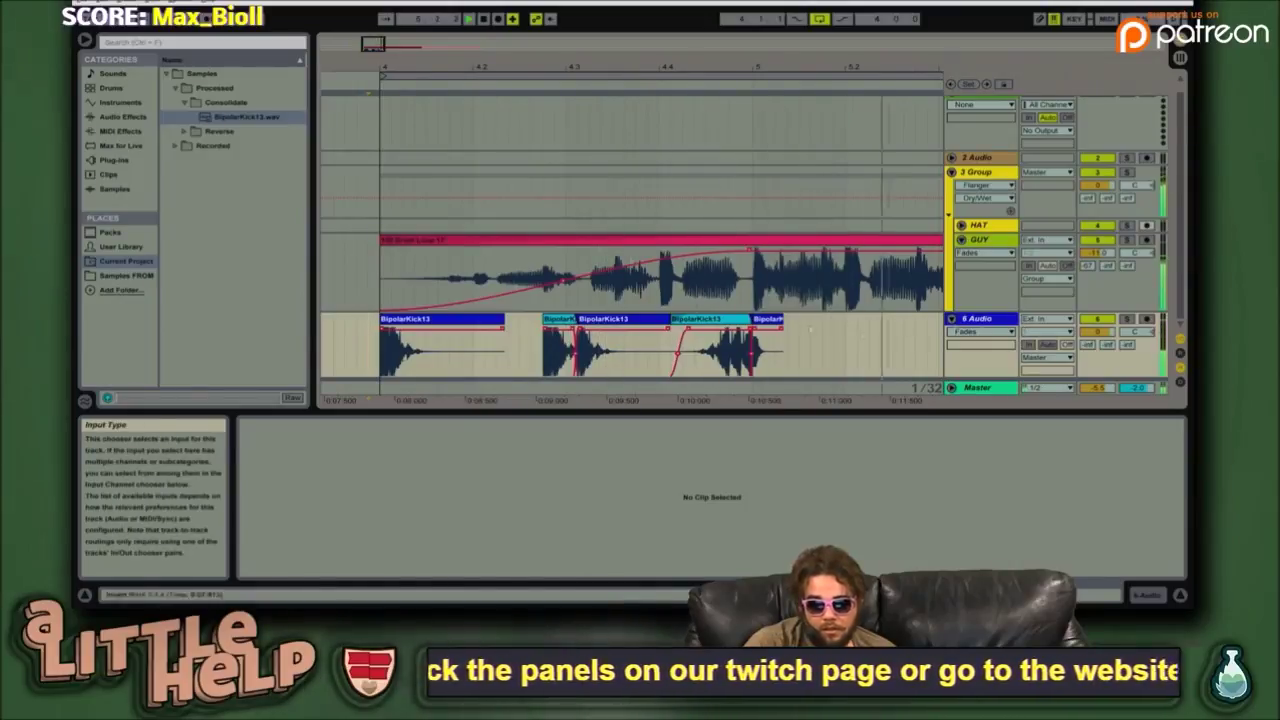
mouse_move(378, 46)
mouse_down()
mouse_move(382, 18)
mouse_move(398, 44)
mouse_up()
key(space)
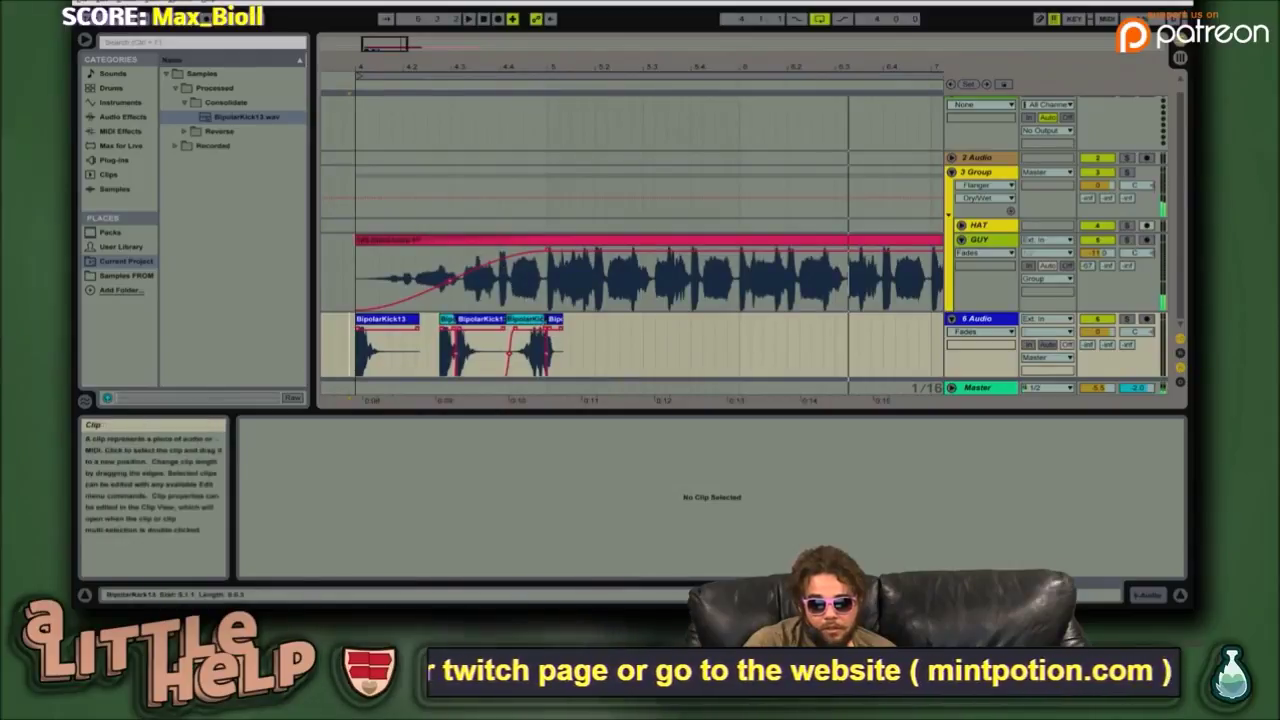
- Split the 100 Drum Loop 17 clip on the GUY track at 8.1.1
mouse_move(400, 45)
mouse_down()
mouse_move(408, 20)
mouse_move(394, 58)
mouse_up()
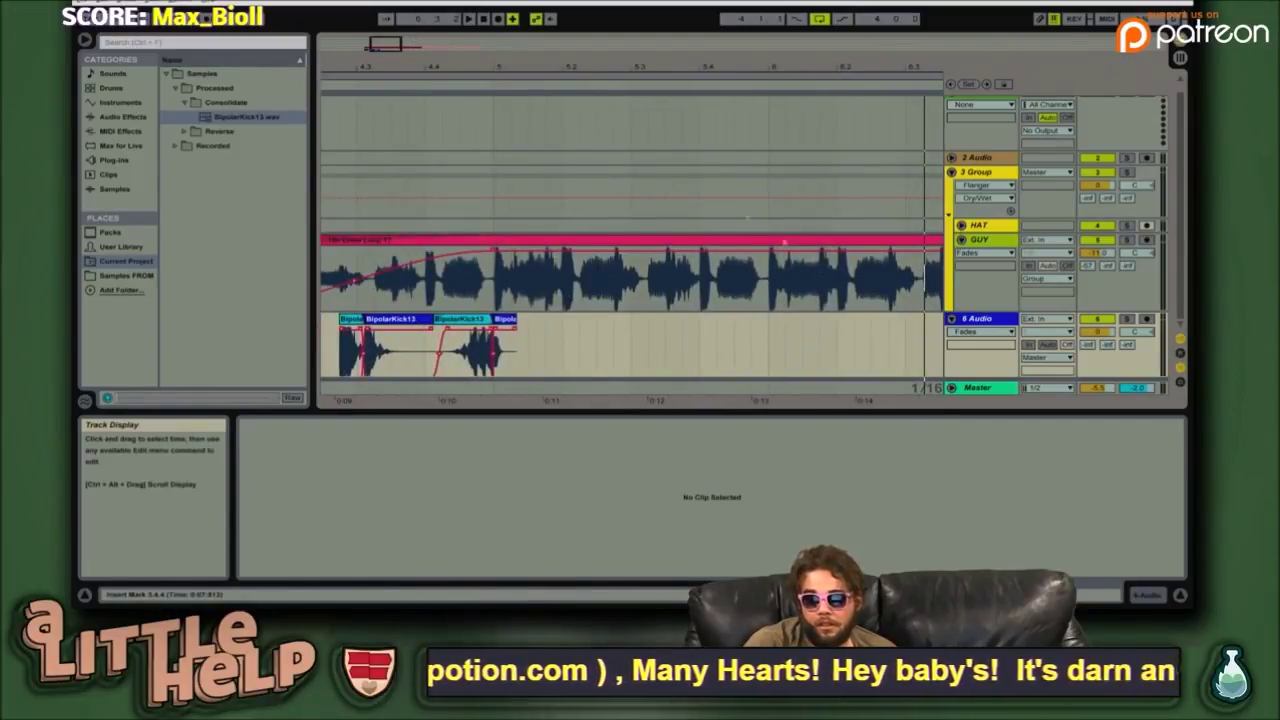
drag(384, 44, 429, 38)
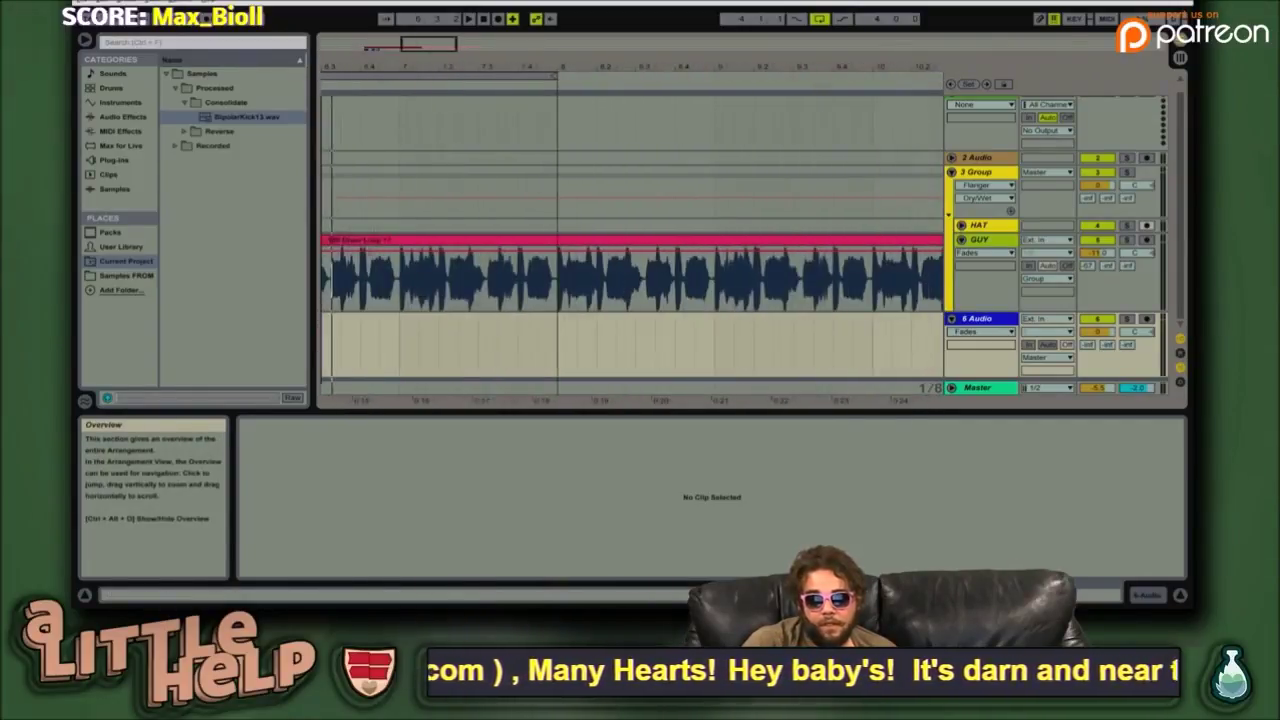
click(558, 295)
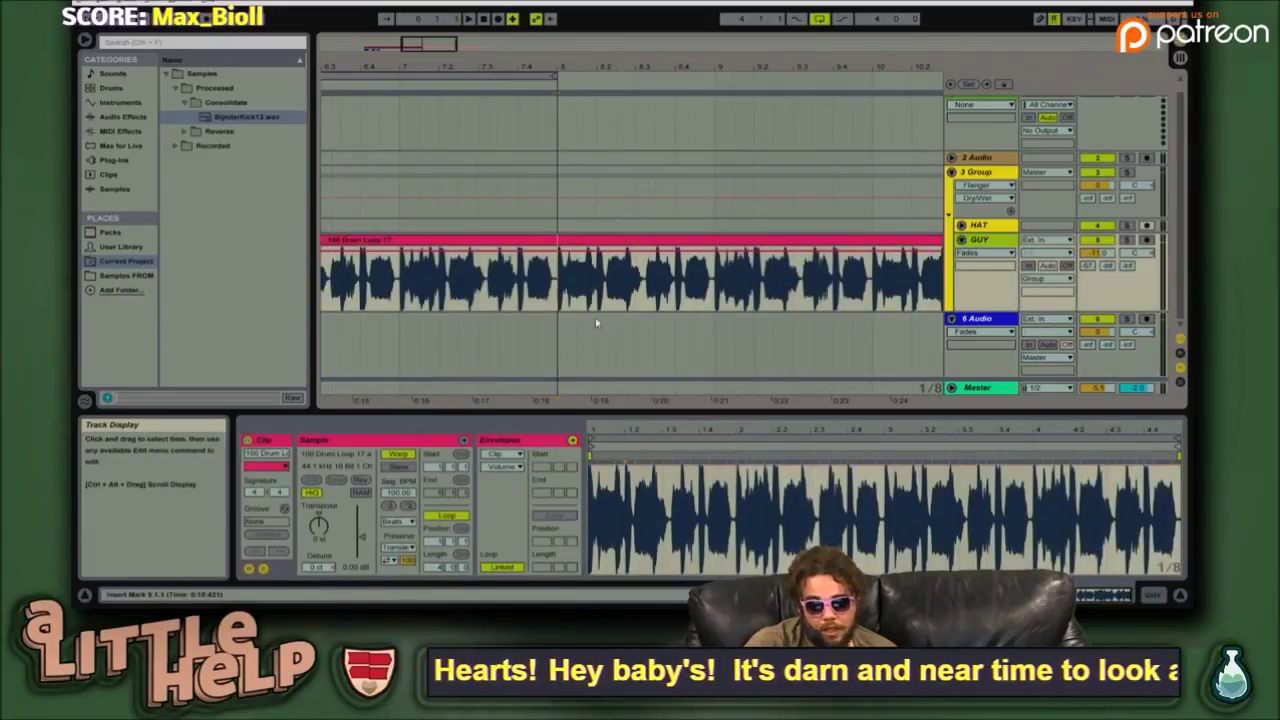
right_click(560, 296)
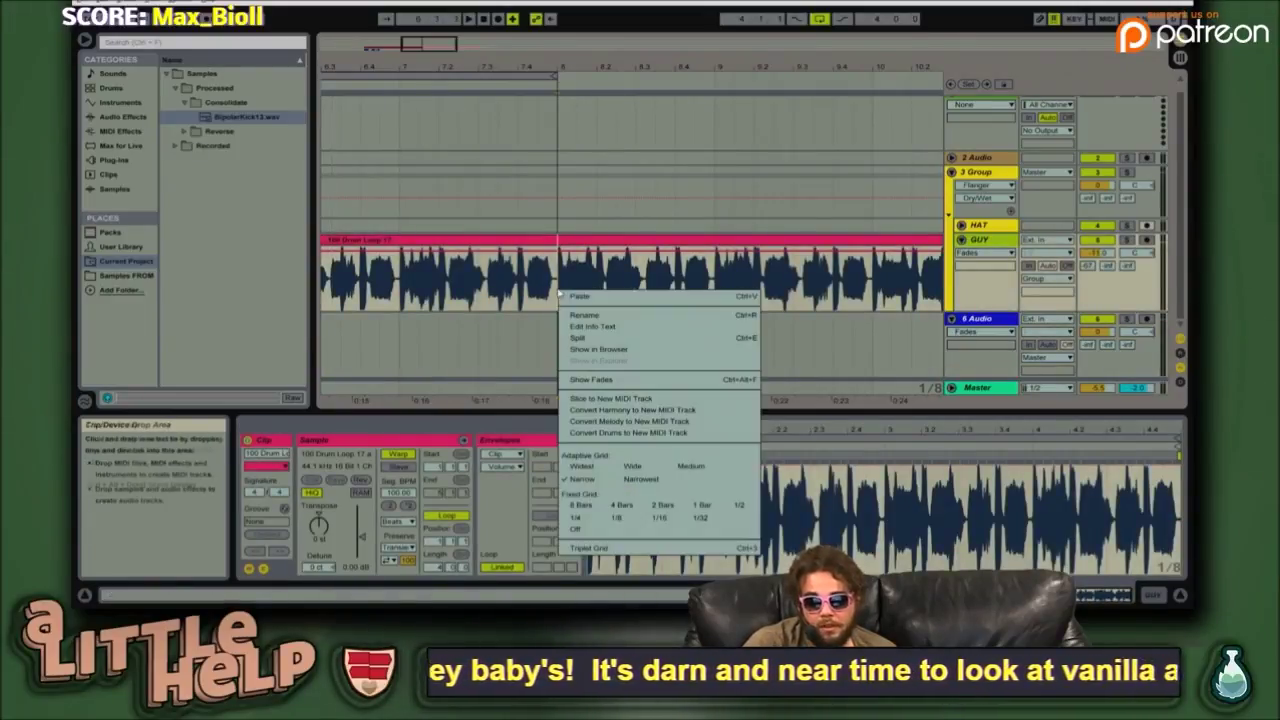
click(610, 343)
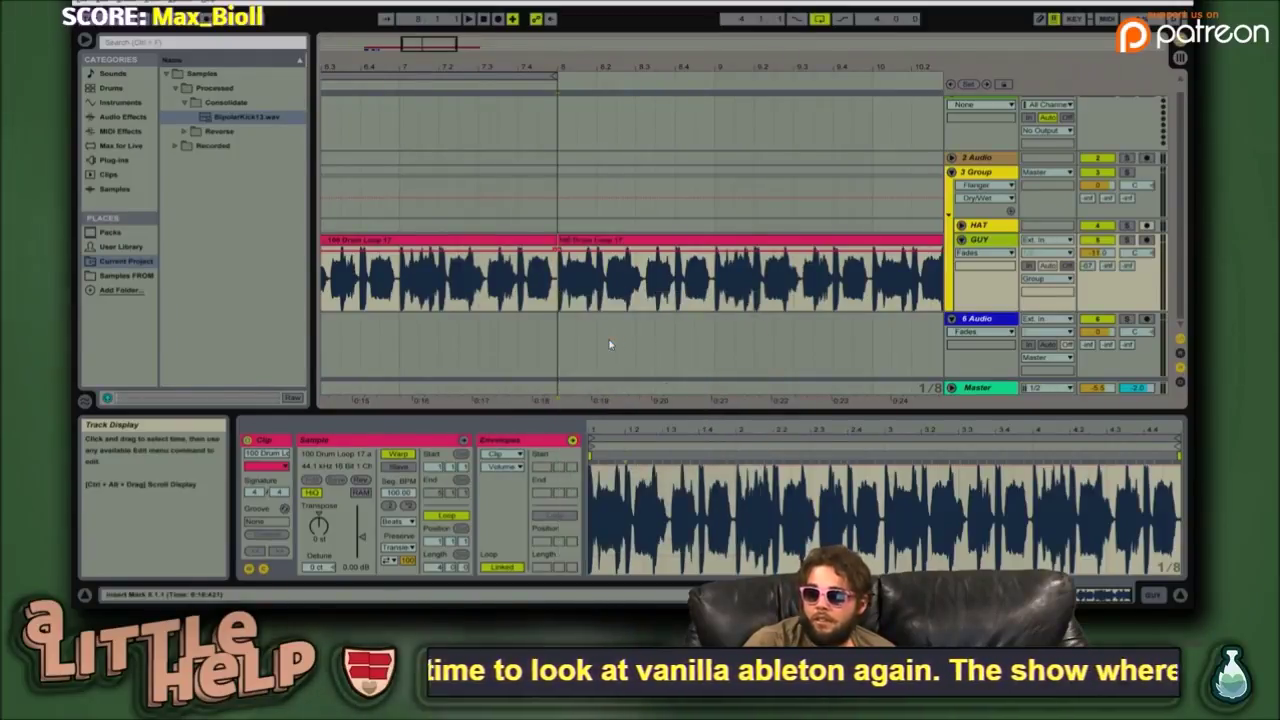
- Add info text to the drum loop clip before the split: "MAN>> MAN.. this is so great. I'm so glad.. that ableton has this feature."
right_click(495, 242)
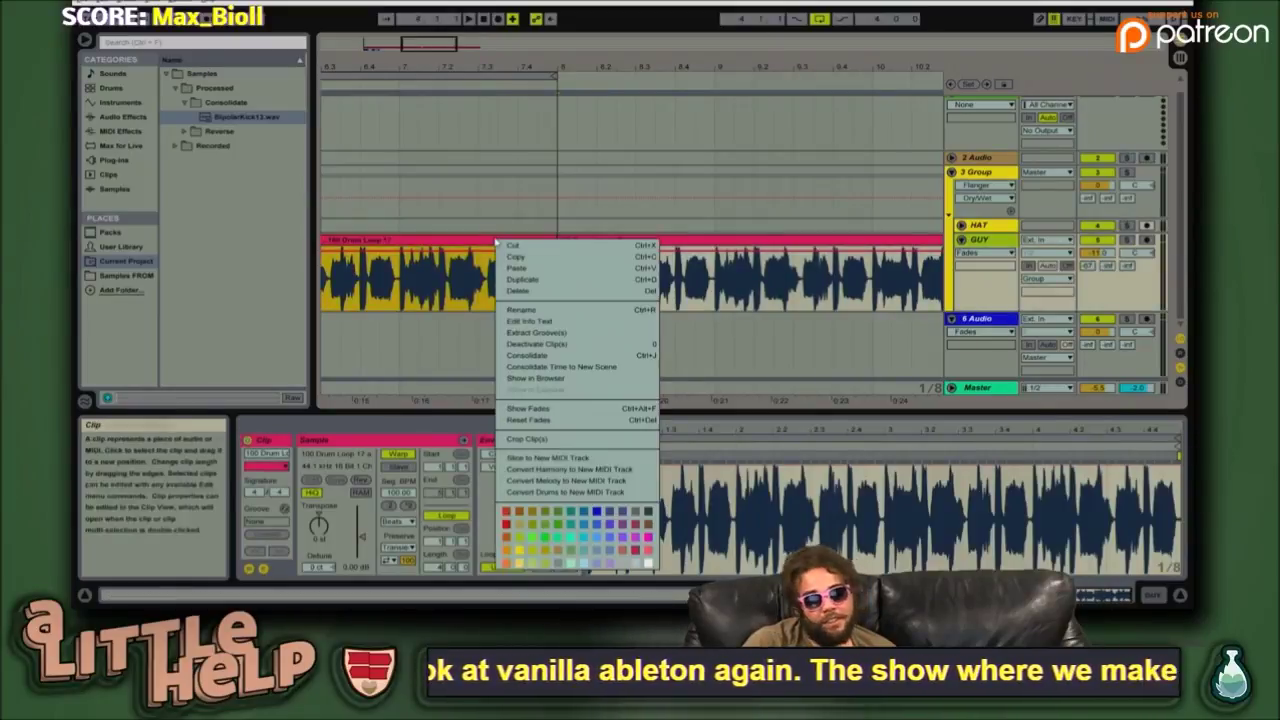
click(611, 326)
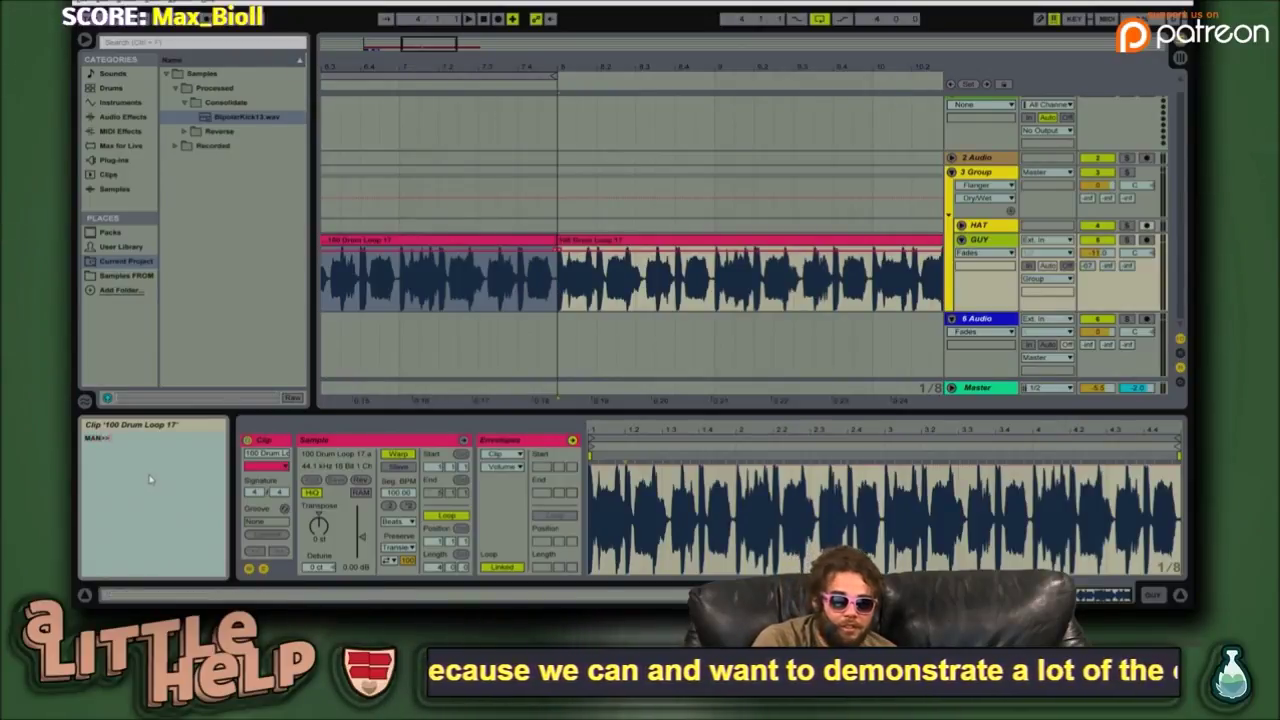
text(MAN.. th)
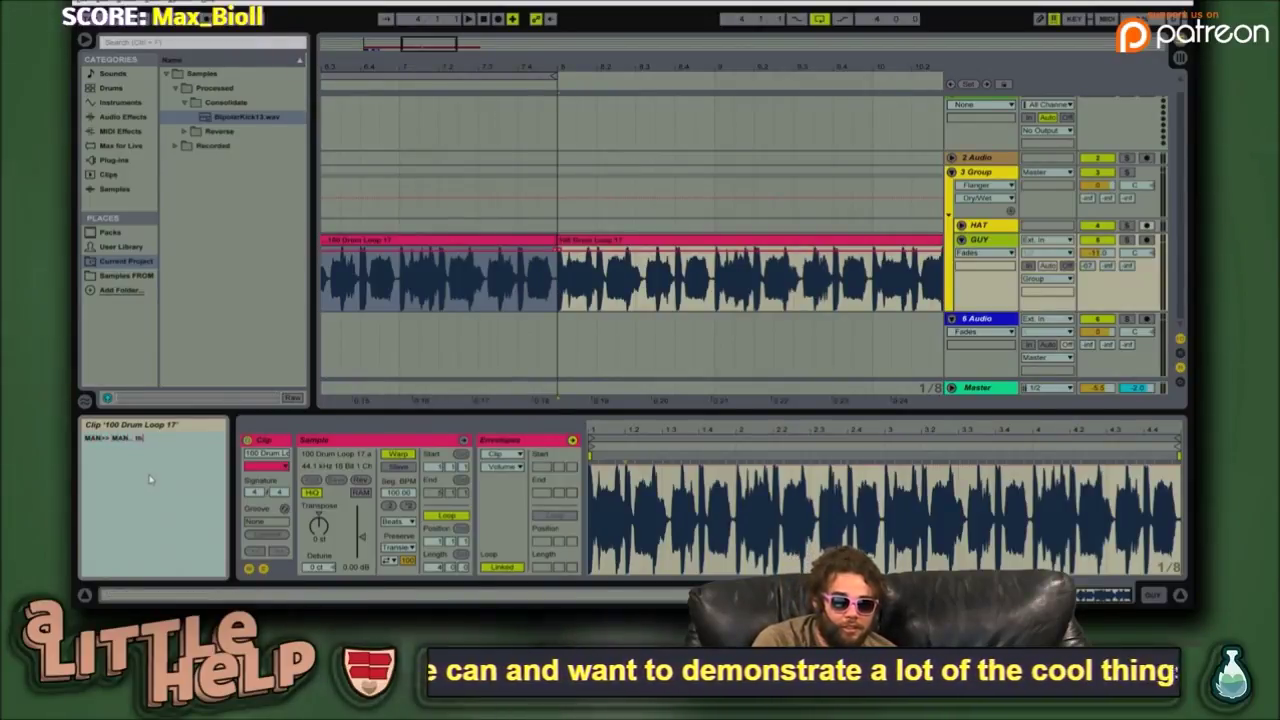
text(is is so grea)
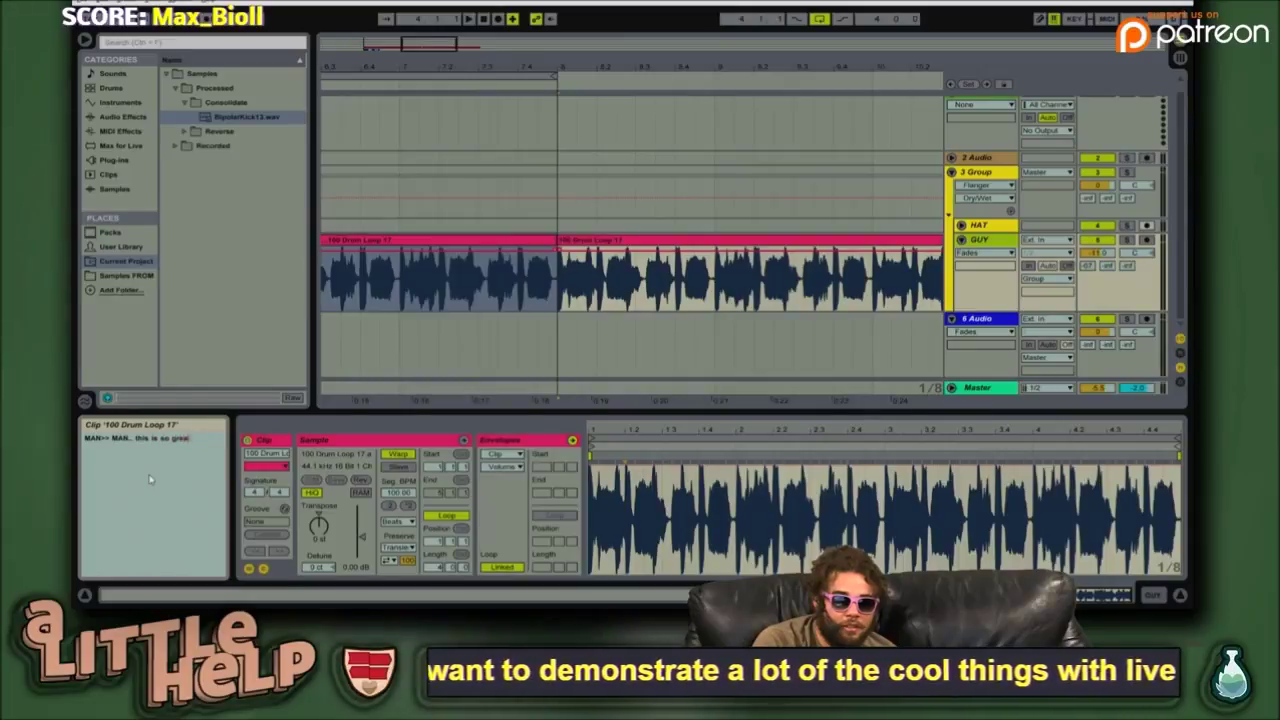
text(t. I'm so glad.)
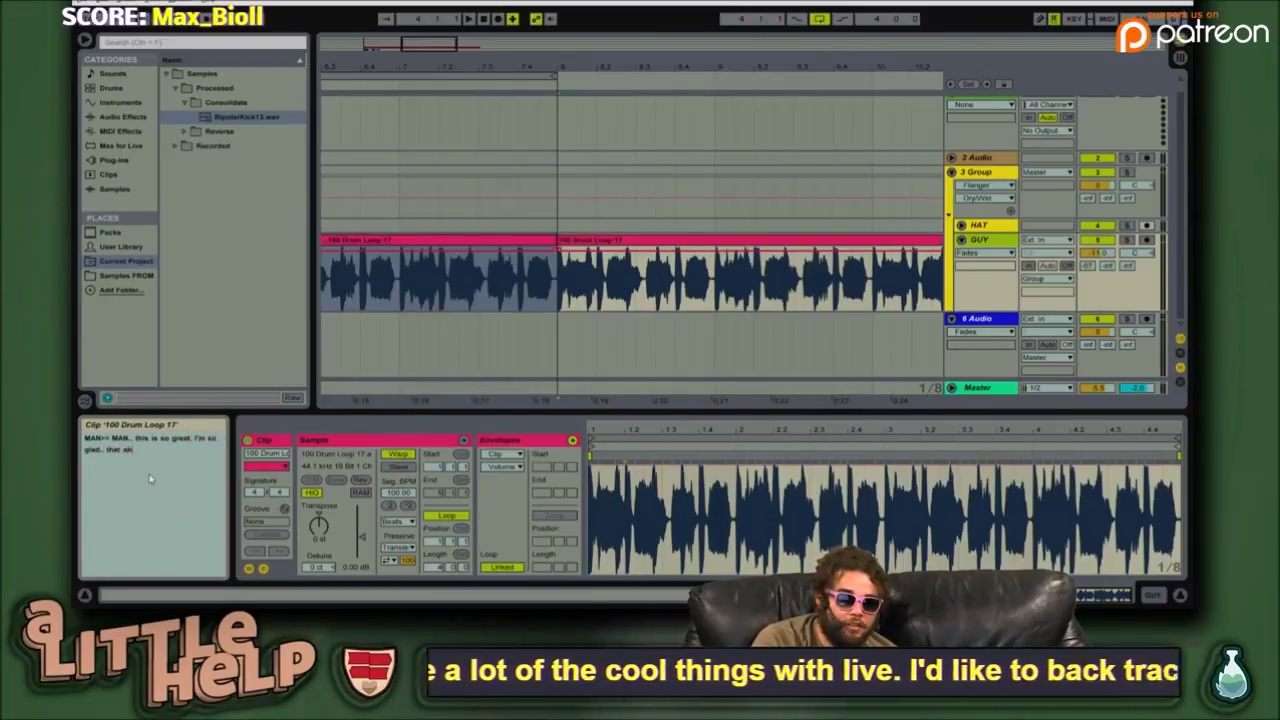
text(. that ableton has th)
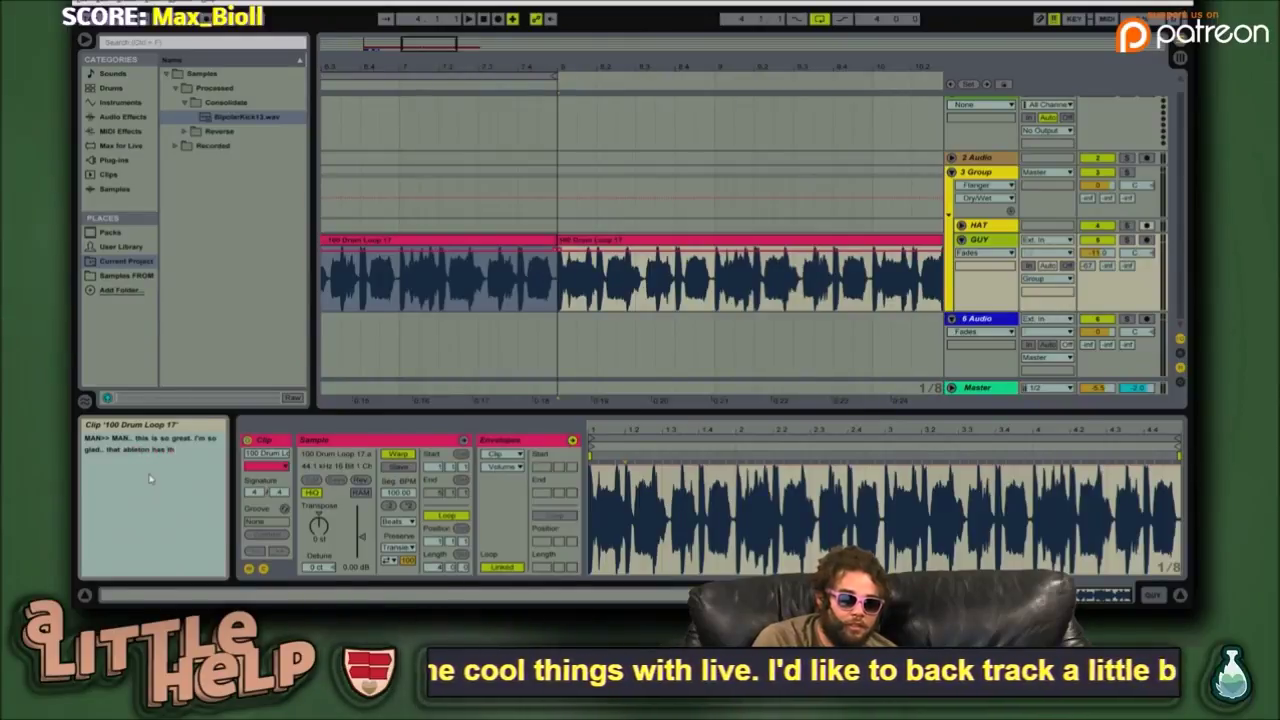
text(is feature.)
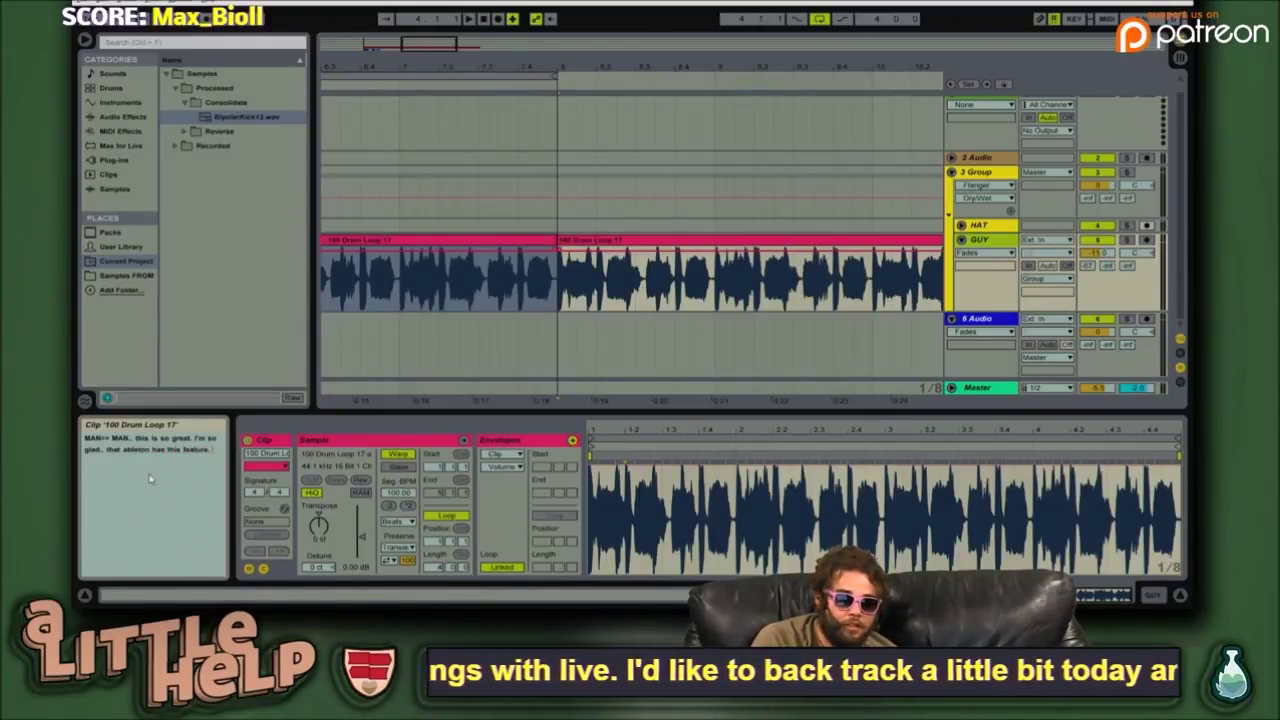
- Continue the clip's info text with "It's a perfect place. To hide my diary."
text( It's)
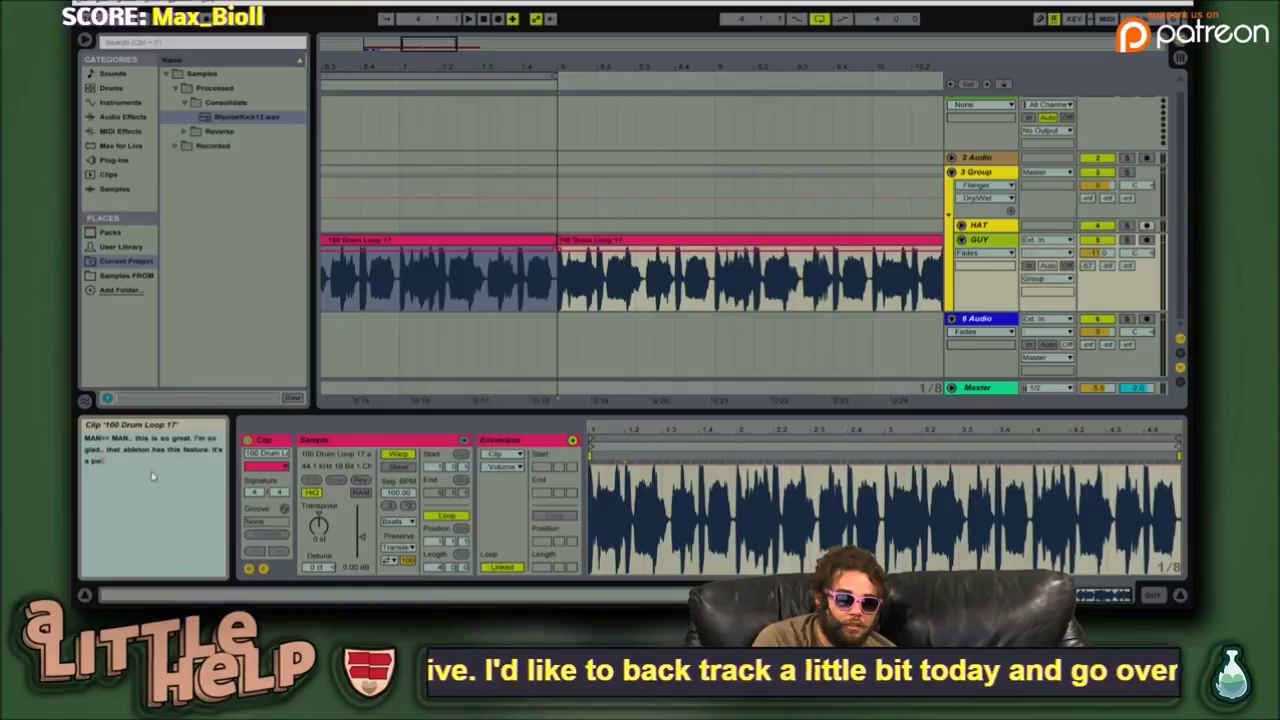
text( a perfect)
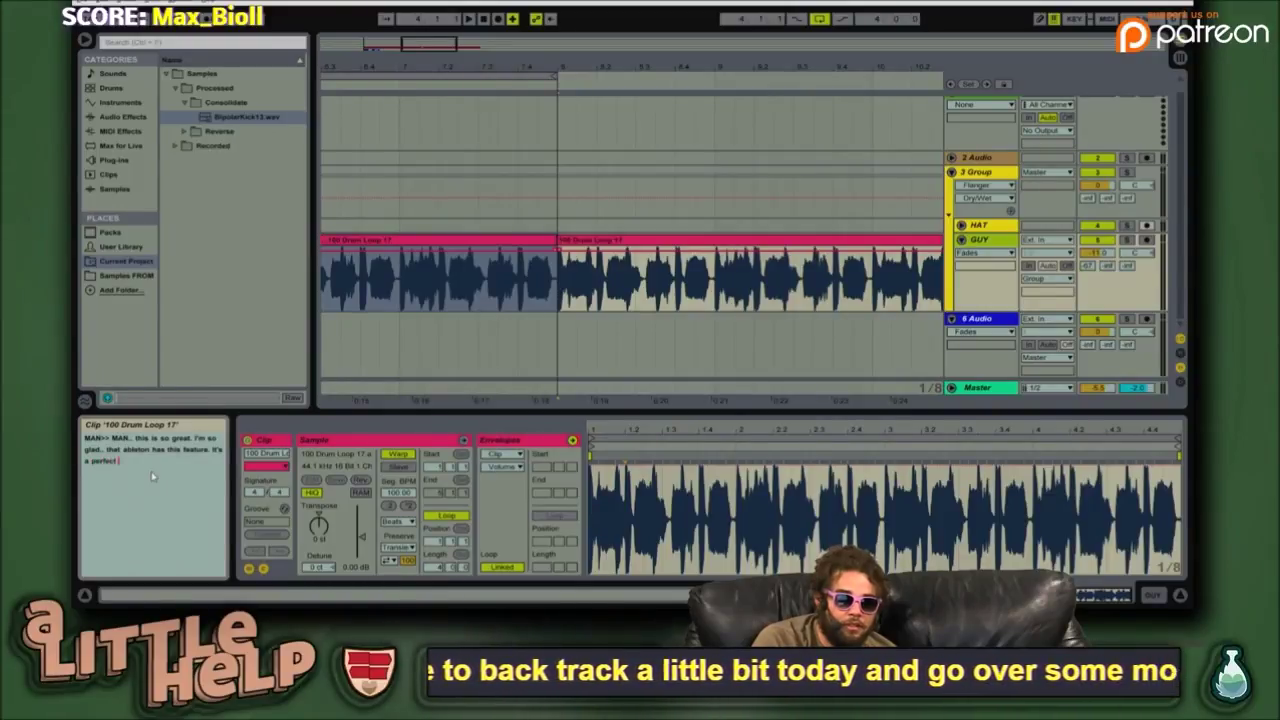
text( place. To hide my dia)
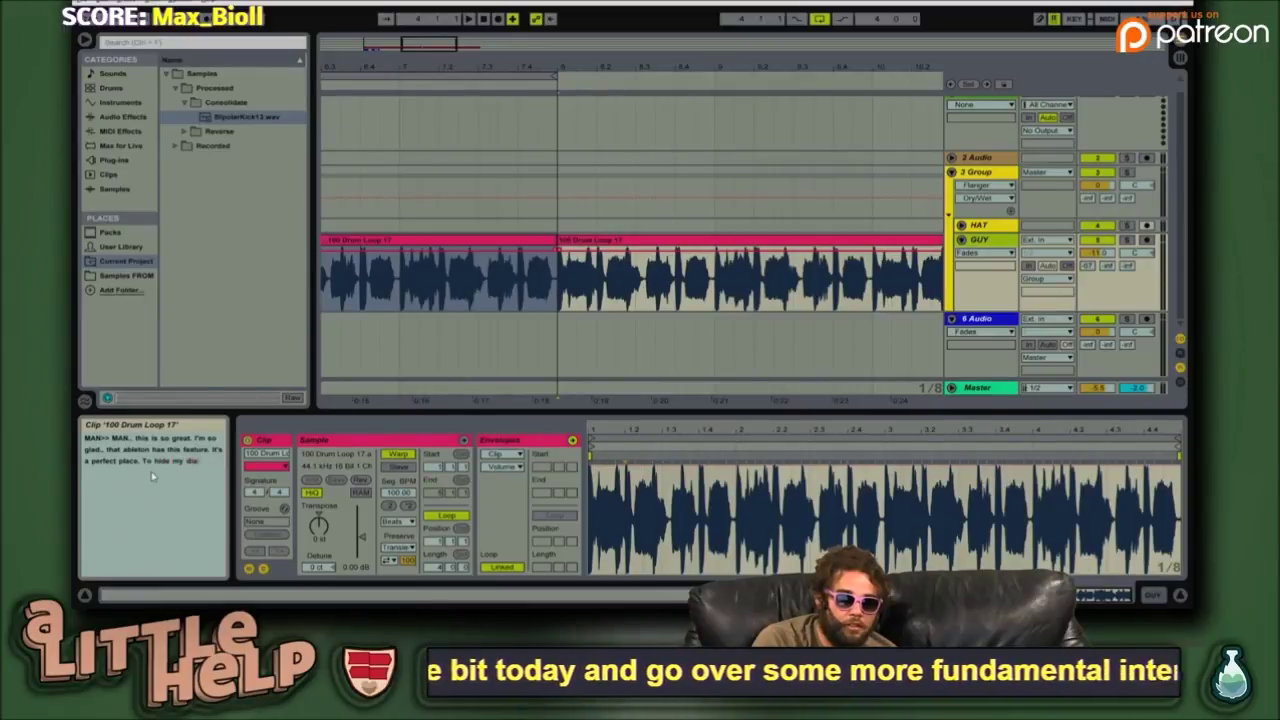
text(ry.)
- Start a new line in the clip's info text reading "Because I've never opened a project file."
key(Return)
text(Beac)
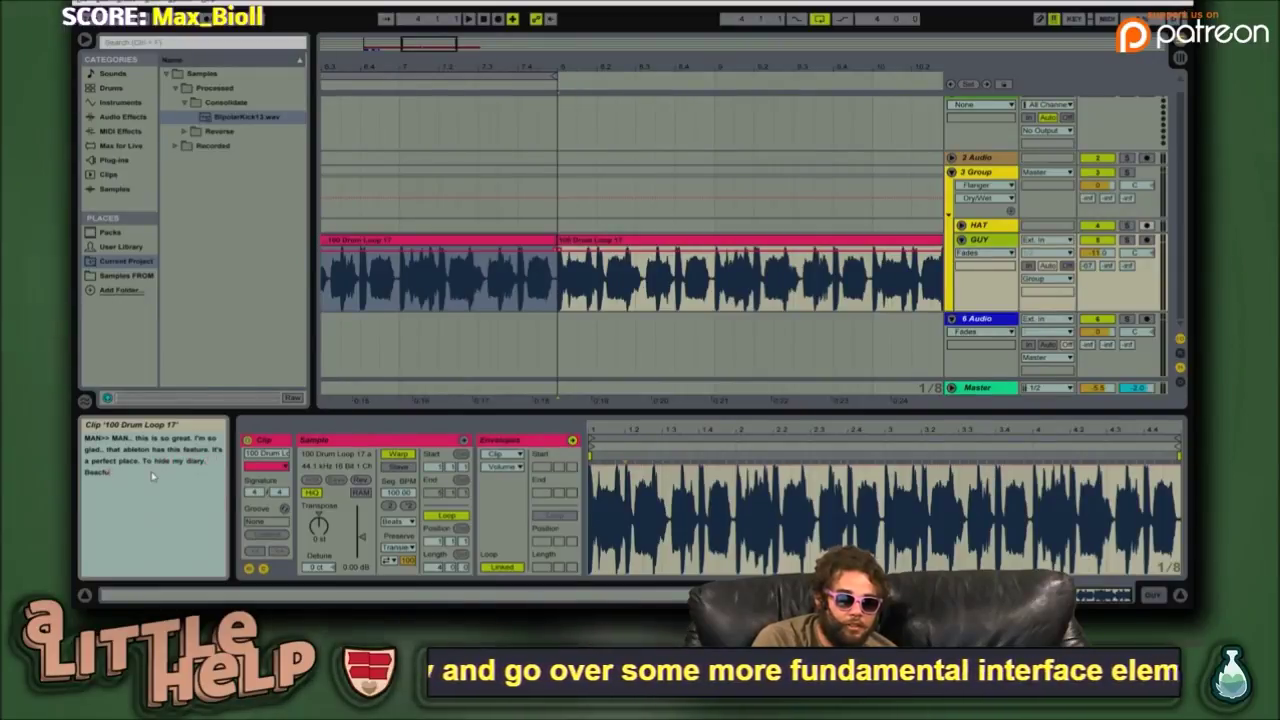
key(BackSpace)
text(au)
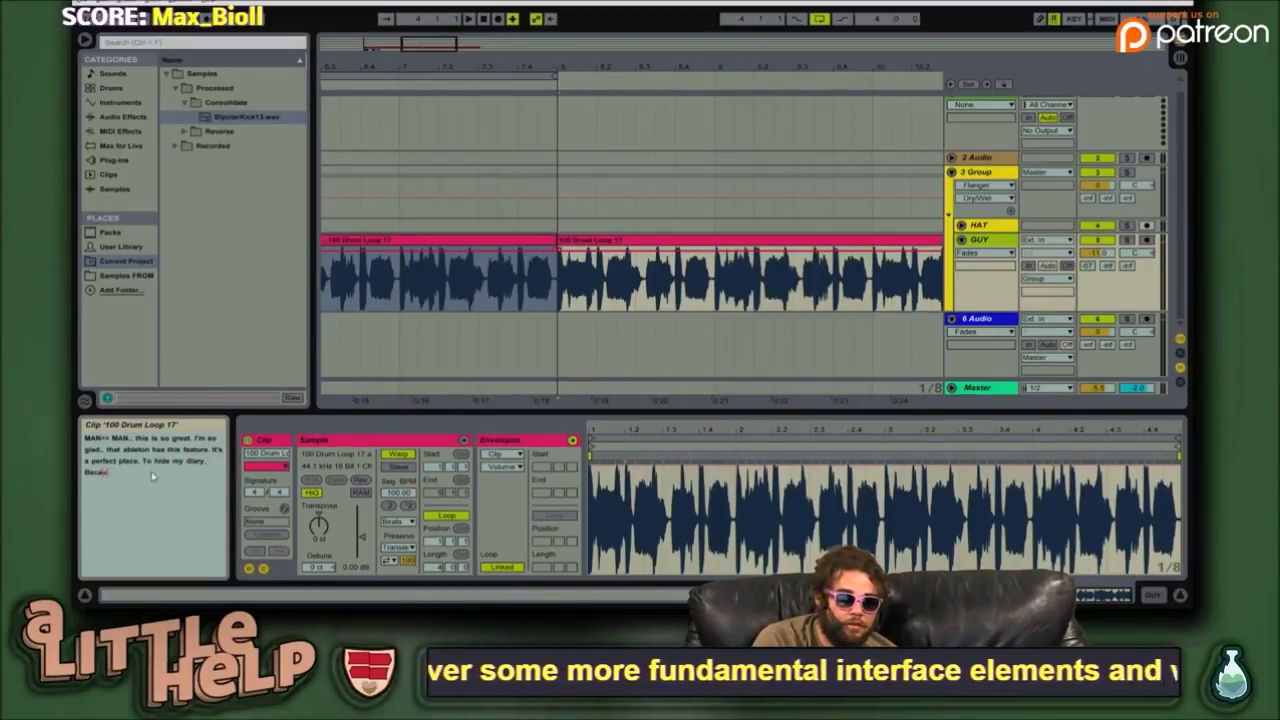
text(se who)
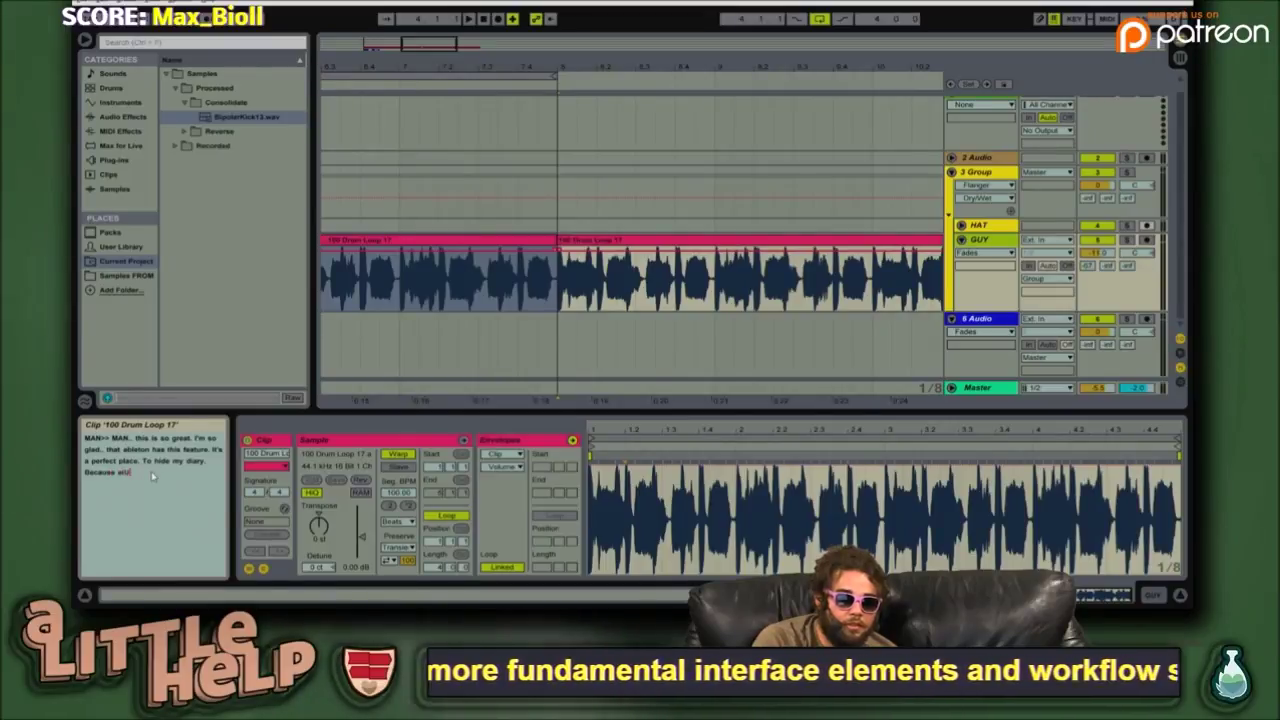
key(BackSpace)
key(BackSpace)
key(BackSpace)
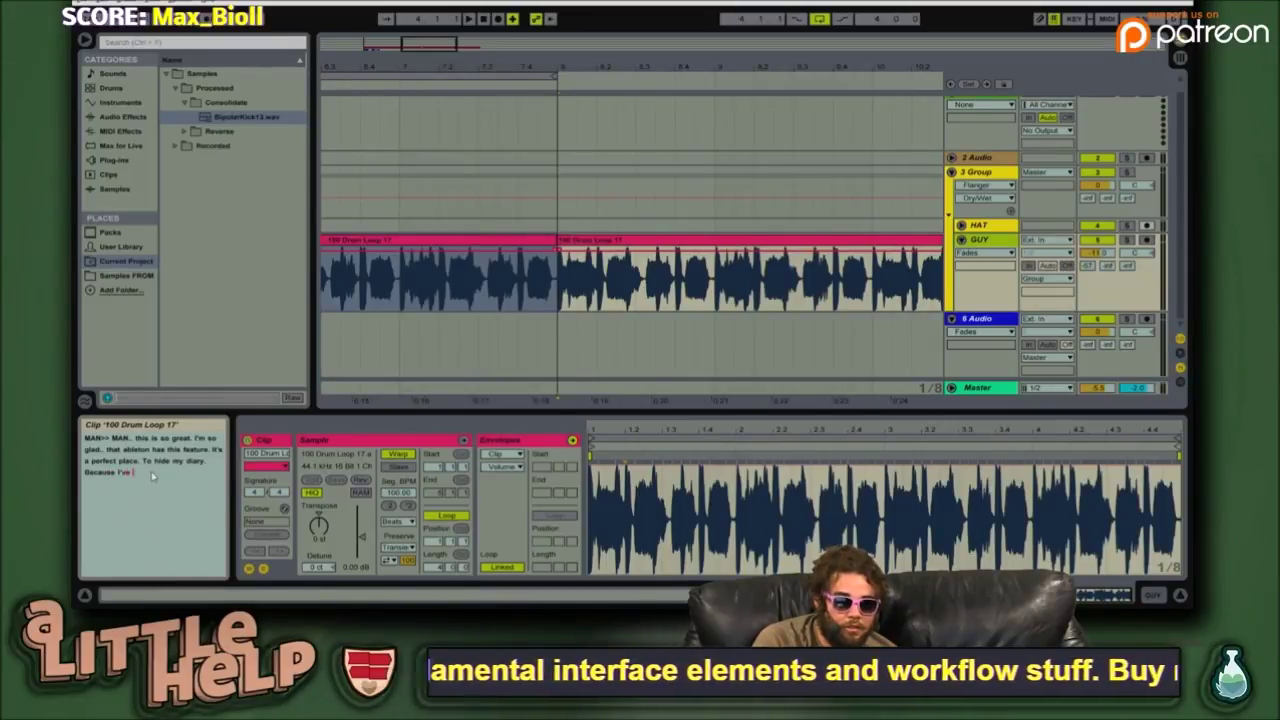
text(I've neve)
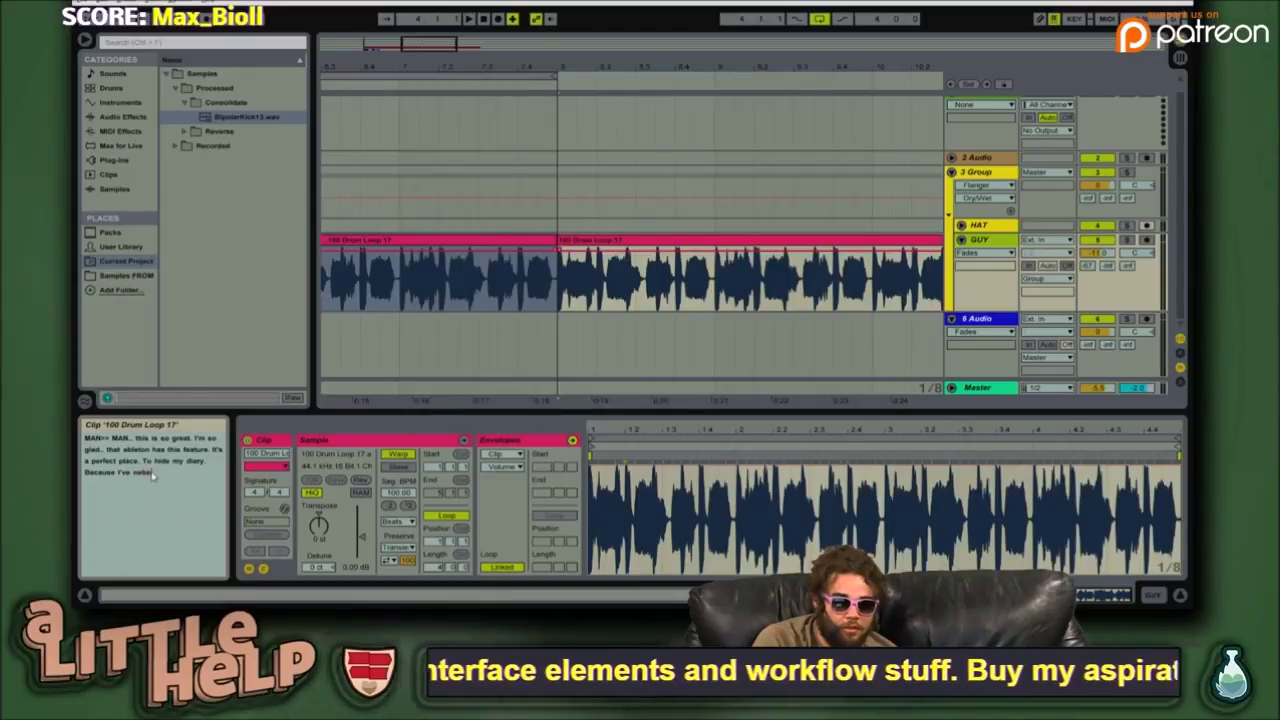
text(r)
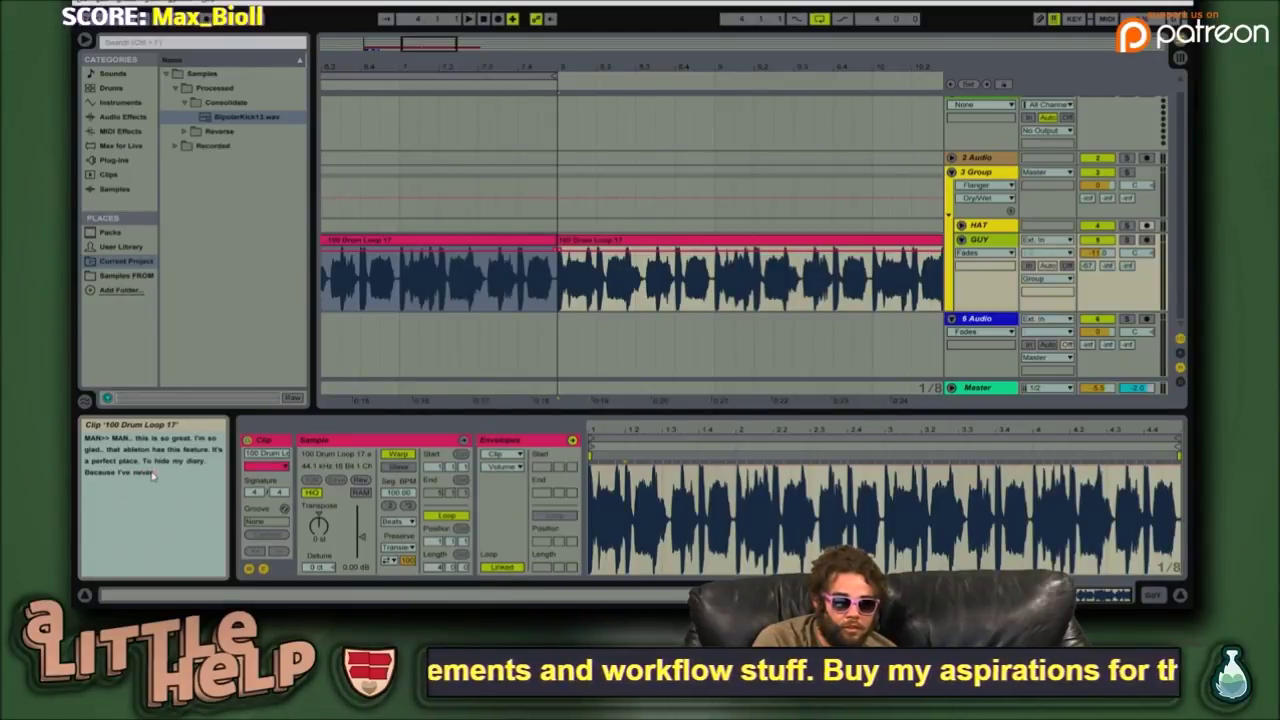
text( opened a)
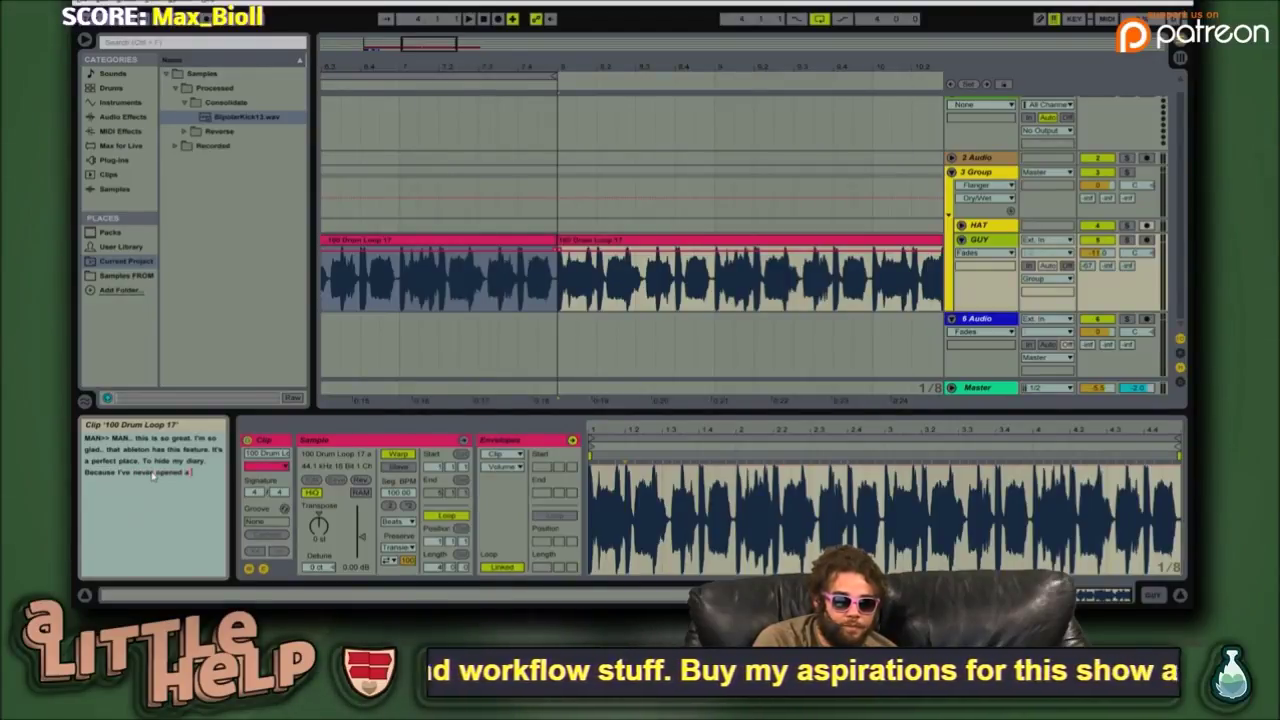
text(ganed a project file.)
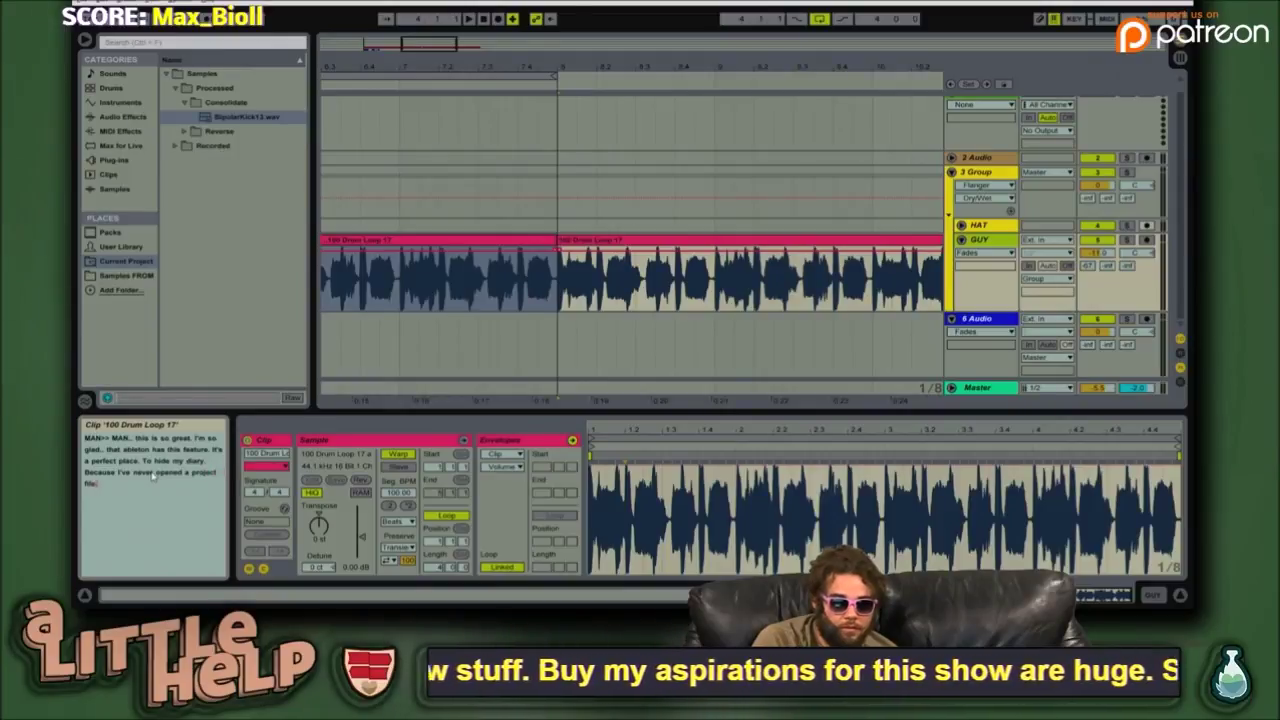
- Continue the clip's info text with "AND had the help view open. AND.. saw someone type here!"
text( AND)
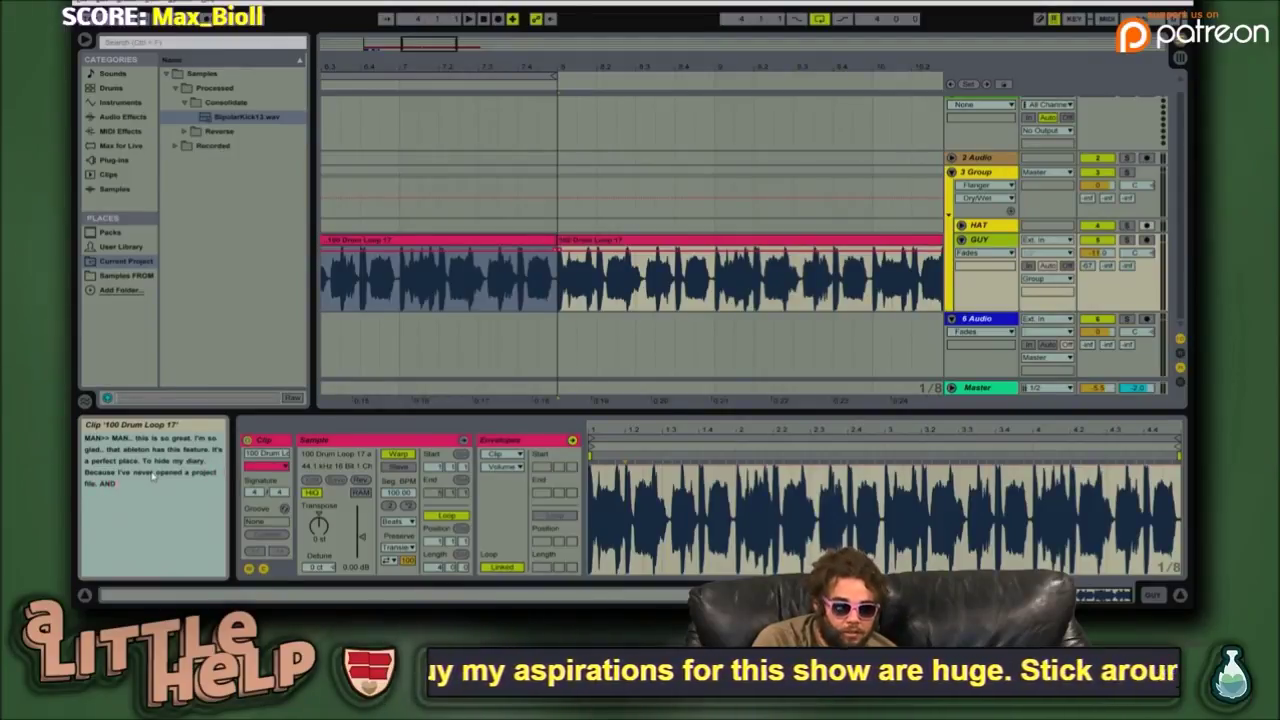
text( had the help v)
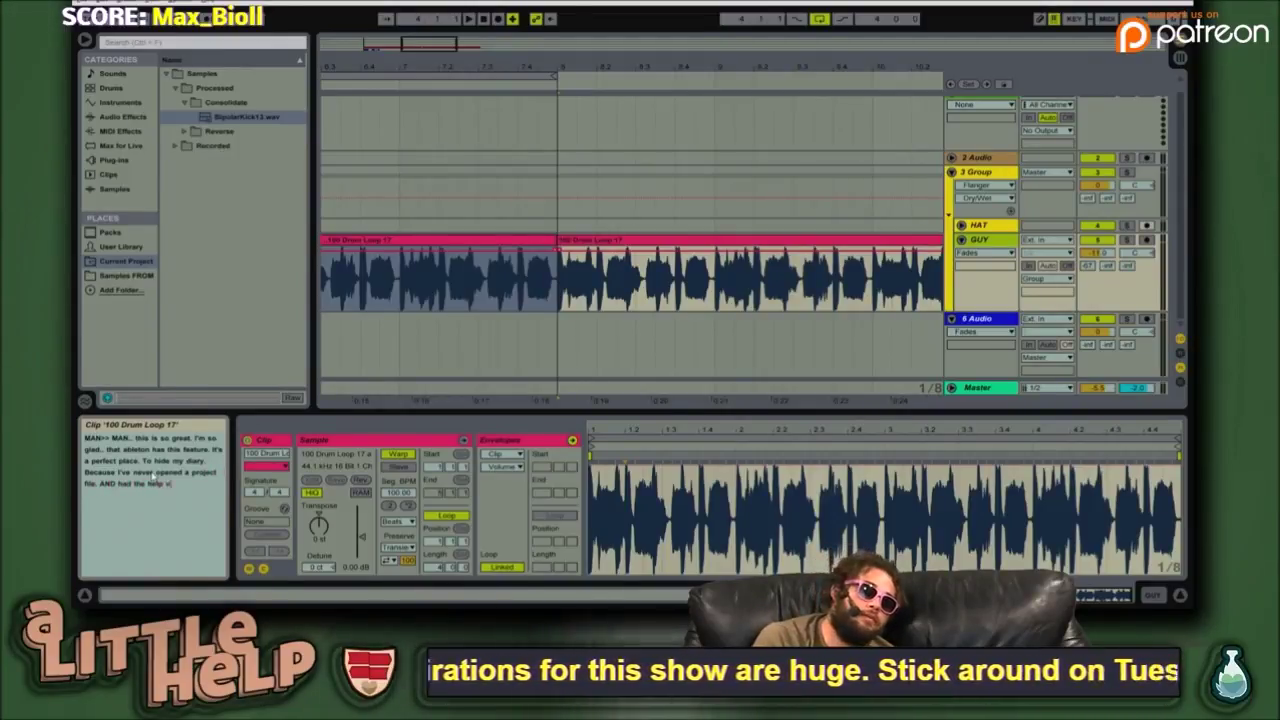
text(iew open. A)
text(ND.)
text(. sow)
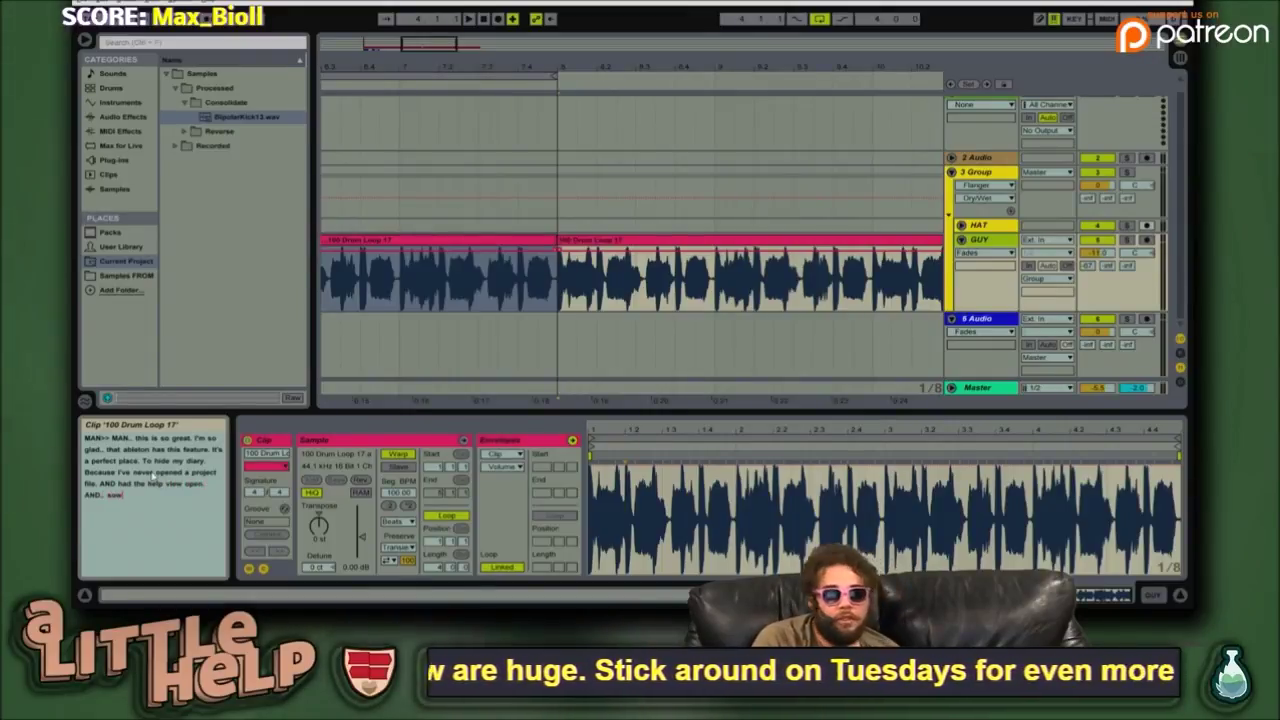
key(BackSpace)
key(BackSpace)
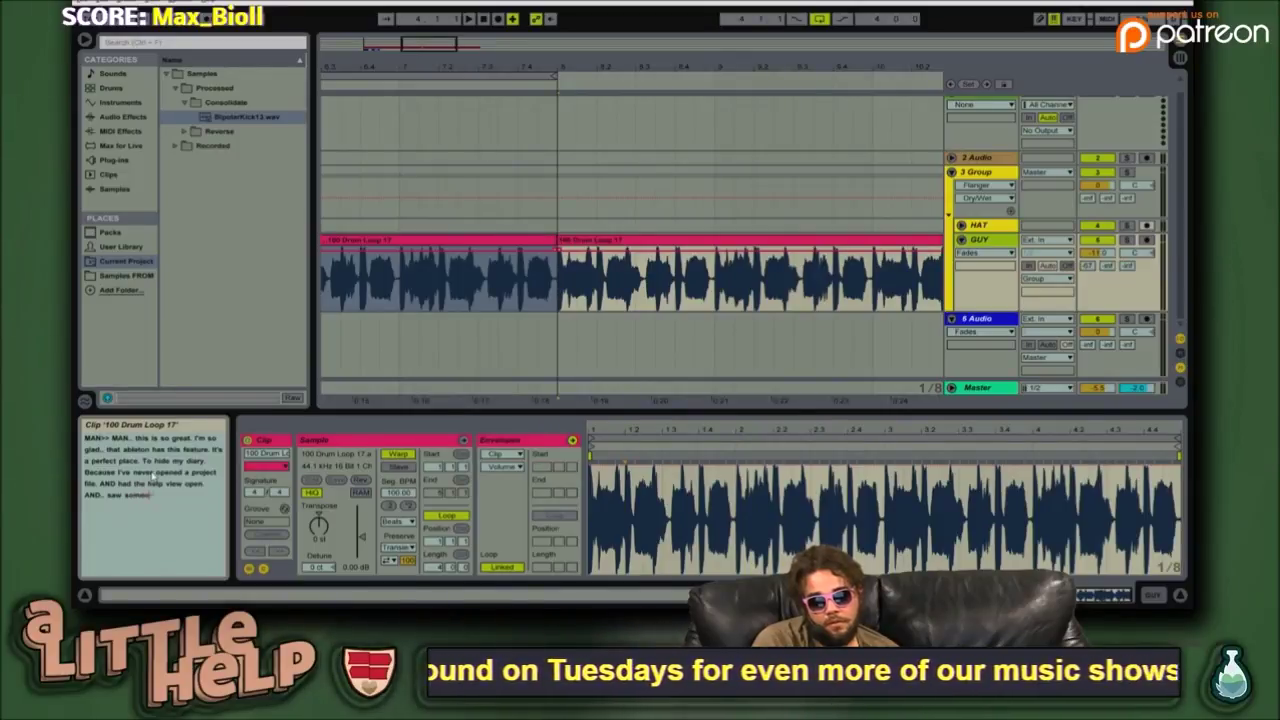
text(omeone type here!)
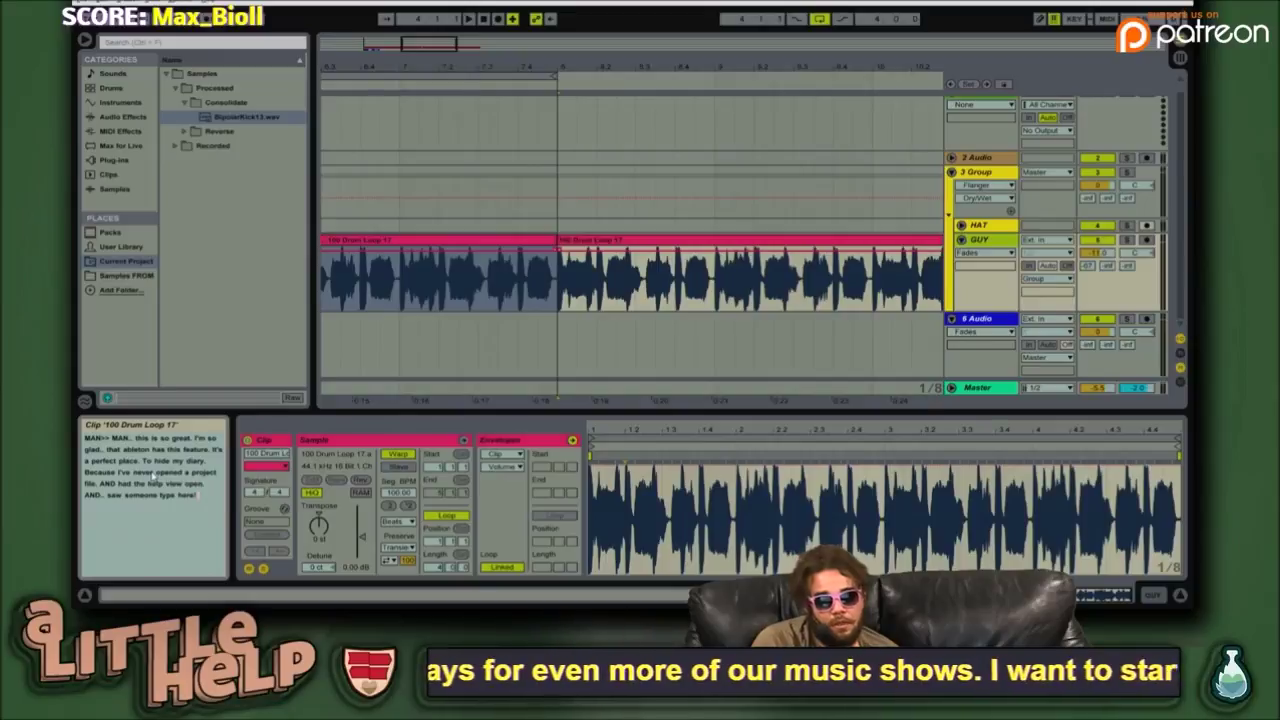
key(alt+Tab)
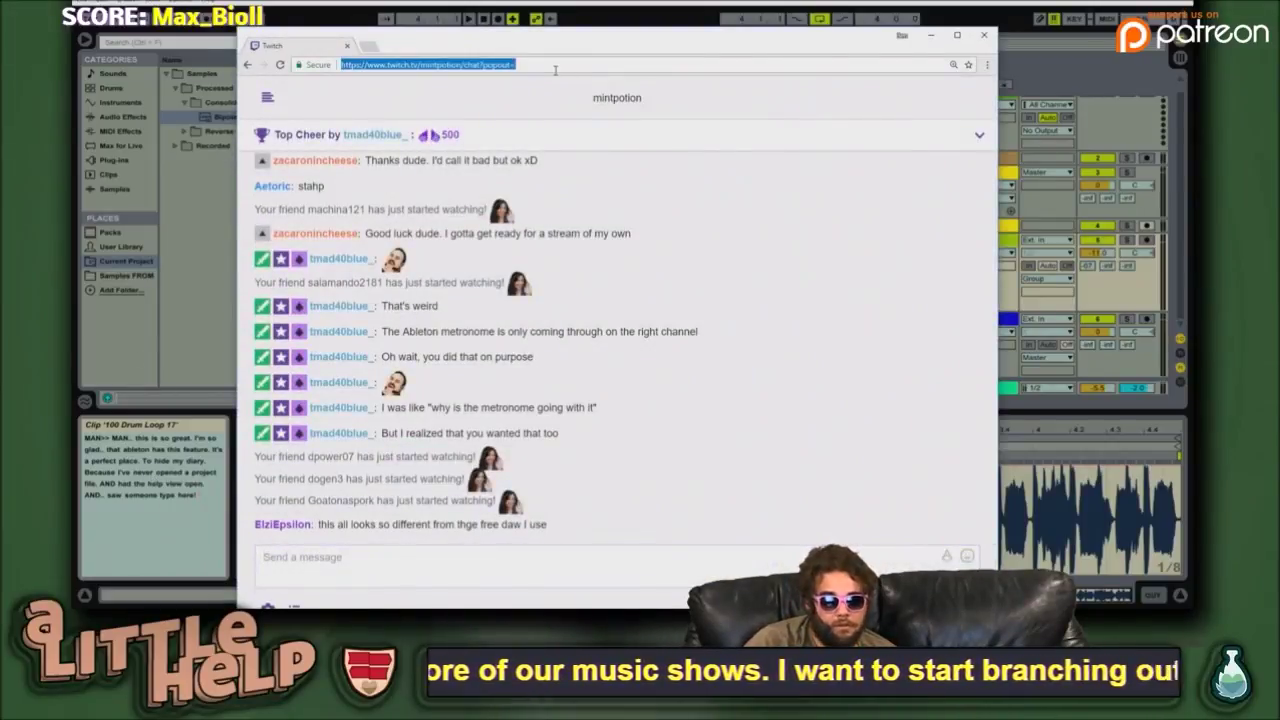
key(alt+Tab)
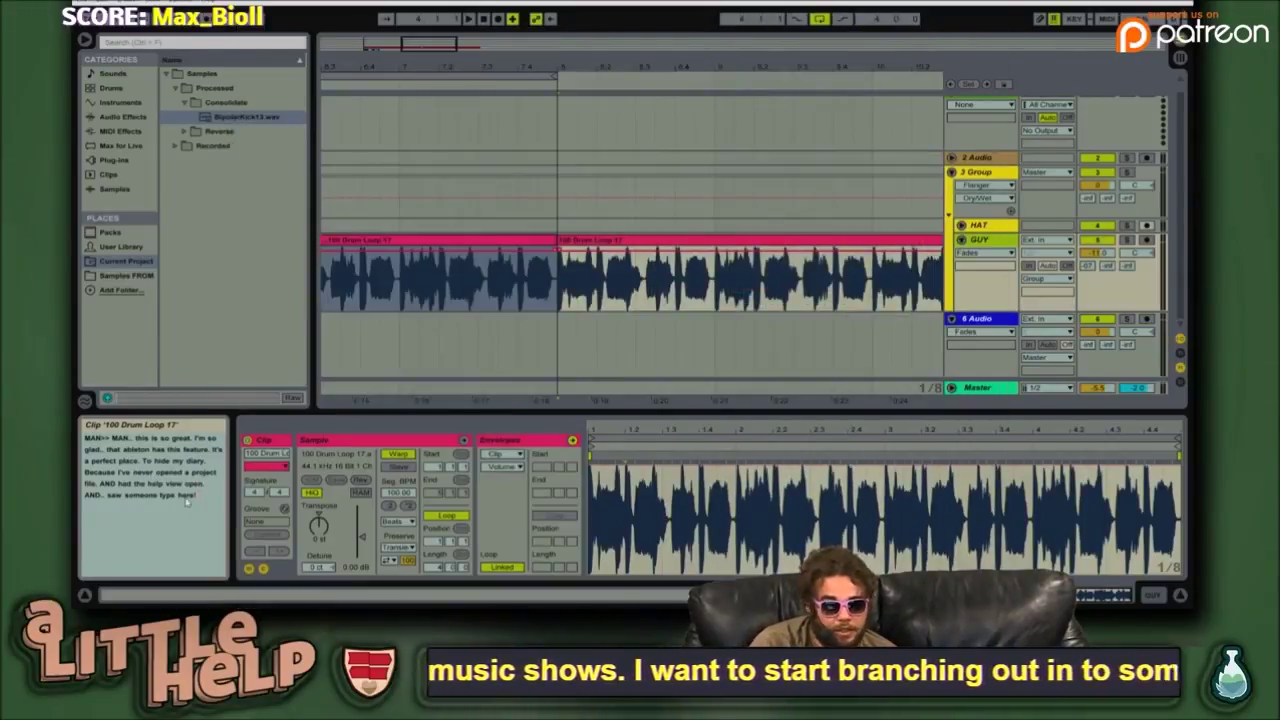
key(Return)
key(Return)
text(https://www.twitch.tv/nerdjustice/chat?popout=)
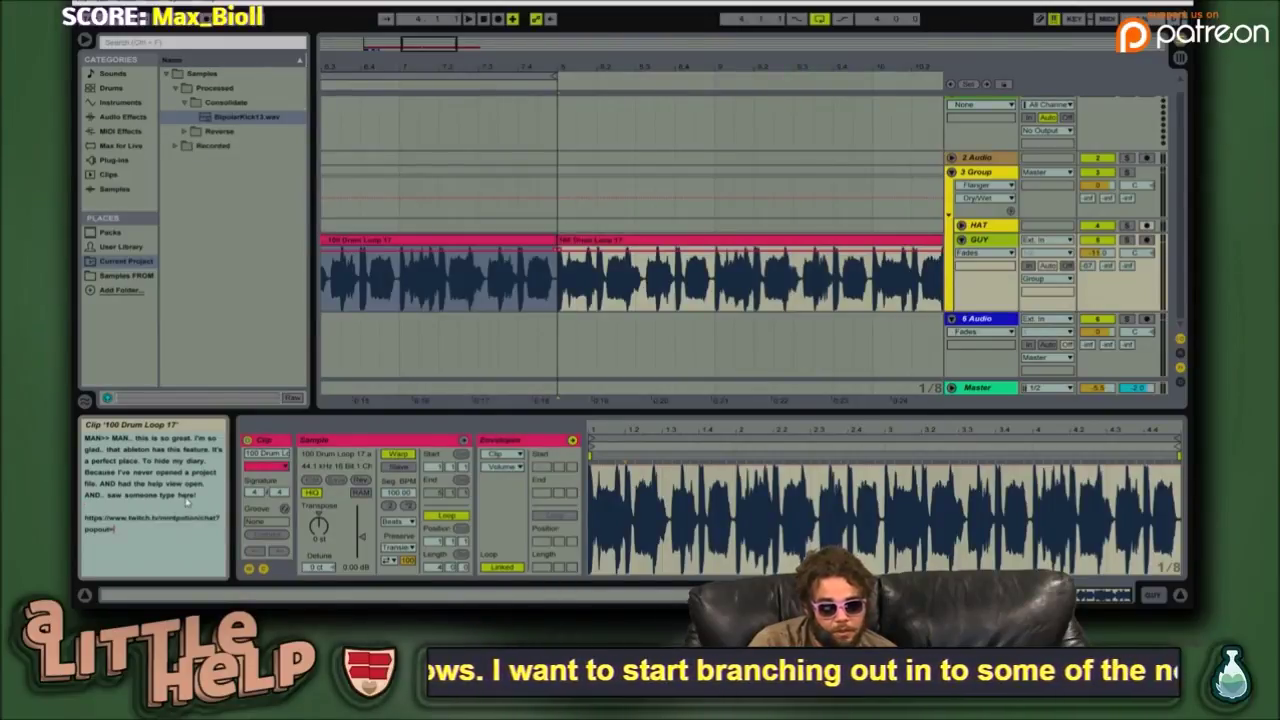
click(460, 322)
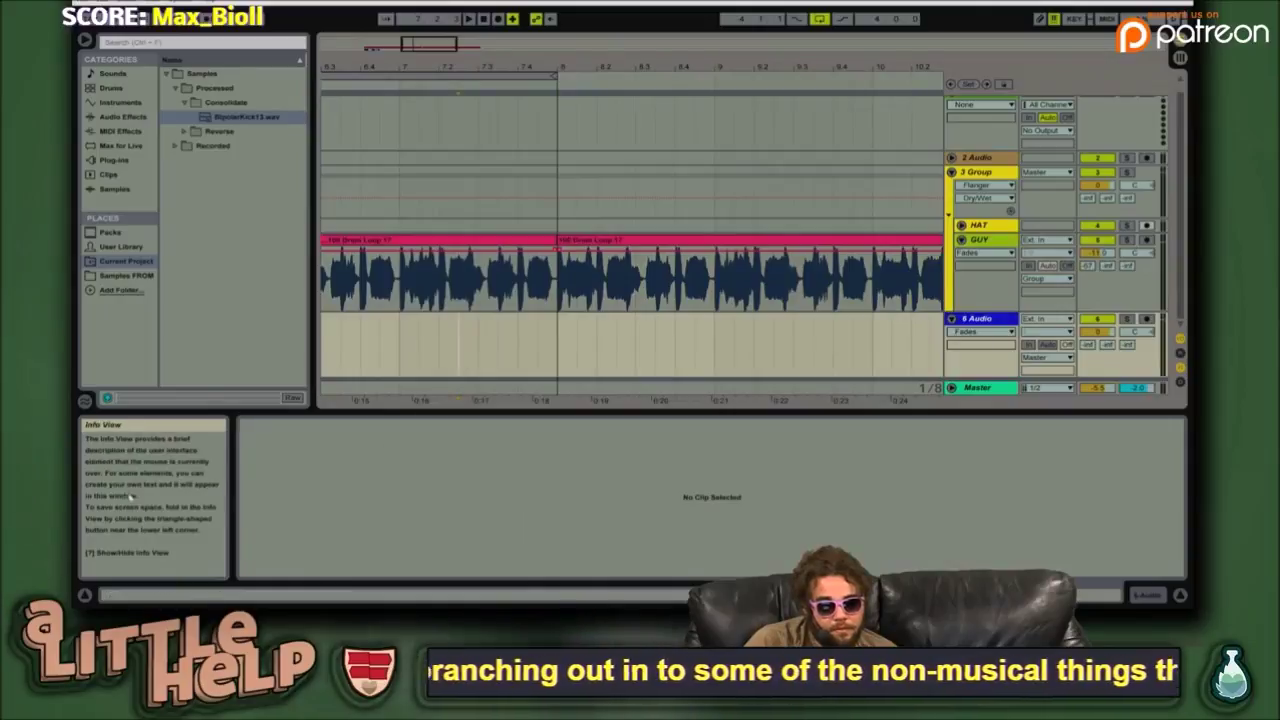
- Compare the info text of the two drum loop clips before and after the split
click(665, 240)
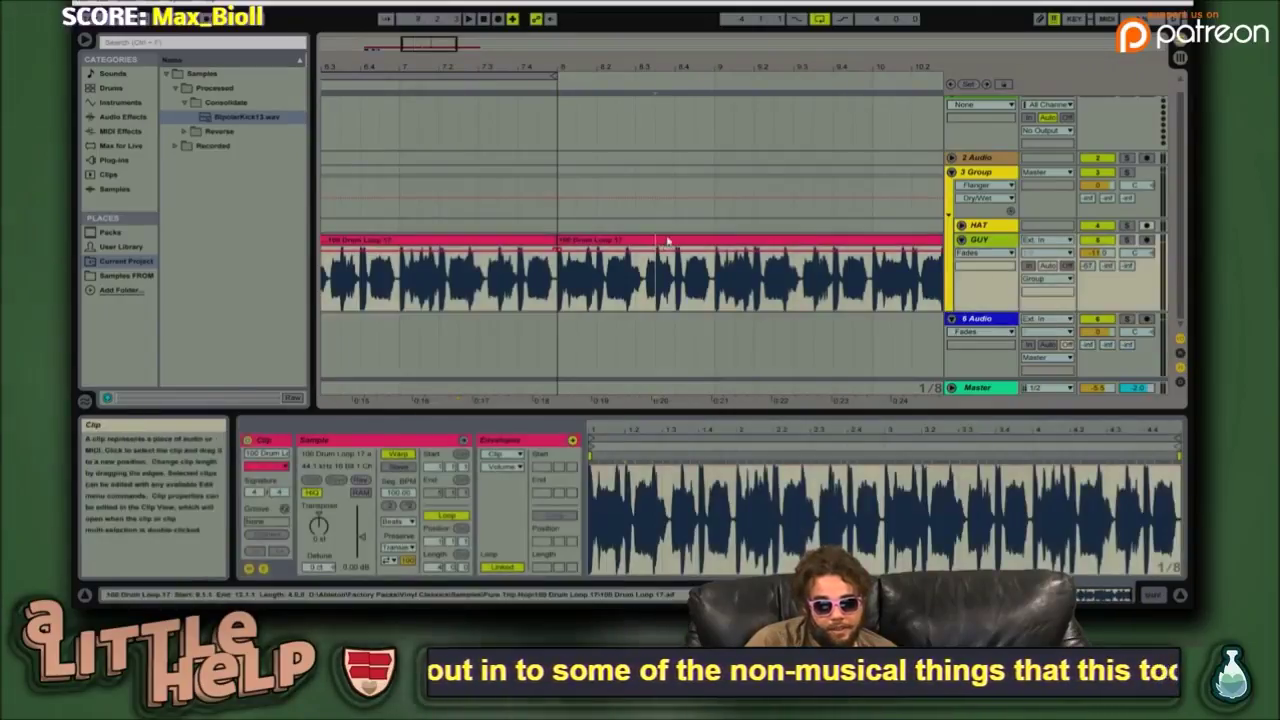
click(468, 246)
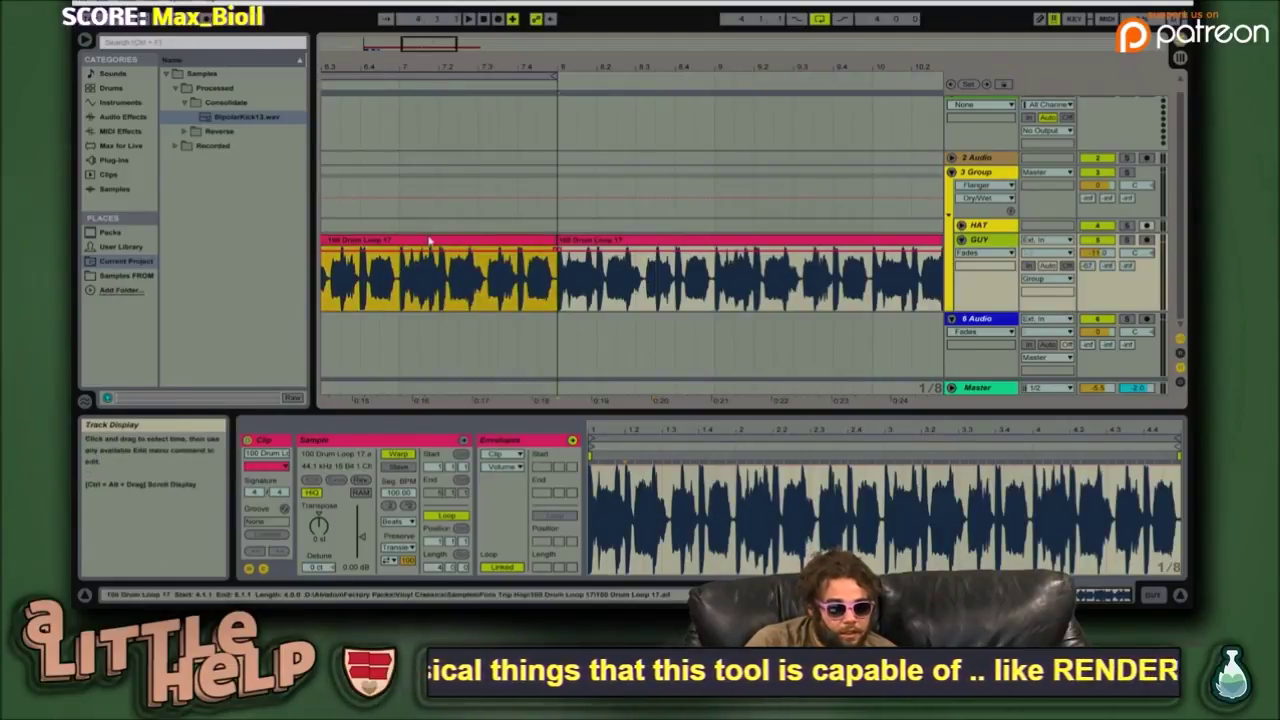
mouse_move(430, 241)
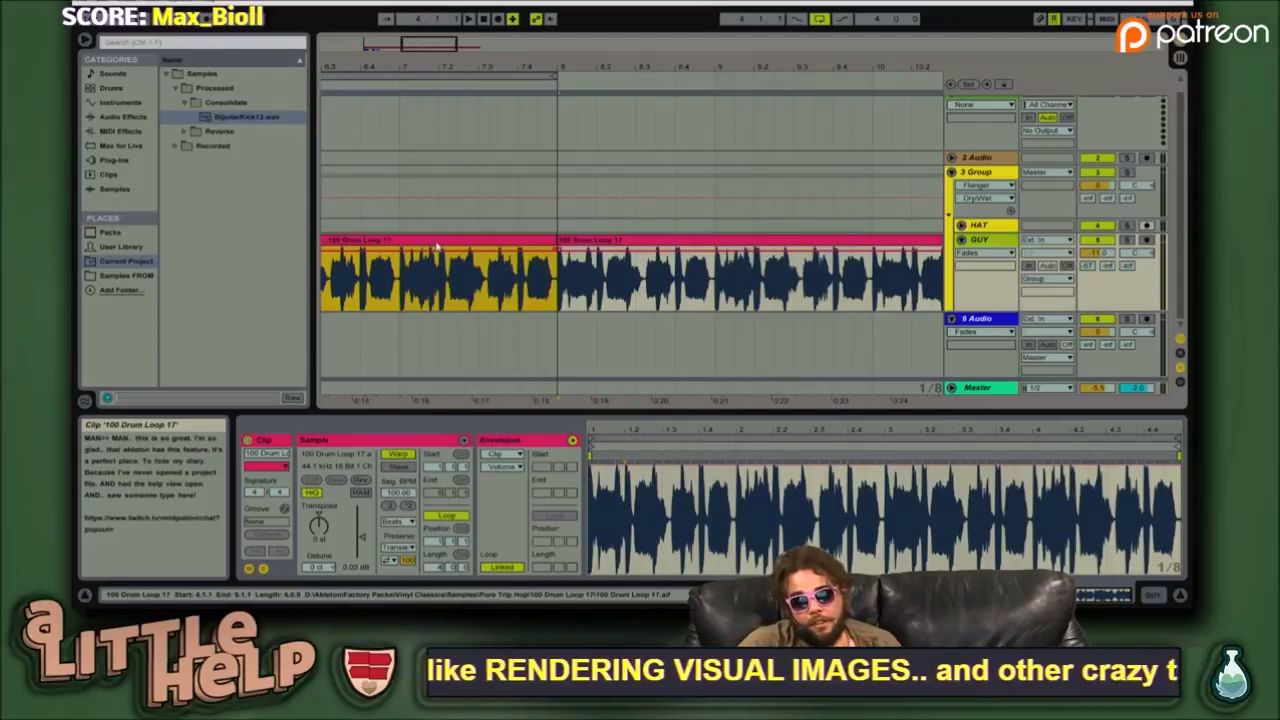
right_click(438, 247)
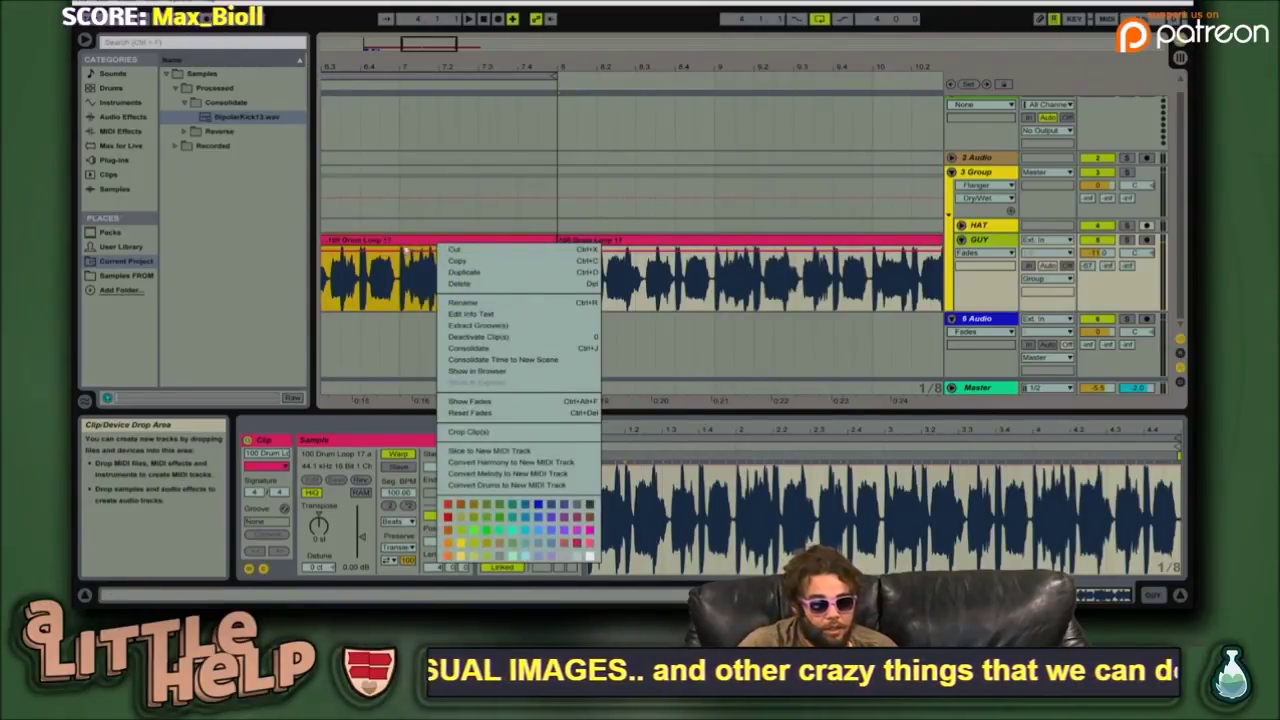
click(413, 251)
click(650, 243)
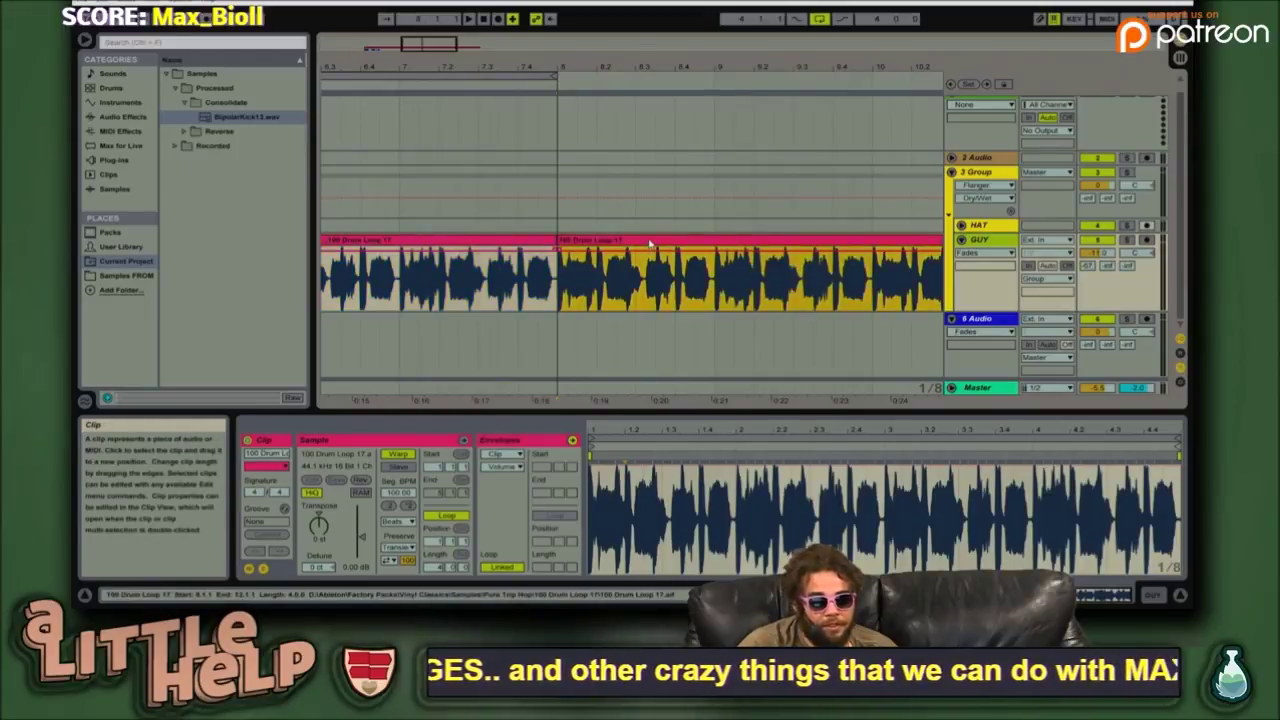
mouse_move(498, 243)
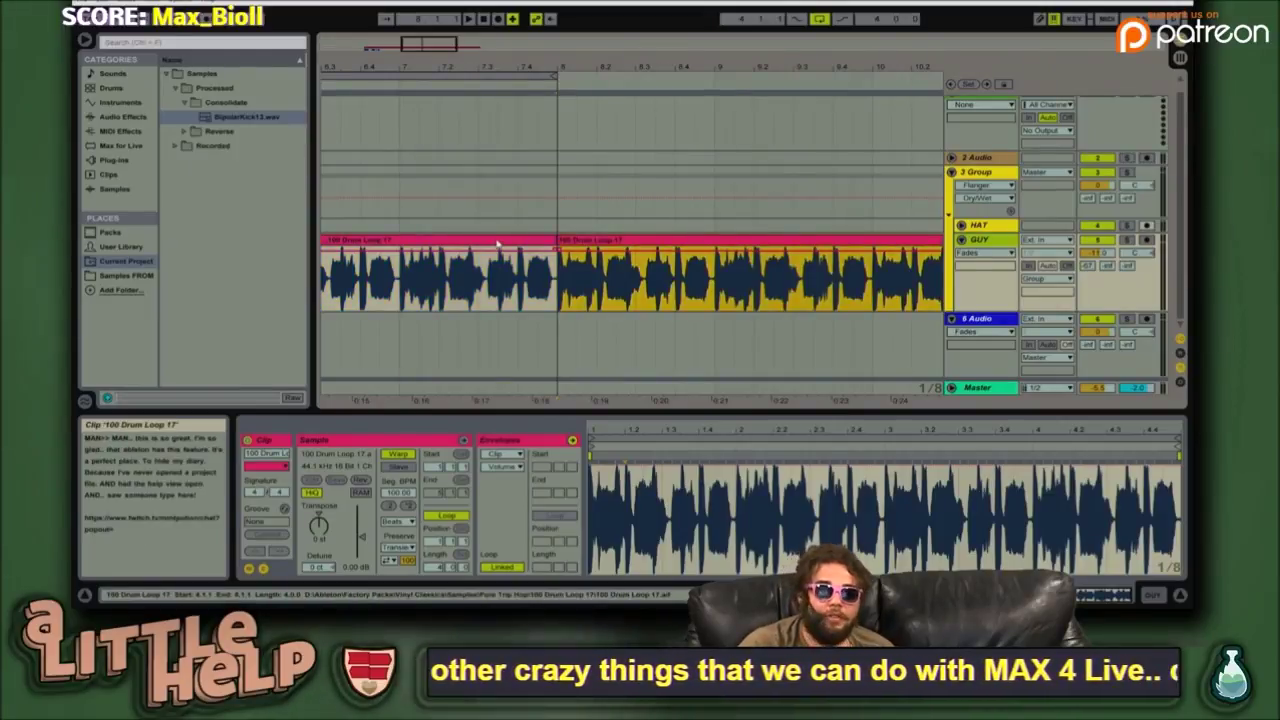
click(498, 243)
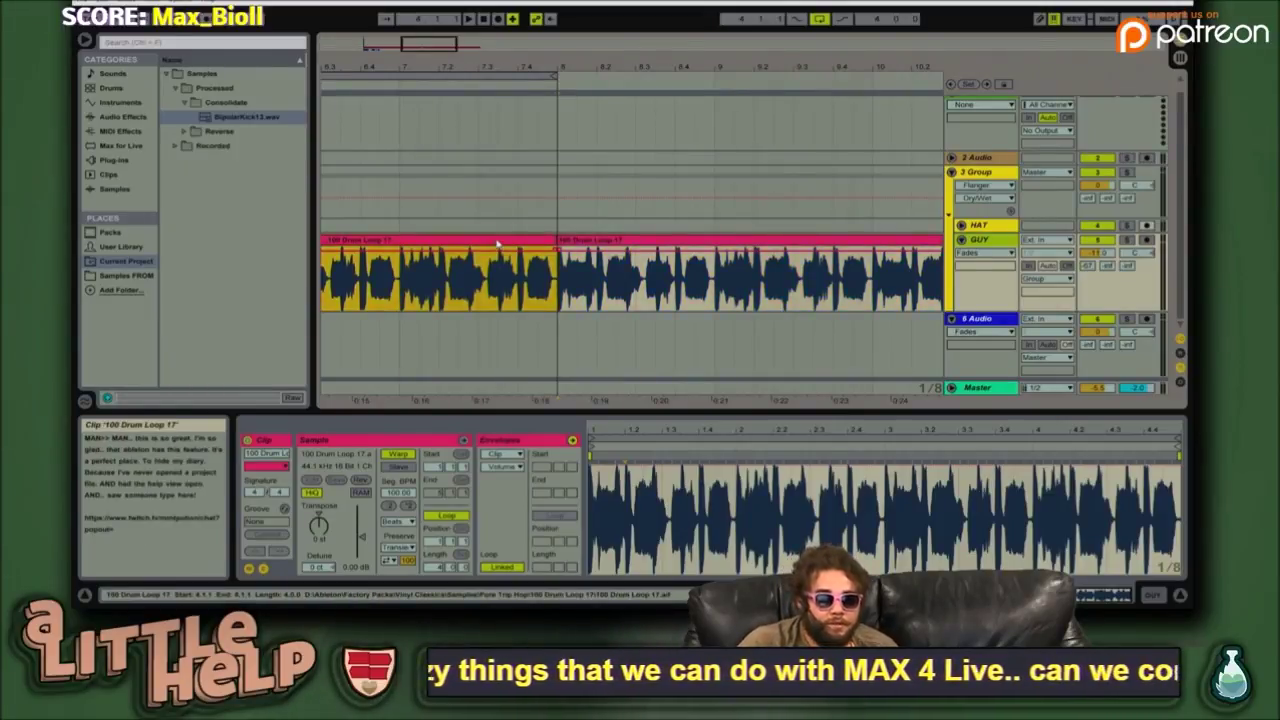
- Shorten the loop length of the drum loop clip after the split to one bar and start playback
mouse_move(438, 44)
mouse_down()
mouse_move(408, 27)
mouse_move(438, 30)
mouse_move(427, 26)
mouse_up()
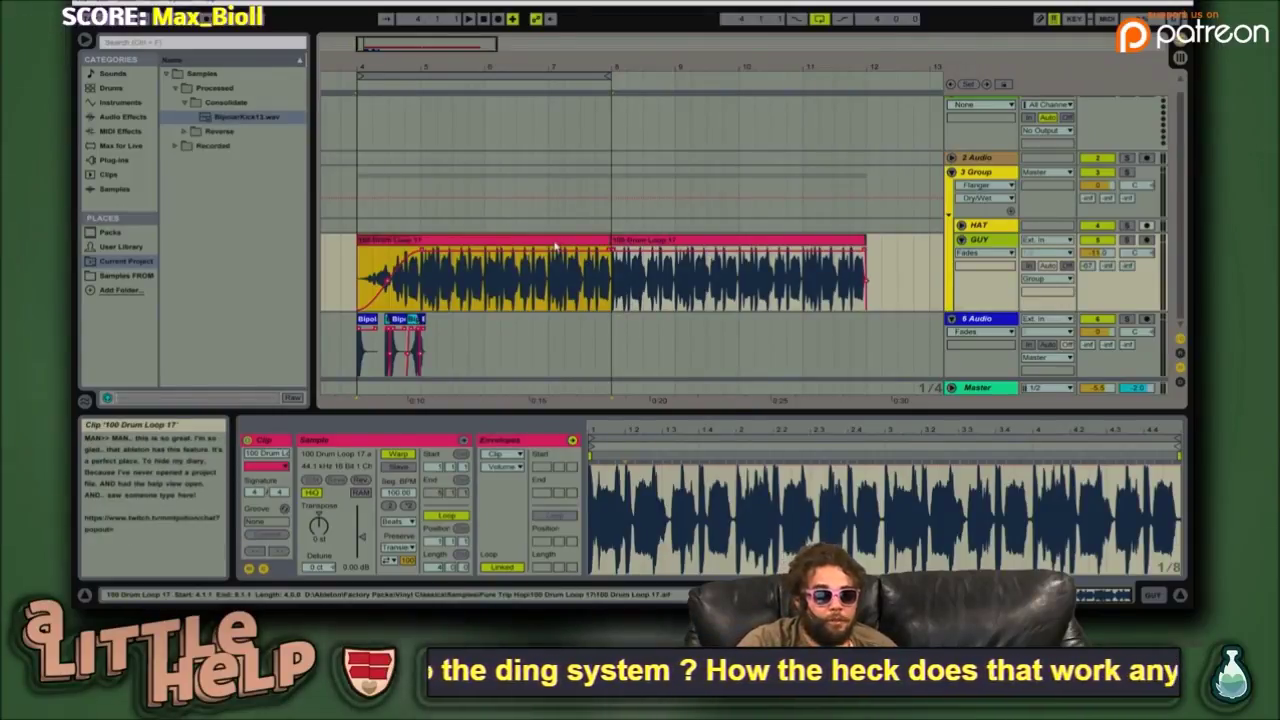
right_click(646, 240)
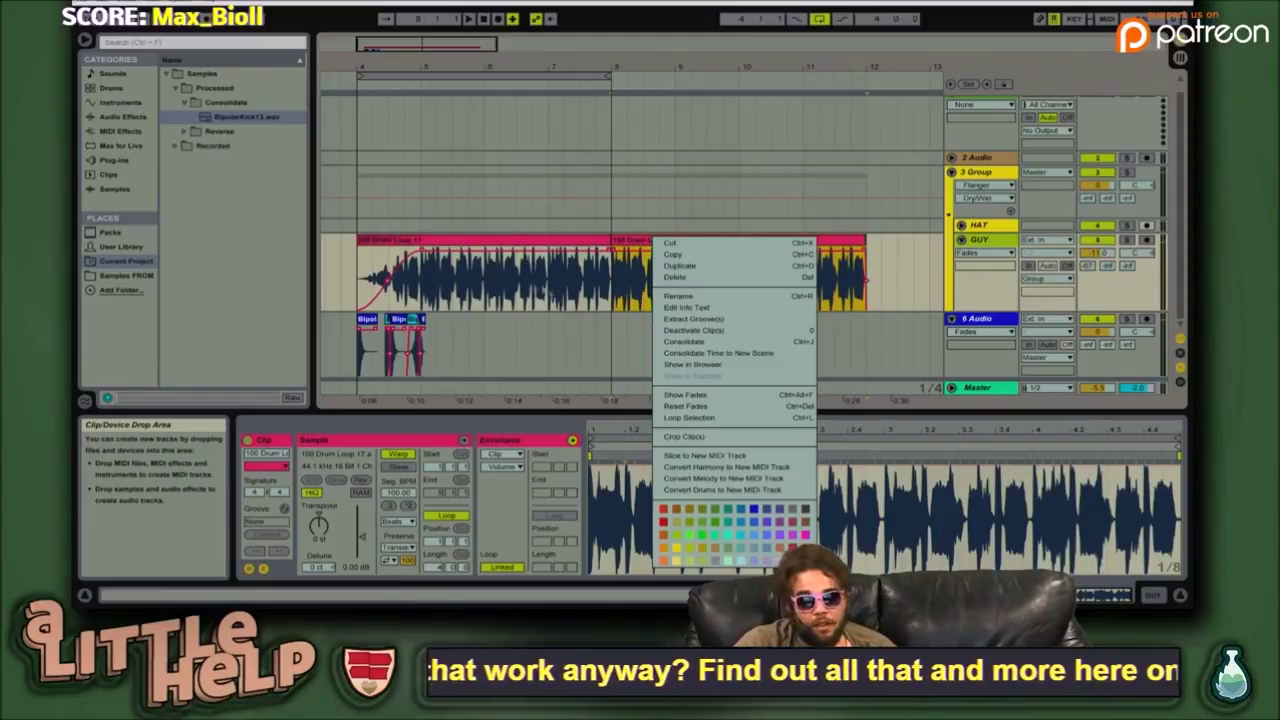
click(576, 266)
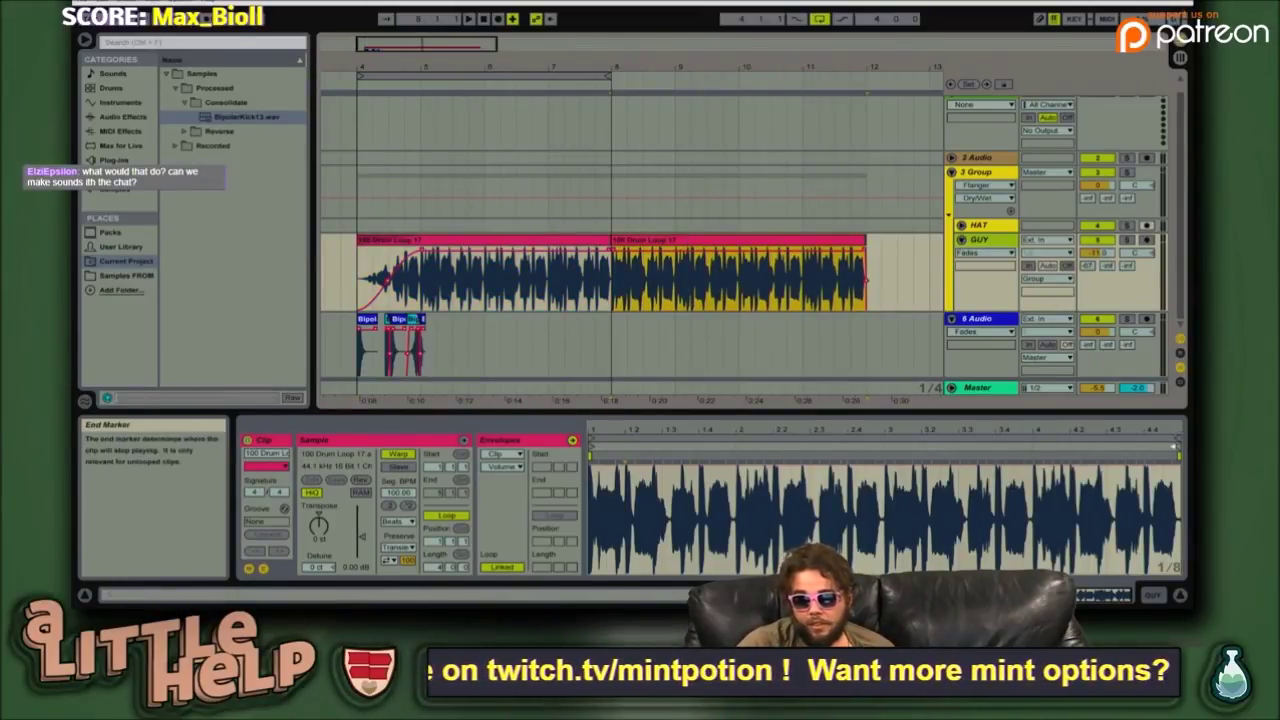
click(437, 567)
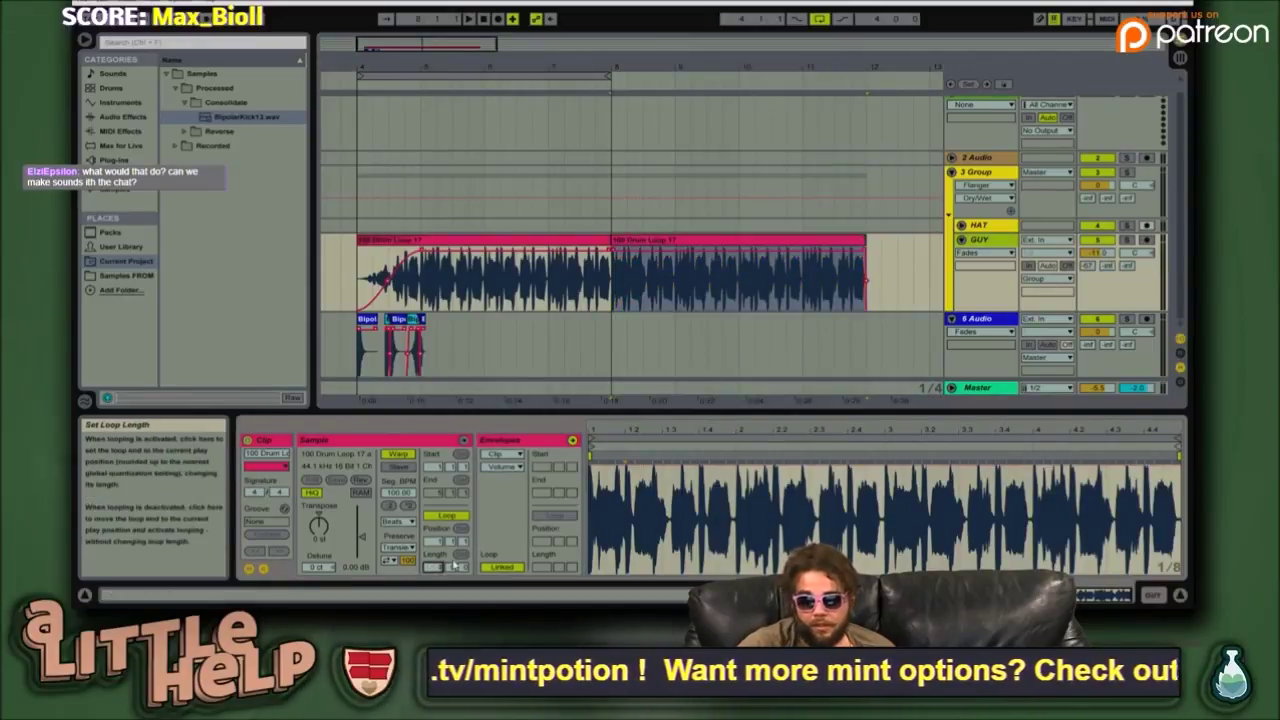
key(Down)
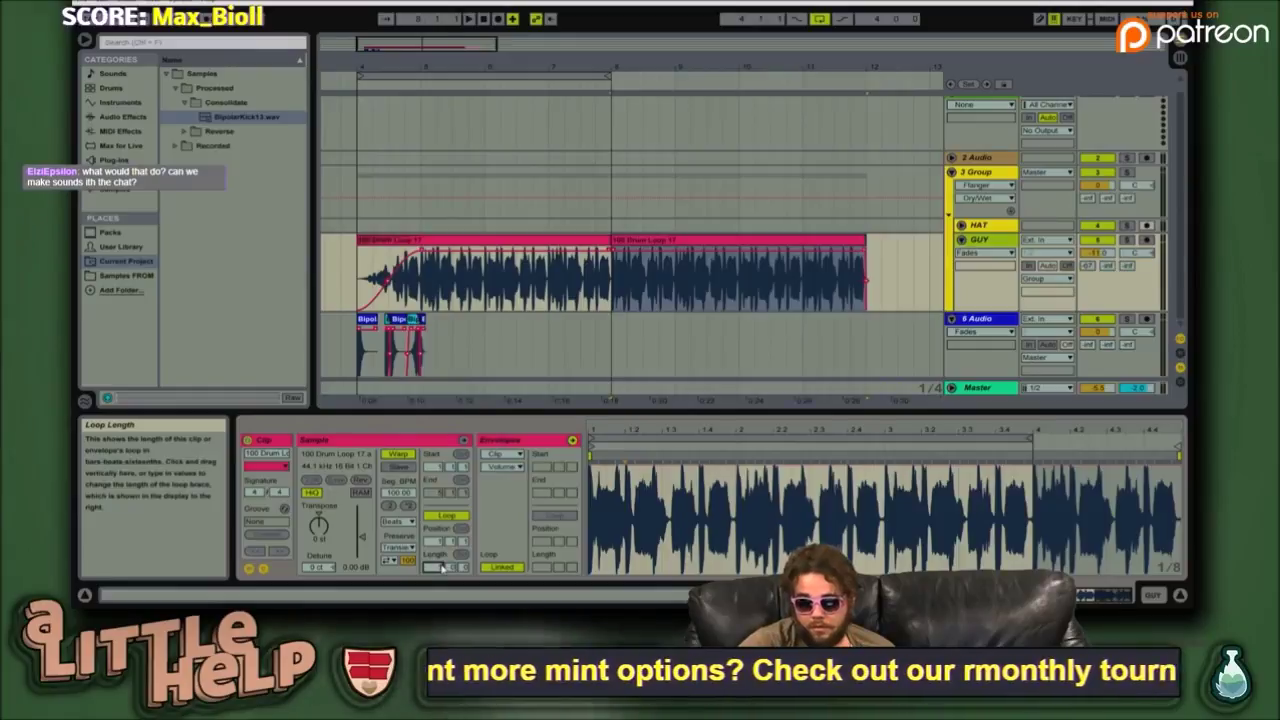
key(Down)
key(Down)
key(space)
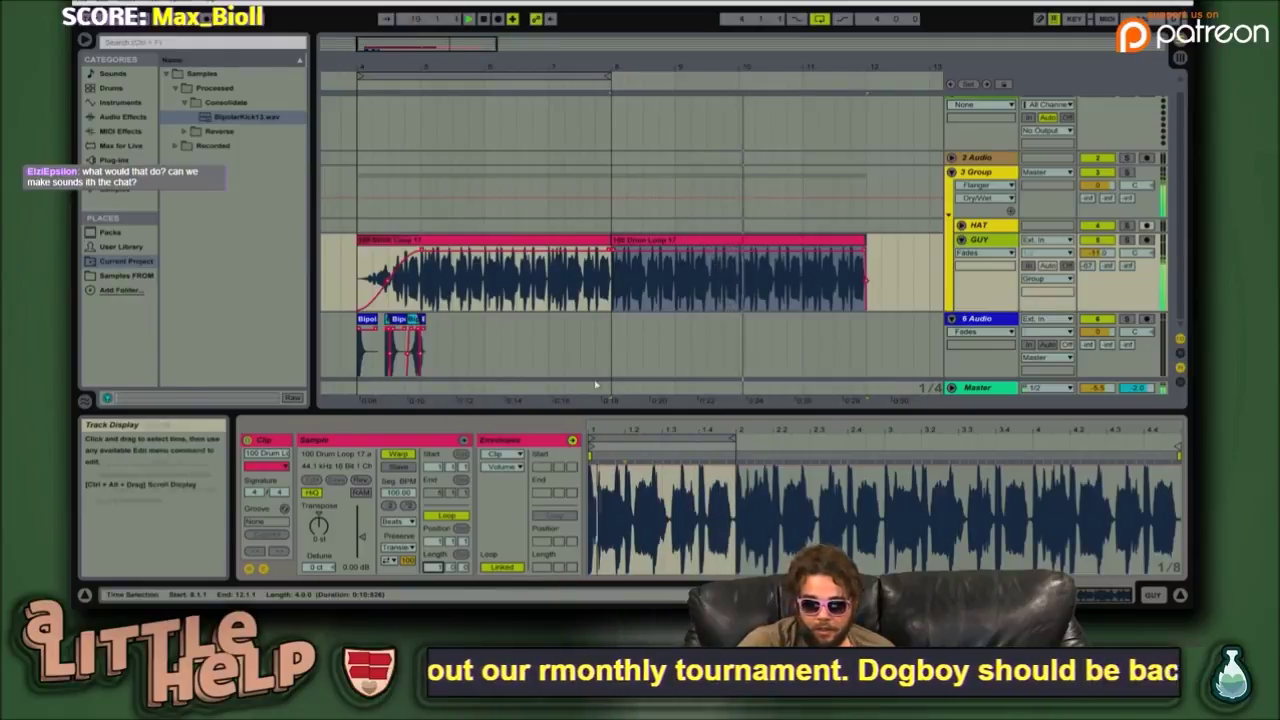
- Colour the drum loop clip after the split dark grey
right_click(634, 318)
click(697, 538)
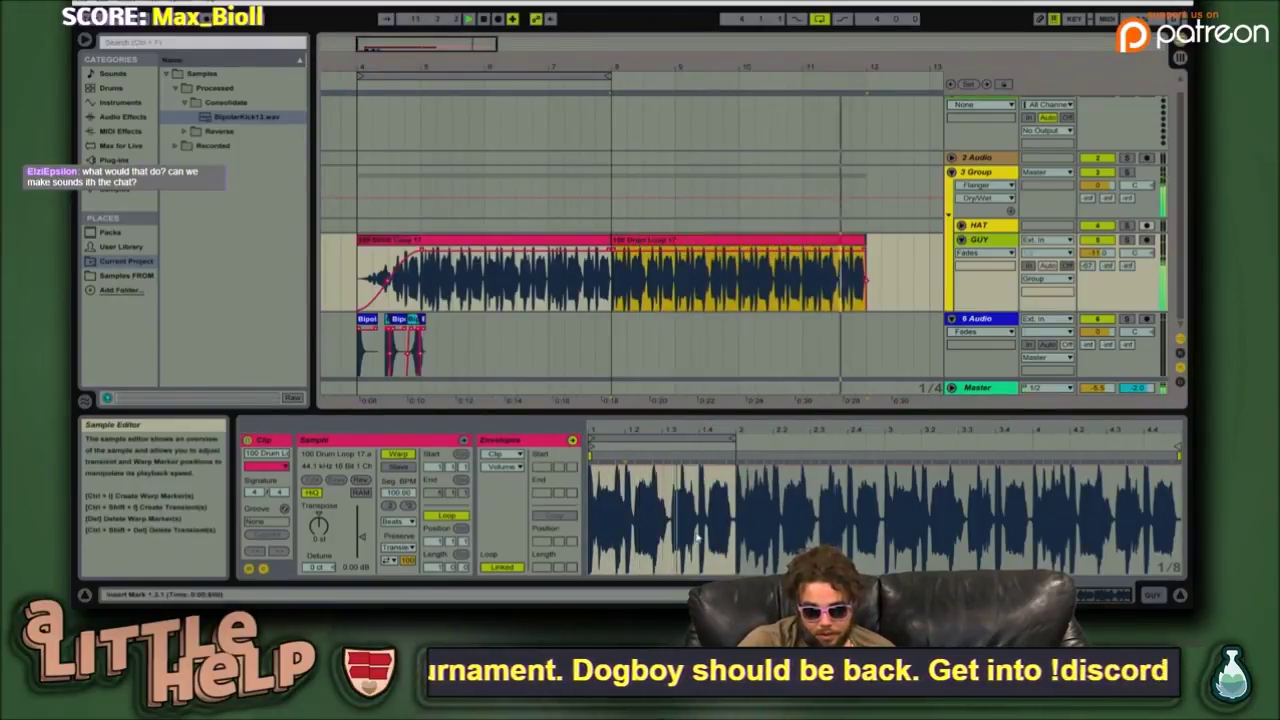
right_click(665, 242)
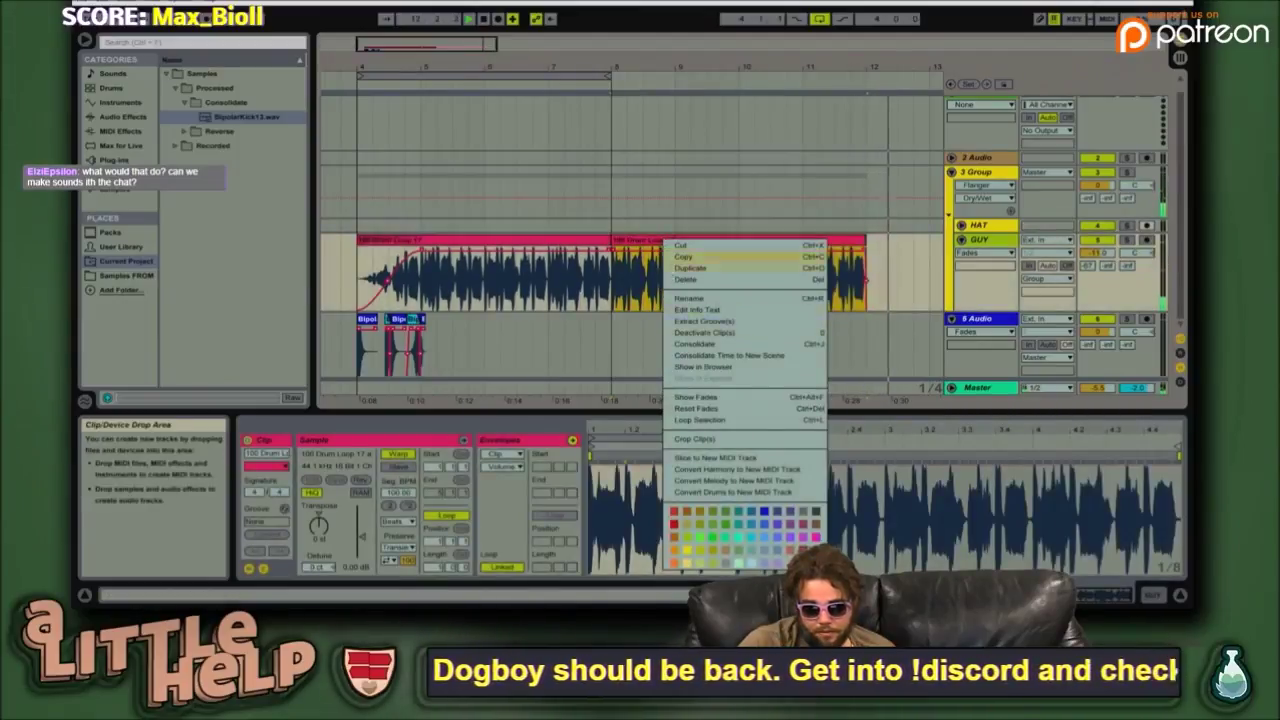
click(818, 511)
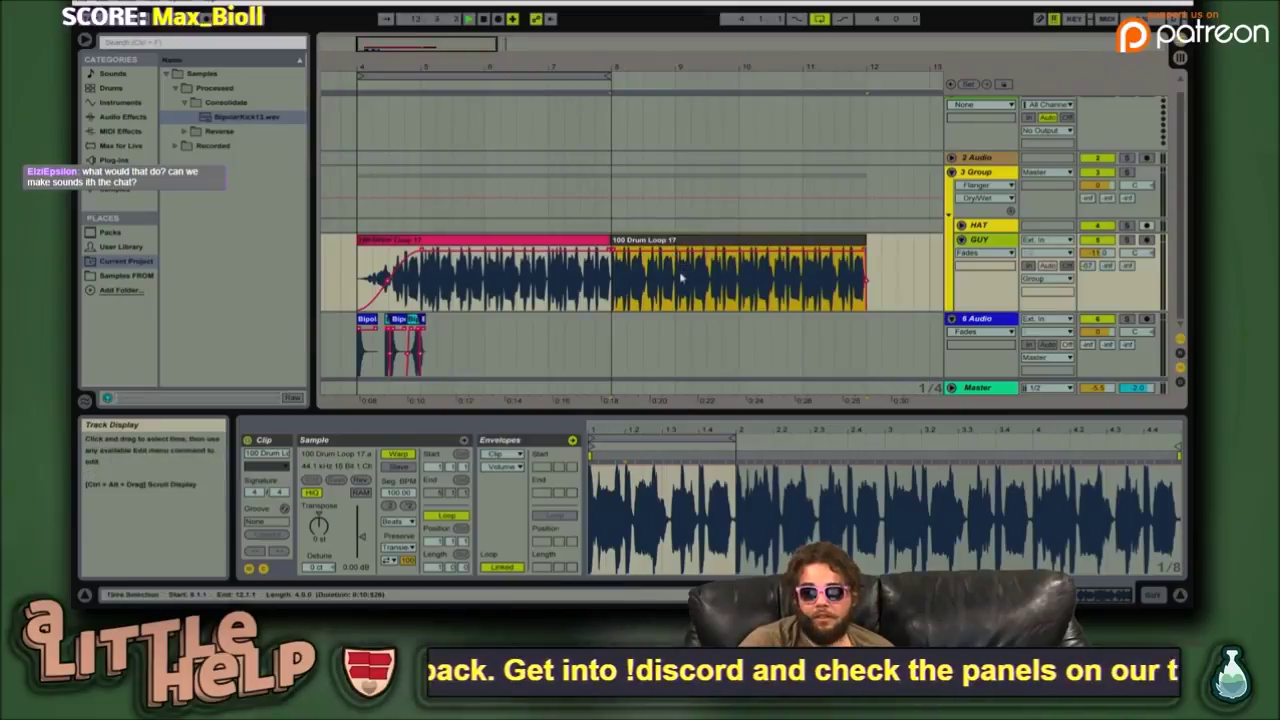
- Play back the dark grey drum loop clip and toggle the full-screen view
key(space)
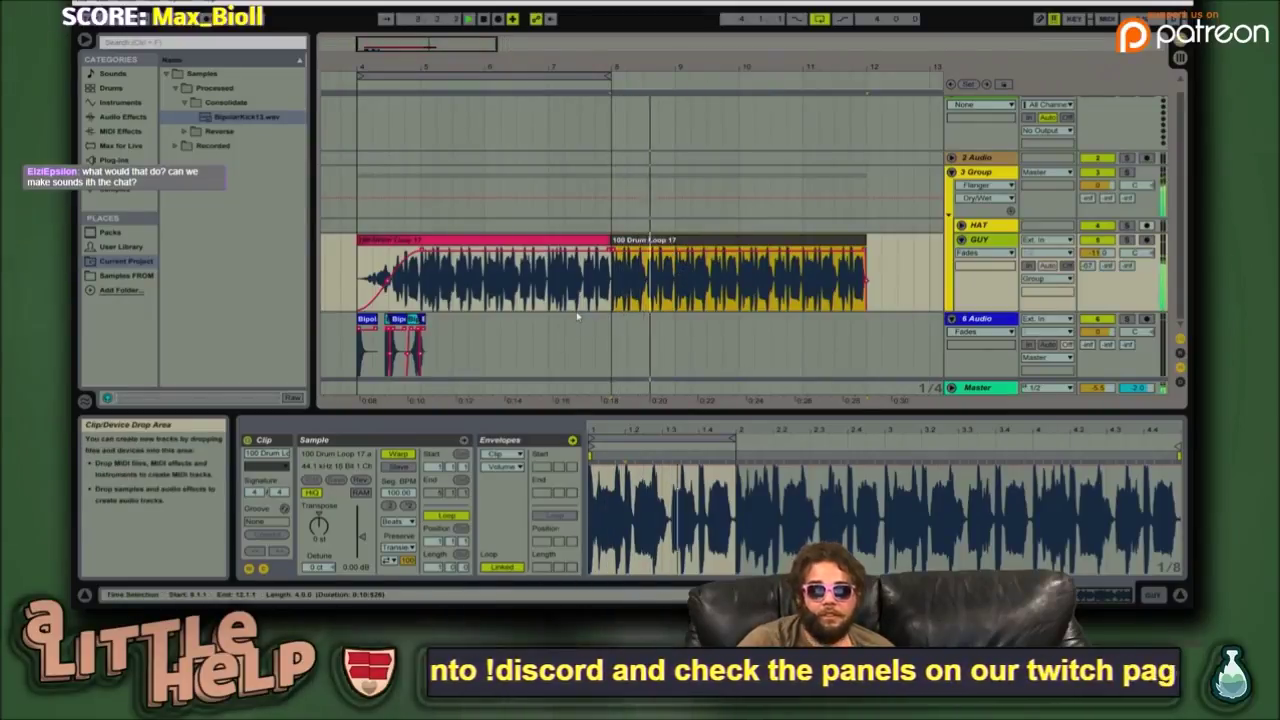
key(F11)
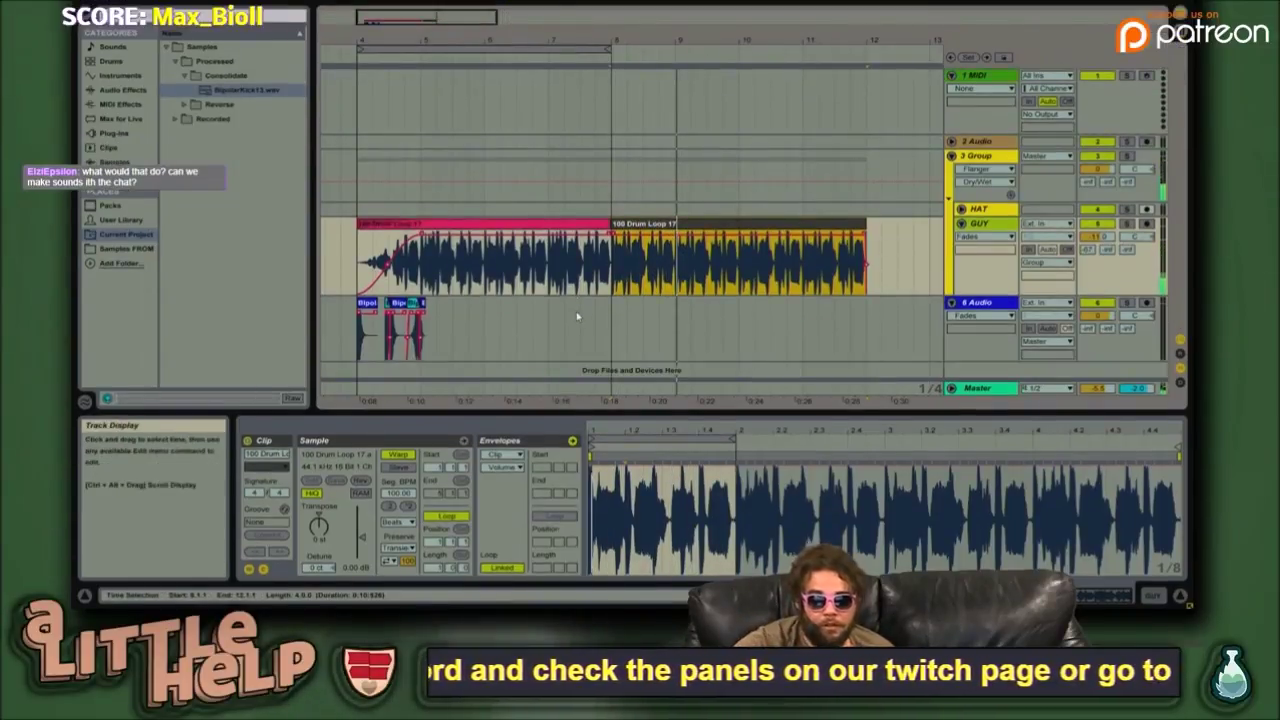
key(space)
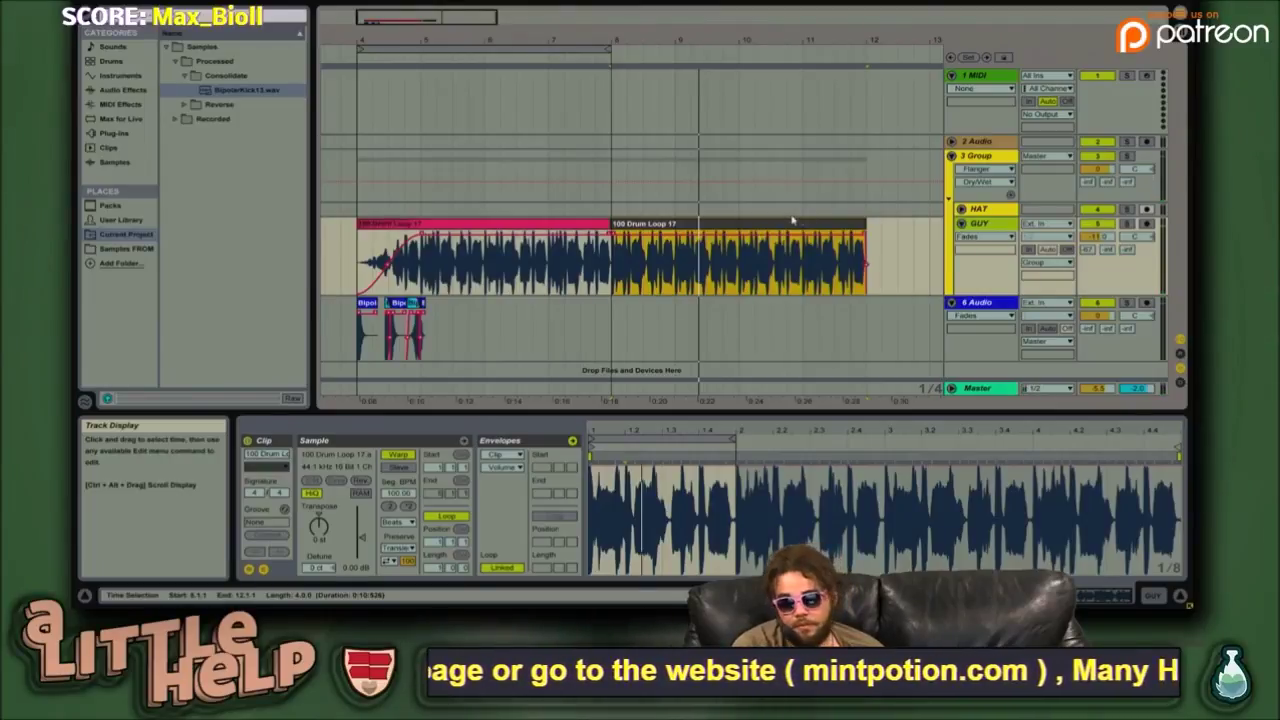
- Set the arrangement loop around the dark grey clip, from bar 8 to bar 12, and place the insertion mark at its start
key(ctrl+l)
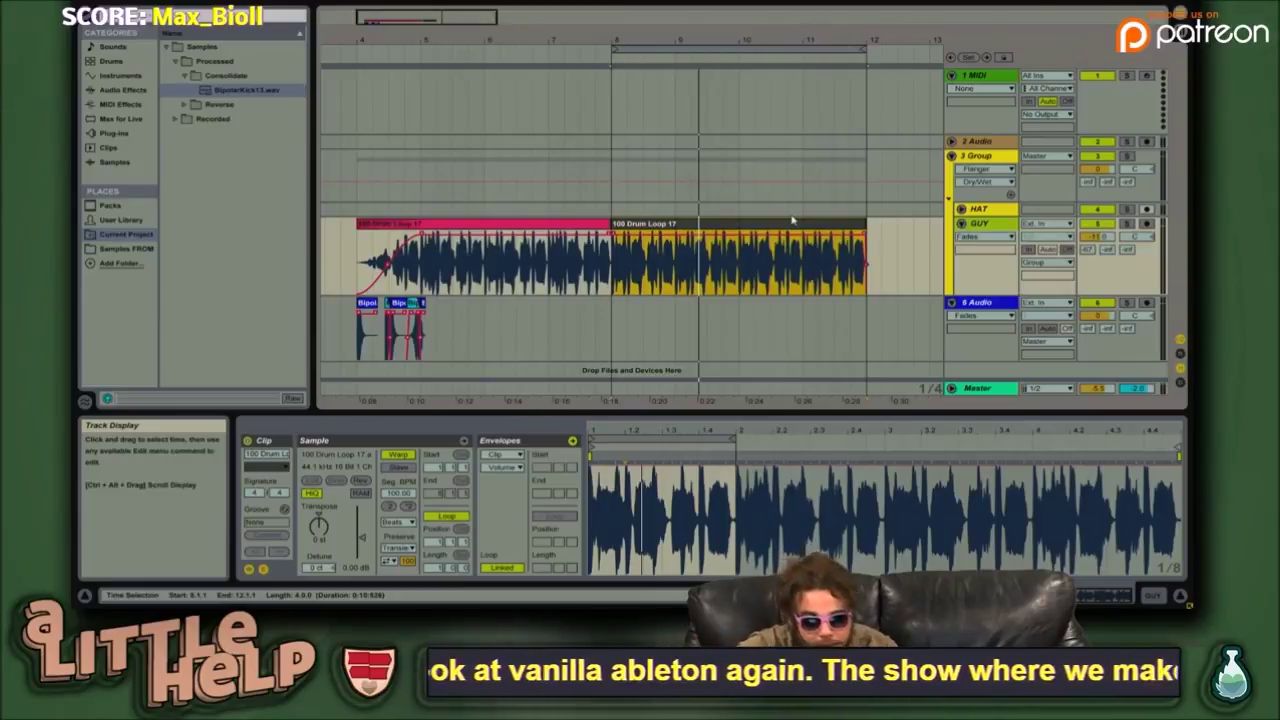
click(565, 328)
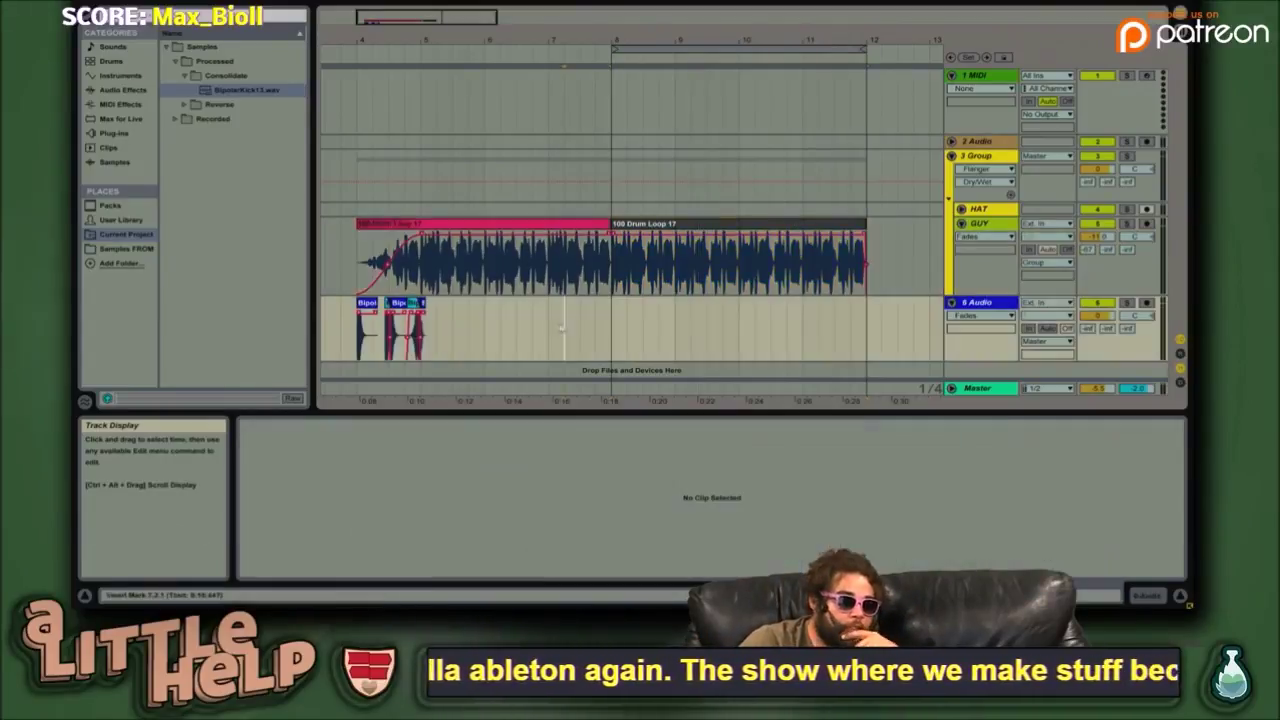
click(616, 264)
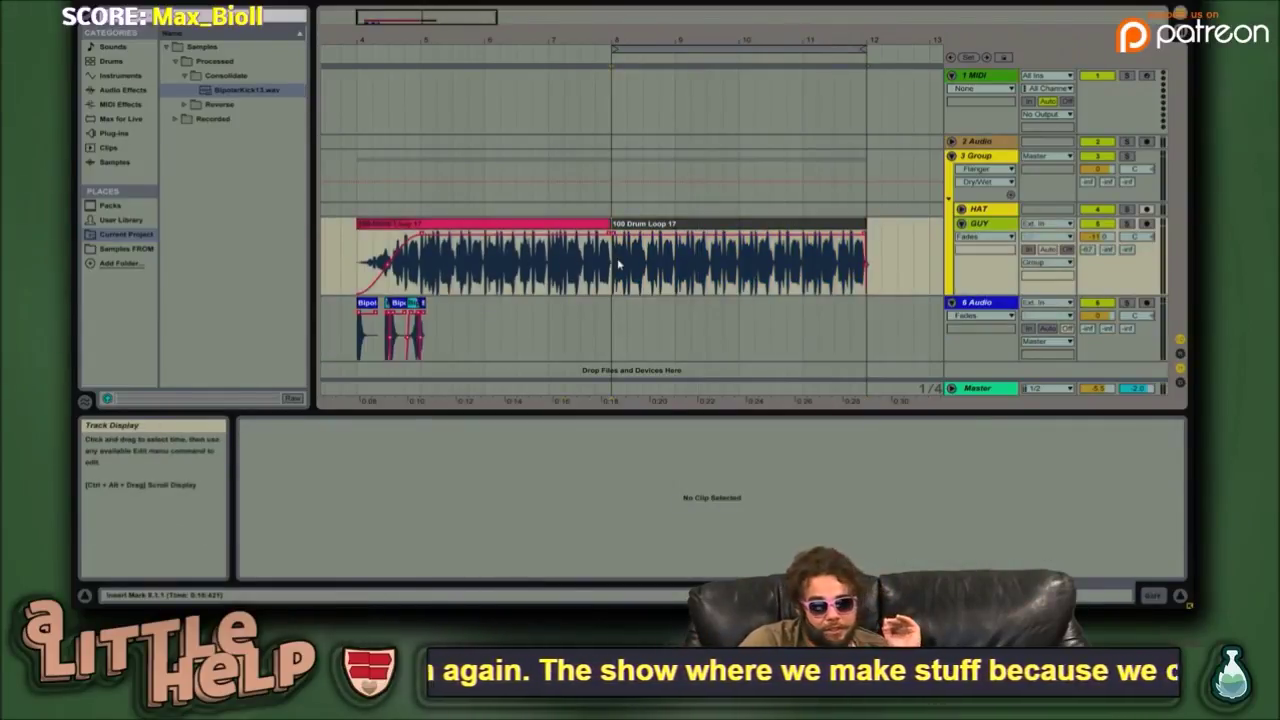
- Show the device view for the dark grey clip's track and hide the Info View
click(770, 226)
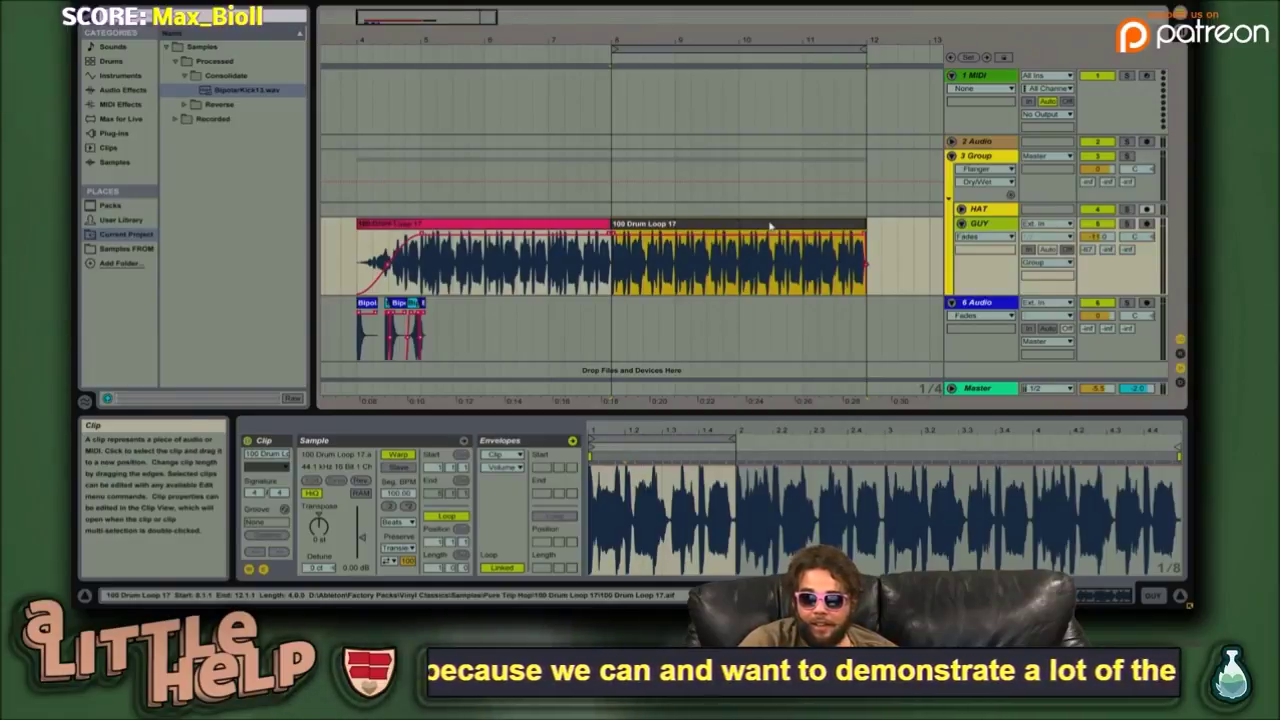
key(shift+Tab)
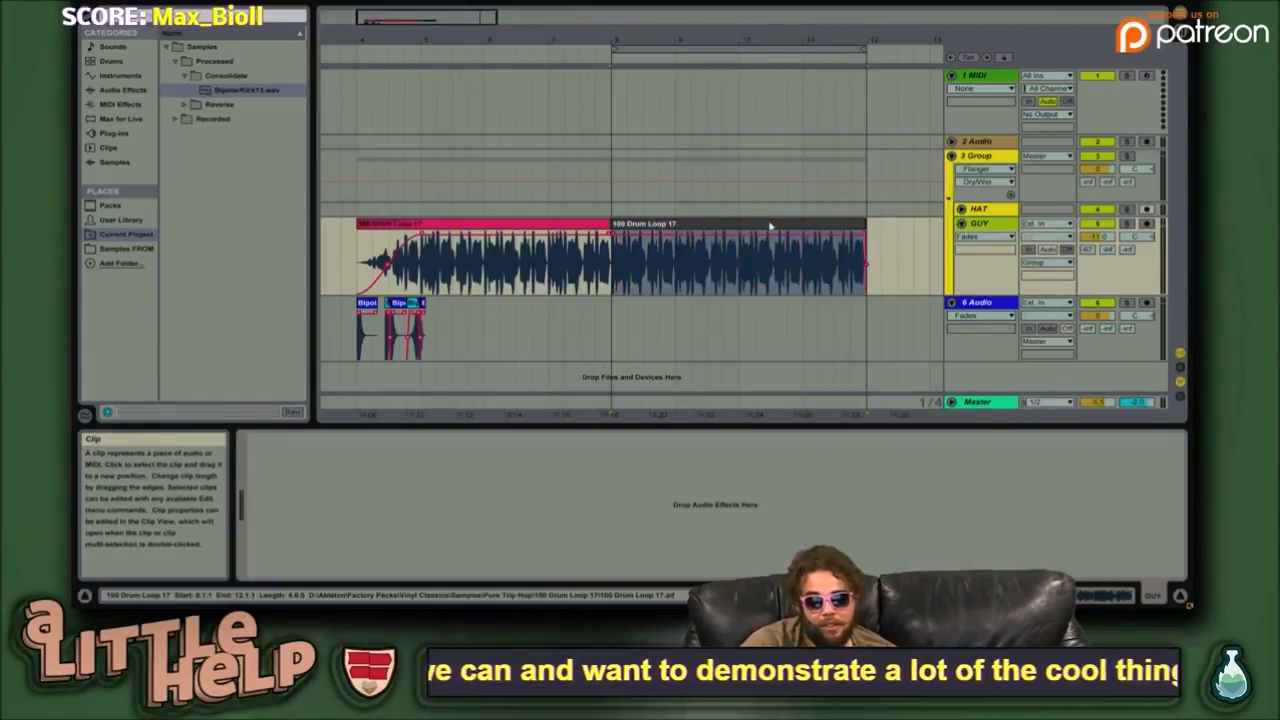
key(shift+Tab)
key(shift+Tab)
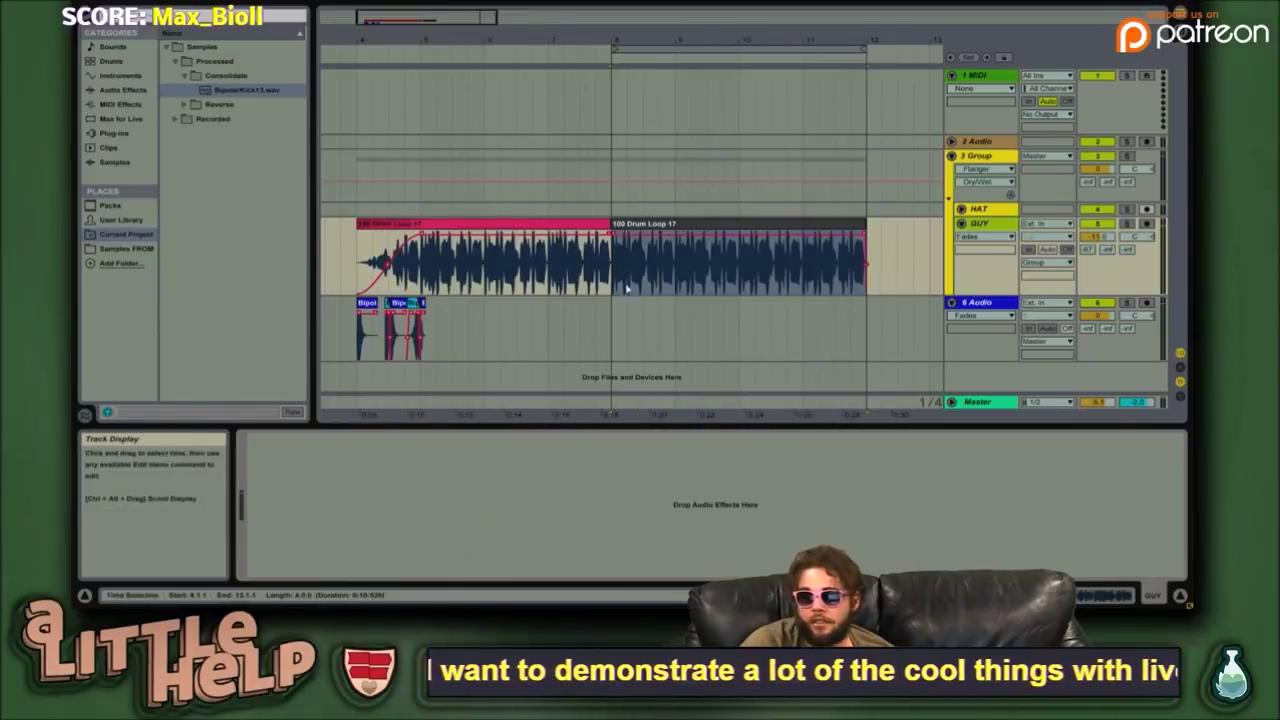
click(85, 596)
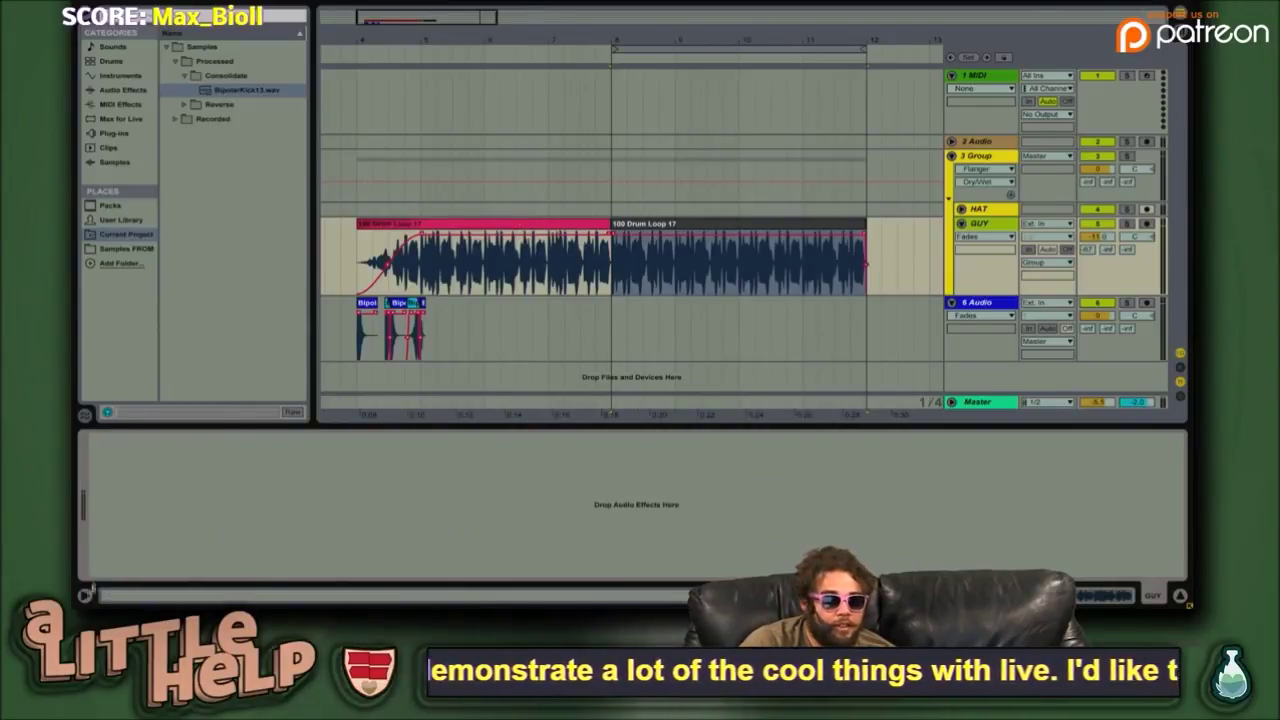
- Check the Session View, return to the Arrangement View, and play the looped dark grey drum clip
click(734, 286)
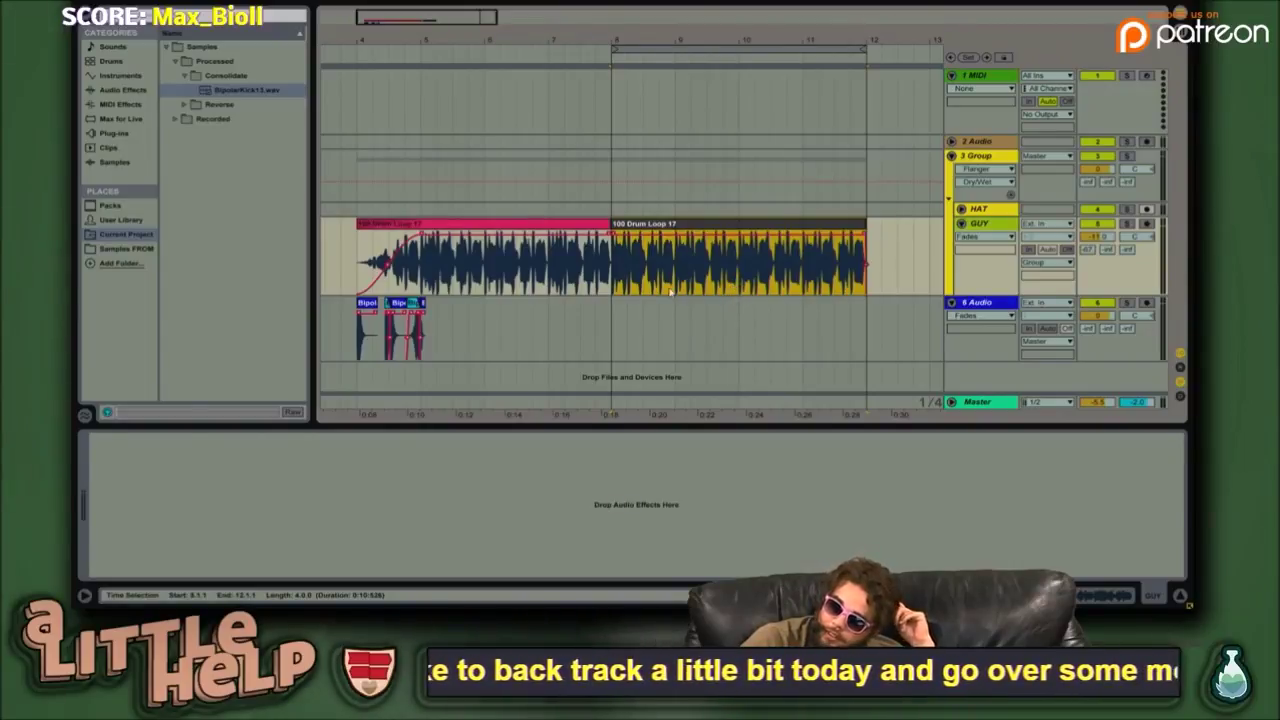
key(Tab)
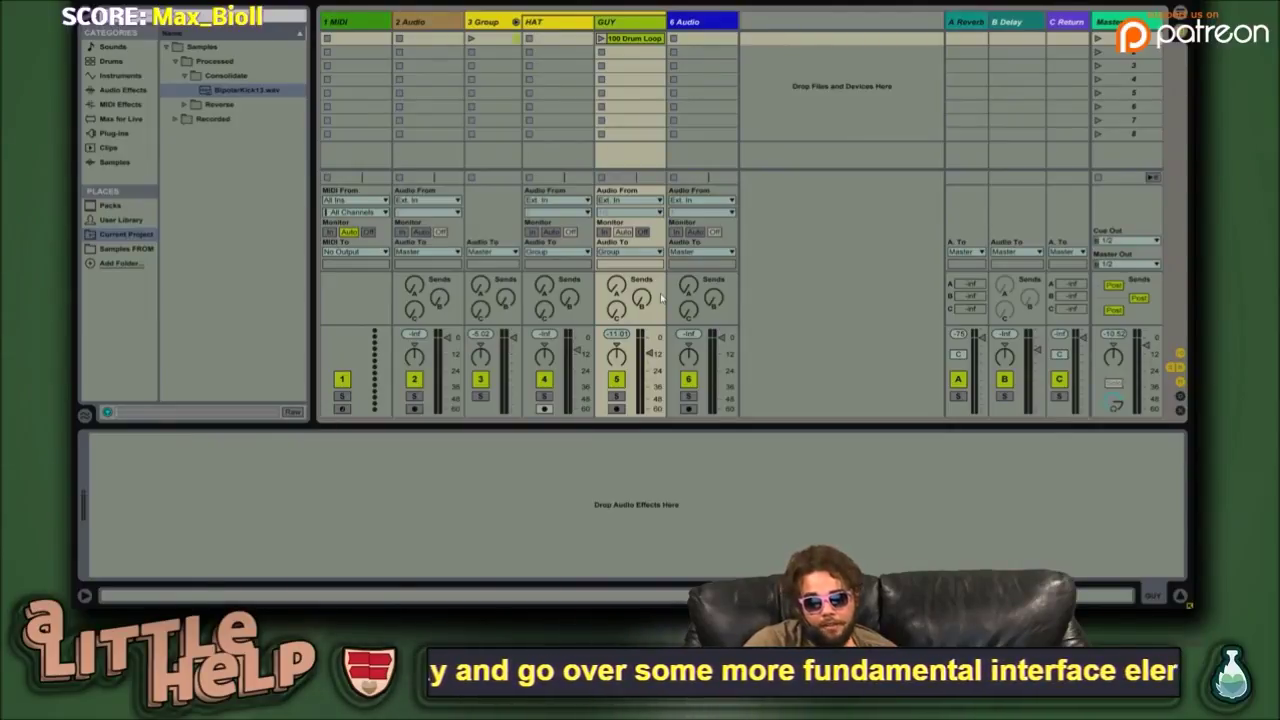
key(Tab)
click(670, 292)
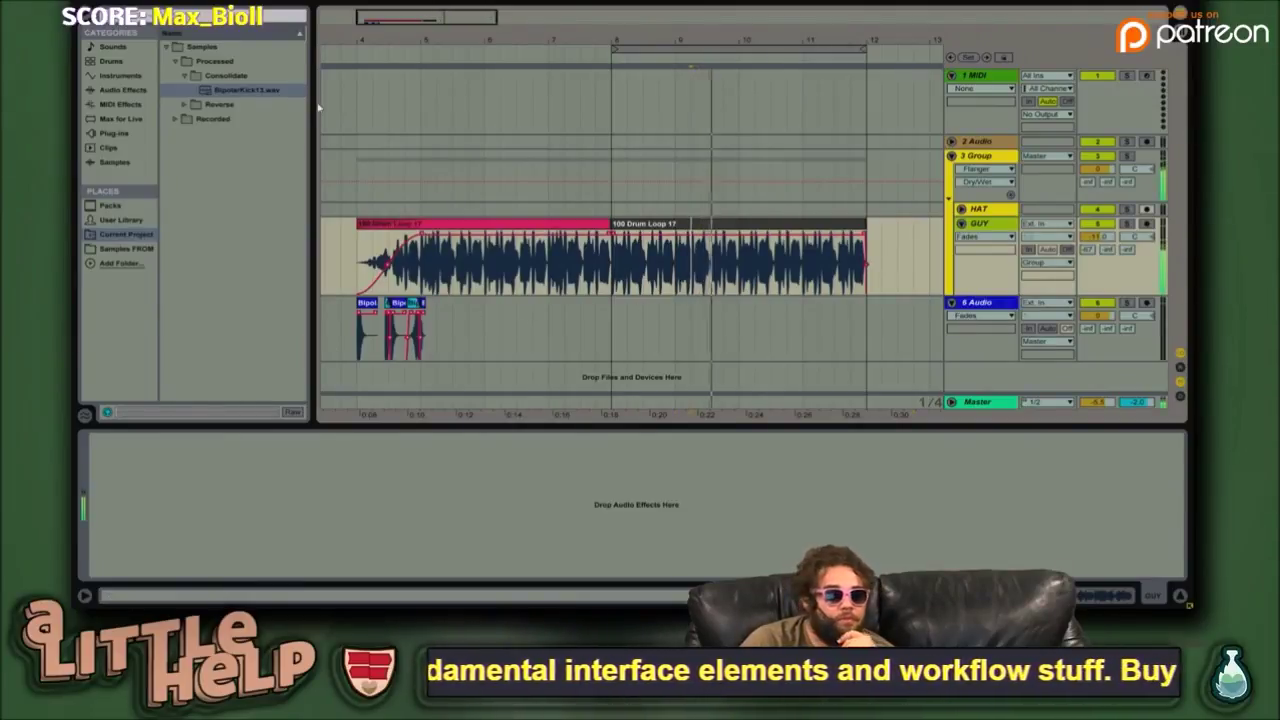
- Browse the samples and audio effects in the library, and add EQ Eight to the GUY track
click(115, 162)
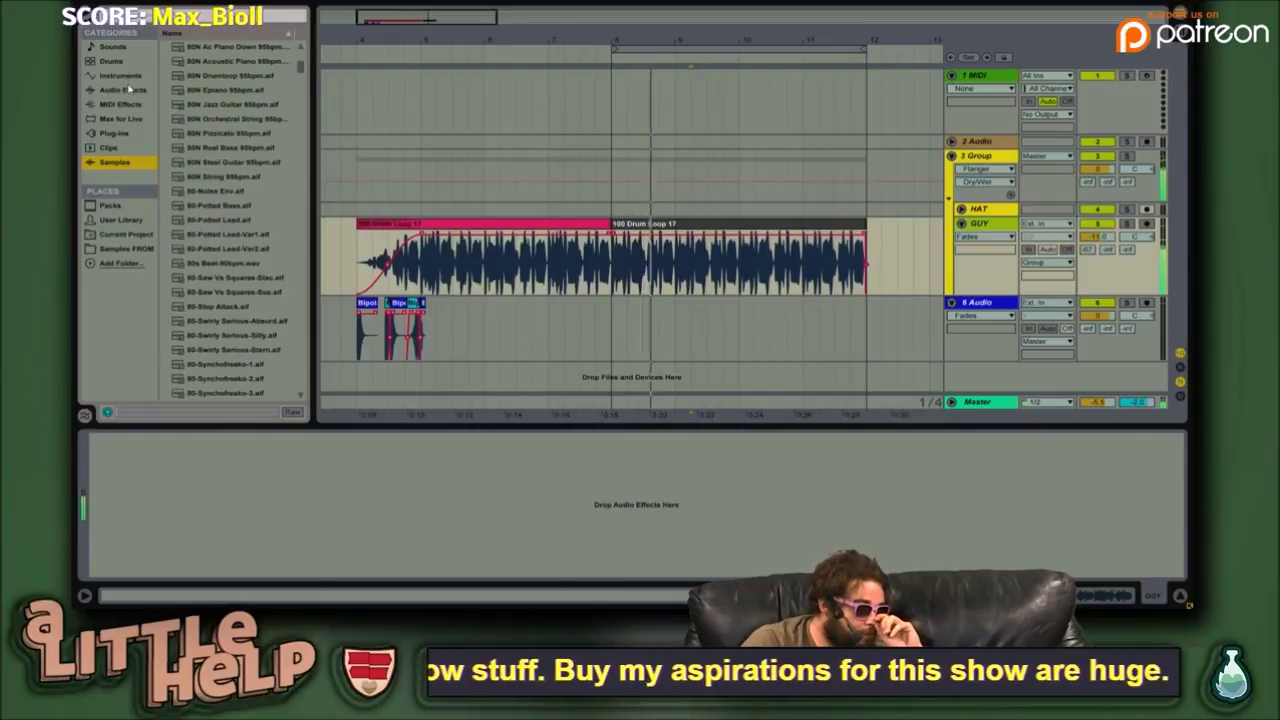
click(126, 90)
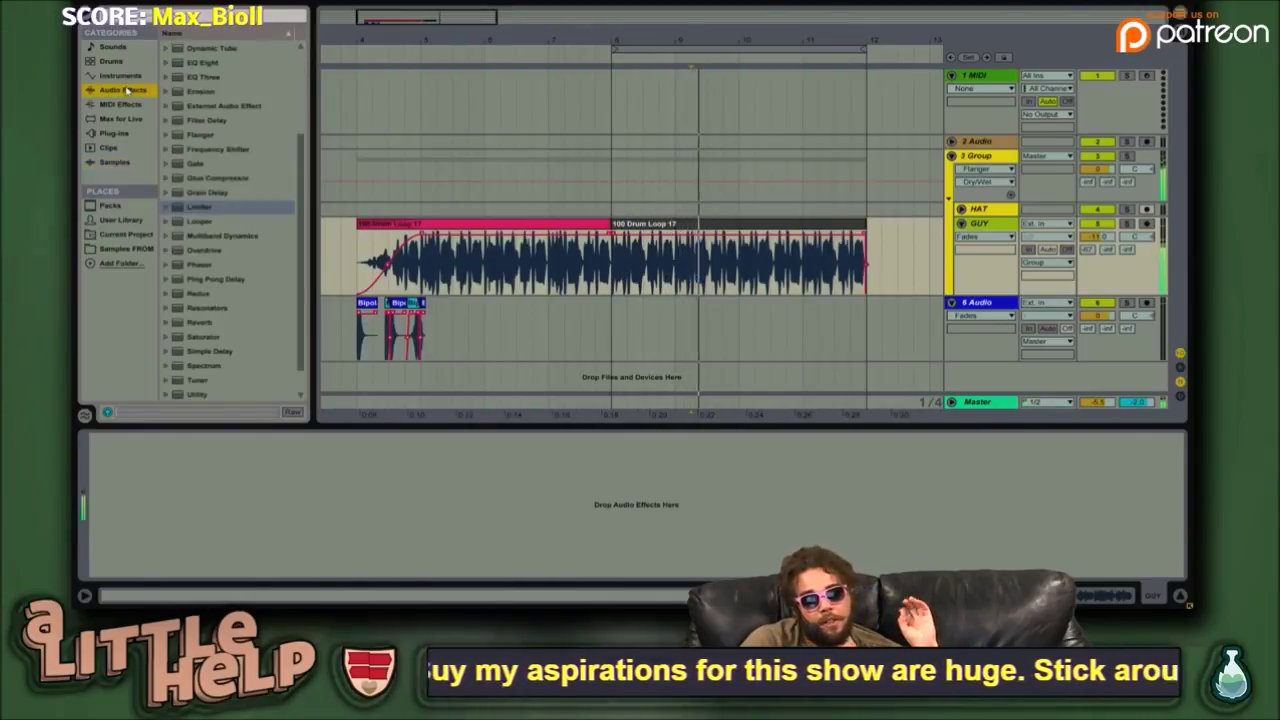
scroll(231, 393, down, 2)
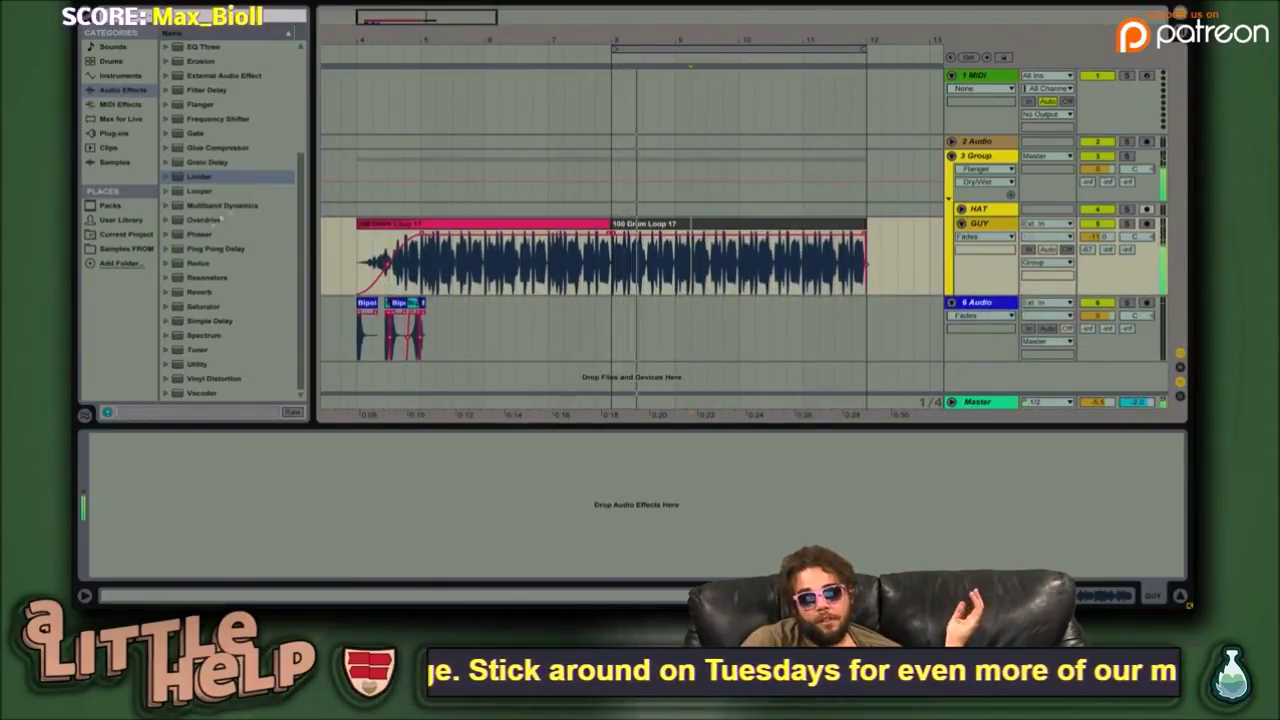
click(235, 378)
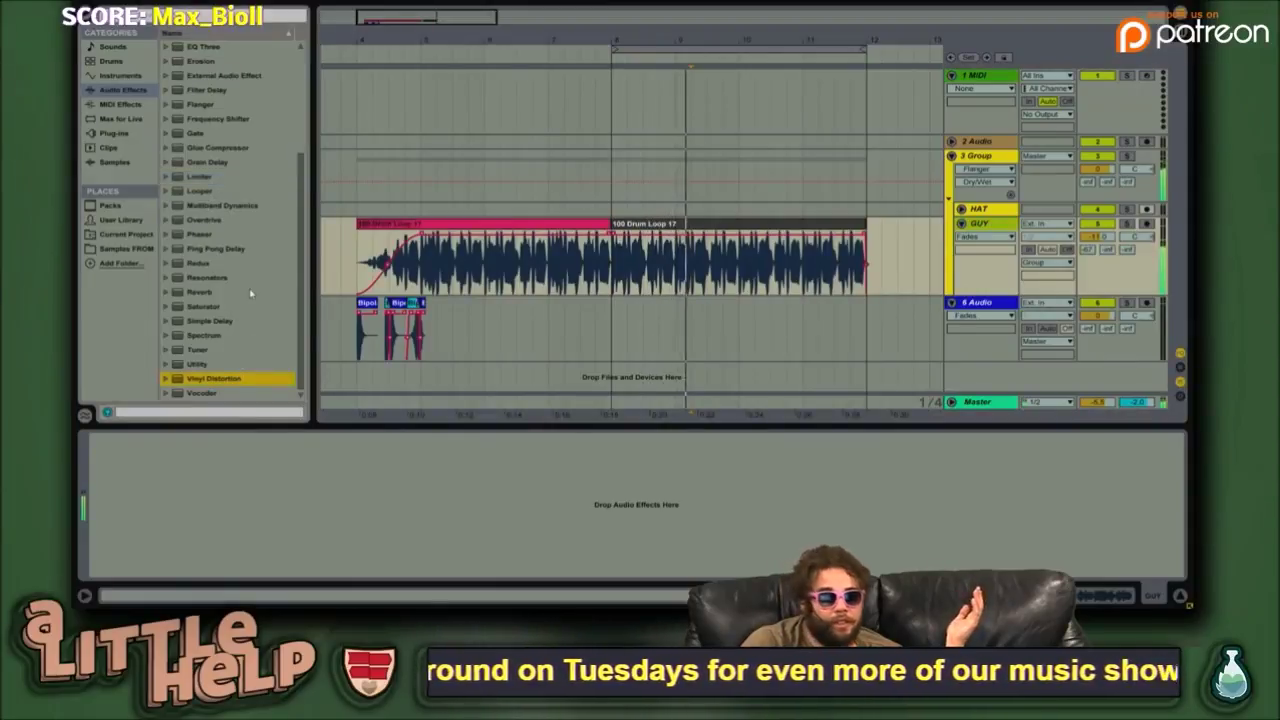
click(232, 90)
scroll(222, 75, up, 1)
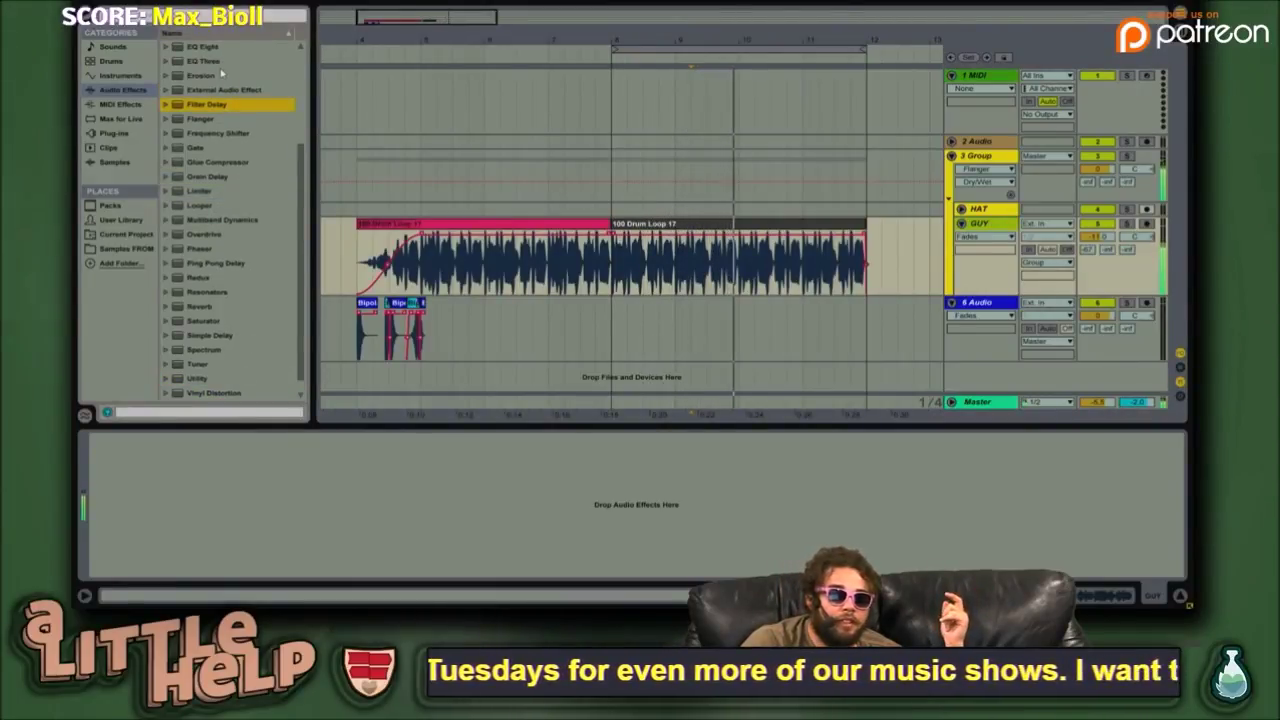
double_click(205, 47)
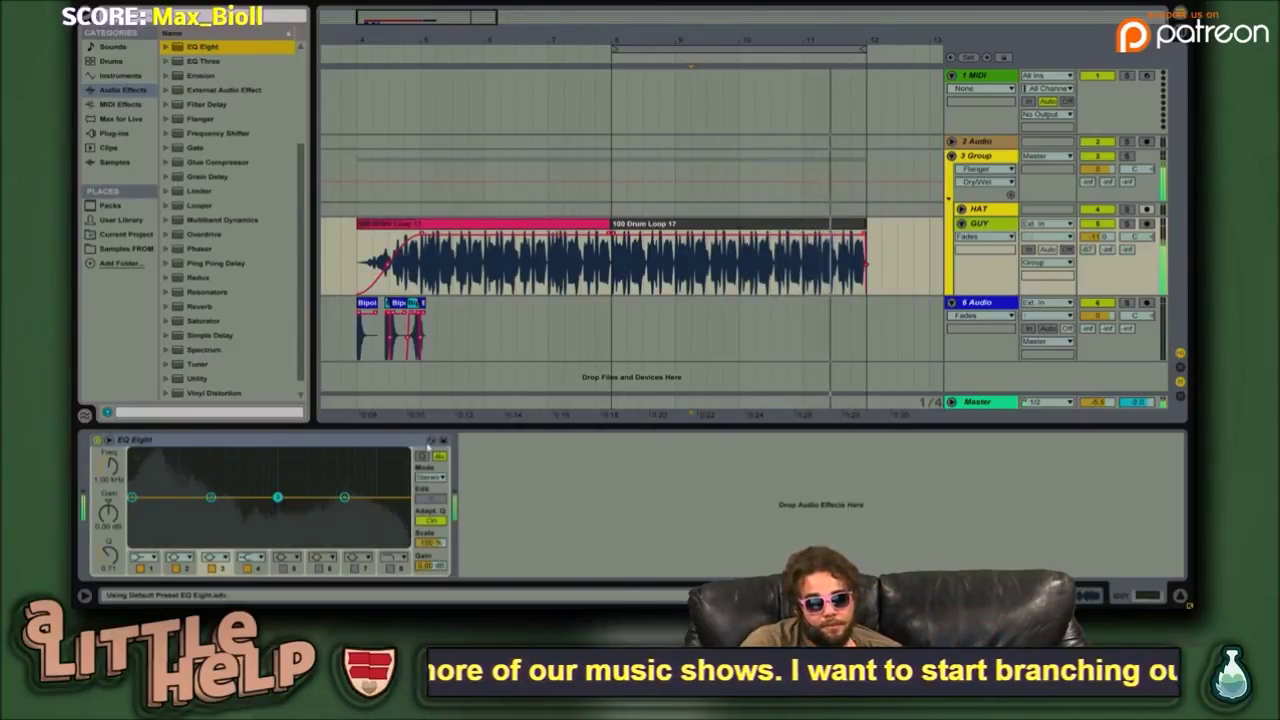
- Shape the EQ Eight curve in its expanded display, cutting at about 80 Hz and 3.14 kHz and boosting at about 137 Hz and 450 Hz
click(109, 440)
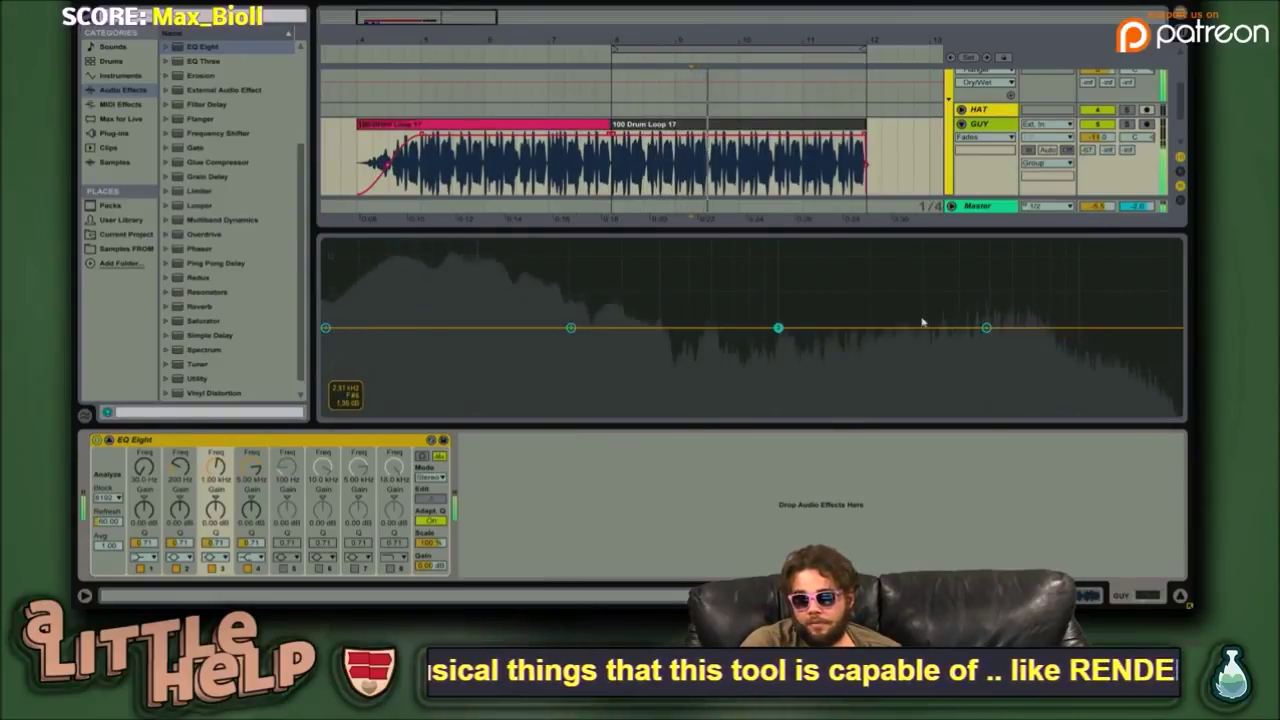
drag(985, 330, 926, 368)
drag(776, 331, 630, 259)
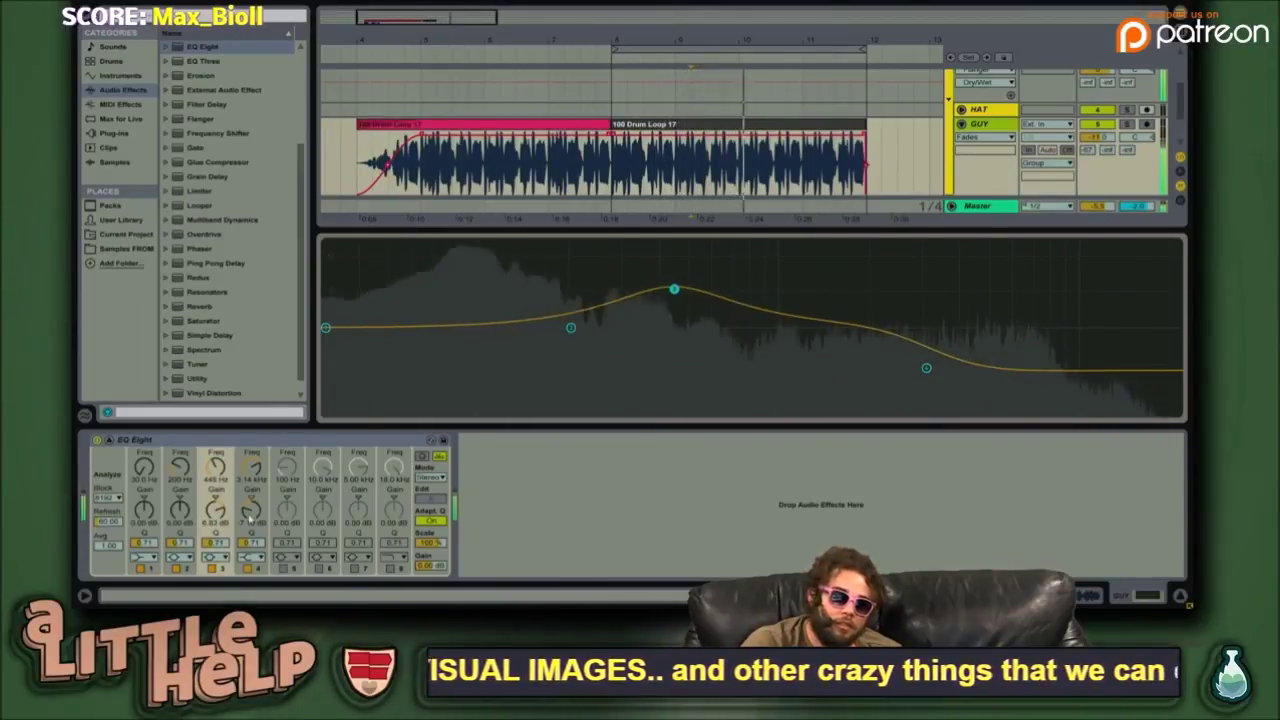
drag(571, 328, 527, 302)
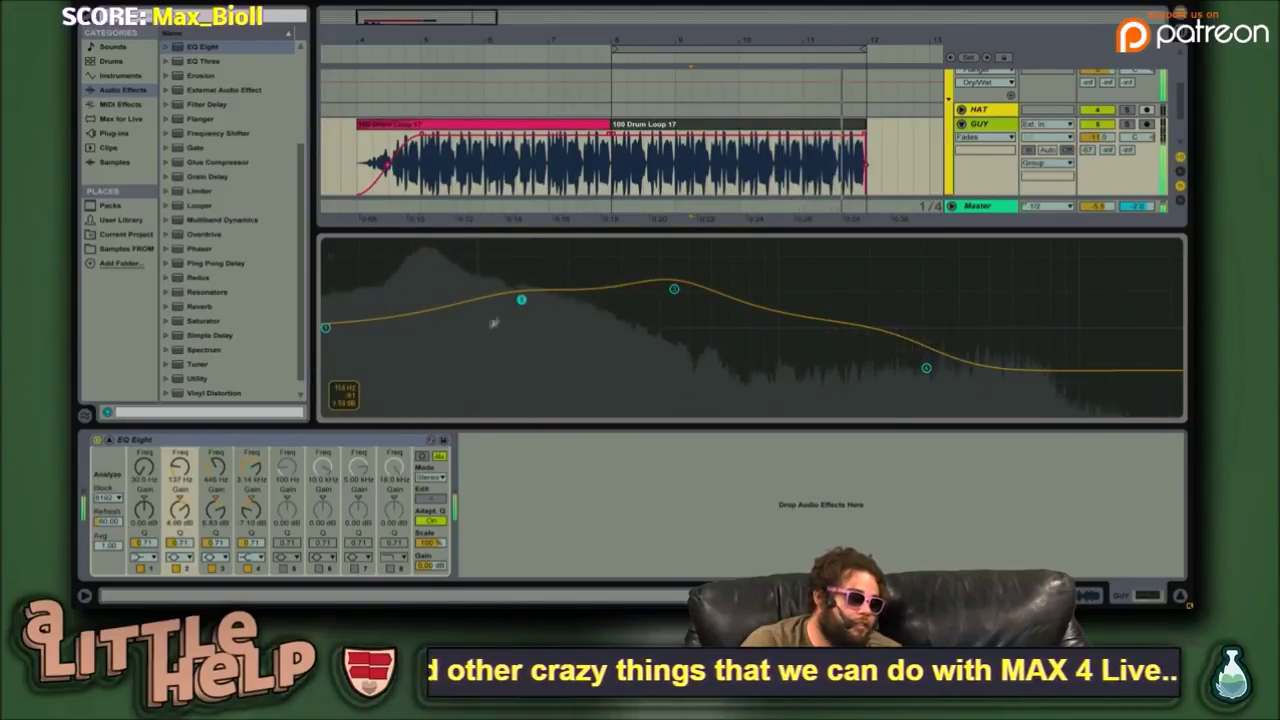
drag(325, 330, 397, 356)
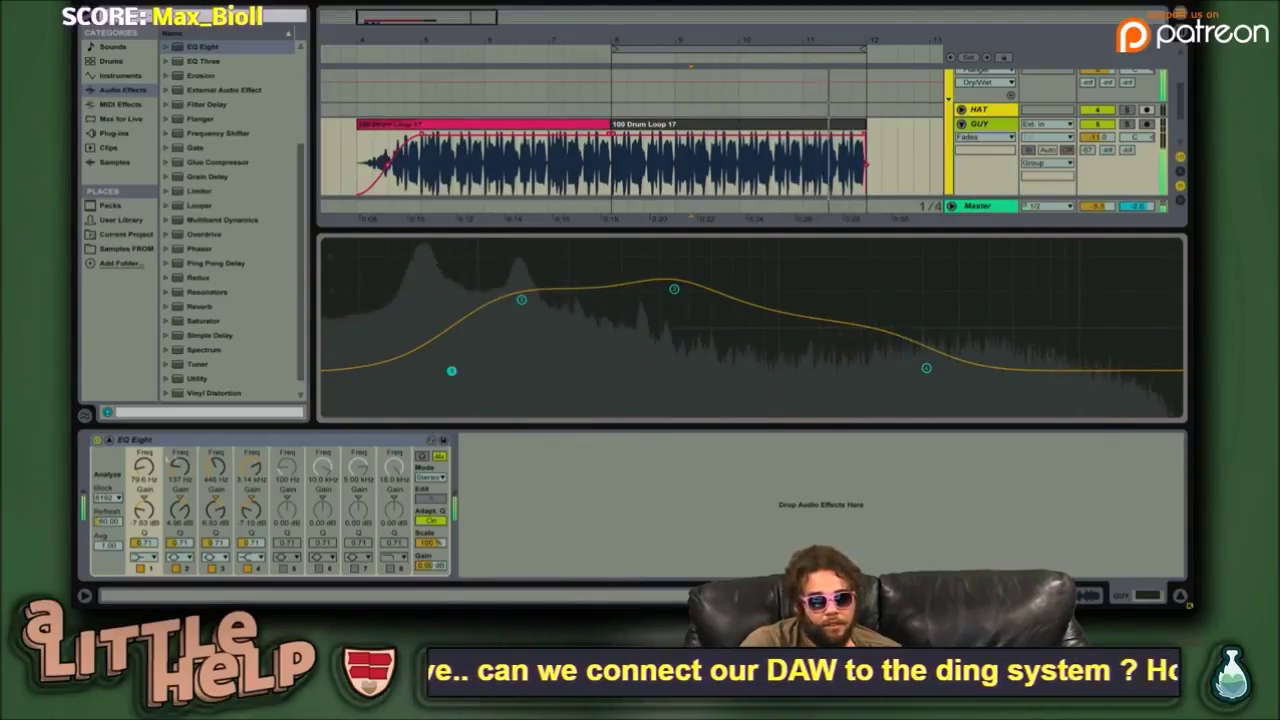
click(108, 440)
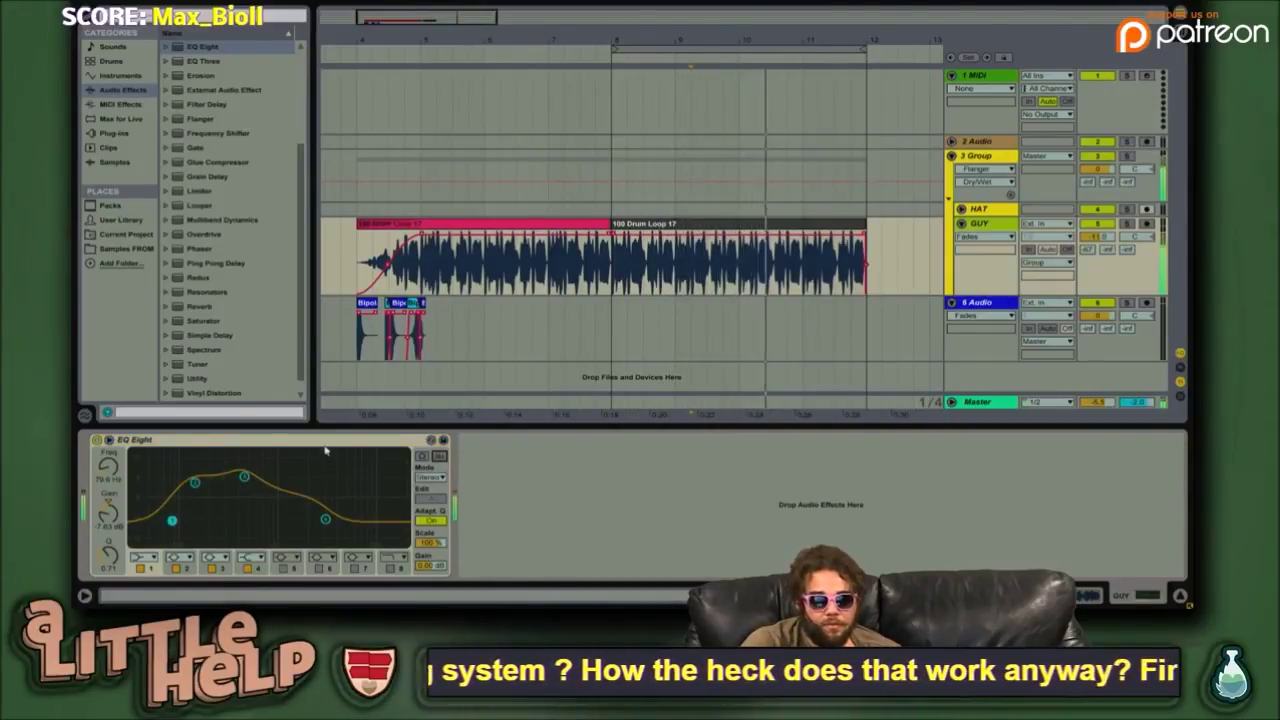
- Add a Spectrum analyser after EQ Eight and enlarge its graph to fill the main view
click(233, 350)
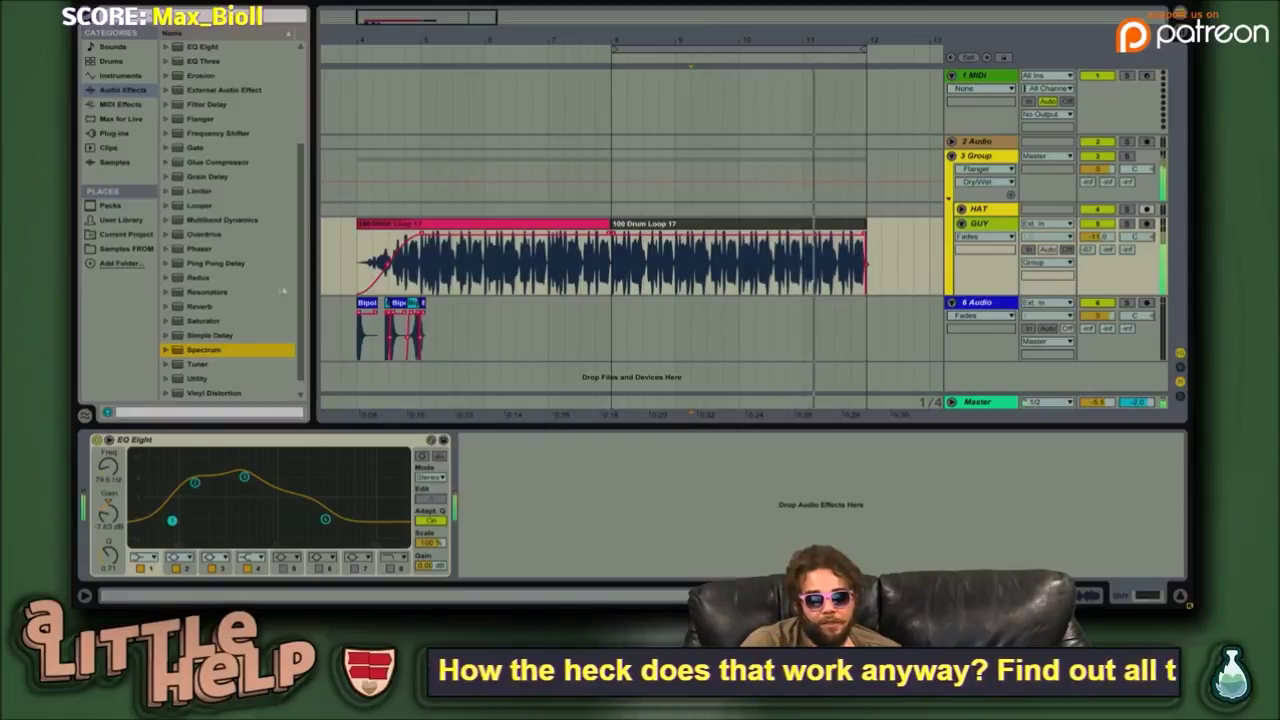
double_click(181, 351)
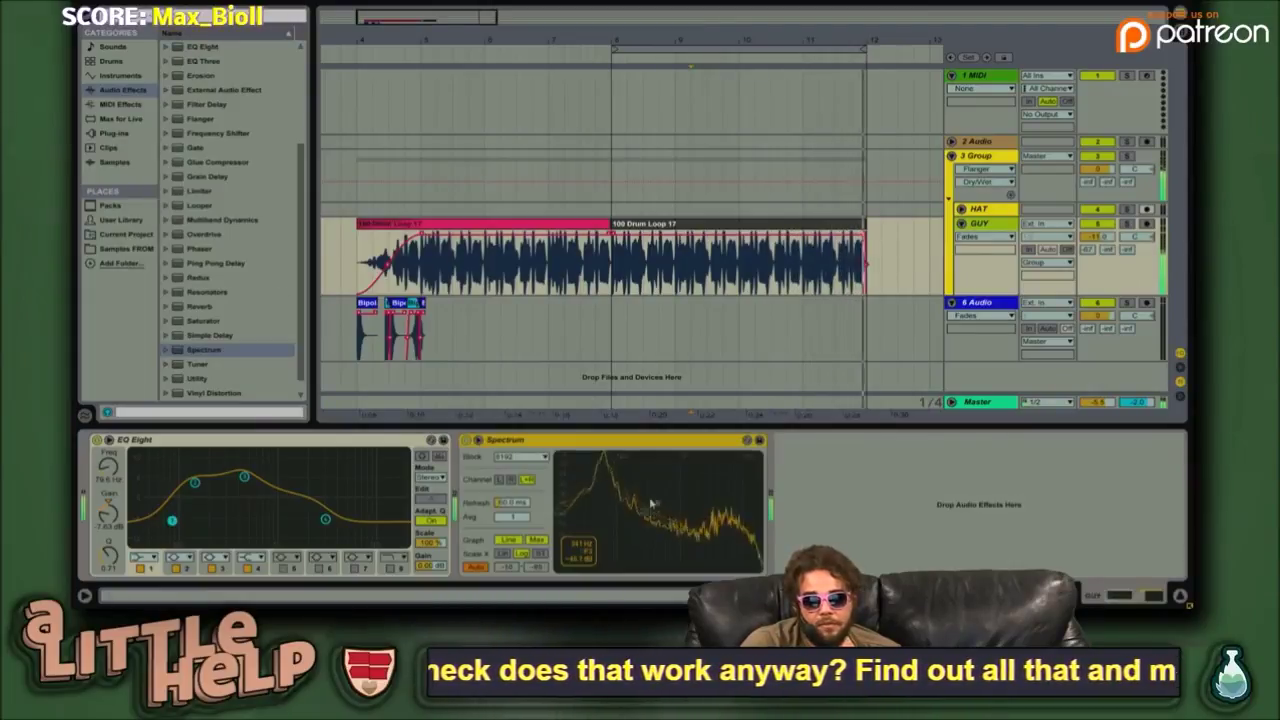
click(479, 440)
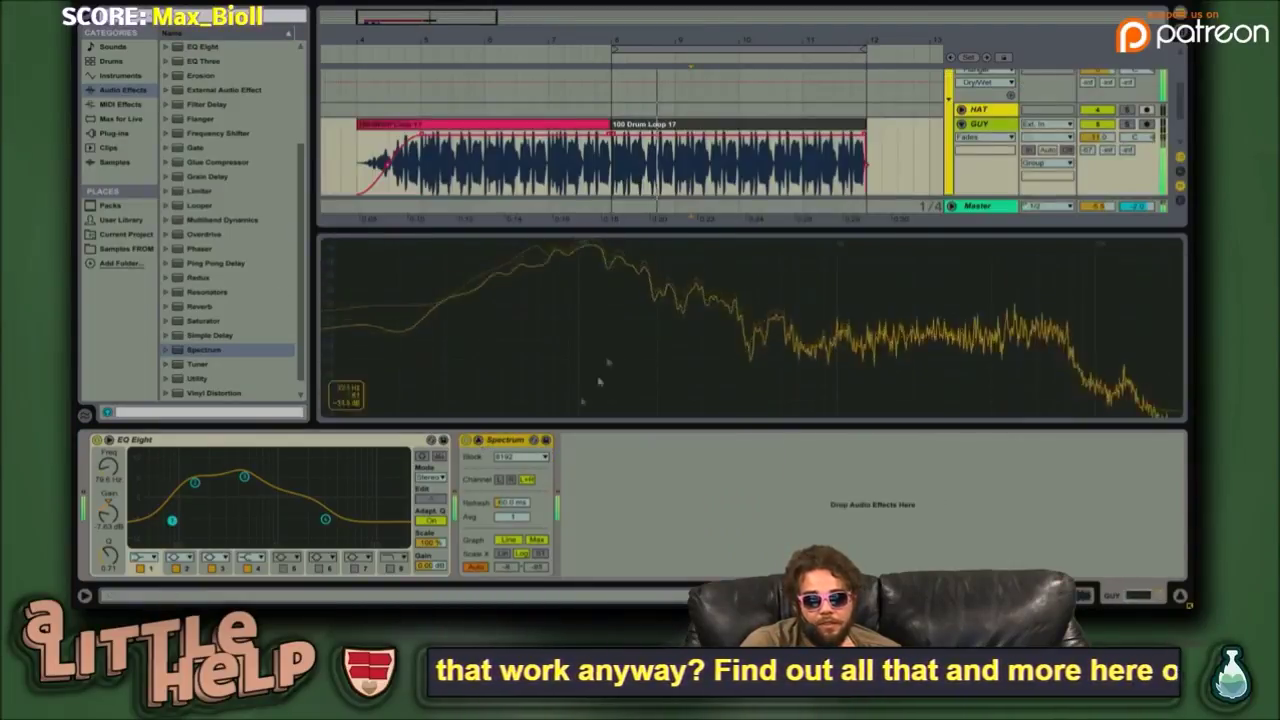
drag(663, 231, 666, 12)
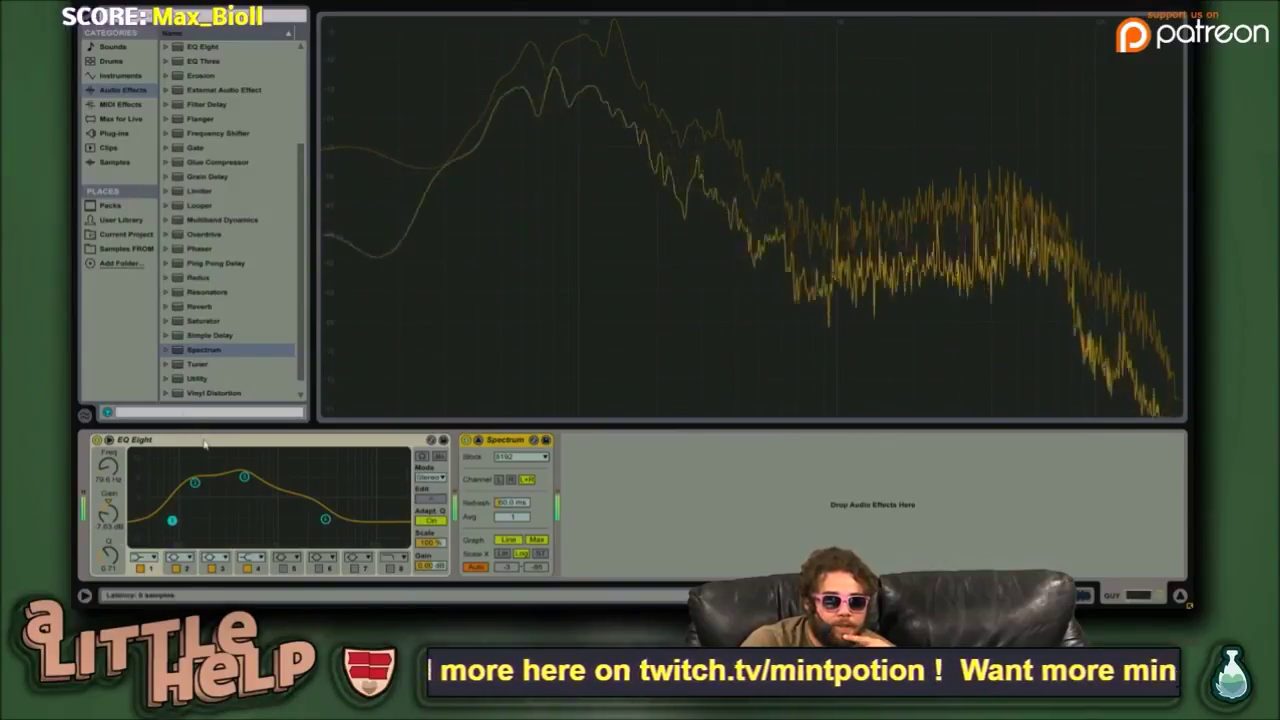
- Replace EQ Eight with EQ Three ahead of the Spectrum device
click(136, 470)
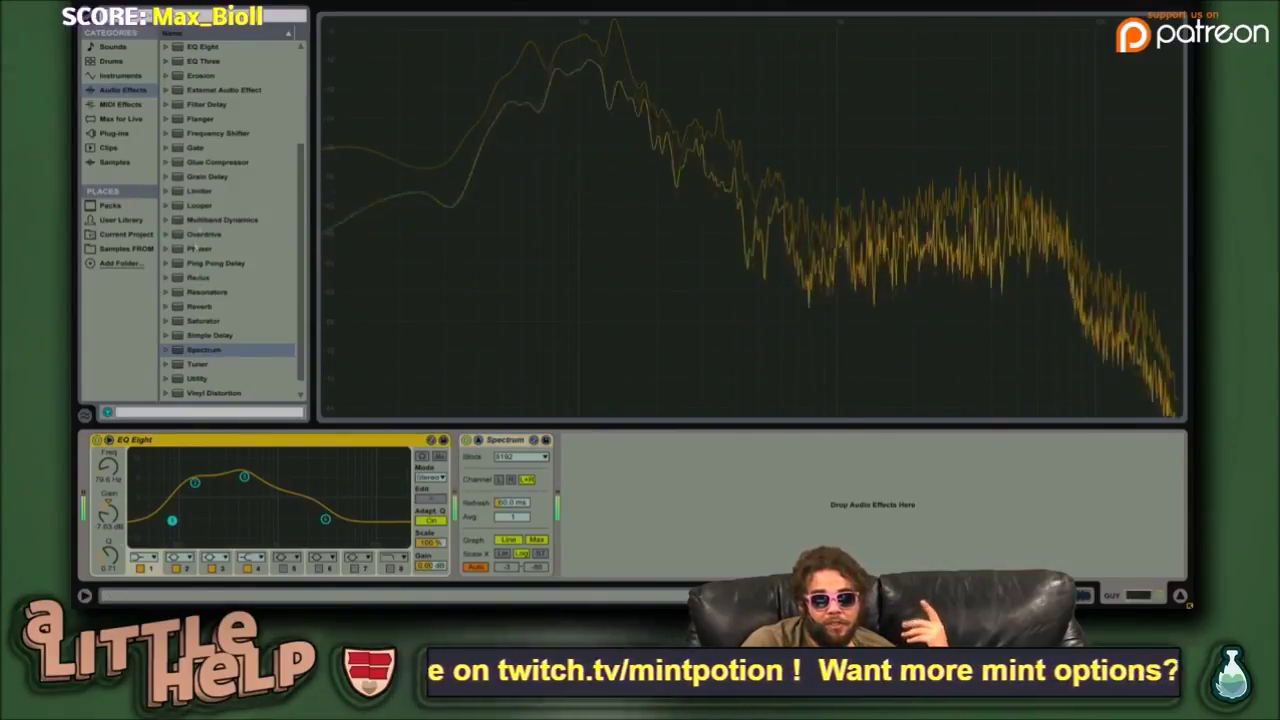
click(200, 190)
scroll(203, 130, up, 2)
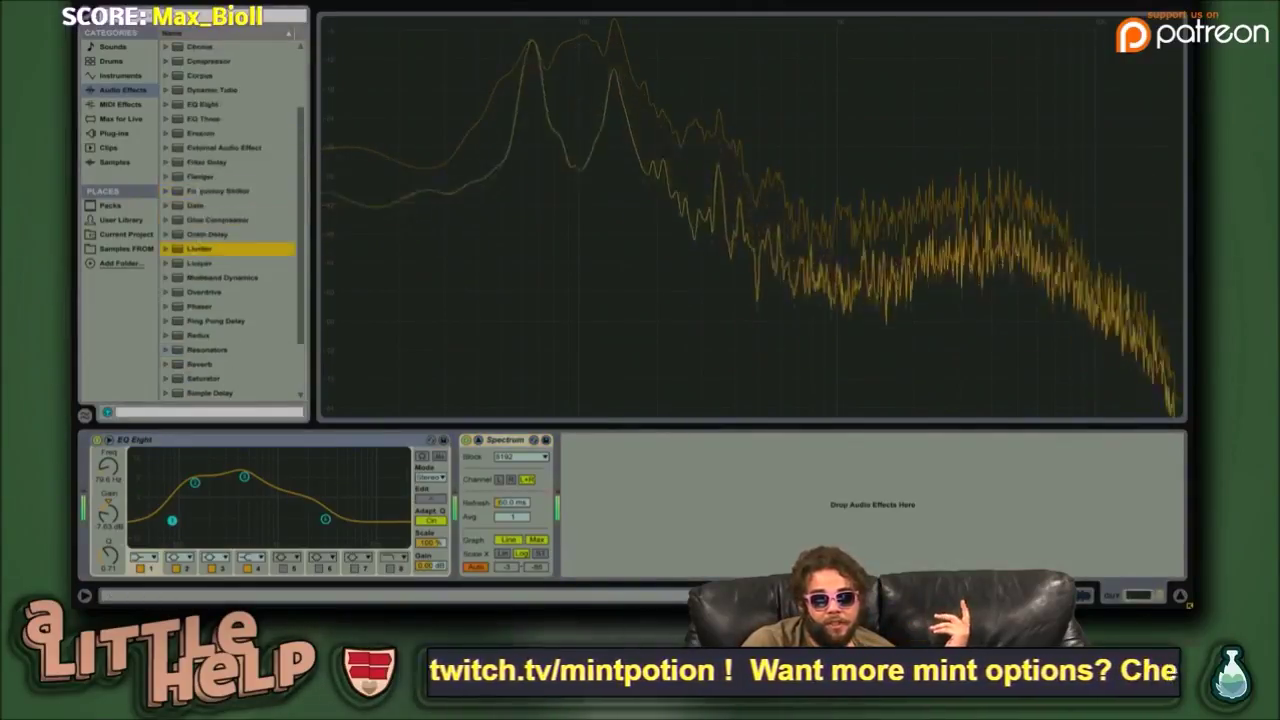
click(203, 119)
drag(256, 444, 256, 446)
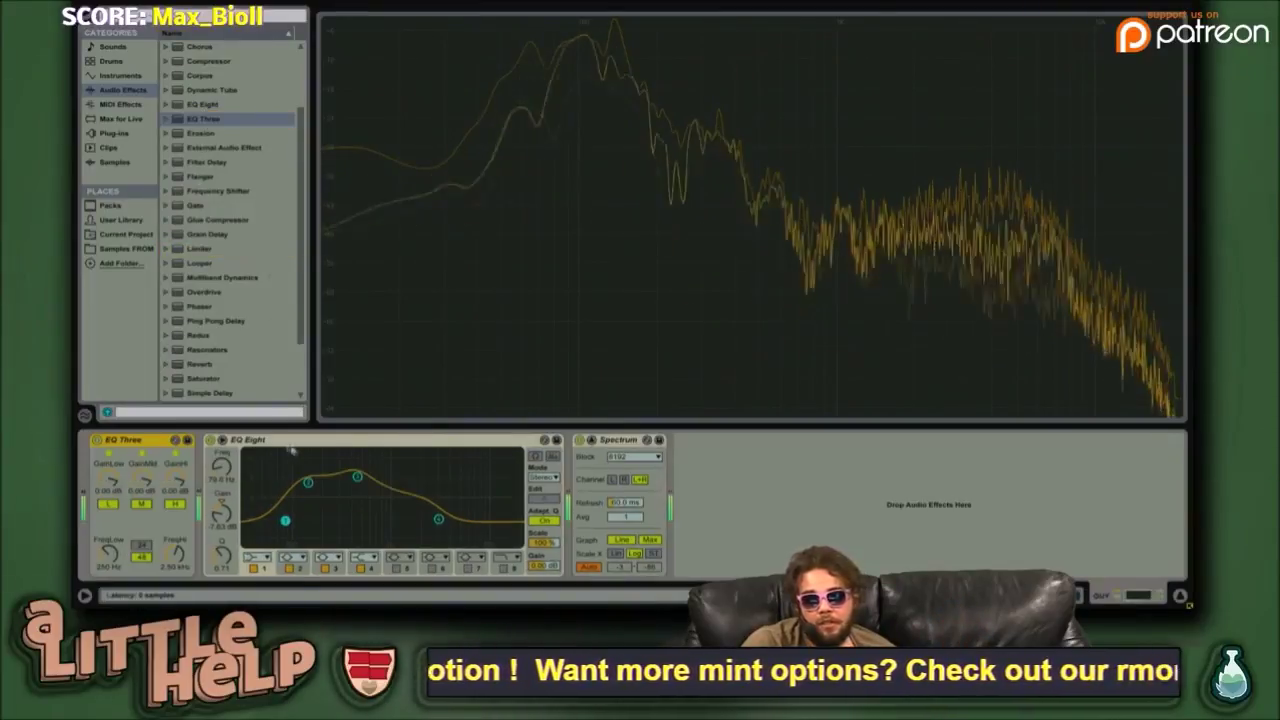
click(357, 446)
key(Delete)
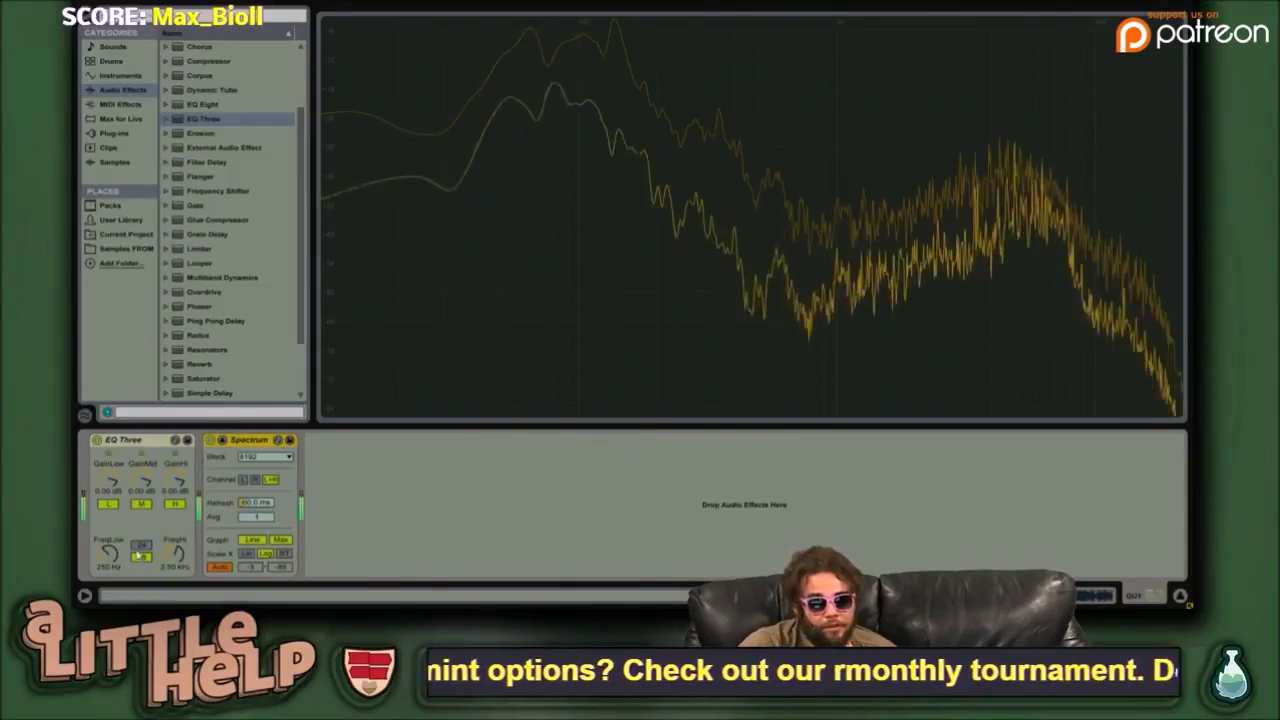
- Cut EQ Three's low gain to -inf dB, comparing the 24 and 48 dB filter slopes and consulting the switch's info text
click(143, 545)
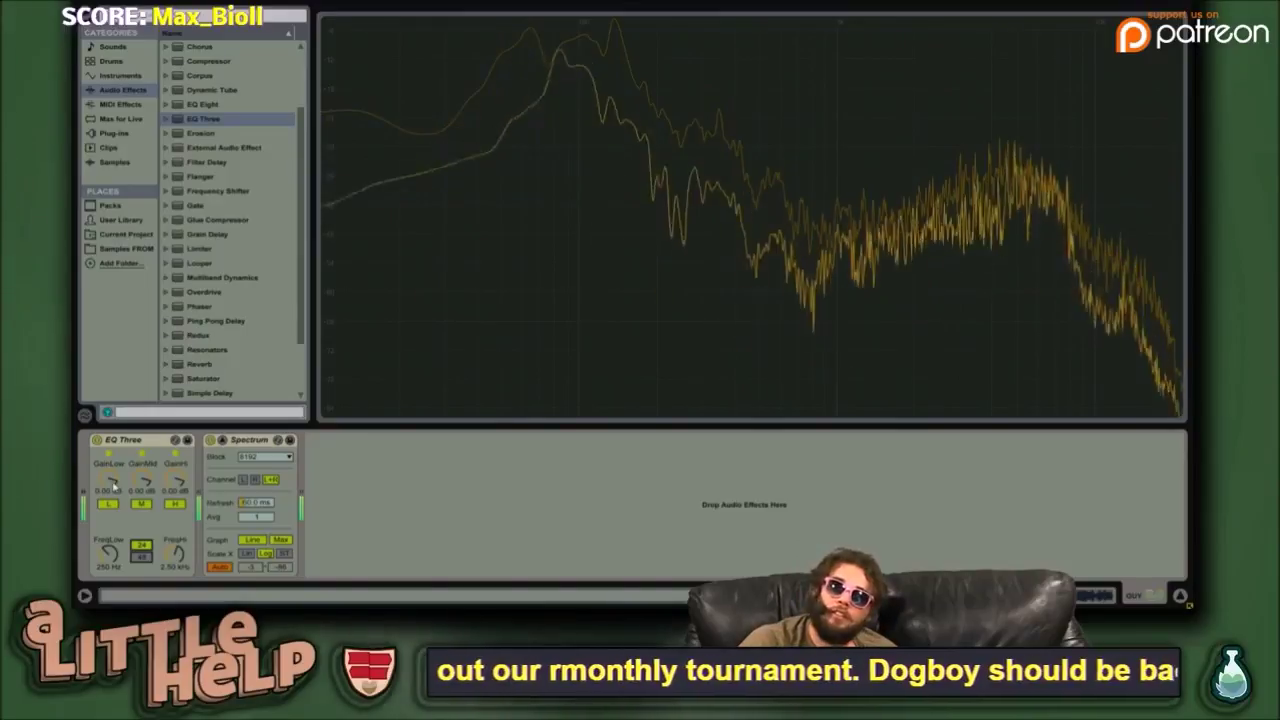
drag(113, 485, 113, 540)
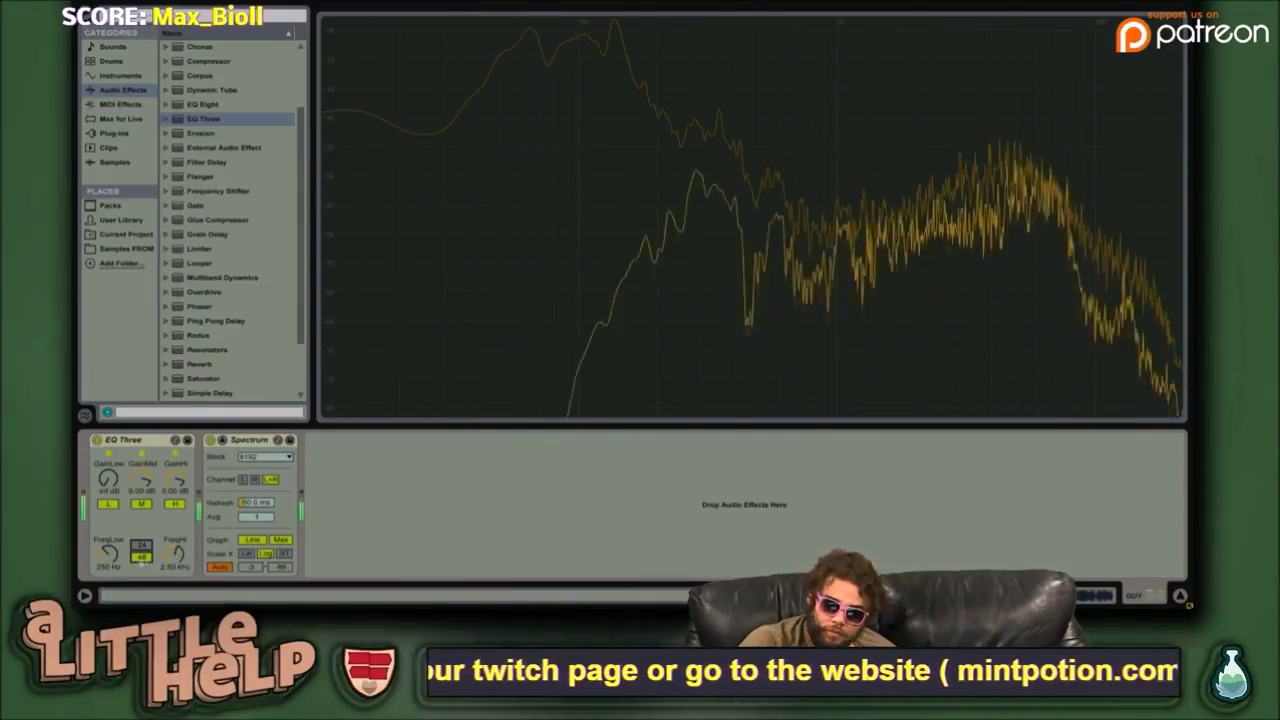
click(86, 596)
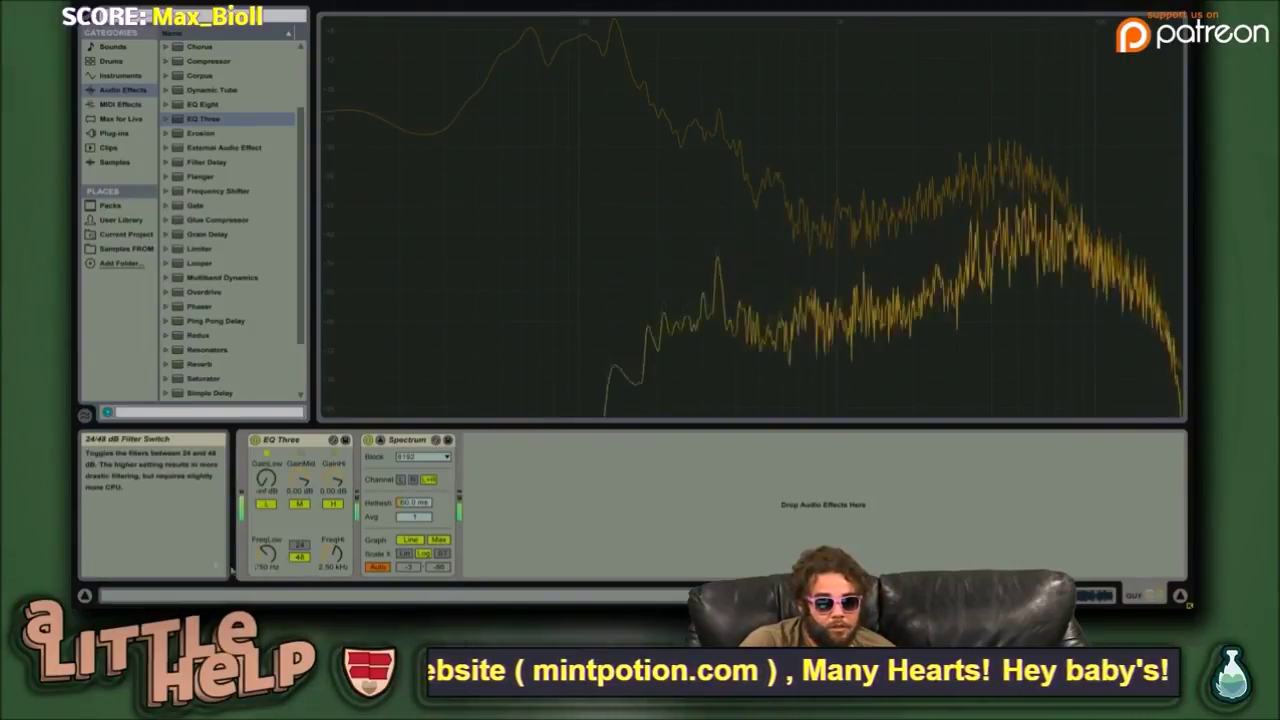
click(86, 596)
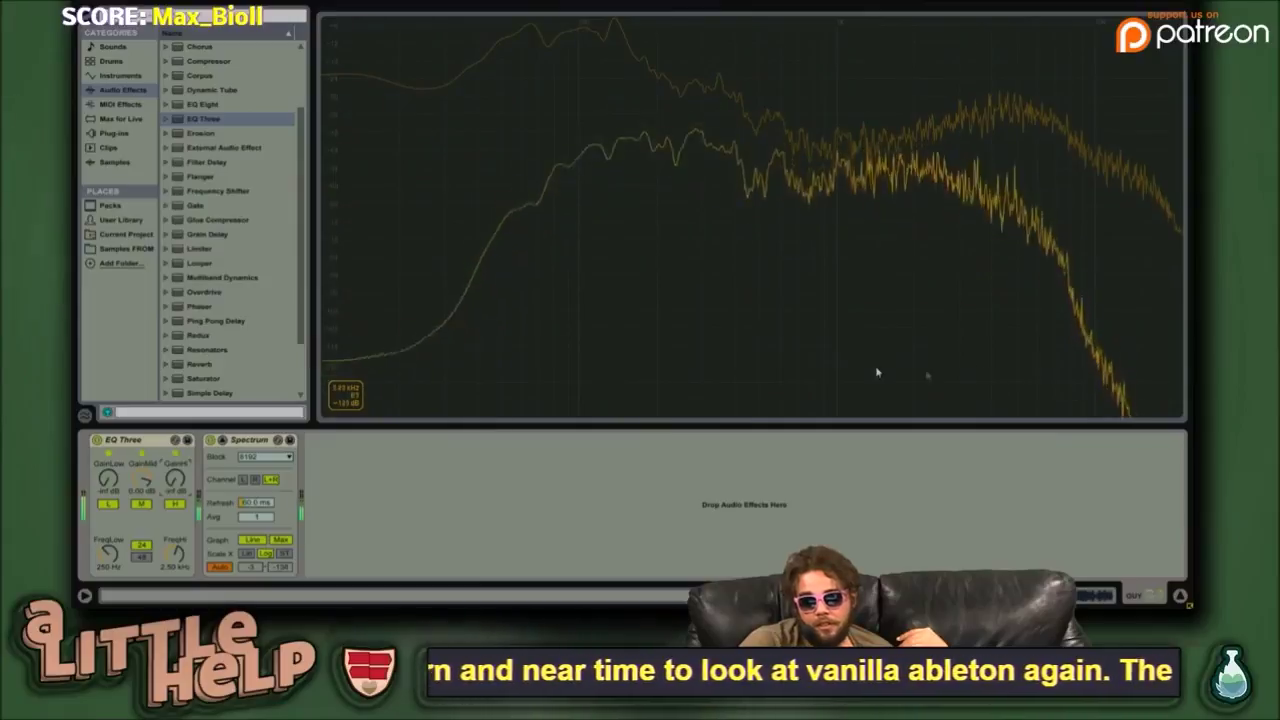
- Set EQ Three's high frequency to 200 Hz and low frequency to 5.00 kHz, and leave only the low band on
drag(177, 553, 177, 602)
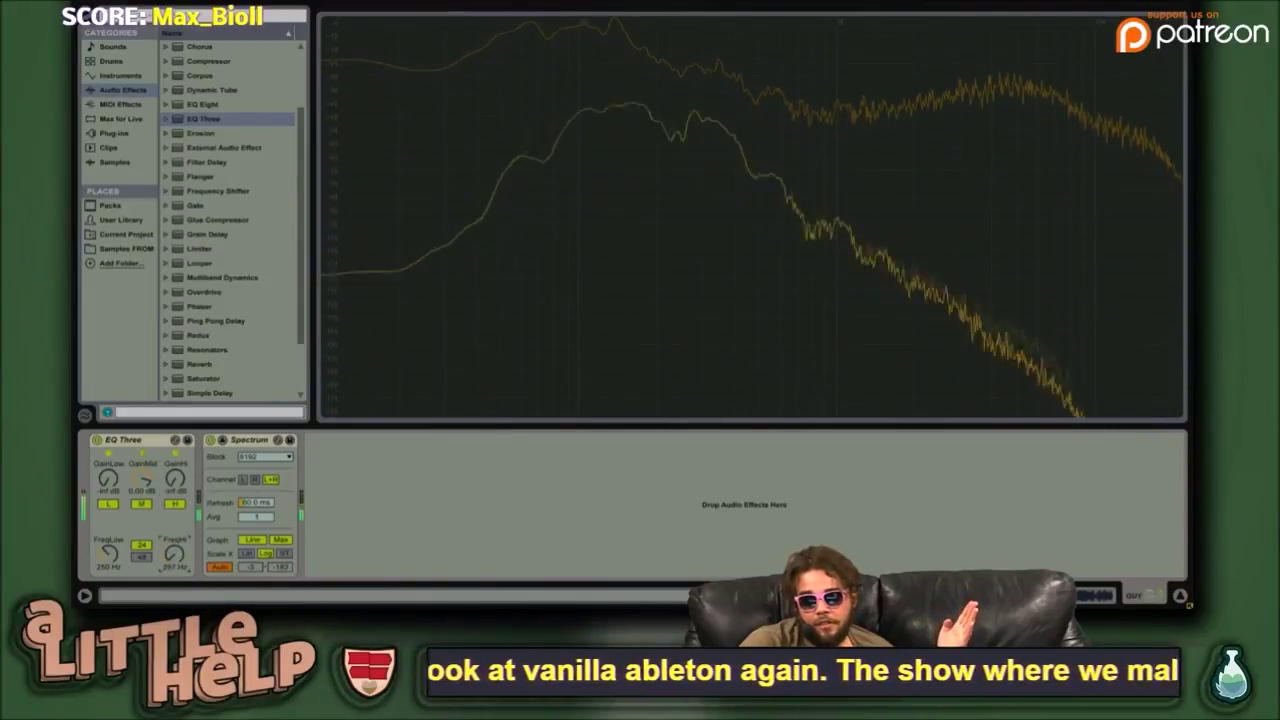
drag(108, 554, 108, 492)
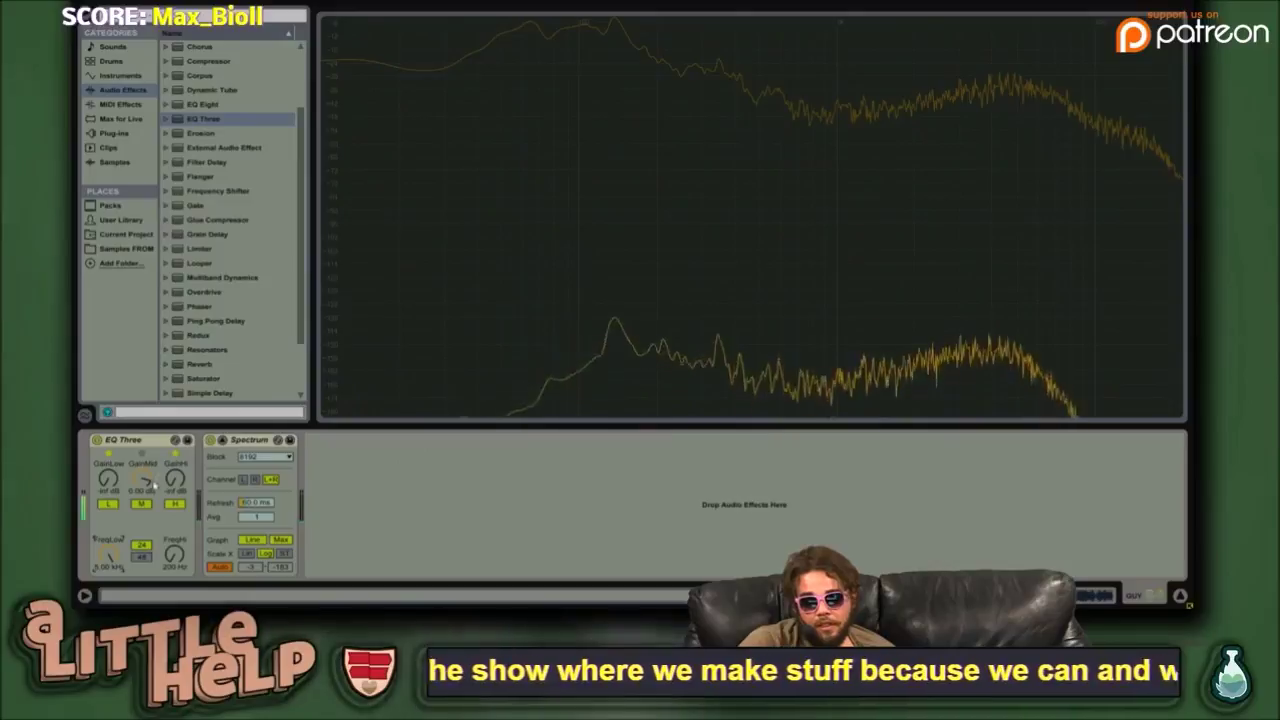
click(175, 504)
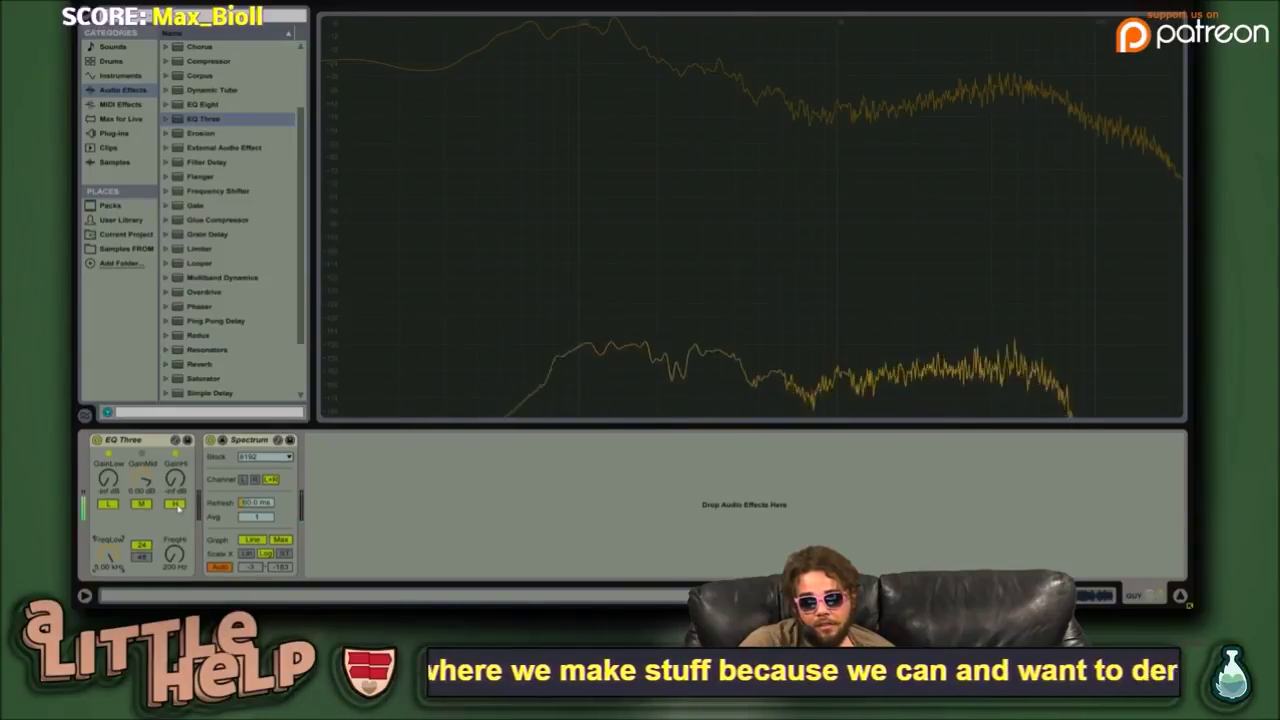
click(107, 504)
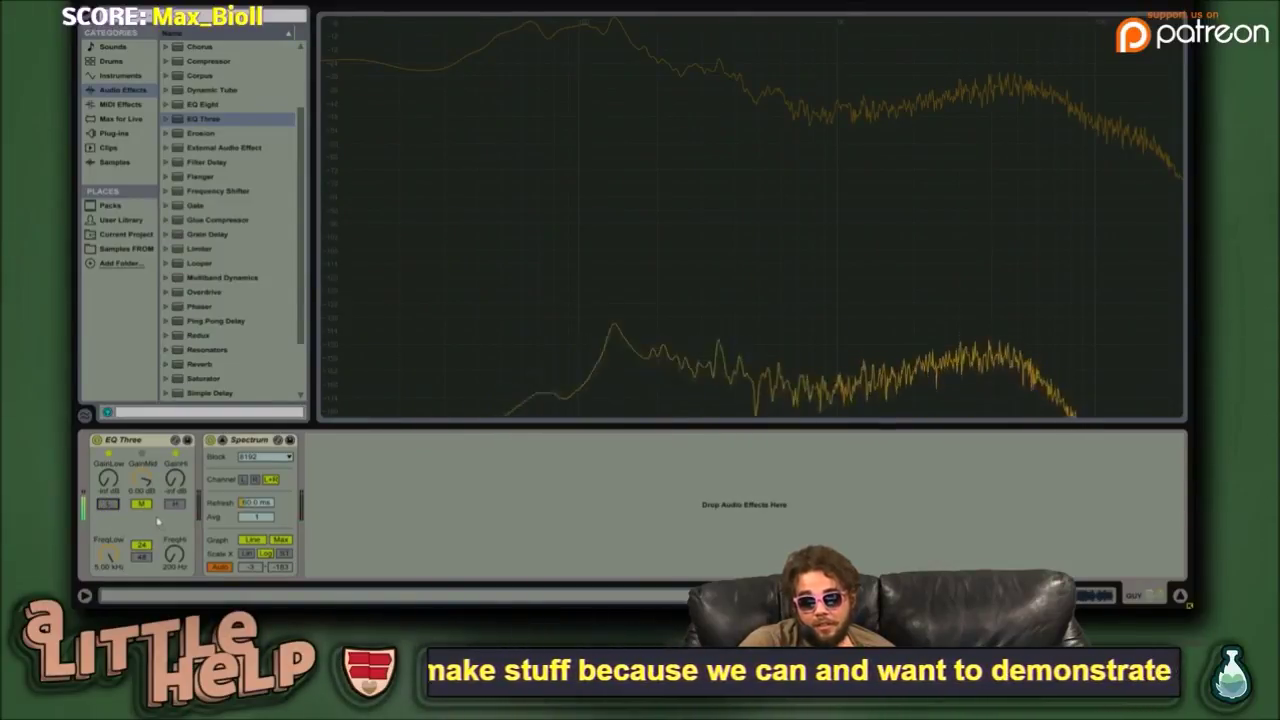
click(143, 505)
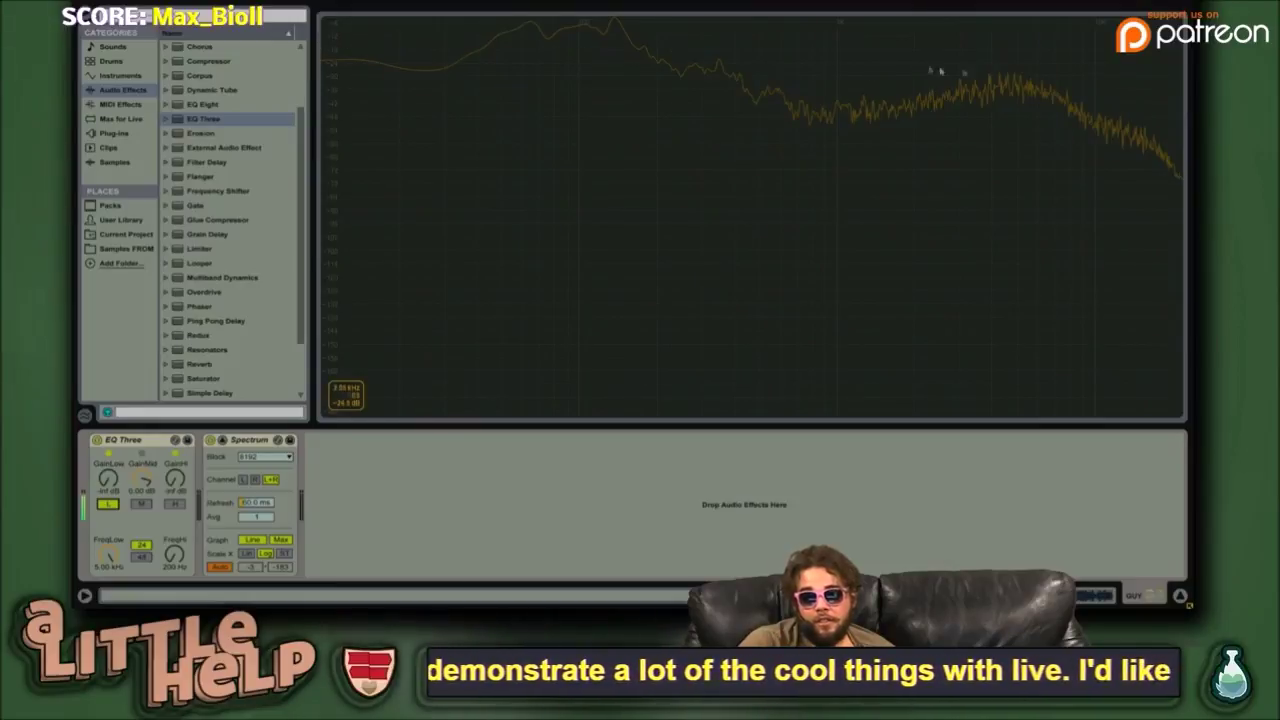
- Set EQ Three's low gain to -2.25 dB, high gain to -0.03 dB, crossovers to 126 Hz and 1.28 kHz, and slope to 48, with all bands on
drag(108, 480, 108, 457)
mouse_move(108, 555)
mouse_down()
mouse_move(108, 572)
mouse_move(175, 541)
mouse_up()
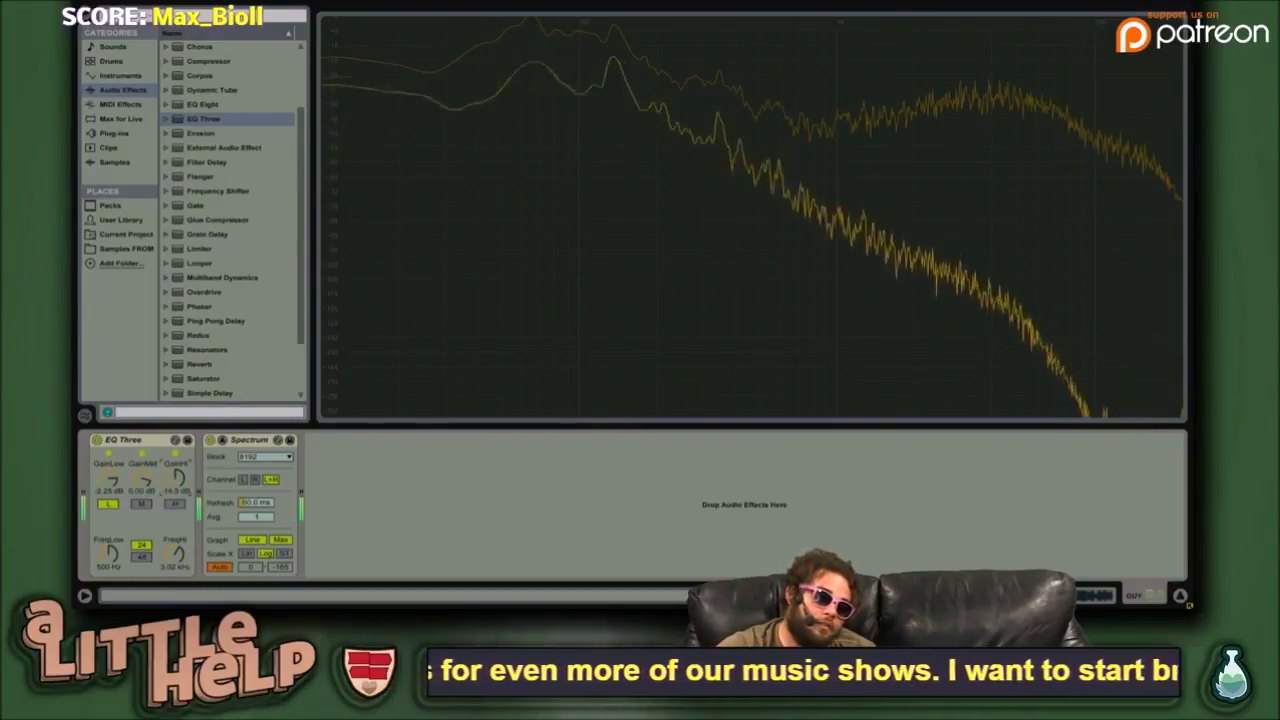
click(174, 505)
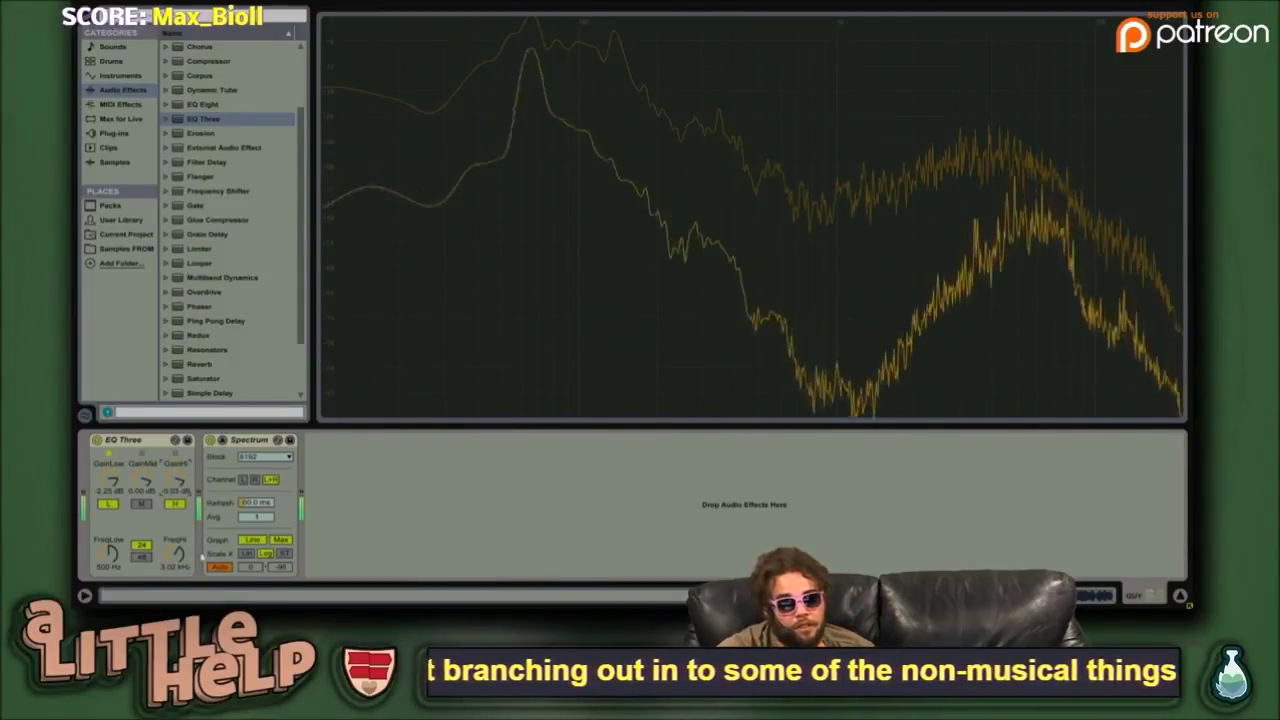
drag(176, 558, 110, 572)
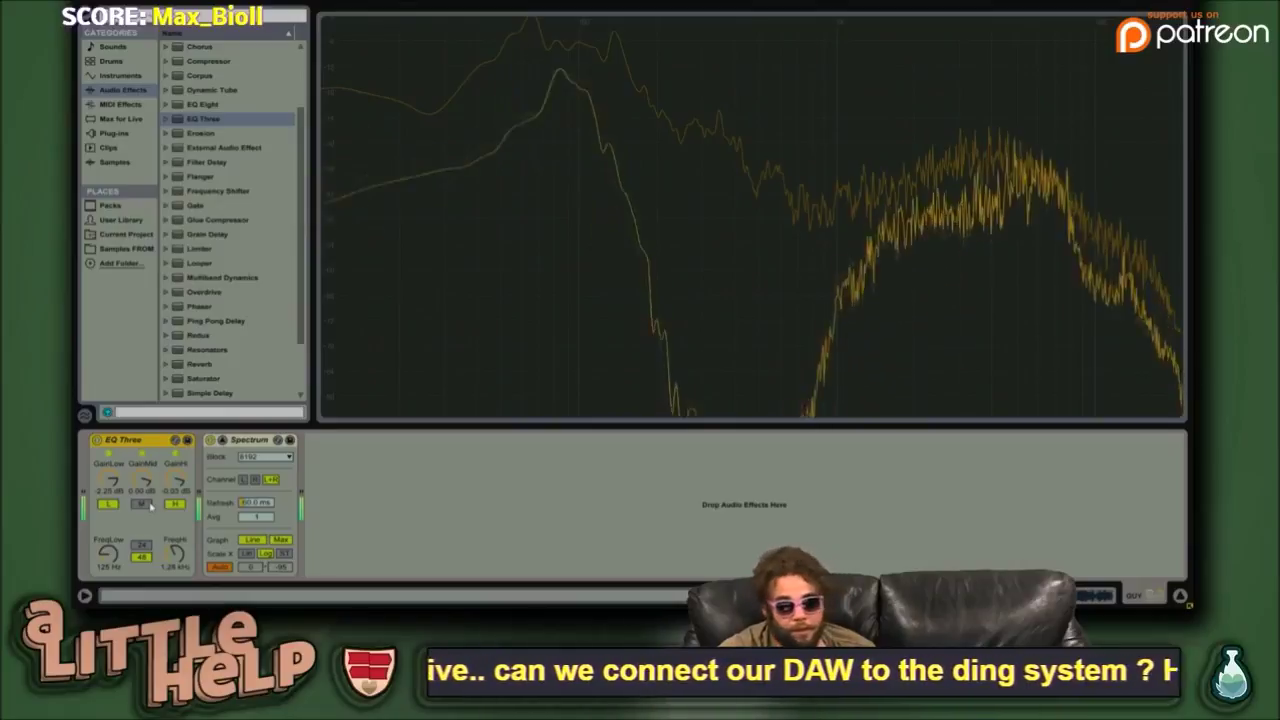
click(145, 504)
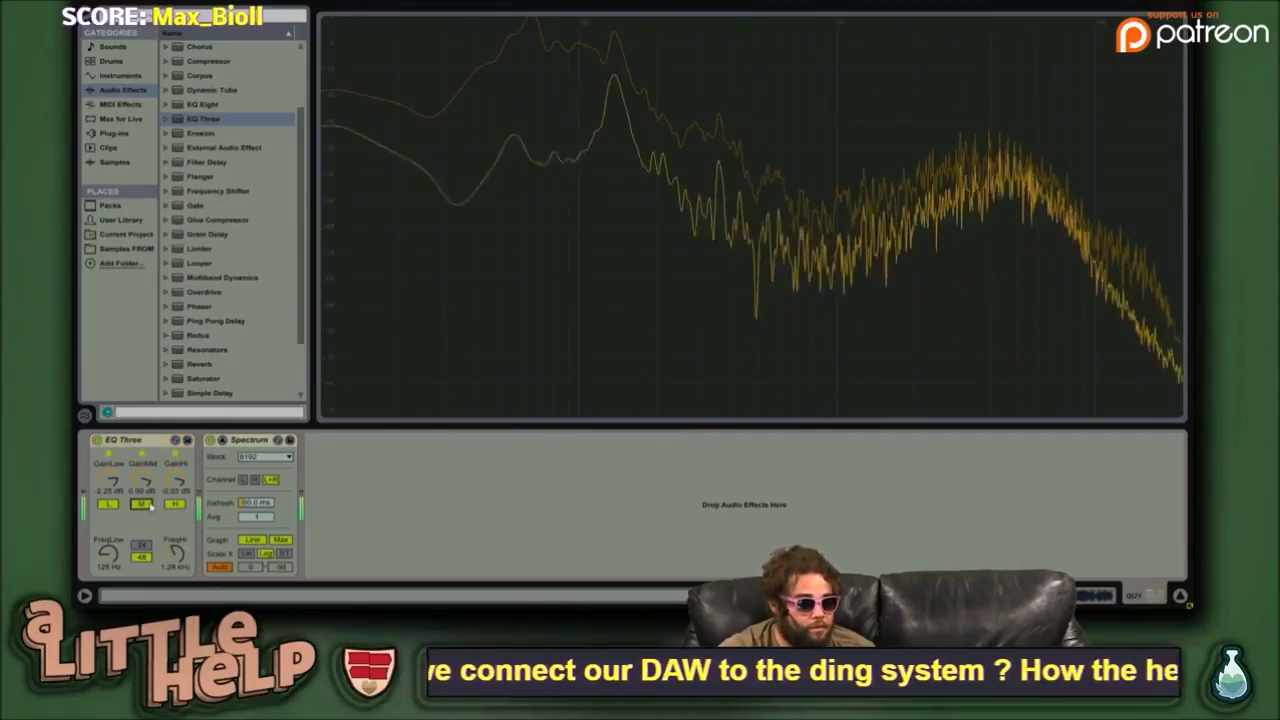
- Leave only EQ Three's mid band on, then shrink the enlarged Spectrum graph and return it to the device
click(109, 504)
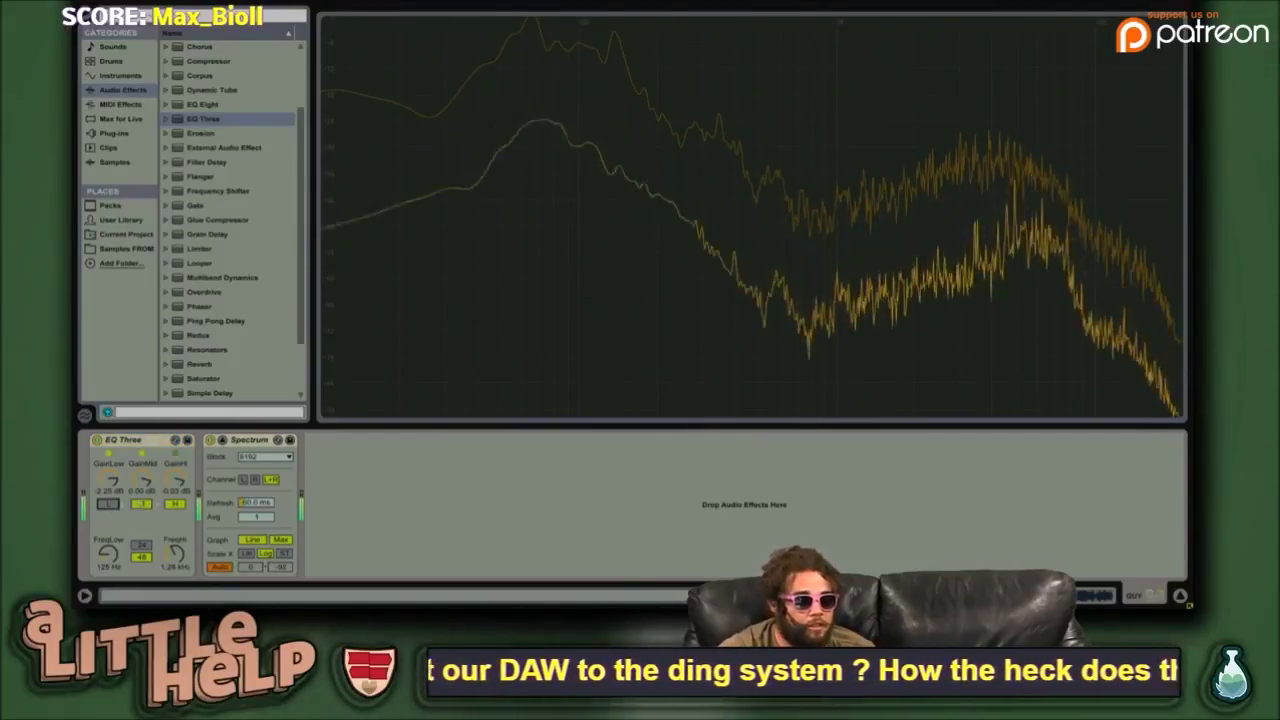
click(175, 504)
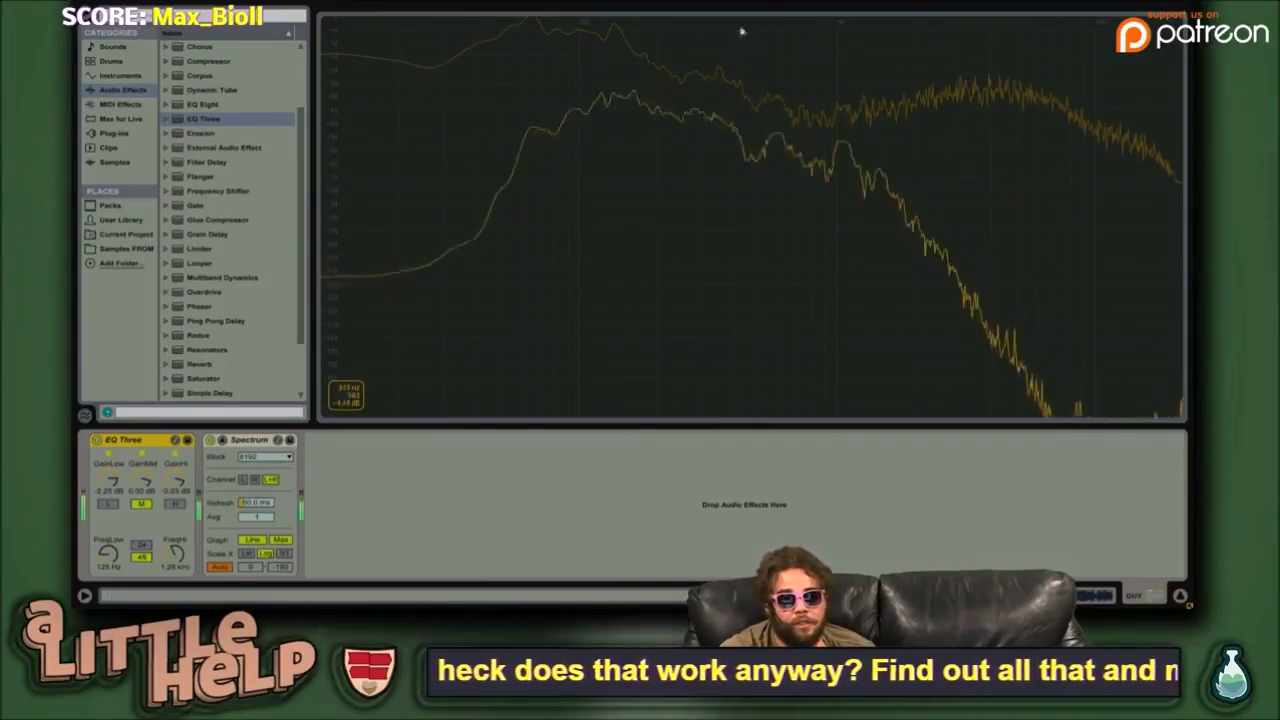
drag(740, 13, 770, 330)
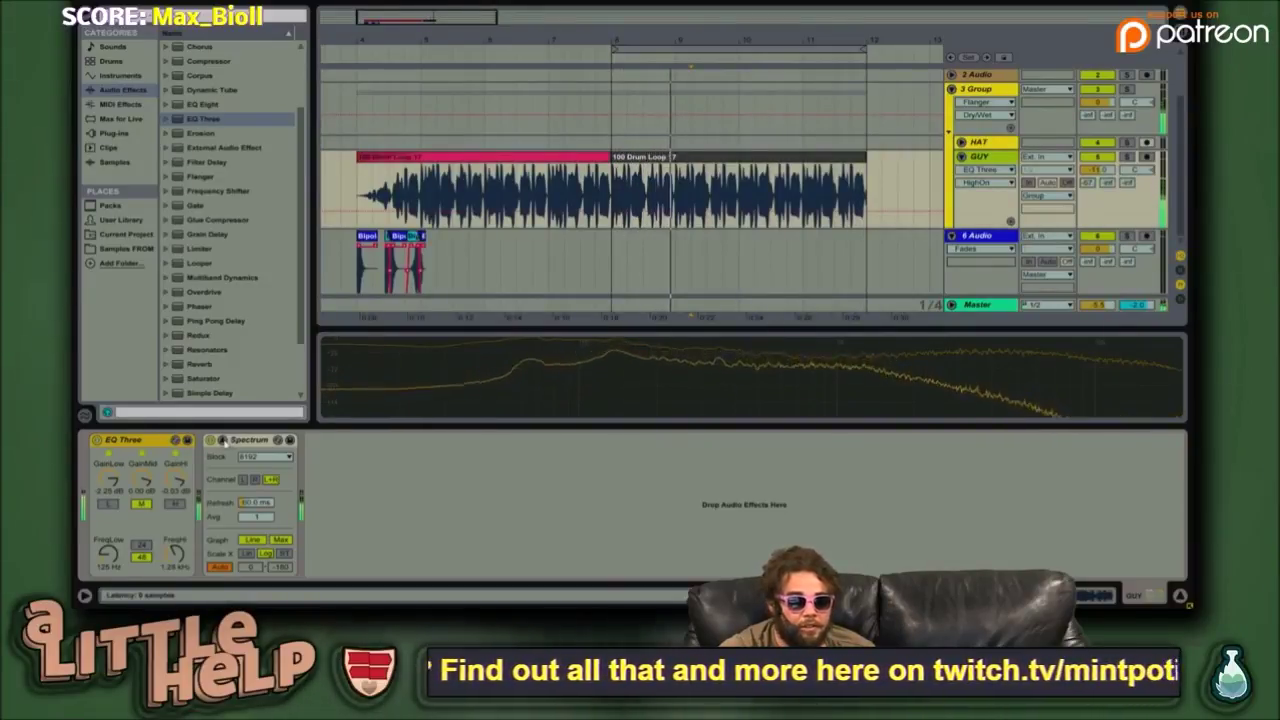
click(222, 441)
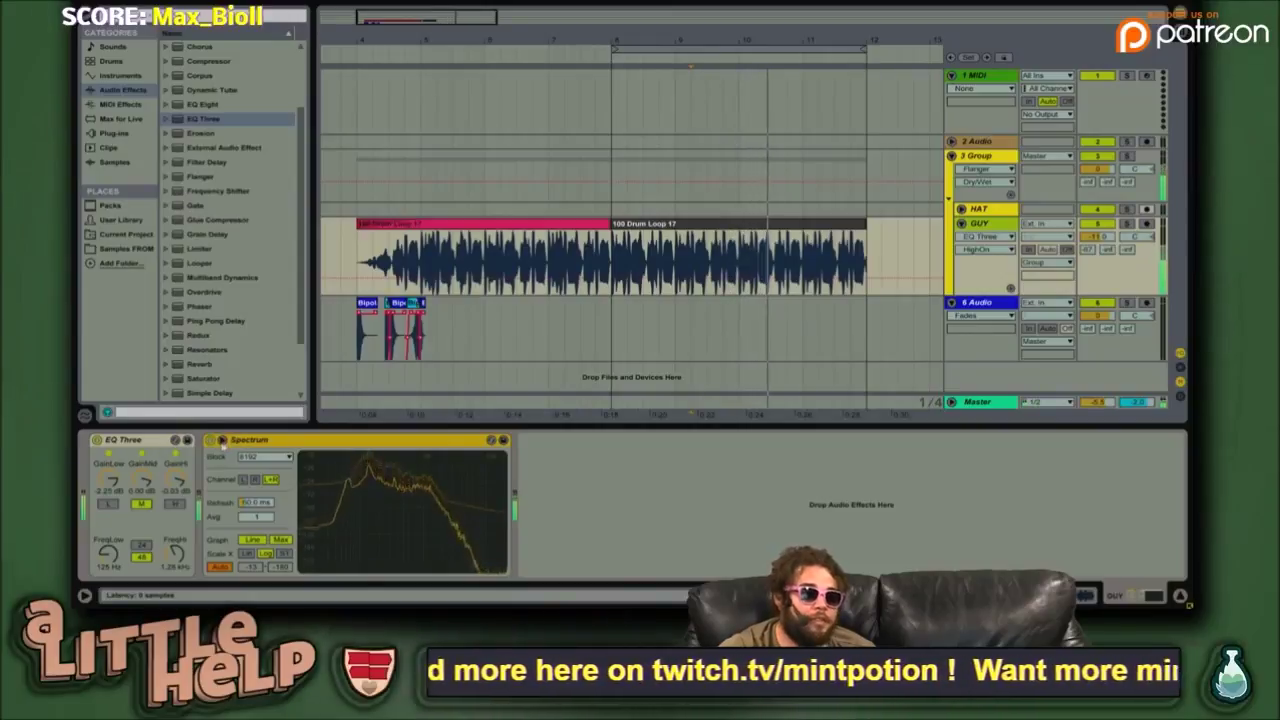
- Deactivate Spectrum and EQ Three, and open and leave Spectrum's preset hot-swap list
click(211, 440)
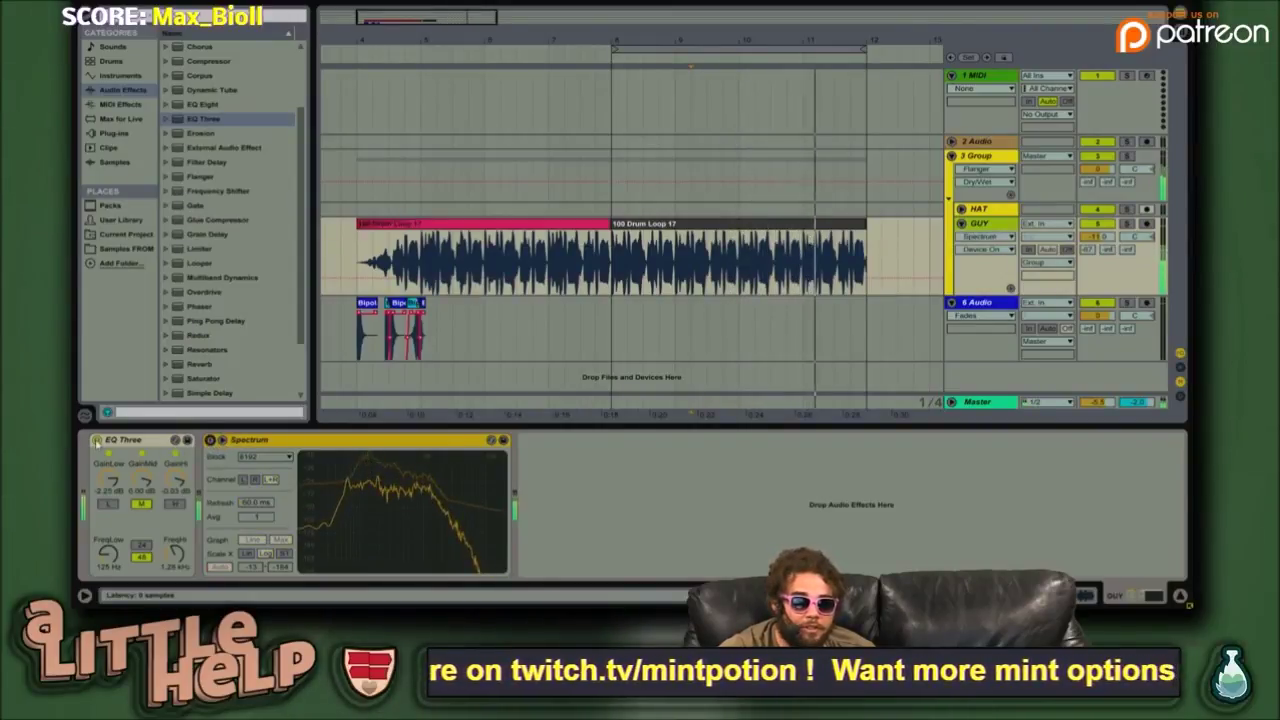
click(97, 440)
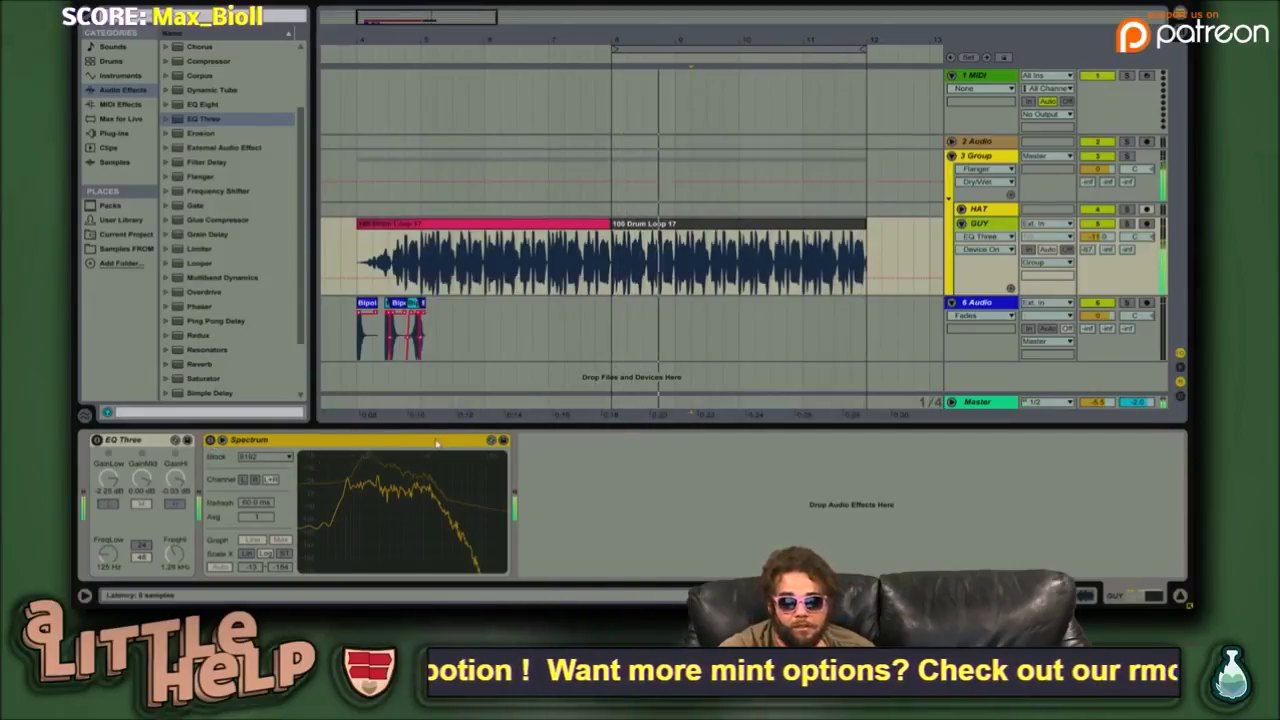
click(490, 441)
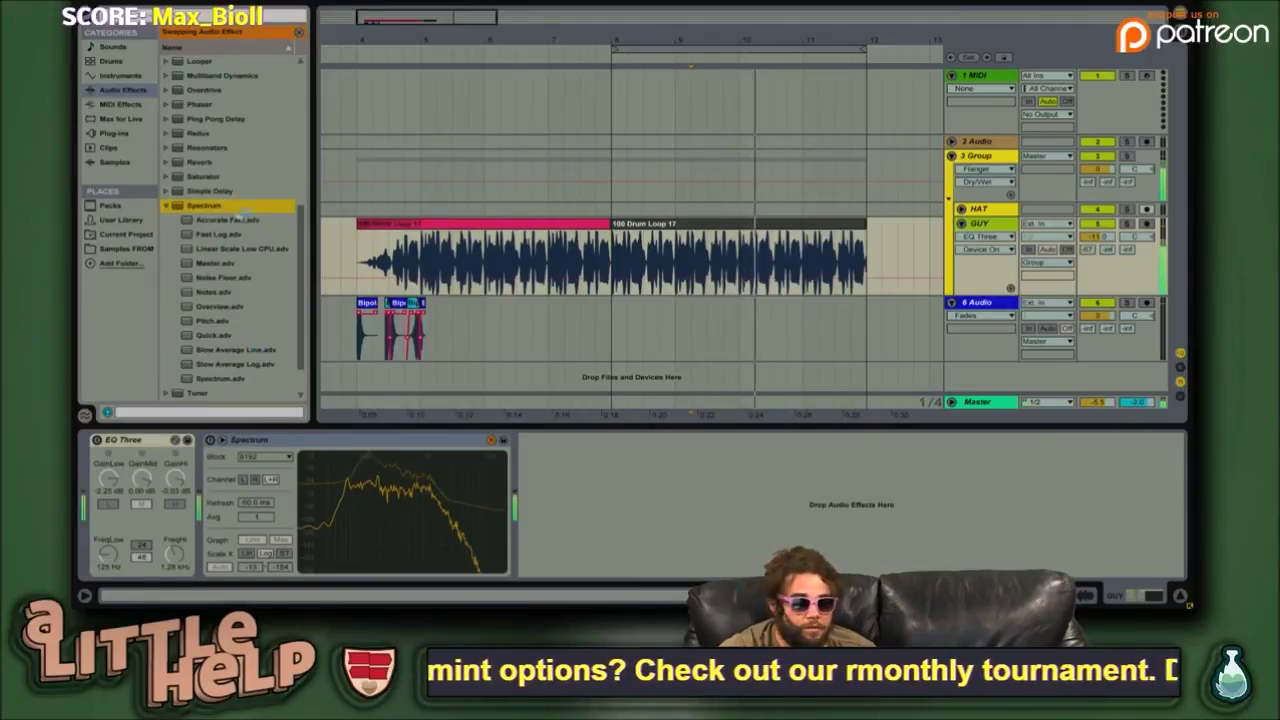
click(300, 32)
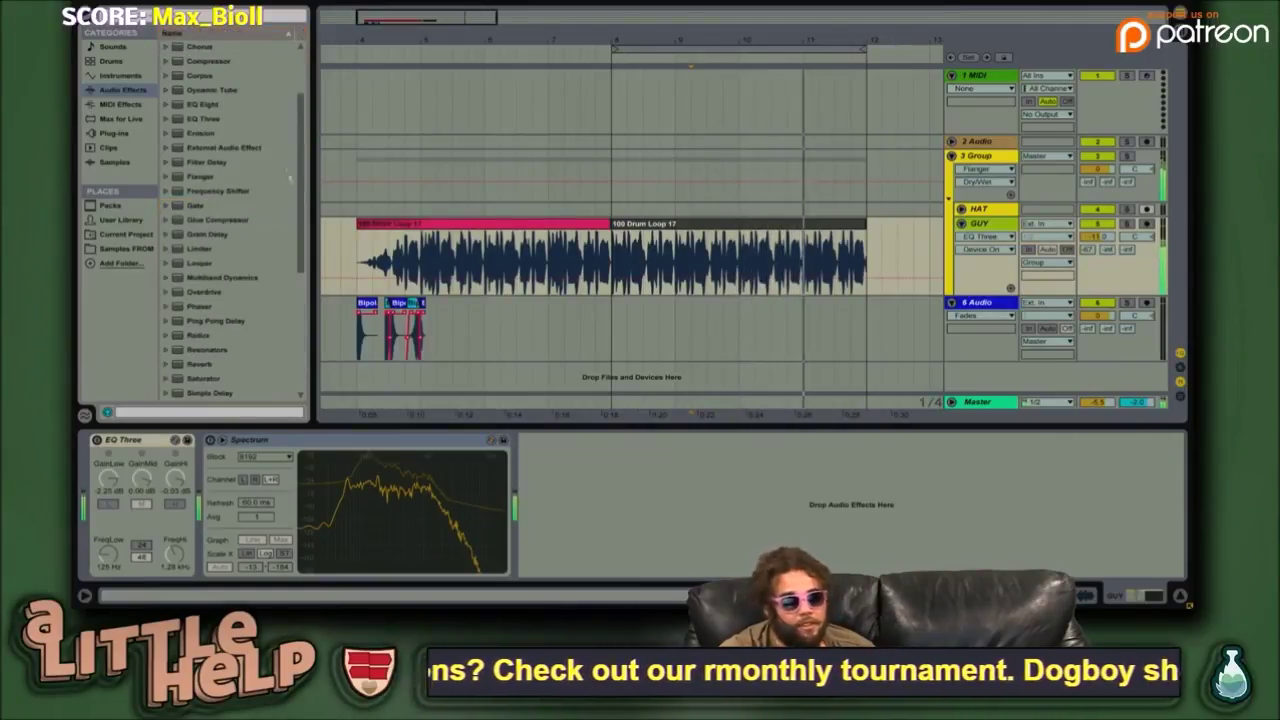
- Browse the Instruments, Audio Effects, MIDI Effects and Max for Live categories, including the Max MIDI Effect devices
click(120, 76)
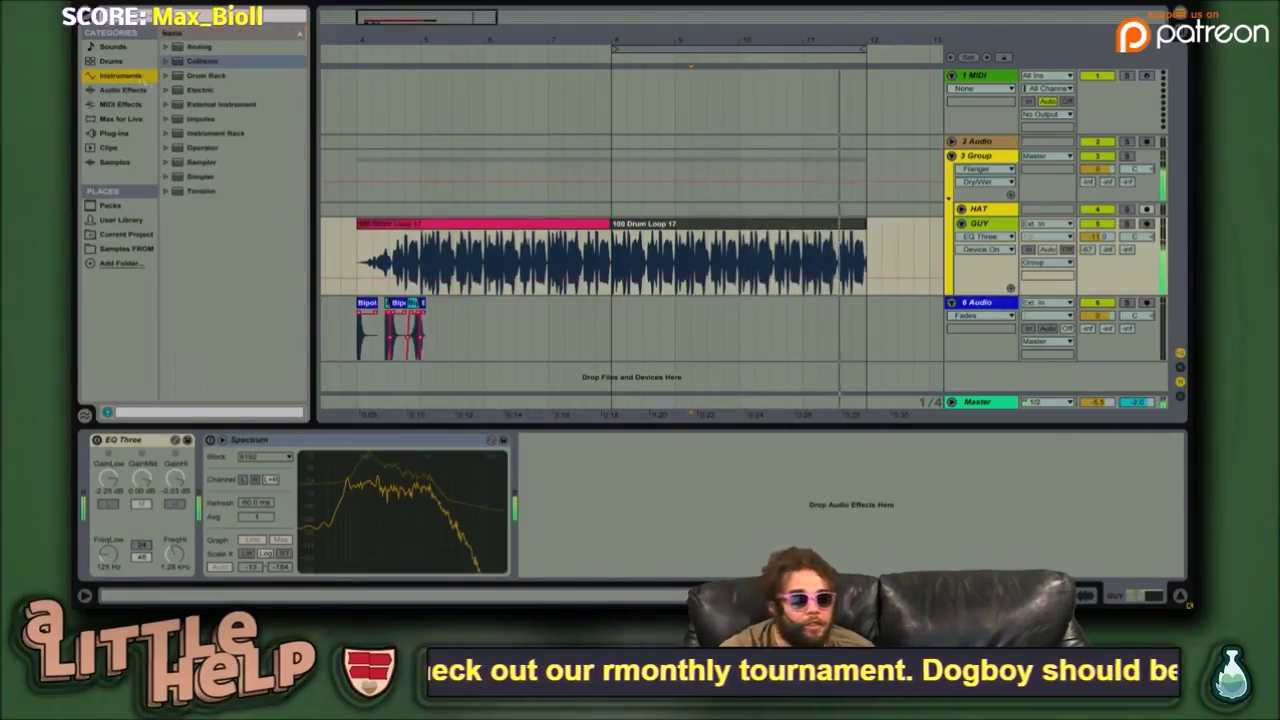
click(223, 80)
click(119, 93)
click(205, 105)
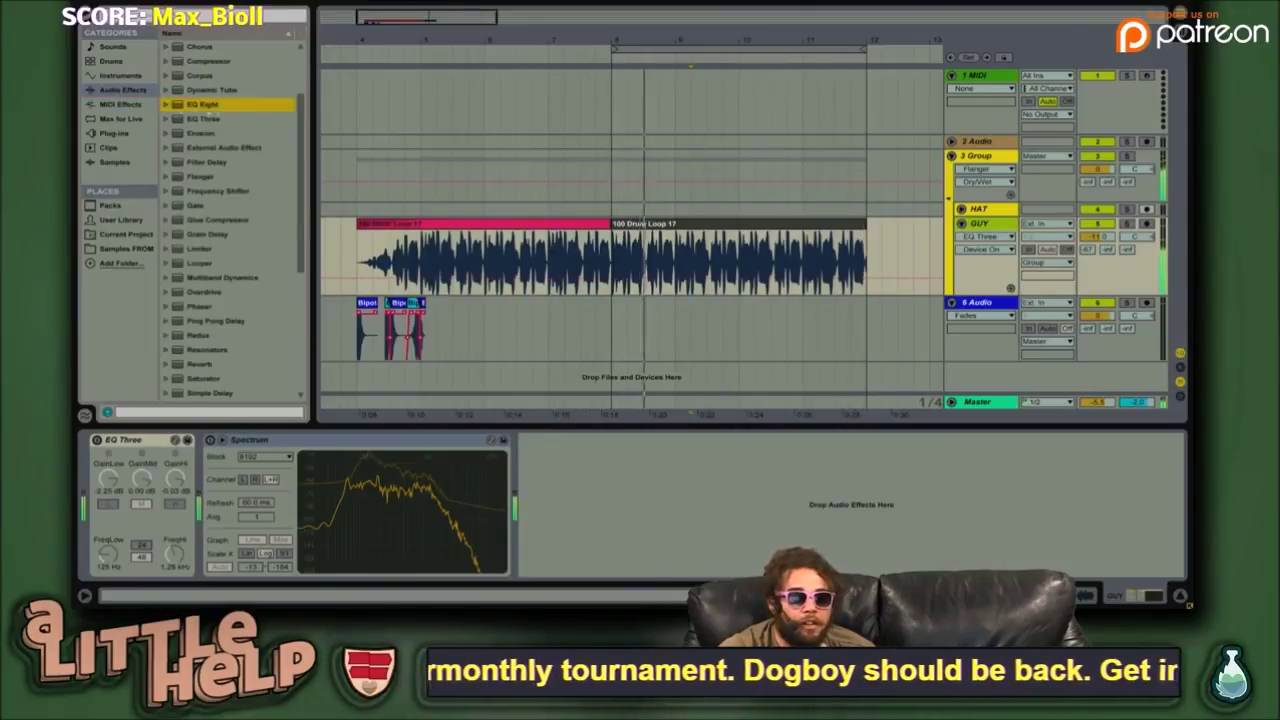
click(121, 105)
click(128, 120)
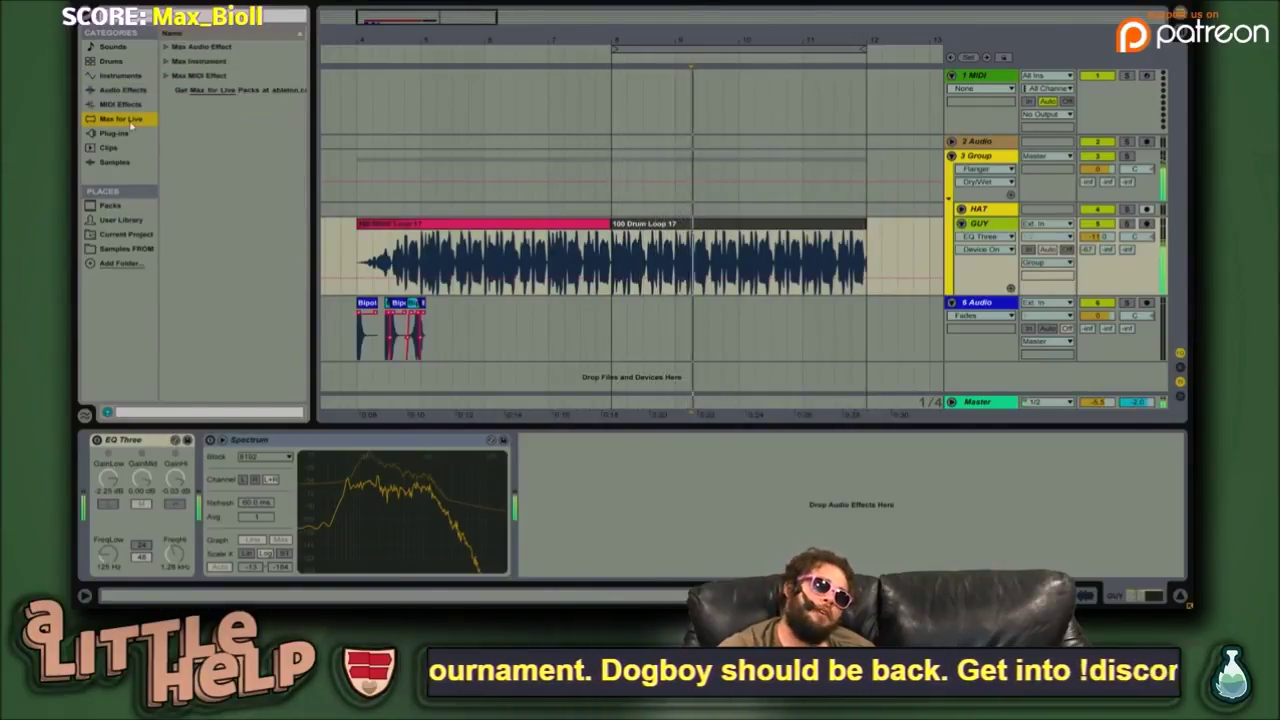
click(166, 75)
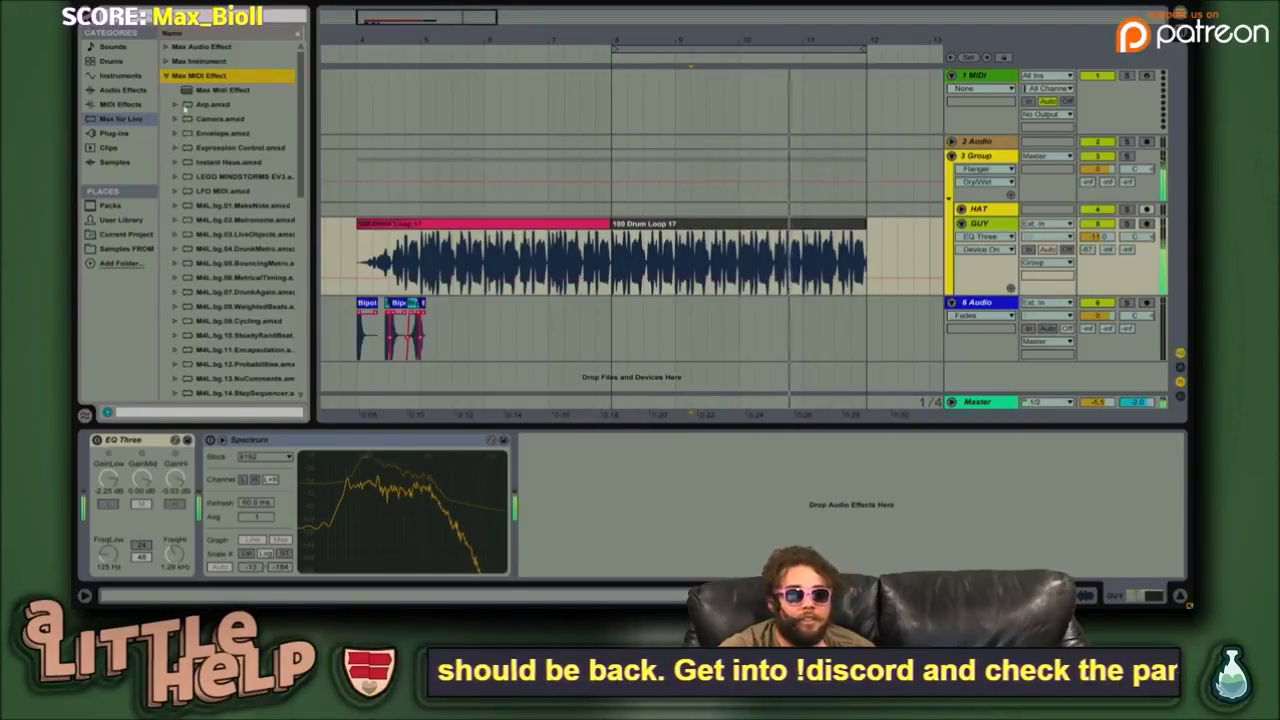
click(248, 118)
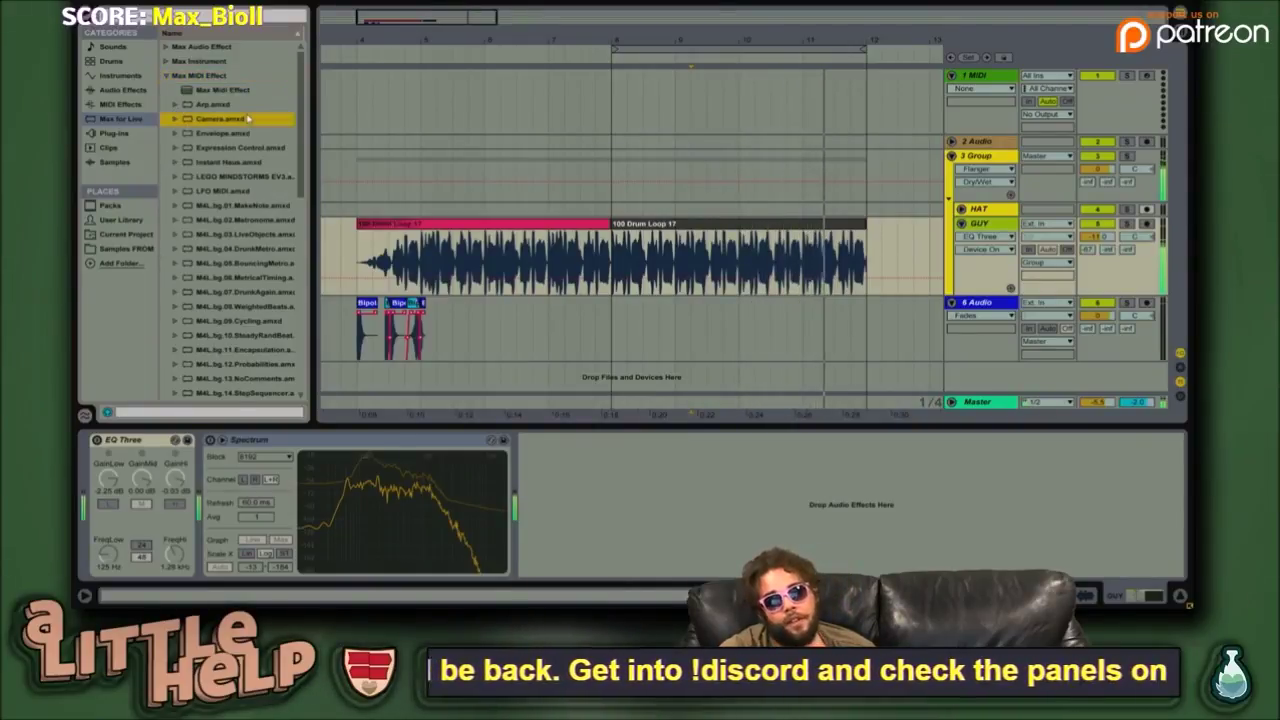
- Add the Erosion audio effect after Spectrum and set its sine frequency to about 700 Hz and amount to about 146
click(122, 89)
scroll(213, 143, up, 3)
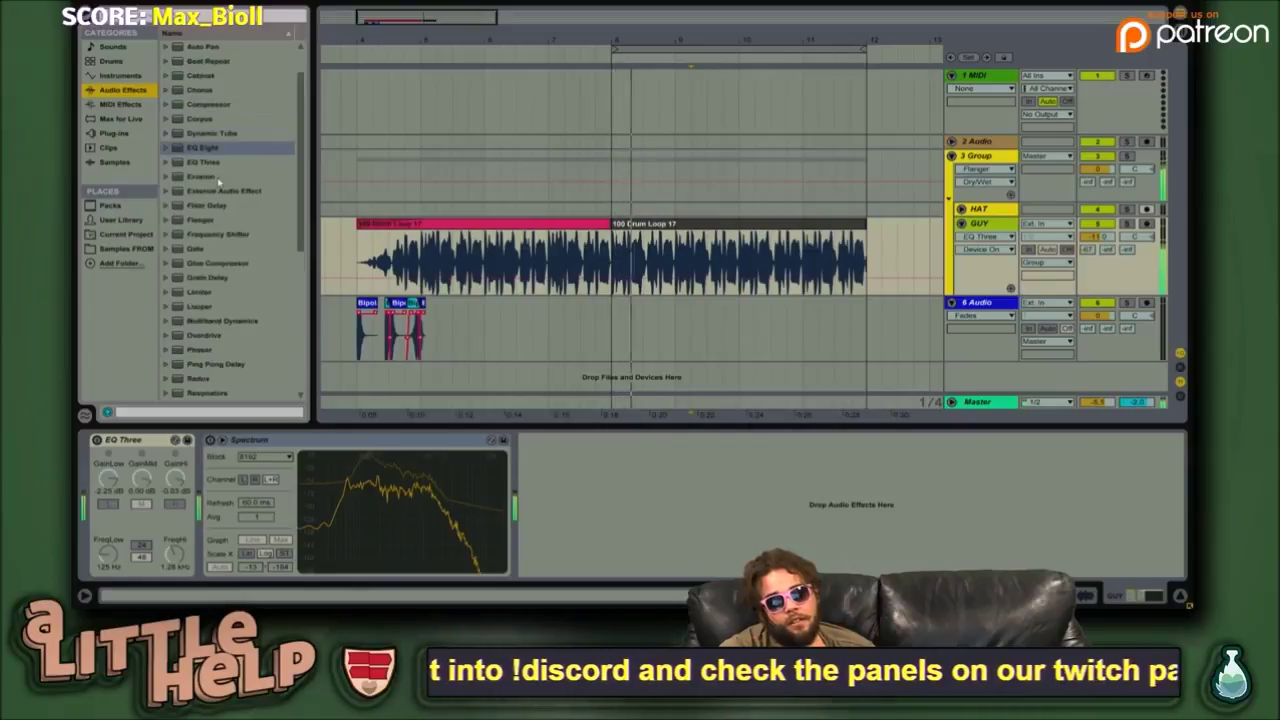
click(175, 176)
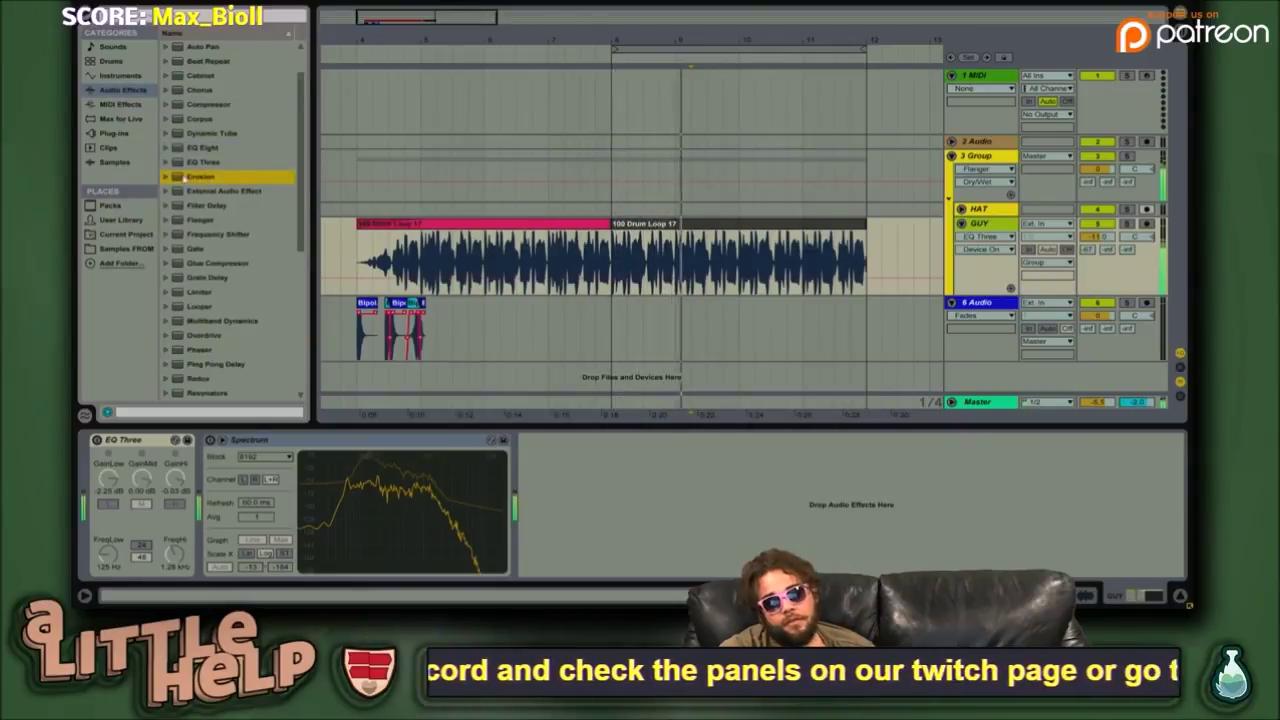
drag(174, 179, 575, 476)
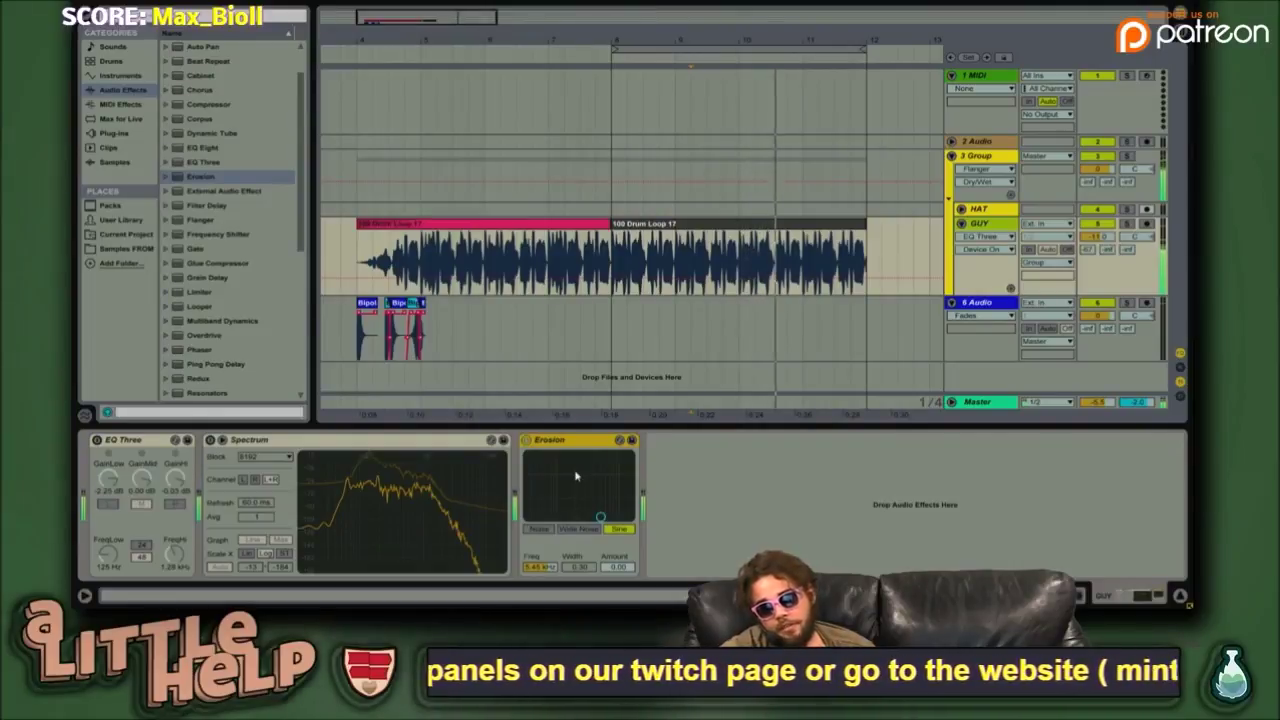
drag(575, 477, 548, 463)
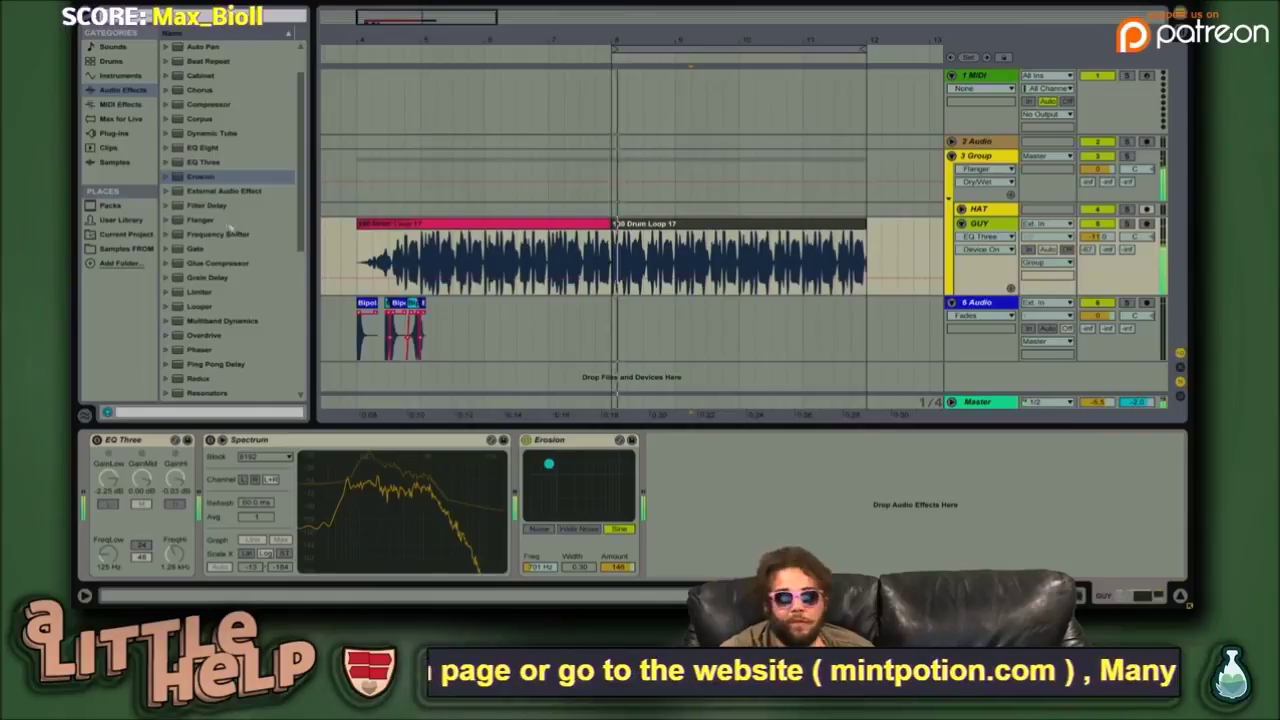
- Try the Erosion presets Sine 16 Max and Sine 3.2 Max at the end of the chain, and delete both
click(167, 177)
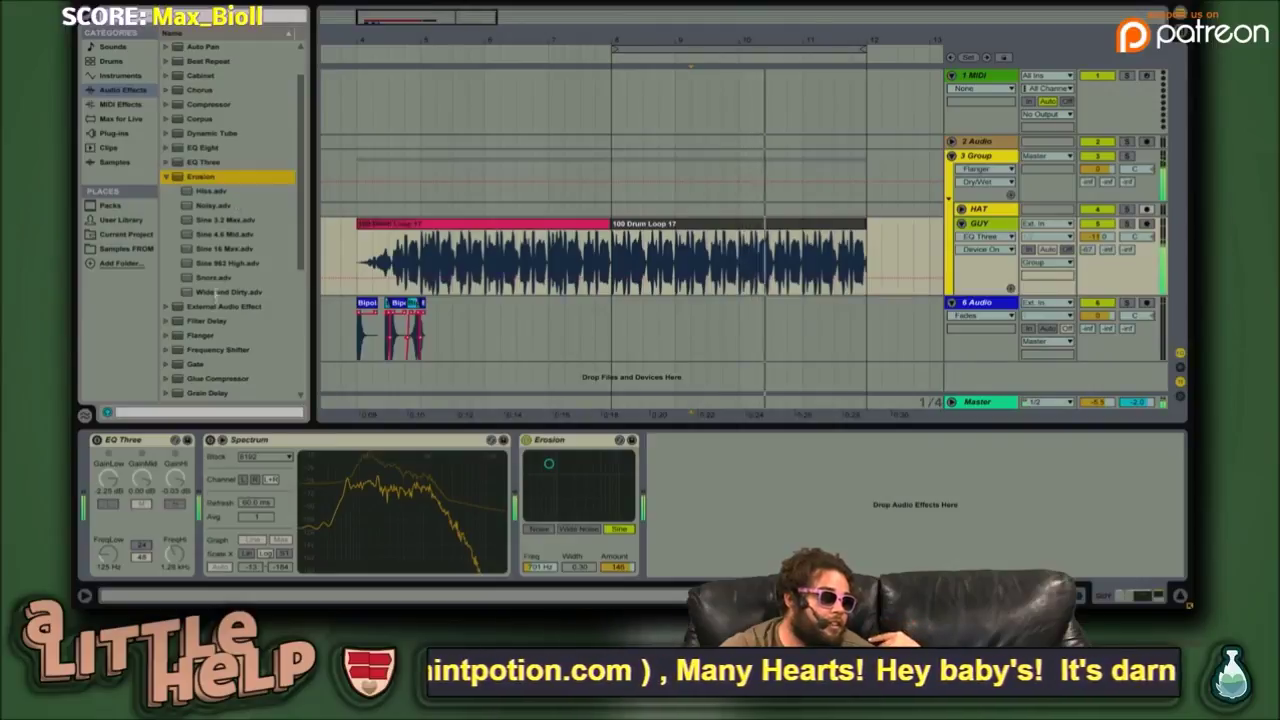
drag(224, 248, 741, 483)
drag(224, 219, 945, 505)
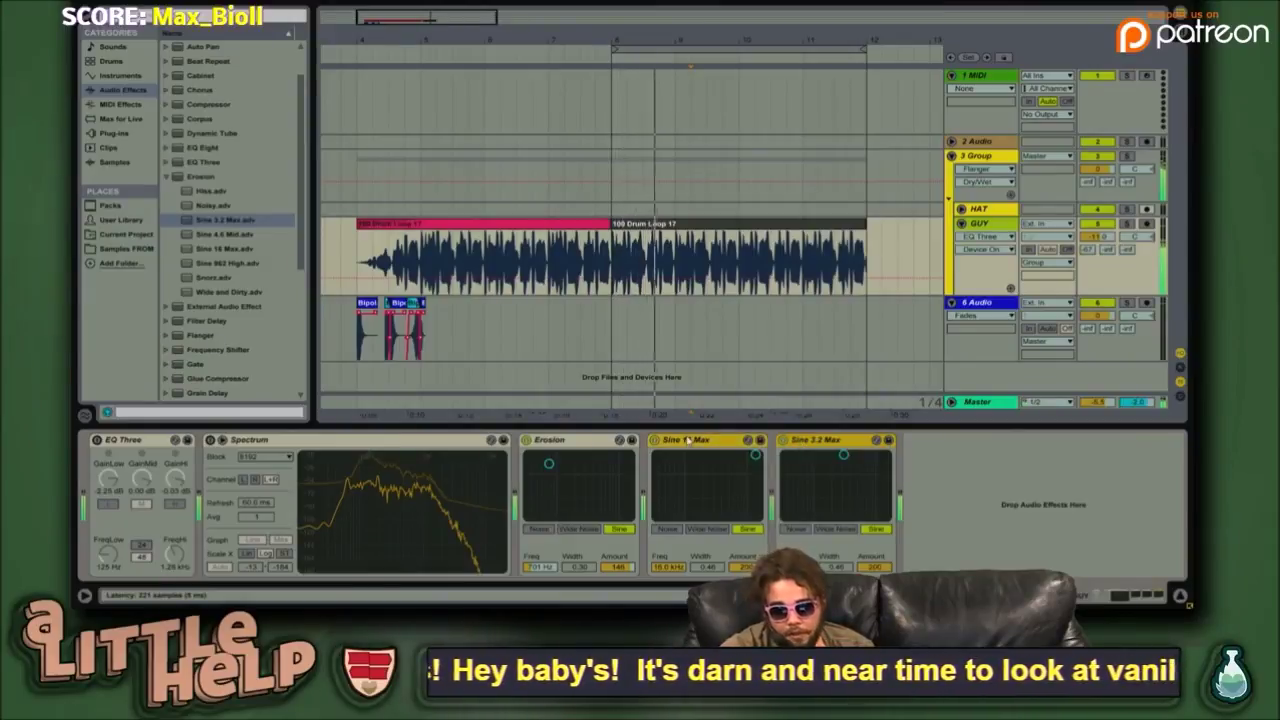
key(Delete)
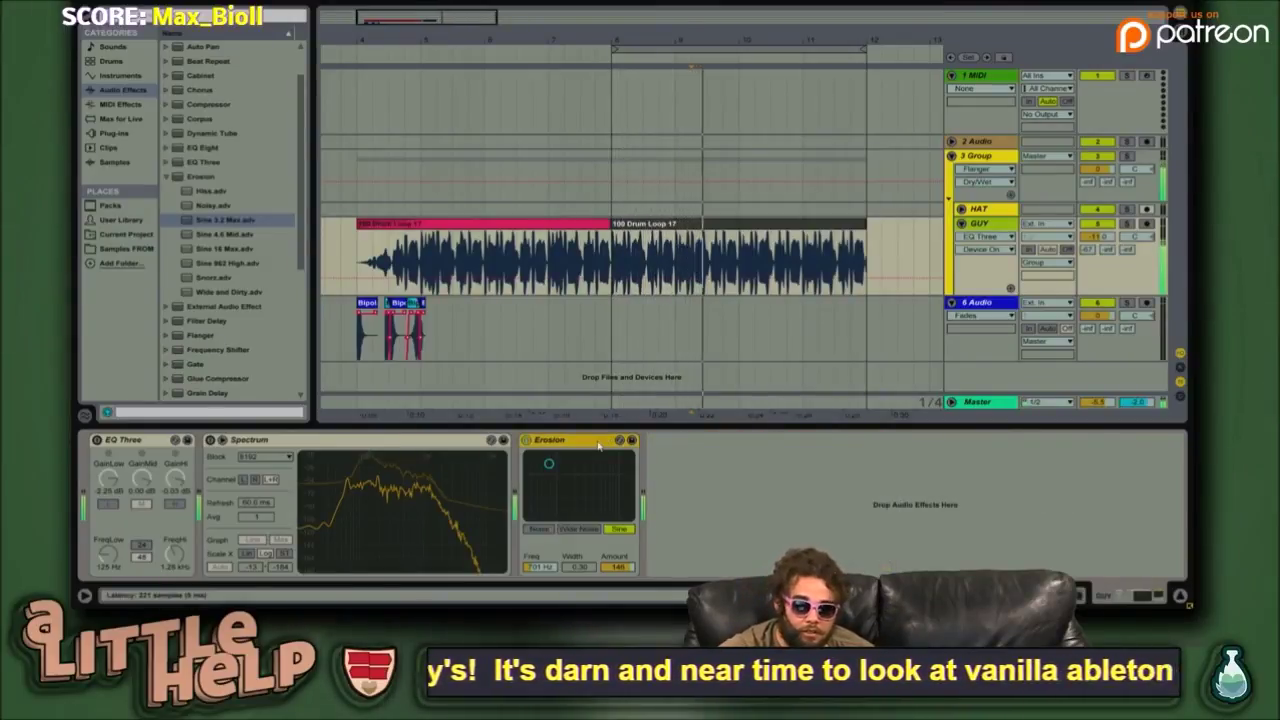
- Try Erosion in Wide Noise mode with a frequency of about 950 Hz and an amount of about 130
click(599, 479)
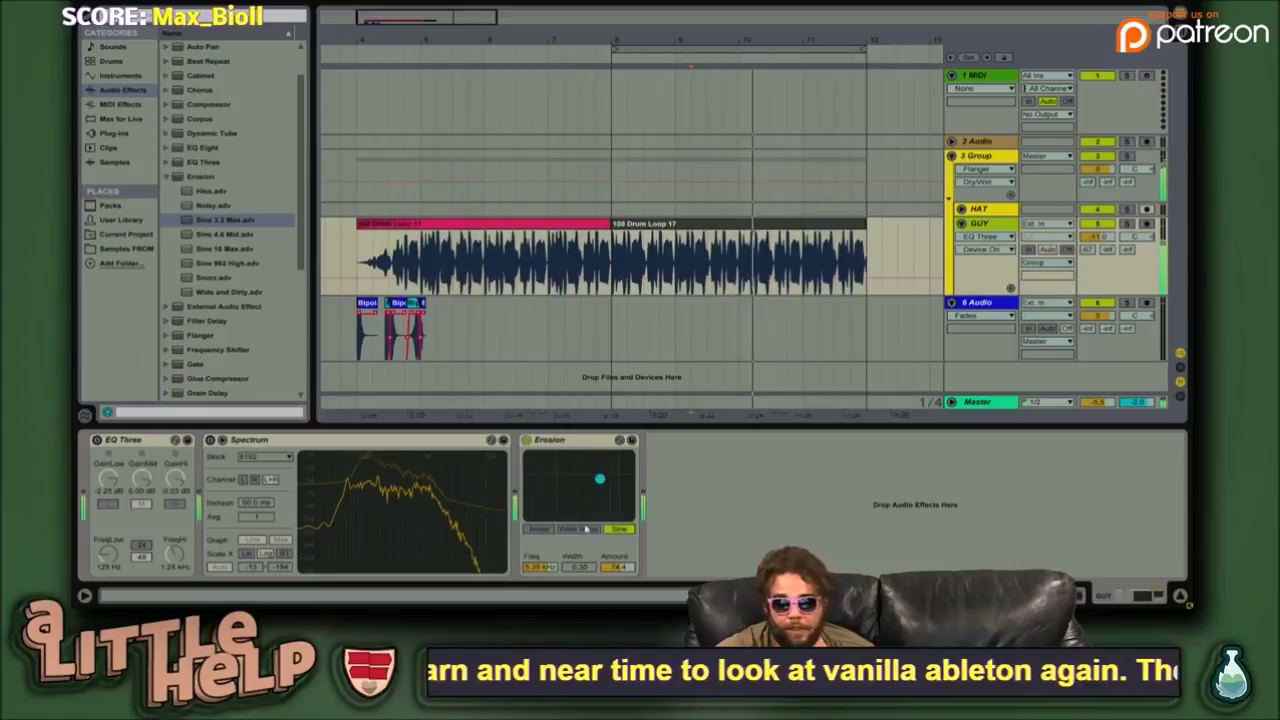
click(580, 528)
drag(596, 480, 556, 467)
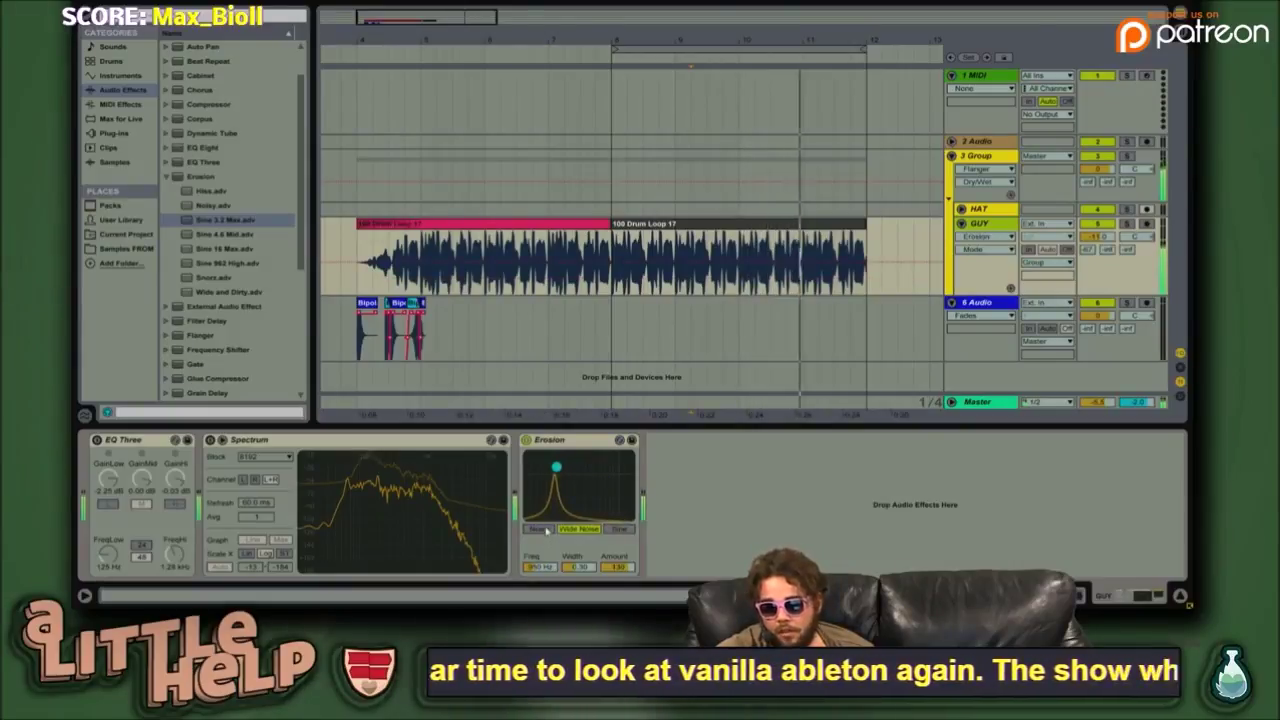
- Switch Erosion to Noise with width 1.21, frequency 4.60 kHz and amount 30.5
click(545, 529)
drag(578, 567, 578, 515)
drag(557, 468, 597, 479)
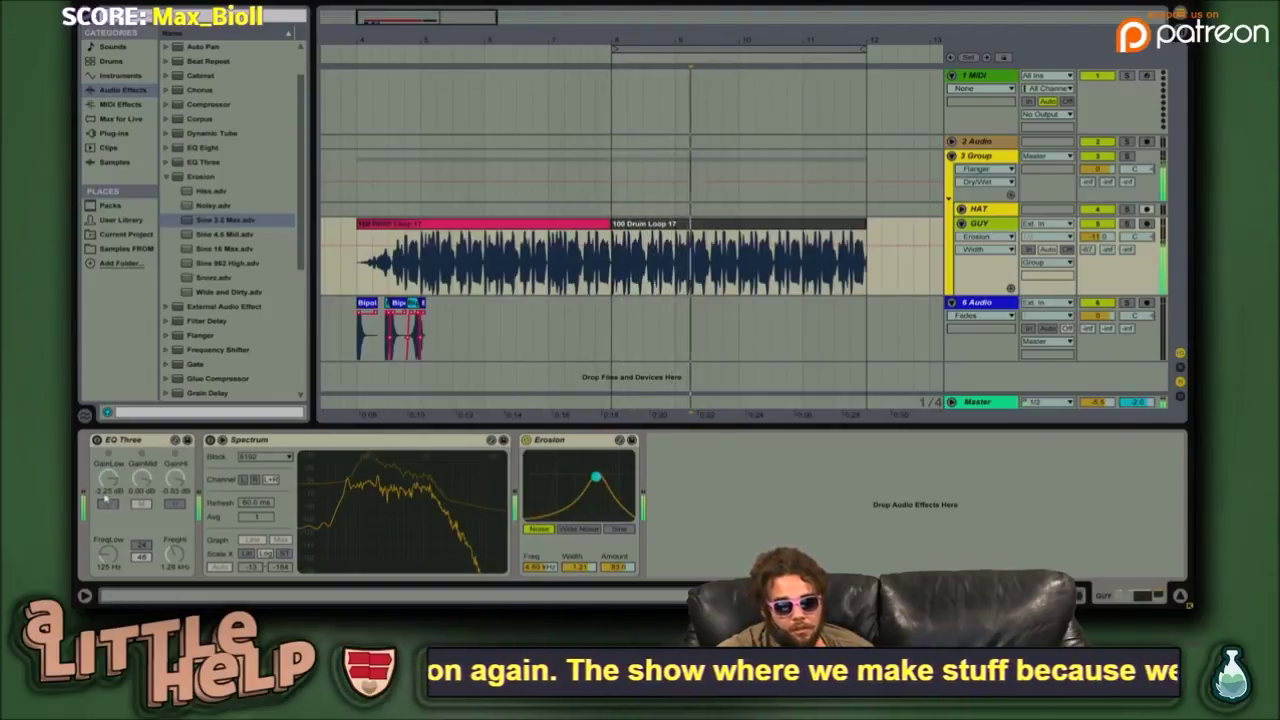
drag(618, 567, 618, 607)
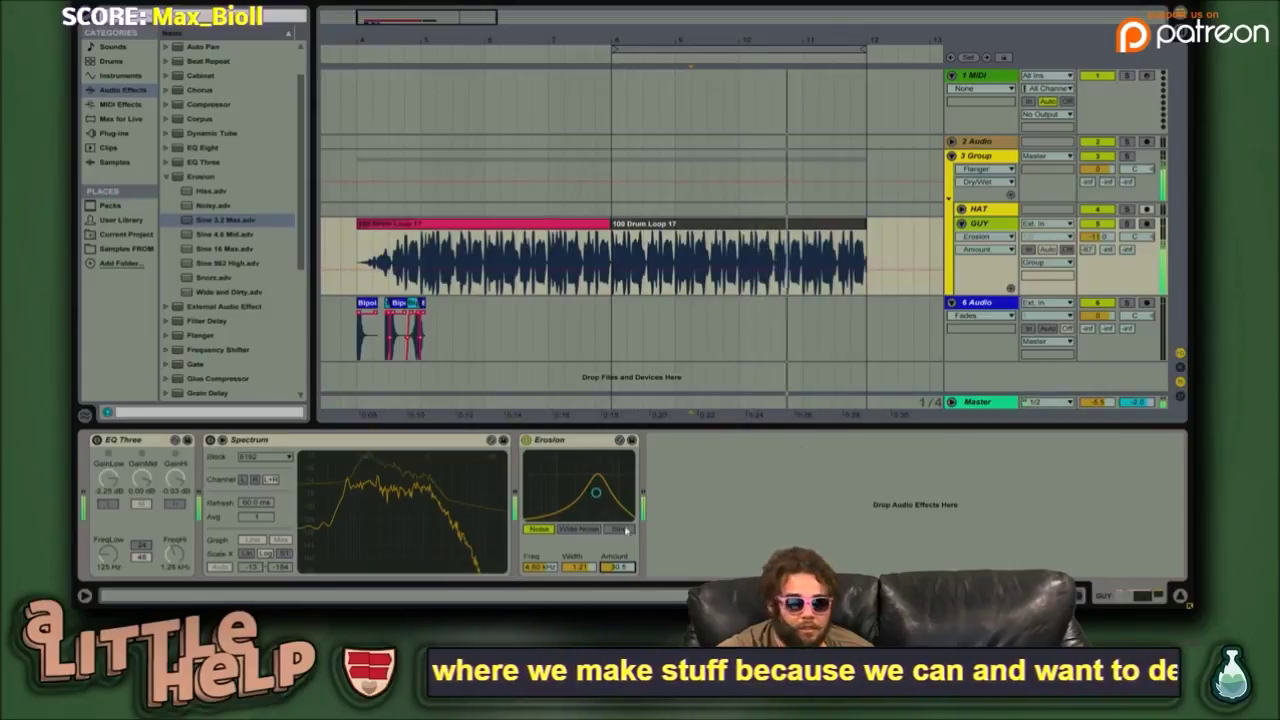
- Try Erosion's Sine mode, switch it to Wide Noise and lower the frequency to about 890 Hz
click(622, 531)
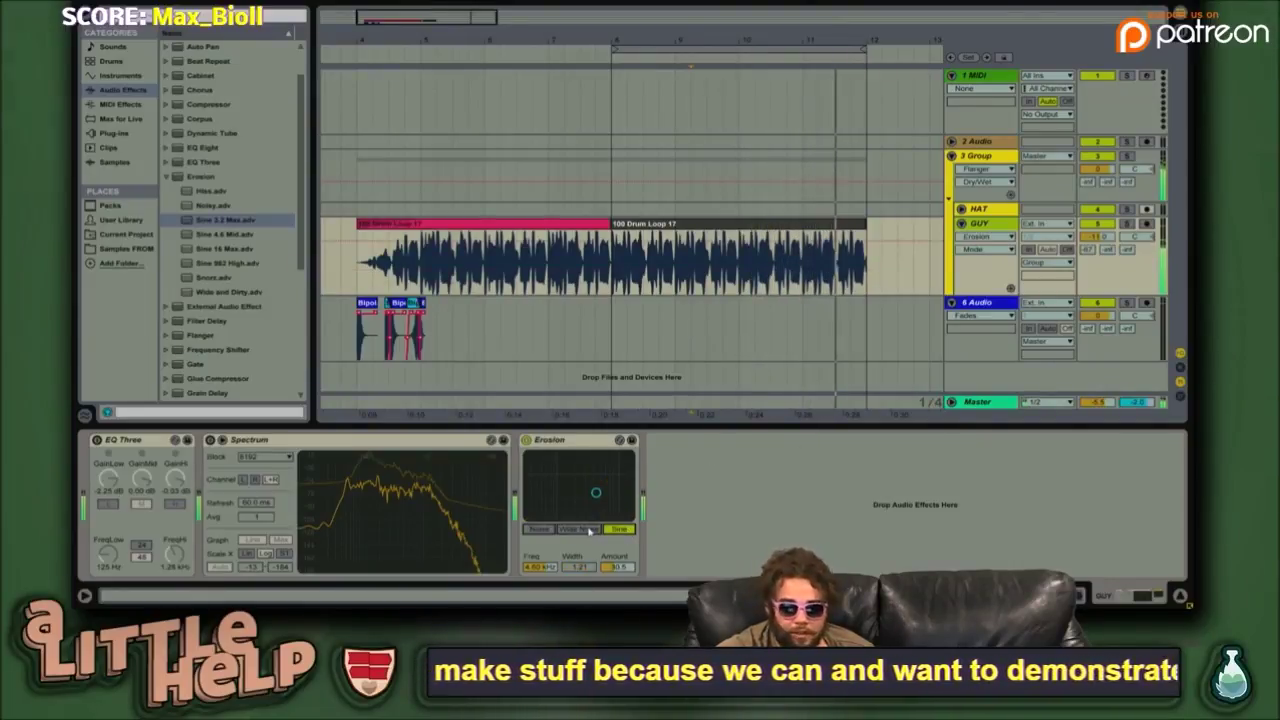
click(588, 530)
drag(596, 492, 555, 492)
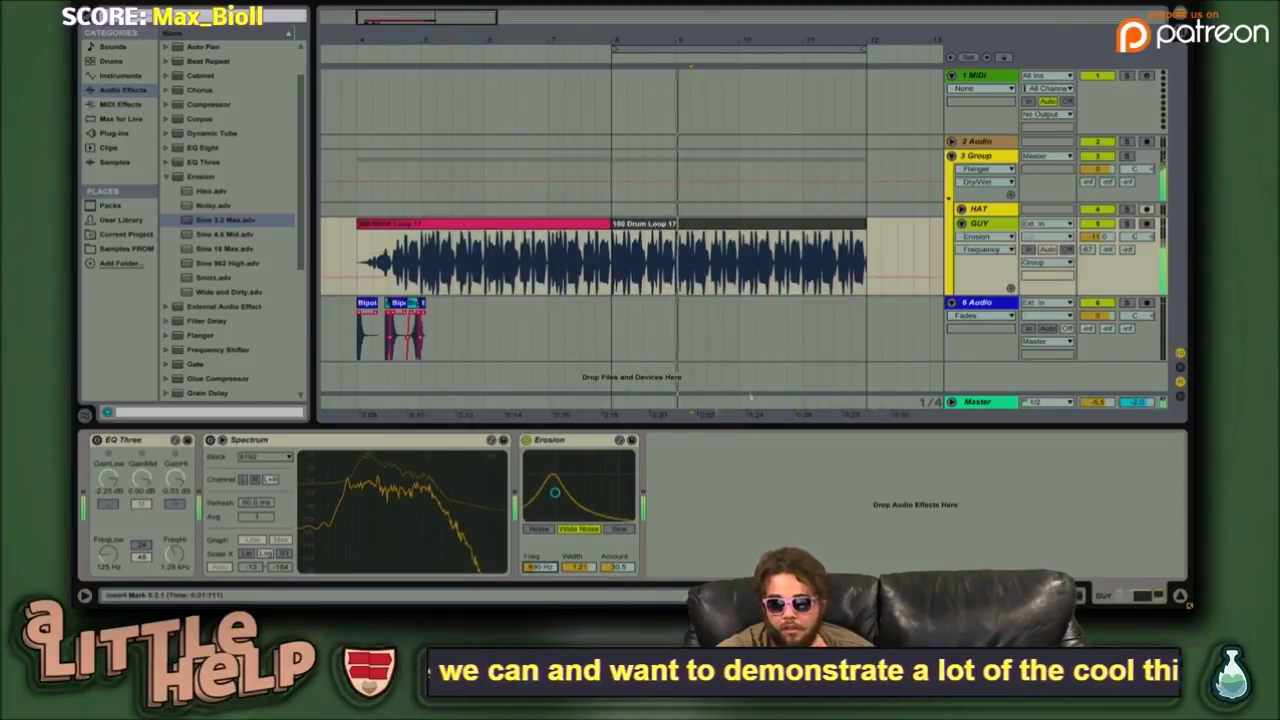
- Save the current Erosion settings to the User Library as a preset named MOVER
click(630, 441)
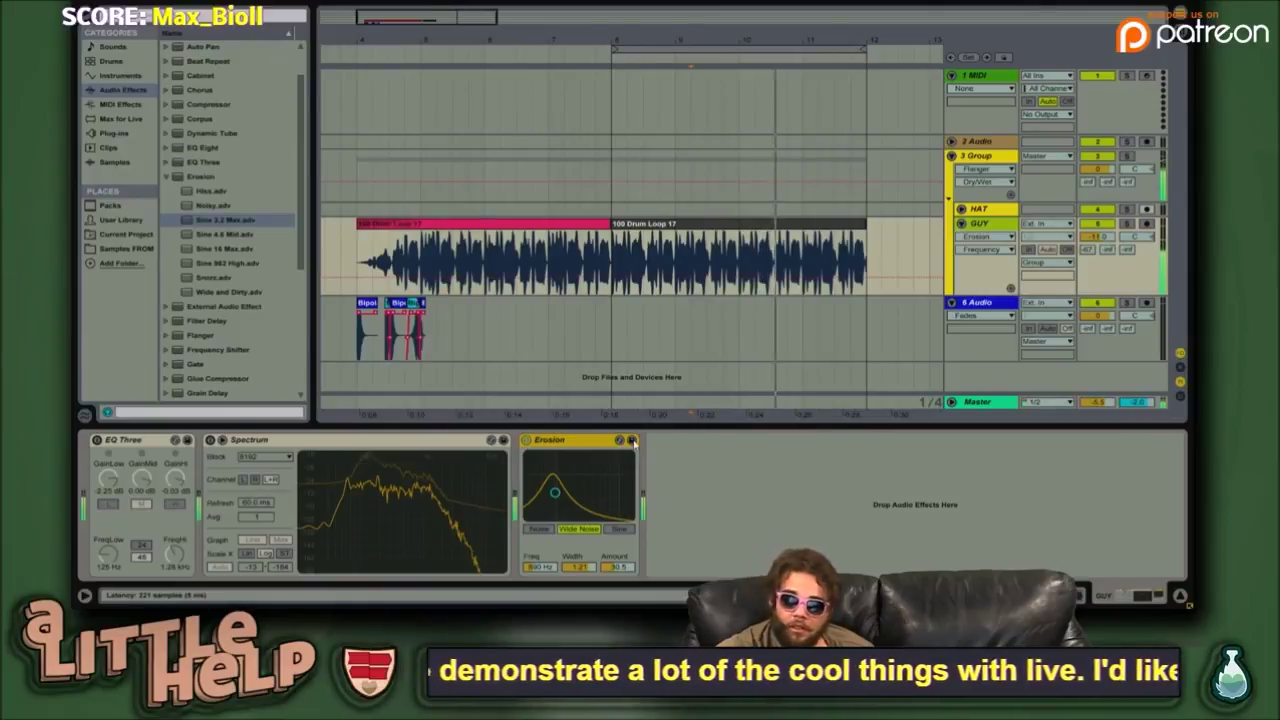
click(631, 440)
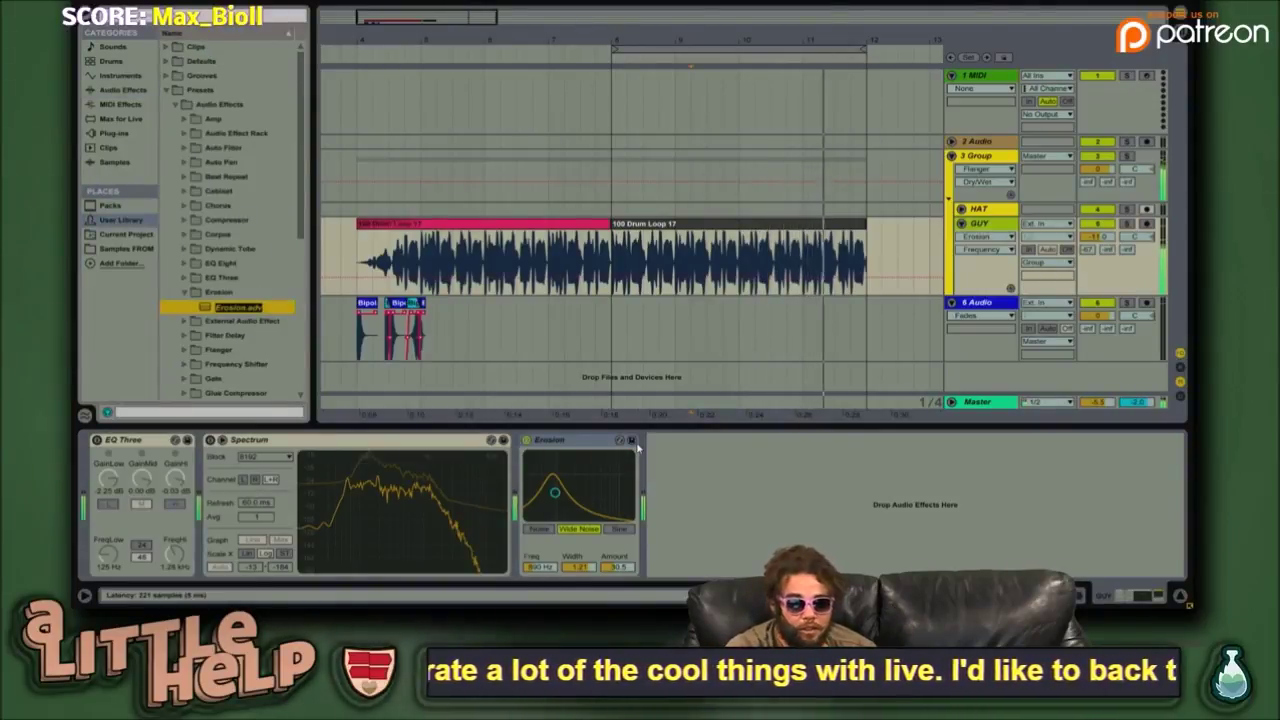
text(MOVER)
key(Return)
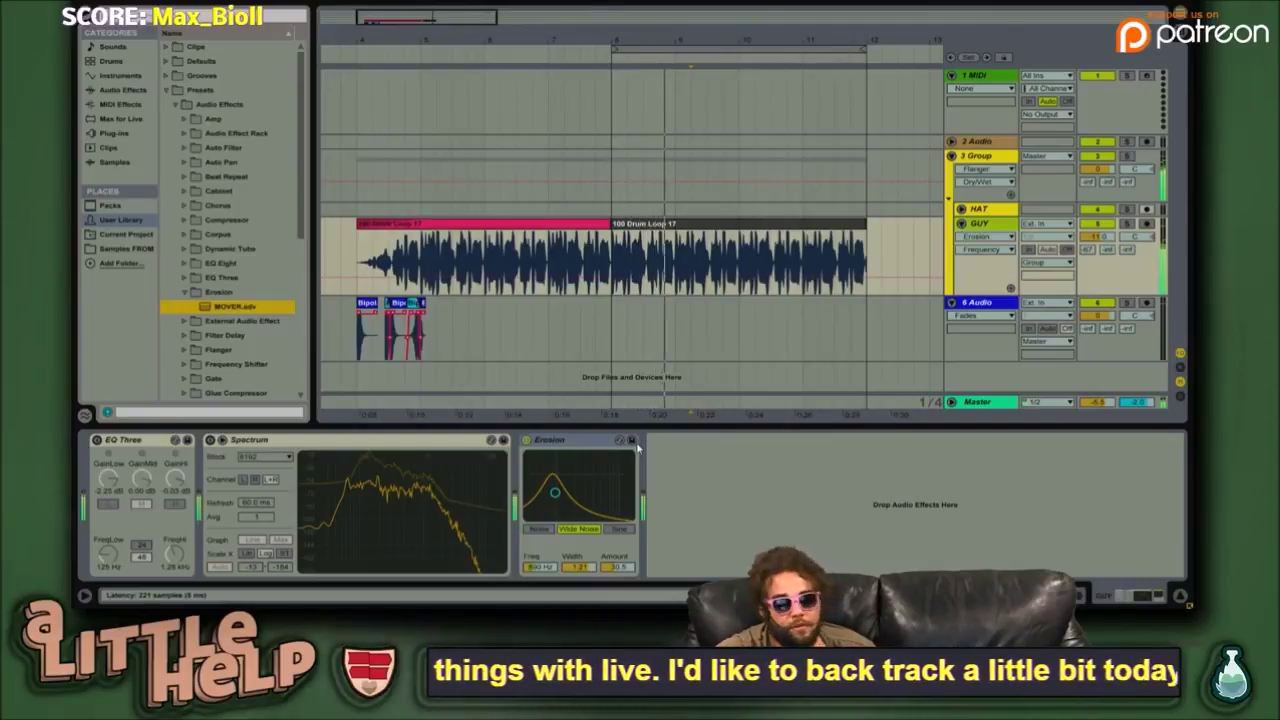
- Duplicate the Erosion device and delete the copy
key(ctrl+d)
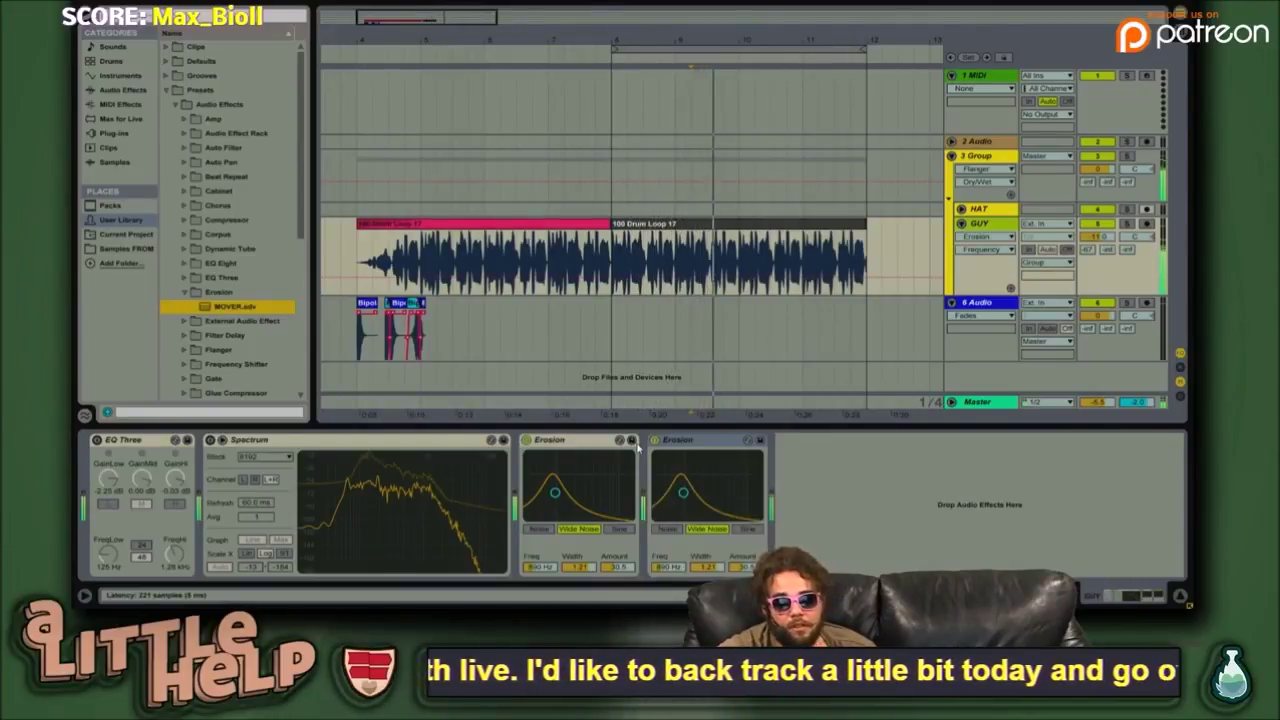
click(714, 443)
key(Delete)
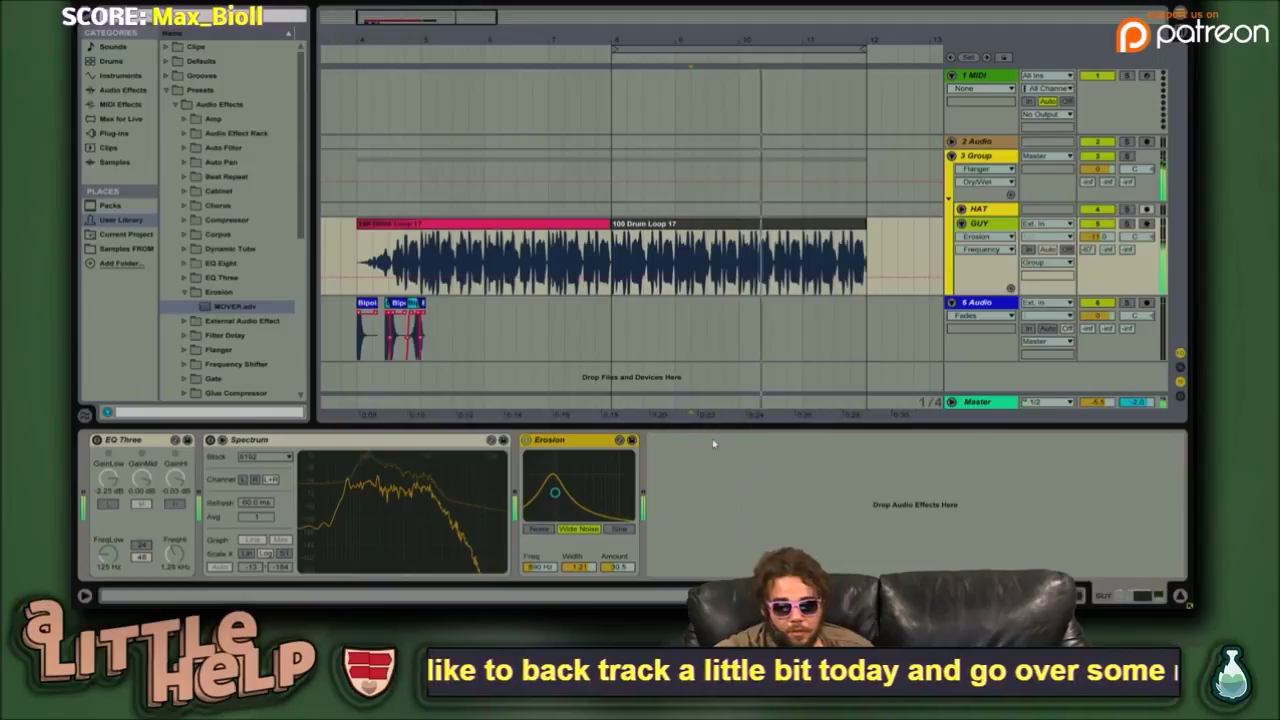
- Delete the remaining Erosion device, undo the deletion and select Erosion again
click(578, 440)
key(Delete)
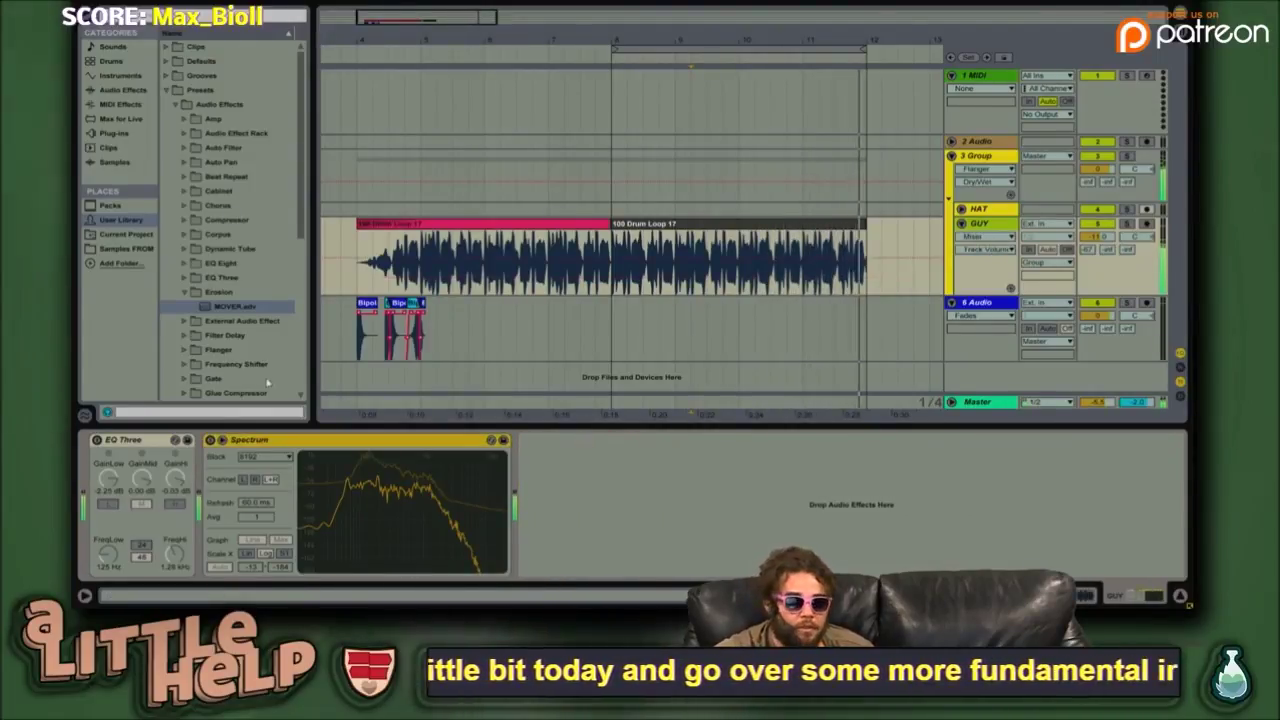
key(ctrl+z)
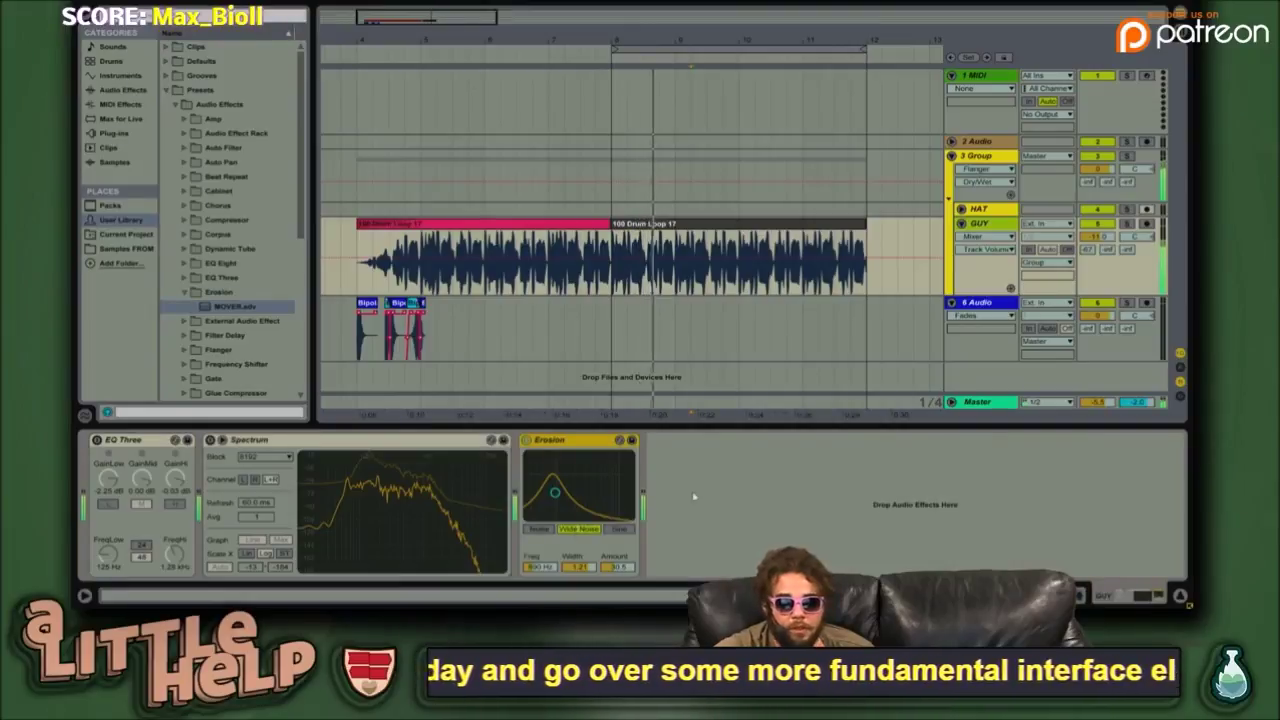
click(706, 470)
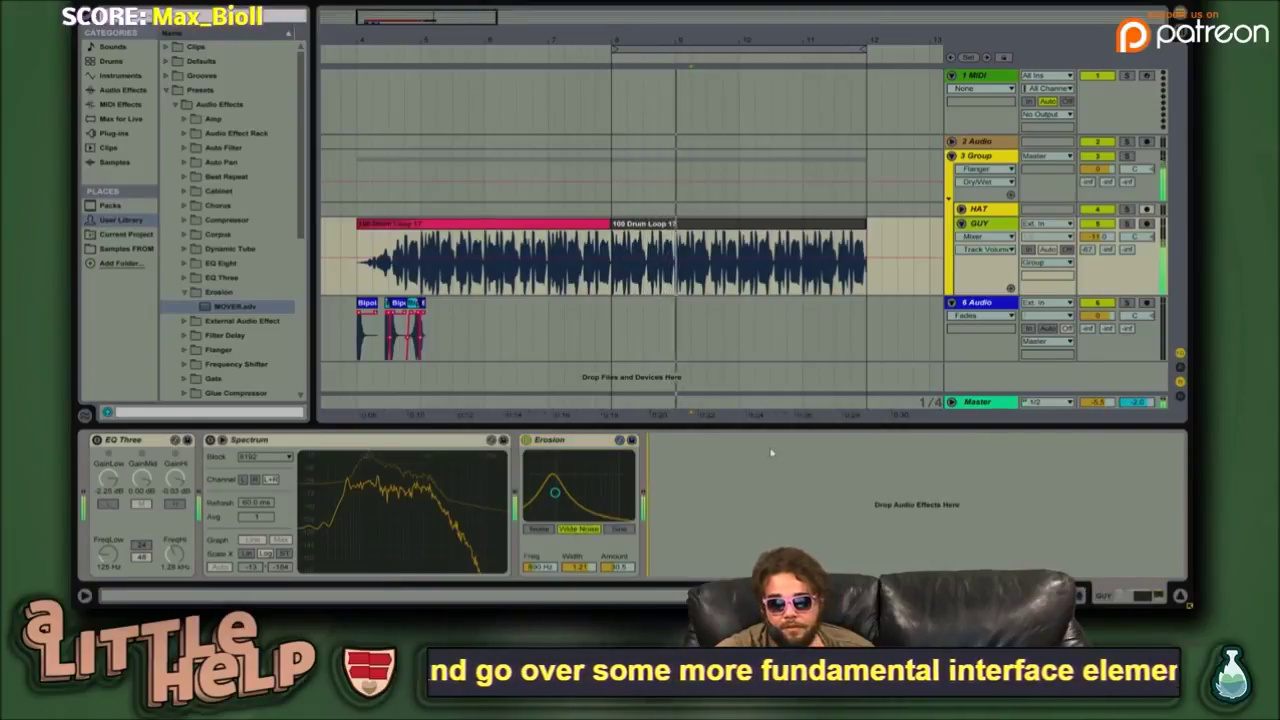
click(580, 442)
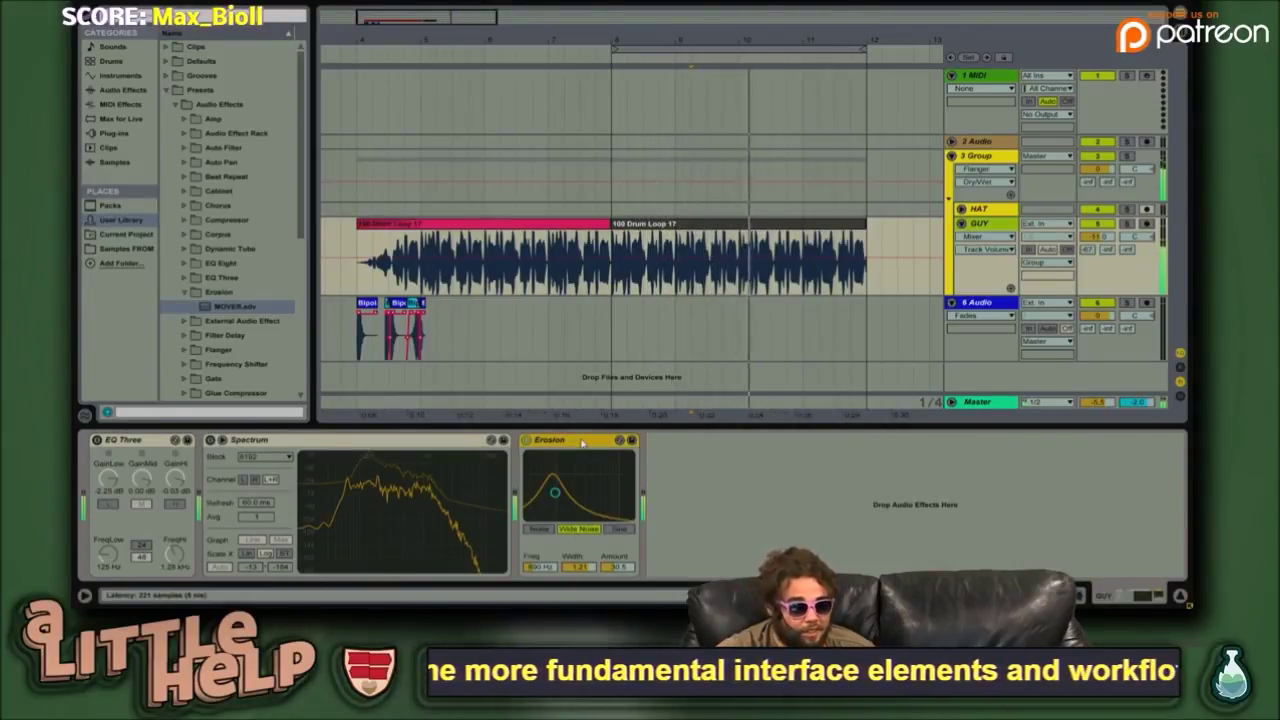
- Rename the Erosion device SERIOUSLY and save its settings to the User Library as a preset of the same name
right_click(583, 443)
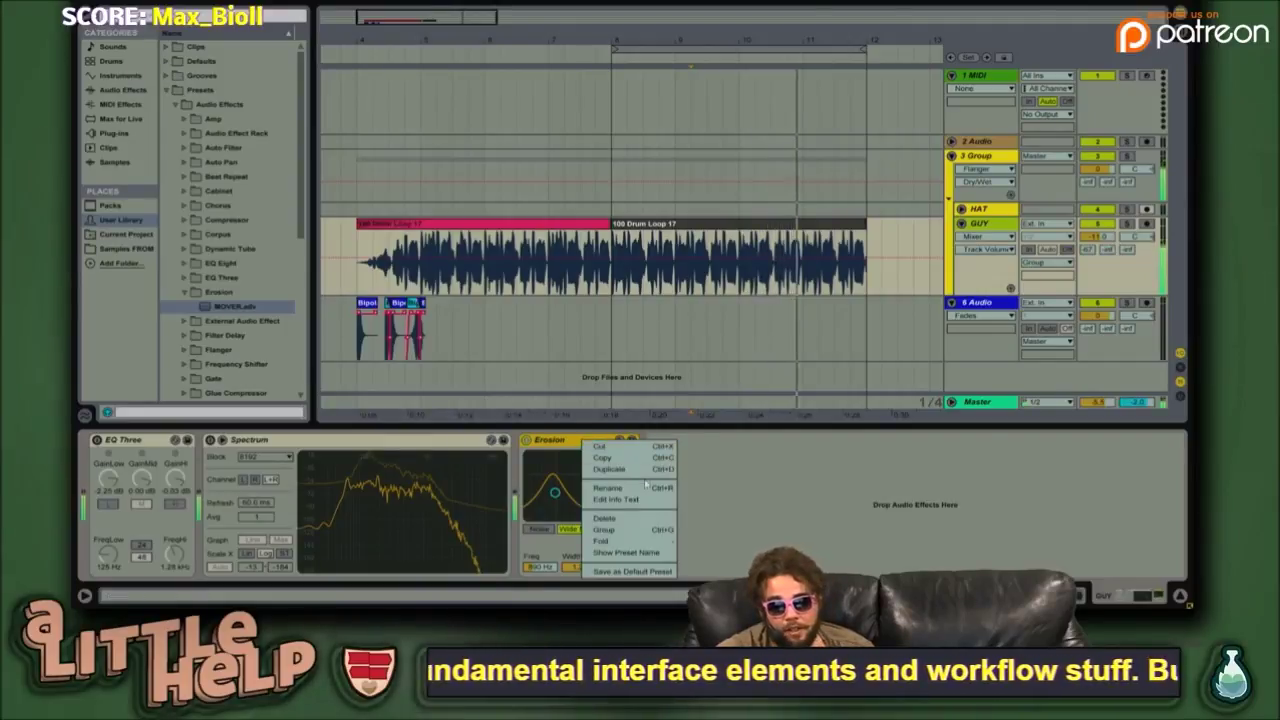
click(620, 487)
text(SERIQ)
text(USKY)
text(LY)
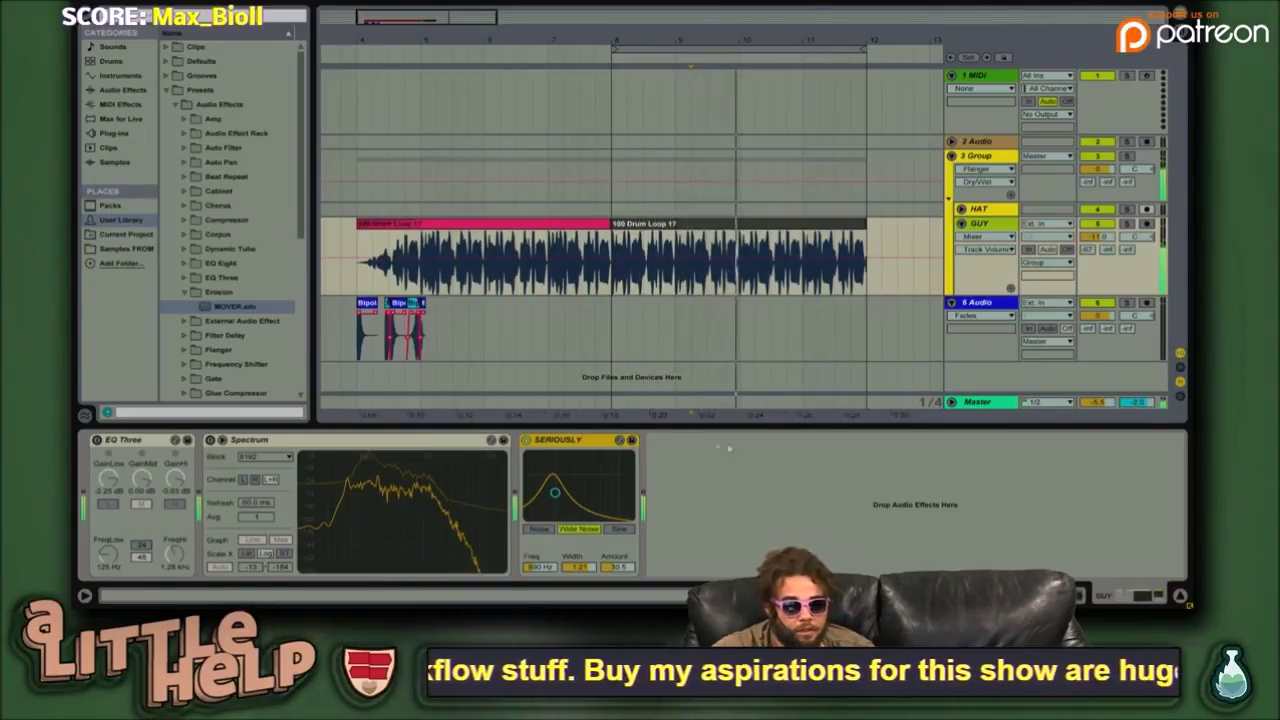
click(631, 440)
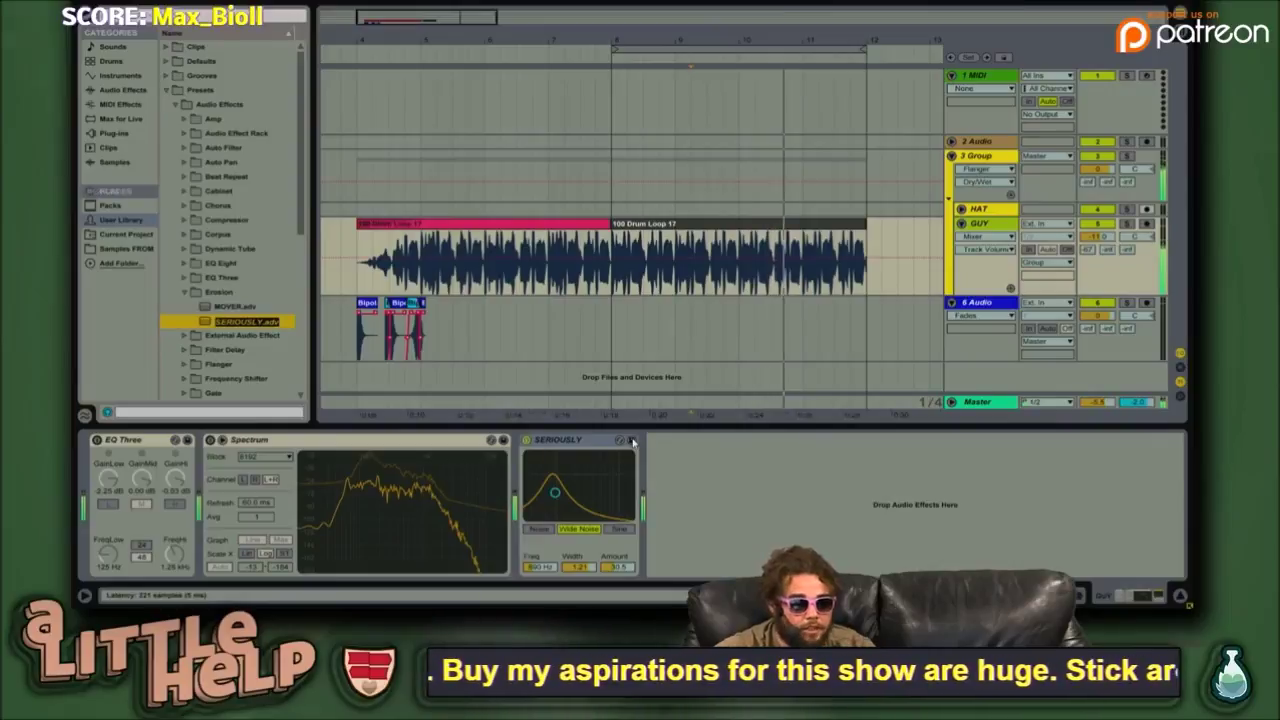
key(Return)
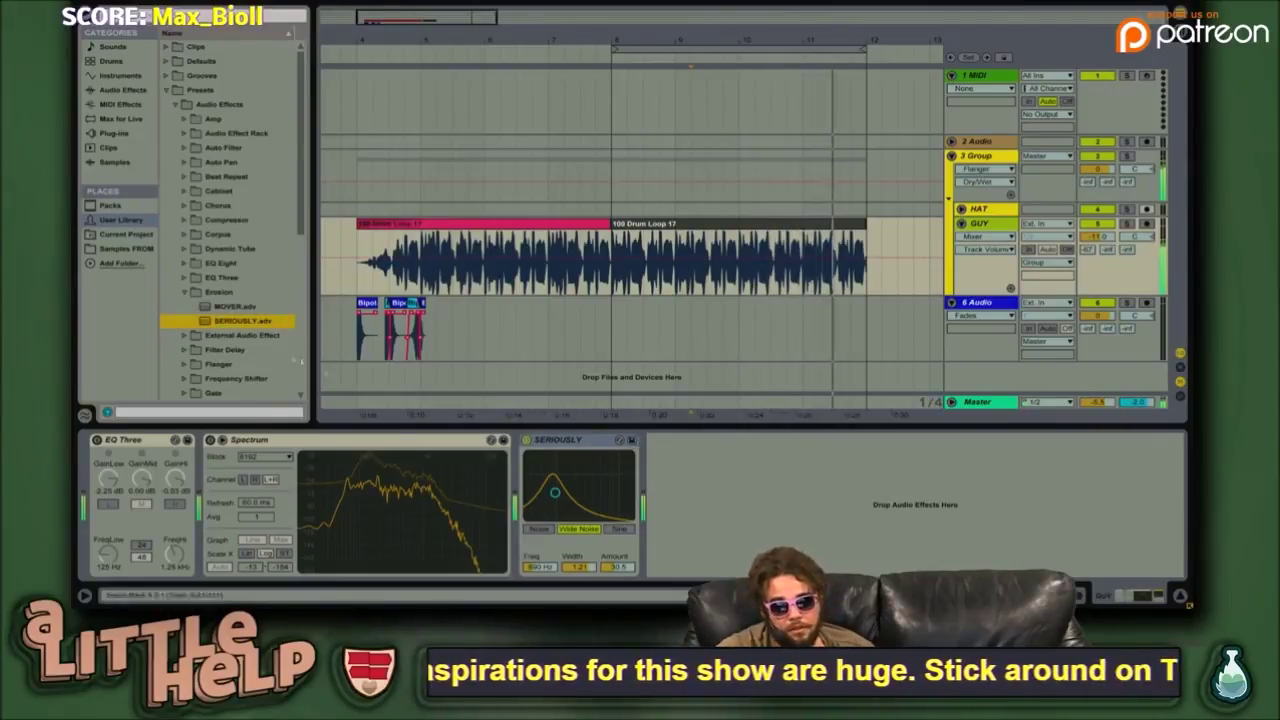
- Delete the MOVER.adv preset from the Erosion folder of the User Library, moving it to the trash
click(234, 307)
key(Delete)
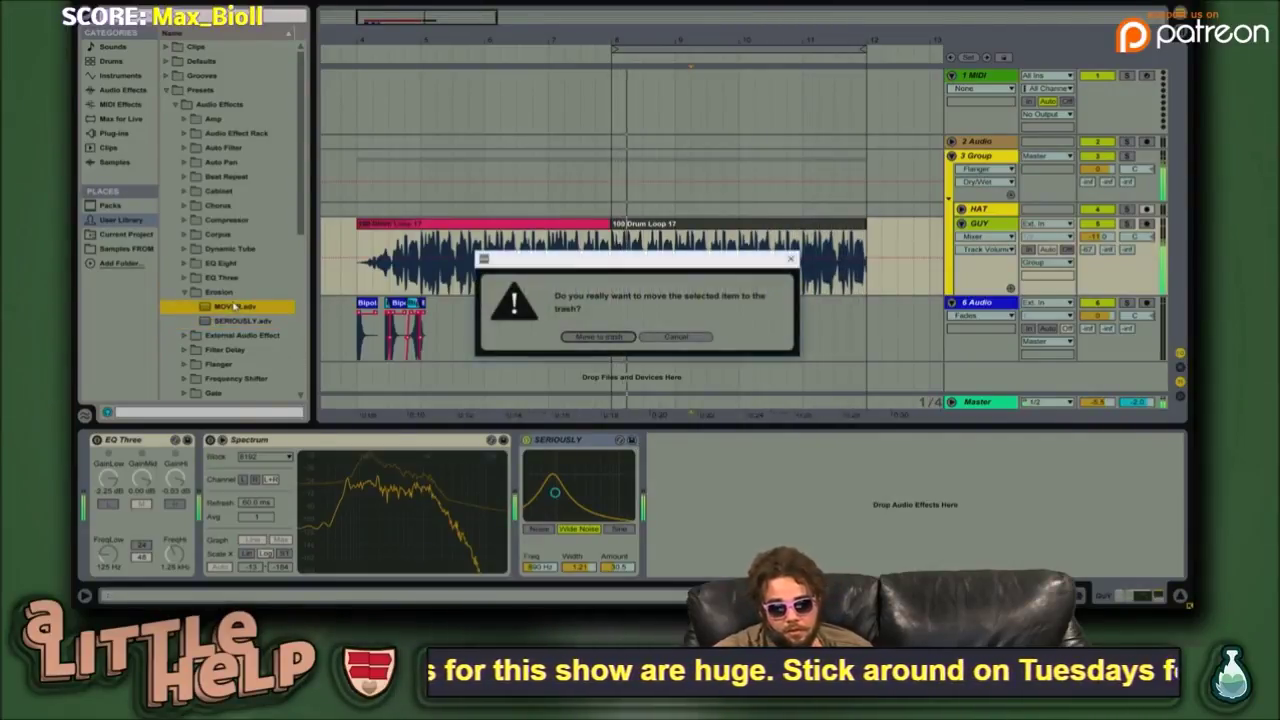
click(600, 336)
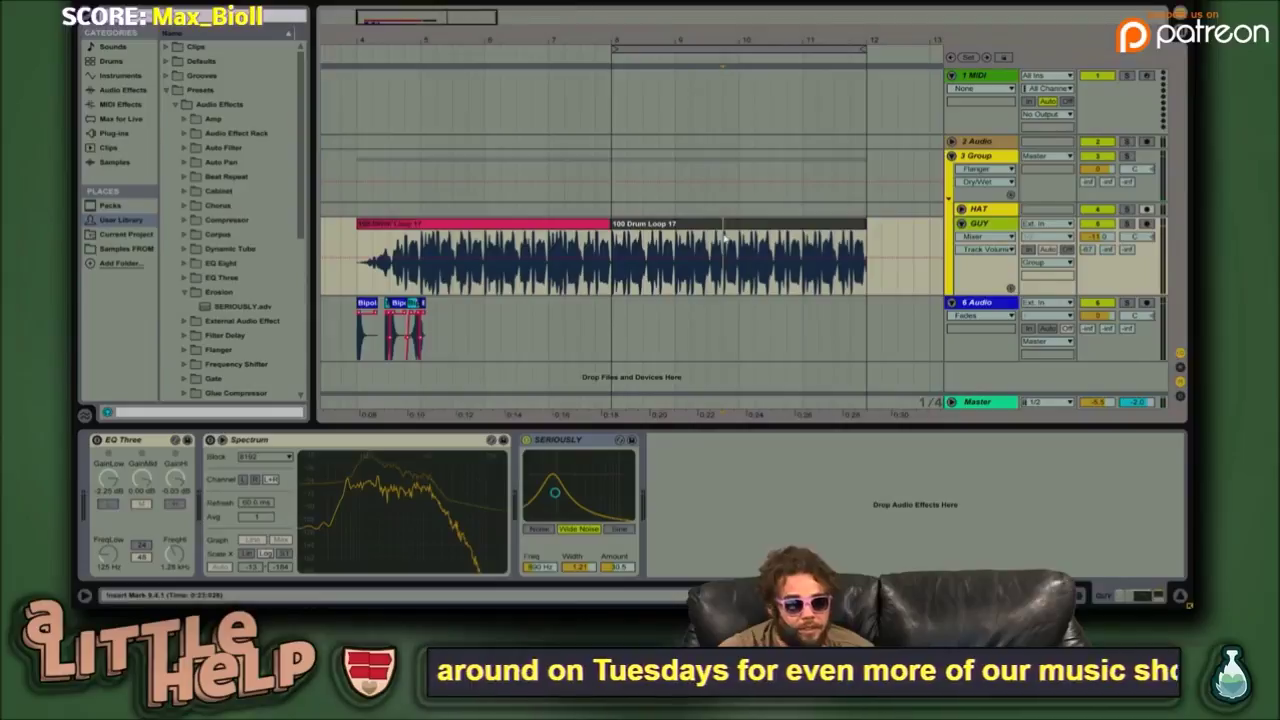
- Start saving the Live Set in the Sweet Vanilla Project folder, taking the name of the existing set ending in _ALH as a base
key(ctrl+s)
key(Escape)
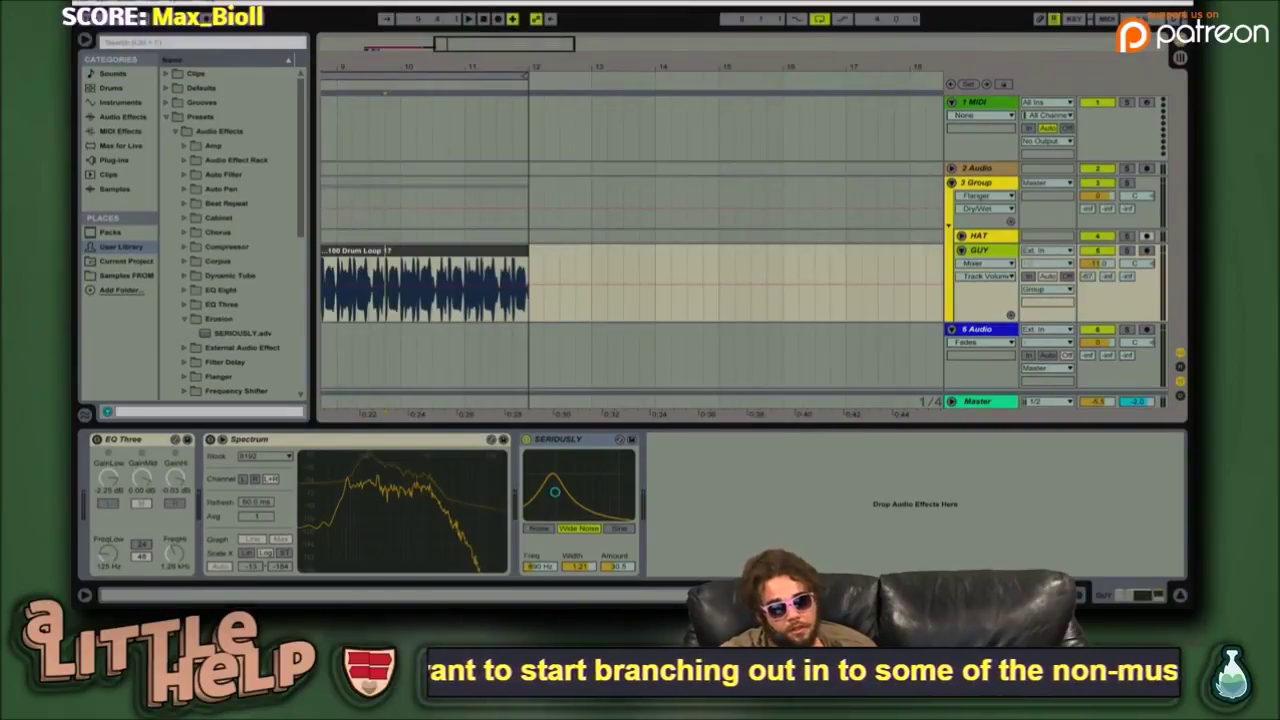
click(78, 4)
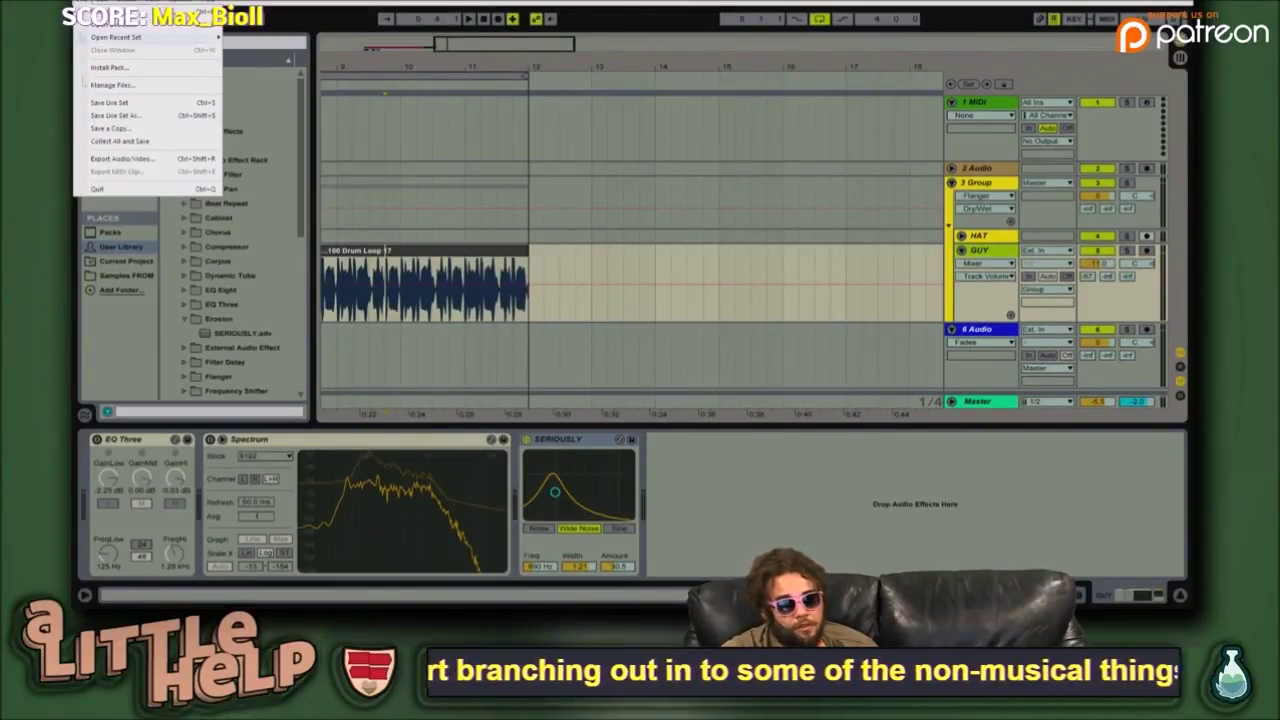
click(185, 104)
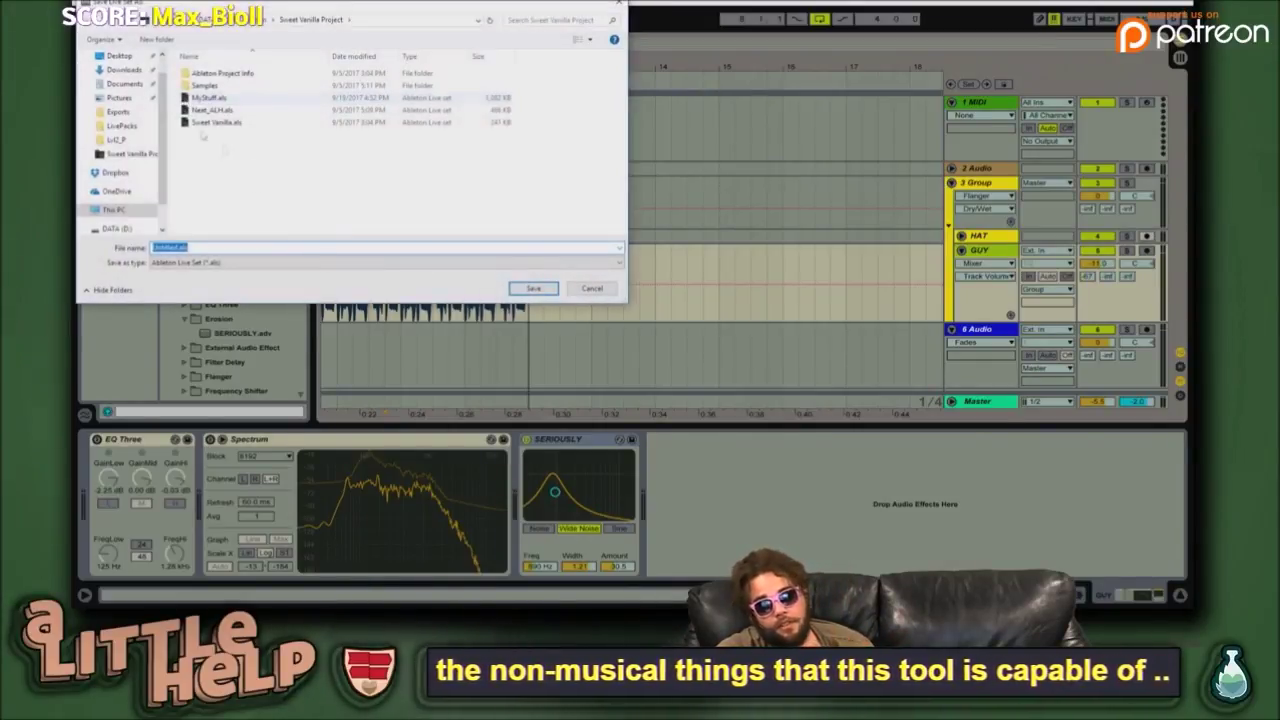
click(212, 109)
click(172, 247)
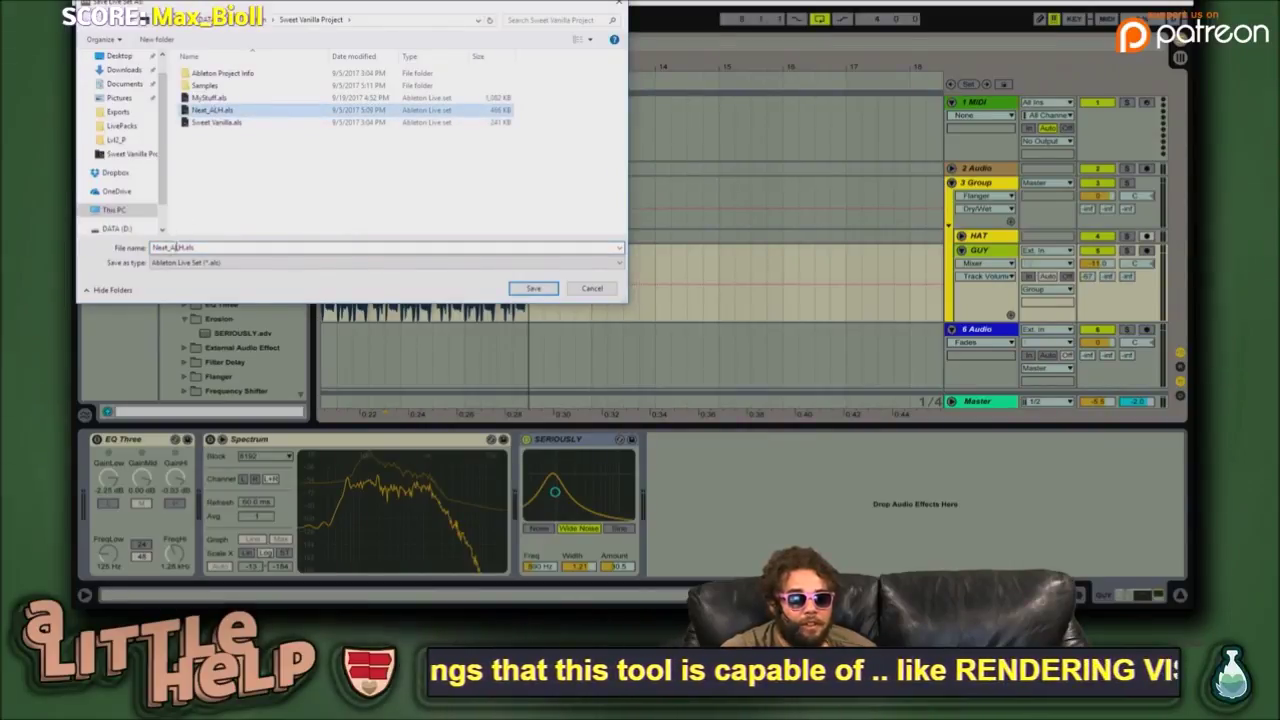
- Replace the part of the file name before _ALH so that it reads AUDINTO_ALH.als
double_click(167, 247)
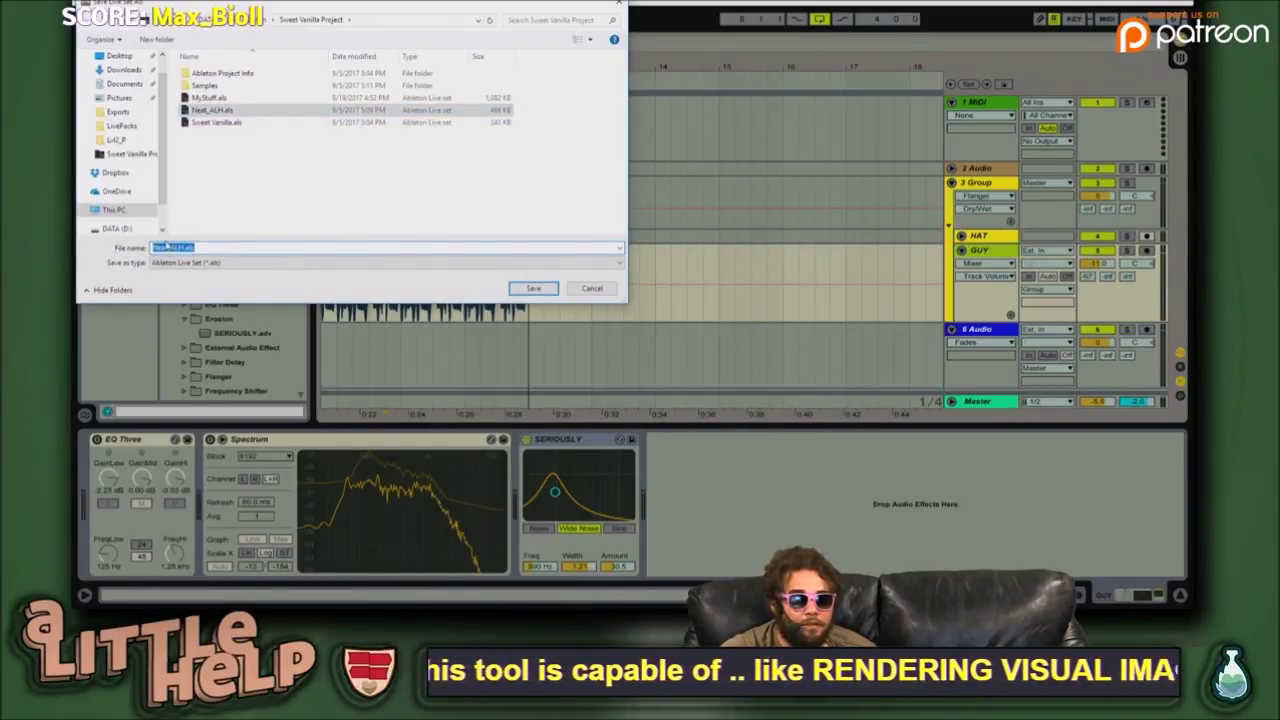
click(168, 247)
key(BackSpace)
key(BackSpace)
key(BackSpace)
key(BackSpace)
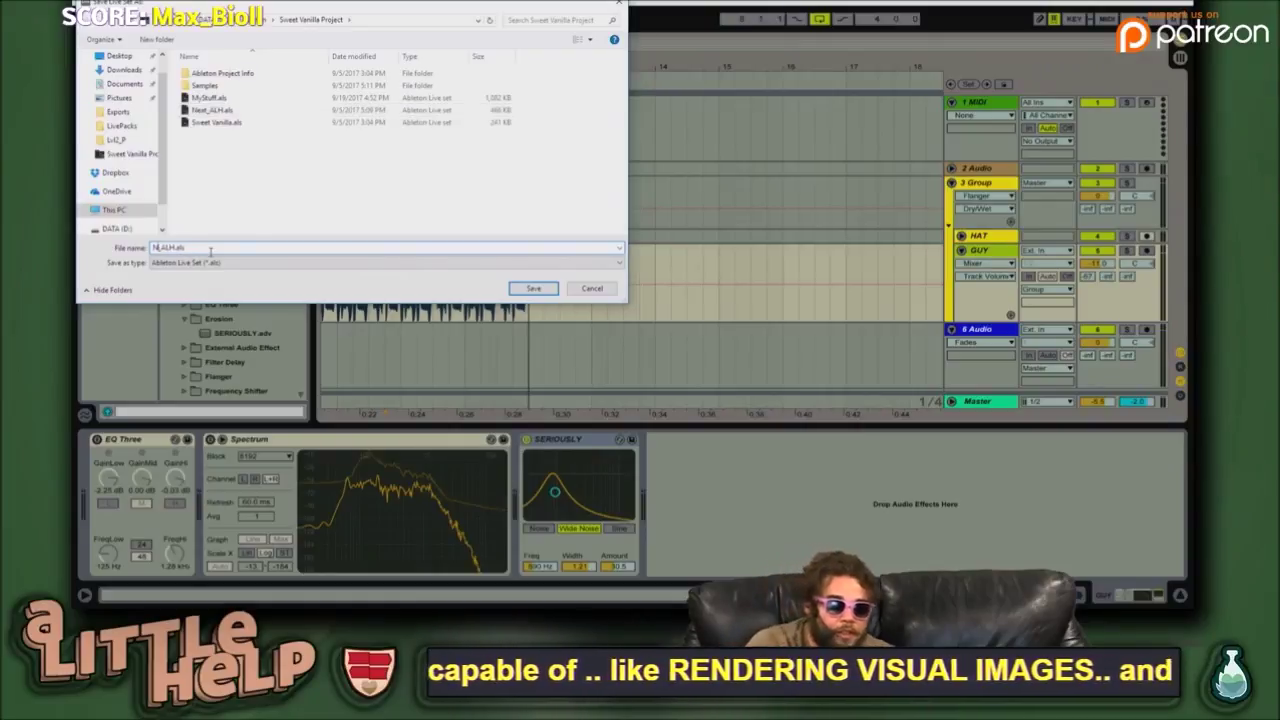
text(4)
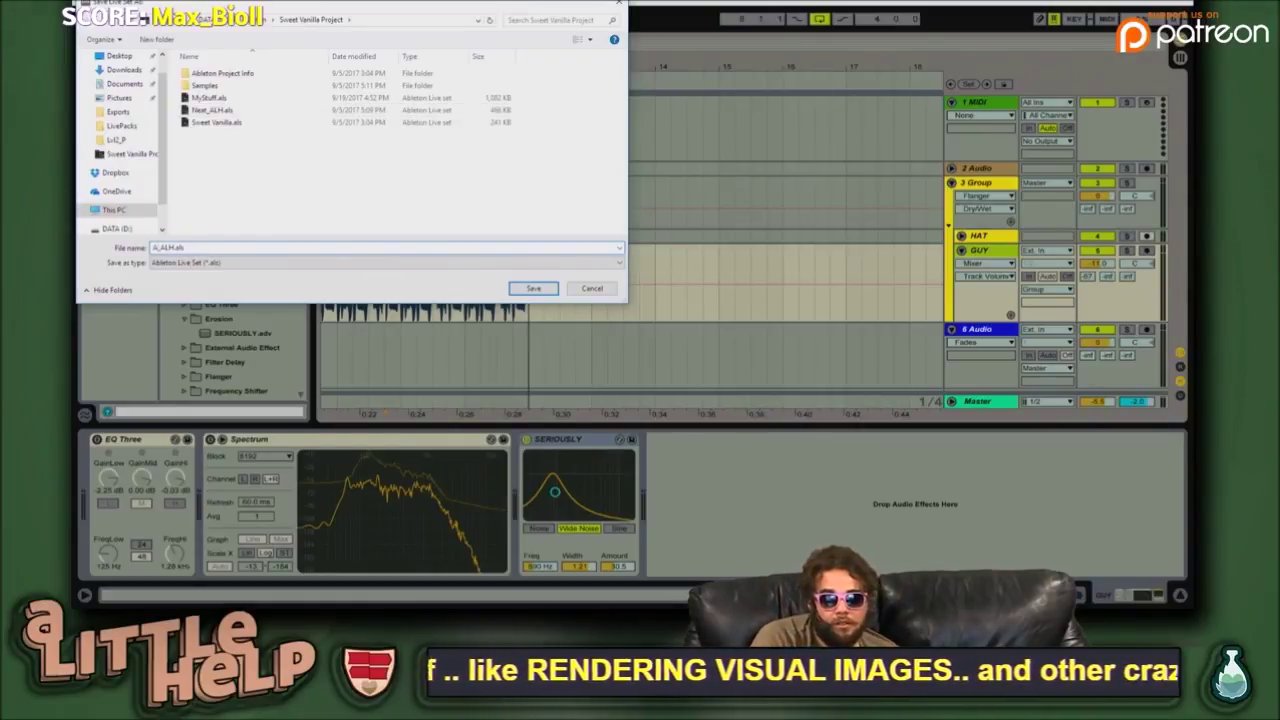
text(UDI)
text(NTRO)
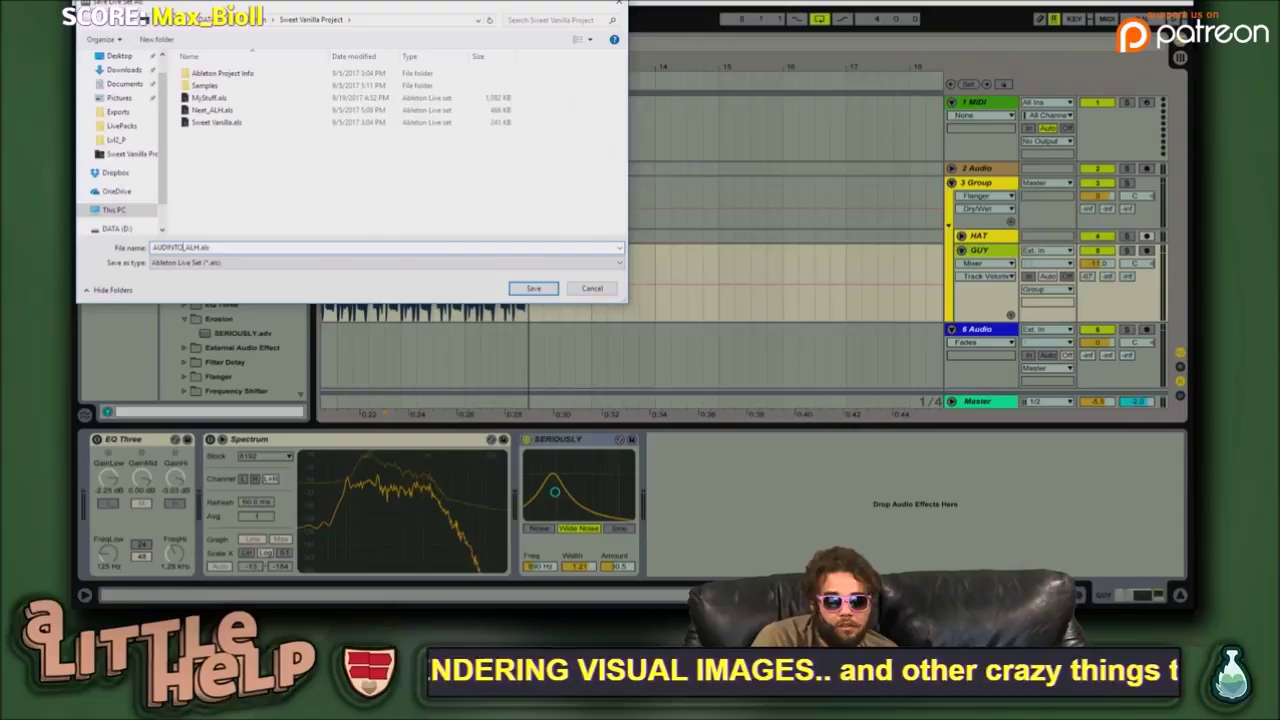
- Save the Live Set as AUDINTRO_ALH.als and delete the temporary project files
key(Return)
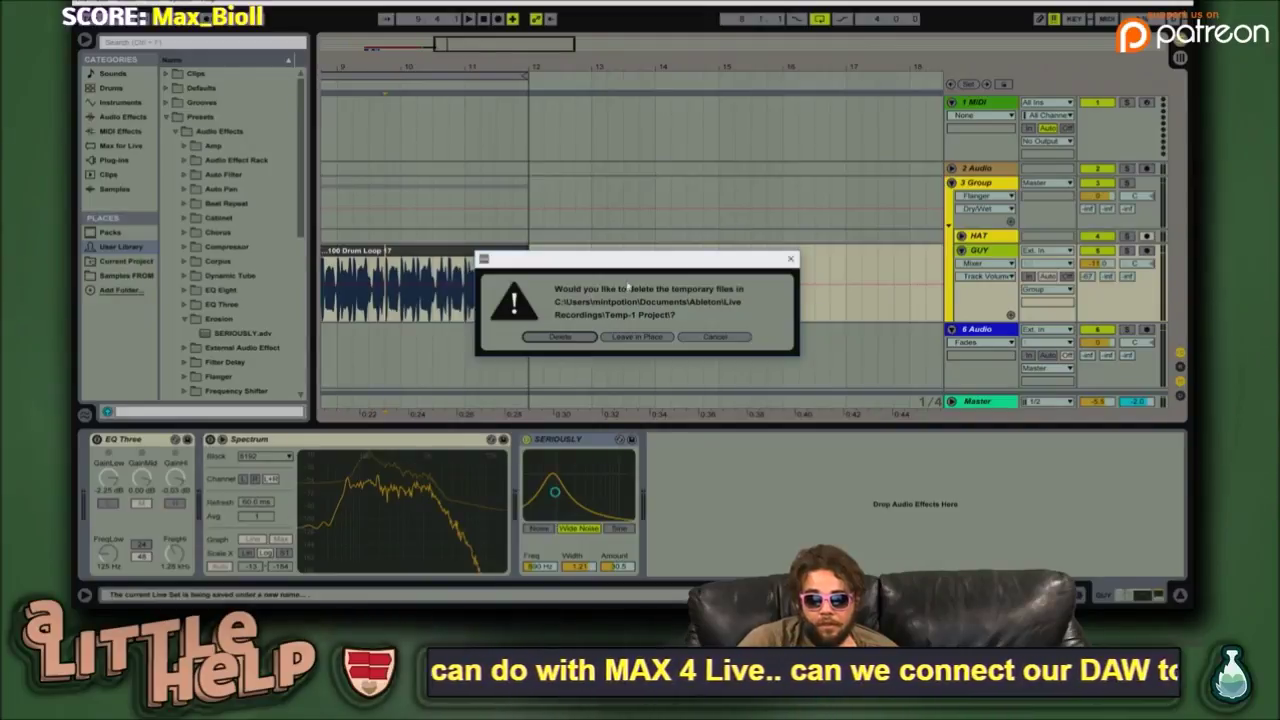
drag(624, 265, 684, 164)
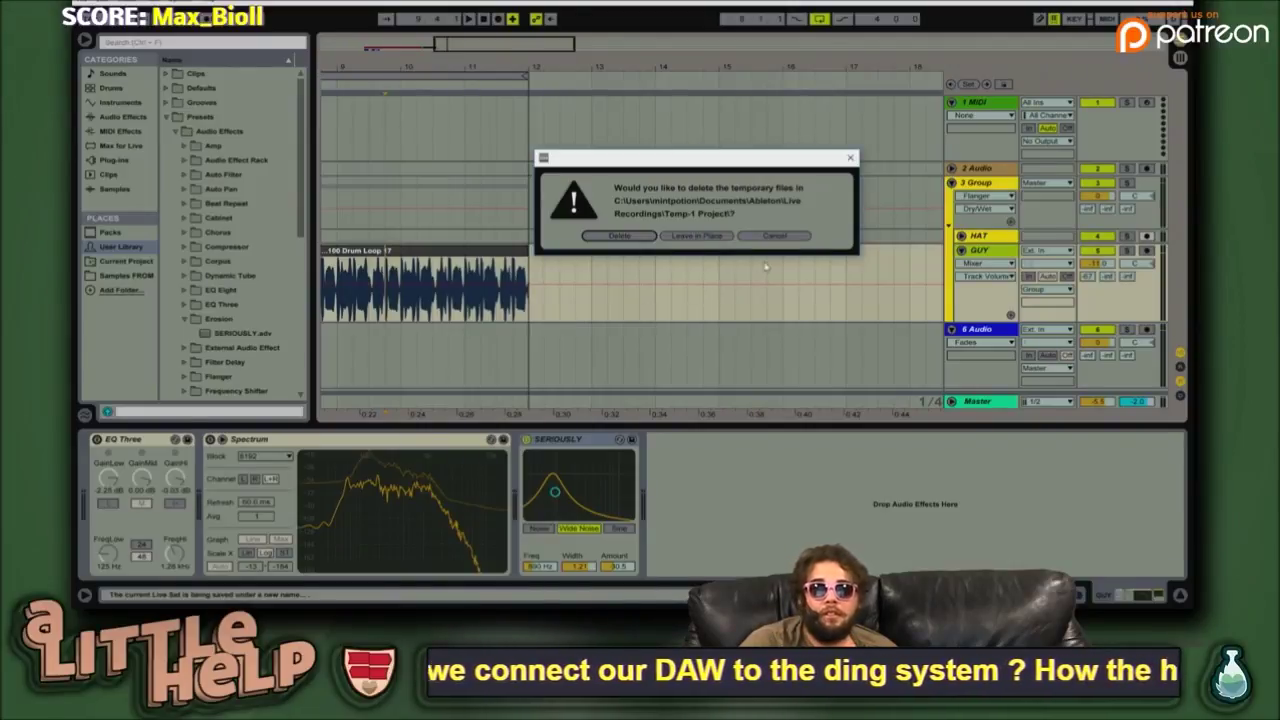
click(620, 236)
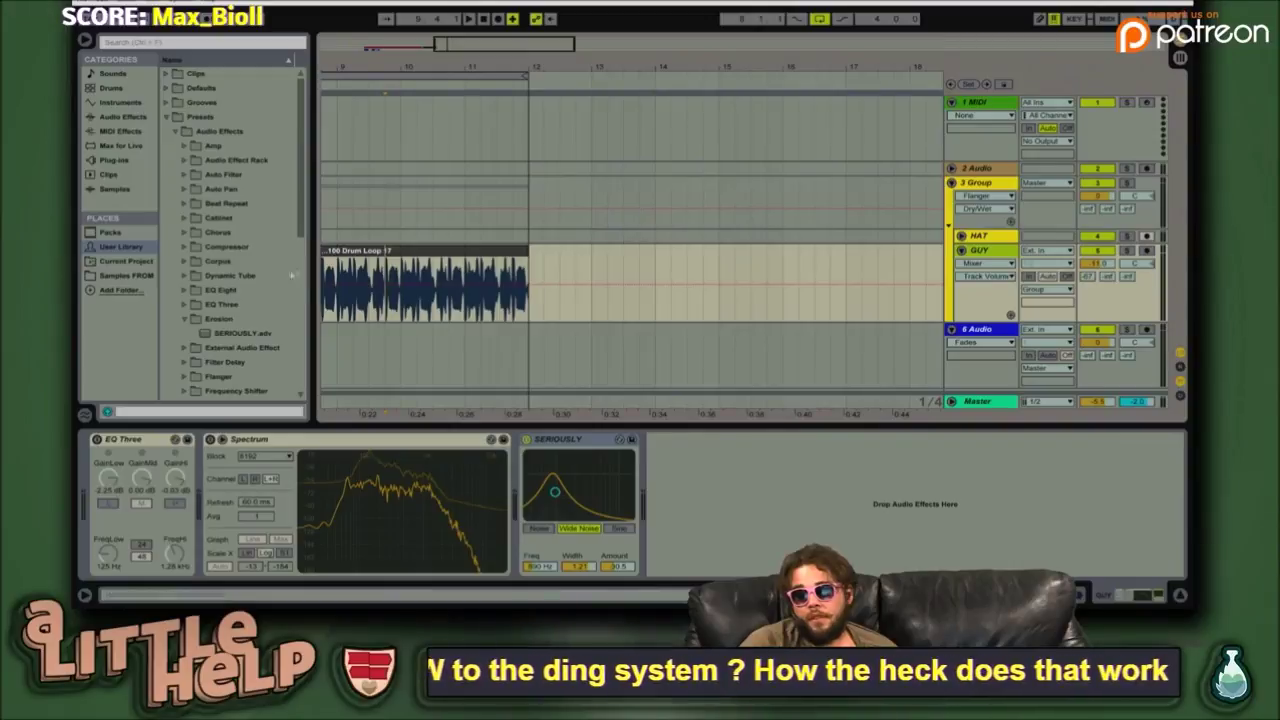
- Browse the current project's processed samples and expand the Reverse folder to reach its kick sample
click(126, 260)
click(219, 102)
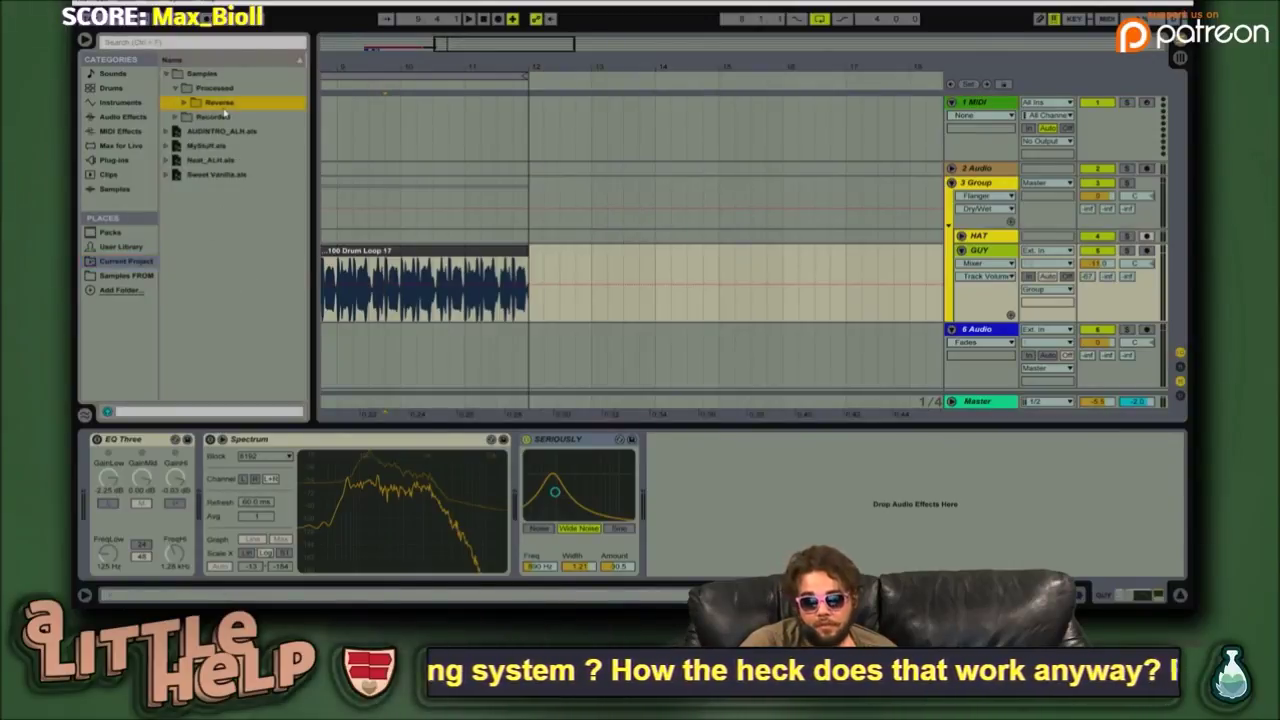
key(Up)
key(Down)
key(Right)
key(Down)
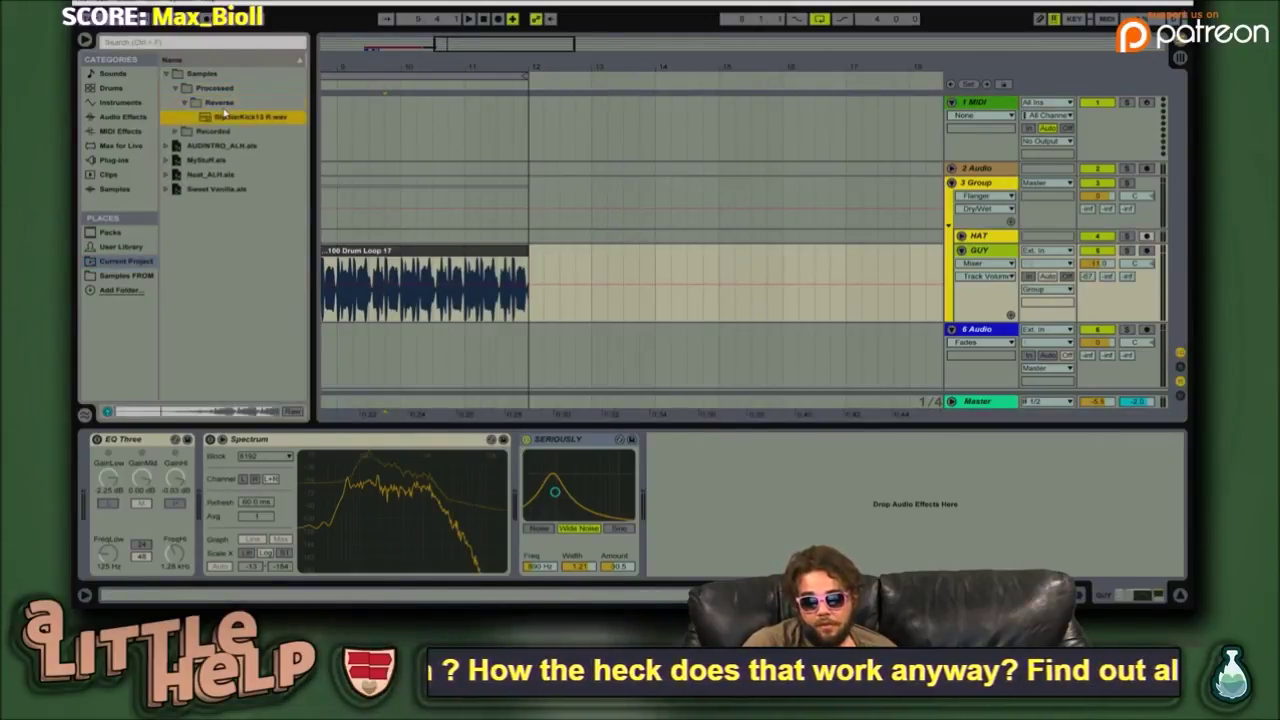
- Collapse the Processed sample folder and look through the Recorded folder and the project's Live Sets
key(Up)
key(Up)
key(Up)
key(Down)
key(Down)
key(Down)
key(Down)
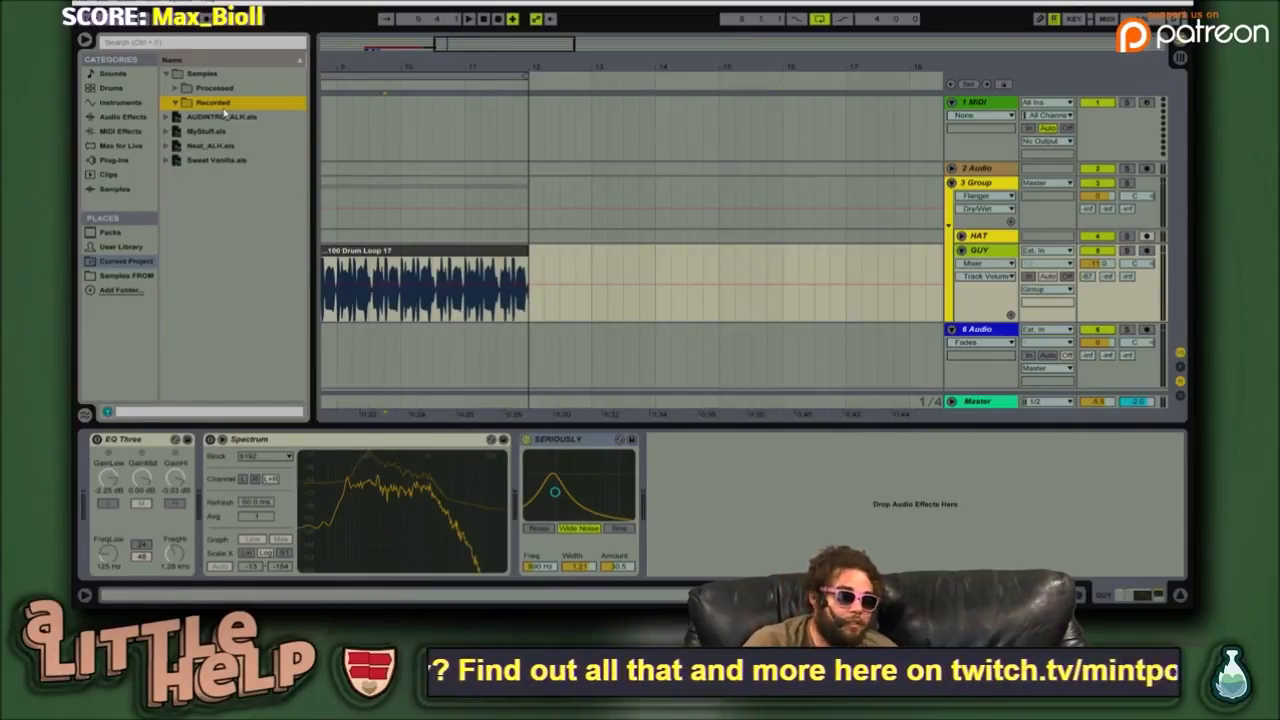
key(Up)
key(Up)
key(Up)
key(Down)
key(Down)
key(Down)
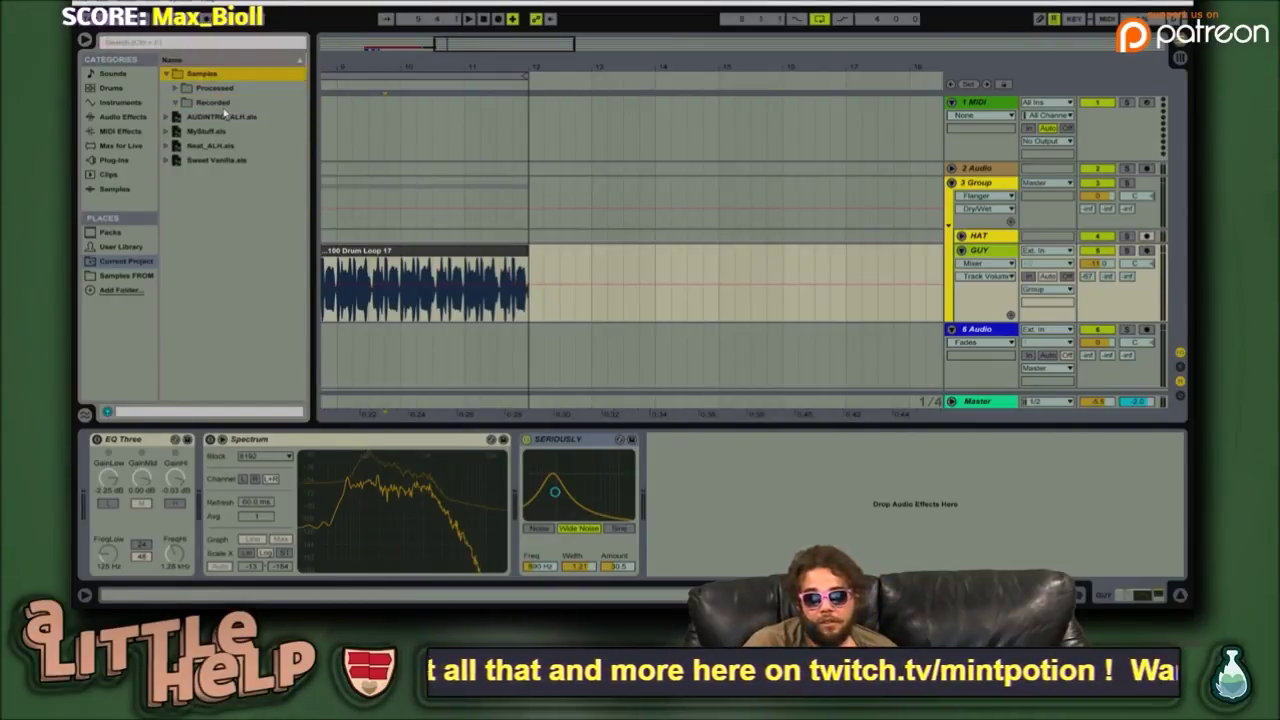
key(Down)
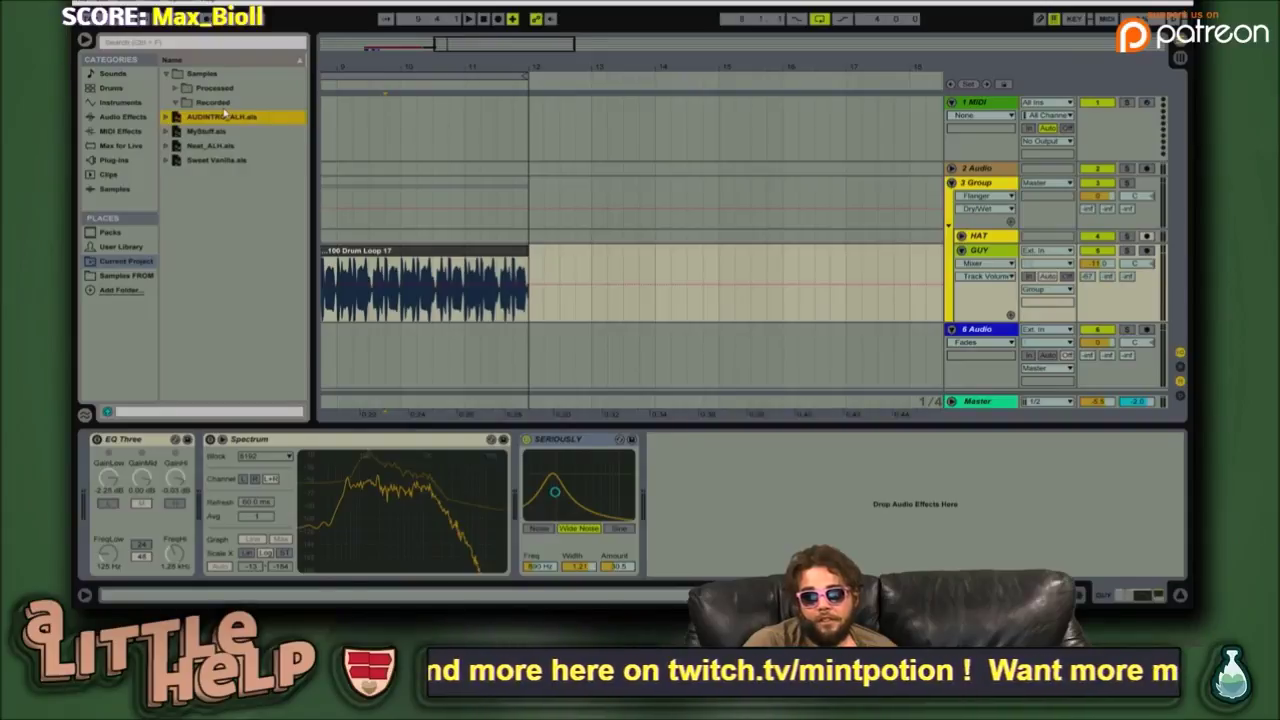
- Collapse the Samples folder, expand MyStuff.als to list its tracks, and select the 6-Tambourin track
key(Right)
key(Left)
key(Down)
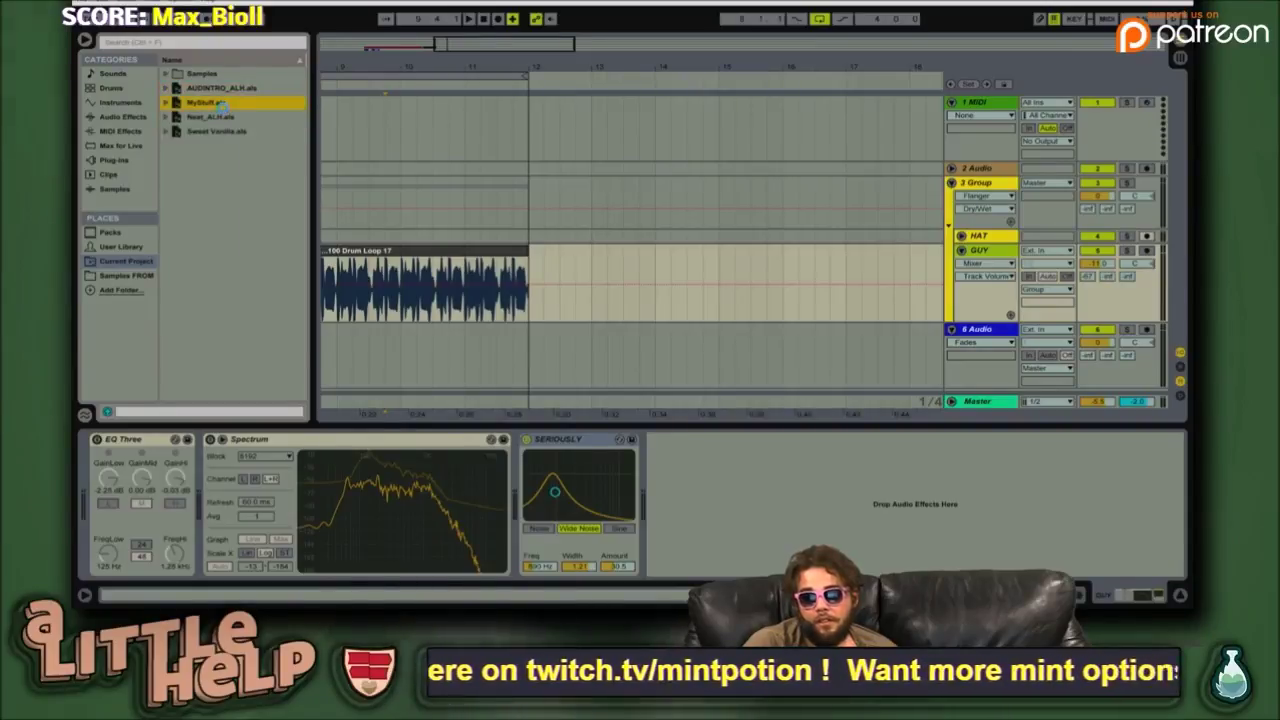
key(Right)
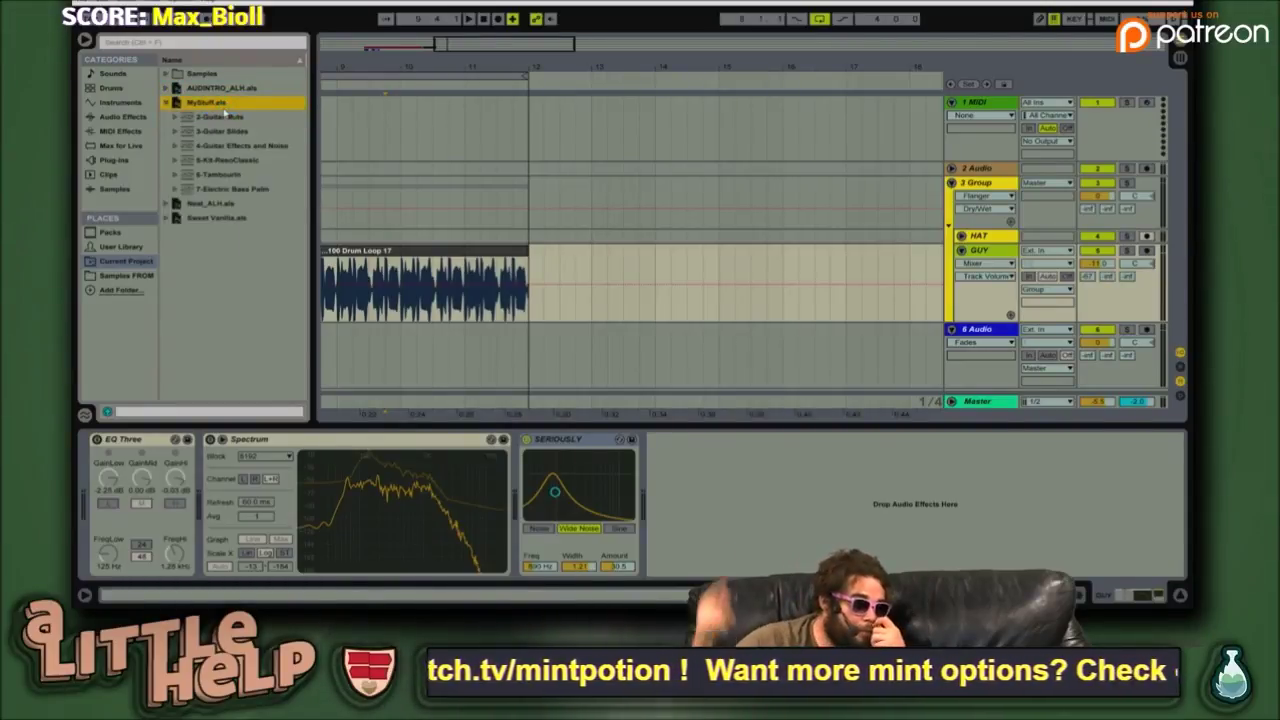
click(220, 175)
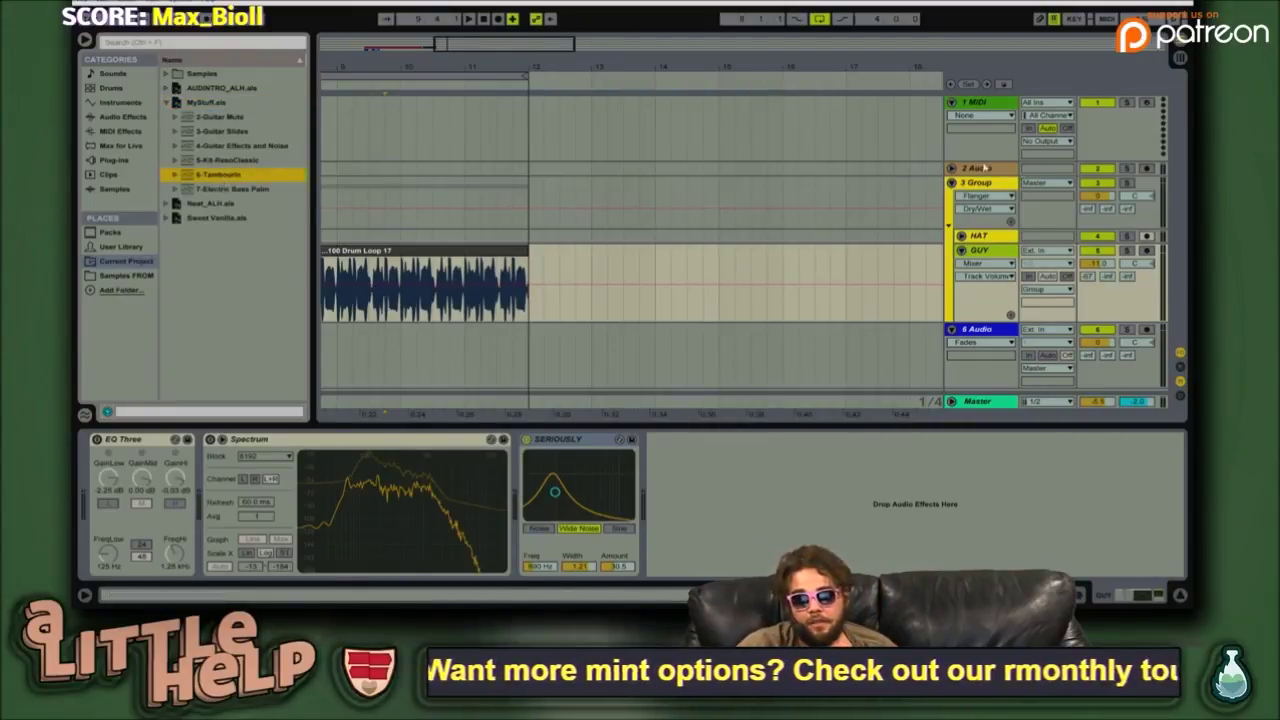
- Fold the 3 Group track and try to import the 6-Tambourin track from MyStuff.als into the arrangement
click(951, 183)
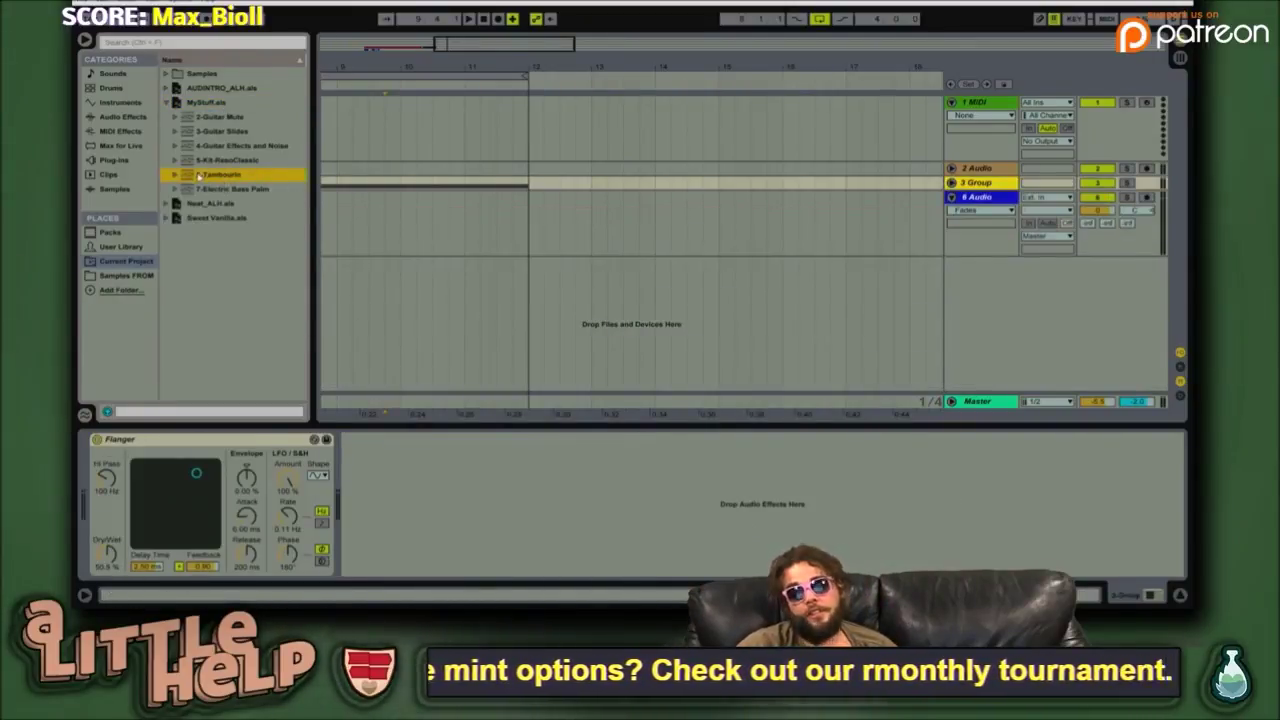
drag(198, 175, 351, 222)
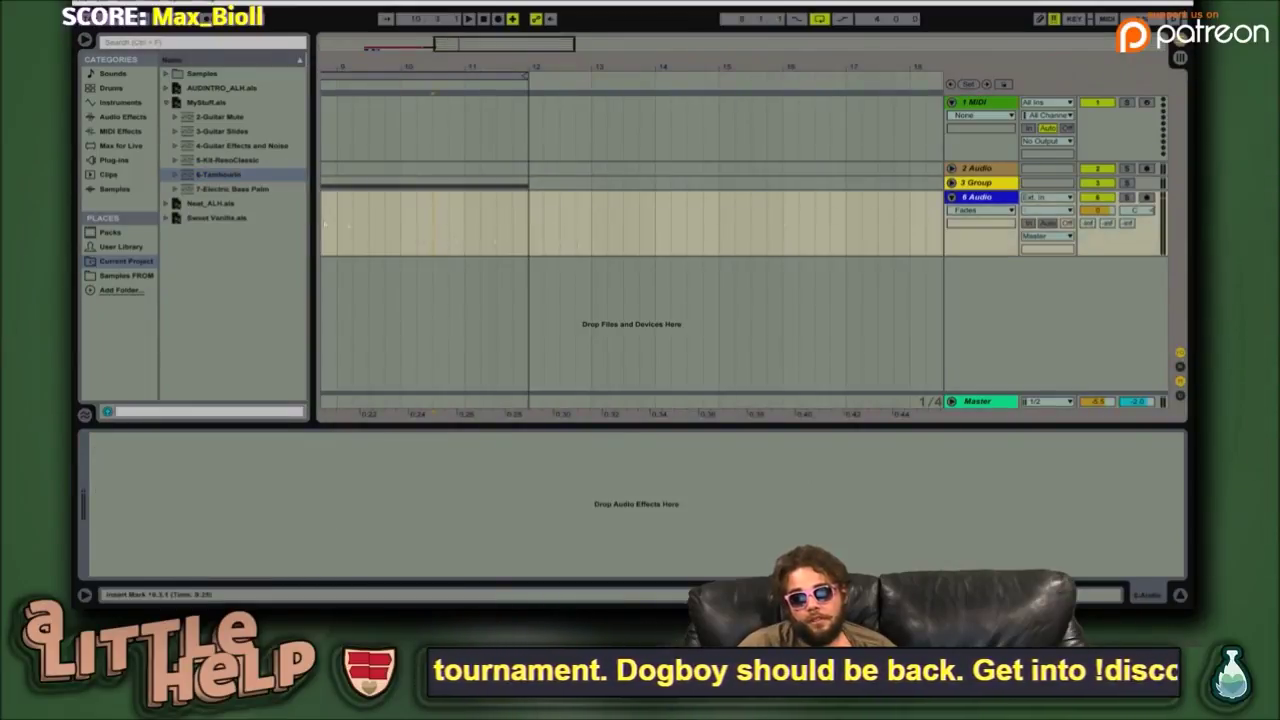
double_click(205, 175)
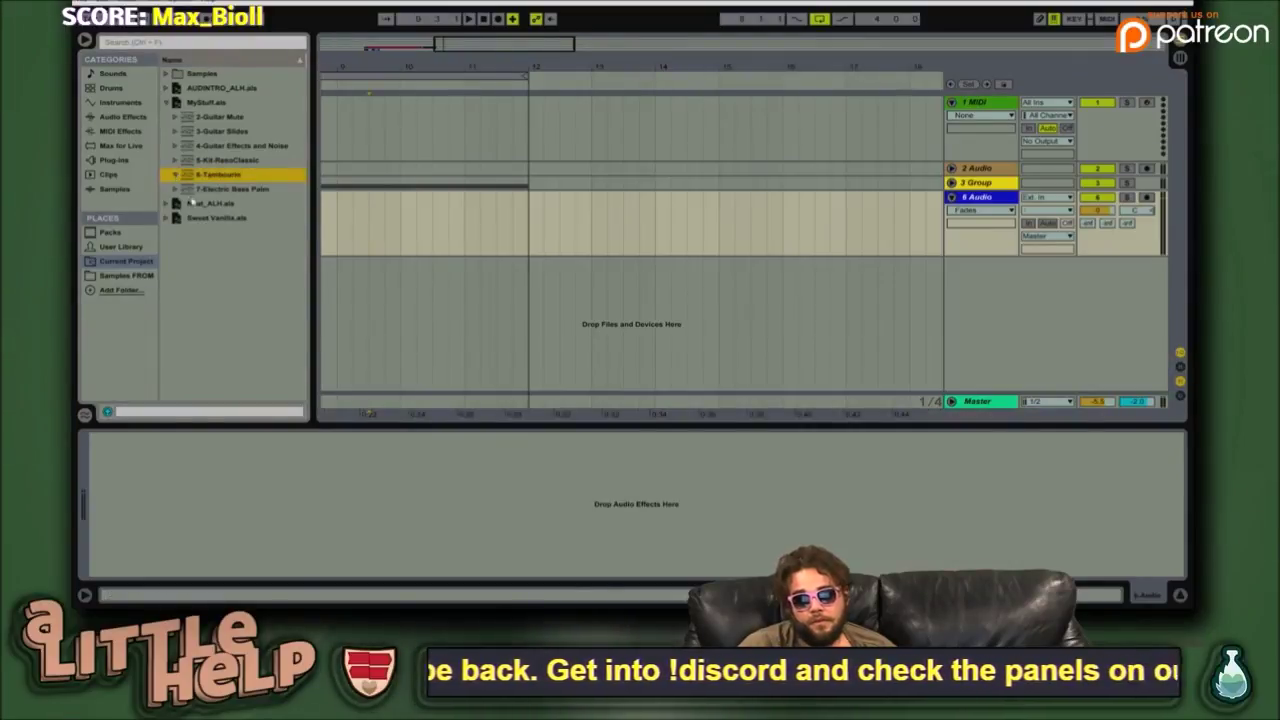
drag(468, 43, 406, 57)
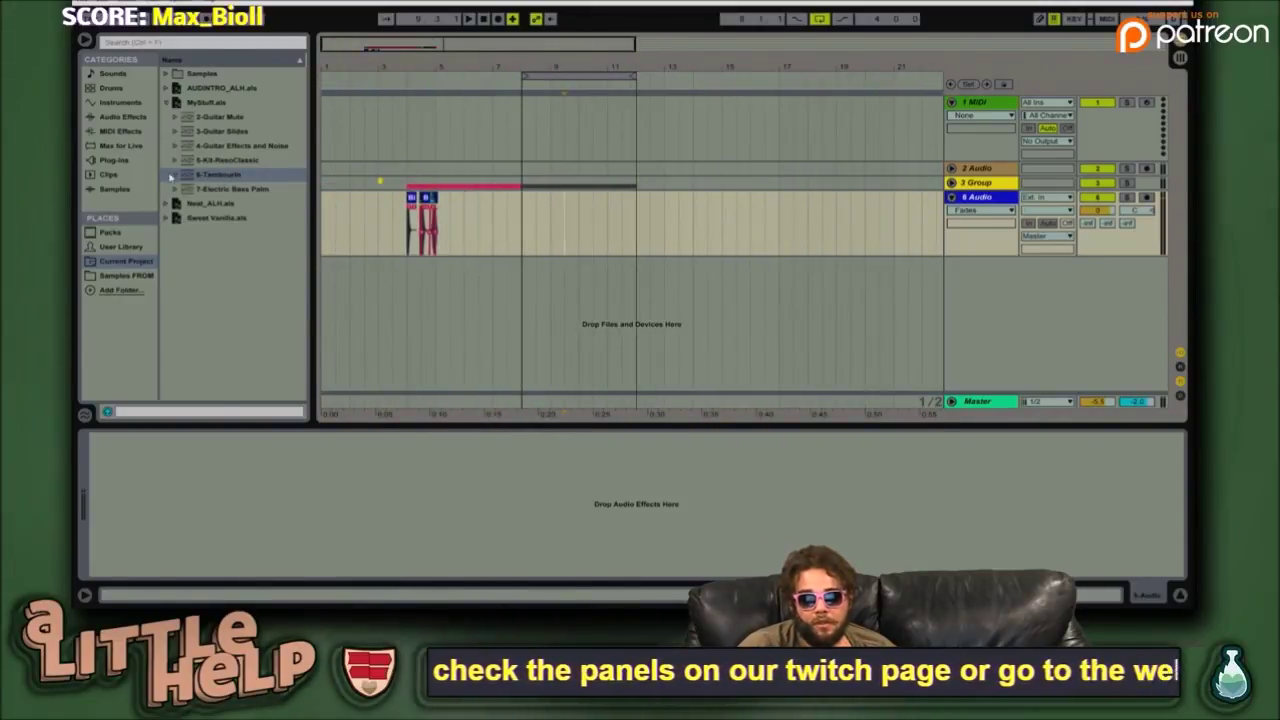
click(185, 174)
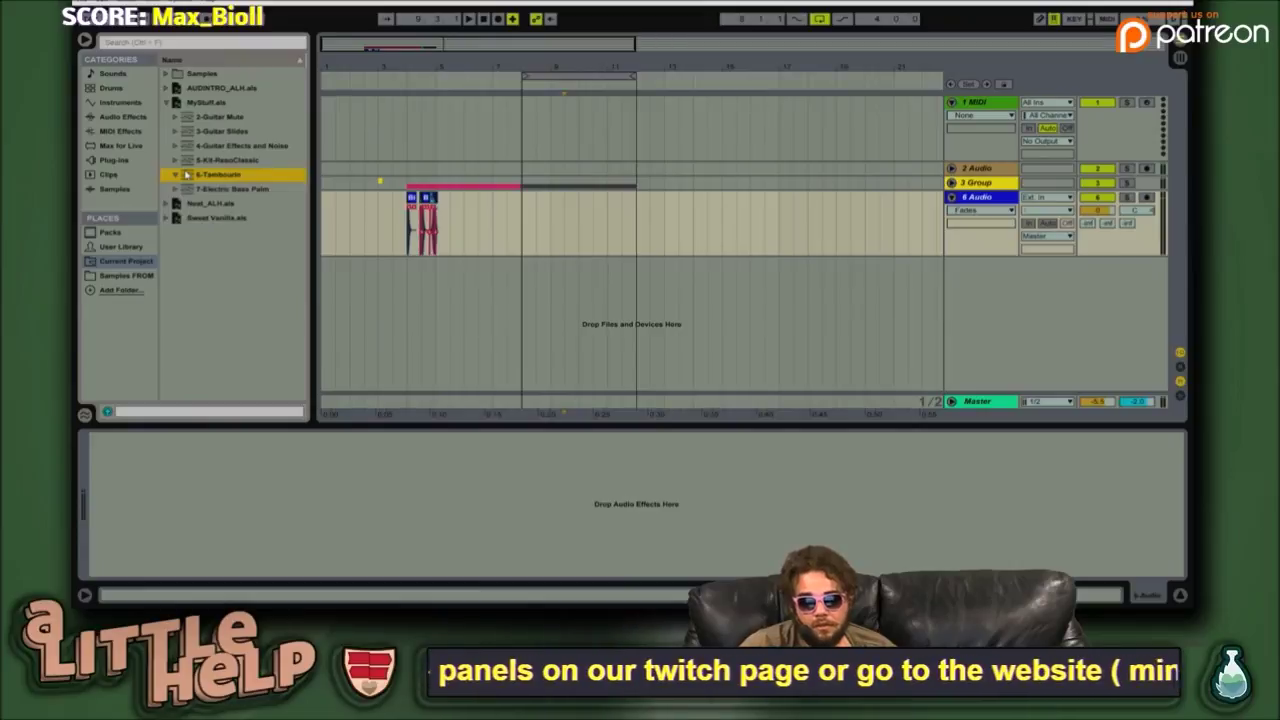
click(204, 131)
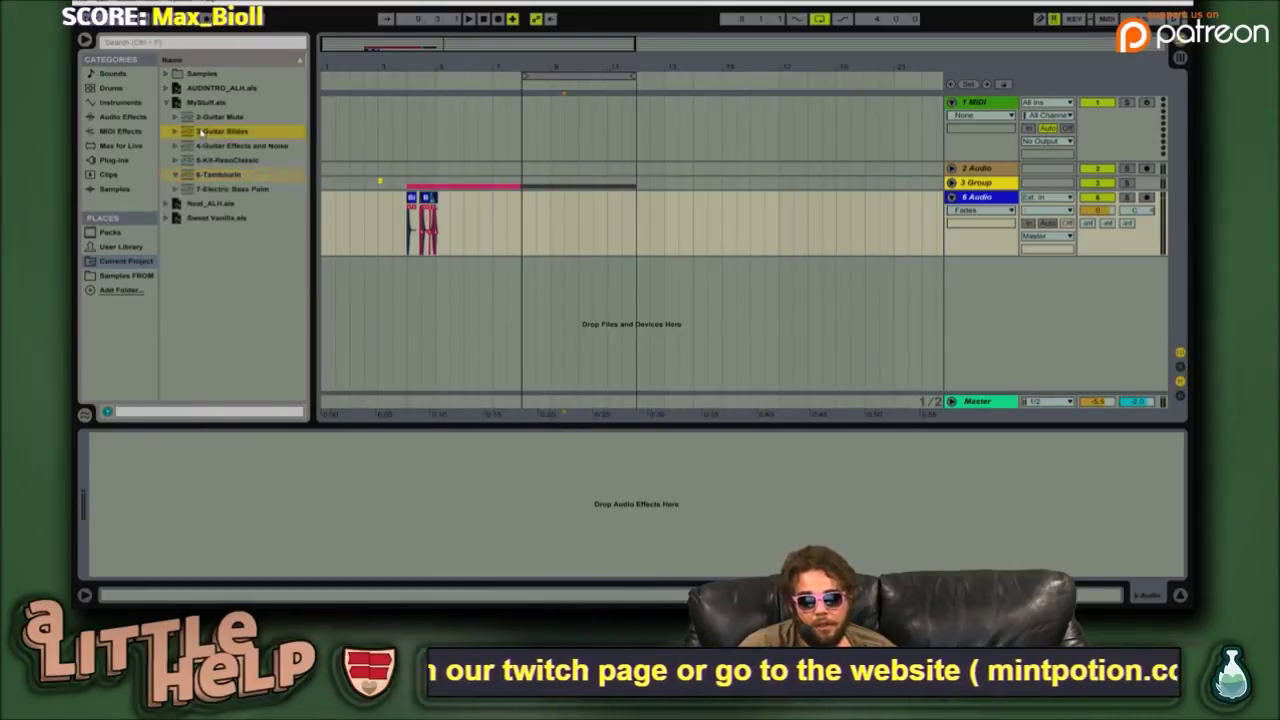
click(215, 176)
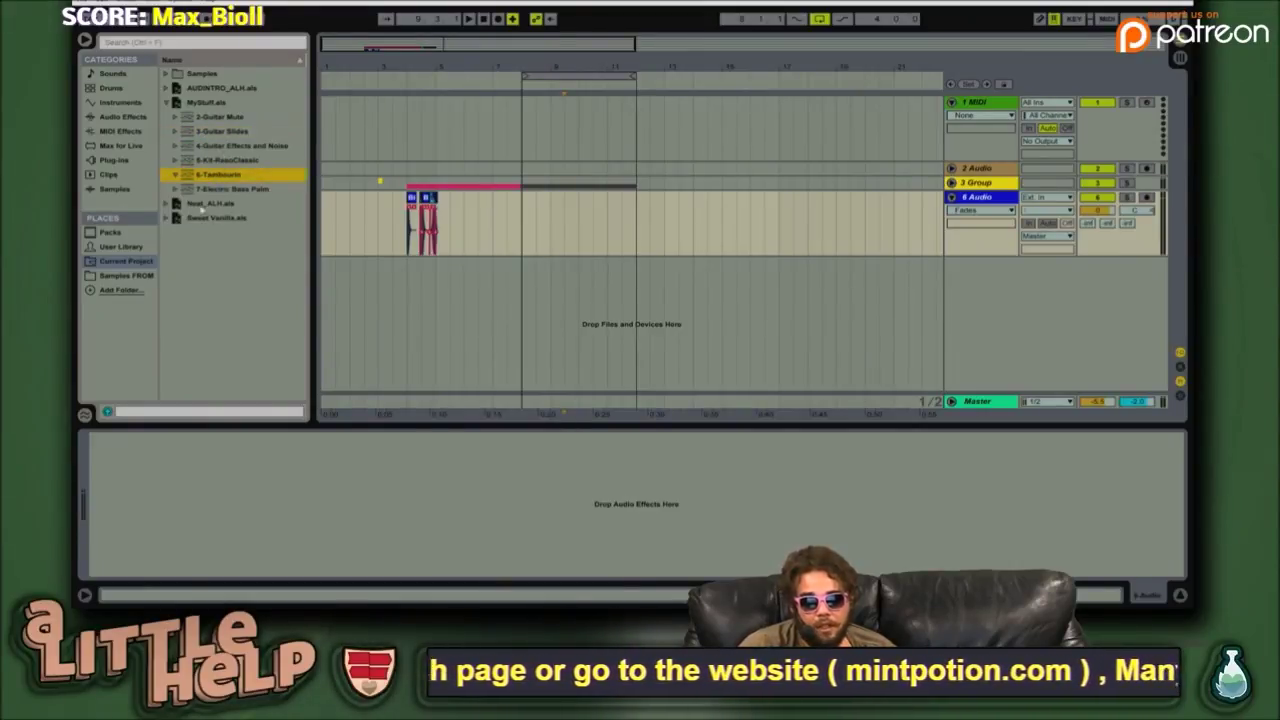
- Try to load MyStuff.als and its individual tracks, such as 6-Tambourin and 3-Guitar Slides, into the arrangement
click(194, 104)
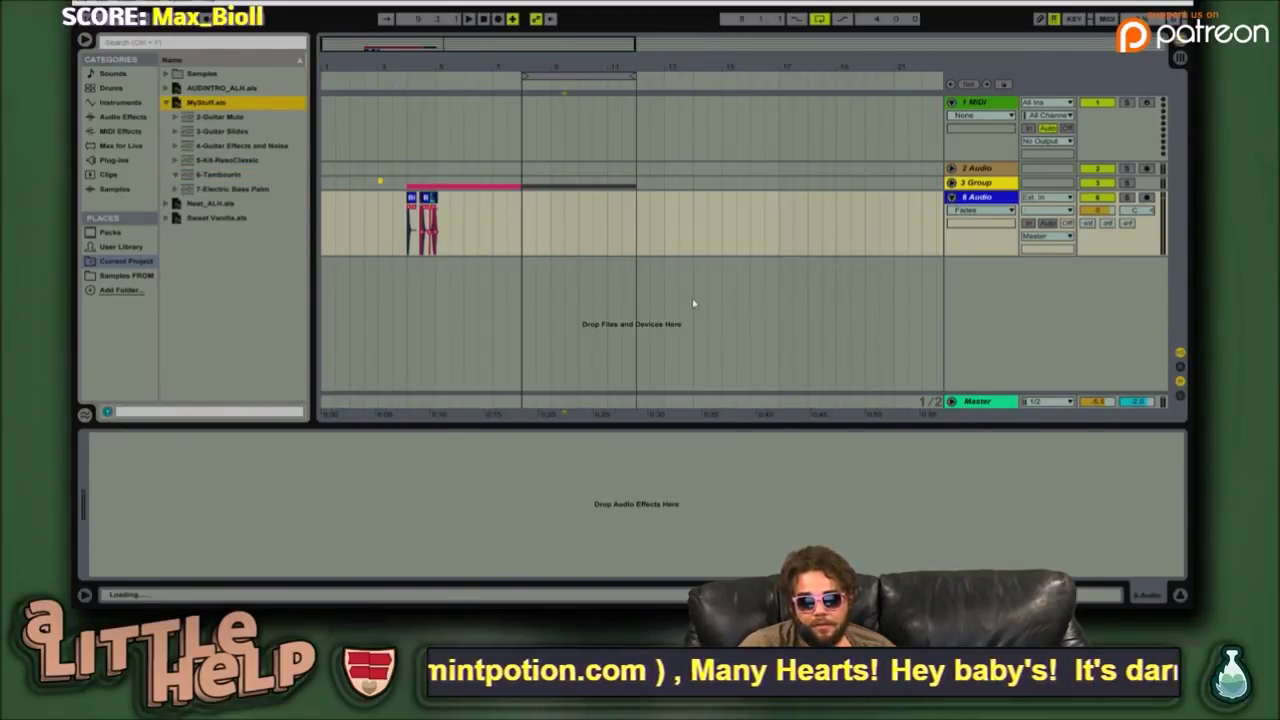
click(350, 300)
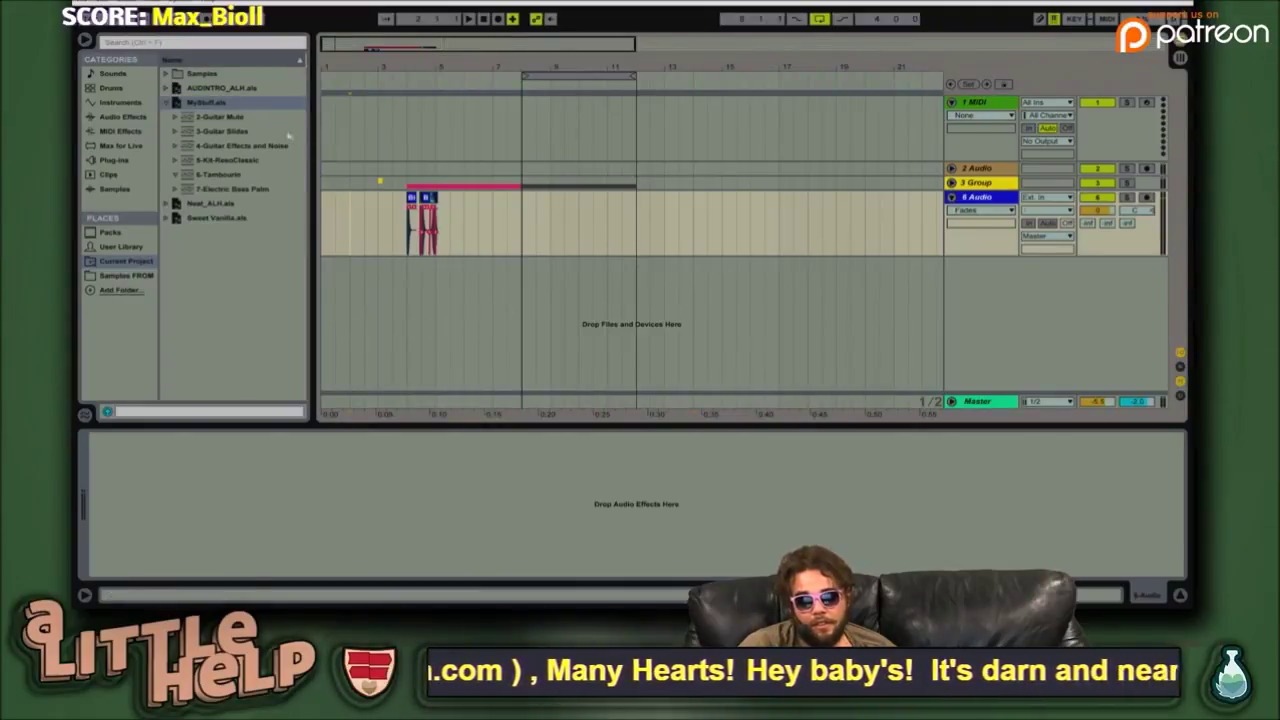
click(189, 176)
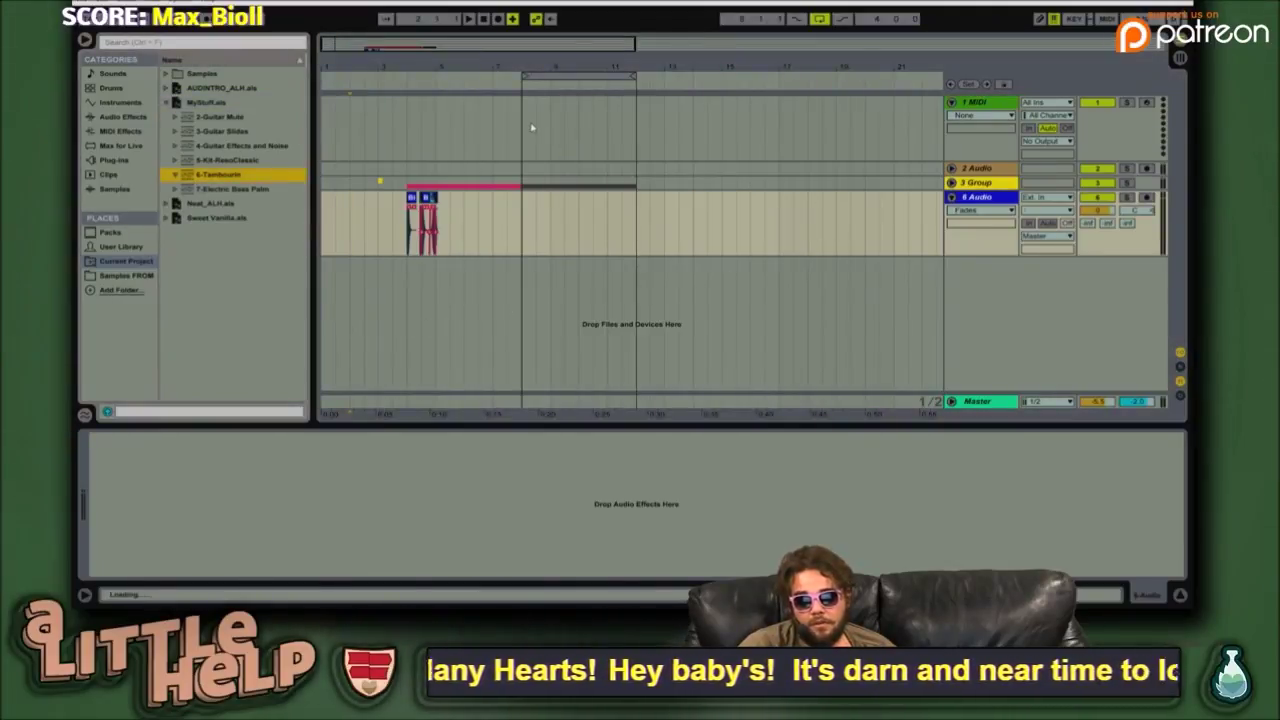
key(Up)
key(Up)
key(Up)
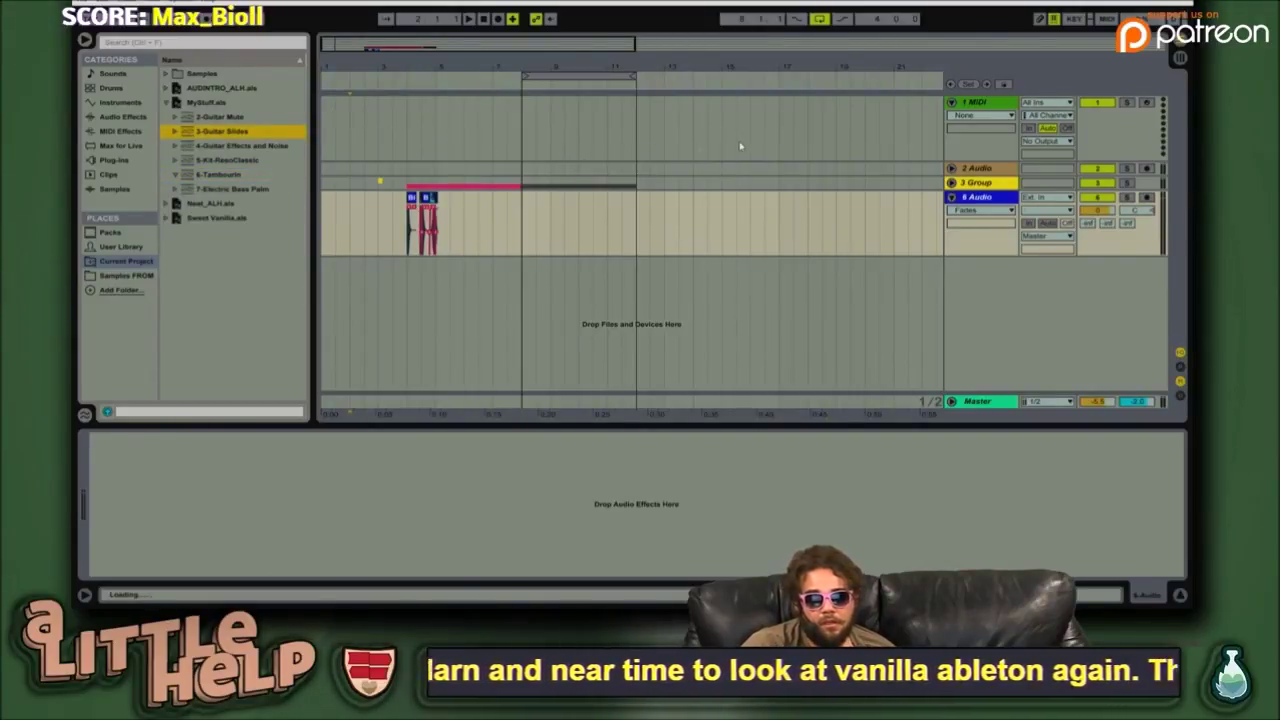
- Try to load the 6-Tambourin track in Session View, and return to Arrangement View
key(Tab)
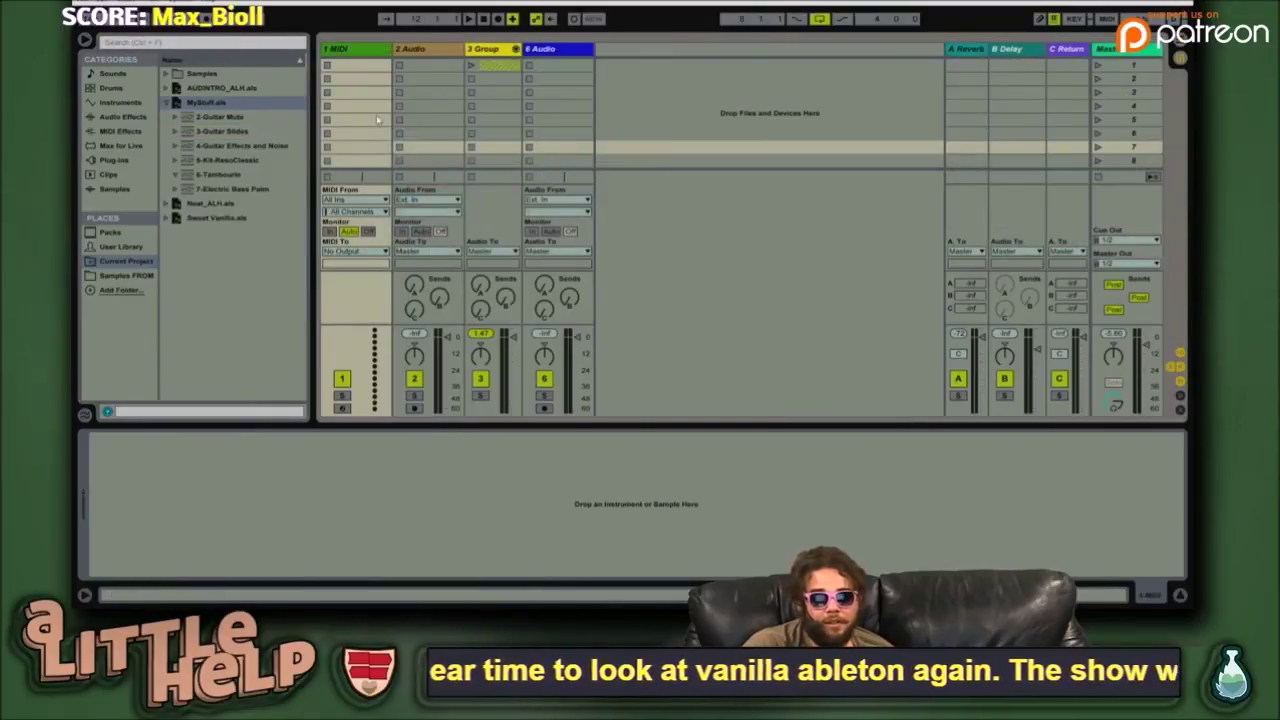
click(210, 174)
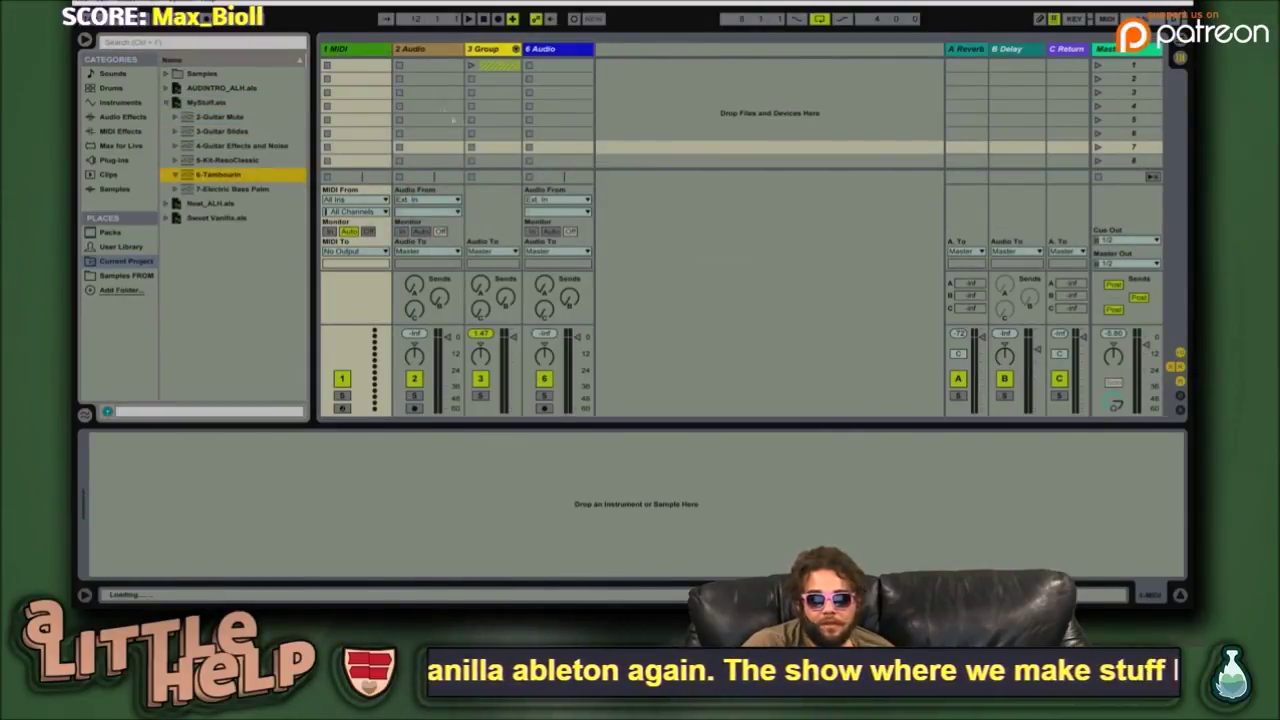
key(Tab)
click(564, 240)
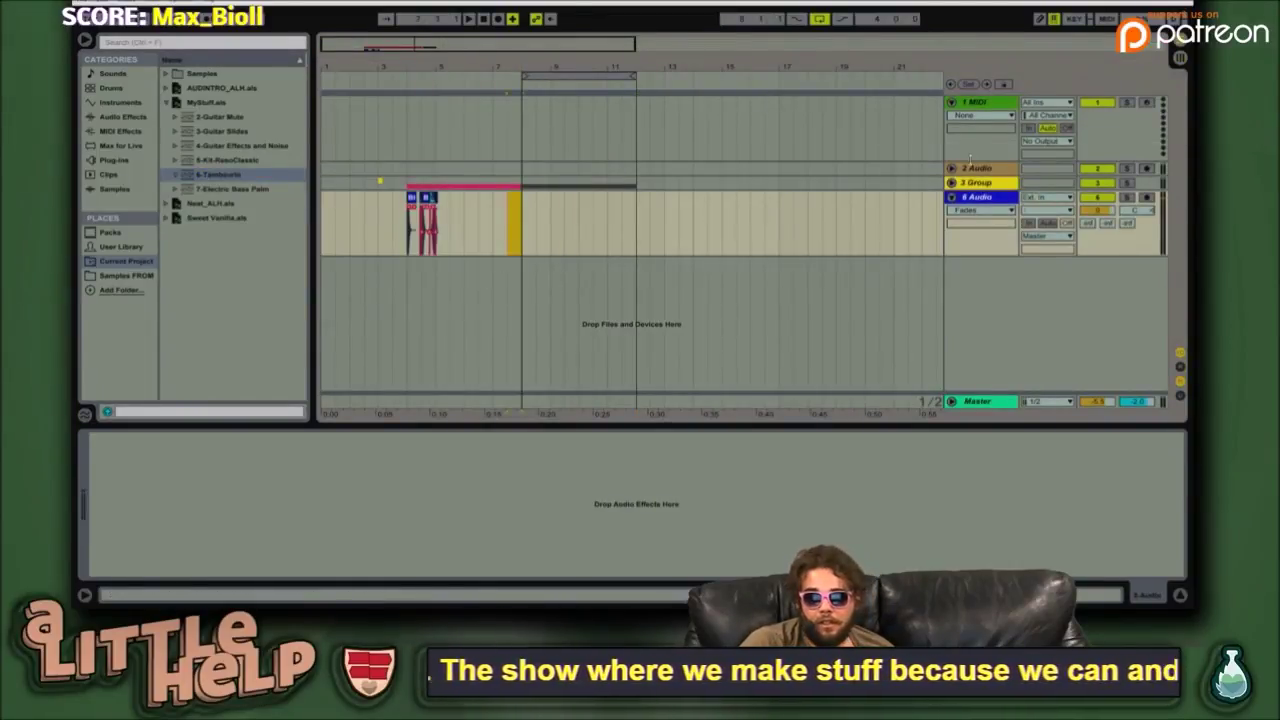
- Delete the 2 Audio and 1 MIDI tracks from the set
click(970, 168)
key(Delete)
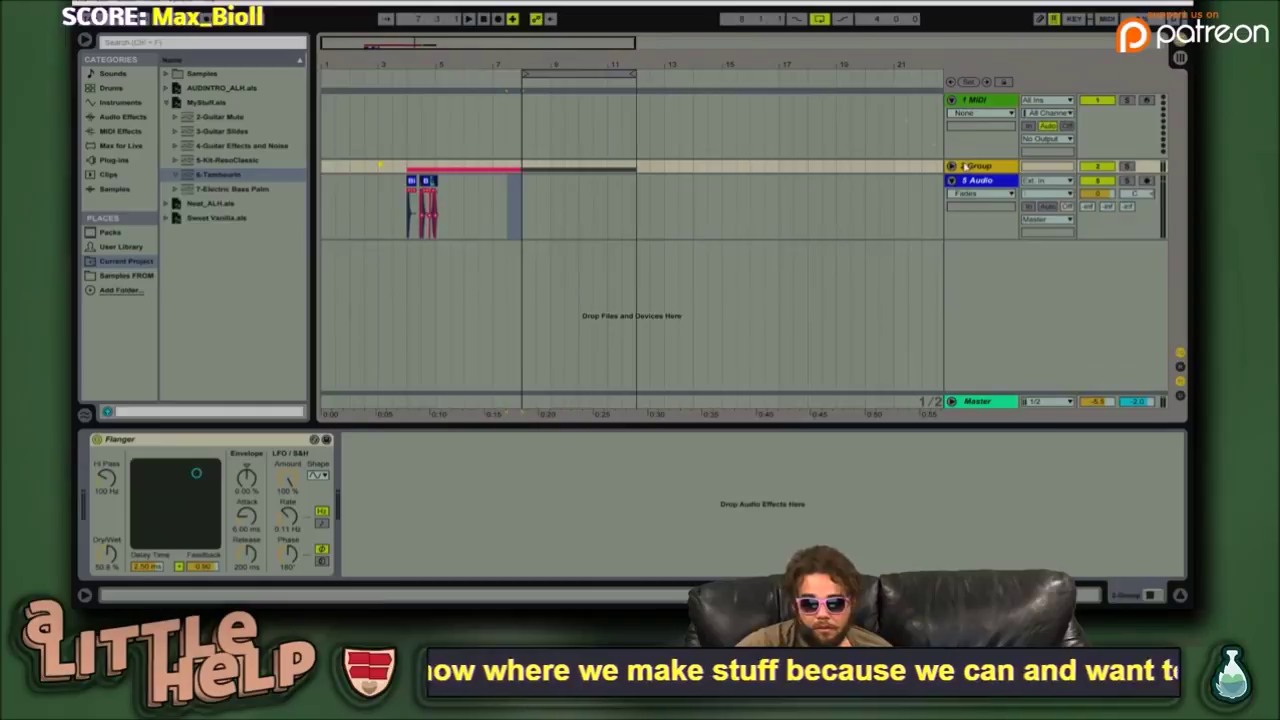
click(976, 100)
key(Delete)
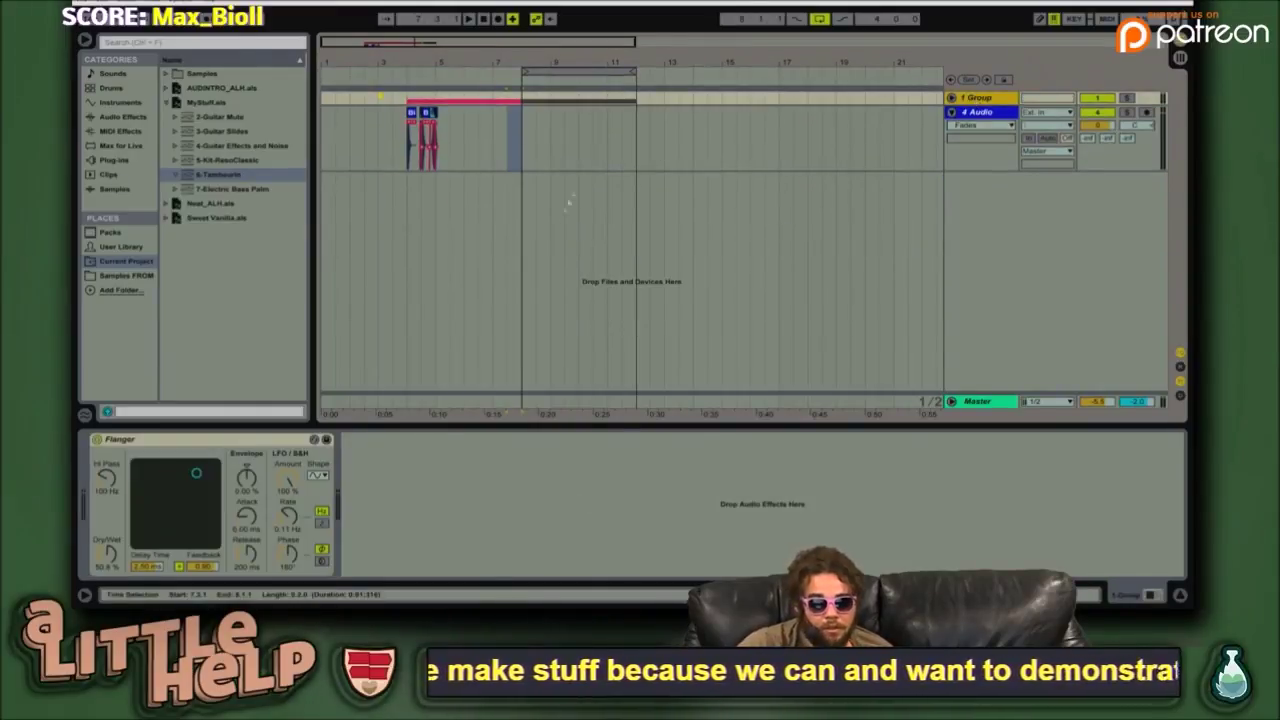
- Play the arrangement briefly and unfold the group track to show the HAT and GUY tracks
click(550, 216)
key(space)
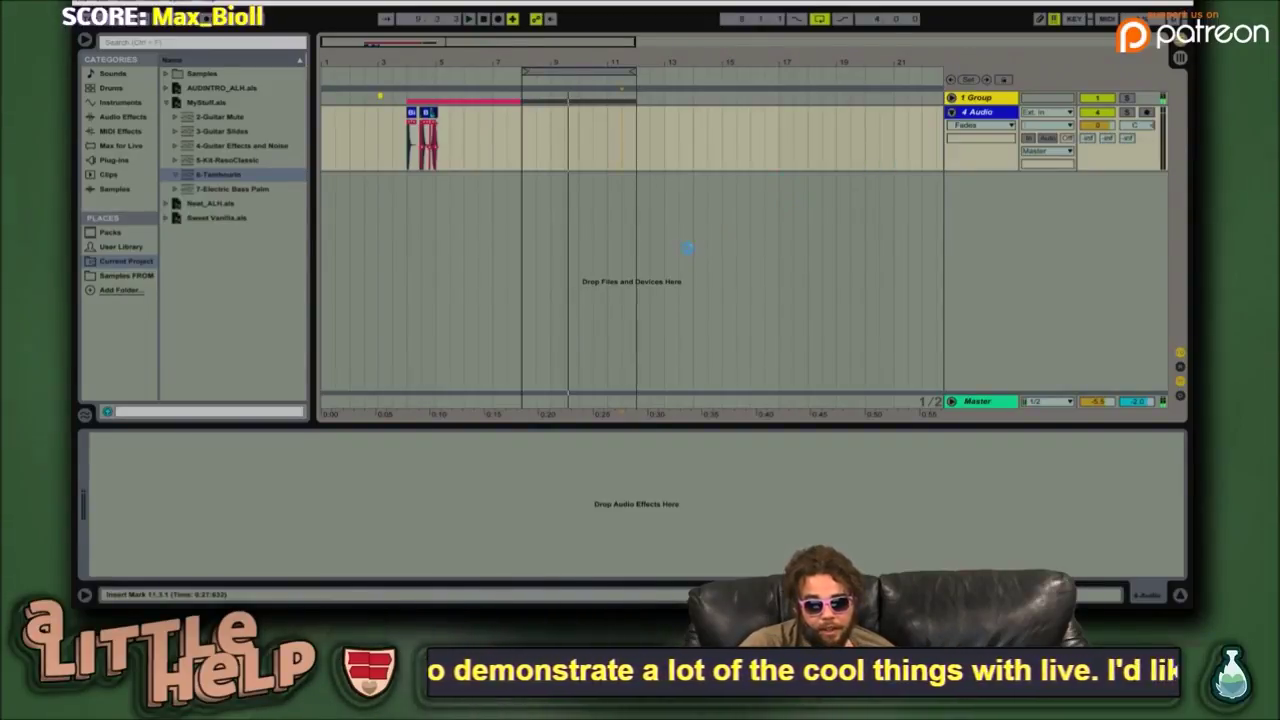
click(579, 209)
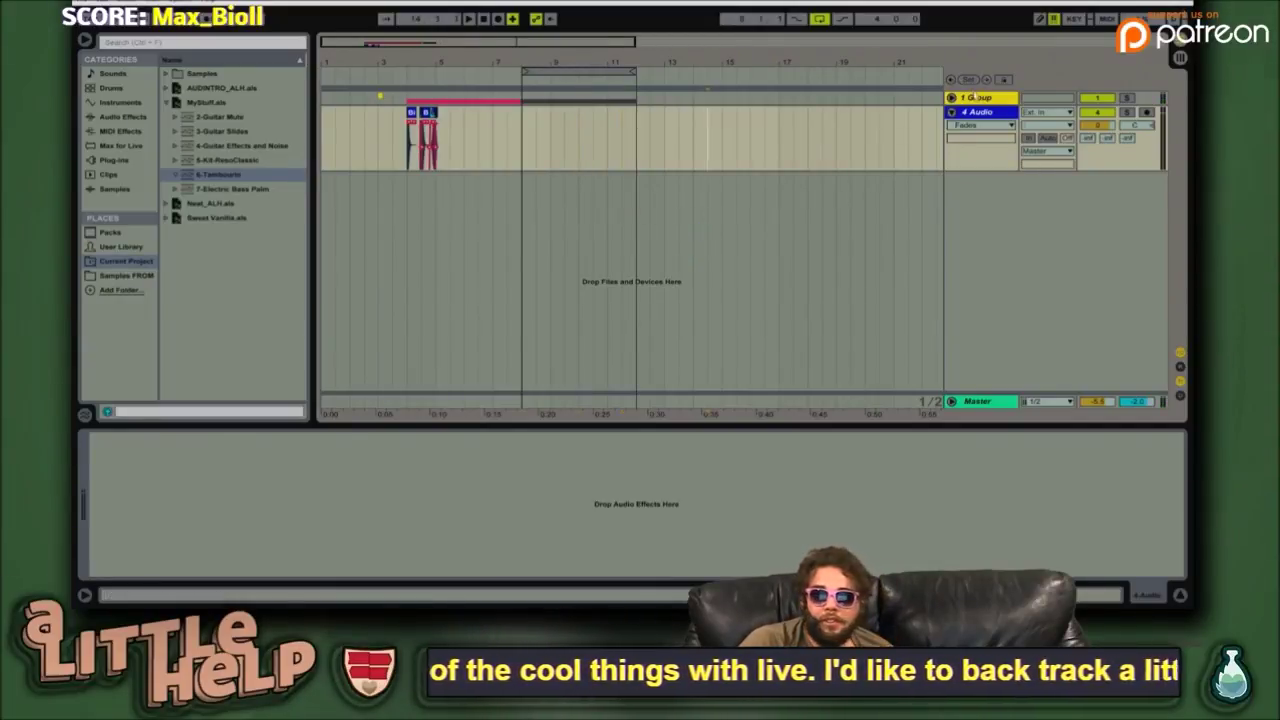
click(982, 98)
double_click(988, 99)
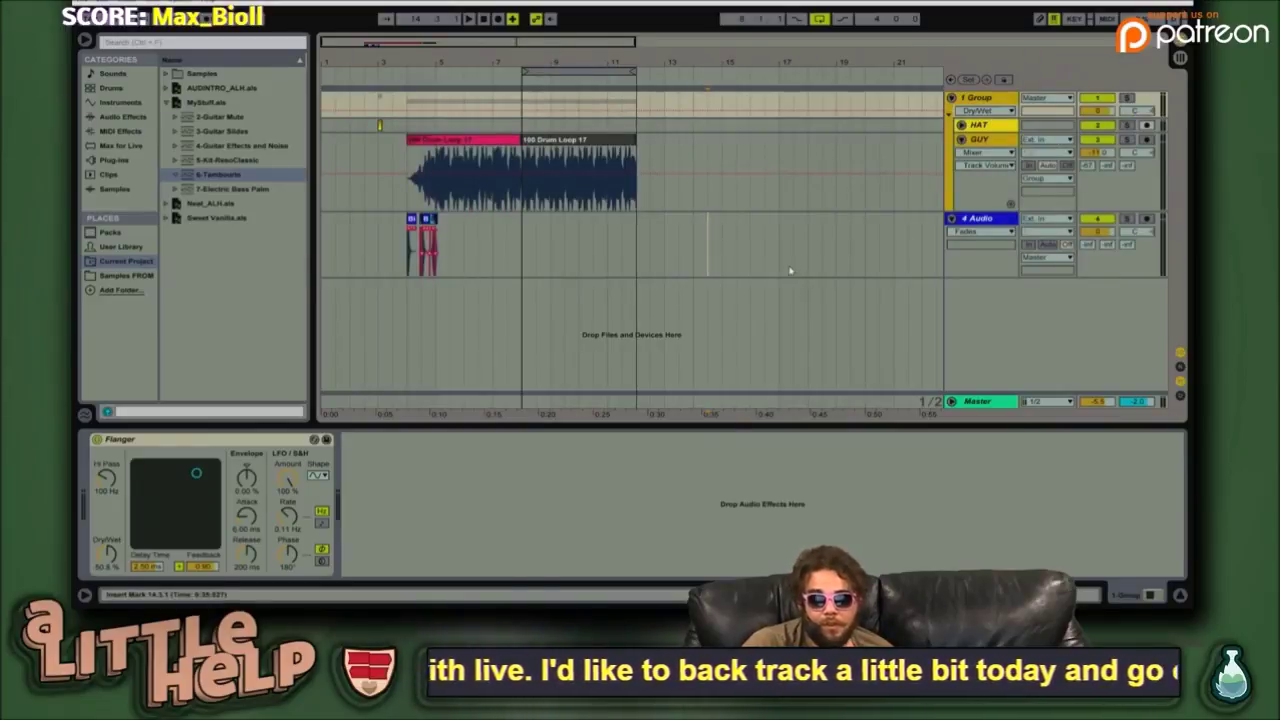
- Switch to the Twitch chat in the browser and send the command !streamstats
key(alt+Tab)
click(597, 566)
text(!strea)
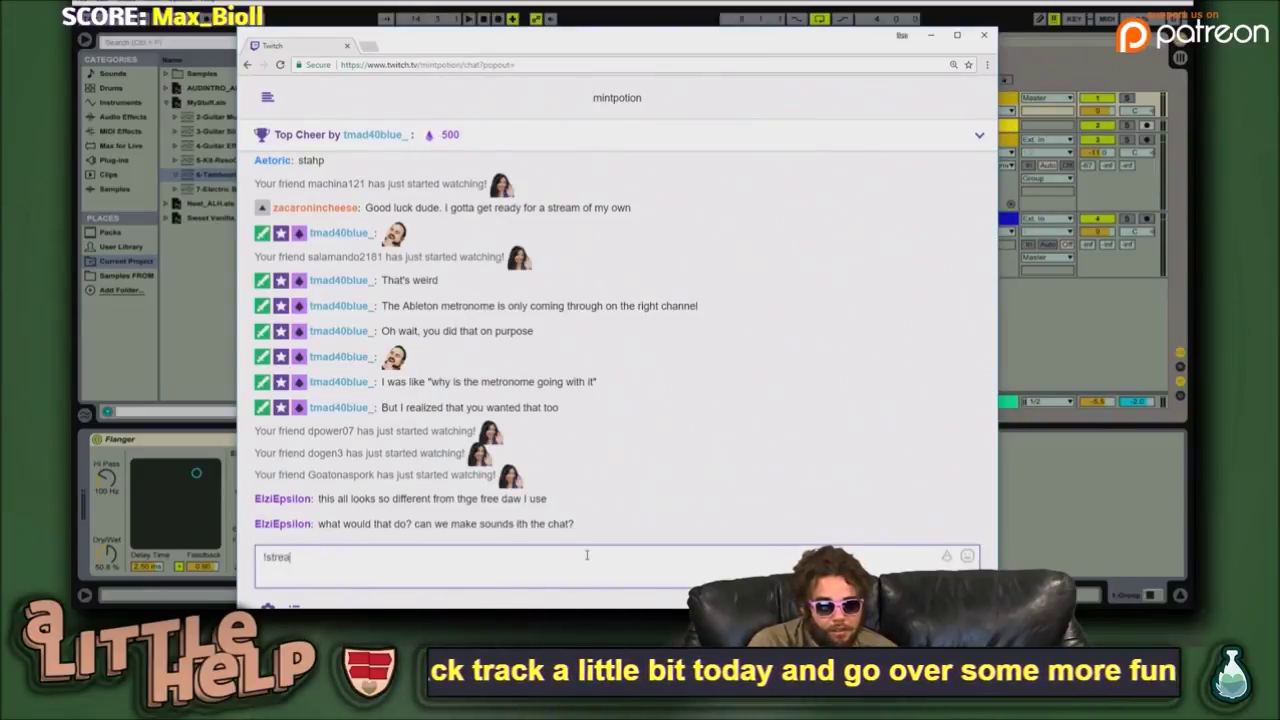
text(mstats)
key(Return)
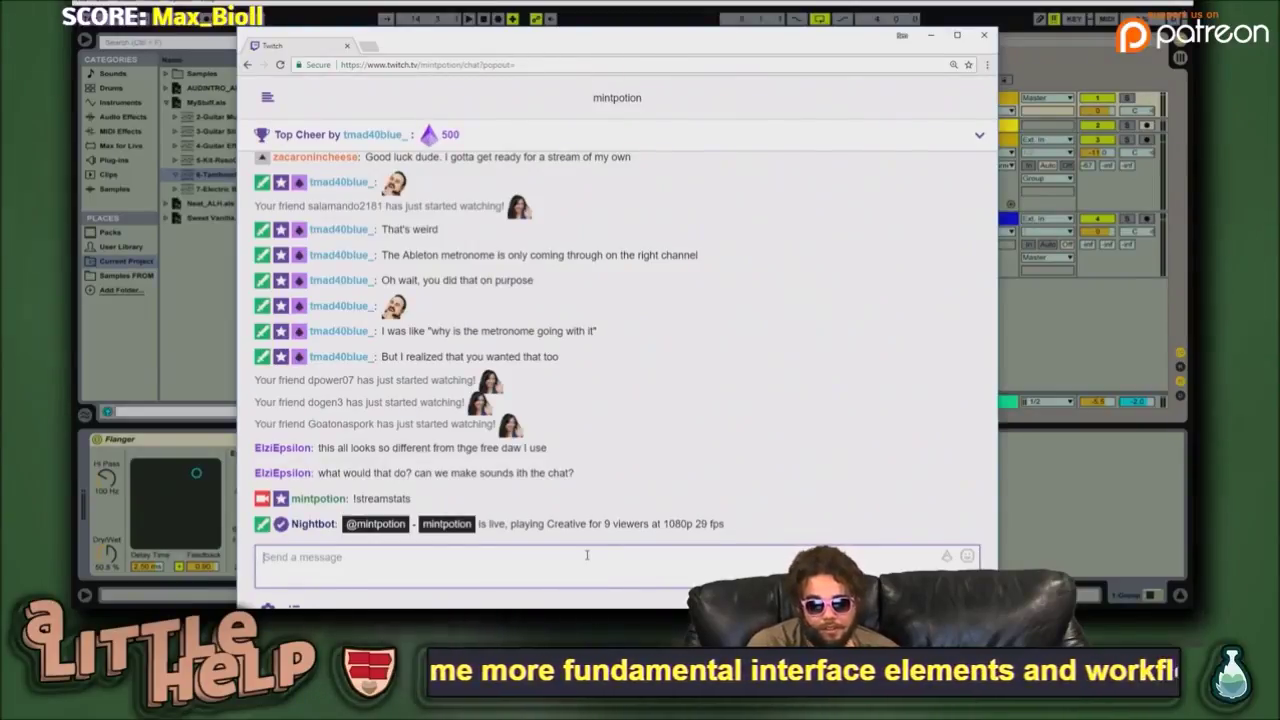
- Send the command !uptime in the Twitch chat
text(!)
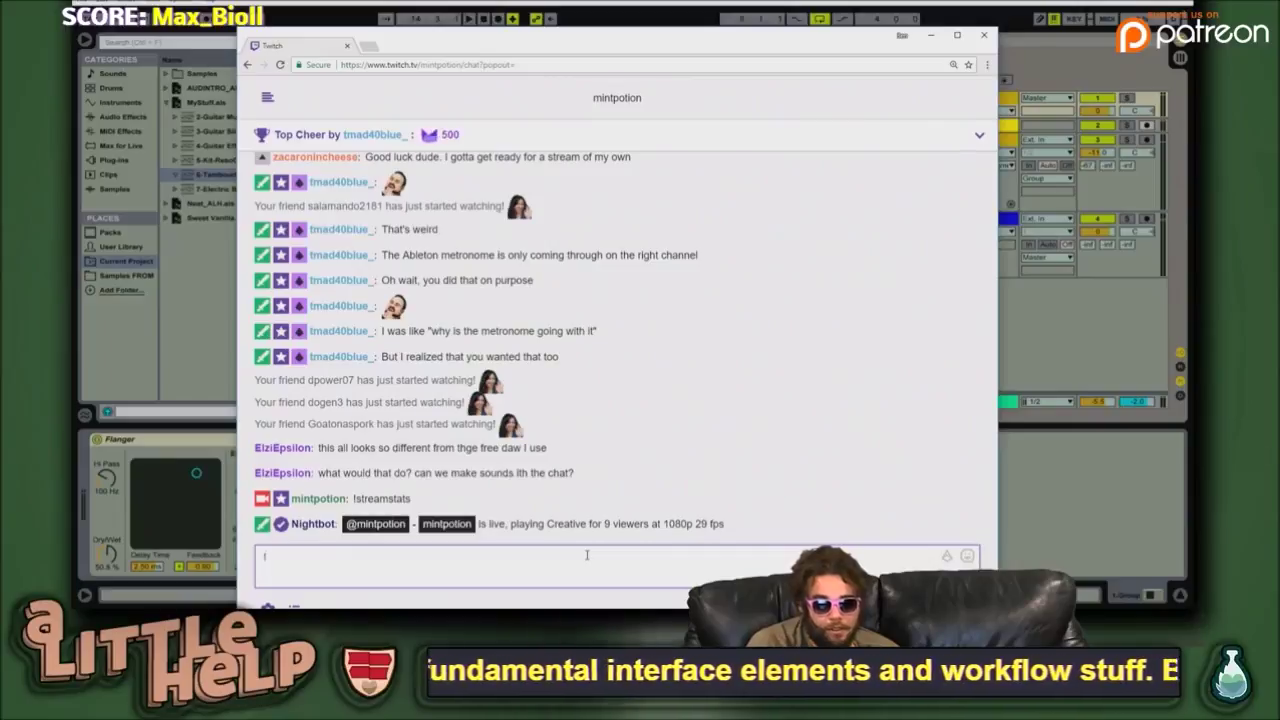
text(uptim)
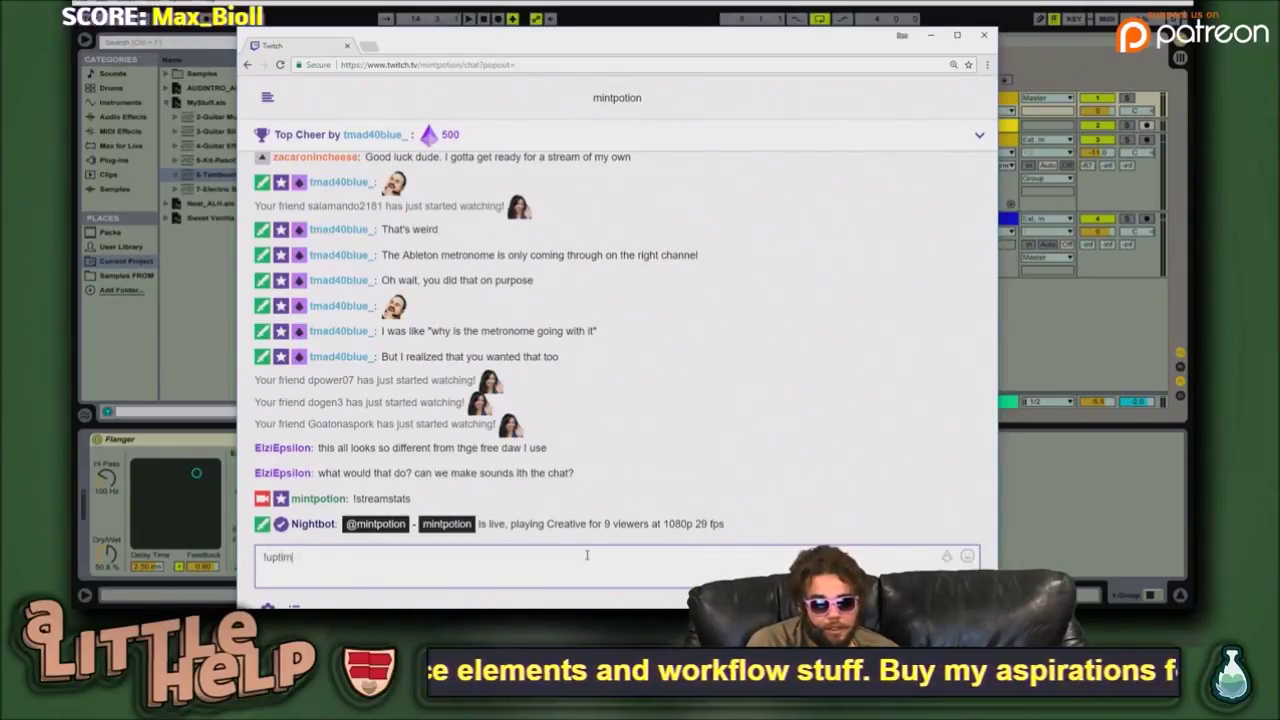
text(e)
key(Return)
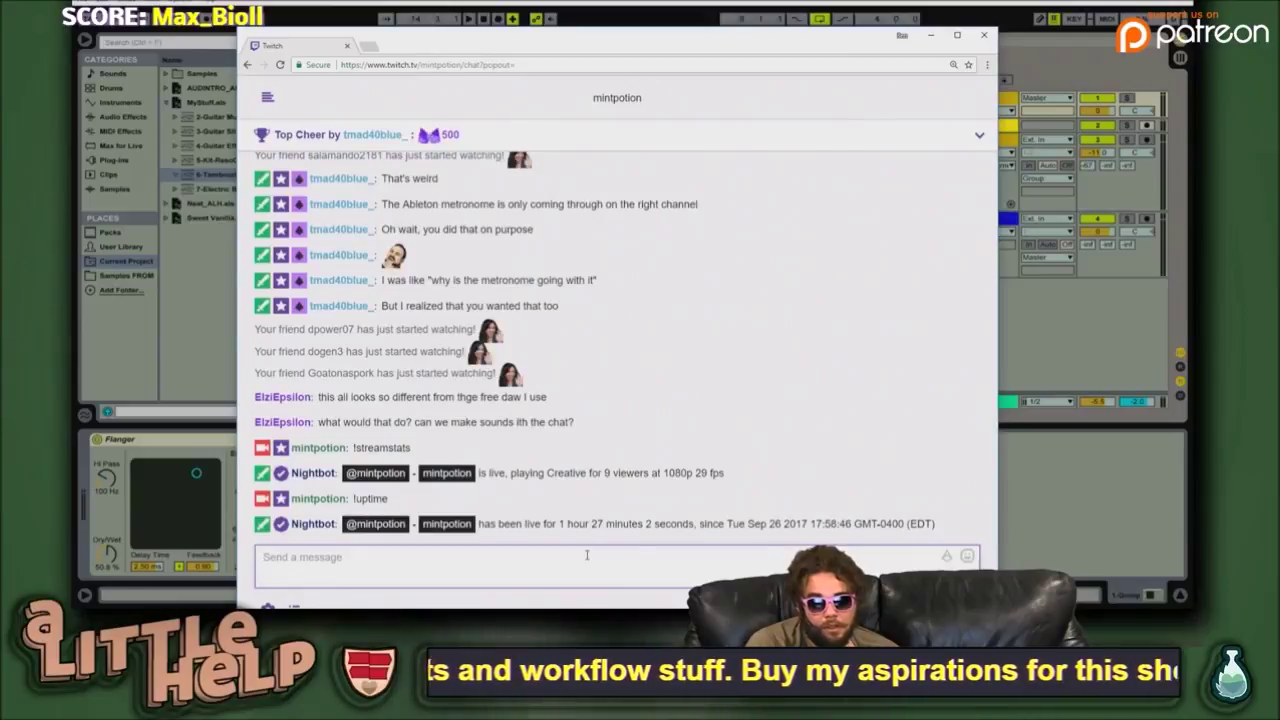
- Switch back to Ableton Live and load the 2-Viola Solo Legato track from Sweet Vanilla.als into the set
key(alt+Tab)
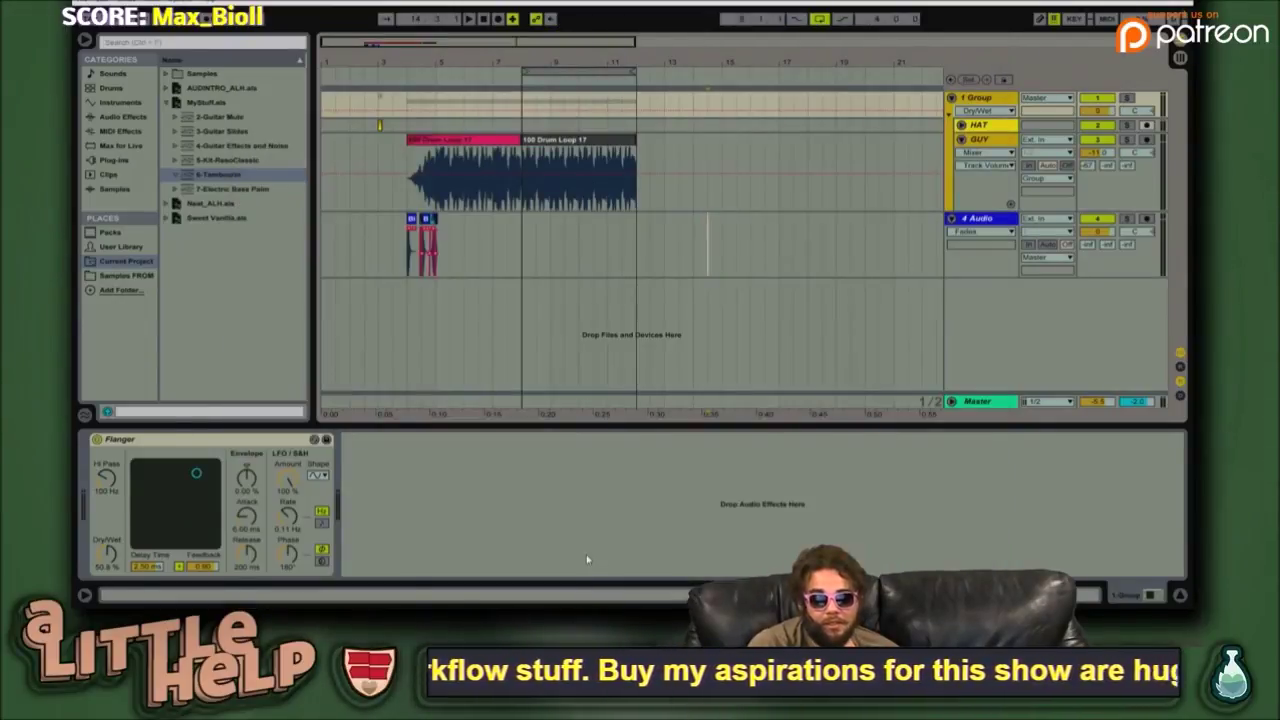
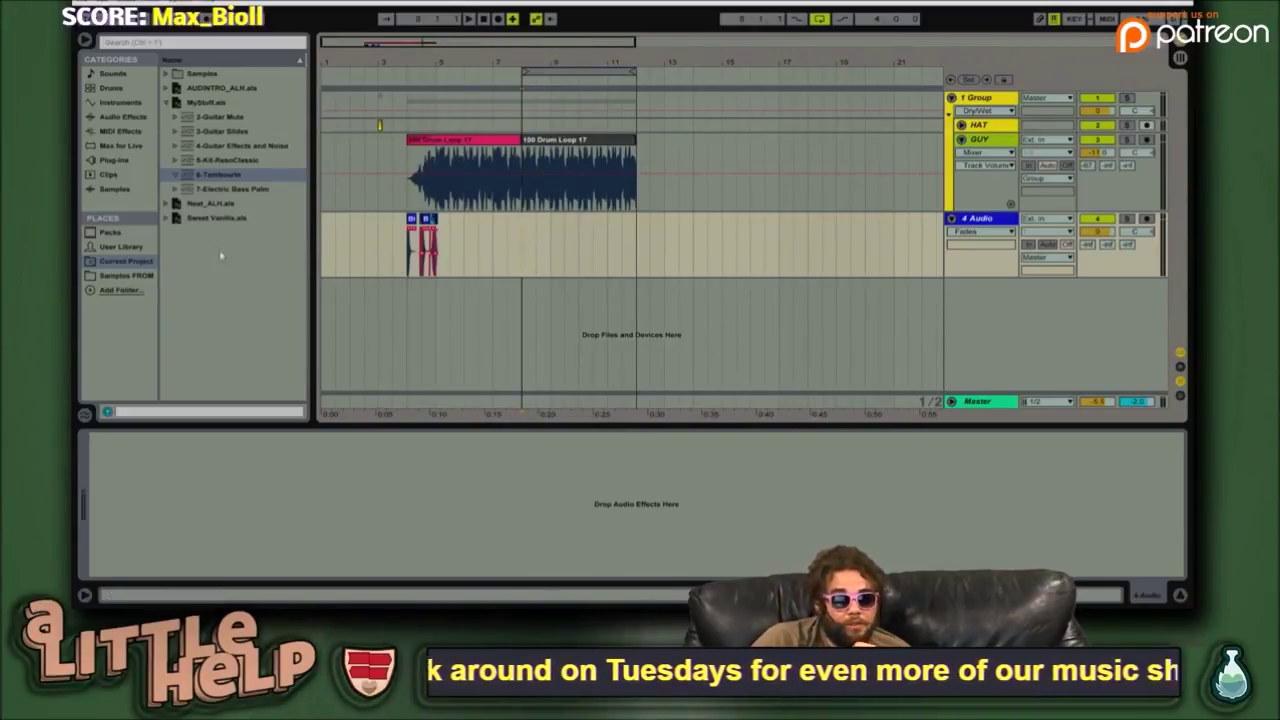
click(221, 256)
click(229, 218)
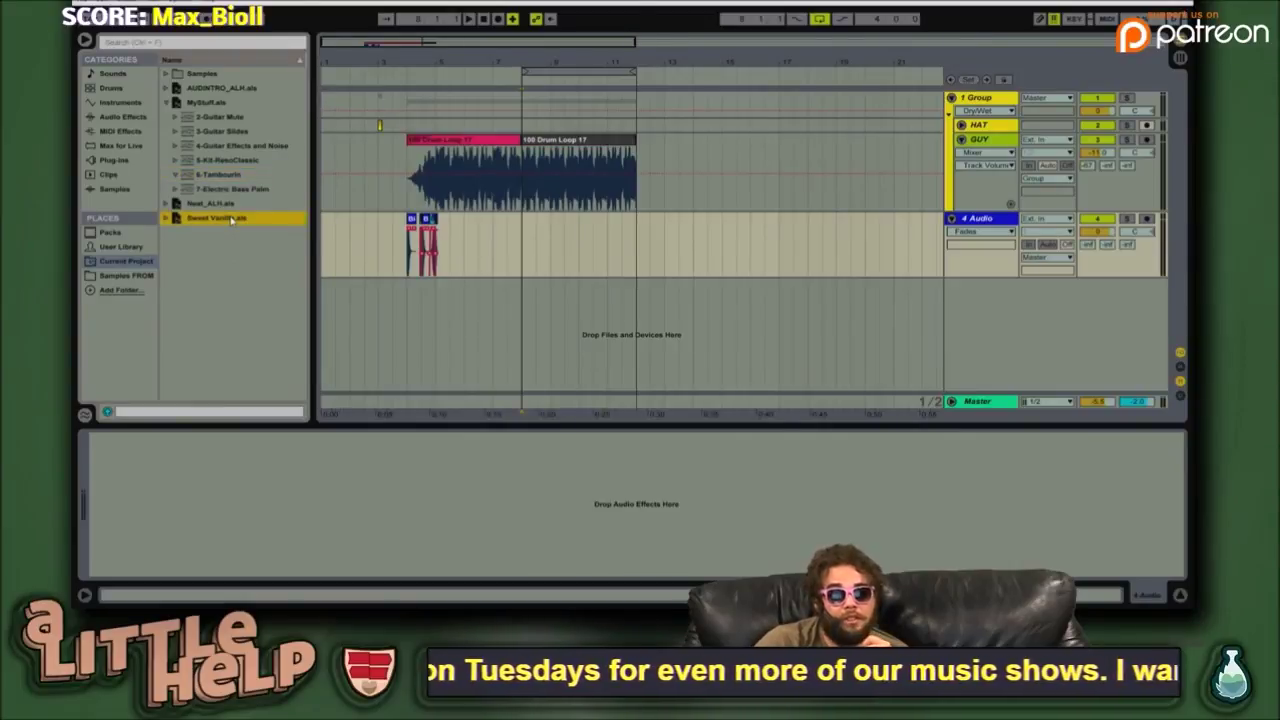
key(Right)
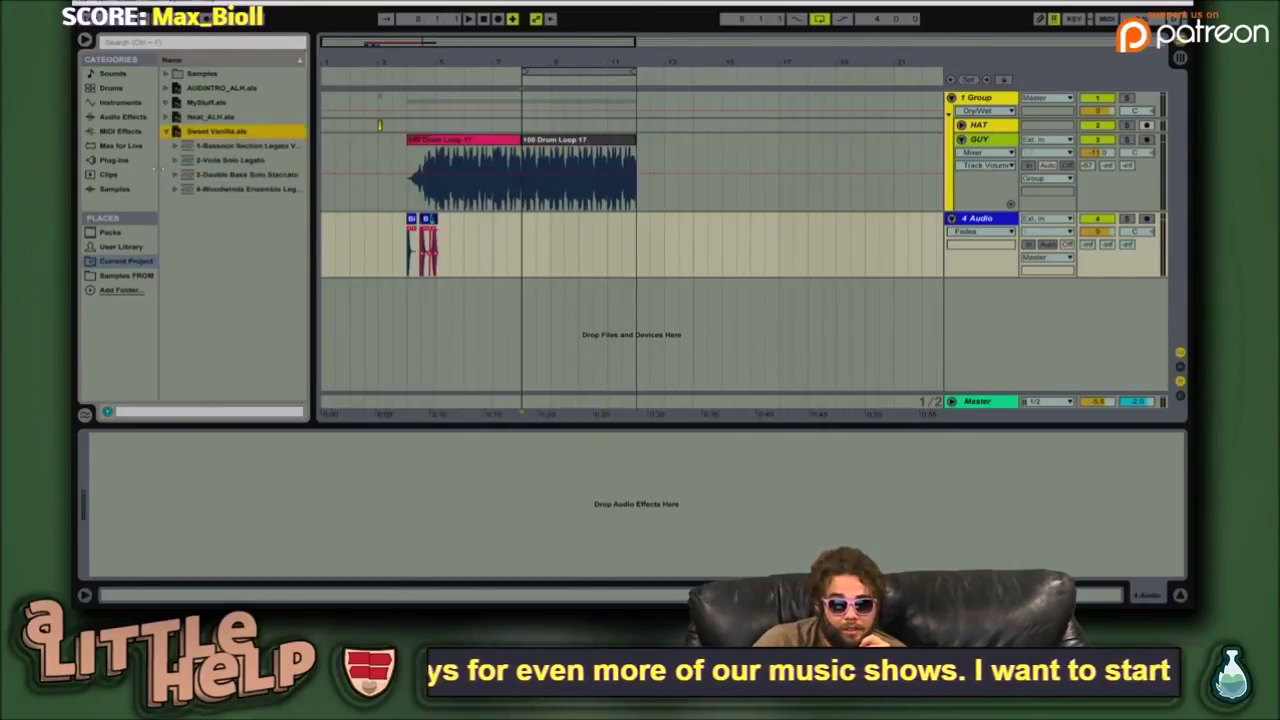
key(Down)
key(Down)
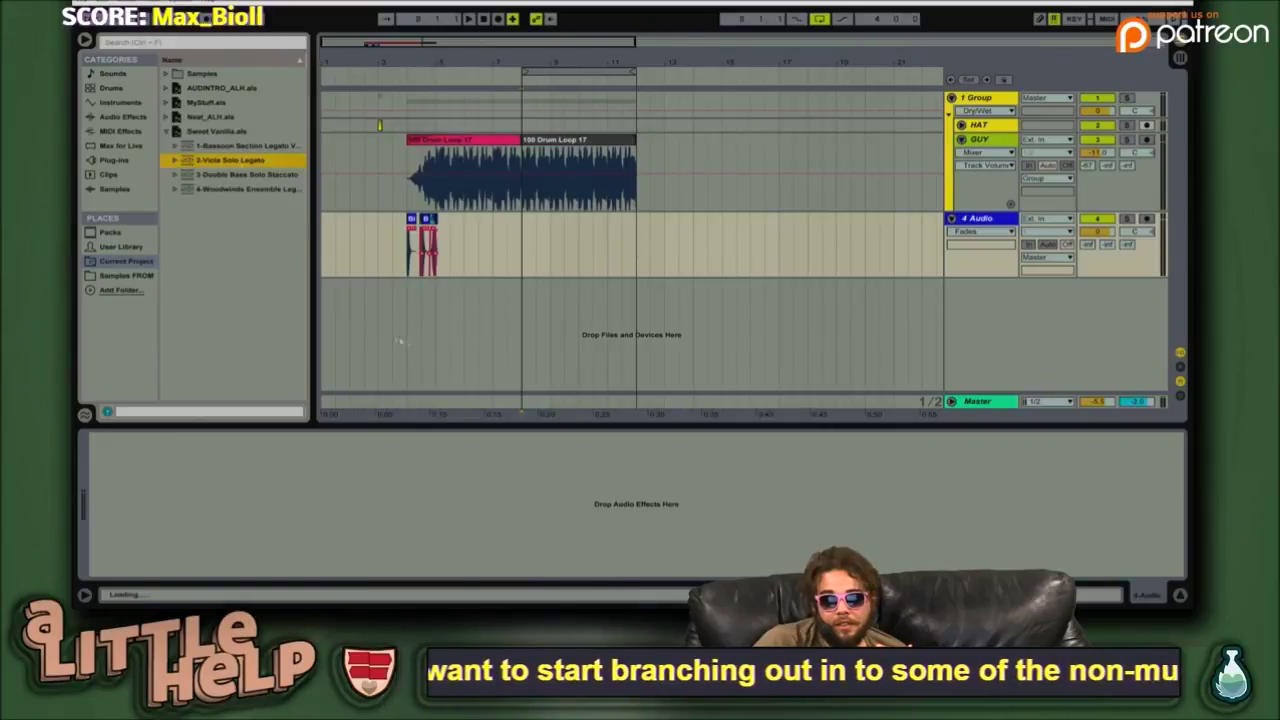
click(498, 307)
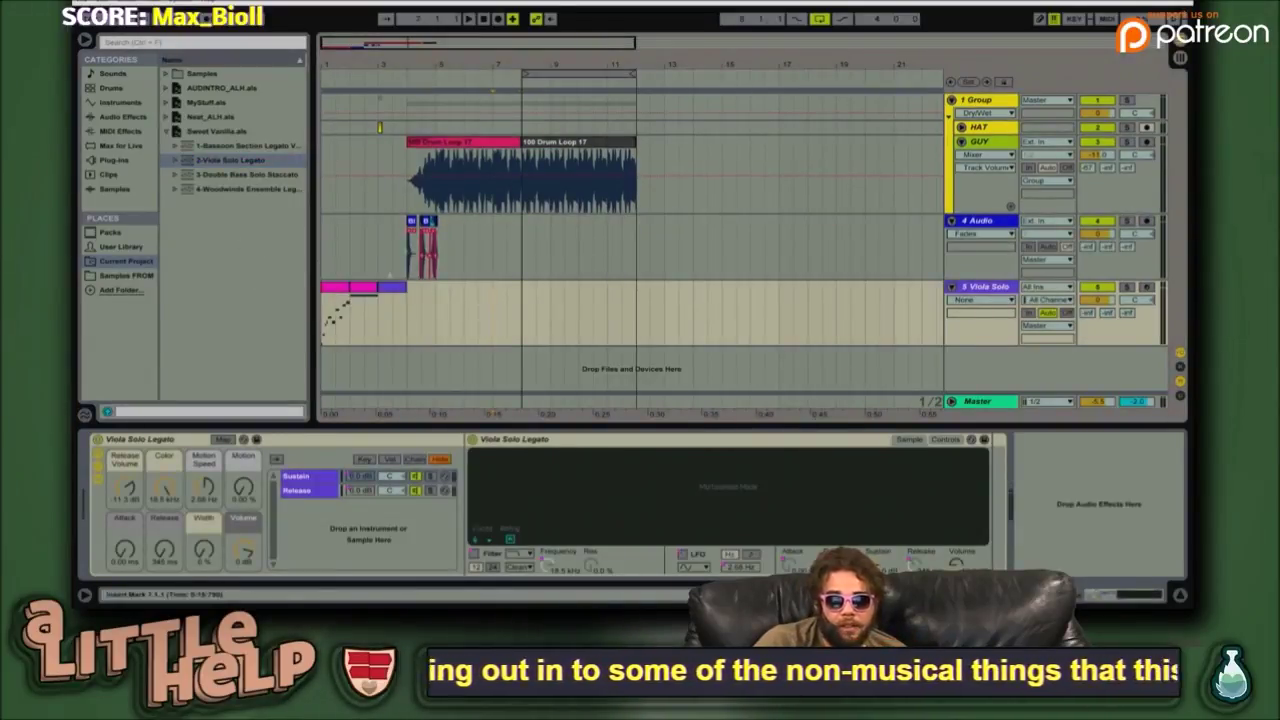
- Play the arrangement from the start, lower the 4 Audio track's volume to about -3.7 during playback, and stop
click(485, 20)
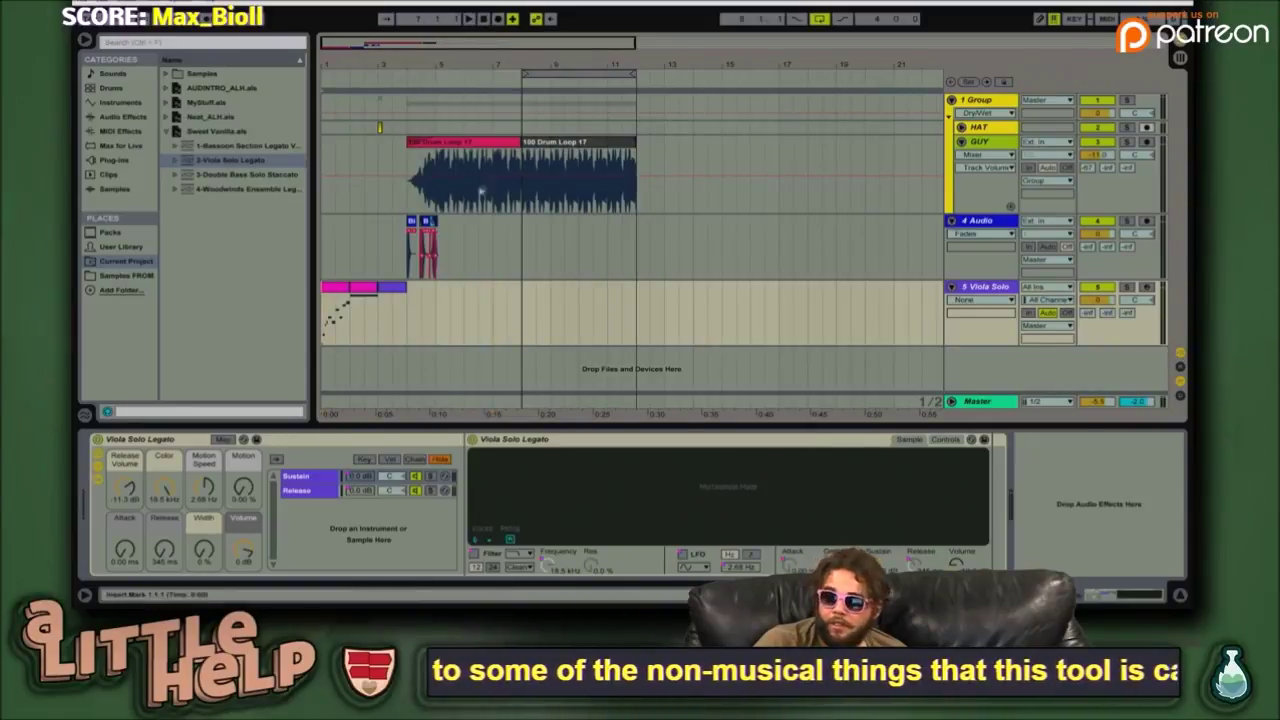
key(space)
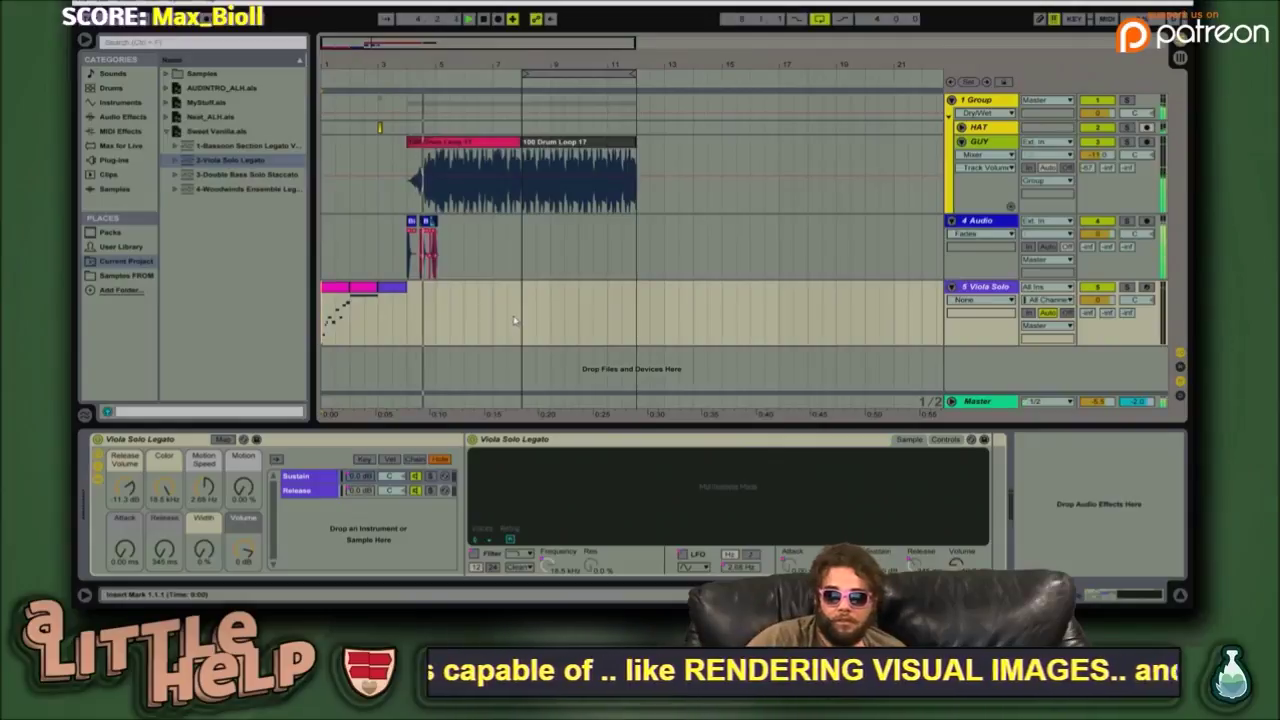
drag(1098, 234, 1098, 247)
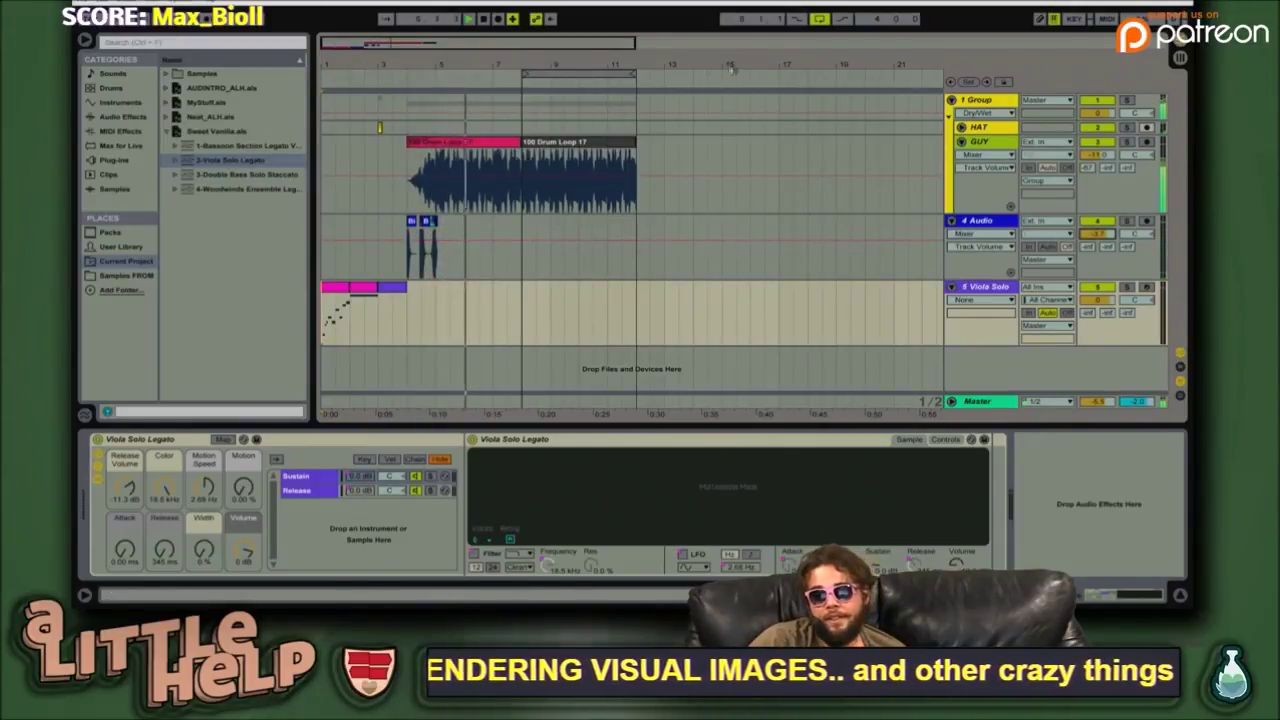
drag(541, 44, 538, 47)
key(space)
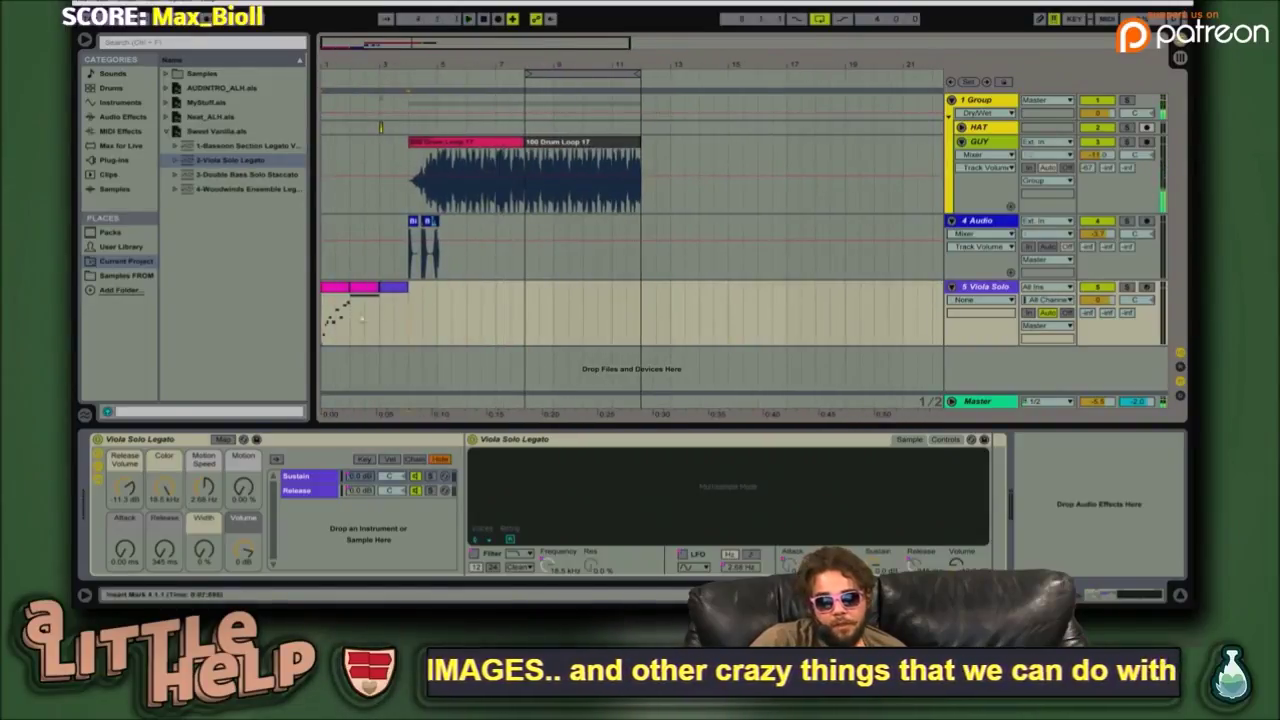
- Examine the MIDI notes of the clips on the Viola Solo track
click(339, 288)
key(shift+Tab)
key(shift+Tab)
click(143, 440)
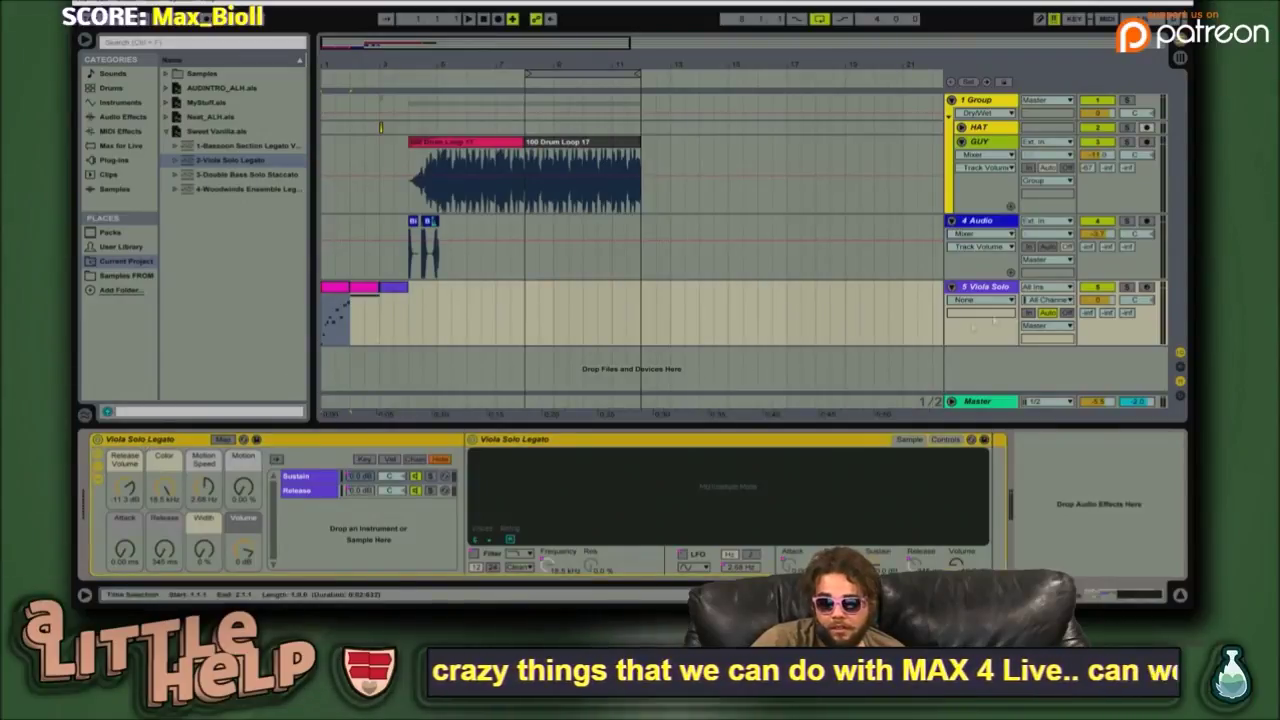
click(973, 289)
key(shift+Tab)
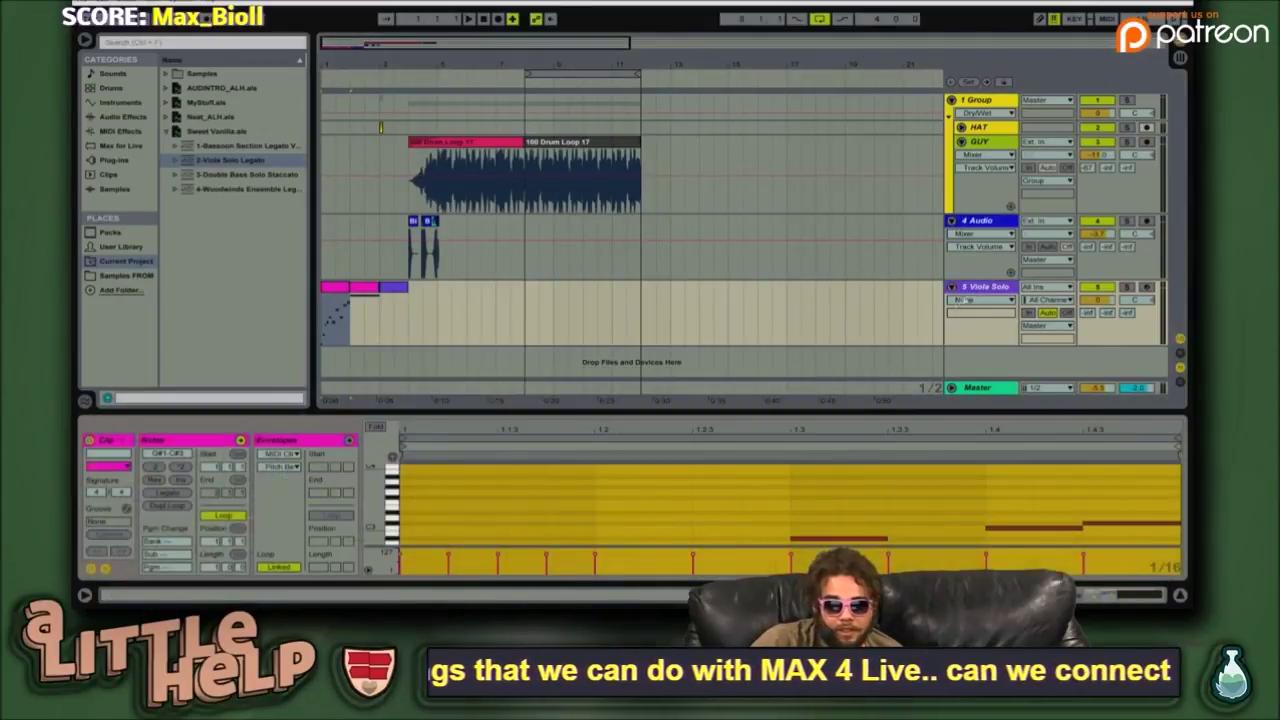
click(788, 500)
scroll(788, 500, down, 4)
scroll(788, 500, up, 3)
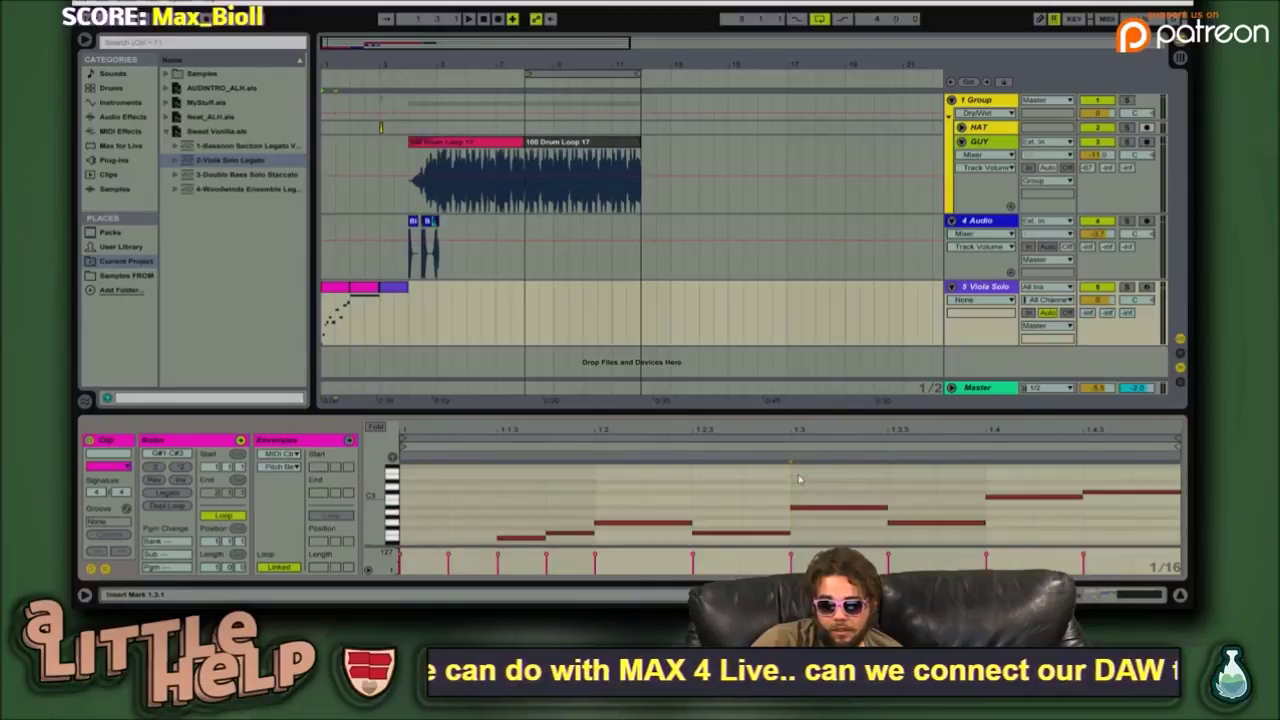
click(359, 289)
click(398, 289)
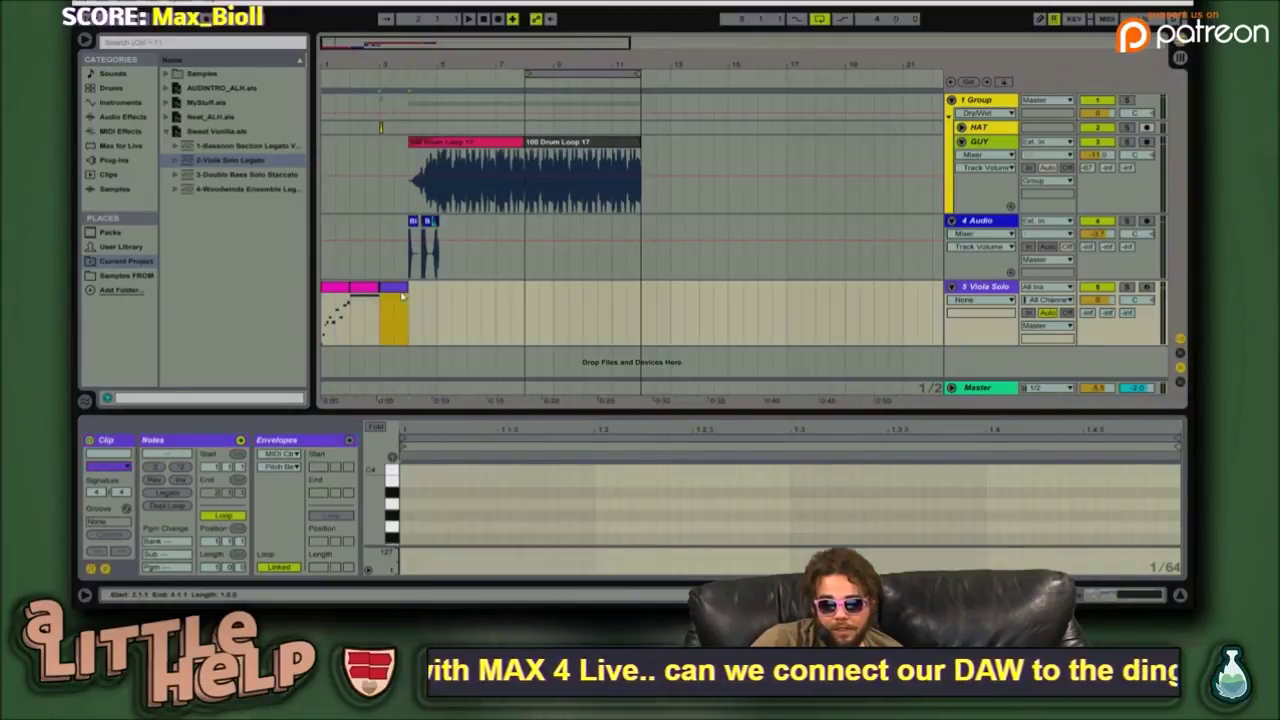
click(467, 306)
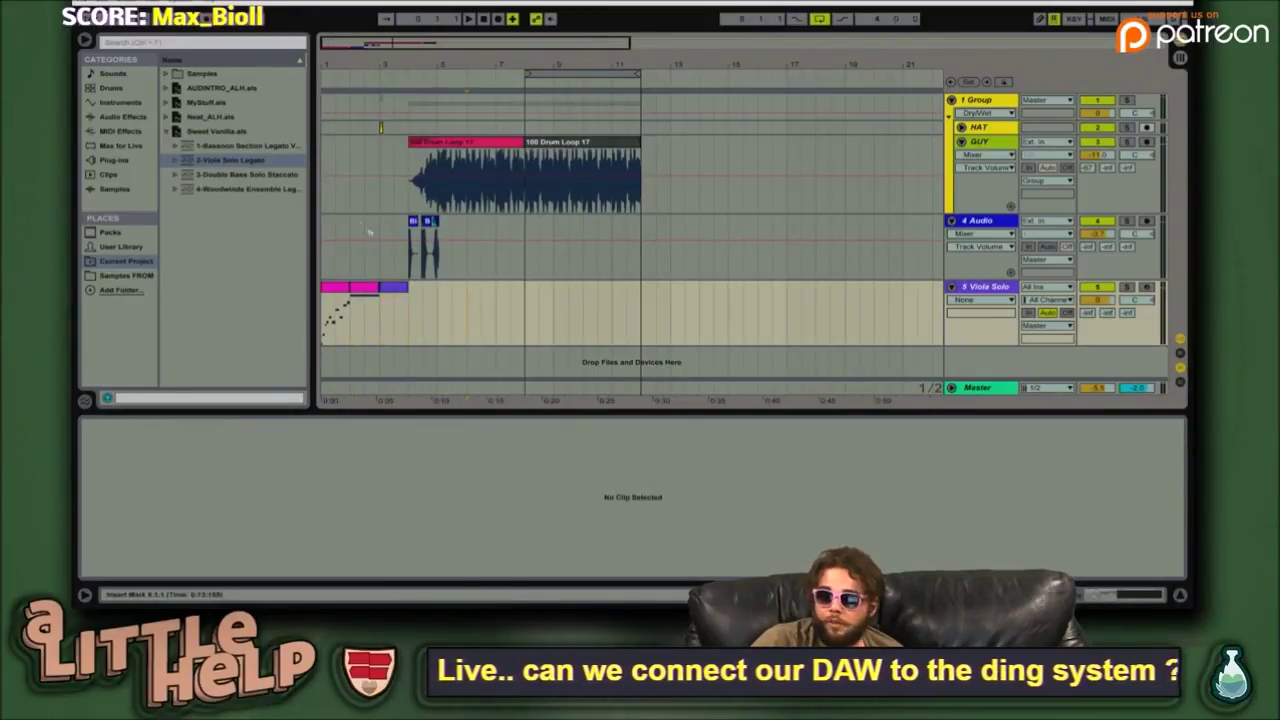
click(370, 193)
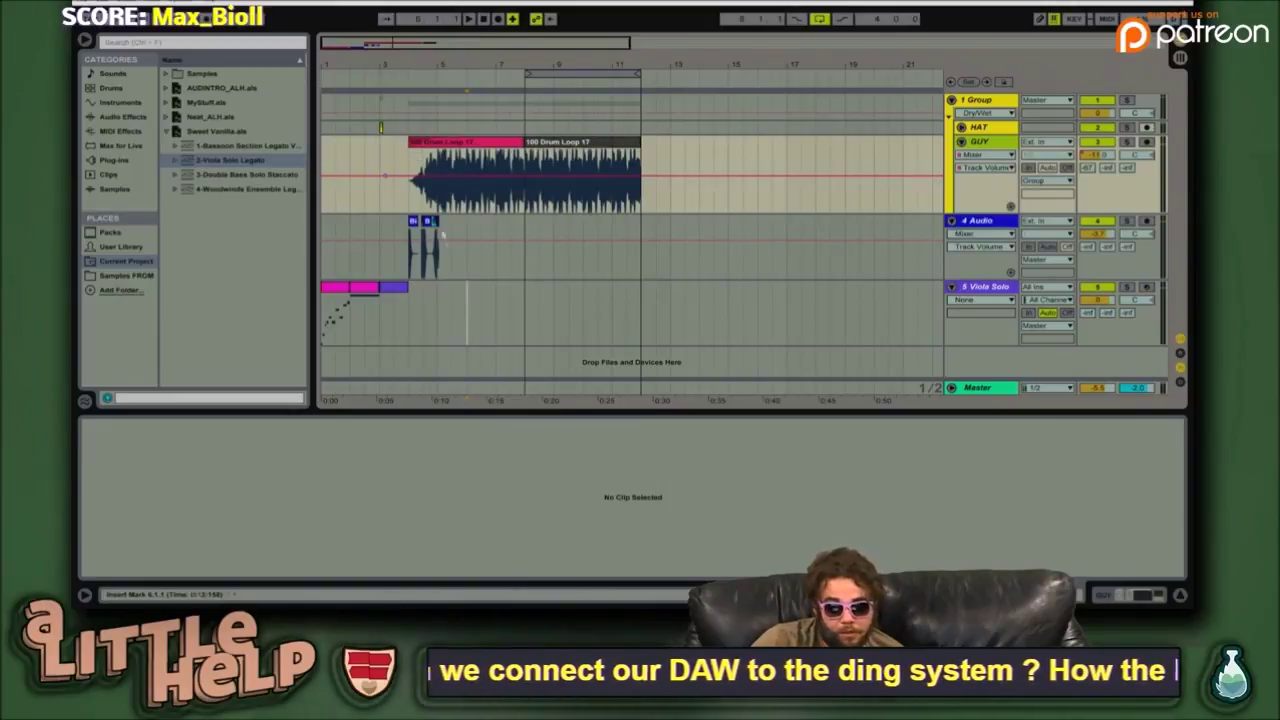
click(484, 256)
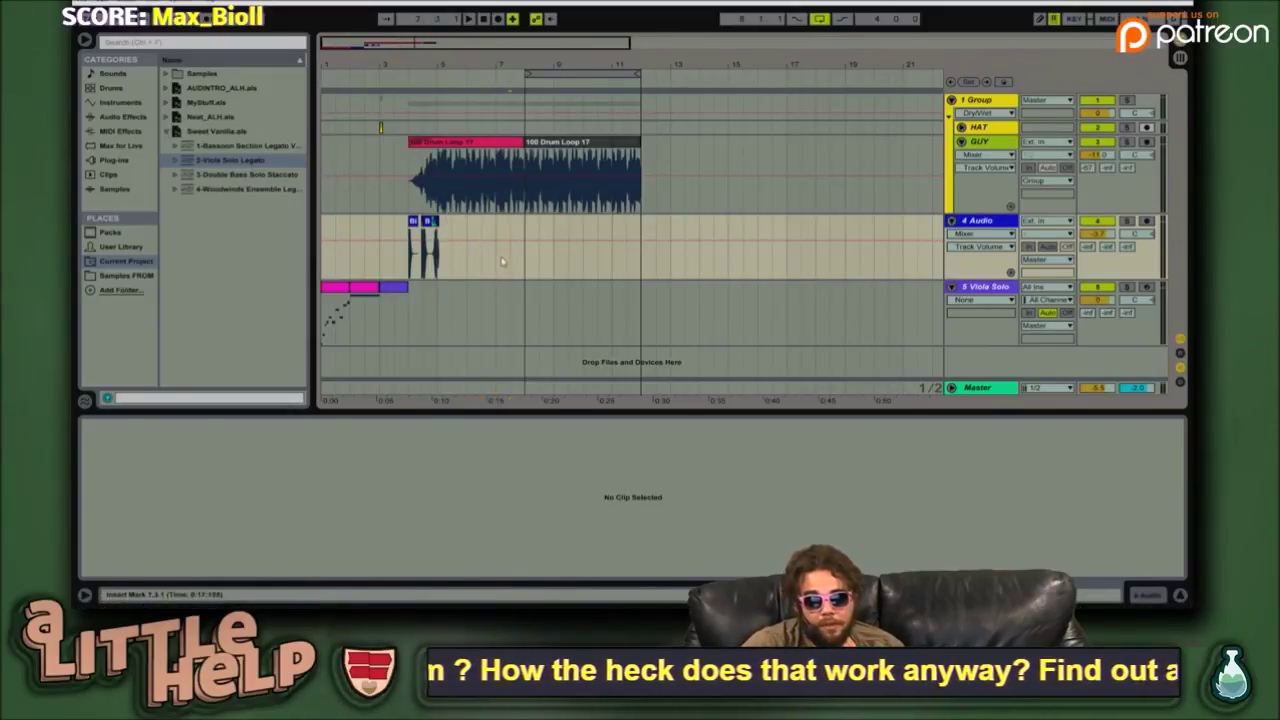
- Fold the 1 Group, 4 Audio and 5 Viola Solo tracks
click(951, 101)
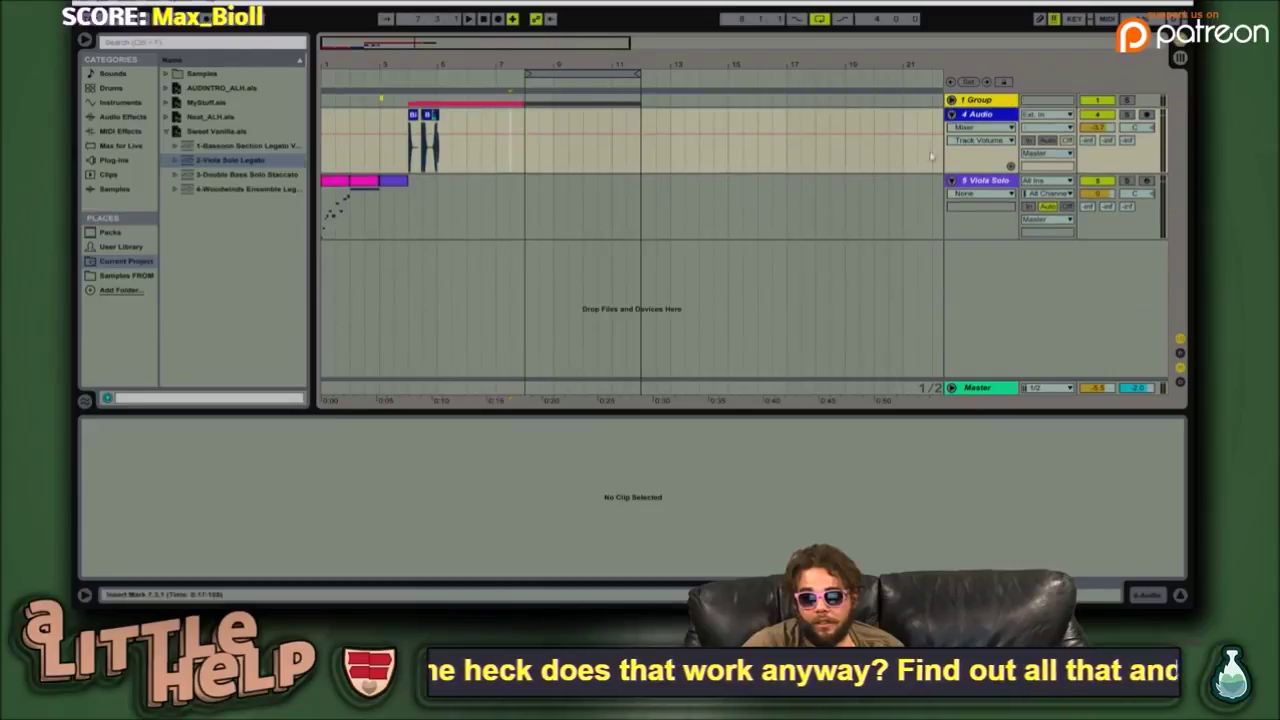
click(951, 114)
click(951, 128)
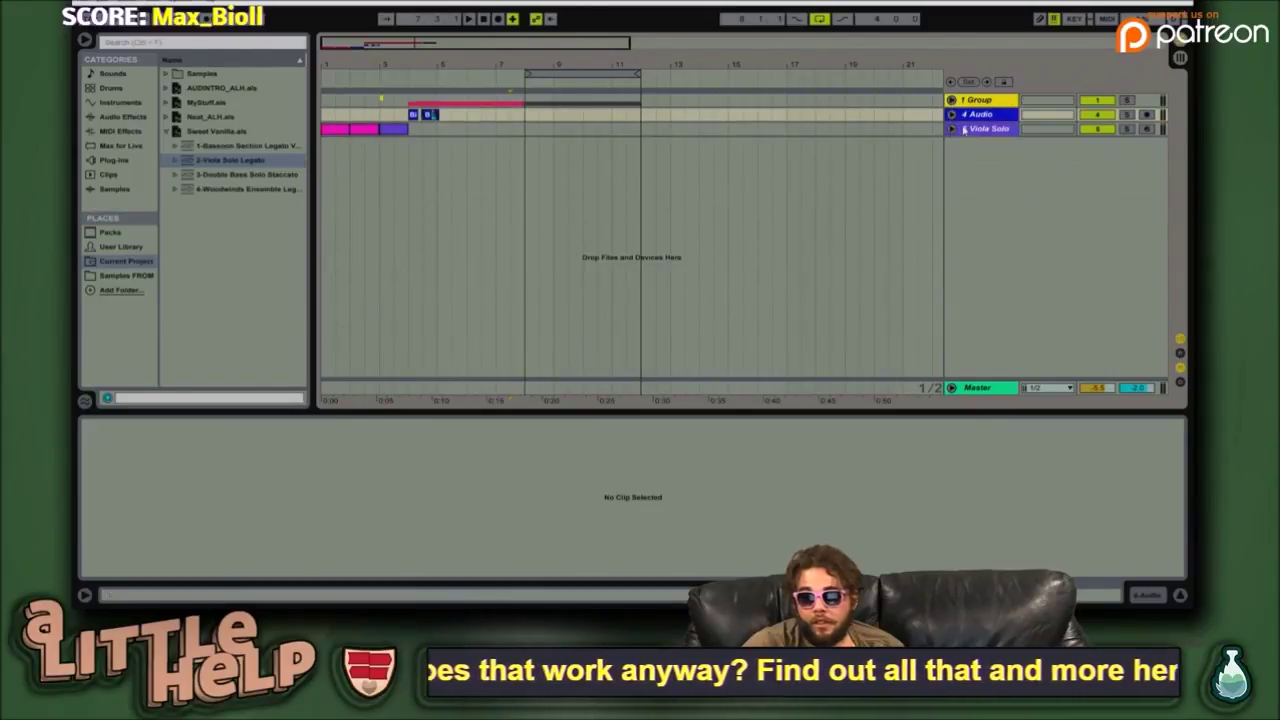
- Insert a new MIDI track below the 5 Viola Solo track
click(983, 130)
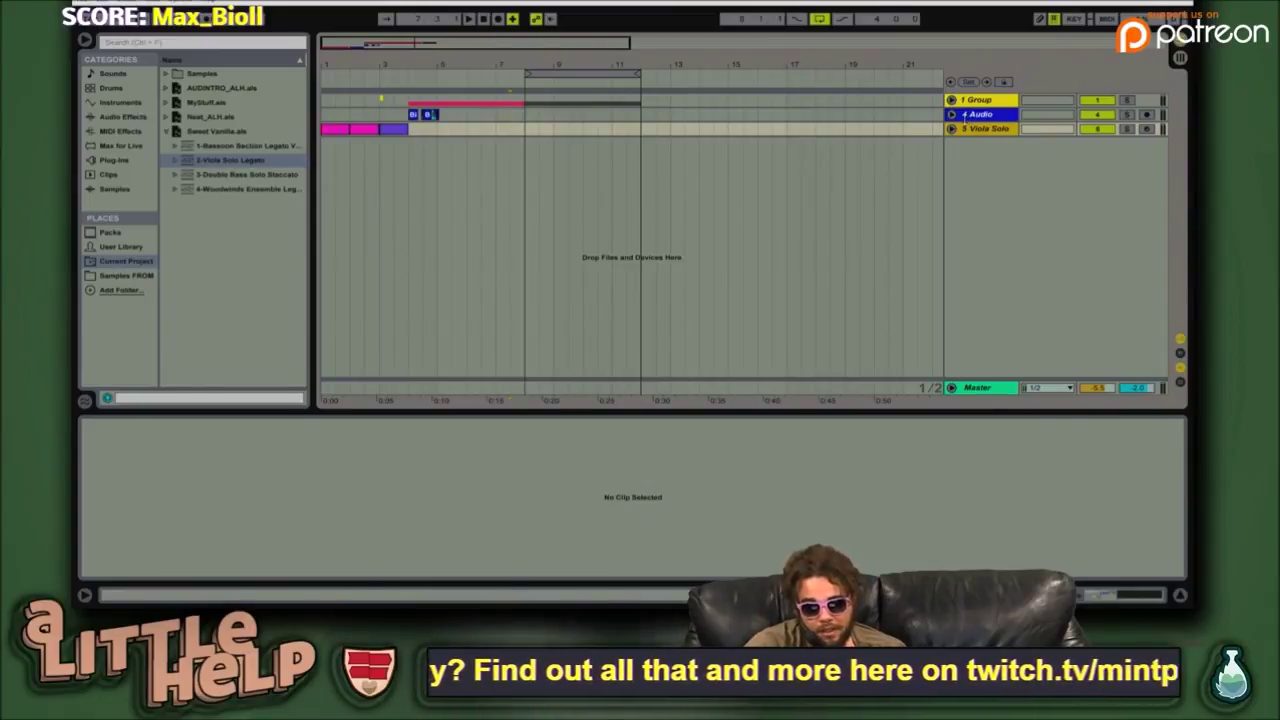
key(ctrl+shift+t)
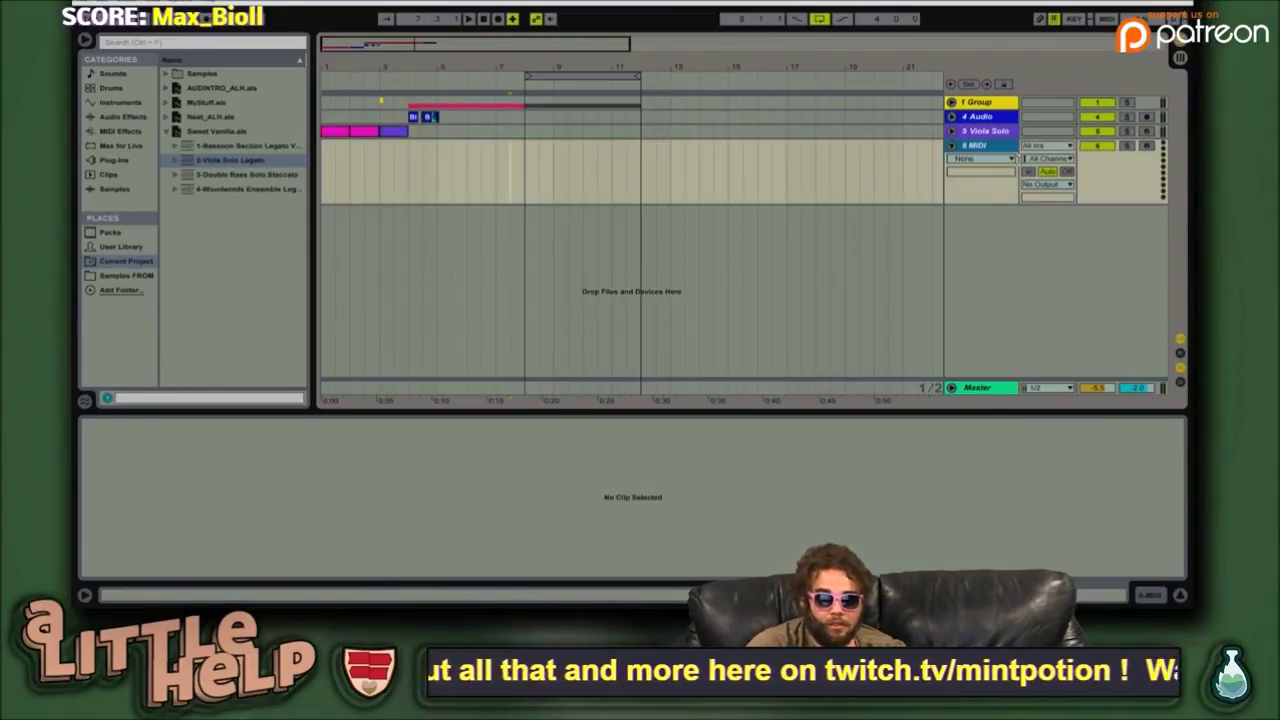
right_click(990, 132)
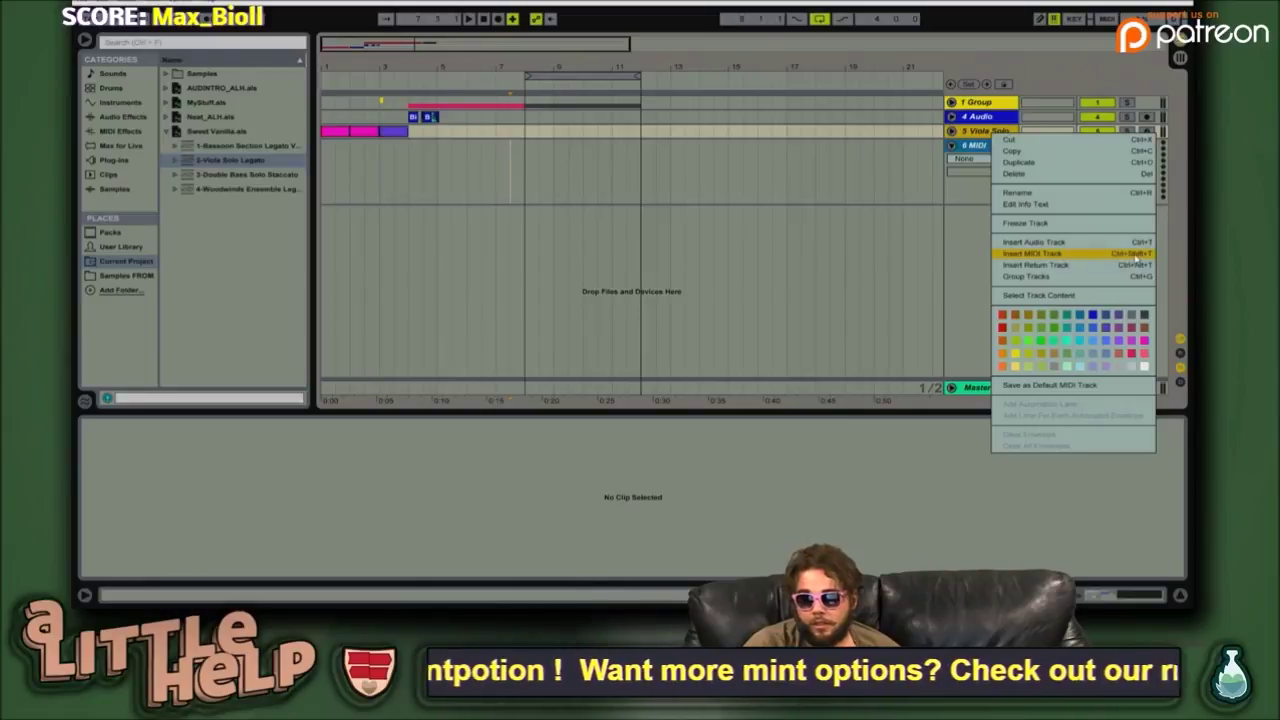
click(804, 240)
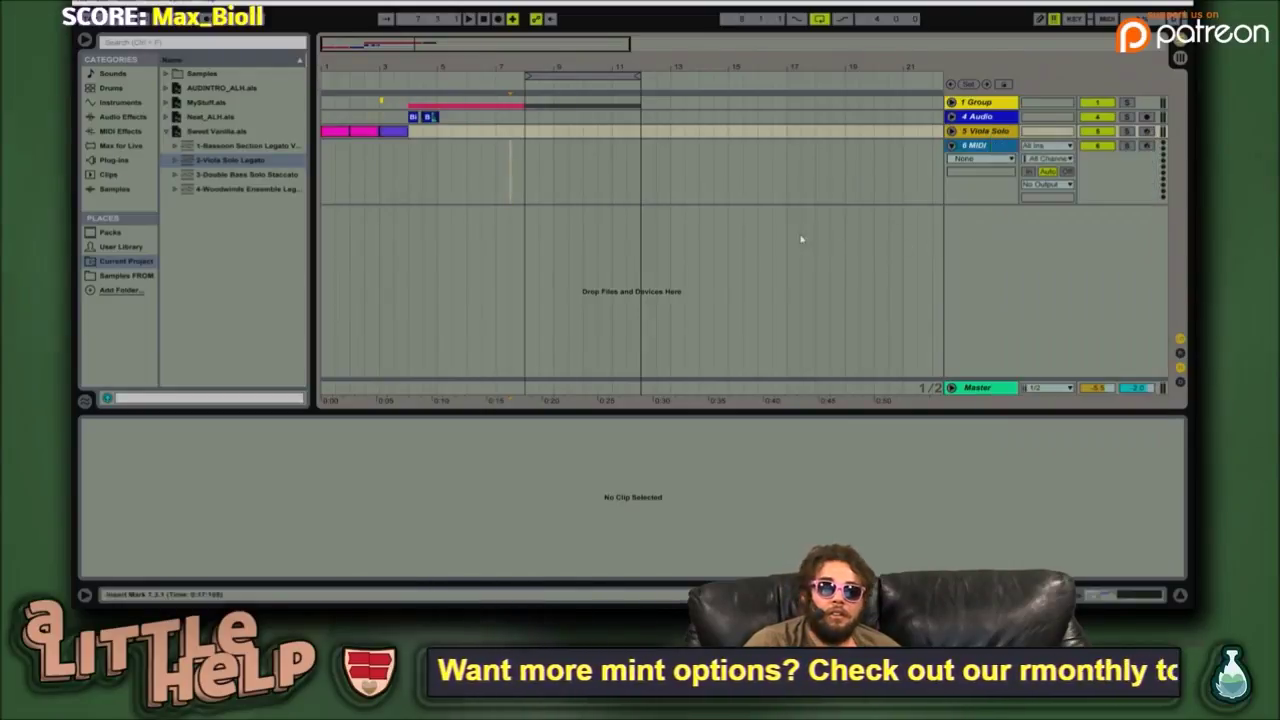
click(980, 150)
click(977, 118)
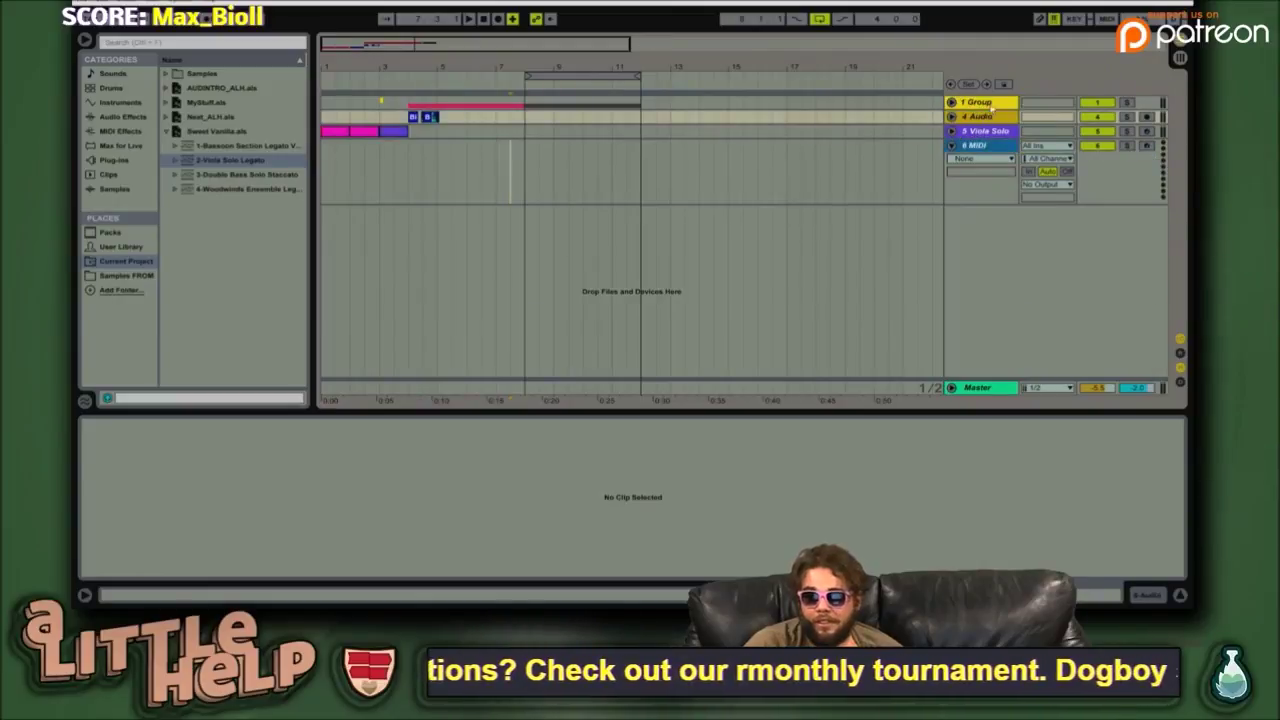
click(985, 104)
click(682, 257)
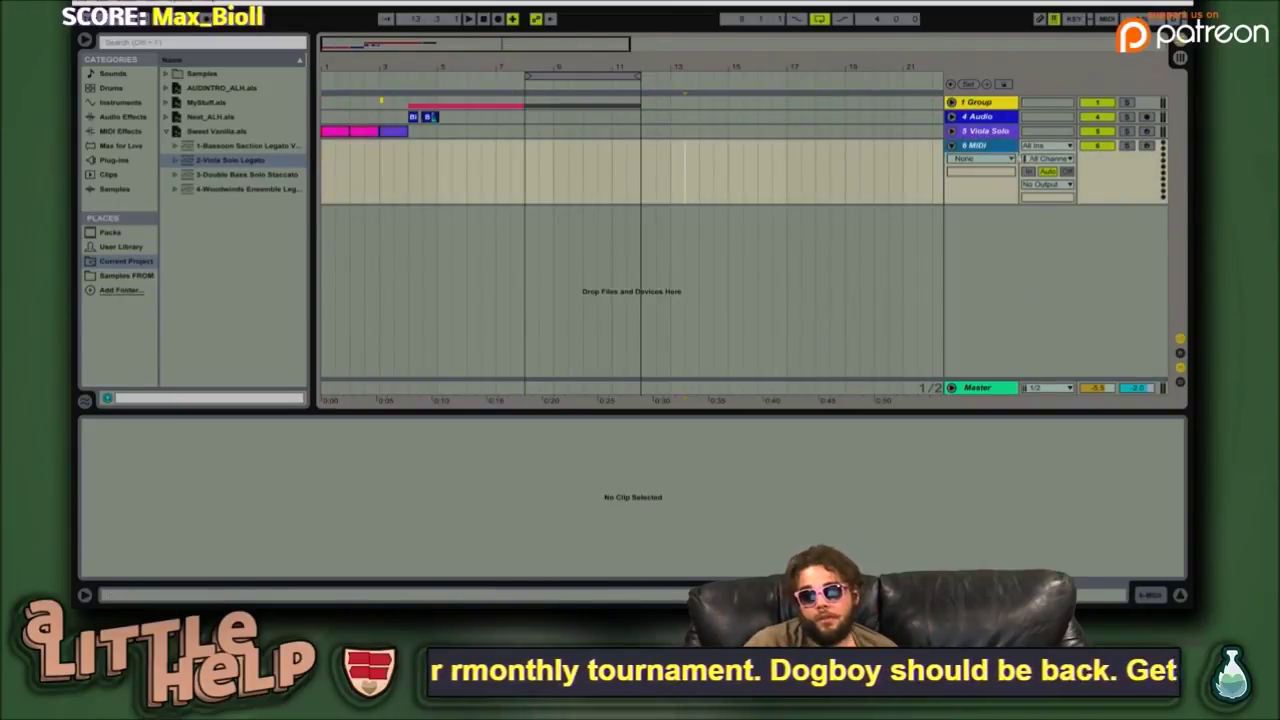
- Save the 5 Viola Solo track as the default MIDI track
right_click(987, 131)
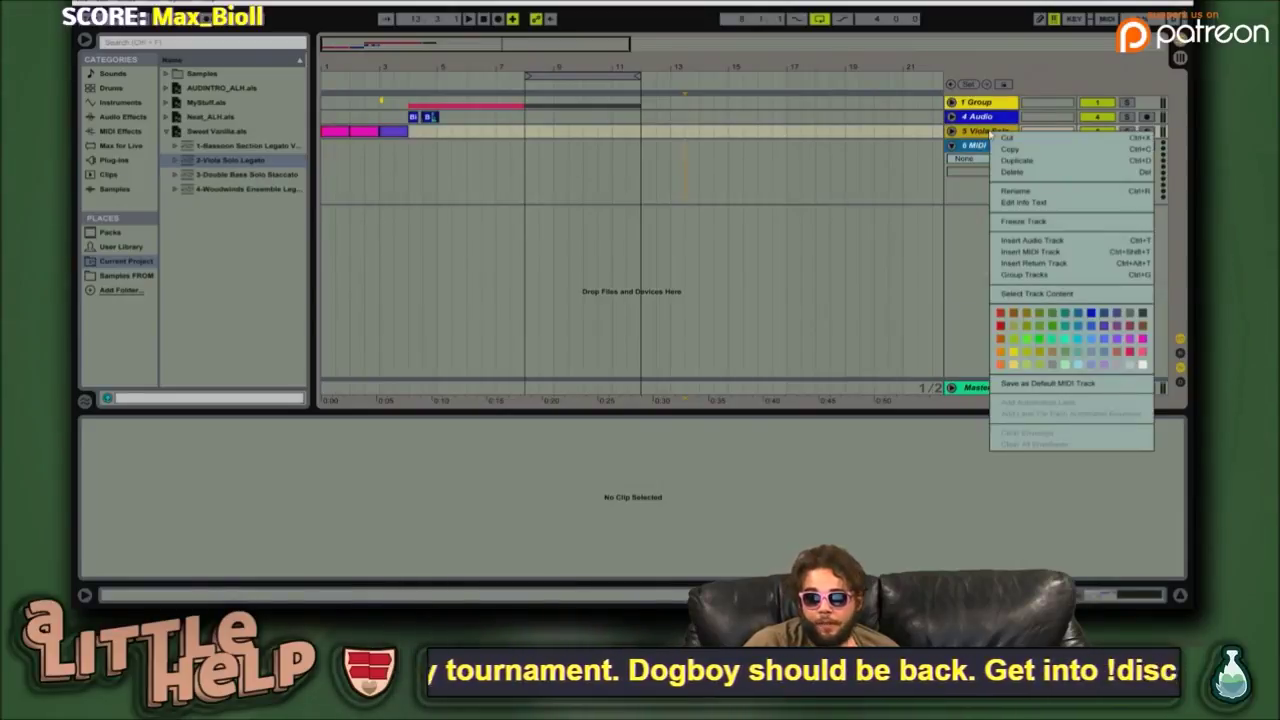
click(1078, 385)
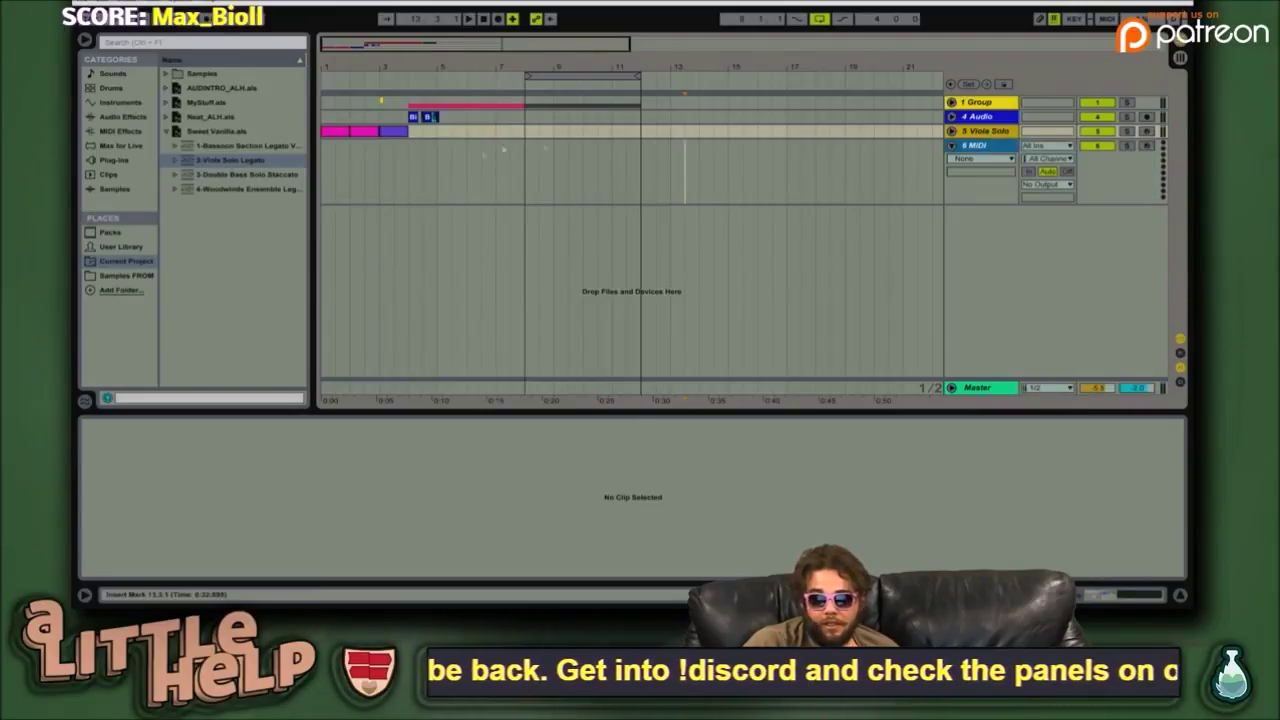
- Insert another MIDI track below the 6 MIDI track and unfold it
click(990, 146)
right_click(995, 146)
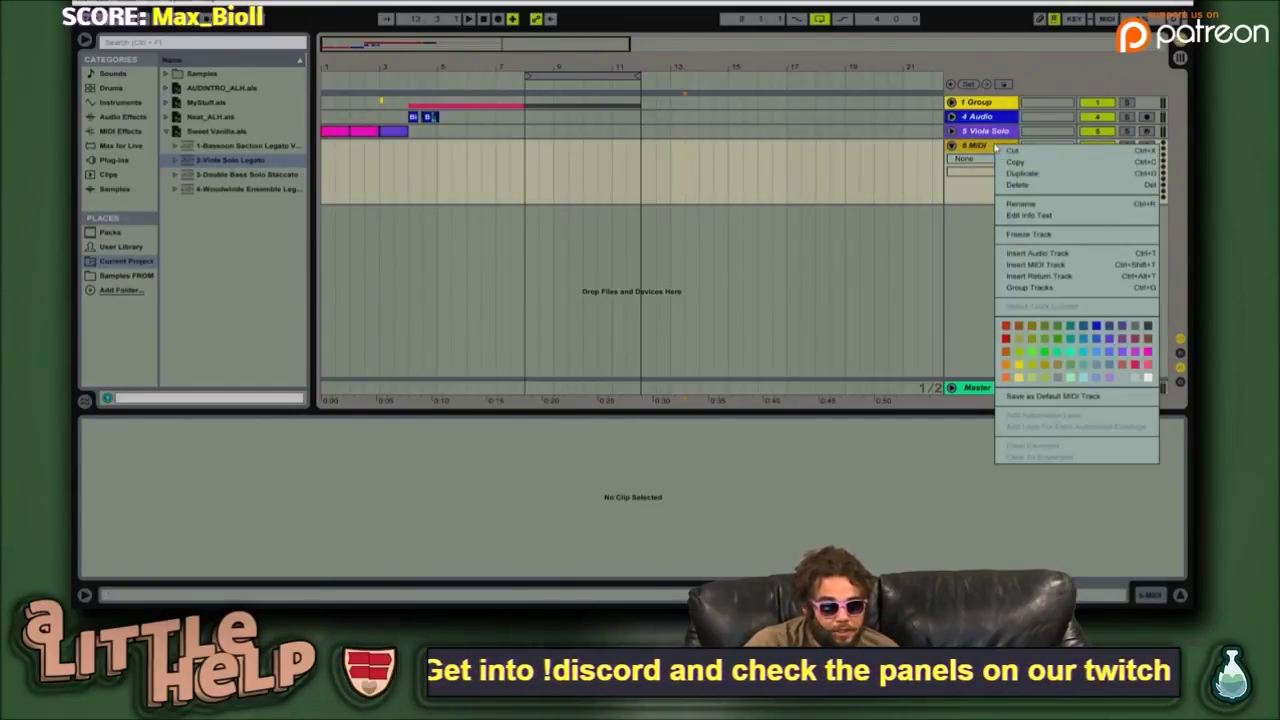
click(1040, 265)
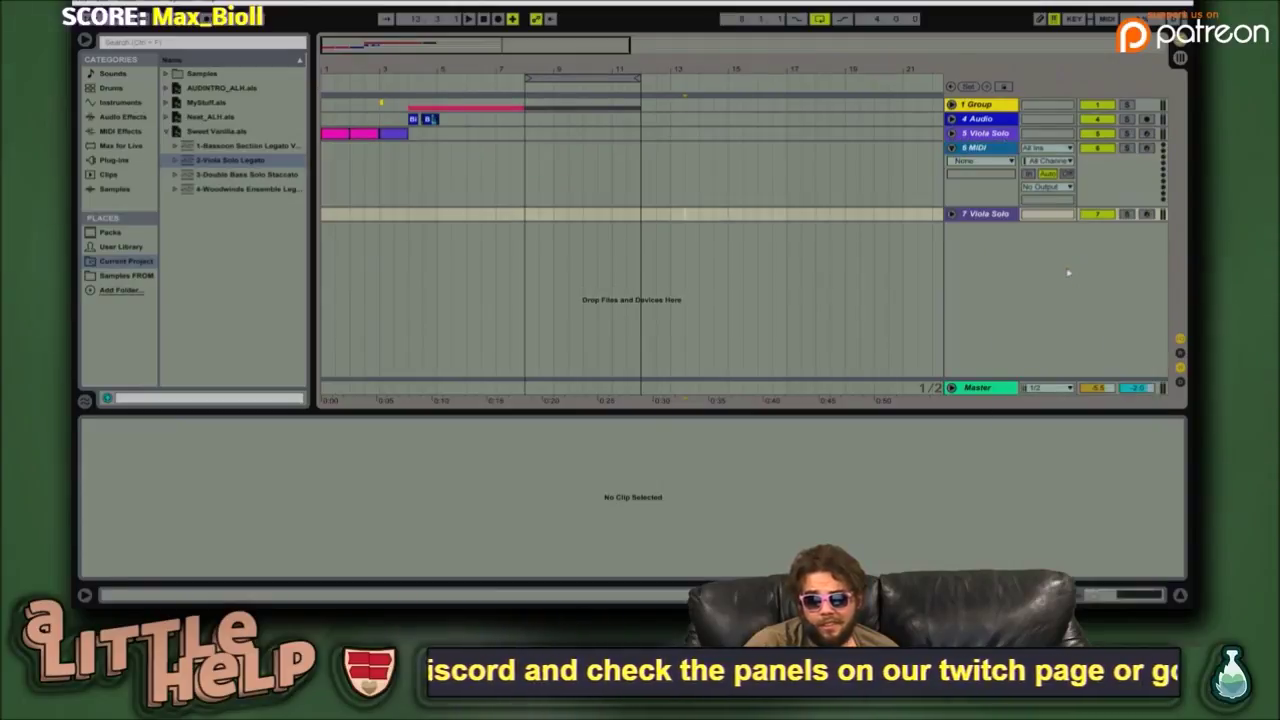
click(951, 215)
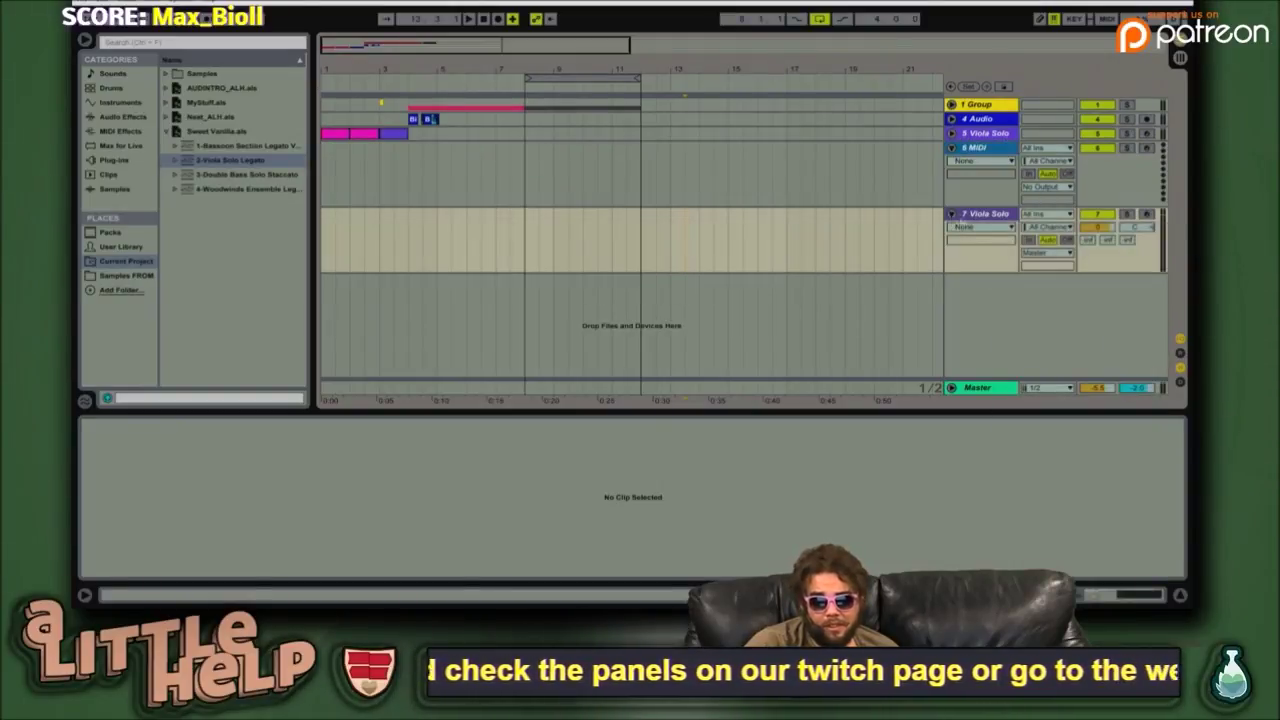
- Delete the 7 Viola Solo track and undo the deletion
click(993, 216)
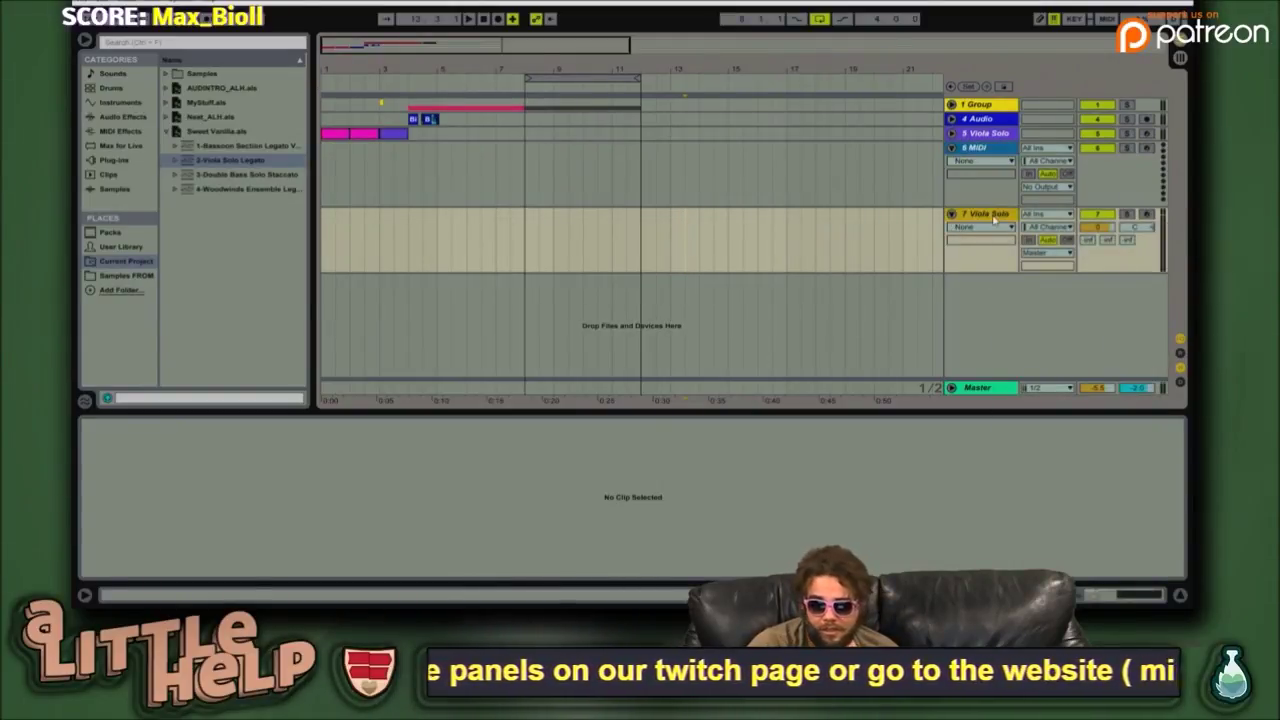
key(Delete)
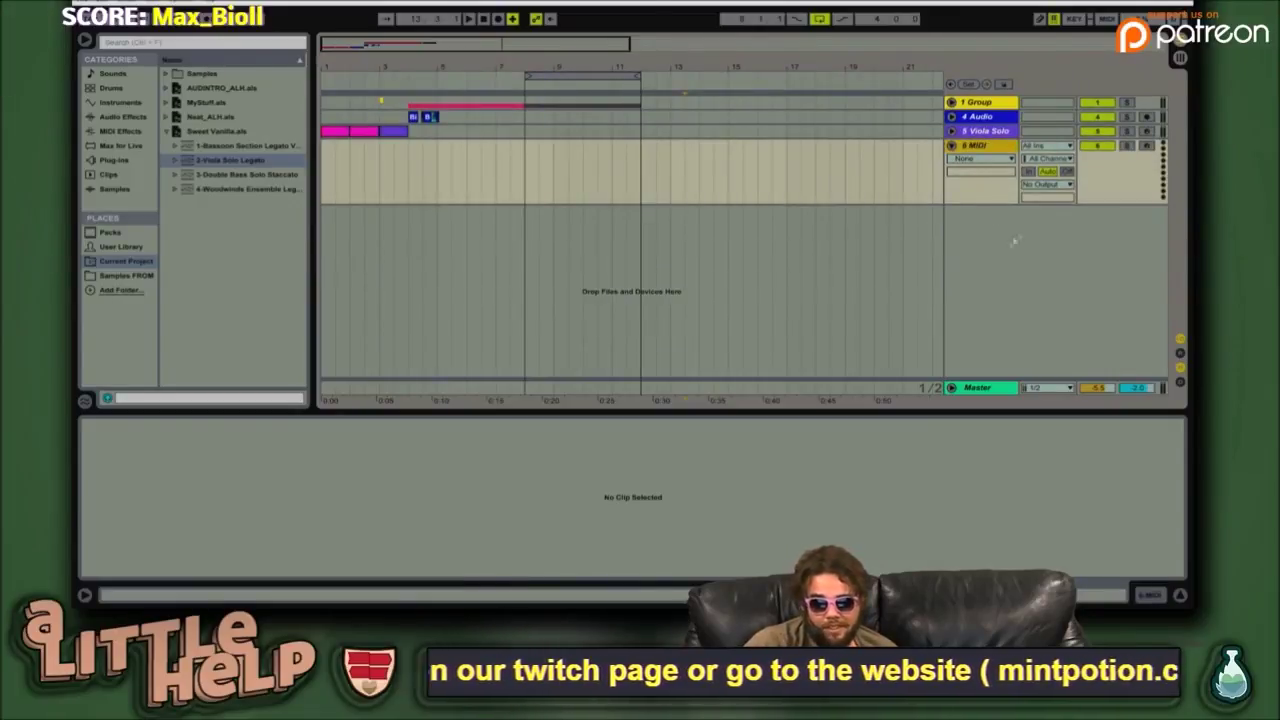
key(ctrl+z)
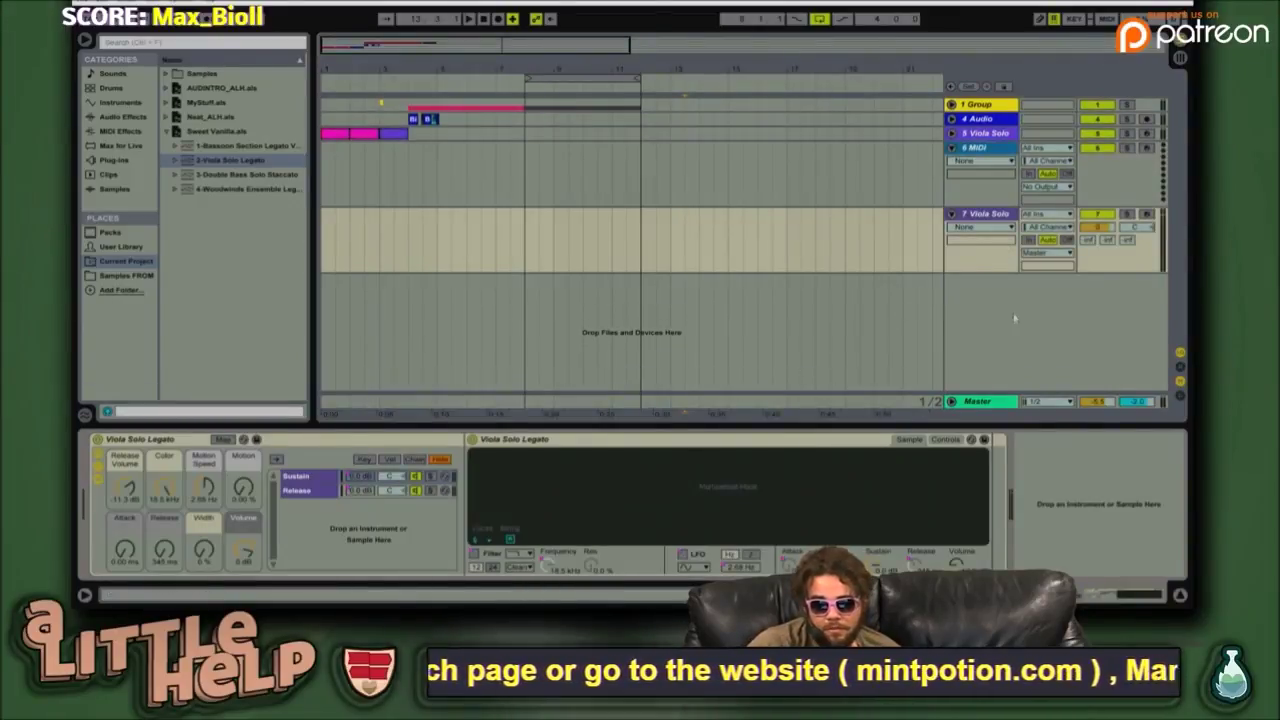
- Show the Info View and toggle the computer MIDI keyboard
click(1053, 20)
click(85, 596)
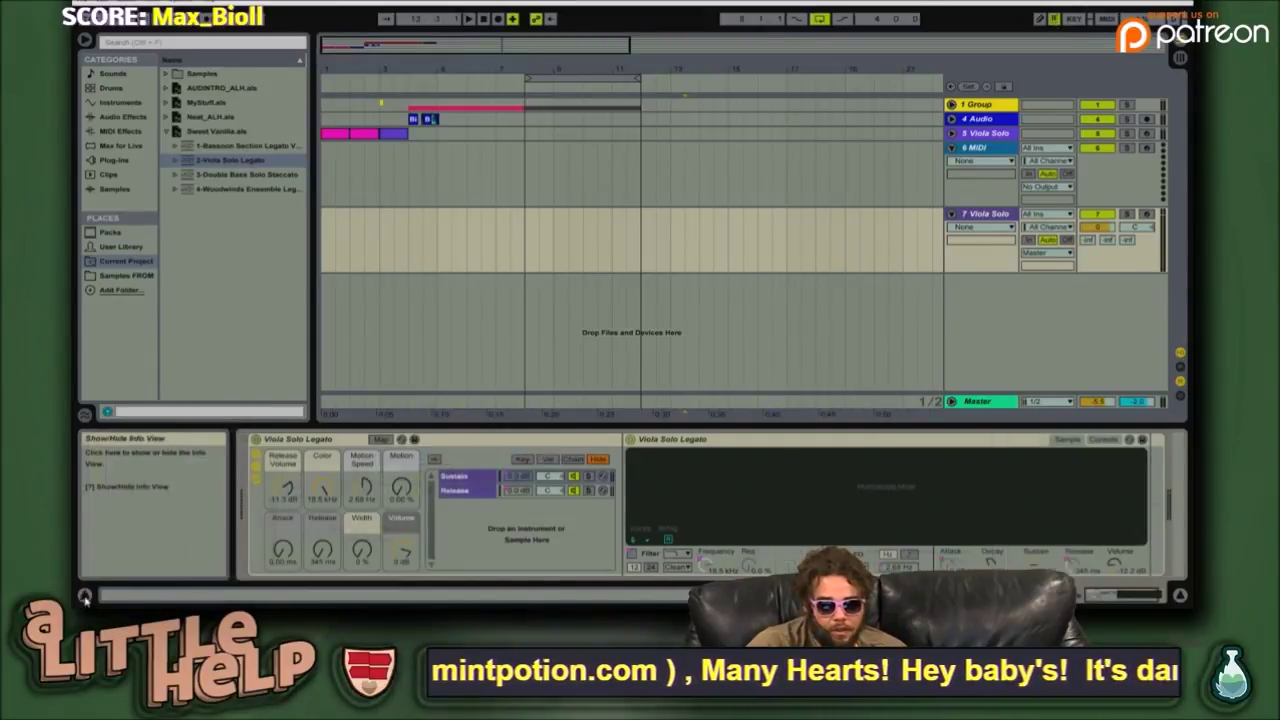
click(1054, 22)
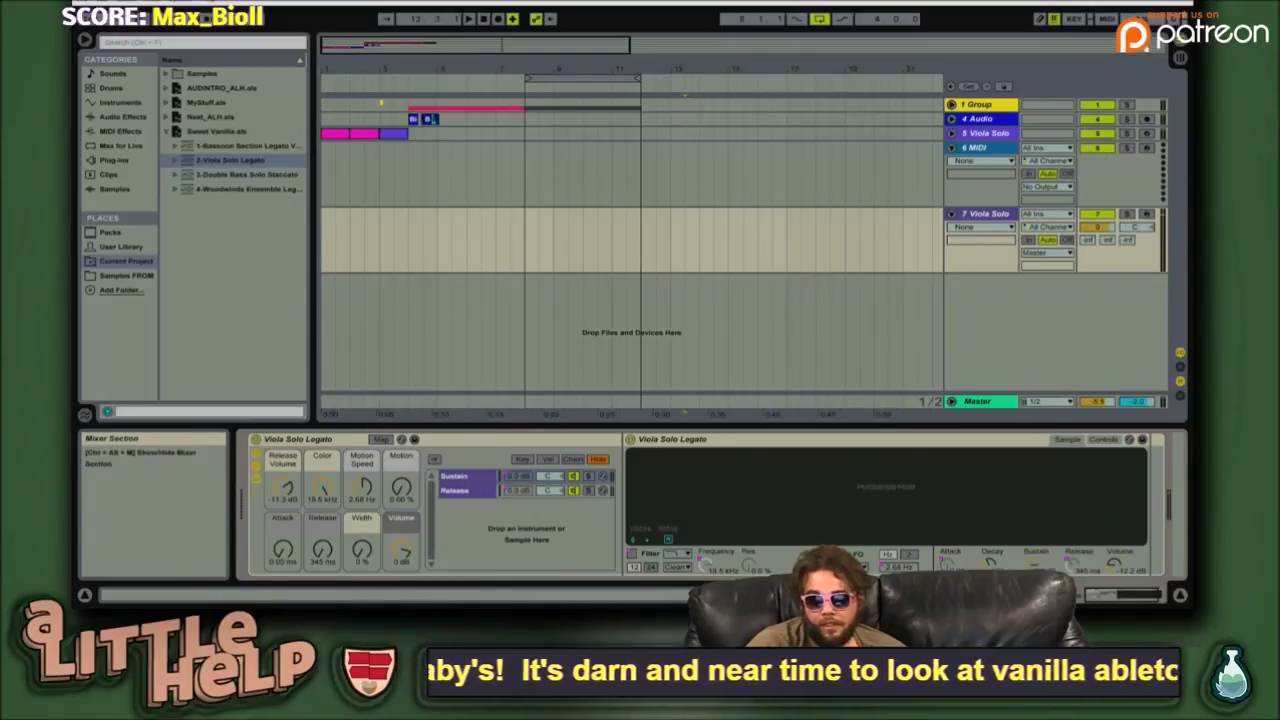
- Toggle full-screen mode and arm the 7 Viola Solo track for recording
key(F11)
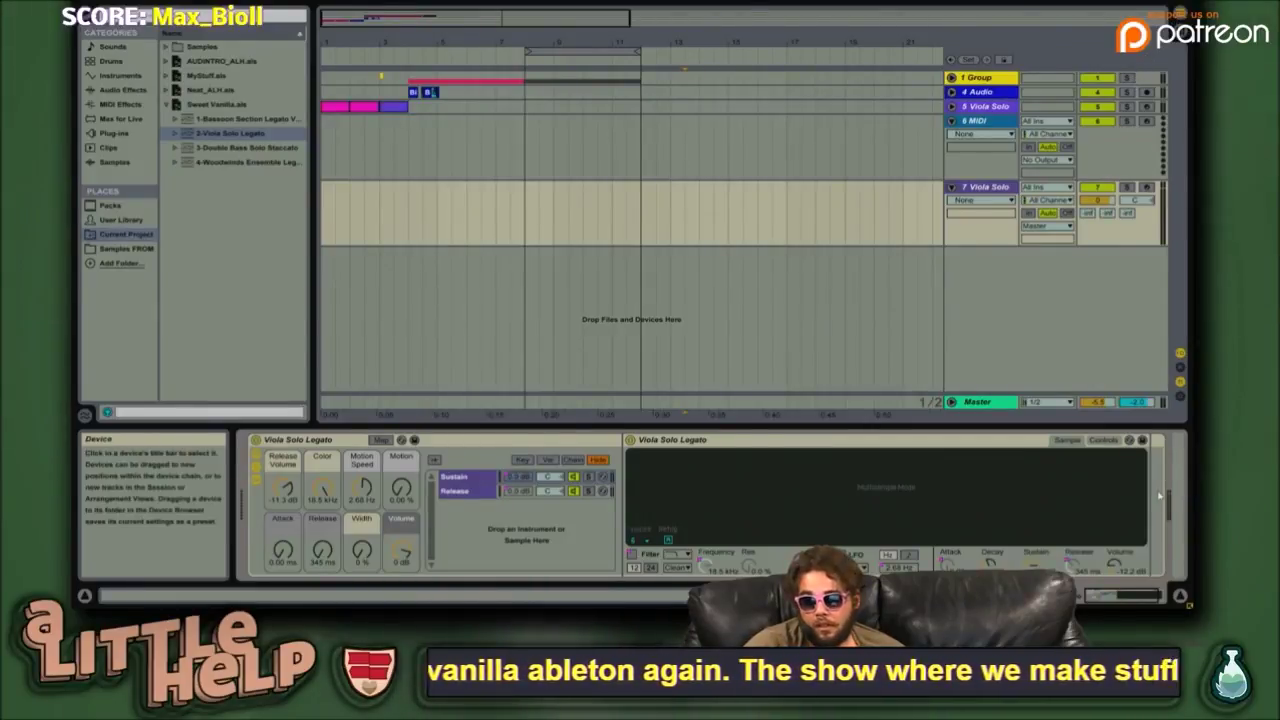
click(1188, 605)
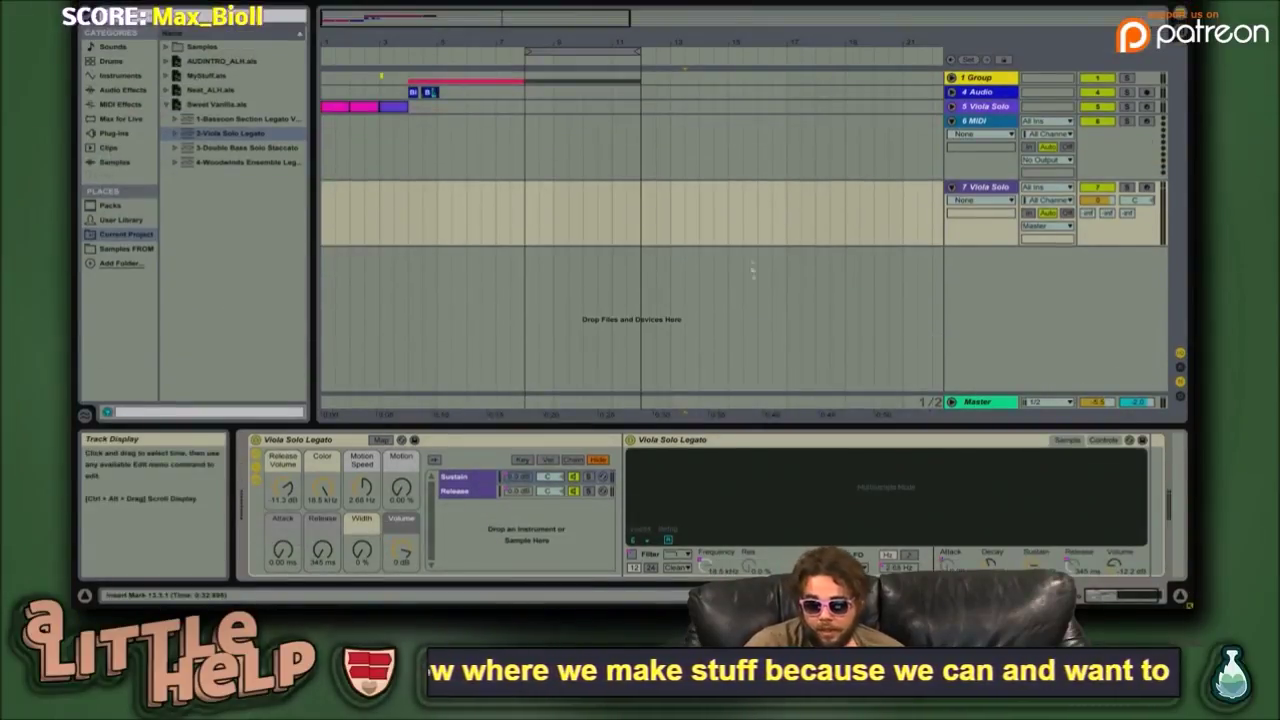
click(1147, 188)
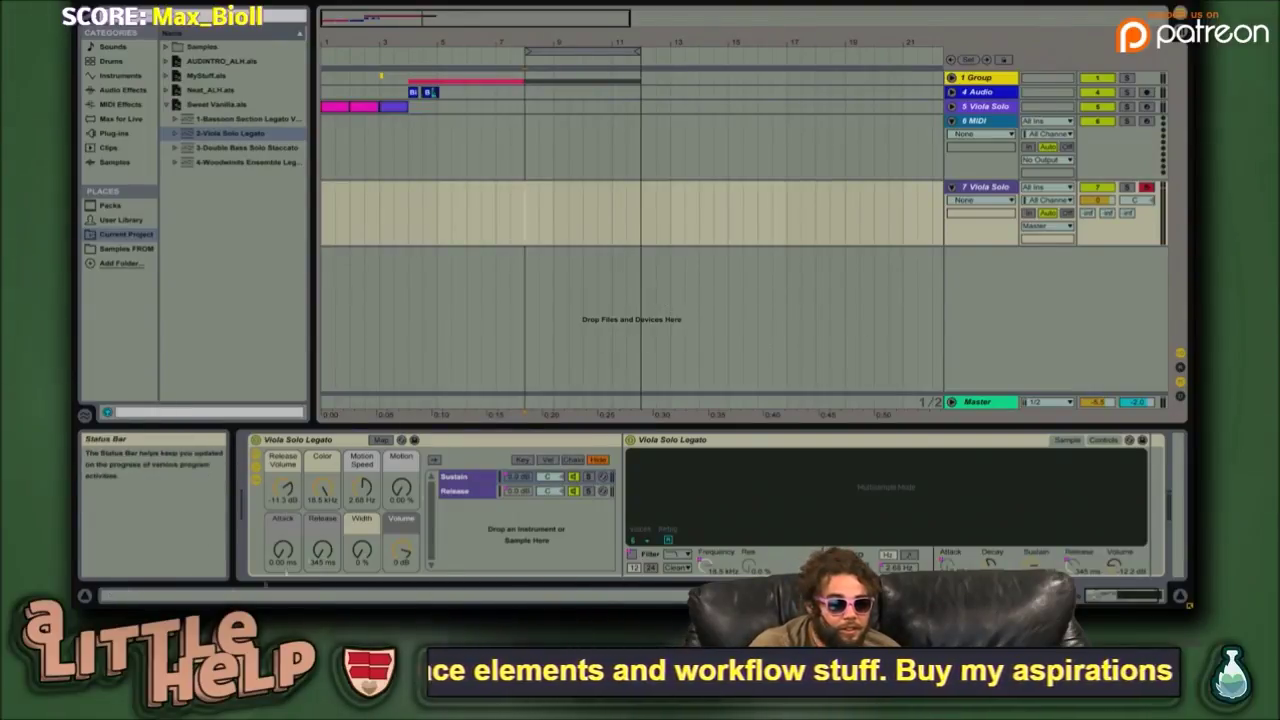
- Place the insert marker at bar 7 on the 7 Viola Solo track and shift the computer MIDI keyboard's octave down
click(494, 217)
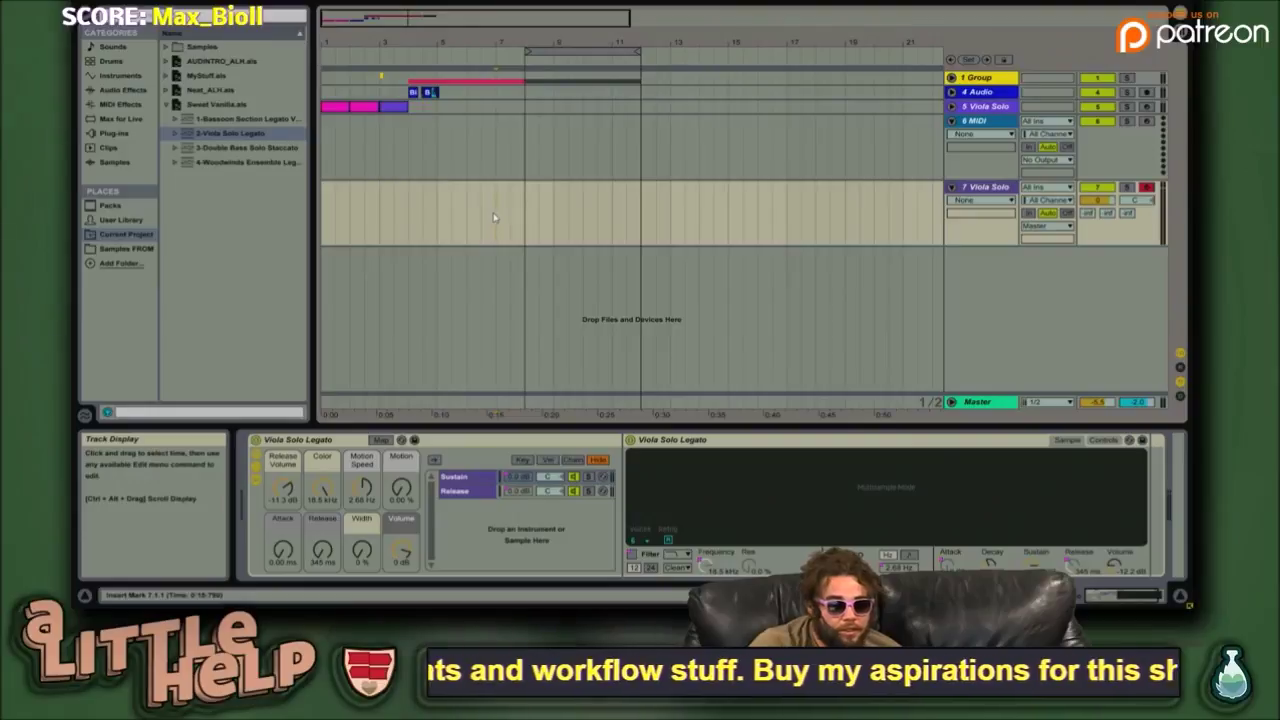
key(z)
key(z)
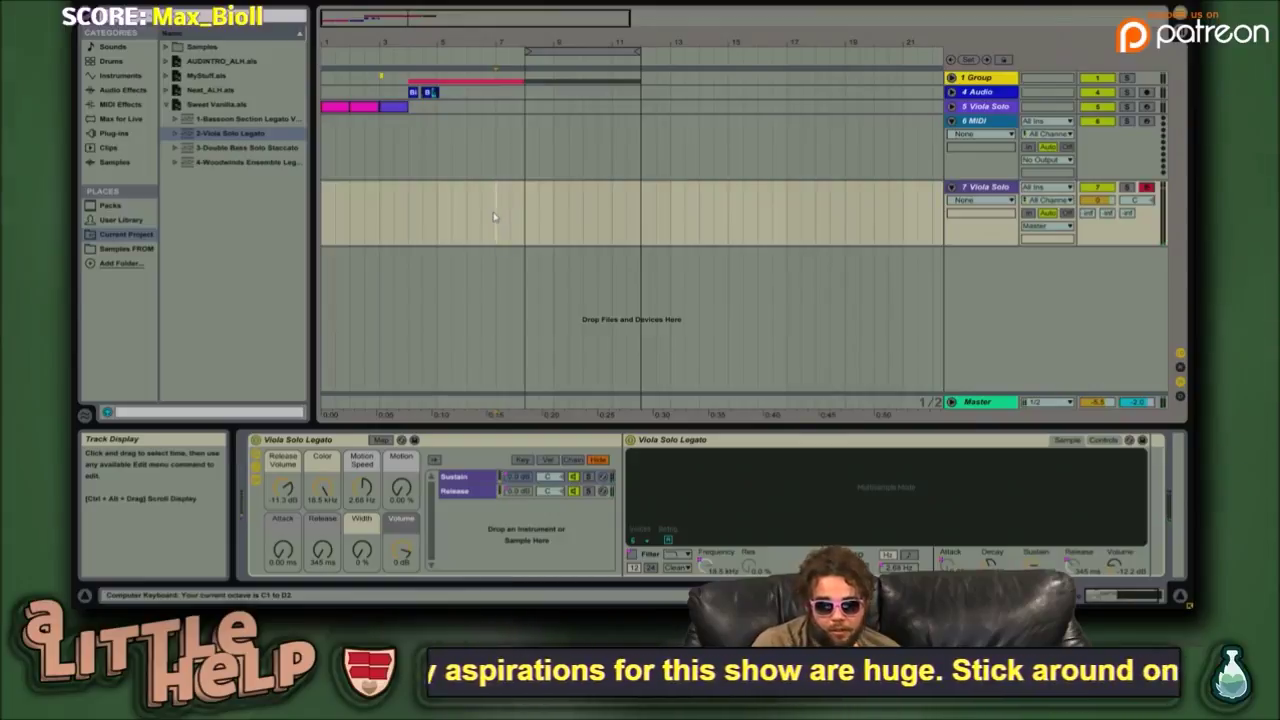
click(494, 217)
key(z)
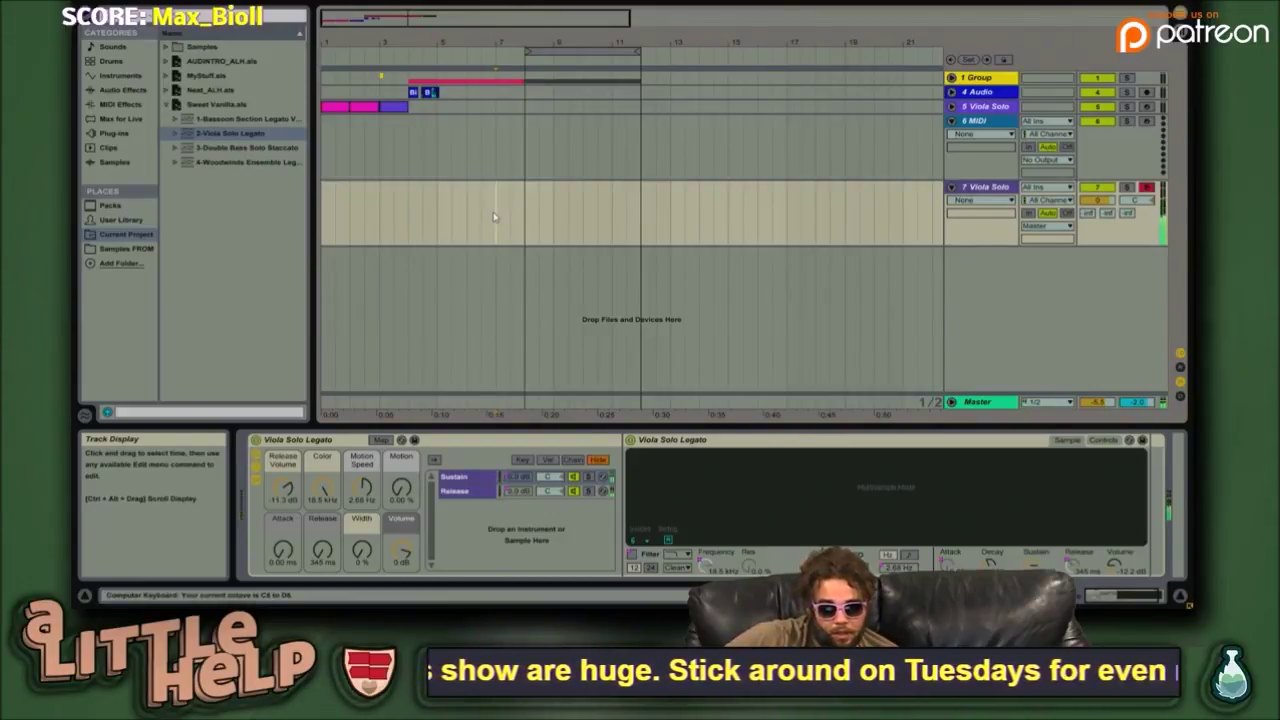
- Lower and raise the note velocity of the computer MIDI keyboard while trying out the viola sound
key(c)
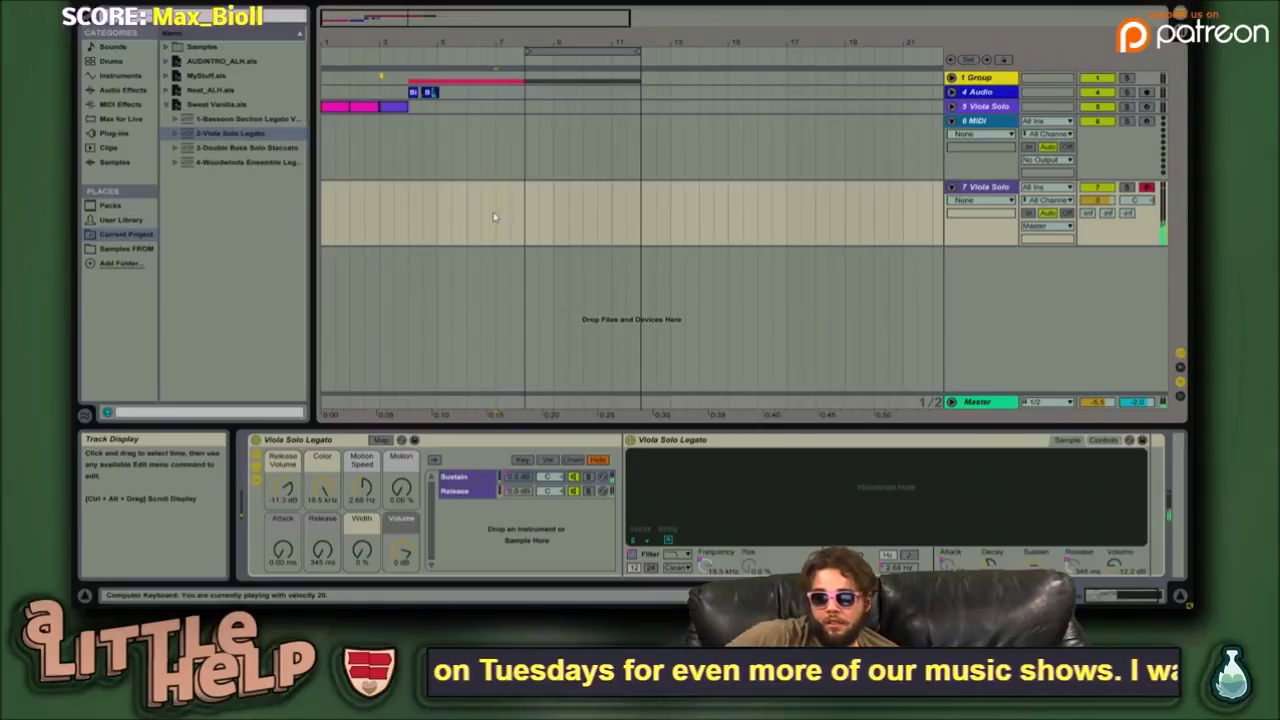
key(v)
key(v)
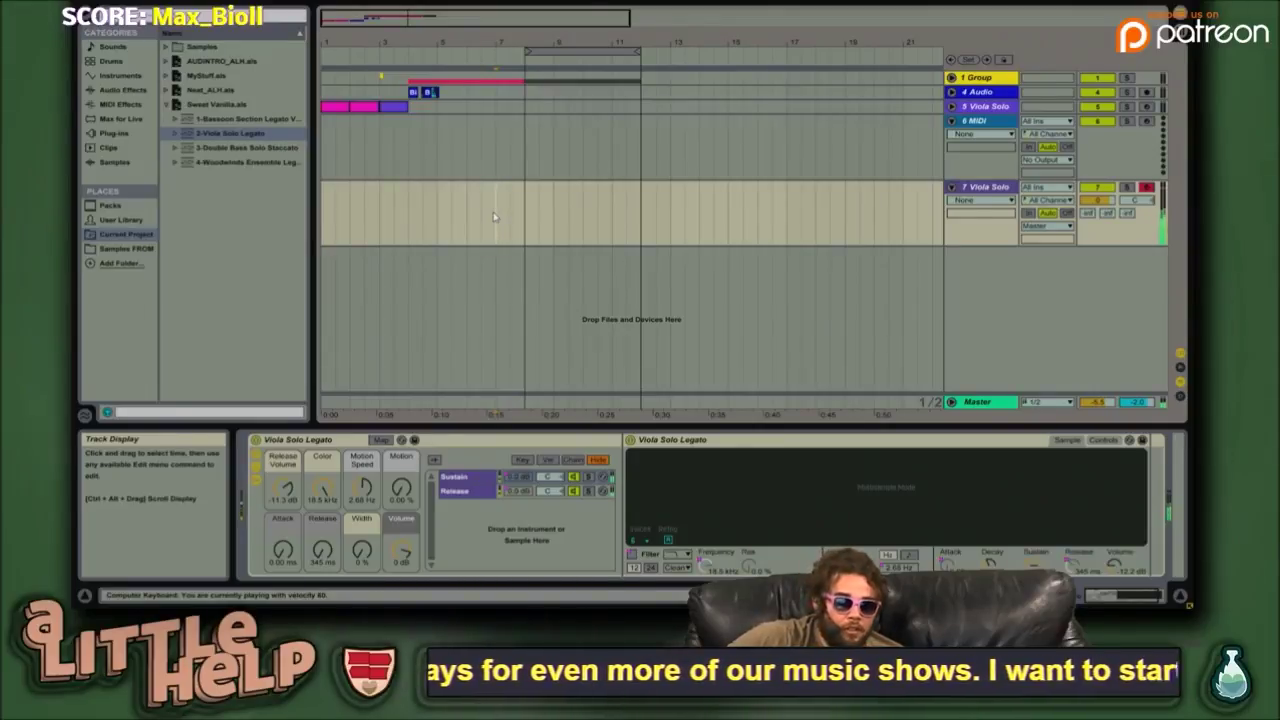
key(v)
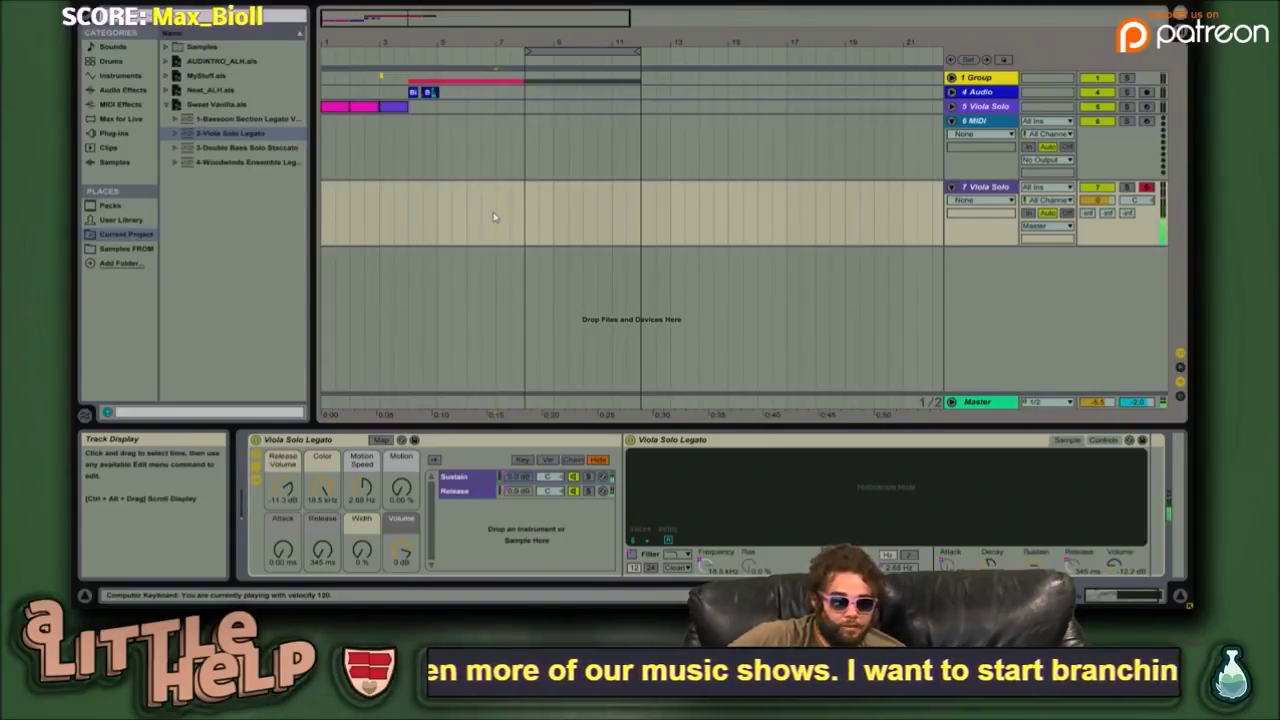
key(c)
key(c)
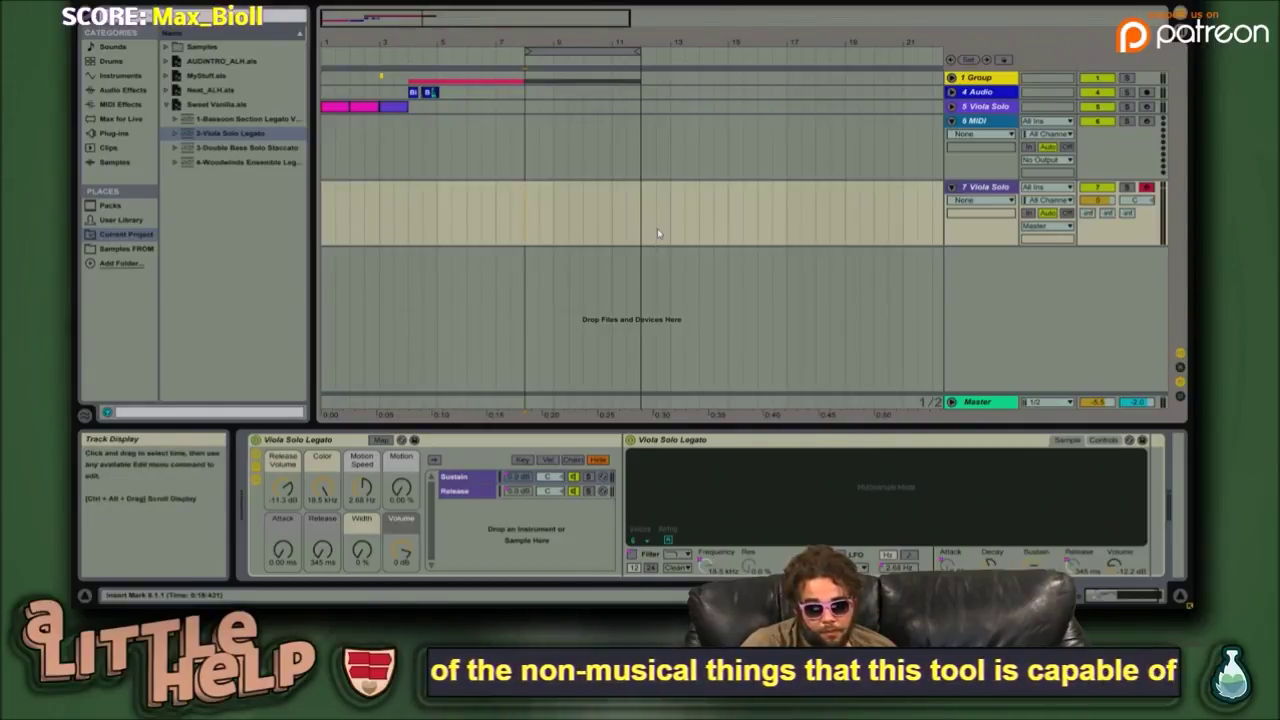
key(c)
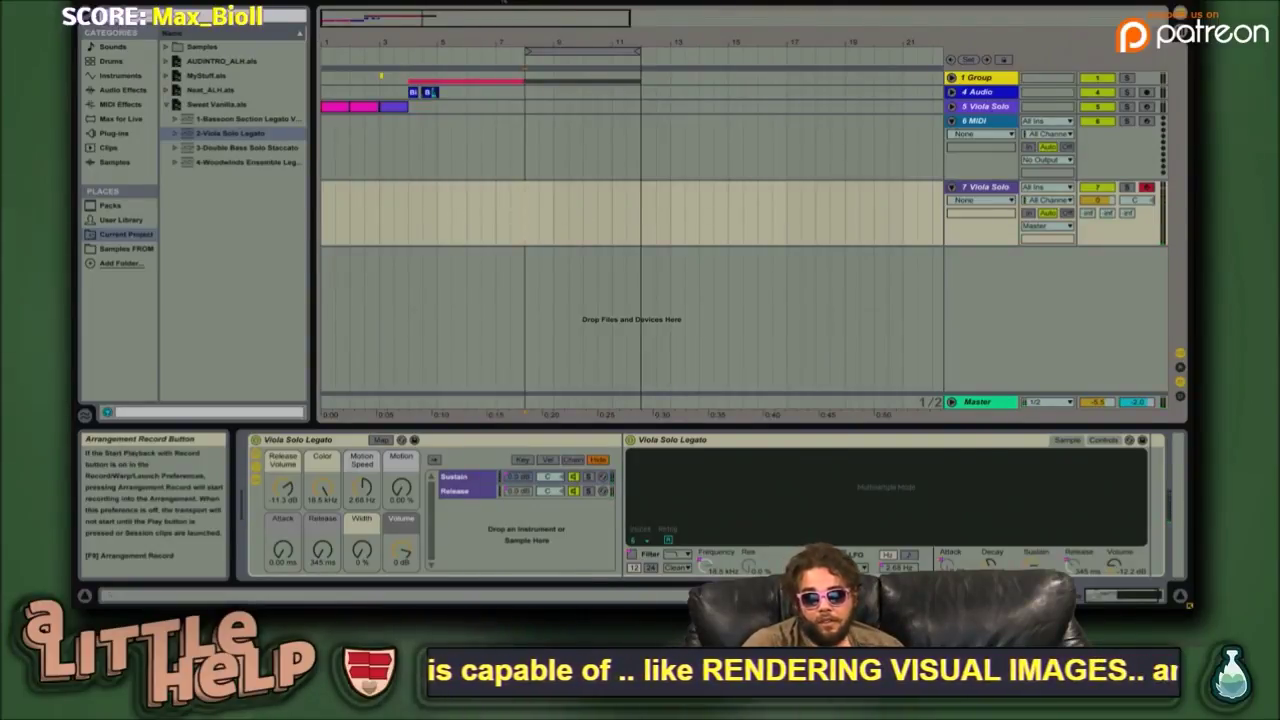
- Record a MIDI clip on the 7 Viola Solo track within the looped bars 8 to 12, then play it back and stop
click(610, 1)
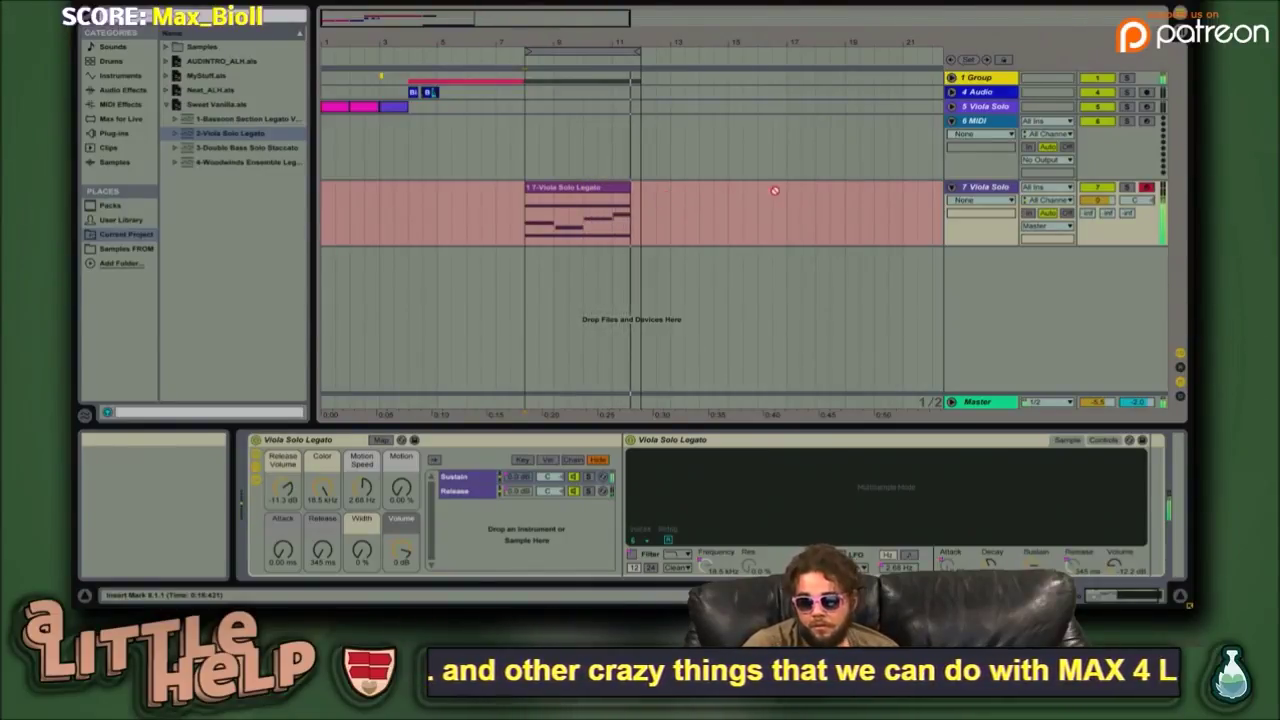
key(space)
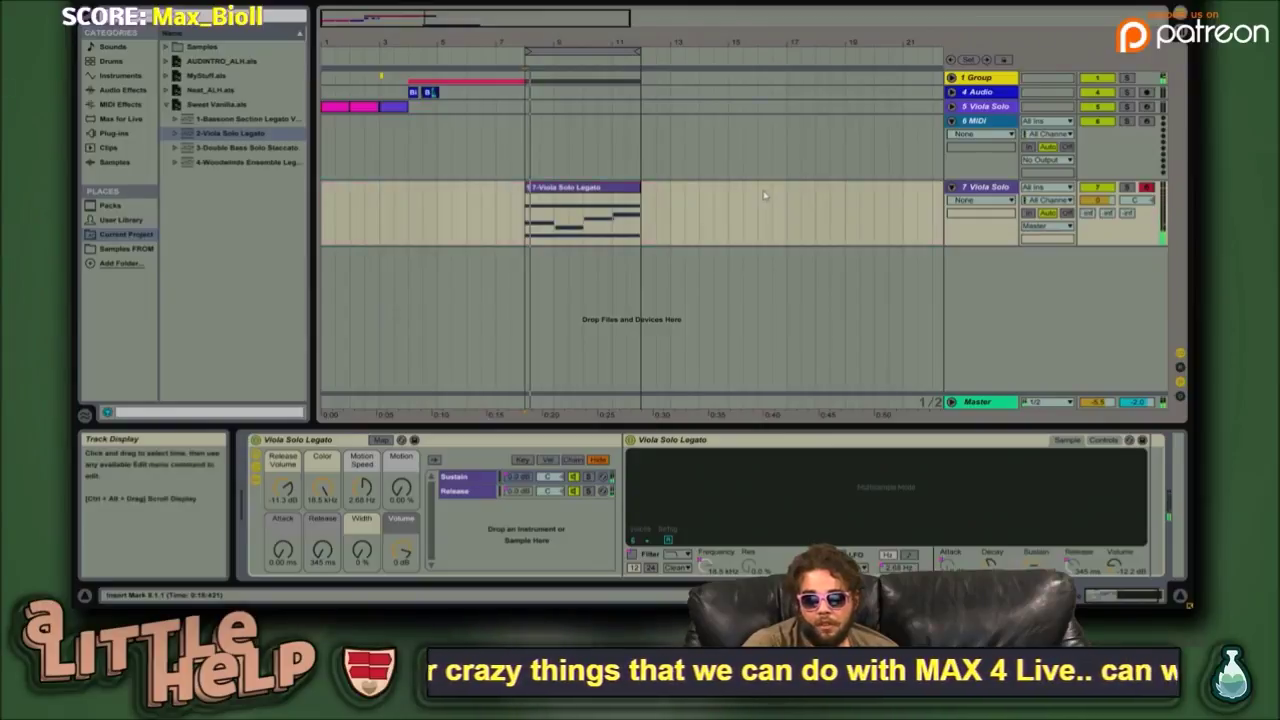
key(space)
click(632, 187)
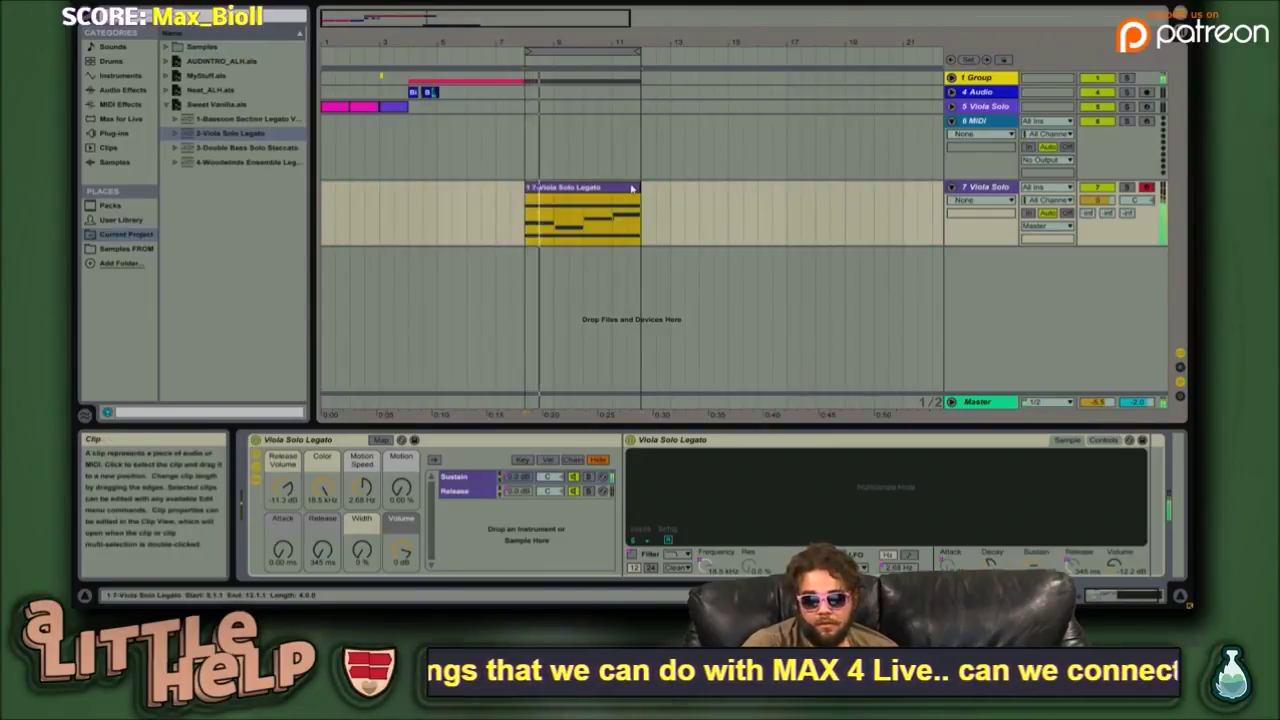
key(space)
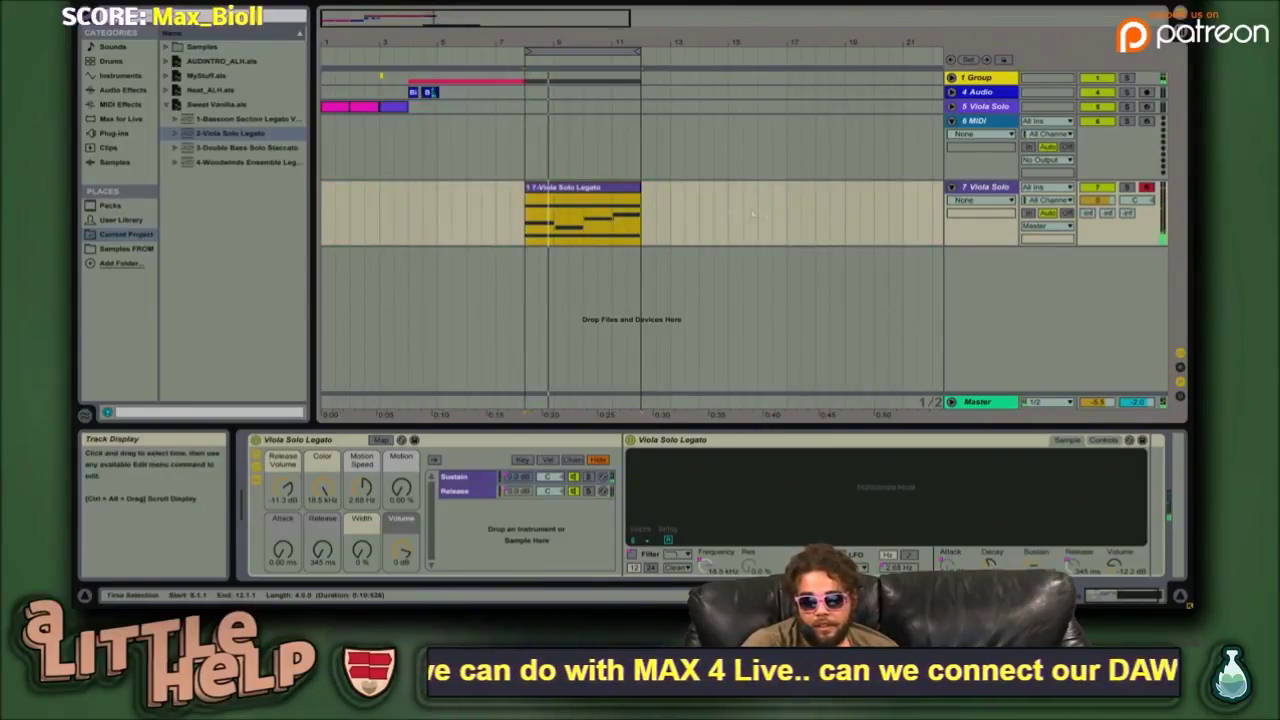
- Show the recorded clip's notes and consolidate the 7 Viola Solo clip to its four-bar length
key(shift+Tab)
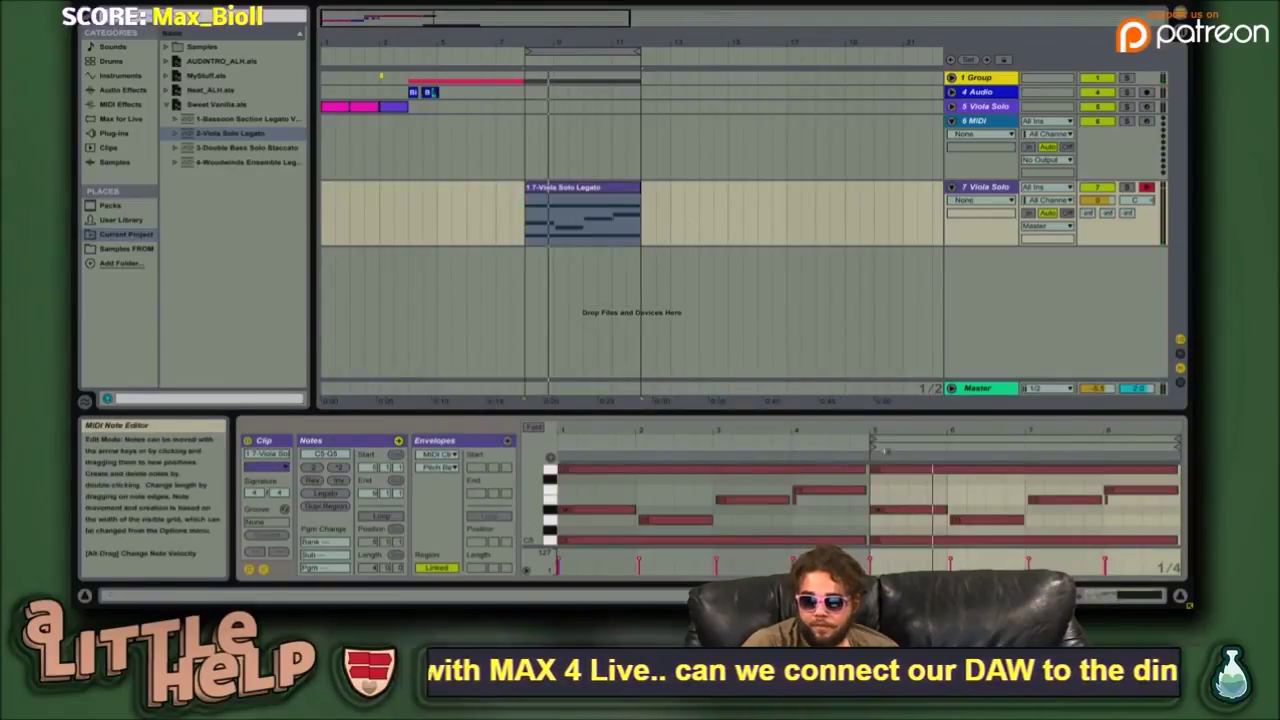
drag(920, 428, 912, 446)
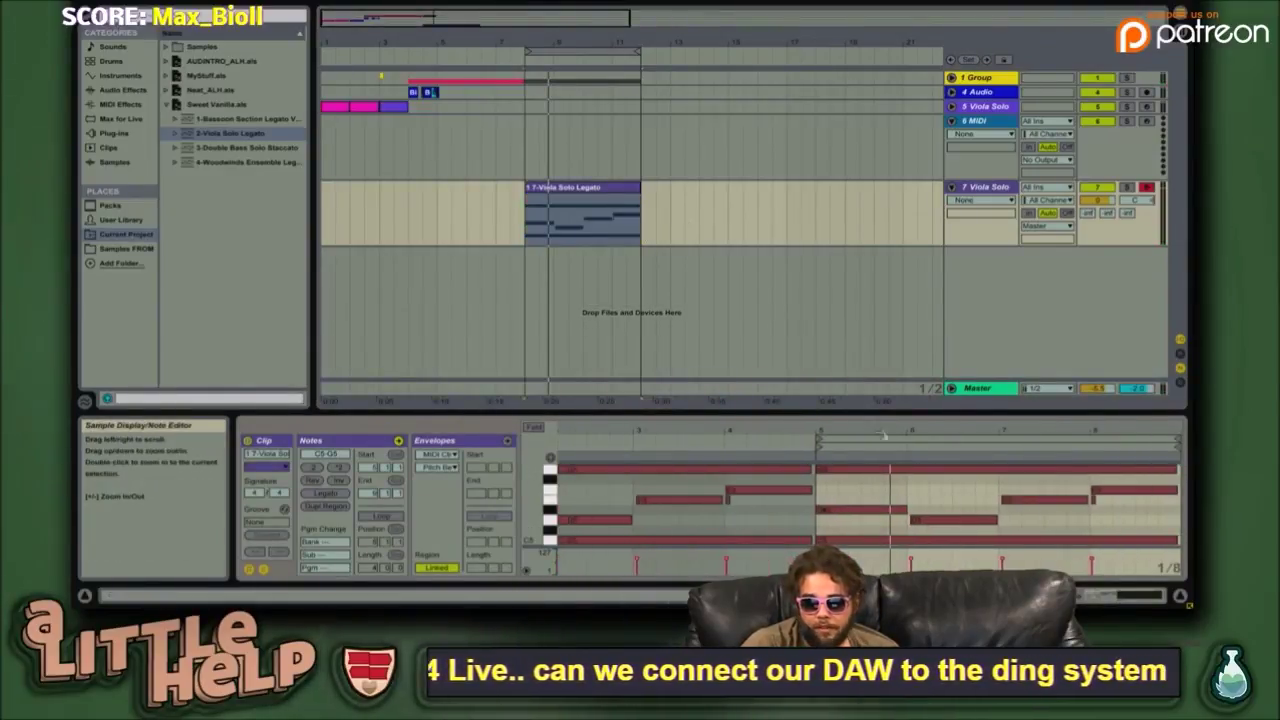
click(618, 187)
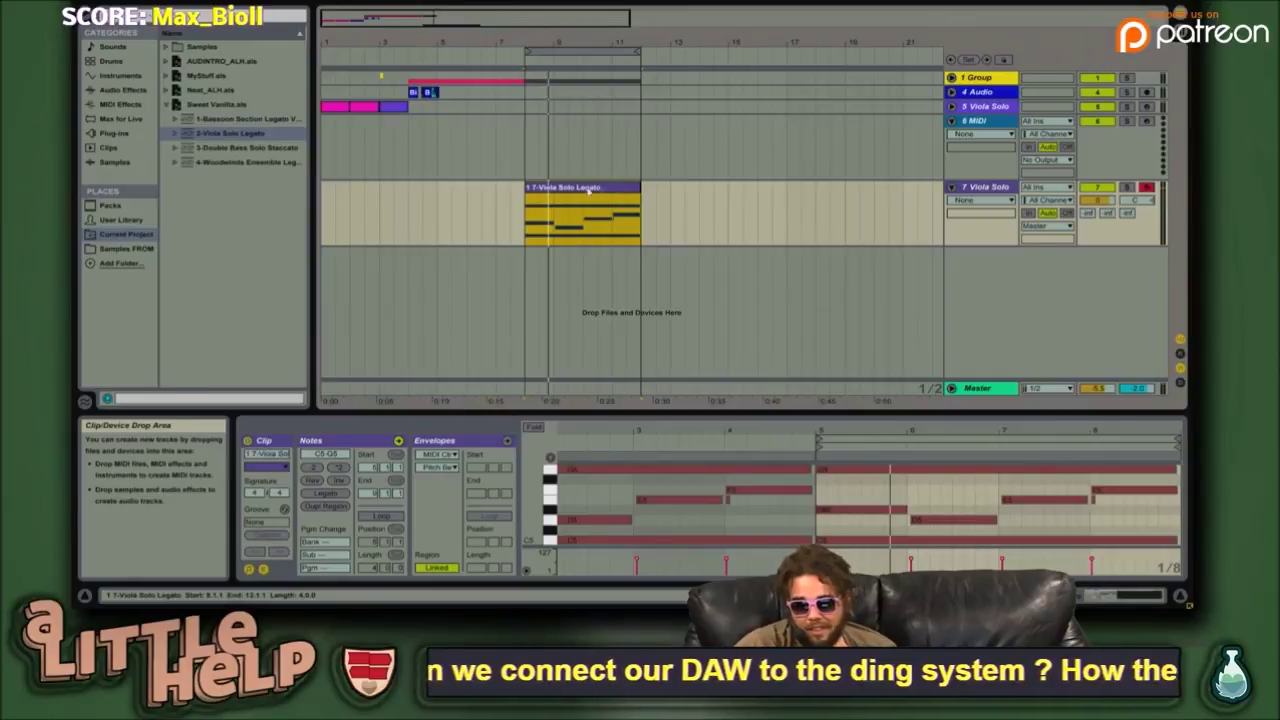
key(ctrl+j)
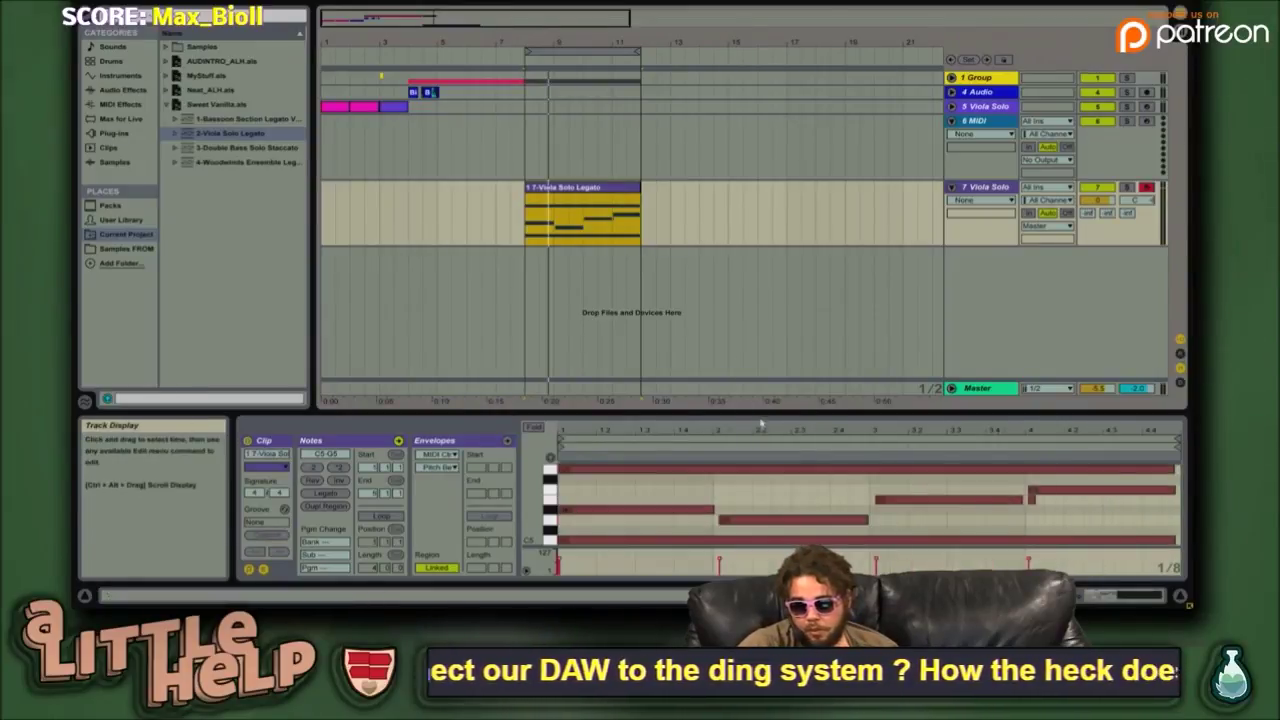
click(600, 229)
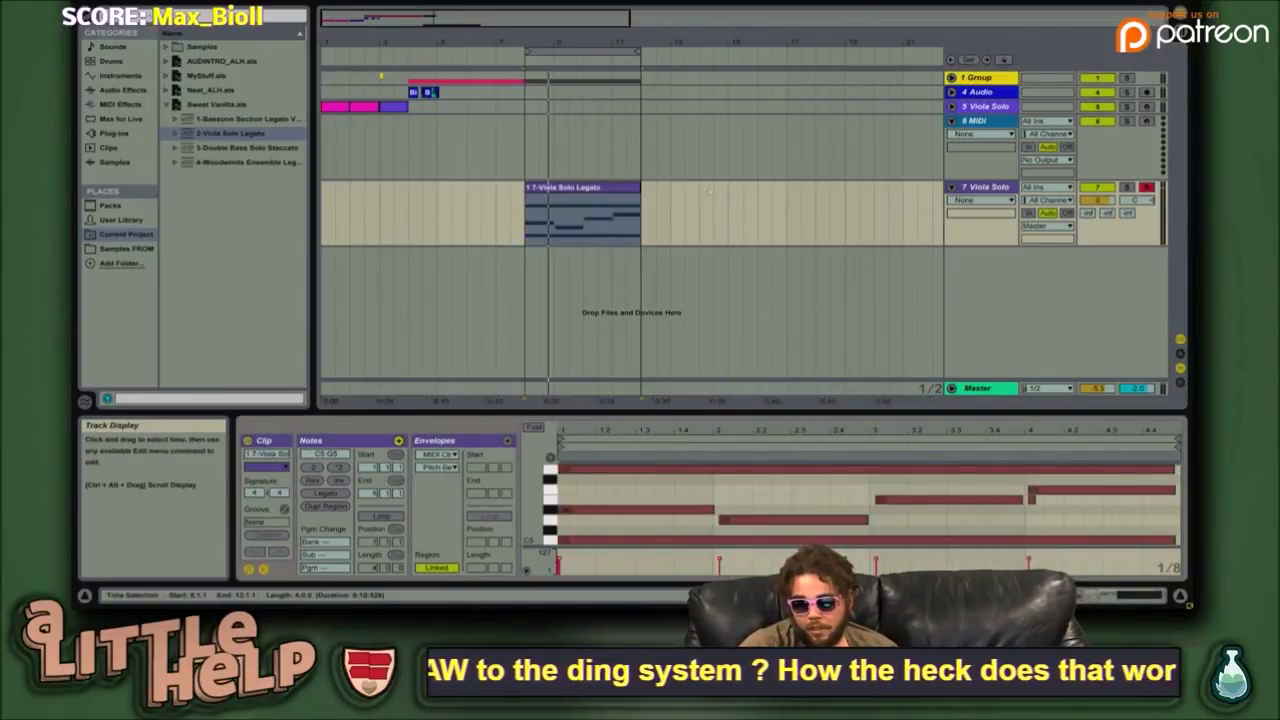
right_click(590, 189)
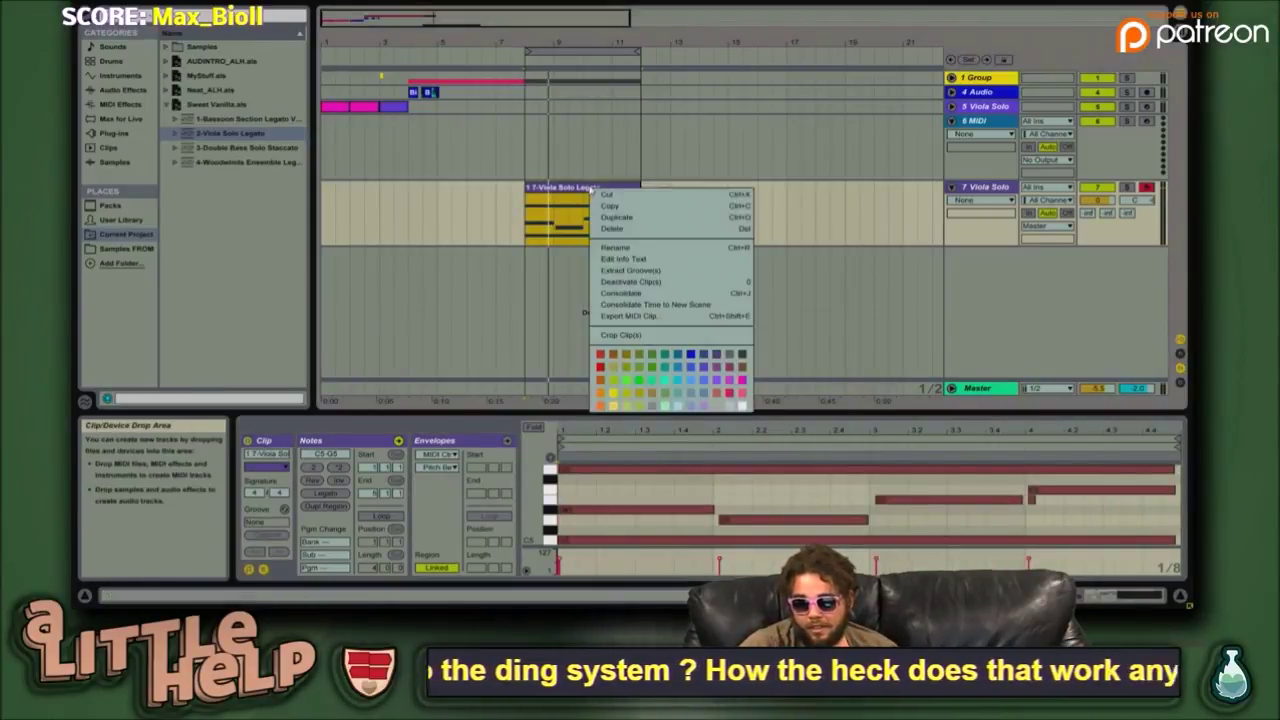
click(706, 284)
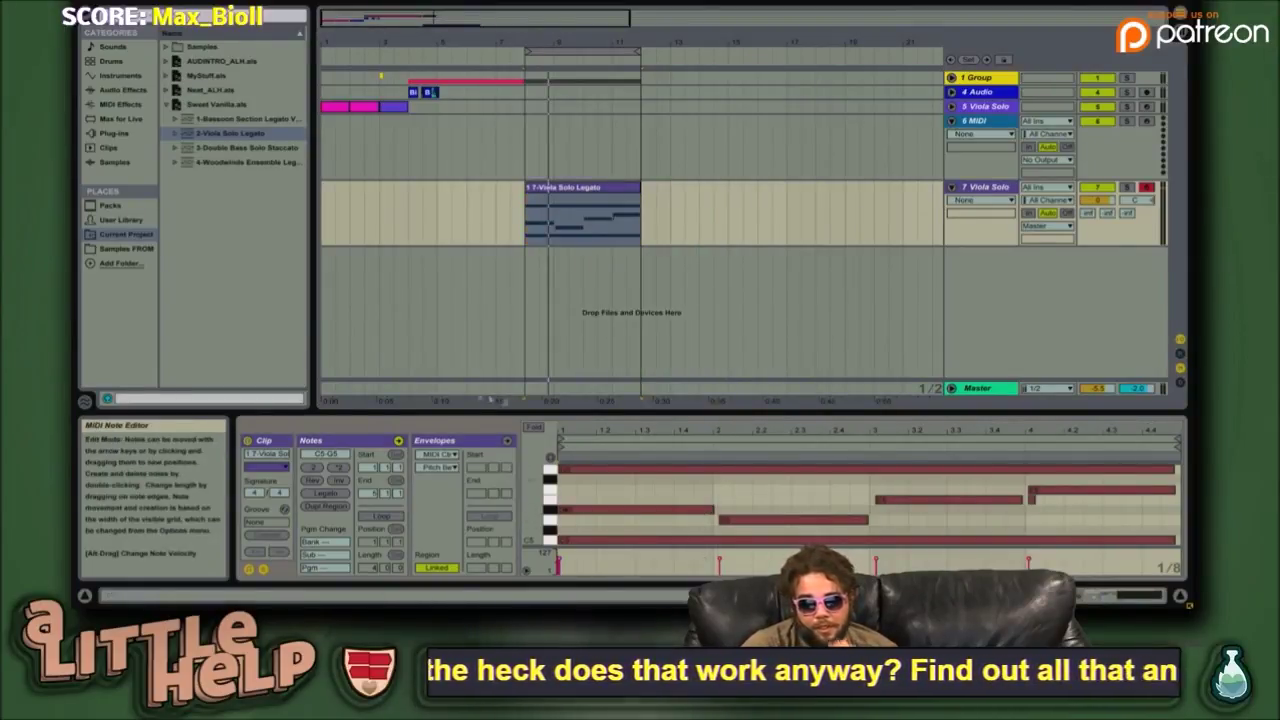
- Hide the clip's Envelopes box and enlarge the MIDI note editor over the arrangement
click(264, 569)
drag(609, 413, 609, 4)
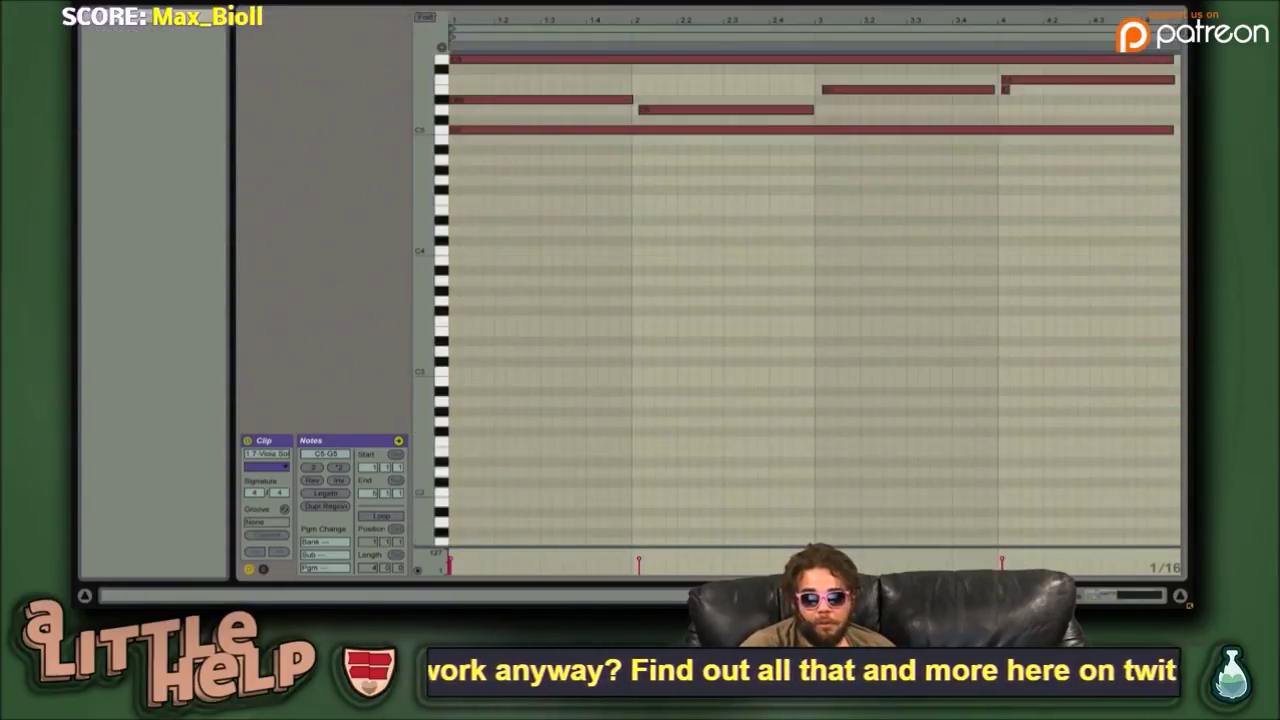
- Delete the very short stray E5 note at the start of bar 4 of the clip
scroll(859, 92, up, 5)
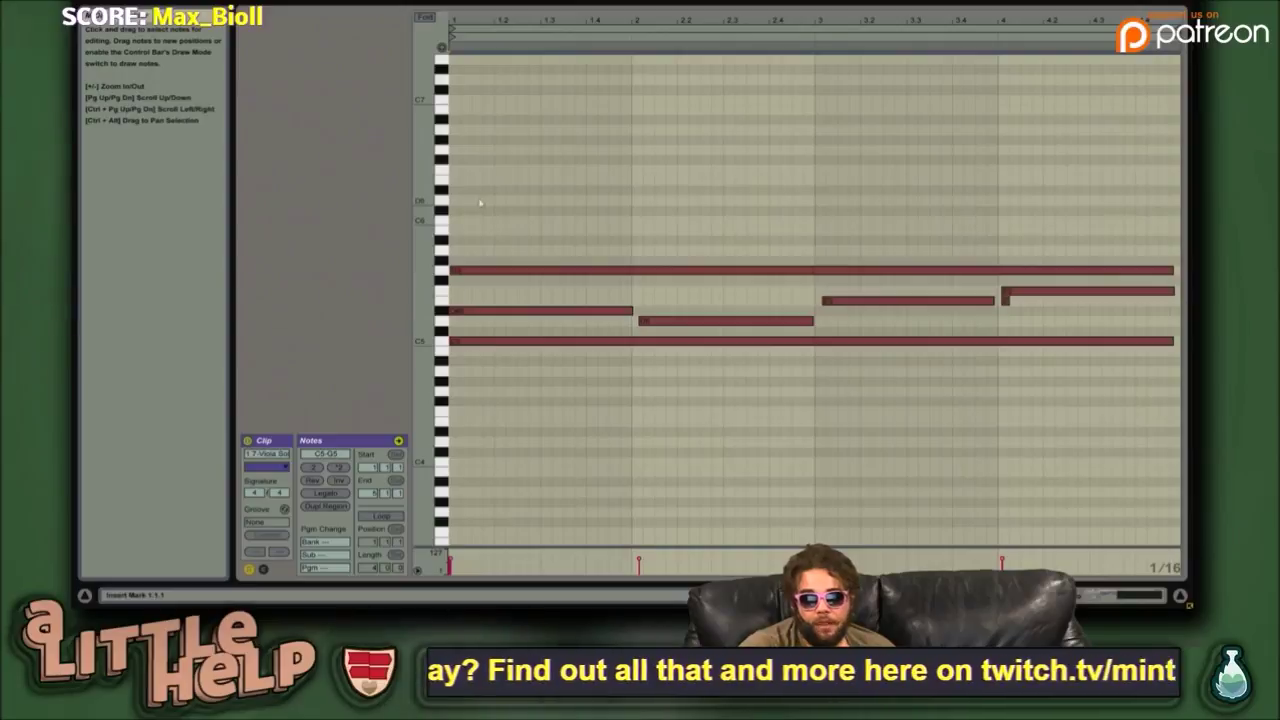
mouse_move(423, 303)
mouse_down()
mouse_move(440, 303)
mouse_move(425, 297)
mouse_up()
click(1028, 284)
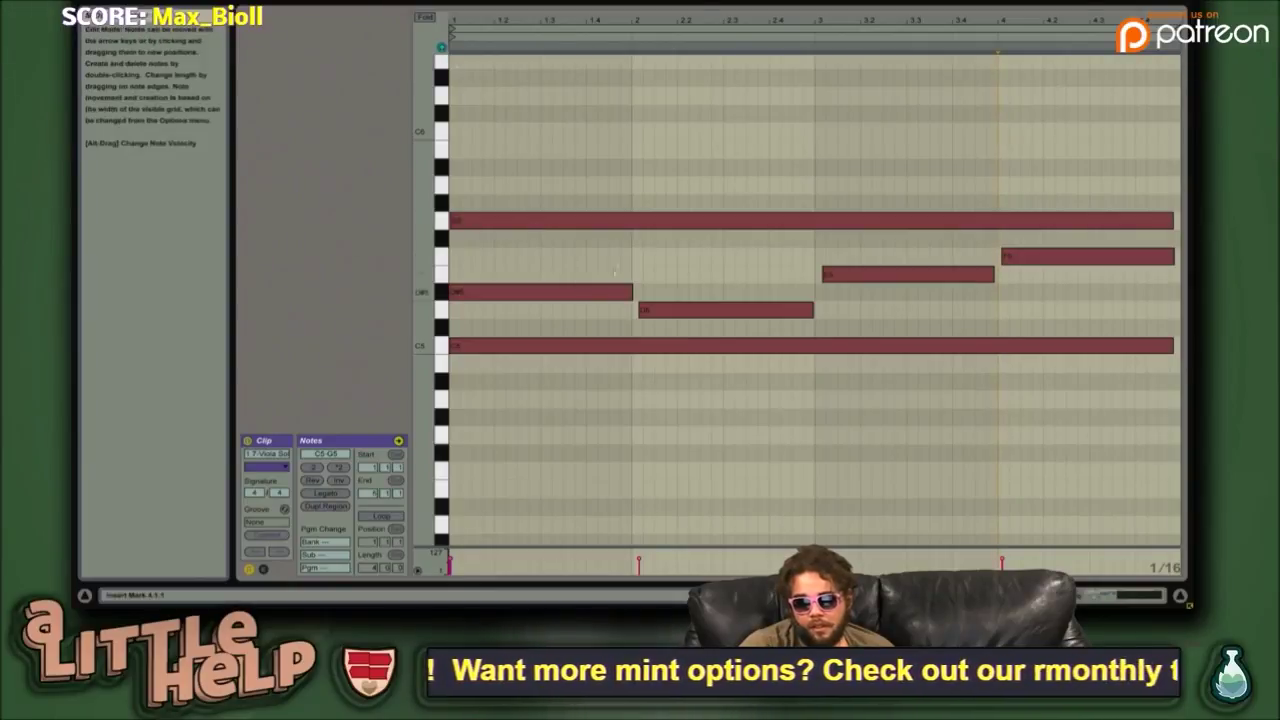
- Examine the moving line D#5, D5, E5, F5 and the held C5 and G5 by selecting the notes in turn
click(575, 292)
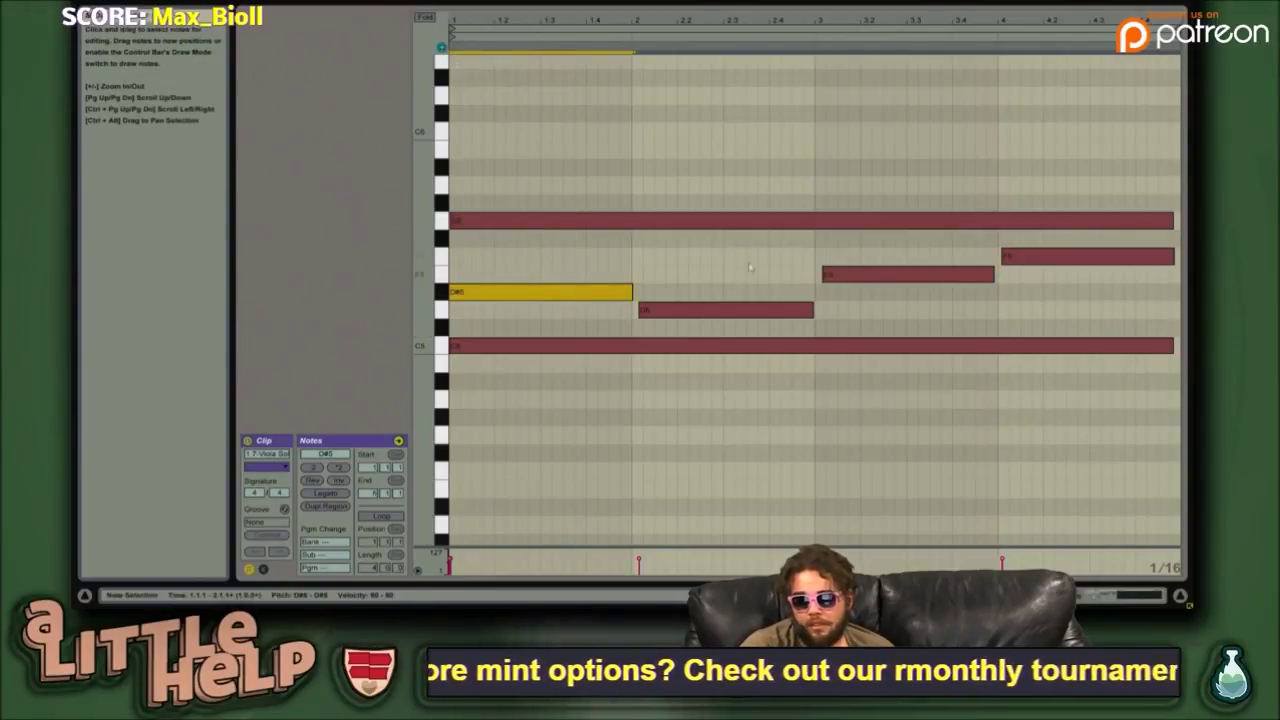
click(748, 310)
drag(905, 297, 944, 263)
click(1070, 257)
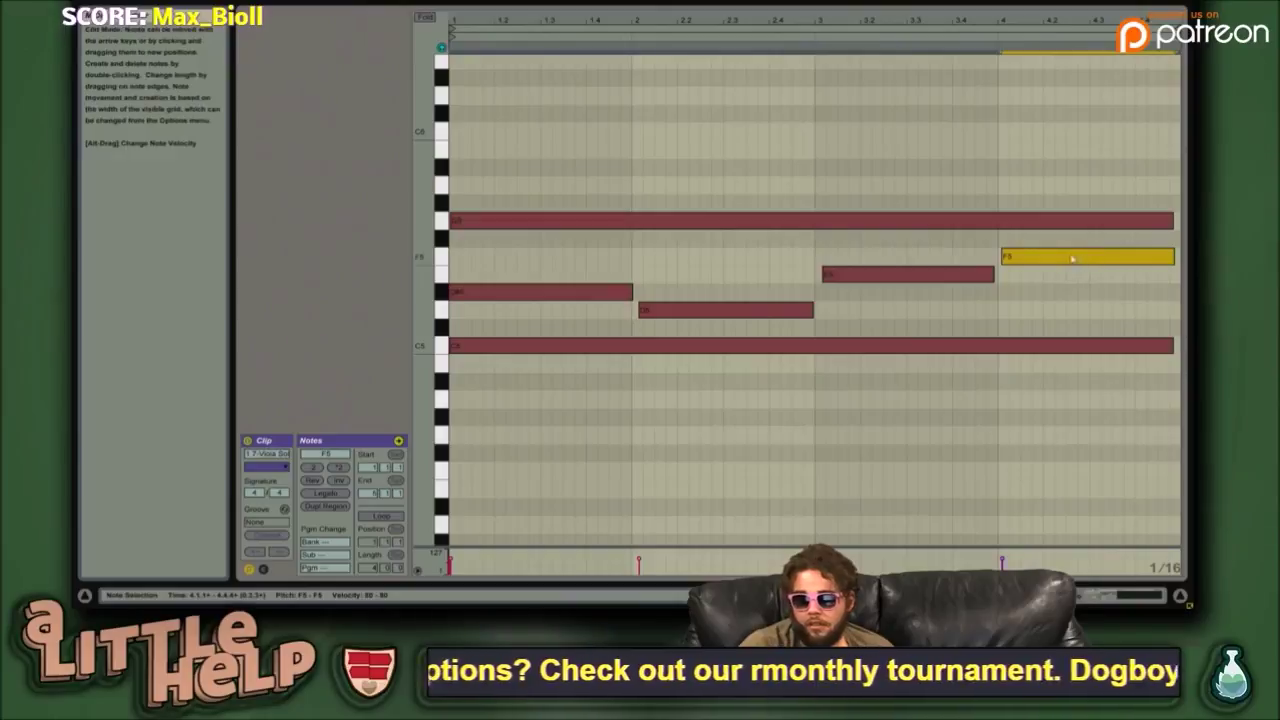
click(562, 346)
click(735, 217)
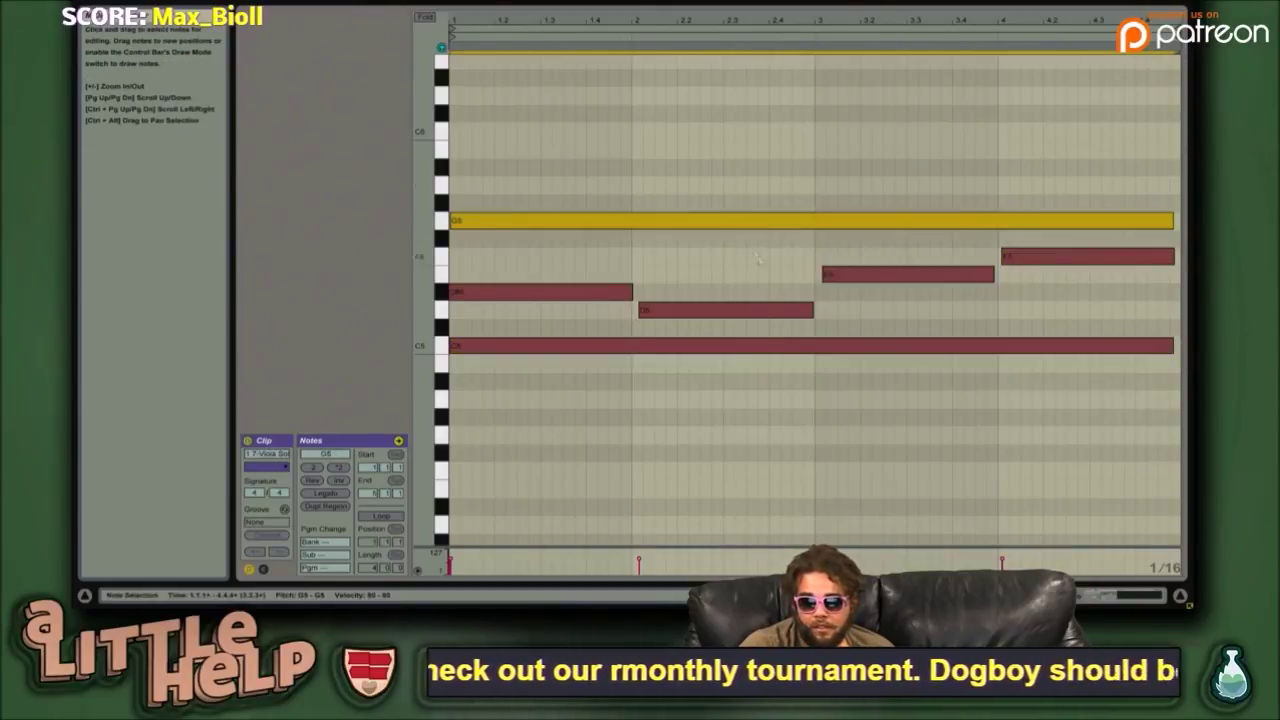
drag(614, 263, 600, 297)
click(725, 310)
click(908, 274)
drag(1093, 298, 1120, 255)
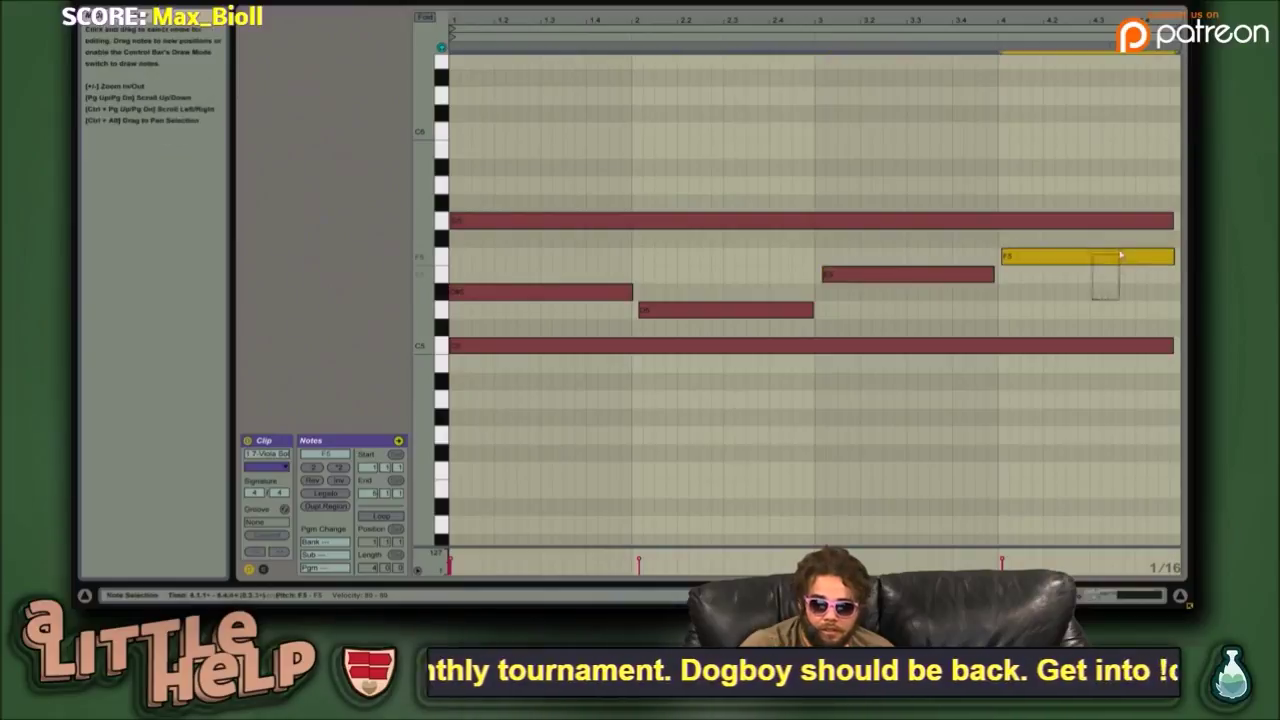
click(520, 291)
click(725, 310)
click(908, 274)
drag(1095, 286, 1110, 256)
click(614, 103)
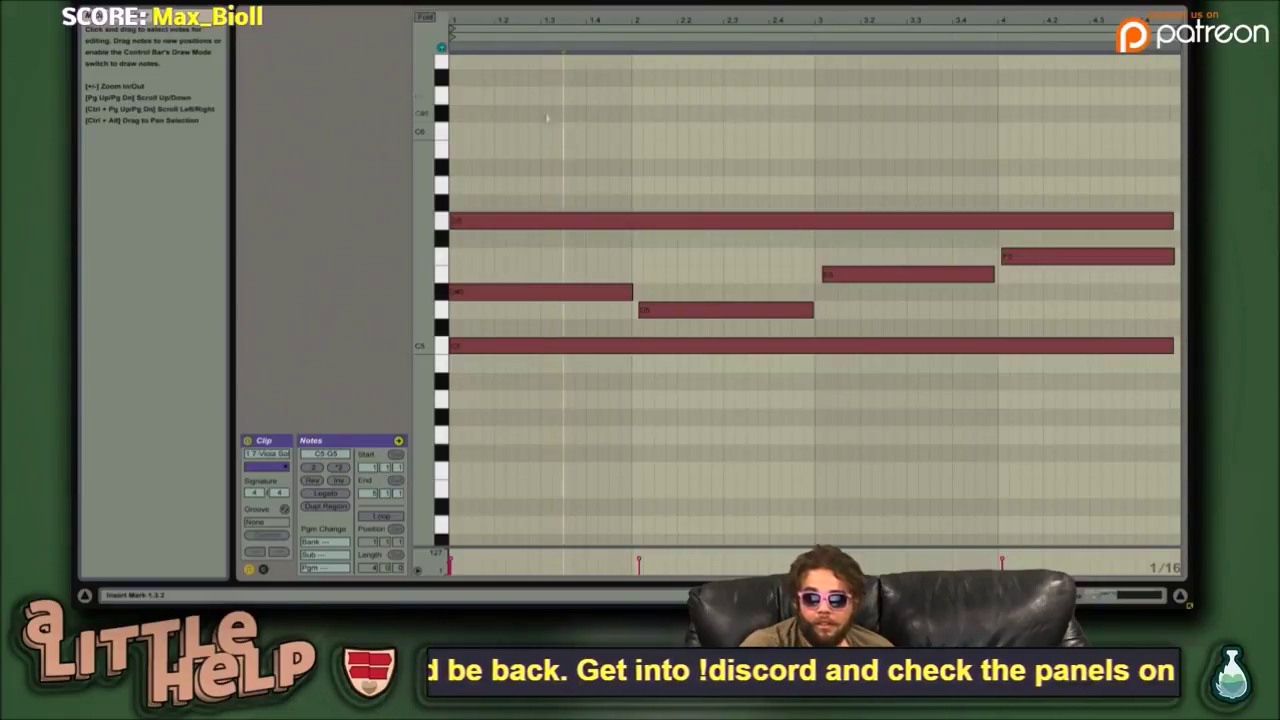
- Quantize both the start and end of all notes in the clip to the current grid at 100 %
key(ctrl+a)
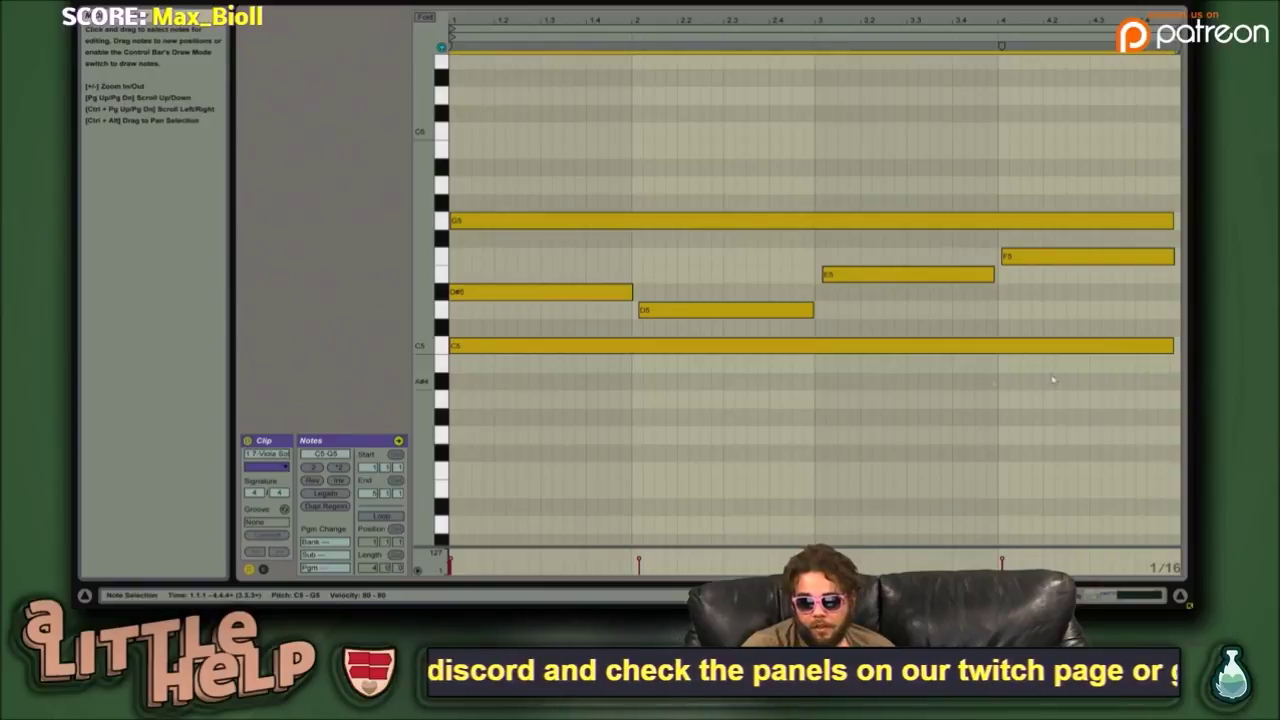
right_click(776, 414)
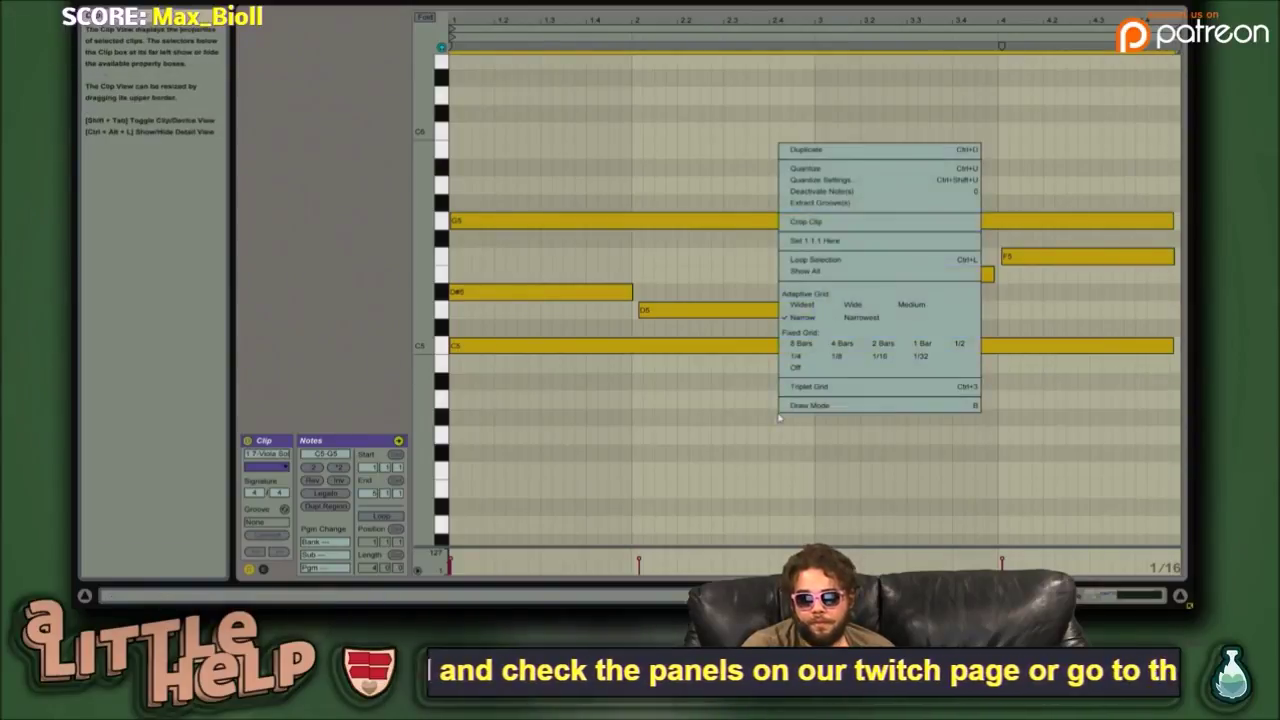
click(843, 183)
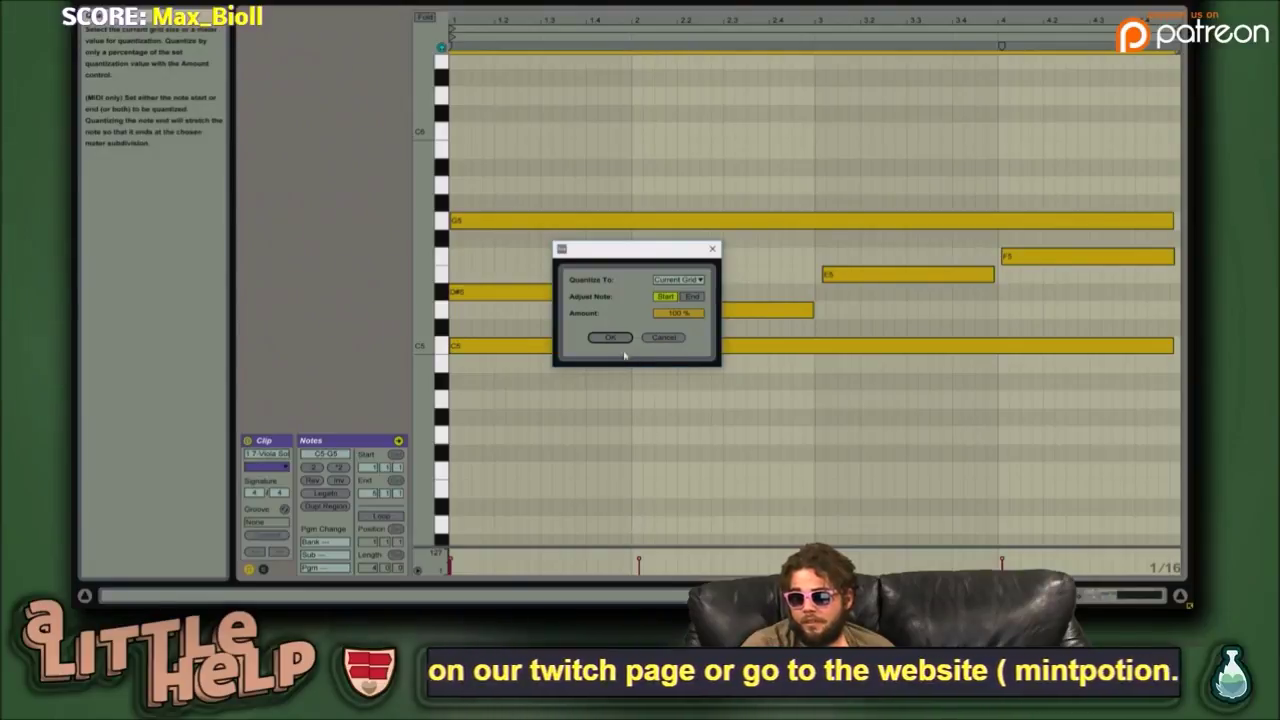
click(693, 297)
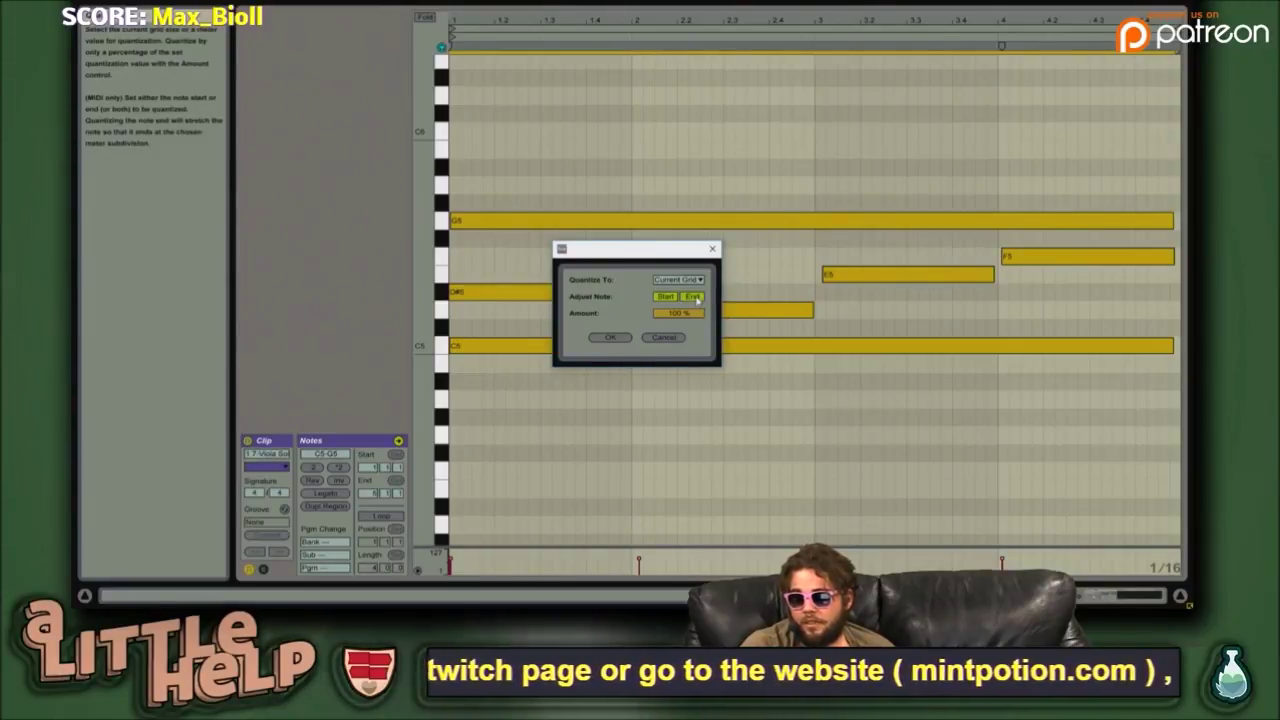
click(609, 338)
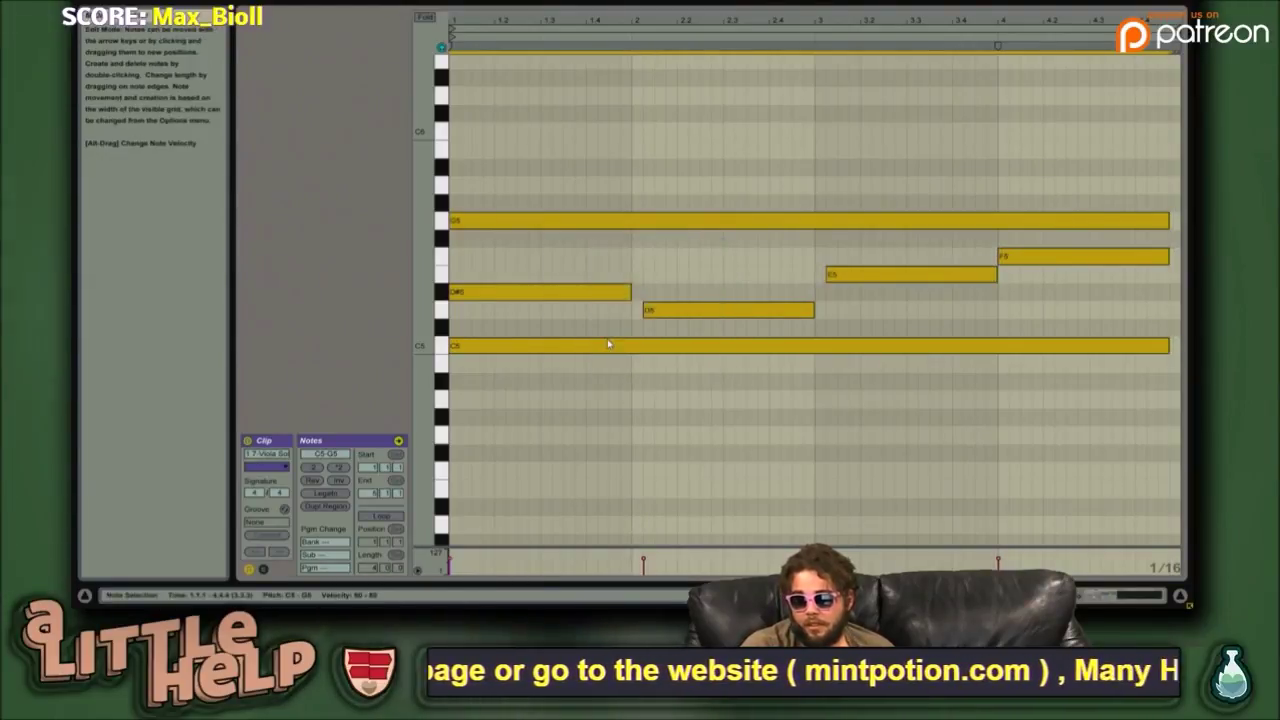
- Shift the D5 and E5 notes to start exactly at bars 2 and 3 and lengthen both to the following bar lines
click(696, 292)
click(743, 310)
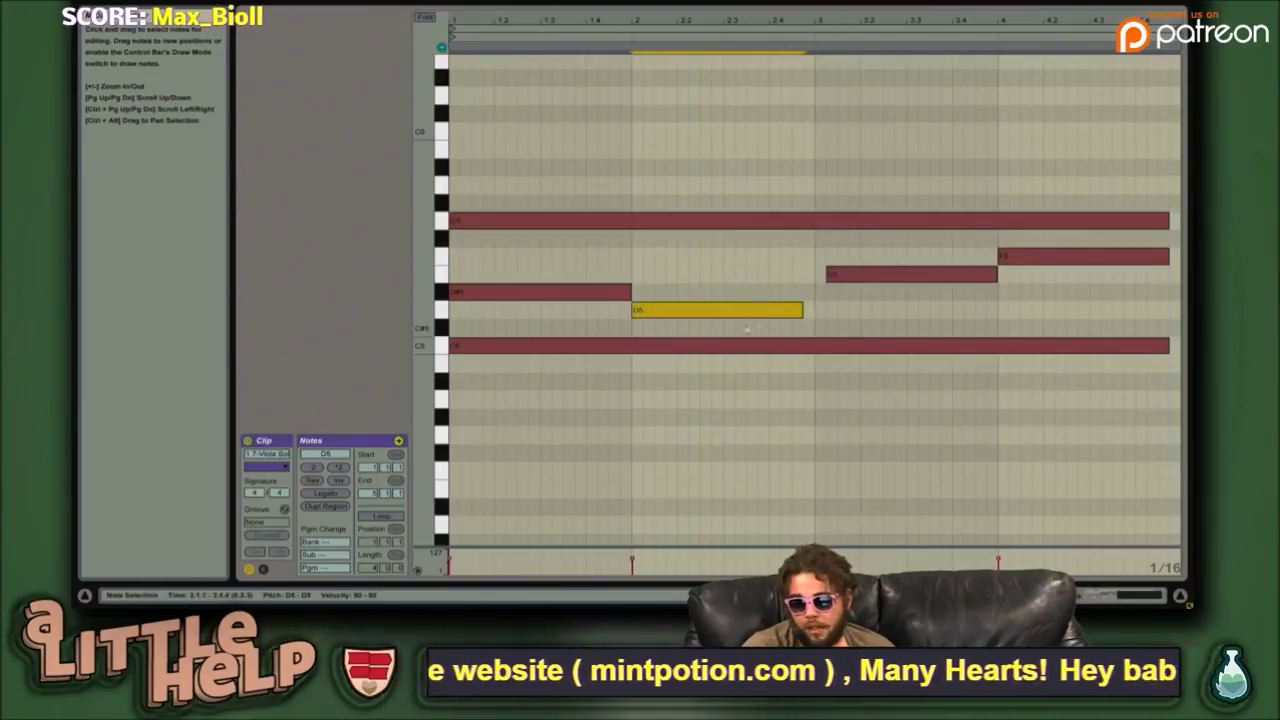
click(747, 328)
click(923, 268)
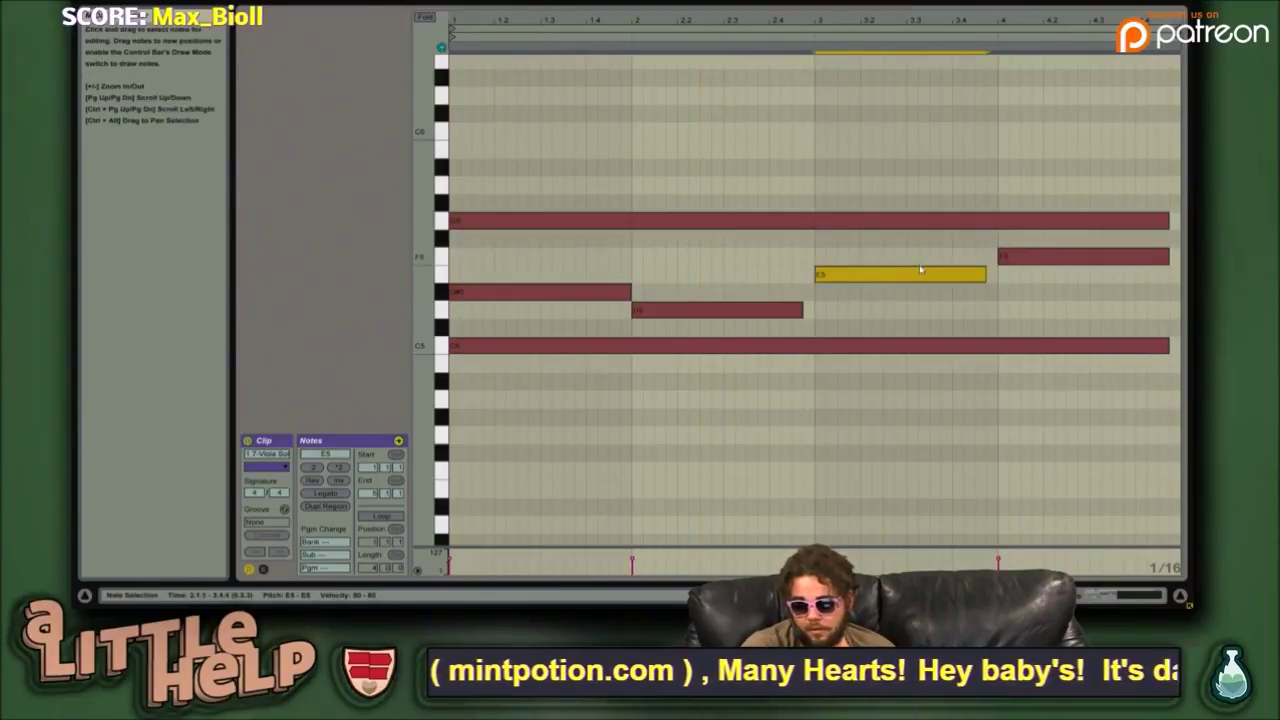
drag(766, 251, 881, 325)
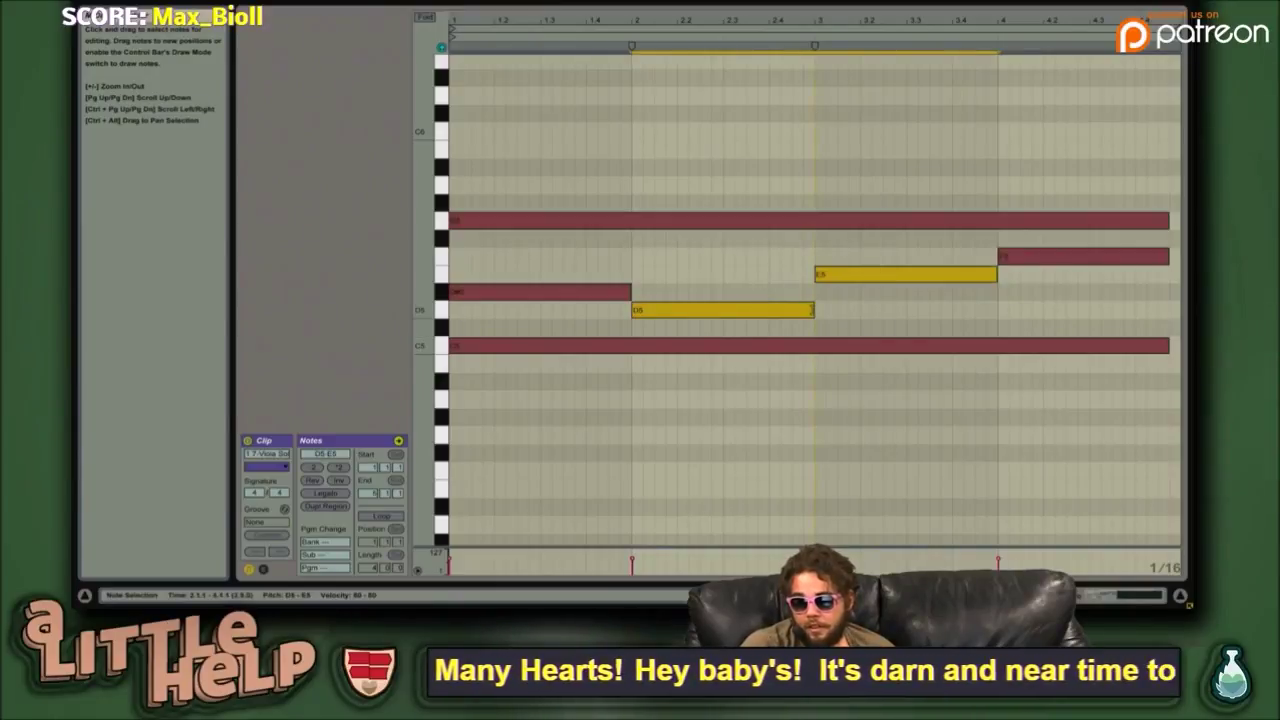
click(956, 318)
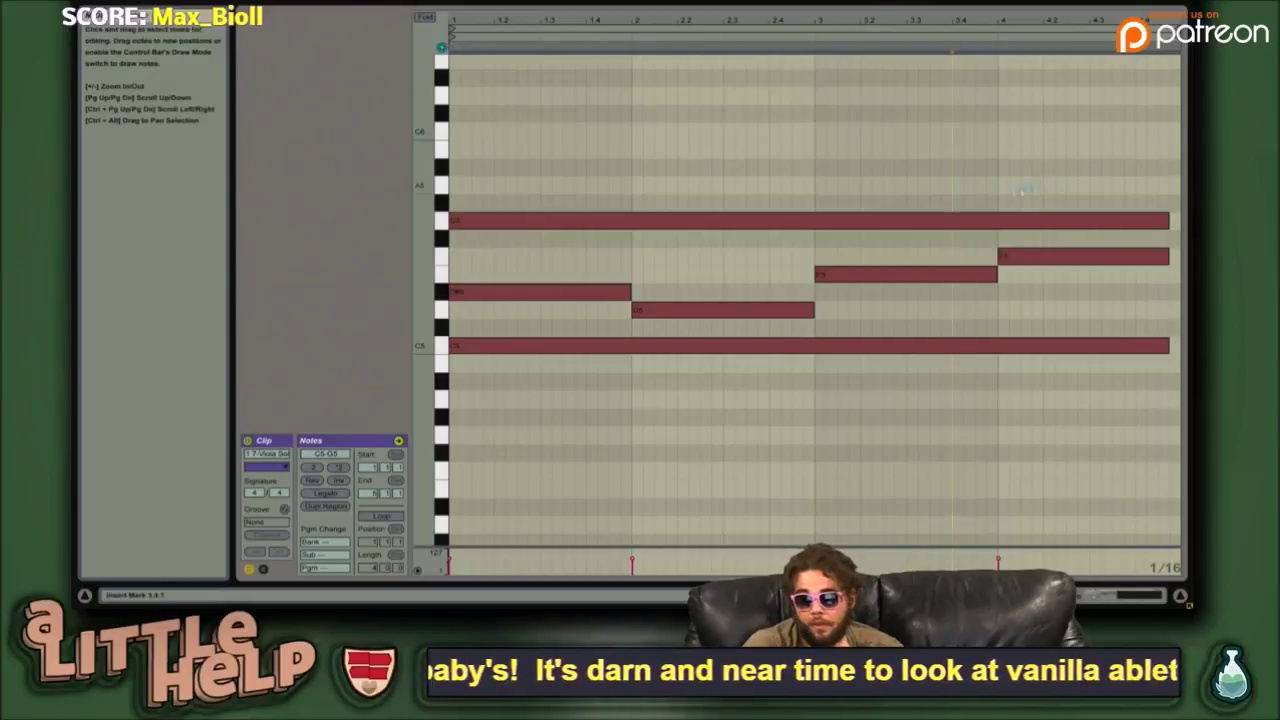
- Extend the ends of the C5, F5 and G5 notes to the end of bar 4
drag(1138, 142, 1088, 336)
click(993, 392)
drag(1000, 595, 980, 595)
- Try shifting the C5, D#5 and G5 notes one grid step before the clip start and move them back
drag(545, 393, 492, 100)
mouse_move(537, 220)
mouse_down()
mouse_move(581, 220)
mouse_move(525, 233)
mouse_up()
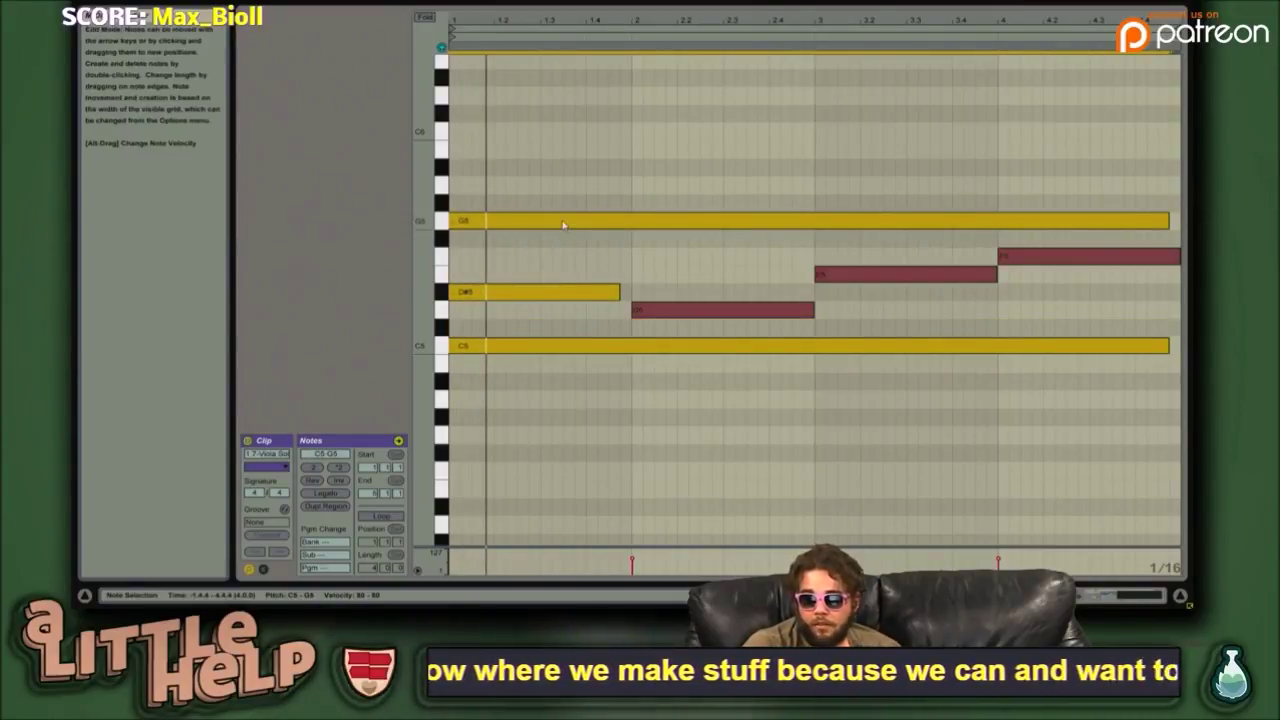
drag(563, 223, 570, 224)
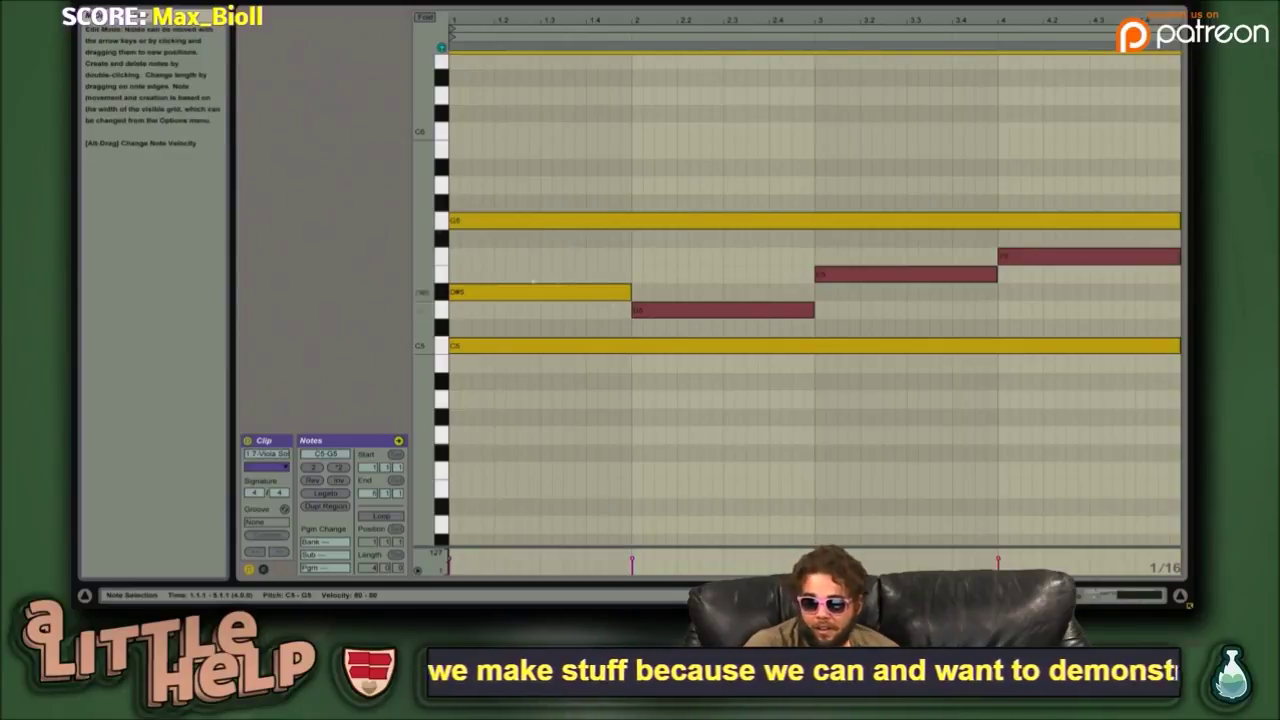
- Move the clip start one bar earlier, nudge the C5, D#5 and G5 notes one 1/32 step before bar 1, and start playback
drag(455, 20, 455, 94)
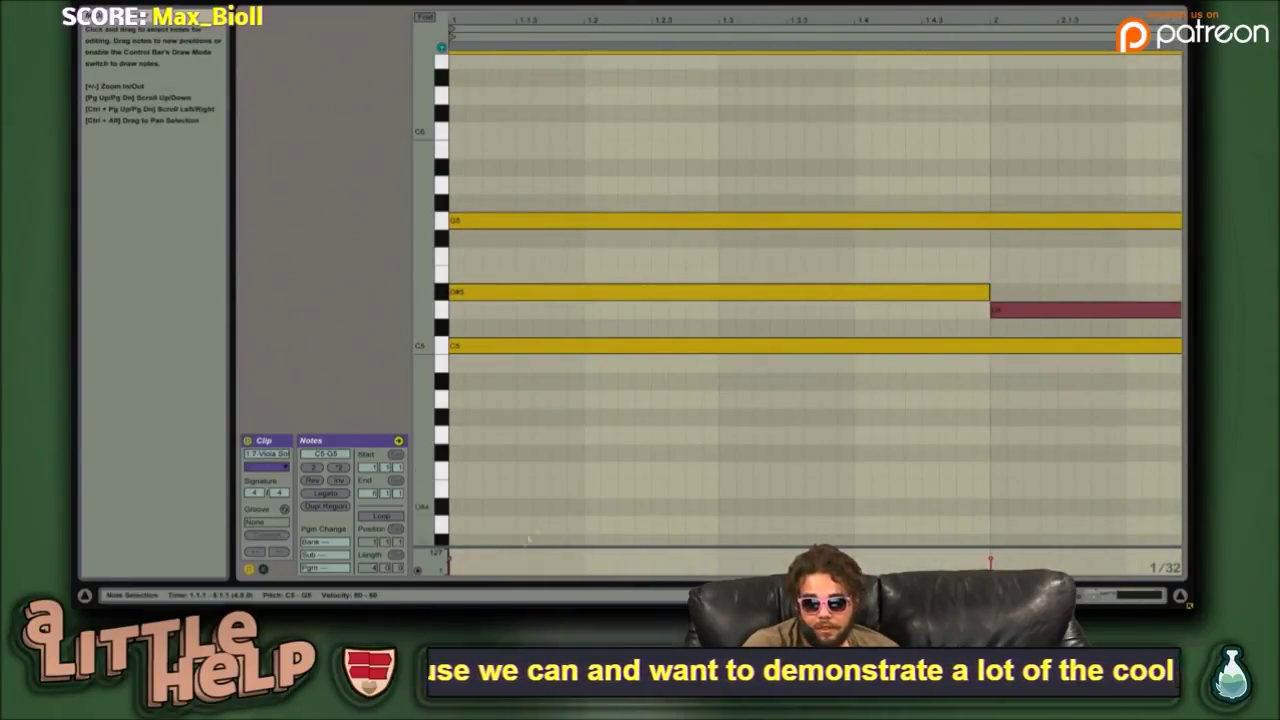
click(370, 467)
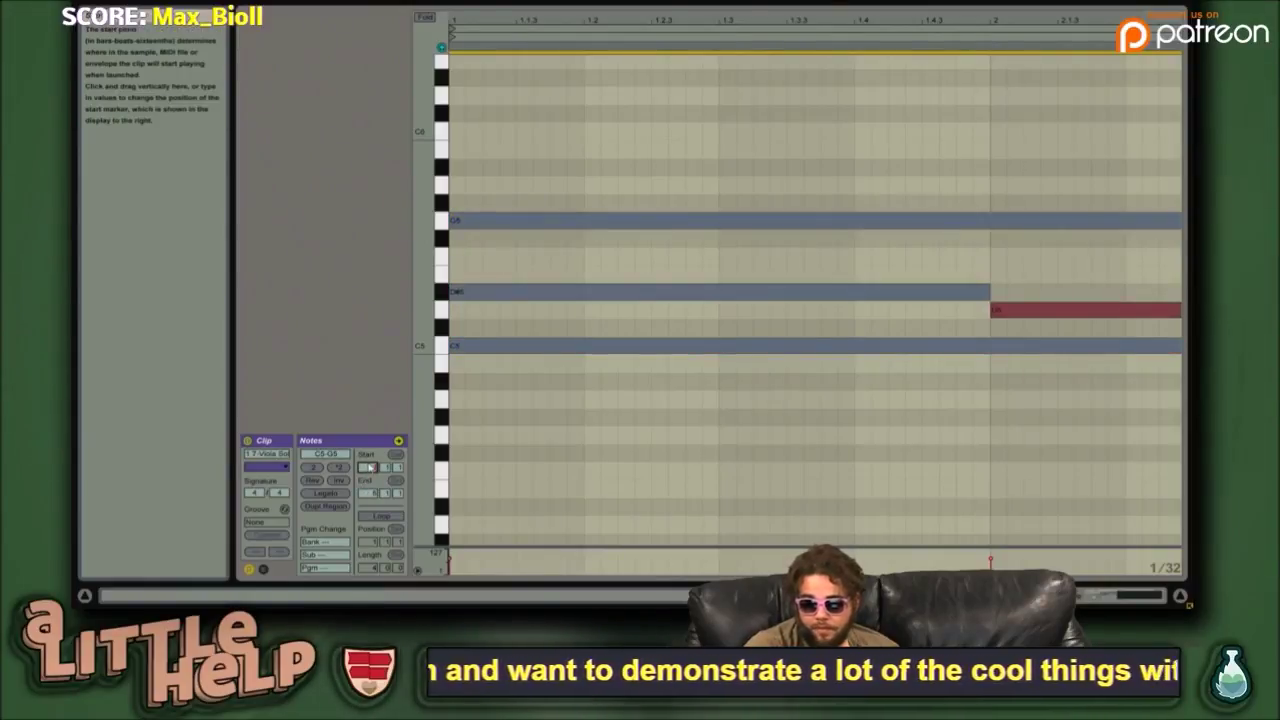
drag(370, 467, 370, 475)
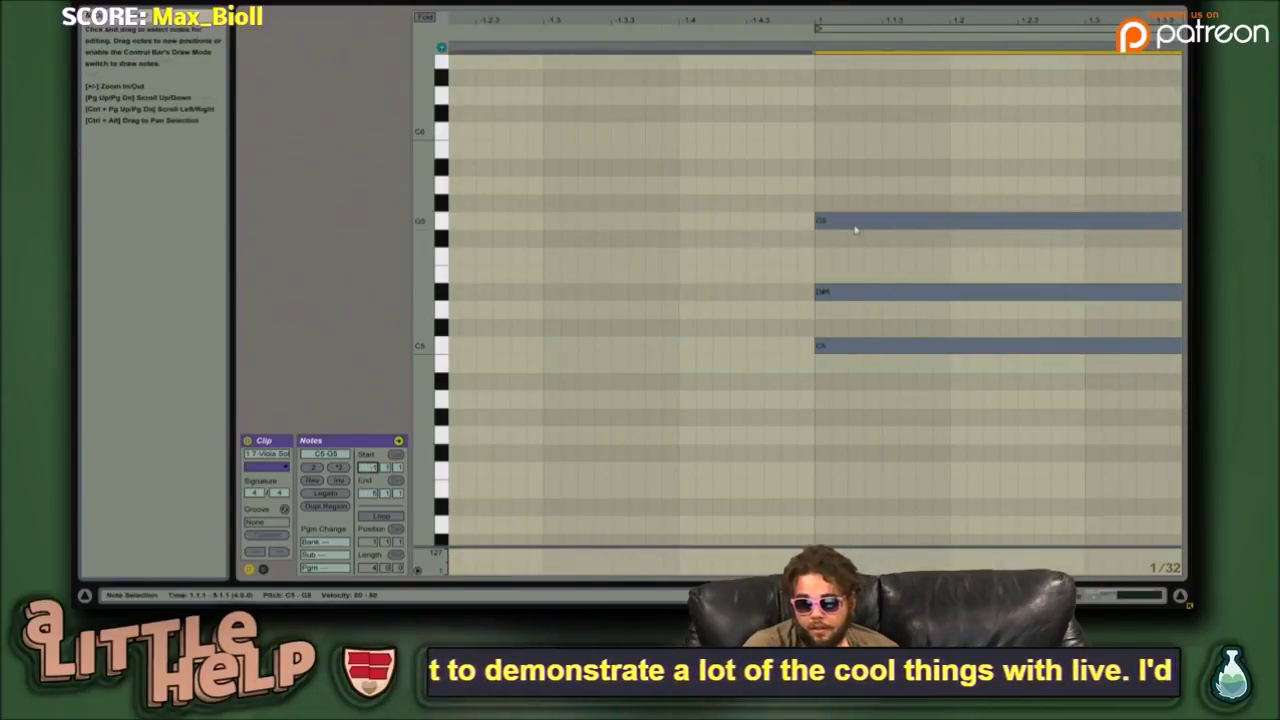
click(855, 230)
key(Left)
key(space)
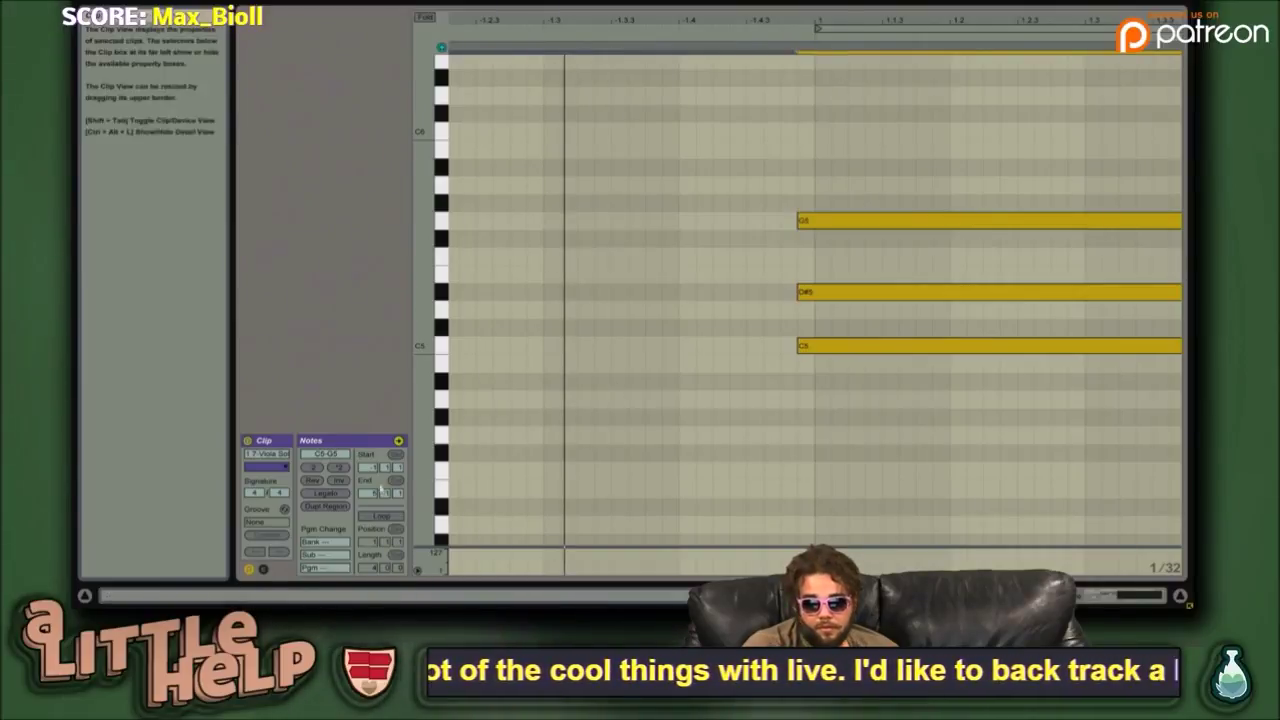
- Set the clip's start position to 1.1.1 and deselect the notes while the clip plays
click(372, 468)
key(Up)
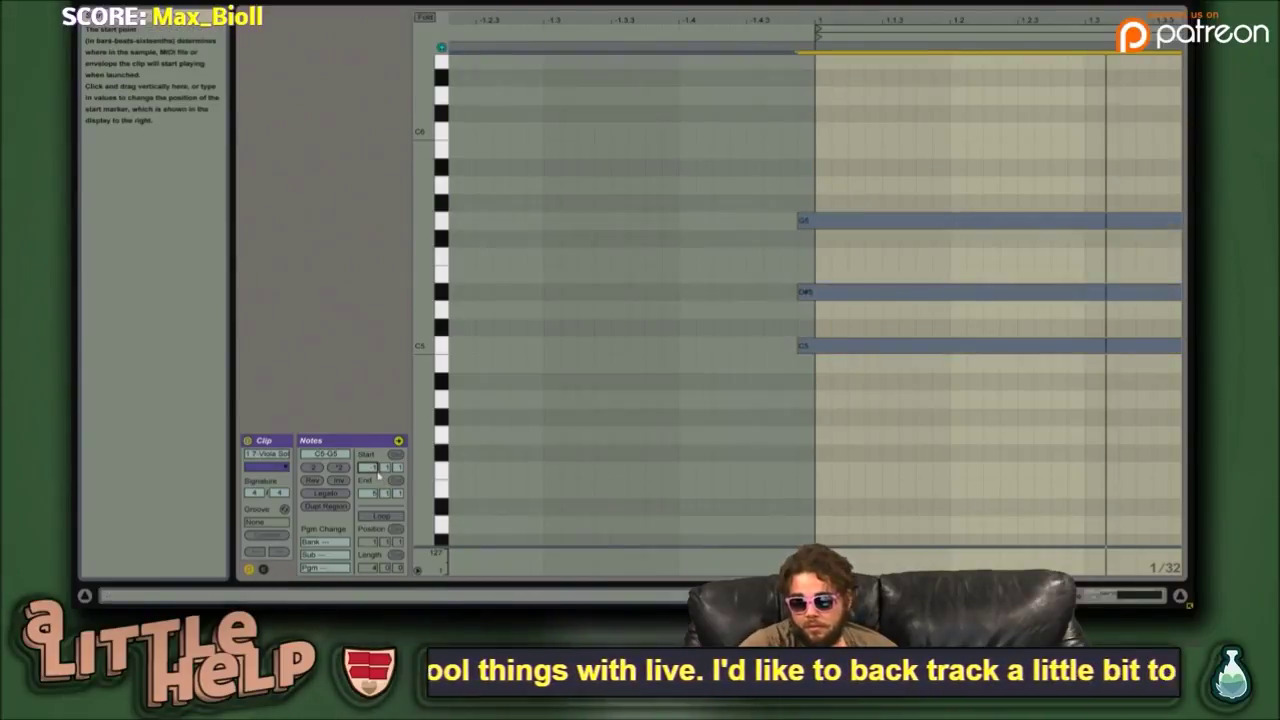
click(714, 126)
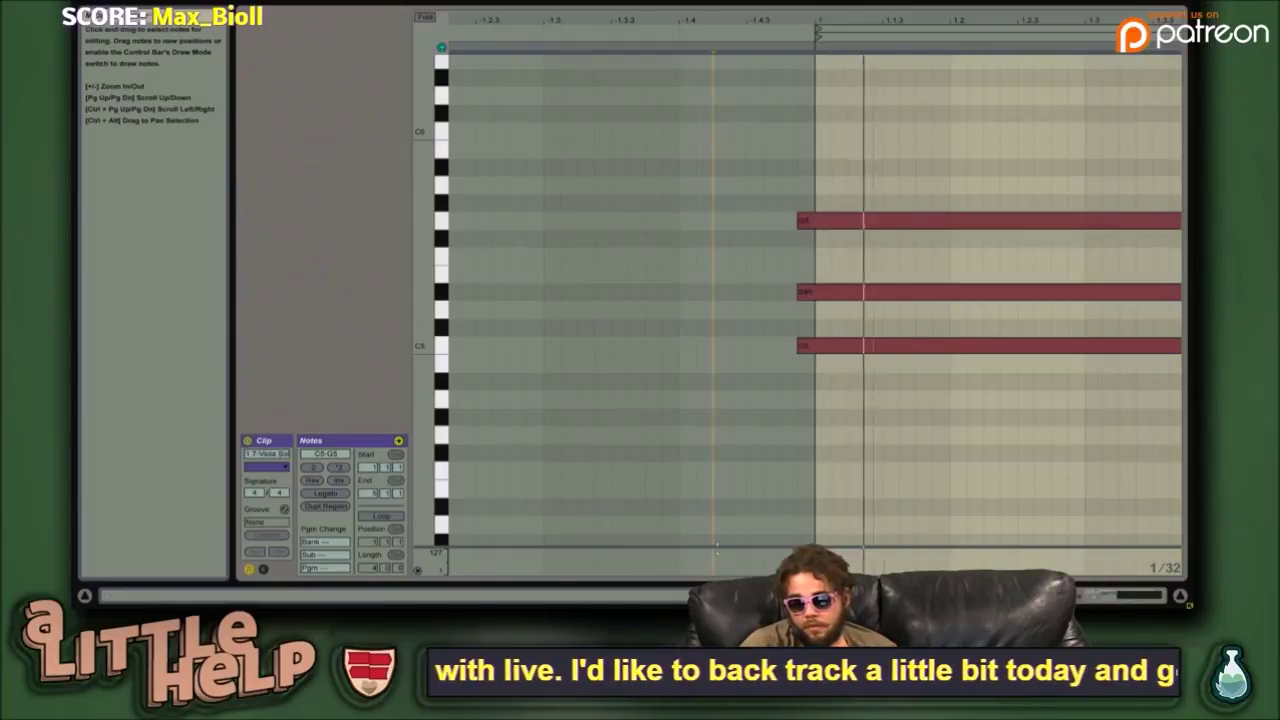
drag(866, 22, 502, 8)
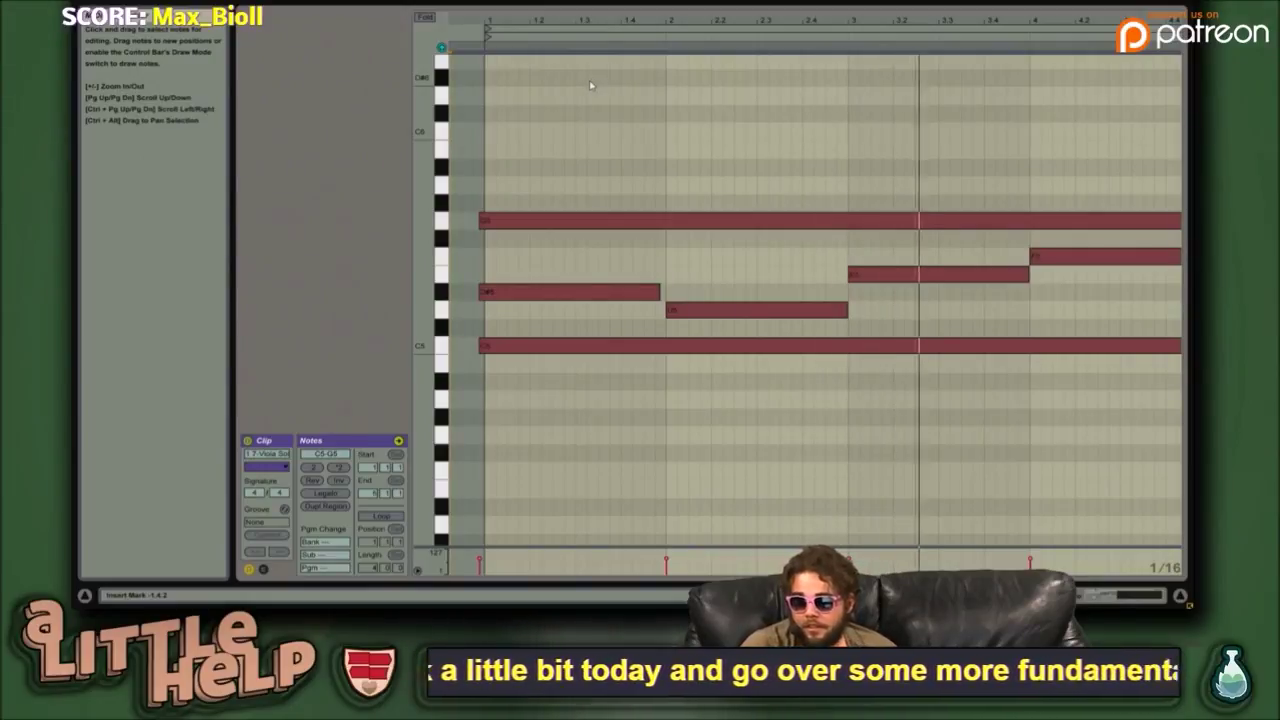
drag(763, 16, 756, 8)
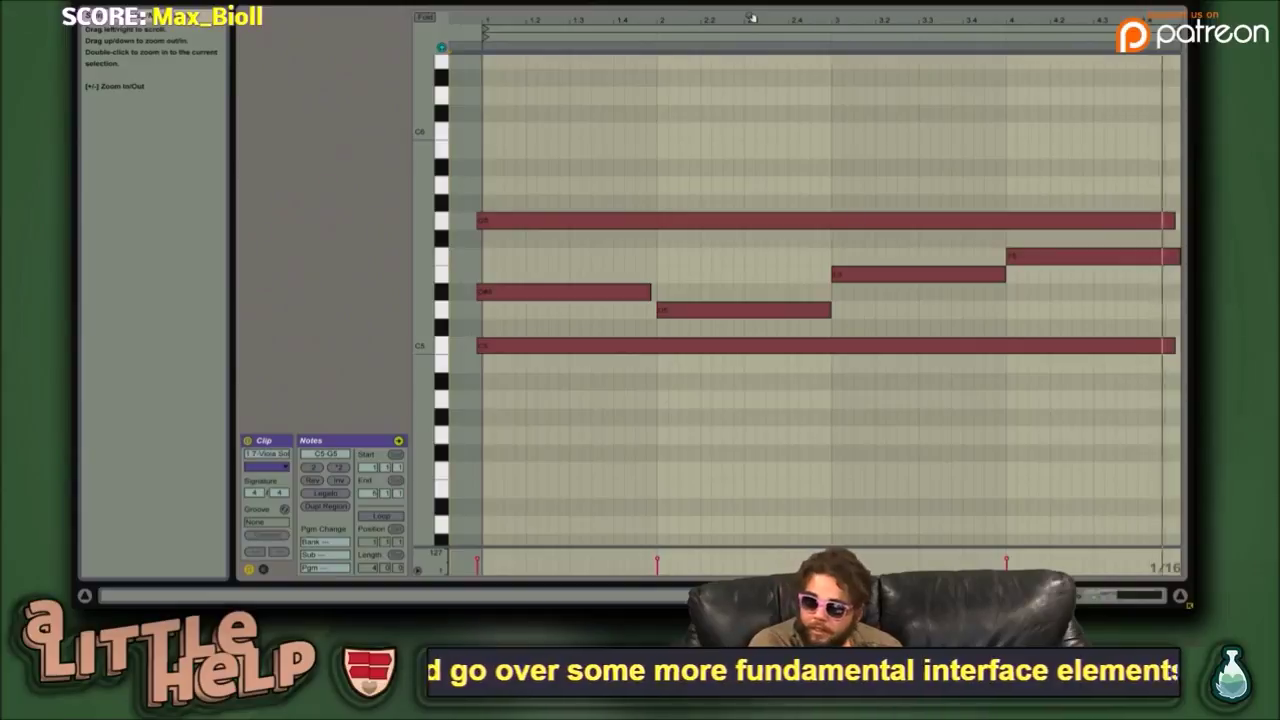
- Quantize the C5, D#5 and G5 notes to the grid and listen to the clip briefly
drag(556, 134, 551, 421)
key(ctrl+u)
key(space)
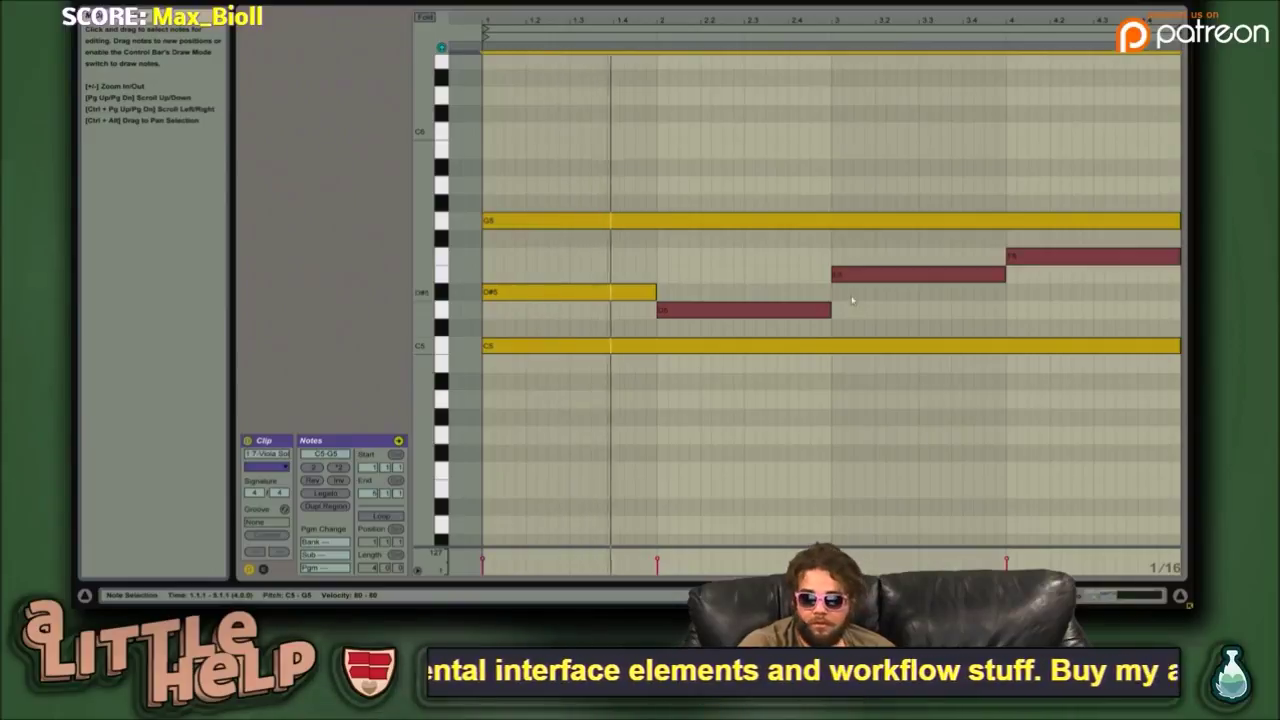
click(780, 258)
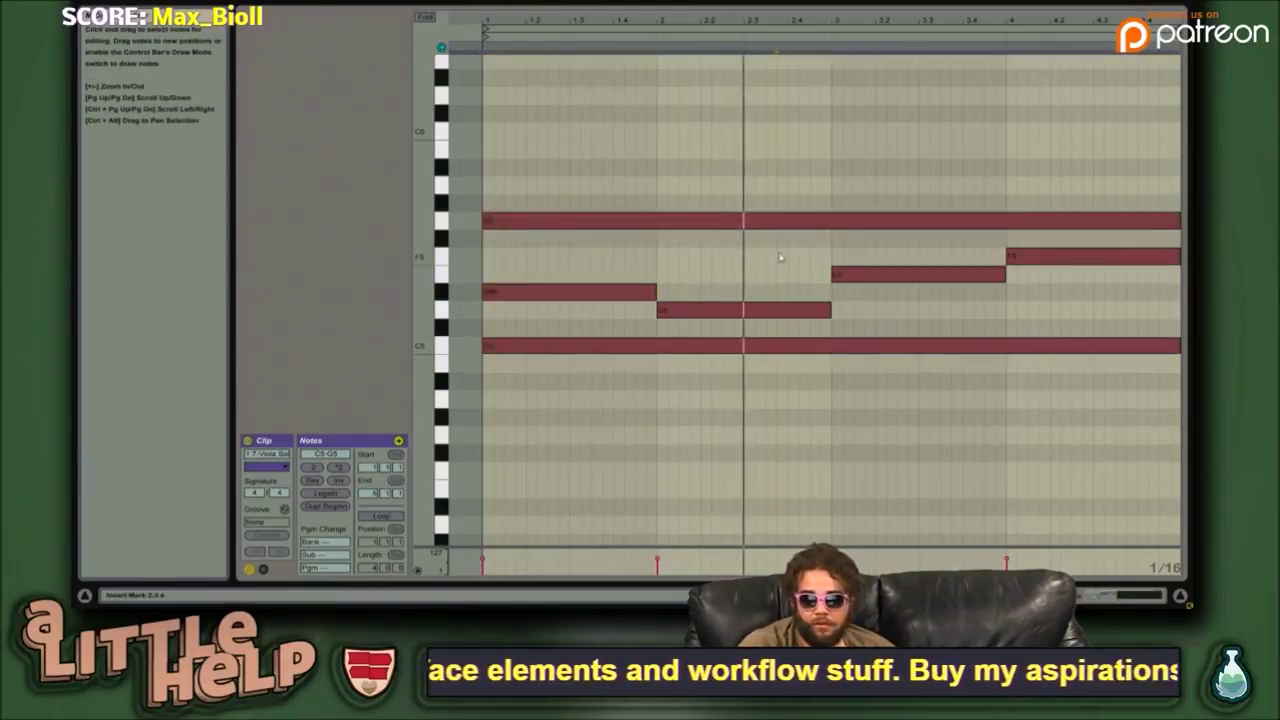
key(space)
- Show the Viola Solo Legato device chain and look through it to the empty slot after the instrument
key(shift+Tab)
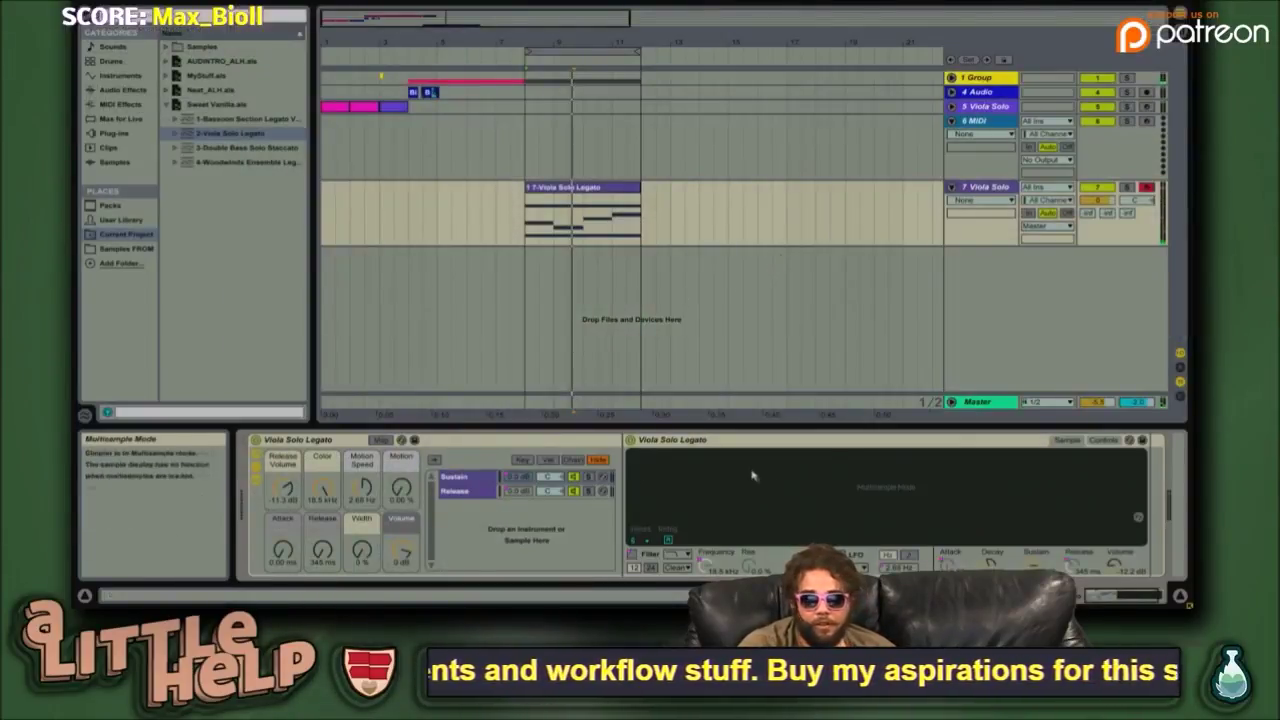
click(587, 544)
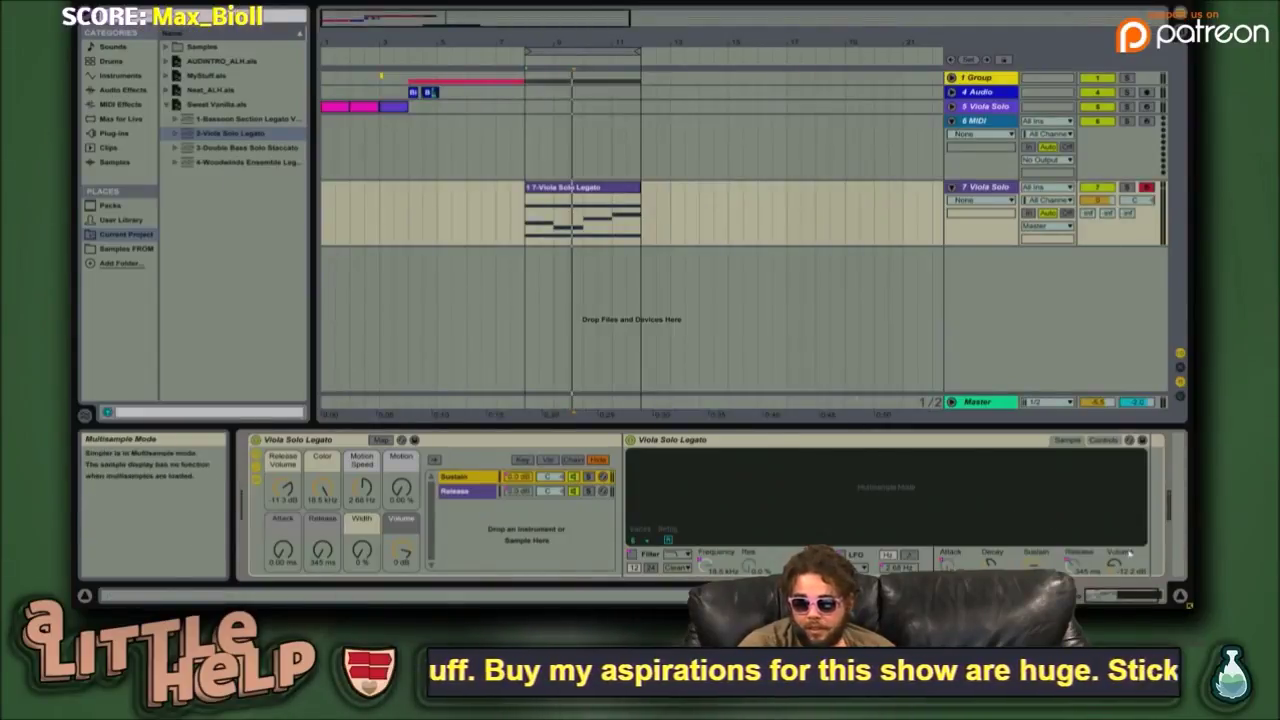
click(1124, 596)
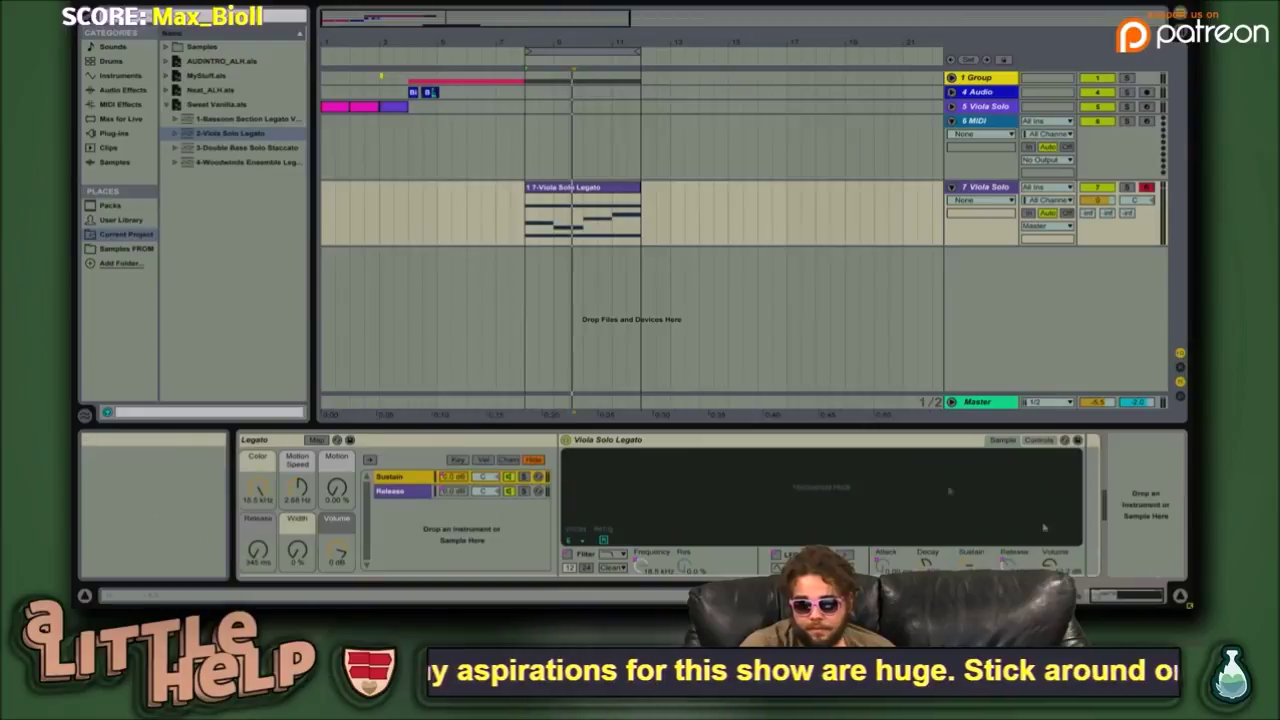
click(1106, 514)
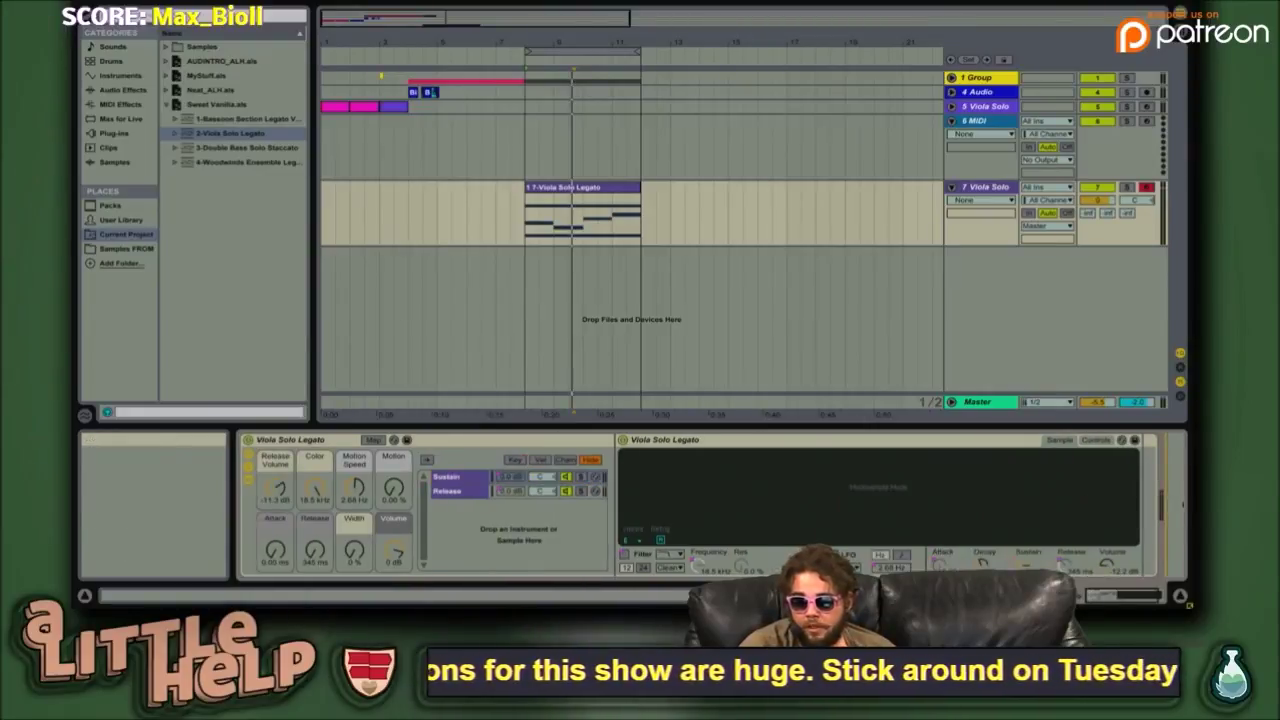
click(1130, 596)
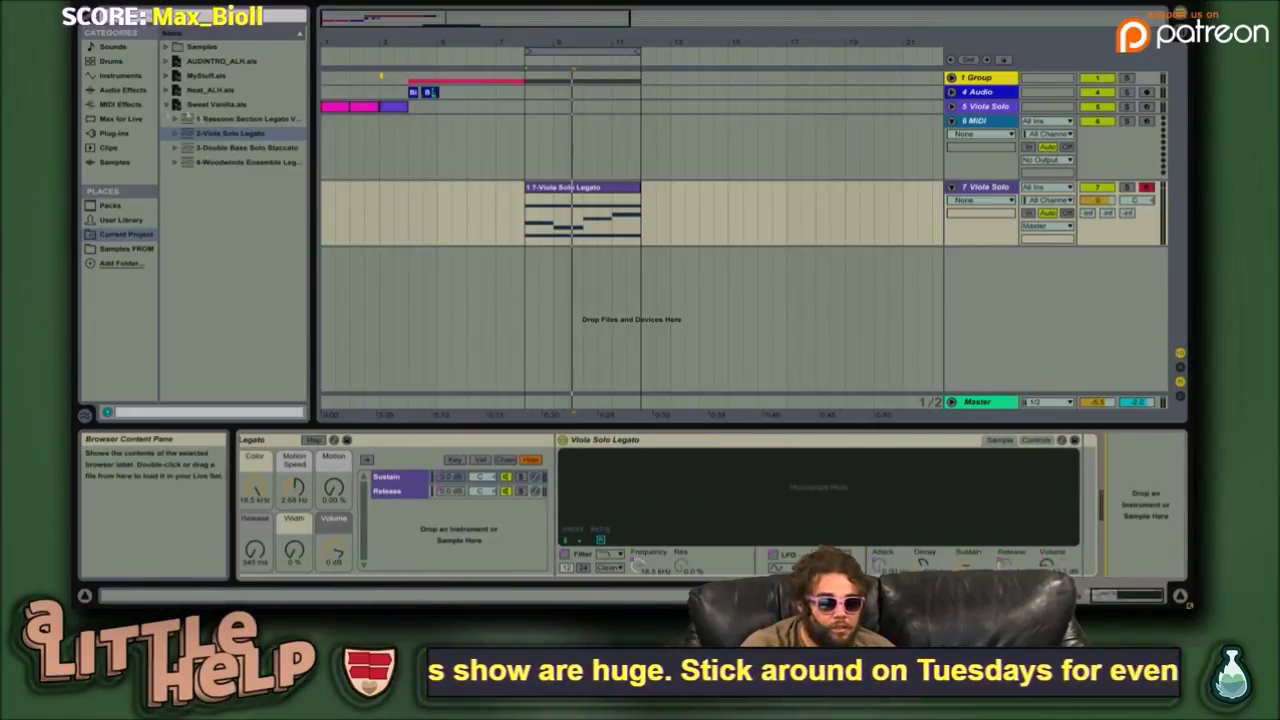
- Add the default Auto Filter audio effect after the Viola Solo Legato instrument
click(122, 89)
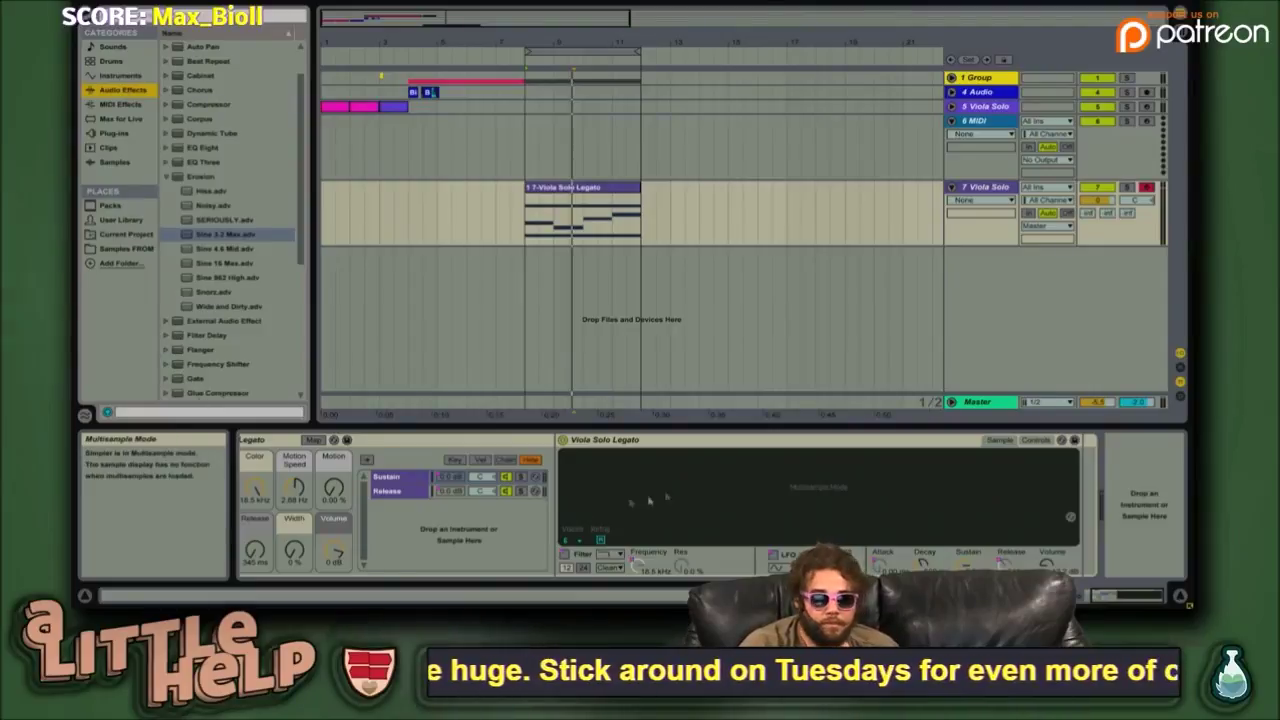
click(223, 176)
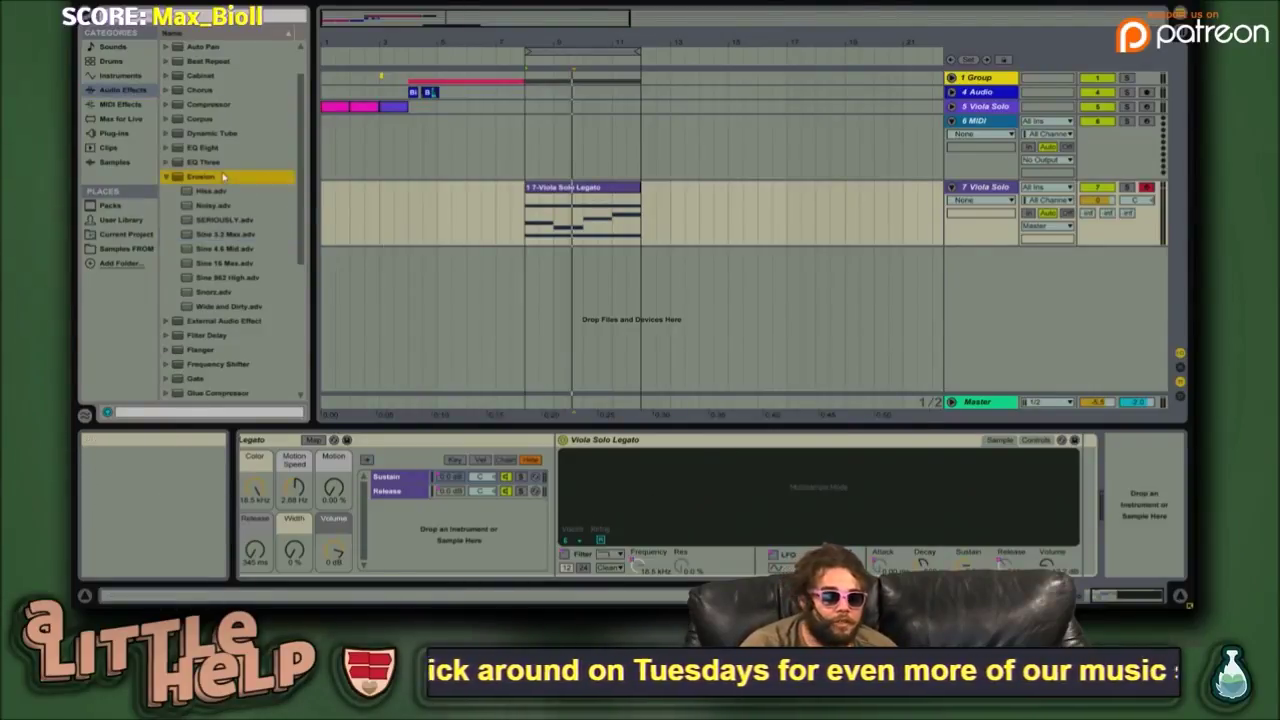
key(Left)
scroll(246, 232, down, 3)
scroll(198, 248, up, 4)
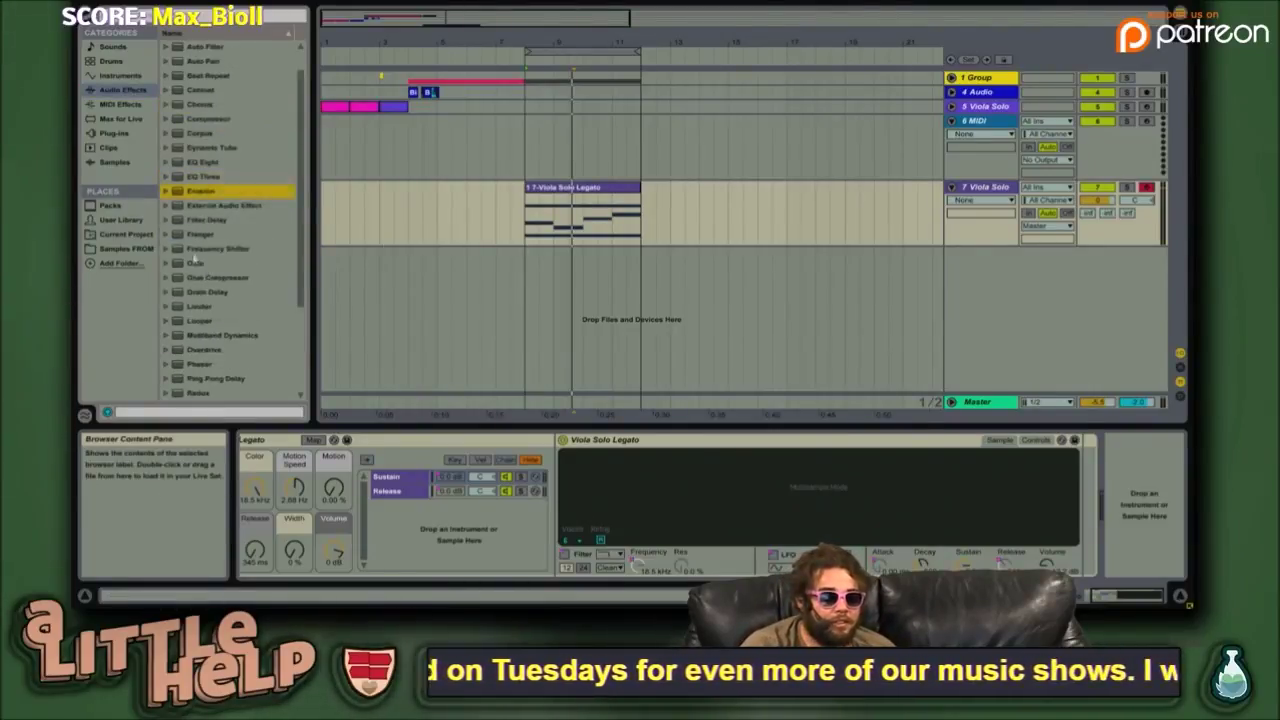
click(205, 76)
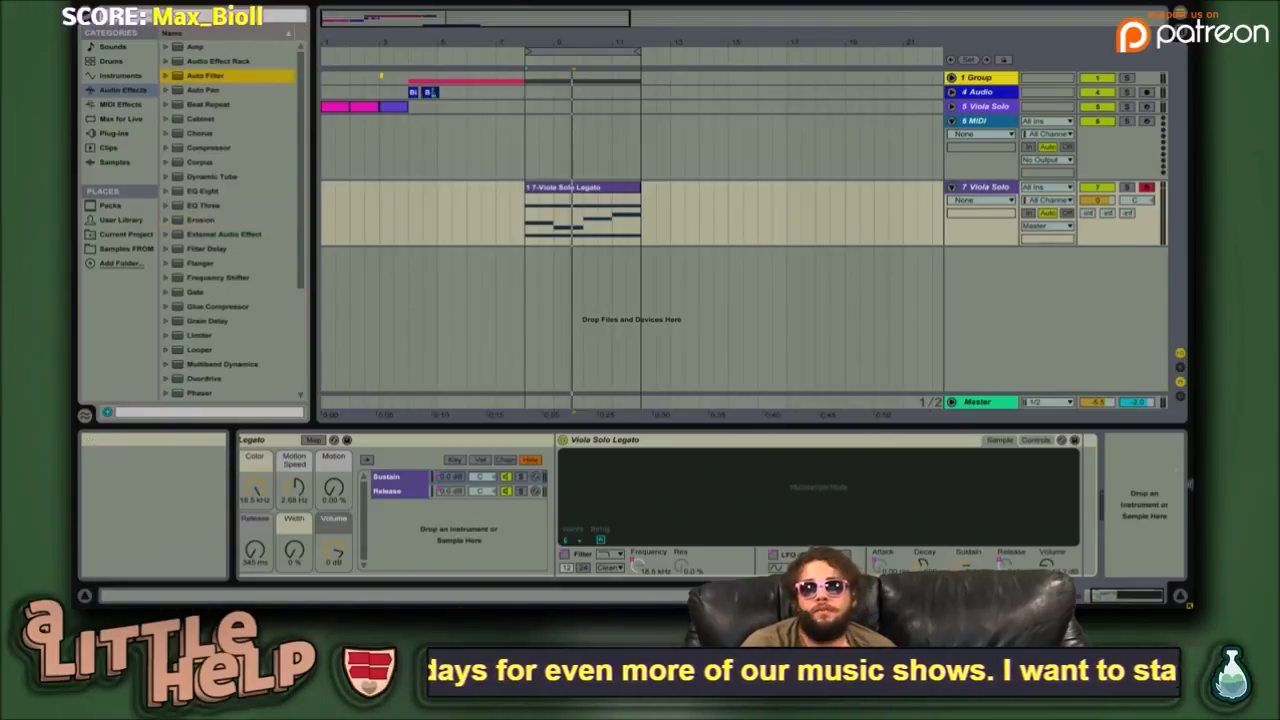
drag(1147, 510, 1145, 490)
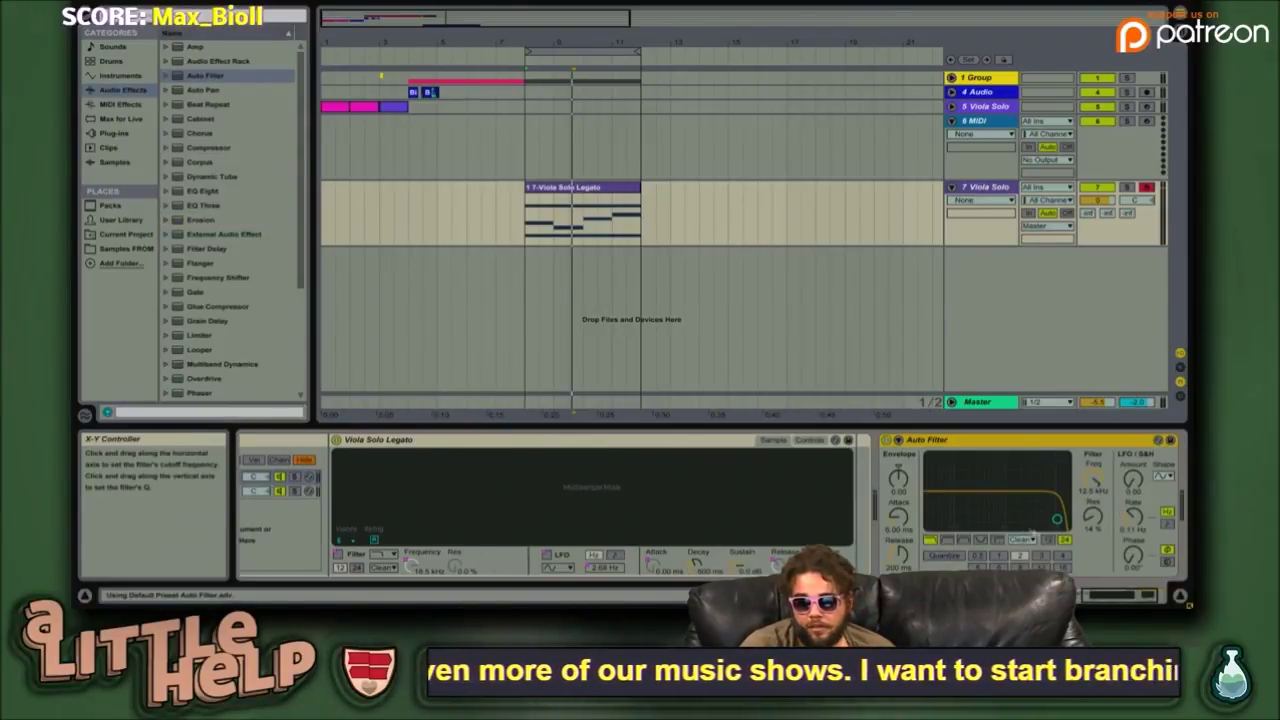
- Set the Auto Filter to 440 Hz and 41 % resonance, with envelope amount -127, LFO amount 18.1 and the LFO in Spin mode
drag(1057, 519, 987, 503)
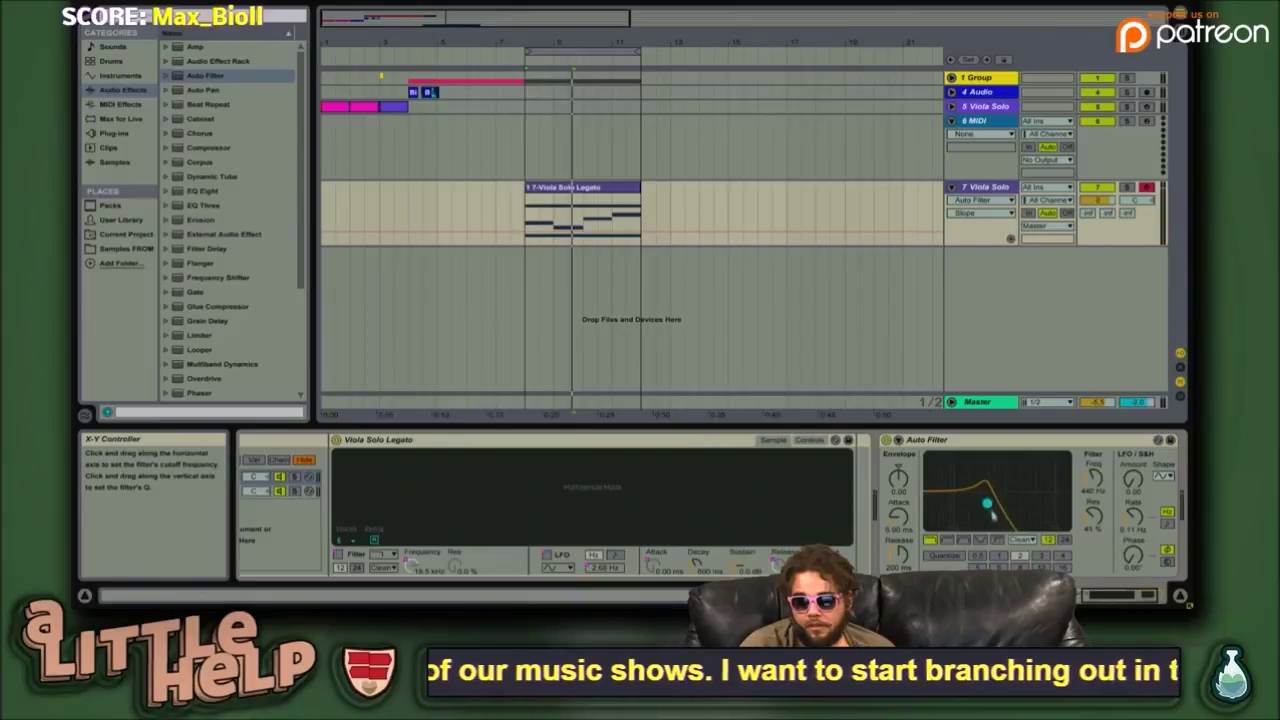
drag(898, 480, 899, 520)
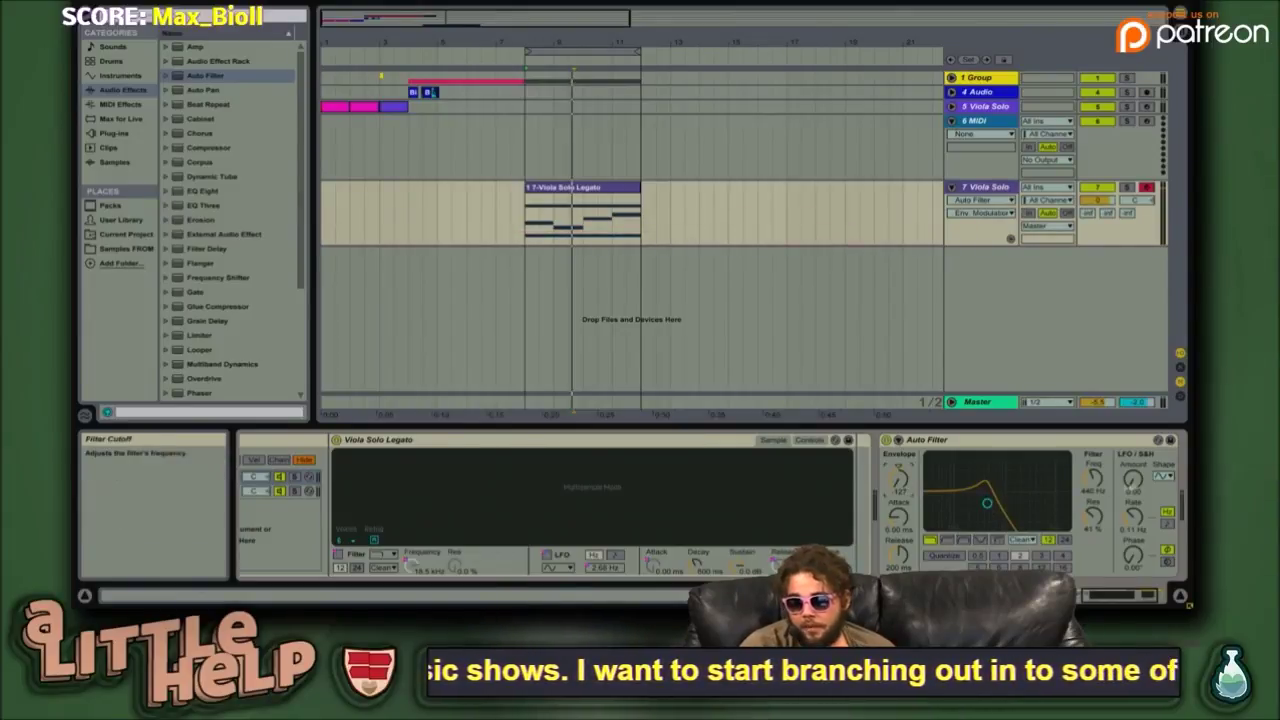
drag(1132, 482, 1134, 474)
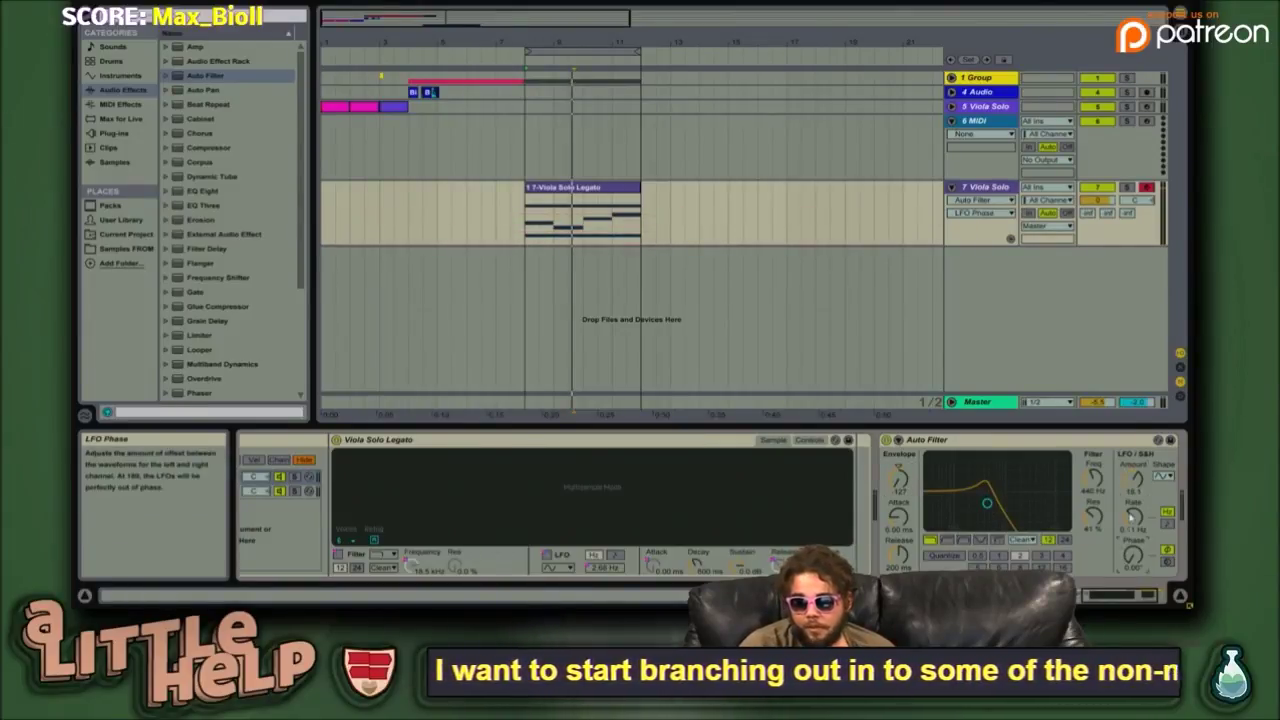
click(1167, 562)
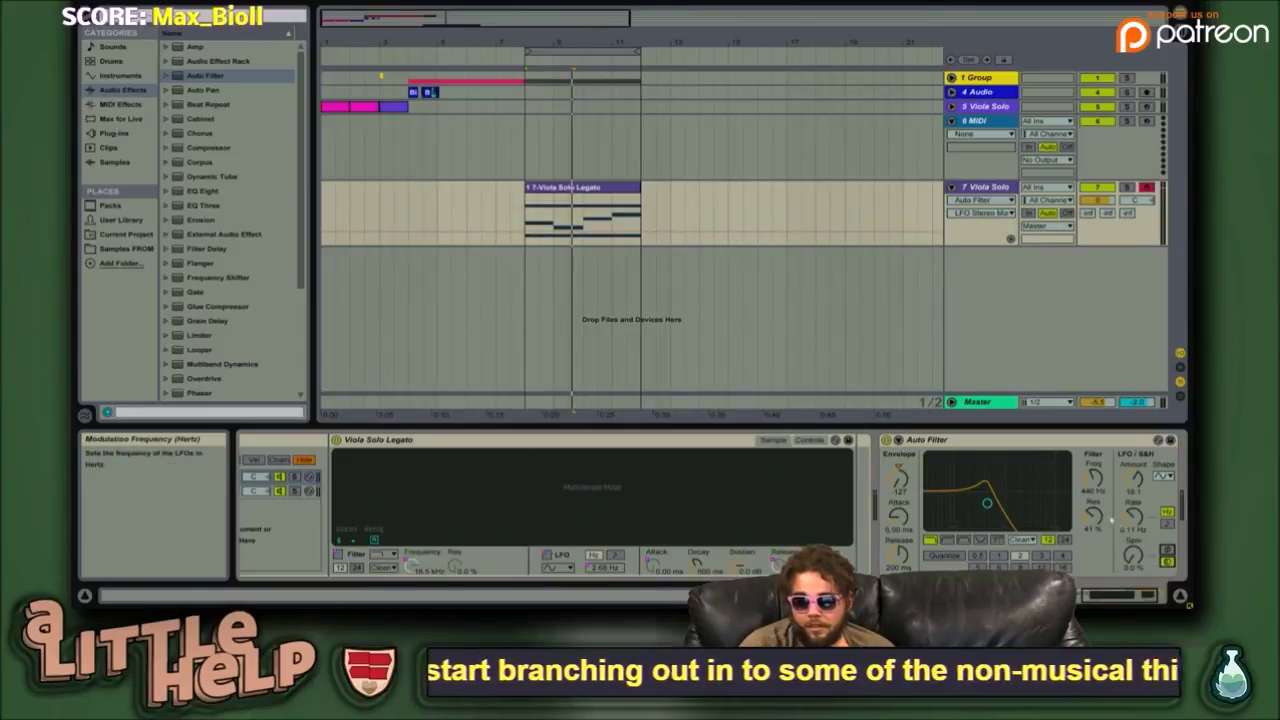
- Turn on the Auto Filter's beat quantize with division 1 and make it a band-pass filter at about 416 Hz
drag(1096, 482, 1108, 510)
click(944, 555)
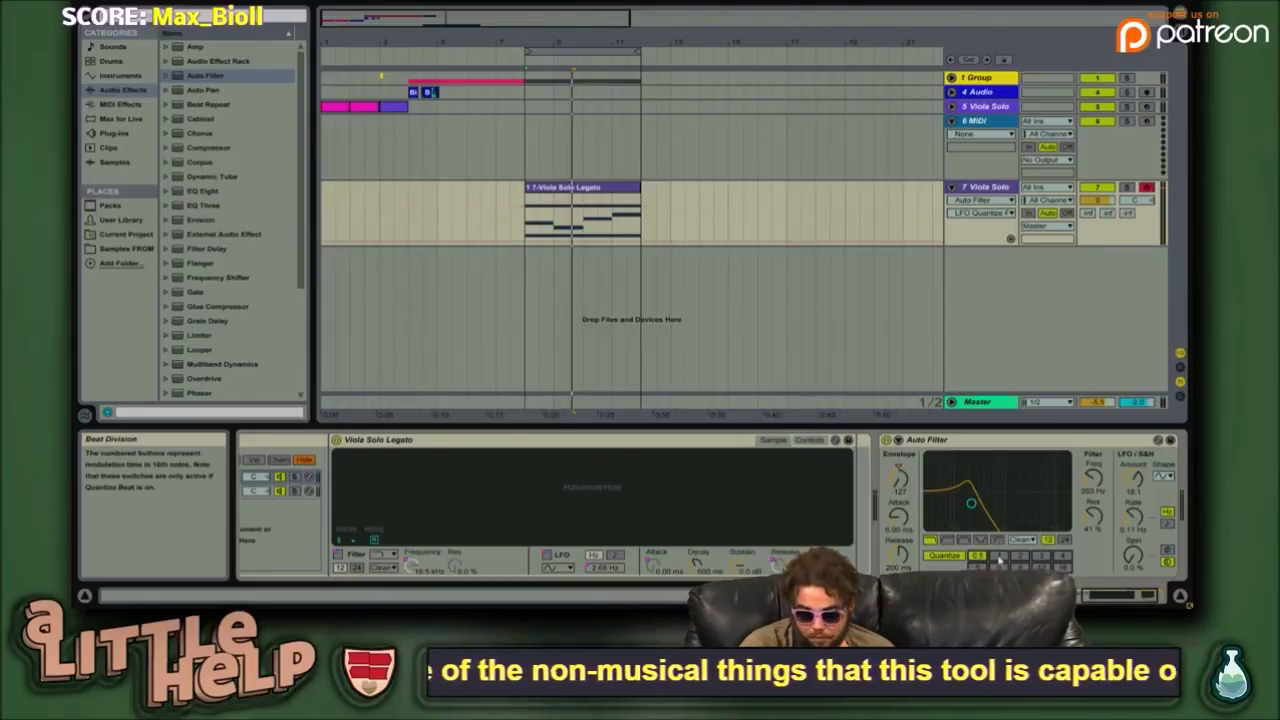
drag(971, 504, 972, 511)
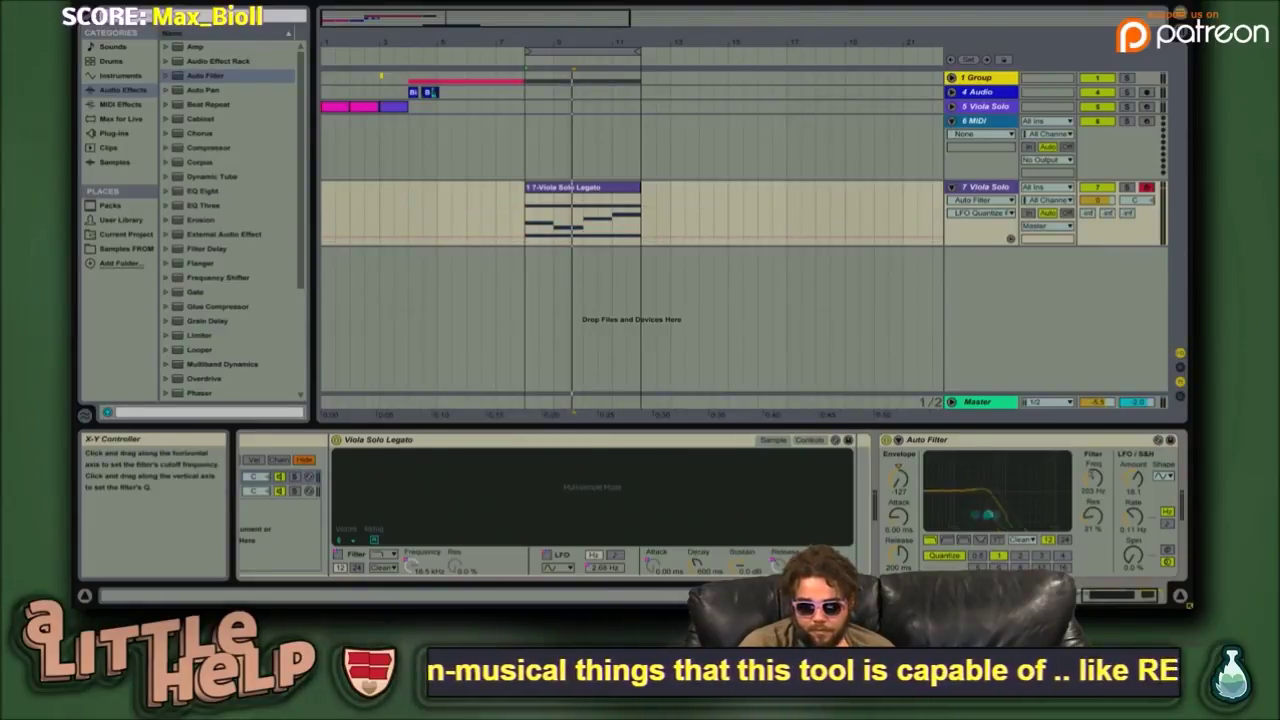
click(965, 539)
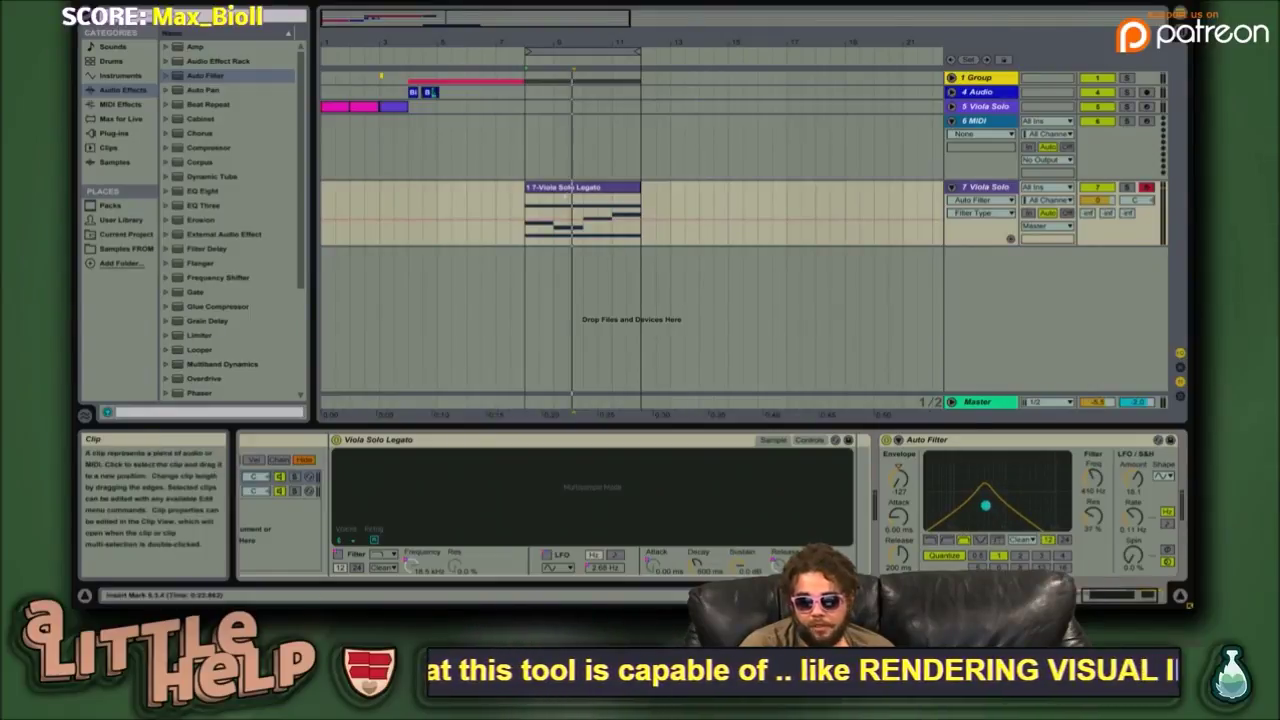
- Play the Viola Solo Legato clip and set its Auto Filter to about 579 Hz with 44 % resonance
click(570, 189)
key(space)
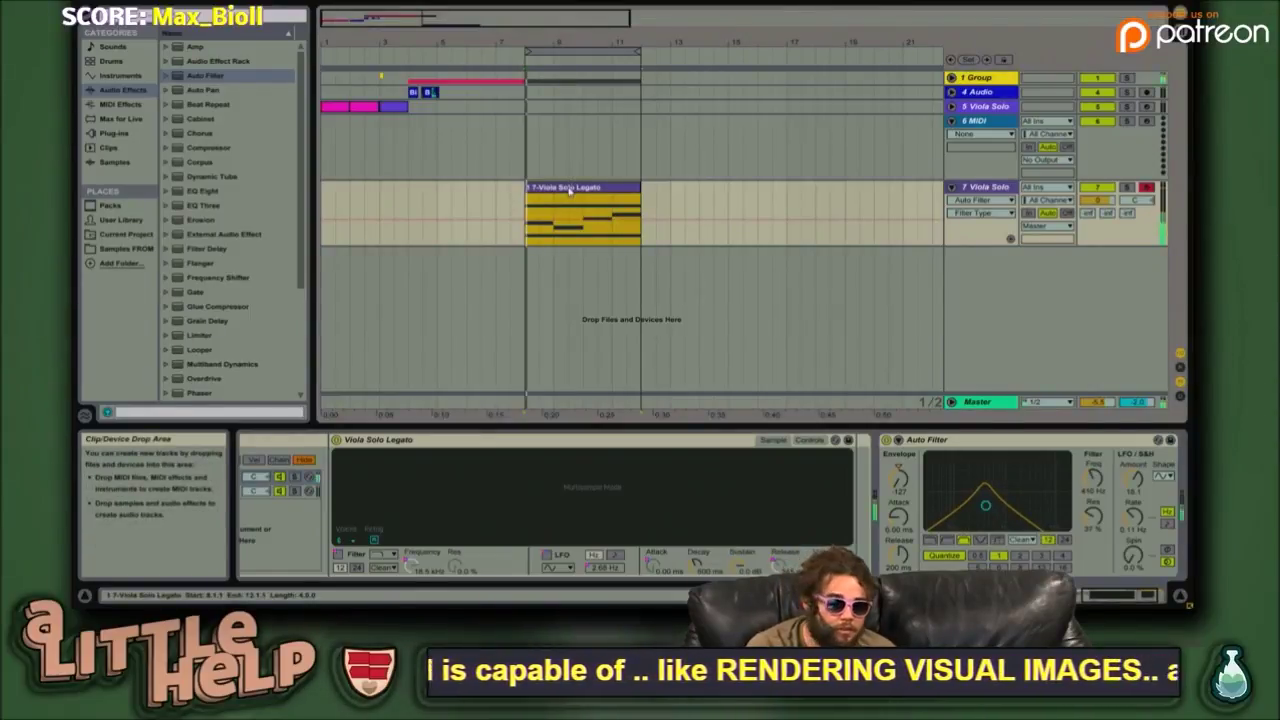
drag(986, 506, 1003, 497)
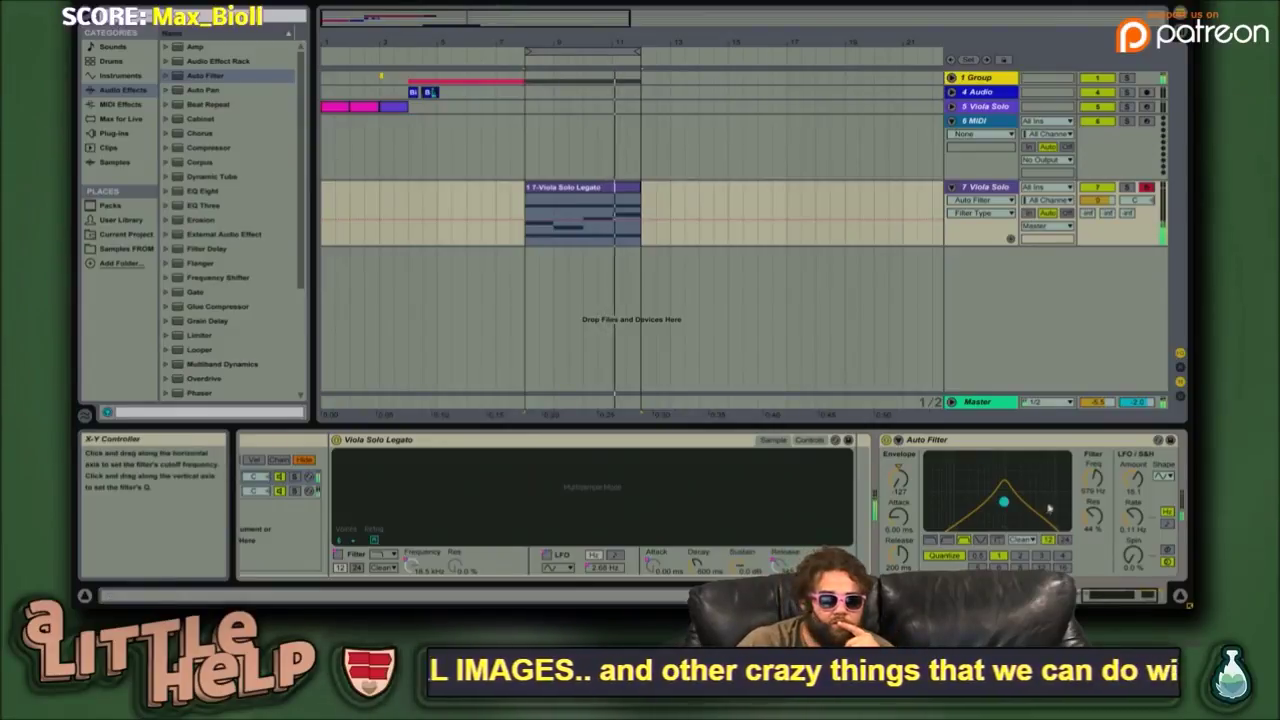
- Set the Viola Solo track's Auto Filter to about 3.49 kHz with 1.3 % resonance while the clip plays
drag(1008, 503, 1031, 526)
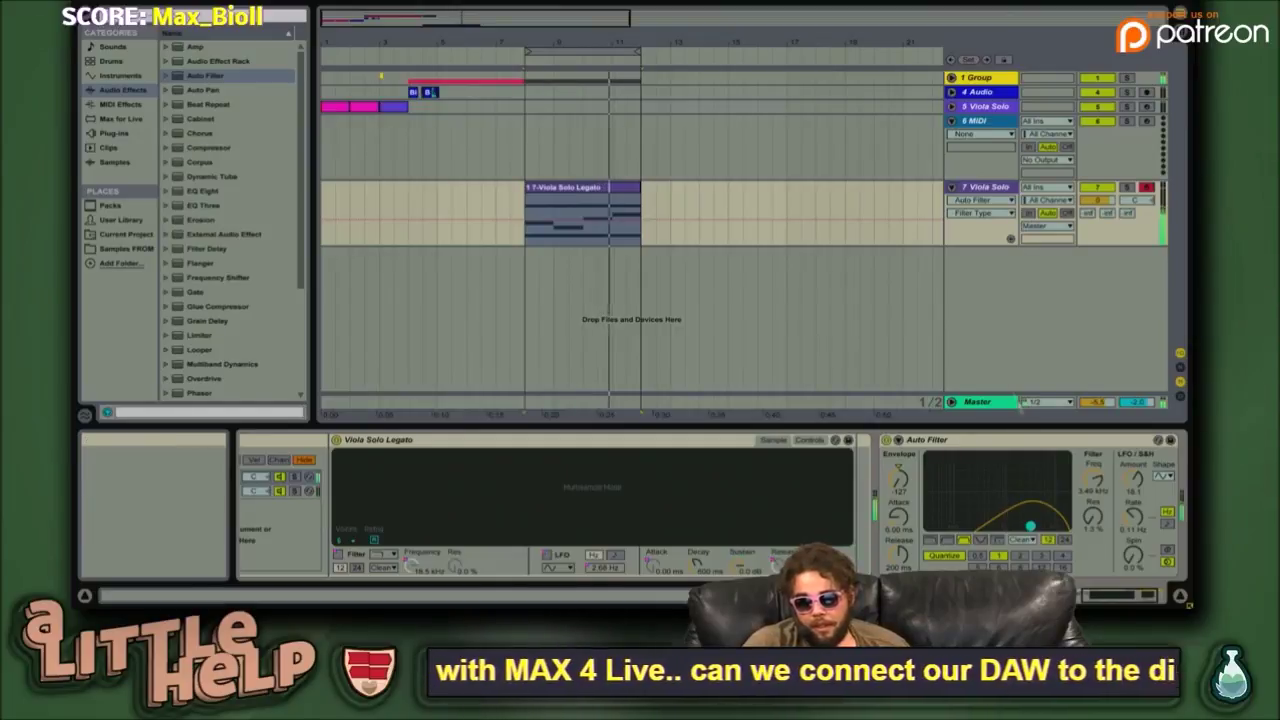
click(1127, 594)
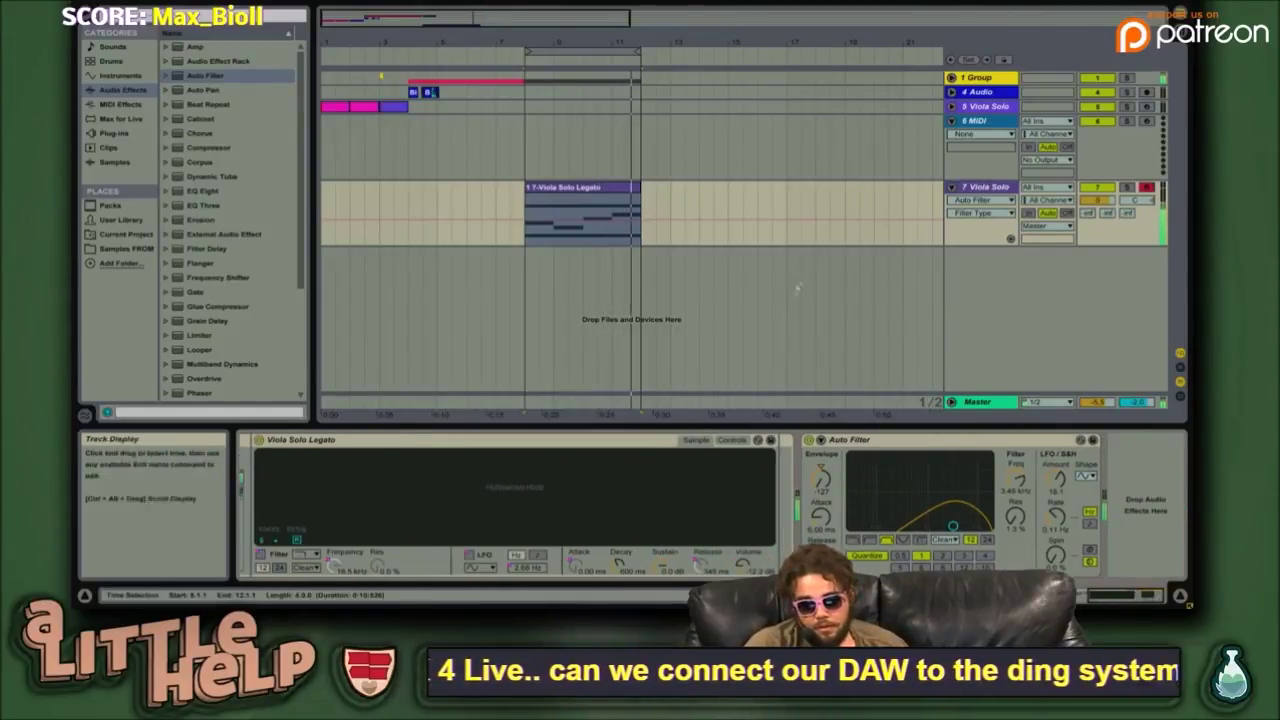
click(765, 296)
click(575, 299)
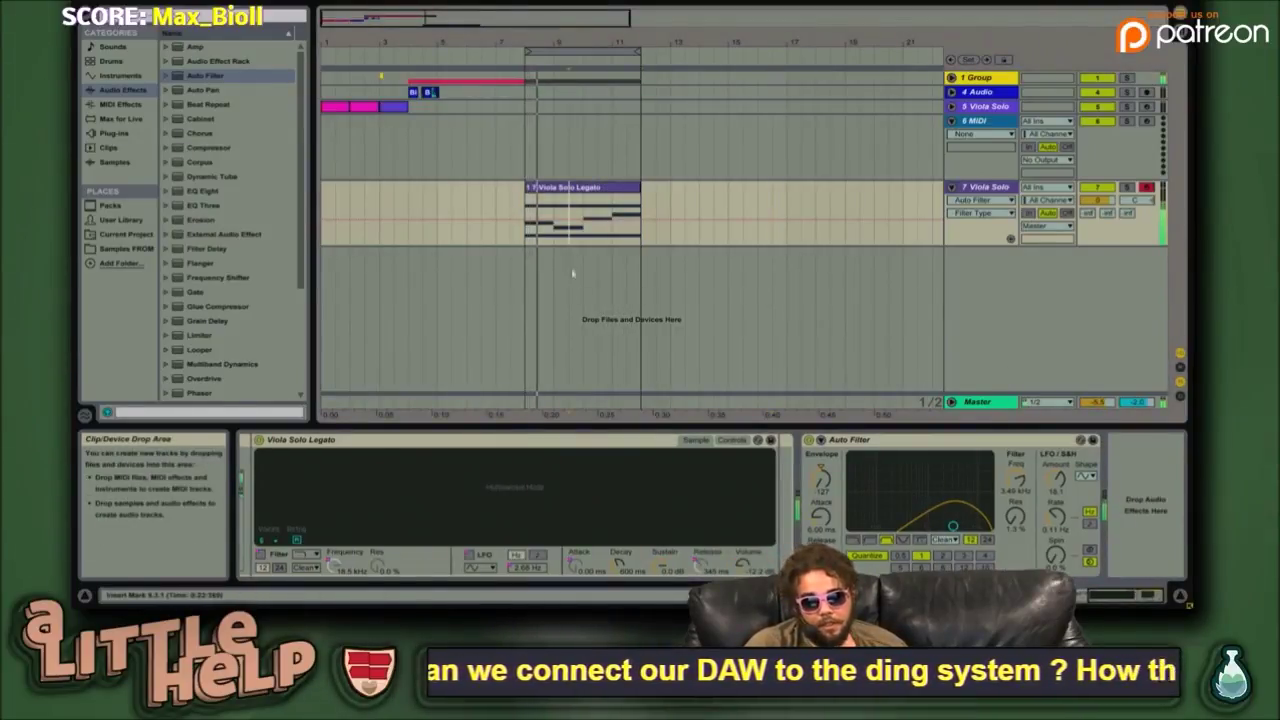
click(590, 241)
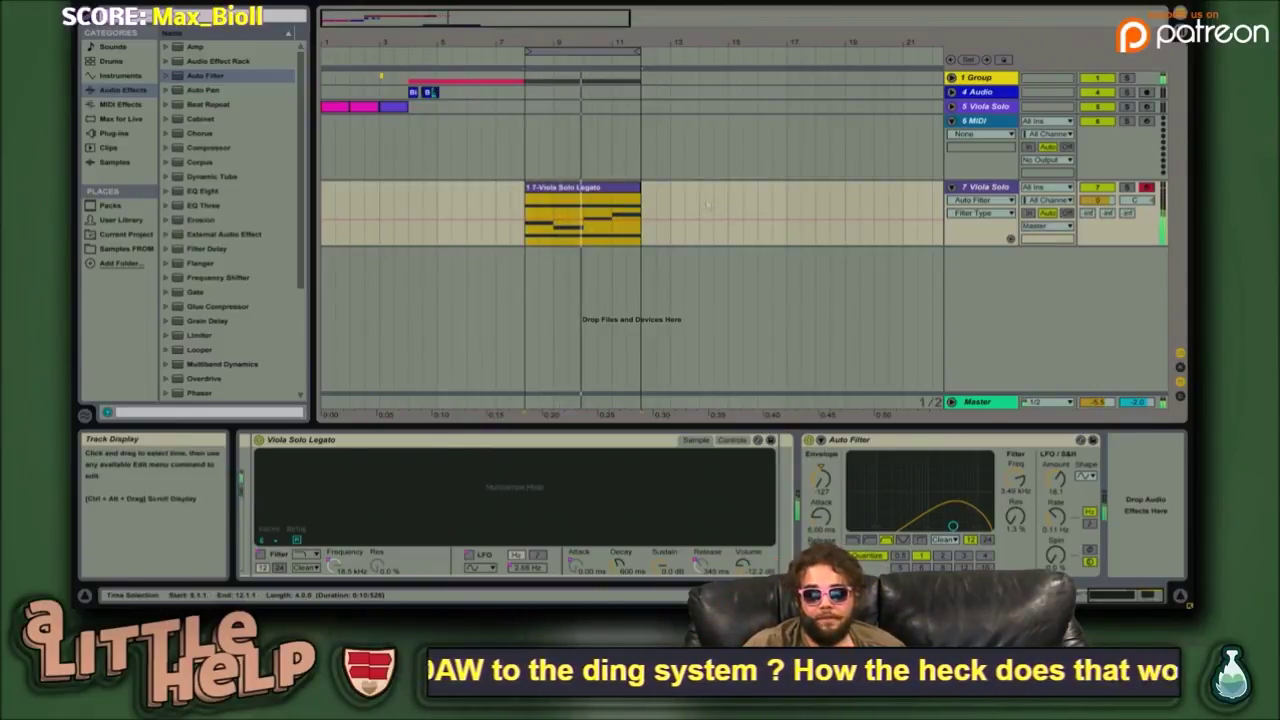
- Save the 6 MIDI track as the default MIDI track, overwriting the existing default
click(728, 150)
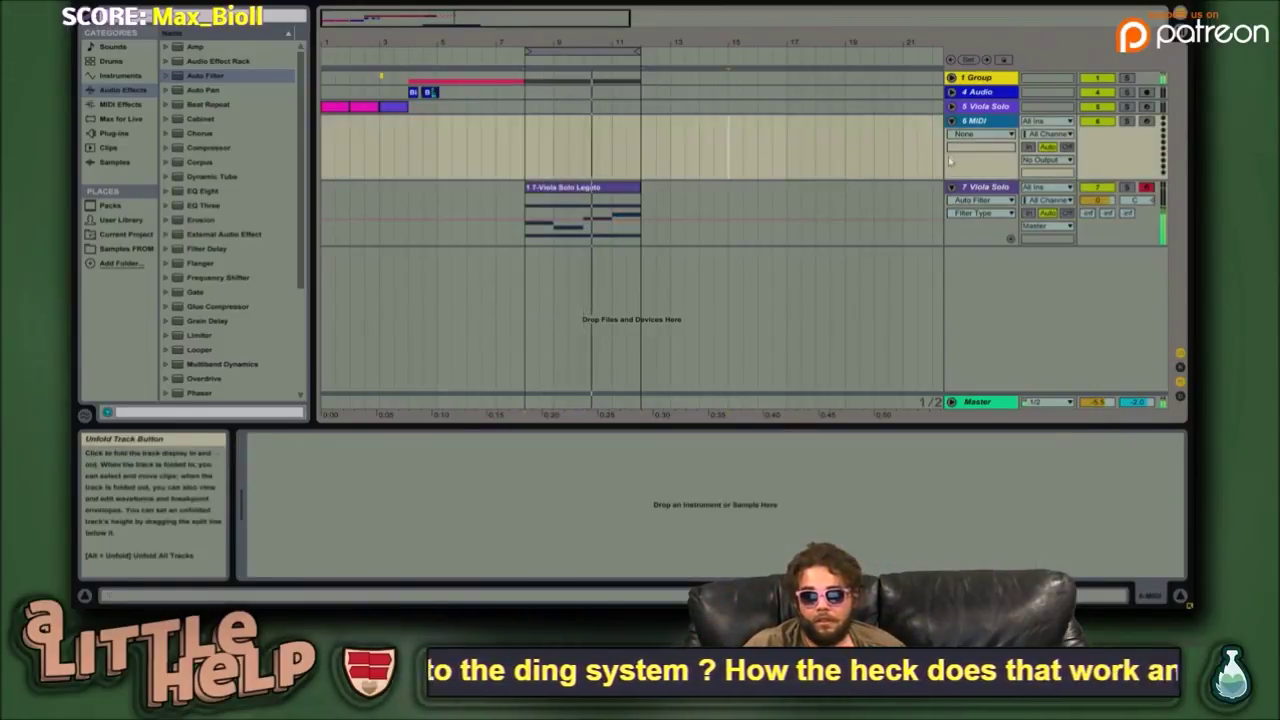
right_click(993, 123)
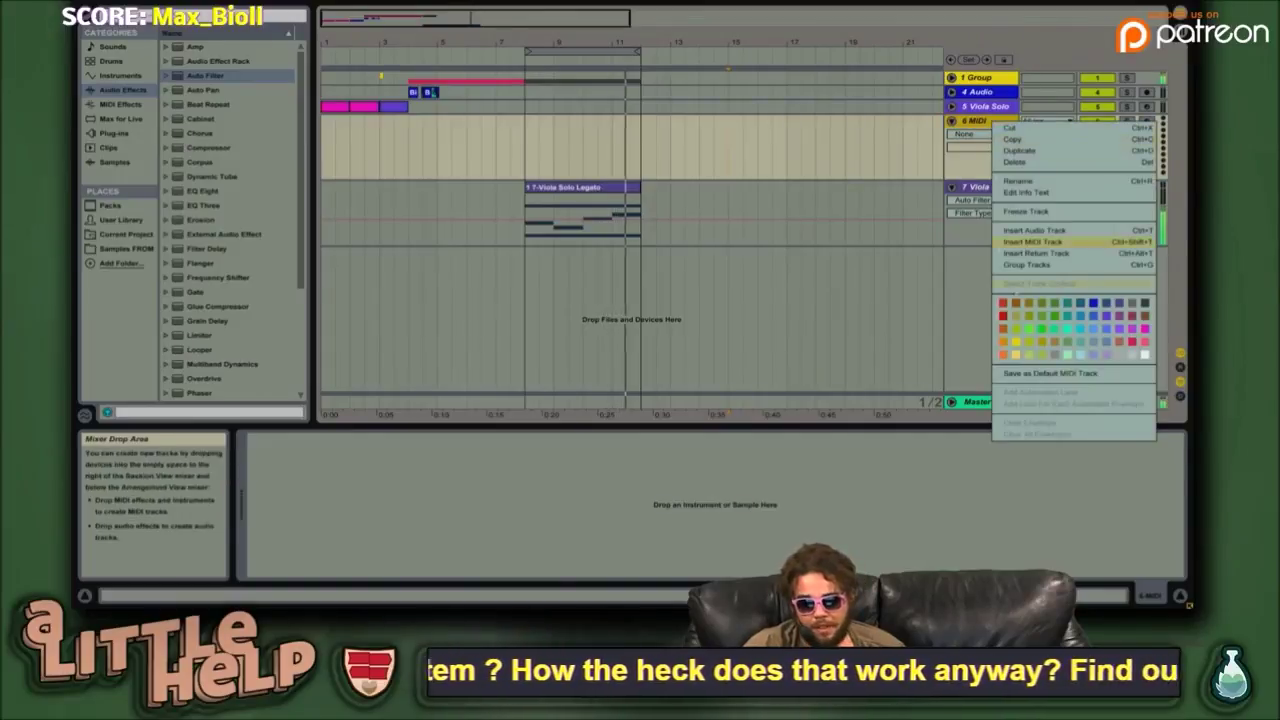
click(1050, 373)
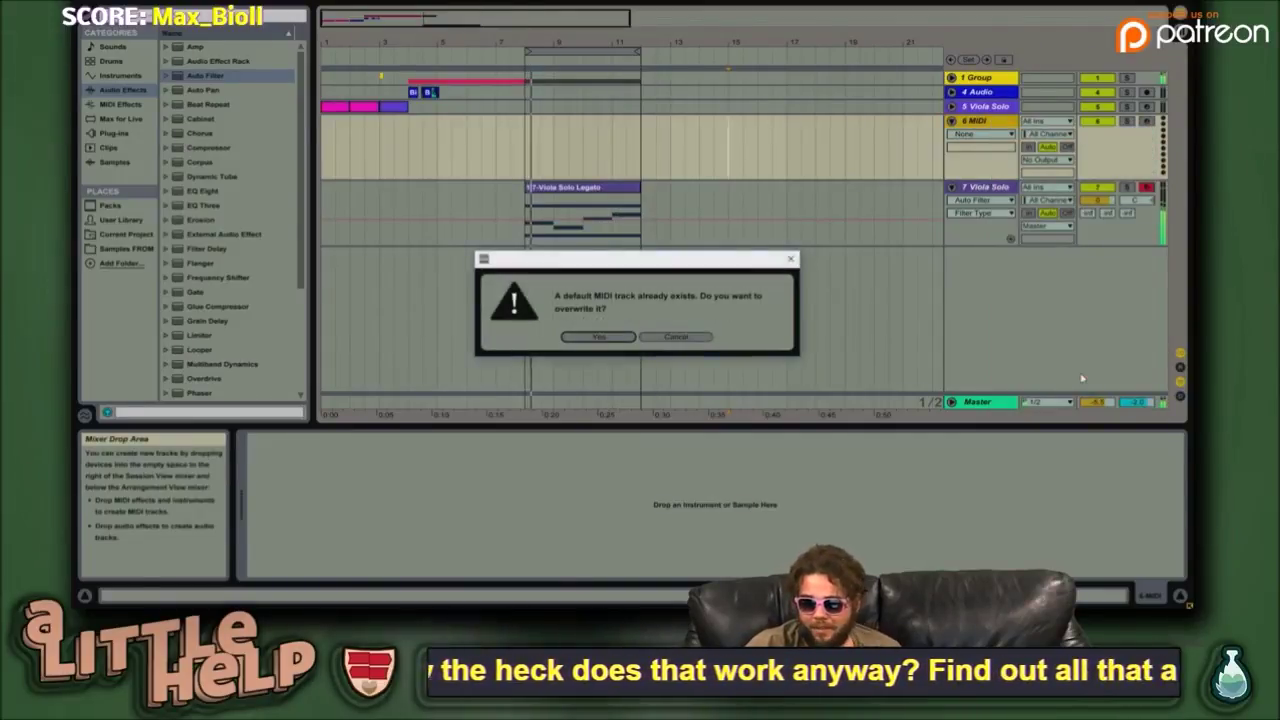
click(600, 338)
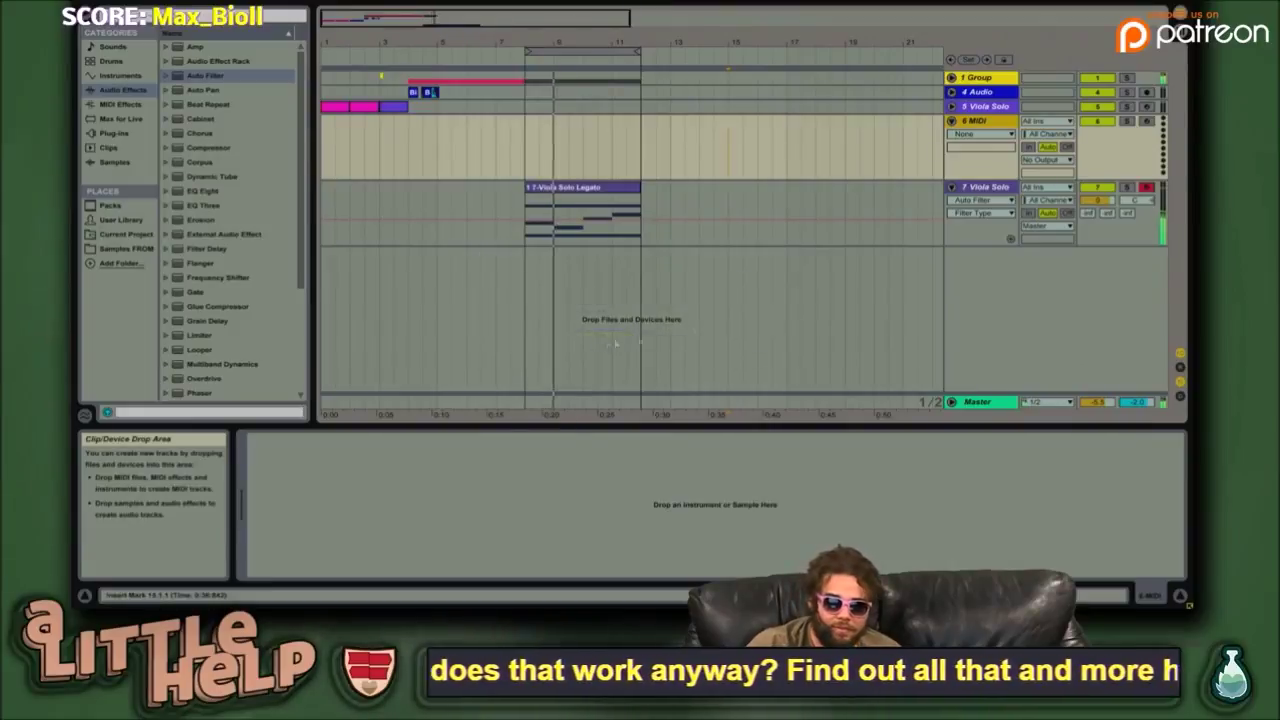
- Fold the 6 MIDI track in the arrangement
click(922, 211)
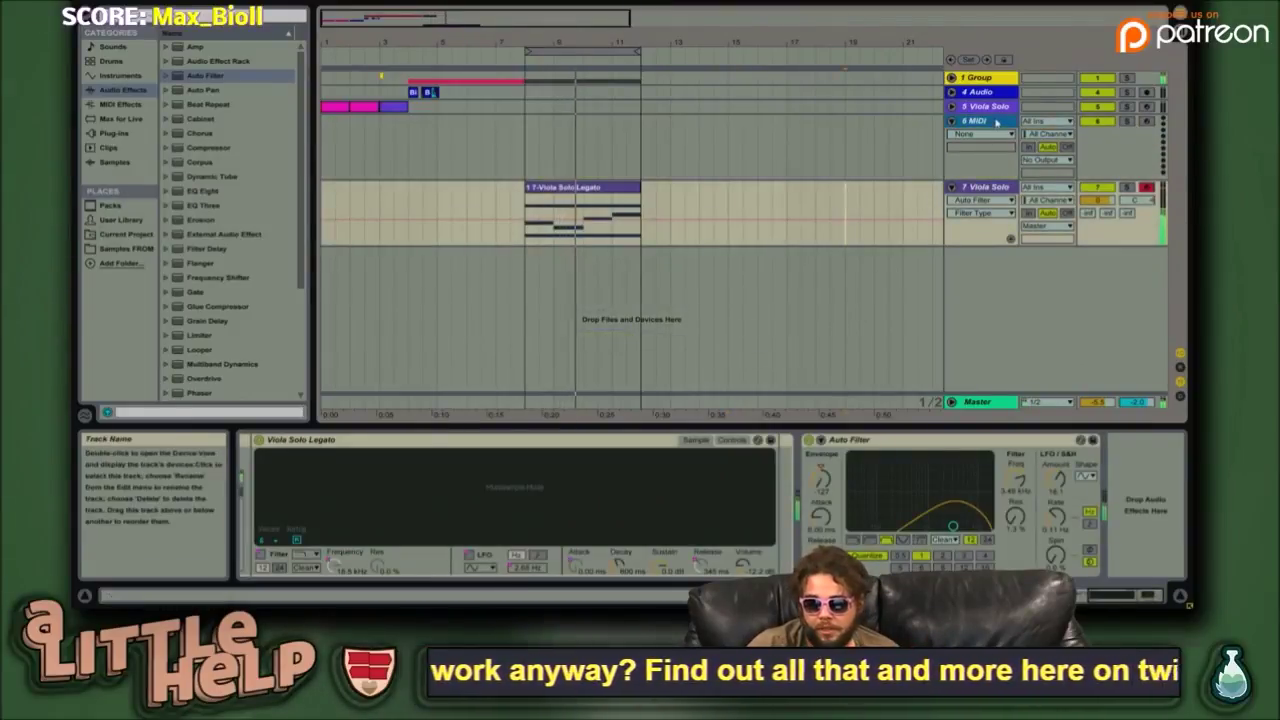
drag(1005, 179, 1007, 127)
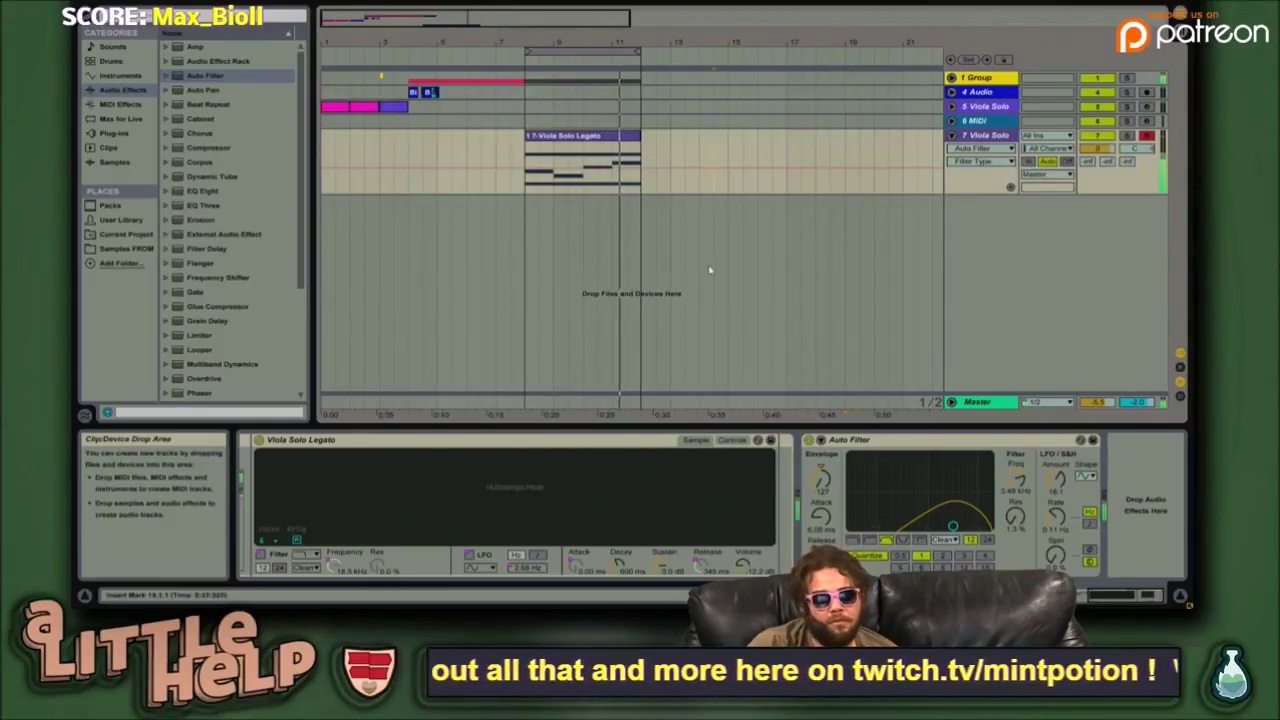
scroll(636, 260, up, 3)
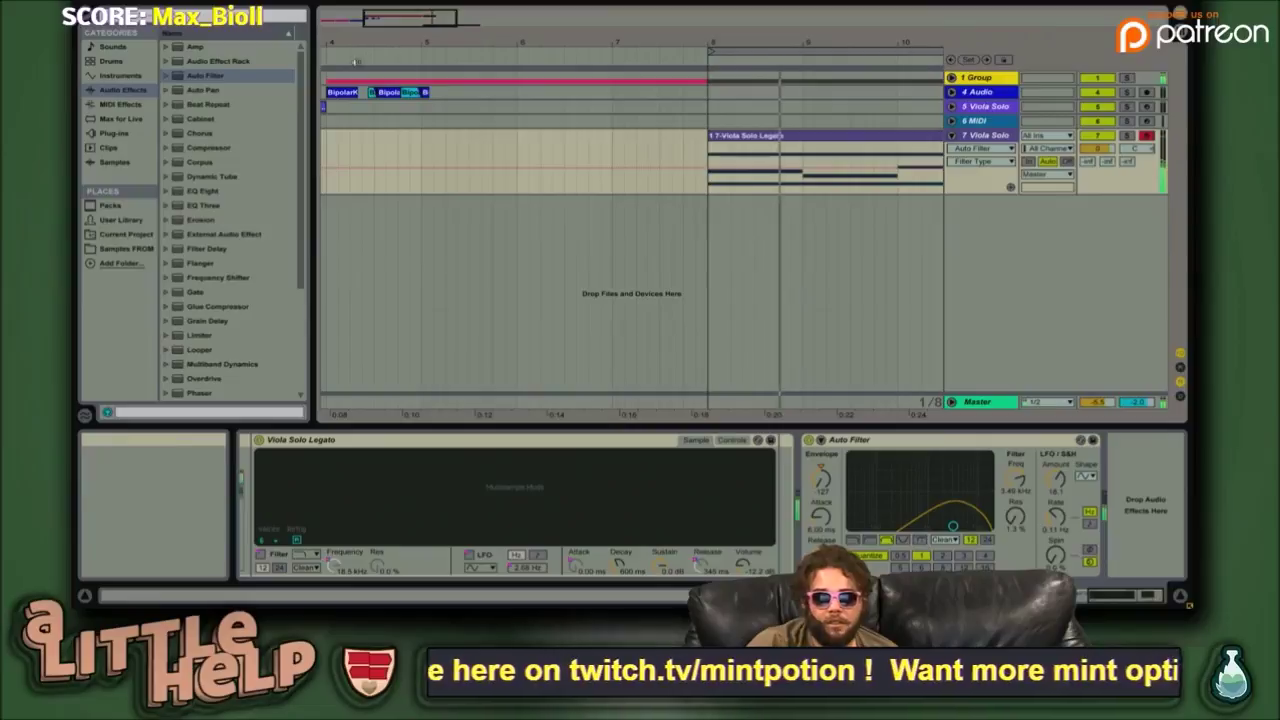
drag(397, 26, 427, 276)
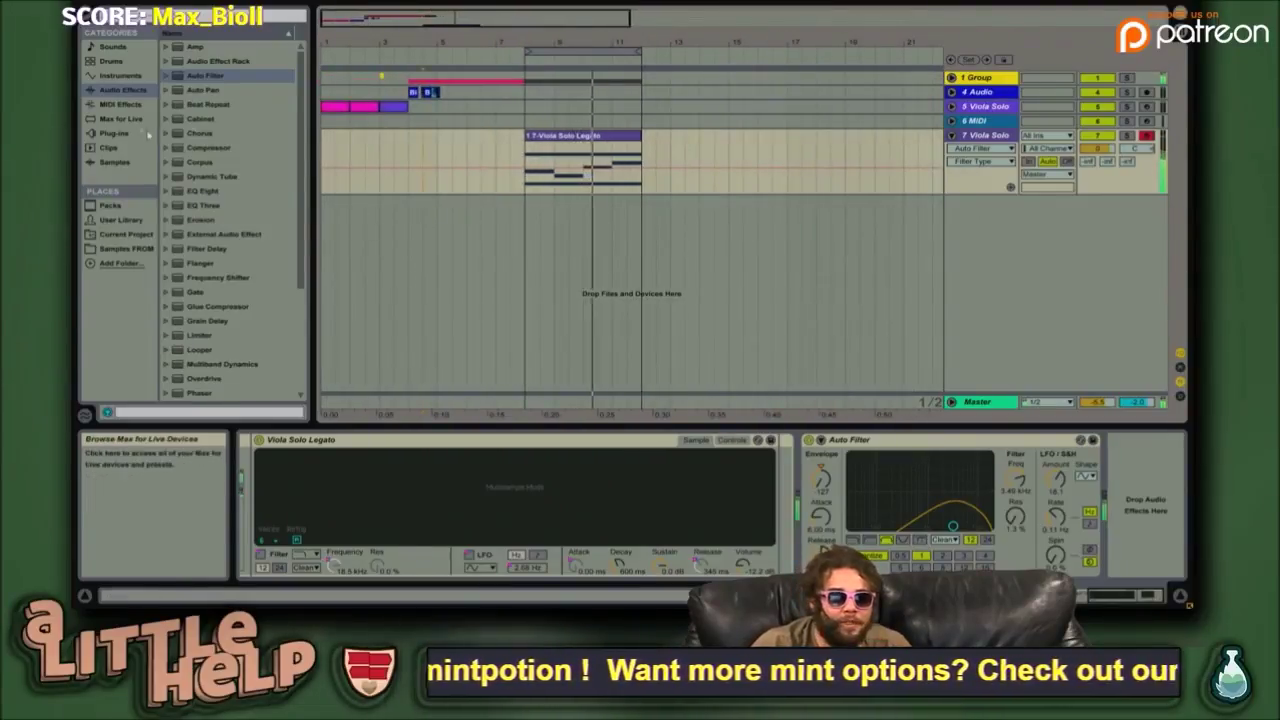
- Add the default Arpeggiator before the Viola Solo Legato instrument with 36 % gate and 1/32 rate, and solo the track
click(122, 105)
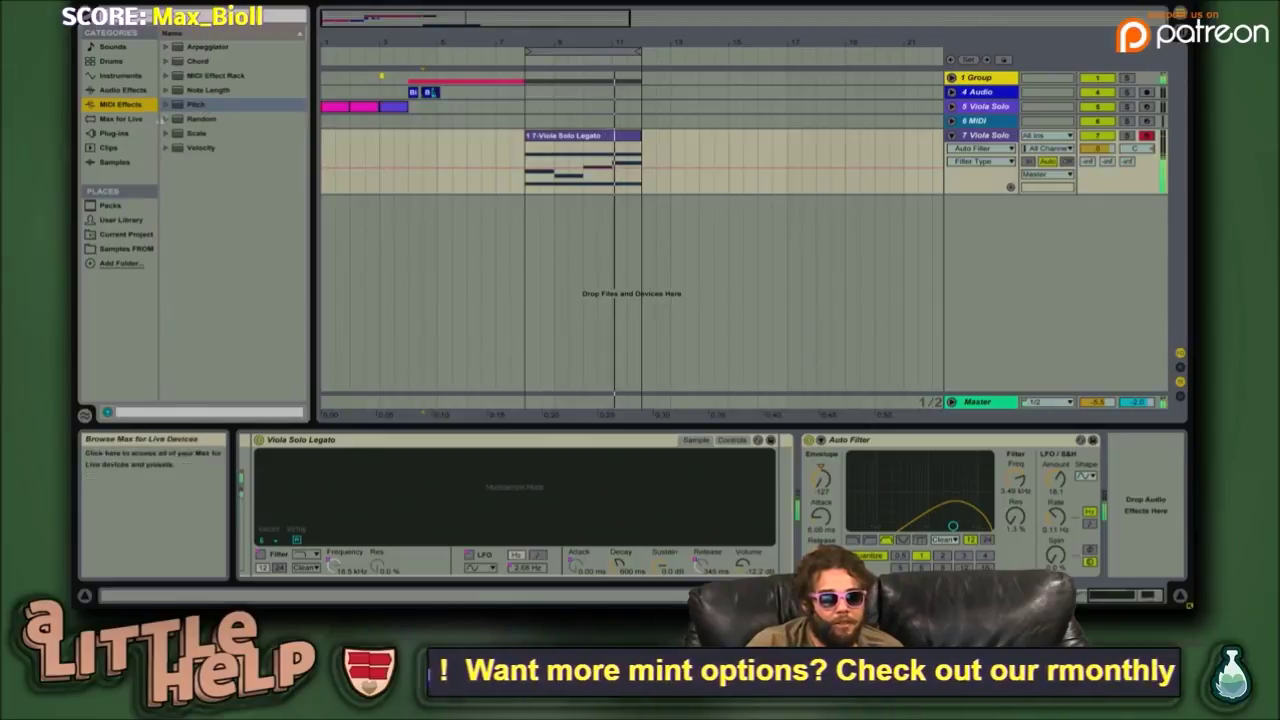
drag(201, 49, 466, 147)
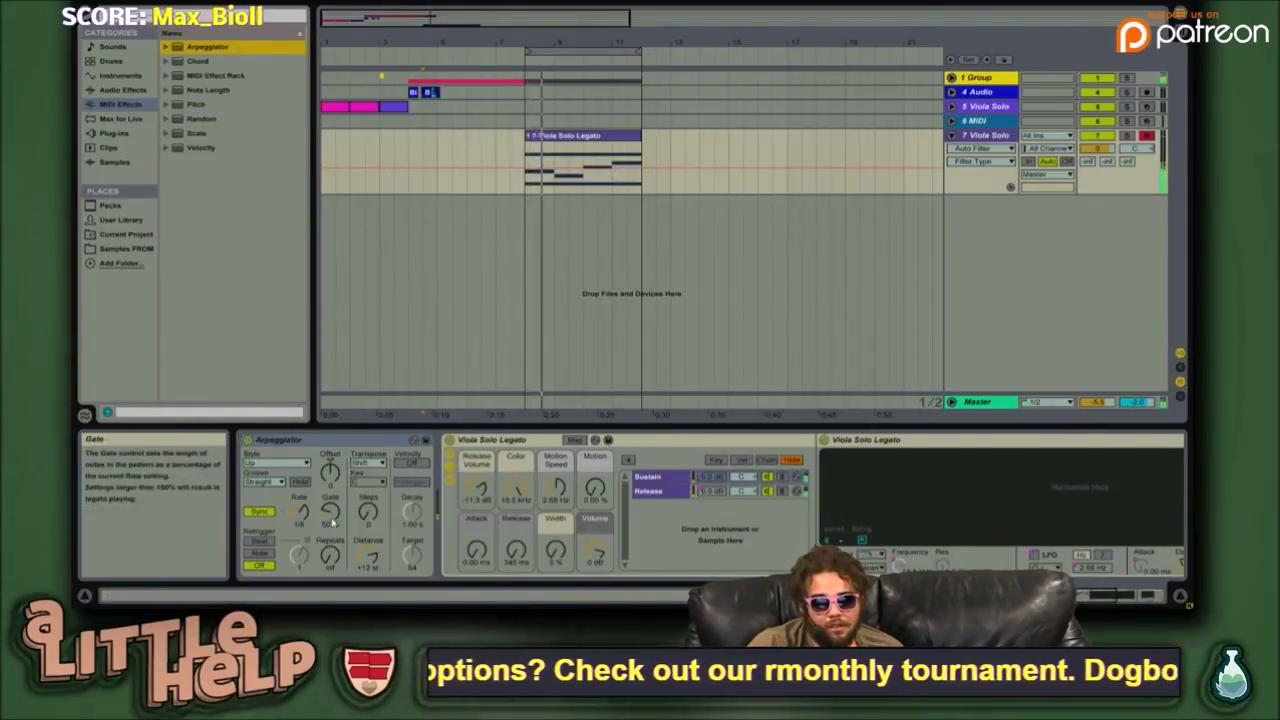
click(300, 439)
click(1127, 135)
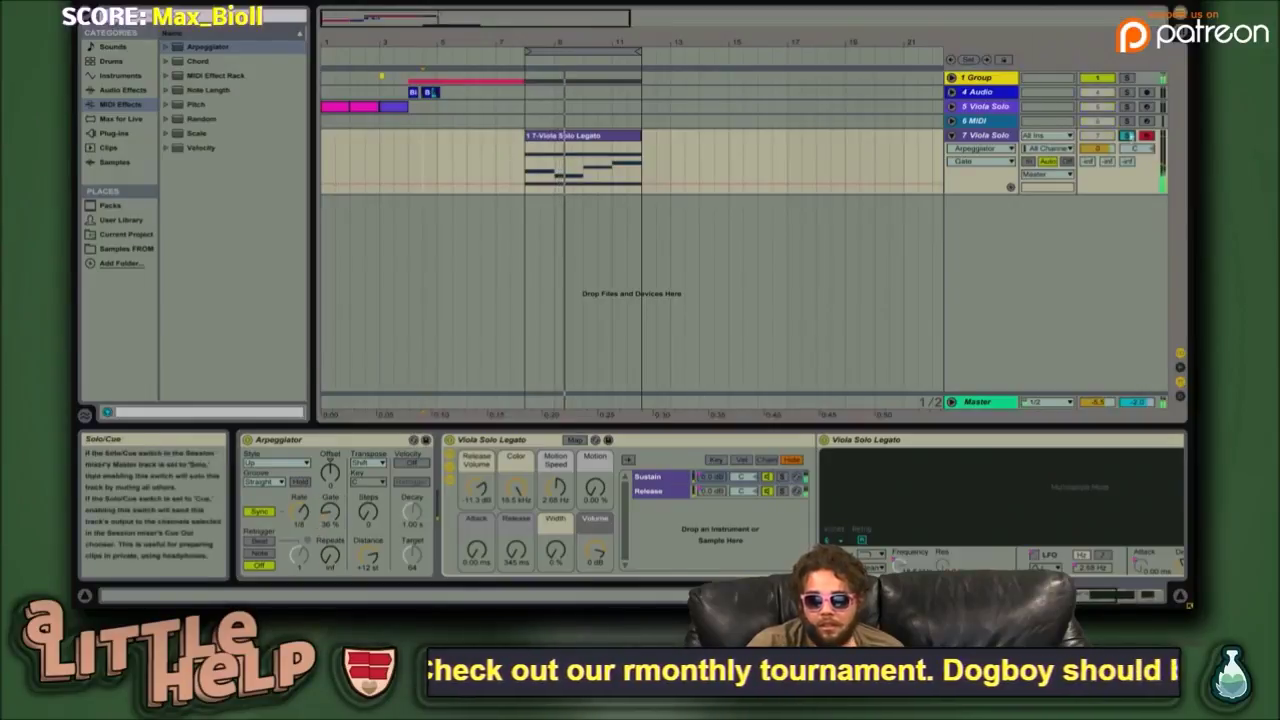
drag(299, 511, 299, 495)
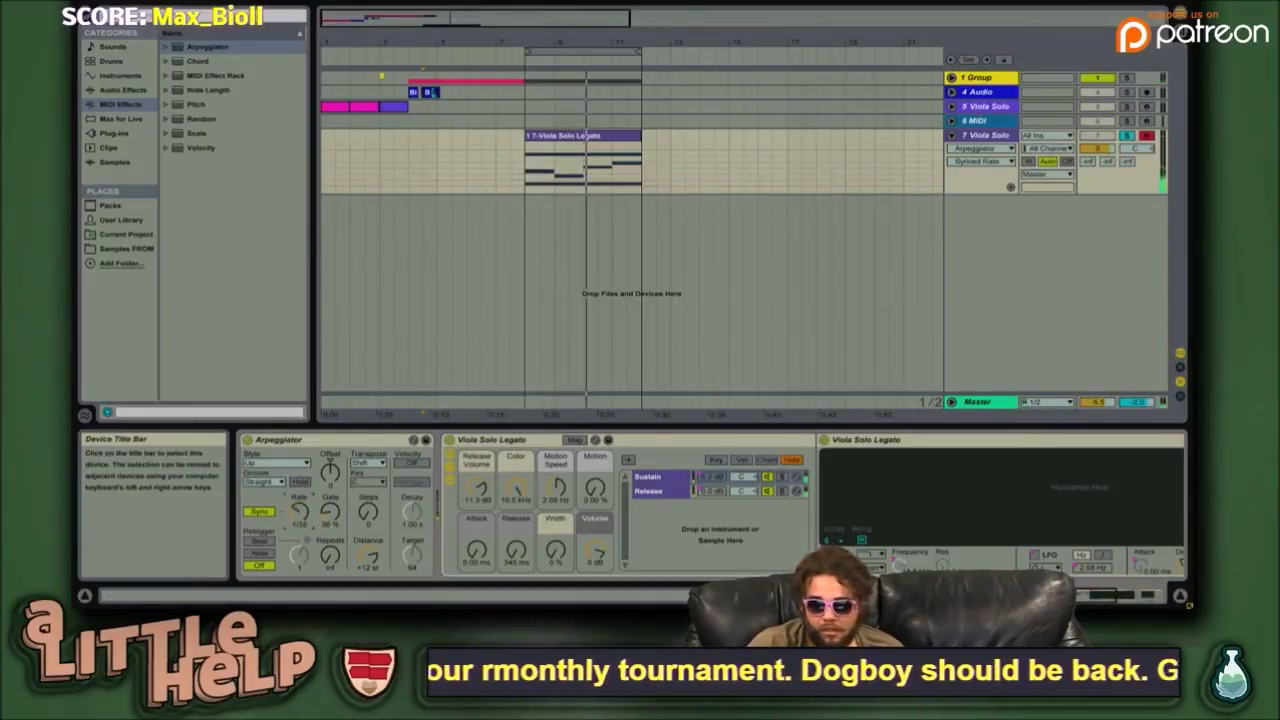
- Set the Auto Filter to about 2.3 kHz with 74 % resonance
click(600, 135)
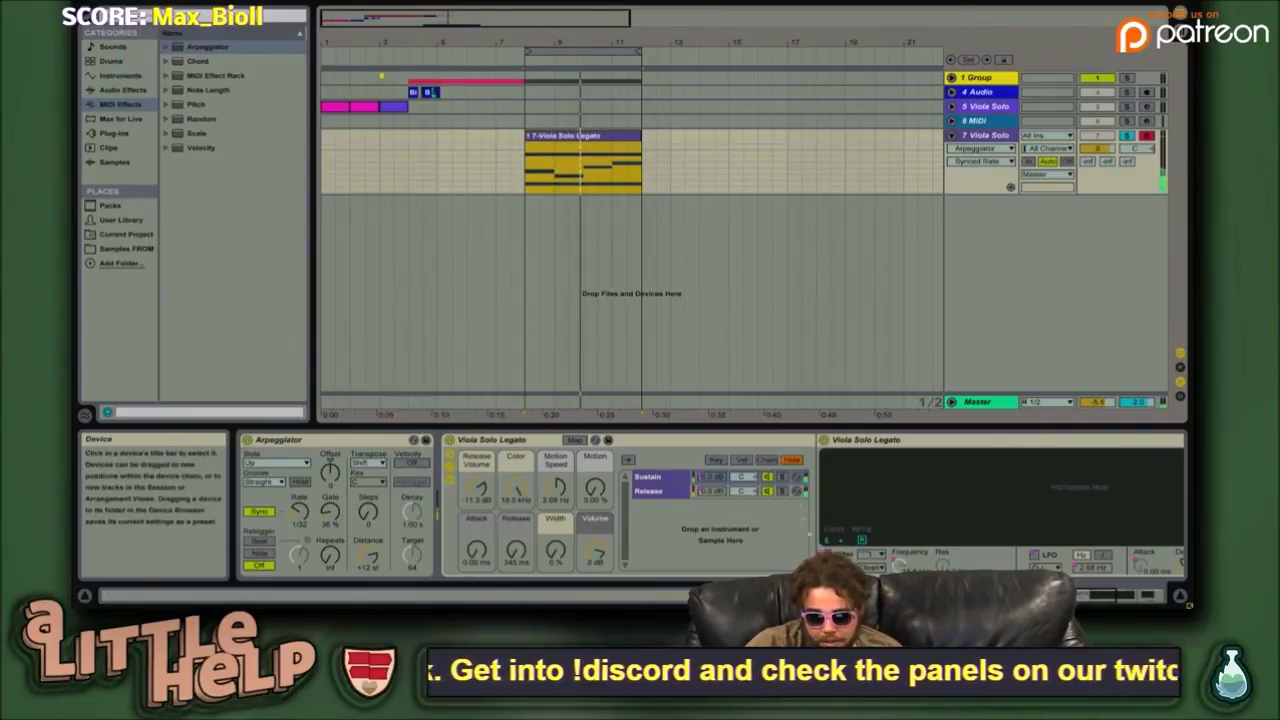
click(1147, 595)
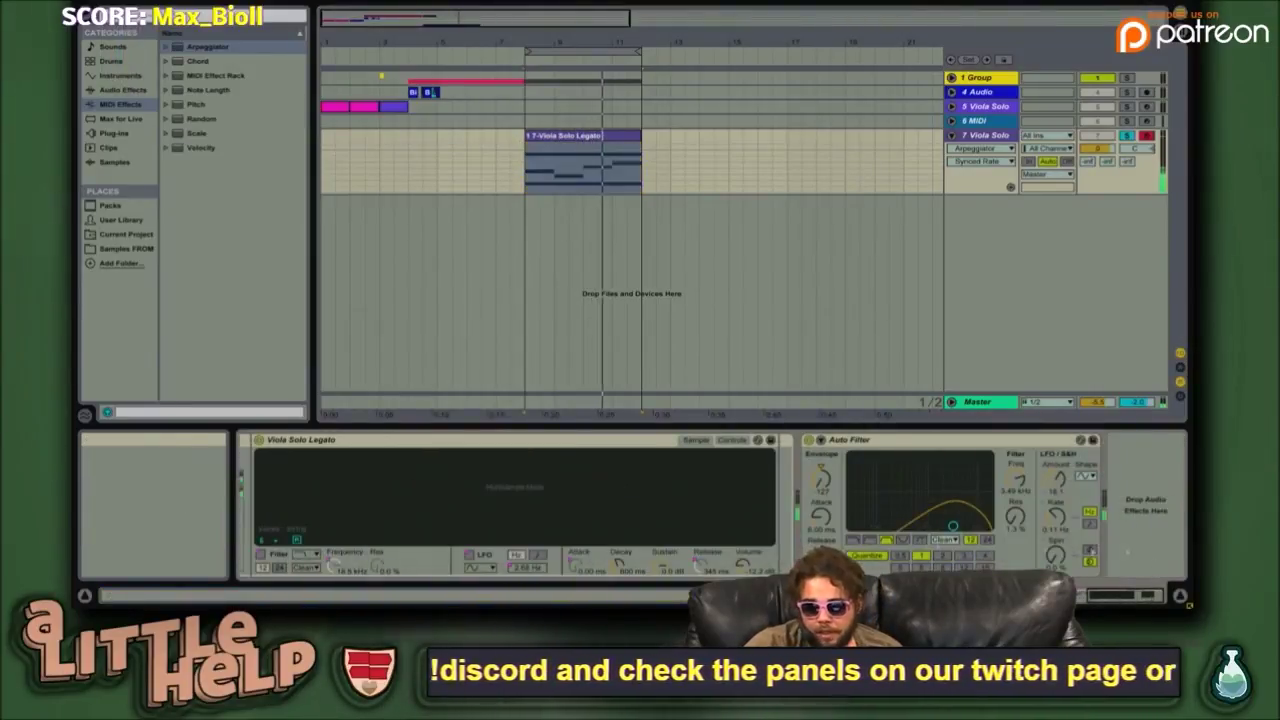
drag(952, 525, 944, 484)
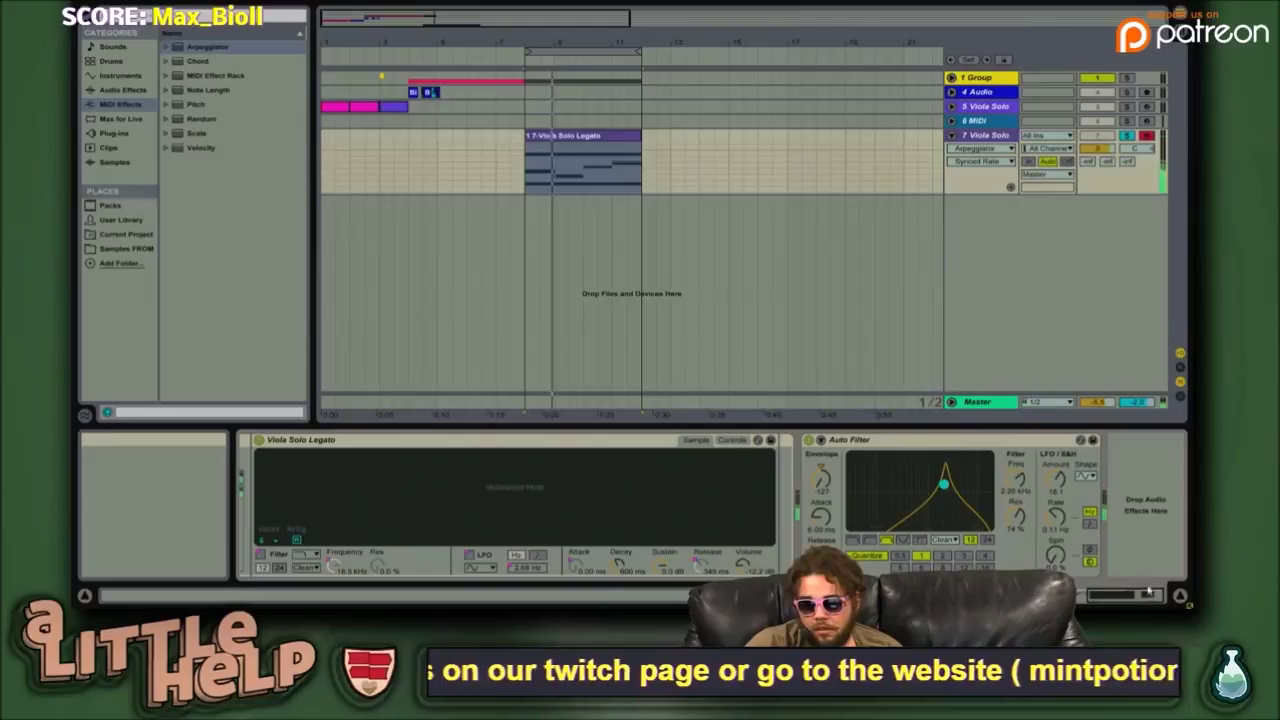
- Try the Arpeggiator's Random style, and set its style to Up & Down
click(1086, 597)
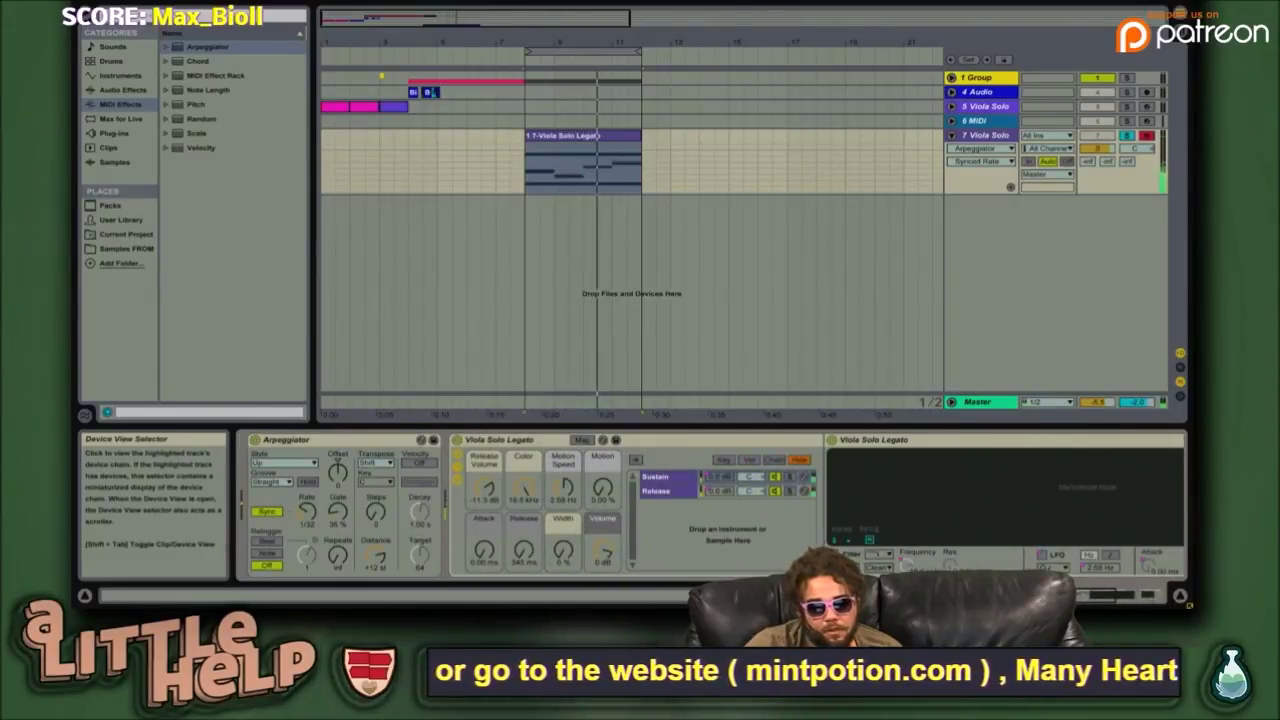
click(285, 463)
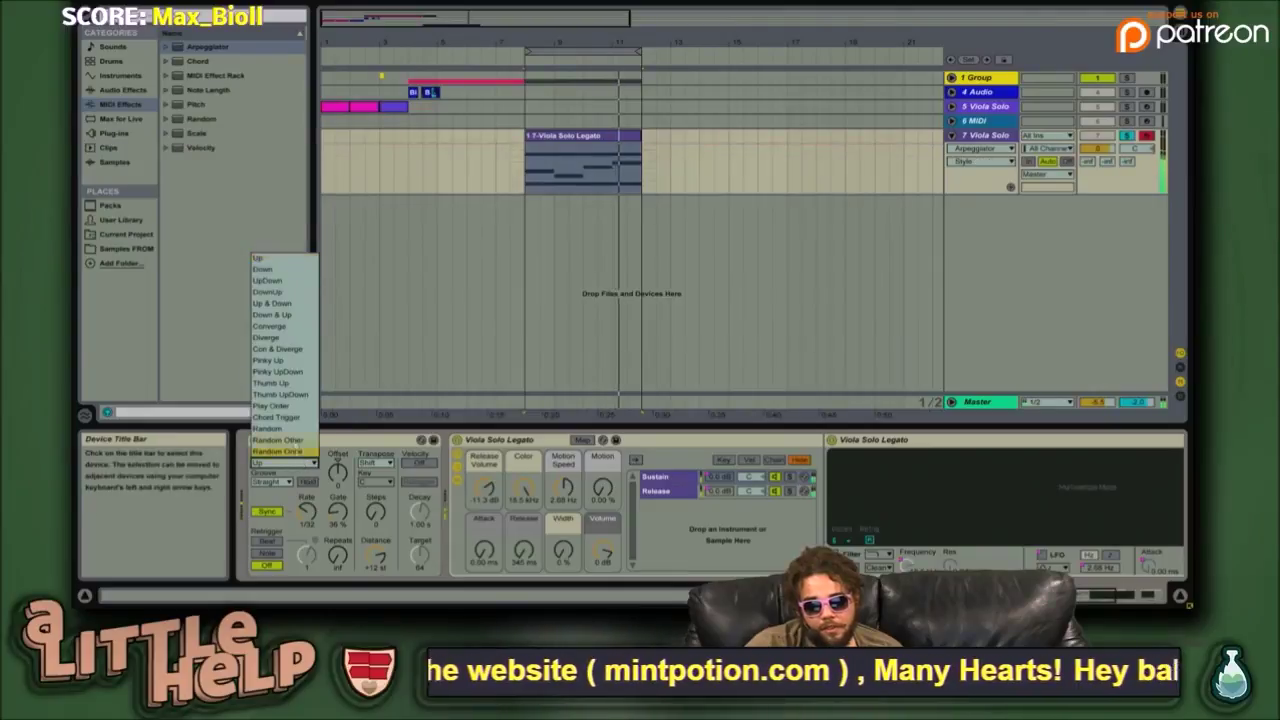
click(284, 438)
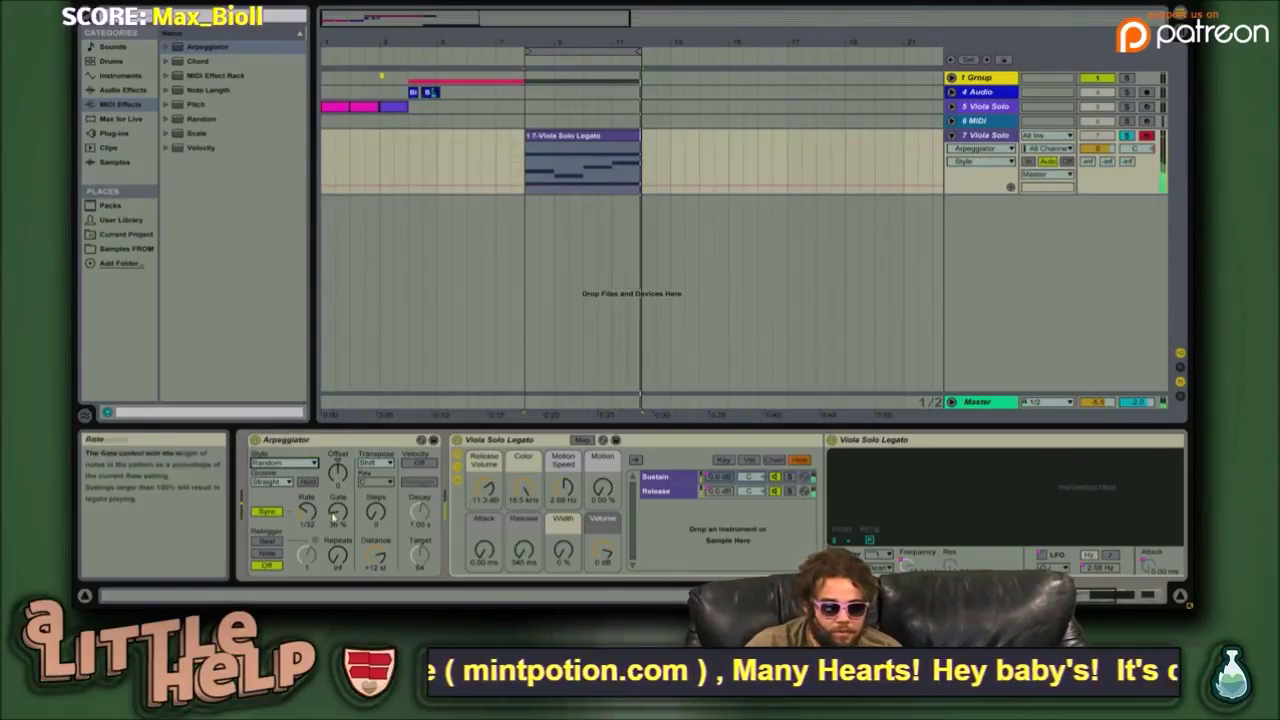
click(285, 463)
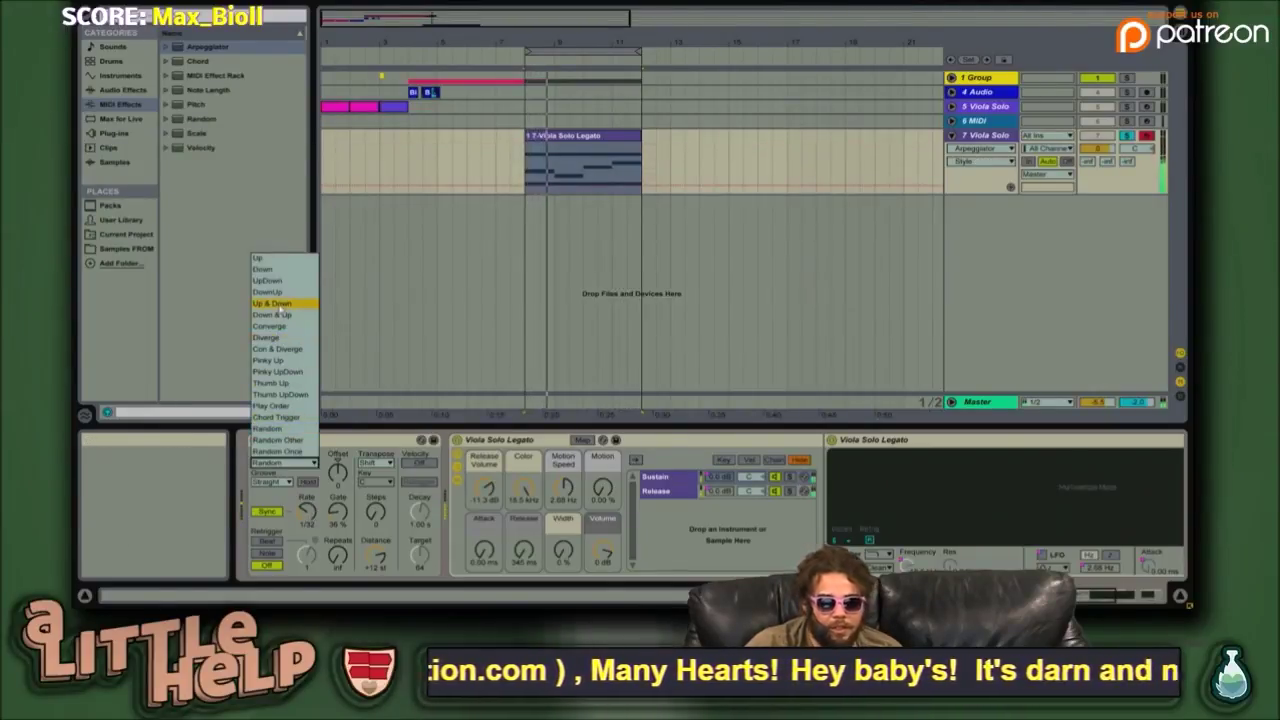
click(272, 303)
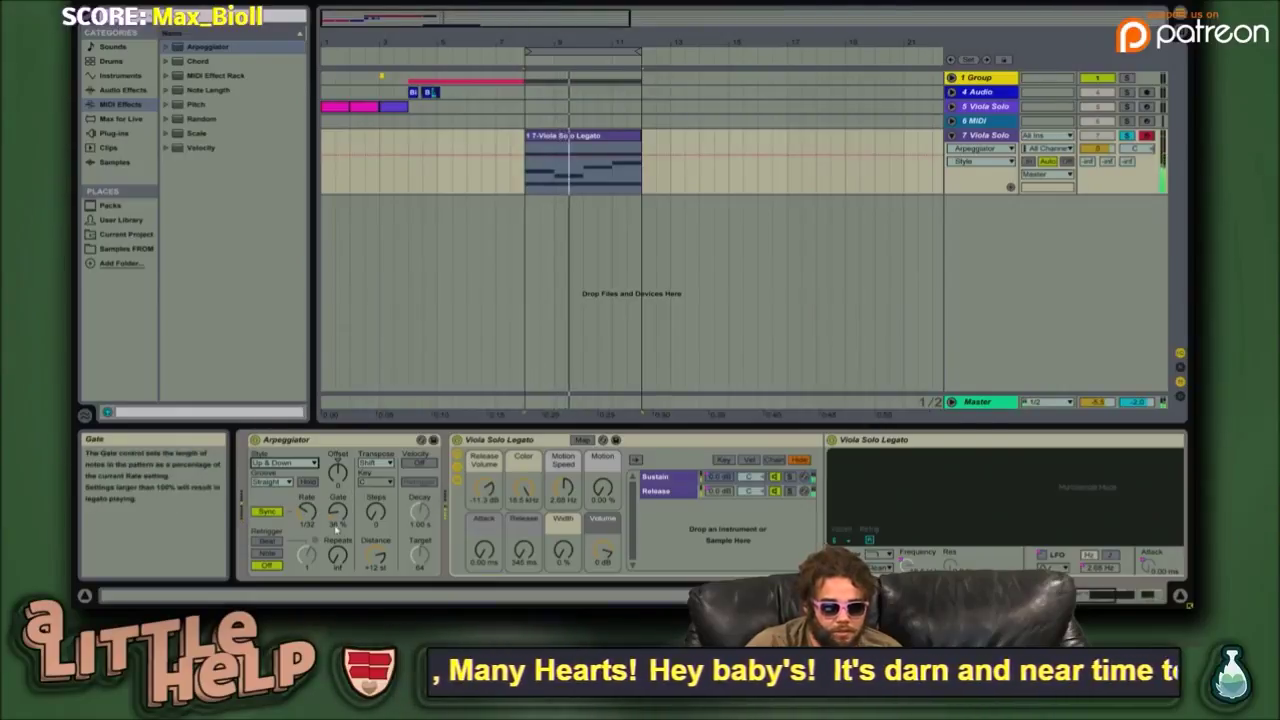
- Set the Arpeggiator's rate to 1/48 and its gate to 48 %
drag(338, 512, 338, 470)
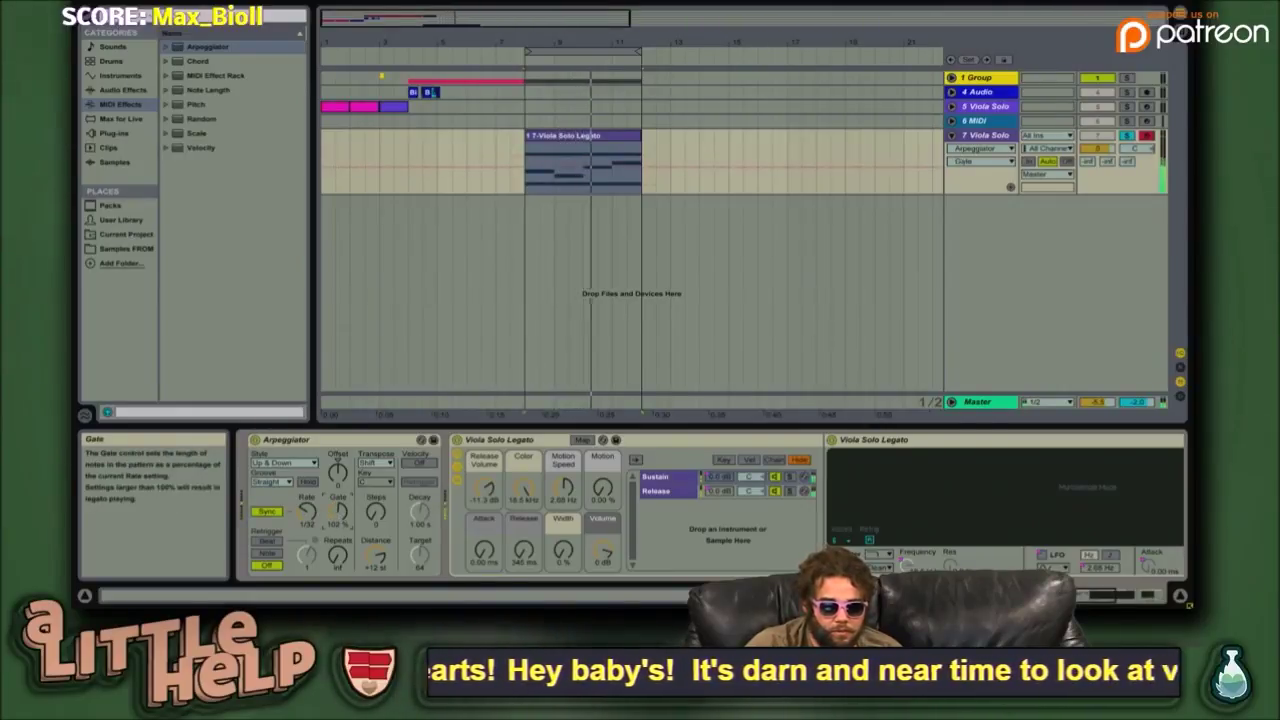
drag(304, 514, 304, 505)
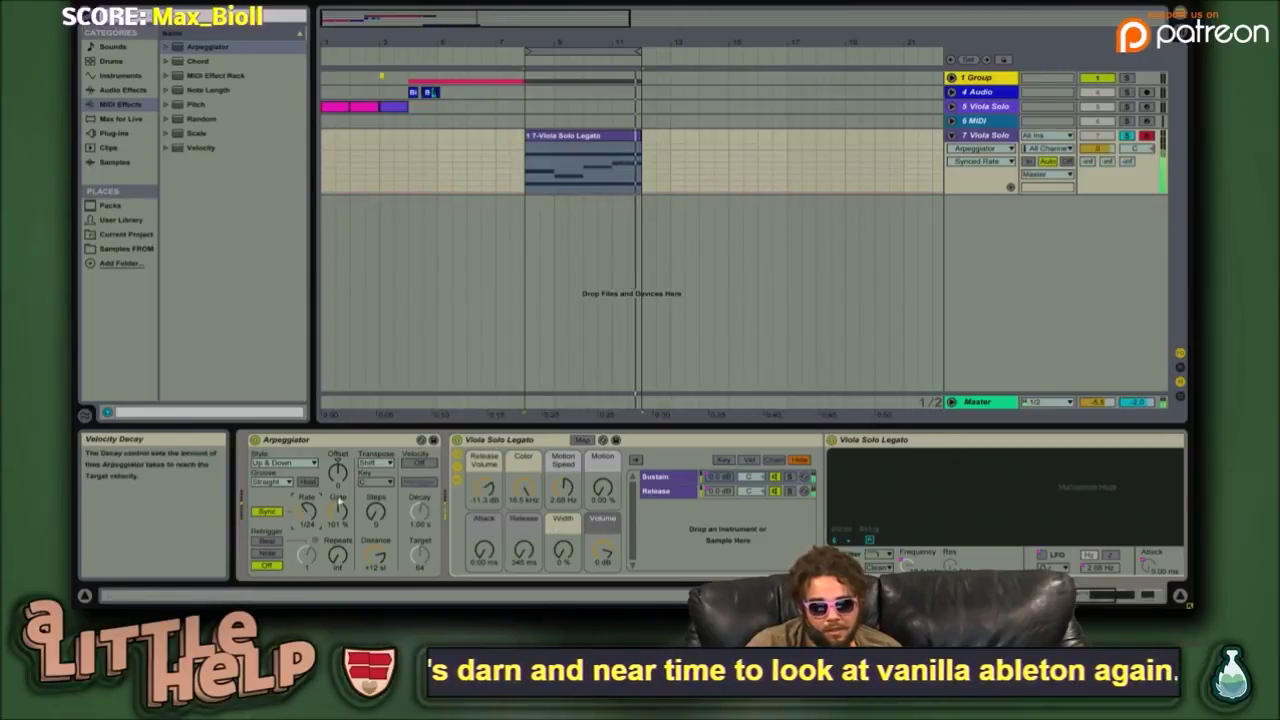
drag(313, 517, 338, 530)
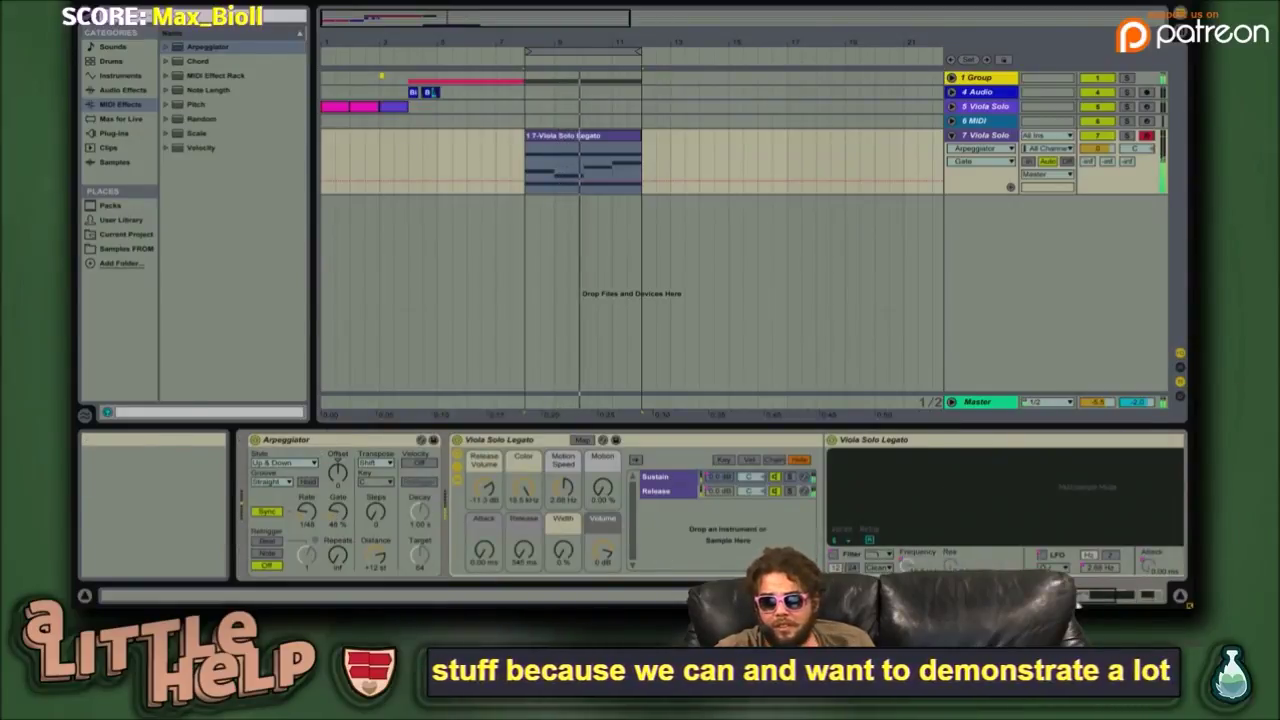
click(1093, 598)
click(1093, 598)
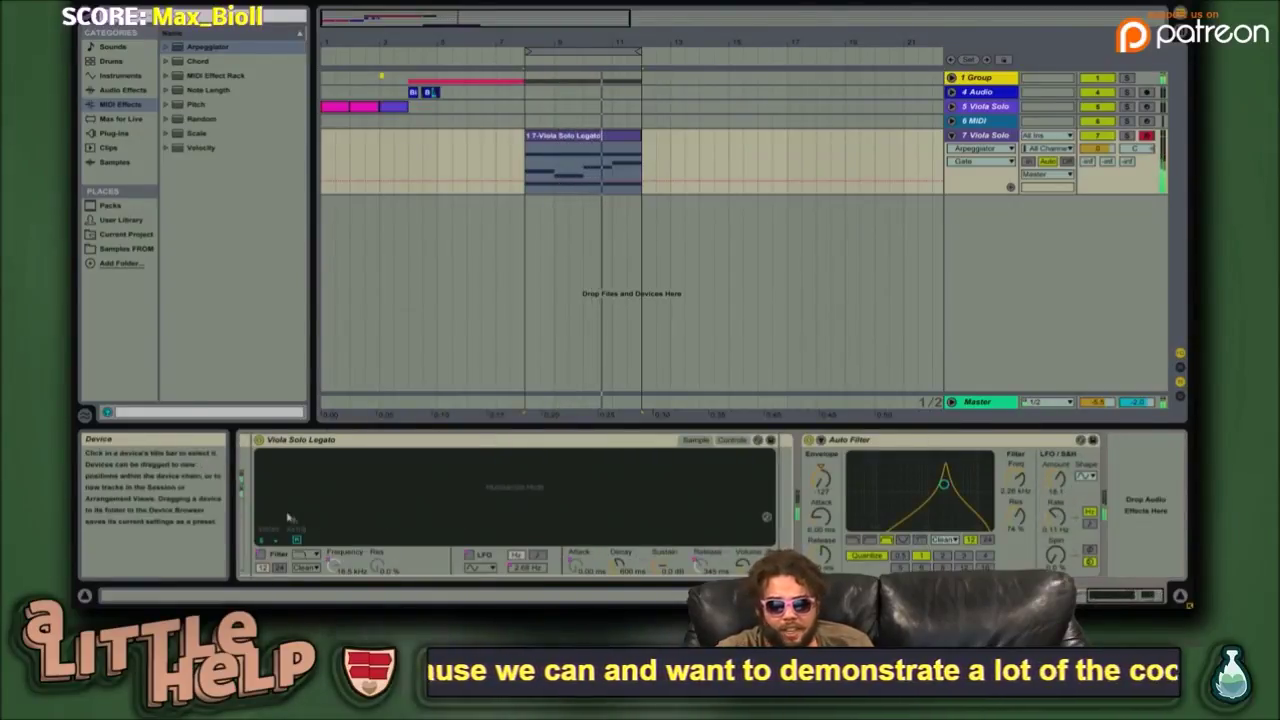
click(1096, 596)
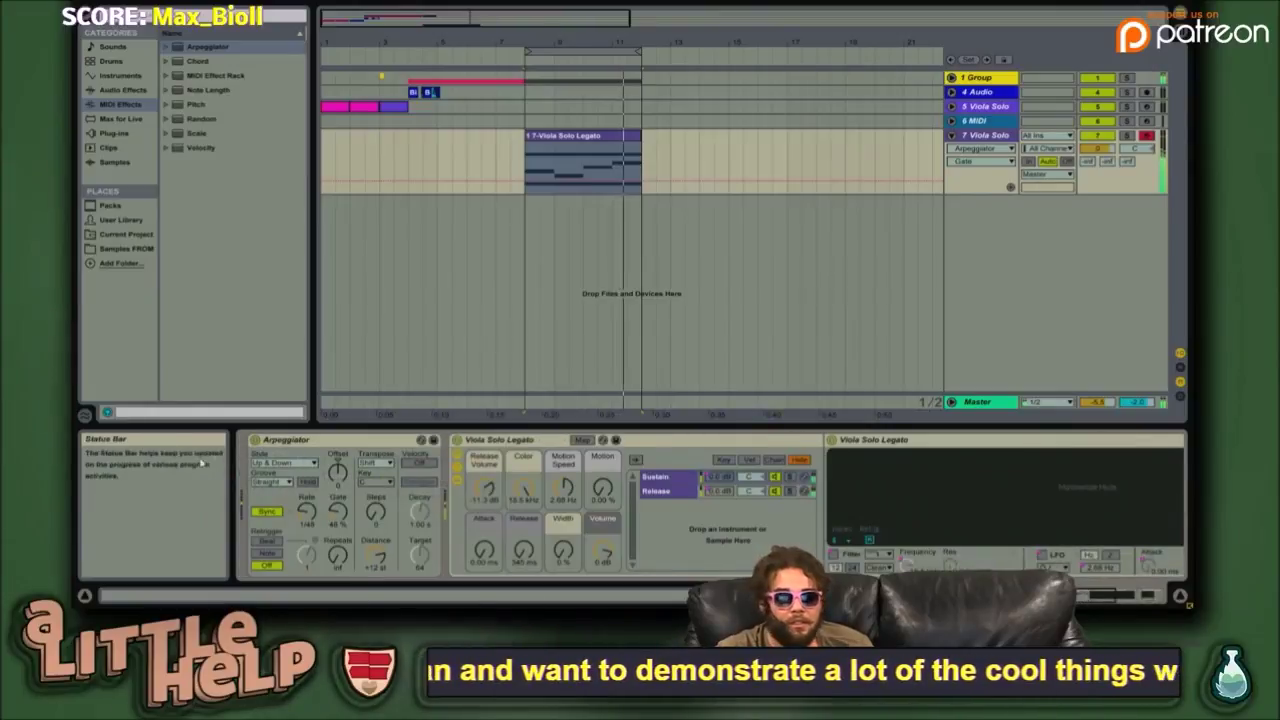
- Browse the Max for Live MIDI effects, instruments and audio effects to see which devices are available
click(120, 118)
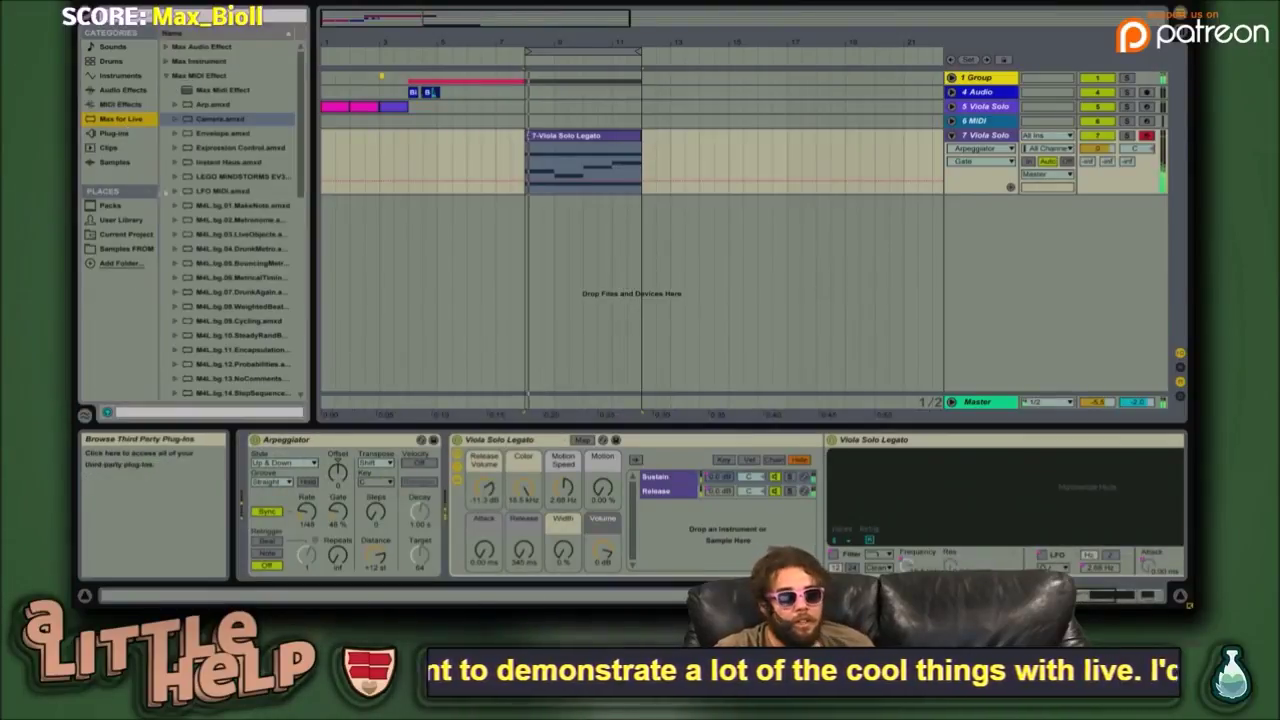
click(226, 75)
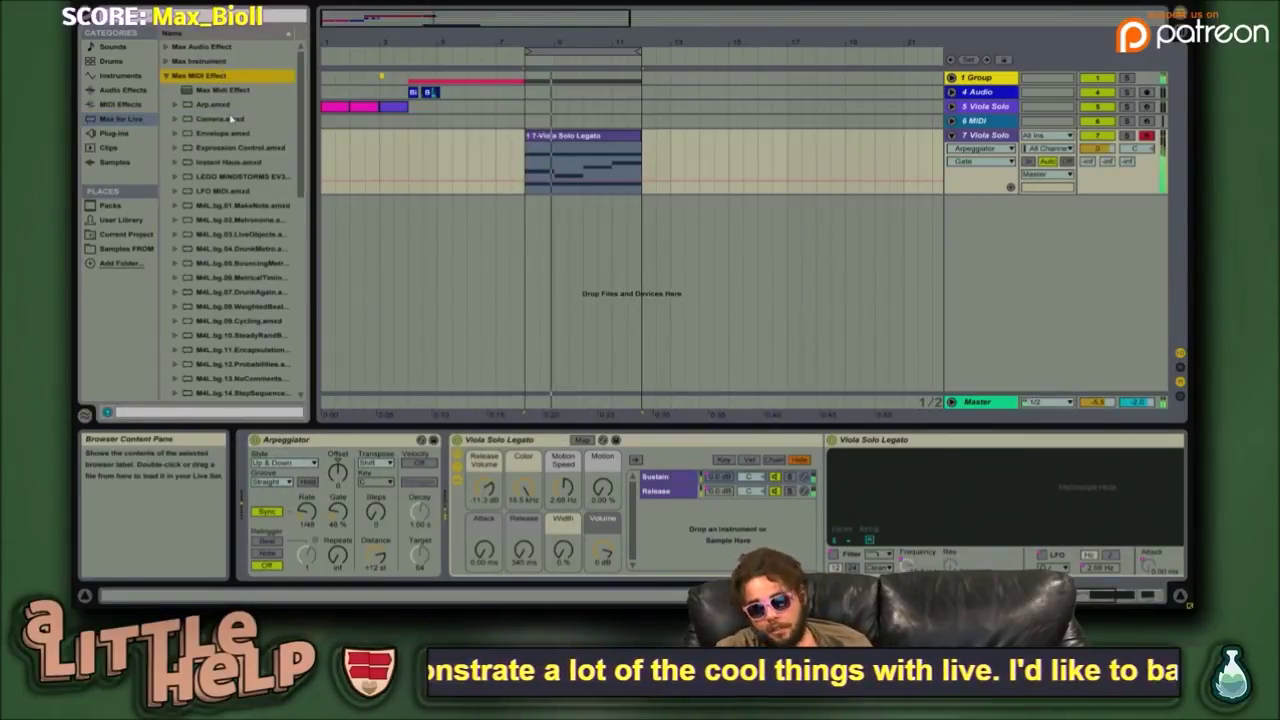
key(Up)
key(Right)
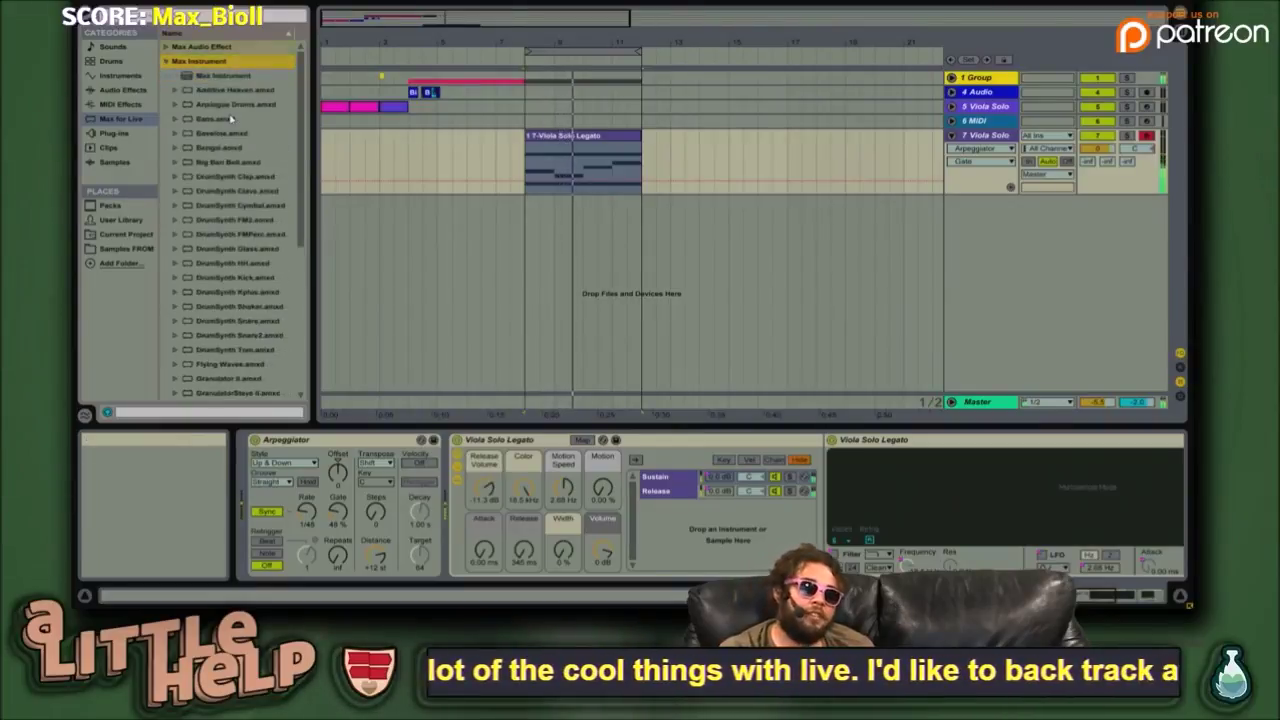
key(Up)
key(Right)
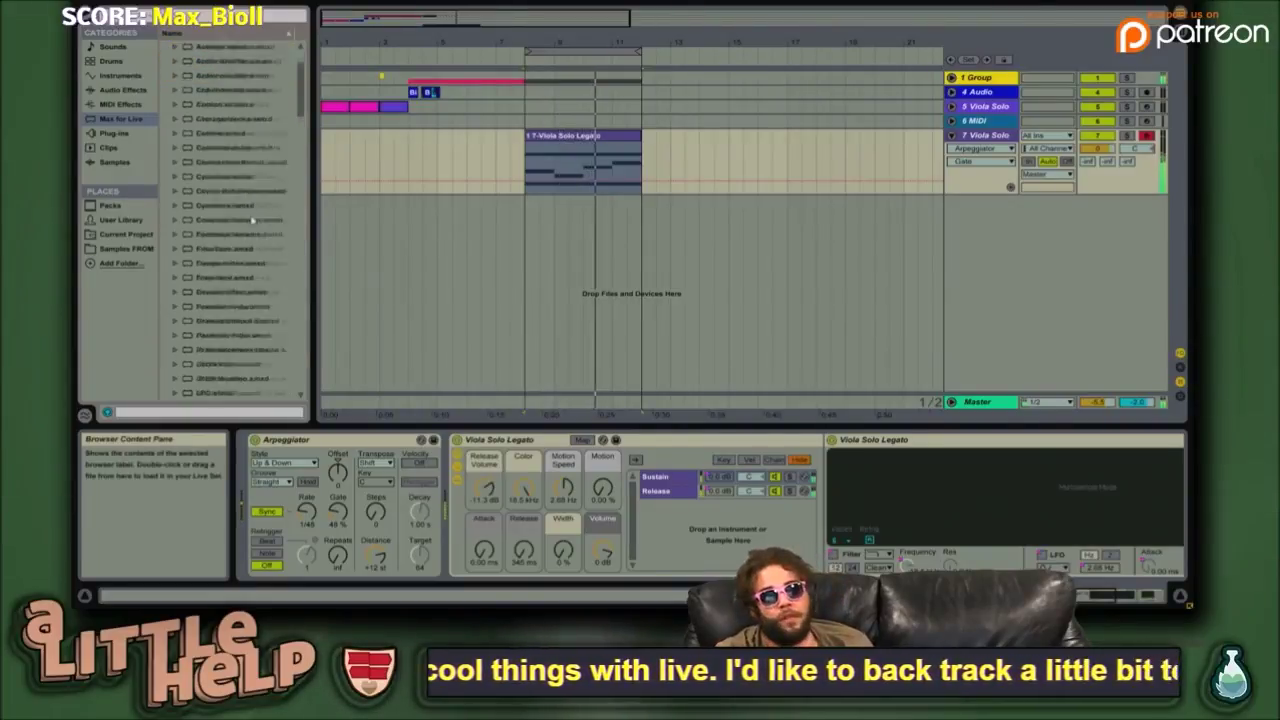
scroll(240, 160, down, 10)
scroll(250, 210, down, 8)
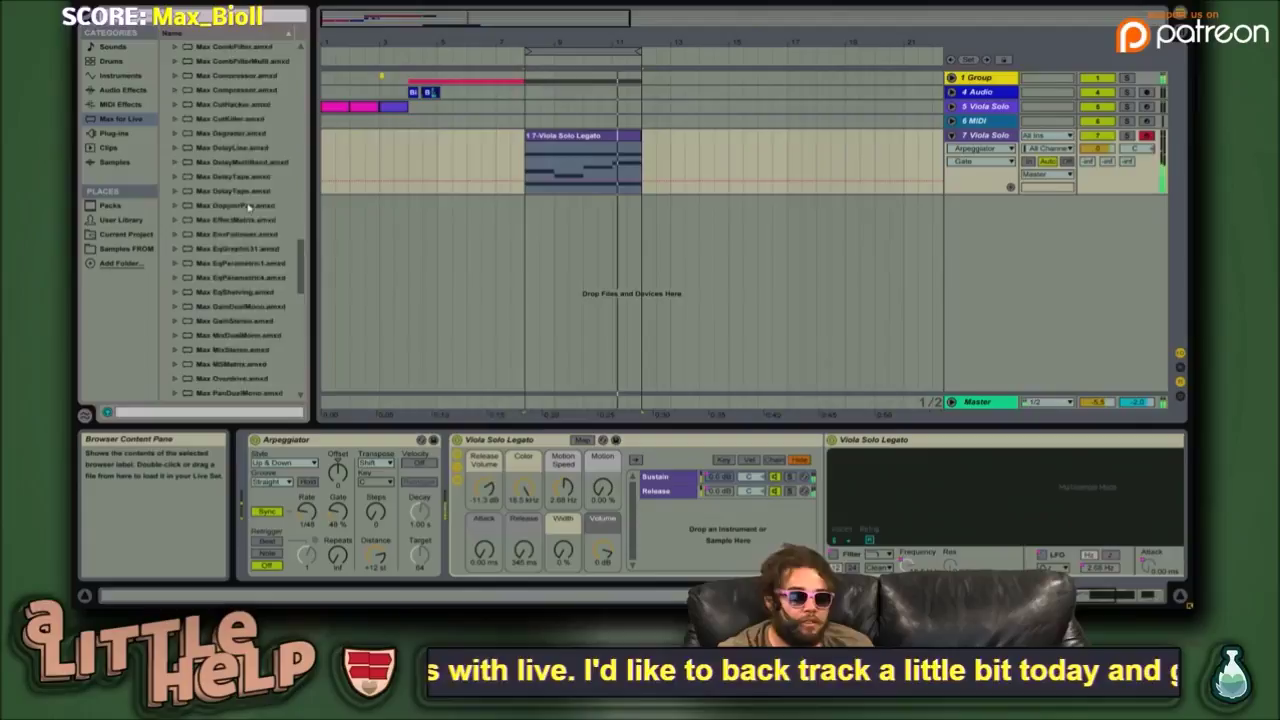
click(247, 206)
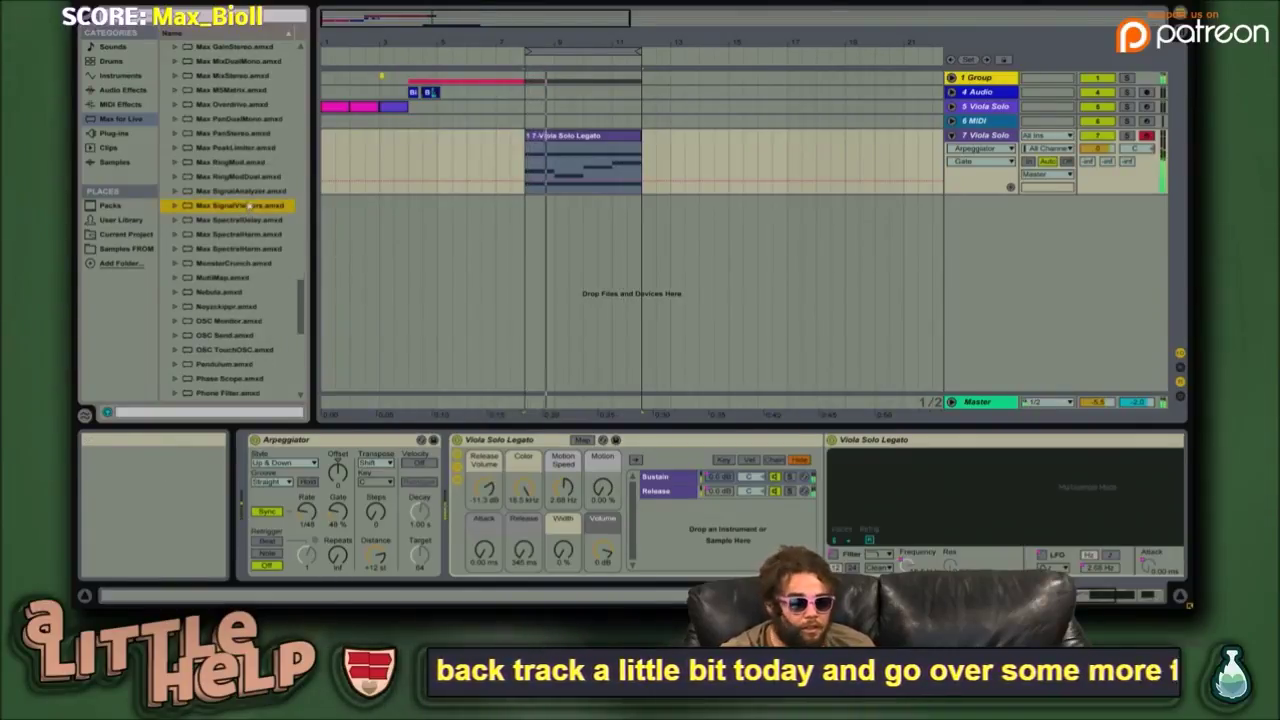
scroll(247, 206, down, 10)
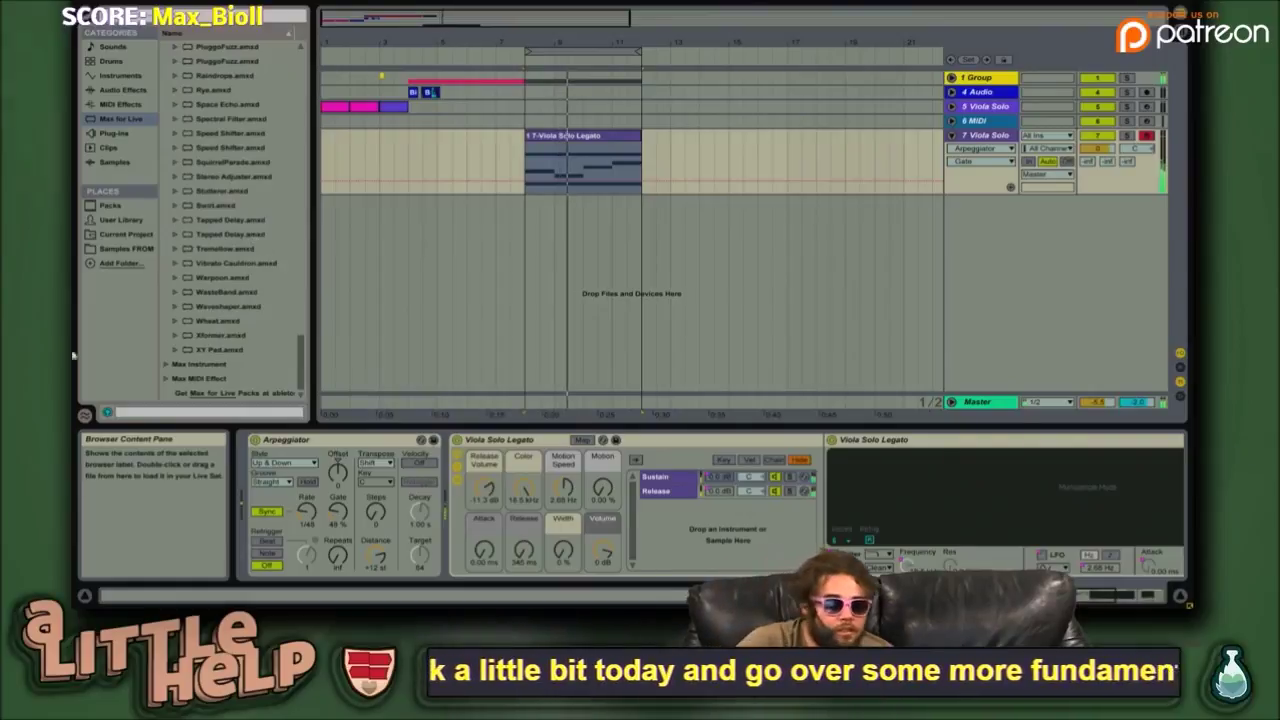
- Unfold the group, add the Stutterer audio effect to the GUY track, and delete the duplicate Stutterer
click(222, 190)
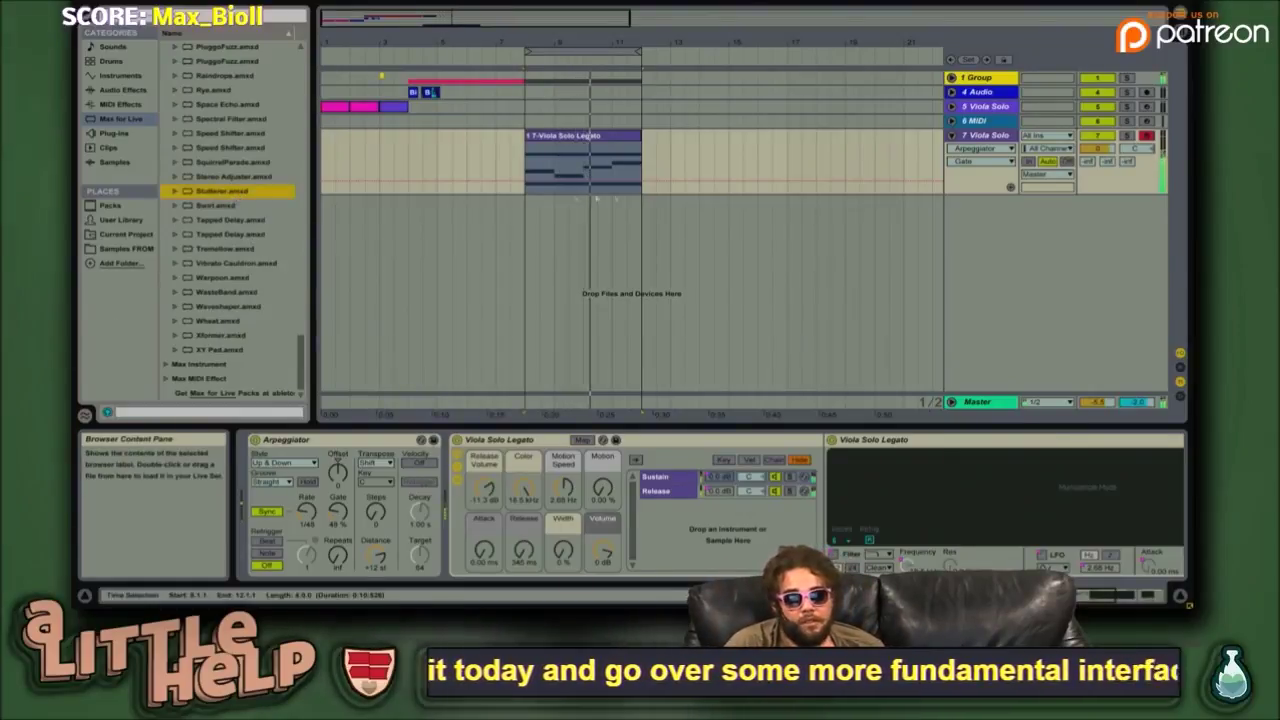
click(951, 77)
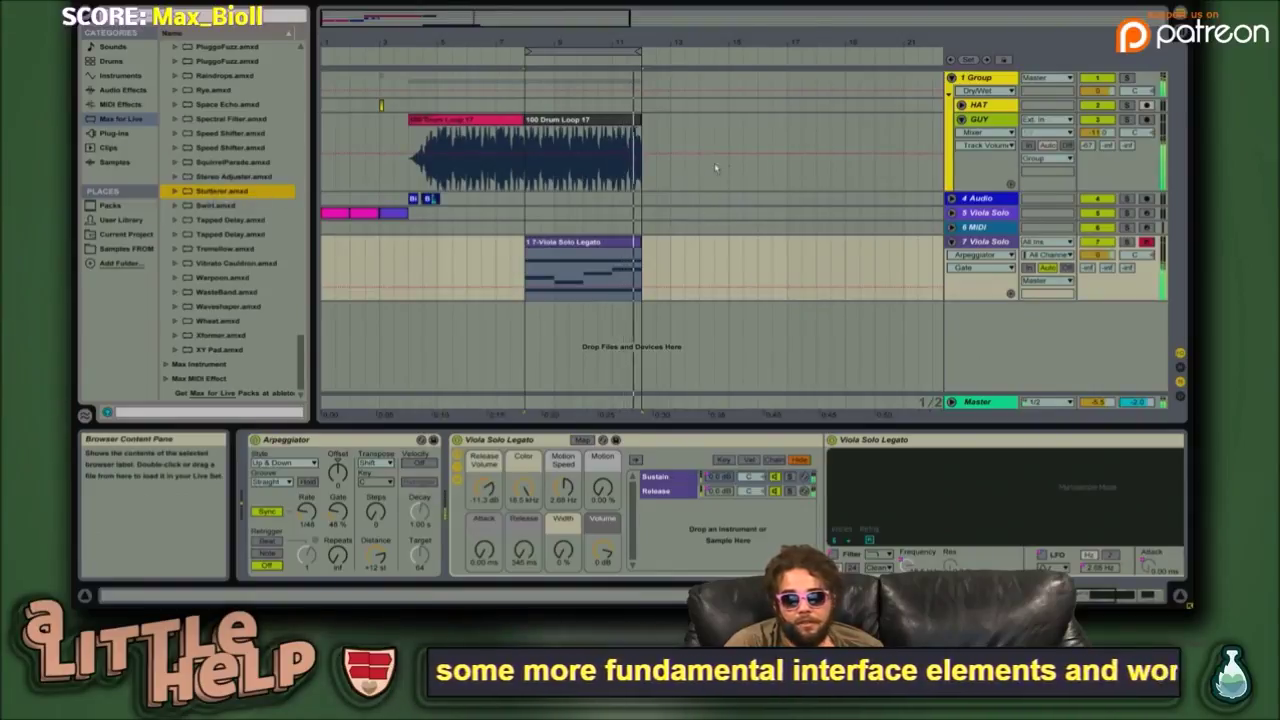
drag(715, 167, 714, 165)
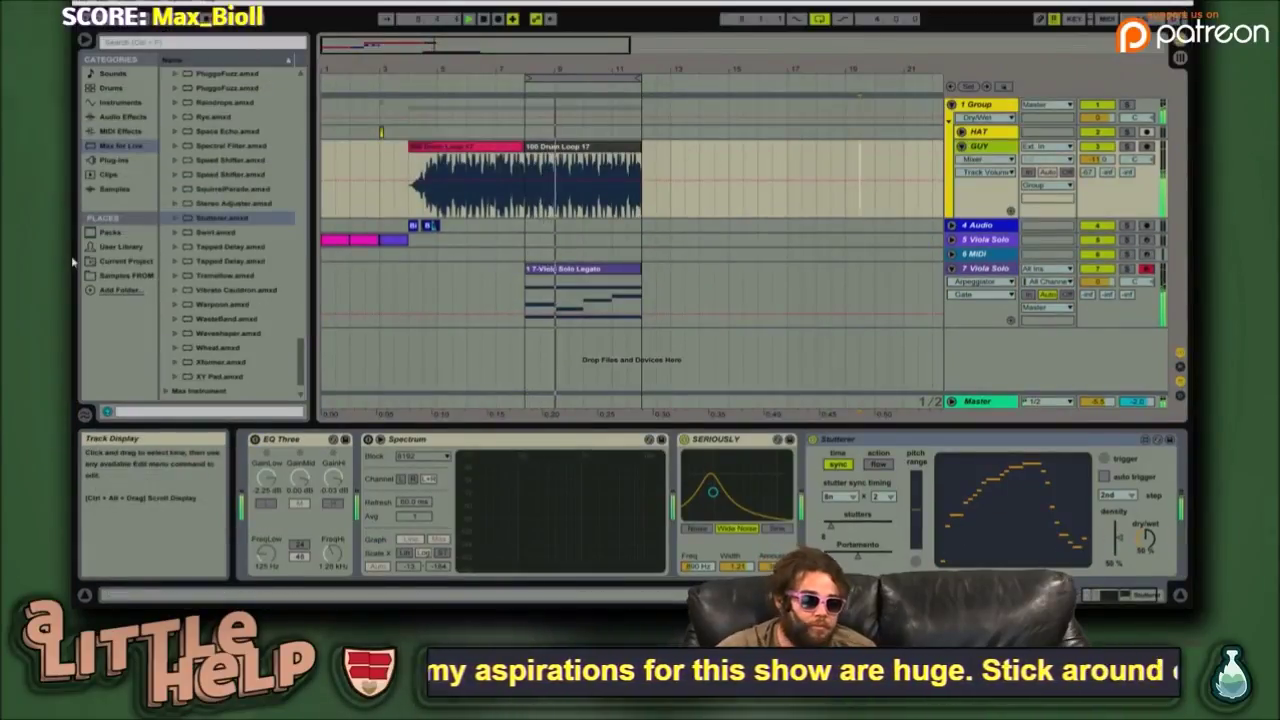
click(207, 218)
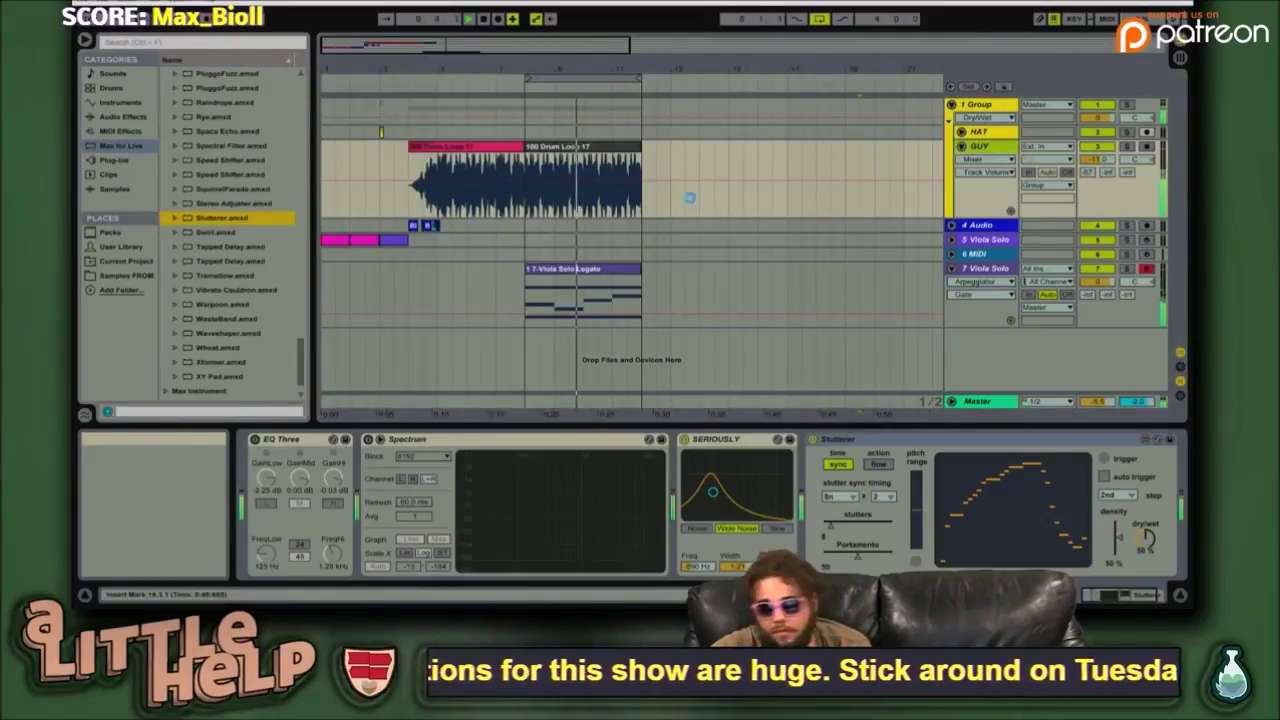
drag(689, 198, 690, 203)
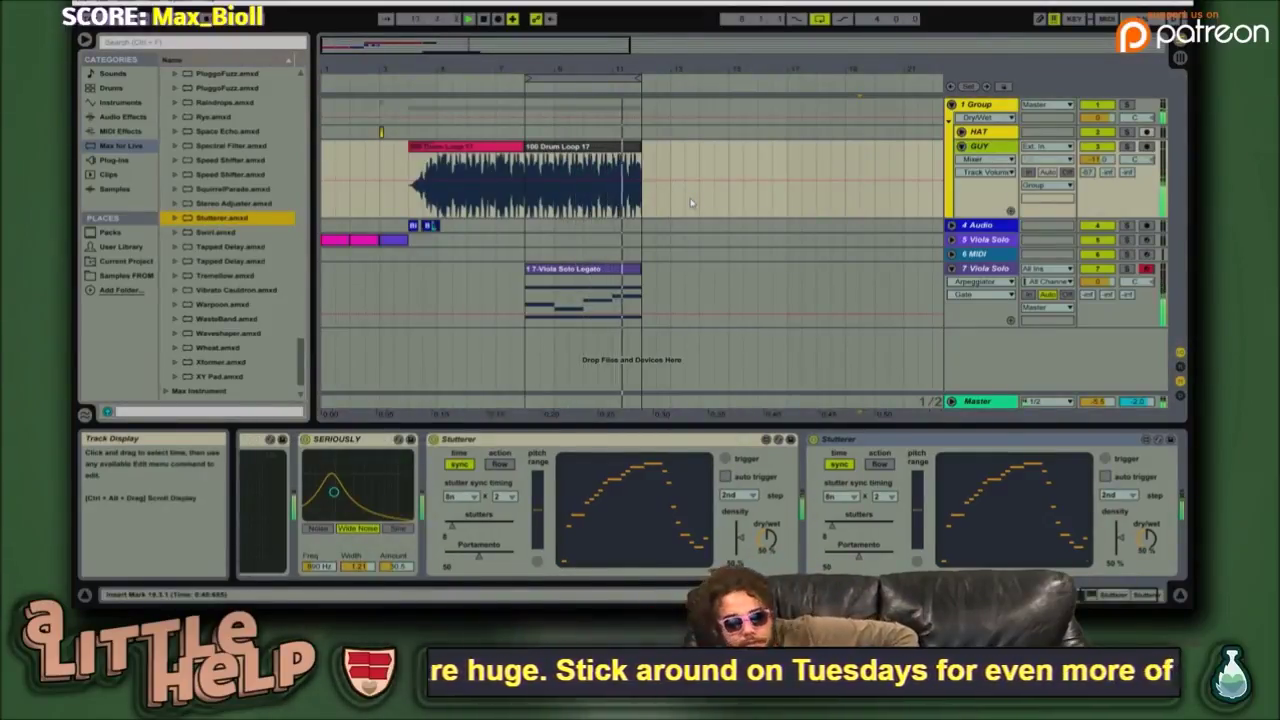
click(958, 443)
key(Delete)
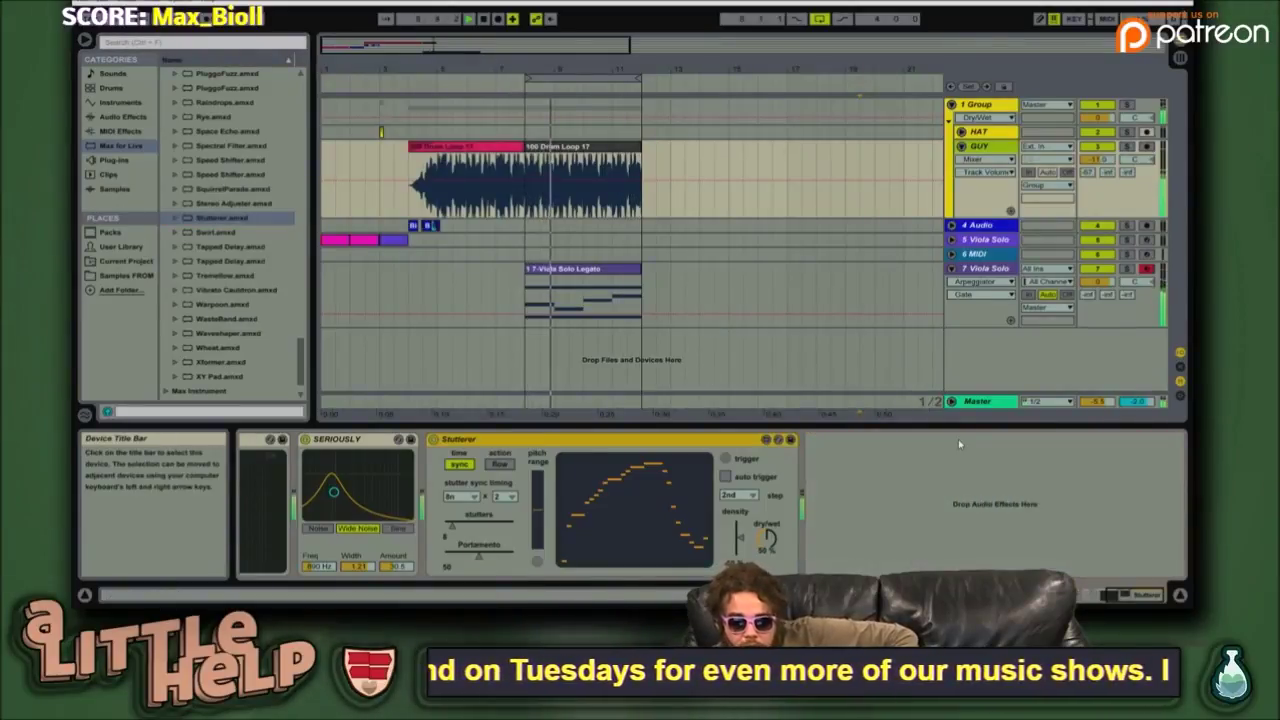
- Solo the GUY track and try the Stutterer at 100 % dry/wet with its freeze action
click(1128, 147)
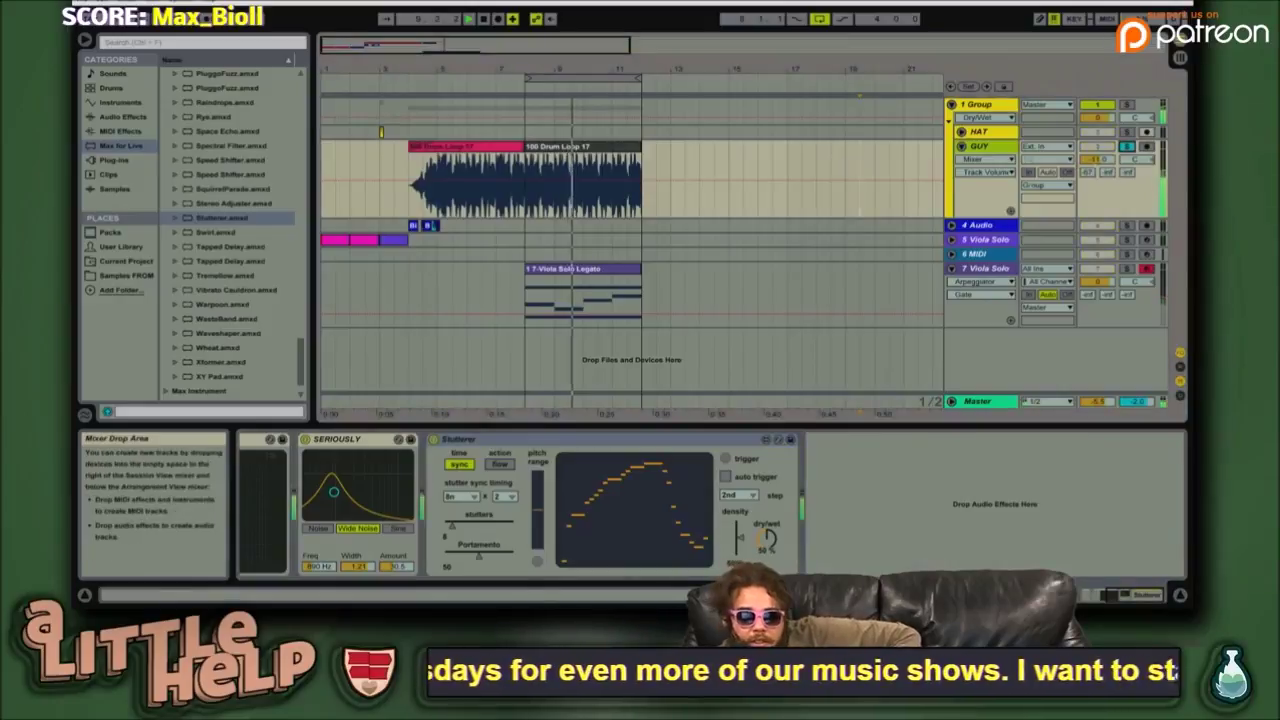
click(766, 540)
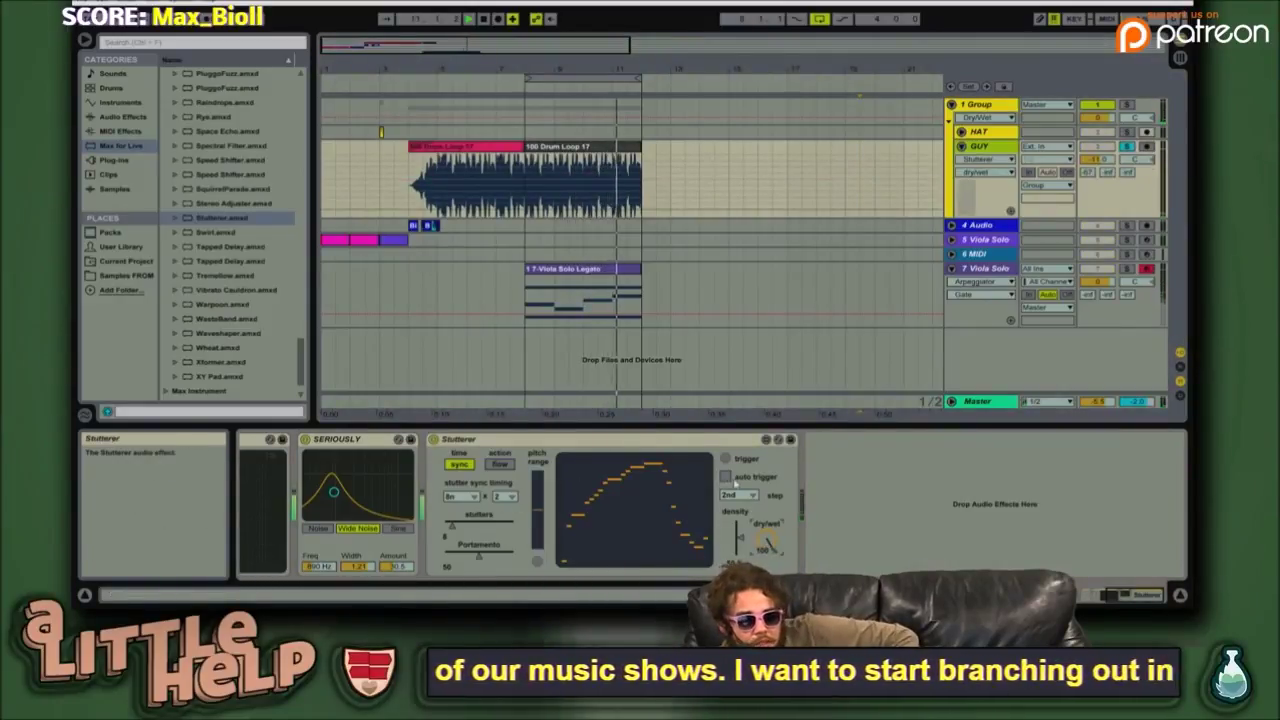
click(500, 464)
click(500, 464)
click(500, 464)
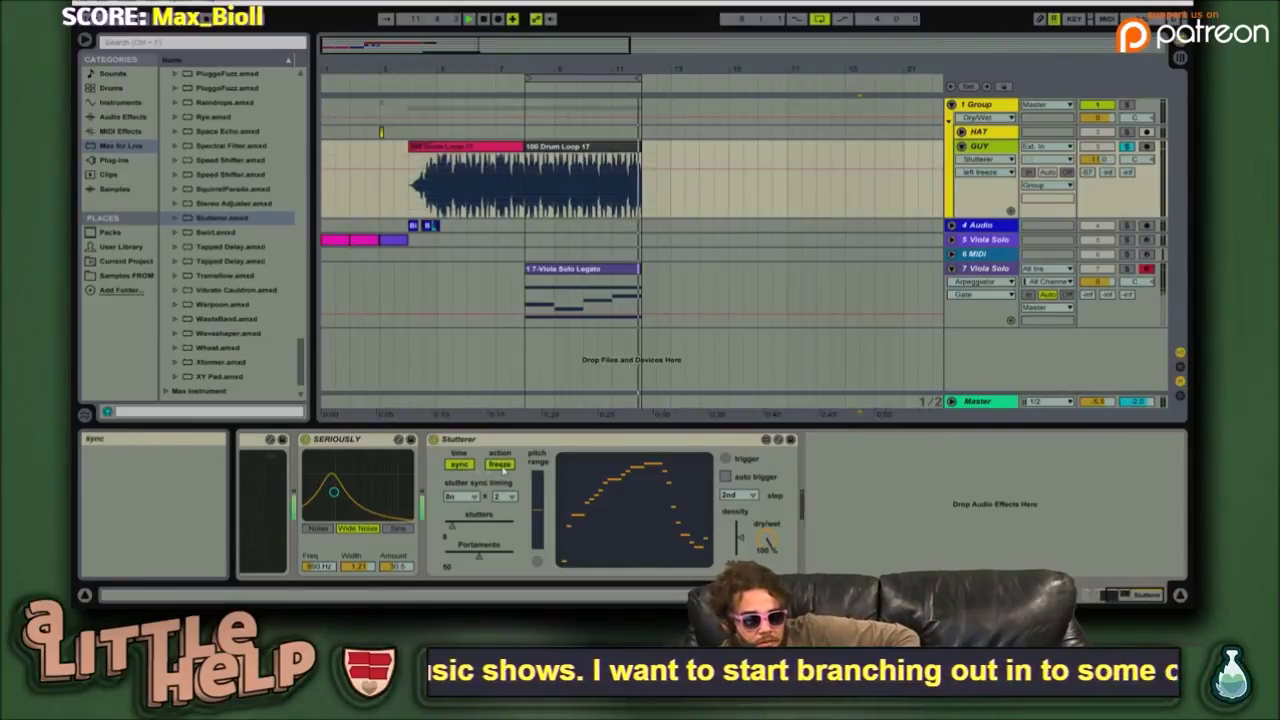
click(500, 464)
- Switch the Stutterer to free timing with a stutter time of 2.08 s, and enable auto trigger
click(460, 466)
click(460, 466)
click(460, 466)
click(492, 491)
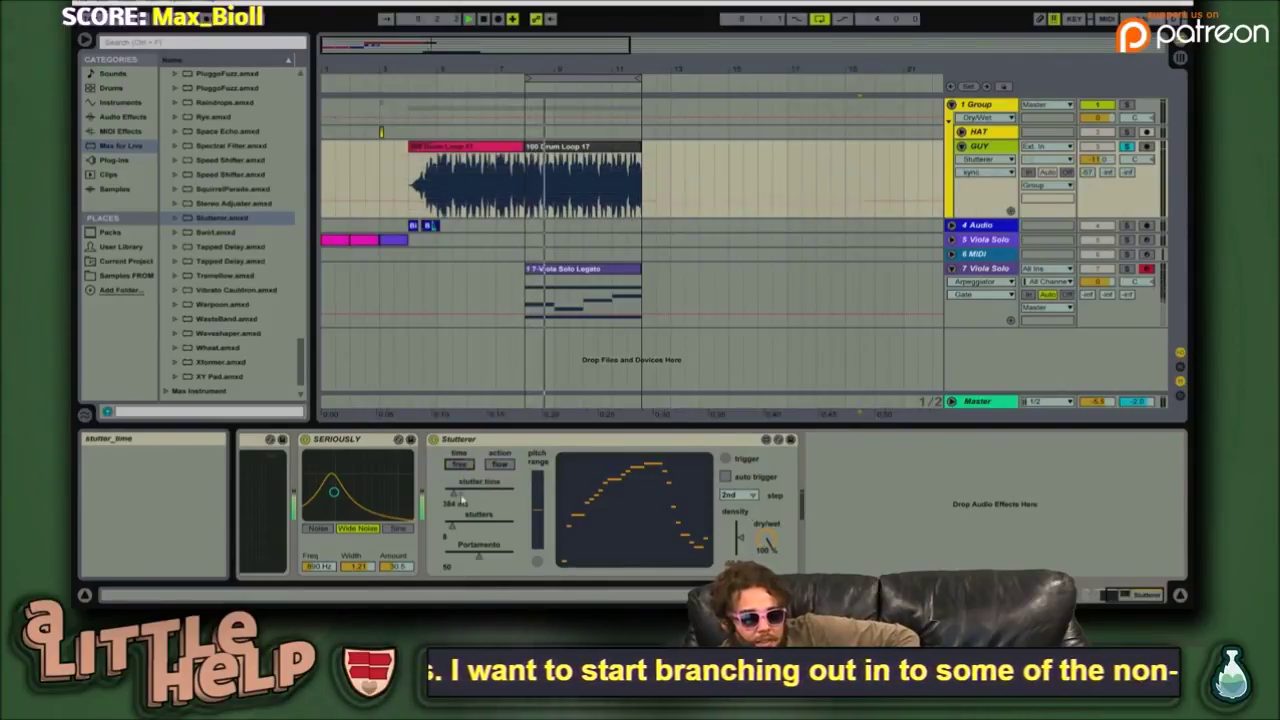
click(443, 440)
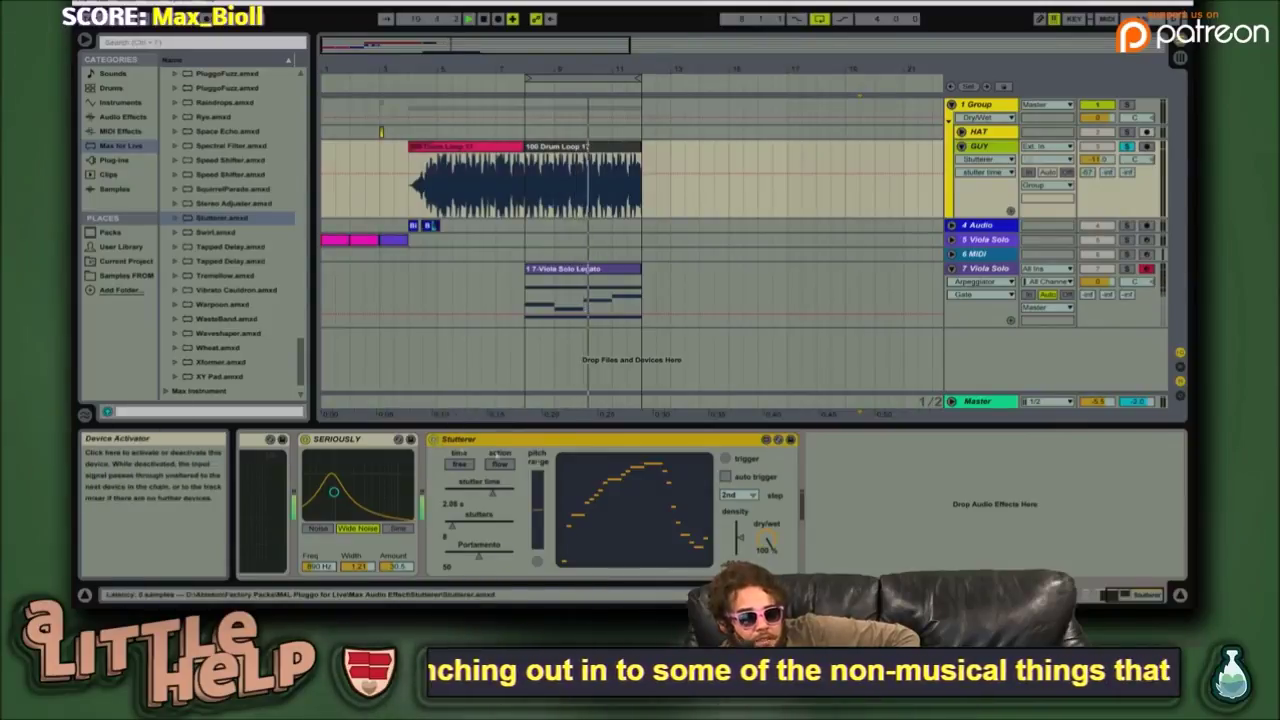
click(752, 478)
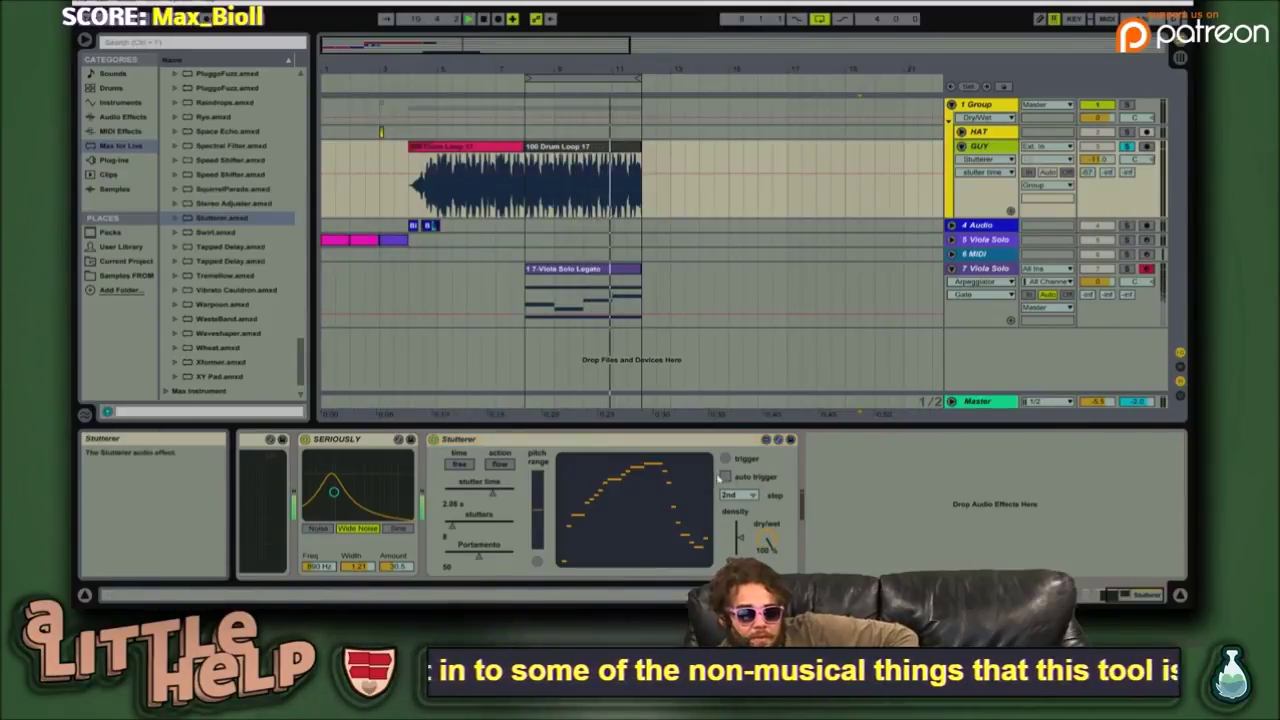
click(724, 477)
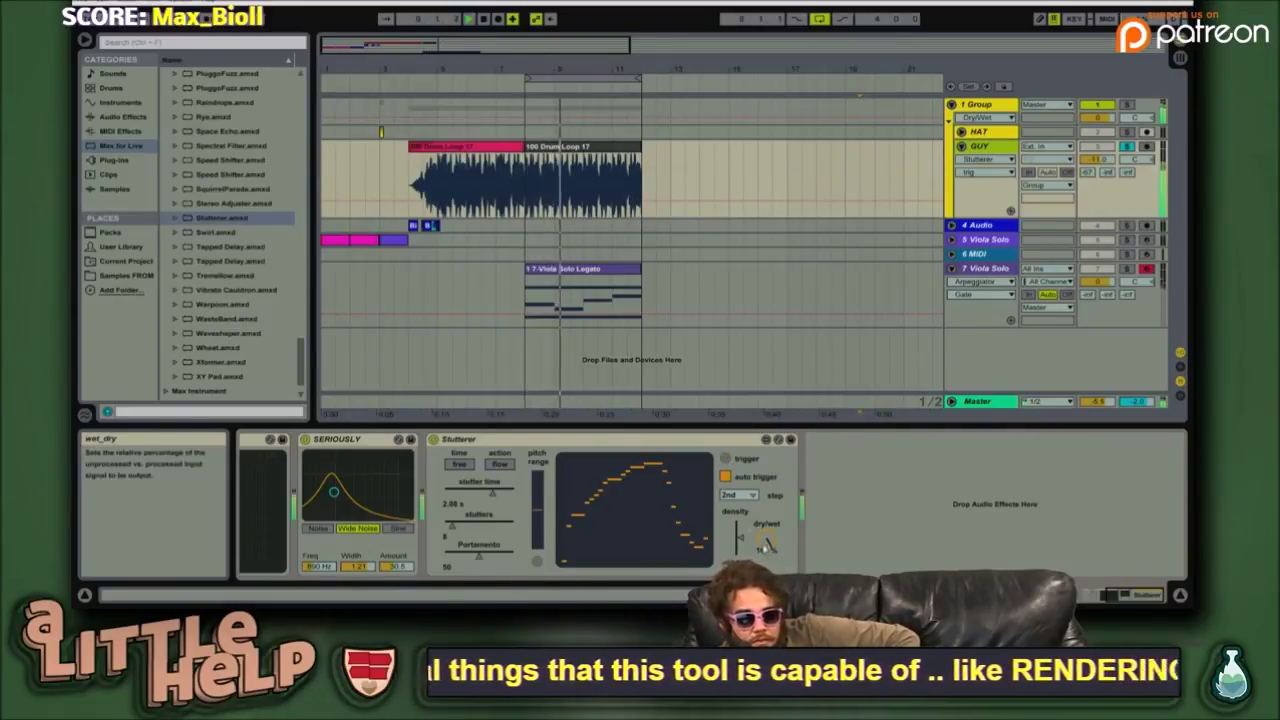
- Set the Stutterer's stutter time to 965 ms and lower its dry/wet to about 5 %
click(535, 564)
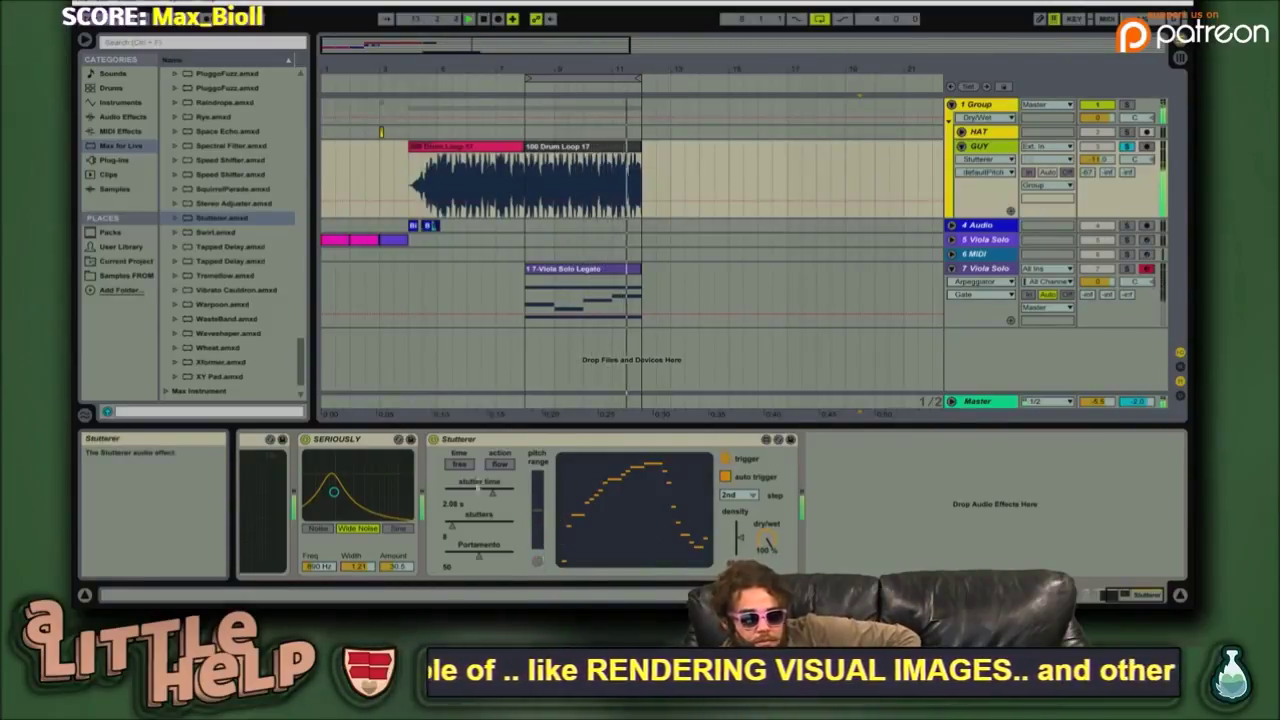
drag(482, 483, 468, 493)
drag(766, 540, 766, 546)
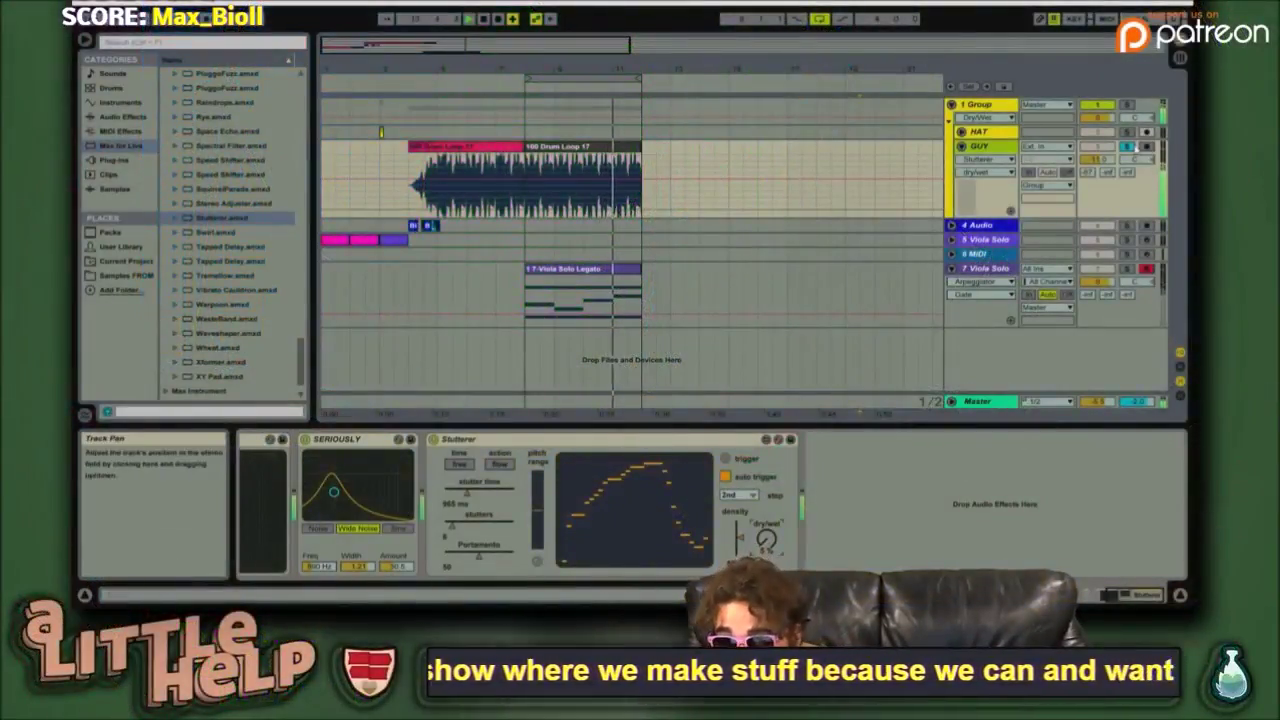
- Clear the solo on the GUY track, stop playback on the Viola Solo track, and save the set
click(1127, 132)
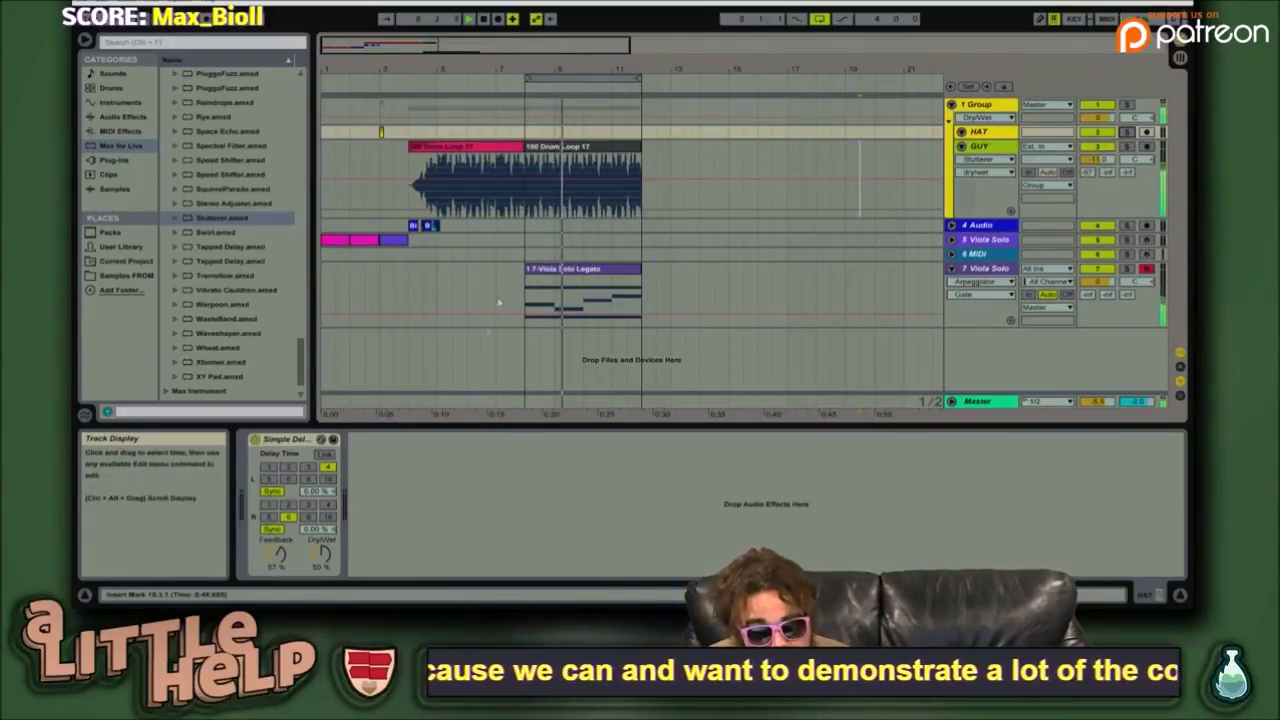
click(695, 293)
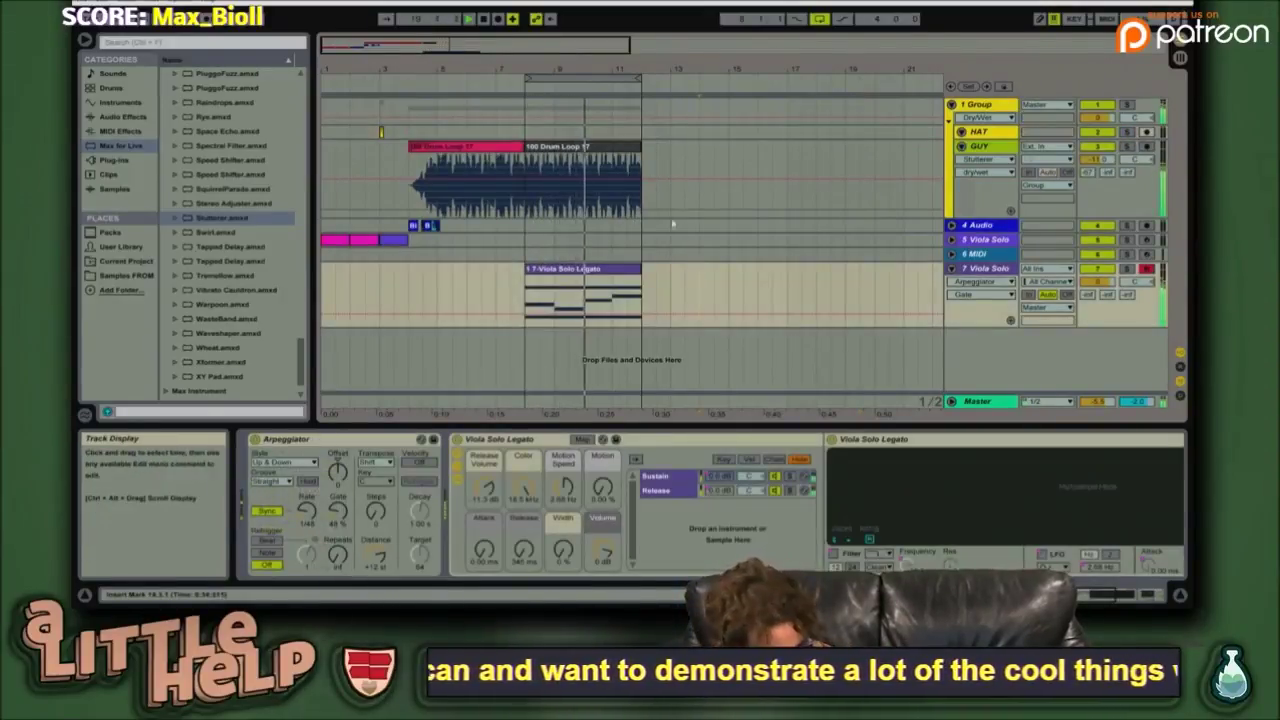
key(space)
key(ctrl+s)
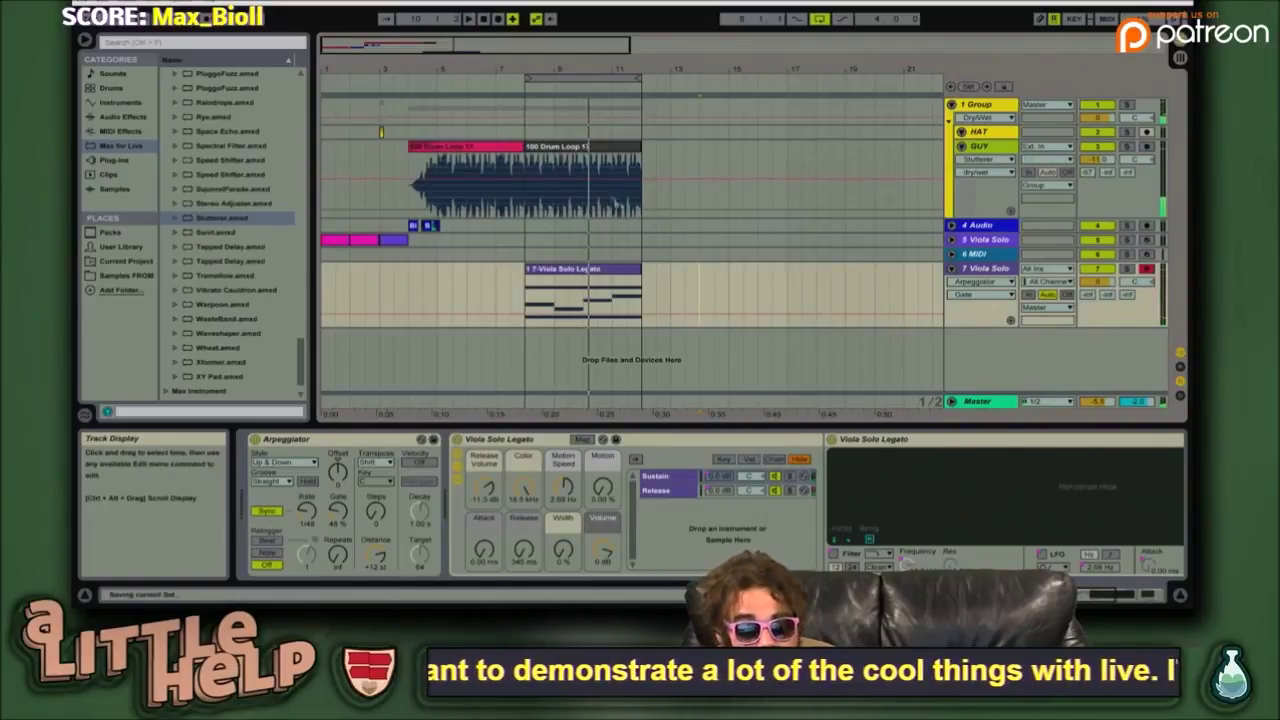
- Copy bar 3 of the HAT track, including its short clip, and paste it at bar 8
mouse_move(494, 48)
mouse_down()
mouse_move(494, 60)
mouse_move(494, 40)
mouse_up()
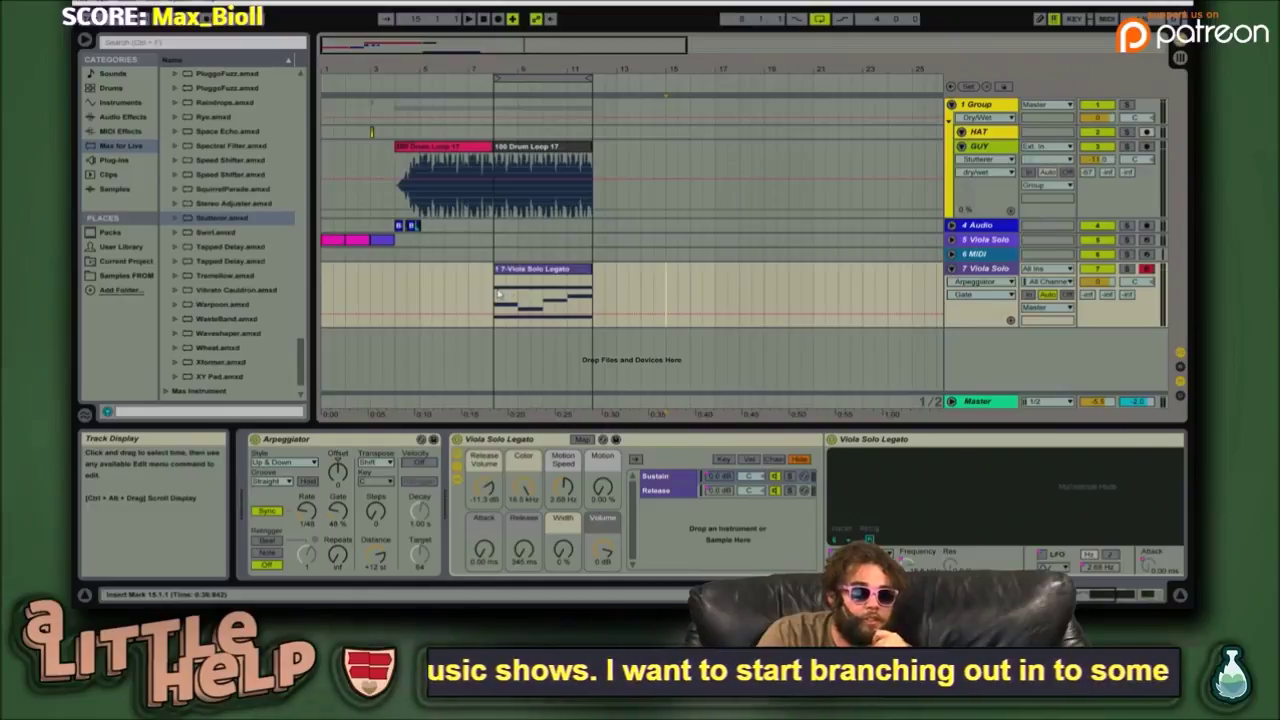
click(499, 294)
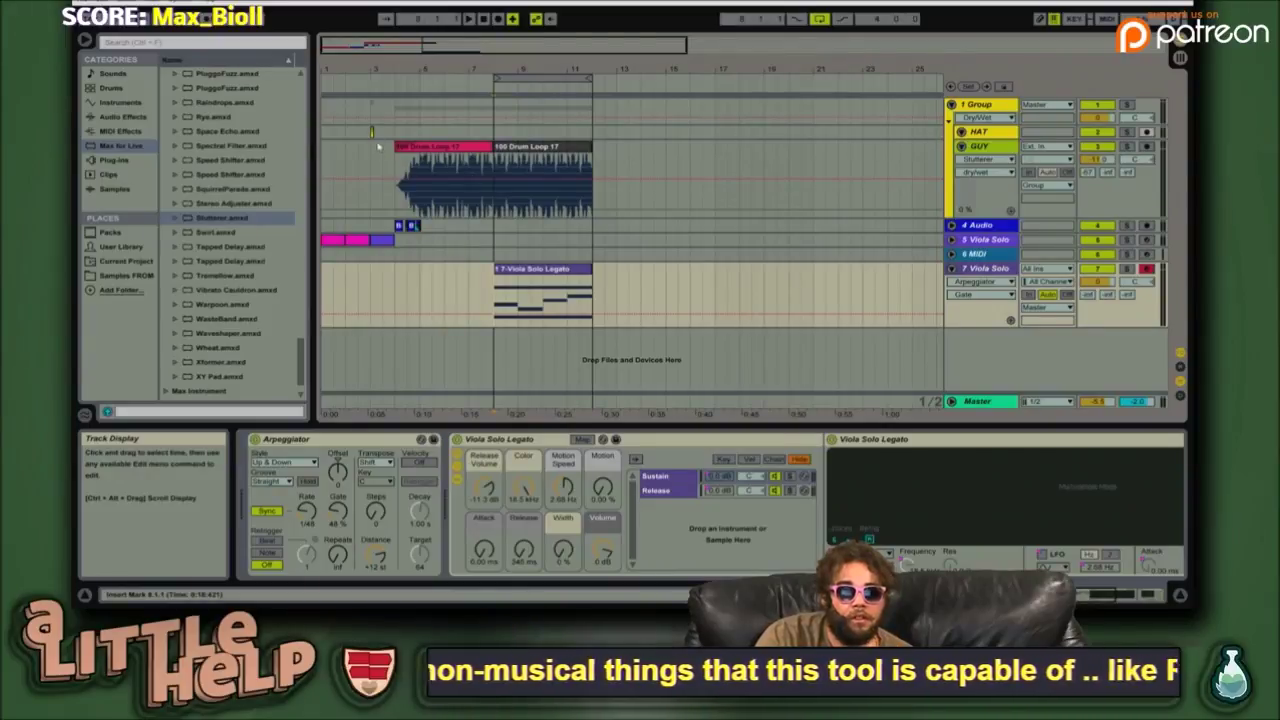
drag(378, 46, 380, 86)
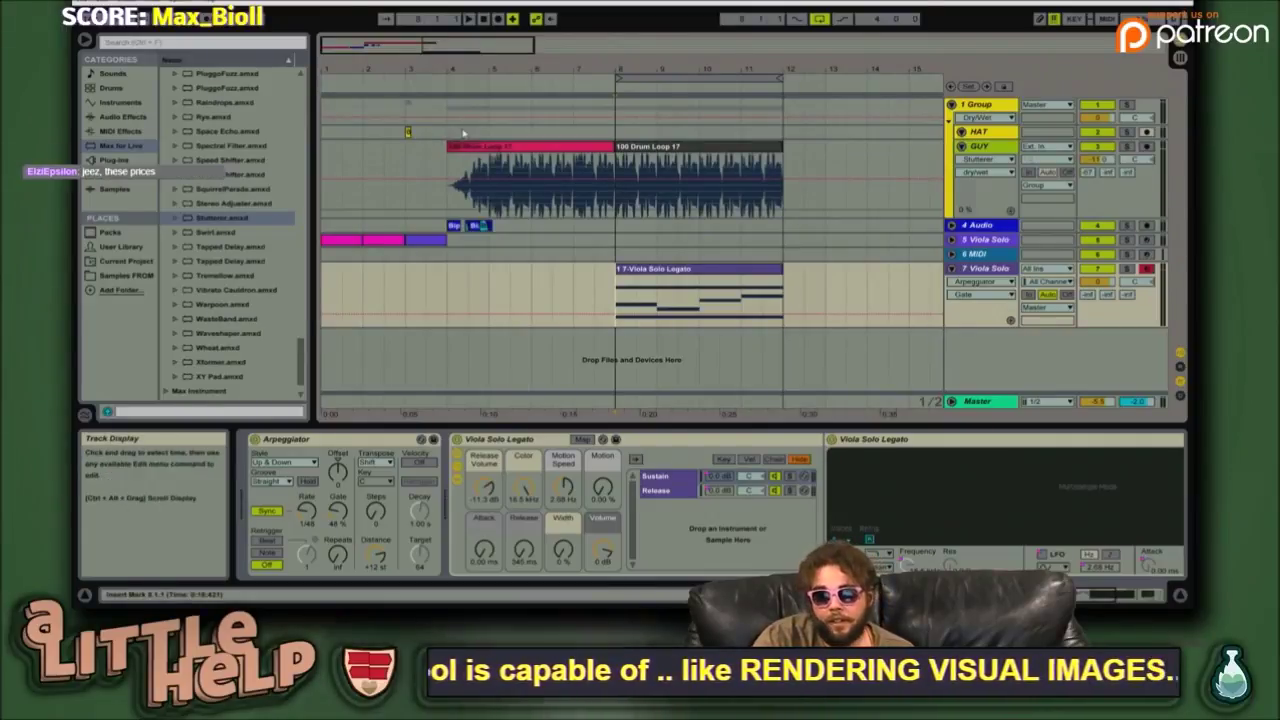
drag(450, 133, 408, 133)
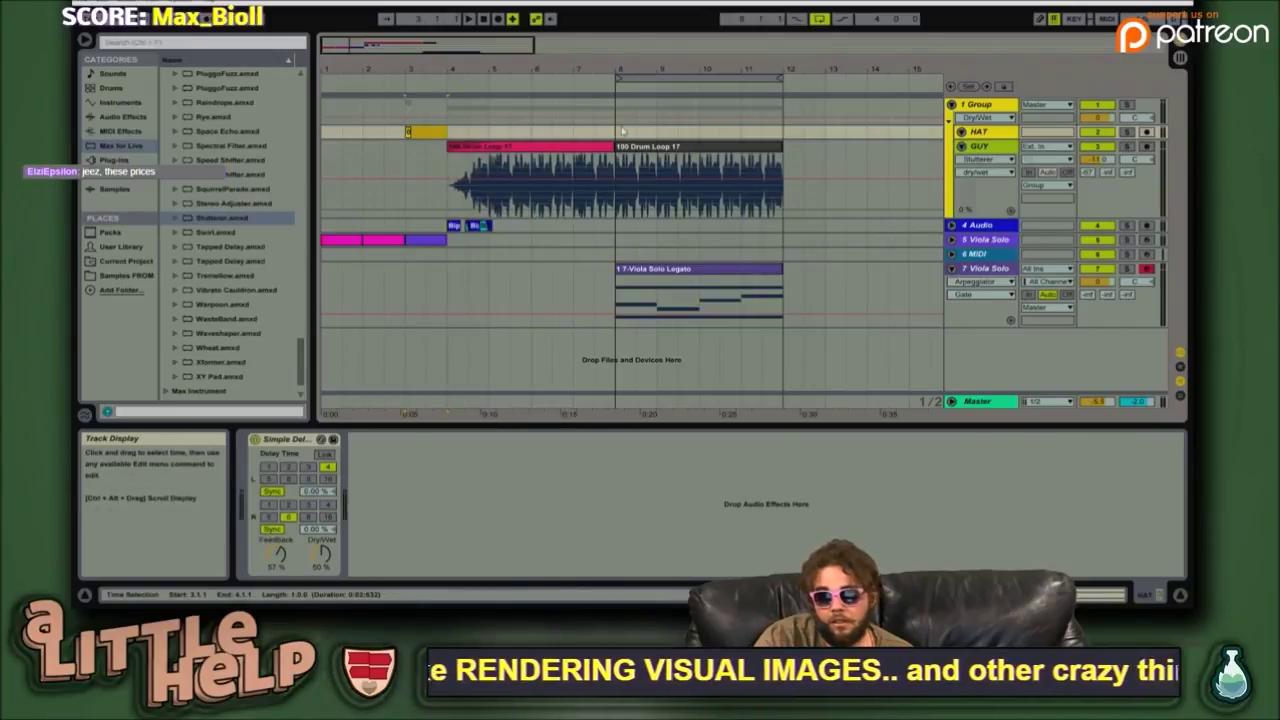
click(623, 131)
key(ctrl+v)
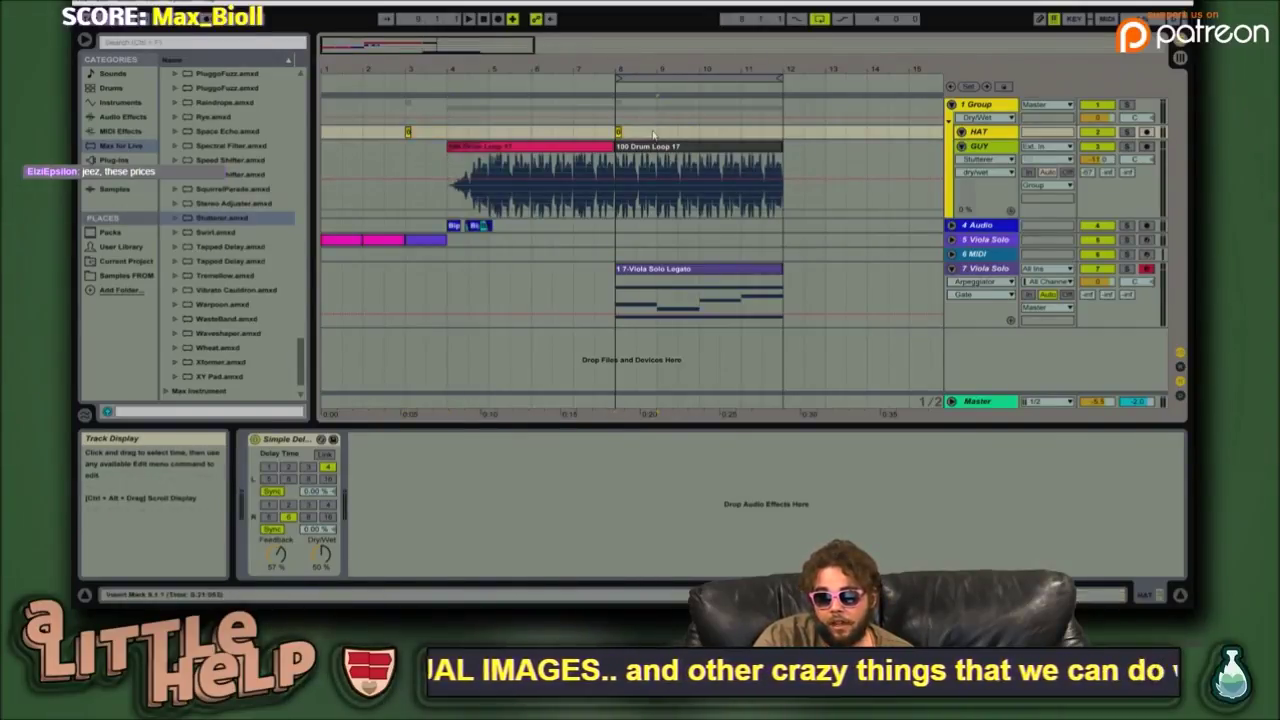
- Duplicate the pasted HAT bar three times so the hat repeats through bar 11
key(ctrl+d)
key(ctrl+d)
key(ctrl+d)
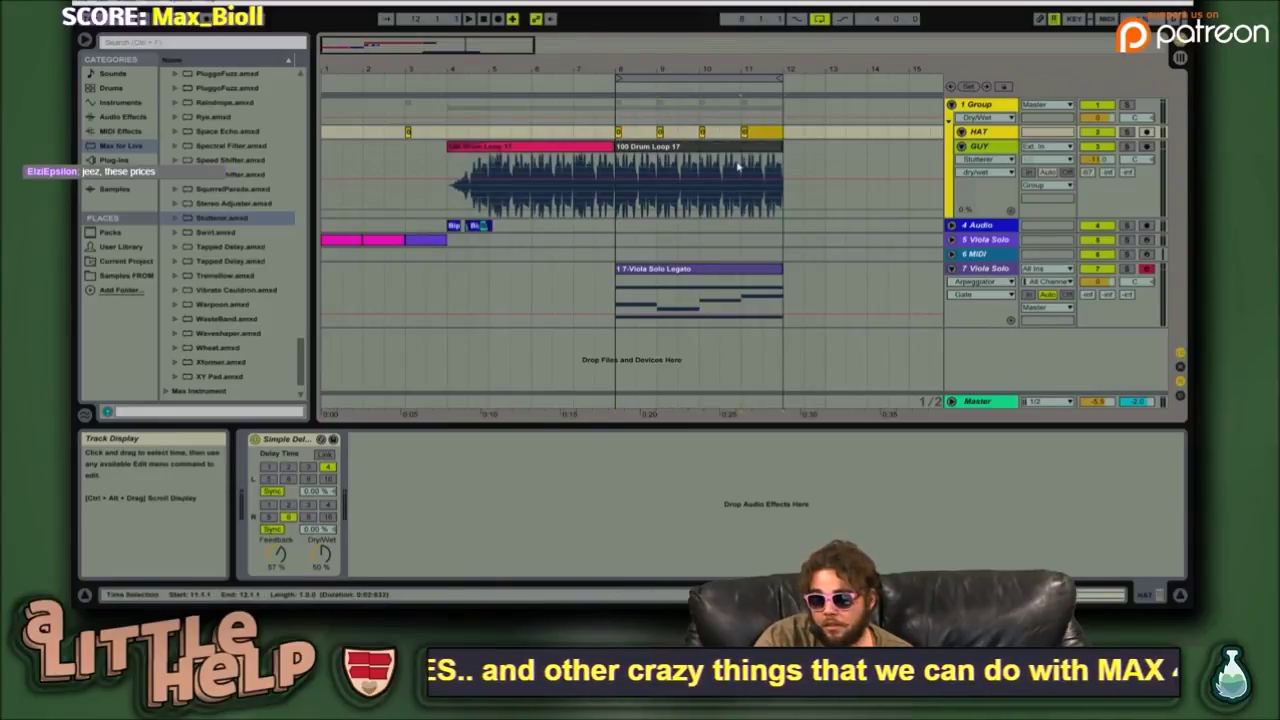
click(805, 134)
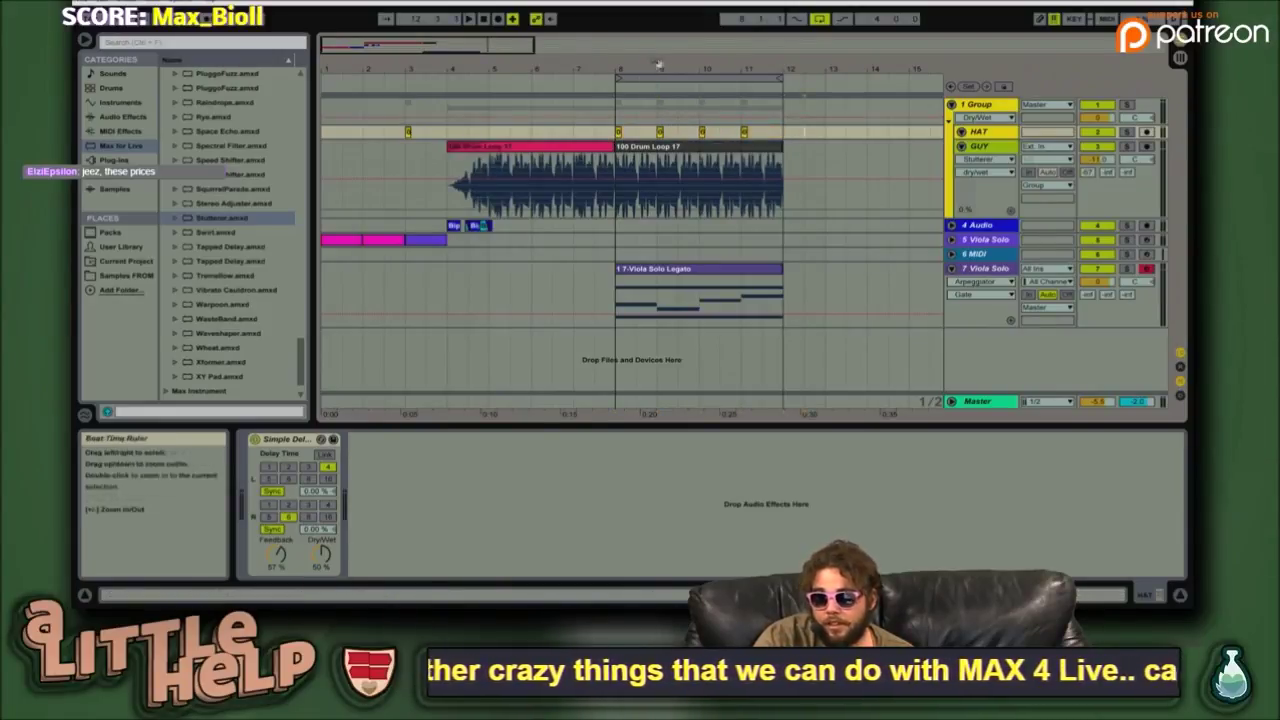
- Play the arrangement from the start of bar 8
click(622, 178)
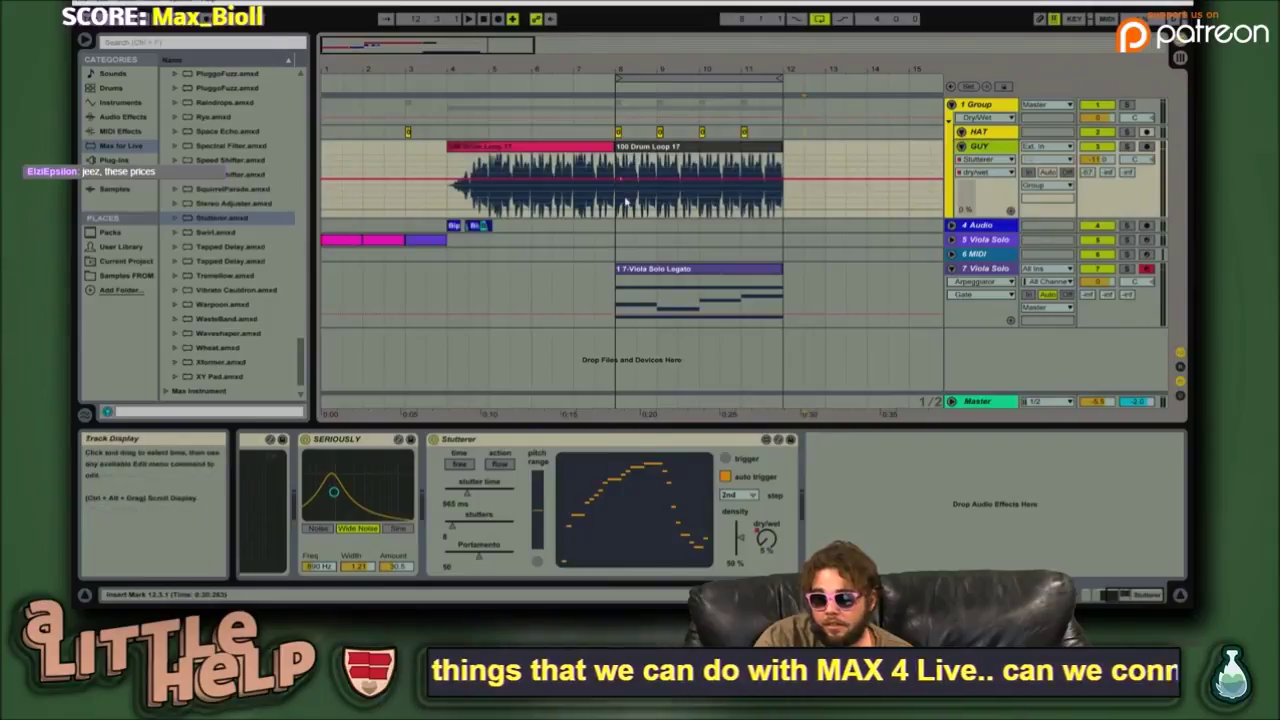
click(620, 200)
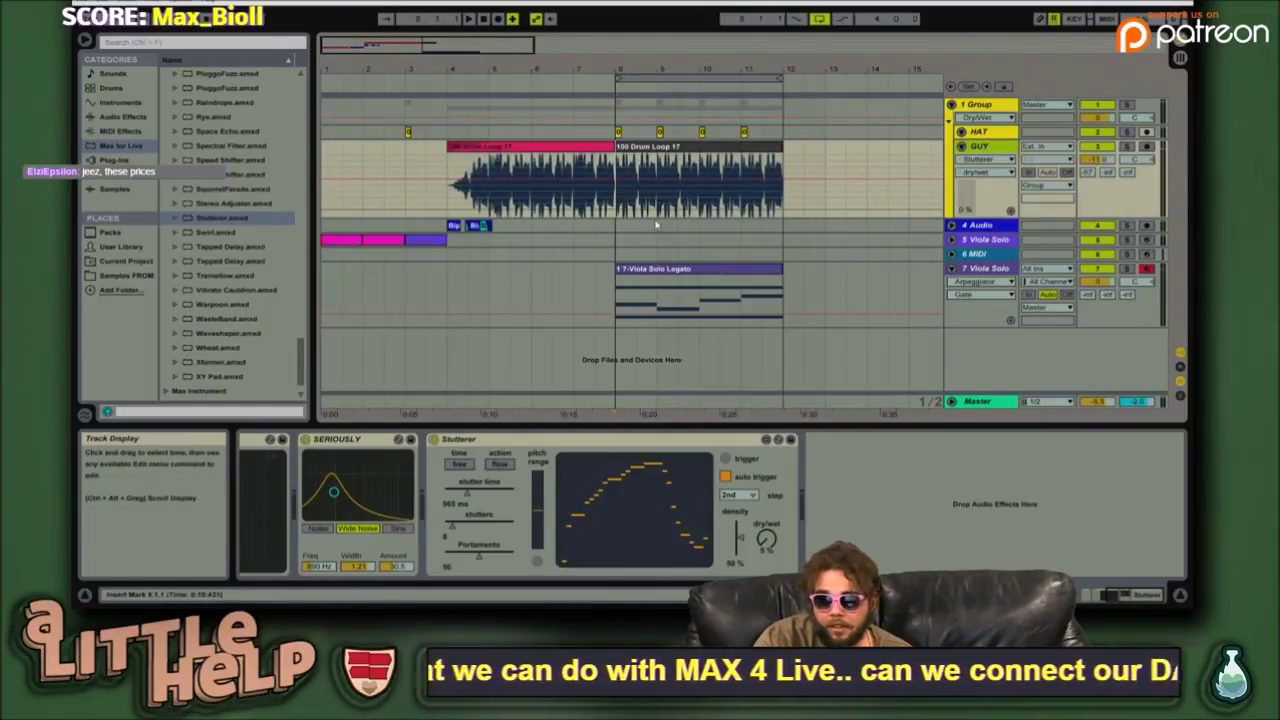
key(space)
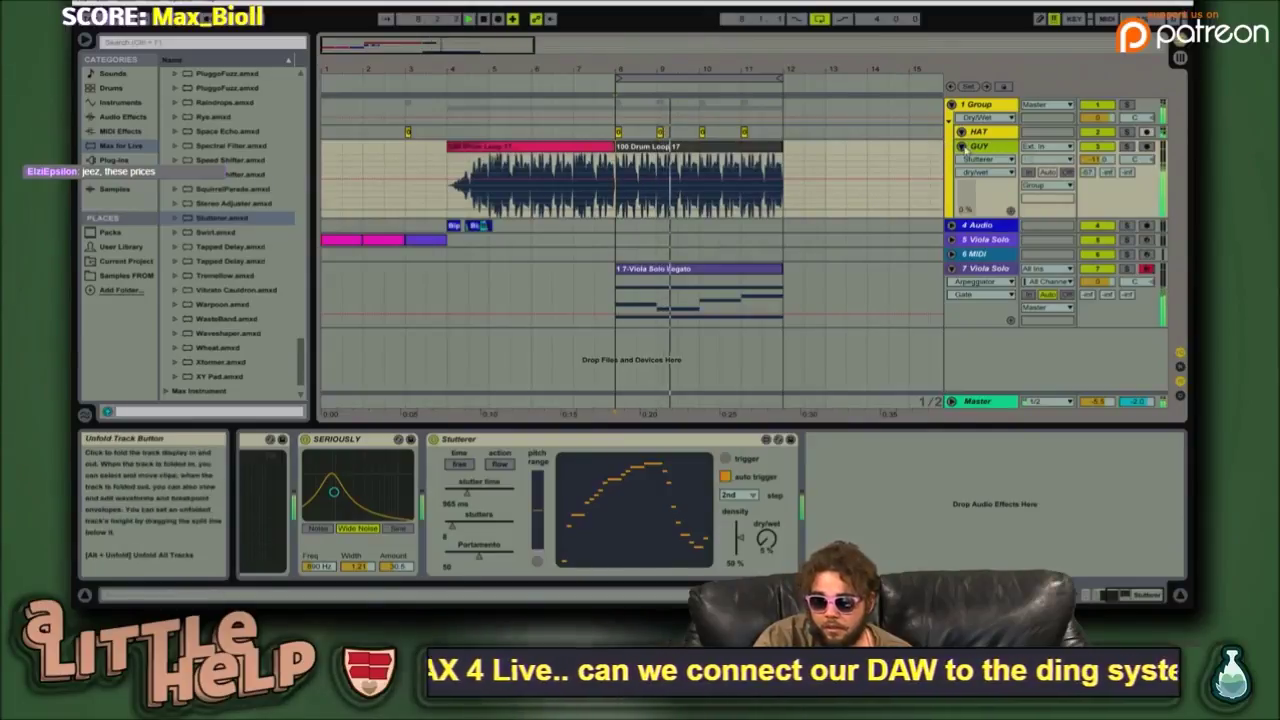
- Lower the HAT track's volume to about -5 dB, and set its Simple Delay's left beat time to 1 and right offset to -33.3%
click(961, 132)
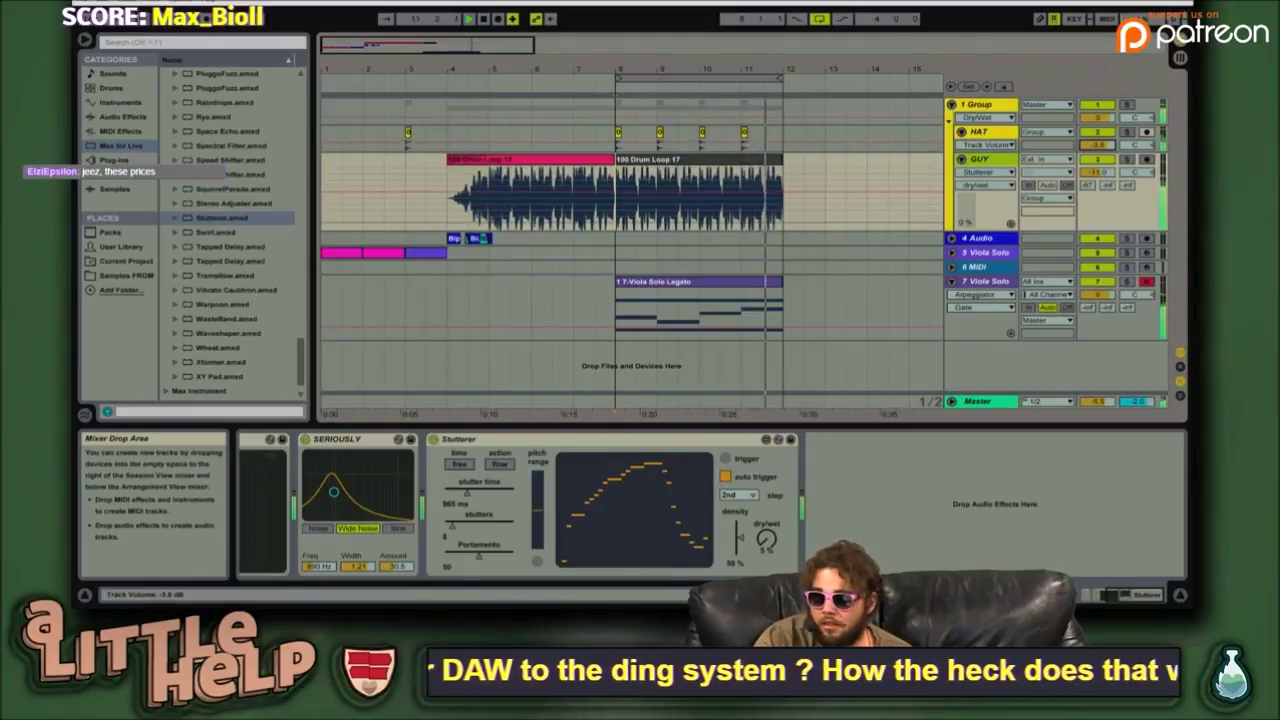
drag(1098, 146, 1098, 151)
click(982, 132)
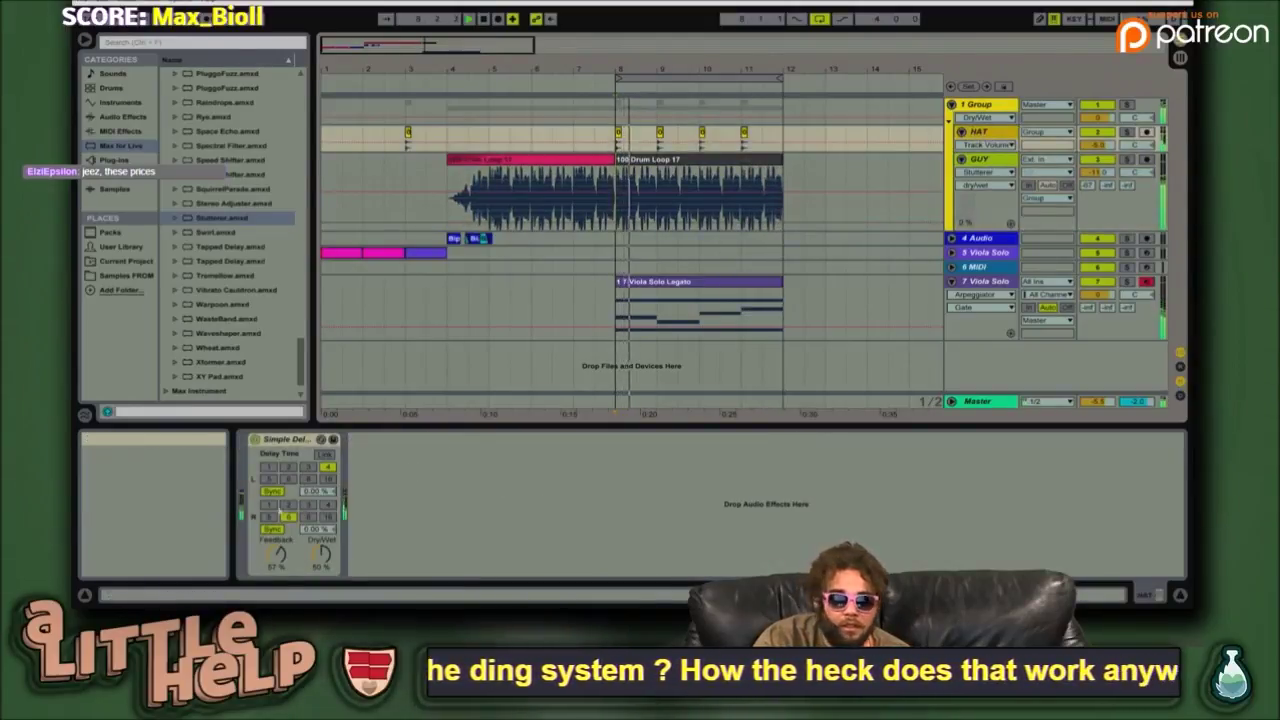
click(267, 467)
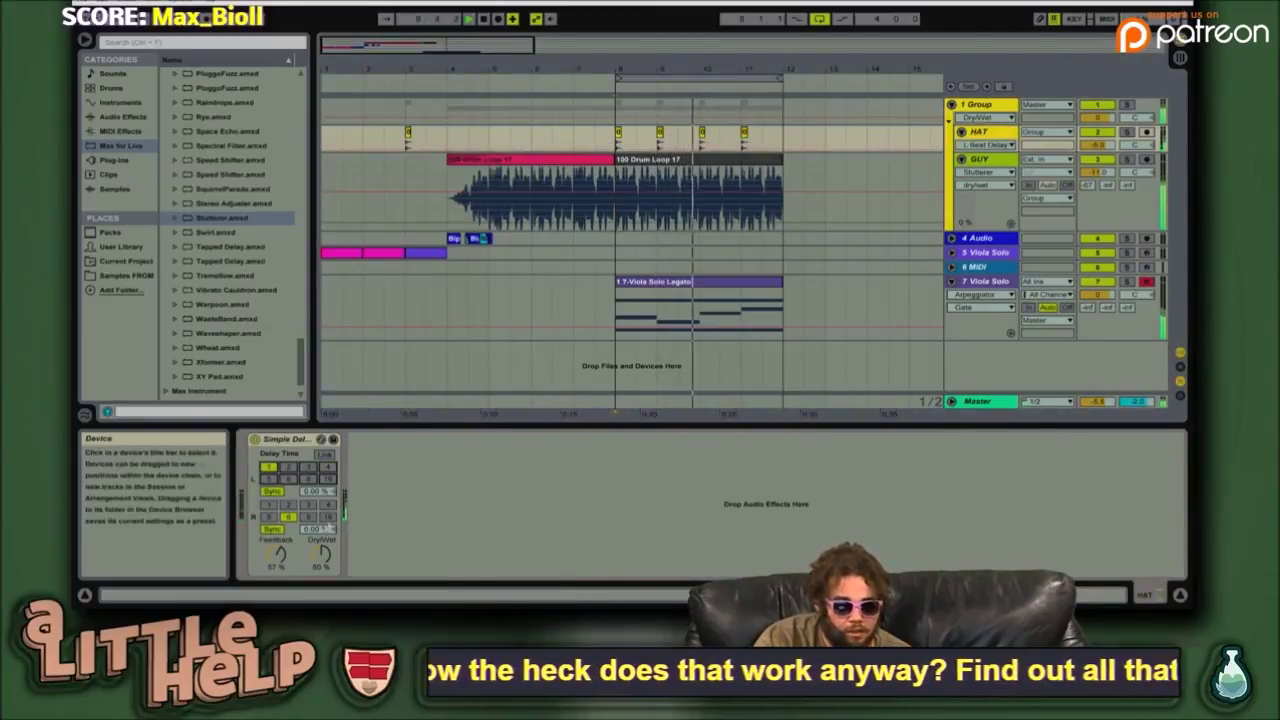
drag(319, 529, 319, 562)
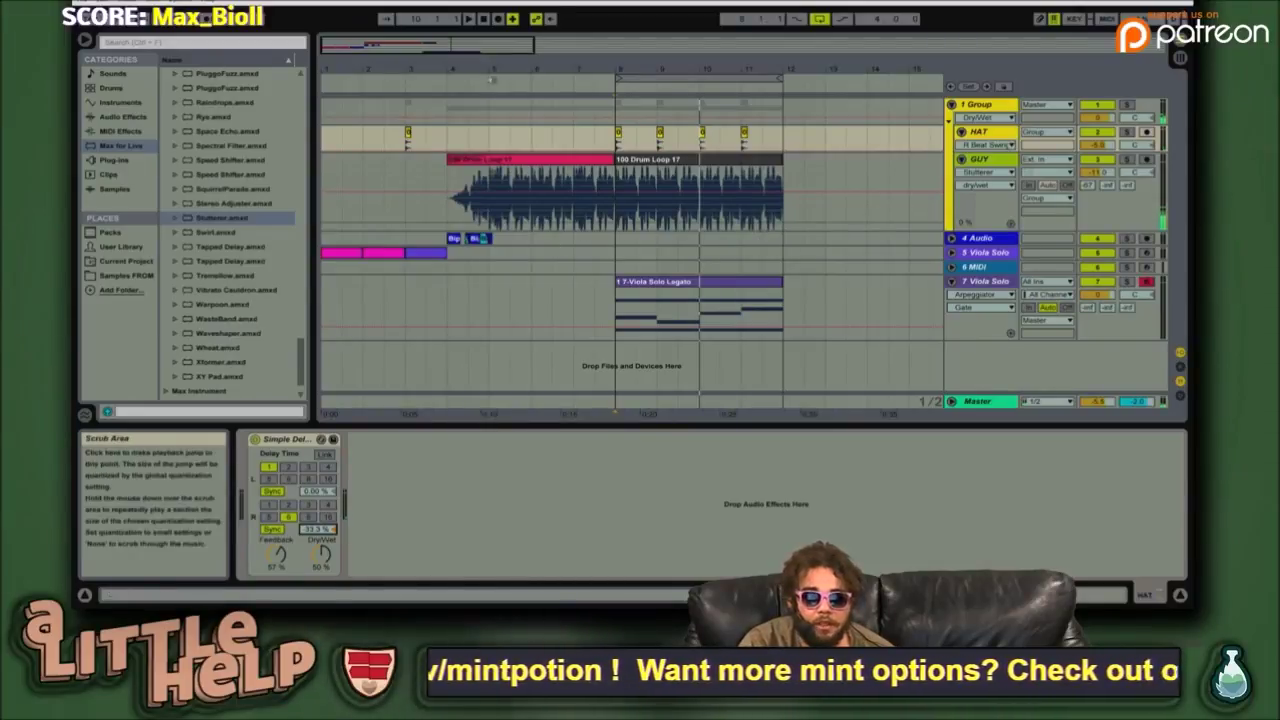
- Copy the first BipolarKick13 clip at bar 4 of the 4 Audio track and place the copy on beat 3 of bar 8
mouse_move(400, 68)
mouse_down()
mouse_move(406, 350)
mouse_move(410, 62)
mouse_up()
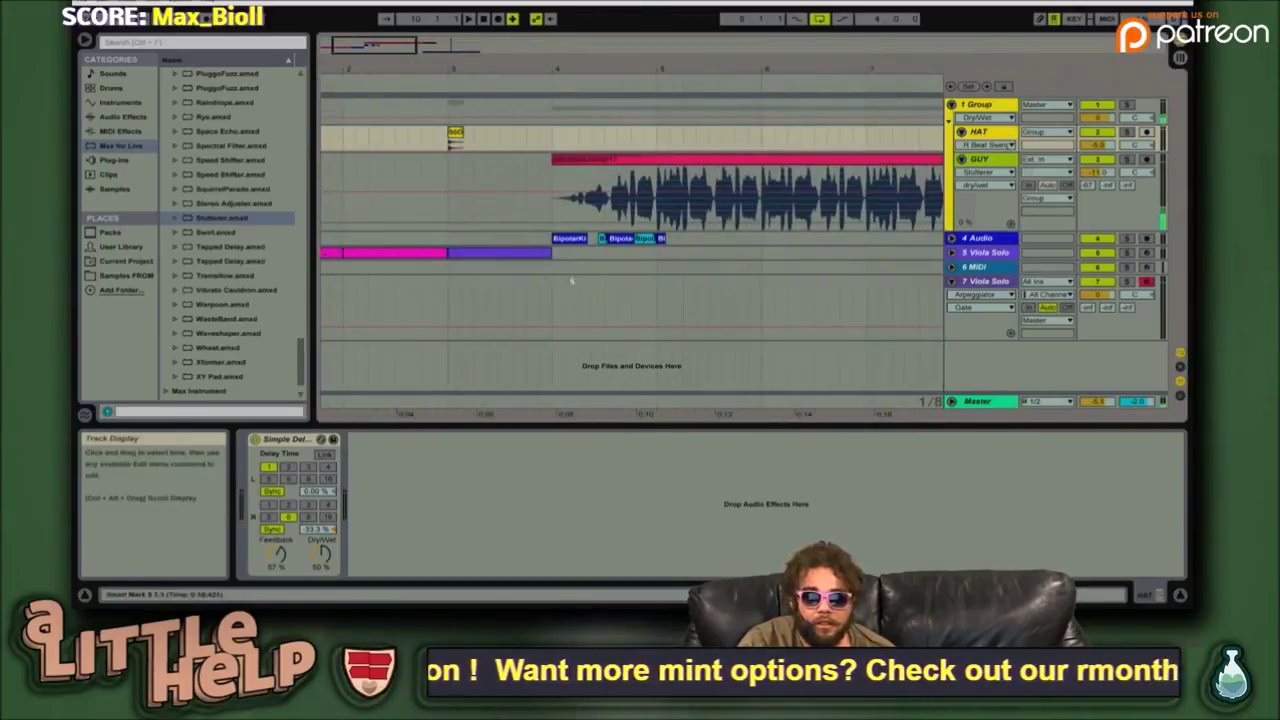
click(652, 242)
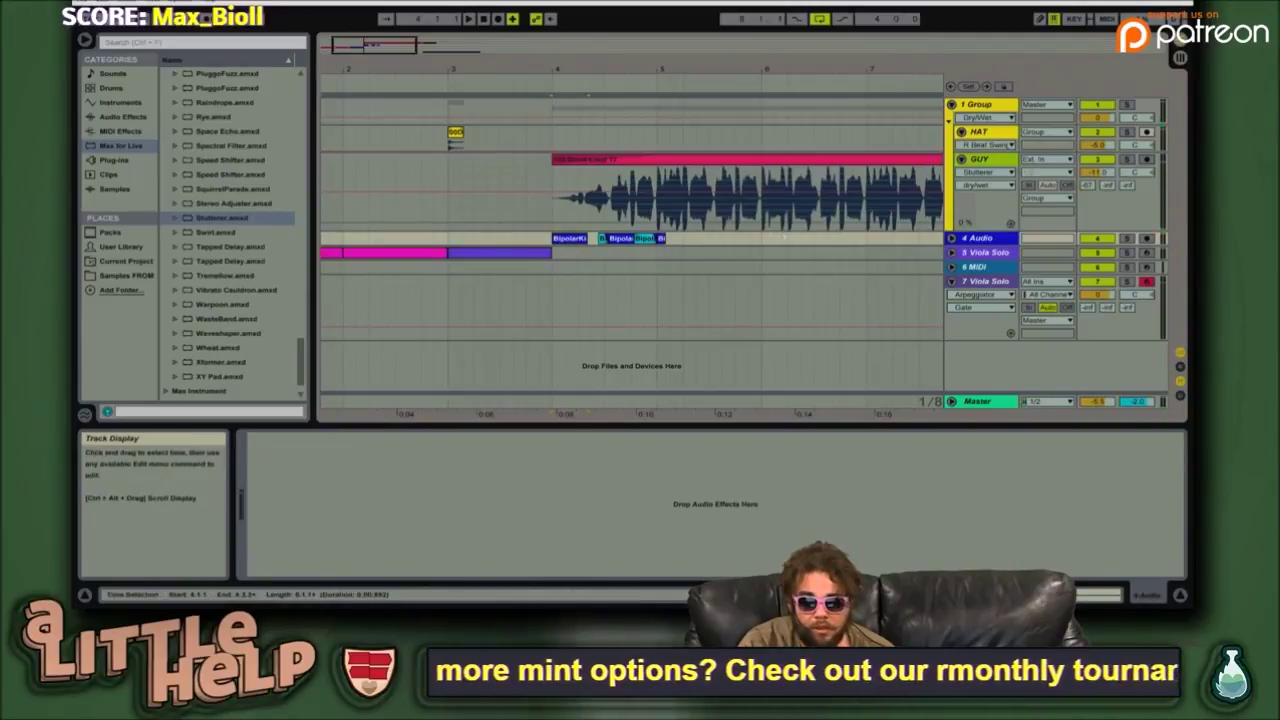
drag(374, 43, 446, 43)
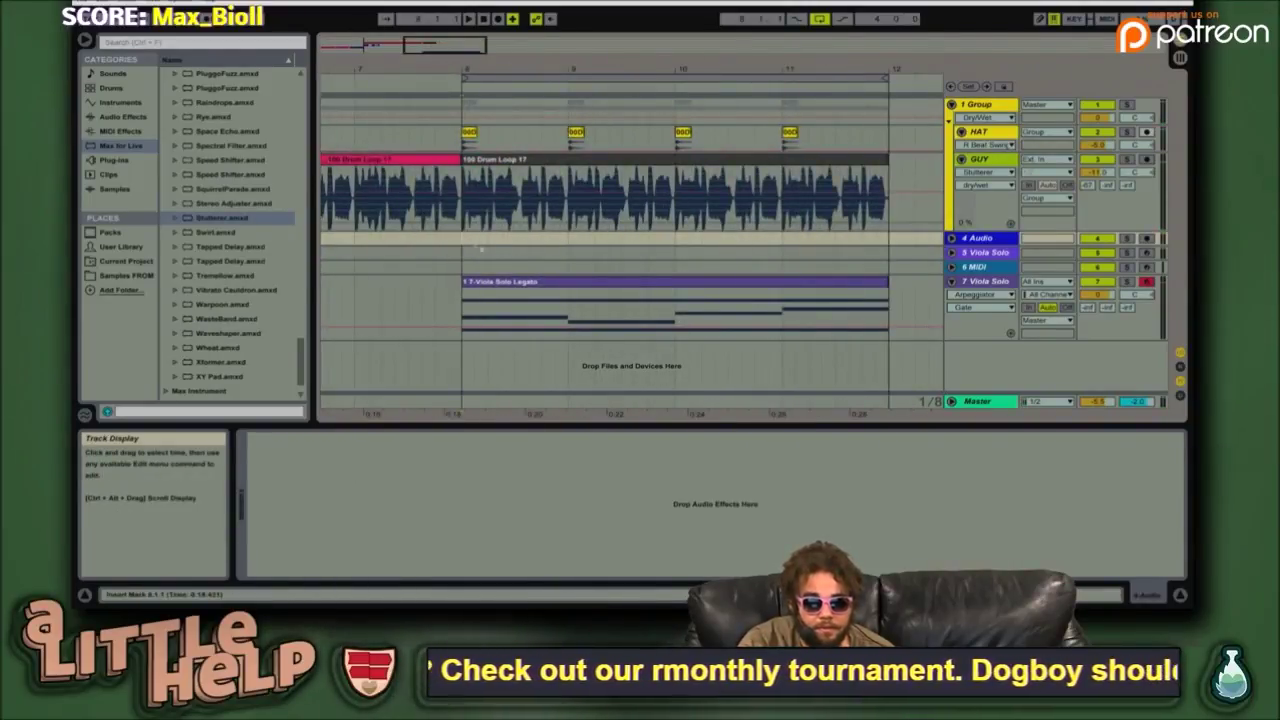
key(ctrl+v)
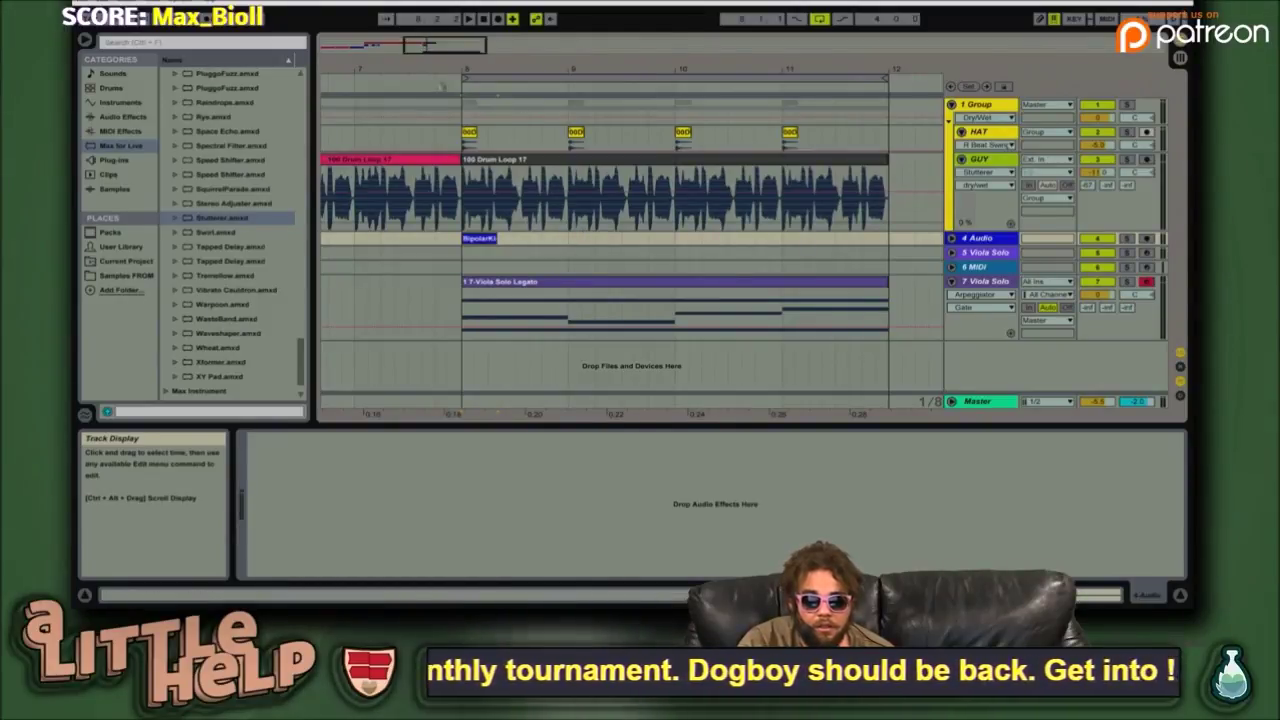
drag(430, 44, 430, 50)
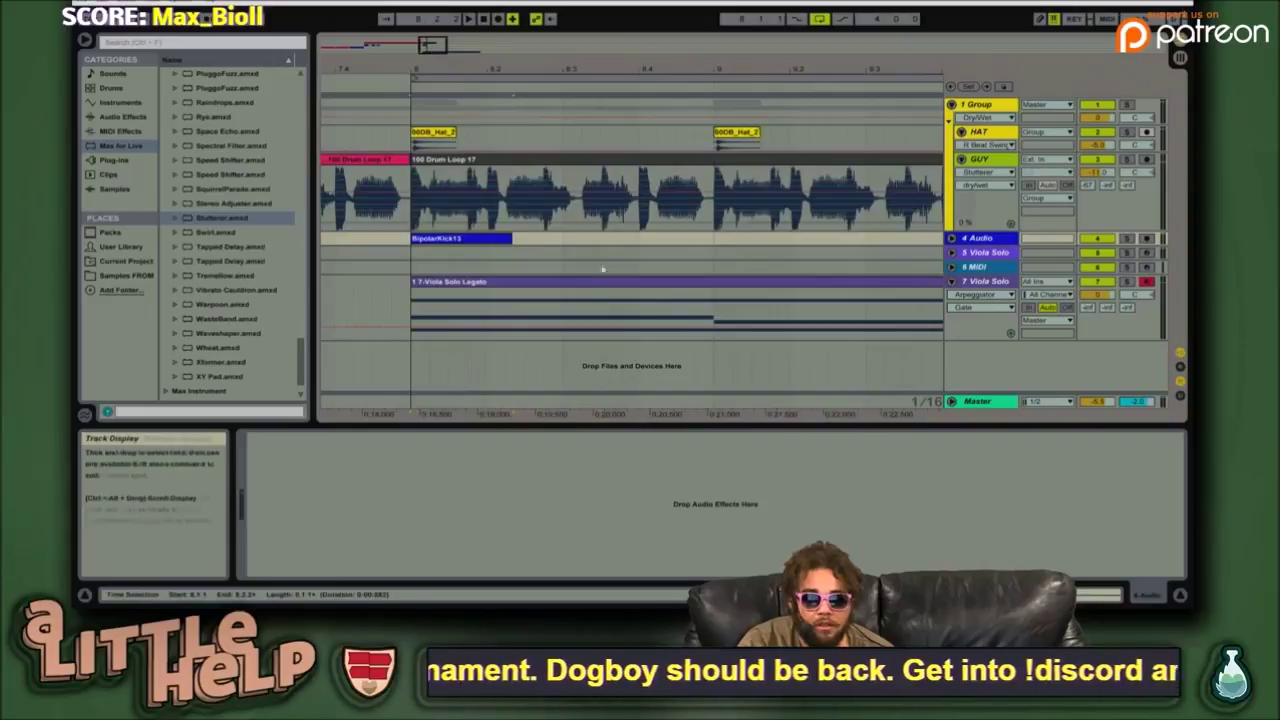
drag(452, 241, 604, 243)
- Duplicate bar 8 of the 4 Audio track three times so the kick repeats through bar 11
drag(713, 239, 346, 243)
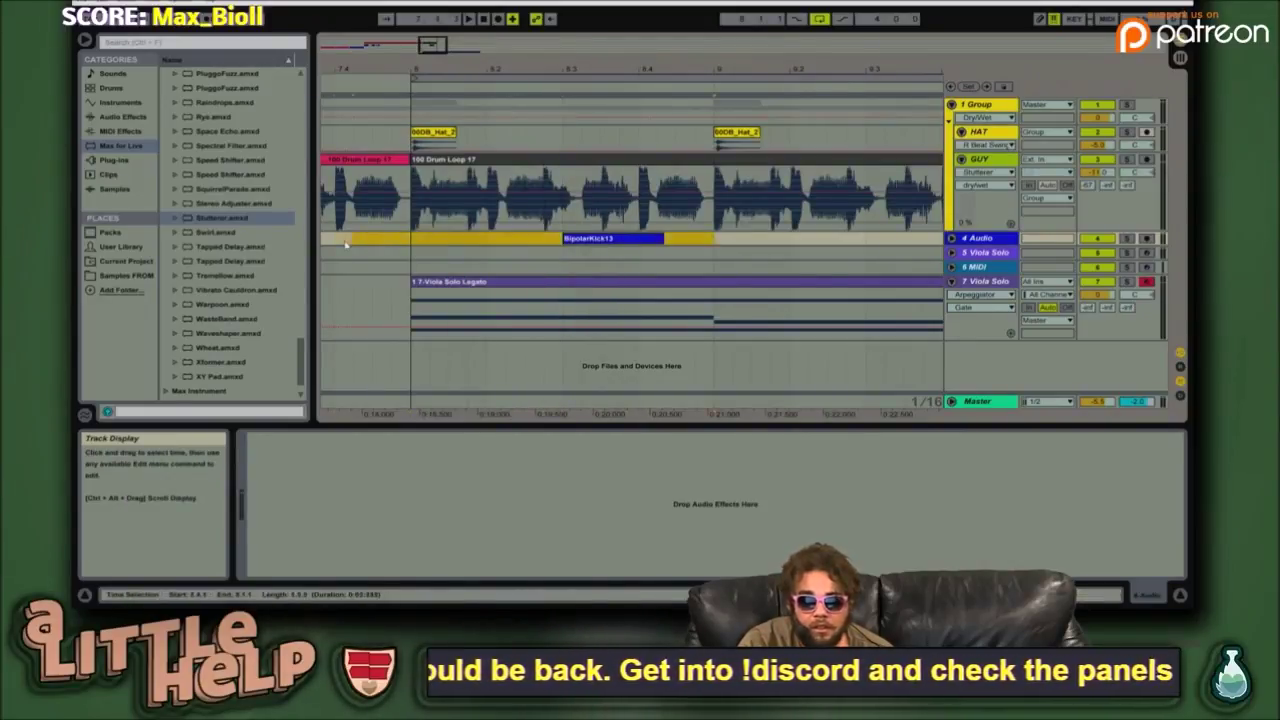
key(ctrl+d)
key(ctrl+d)
key(ctrl+d)
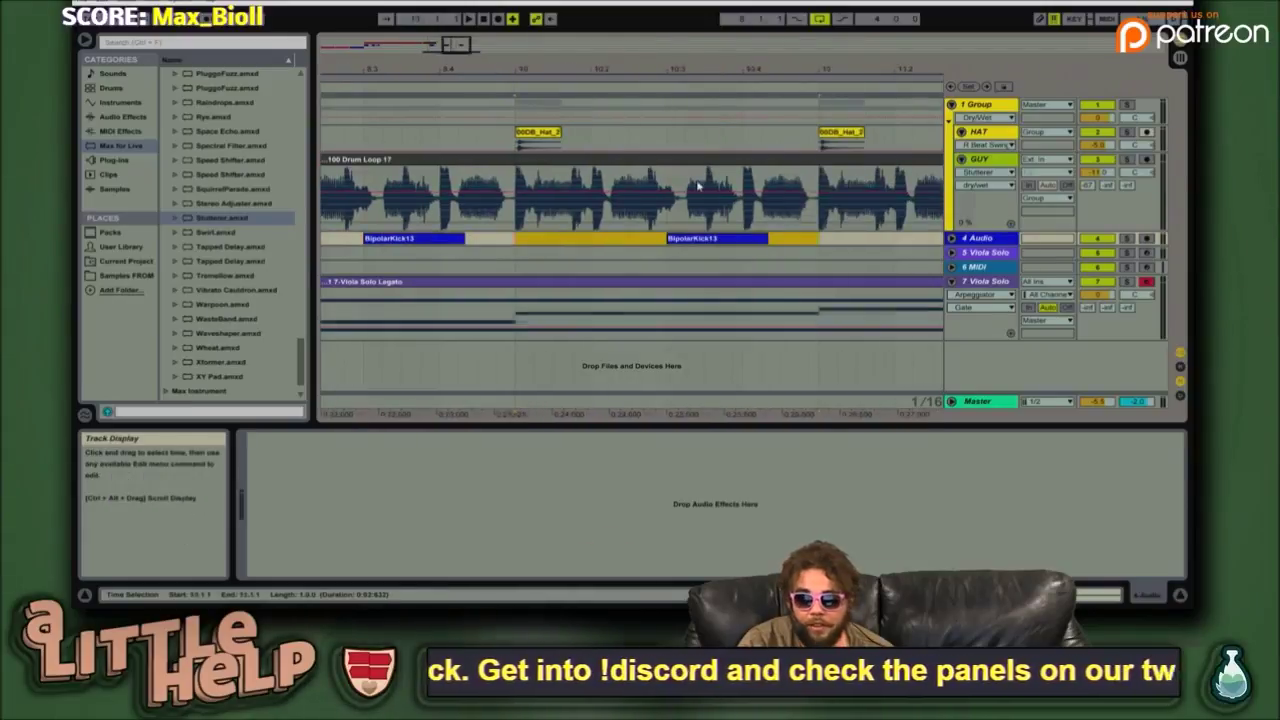
drag(471, 46, 466, 46)
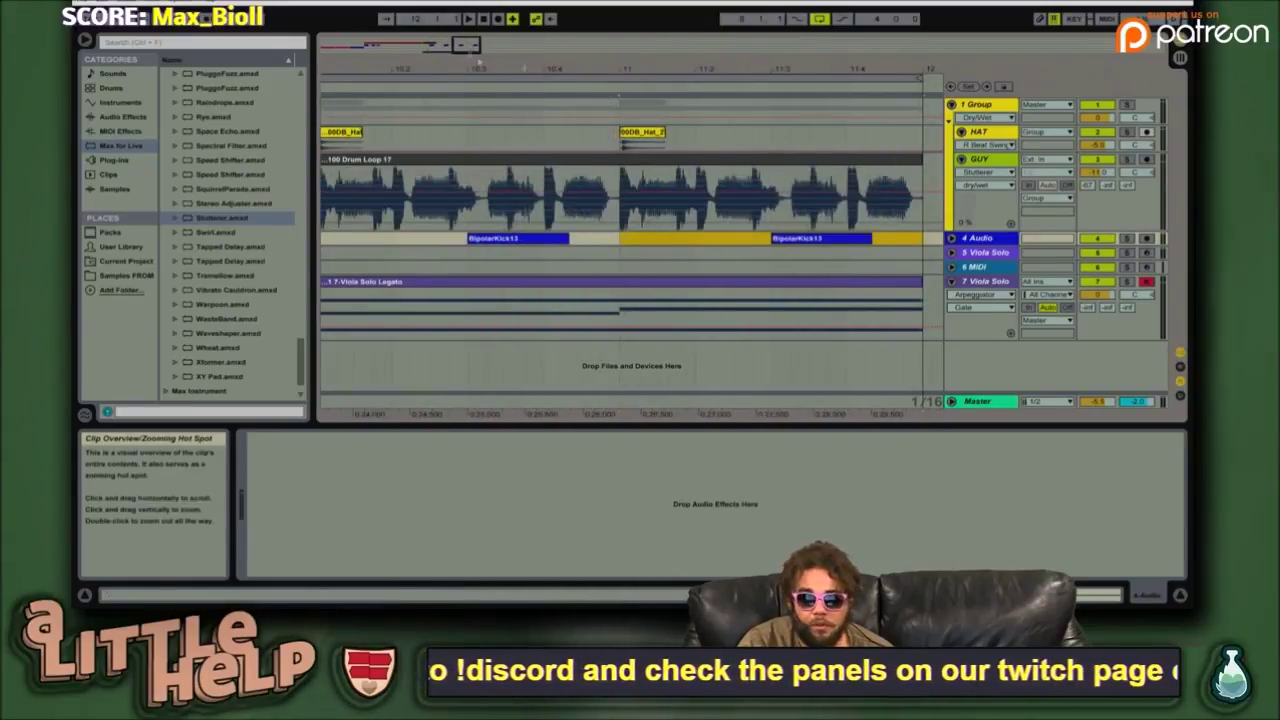
- Insert an audio track below 4 Audio and search the Samples category for "snare"
click(994, 242)
key(ctrl+t)
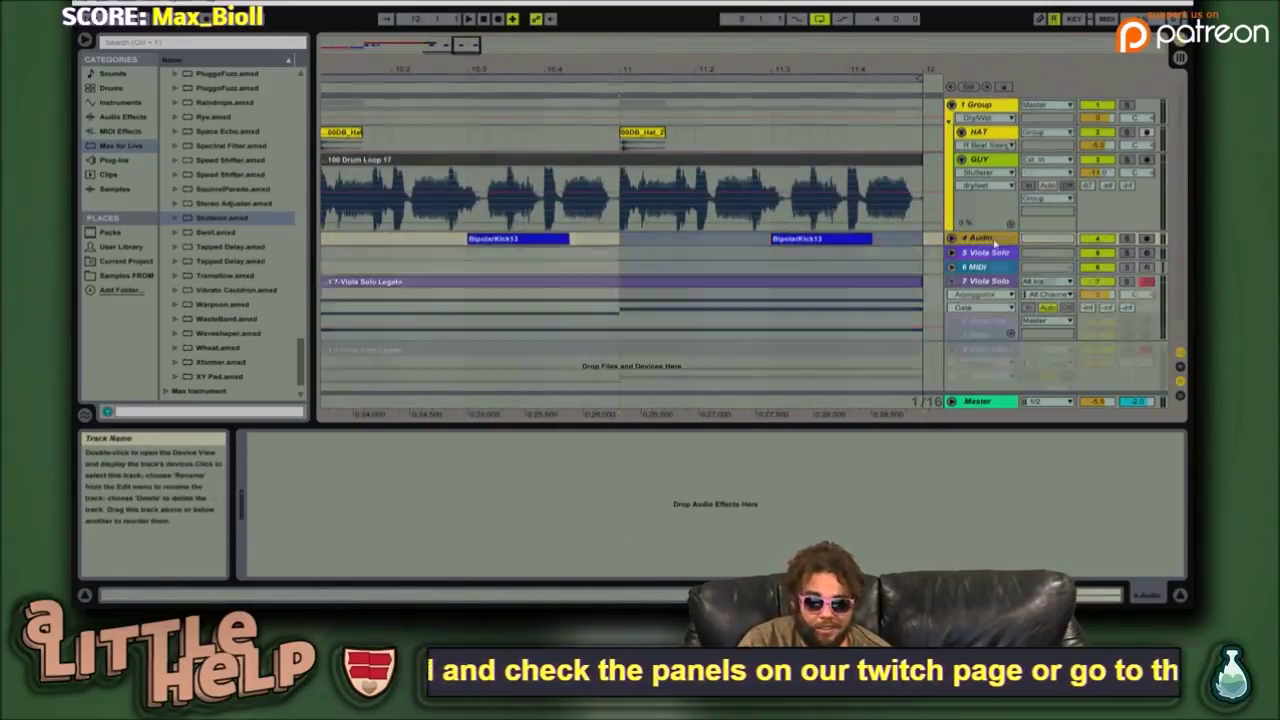
click(168, 43)
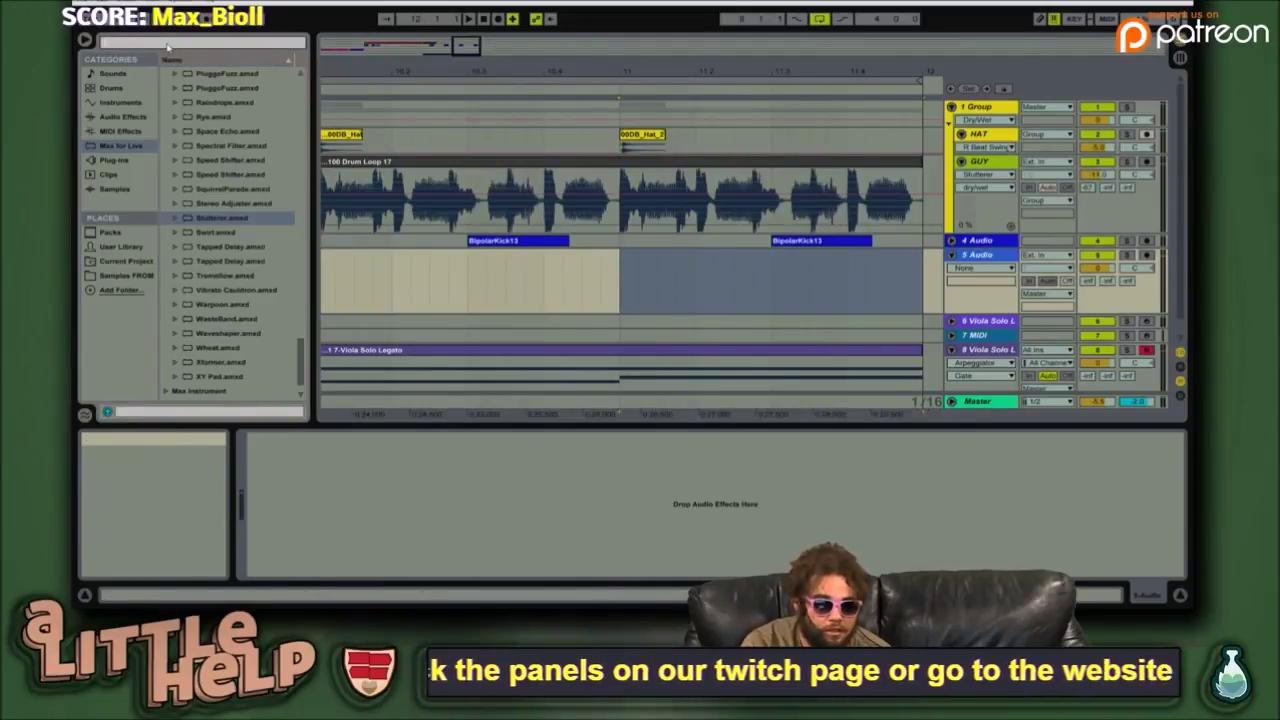
text(snare)
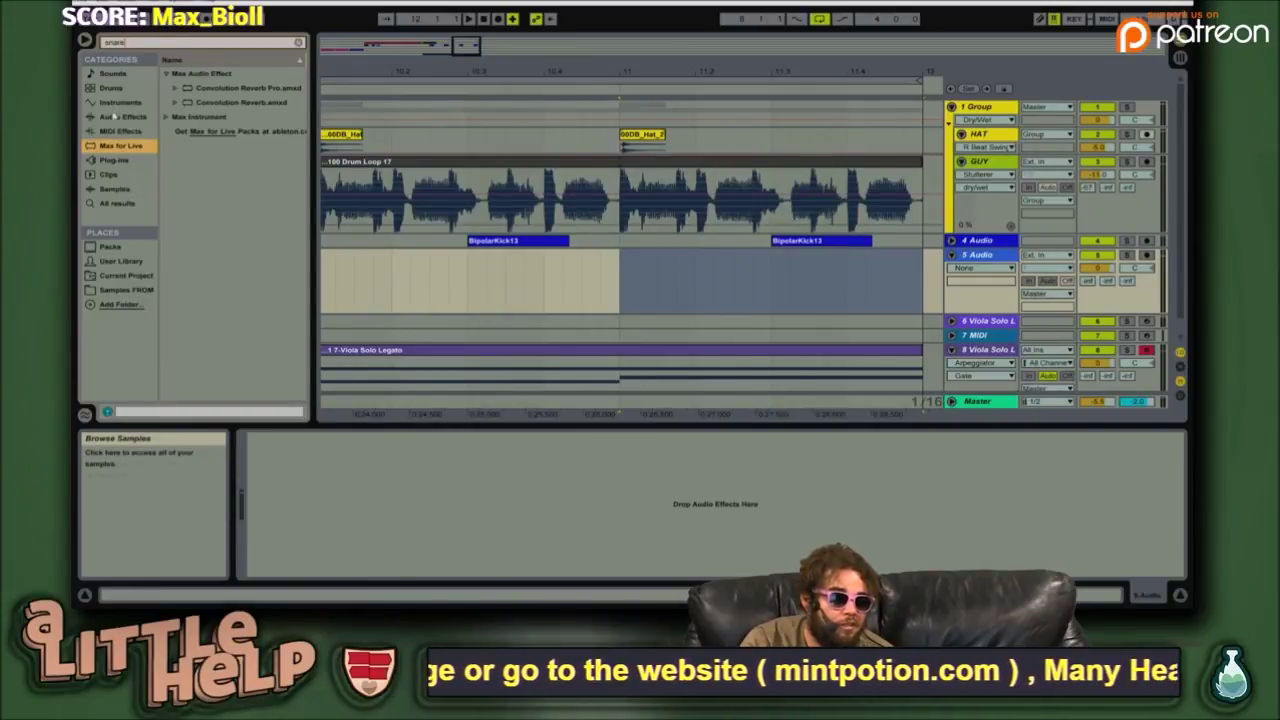
click(112, 73)
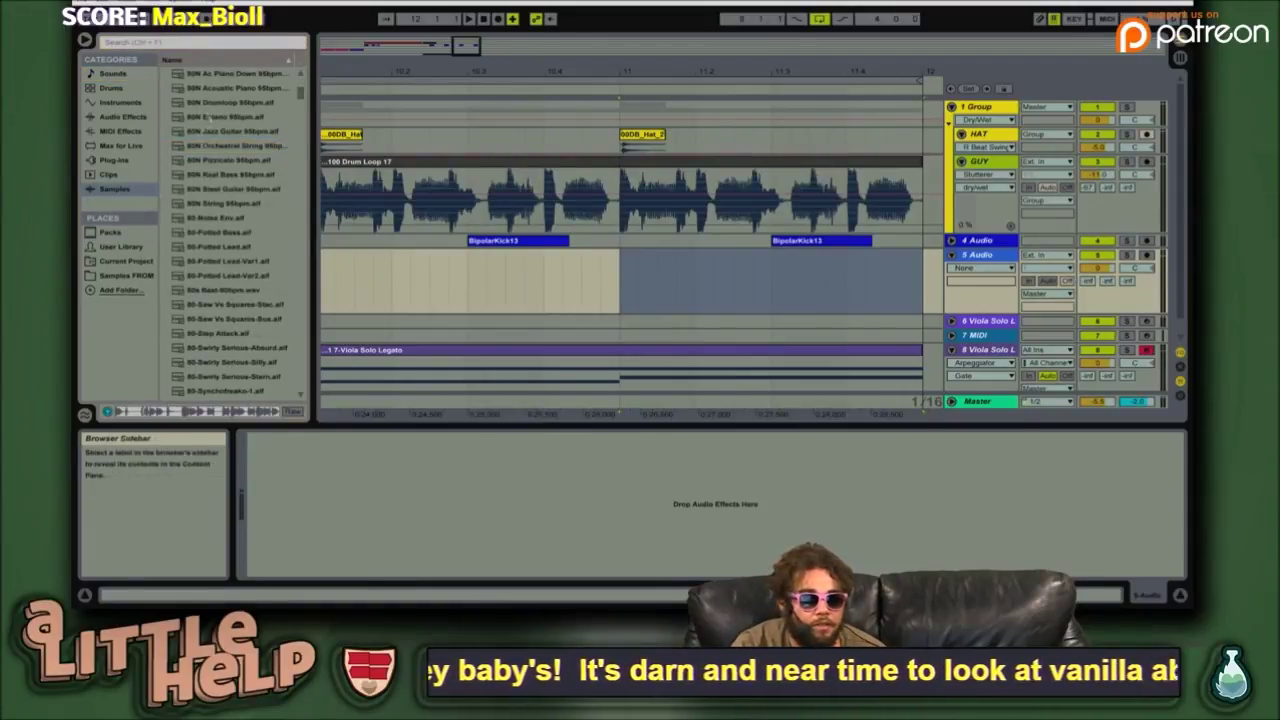
click(179, 44)
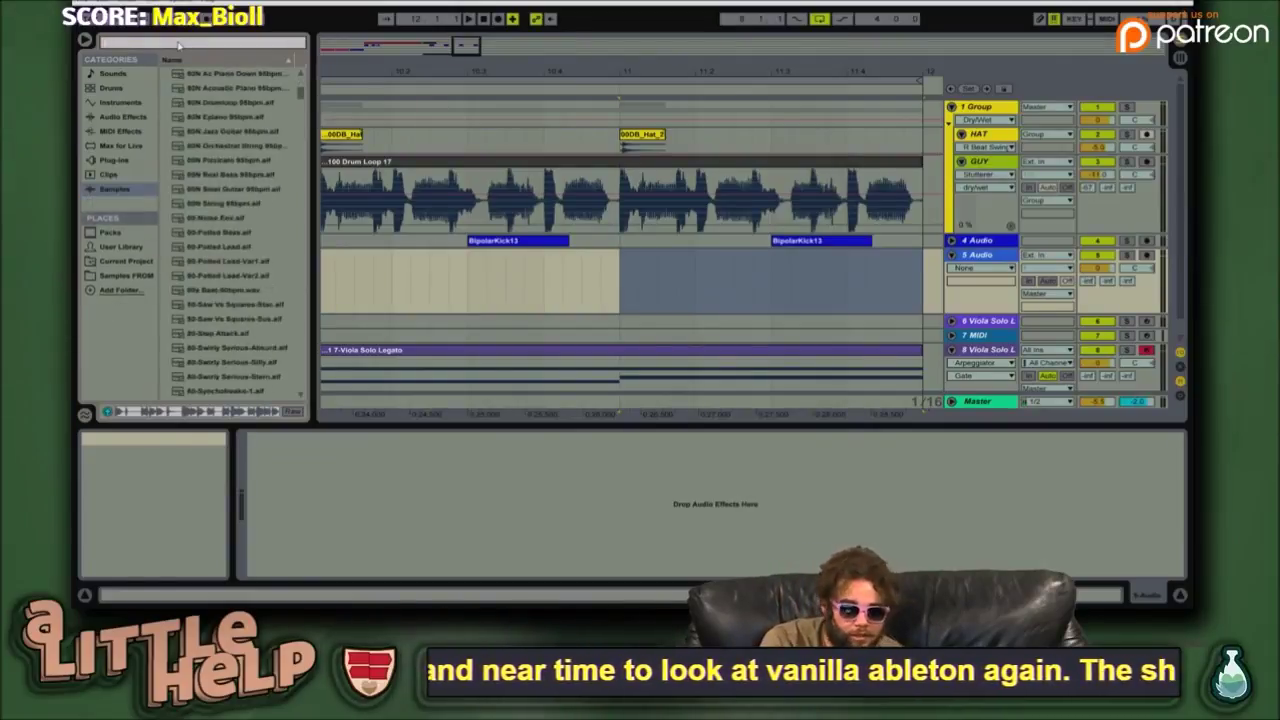
text(snare)
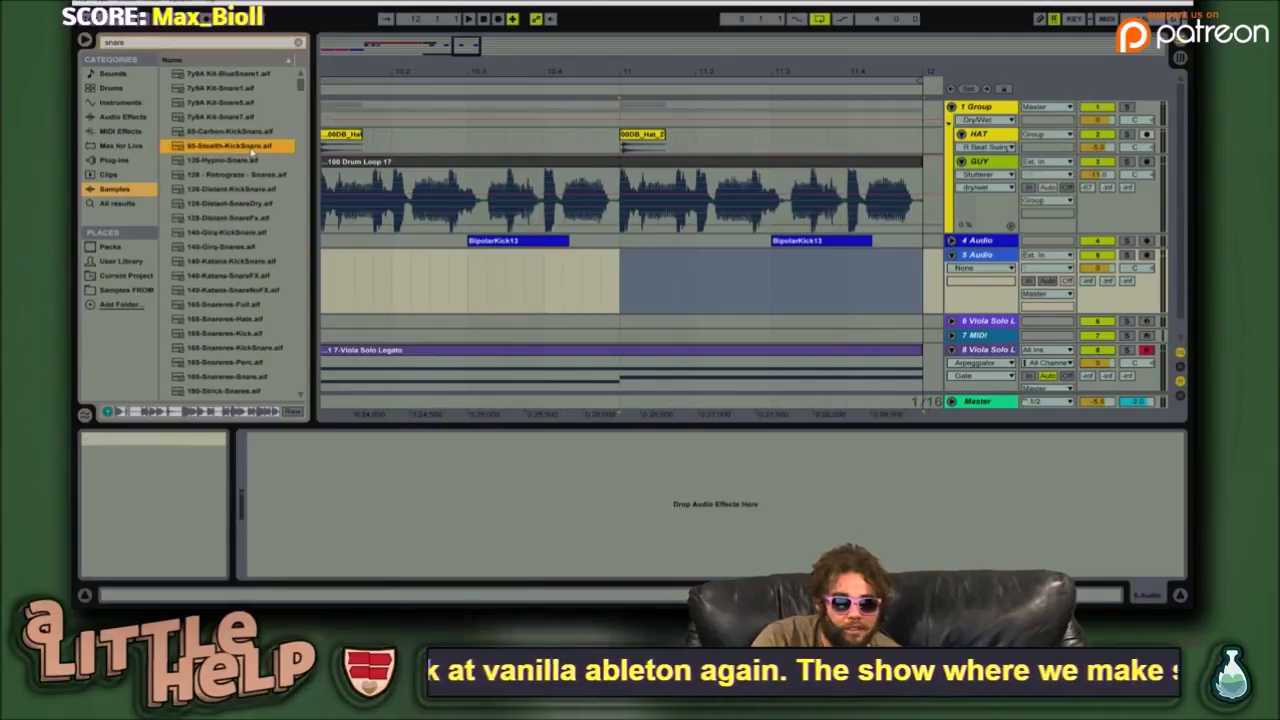
- Place the 95-Stealth-KickSnare sample at bar 8 of the new audio track, start playback, and lower the track's volume to about -4.5 dB
drag(593, 72, 602, 27)
drag(210, 149, 350, 280)
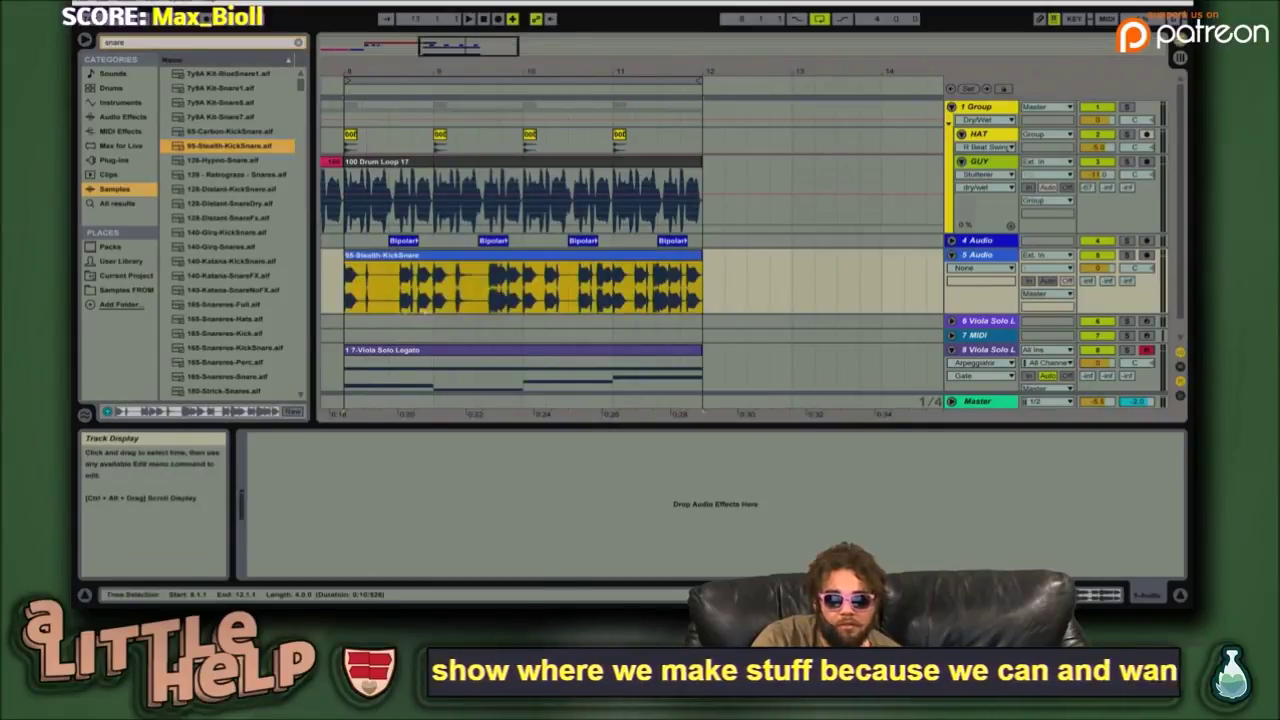
key(space)
drag(1097, 268, 1097, 292)
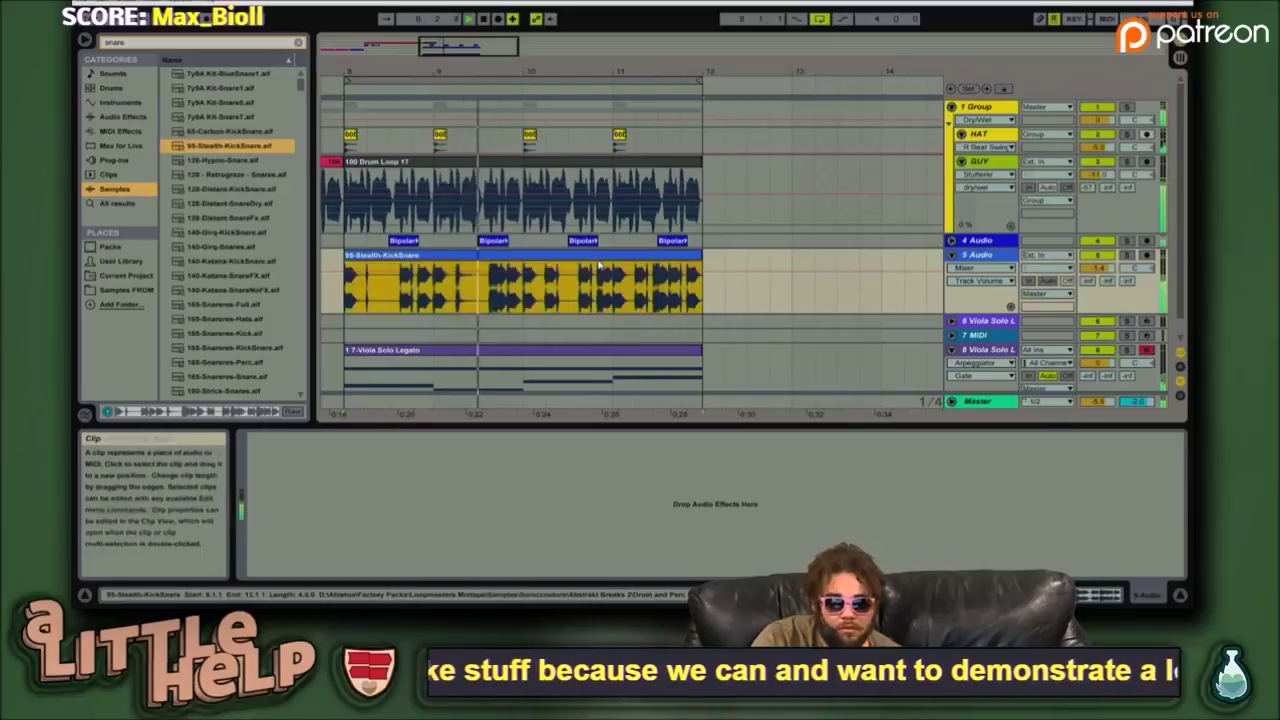
- Open the 95-Stealth-KickSnare clip's sample settings and set its transposition to -17 st
click(606, 259)
double_click(609, 259)
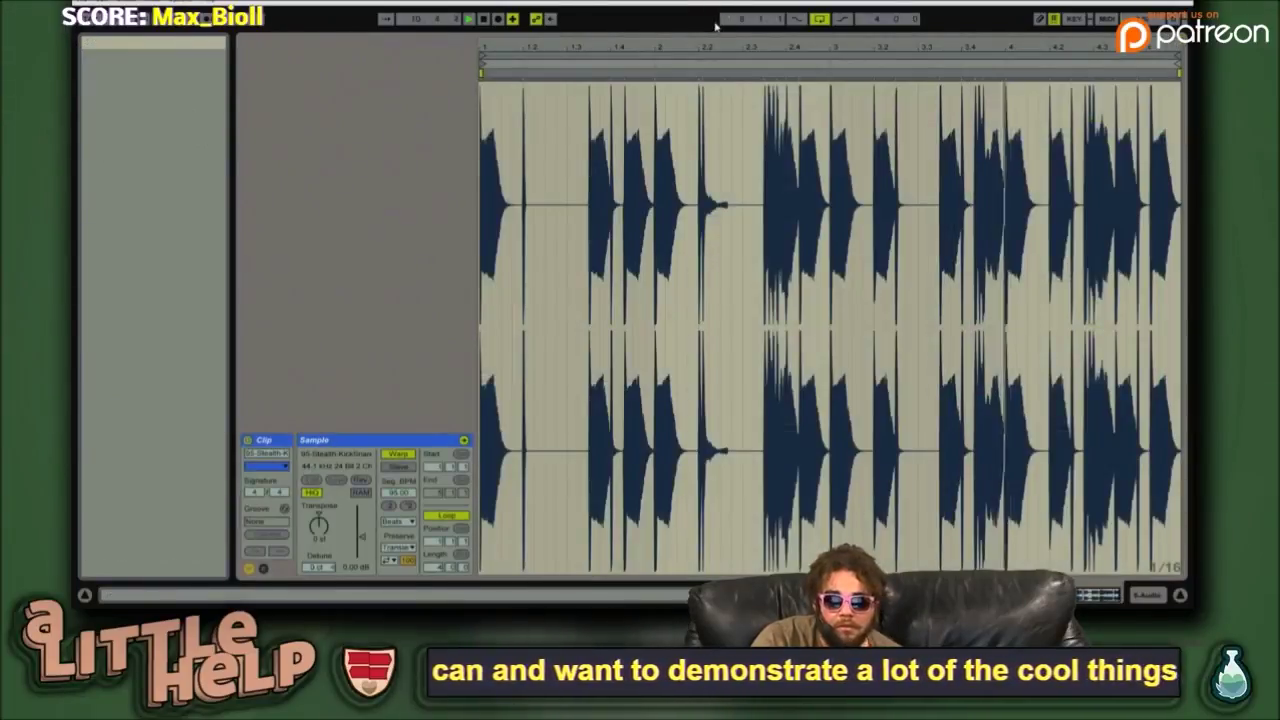
drag(702, 32, 644, 420)
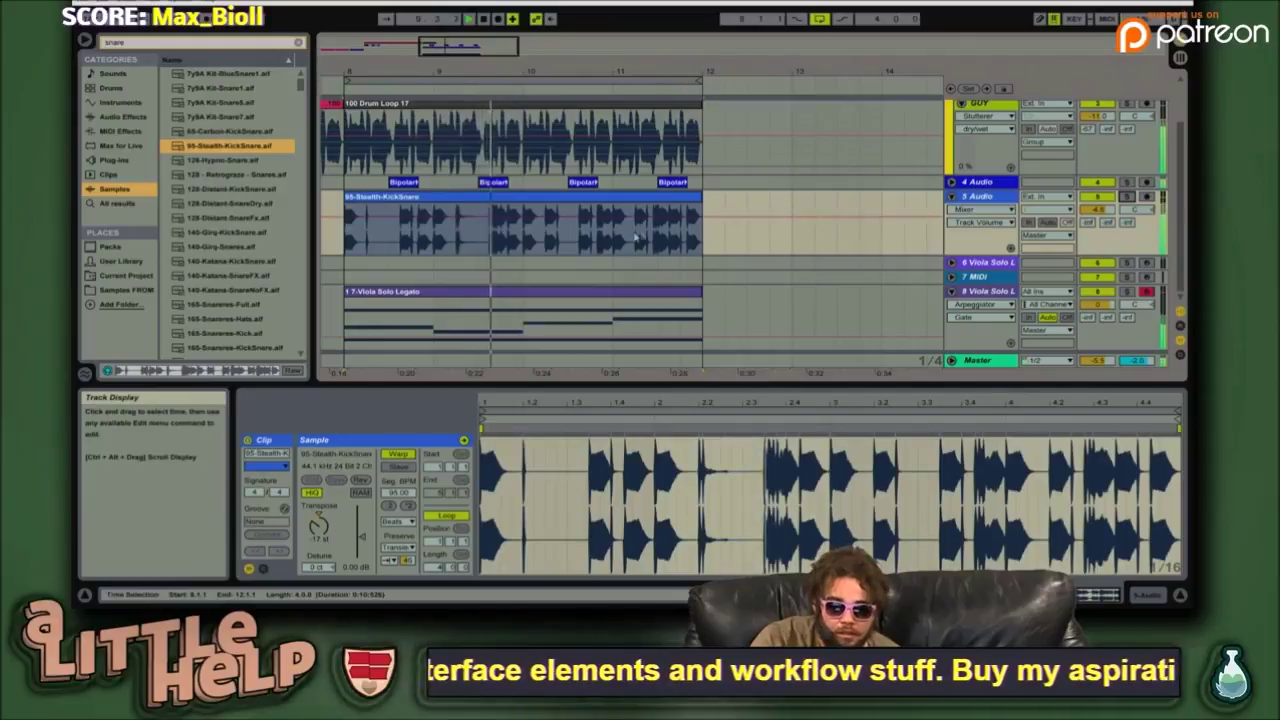
click(550, 245)
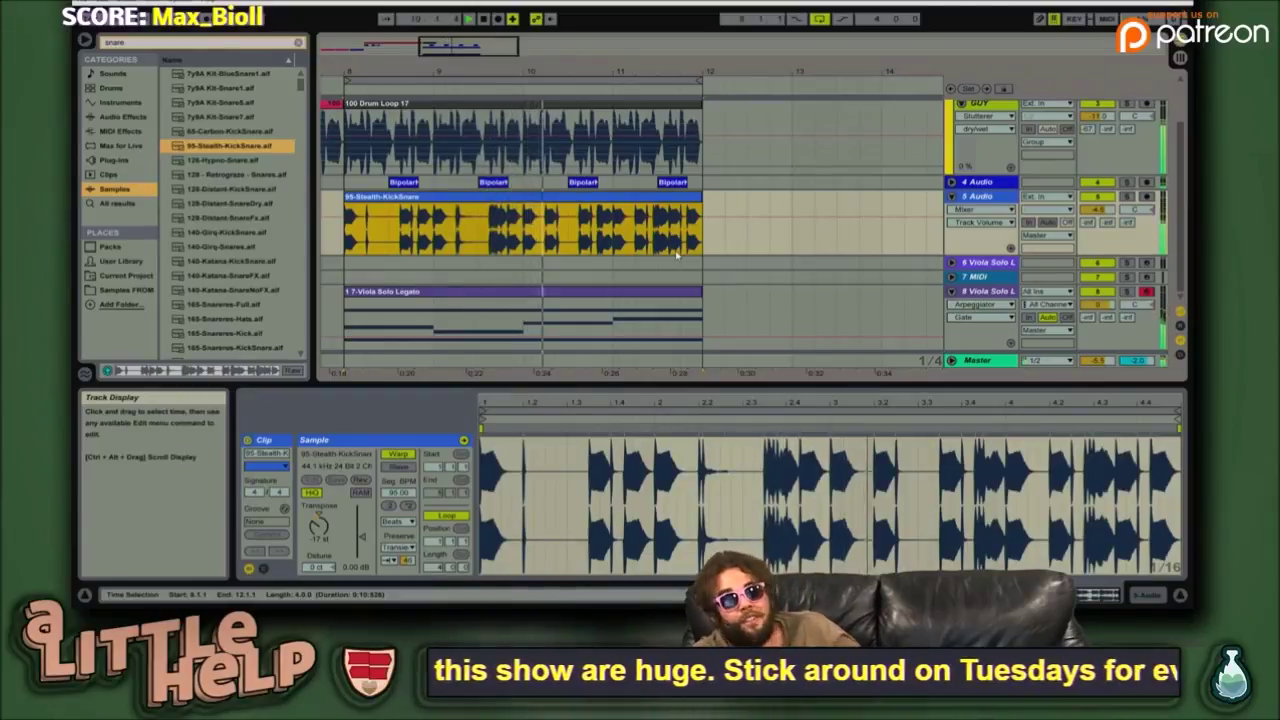
- Search the system for "reaper" and launch REAPER (x64)
key(super)
text(reaper)
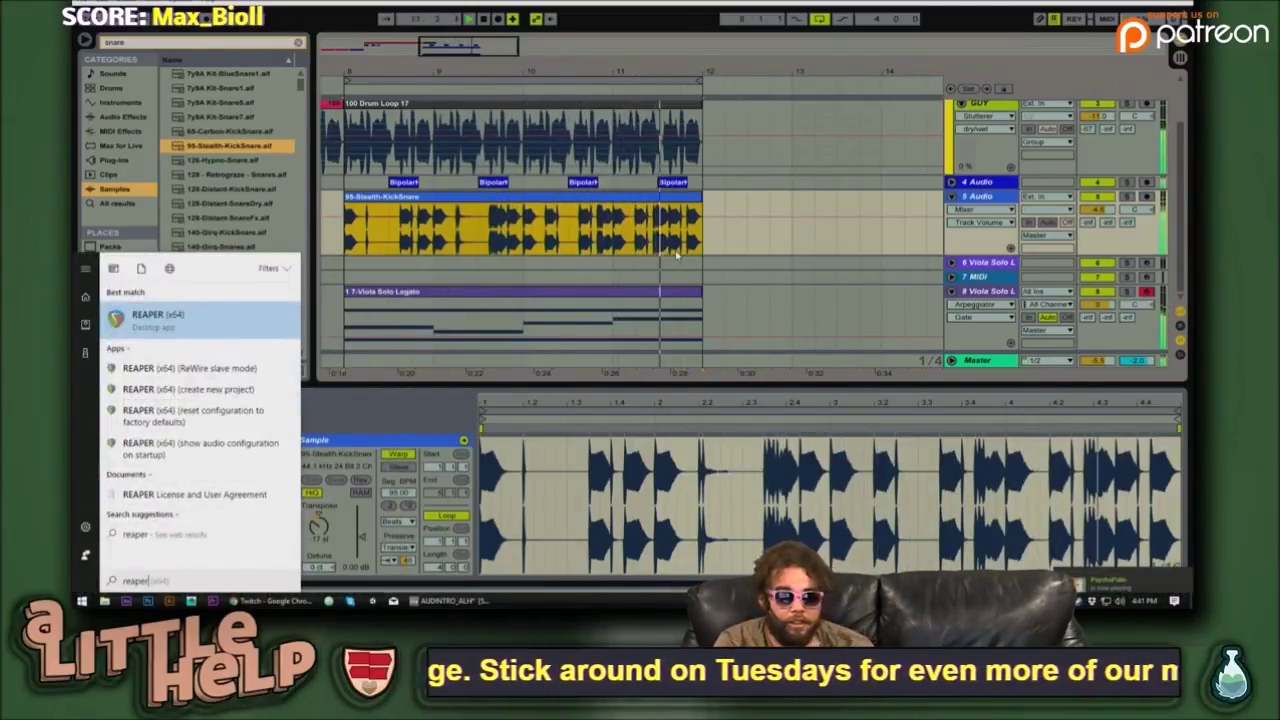
key(Return)
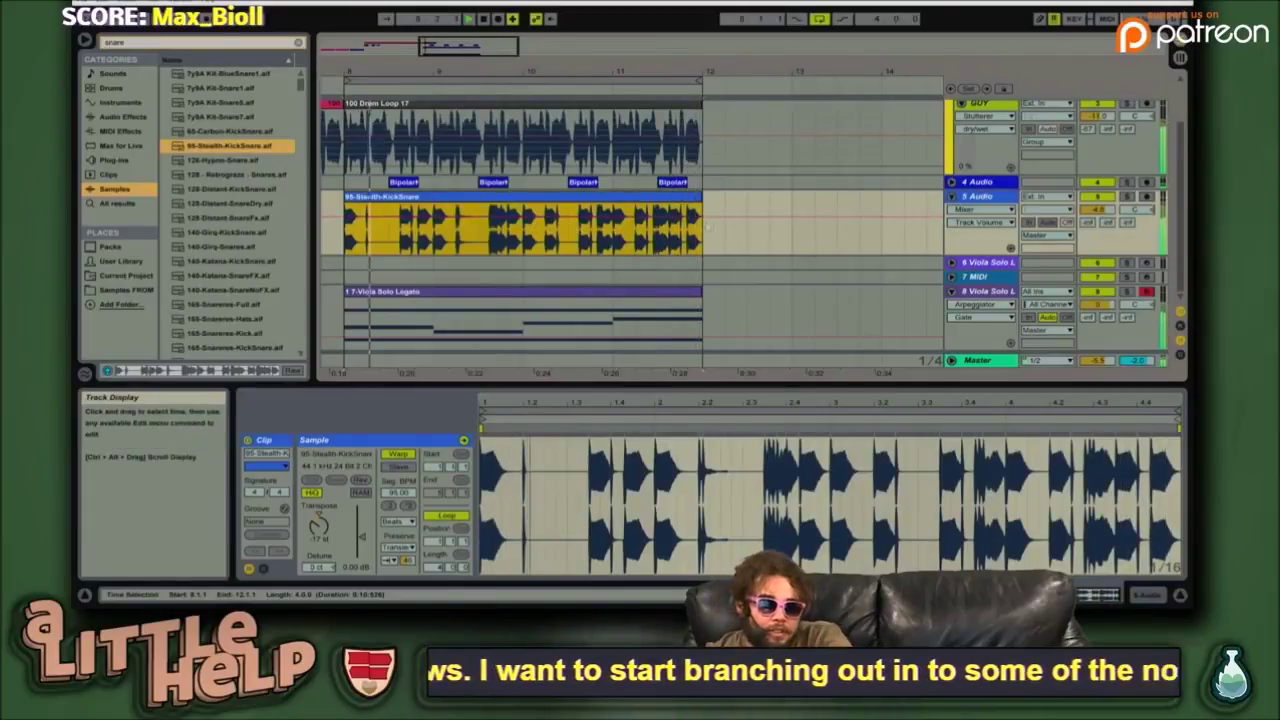
mouse_move(465, 46)
mouse_down()
mouse_move(462, 57)
mouse_move(462, 40)
mouse_up()
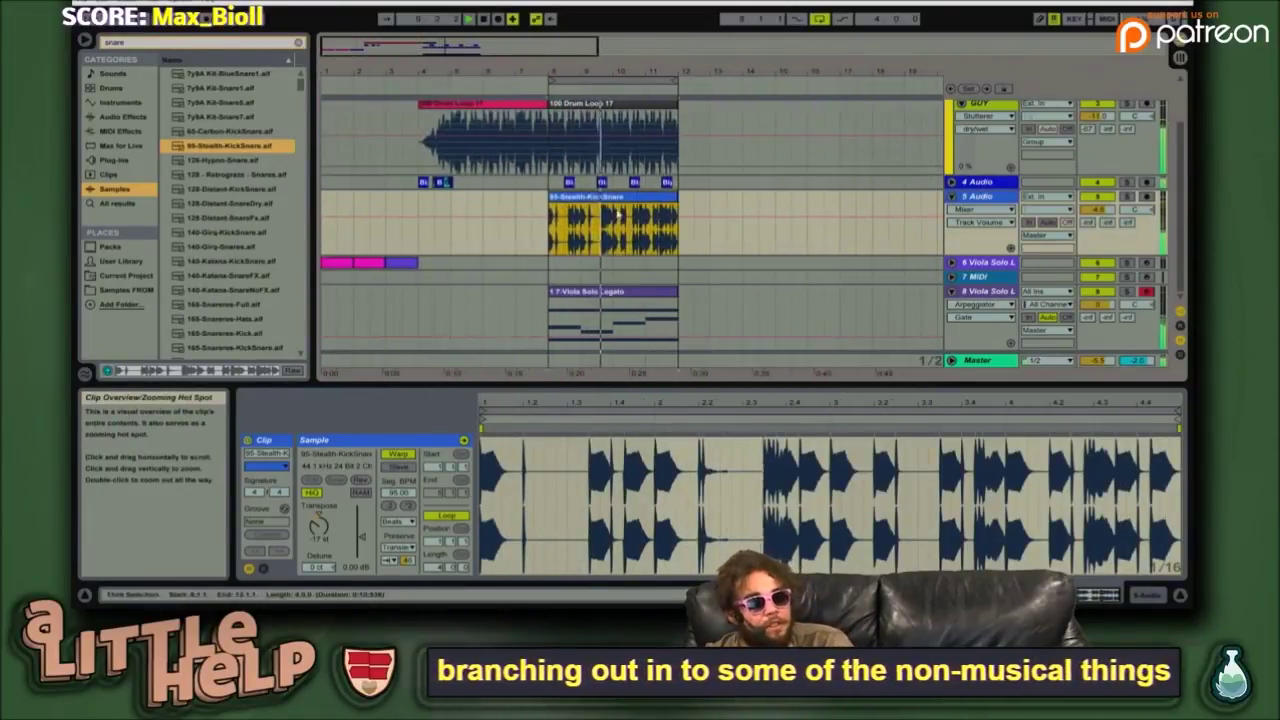
click(580, 249)
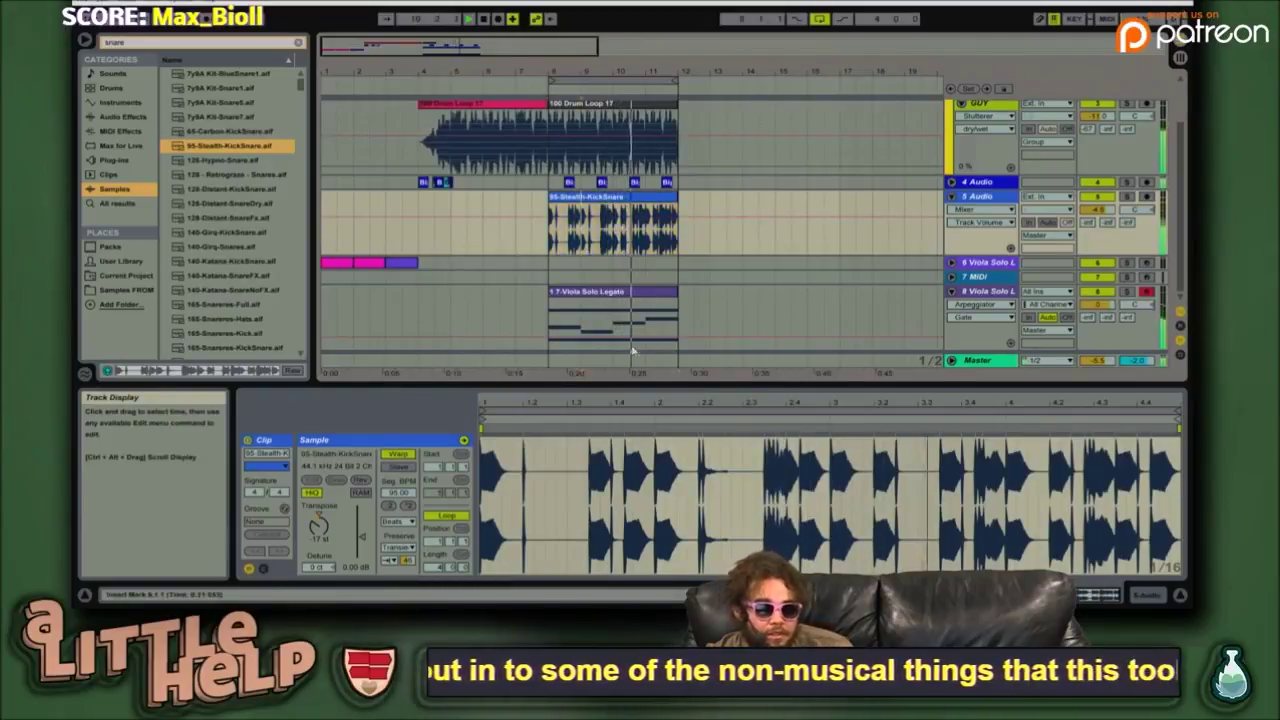
scroll(668, 356, up, 2)
scroll(648, 300, down, 2)
scroll(650, 292, up, 2)
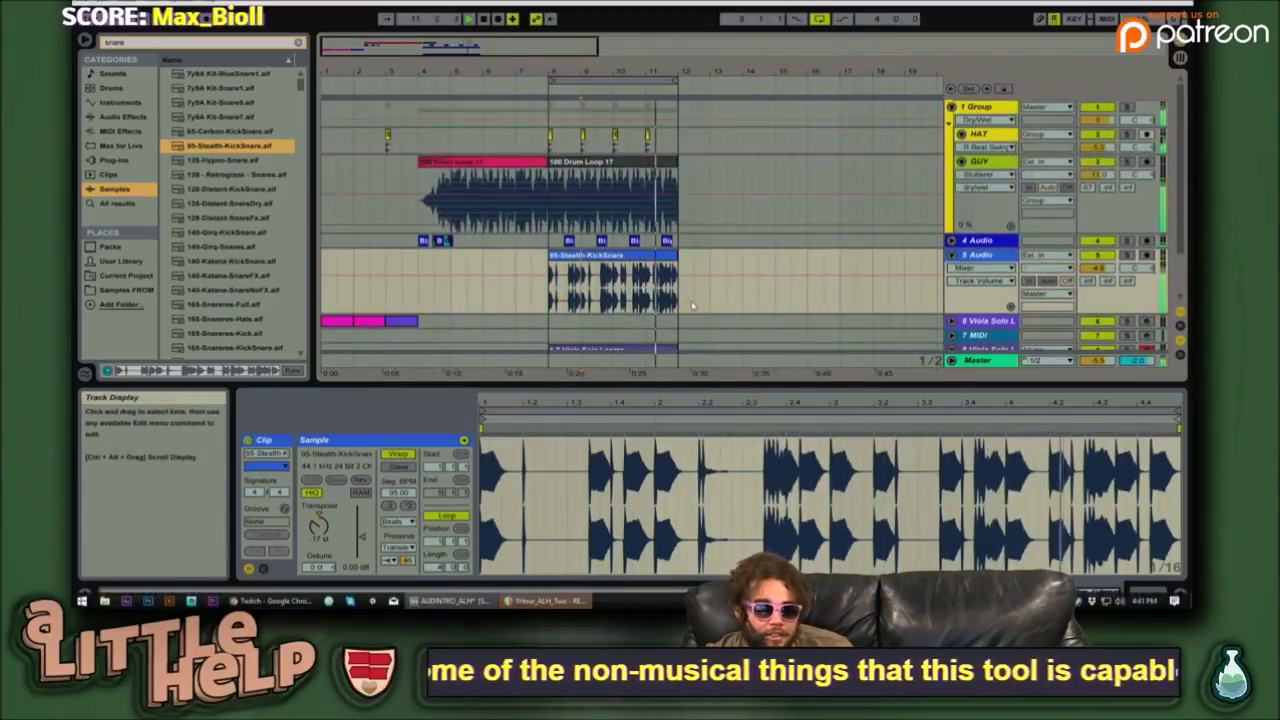
scroll(710, 315, down, 2)
click(720, 326)
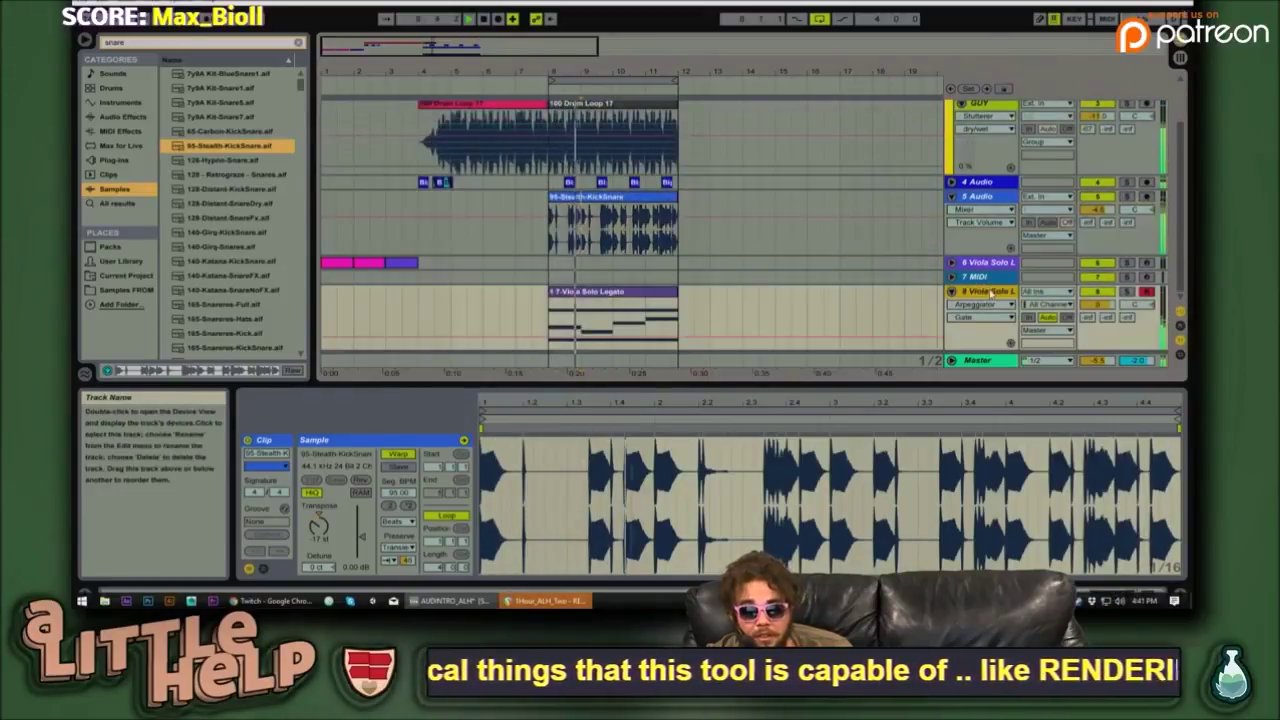
- Select the 7 MIDI track, clear the snare search, and show the Max for Live devices in the browser
click(984, 278)
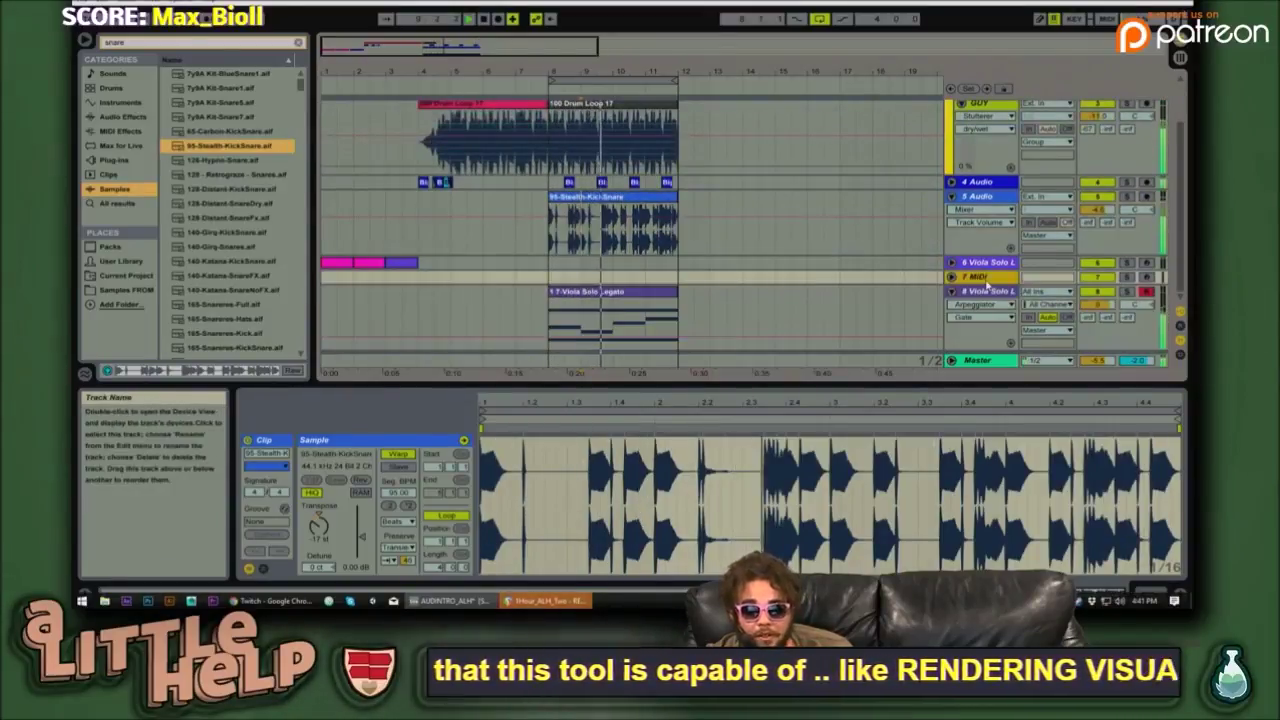
click(264, 146)
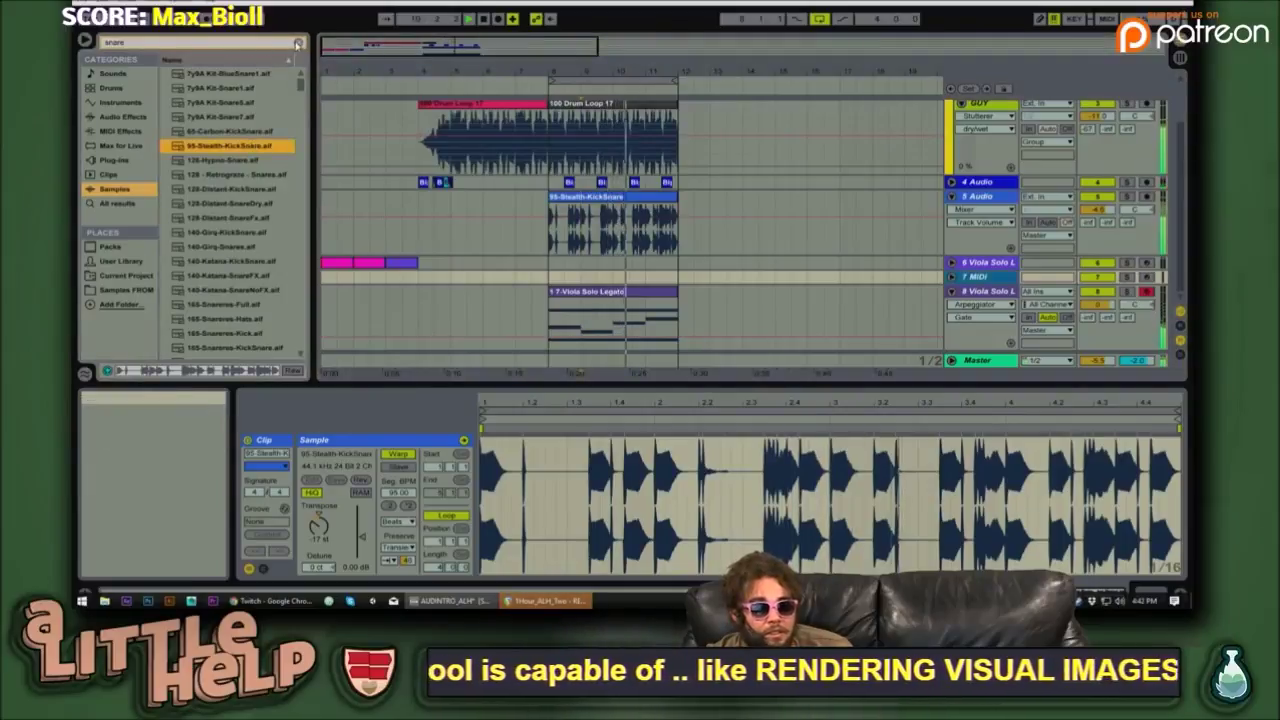
click(254, 43)
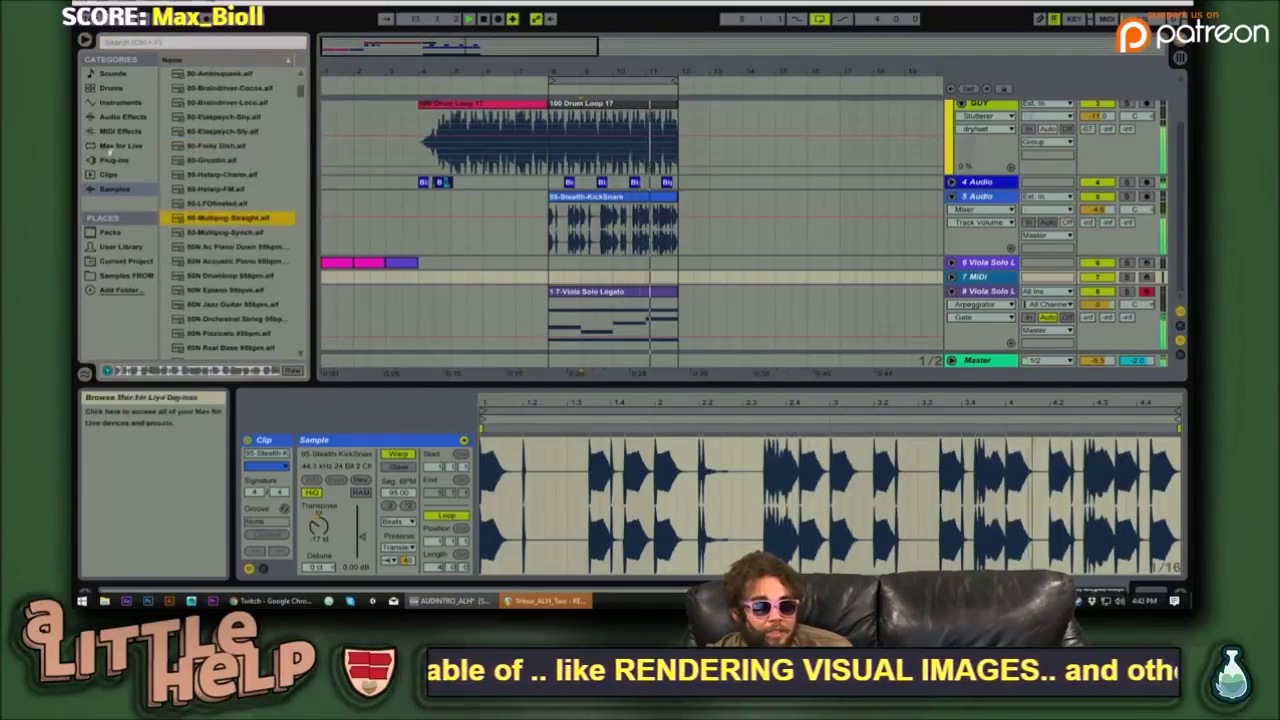
click(121, 147)
- Collapse the Max Audio Effect folder in the browser and select the Max MIDI Effect folder
scroll(187, 173, up, 7)
shift+click(190, 168)
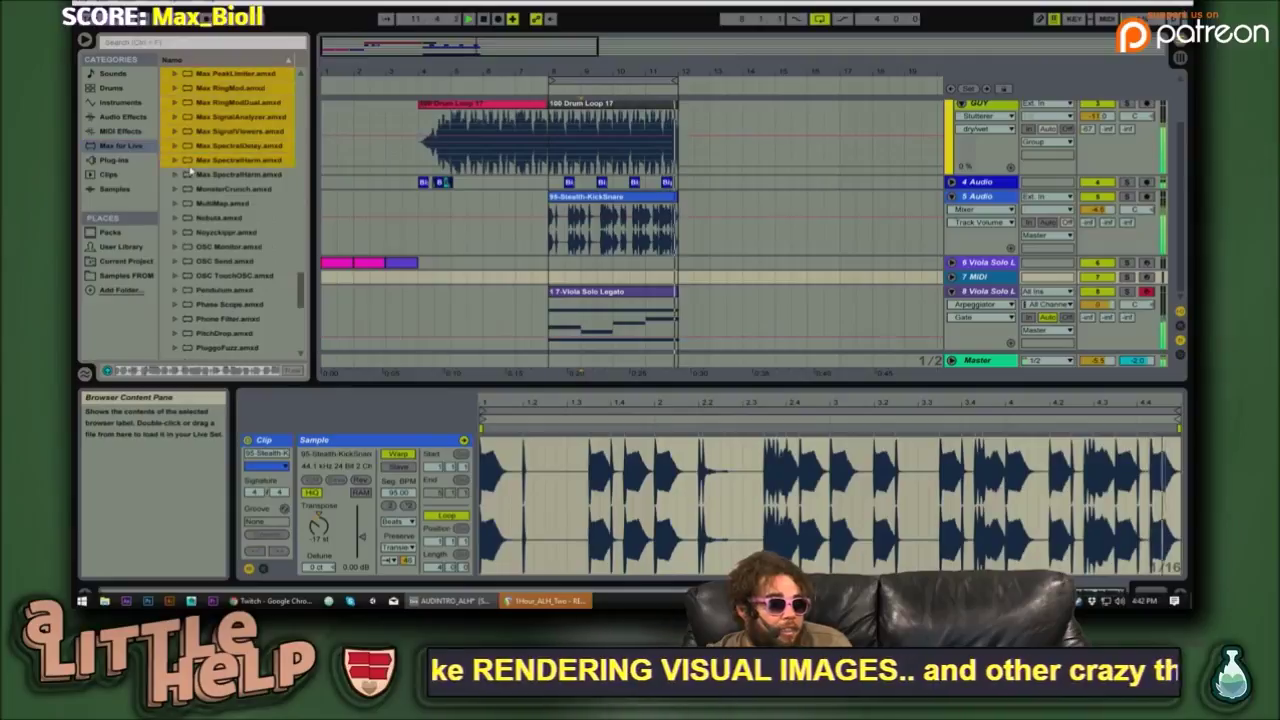
scroll(200, 174, up, 2)
click(216, 177)
key(Left)
key(Left)
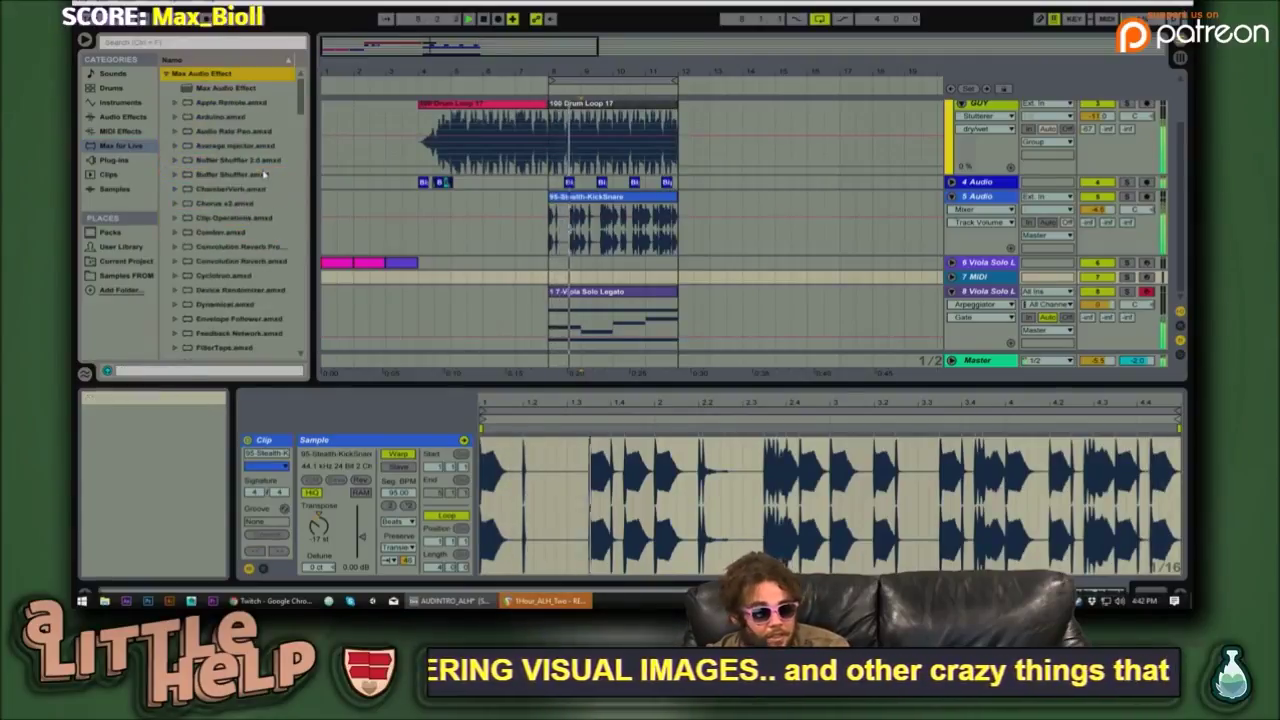
key(Down)
key(Down)
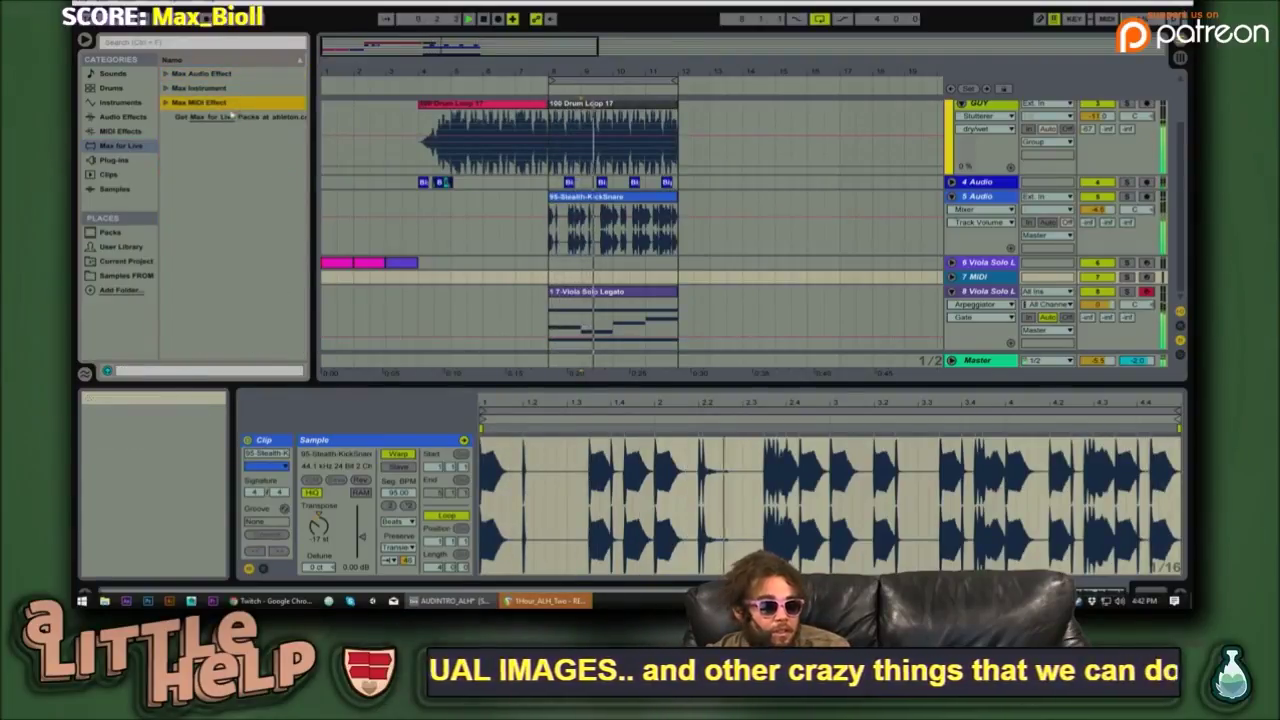
- Expand the Max MIDI Effect folder and load the blank Max MIDI Effect onto the 7 MIDI track
key(Right)
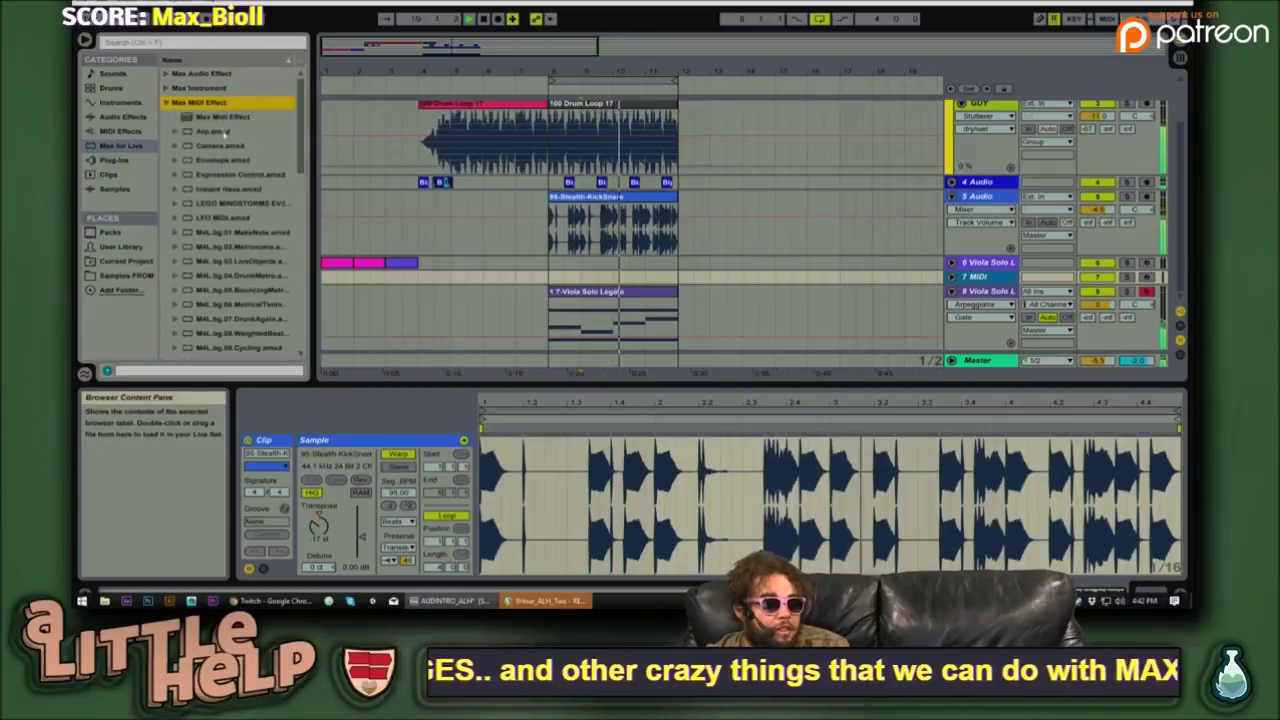
key(Down)
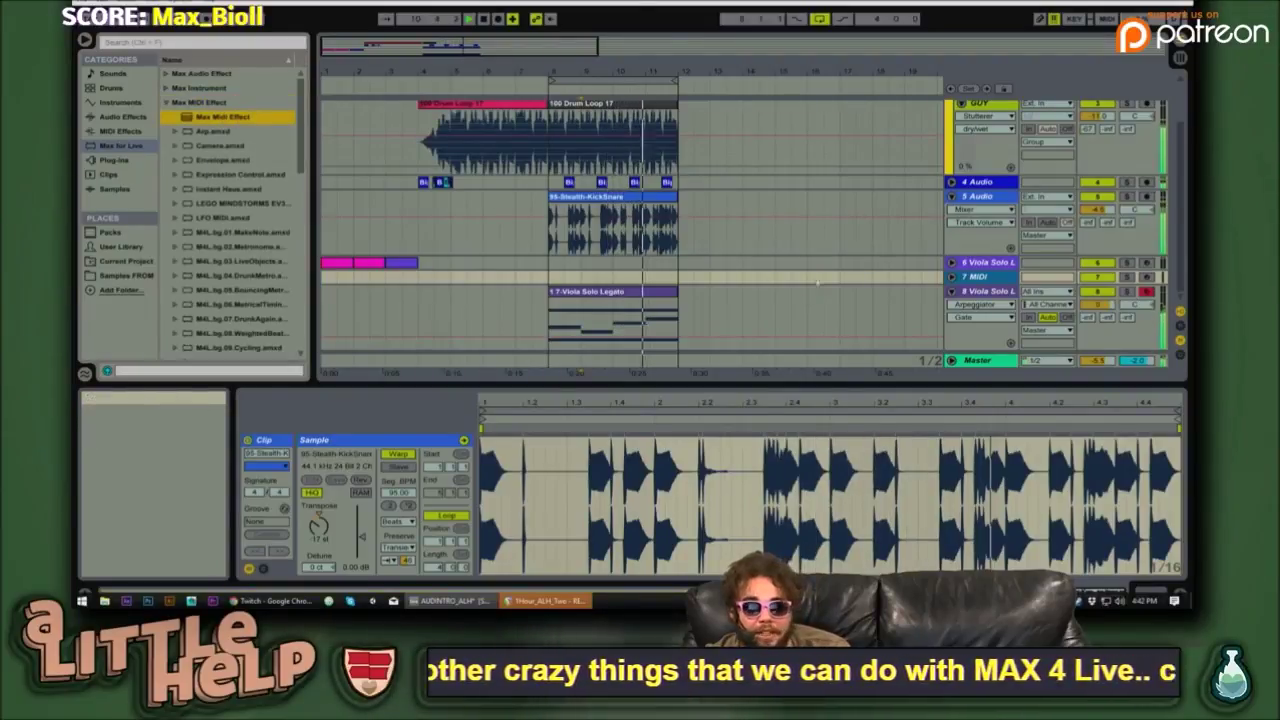
key(Return)
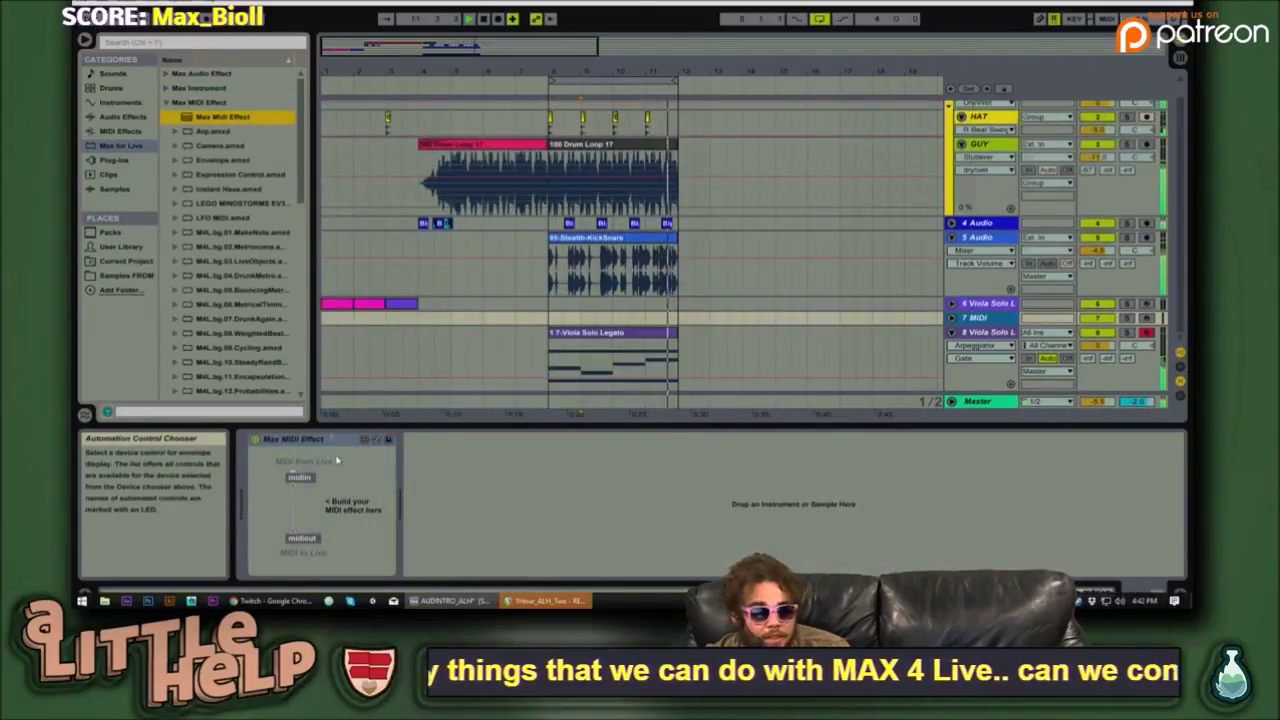
- Open the Max MIDI Effect device in the Max editor and allow Max network access through Windows Firewall
click(337, 460)
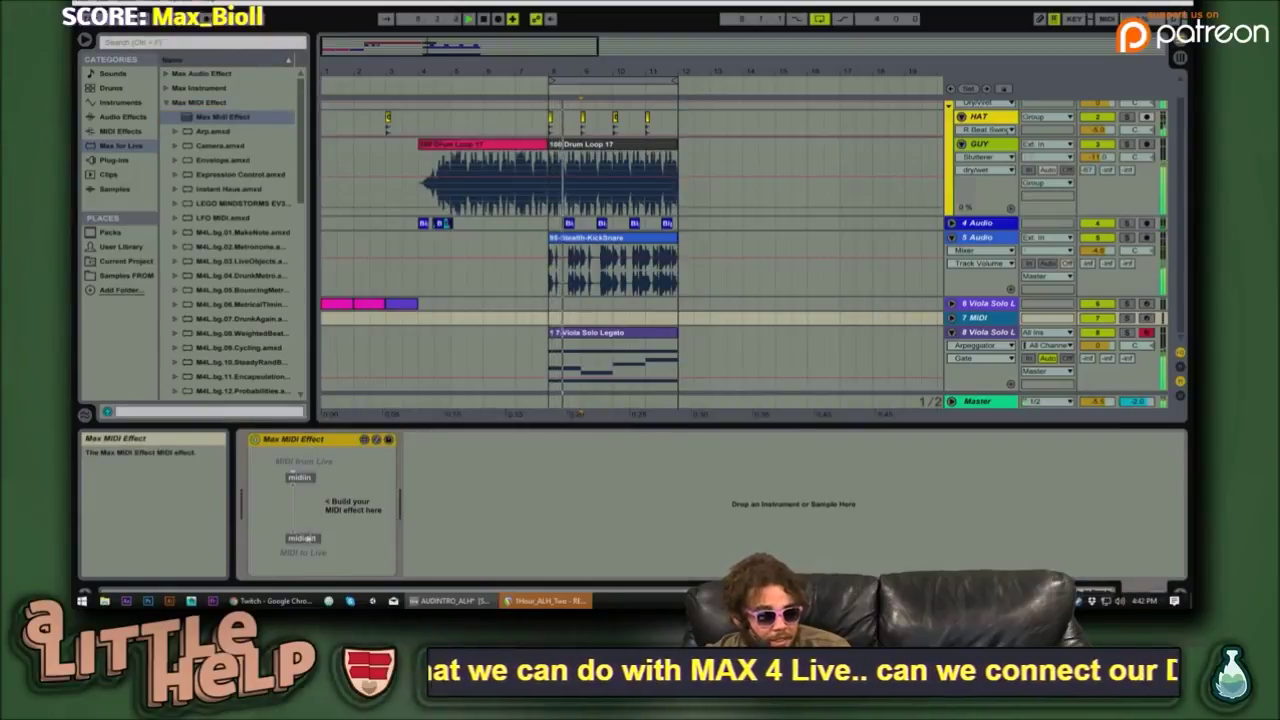
click(364, 440)
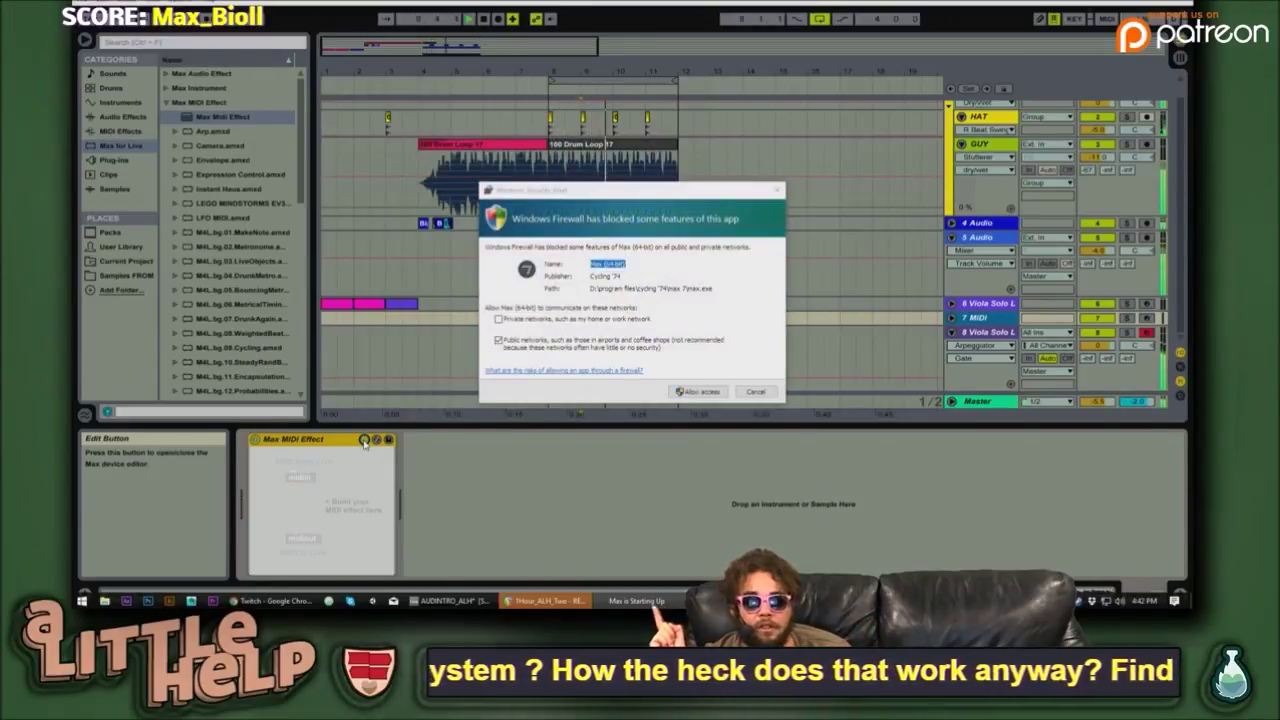
click(701, 392)
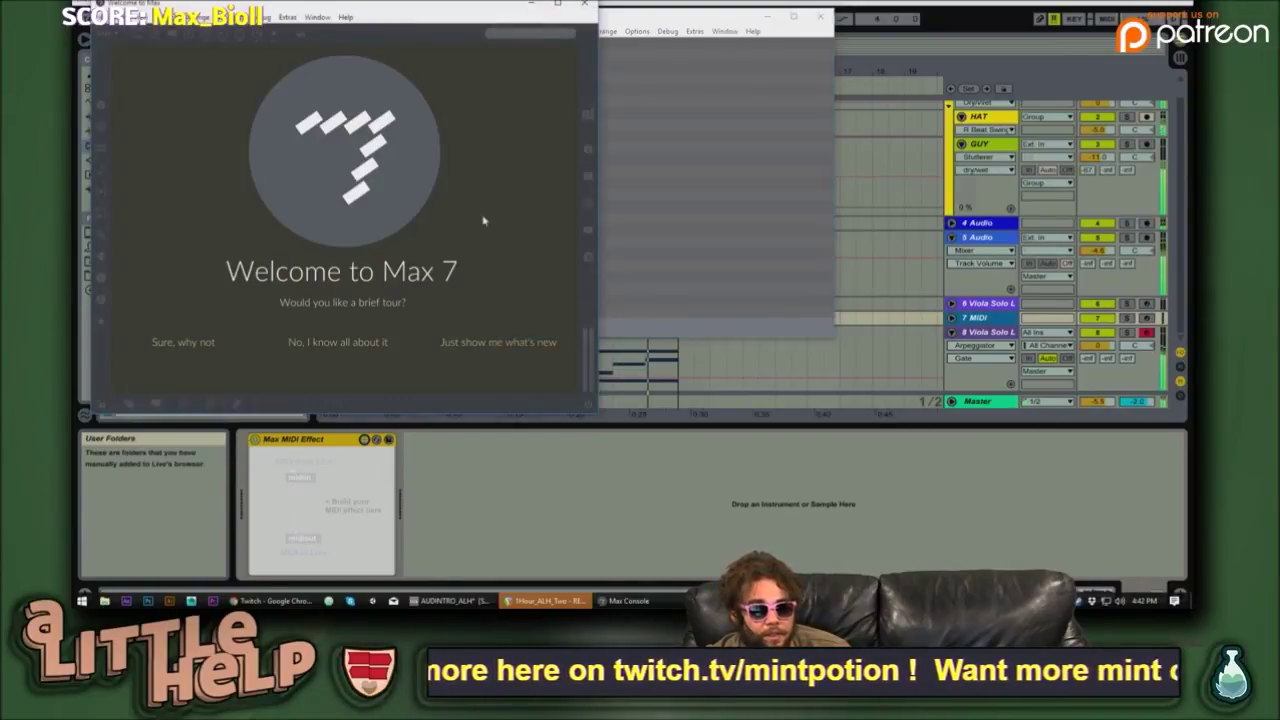
- Move the Welcome to Max window aside and start the brief tour, advancing to the Let's build a patch page
drag(362, 8, 762, 30)
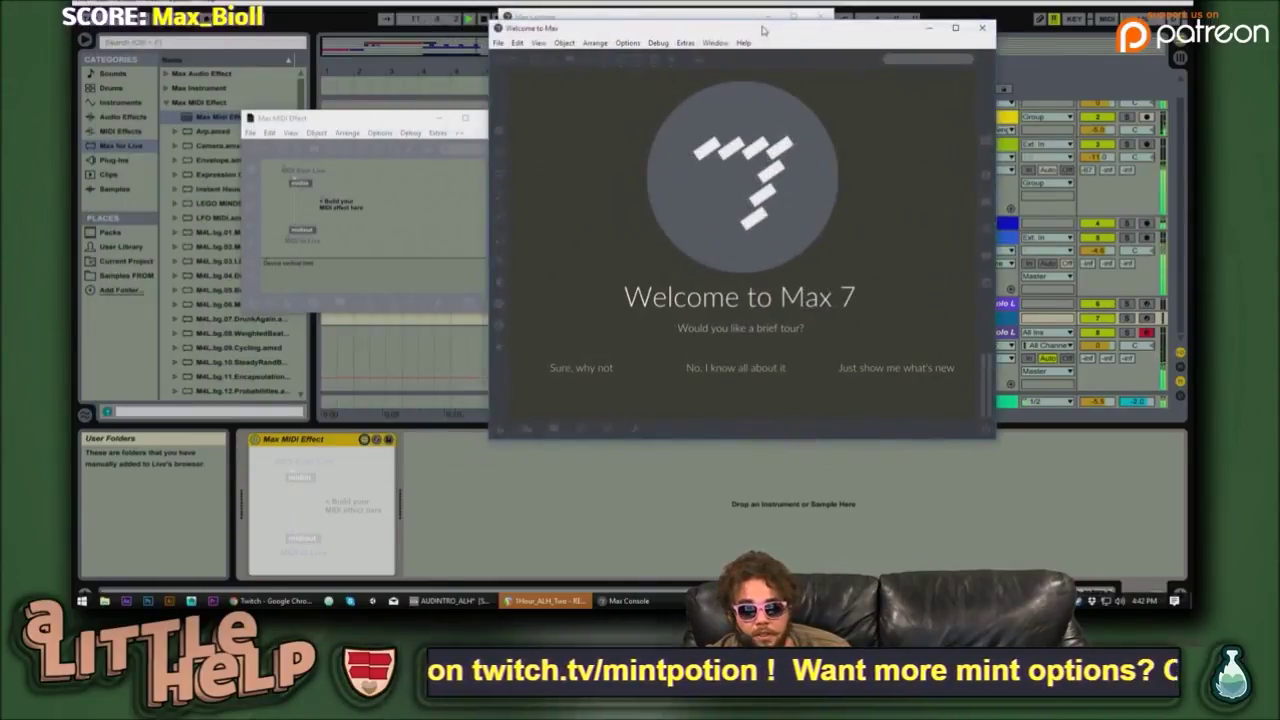
click(582, 370)
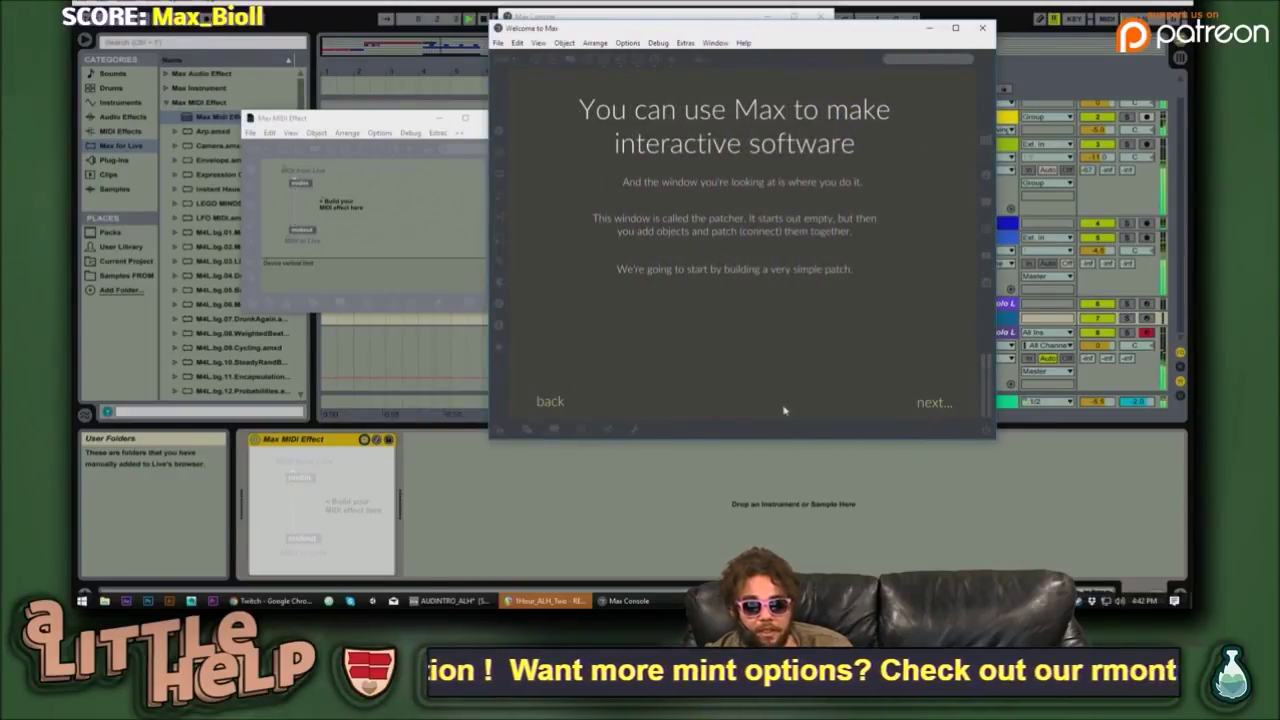
click(931, 404)
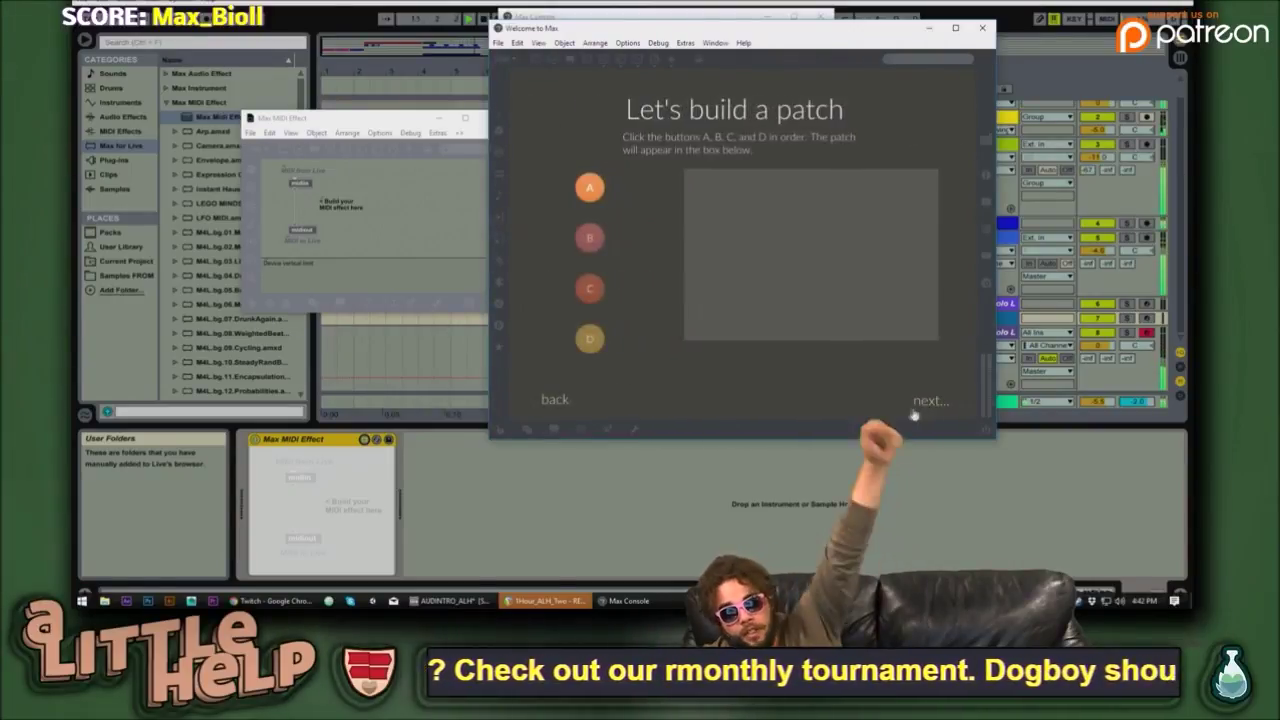
- Add parts A and B of the tour's example patch and trigger several bangs to generate random numbers
click(589, 193)
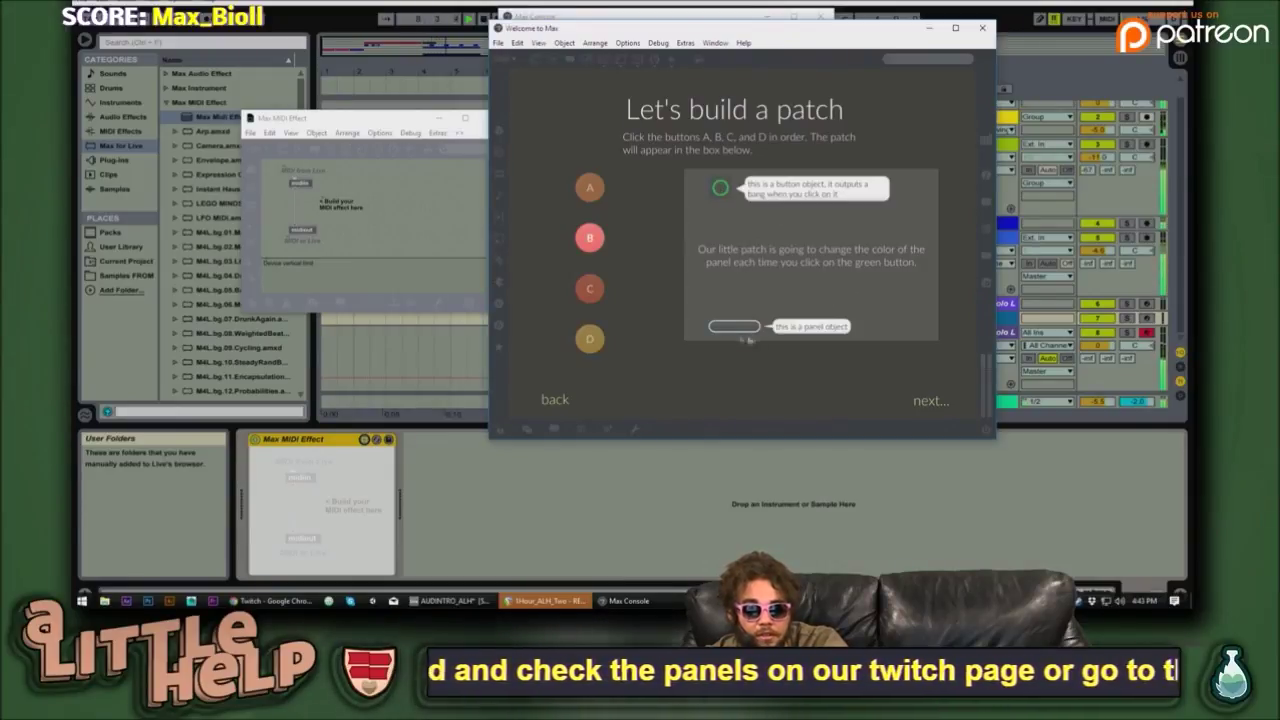
click(592, 238)
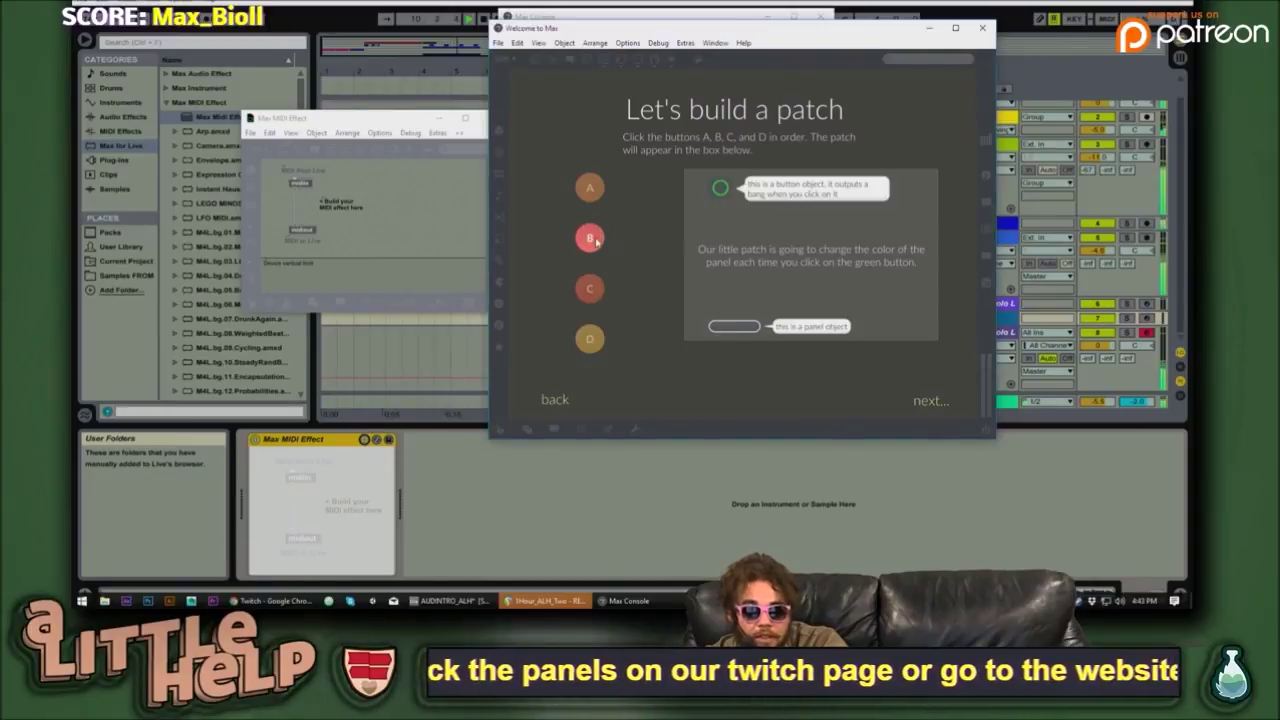
click(721, 188)
click(721, 188)
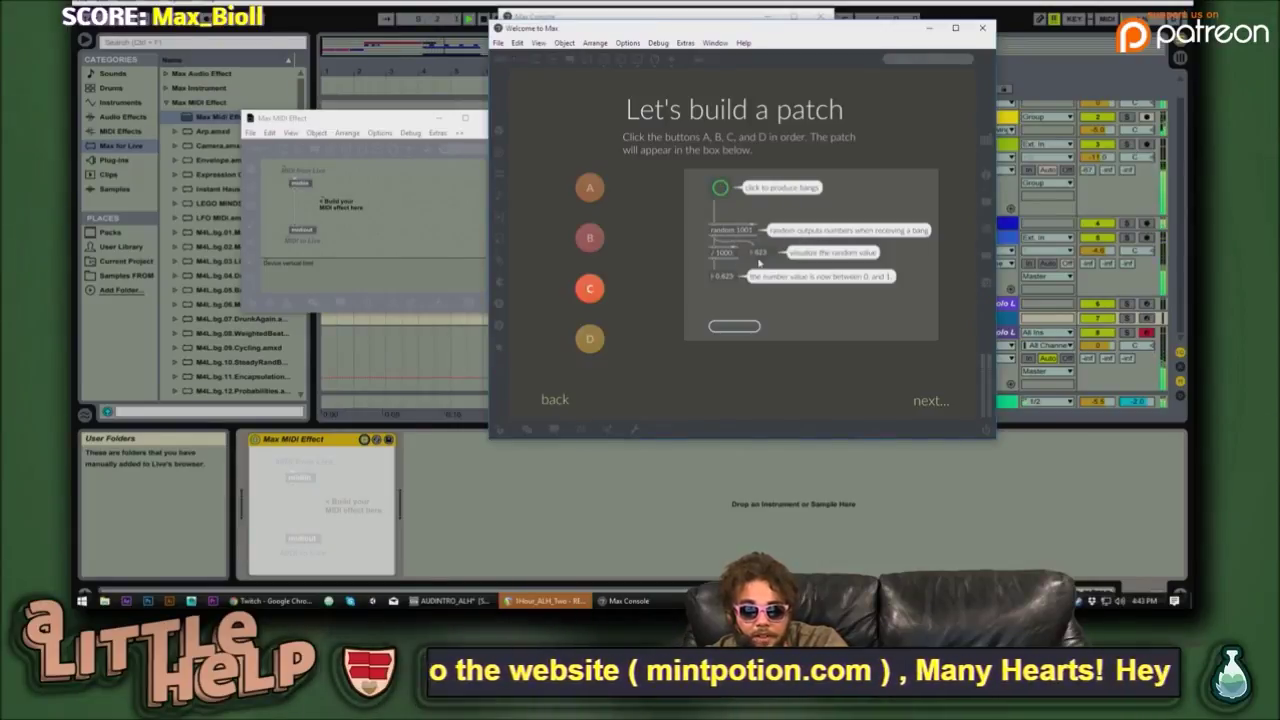
click(727, 189)
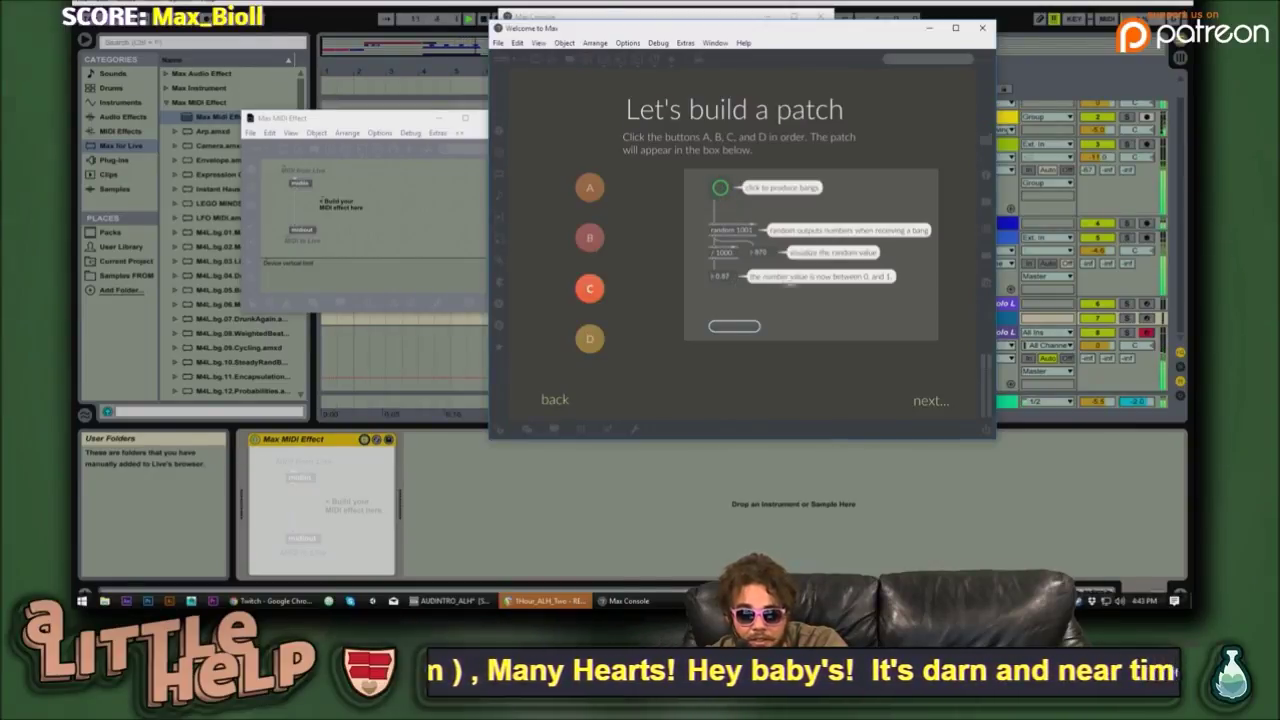
click(720, 188)
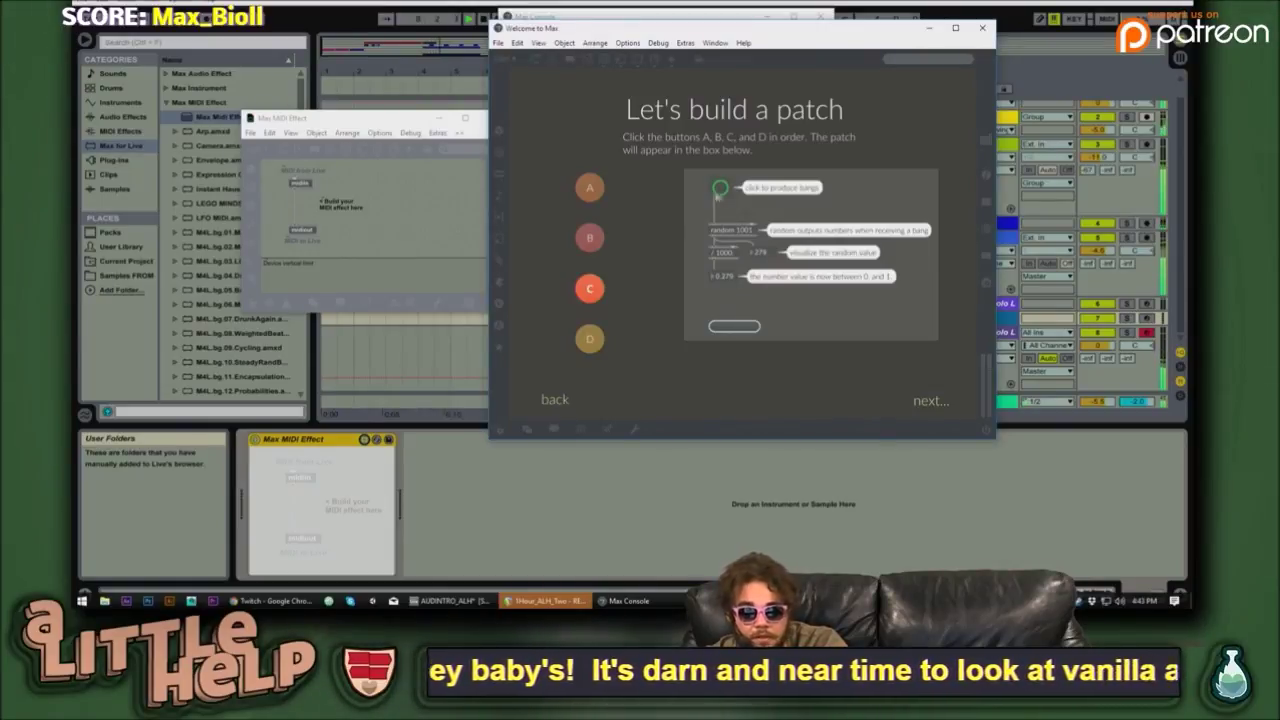
- Add part C to the example patch to combine three random values into one list, and trigger bangs to test it
click(594, 288)
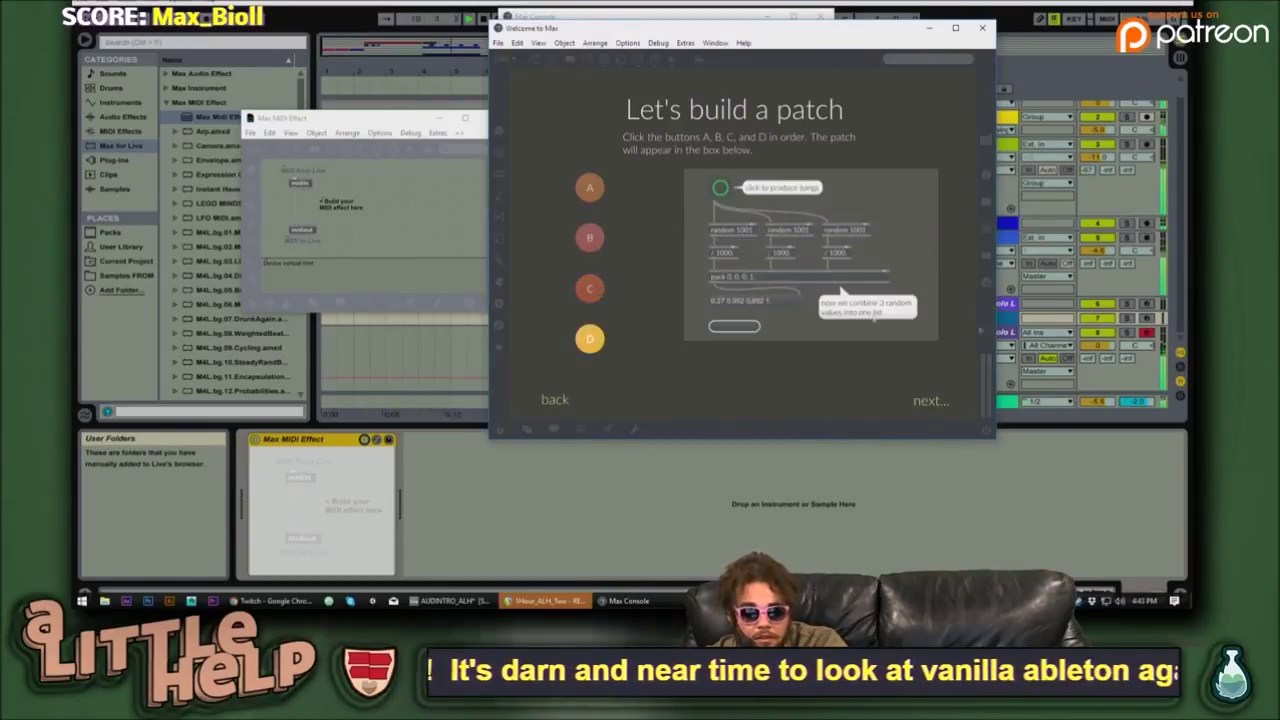
click(1070, 388)
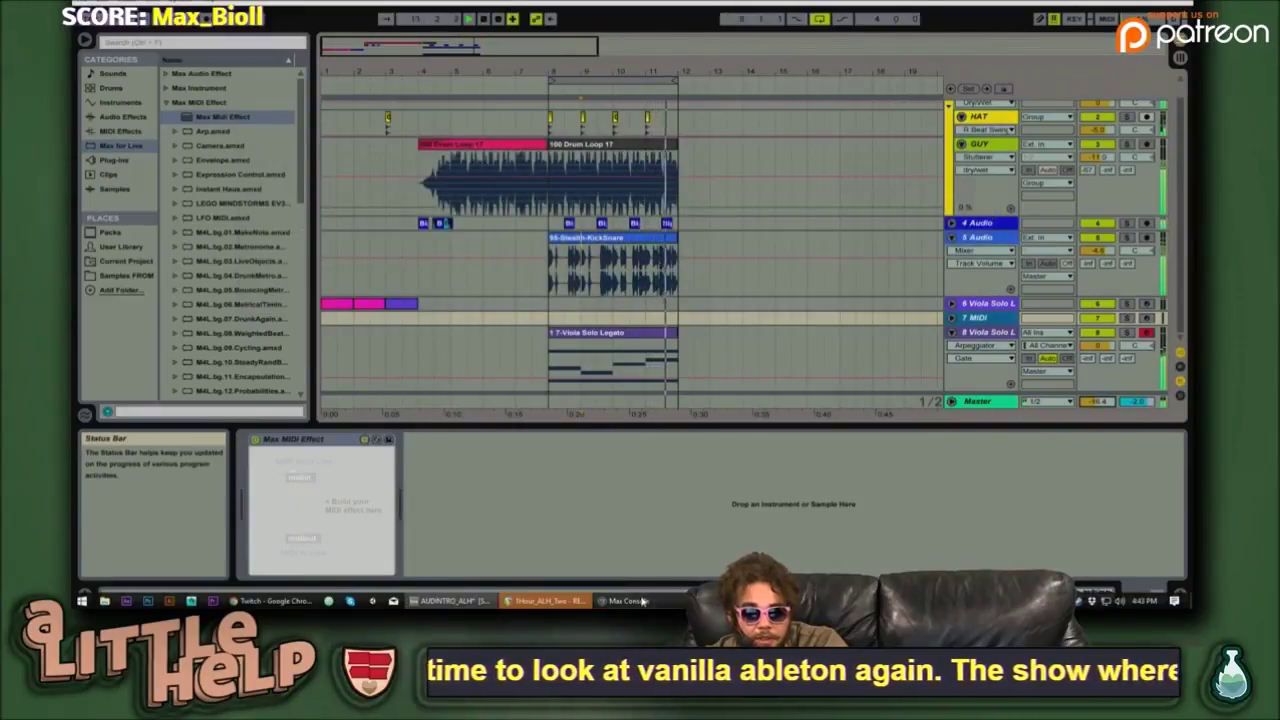
key(alt+Tab)
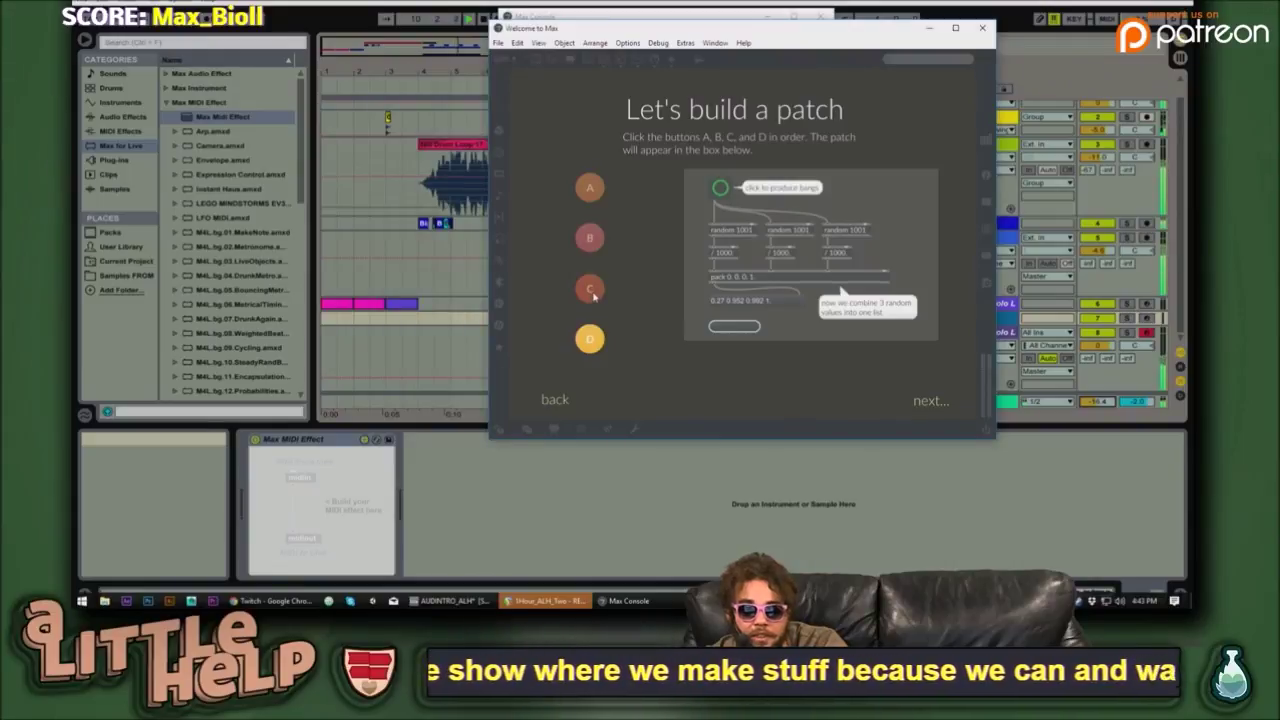
click(719, 188)
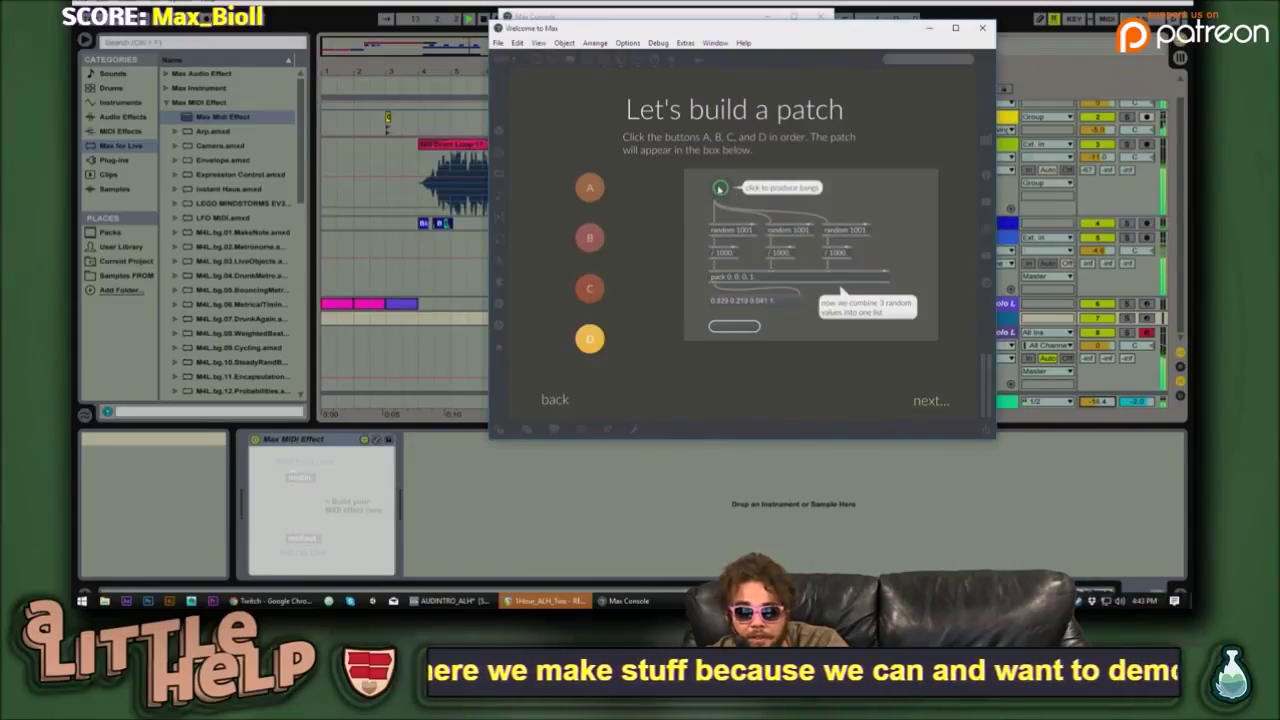
click(719, 188)
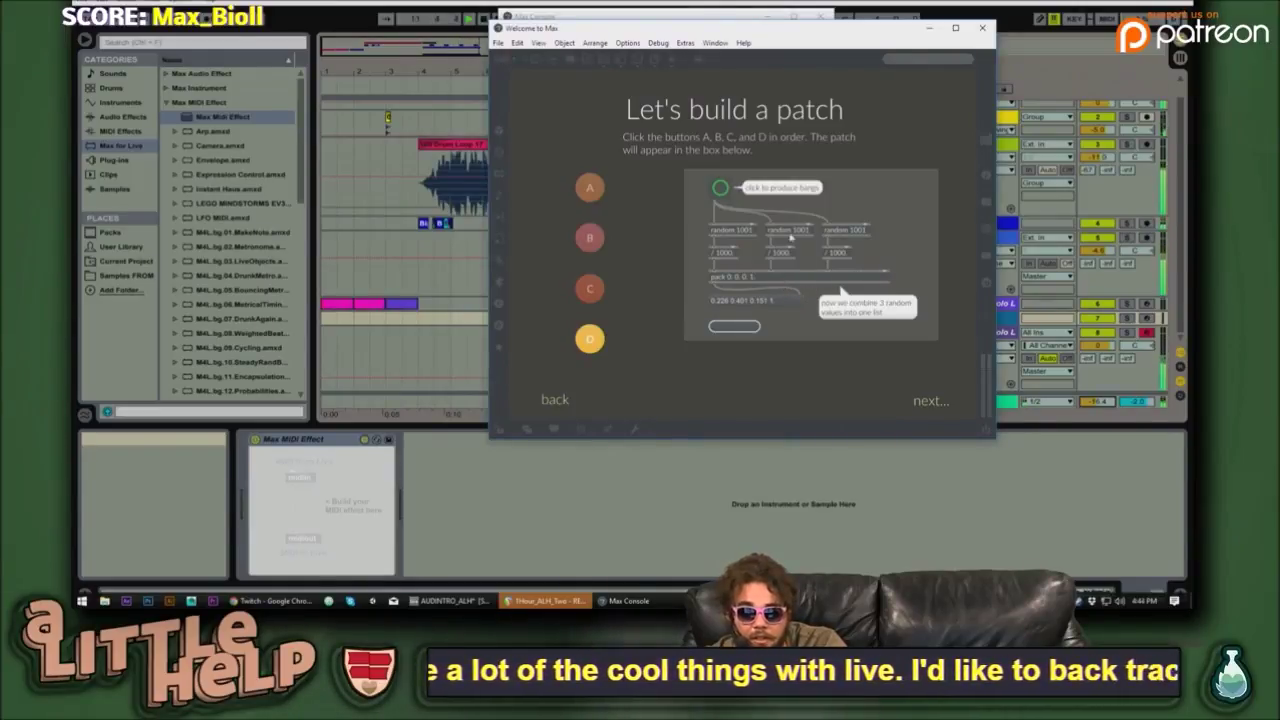
- Complete the example patch with part D and repeatedly trigger bangs to give the panel random colors
click(589, 338)
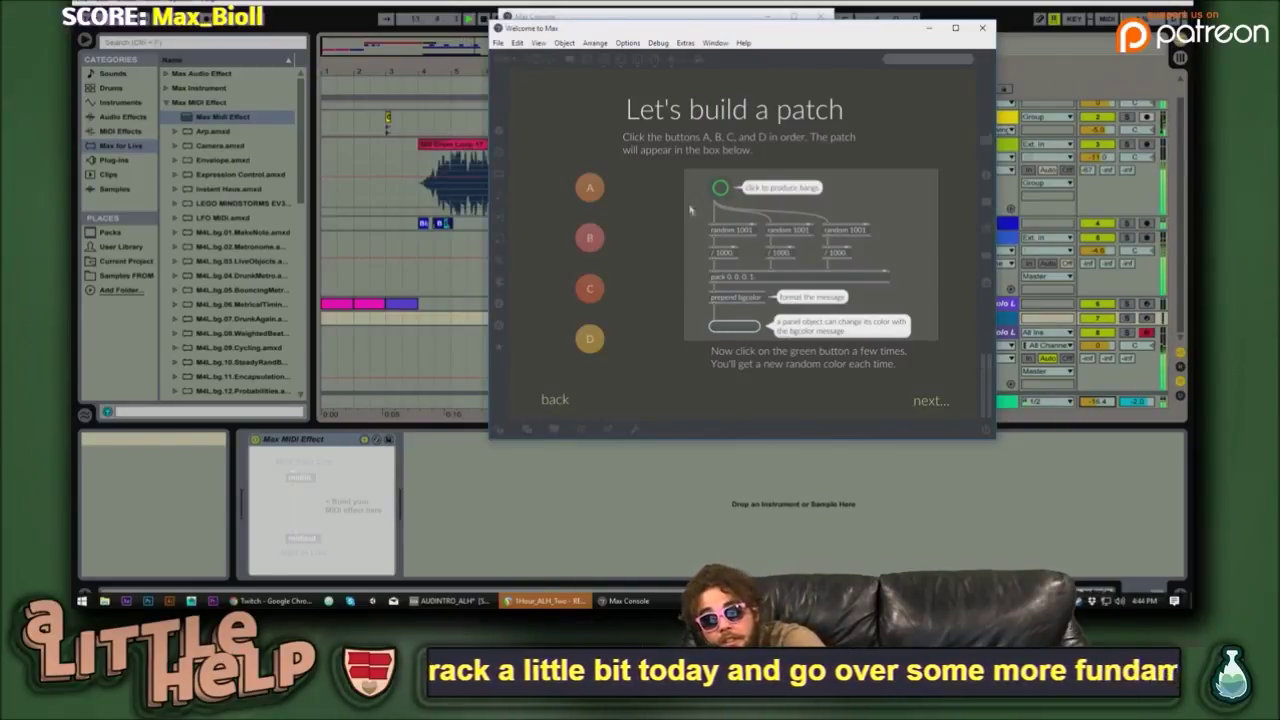
click(720, 188)
click(720, 188)
click(720, 188)
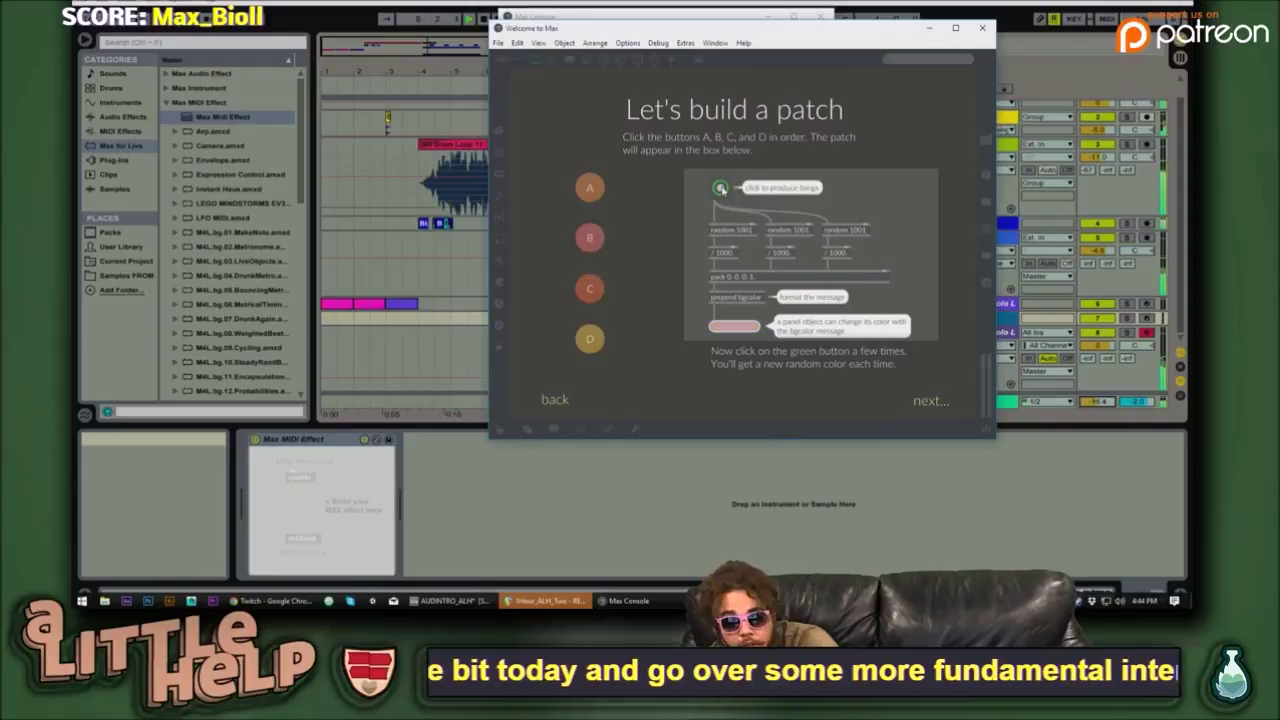
click(720, 188)
click(720, 188)
click(720, 188)
click(720, 188)
click(720, 188)
click(720, 188)
click(720, 188)
click(720, 188)
click(720, 188)
click(720, 188)
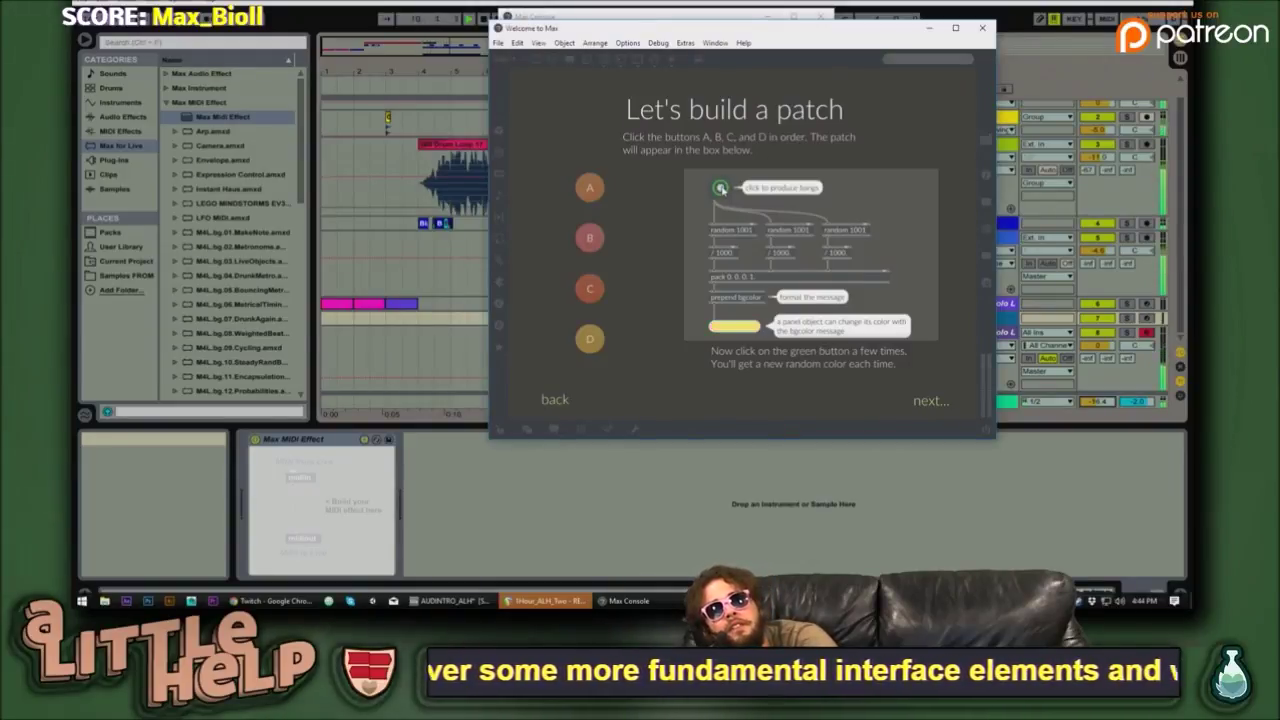
click(720, 188)
click(720, 188)
click(720, 188)
click(720, 188)
click(720, 188)
click(720, 188)
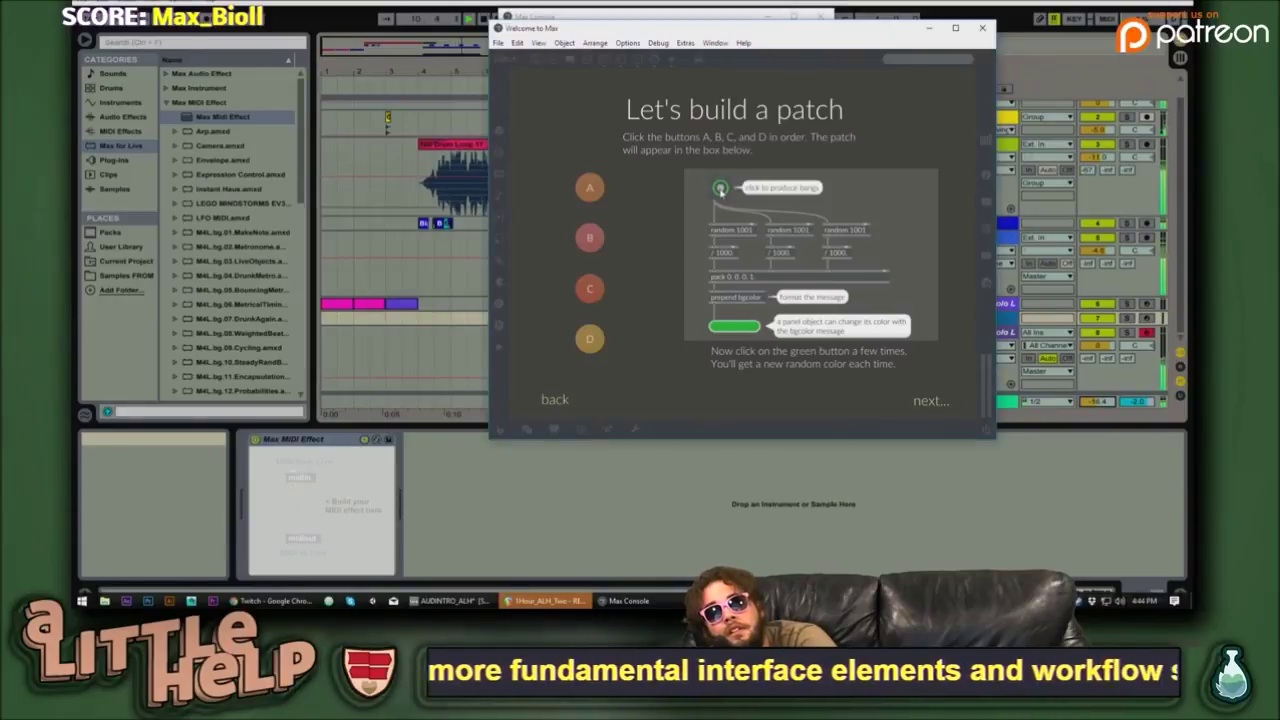
click(720, 188)
click(720, 188)
click(720, 188)
click(720, 188)
click(720, 188)
click(720, 188)
click(720, 188)
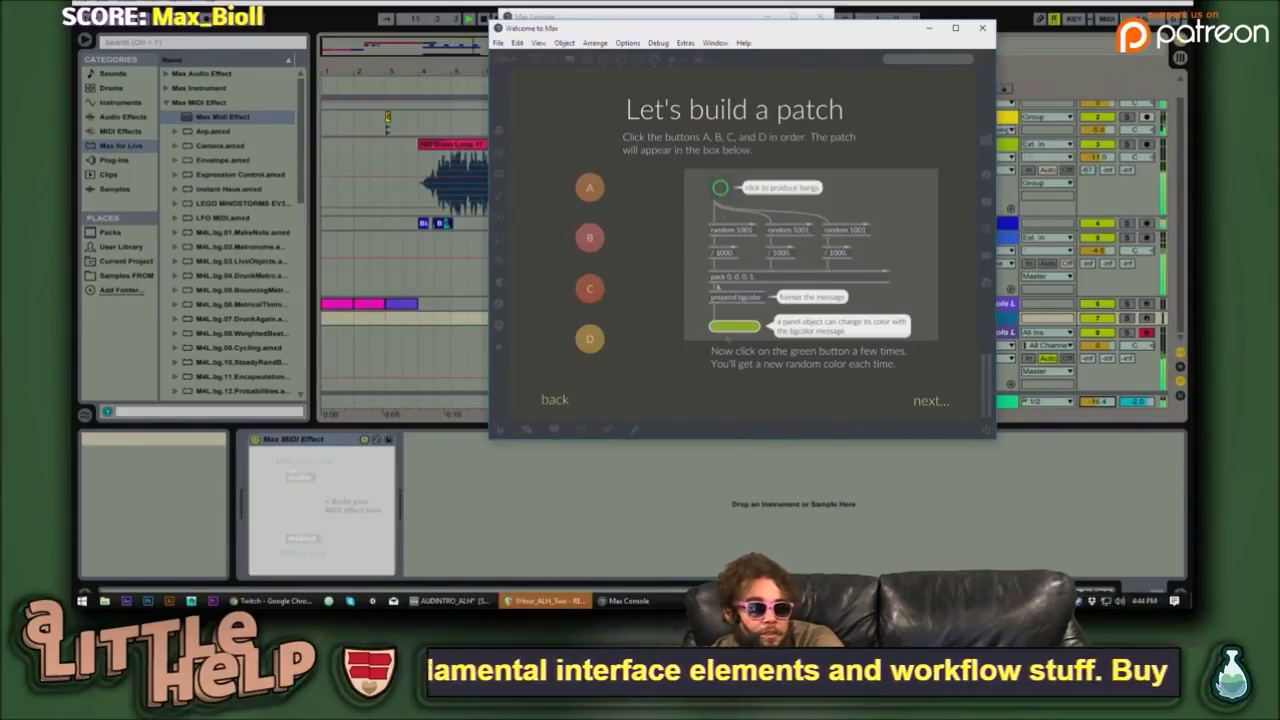
- Advance the tour to the MIDI Note Generator example, then start it and redraw the melody in its note table
click(925, 402)
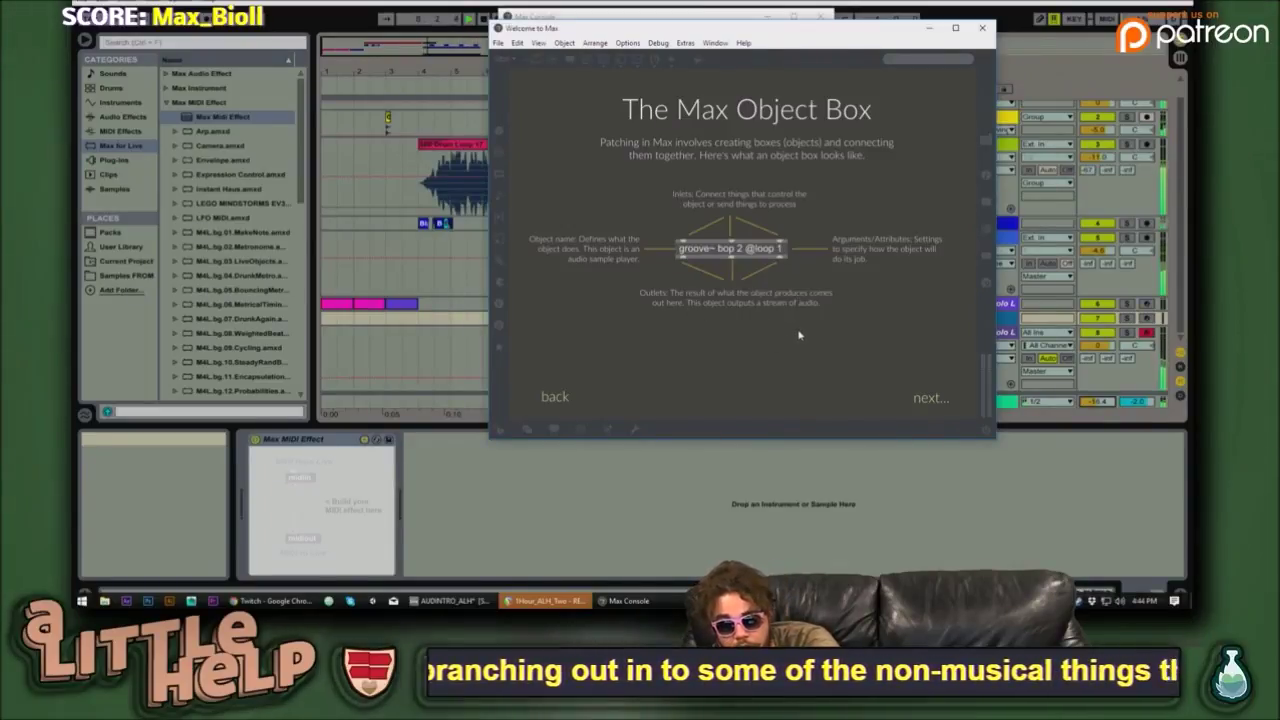
click(930, 398)
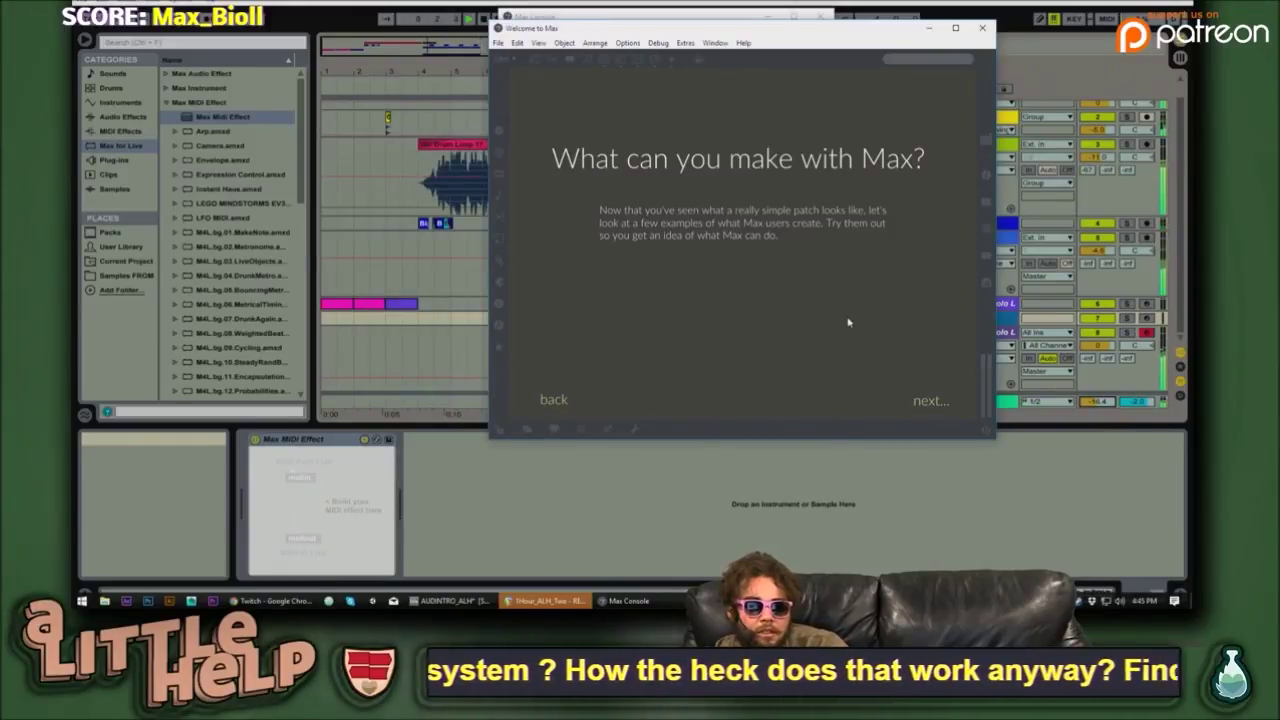
click(932, 404)
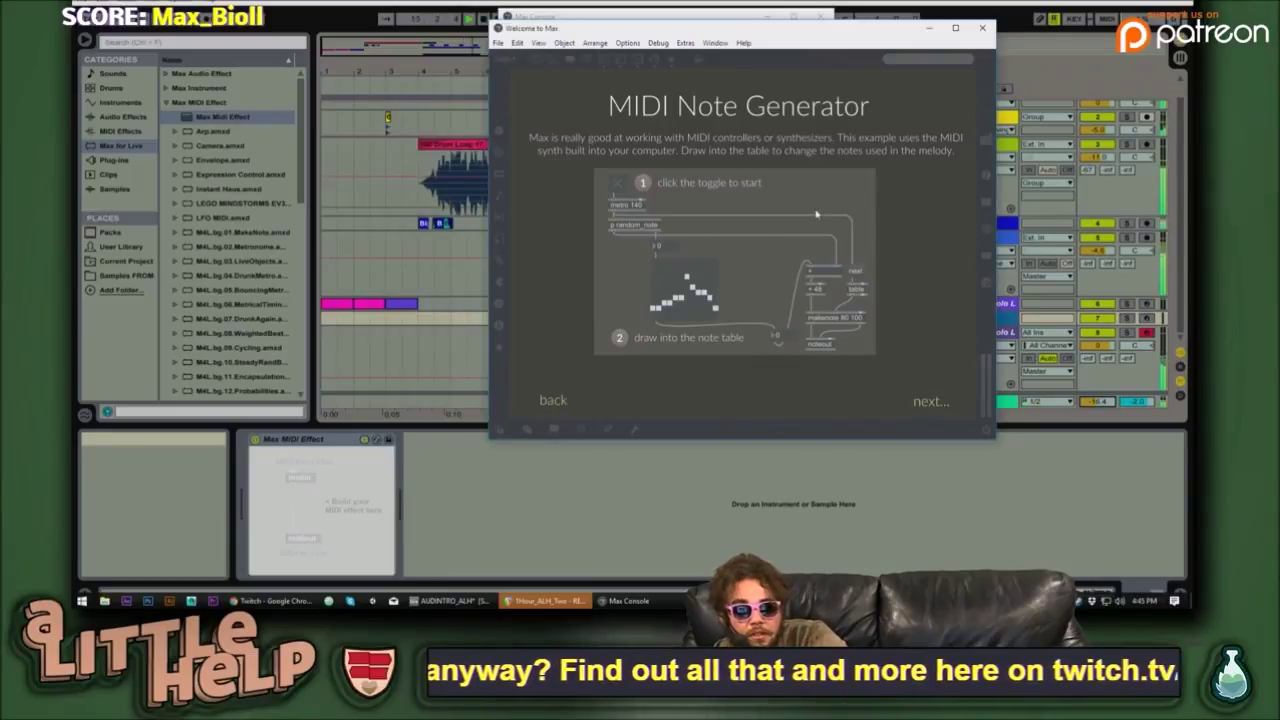
click(616, 185)
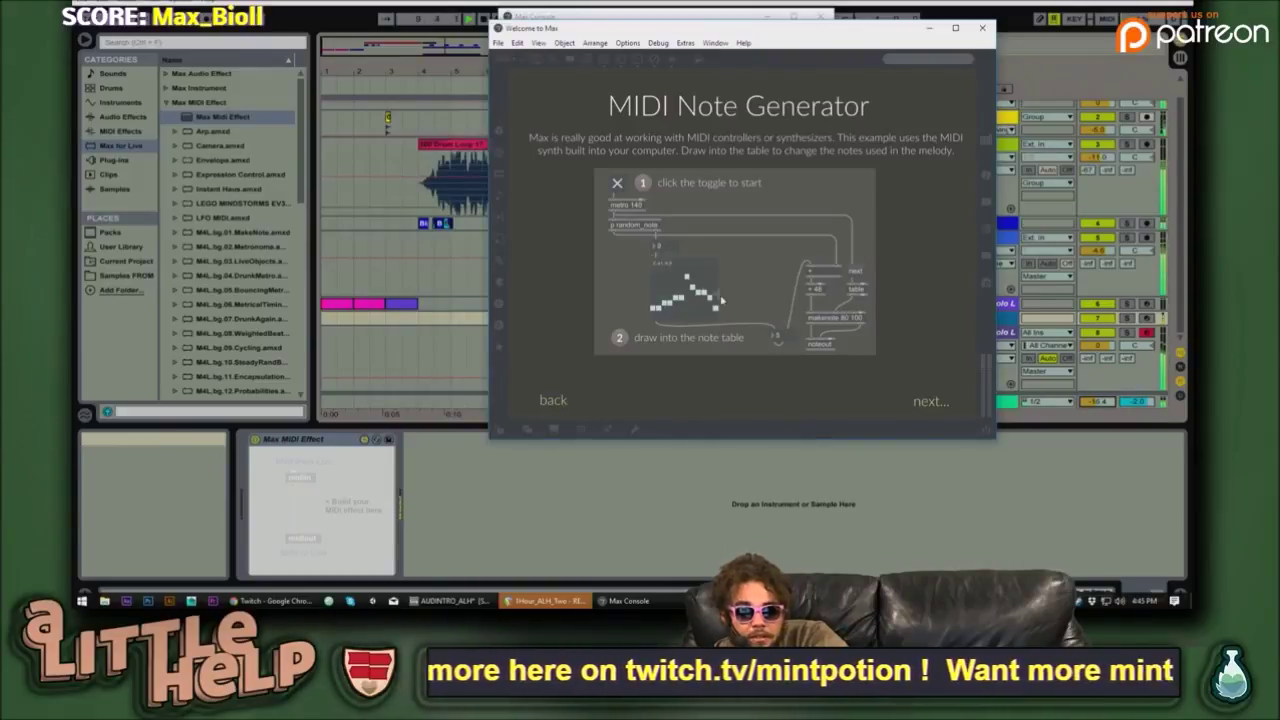
drag(653, 282, 720, 303)
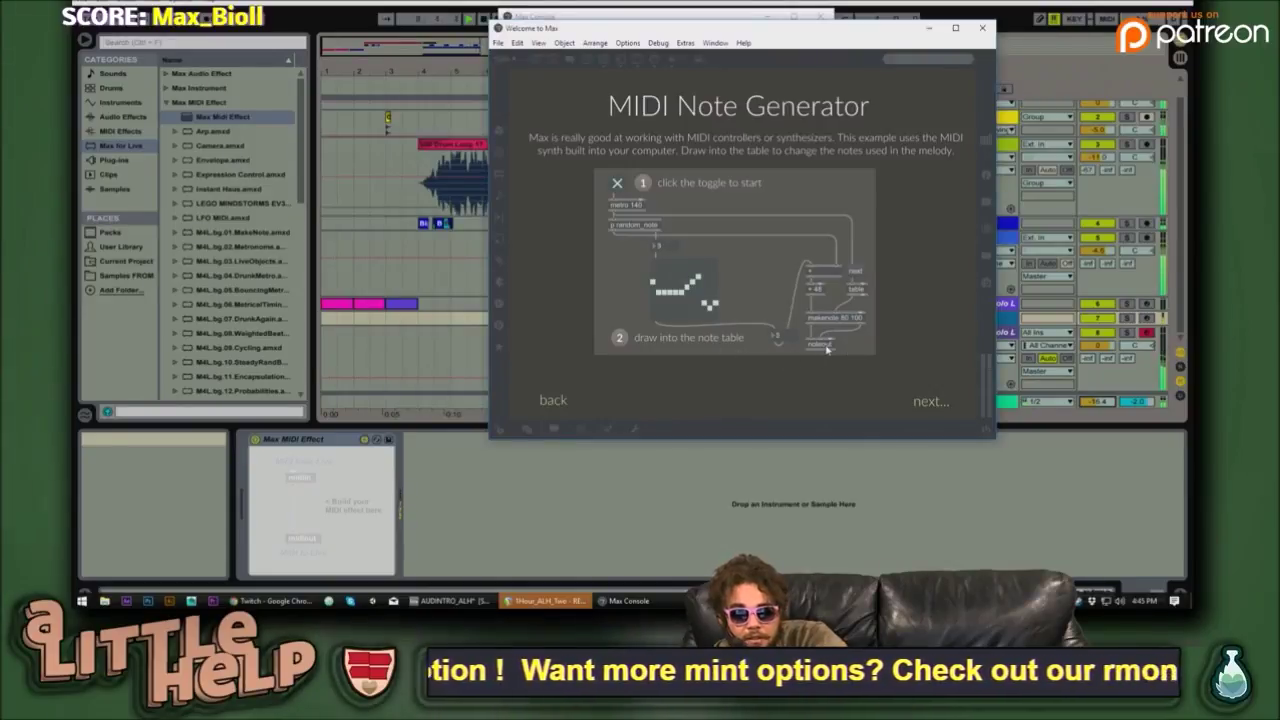
- Return to Ableton Live and add the Analog instrument after the Max MIDI Effect on the 7 MIDI track
click(456, 485)
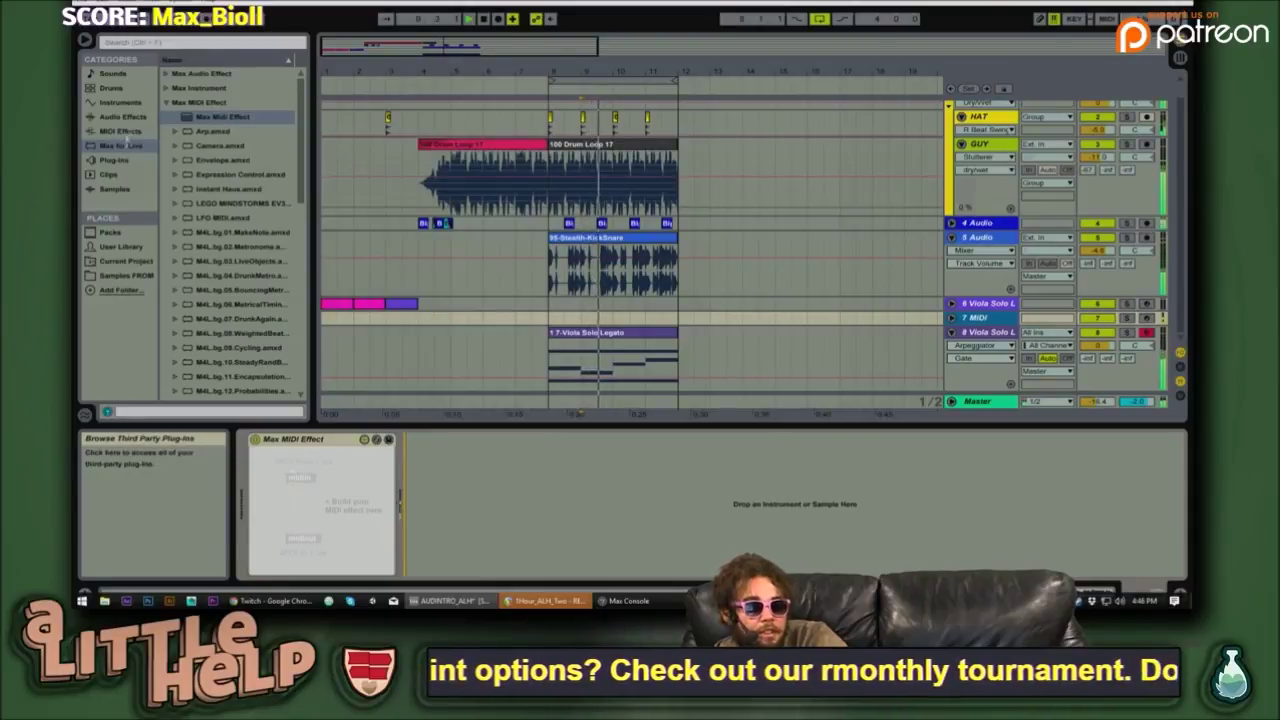
click(147, 103)
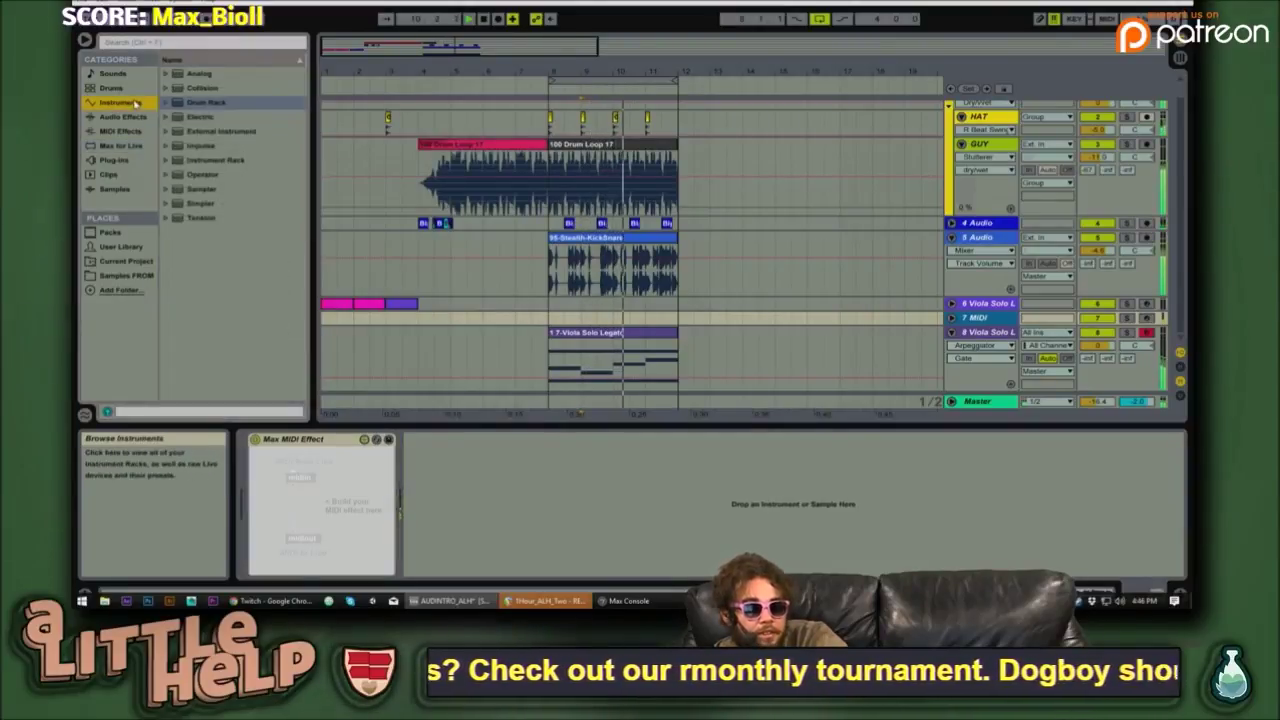
click(188, 75)
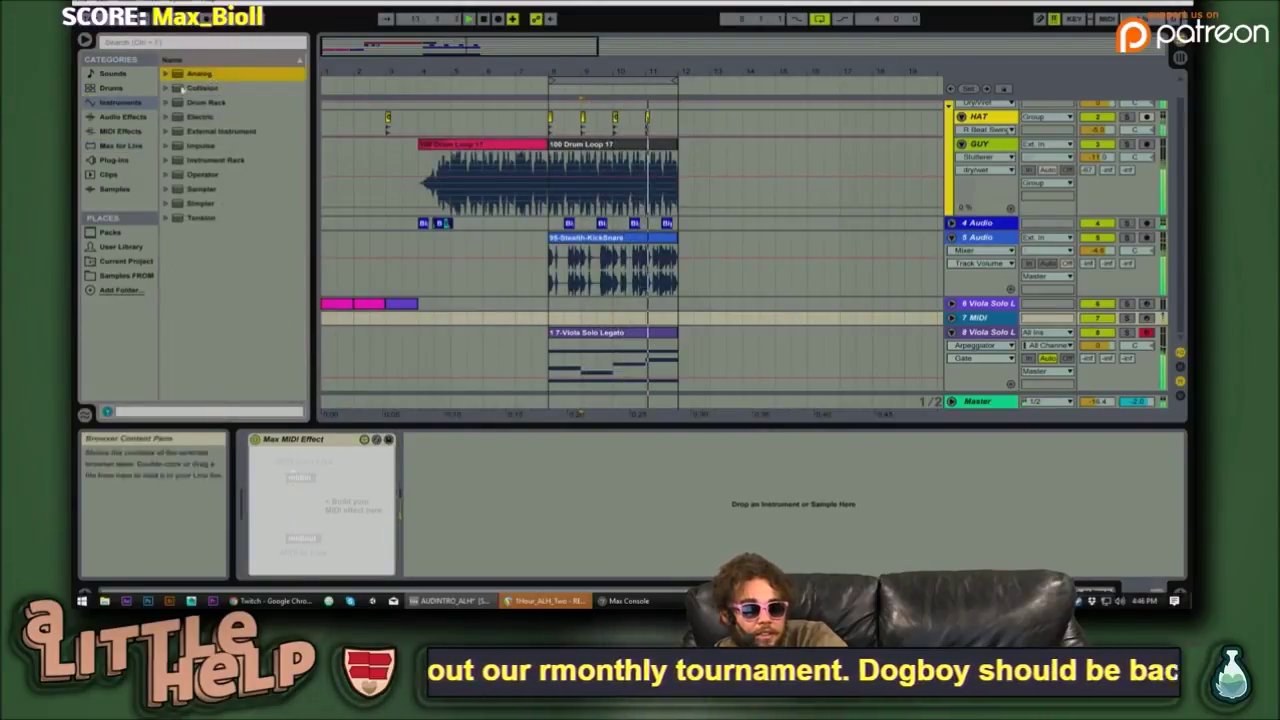
drag(187, 78, 476, 496)
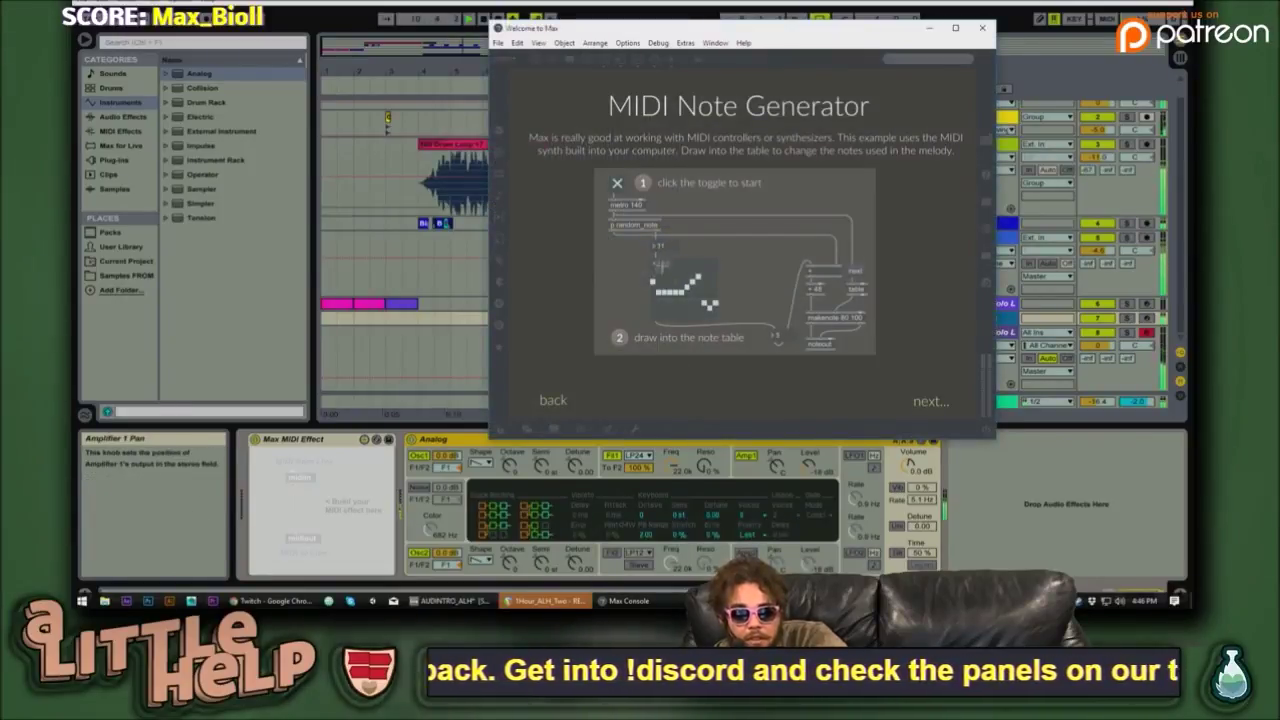
- In Max, redraw the running MIDI Note Generator's note table as a mostly rising line with a low final note
click(617, 189)
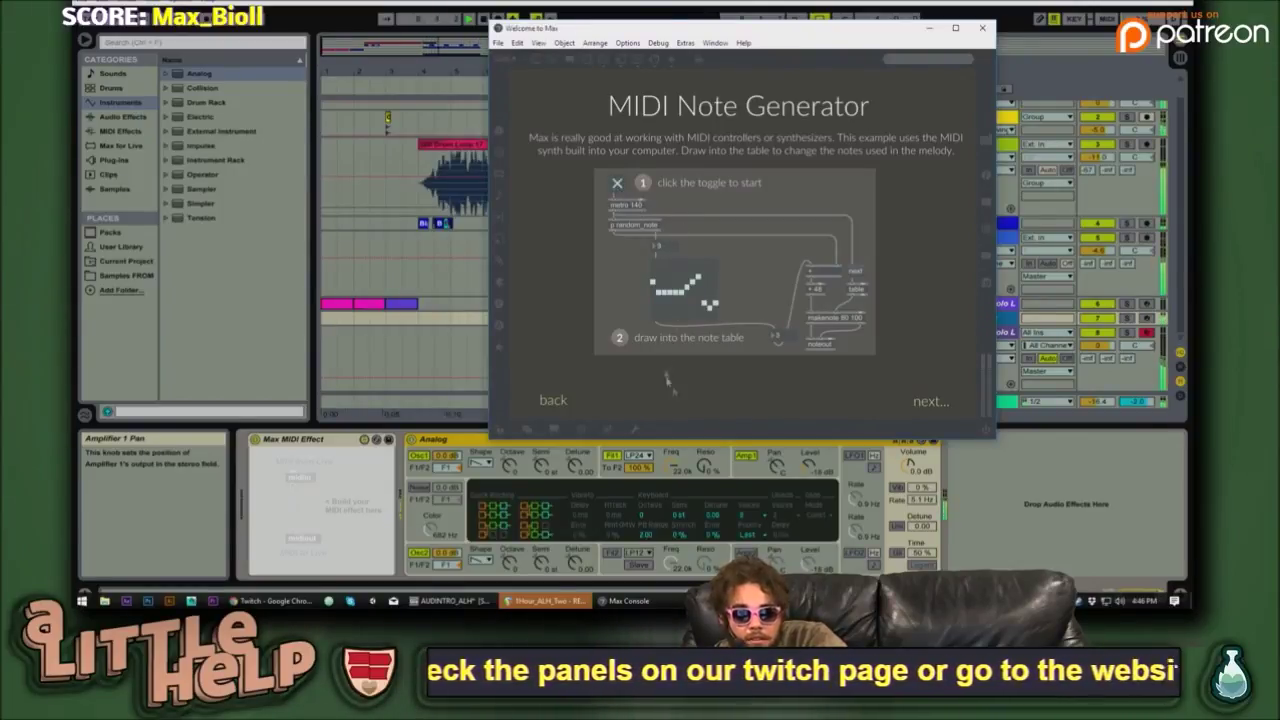
mouse_move(658, 302)
mouse_down()
mouse_move(713, 260)
mouse_move(749, 320)
mouse_up()
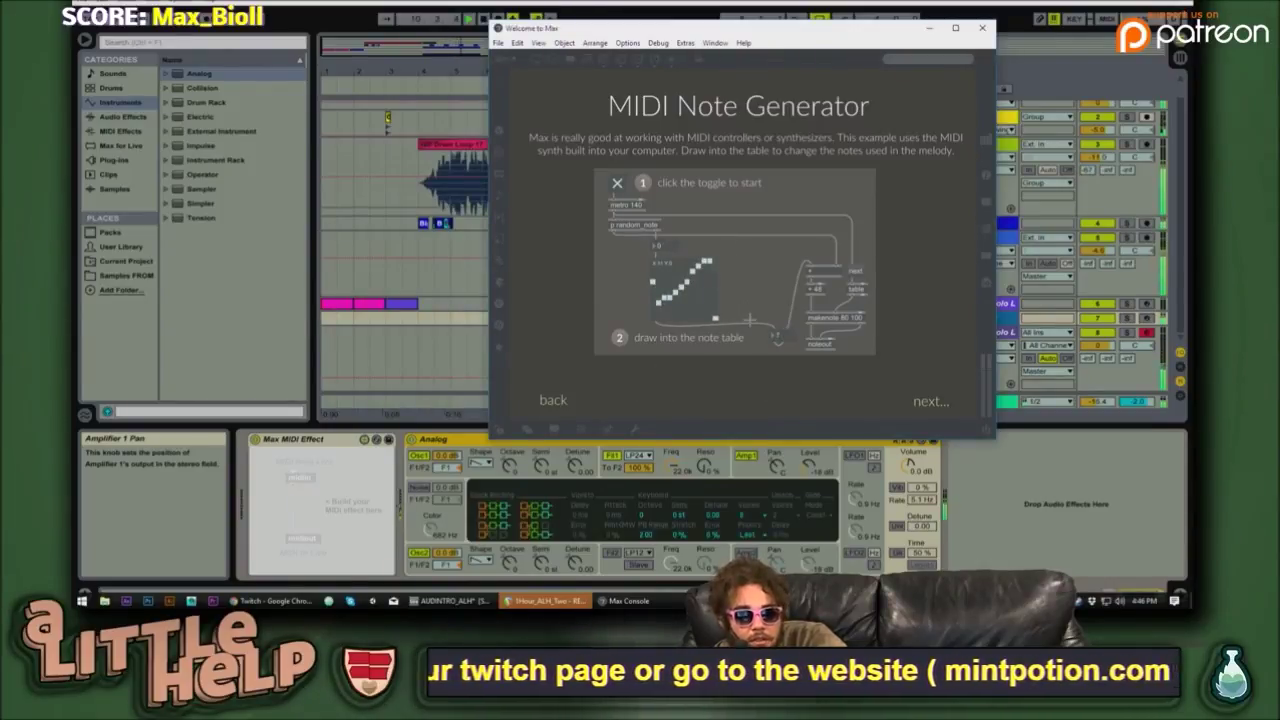
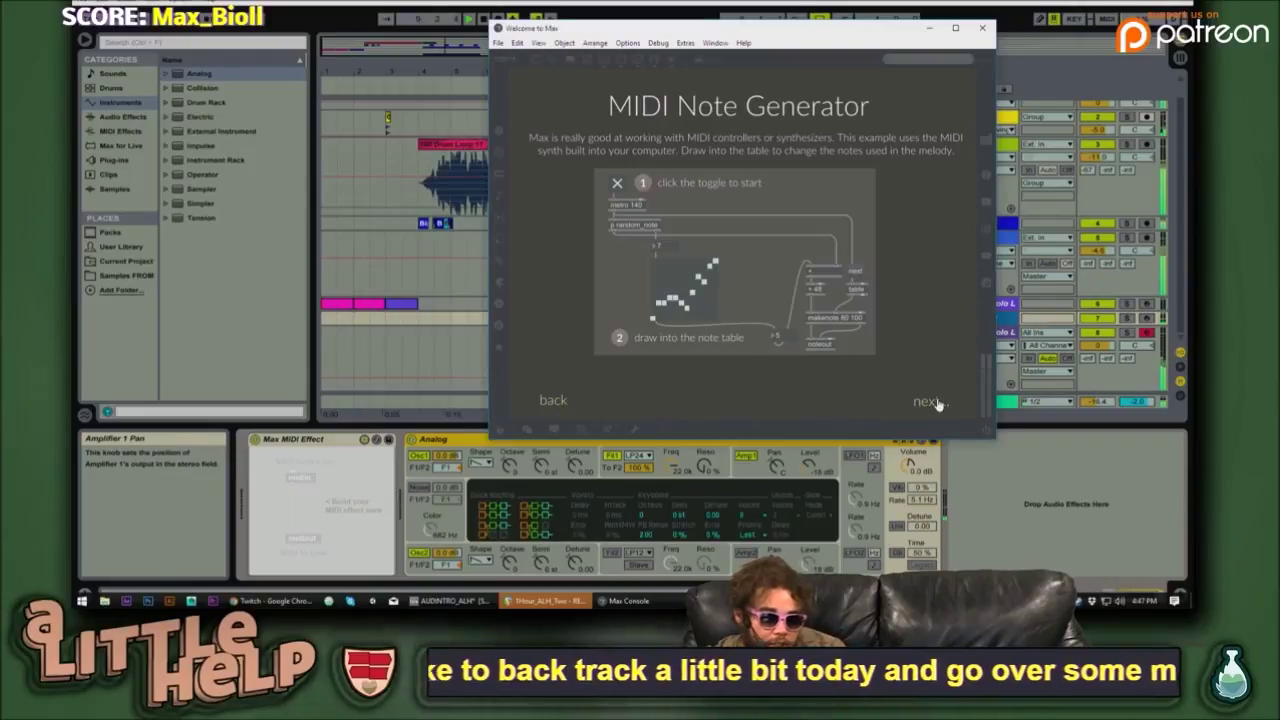
- Advance the tour to Audio Granular Synthesis, choose another sound file, shorten the grain duration and widen the pitch range
click(938, 403)
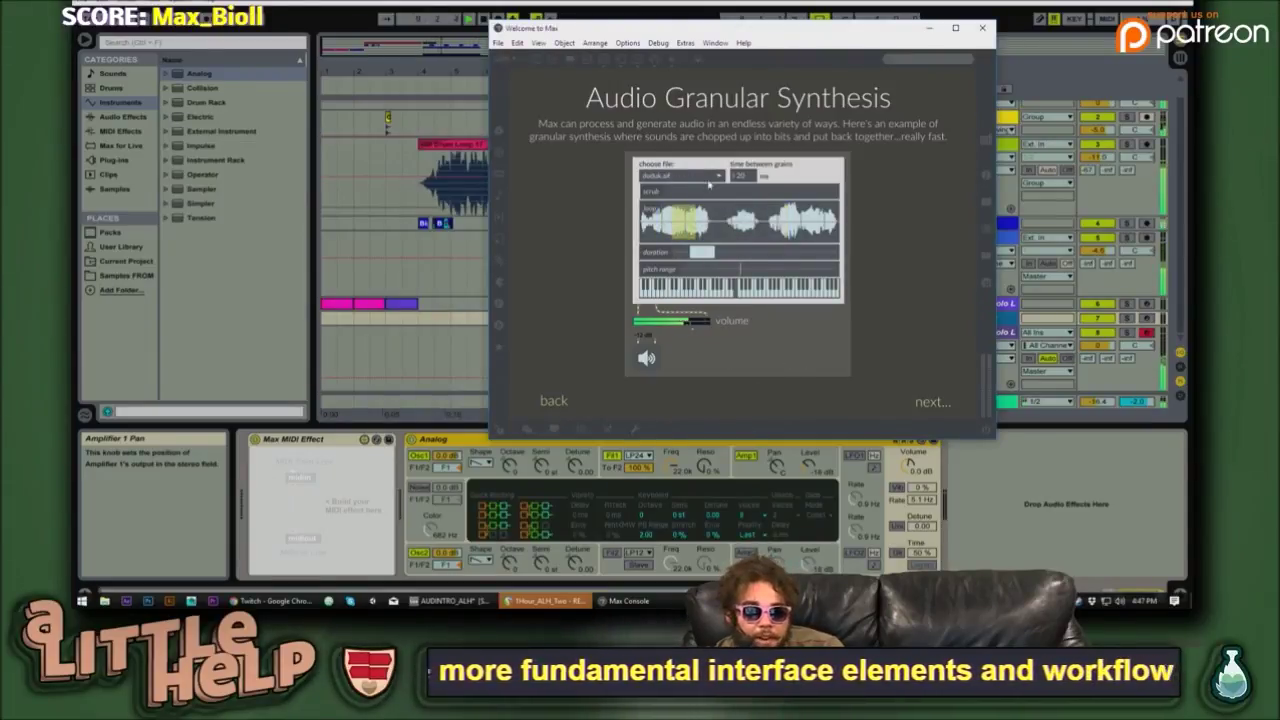
click(703, 180)
click(668, 293)
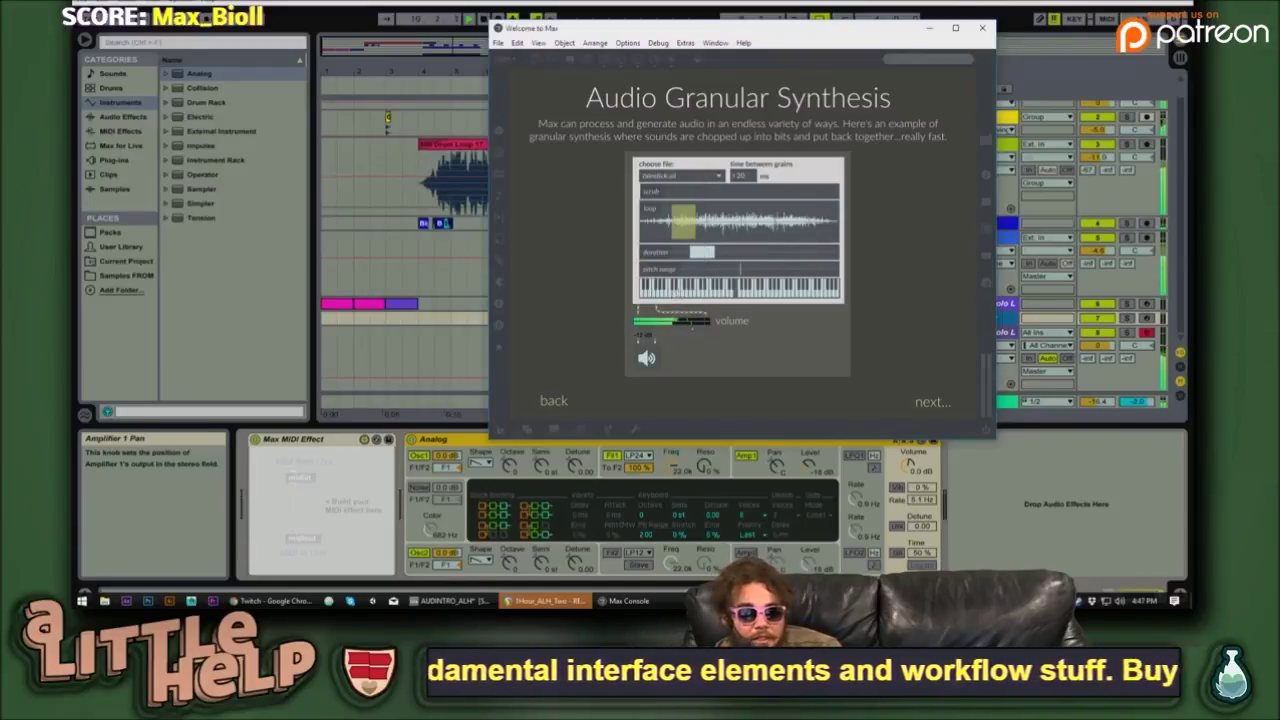
mouse_move(708, 256)
mouse_down()
mouse_move(772, 270)
mouse_move(696, 268)
mouse_up()
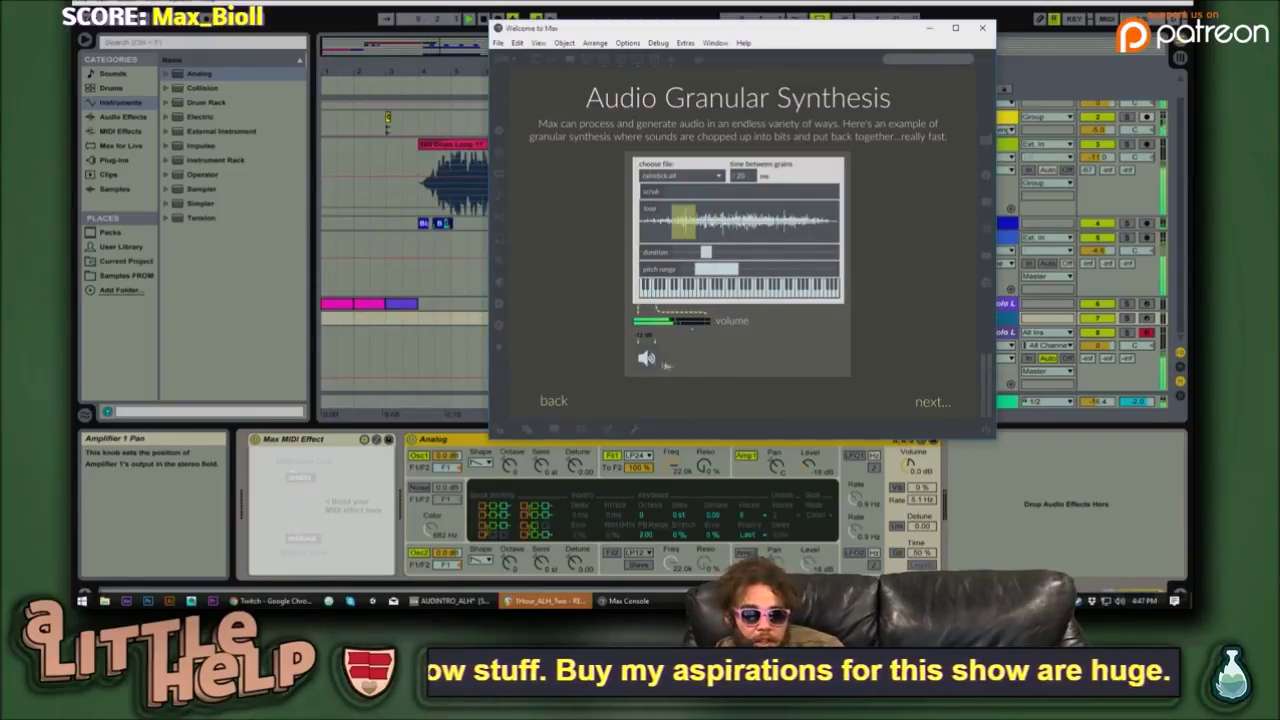
- Switch between Ableton Live and Max to check the 7 Analog track while the arrangement loop plays, ending in Max
click(463, 428)
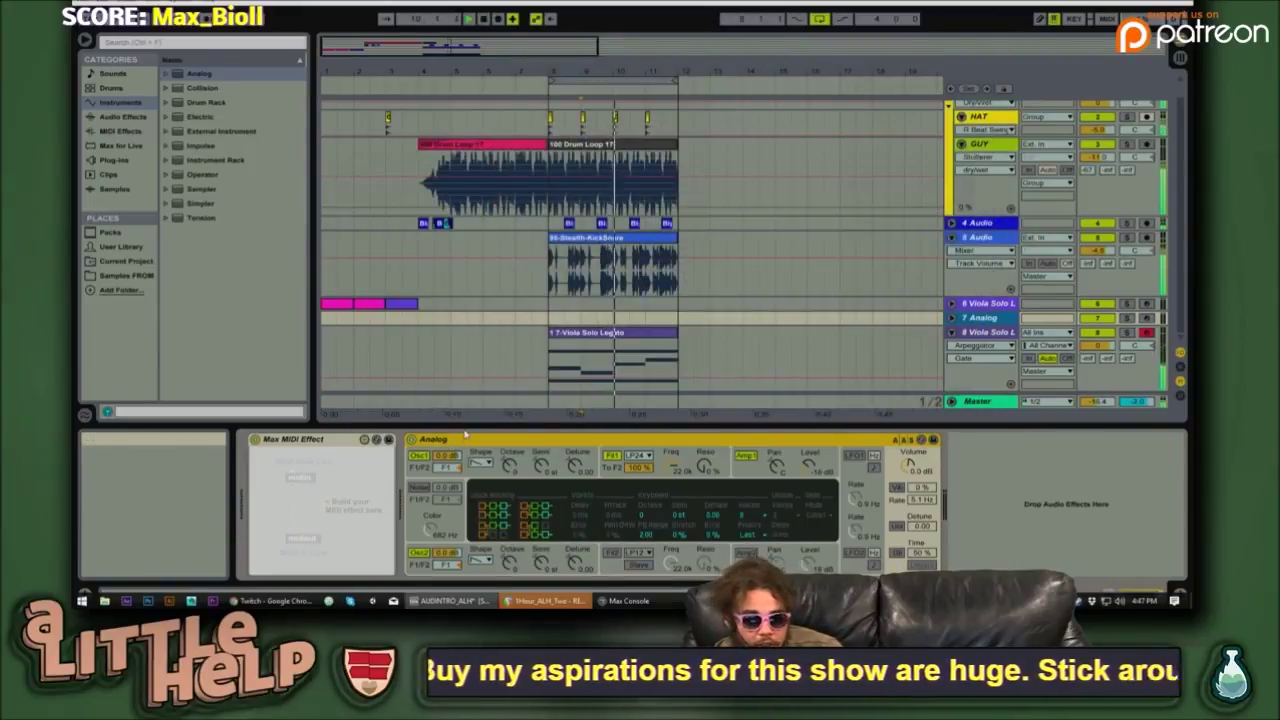
click(626, 601)
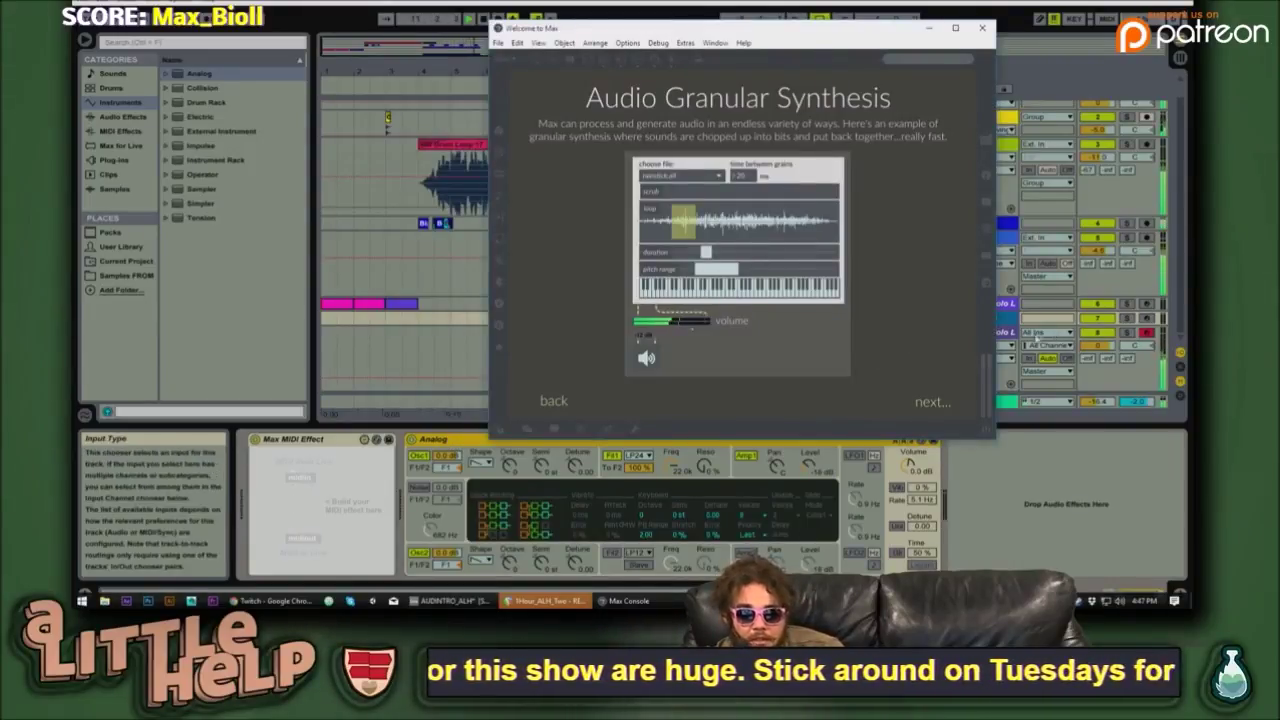
click(1126, 319)
key(space)
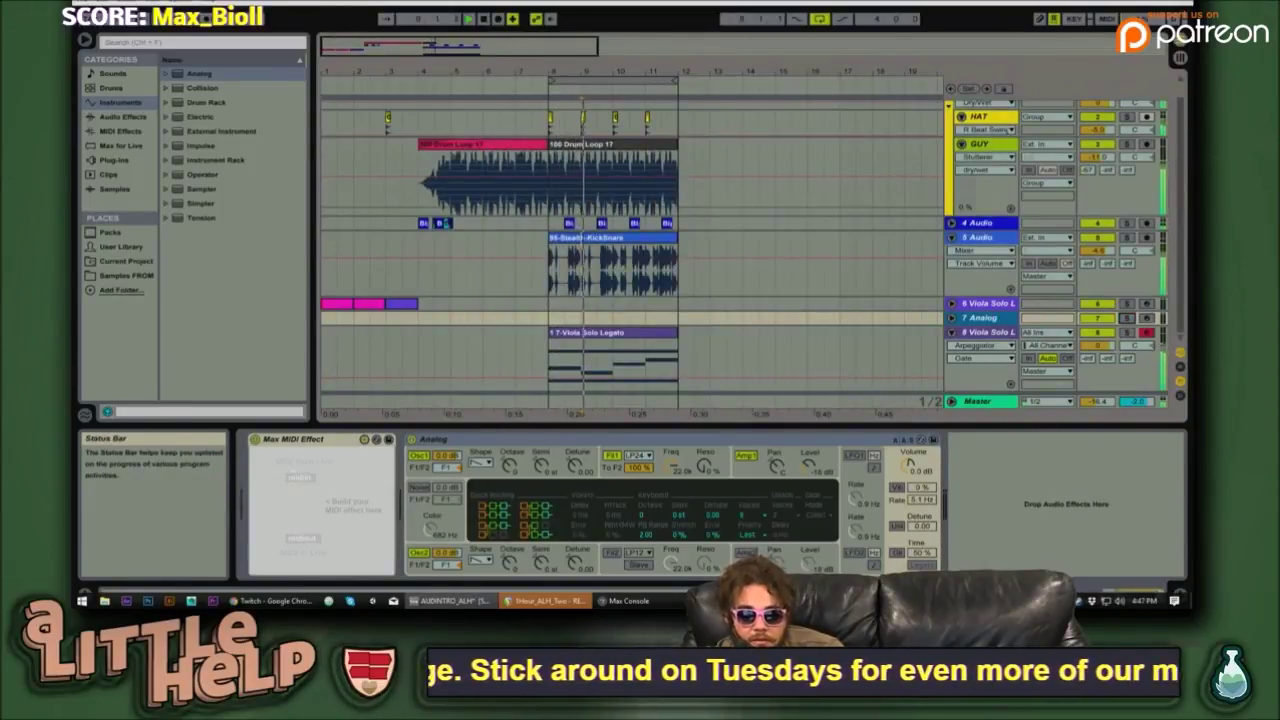
key(alt+Tab)
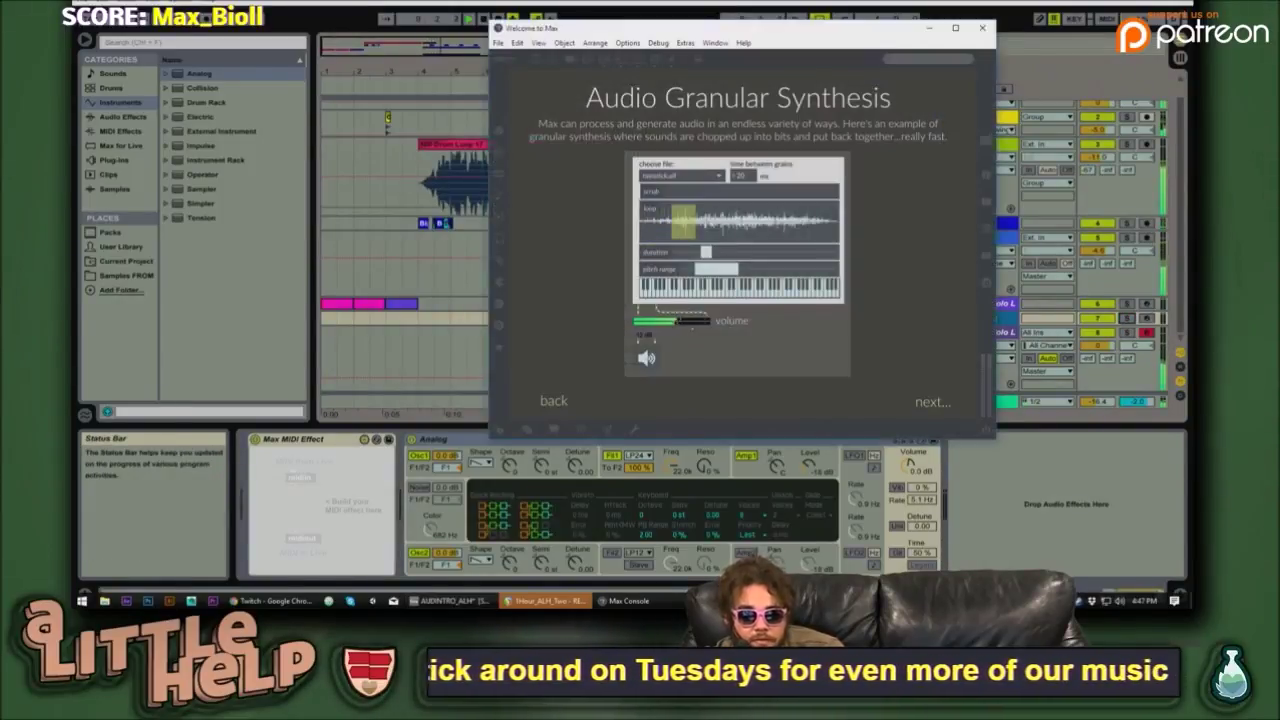
- Advance the tour to Video Example, raise the effect amount and set the video source to Movie File
click(941, 402)
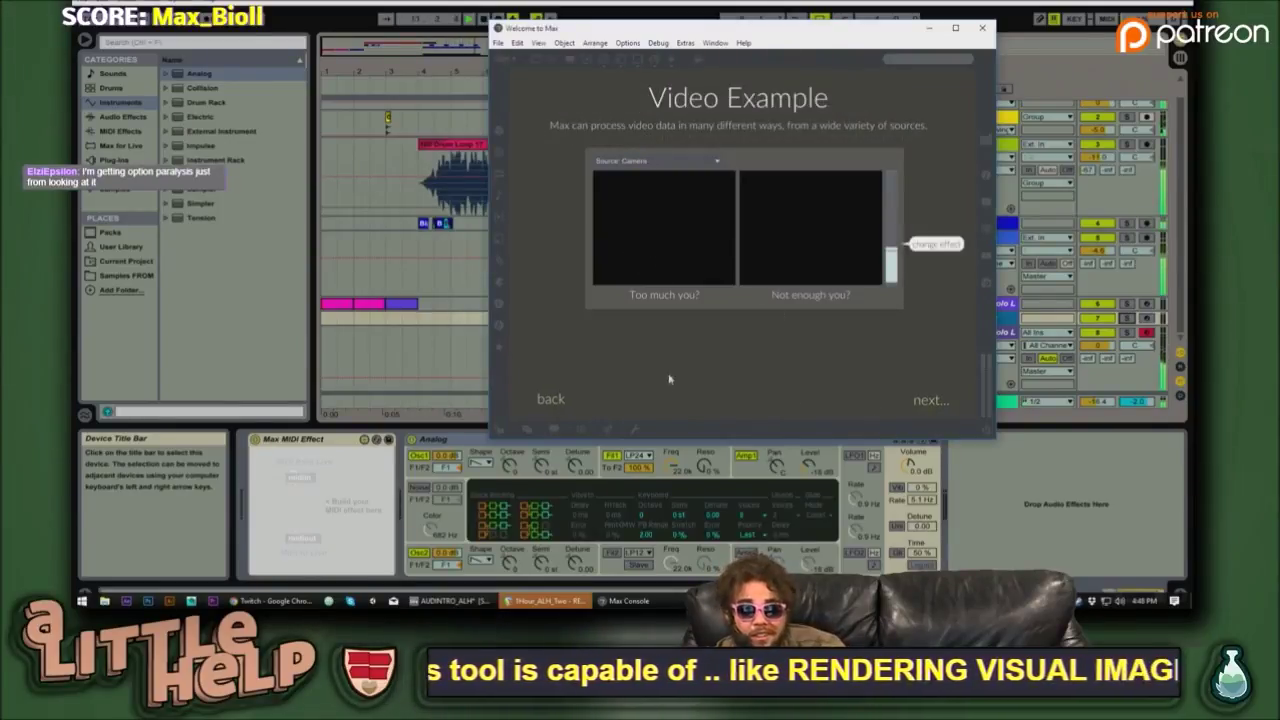
drag(889, 250, 889, 230)
click(683, 163)
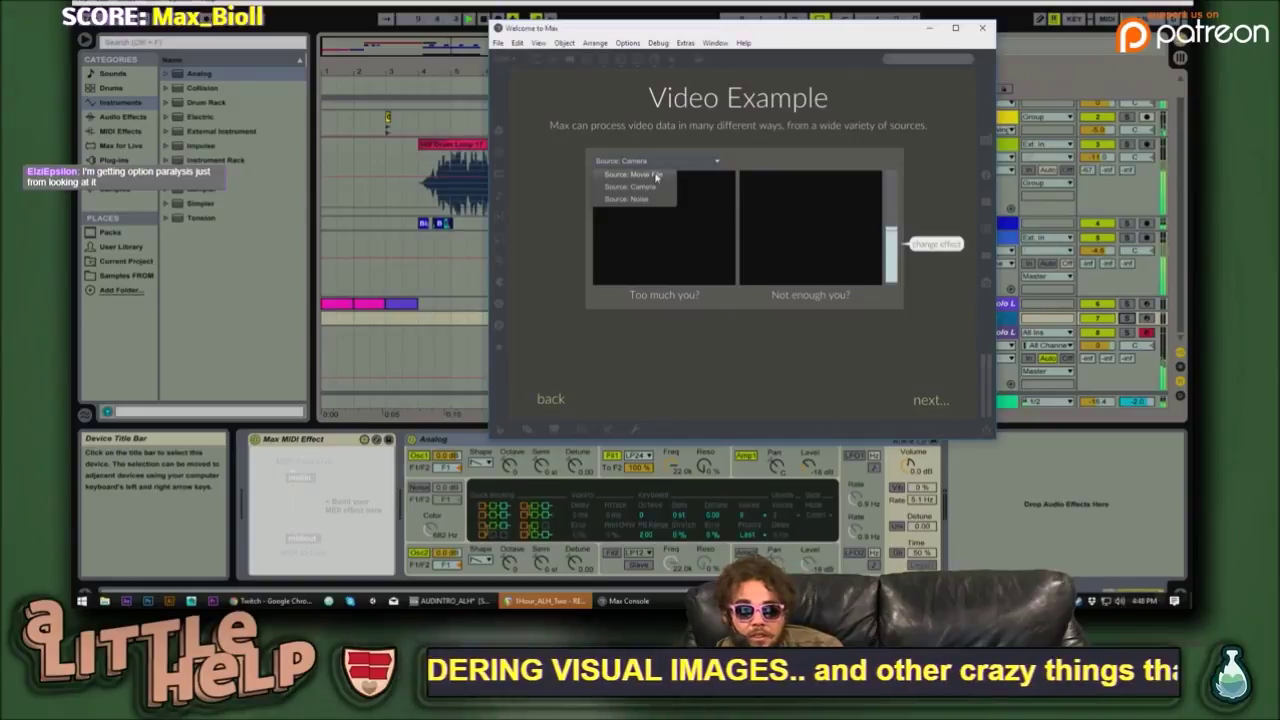
click(657, 175)
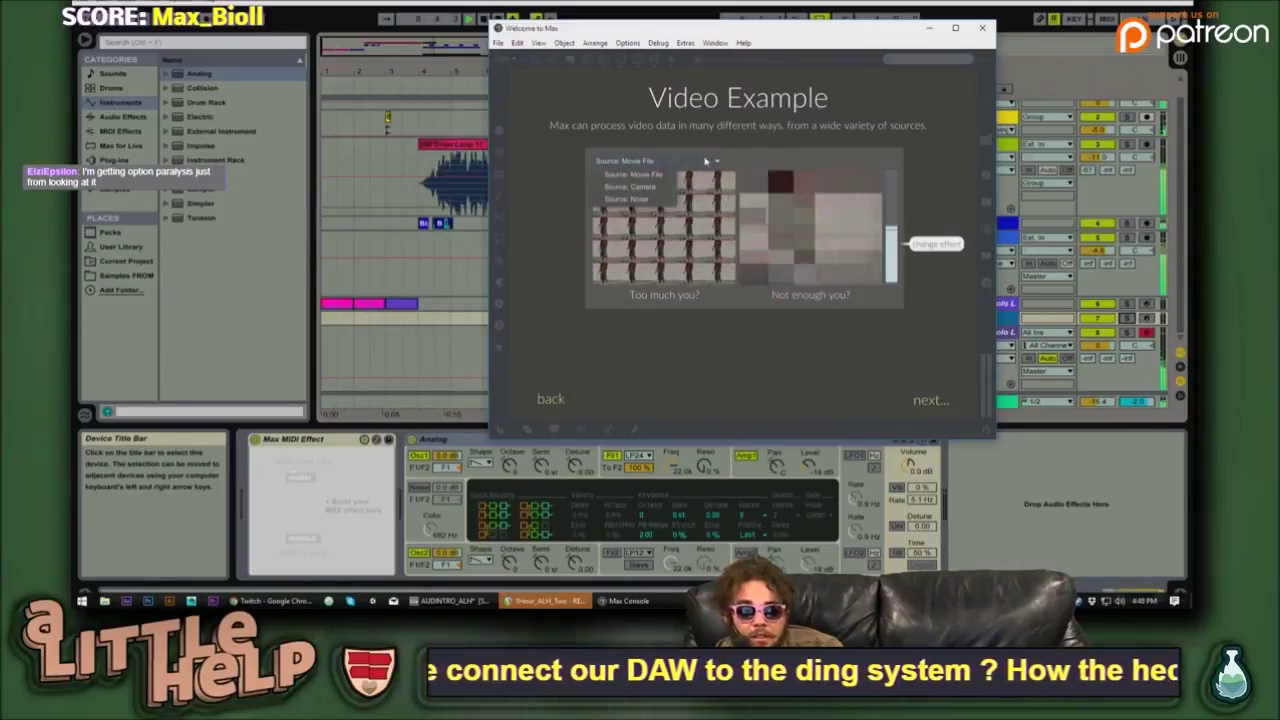
- Set the video source to Noise and vary the effect amount up and down, finishing at its lowest setting
click(626, 199)
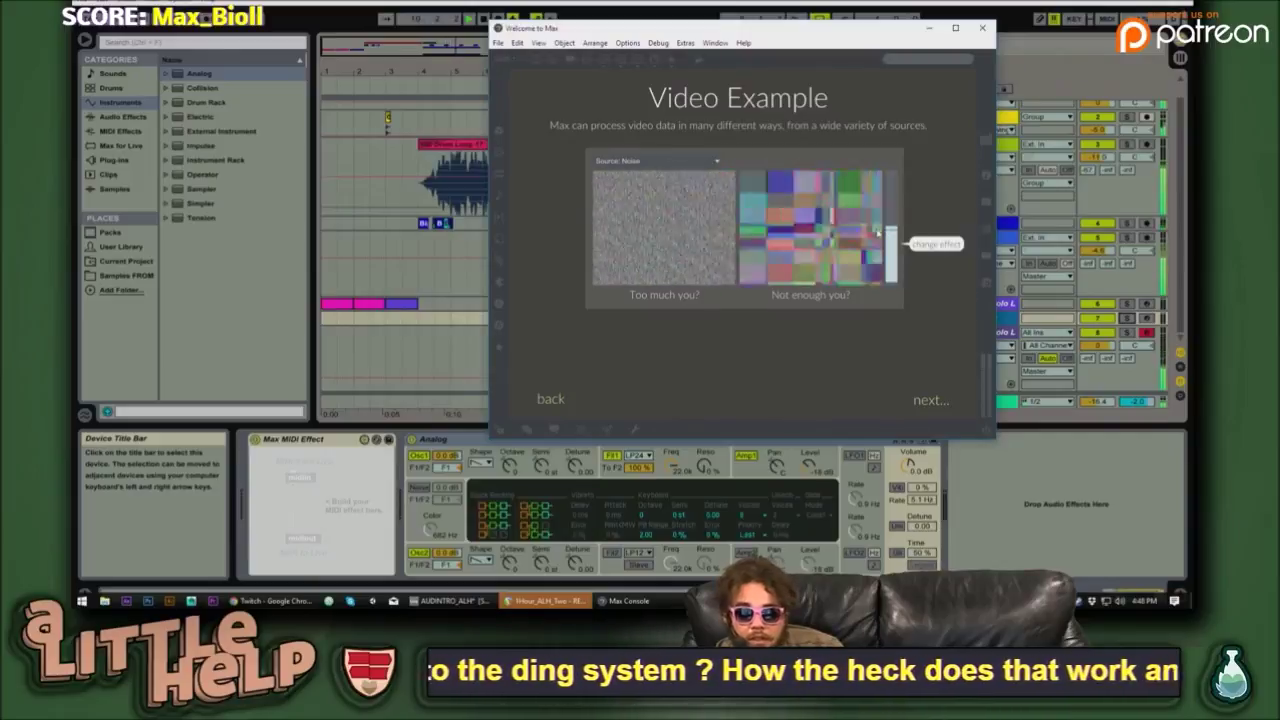
drag(891, 250, 891, 273)
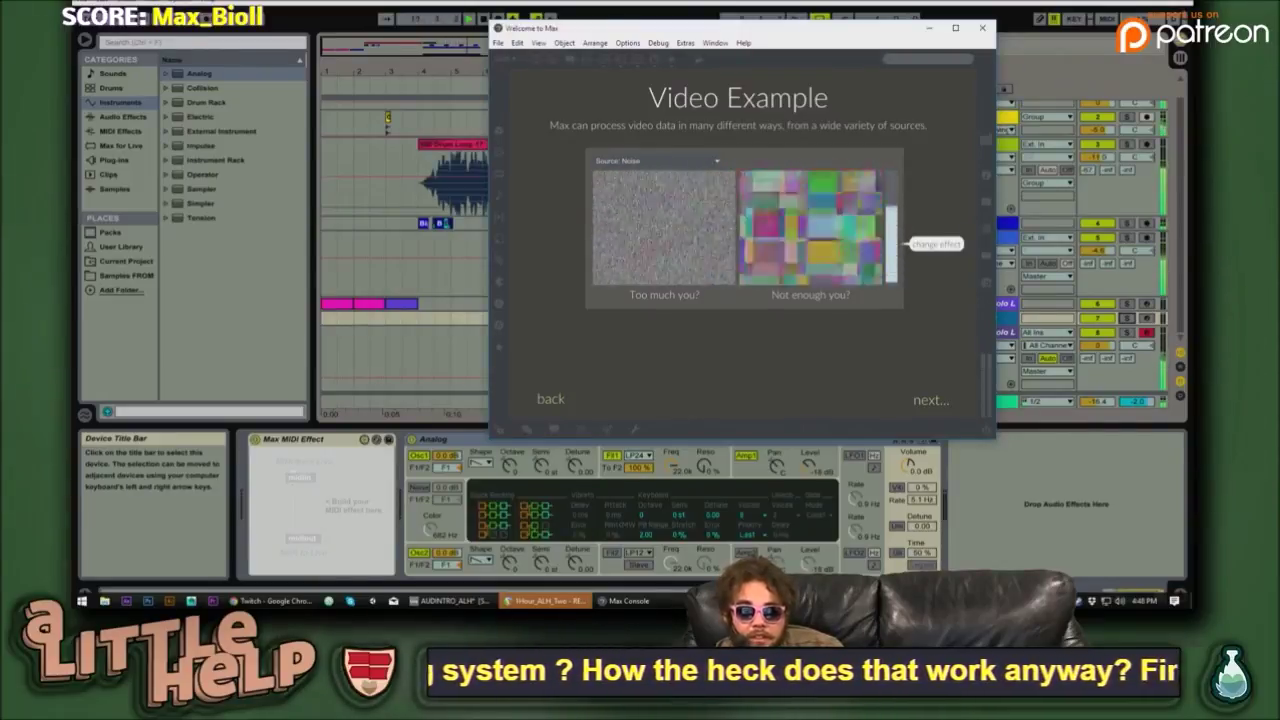
drag(891, 208, 891, 184)
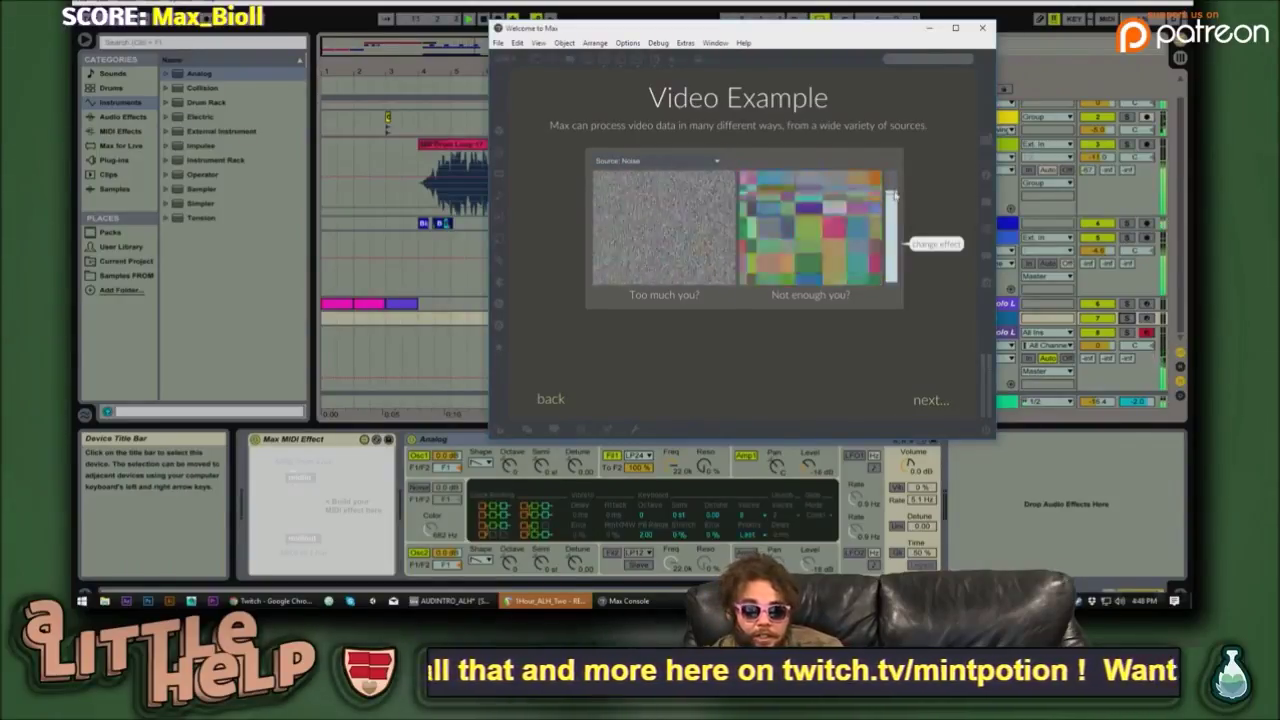
drag(895, 195, 891, 284)
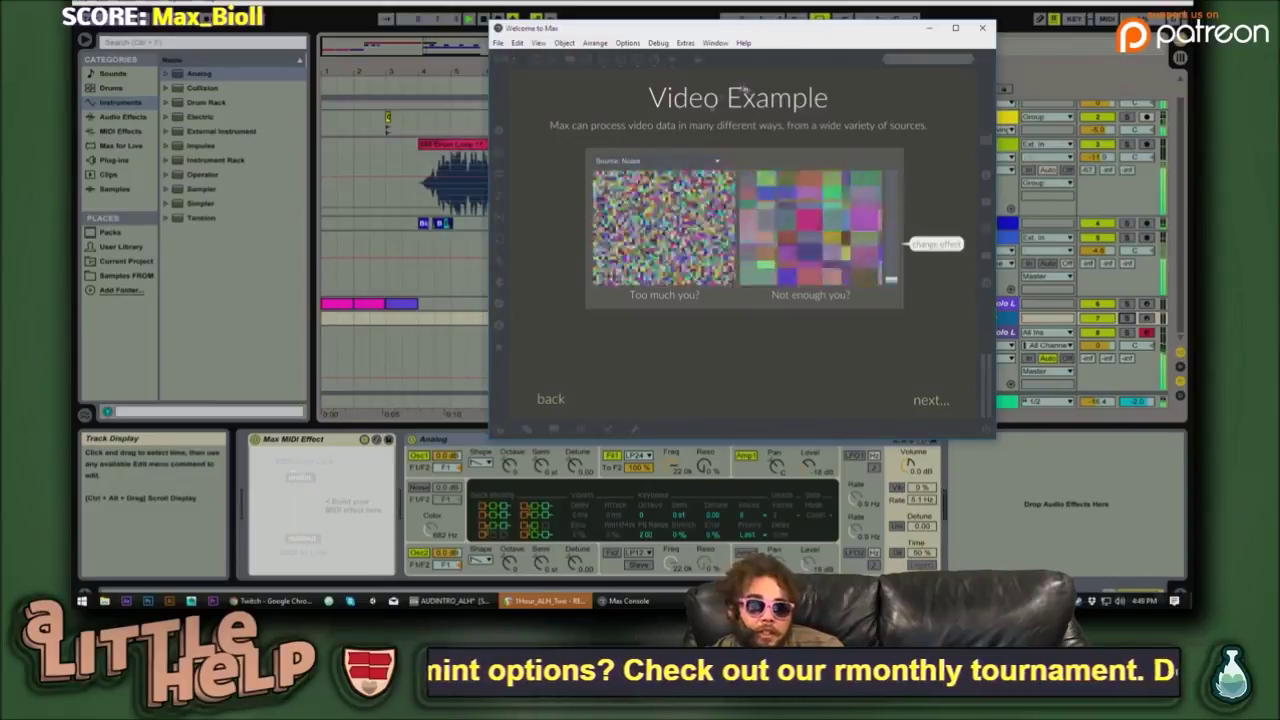
- Advance to Make HTTP Requests, fetch the Iceland weather data, and continue the tour to The Elements of Max
click(929, 399)
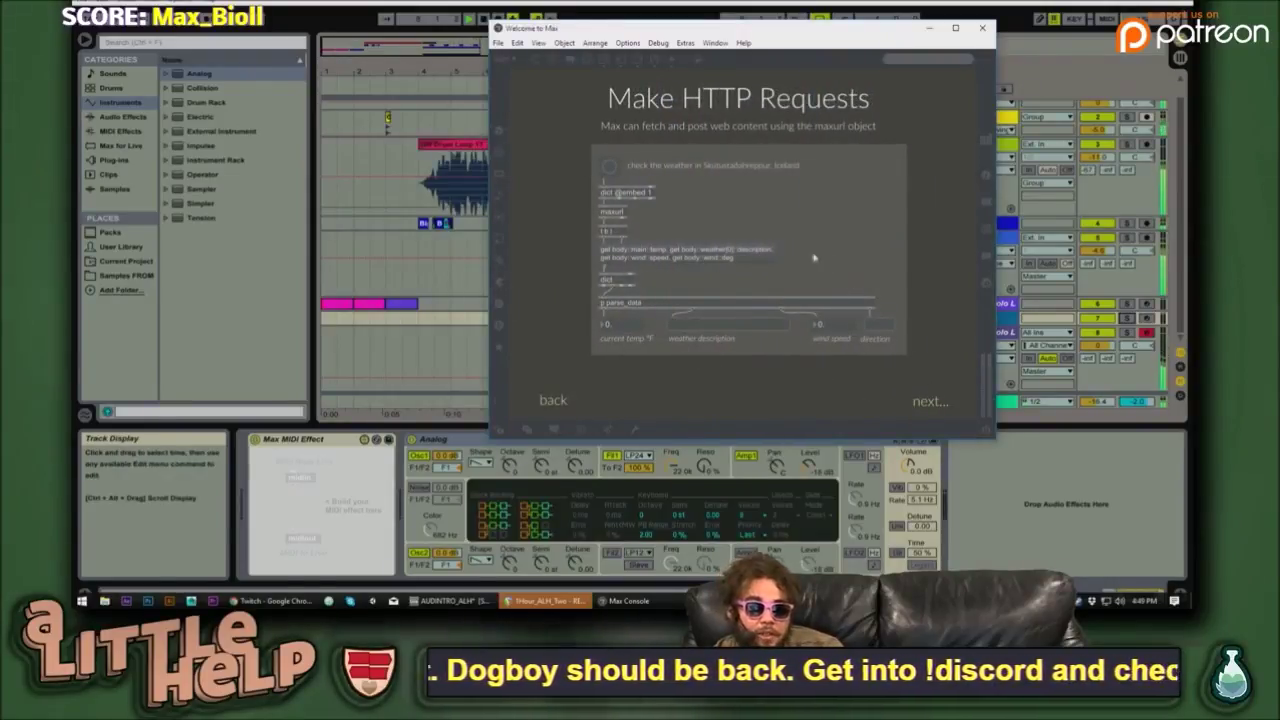
click(610, 167)
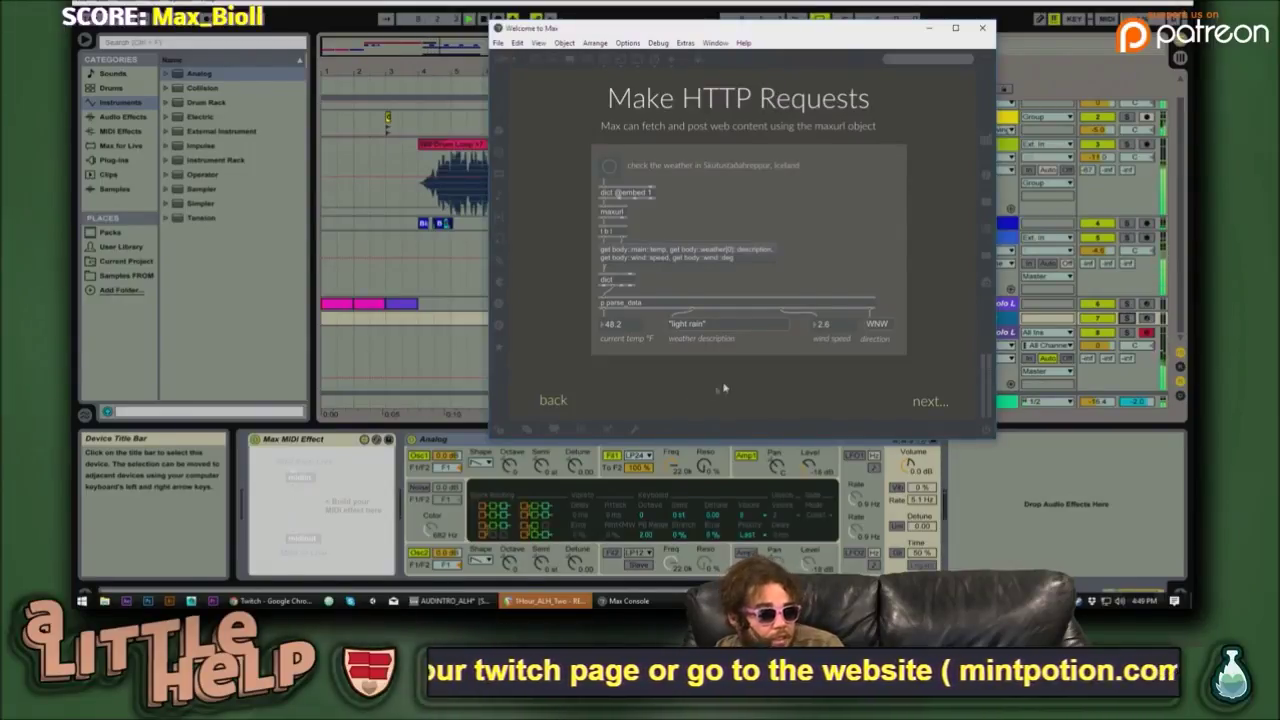
click(933, 403)
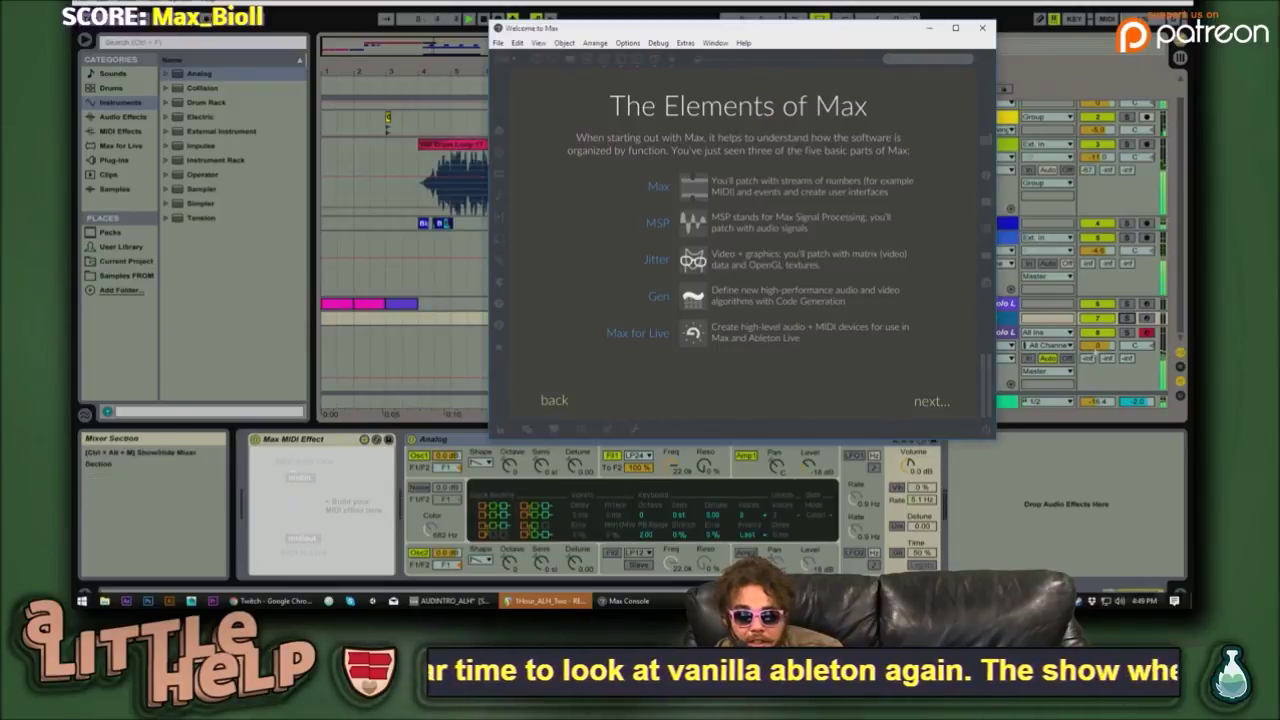
- Return to Ableton Live and set the GUY track's Stutterer to 57 stutters and 1.76 s stutter time, with a higher dry/wet mix
click(1008, 332)
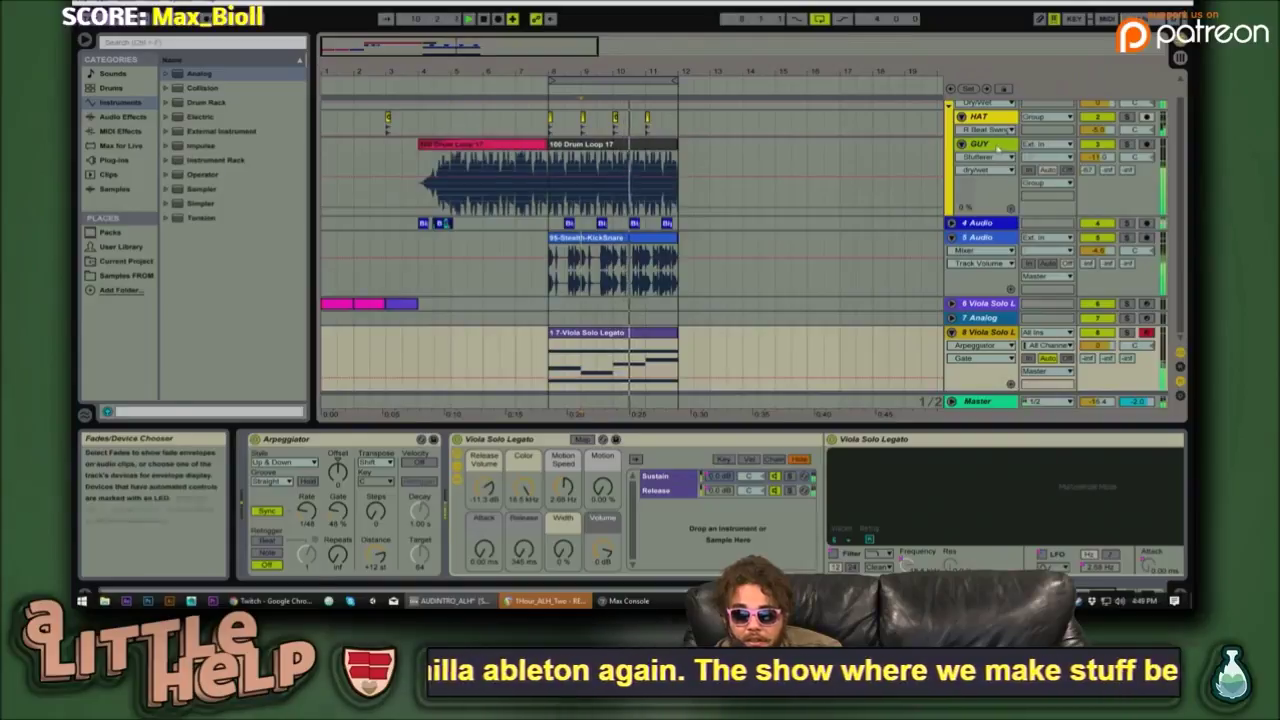
click(994, 145)
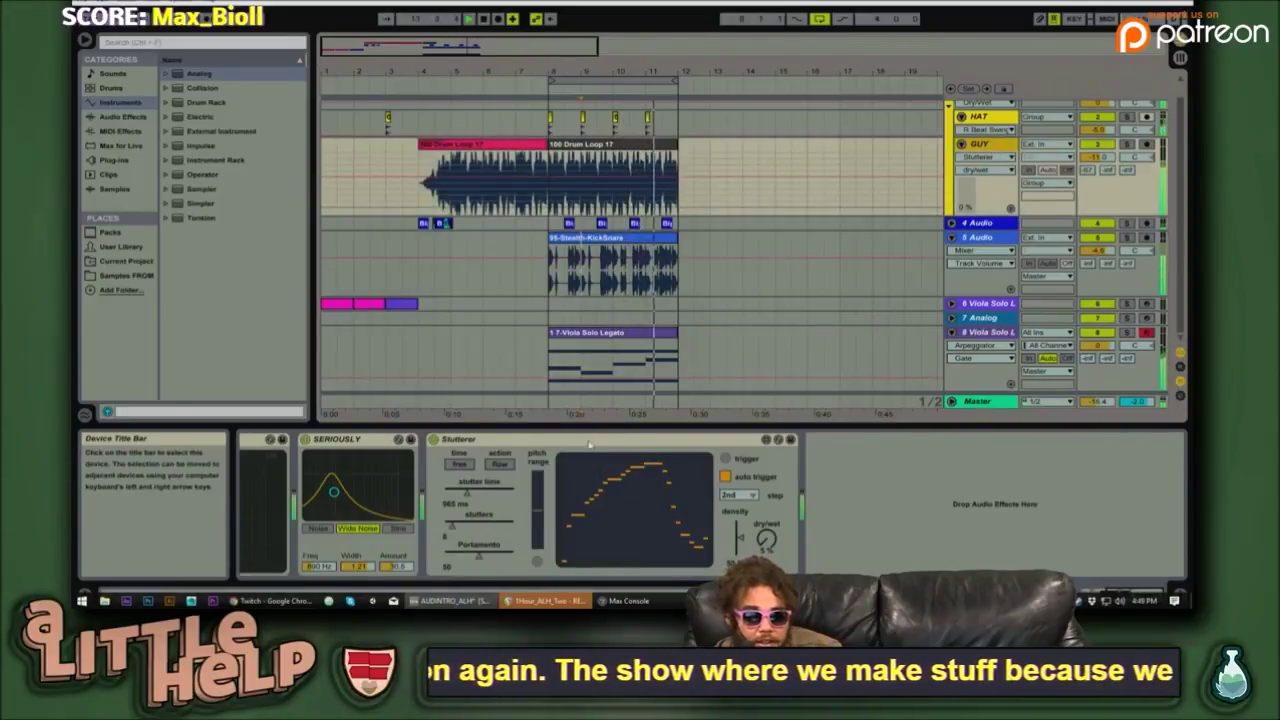
click(574, 441)
drag(452, 526, 459, 526)
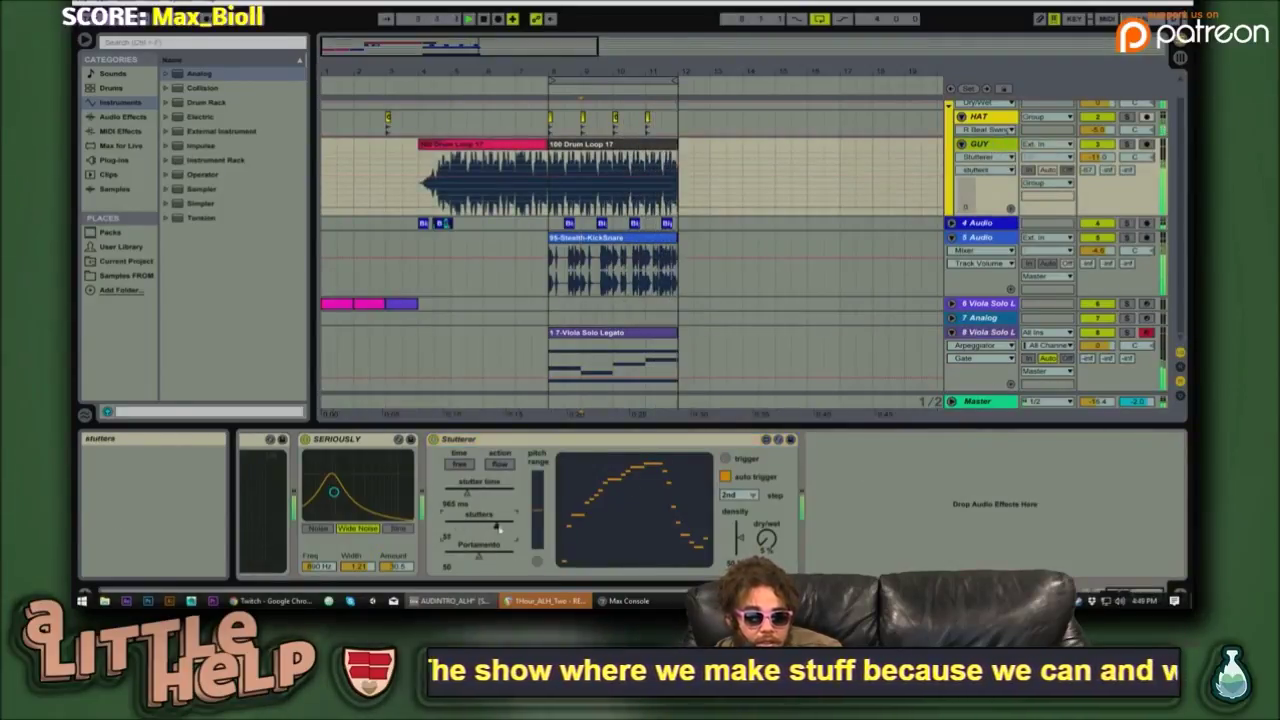
mouse_move(767, 540)
mouse_down()
mouse_move(767, 515)
mouse_move(767, 530)
mouse_up()
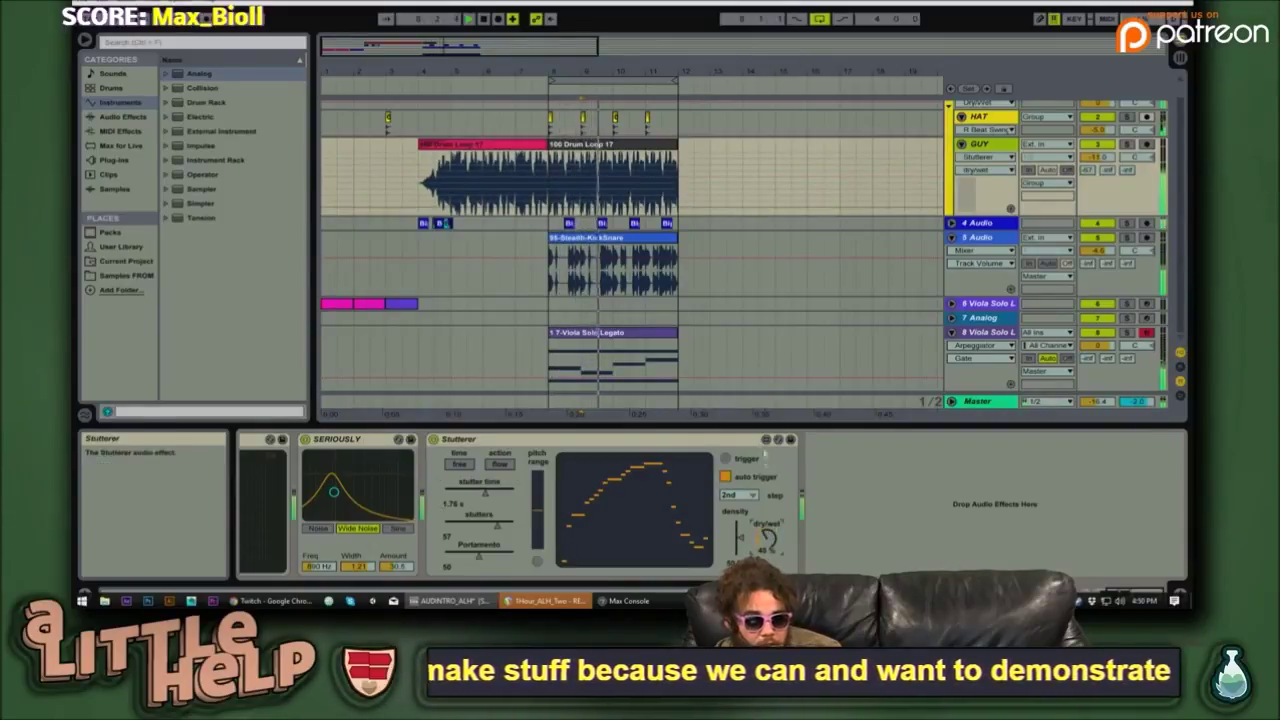
- Switch the Stutterer to sync with 4n timing, set stutters to 22 and Portamento to 65, and trigger it manually
click(462, 464)
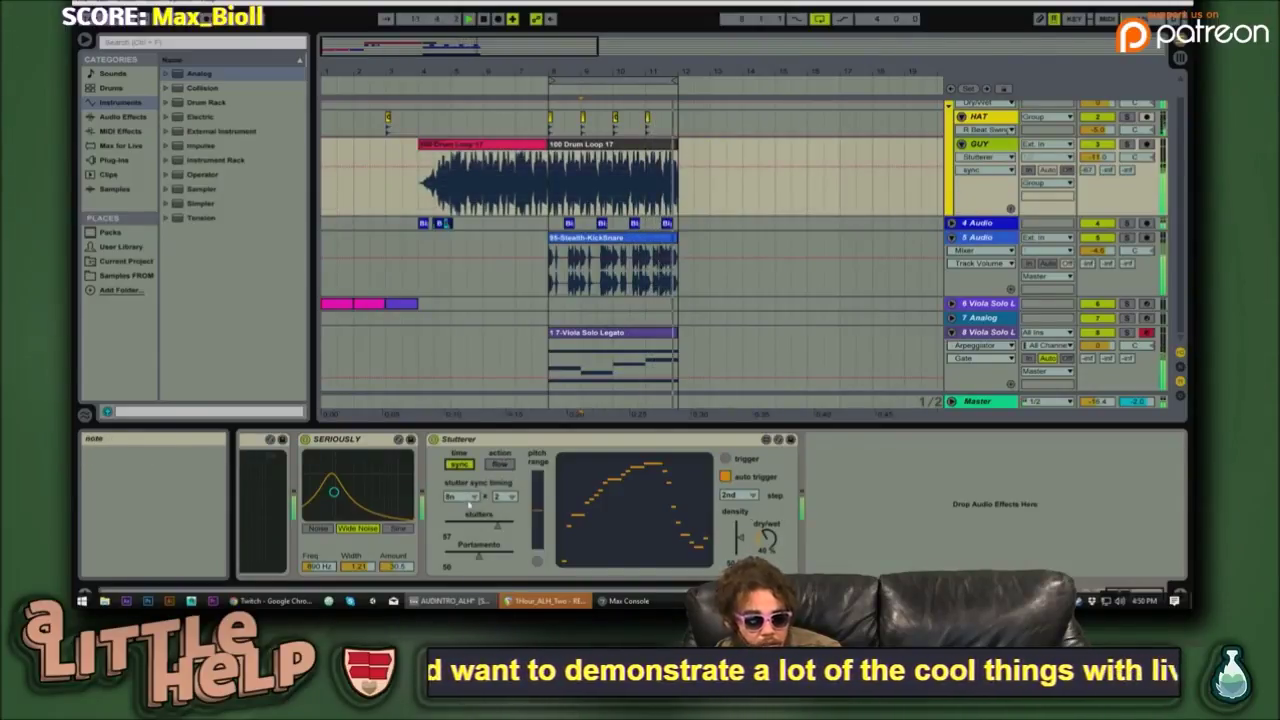
click(471, 498)
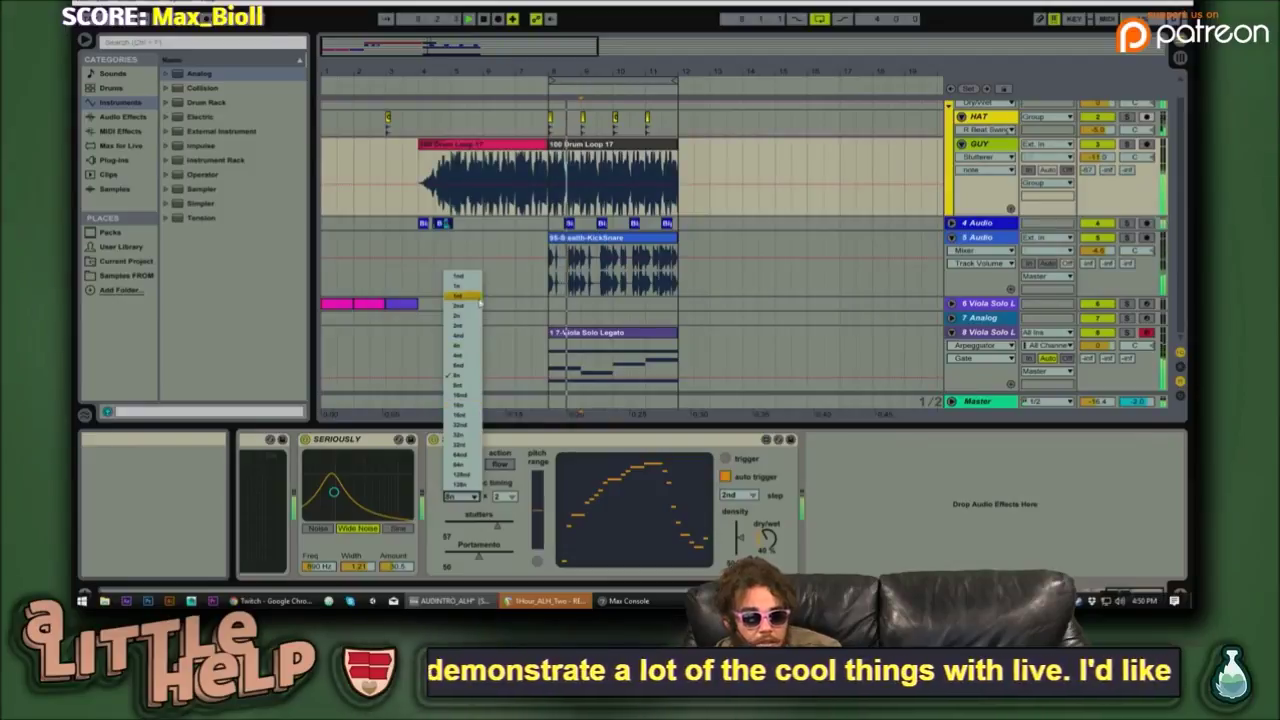
click(456, 346)
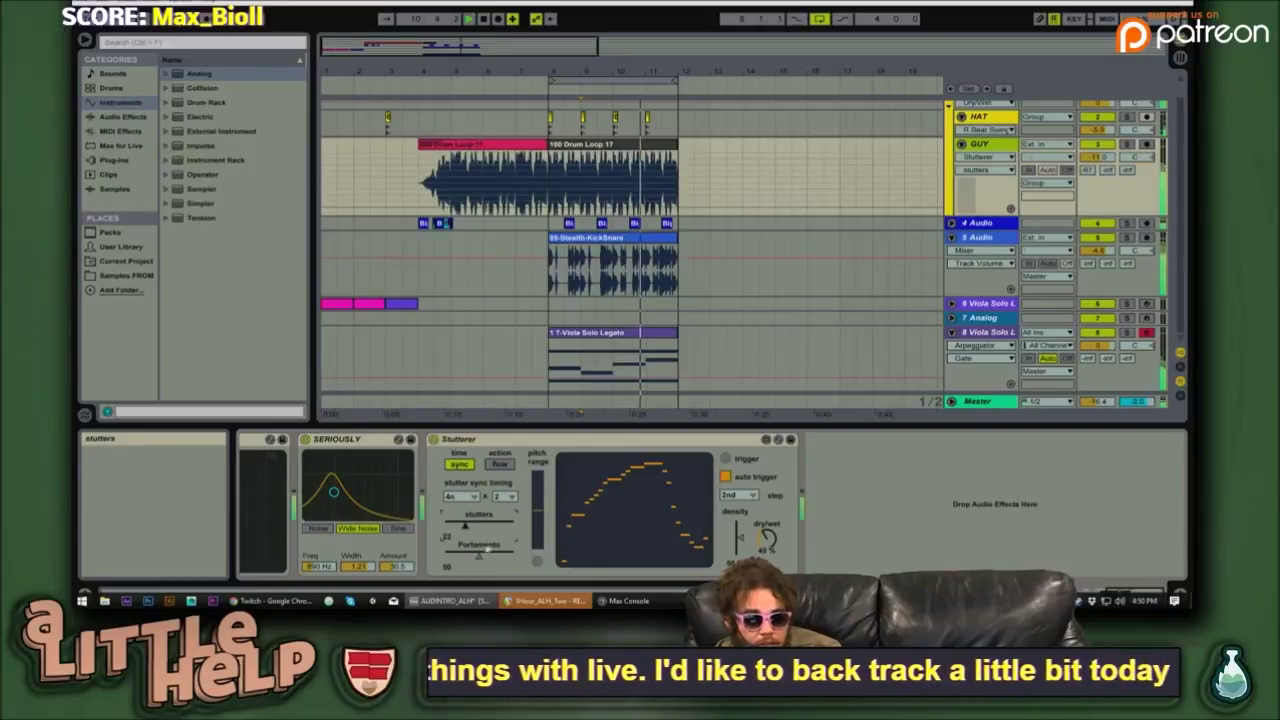
drag(479, 553, 489, 553)
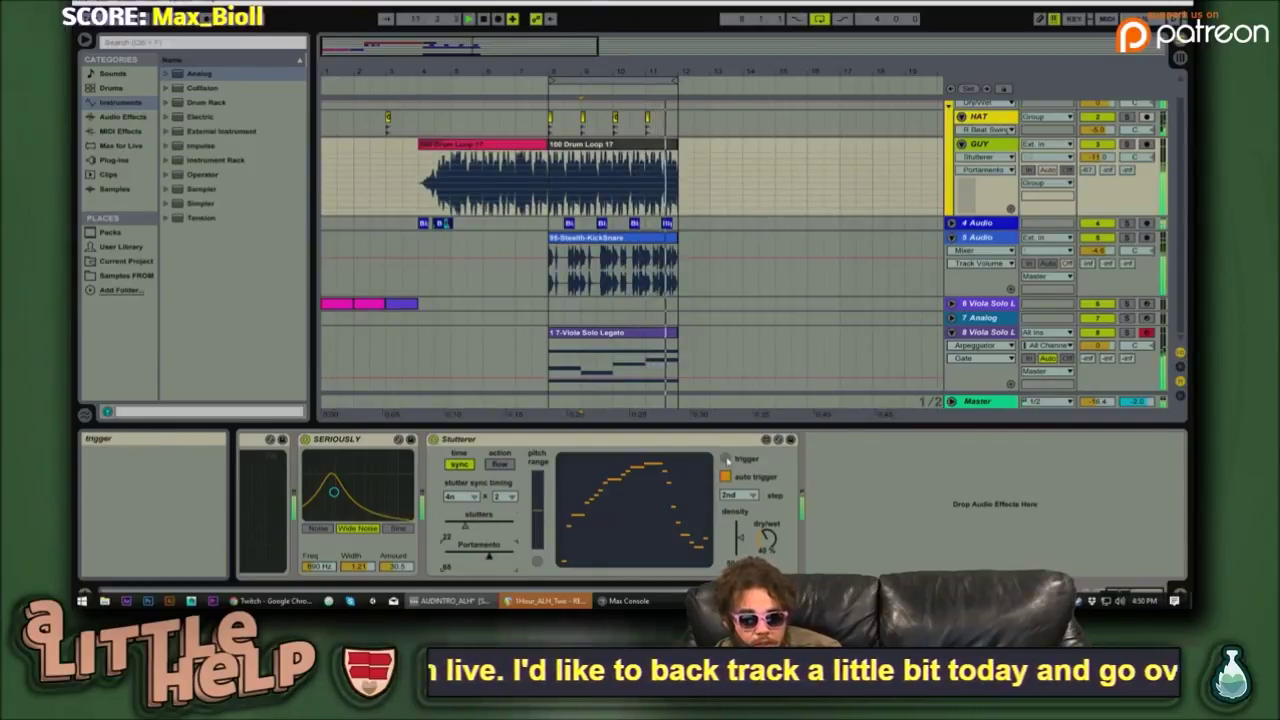
click(726, 459)
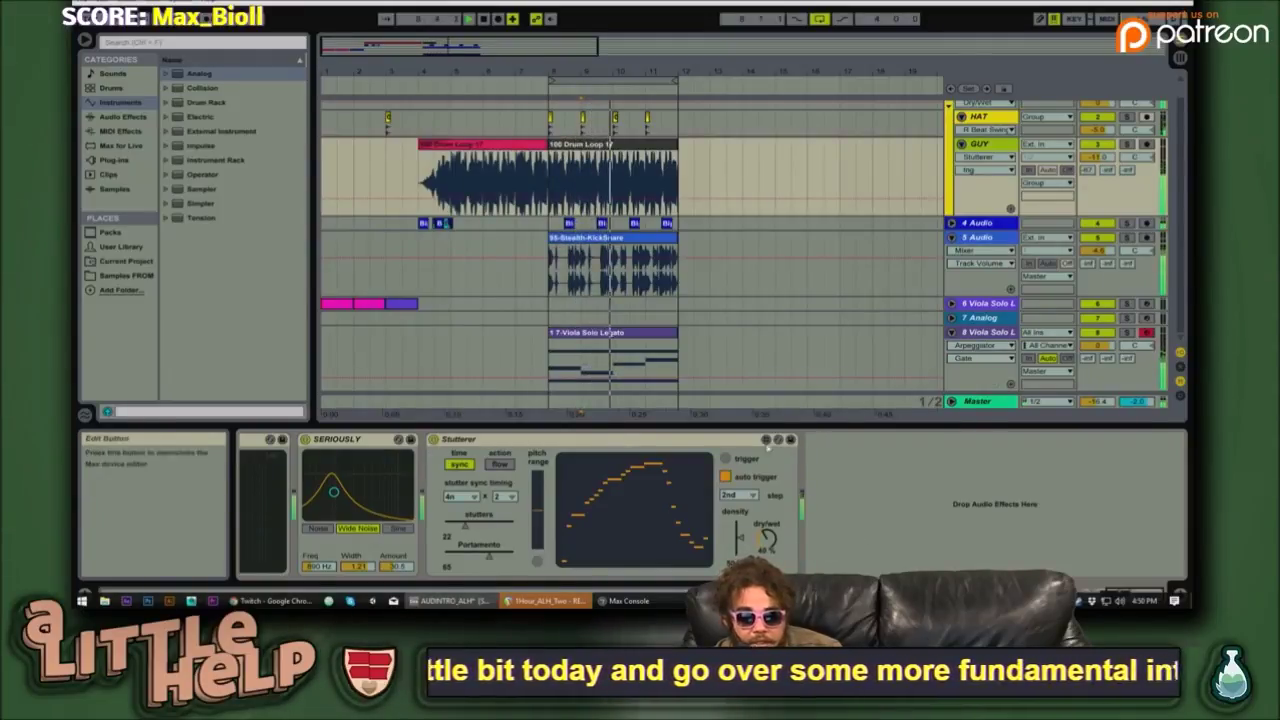
- Open the Stutterer in the Max editor, show its full patch outside presentation mode, and close the editor
click(765, 440)
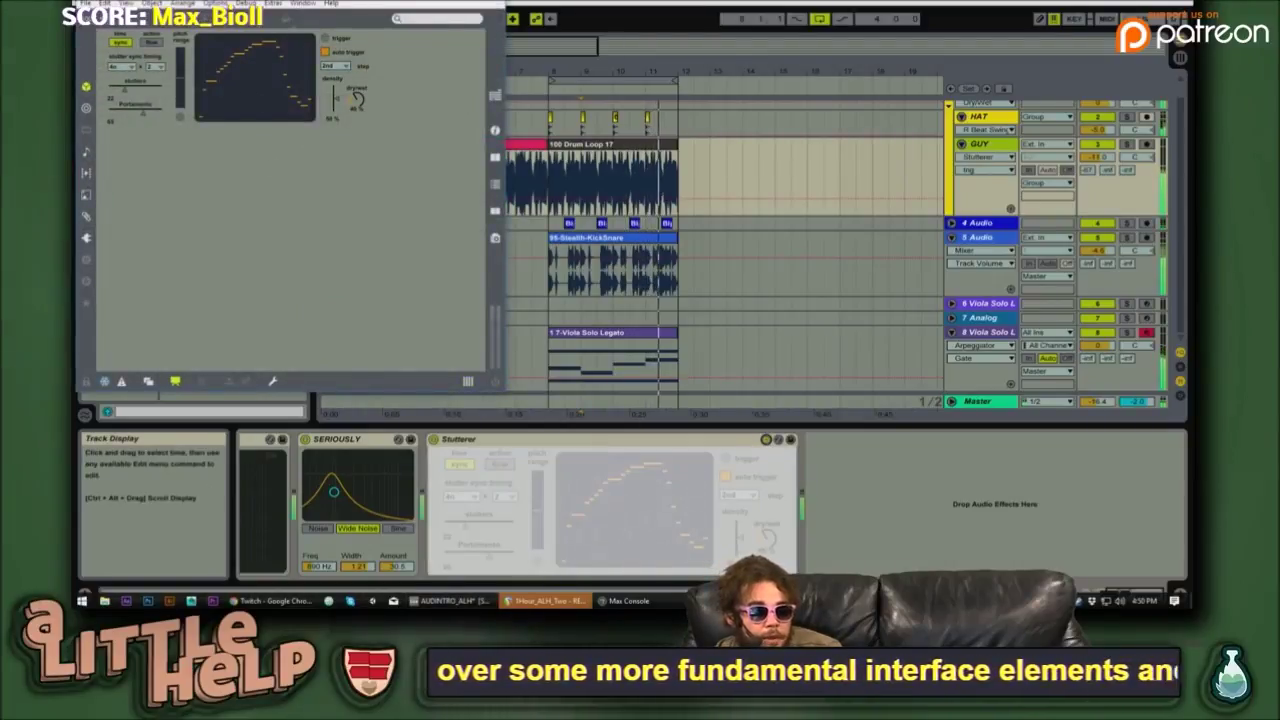
click(174, 381)
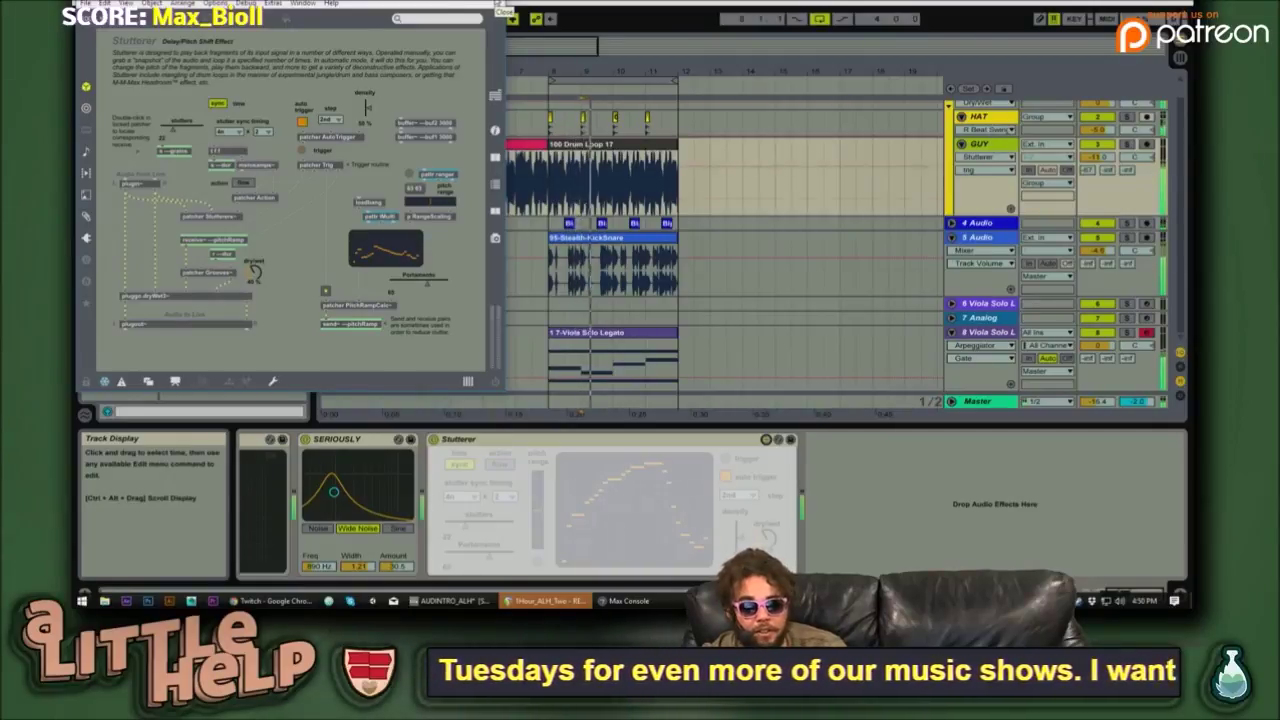
click(503, 6)
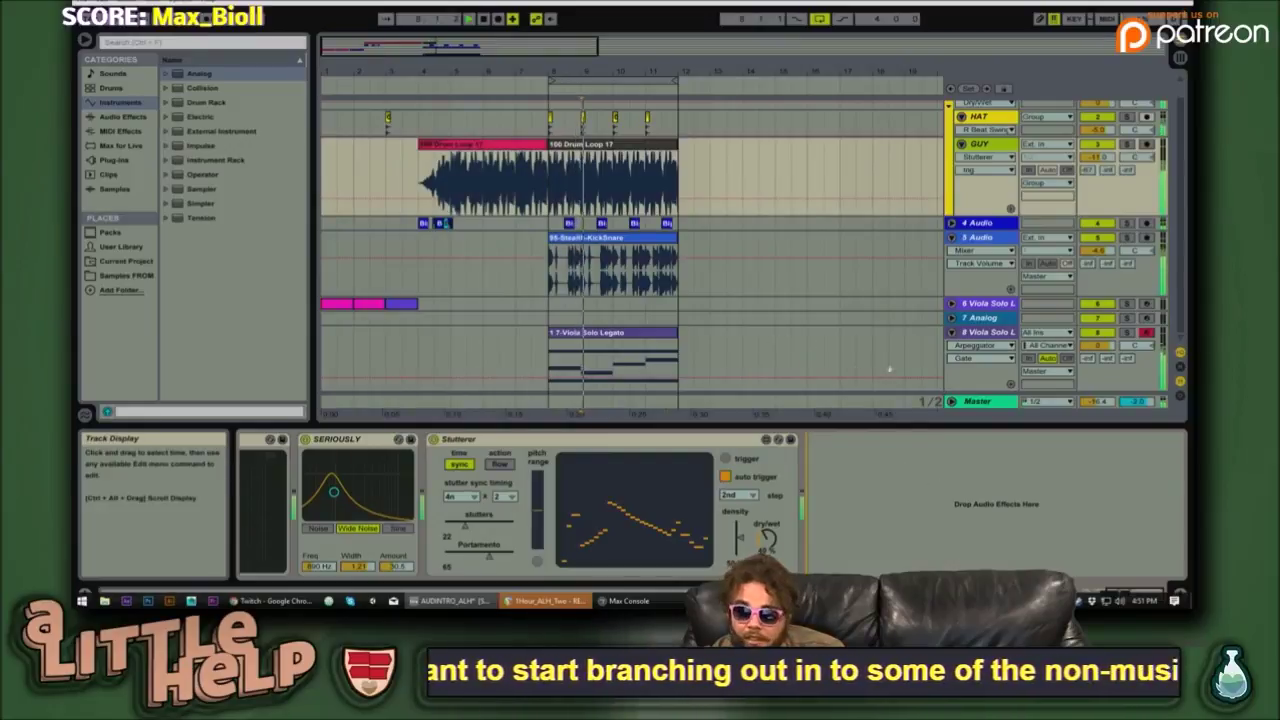
- Review the device chains of the 8 Viola Solo, 5 Audio, 7 Analog and 6 Viola Solo tracks
click(976, 336)
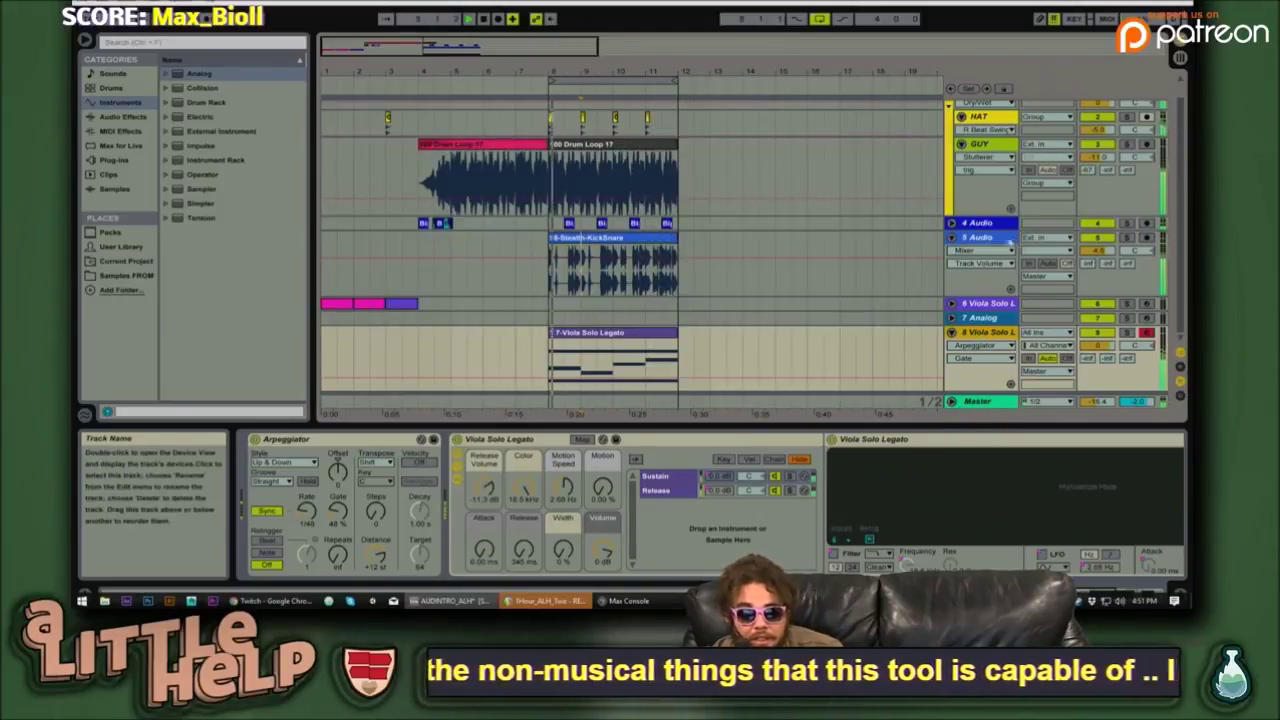
click(989, 238)
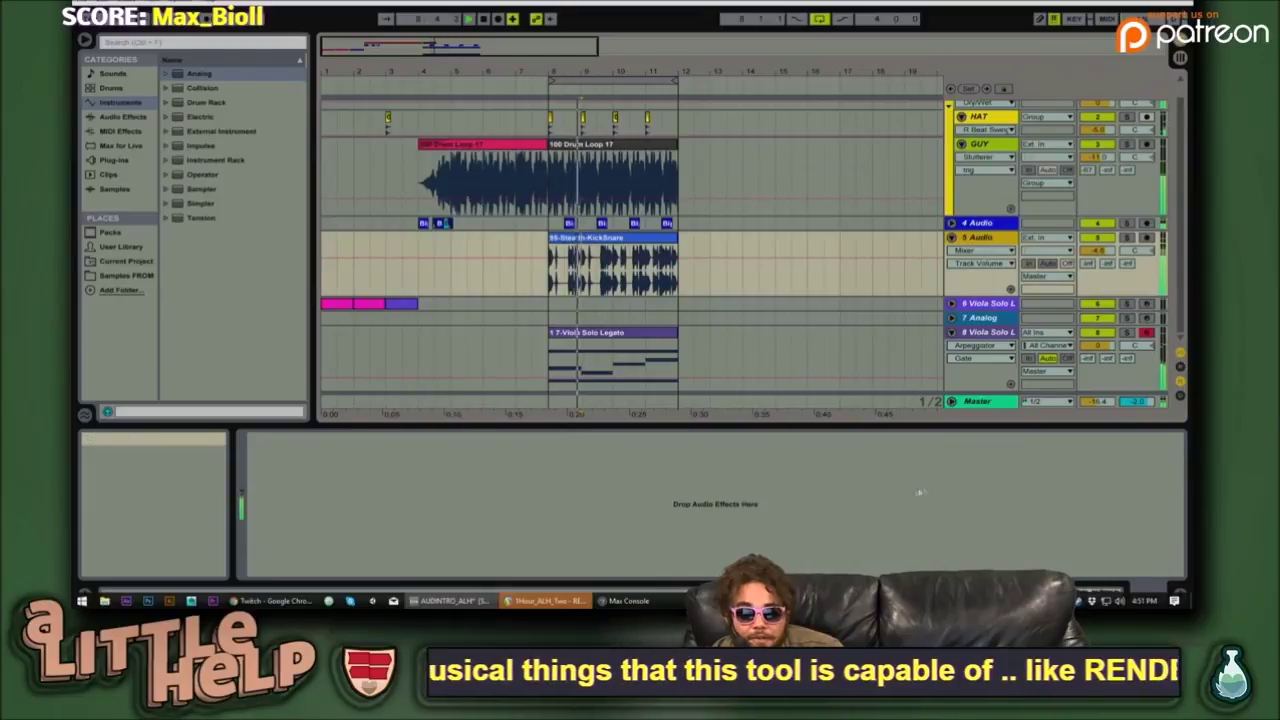
click(988, 333)
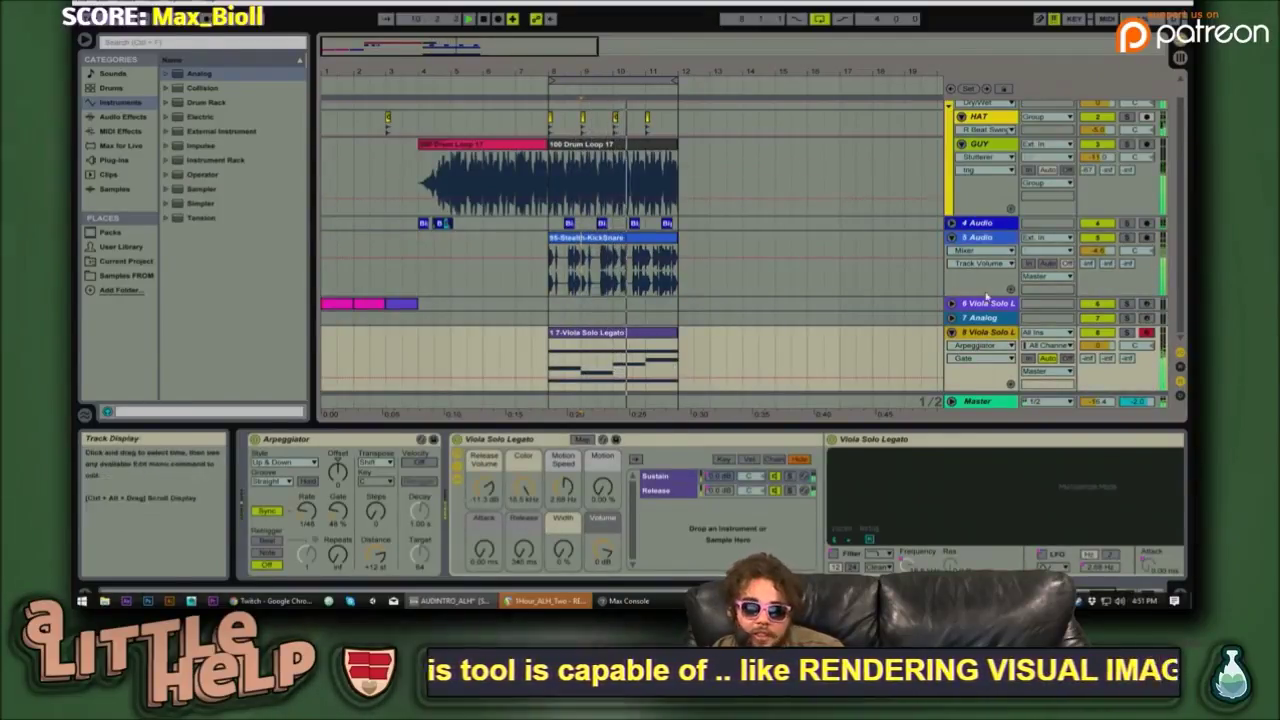
click(857, 284)
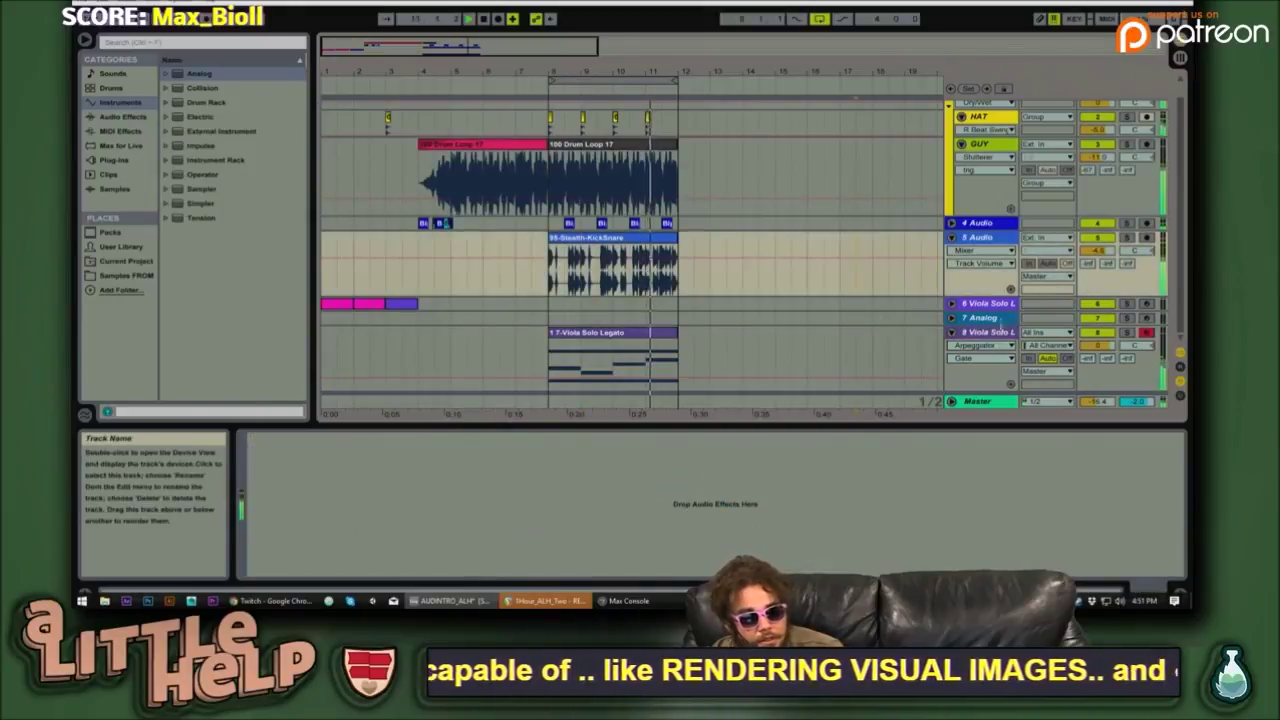
click(990, 318)
click(990, 304)
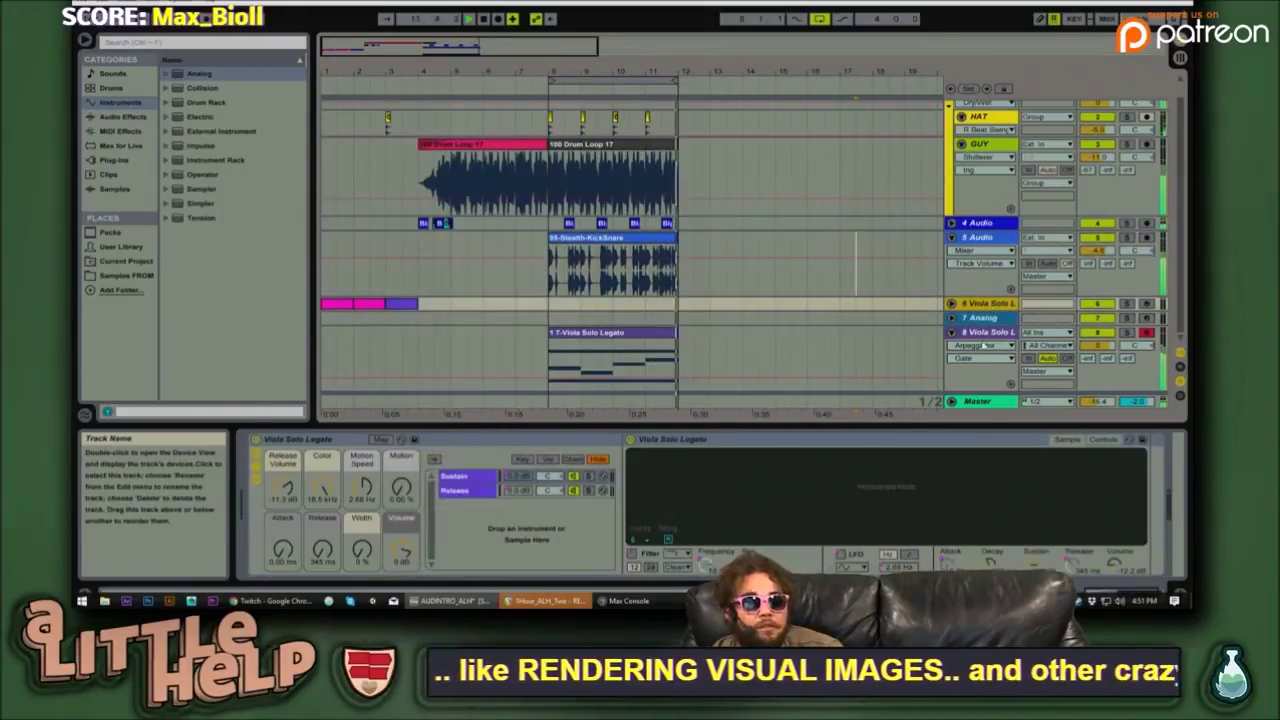
- Fold the 5 Audio track in the arrangement
scroll(965, 226, up, 1)
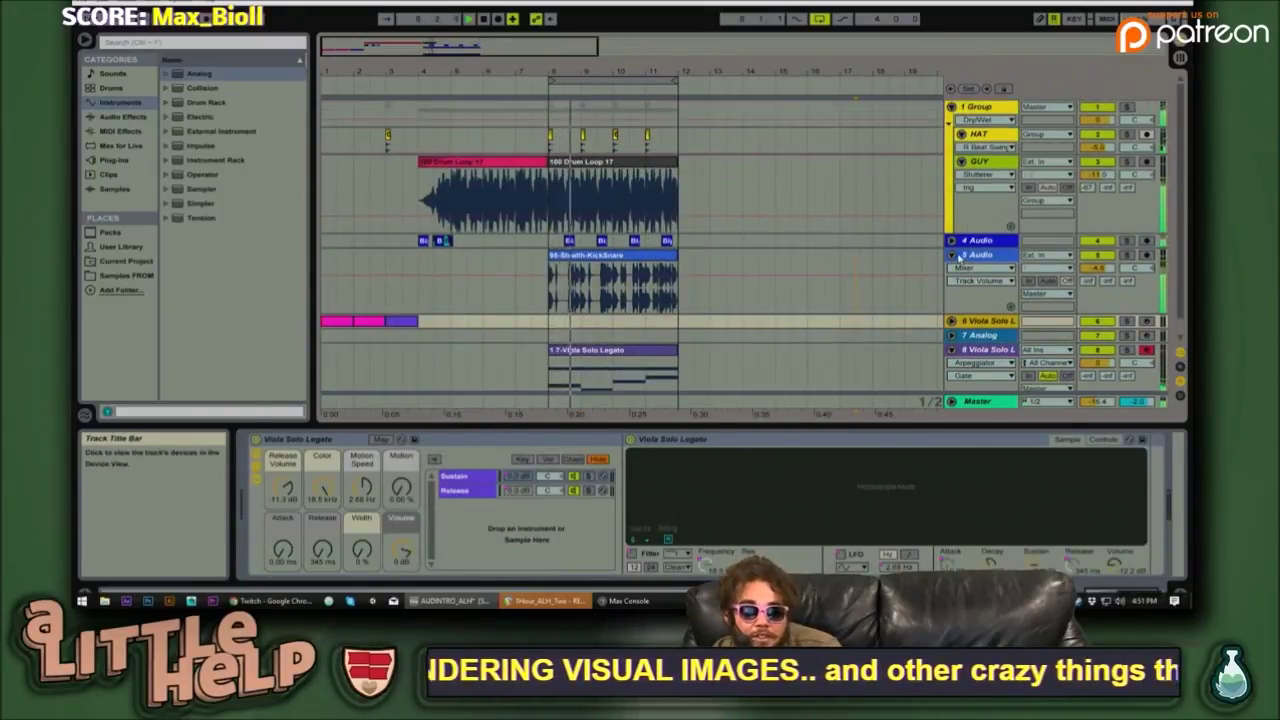
click(951, 254)
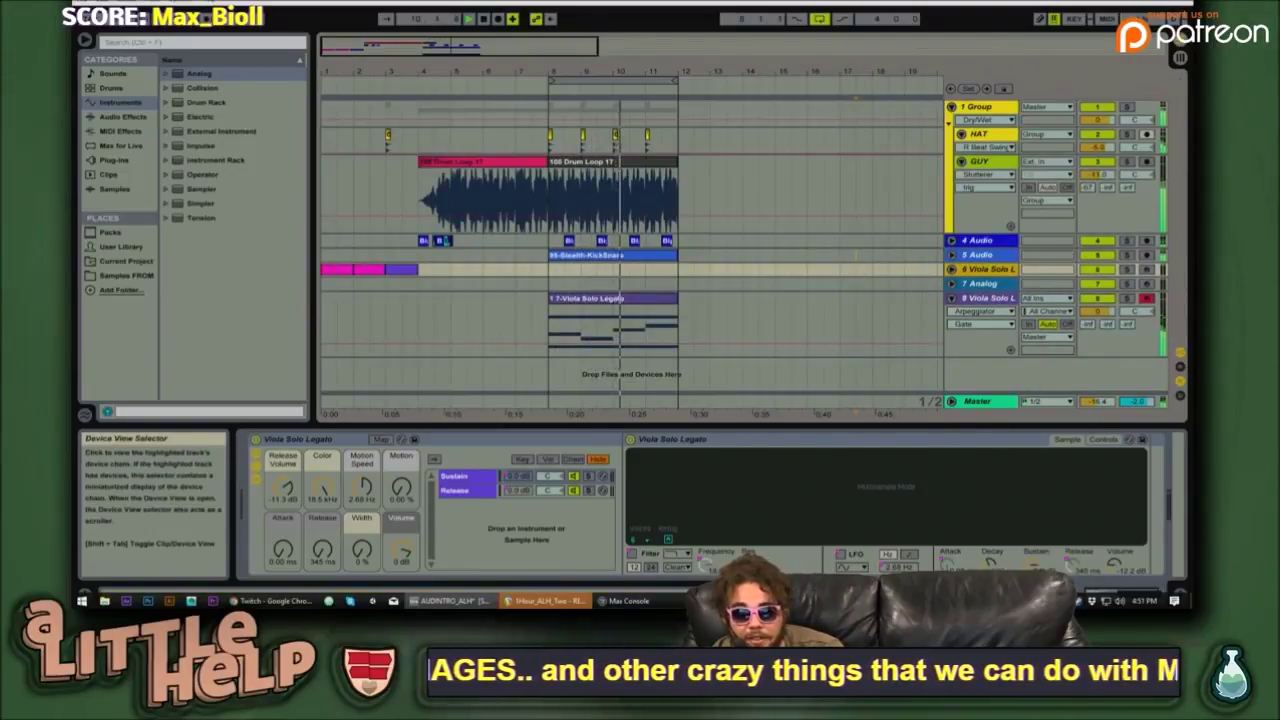
- Switch to the Welcome to Max window, advance the tour to the Learn More page and start the lessons
click(728, 601)
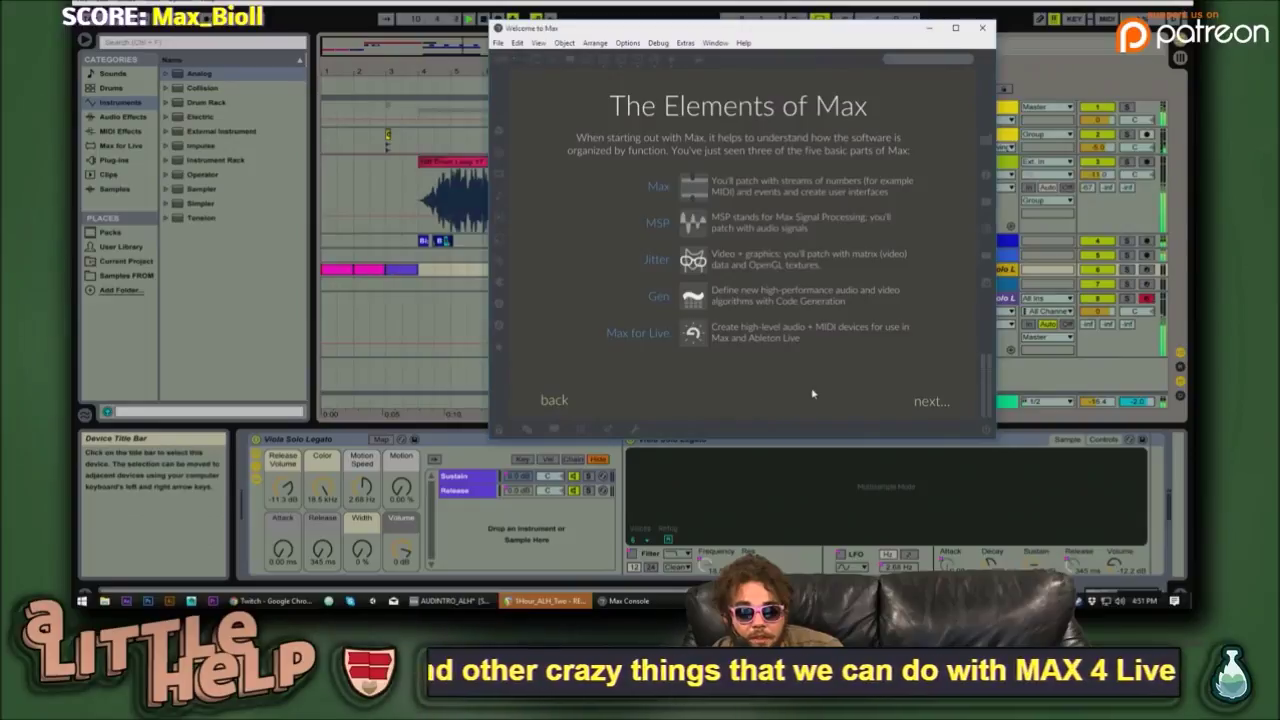
drag(790, 35, 712, 30)
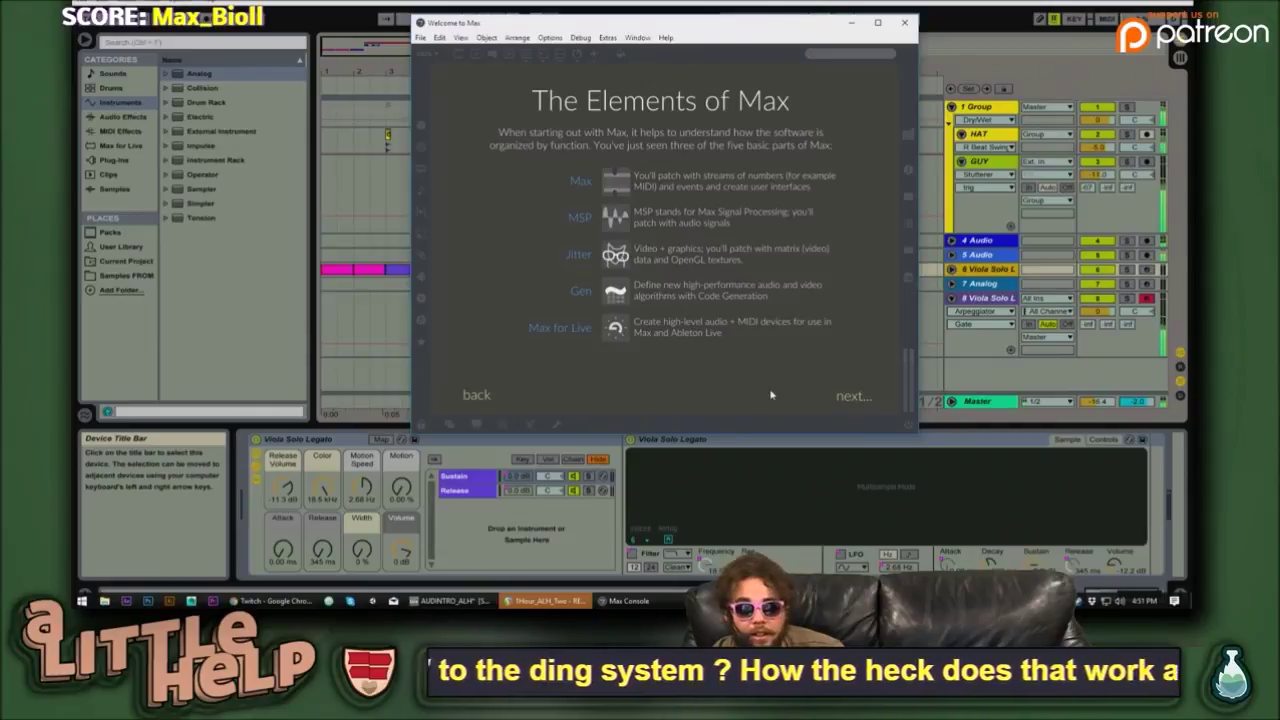
click(856, 396)
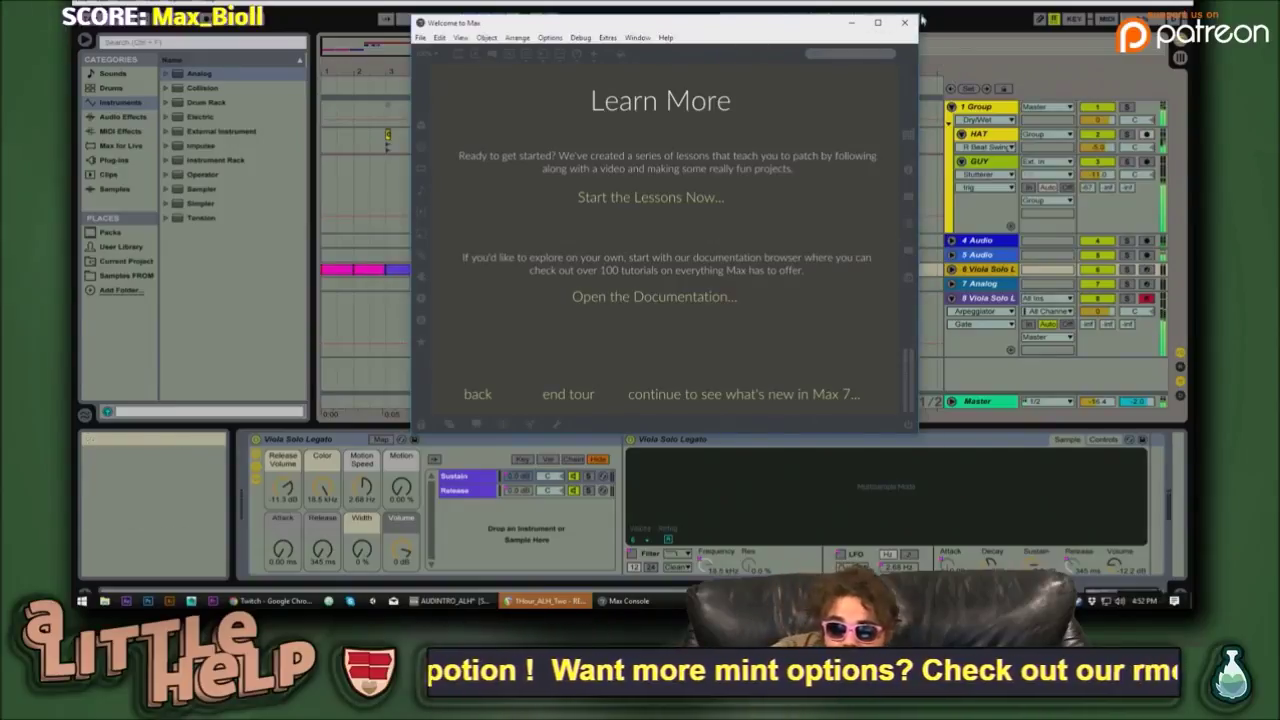
click(659, 199)
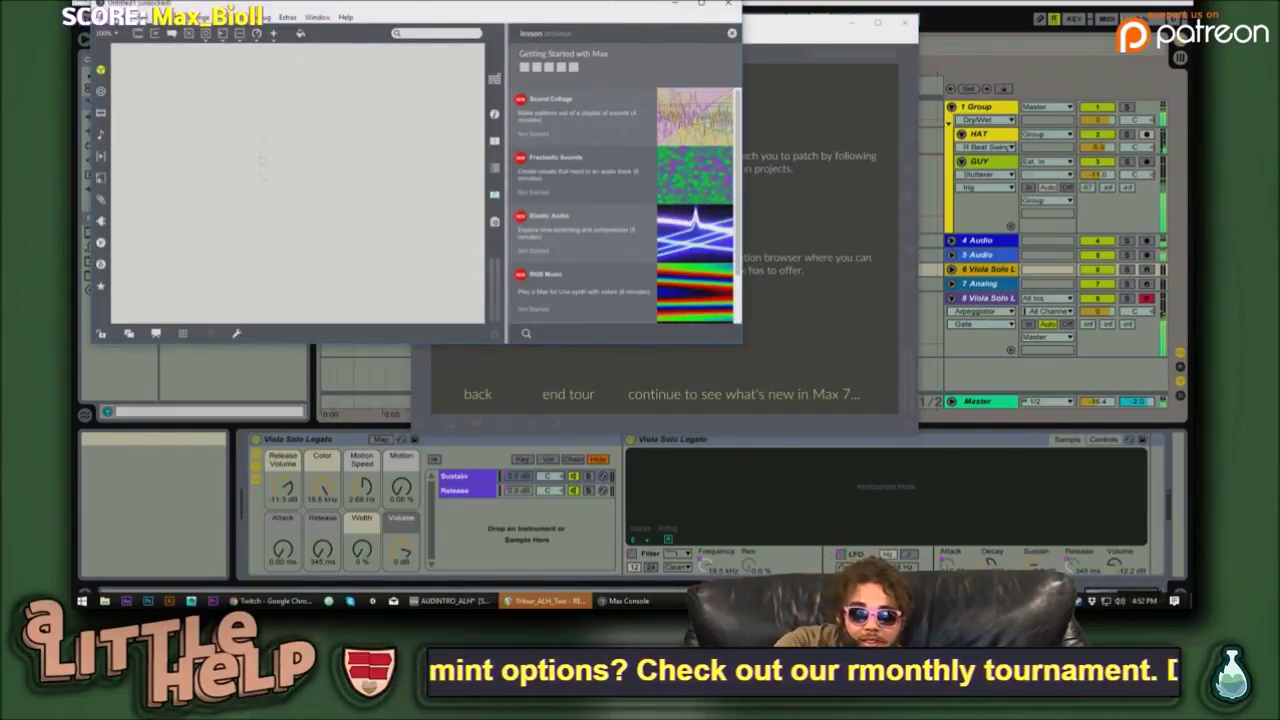
- Close the Welcome to Max tour and open the Sound Collage lesson, positioning its window to show the video player
click(817, 33)
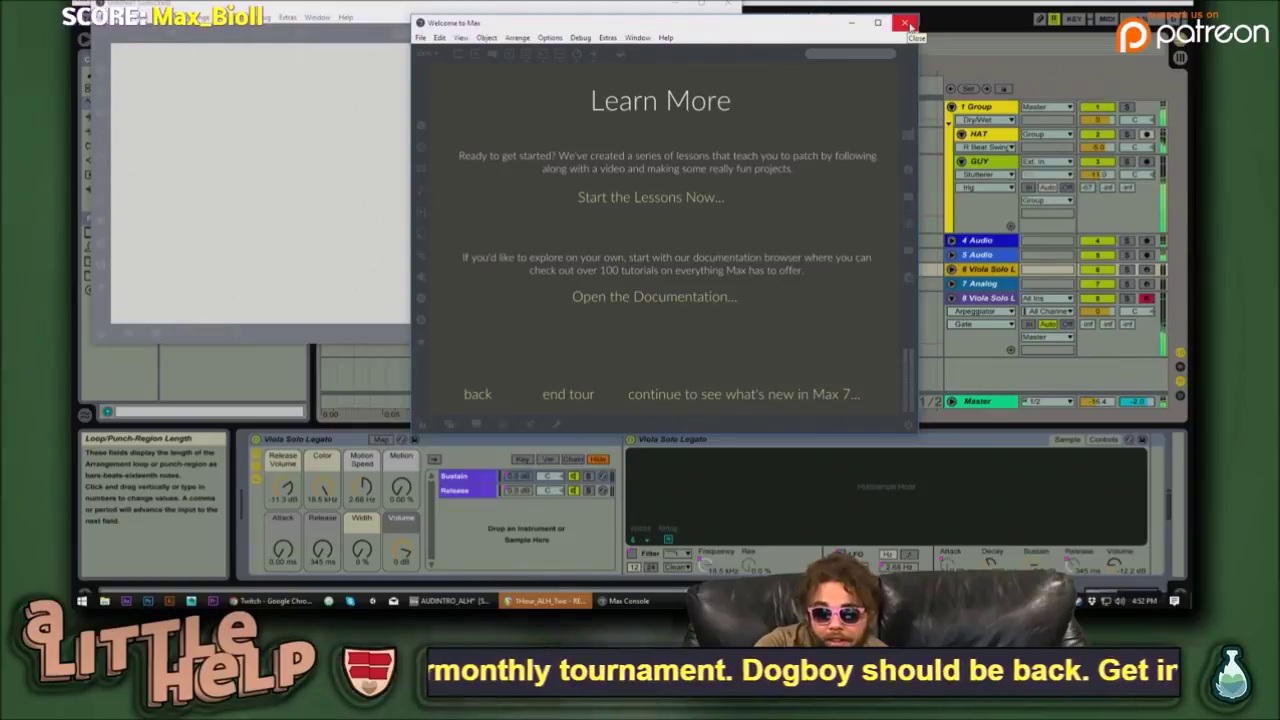
click(905, 23)
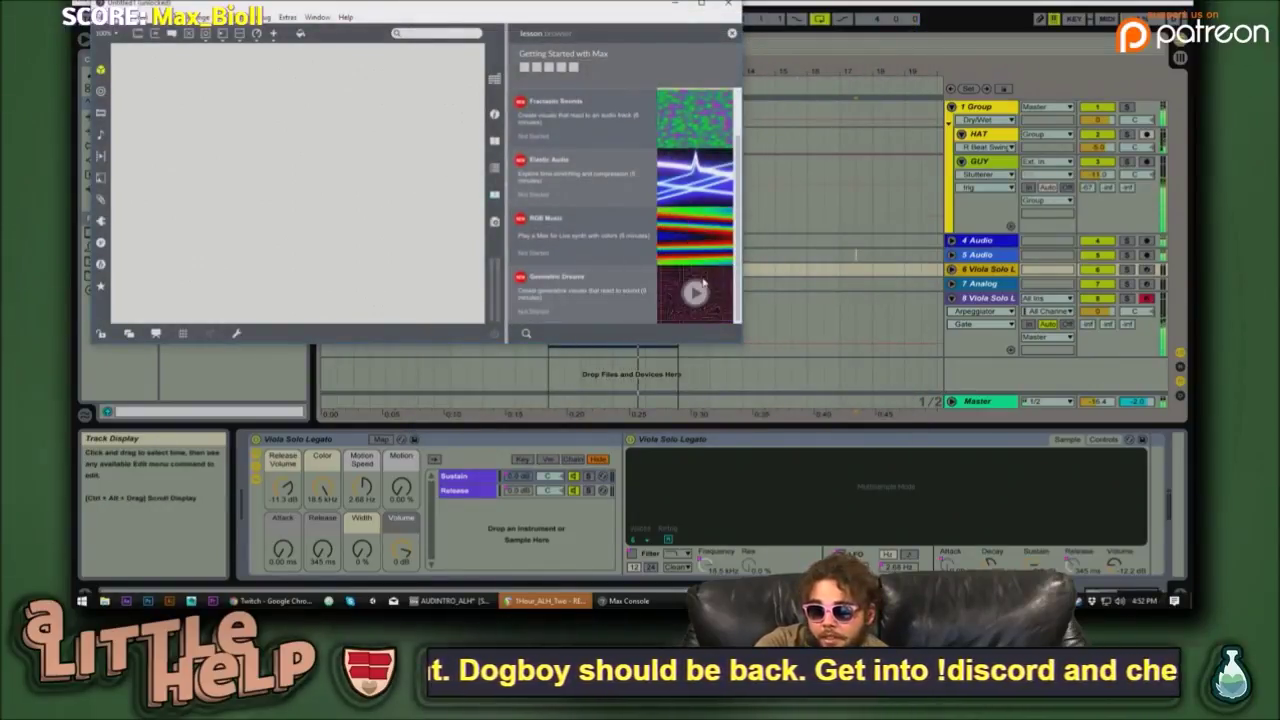
scroll(625, 205, down, 1)
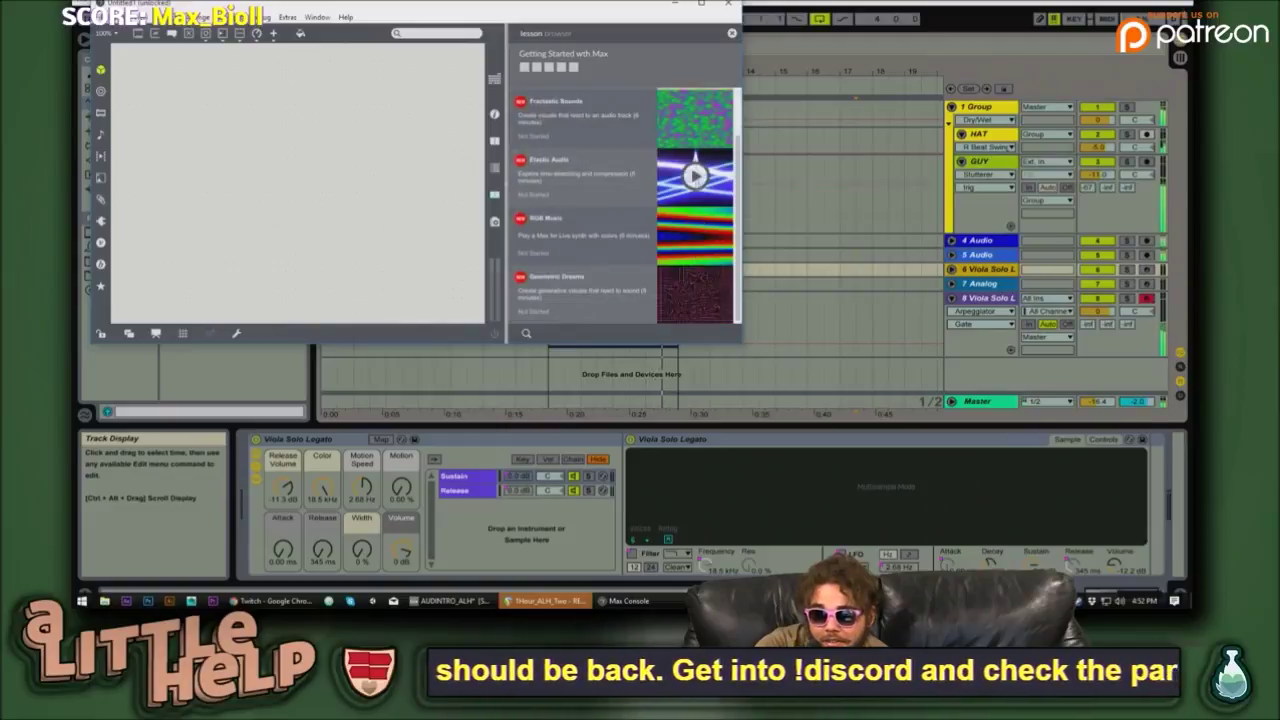
scroll(695, 175, up, 1)
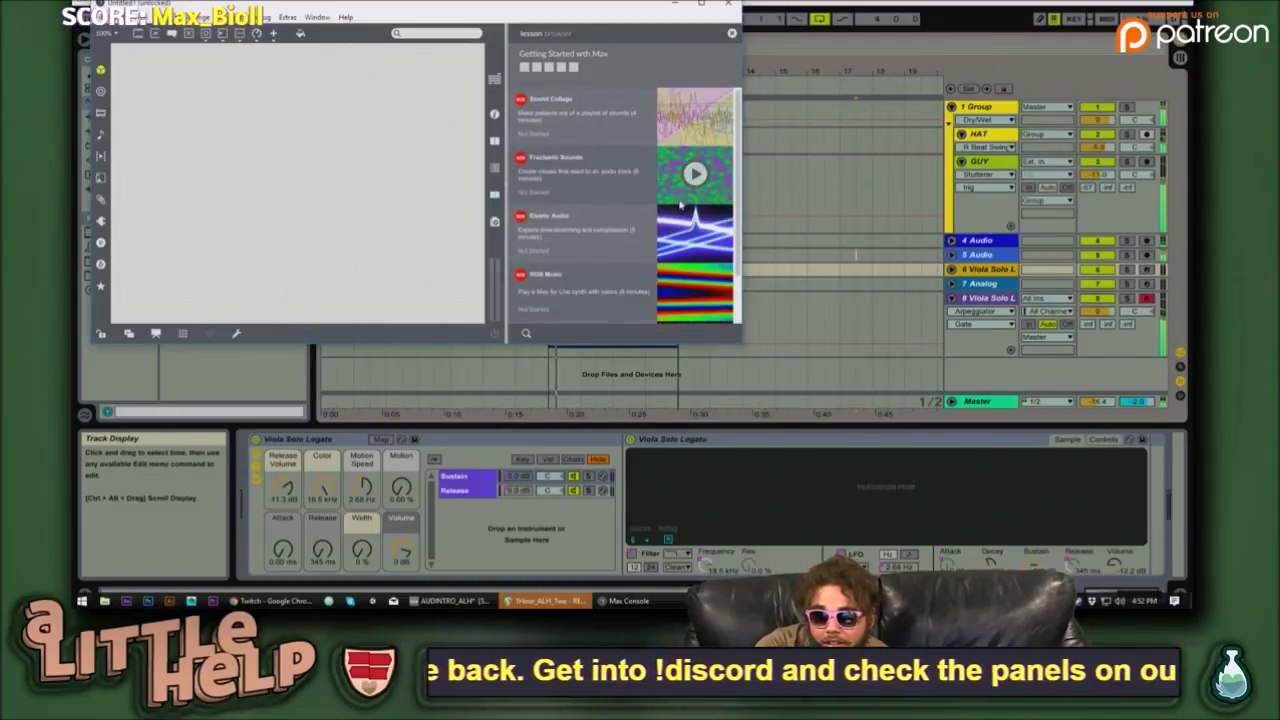
click(695, 115)
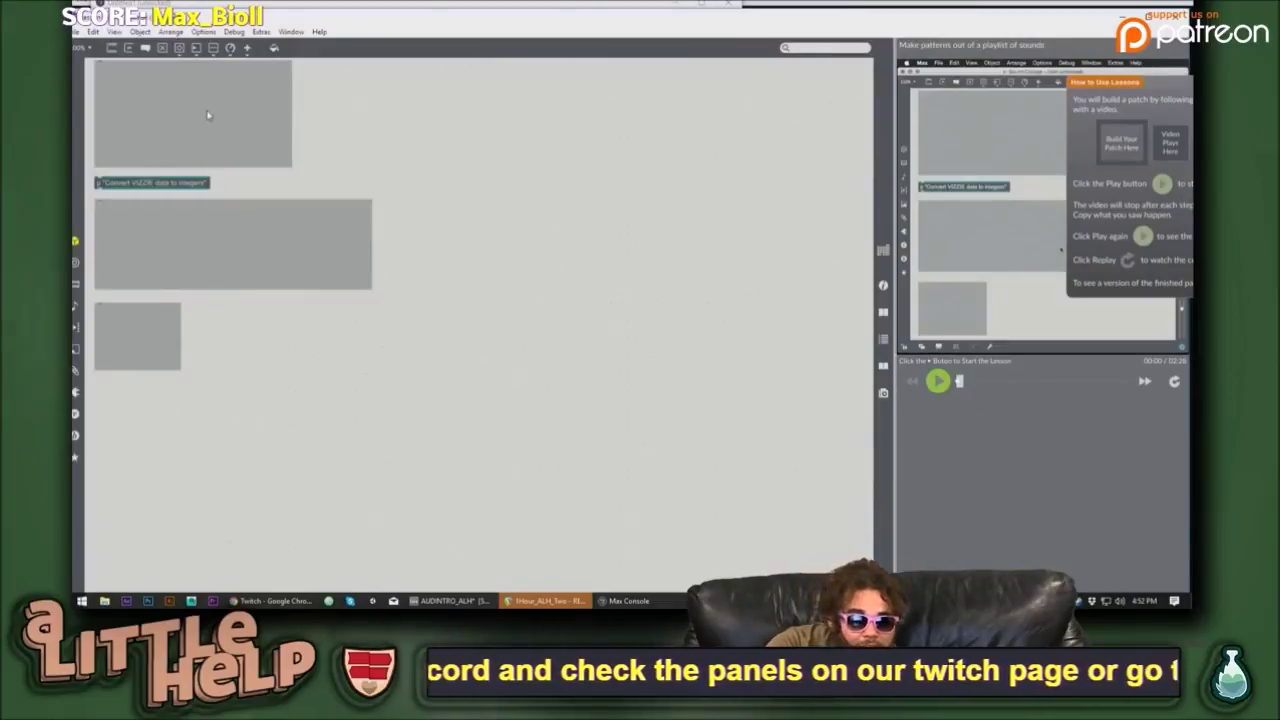
drag(297, 24, 316, 68)
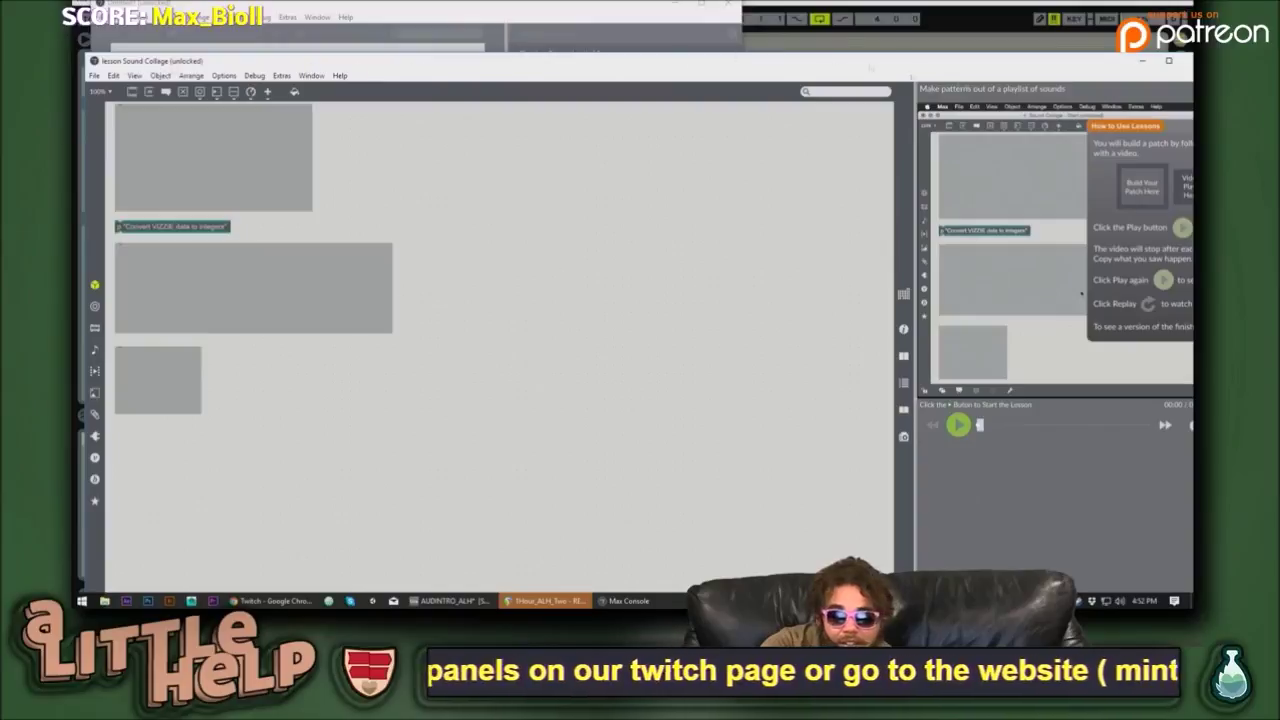
drag(907, 72, 703, 36)
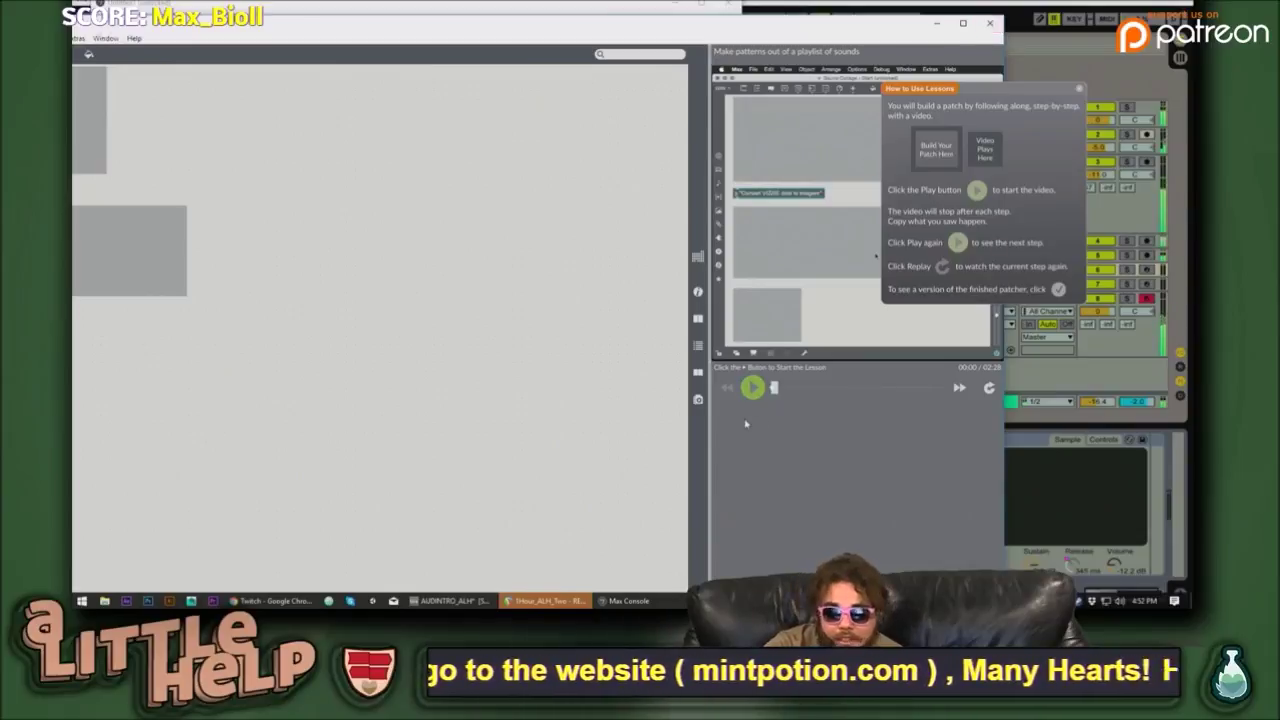
key(super)
text(pures)
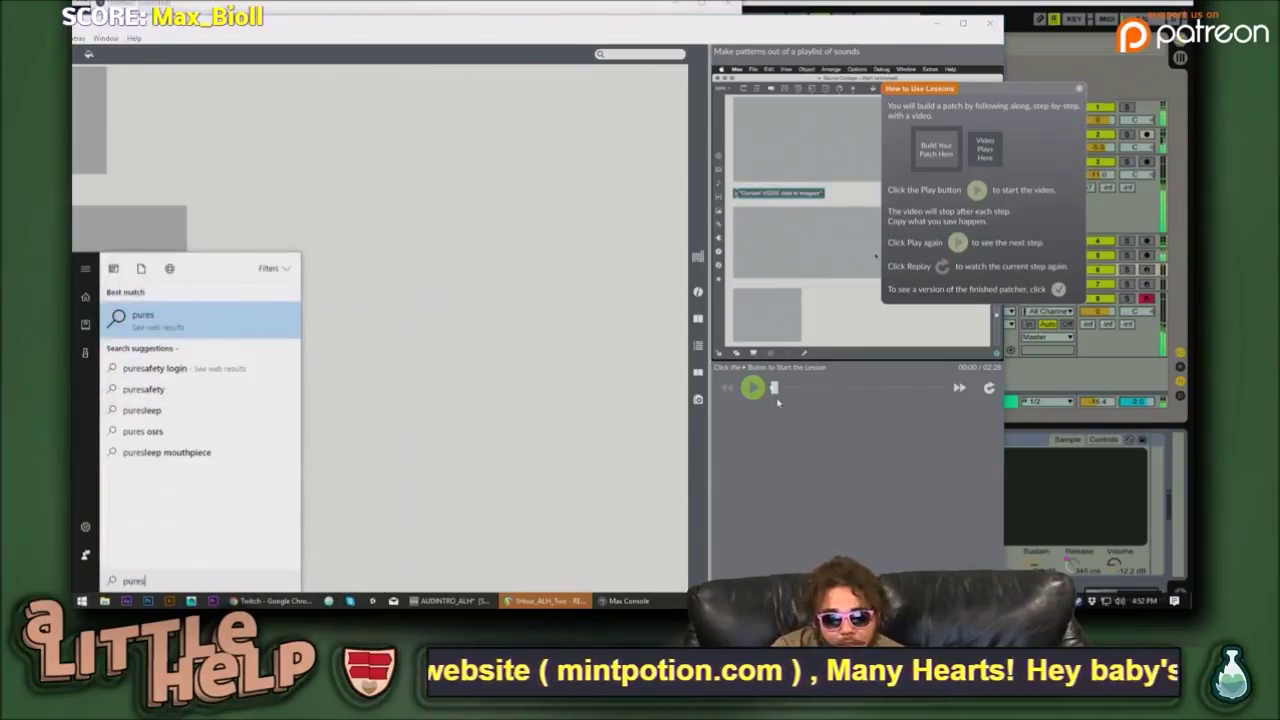
key(BackSpace)
key(BackSpace)
key(BackSpace)
key(BackSpace)
key(BackSpace)
key(BackSpace)
key(Escape)
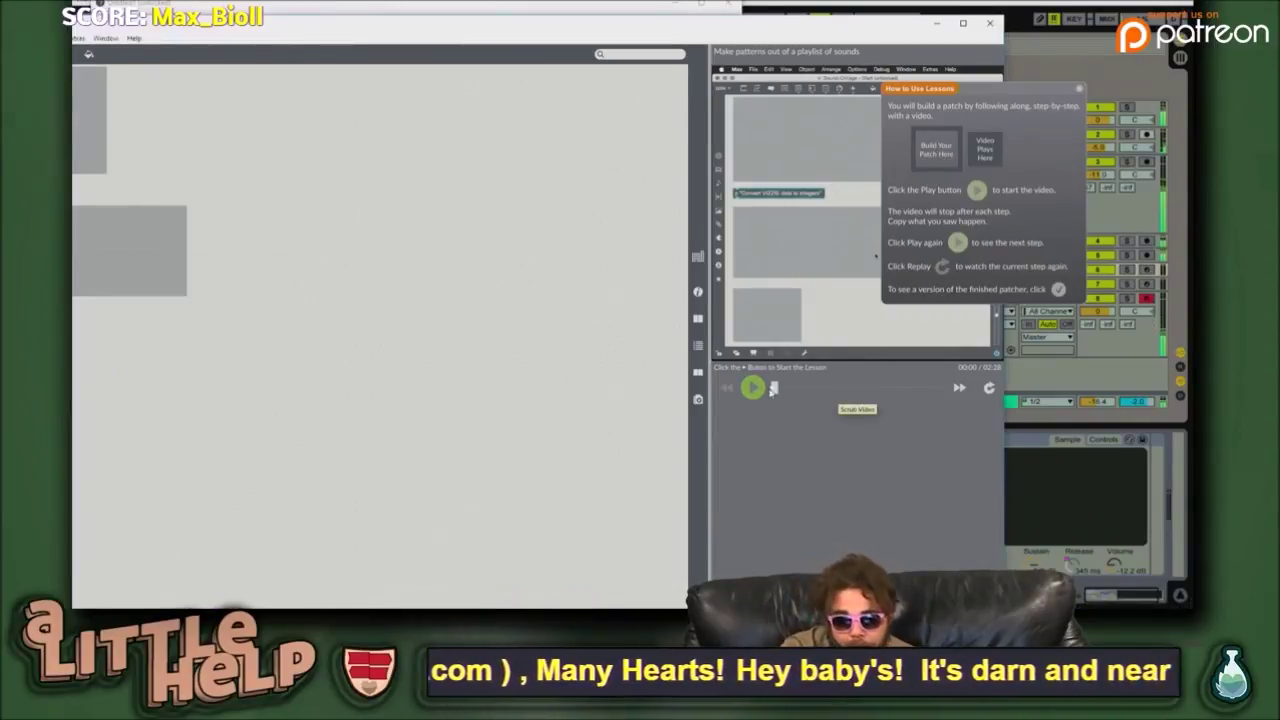
- Search the computer for pd, launch Pure Data and allow it through Windows Firewall on public networks
key(super)
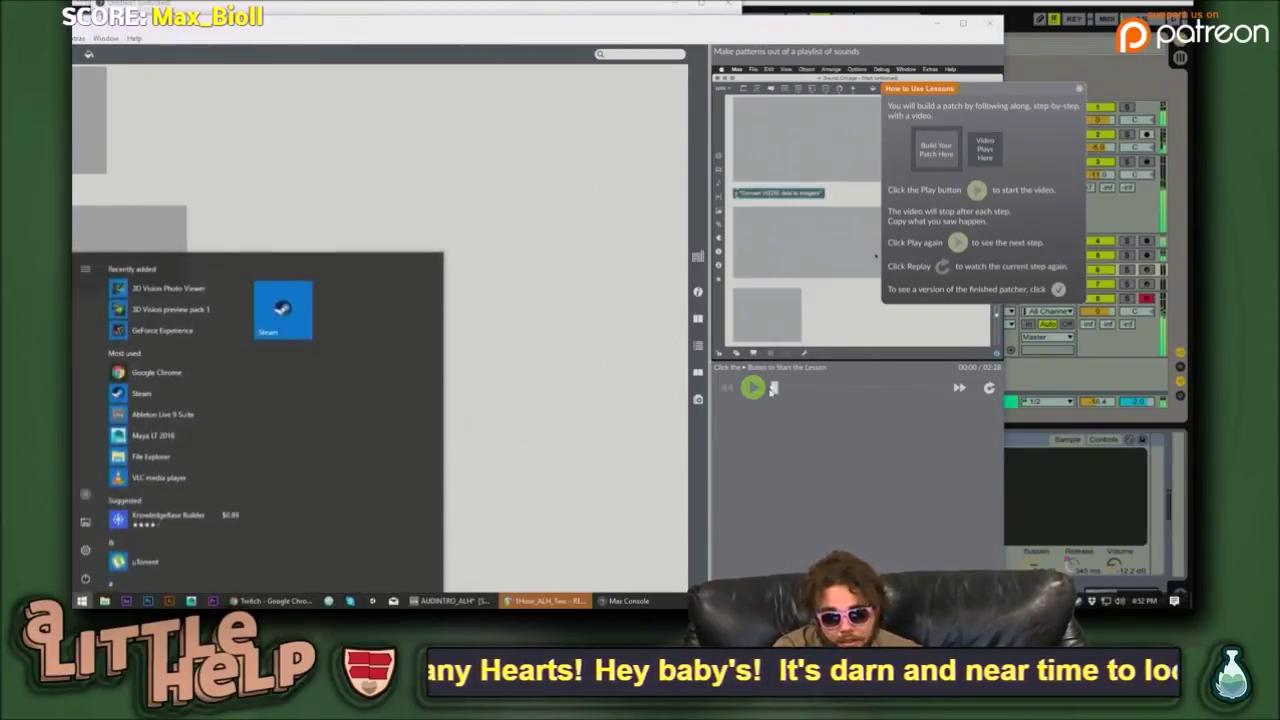
text(pd)
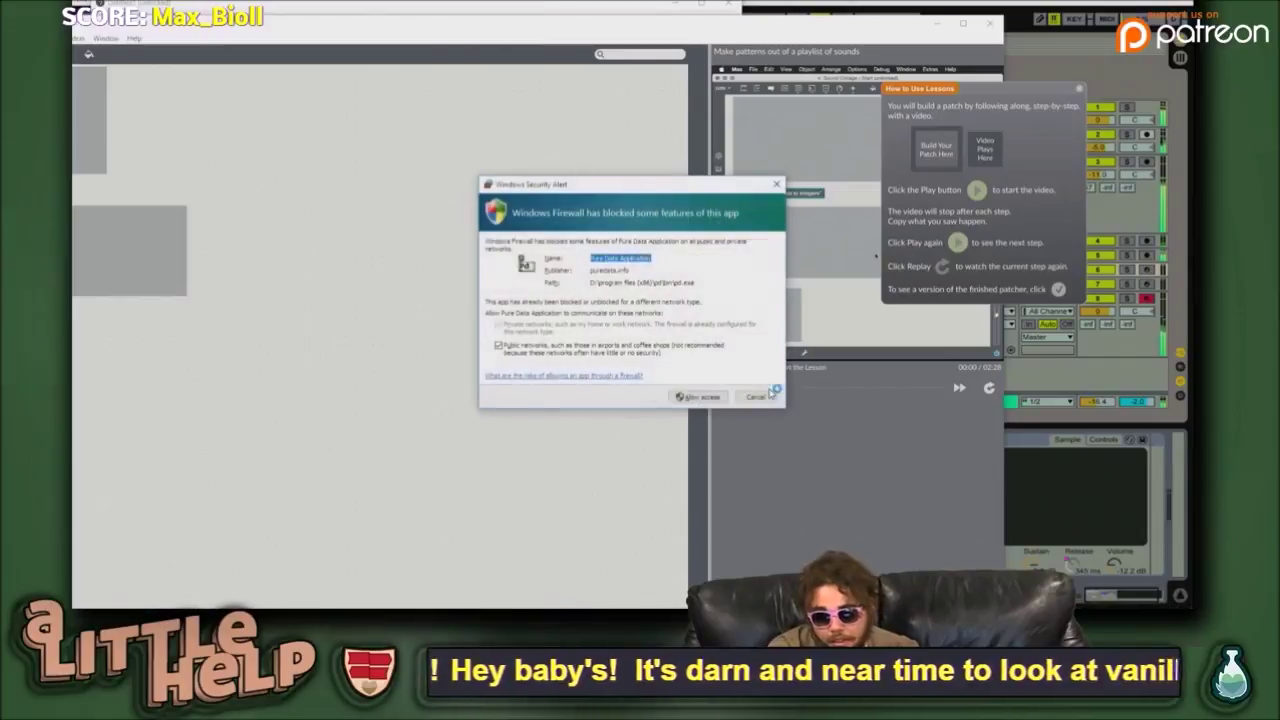
click(704, 397)
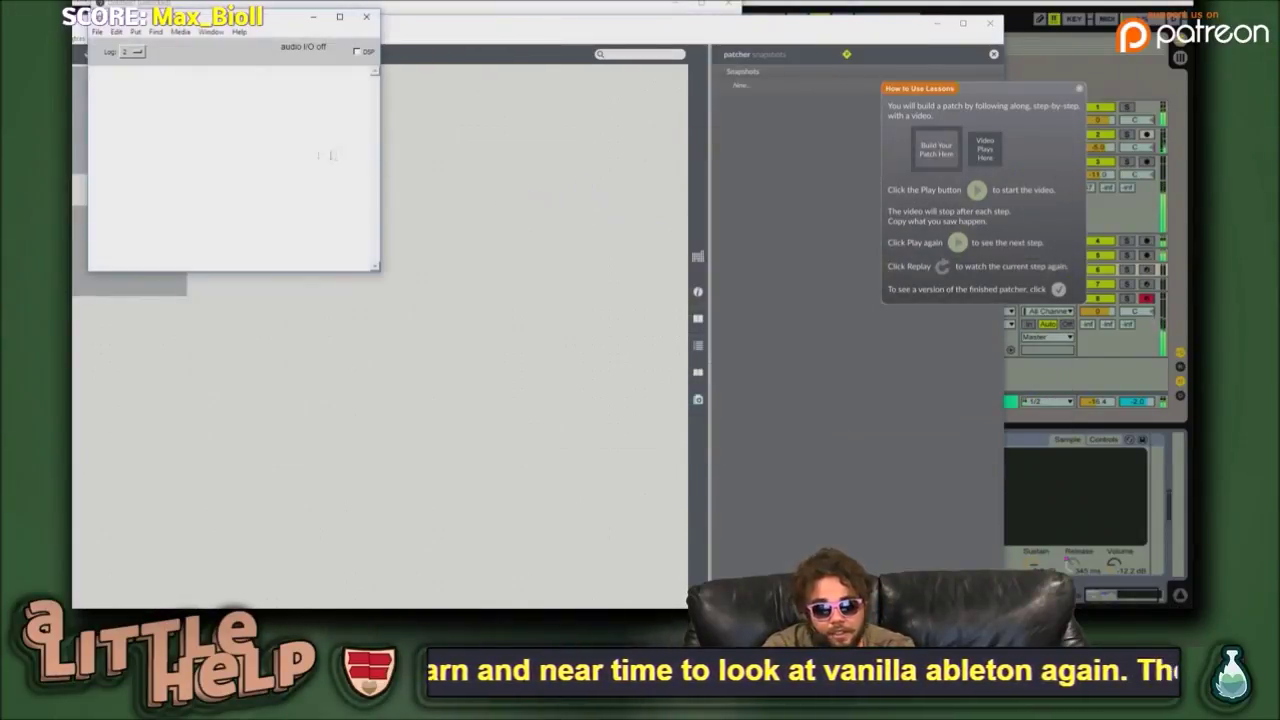
- Create a new patch in Pure Data and place an object box named adc in it
drag(331, 155, 226, 97)
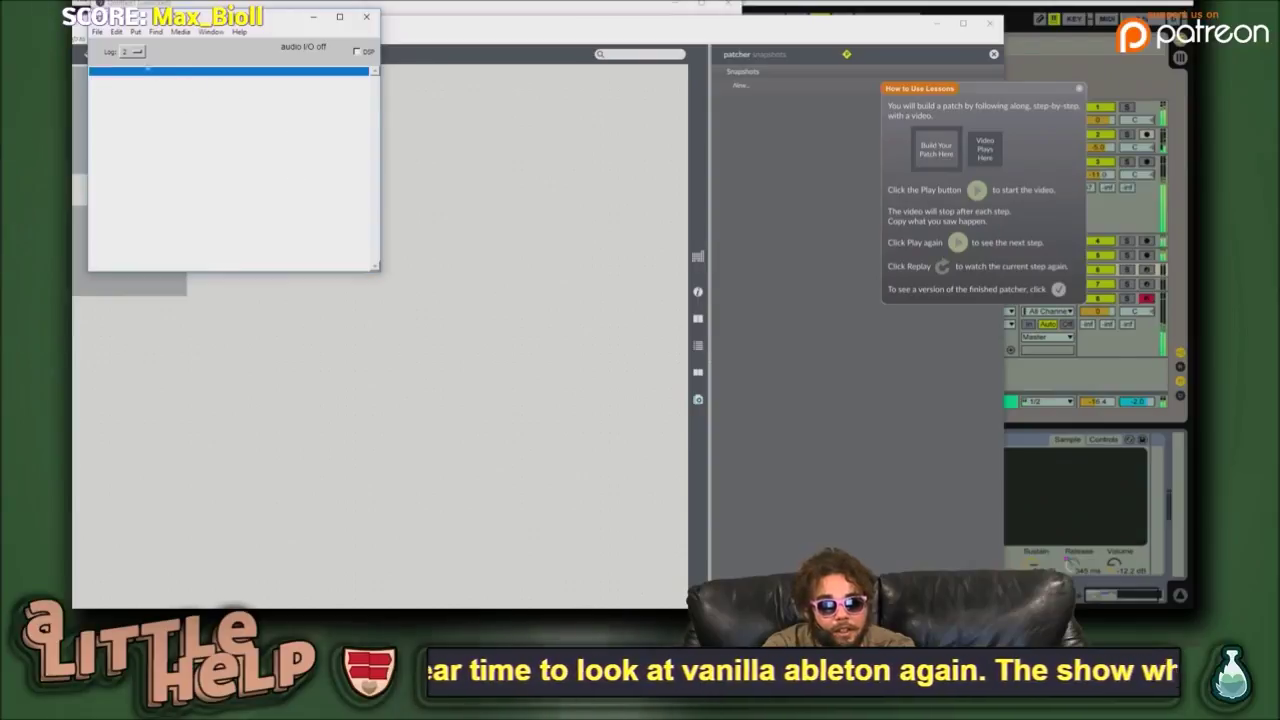
click(97, 31)
click(118, 46)
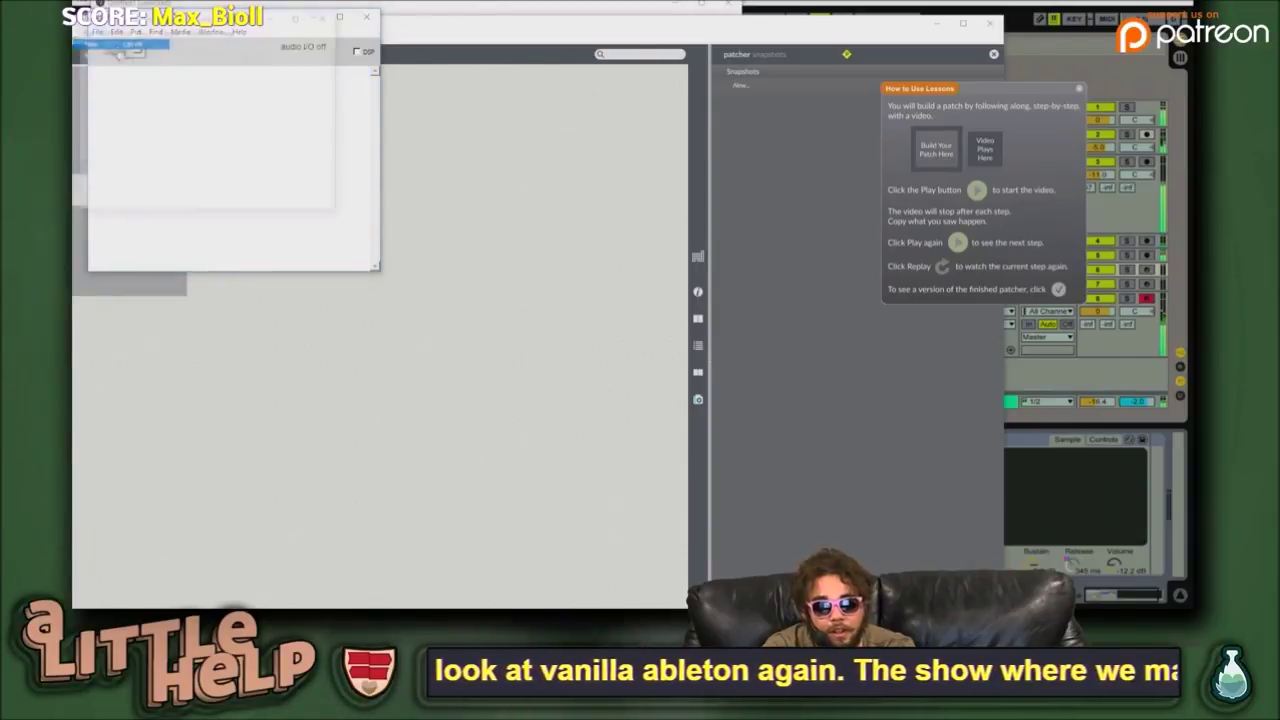
right_click(200, 104)
click(247, 80)
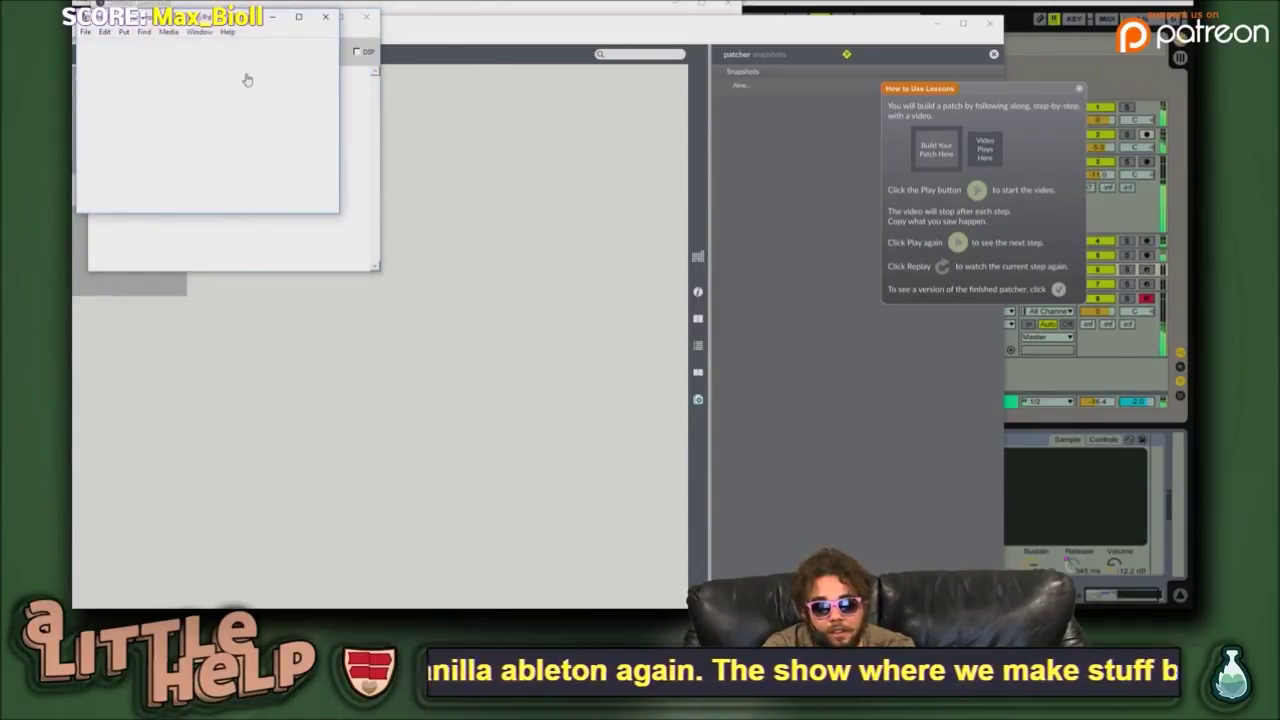
click(123, 31)
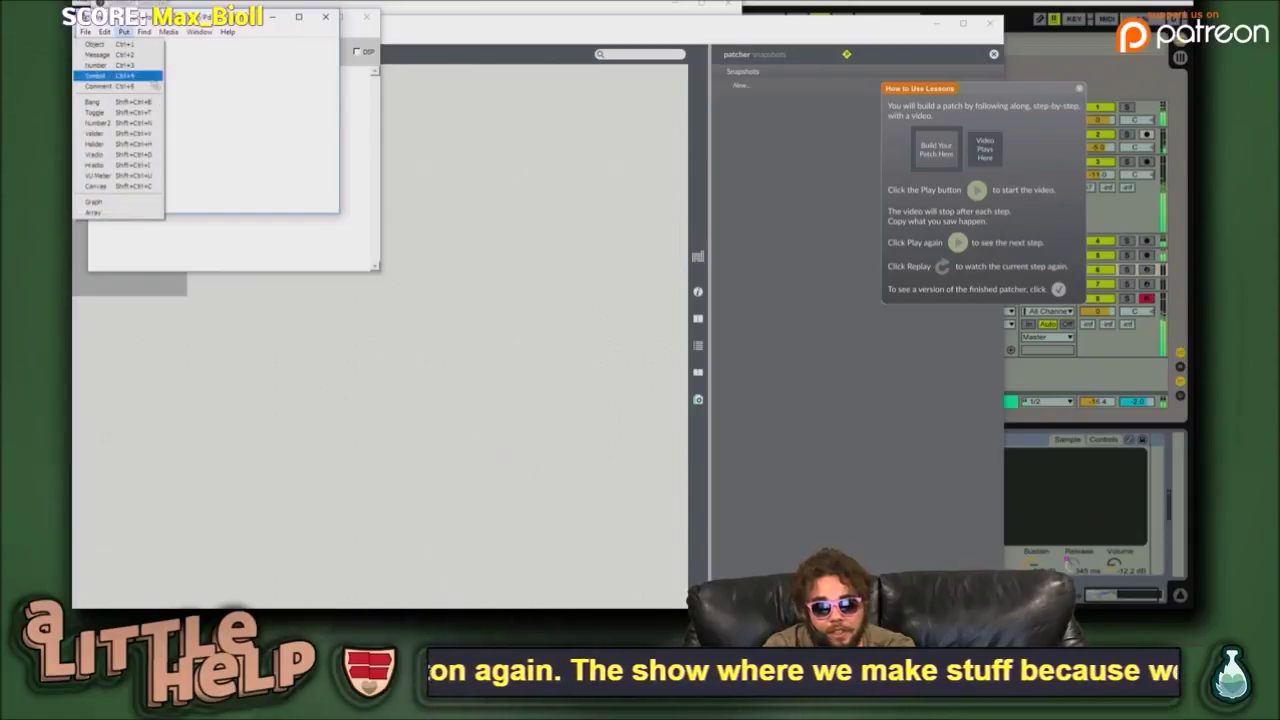
click(115, 46)
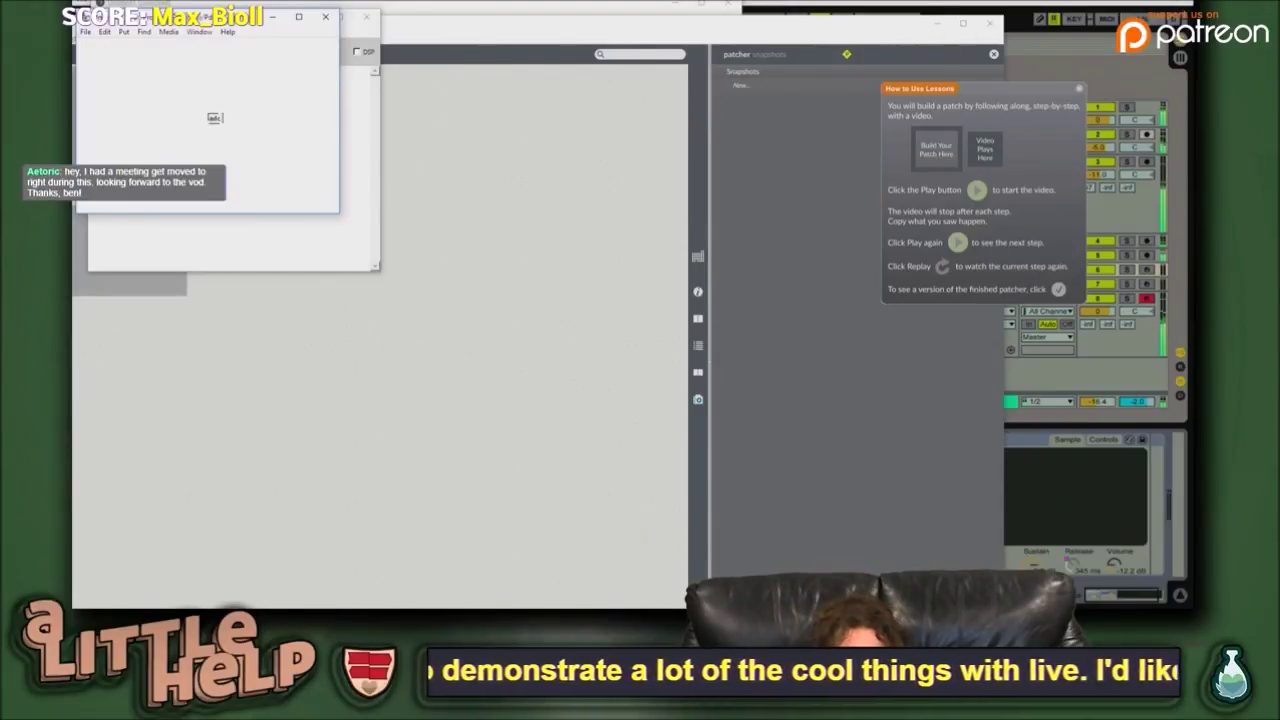
- Close the Pure Data patch without saving it and exit Pure Data
click(322, 20)
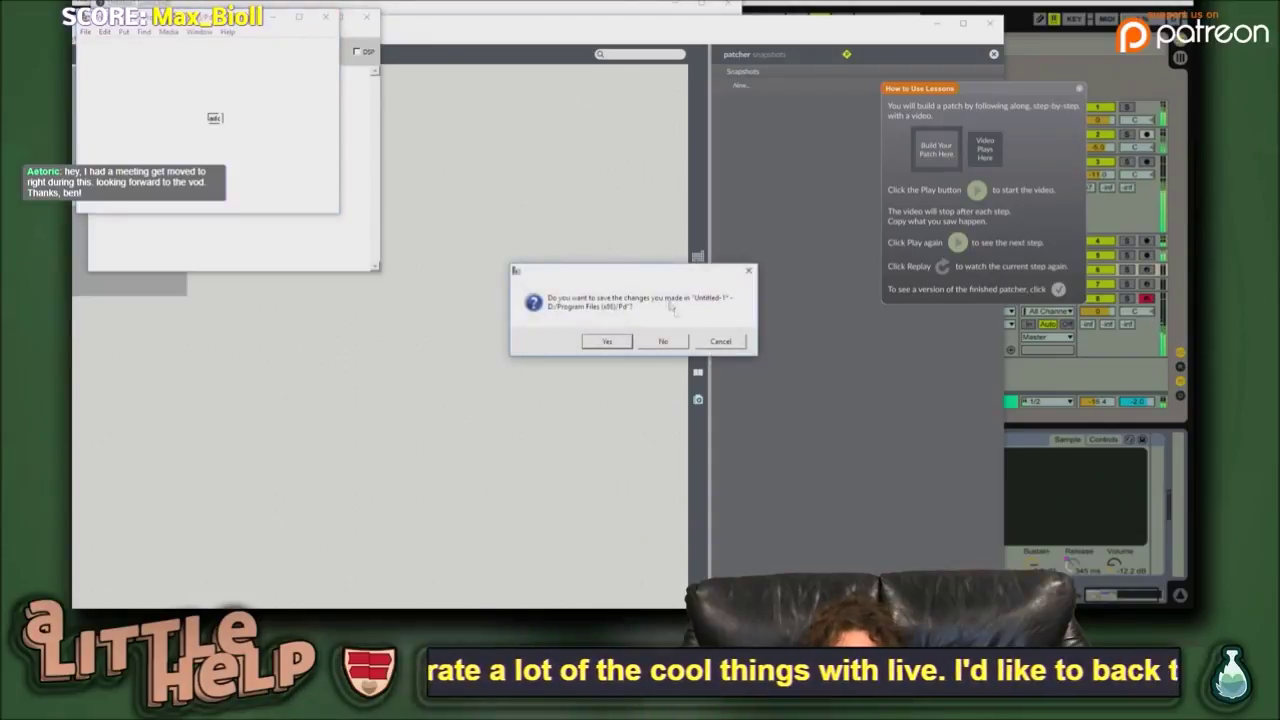
click(664, 341)
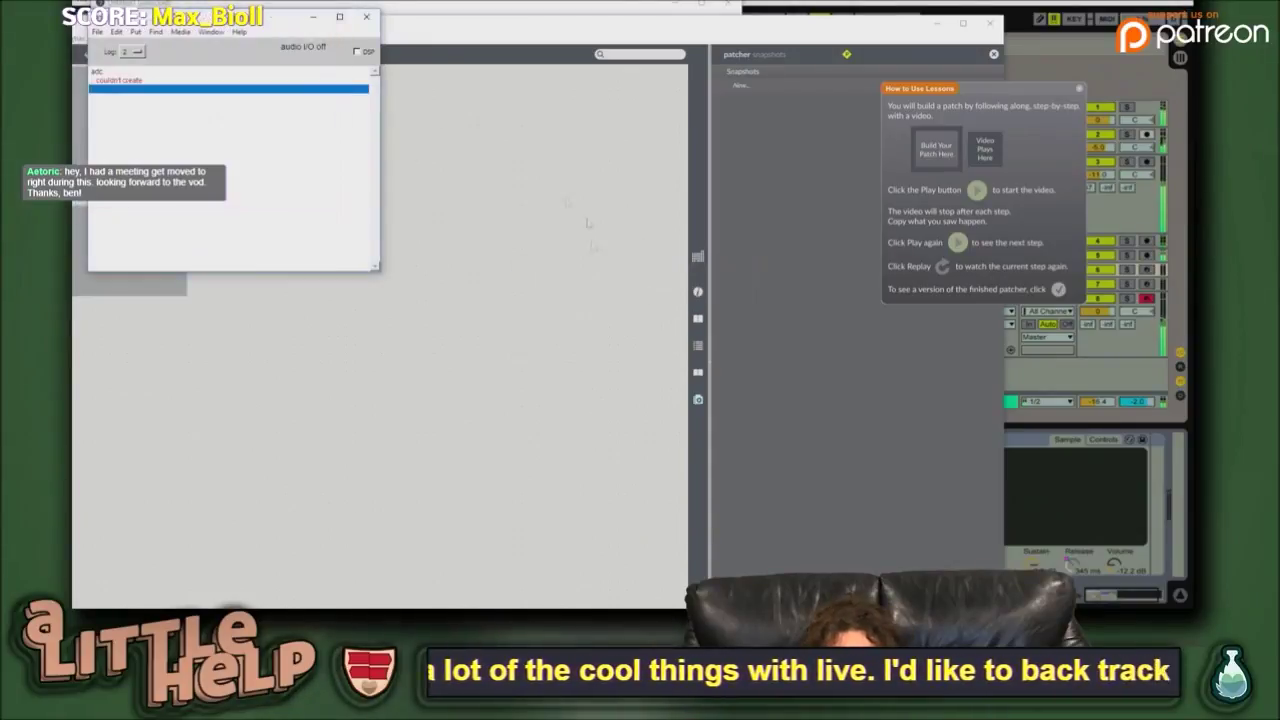
click(362, 18)
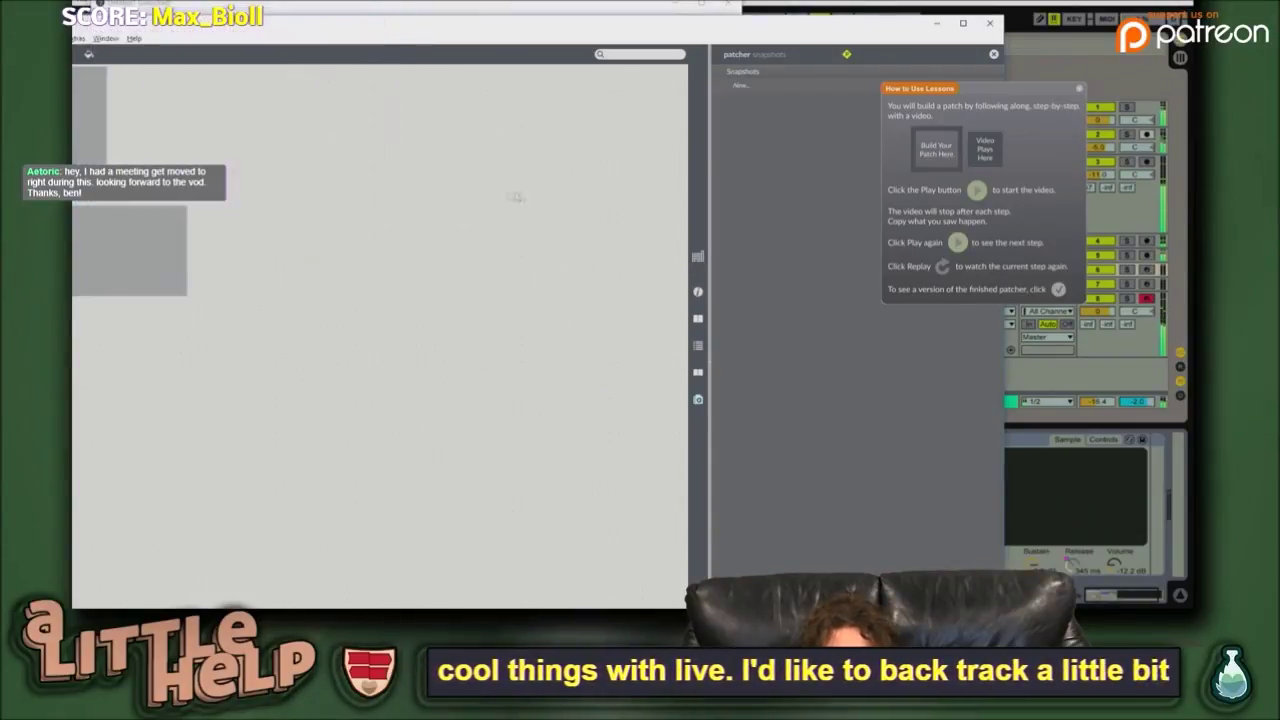
- Close the Sound Collage lesson and the untitled Max patcher, and select the GUY track back in Ableton Live
click(988, 23)
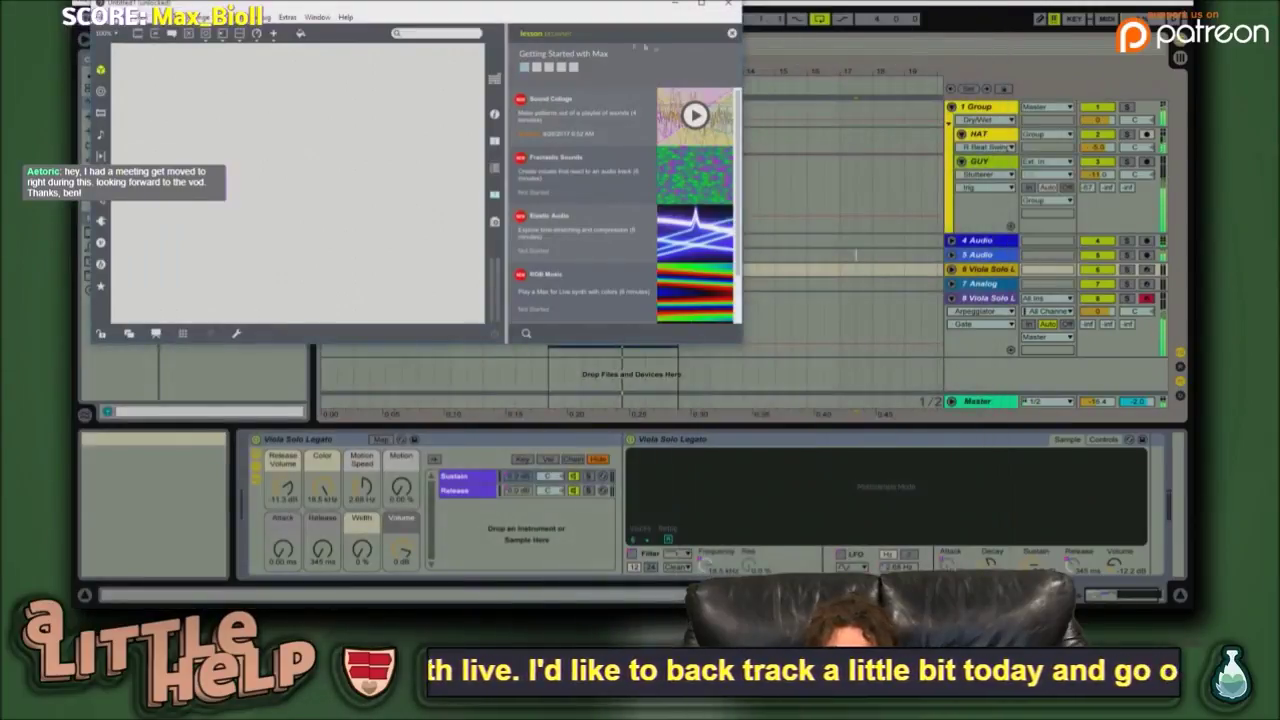
click(730, 5)
click(730, 173)
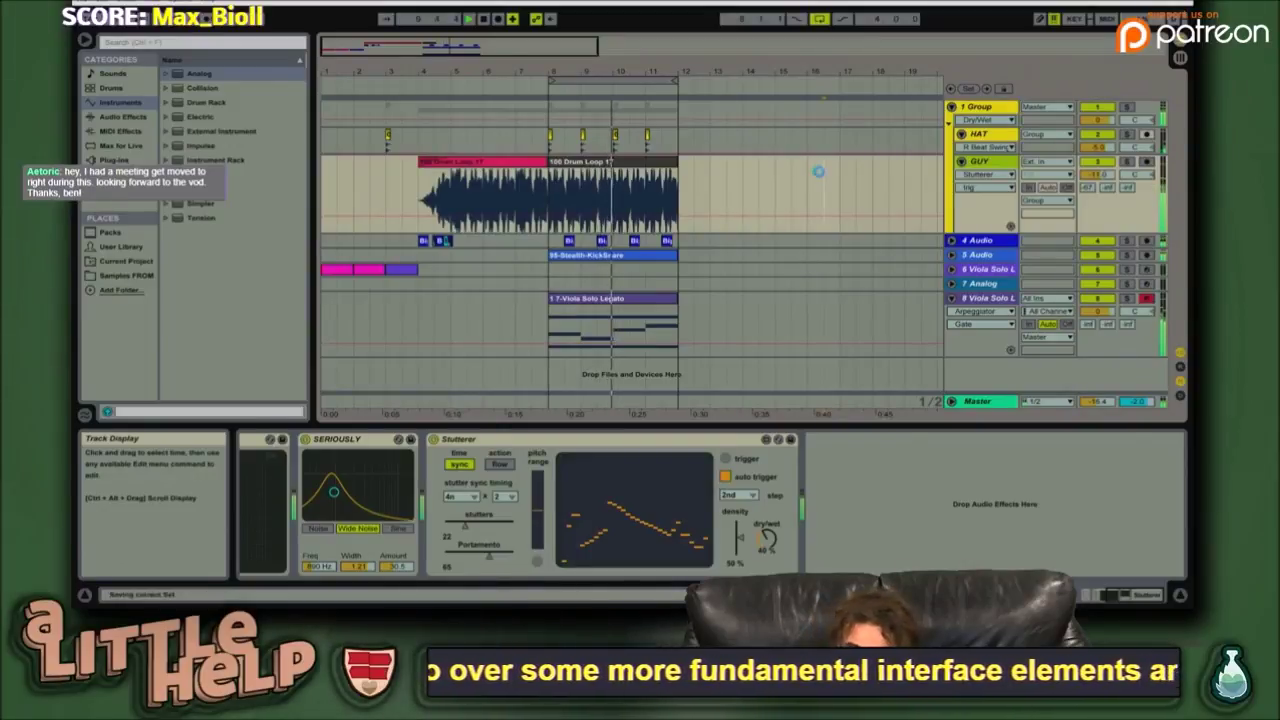
- Bring up the Max Console and Max MIDI Effect windows, enlarge the MIDI Effect editor, and close both windows
click(640, 601)
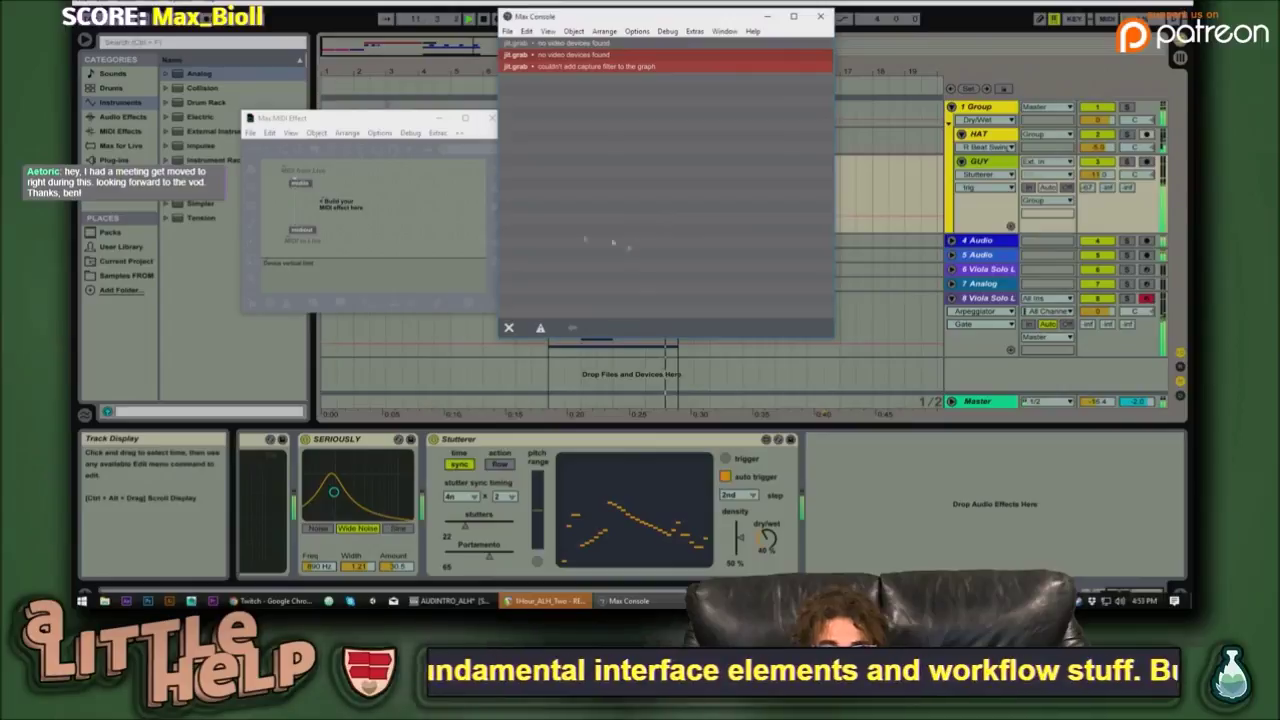
drag(343, 119, 554, 63)
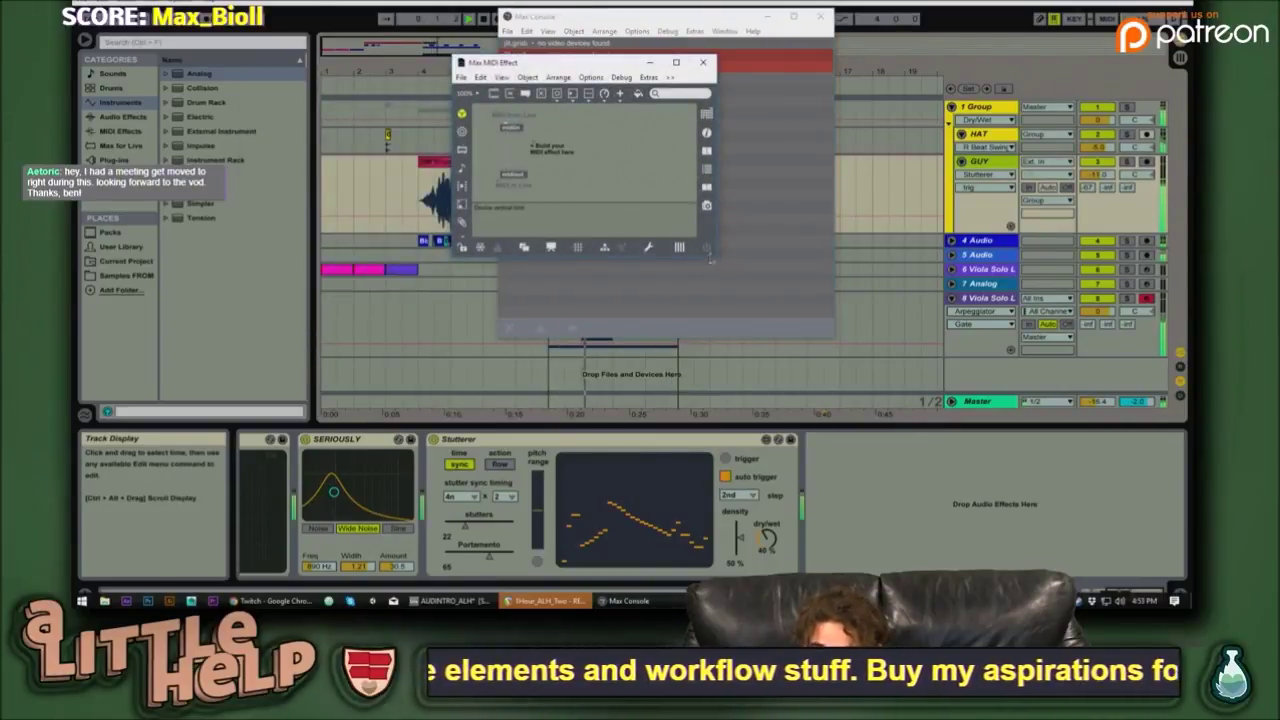
drag(715, 260, 1118, 372)
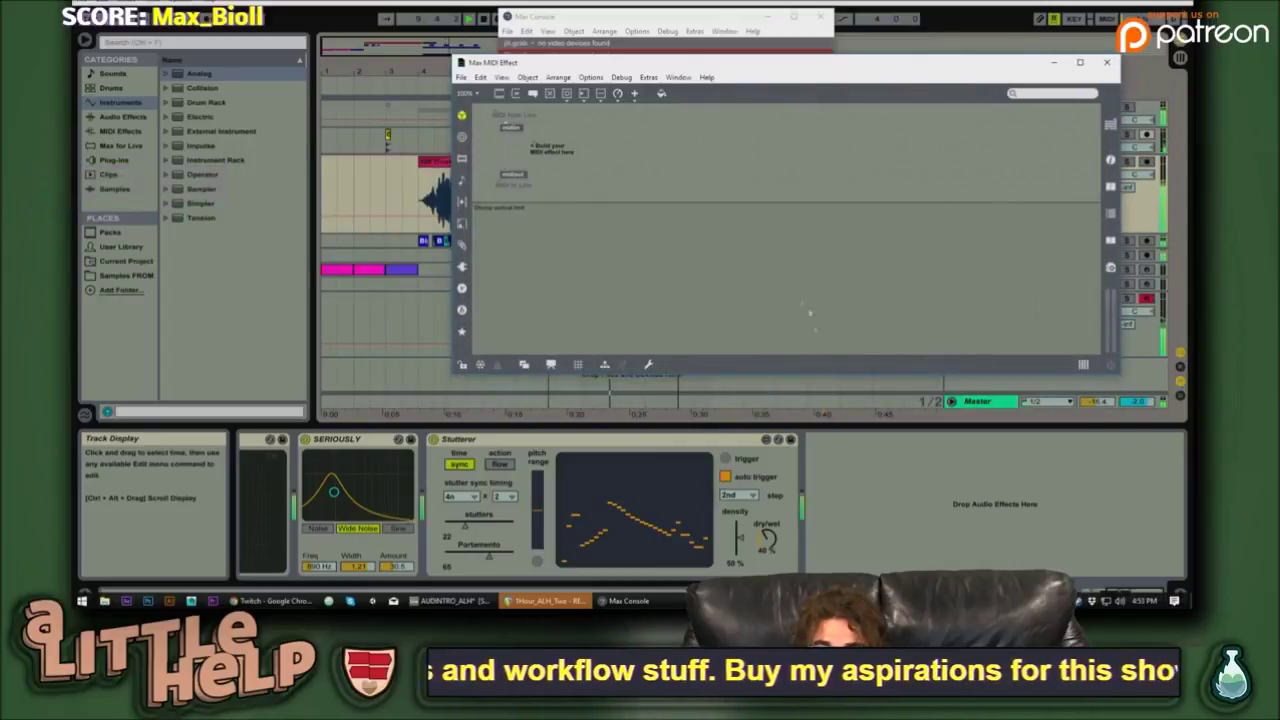
click(1106, 64)
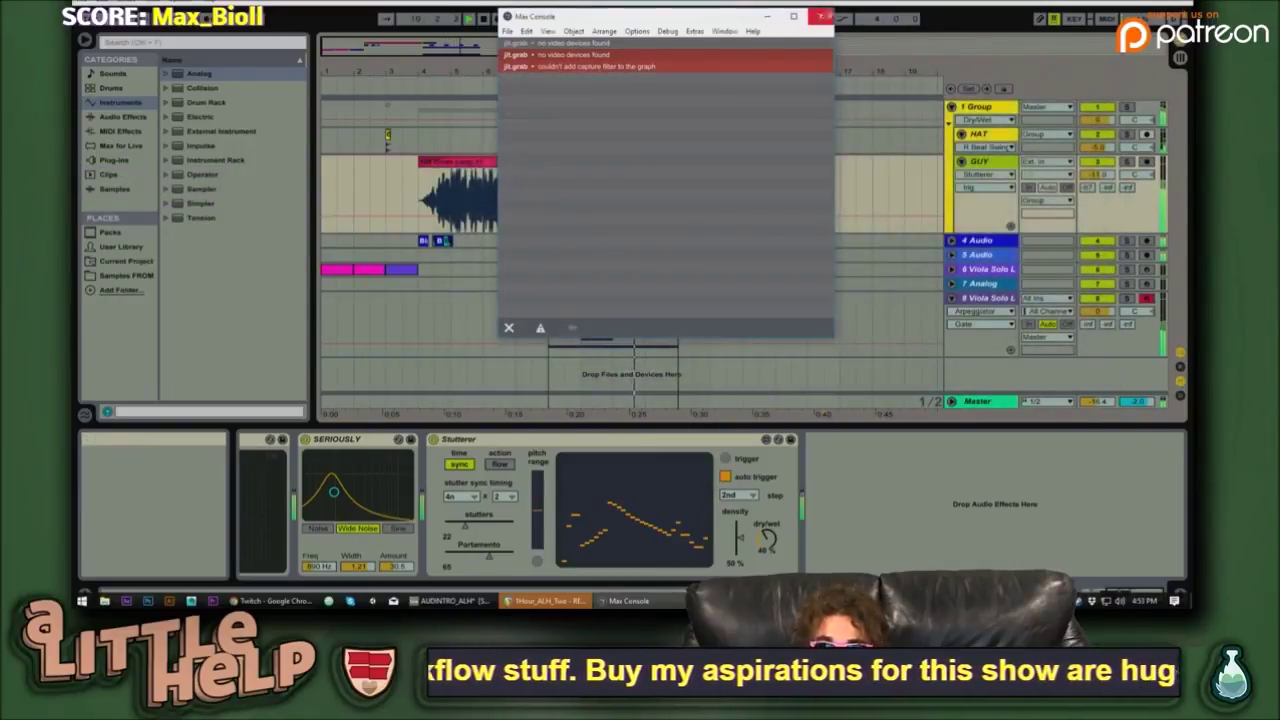
click(820, 16)
- Show the Master track's device chain and unfold the Master track in the arrangement
click(812, 149)
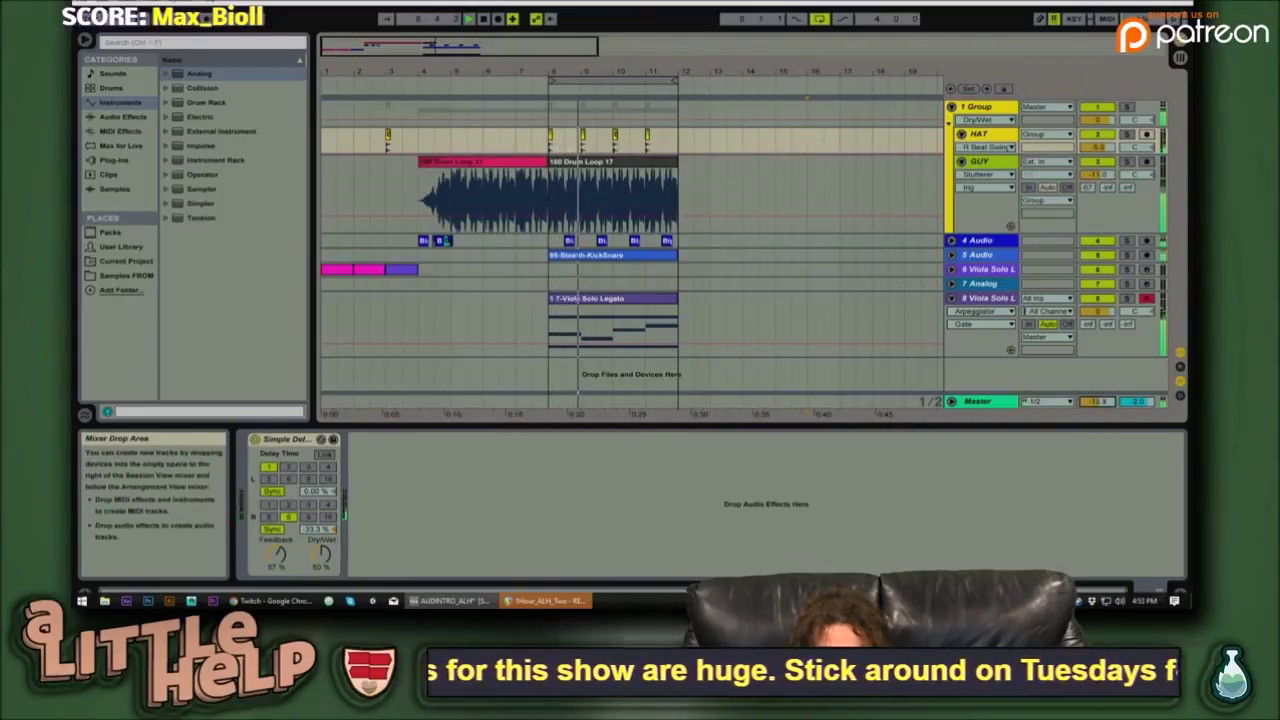
click(978, 401)
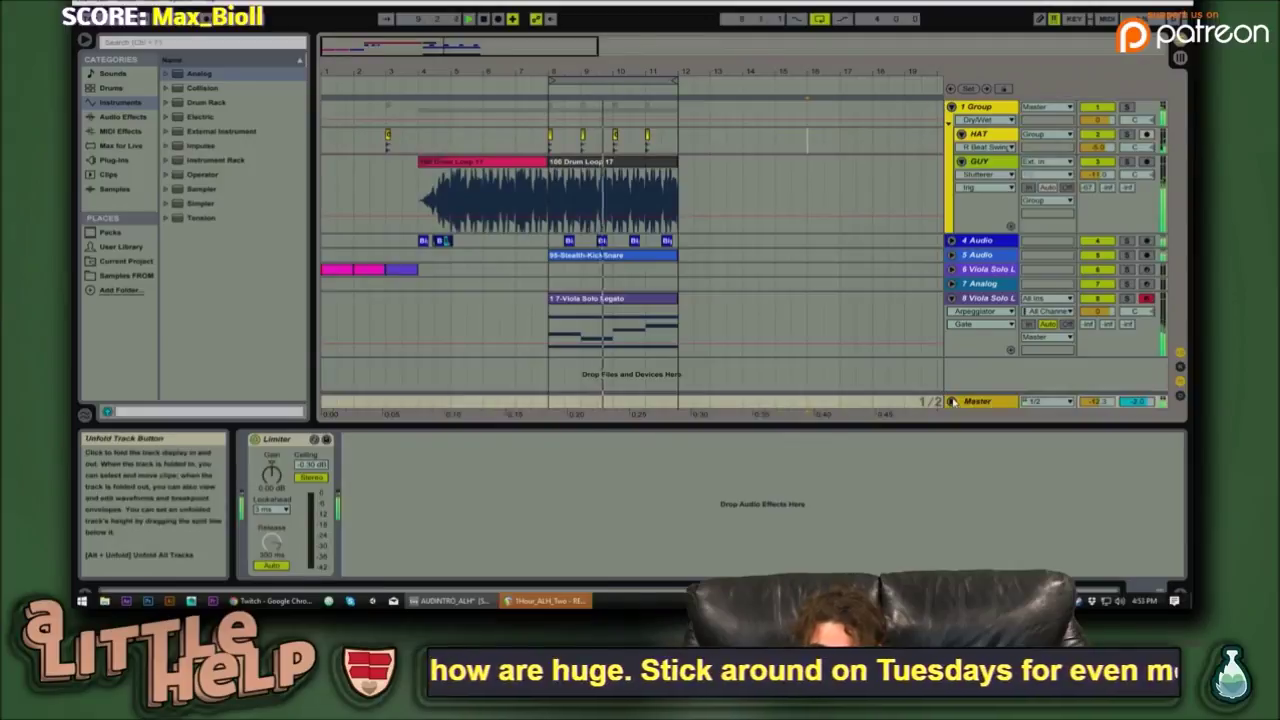
click(952, 401)
click(445, 516)
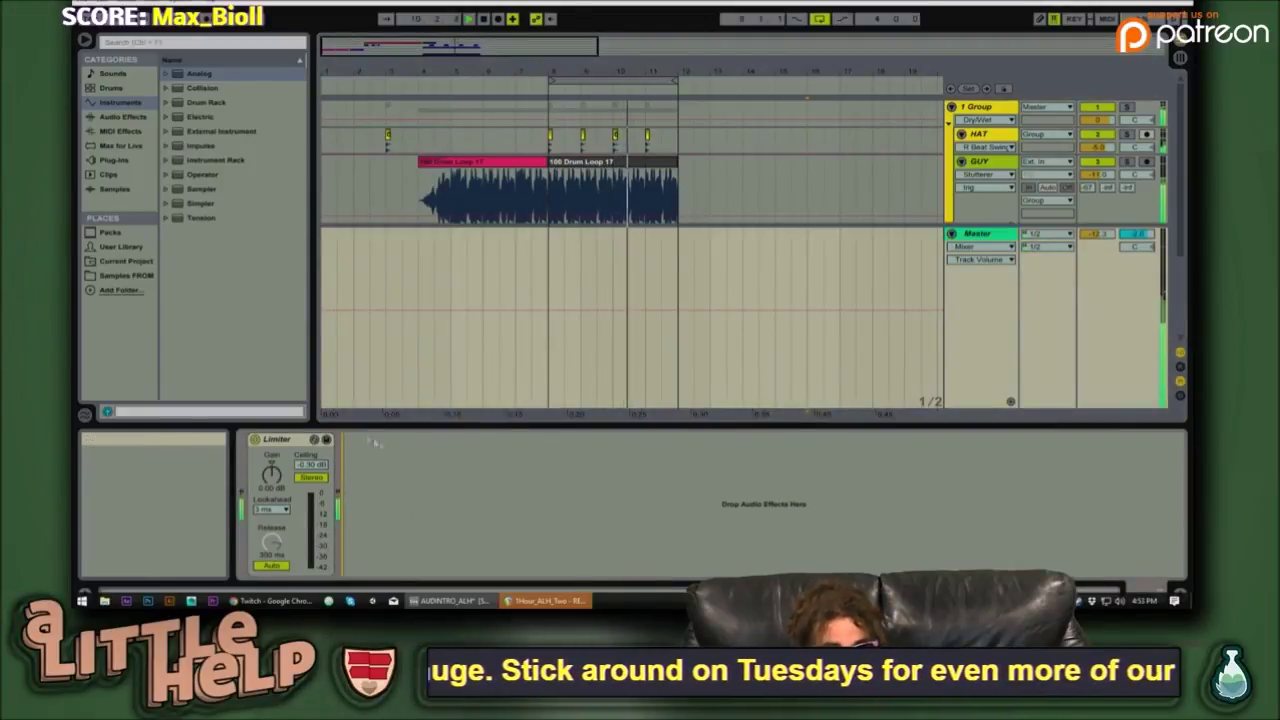
- Browse the Audio Effects and unfold the Mixing & Mastering folder inside Audio Effect Rack
click(218, 103)
click(108, 232)
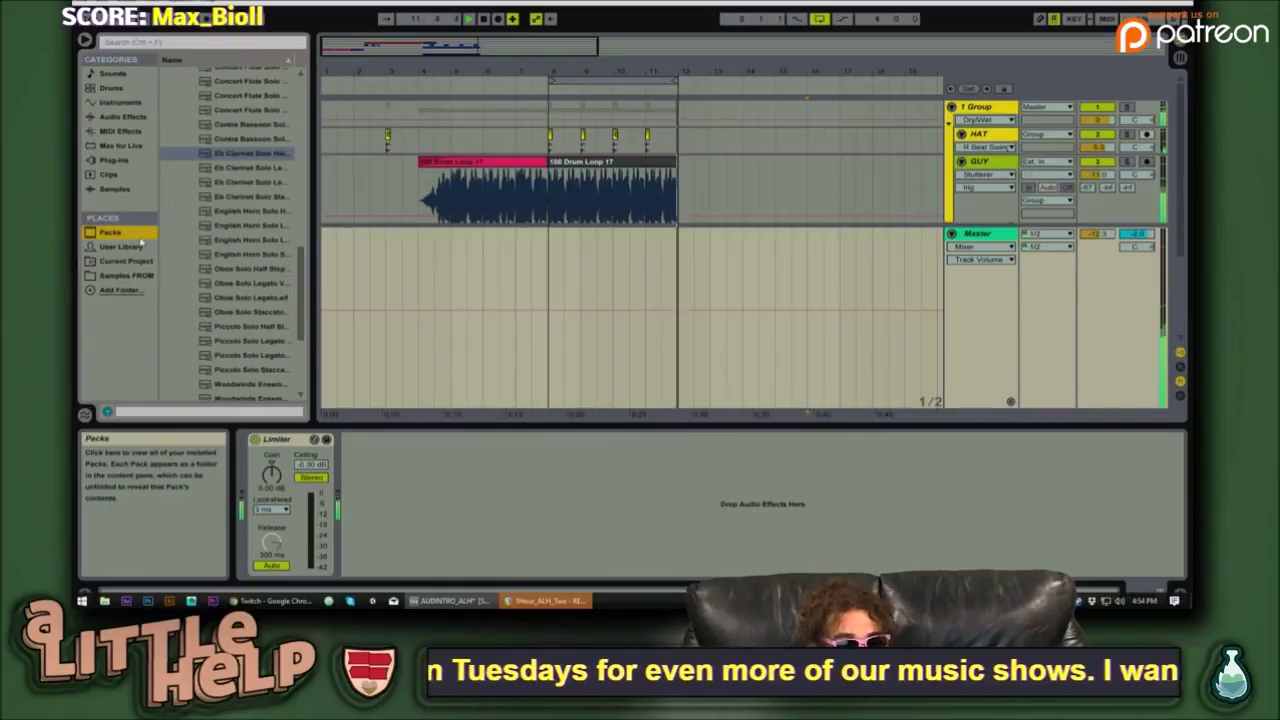
click(115, 116)
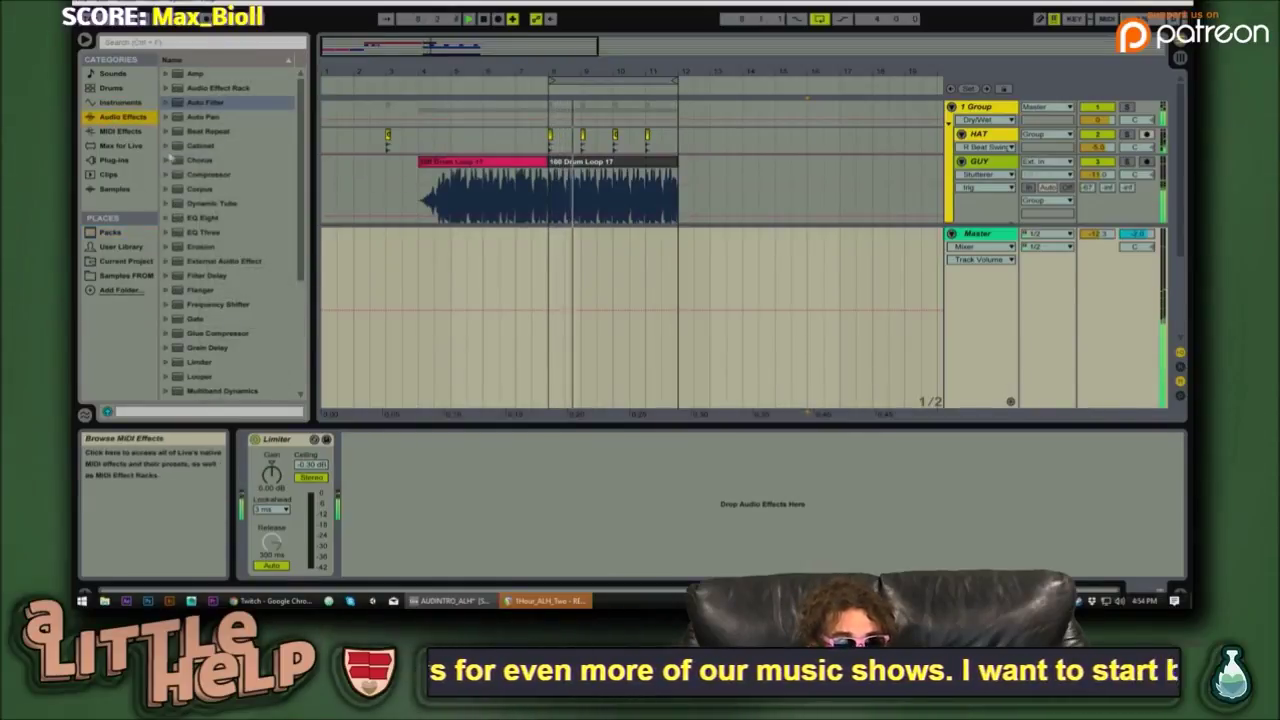
click(224, 90)
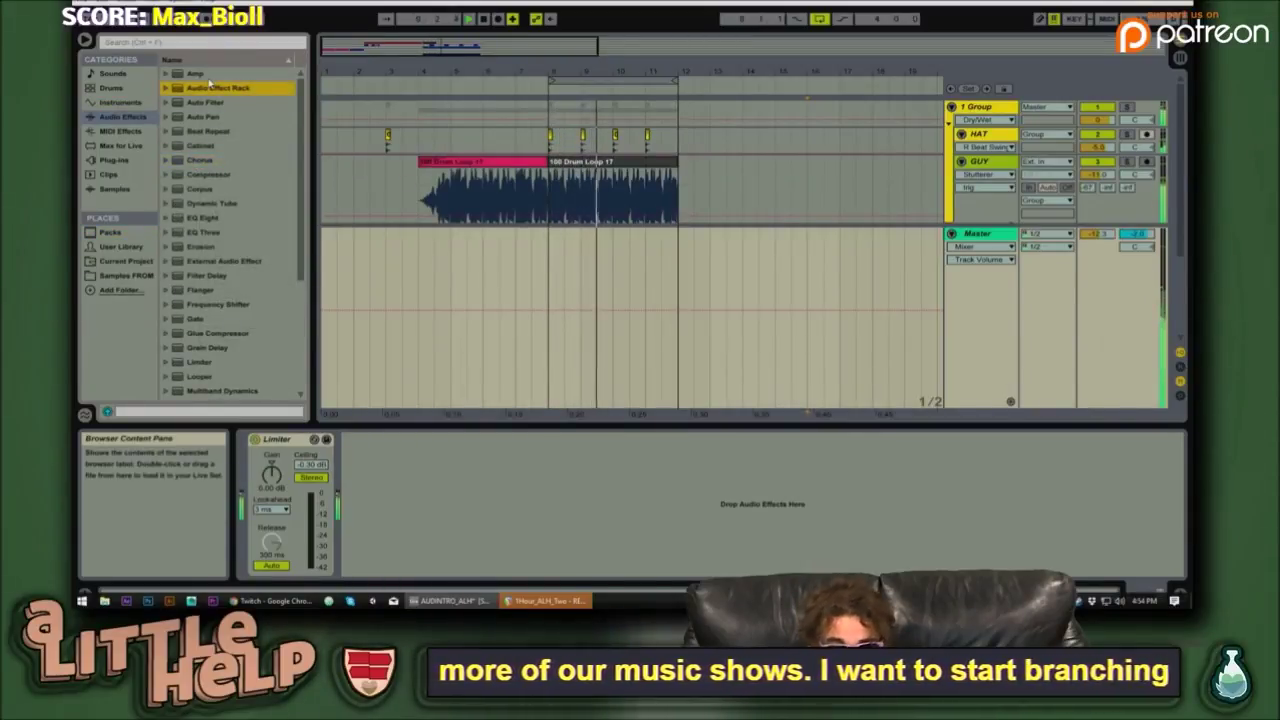
double_click(207, 84)
key(Down)
key(Down)
key(Right)
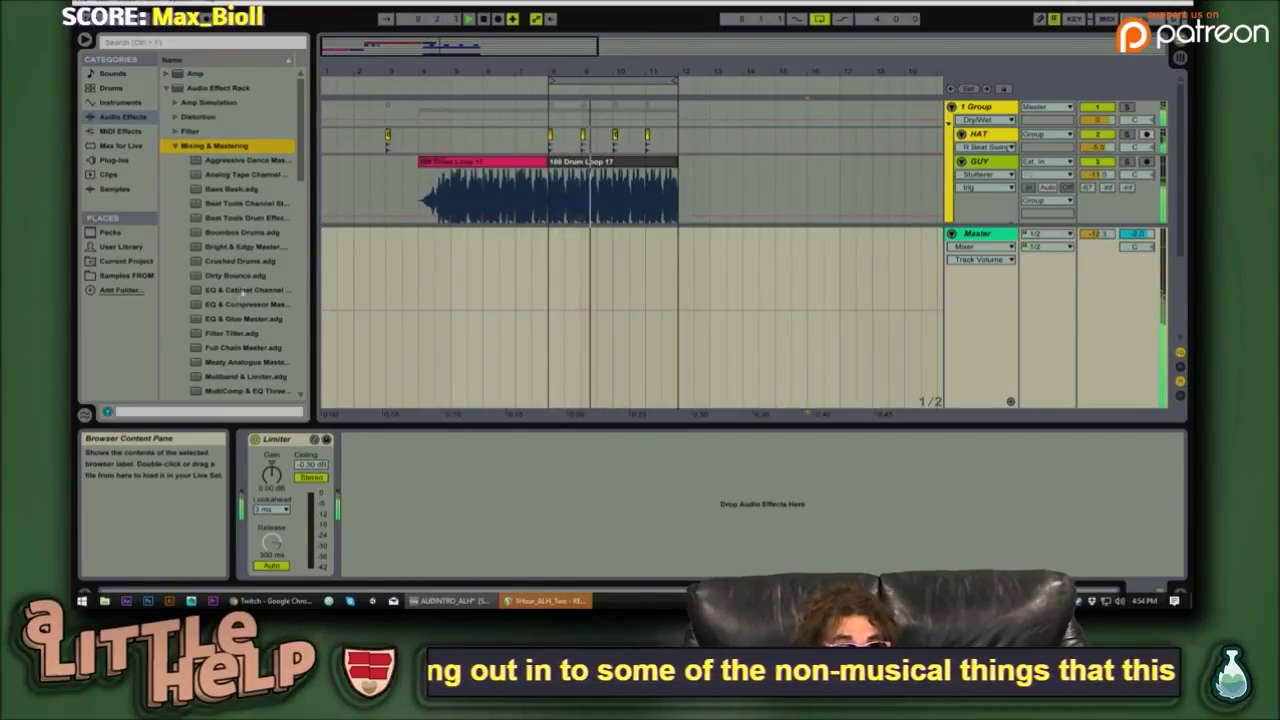
- Load the Overdriven Tape Master rack from the Mixing & Mastering presets onto the Master track, ahead of the Limiter
scroll(236, 299, down, 2)
scroll(238, 298, down, 3)
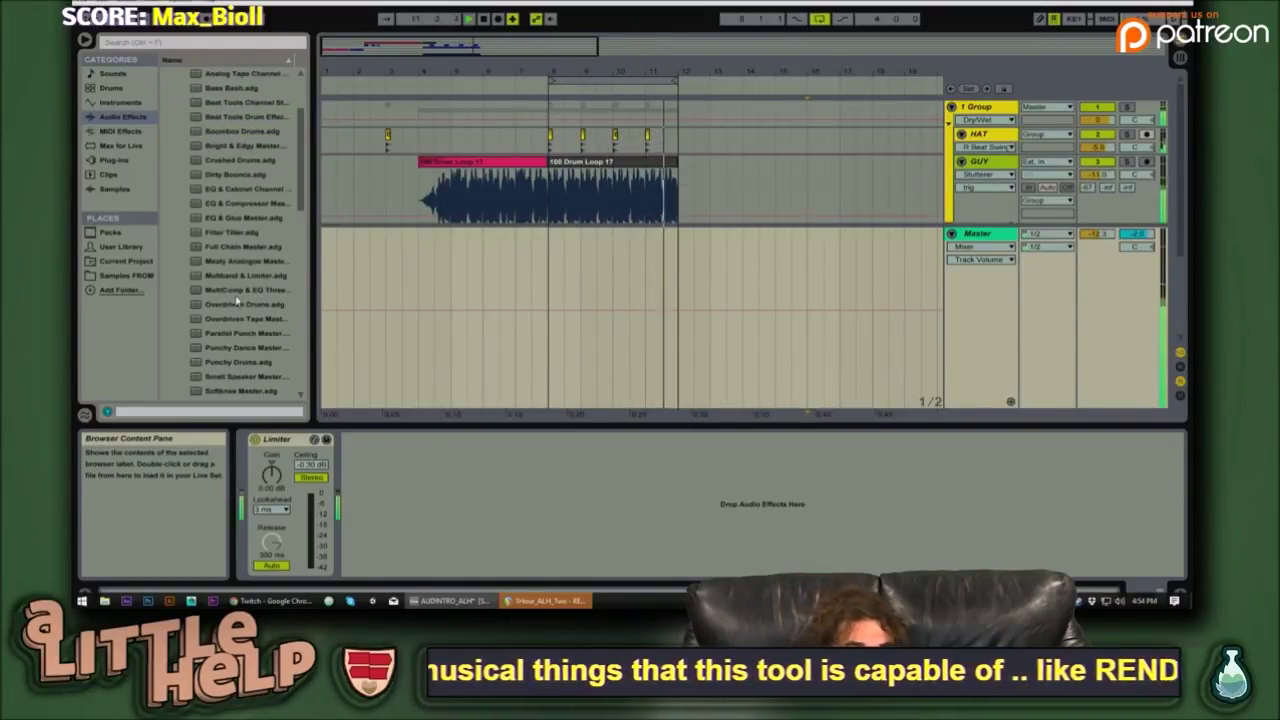
scroll(240, 300, down, 2)
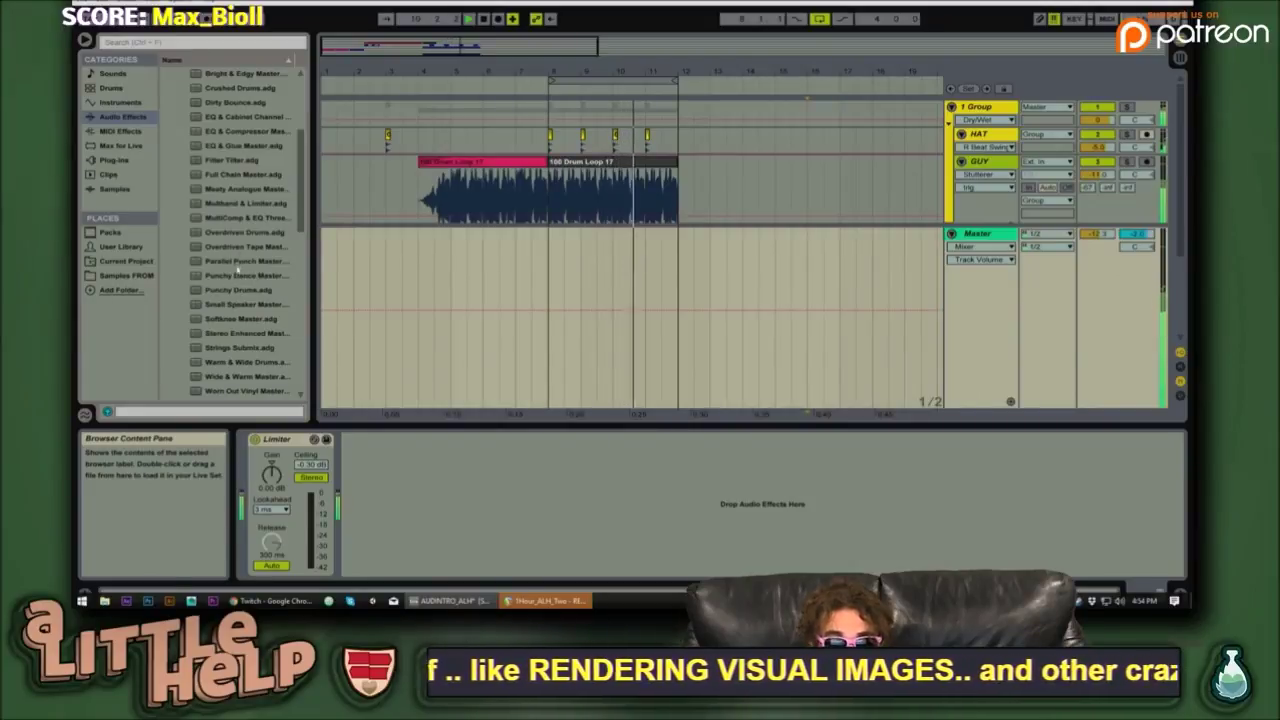
click(240, 247)
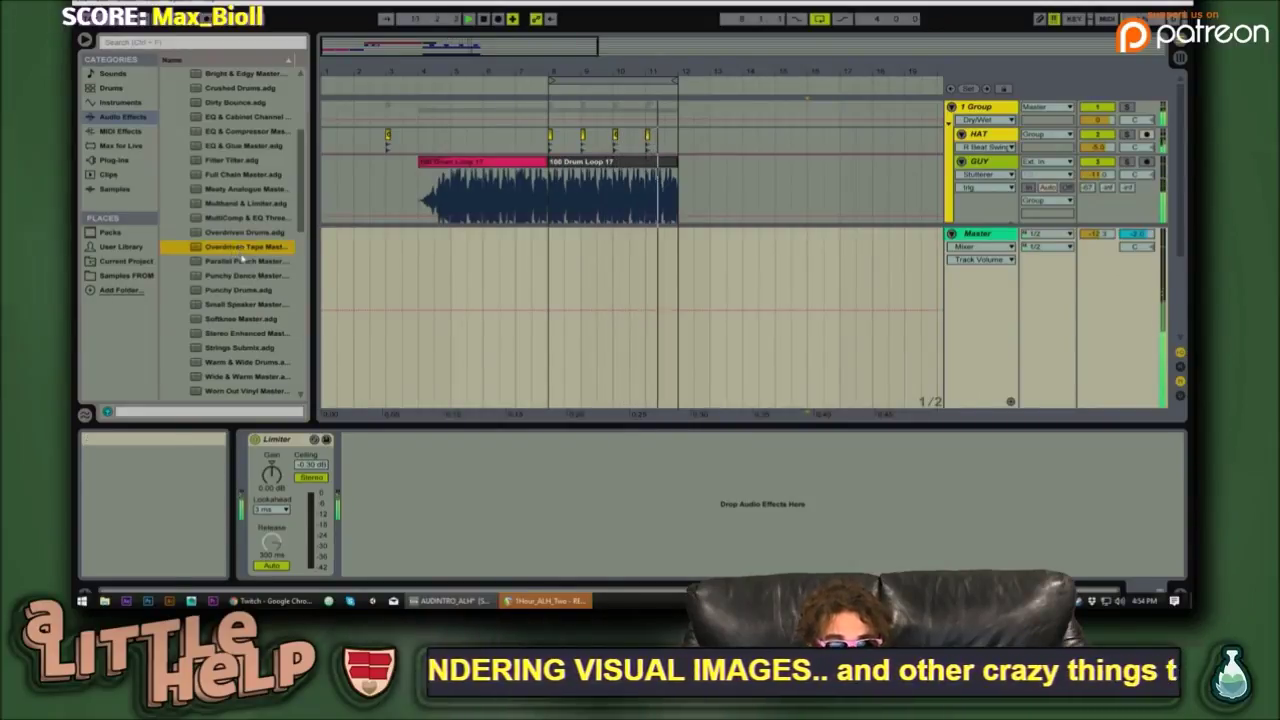
double_click(238, 248)
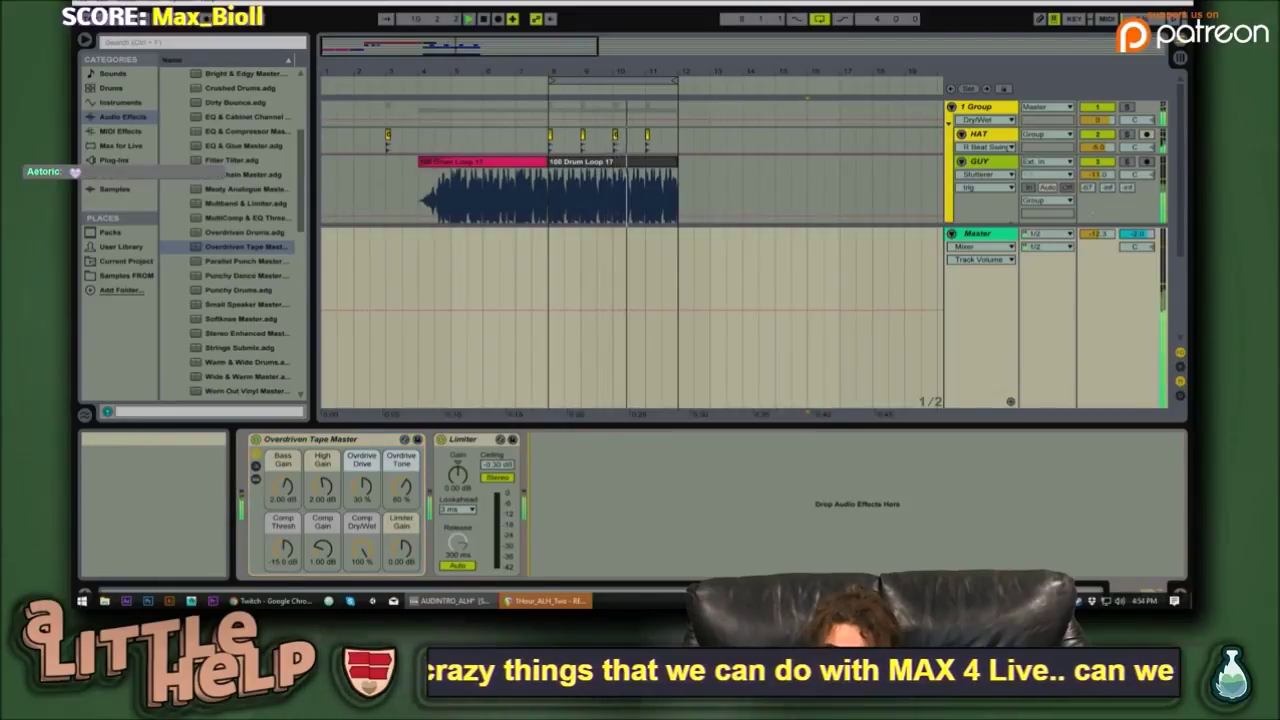
- Raise the A-Reverb sends of the GUY and 8 Viola Solo tracks, and unfold the 4 Audio track
drag(1088, 187, 1088, 160)
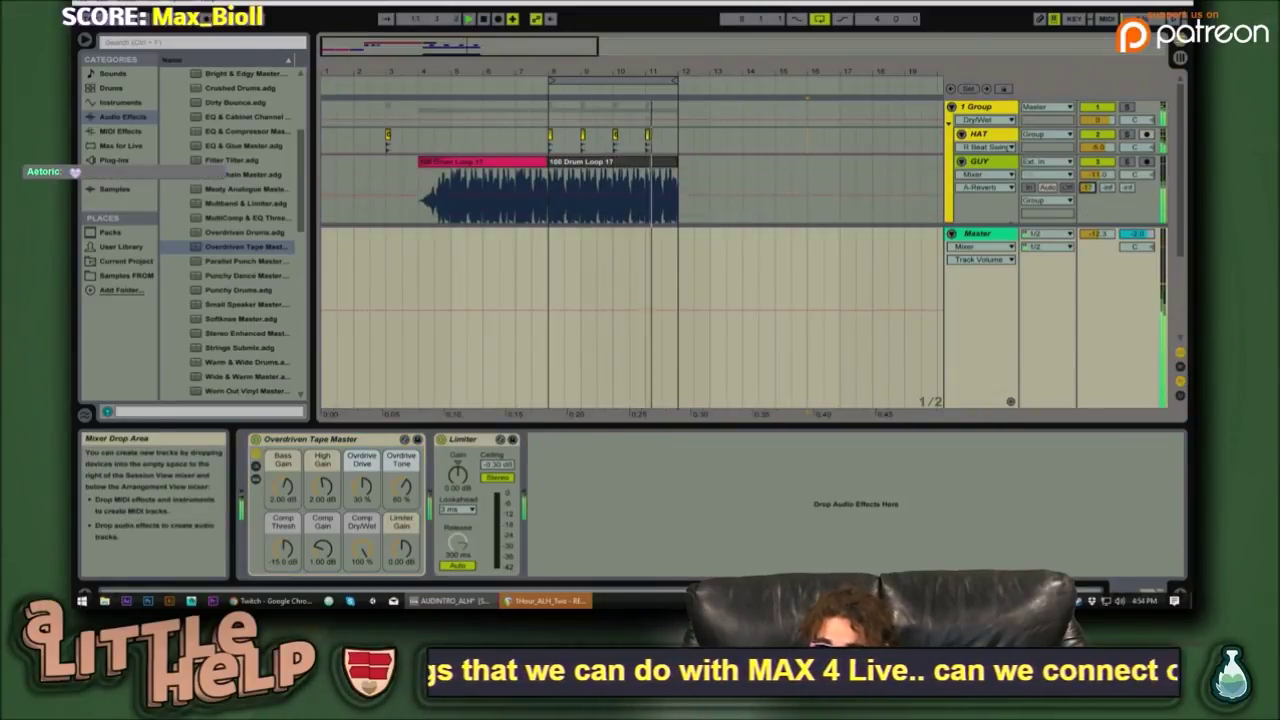
drag(957, 227, 957, 369)
click(1088, 324)
drag(1088, 324, 1088, 240)
drag(1088, 187, 1088, 182)
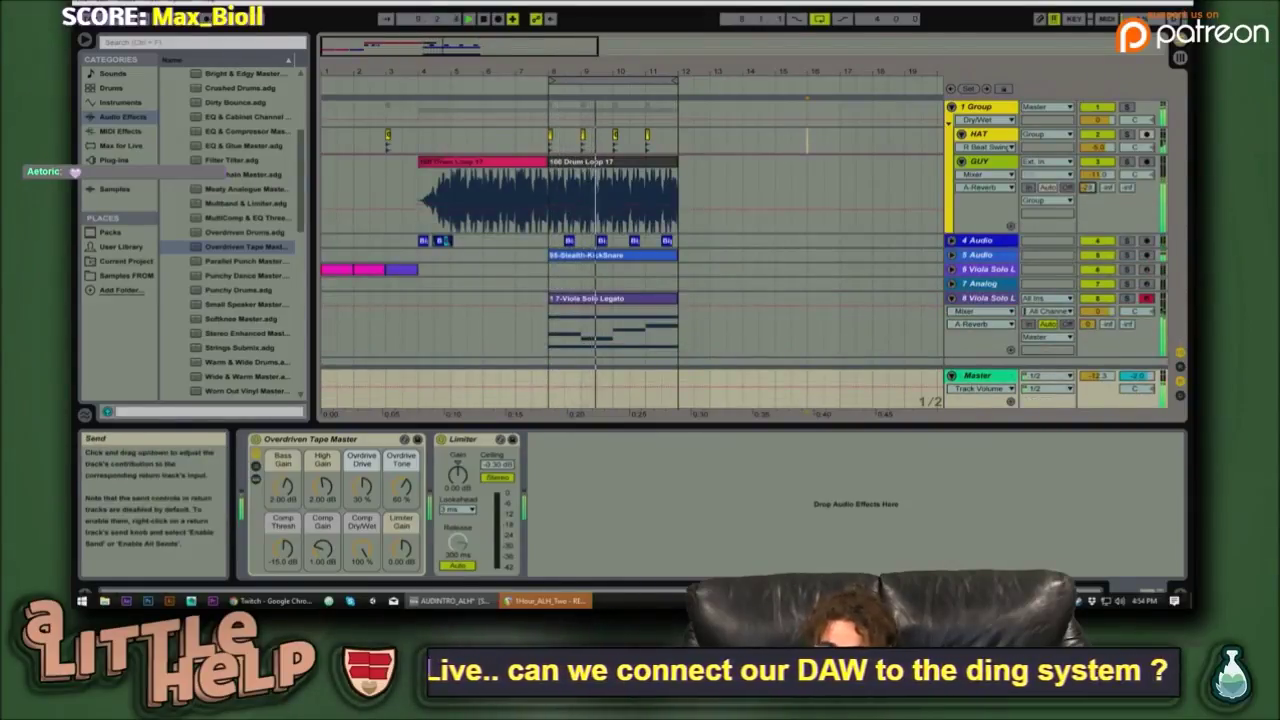
click(951, 241)
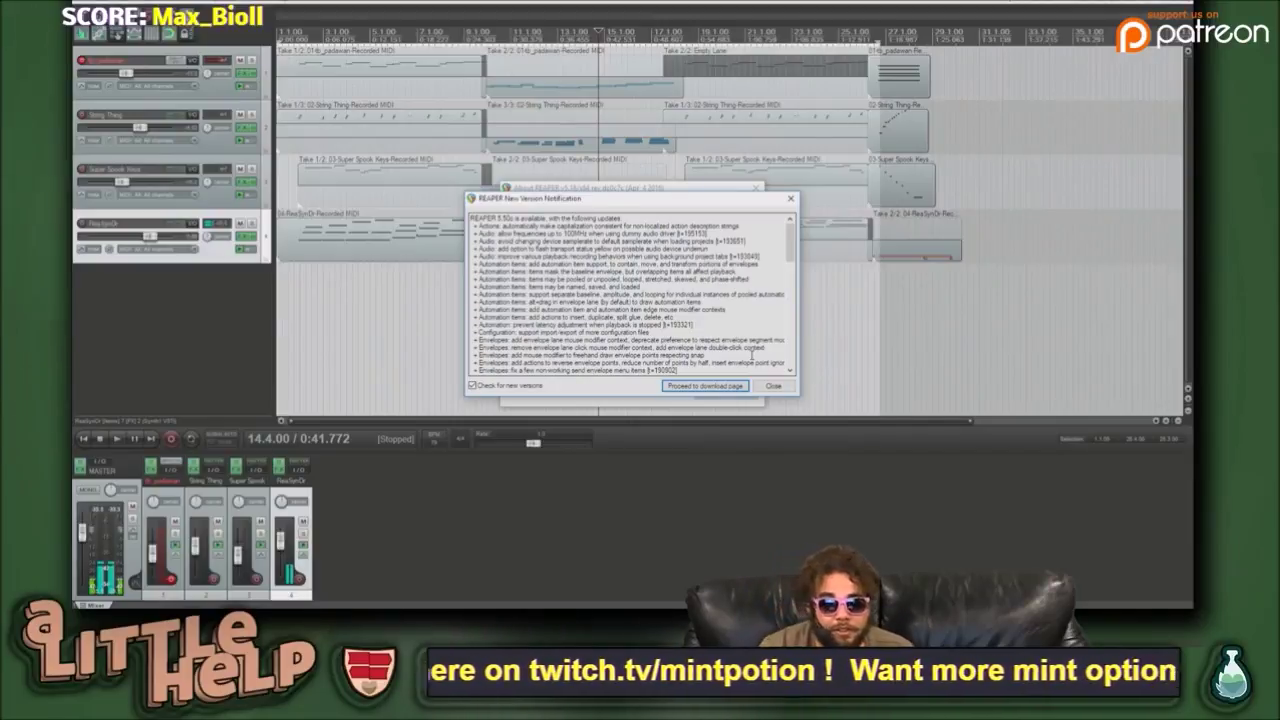
- Switch to REAPER, dismiss its new version notification, and close the evaluation notice by choosing Still Evaluating
click(776, 386)
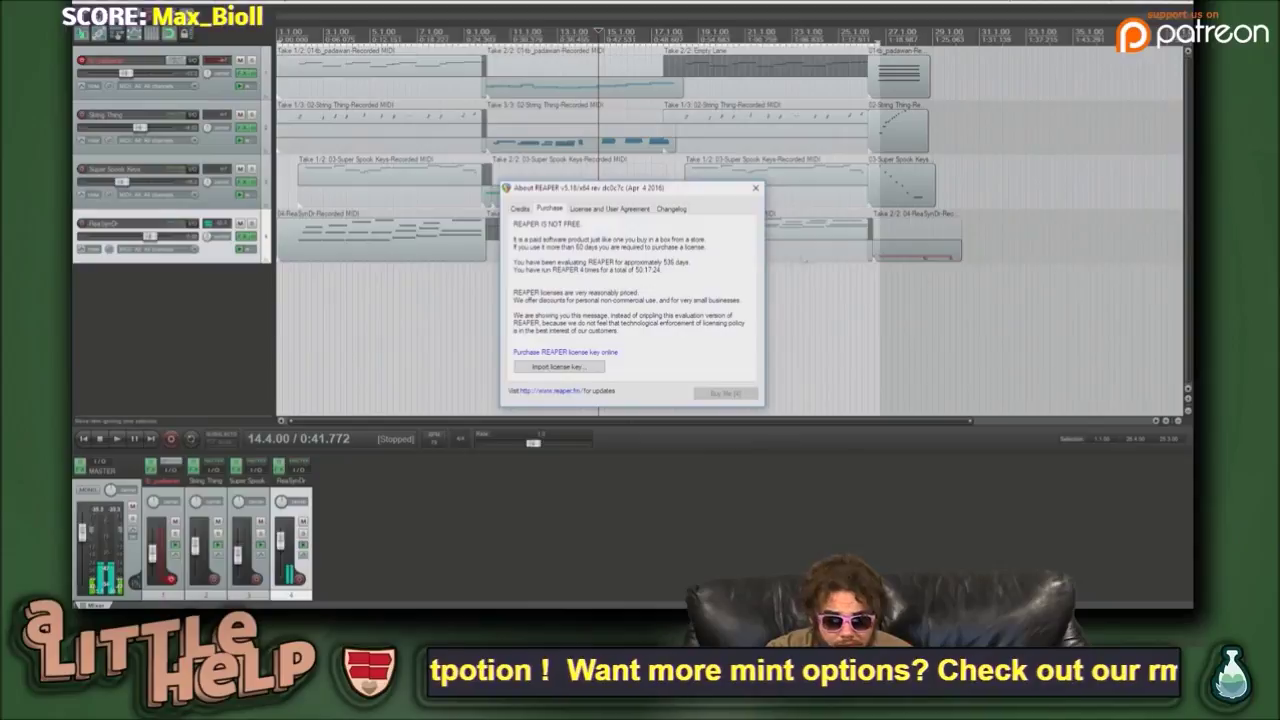
click(956, 330)
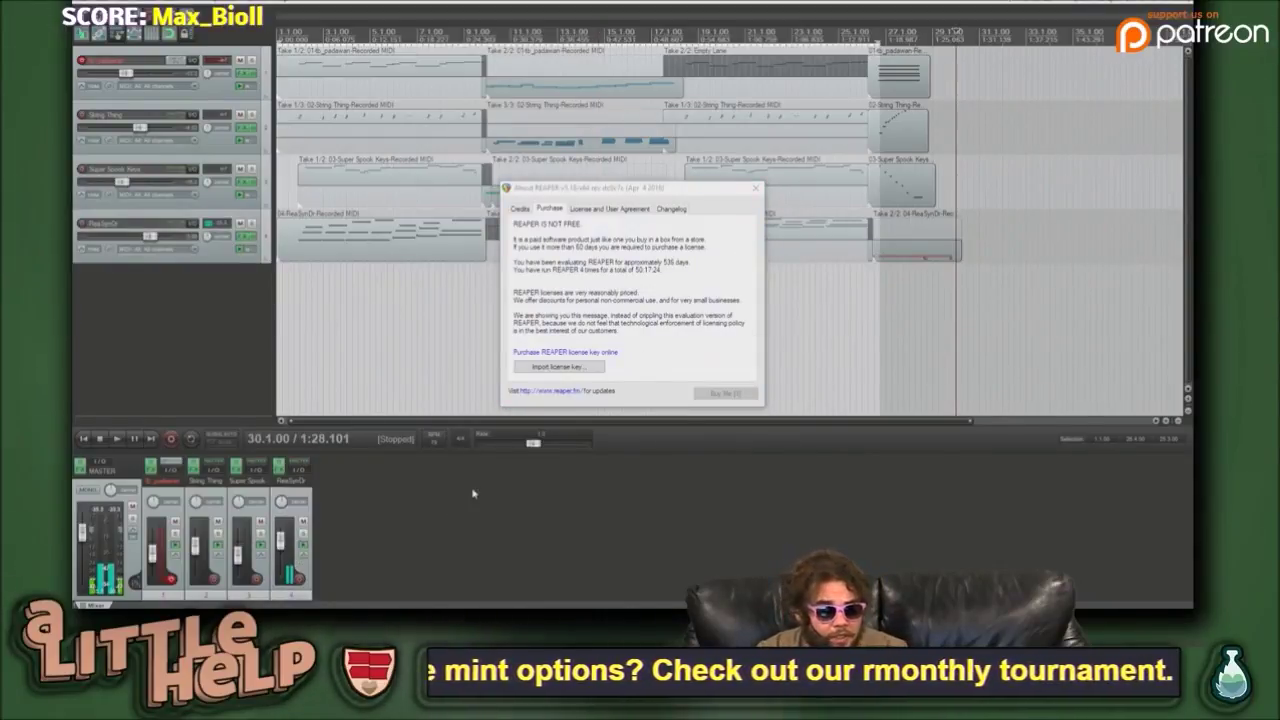
click(756, 190)
click(792, 369)
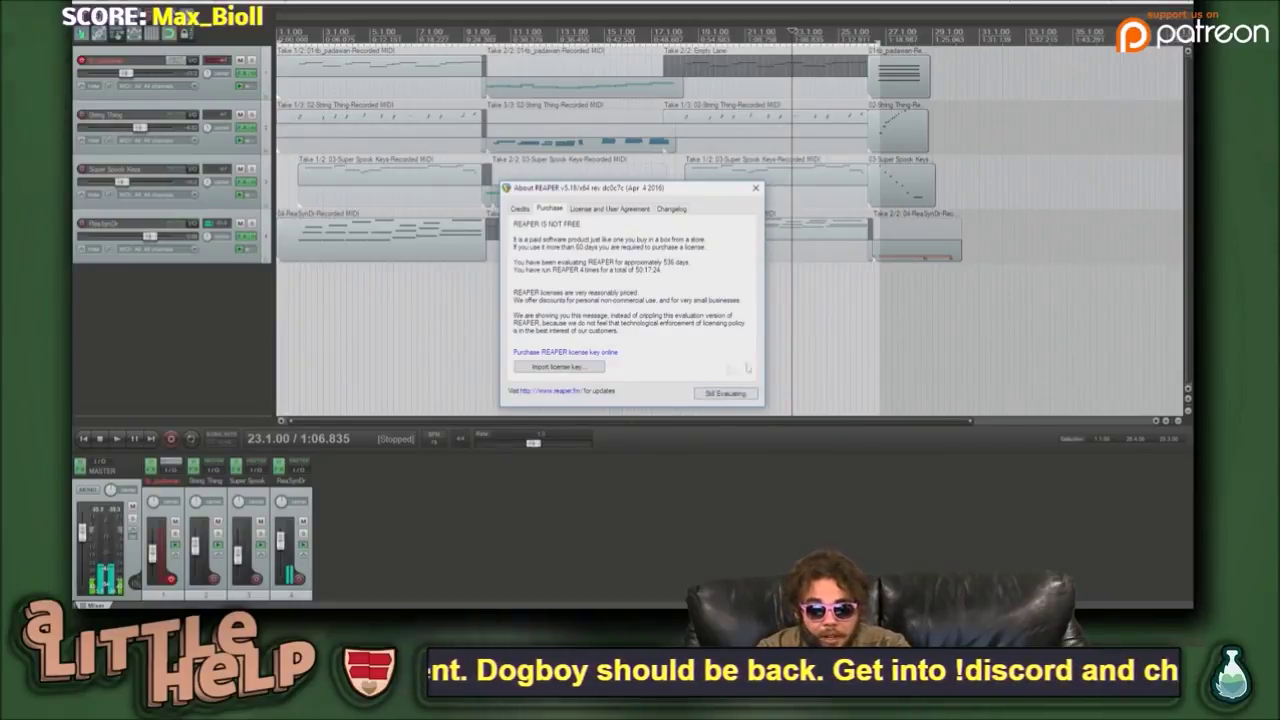
click(727, 393)
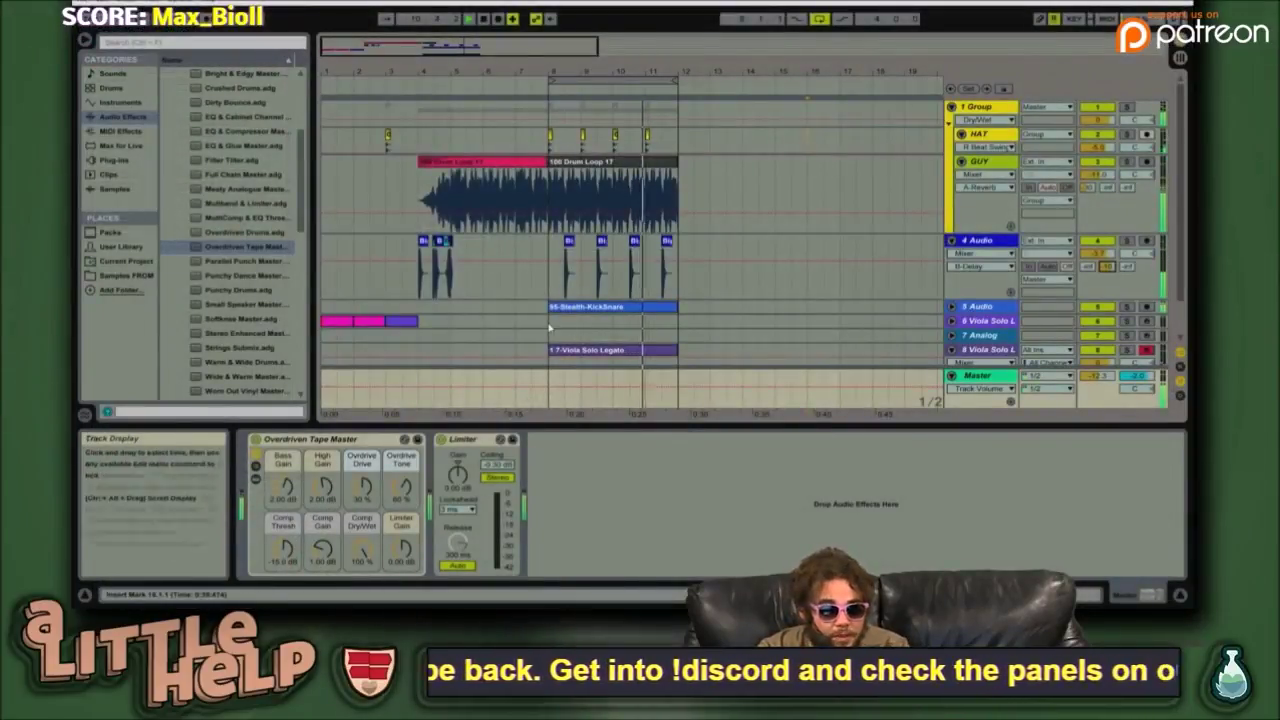
- Back in Ableton Live, place the insert marker at bar 8 on the 6 Viola Solo track
click(549, 327)
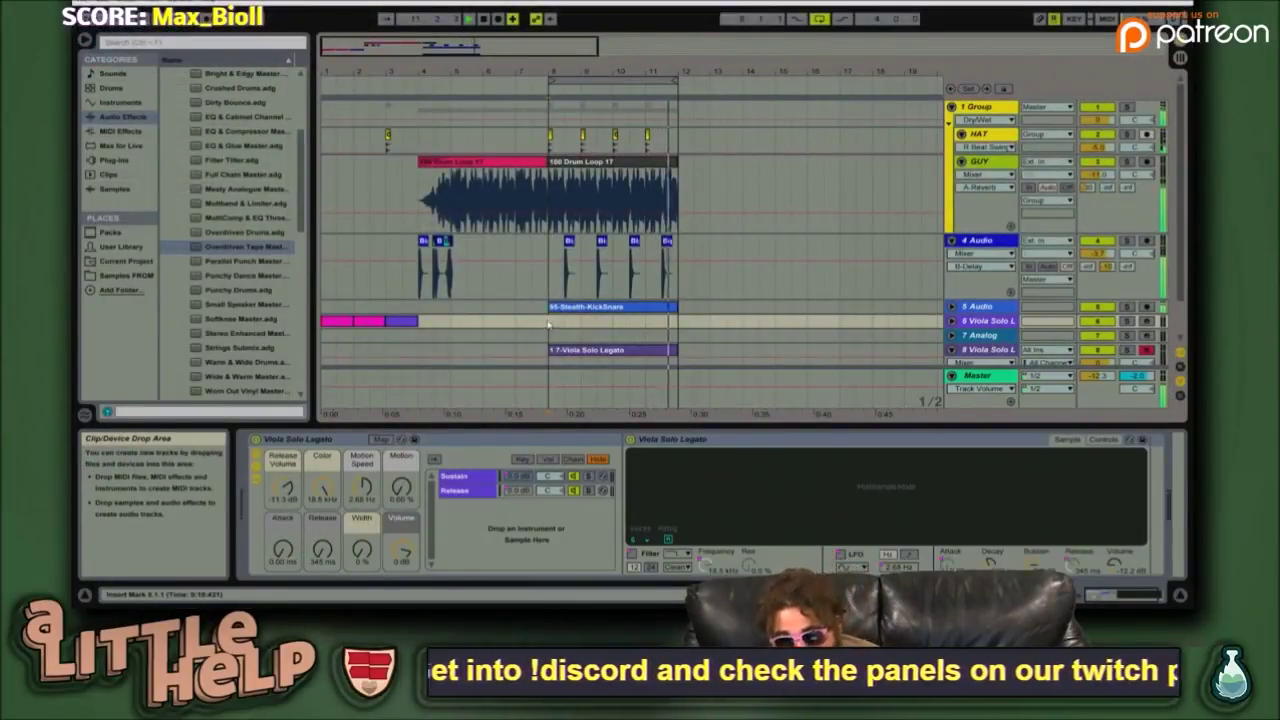